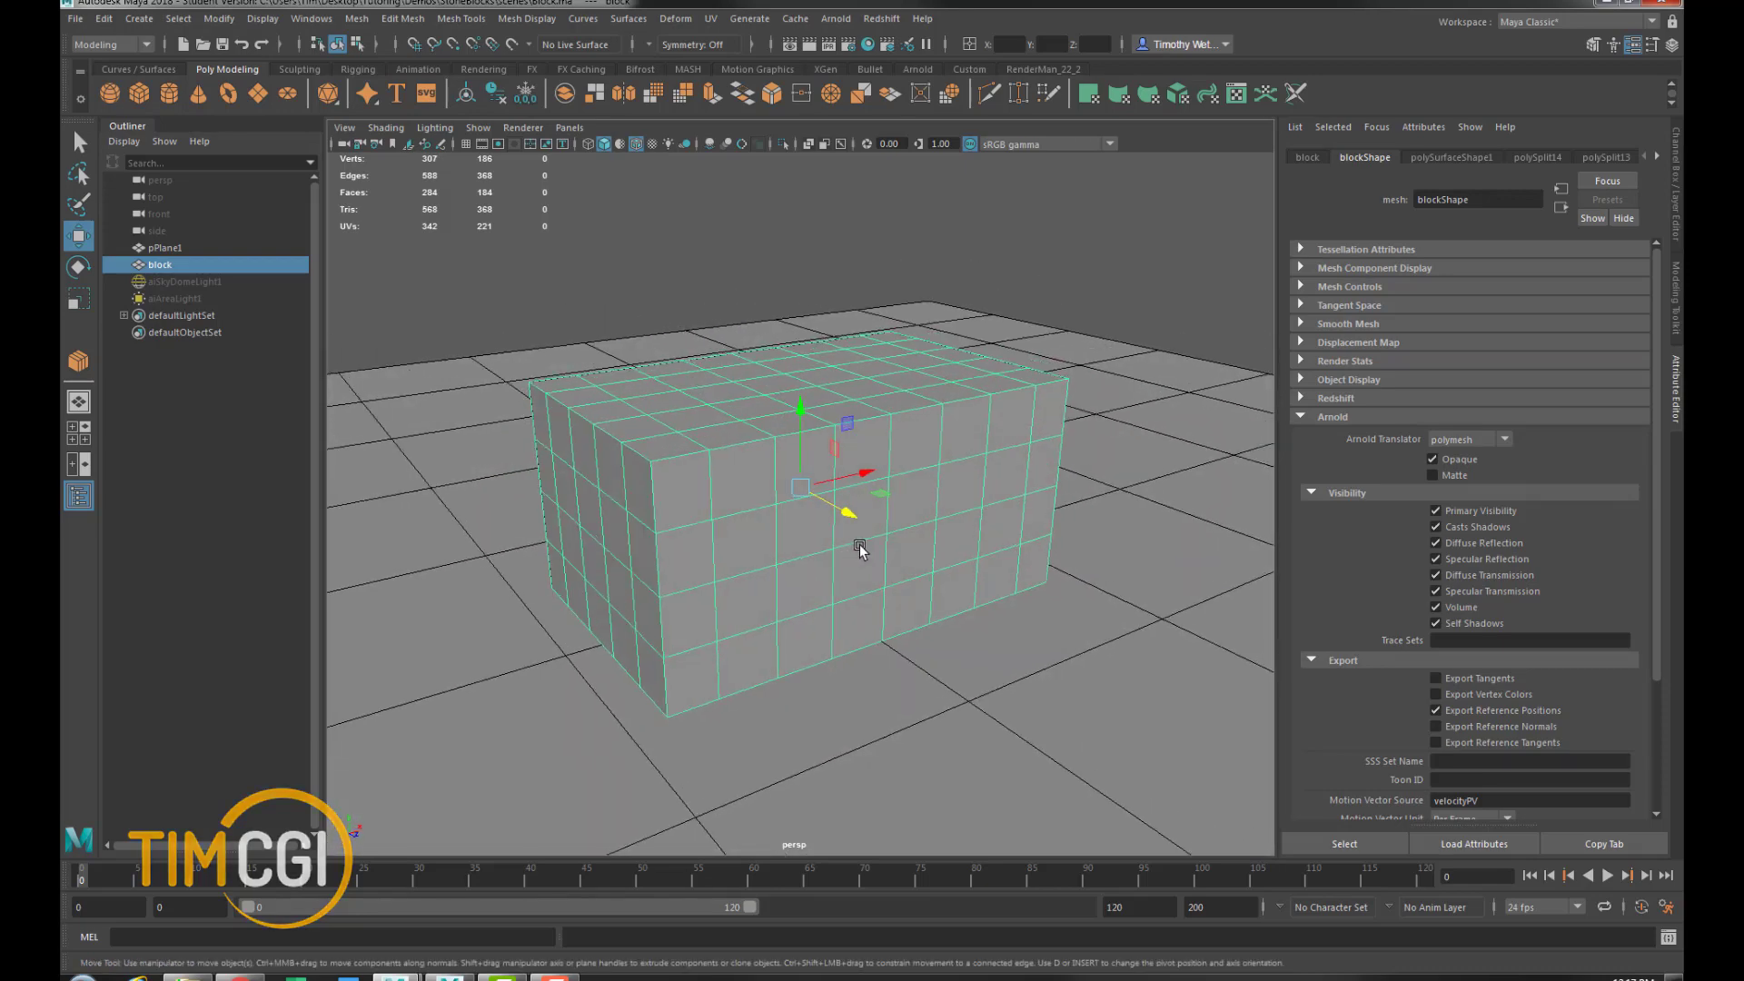
# Examine the subdivided block mesh from several angles in the perspective view
pyautogui.keyDown('alt'); pyautogui.moveTo(874, 519); pyautogui.dragTo(884, 523, button='middle'); pyautogui.keyUp('alt')
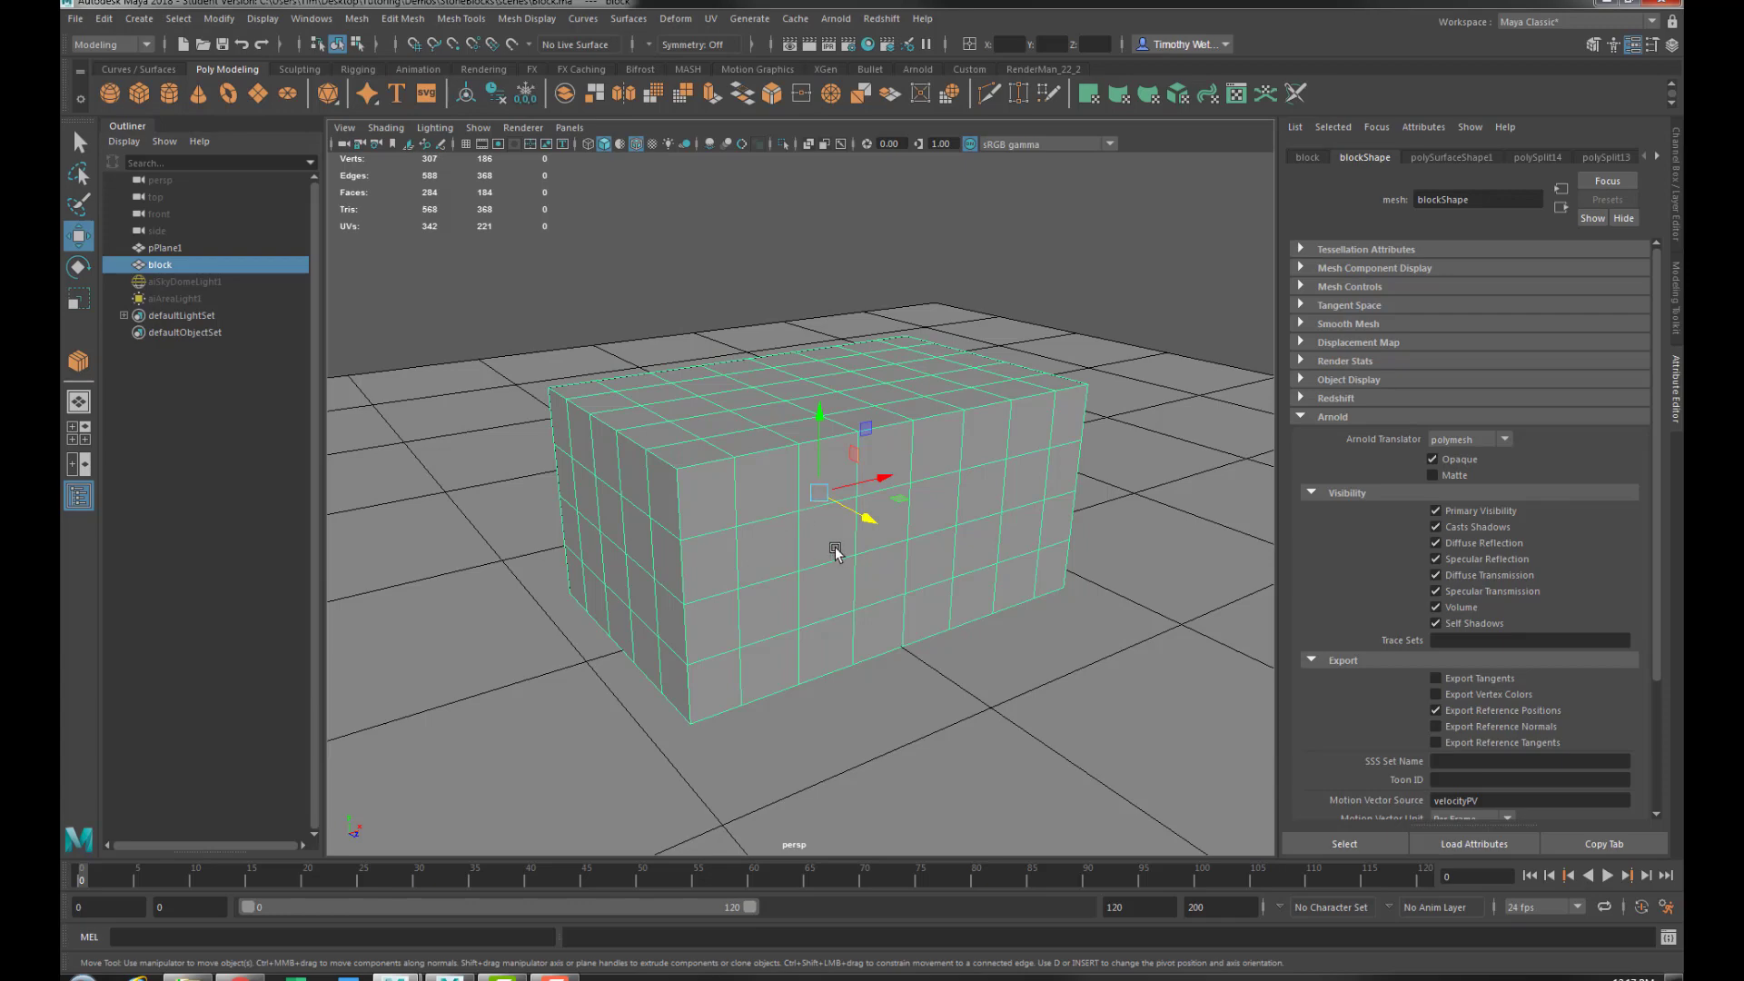
pyautogui.moveTo(835, 551)
pyautogui.keyDown('alt'); pyautogui.mouseDown()
pyautogui.moveTo(864, 556)
pyautogui.moveTo(845, 574)
pyautogui.mouseUp(); pyautogui.keyUp('alt')
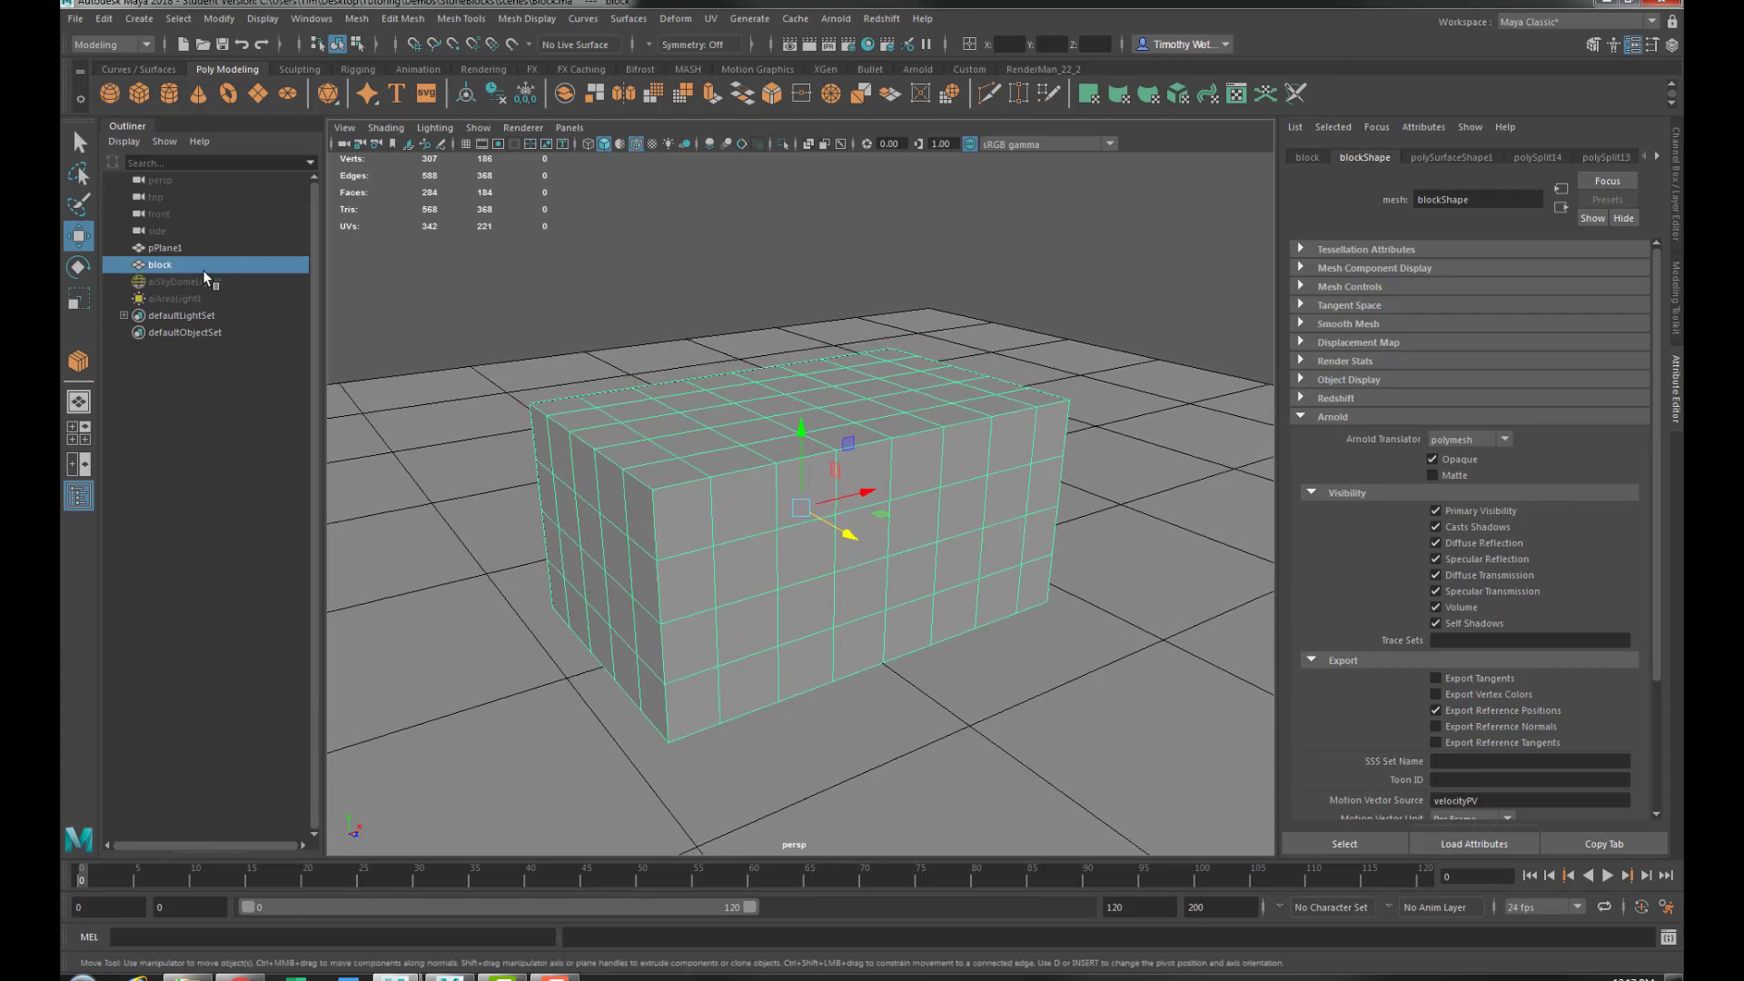
pyautogui.moveTo(718, 529)
pyautogui.keyDown('alt'); pyautogui.mouseDown()
pyautogui.moveTo(740, 509)
pyautogui.moveTo(700, 525)
pyautogui.moveTo(723, 529)
pyautogui.mouseUp(); pyautogui.keyUp('alt')
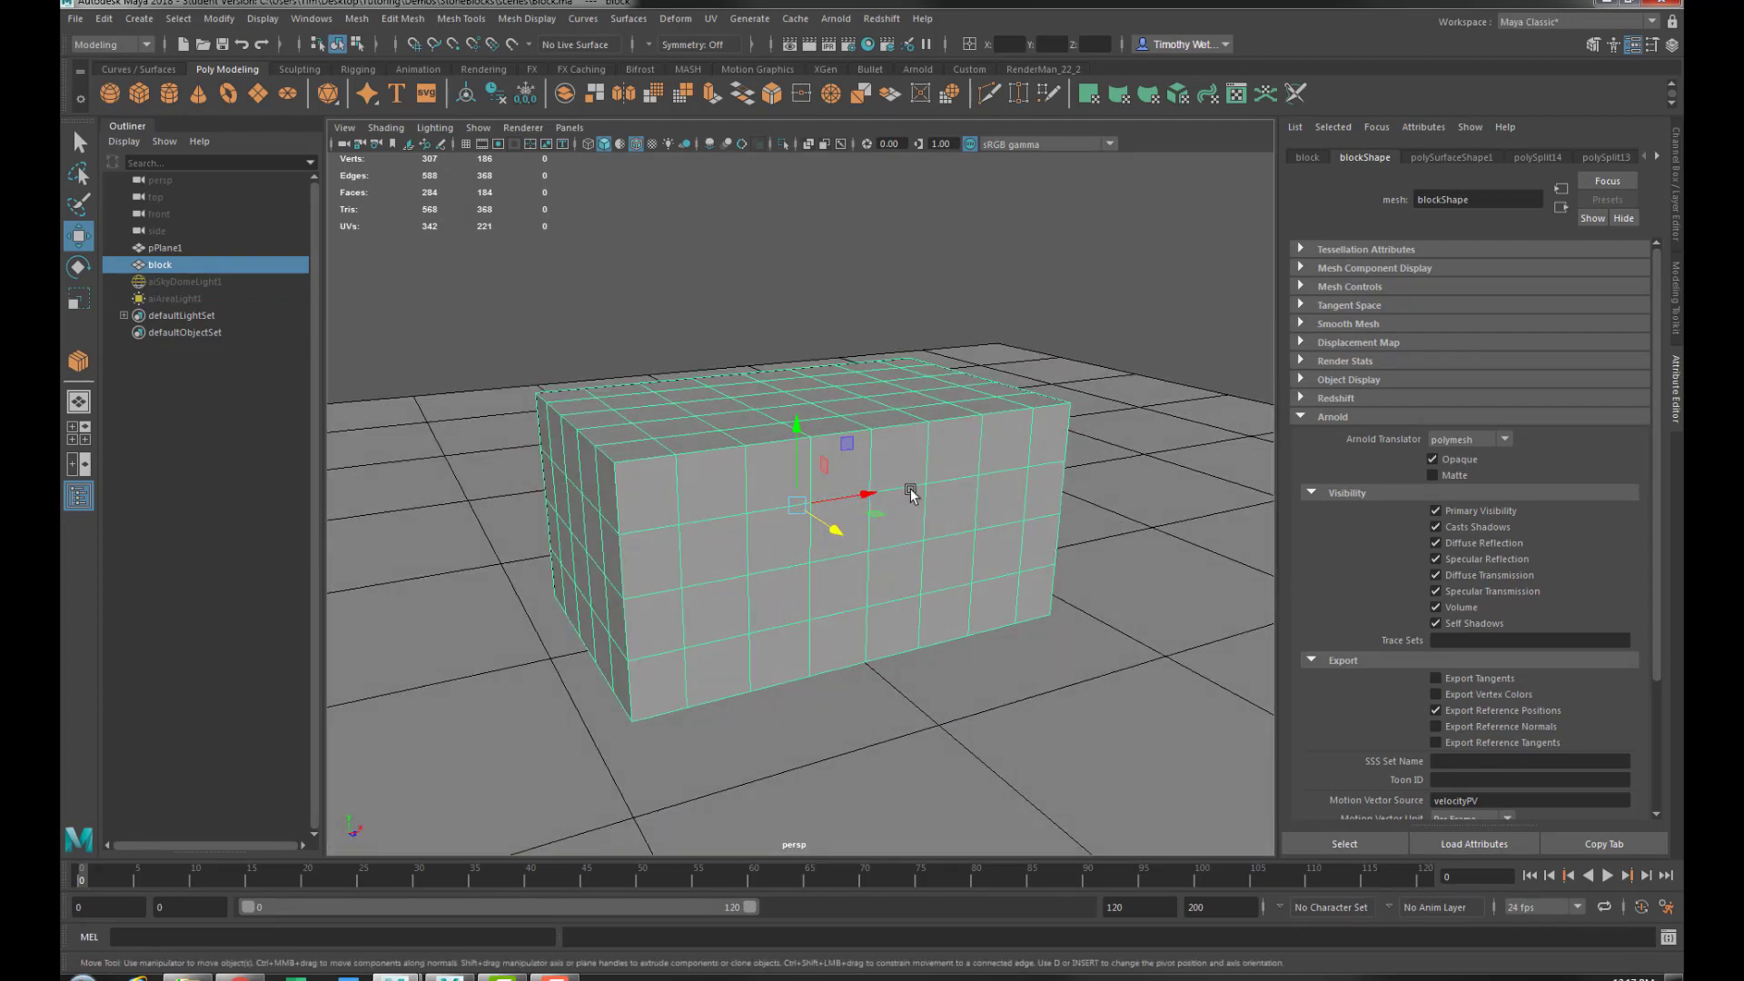
pyautogui.keyDown('alt'); pyautogui.moveTo(858, 607); pyautogui.dragTo(853, 601); pyautogui.keyUp('alt')
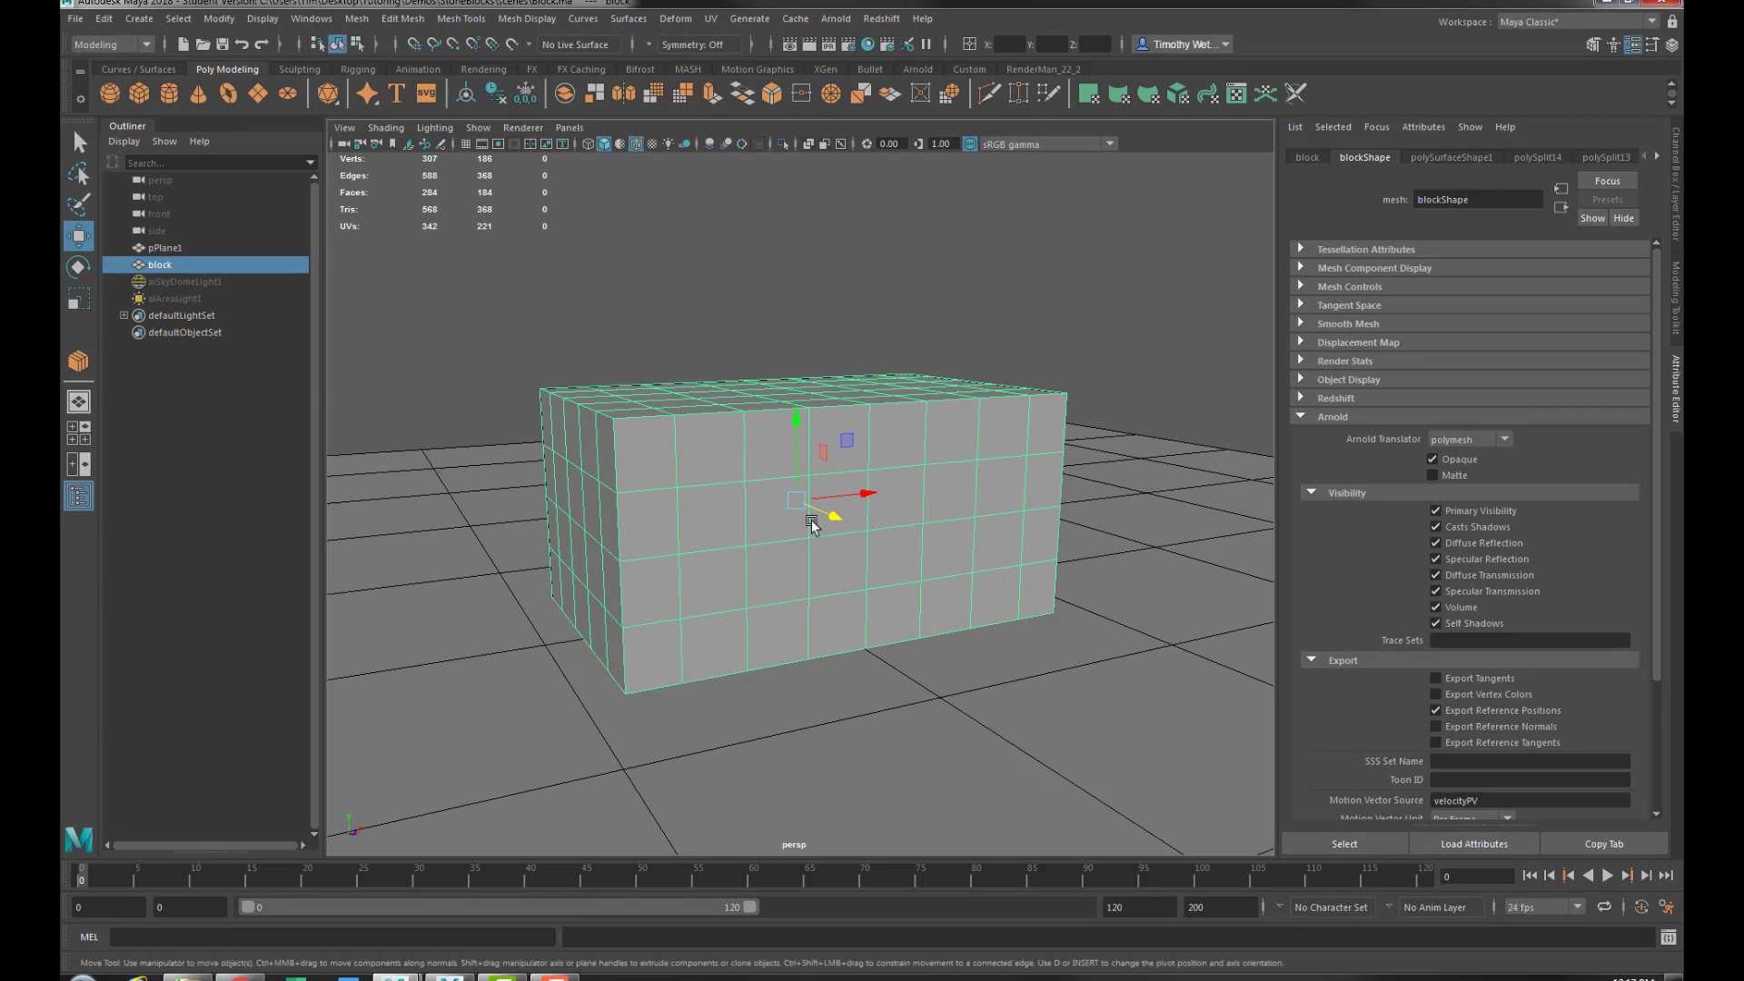
pyautogui.moveTo(720, 509)
pyautogui.keyDown('alt'); pyautogui.mouseDown()
pyautogui.moveTo(739, 517)
pyautogui.moveTo(726, 525)
pyautogui.mouseUp(); pyautogui.keyUp('alt')
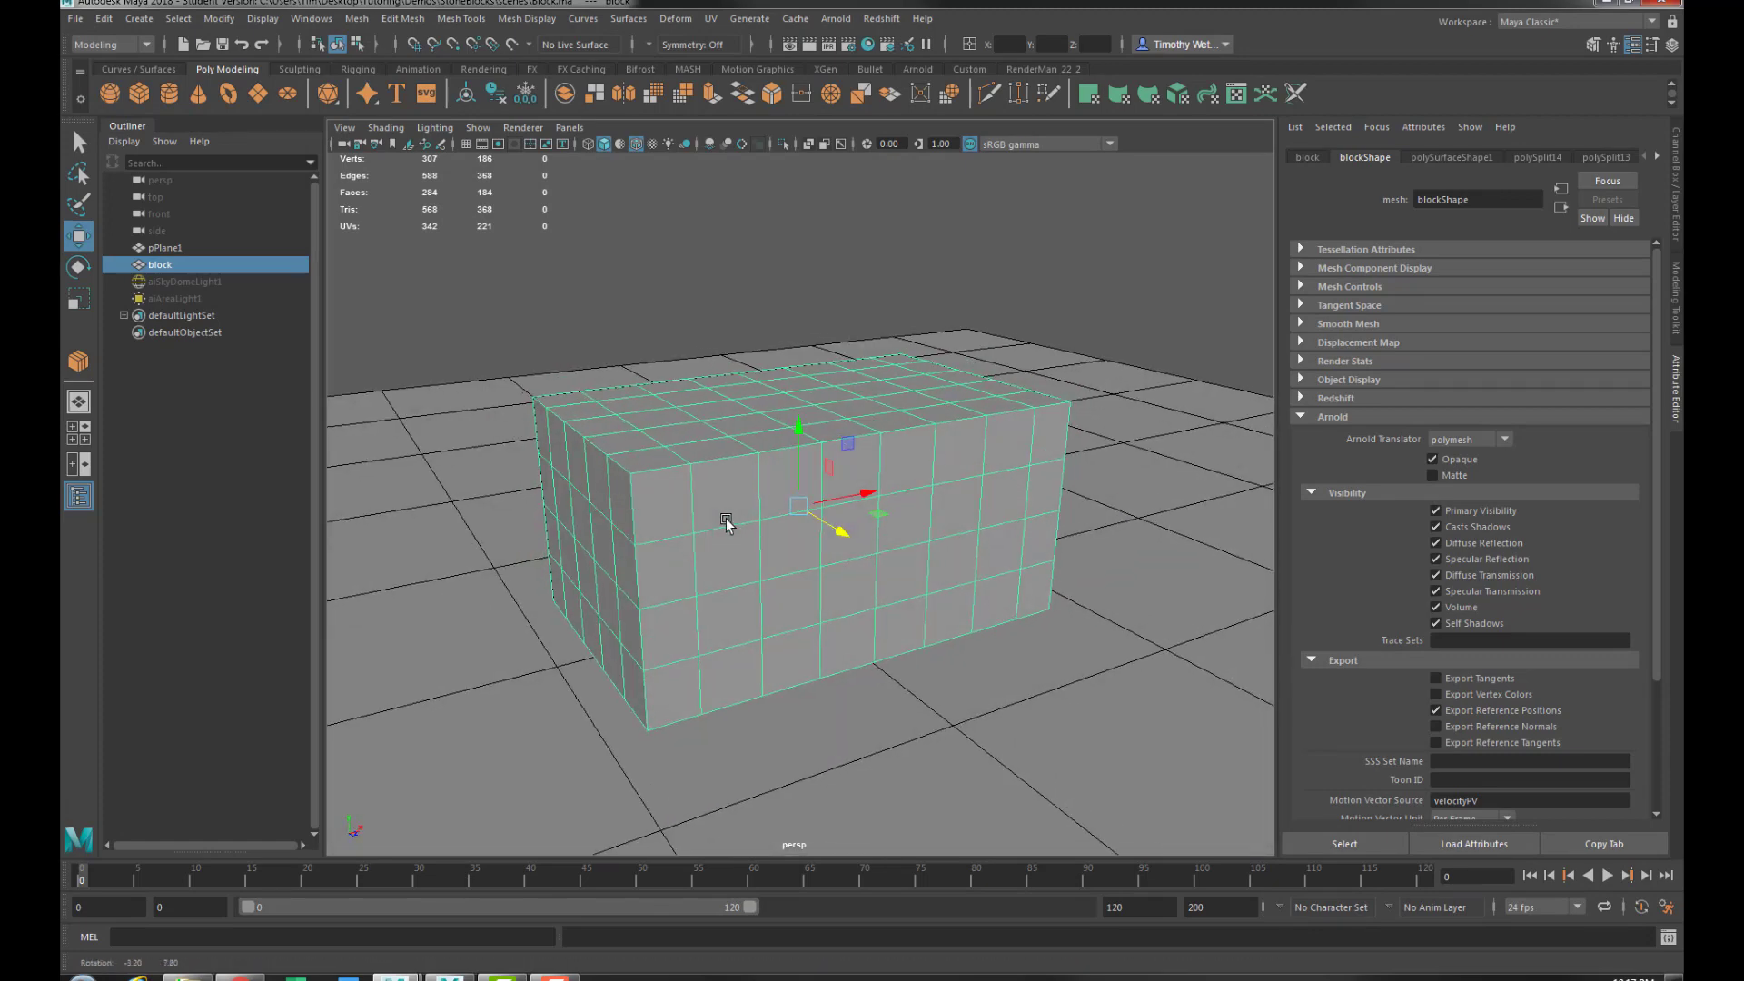
pyautogui.keyDown('alt'); pyautogui.moveTo(651, 473); pyautogui.dragTo(795, 501); pyautogui.keyUp('alt')
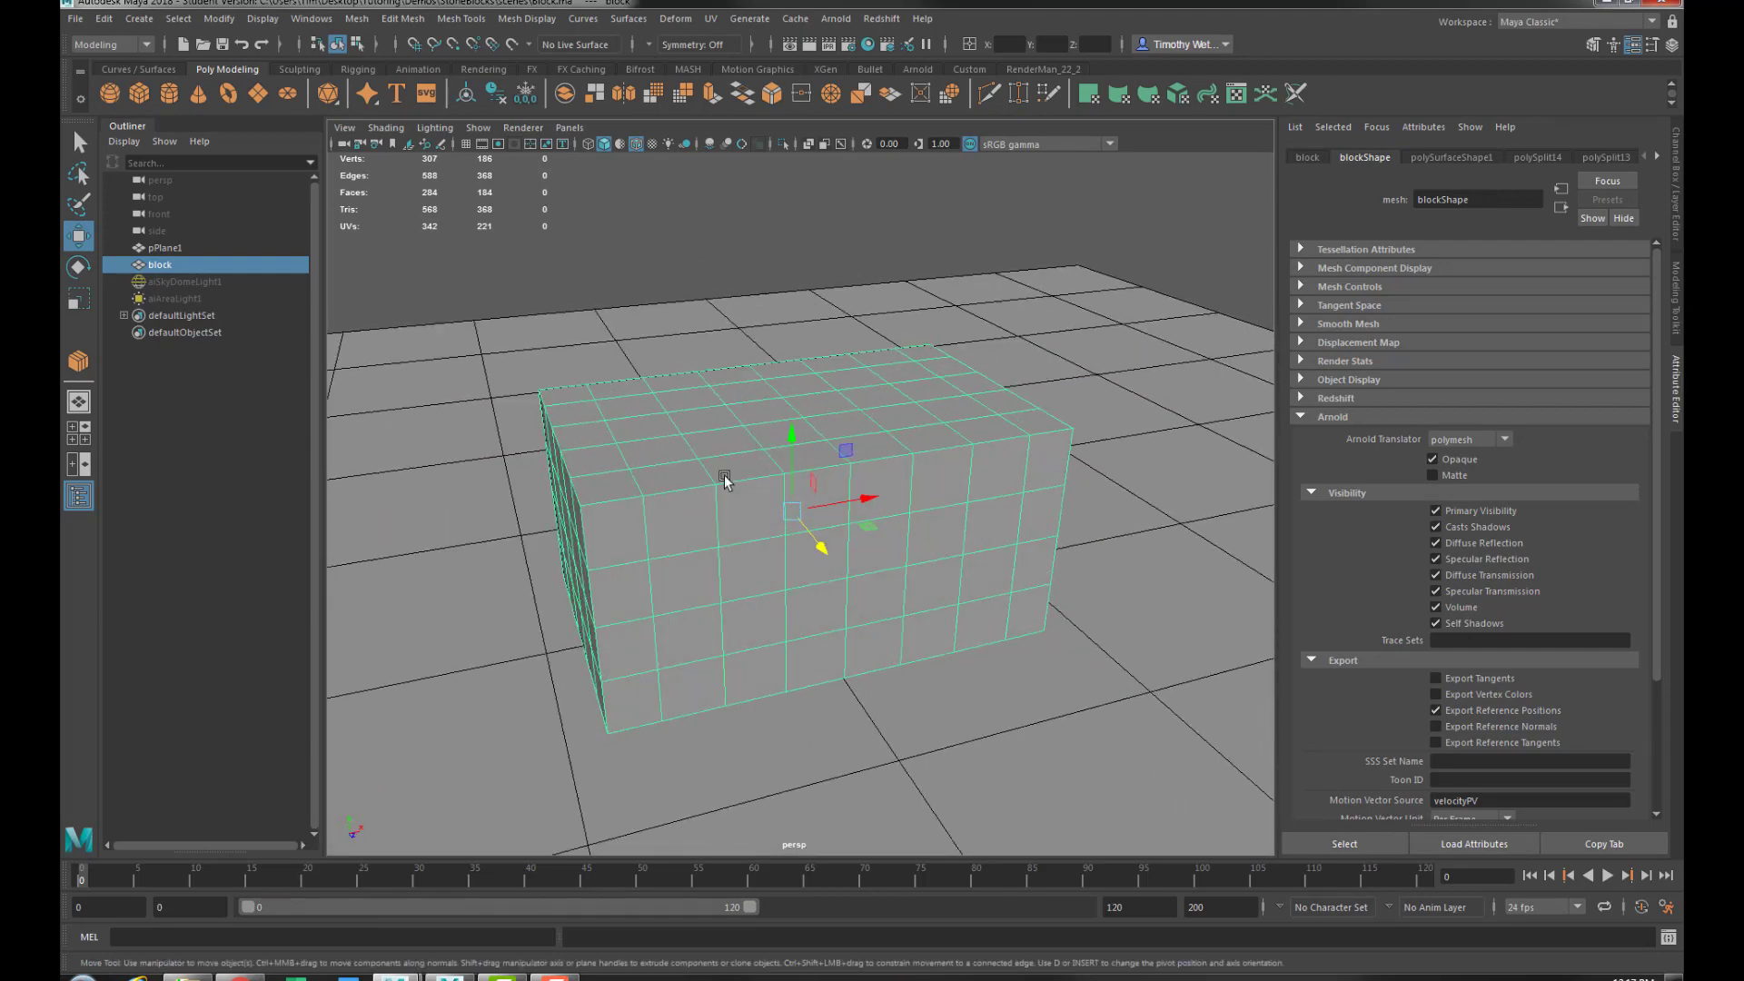
pyautogui.keyDown('alt'); pyautogui.moveTo(766, 459); pyautogui.dragTo(838, 556, button='right'); pyautogui.keyUp('alt')
pyautogui.keyDown('alt'); pyautogui.moveTo(837, 556); pyautogui.dragTo(813, 557); pyautogui.keyUp('alt')
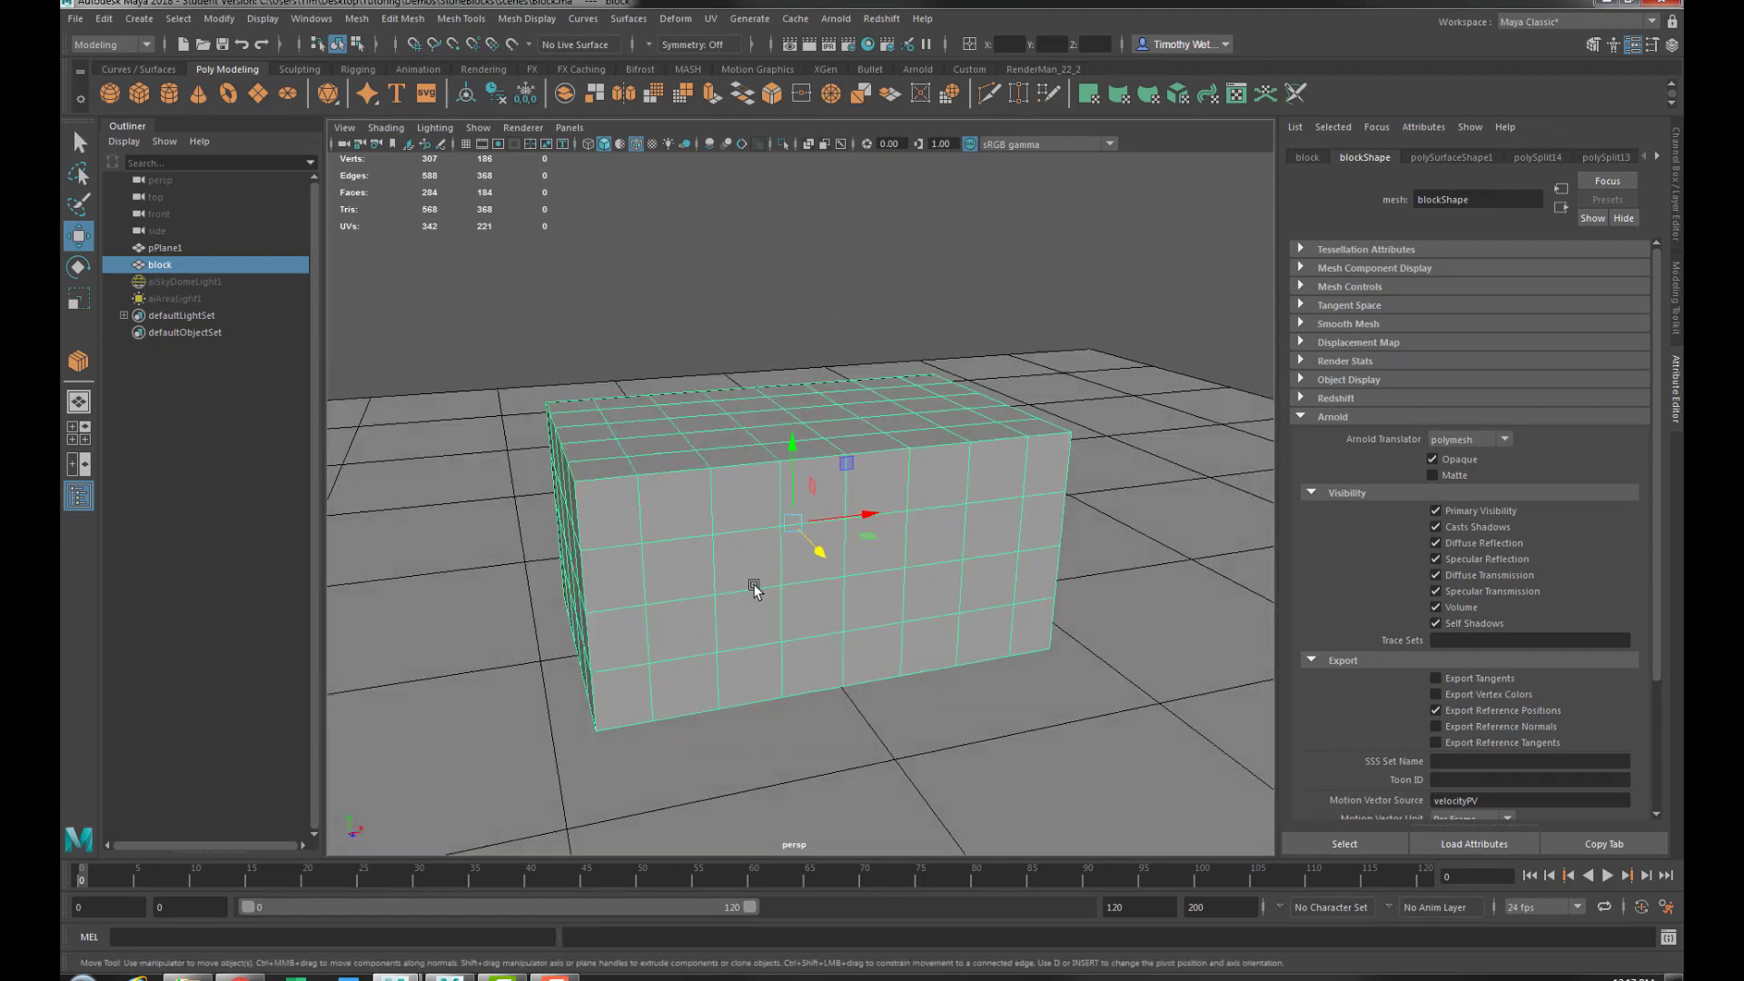
pyautogui.keyDown('alt'); pyautogui.moveTo(636, 578); pyautogui.dragTo(667, 540); pyautogui.keyUp('alt')
pyautogui.keyDown('alt'); pyautogui.moveTo(988, 559); pyautogui.dragTo(887, 548); pyautogui.keyUp('alt')
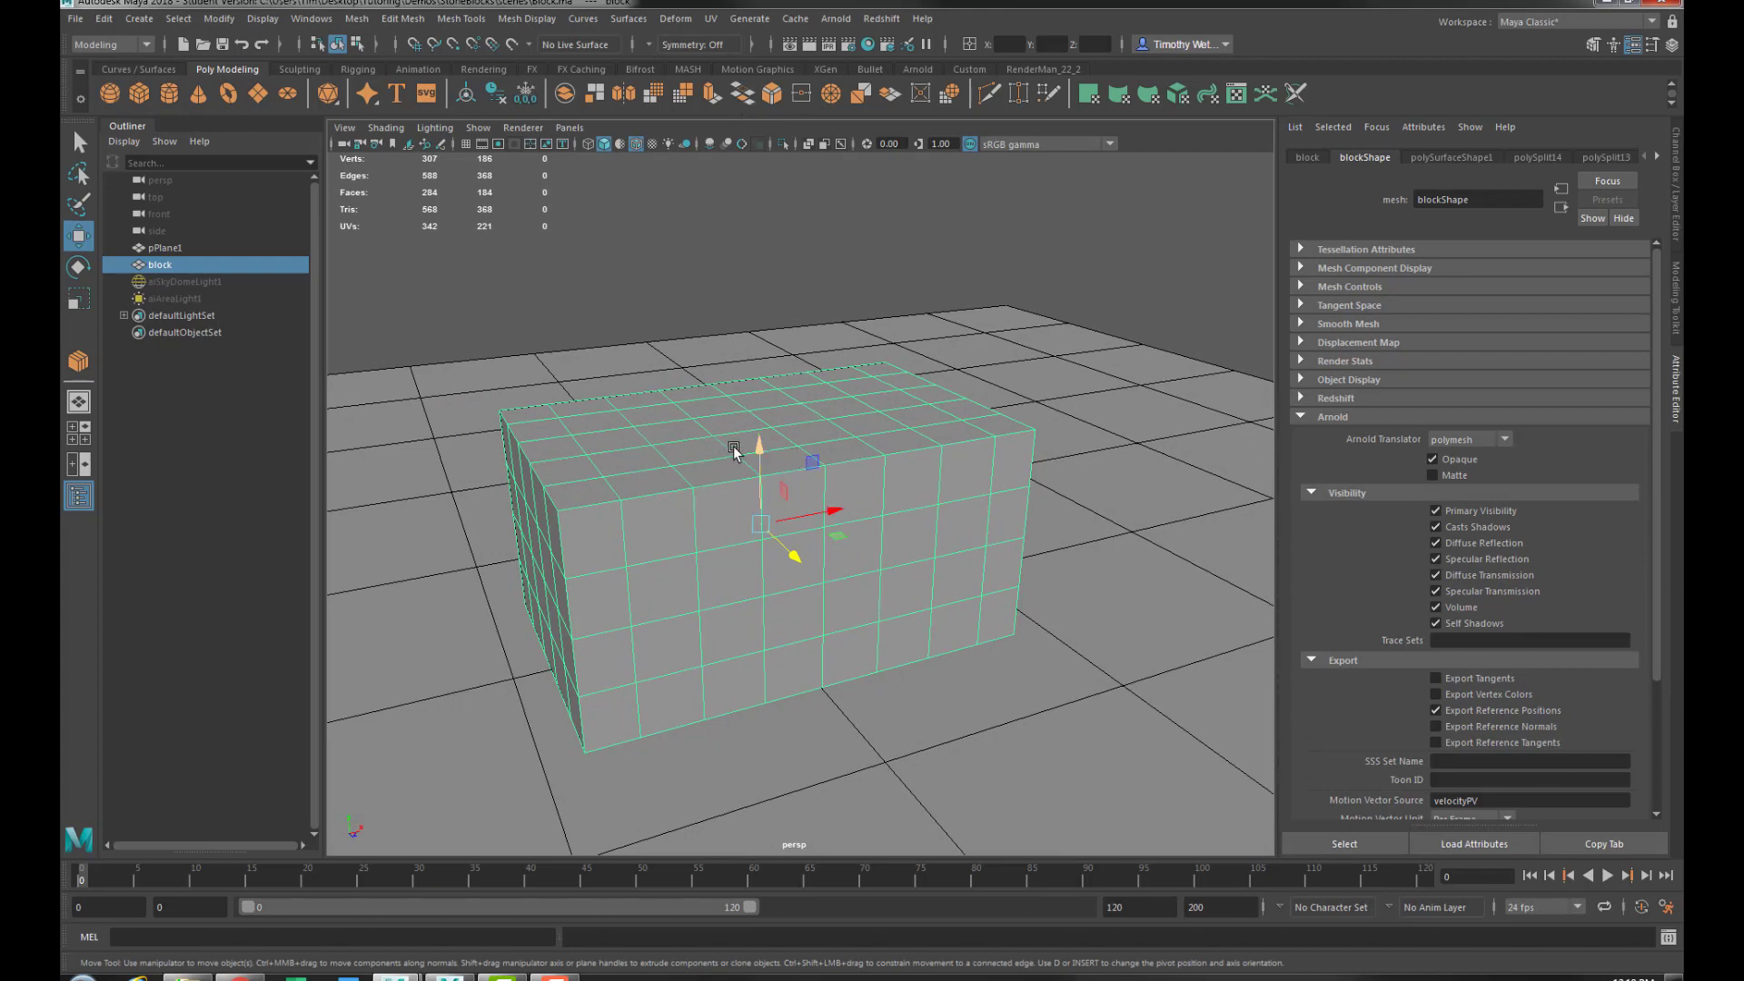
# Open the UV Editor for the block and show the checker map on it to inspect the stretching
pyautogui.click(710, 18)
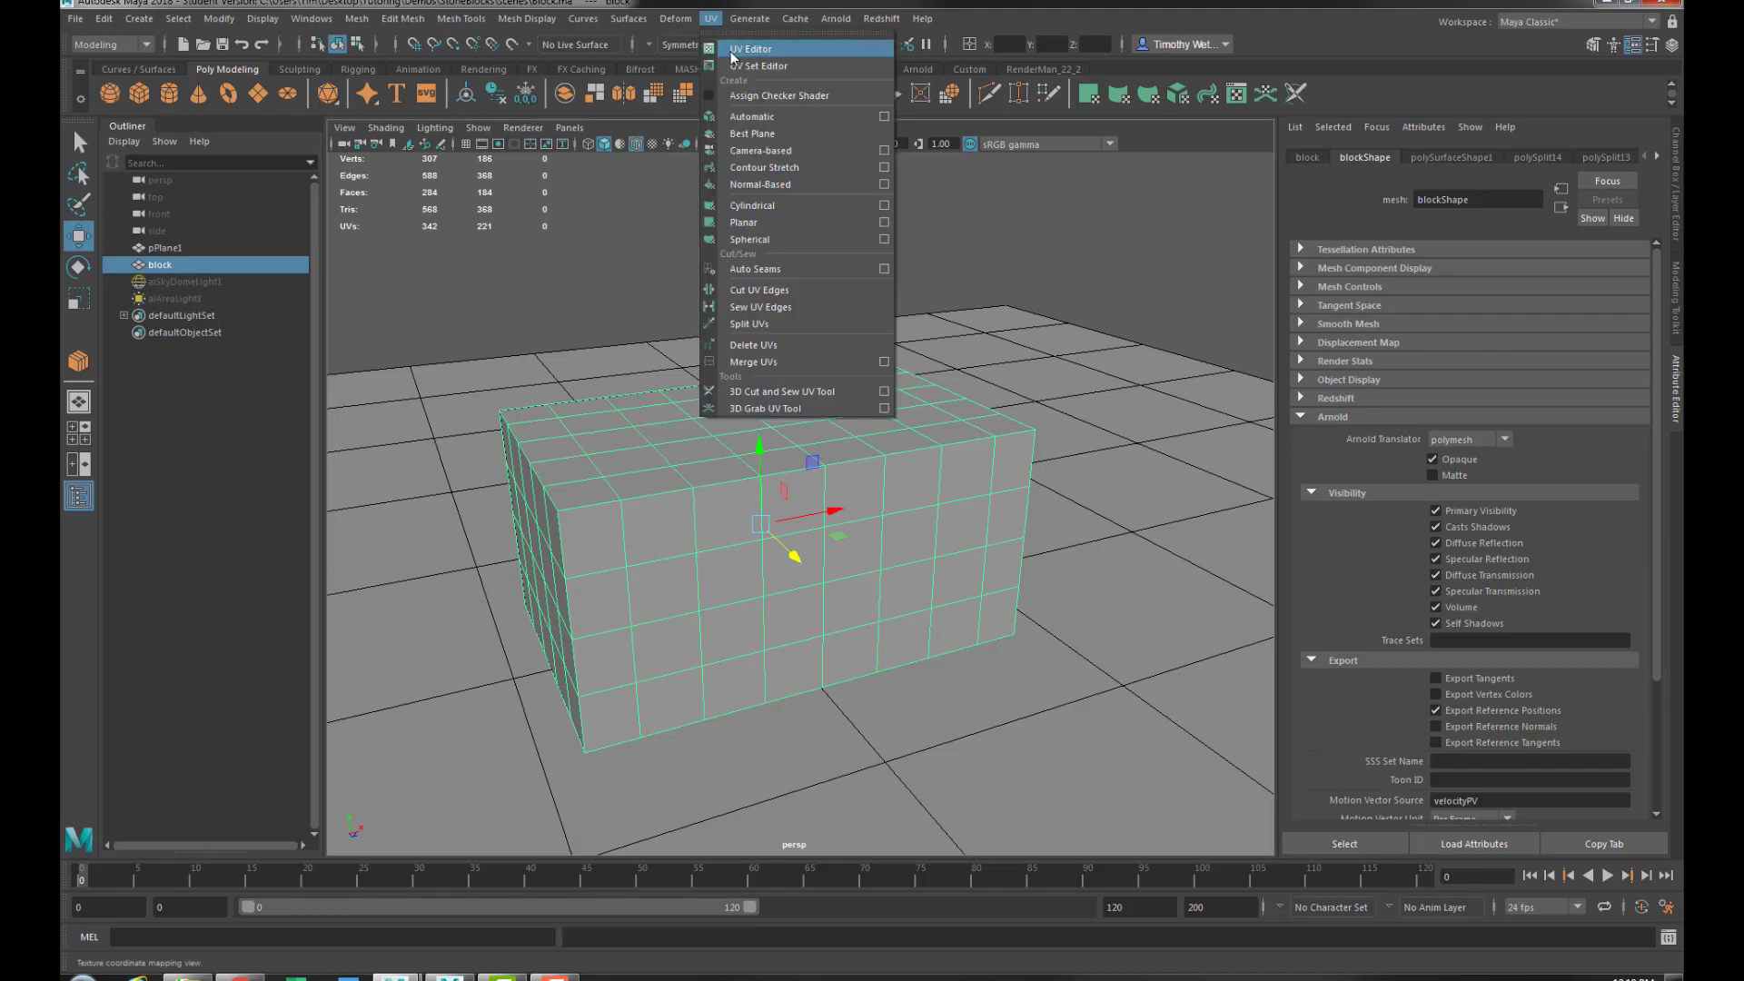
pyautogui.click(732, 50)
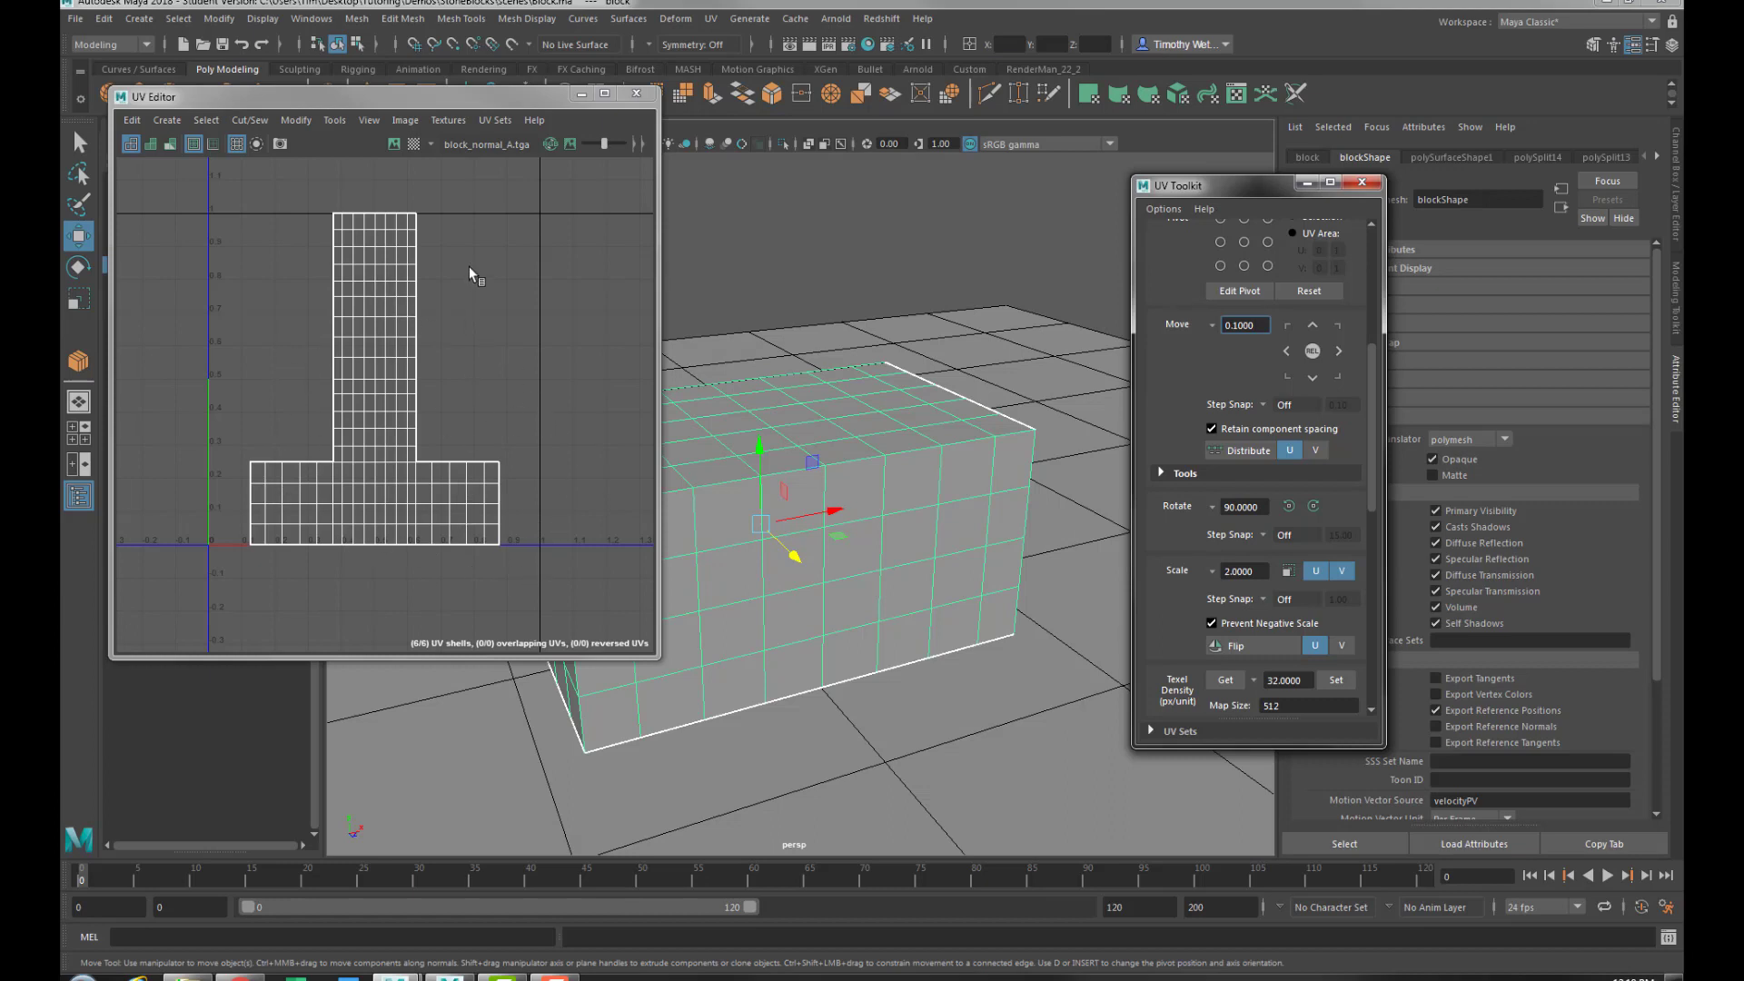
pyautogui.click(413, 144)
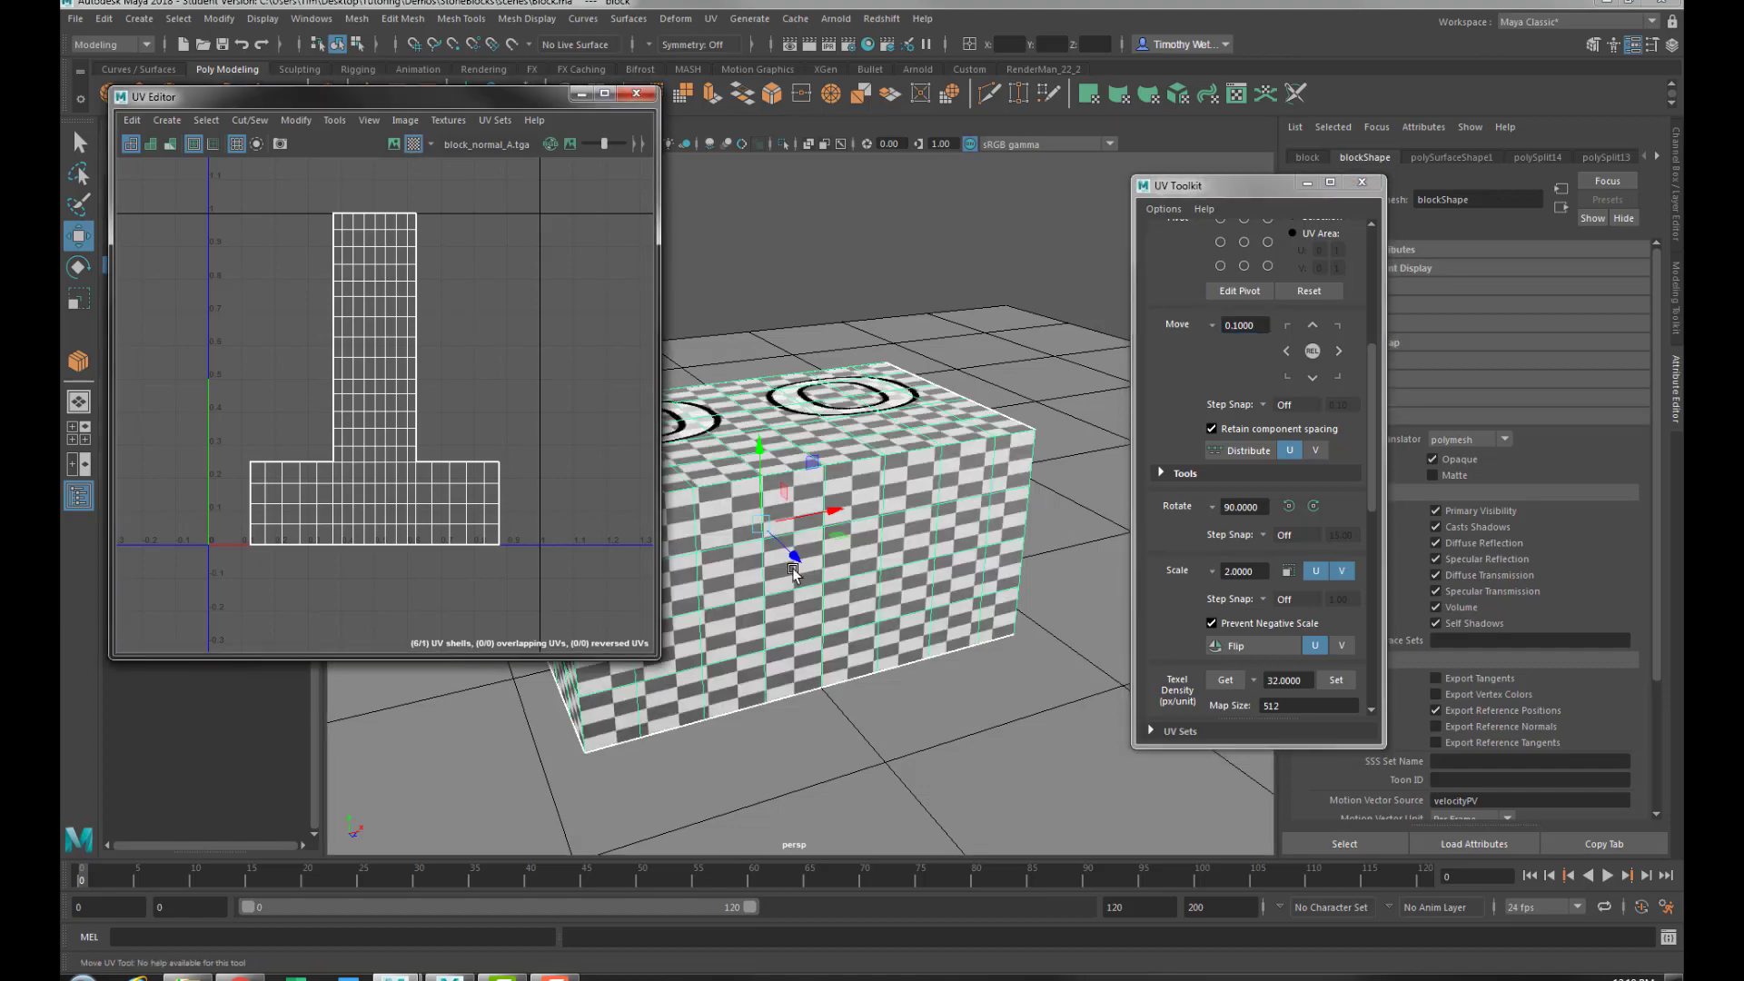
pyautogui.keyDown('alt'); pyautogui.moveTo(793, 570); pyautogui.dragTo(726, 649); pyautogui.keyUp('alt')
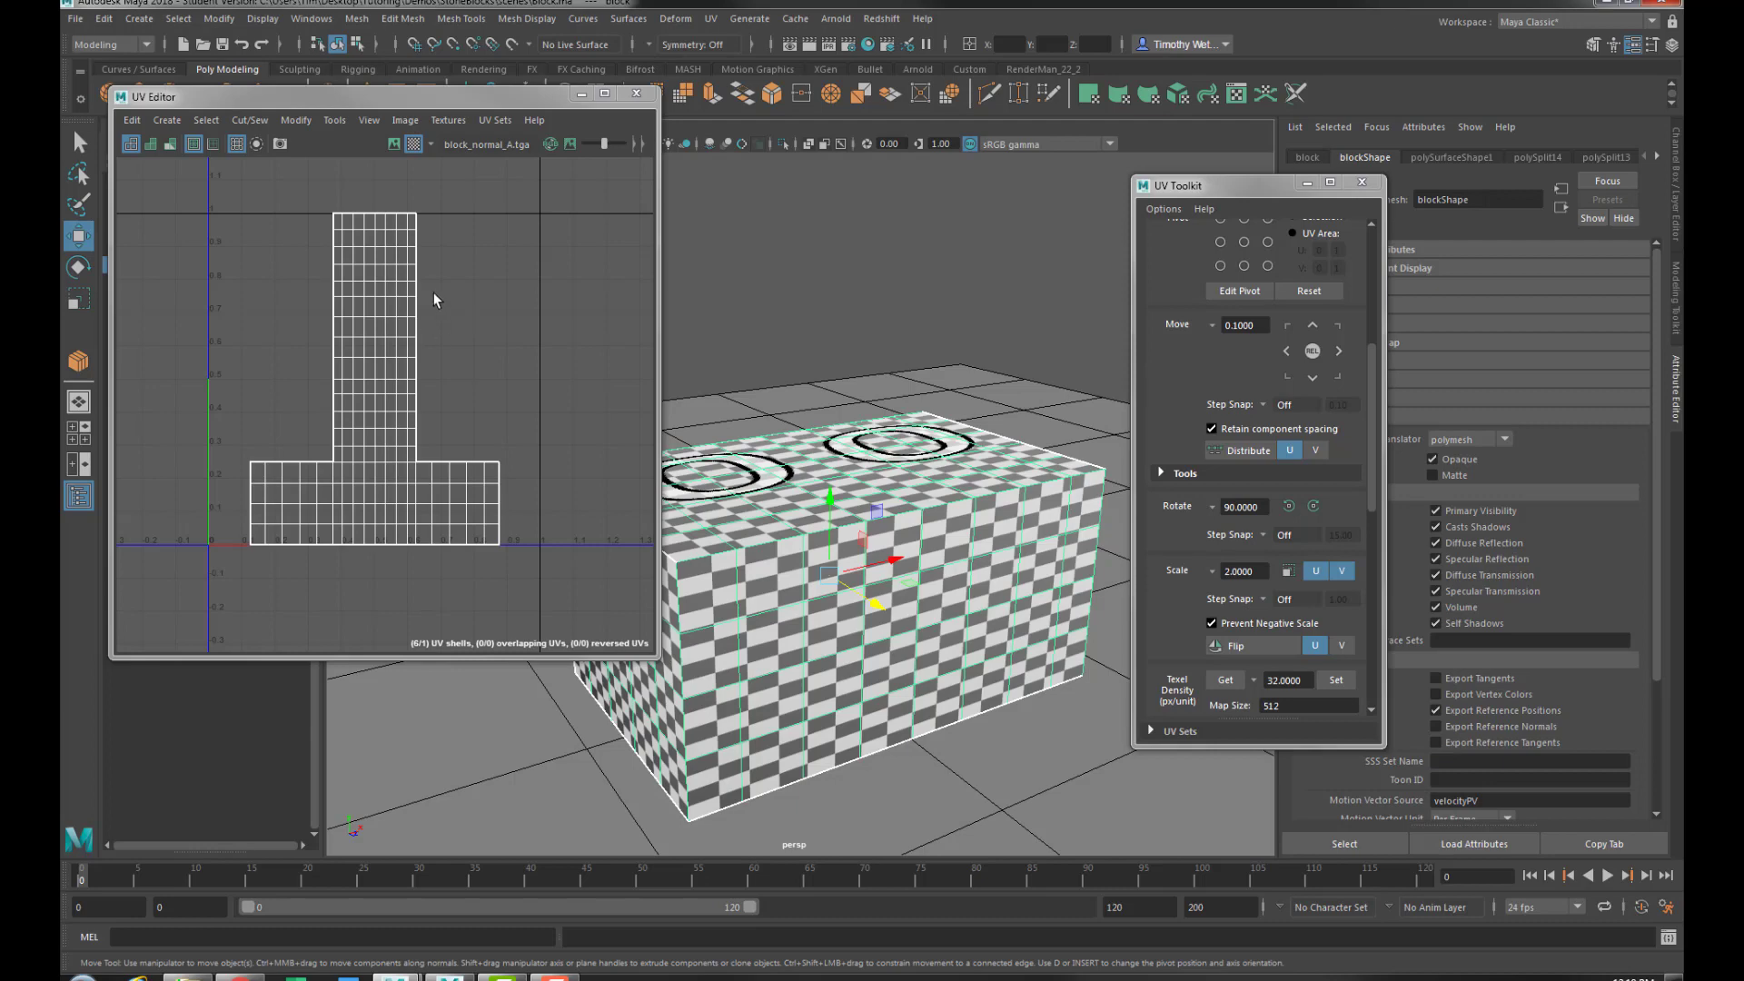
pyautogui.keyDown('alt'); pyautogui.moveTo(962, 523); pyautogui.dragTo(931, 502); pyautogui.keyUp('alt')
pyautogui.keyDown('alt'); pyautogui.moveTo(931, 501); pyautogui.dragTo(814, 436, button='right'); pyautogui.keyUp('alt')
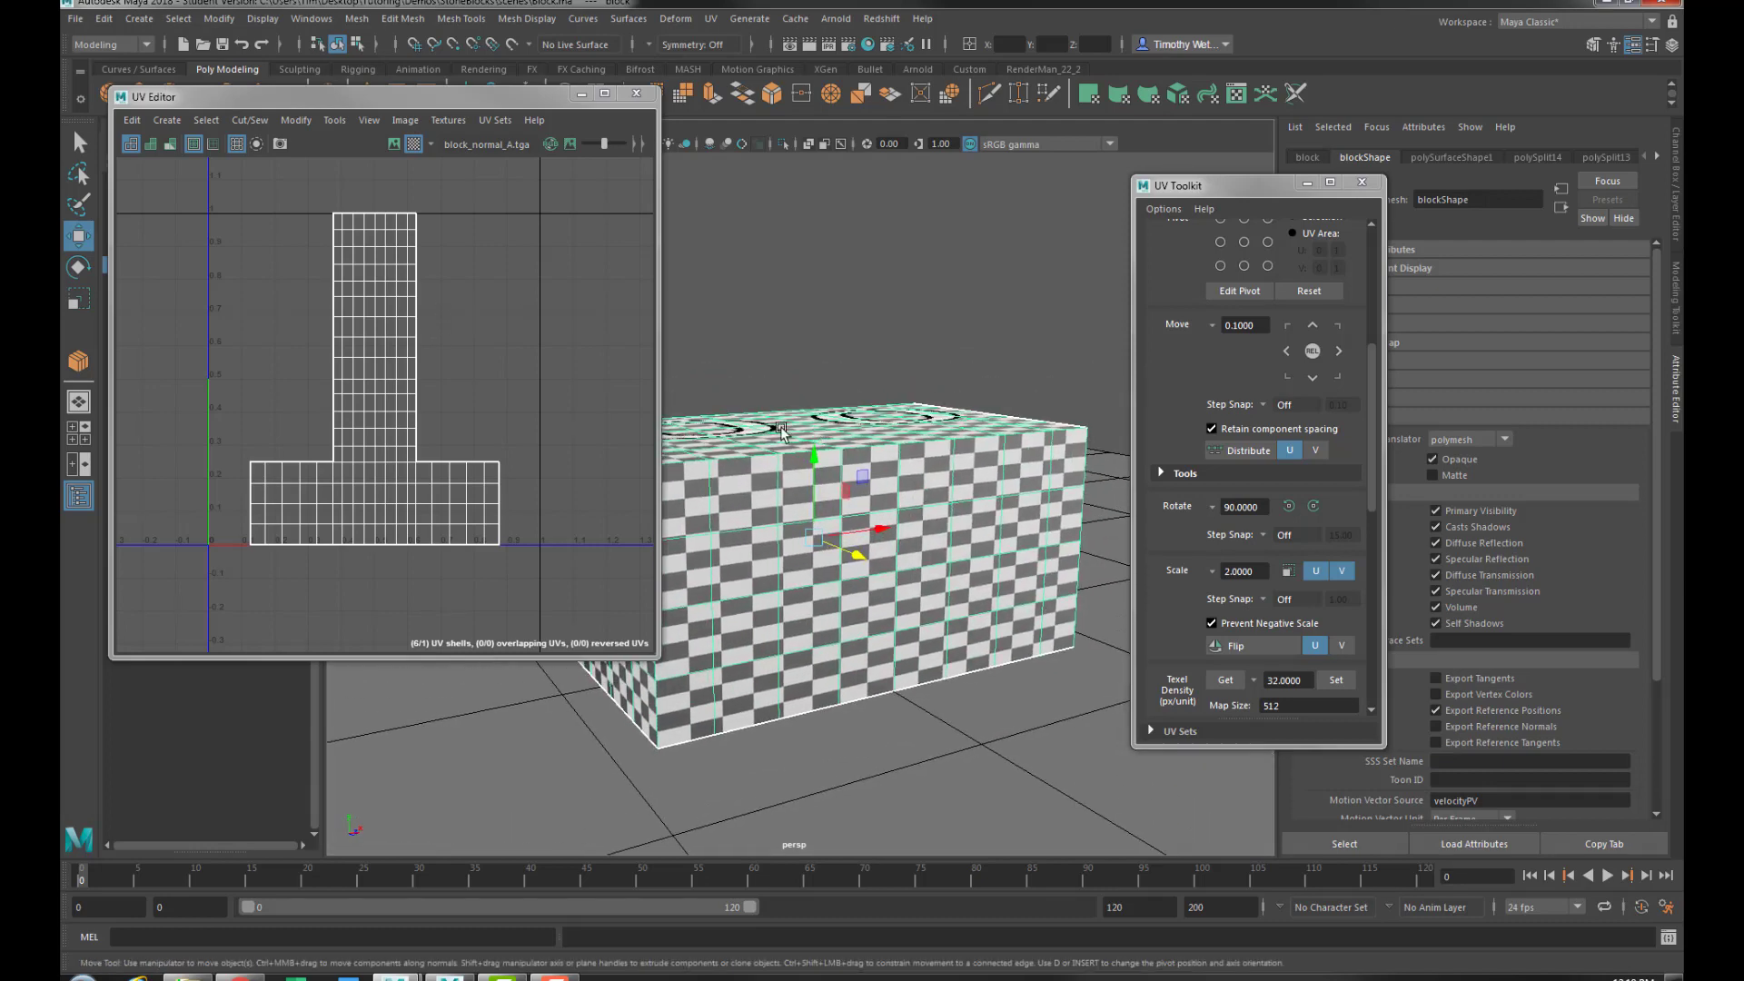
# Display the checker image in the UV Editor and scale the block's whole UV layout down slightly inside the 0-1 tile
pyautogui.click(405, 151)
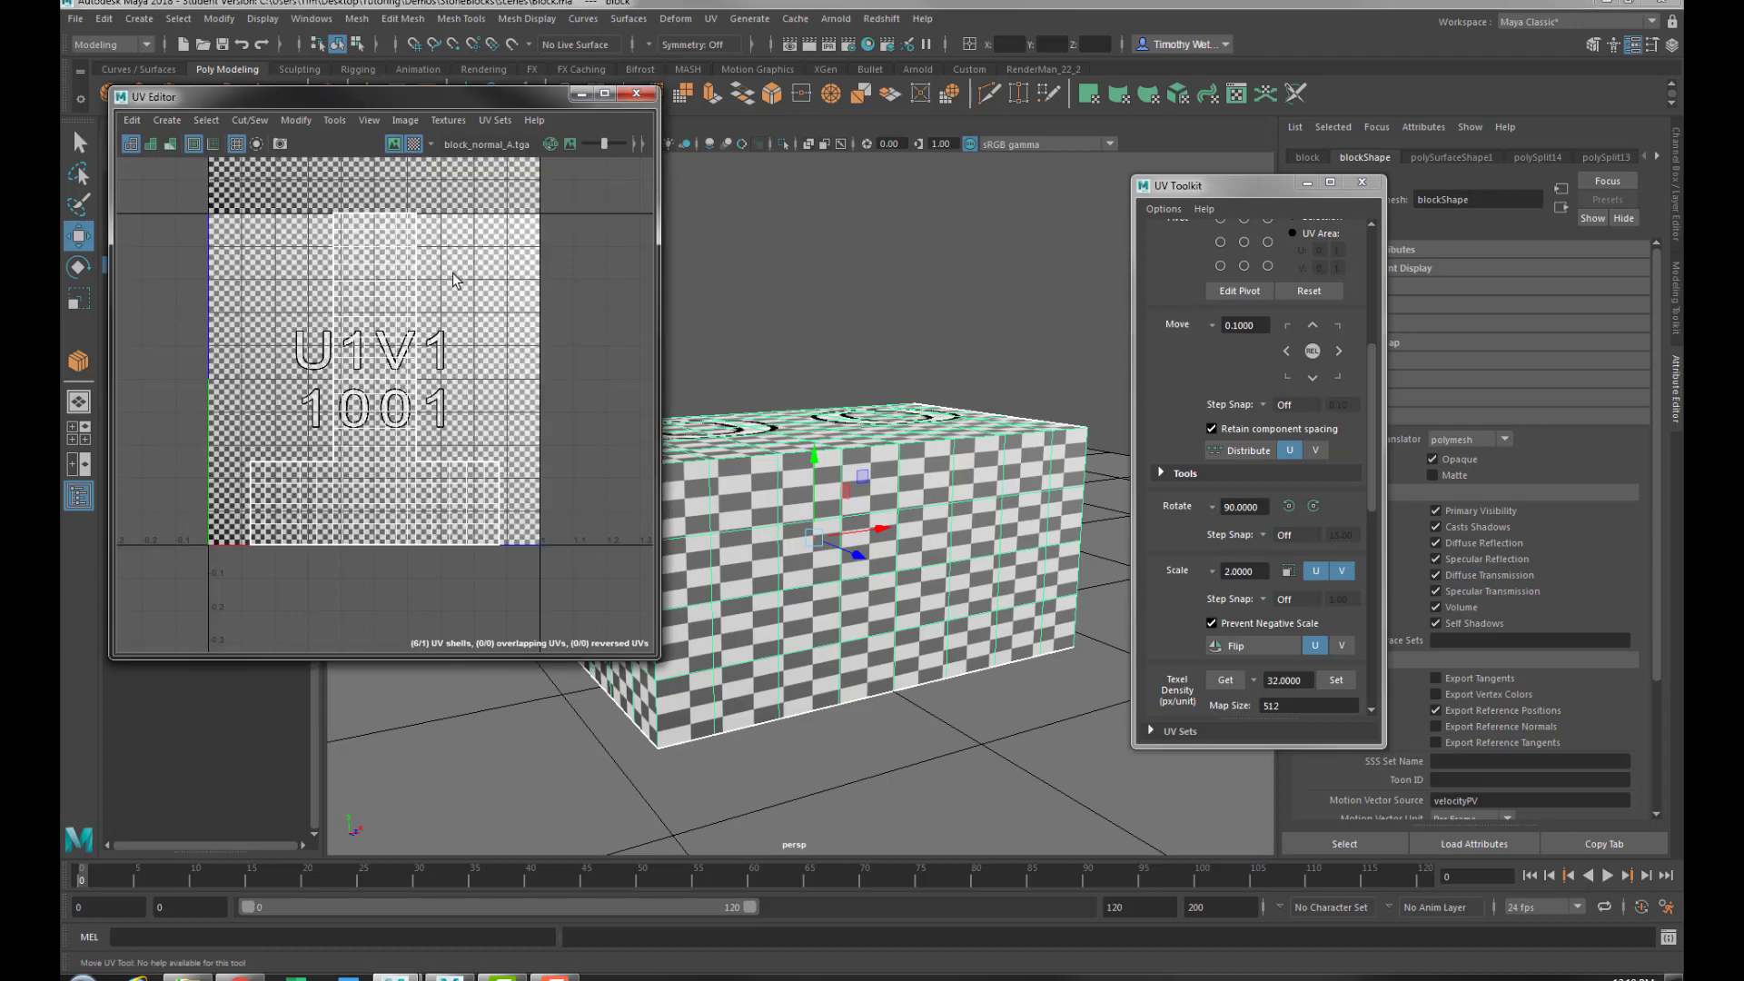
pyautogui.keyDown('alt'); pyautogui.moveTo(395, 195); pyautogui.dragTo(393, 294, button='middle'); pyautogui.keyUp('alt')
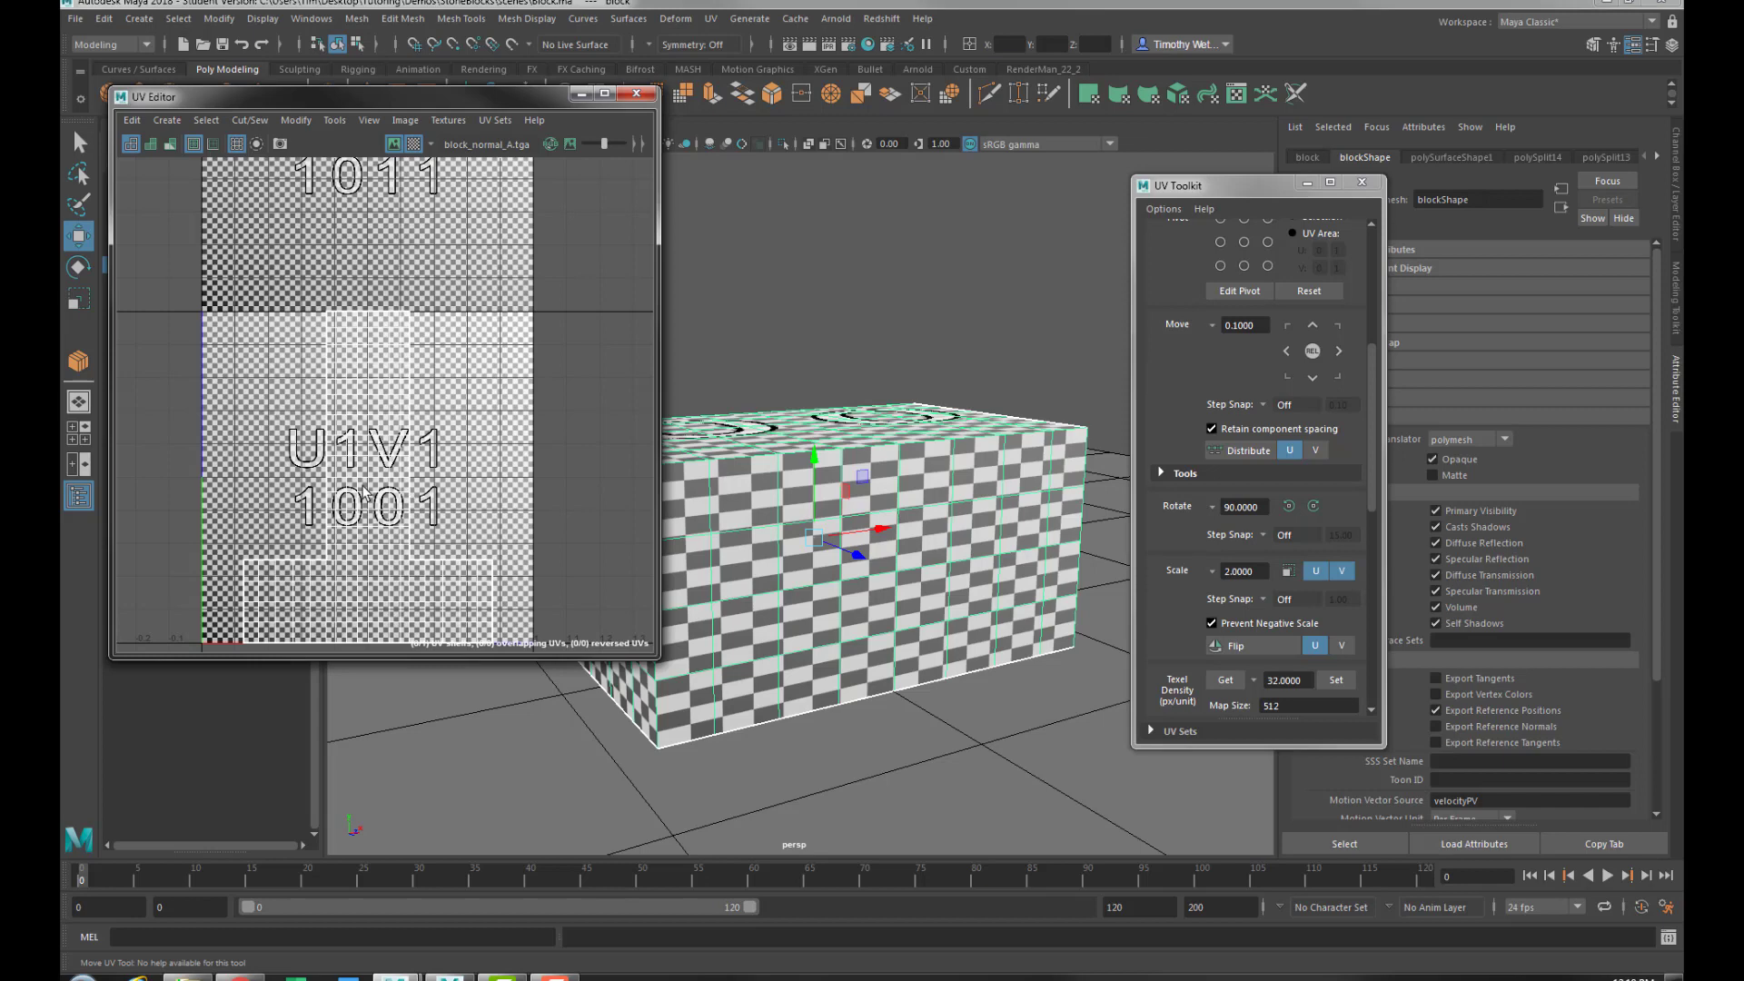
pyautogui.moveTo(361, 485); pyautogui.dragTo(312, 466, button='right')
pyautogui.press('r')
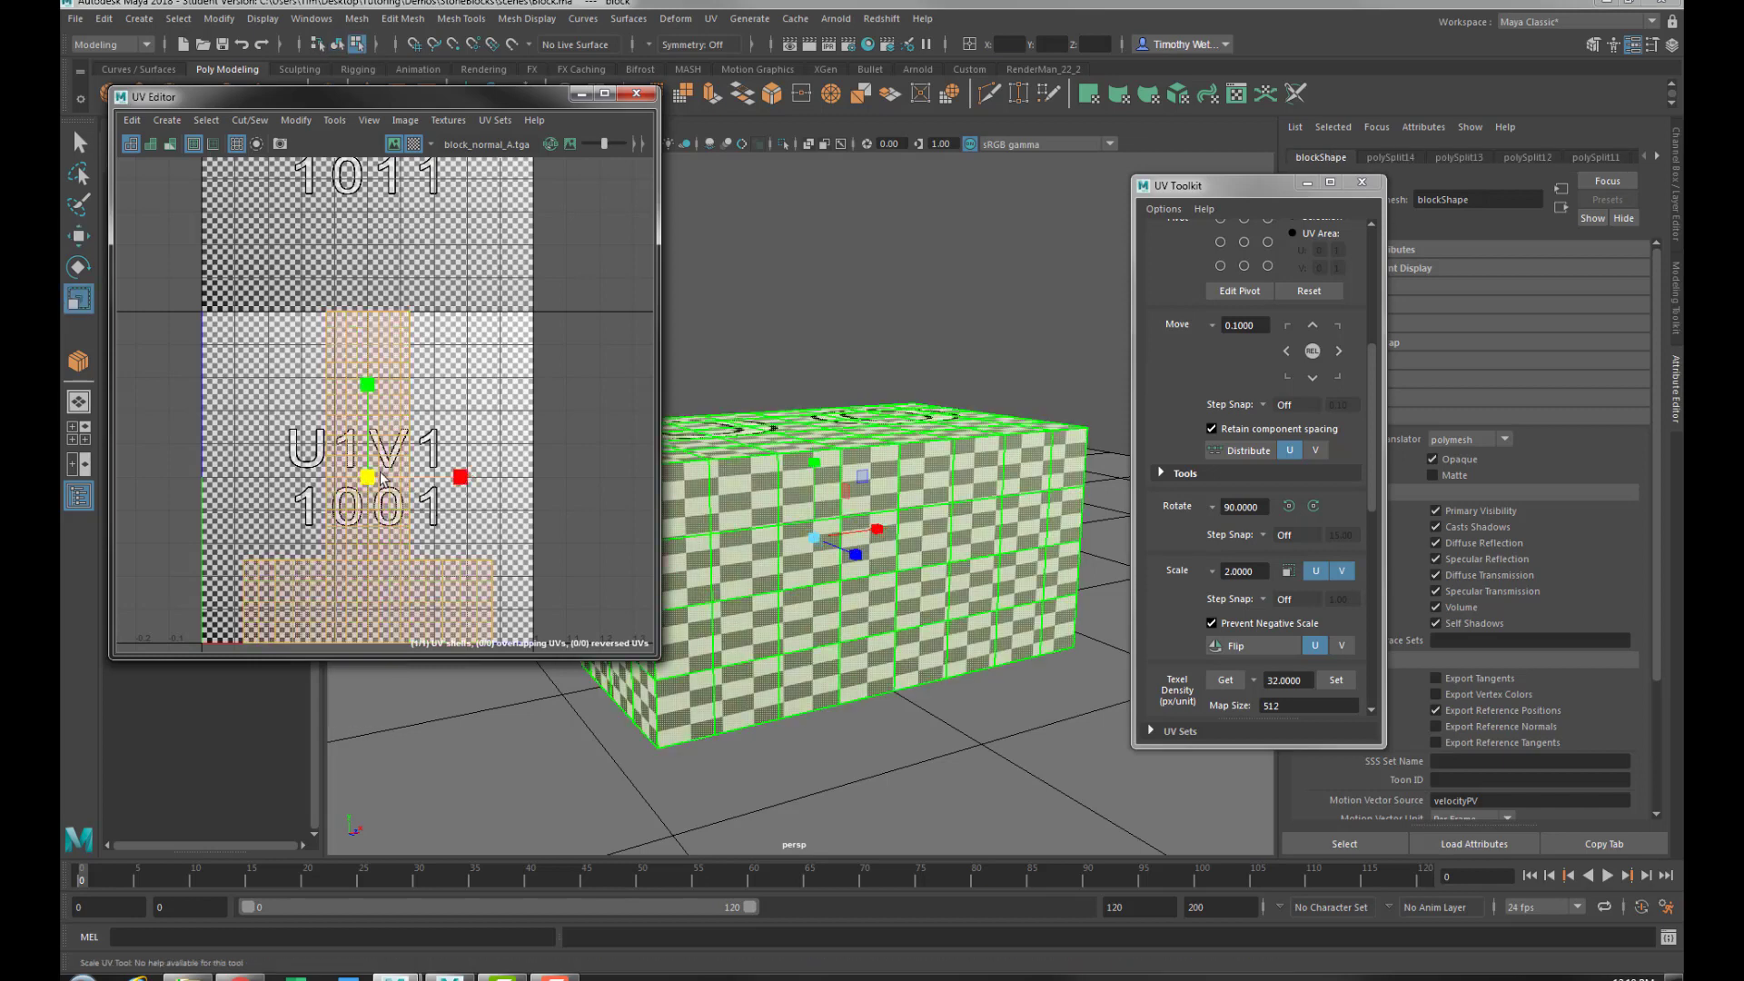
pyautogui.moveTo(369, 477); pyautogui.dragTo(364, 478)
pyautogui.keyDown('alt'); pyautogui.moveTo(431, 480); pyautogui.dragTo(439, 408, button='middle'); pyautogui.keyUp('alt')
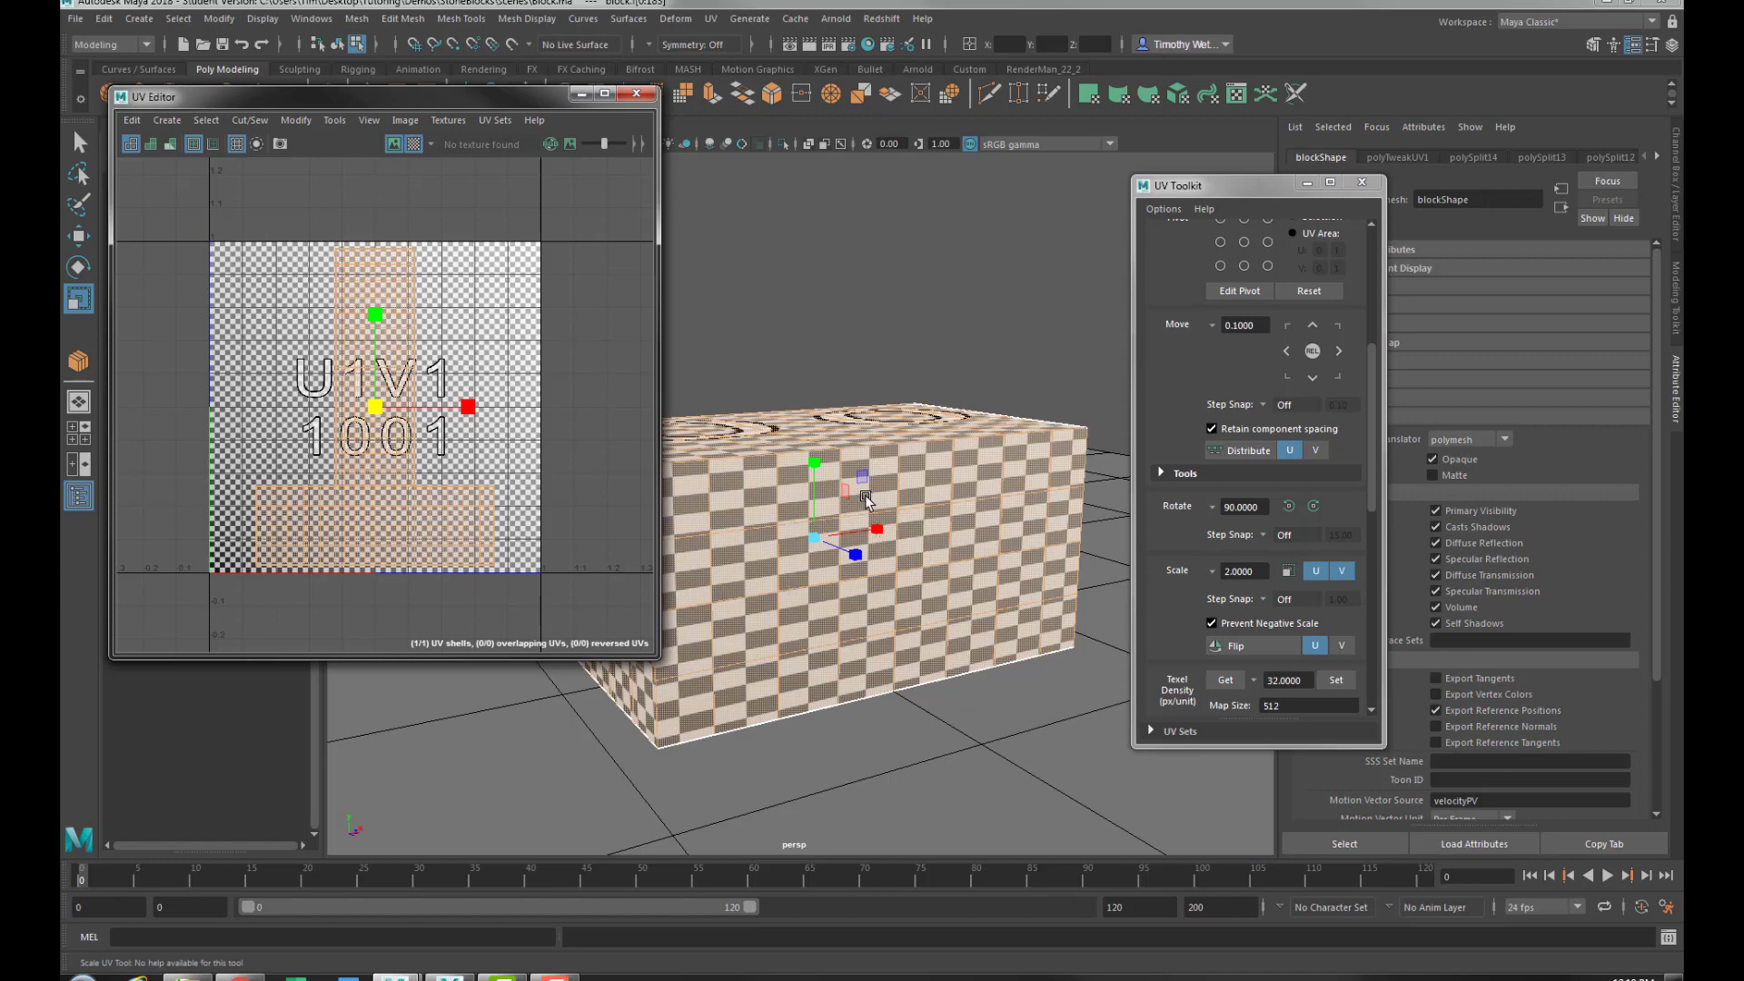
# Turn off the checker map and cut the block's UVs along the front face's upper edge and left vertical edge
pyautogui.click(414, 143)
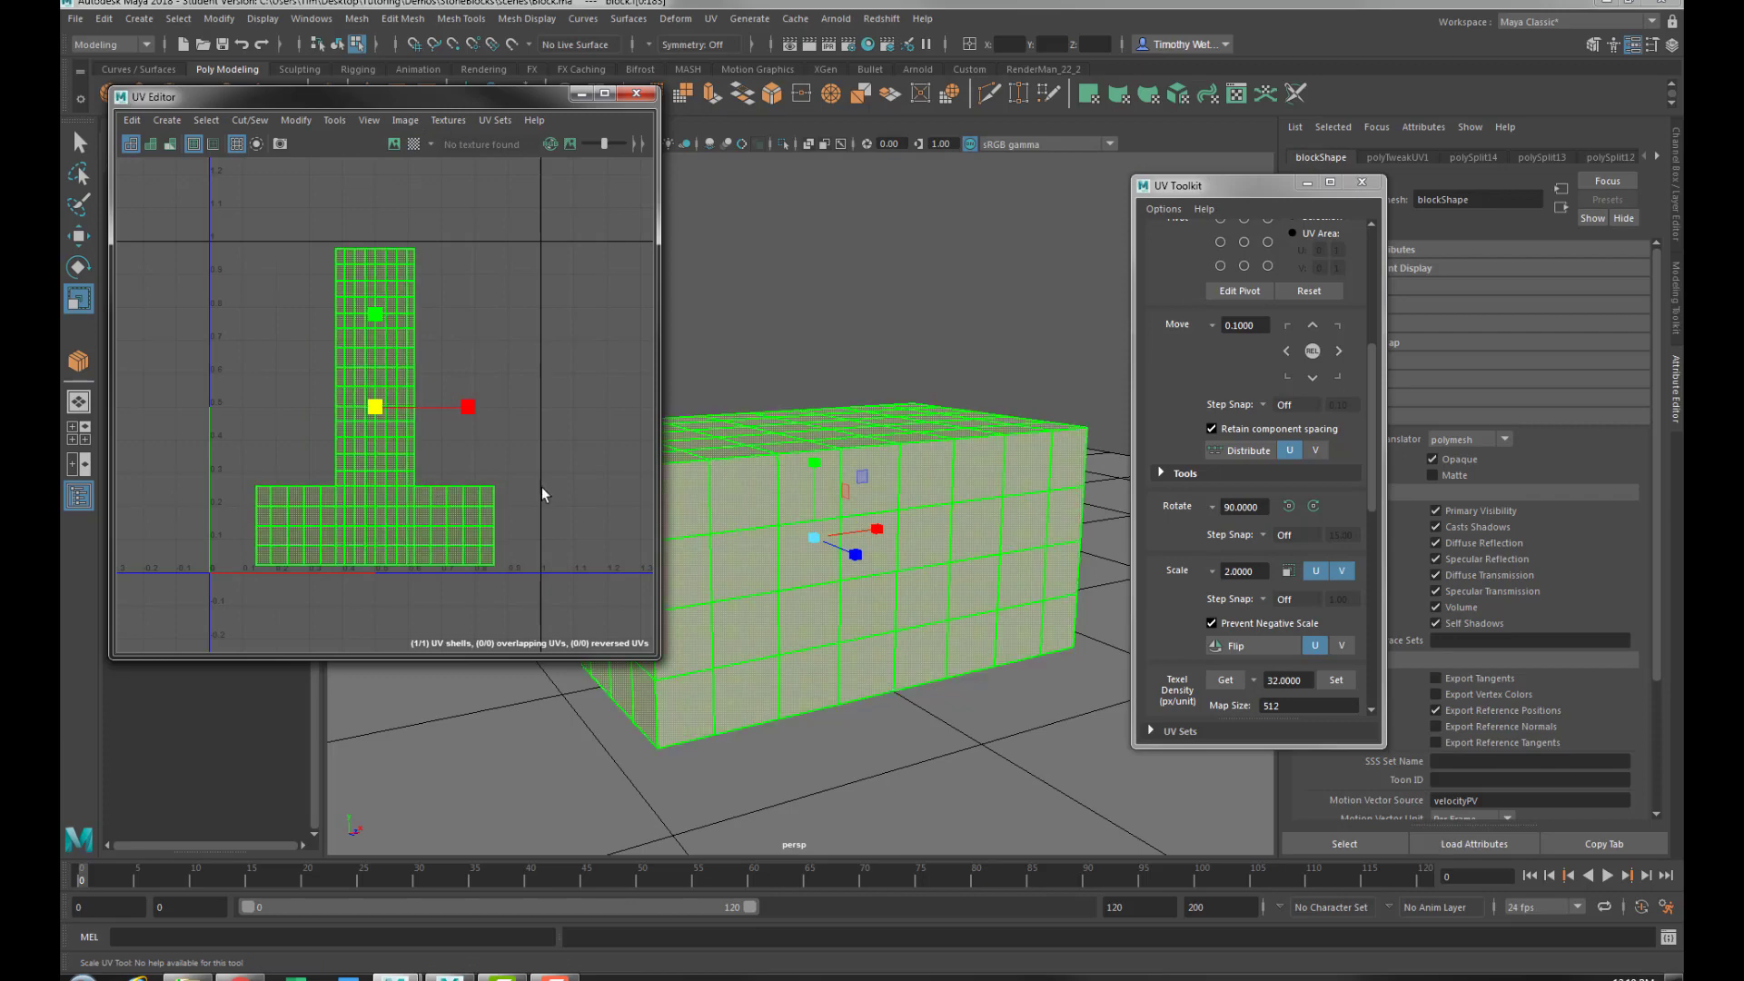
pyautogui.moveTo(785, 508); pyautogui.dragTo(776, 461, button='right')
pyautogui.scroll(3, 712, 538)
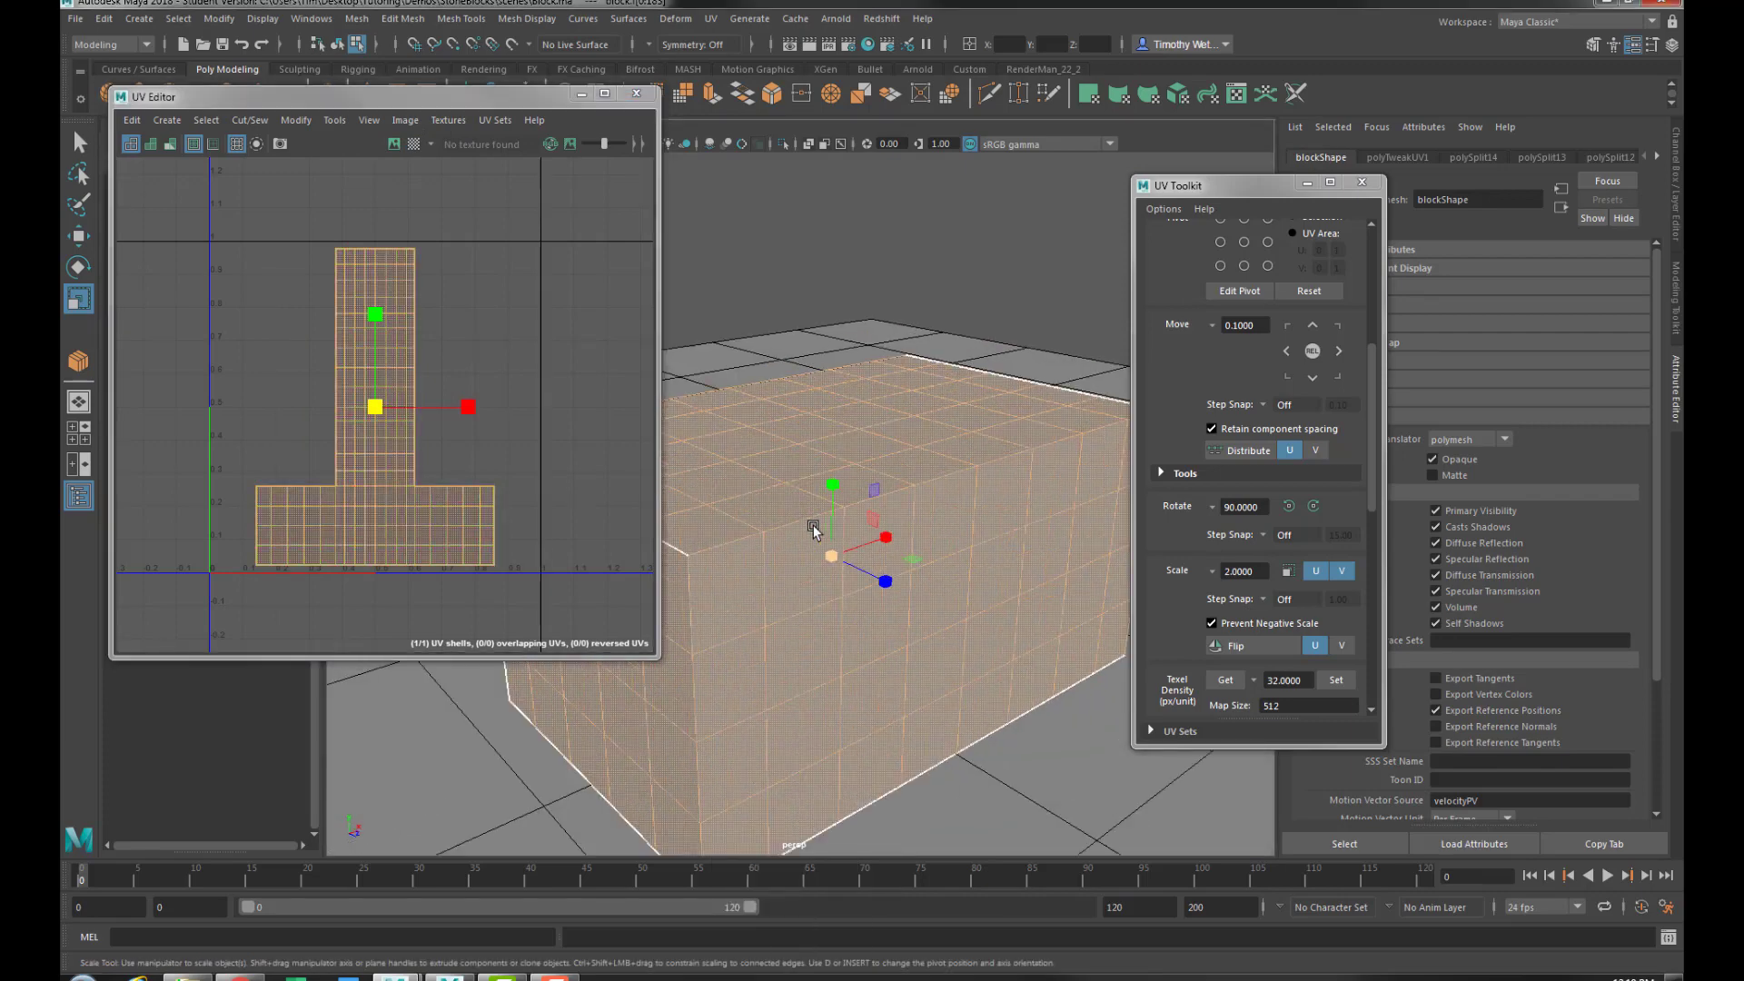
pyautogui.click(719, 542)
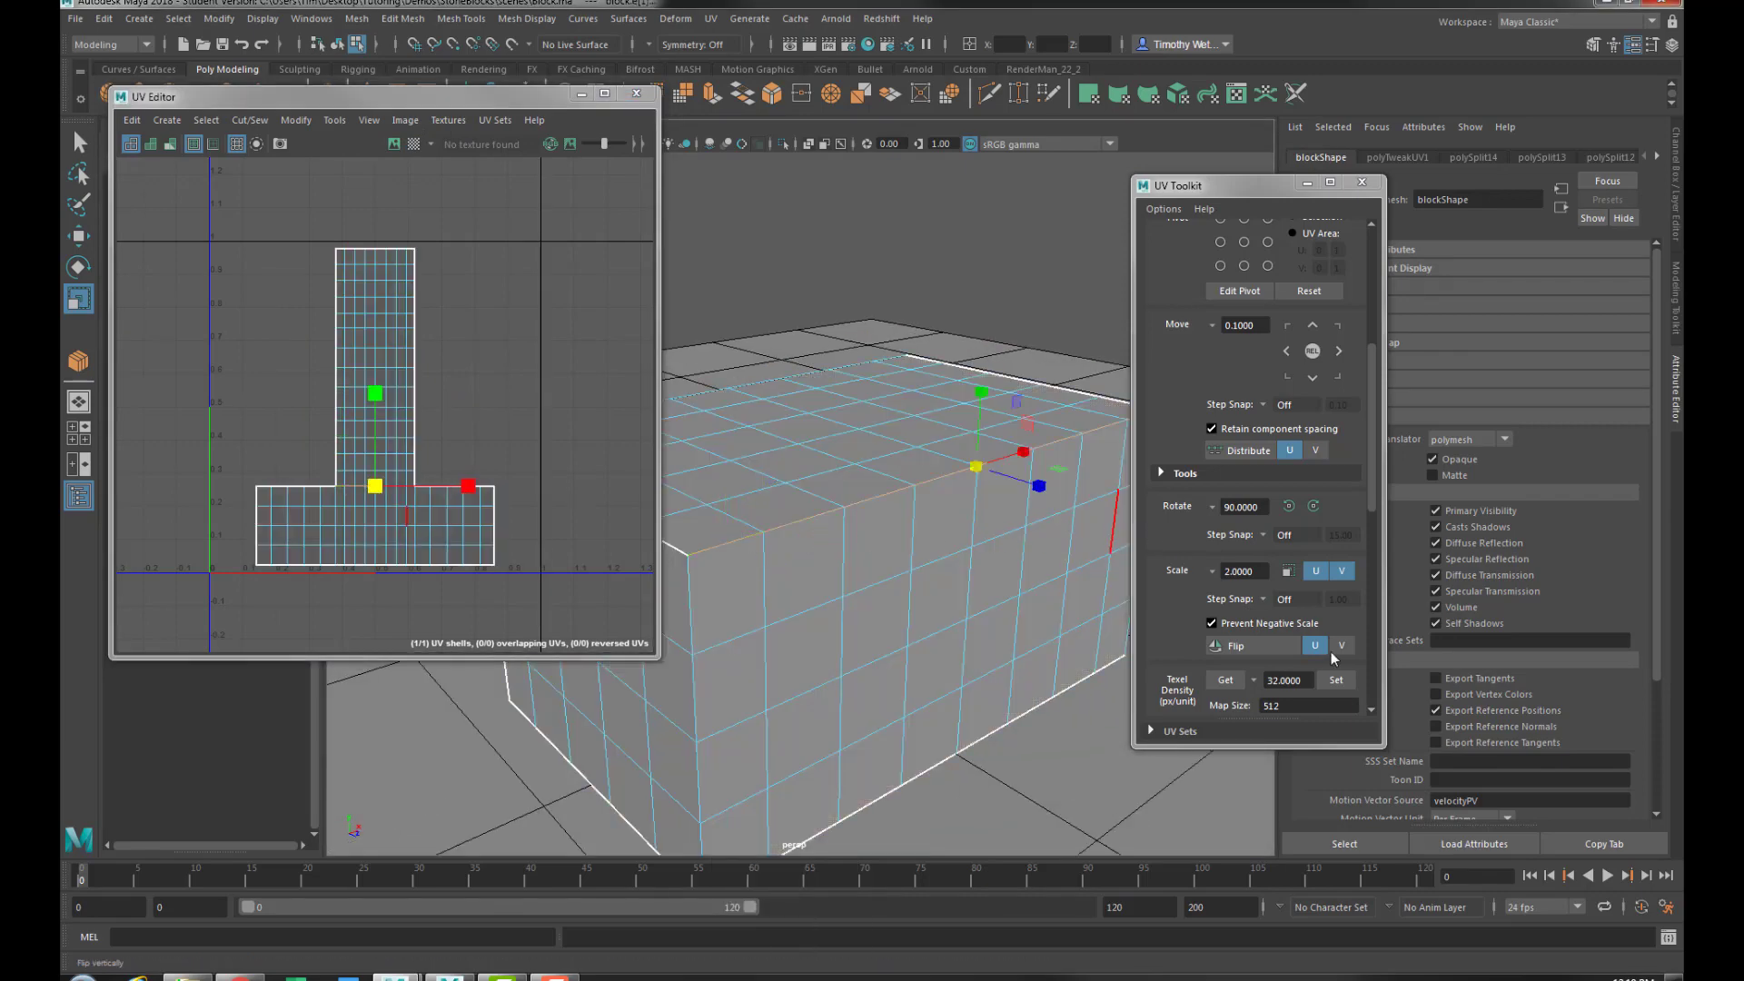
pyautogui.click(1300, 471)
pyautogui.scroll(-5, 1300, 470)
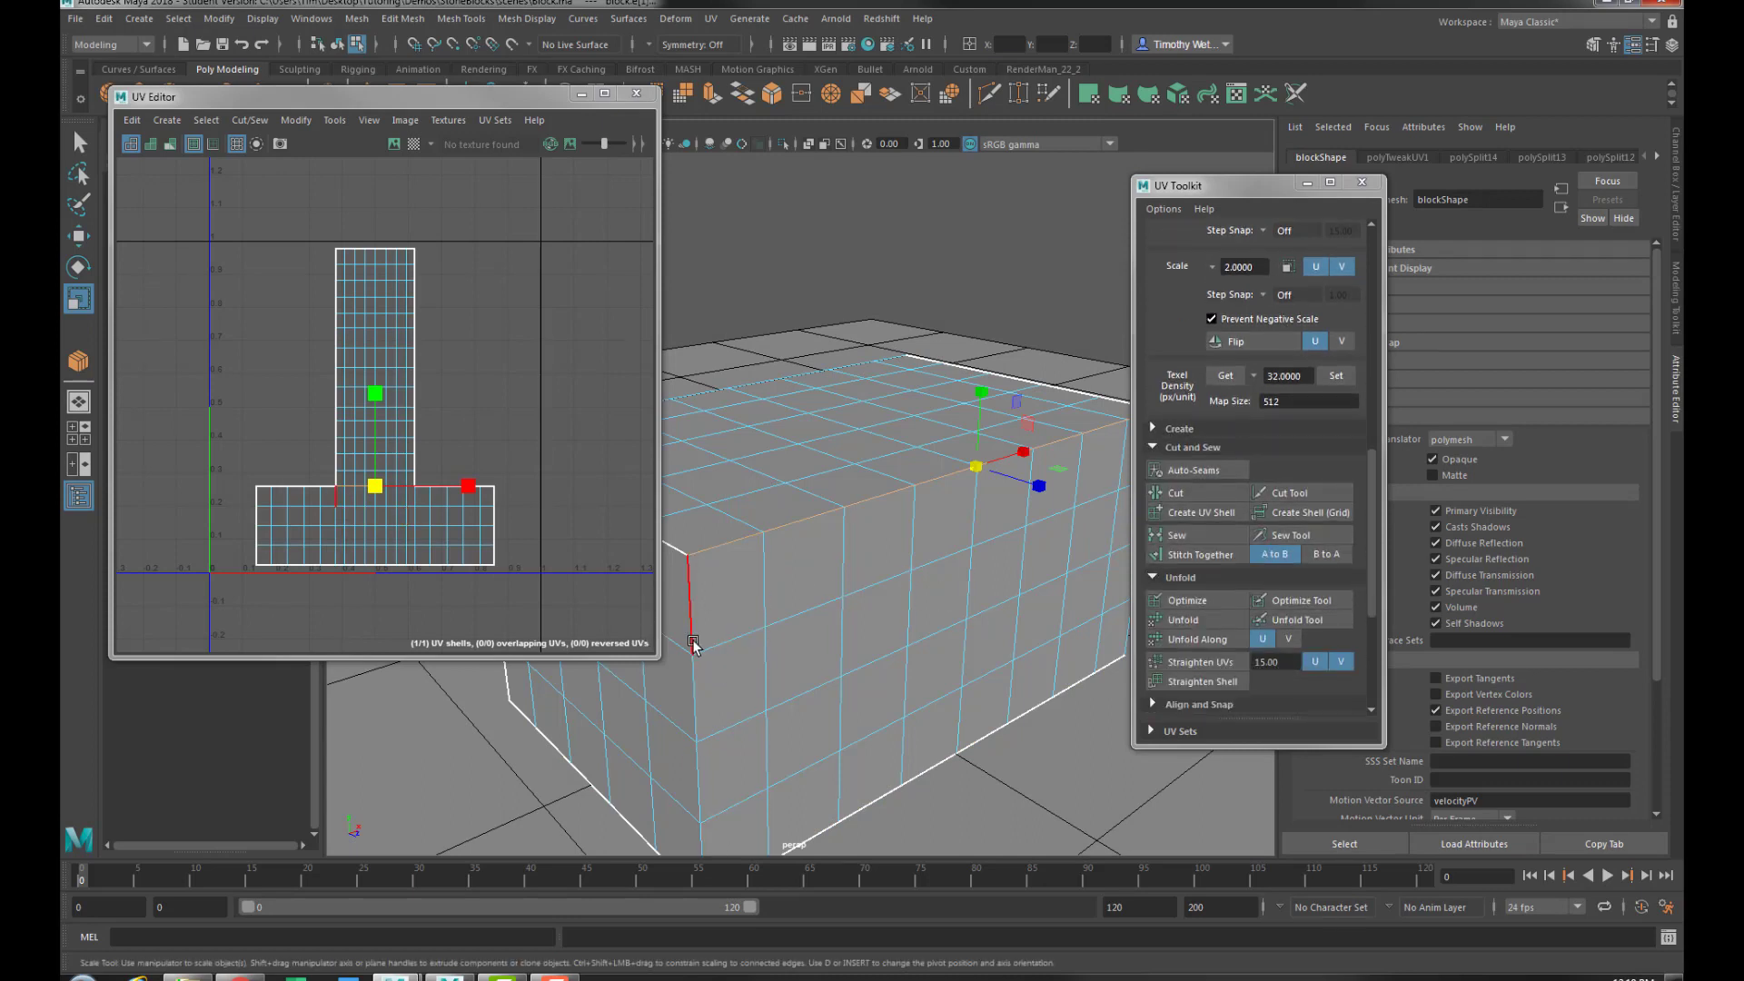
pyautogui.click(765, 667)
pyautogui.scroll(-4, 818, 662)
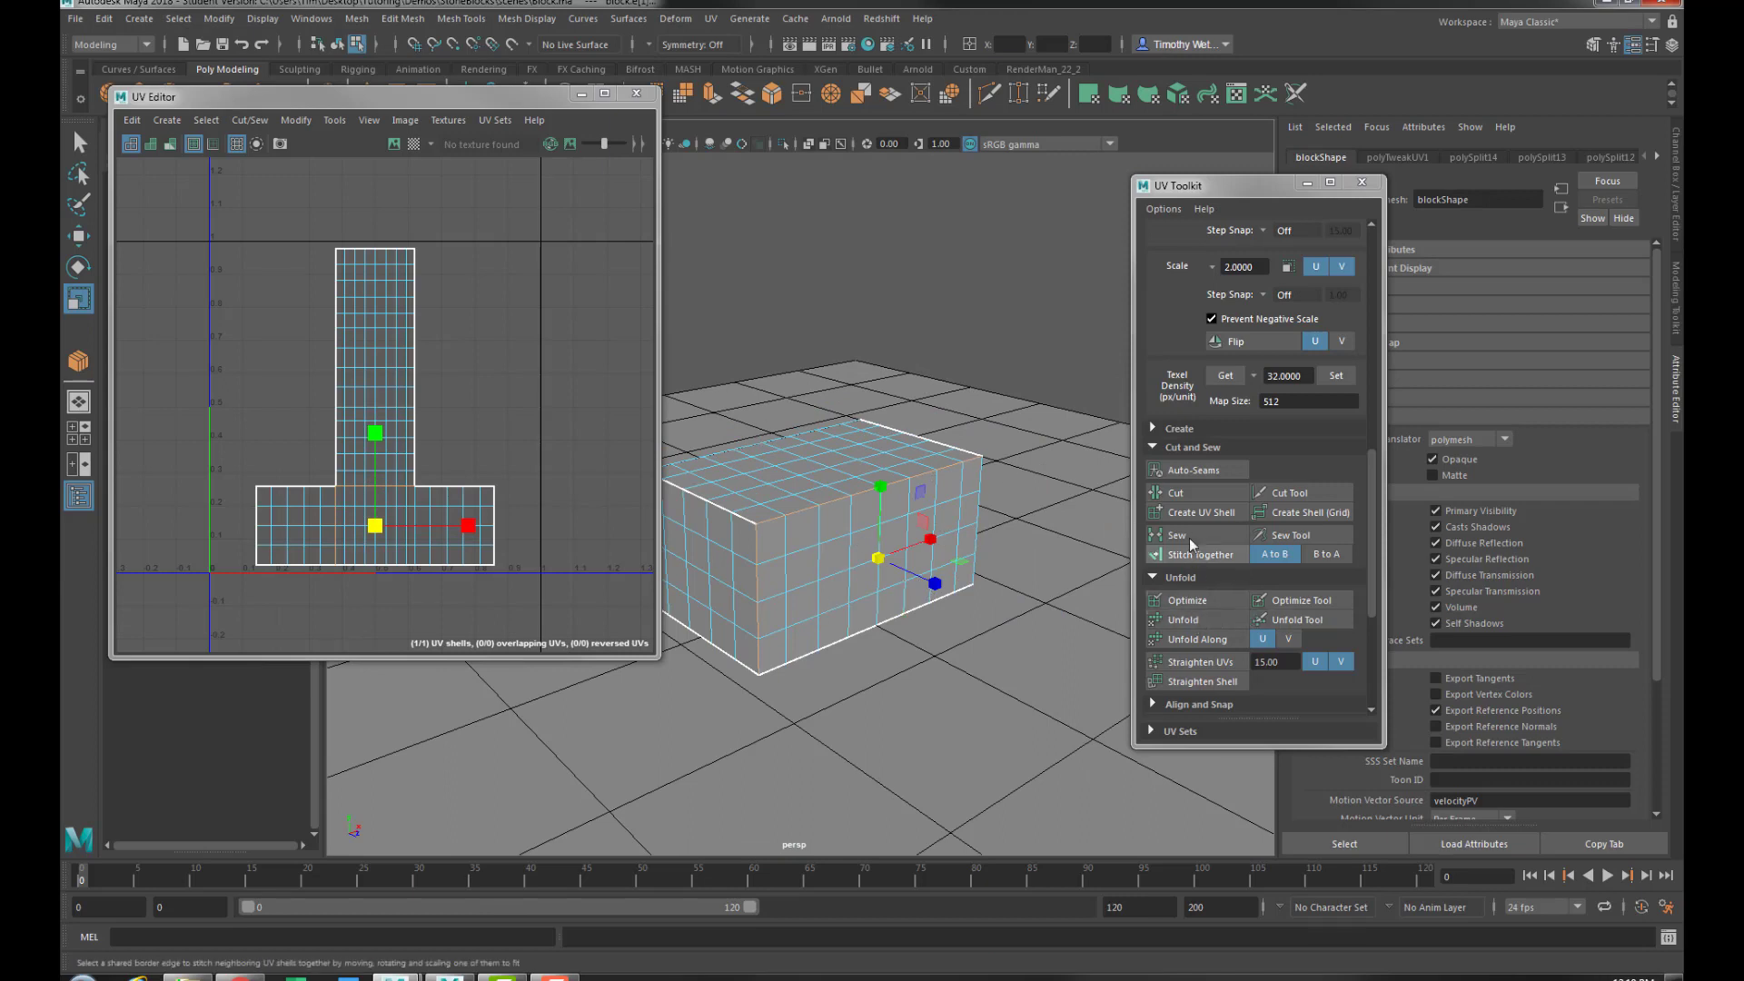
pyautogui.click(1199, 618)
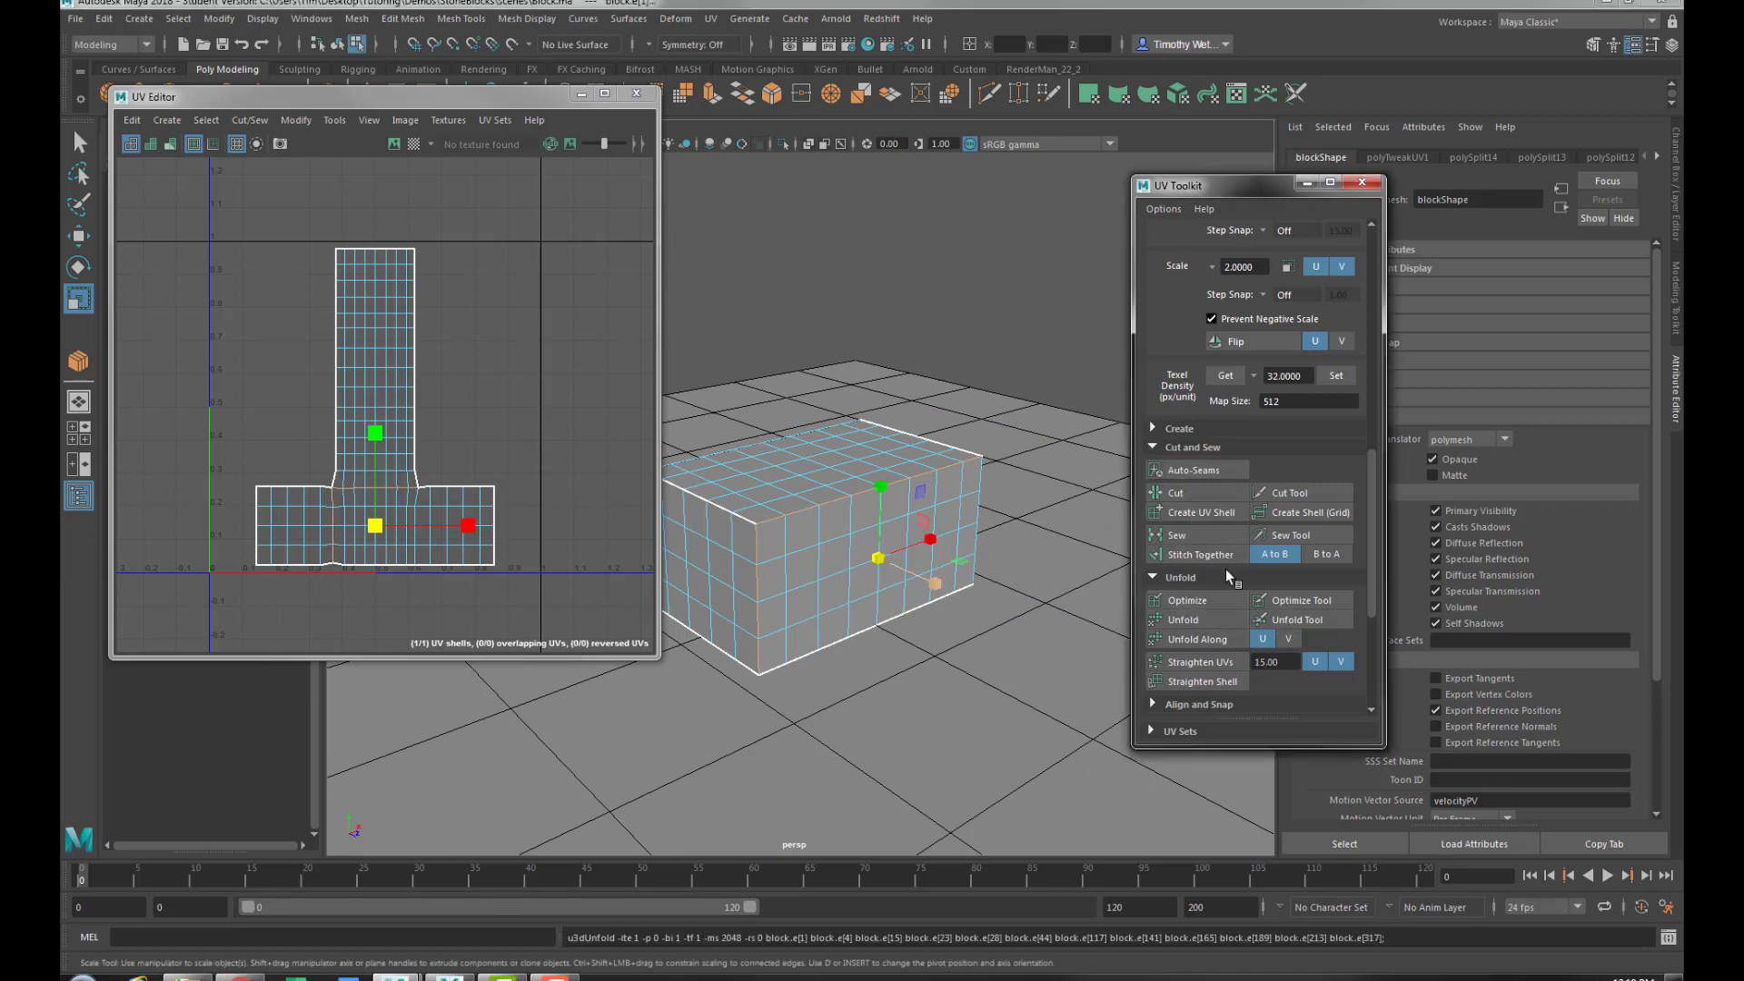
pyautogui.click(1190, 492)
# Cut the block's UVs along the upper and lower edges of the back face
pyautogui.moveTo(887, 557)
pyautogui.keyDown('alt'); pyautogui.mouseDown()
pyautogui.moveTo(899, 494)
pyautogui.moveTo(899, 568)
pyautogui.mouseUp(); pyautogui.keyUp('alt')
pyautogui.click(948, 490)
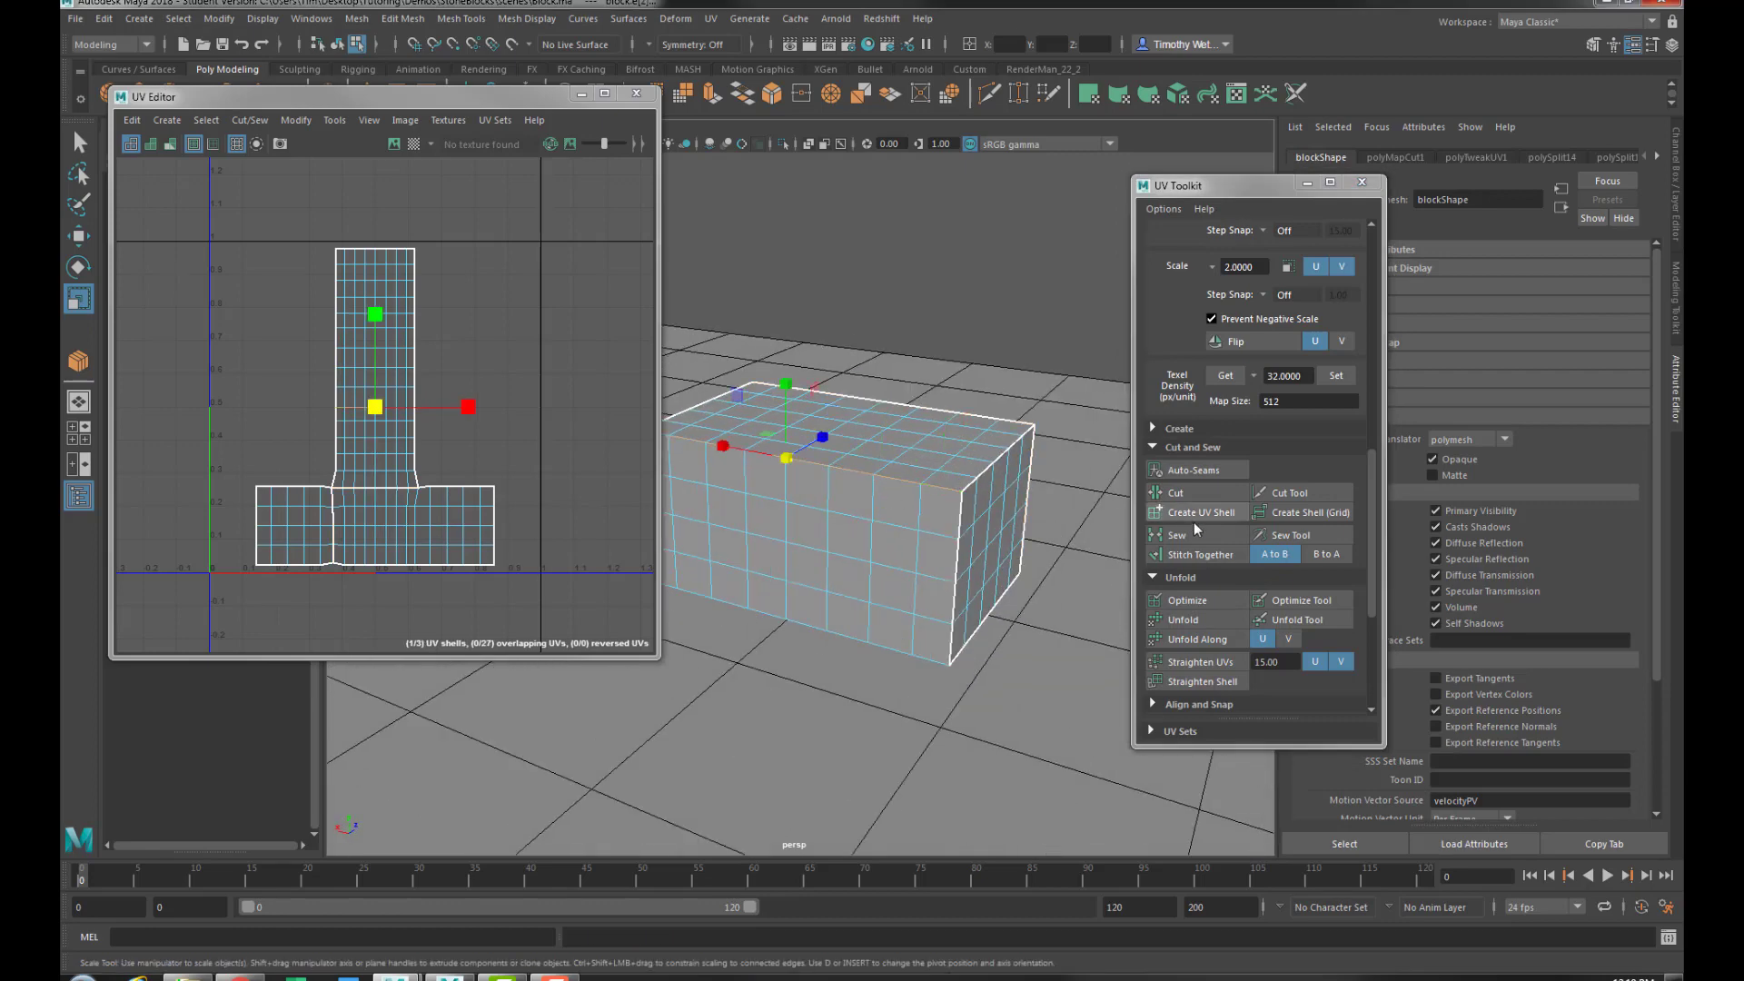
pyautogui.click(1197, 490)
pyautogui.keyDown('alt'); pyautogui.moveTo(928, 644); pyautogui.dragTo(923, 624); pyautogui.keyUp('alt')
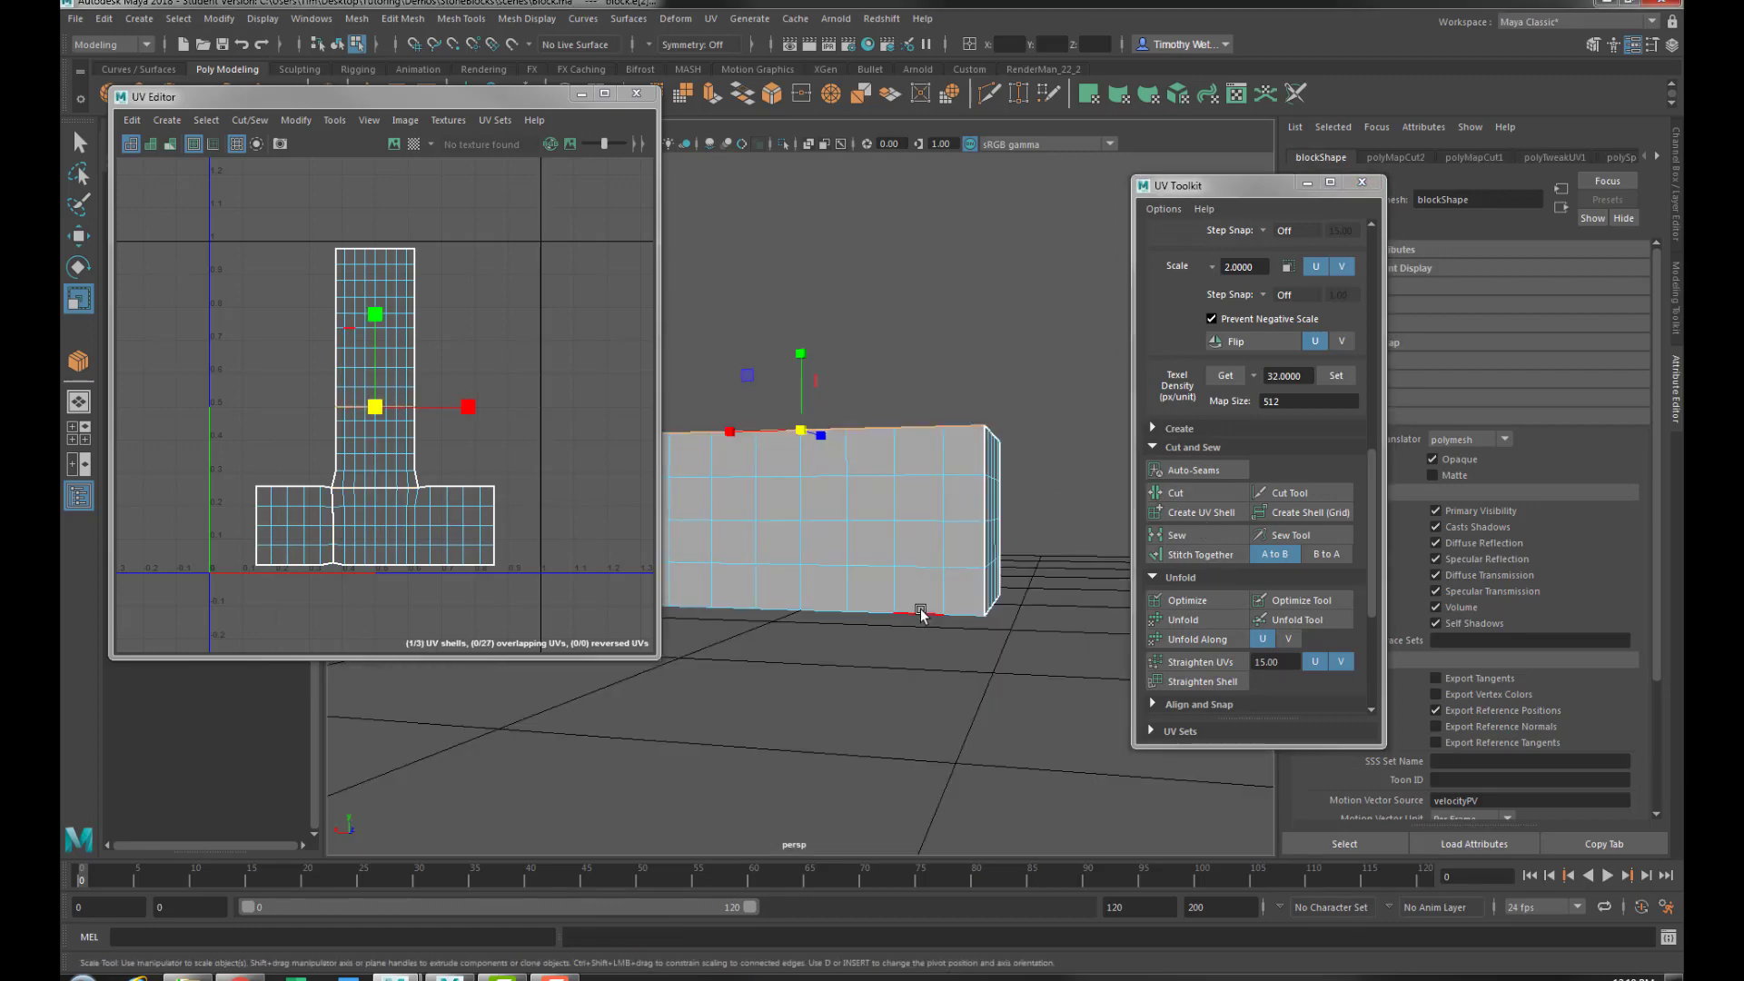
pyautogui.click(921, 614)
pyautogui.click(1190, 494)
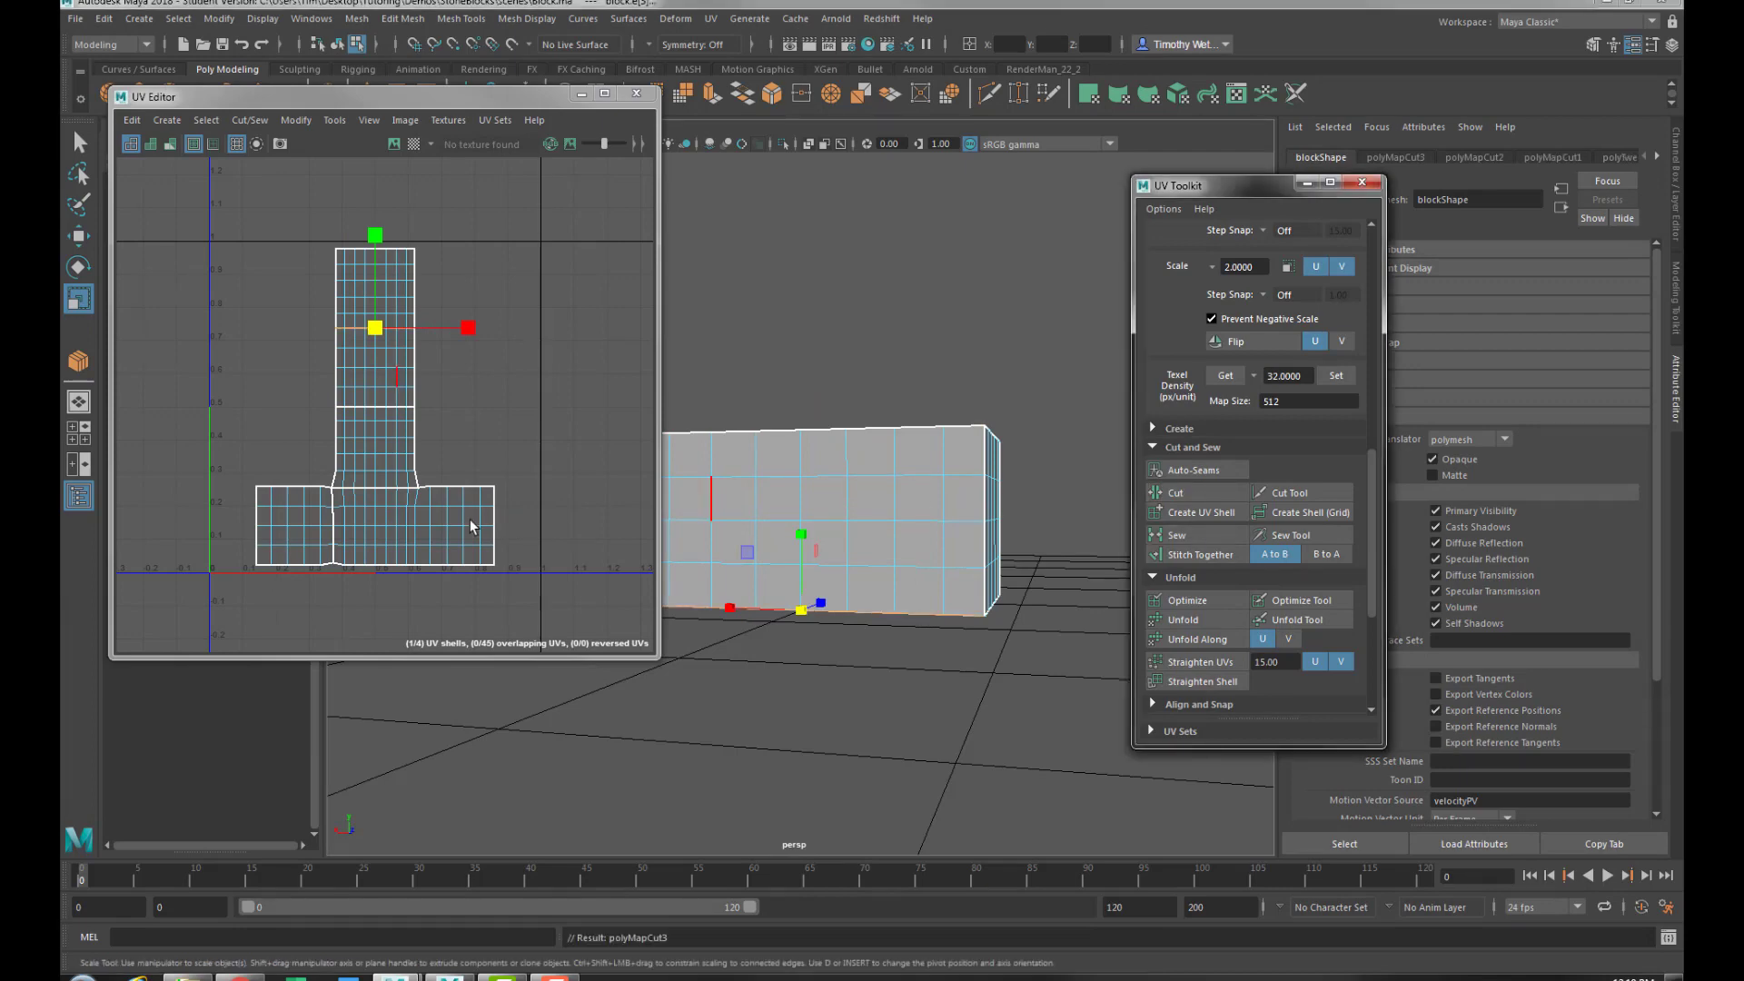
# Cut the UVs along the front face's remaining vertical edge to detach the last end face, and clear the selection
pyautogui.click(417, 515)
pyautogui.click(857, 608)
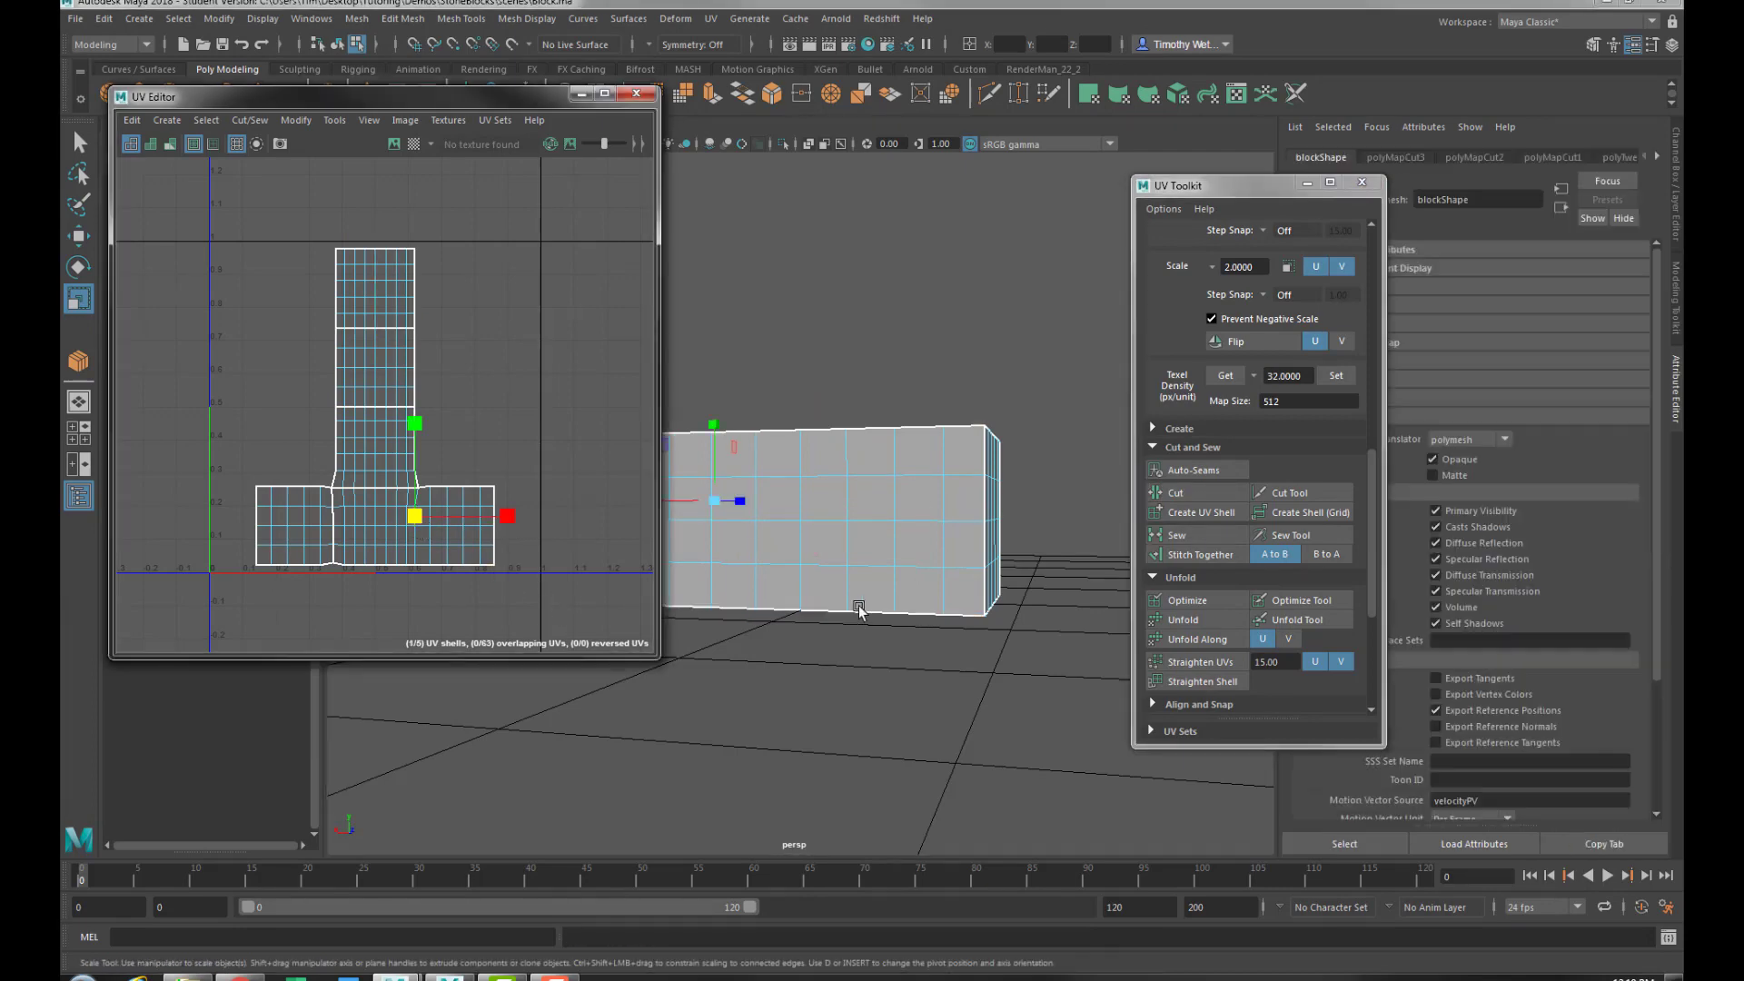
pyautogui.keyDown('alt'); pyautogui.moveTo(838, 514); pyautogui.dragTo(1032, 534); pyautogui.keyUp('alt')
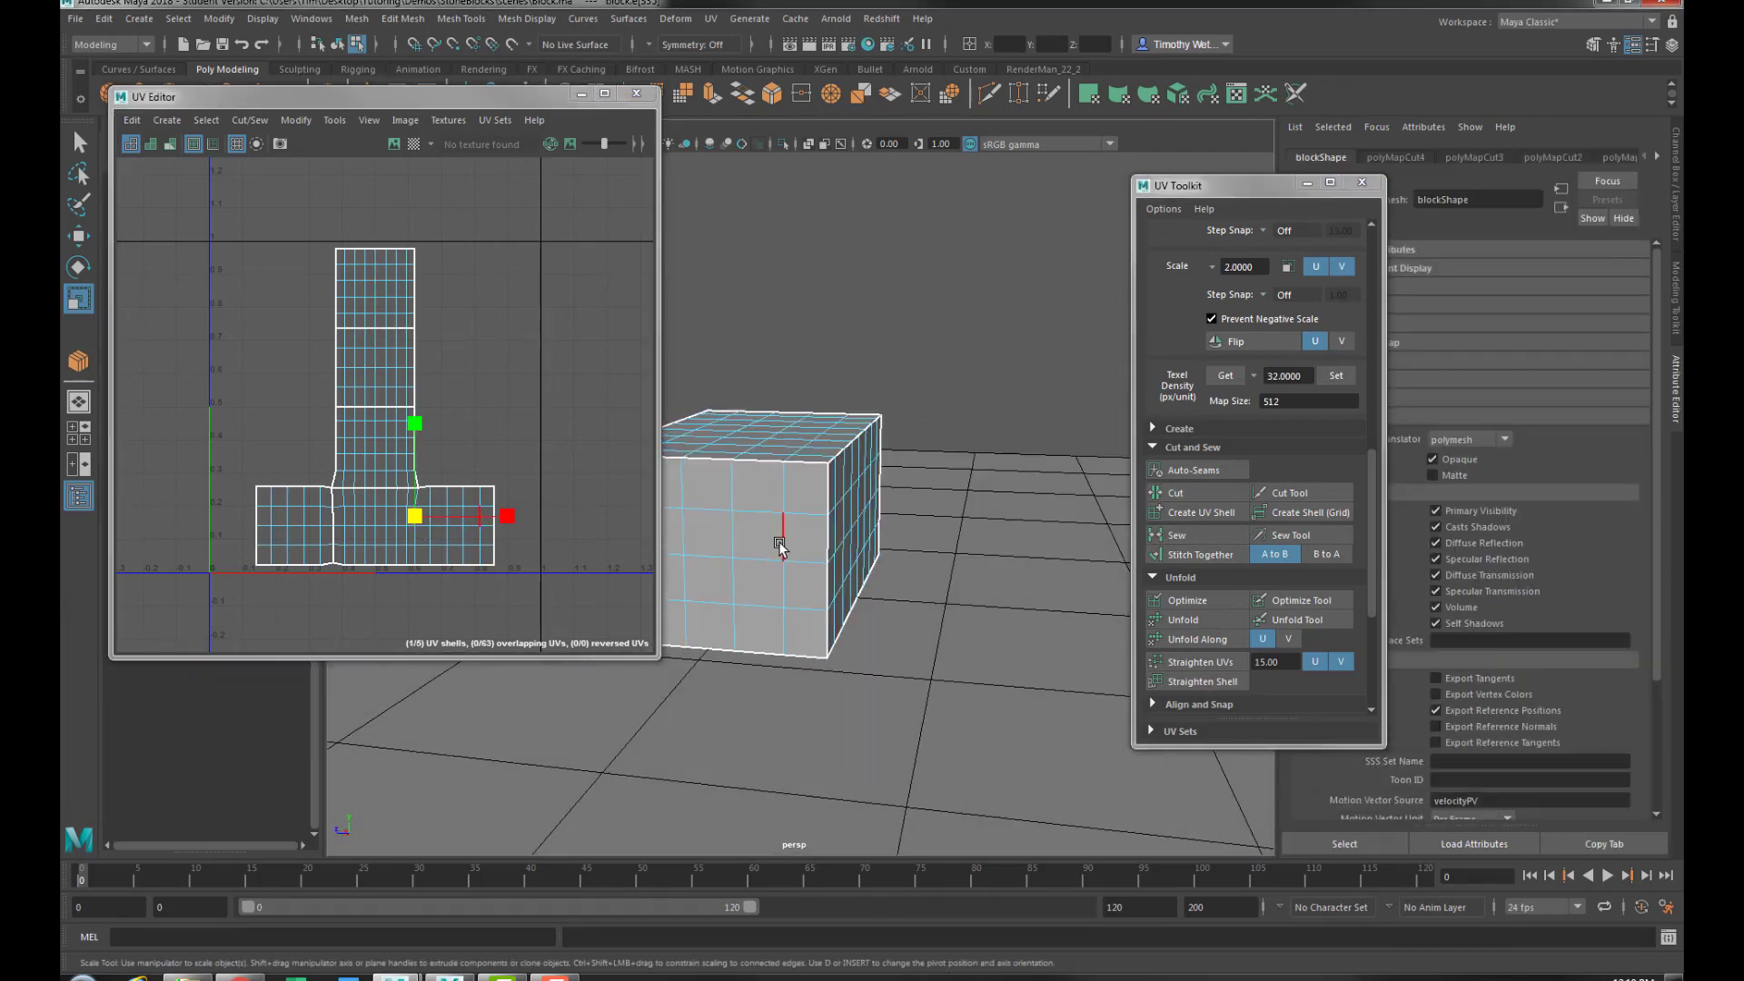
pyautogui.keyDown('alt'); pyautogui.moveTo(863, 583); pyautogui.dragTo(999, 569); pyautogui.keyUp('alt')
pyautogui.scroll(5, 781, 654)
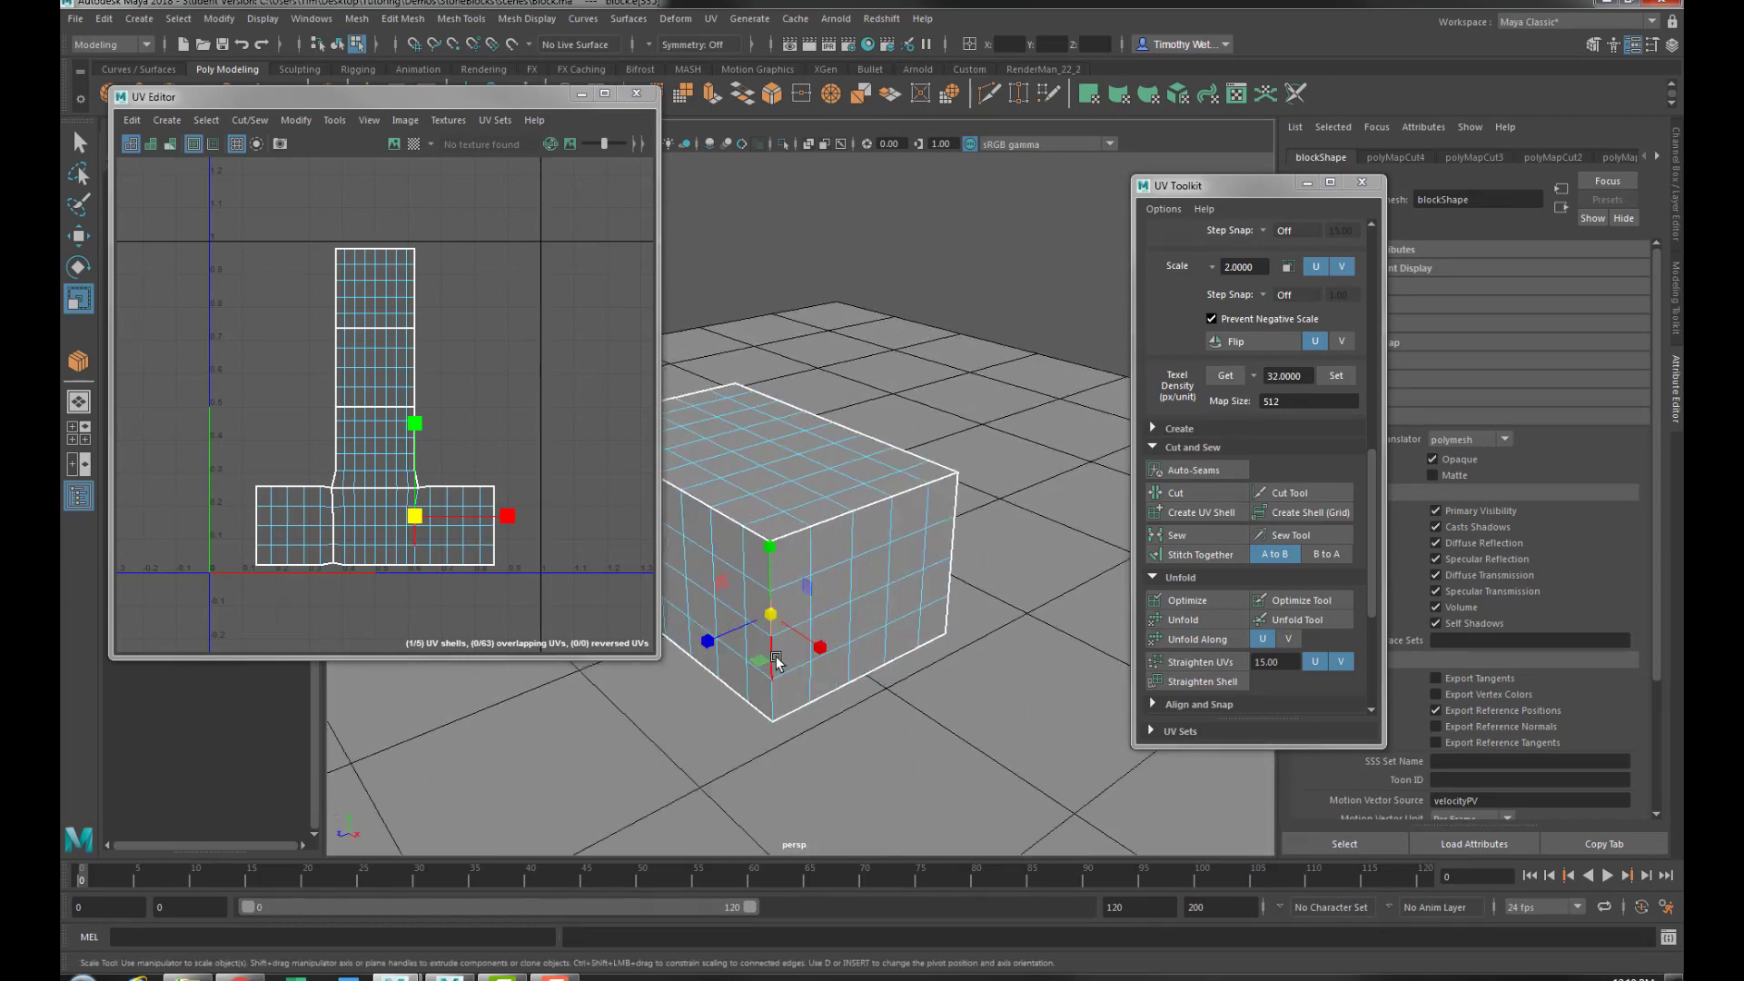
pyautogui.doubleClick(777, 661)
pyautogui.press('g')
pyautogui.keyDown('alt'); pyautogui.moveTo(804, 655); pyautogui.dragTo(930, 458); pyautogui.keyUp('alt')
pyautogui.scroll(-5, 919, 701)
pyautogui.click(920, 362)
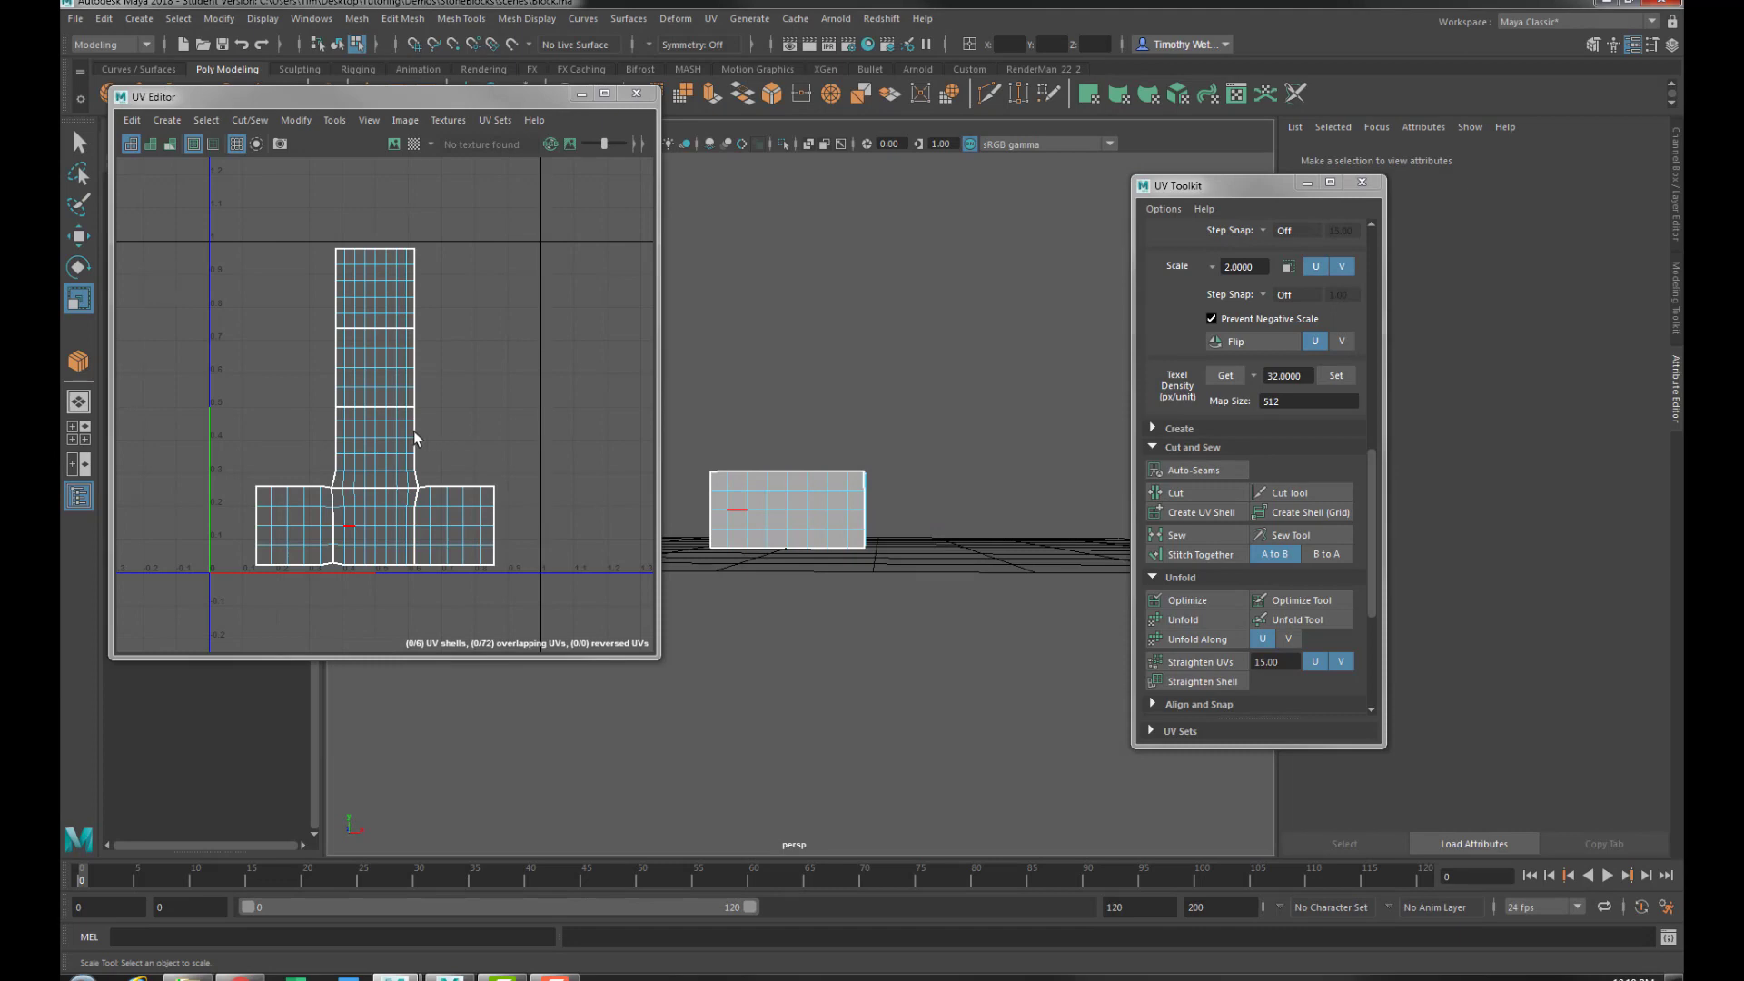
# Select all of the block's faces in the UV layout and unfold the separated shells
pyautogui.moveTo(389, 427); pyautogui.dragTo(332, 407, button='right')
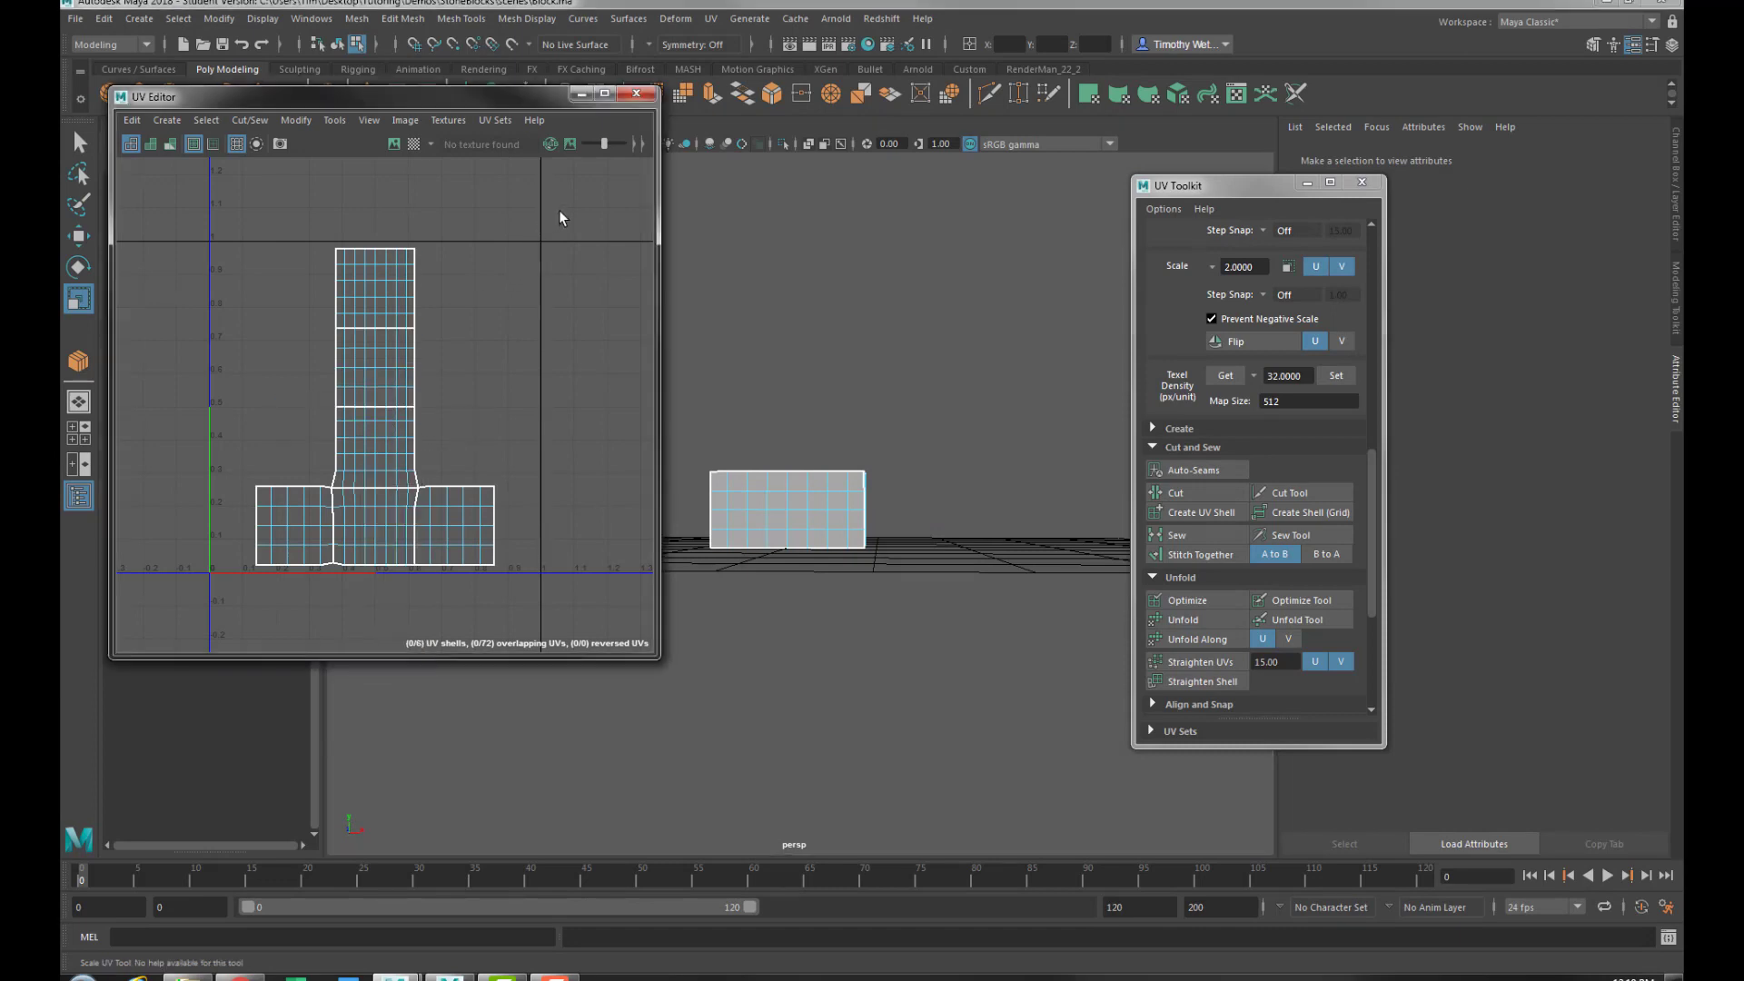
pyautogui.moveTo(559, 218); pyautogui.dragTo(202, 640)
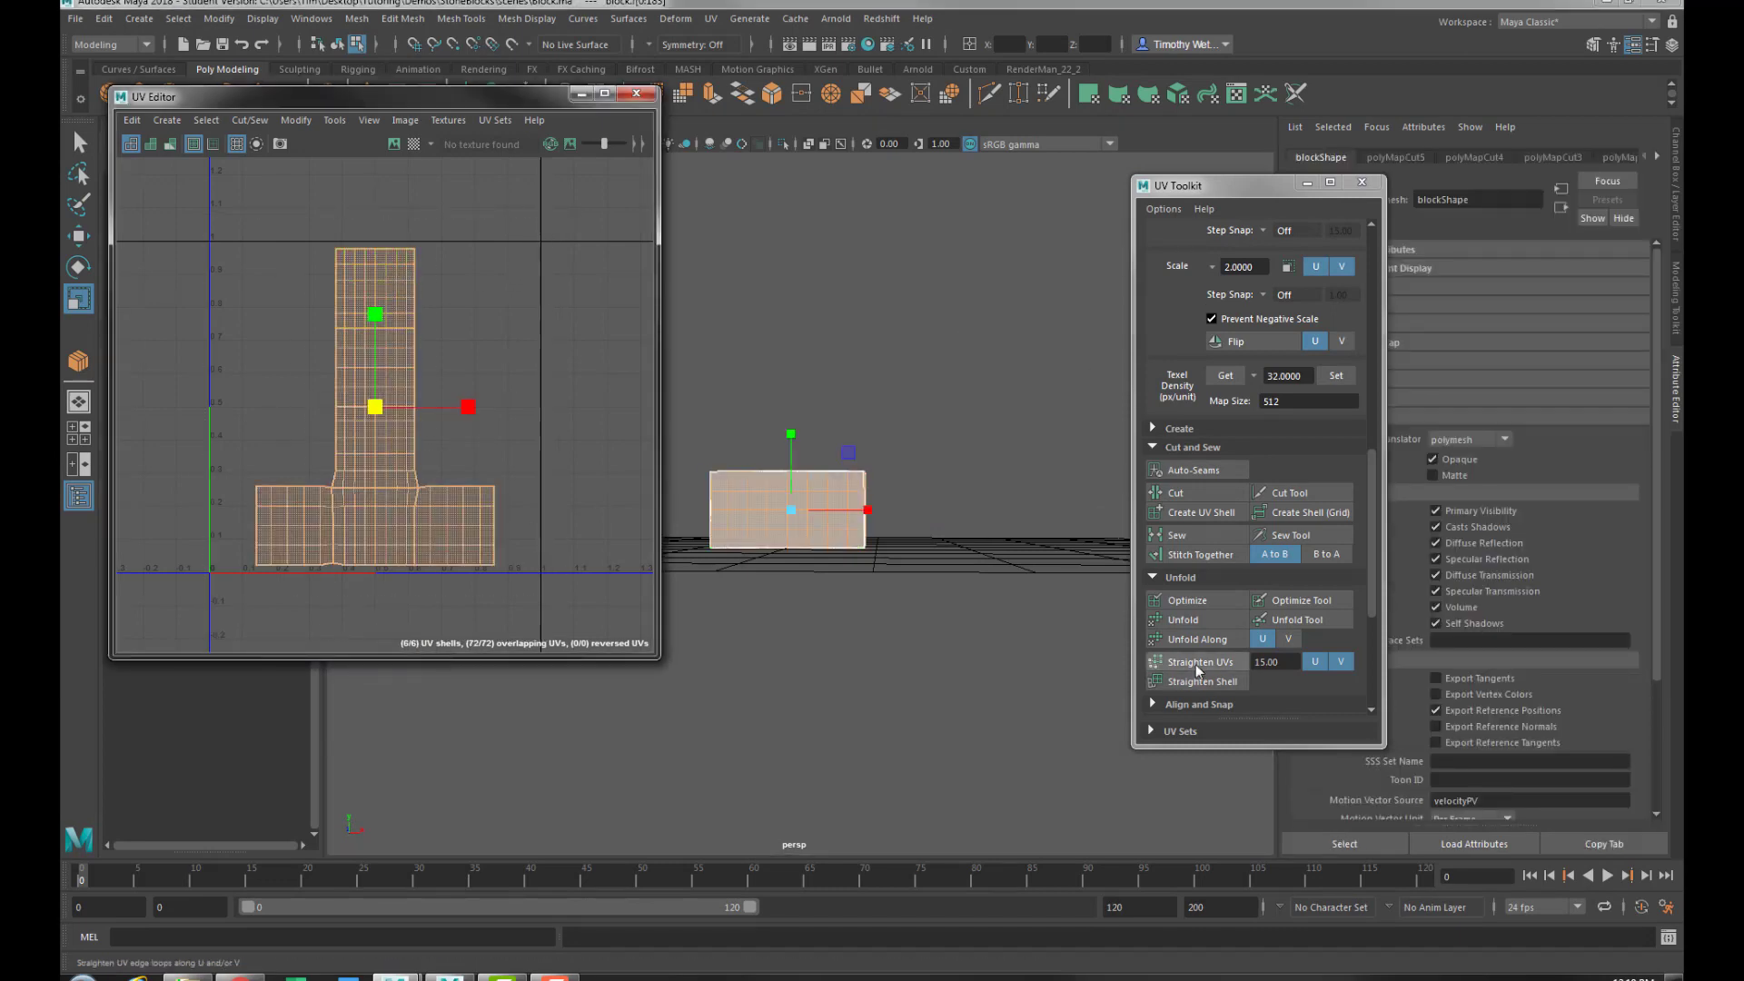
pyautogui.click(1184, 619)
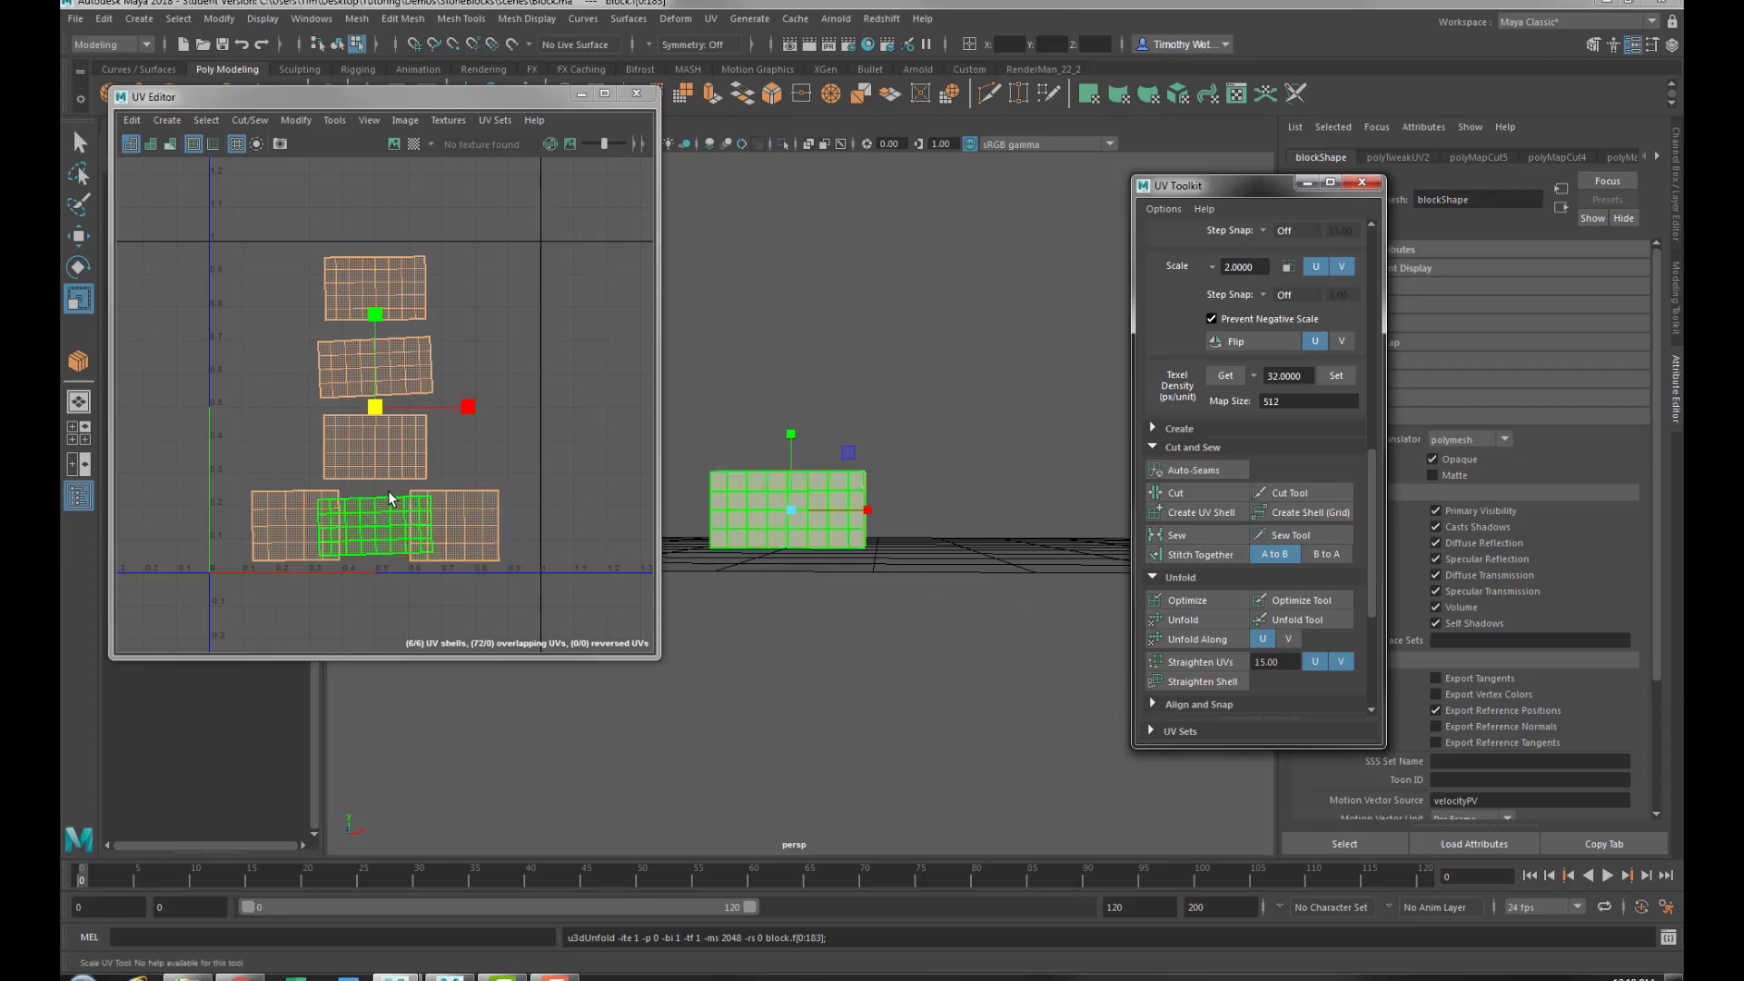
pyautogui.scroll(3, 490, 545)
pyautogui.keyDown('alt'); pyautogui.moveTo(475, 457); pyautogui.dragTo(493, 483, button='middle'); pyautogui.keyUp('alt')
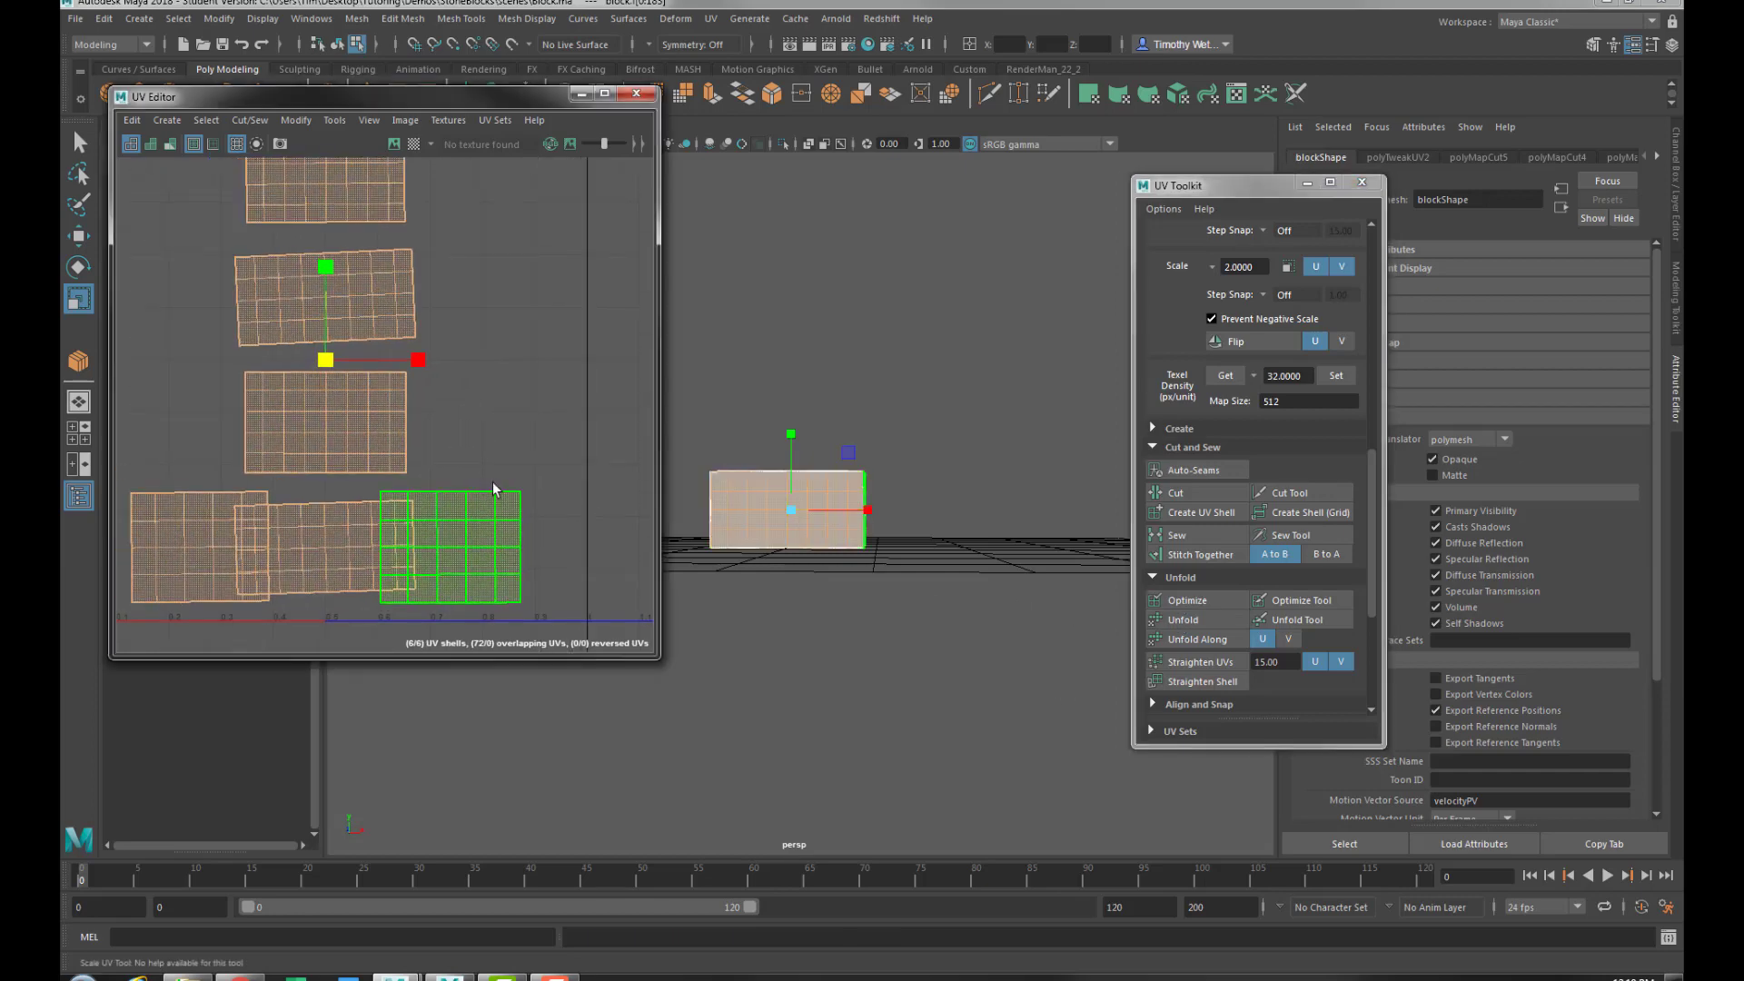
pyautogui.scroll(-5, 1278, 695)
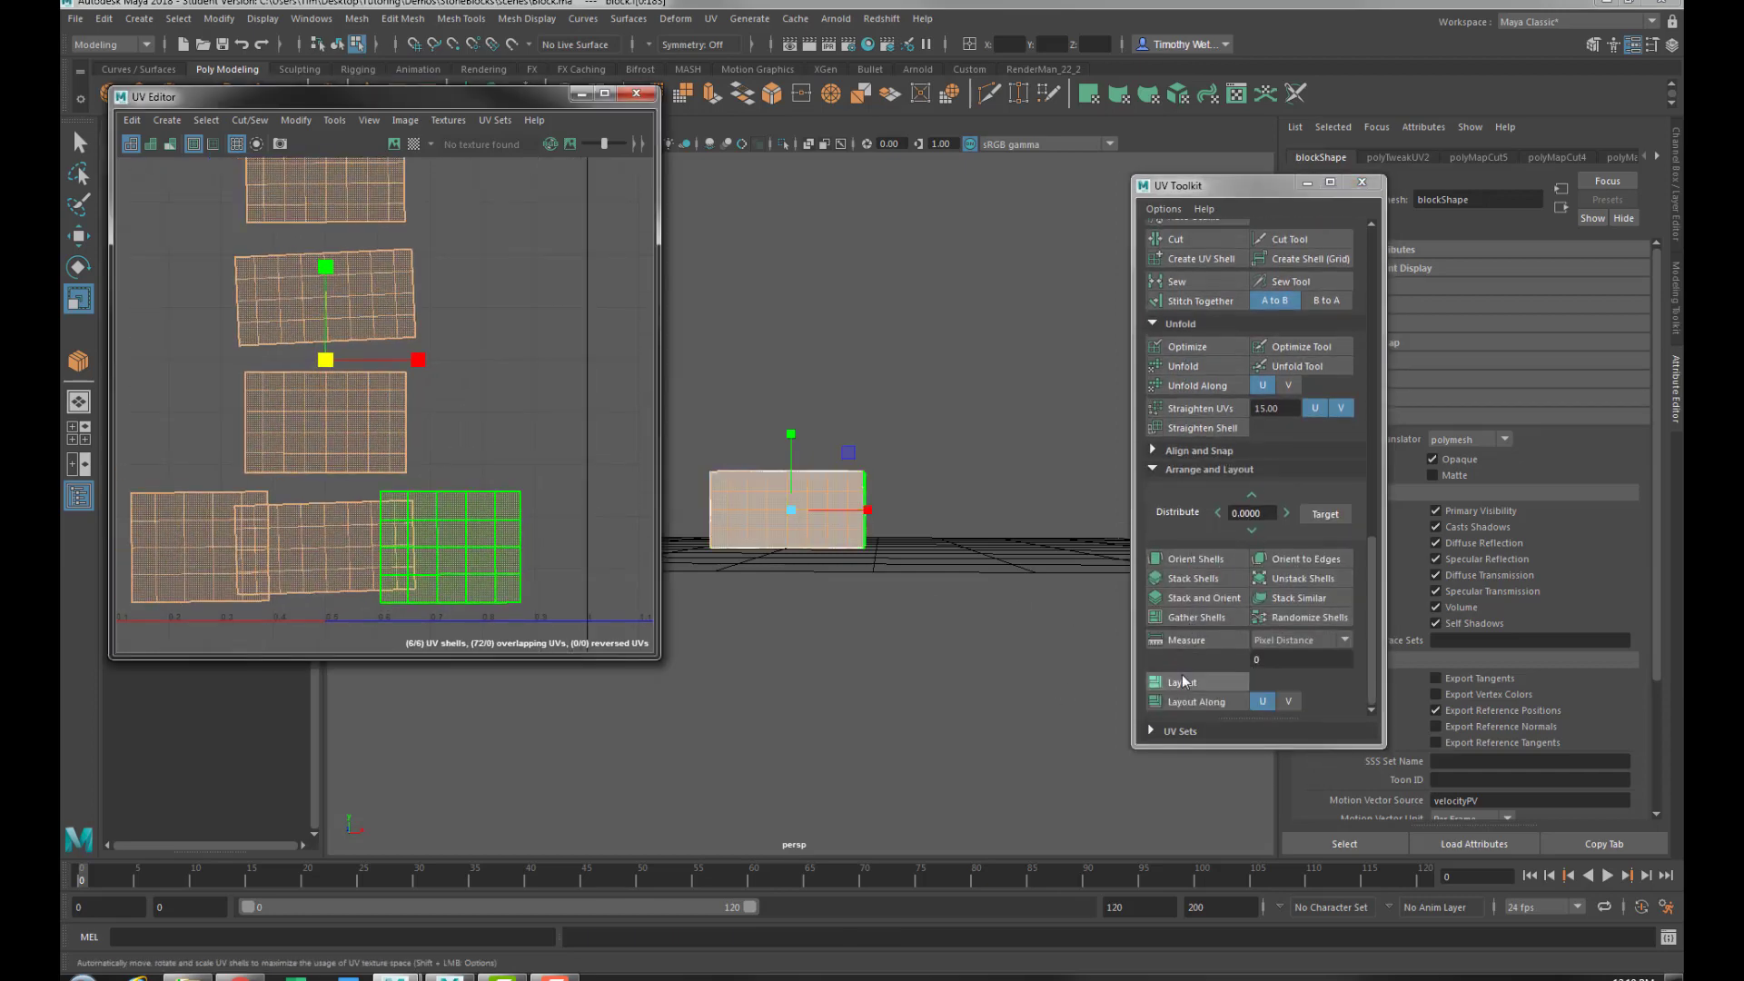
# Lay out the block's unfolded UV shells within the UV tile, and close the UV Editor and UV Toolkit
pyautogui.click(1181, 682)
pyautogui.scroll(-3, 438, 314)
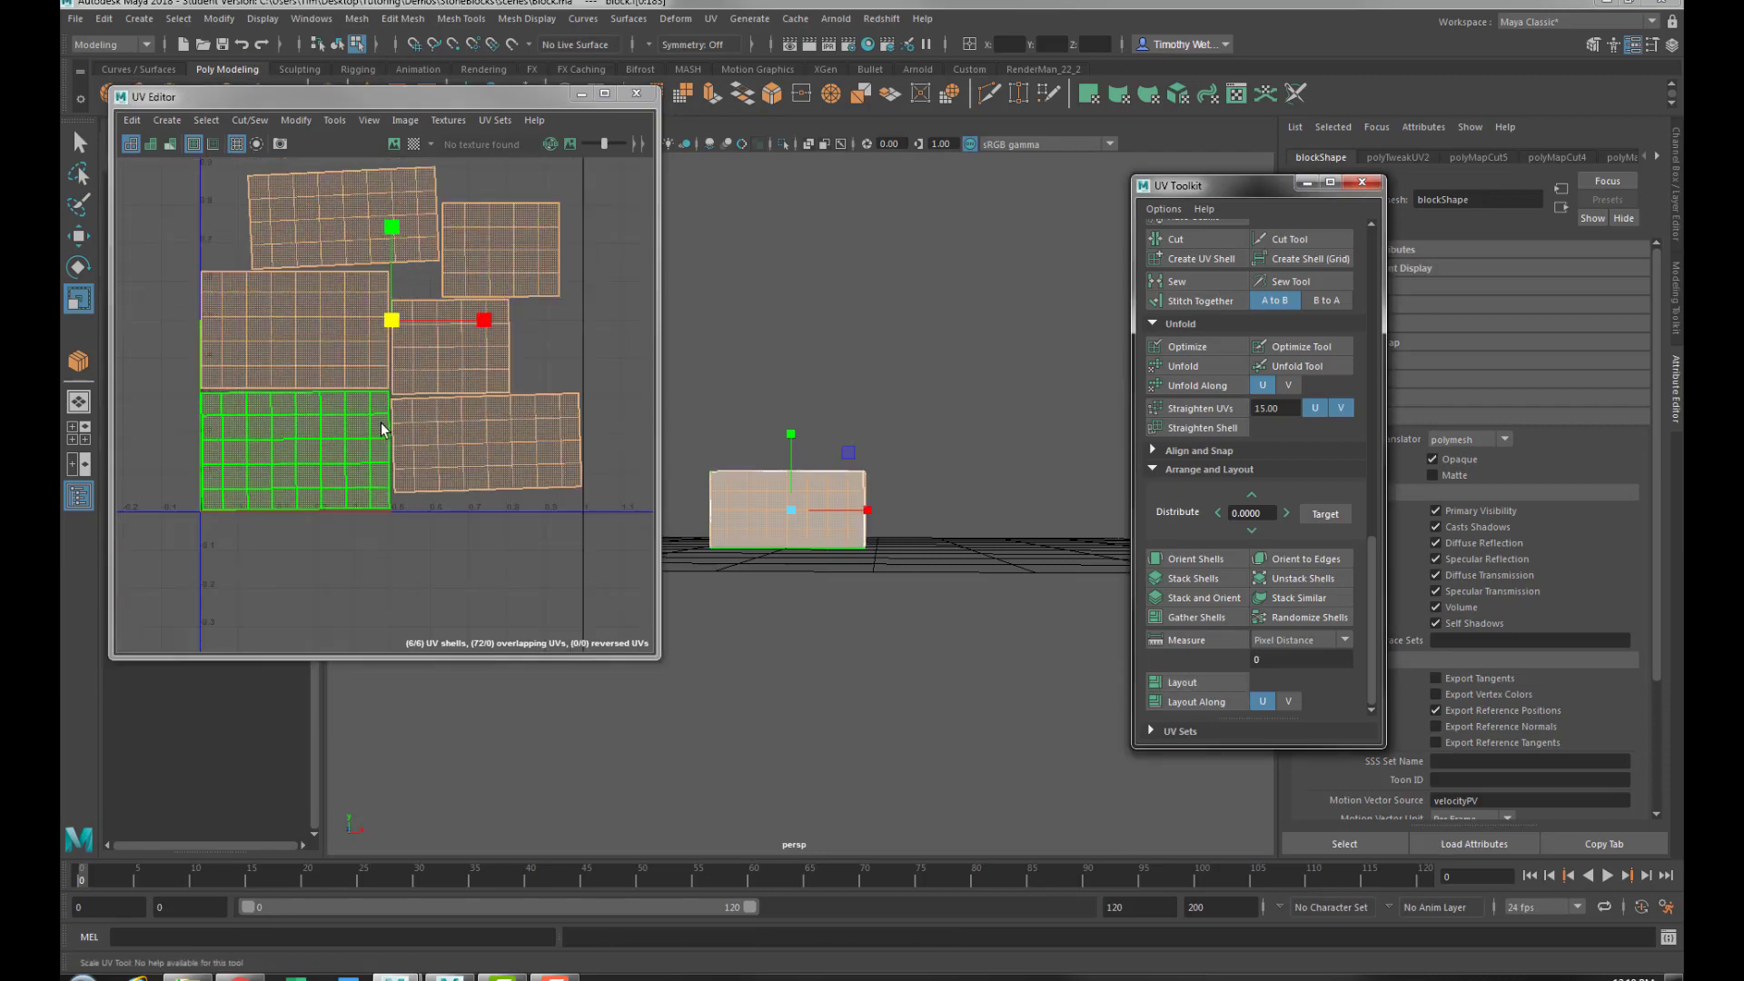
pyautogui.scroll(2, 509, 345)
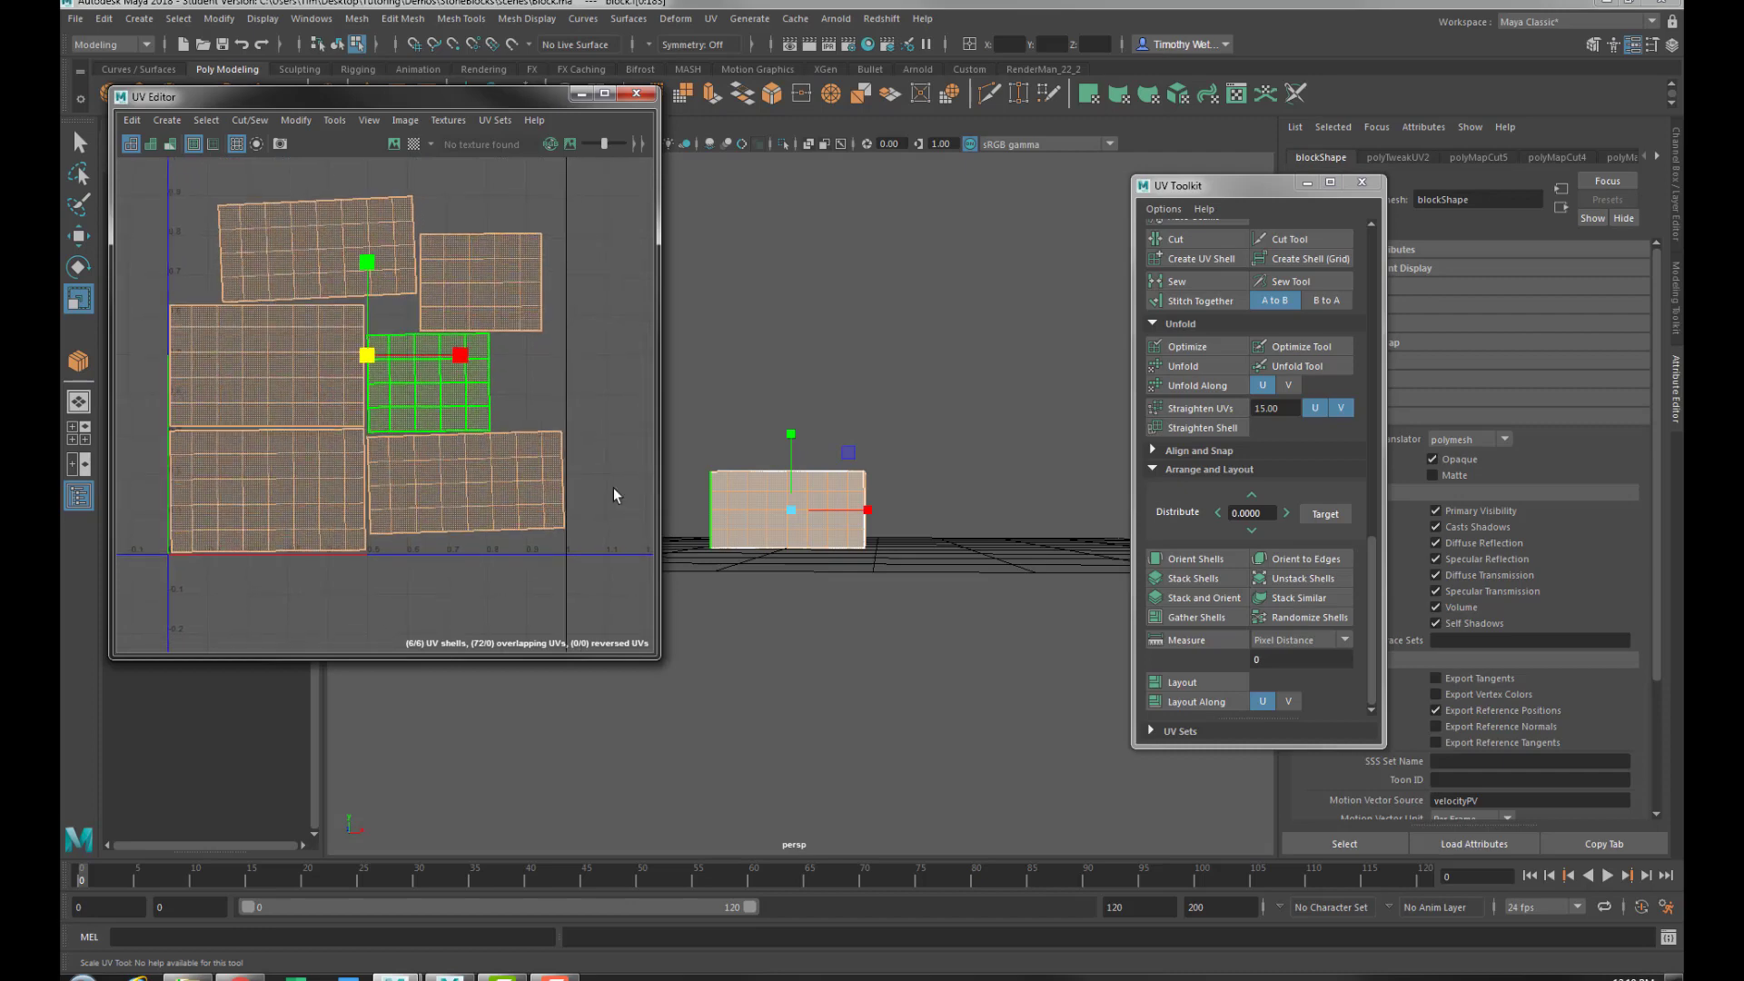
pyautogui.keyDown('alt'); pyautogui.moveTo(961, 515); pyautogui.dragTo(622, 534); pyautogui.keyUp('alt')
pyautogui.keyDown('alt'); pyautogui.moveTo(726, 522); pyautogui.dragTo(842, 481, button='right'); pyautogui.keyUp('alt')
pyautogui.keyDown('alt'); pyautogui.moveTo(928, 468); pyautogui.dragTo(1006, 499, button='middle'); pyautogui.keyUp('alt')
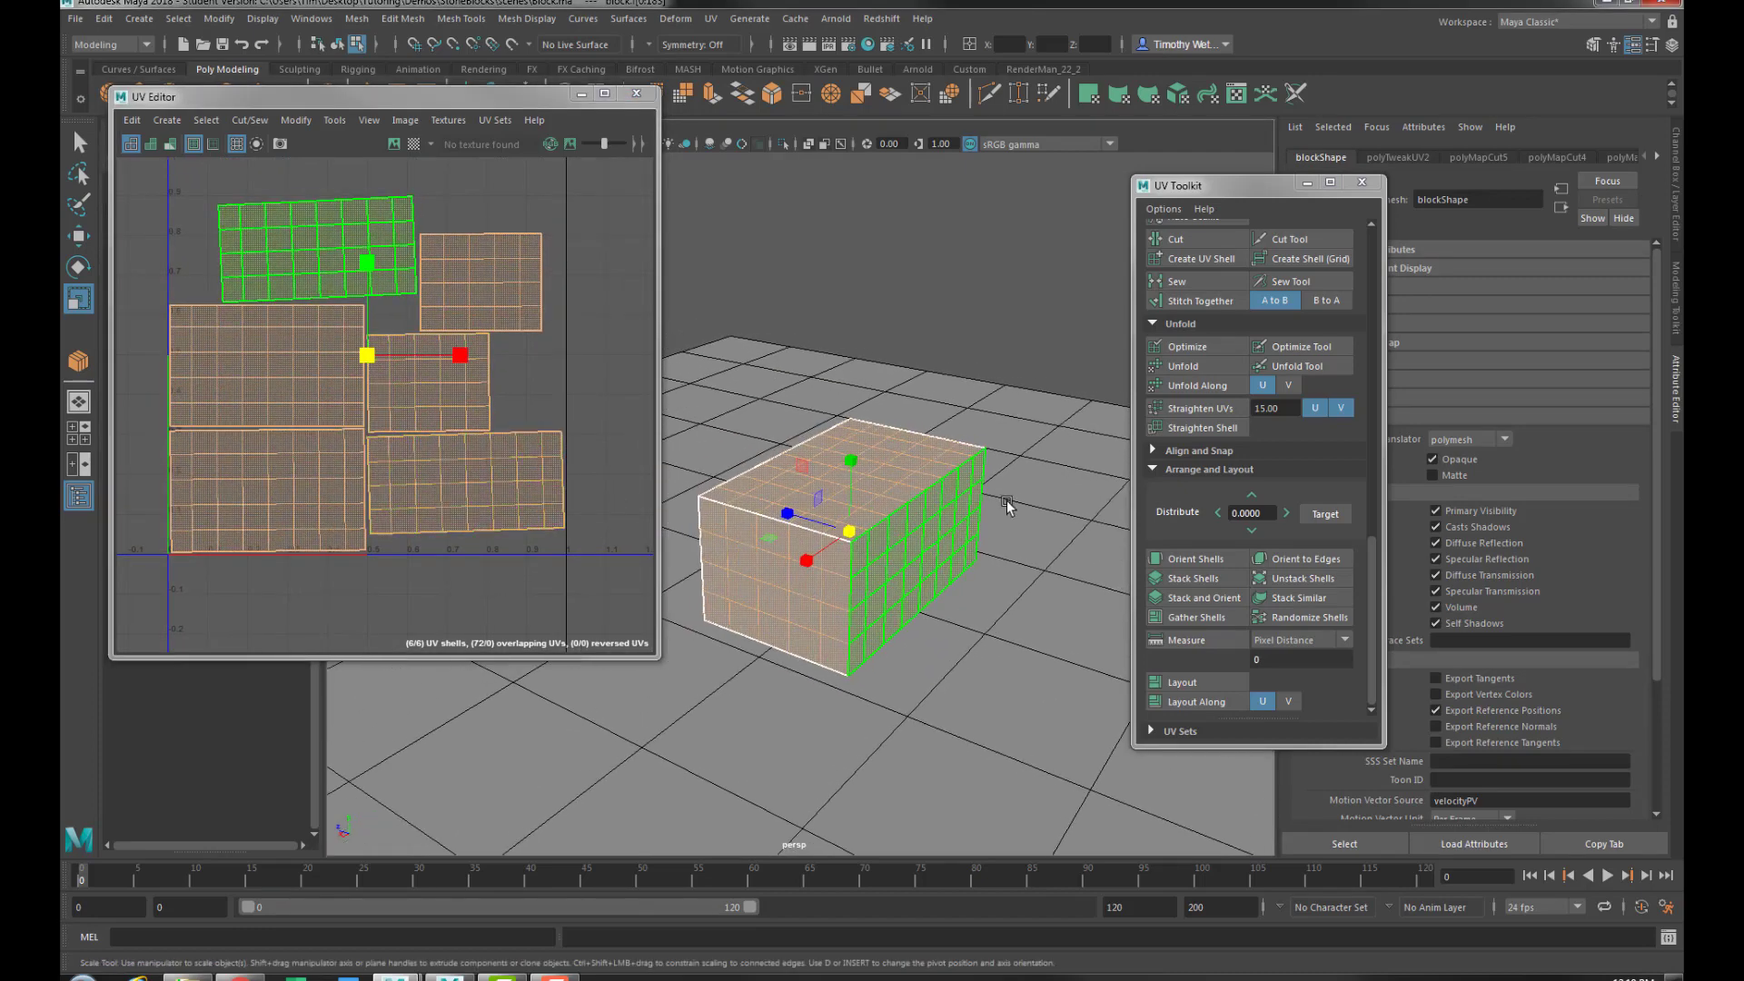
pyautogui.keyDown('alt'); pyautogui.moveTo(1006, 500); pyautogui.dragTo(863, 494); pyautogui.keyUp('alt')
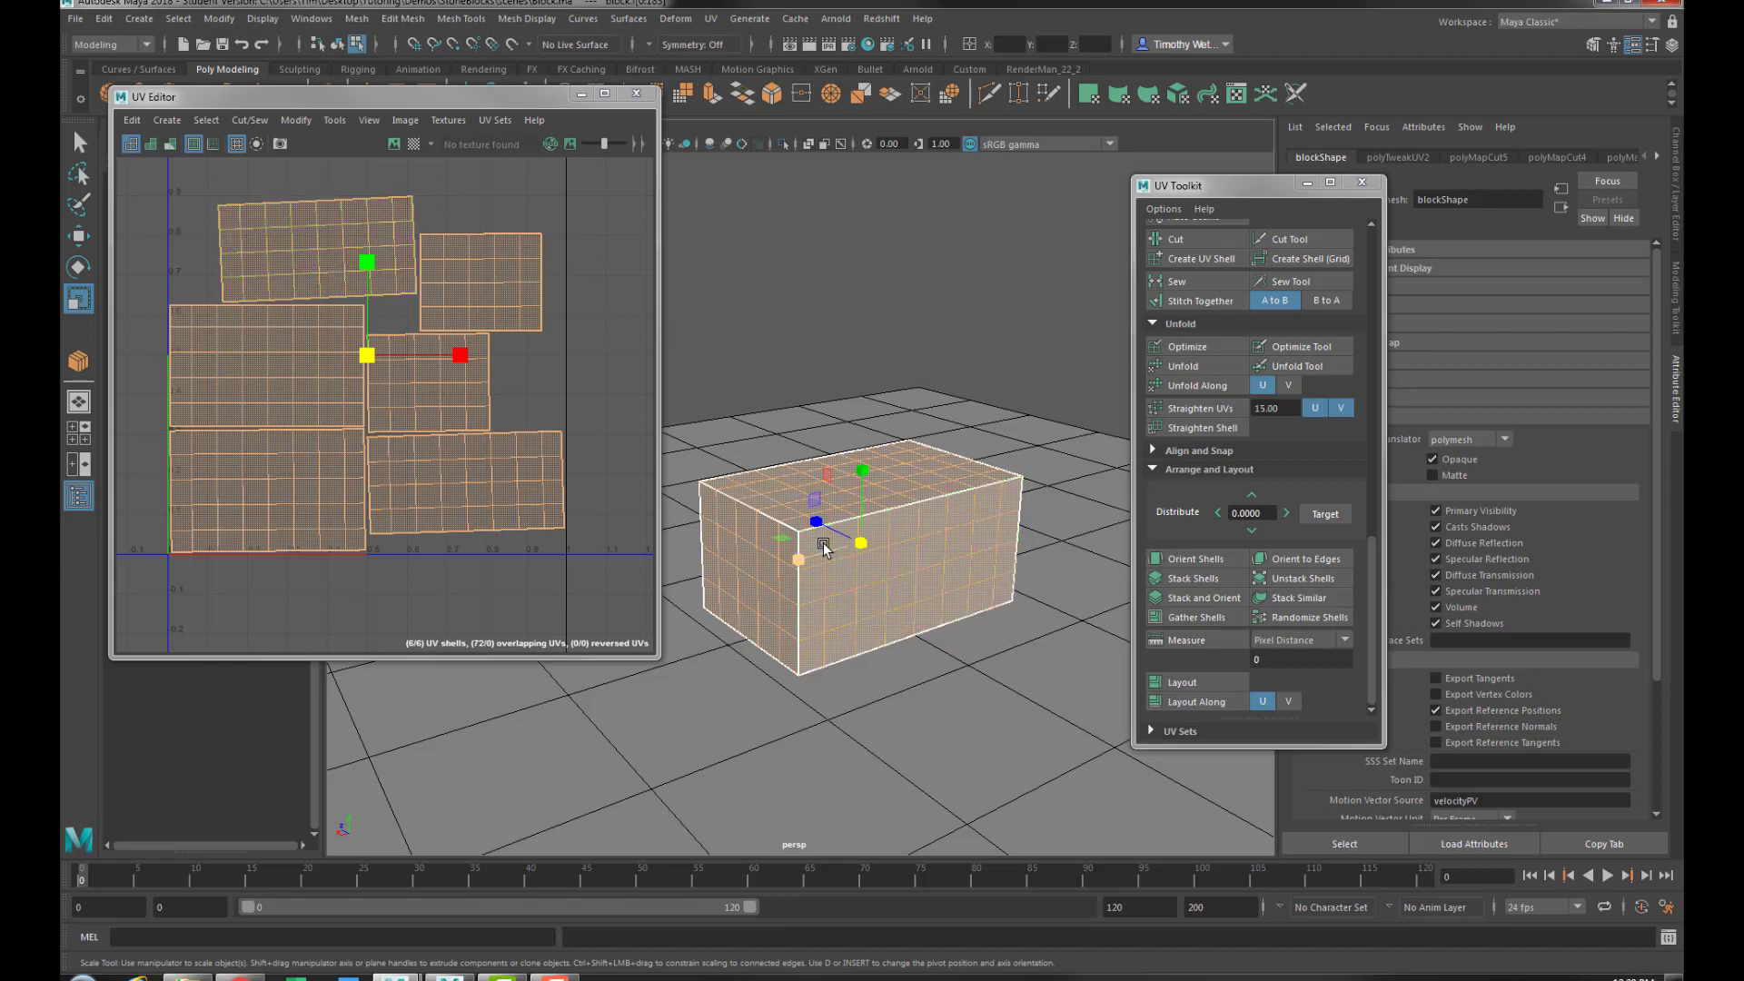
pyautogui.click(636, 93)
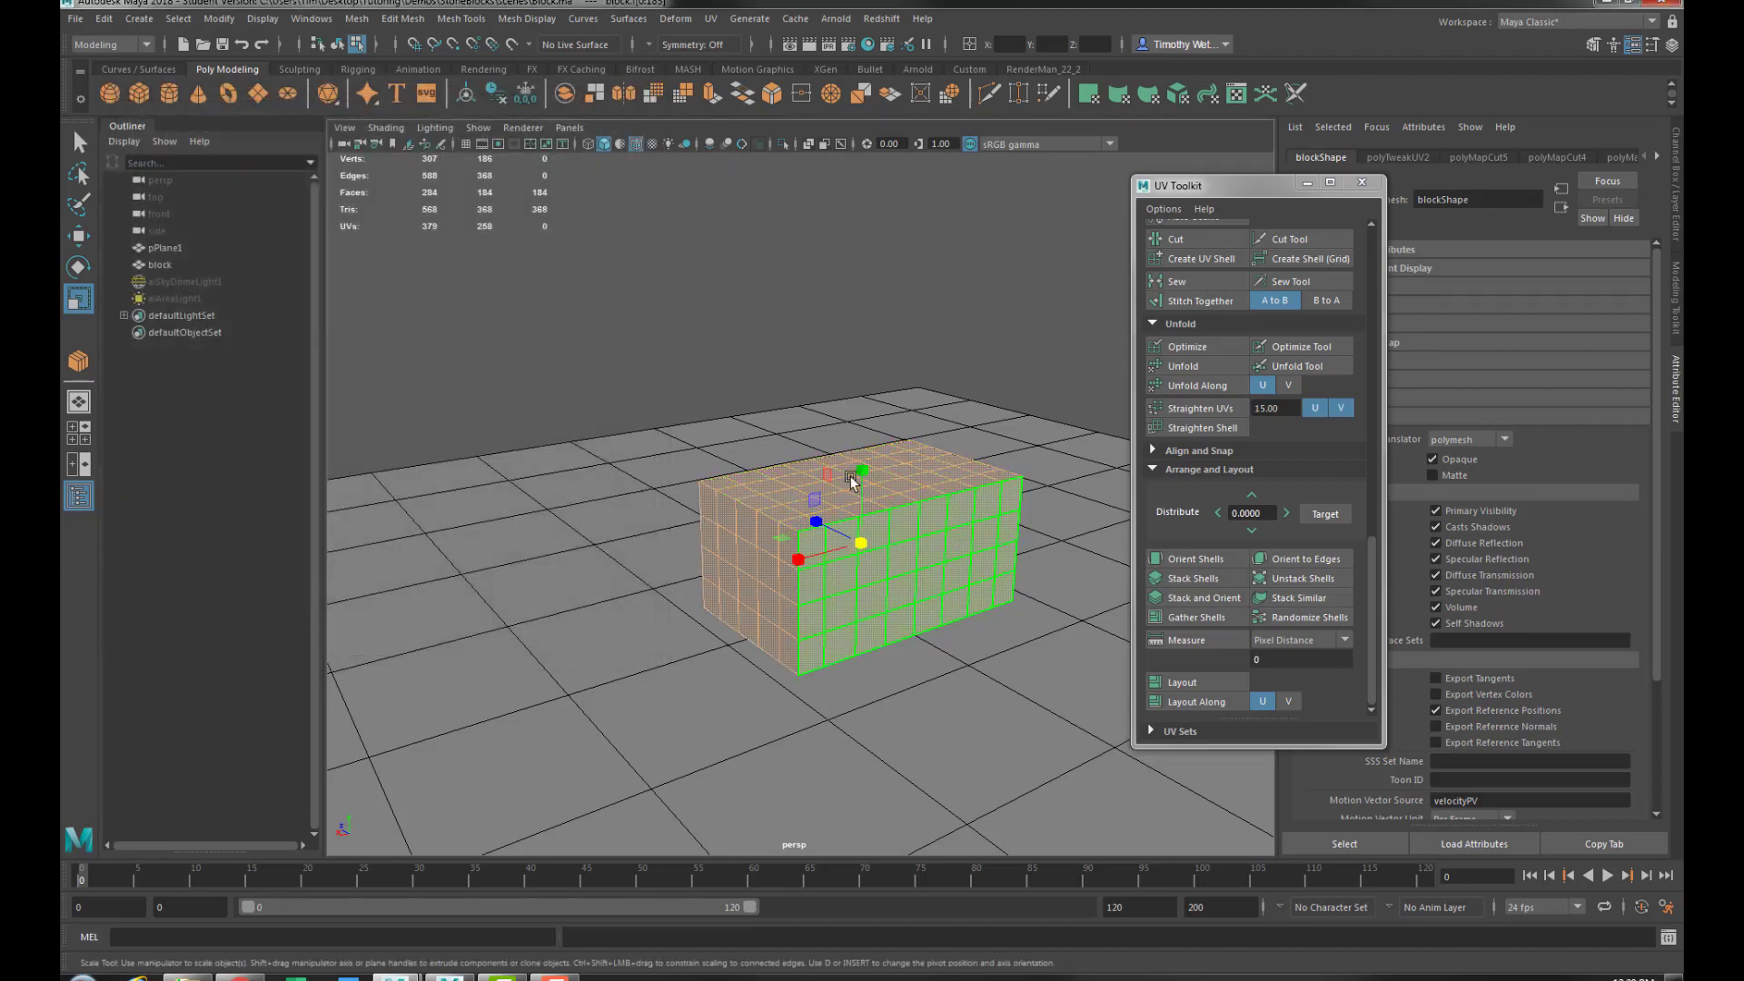
pyautogui.click(1361, 181)
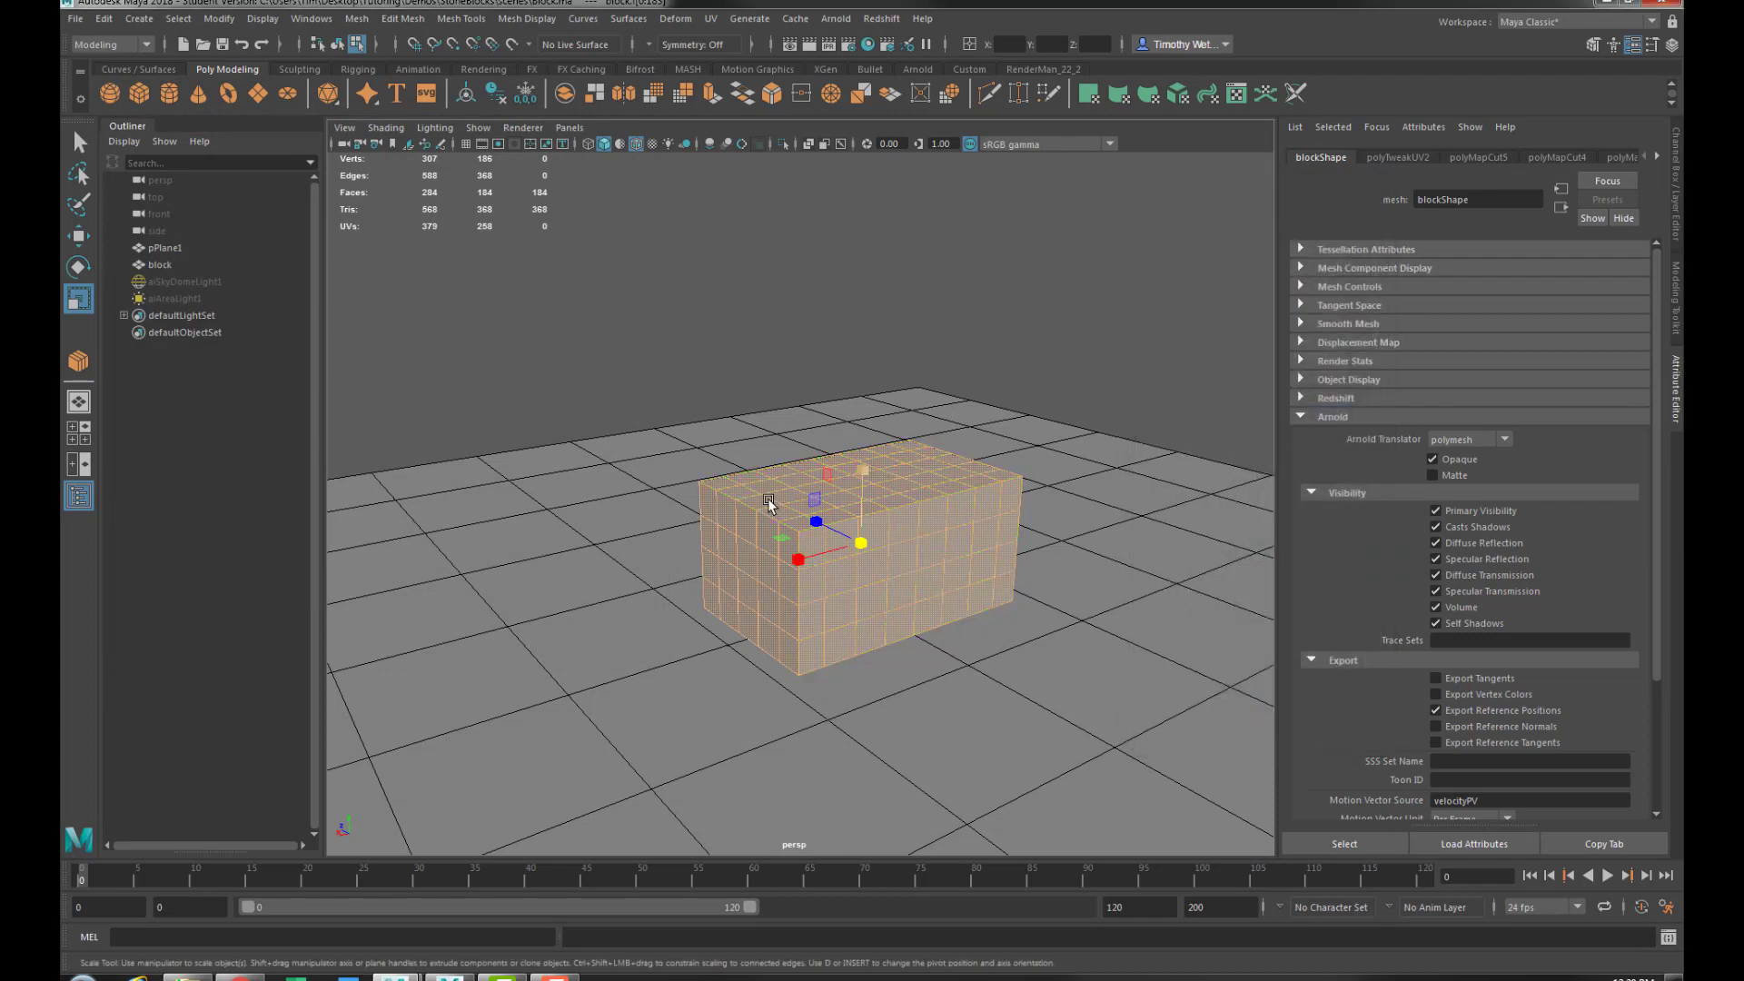
# Return to object mode with the block selected and delete its construction history
pyautogui.press('F8')
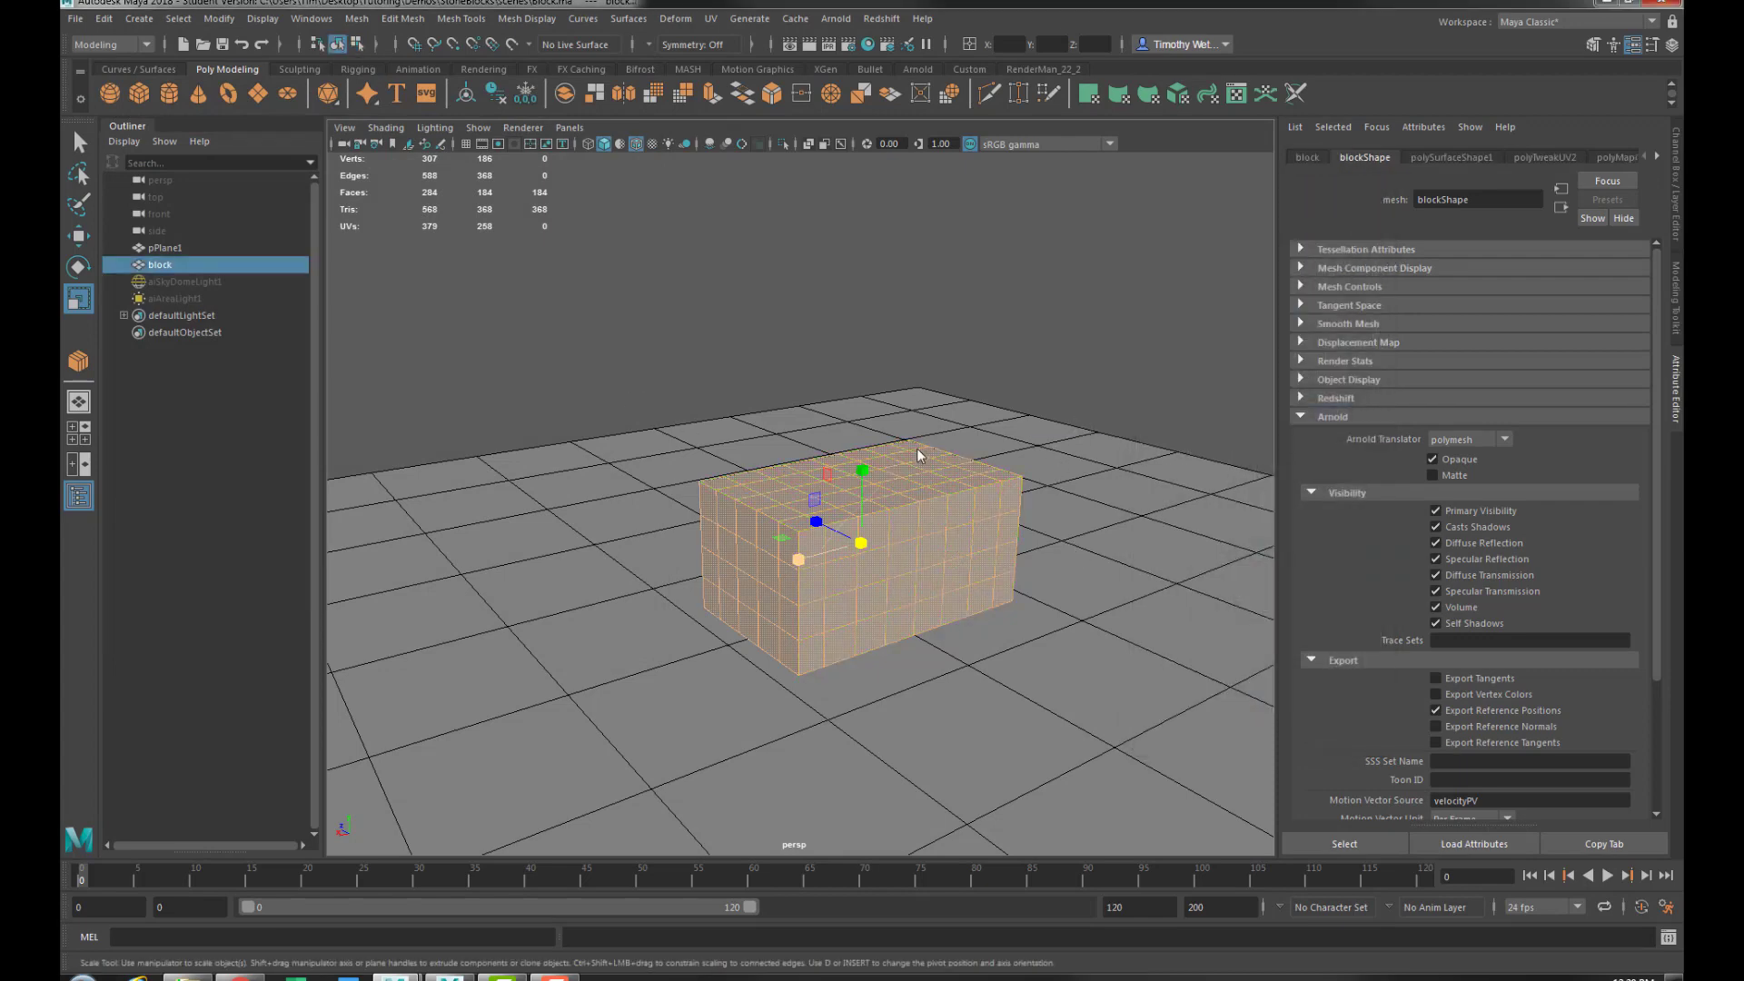
pyautogui.click(1081, 322)
pyautogui.click(863, 540)
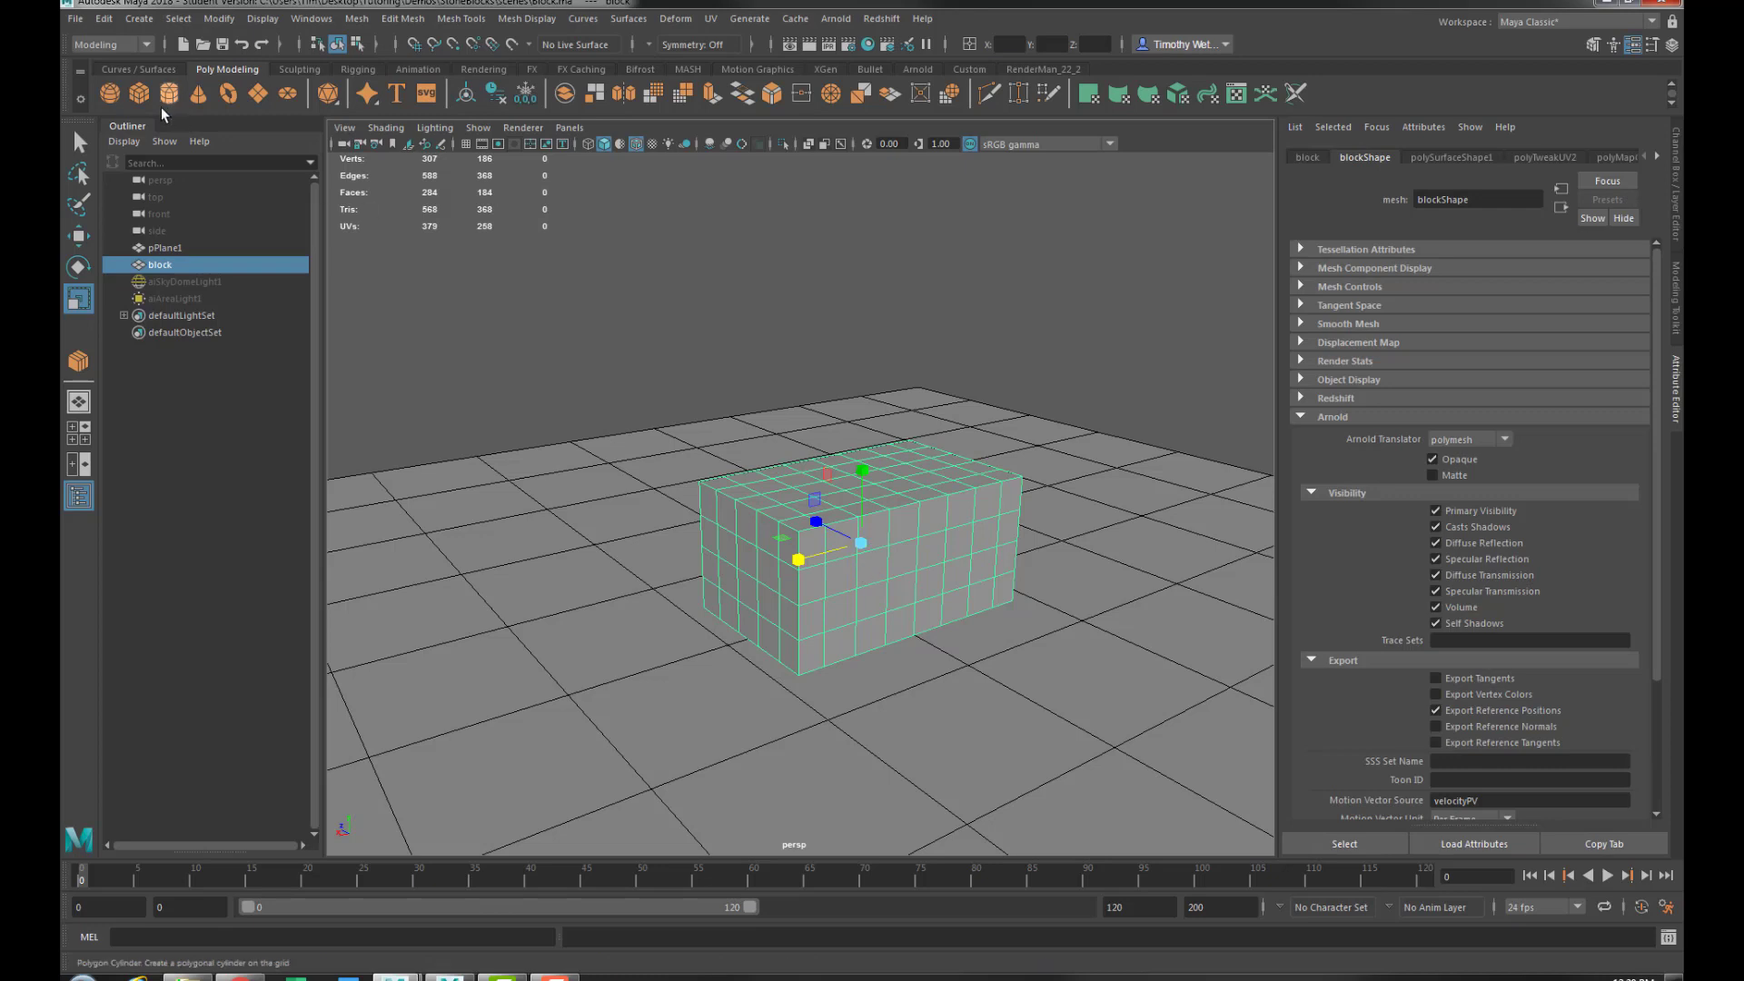
pyautogui.click(105, 18)
pyautogui.moveTo(218, 218)
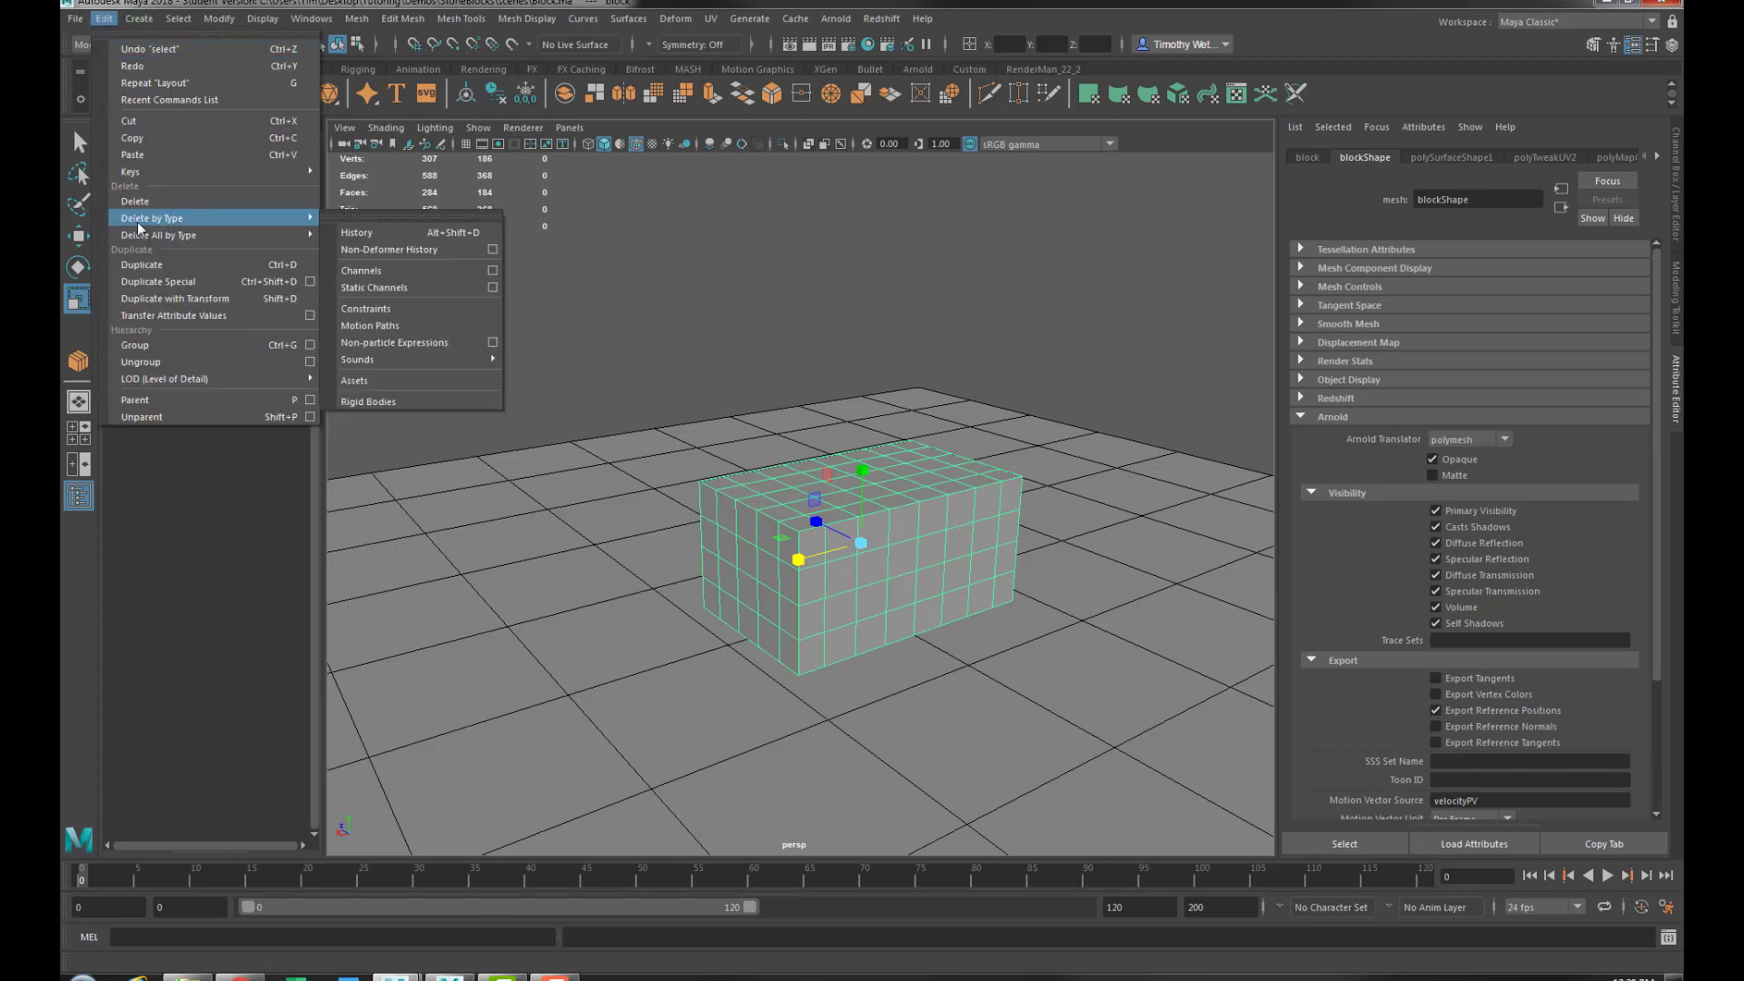
pyautogui.click(363, 238)
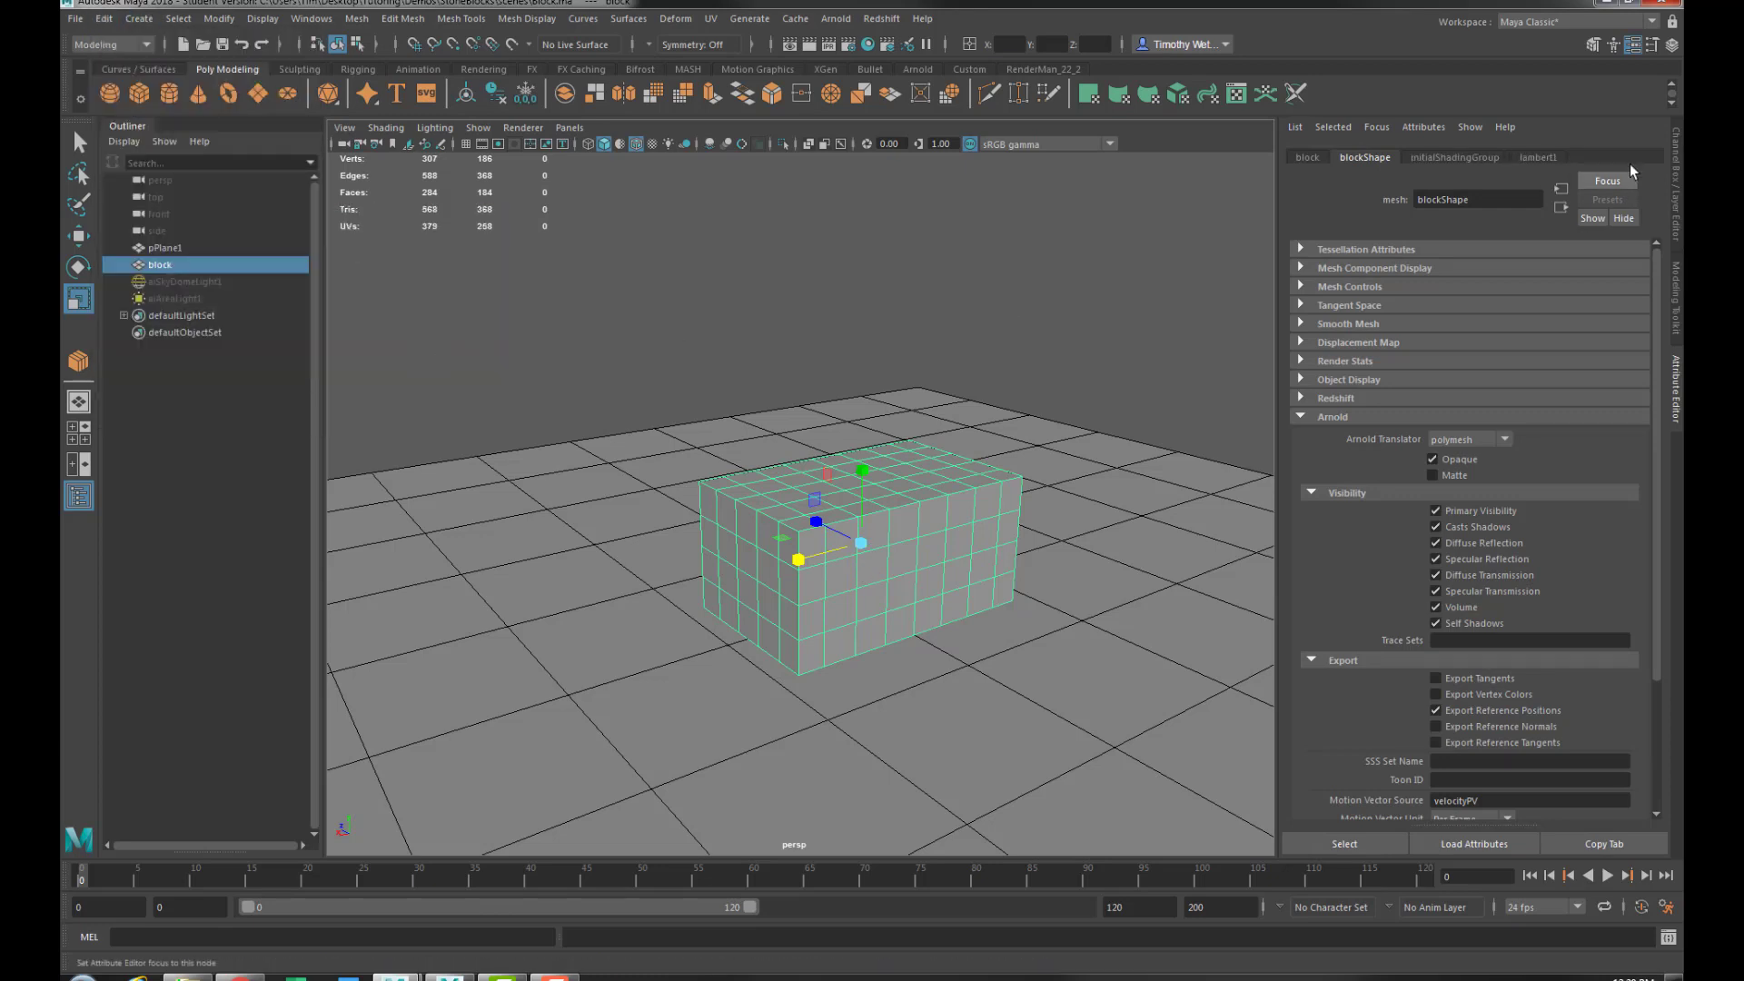
# Display the block's transform channels and activate the Move tool
pyautogui.click(1670, 173)
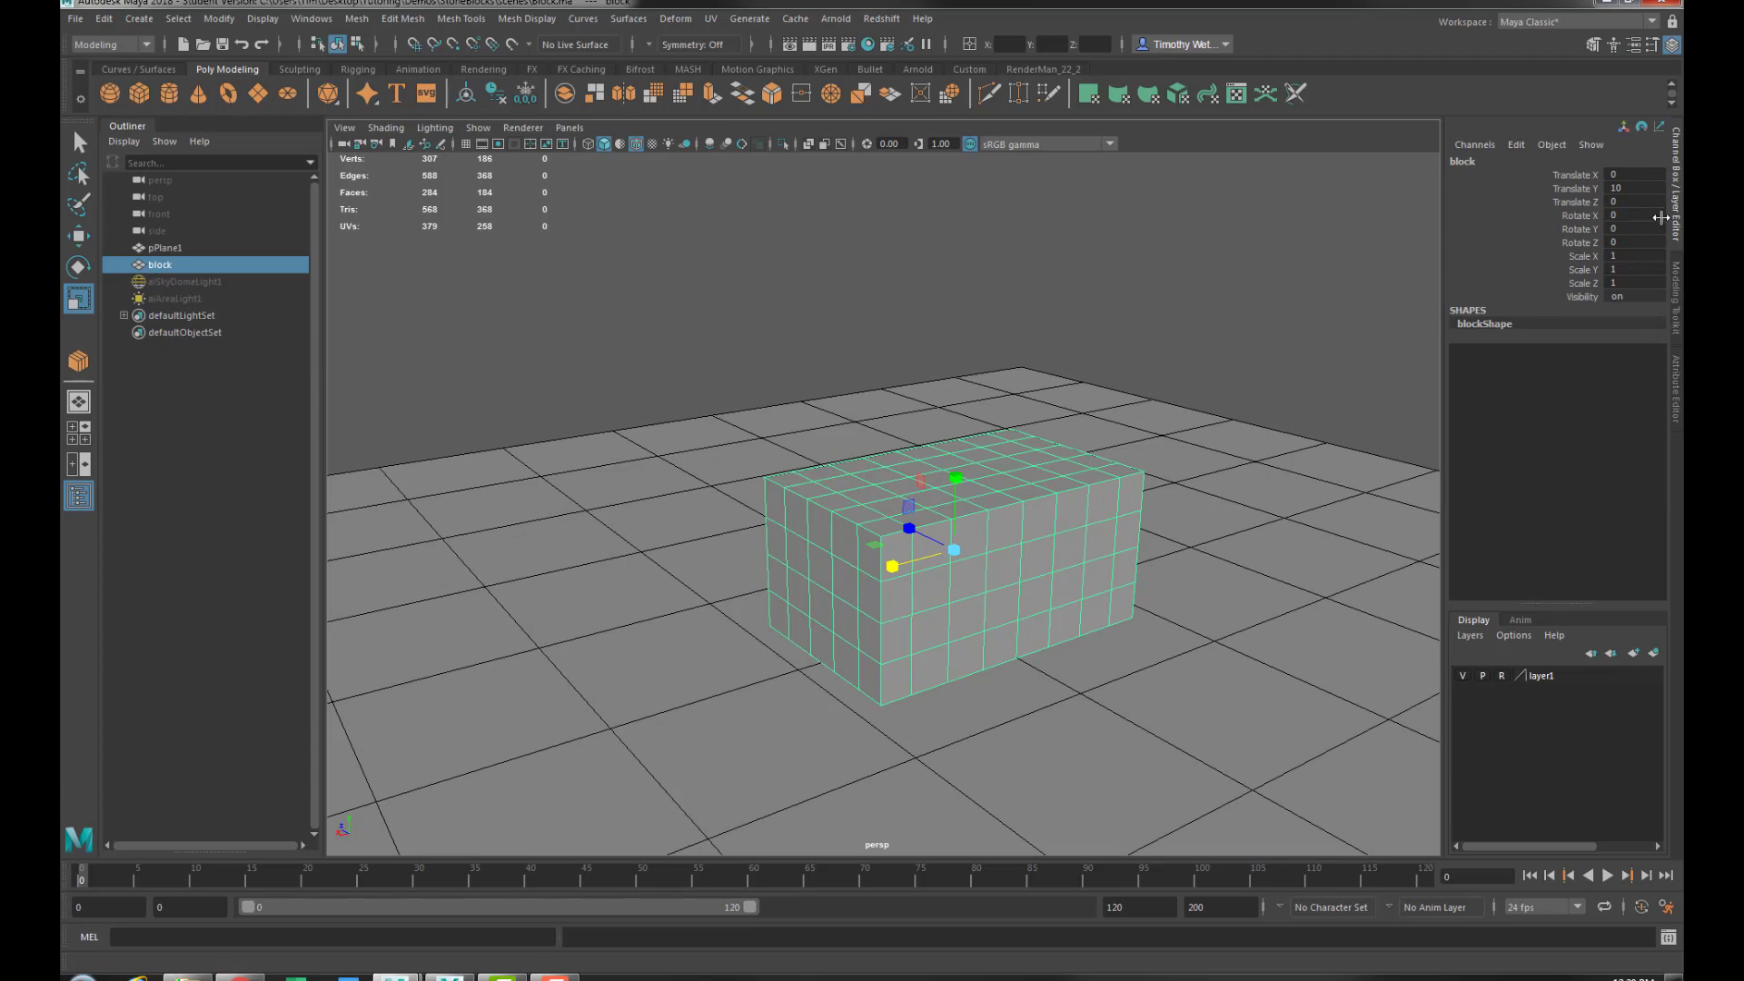
pyautogui.keyDown('alt'); pyautogui.moveTo(1004, 492); pyautogui.dragTo(856, 495, button='middle'); pyautogui.keyUp('alt')
pyautogui.moveTo(846, 501)
pyautogui.keyDown('alt'); pyautogui.mouseDown()
pyautogui.moveTo(802, 487)
pyautogui.moveTo(825, 514)
pyautogui.mouseUp(); pyautogui.keyUp('alt')
pyautogui.press('w')
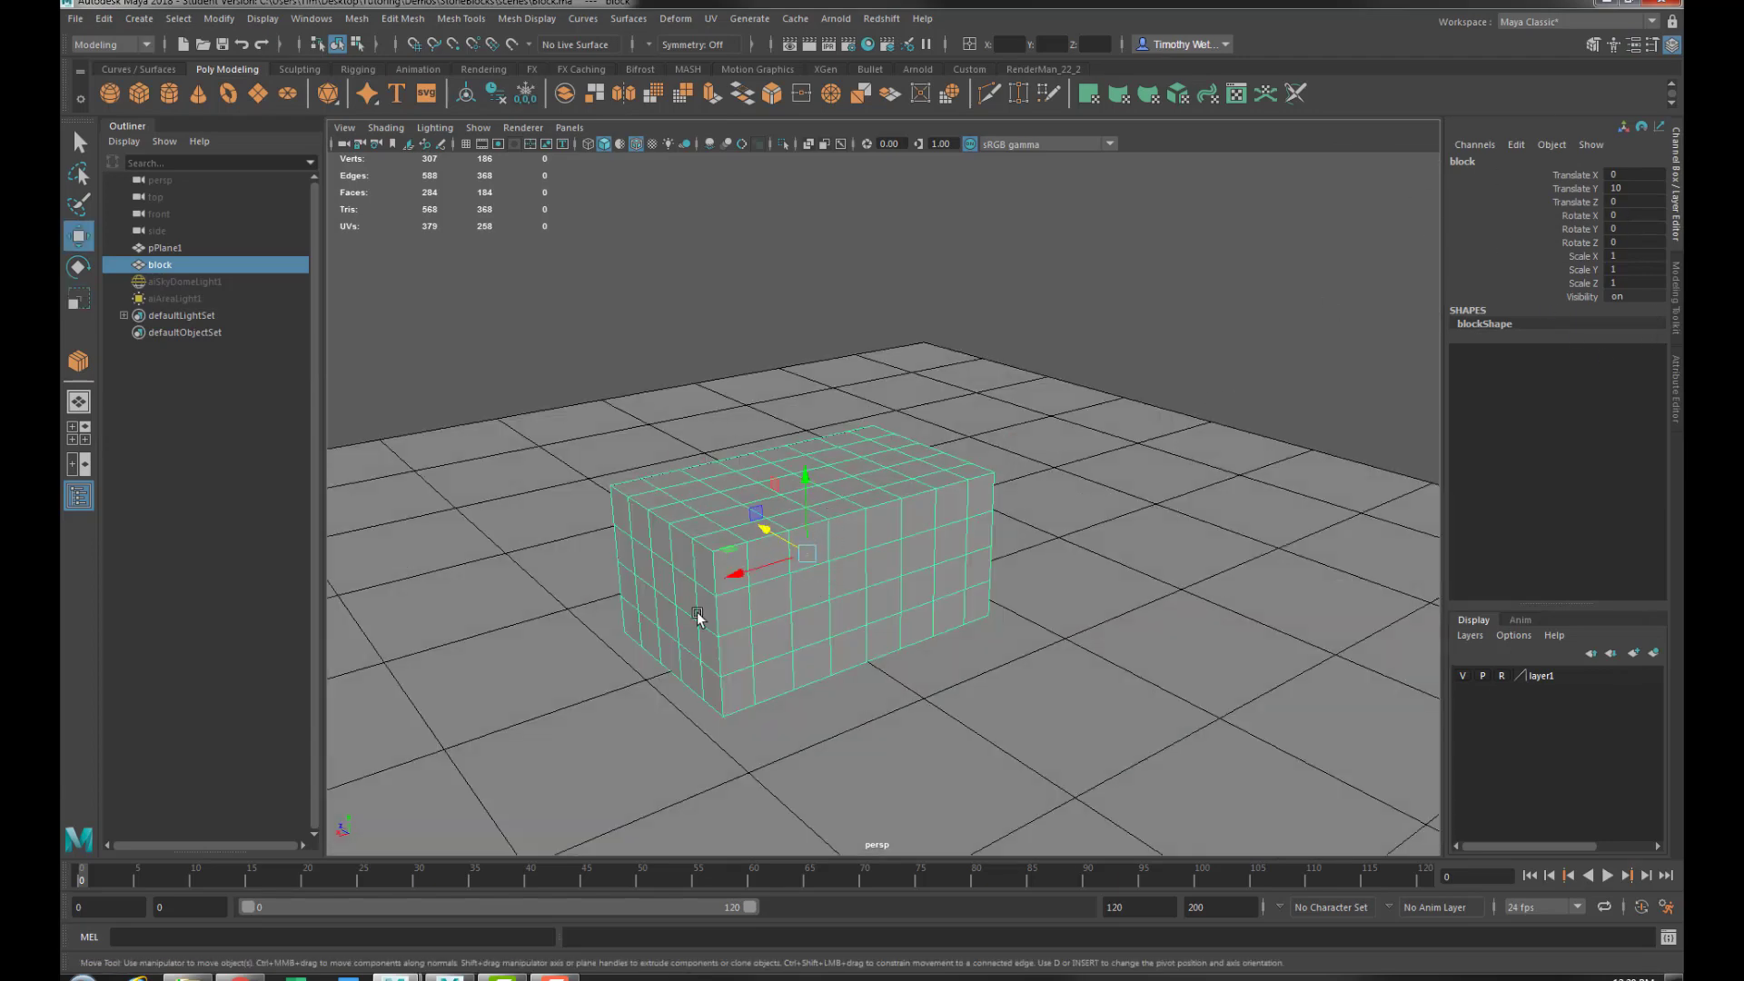
# Send the block to Mudbox as a new scene, discarding changes to the scene already open there
pyautogui.click(74, 18)
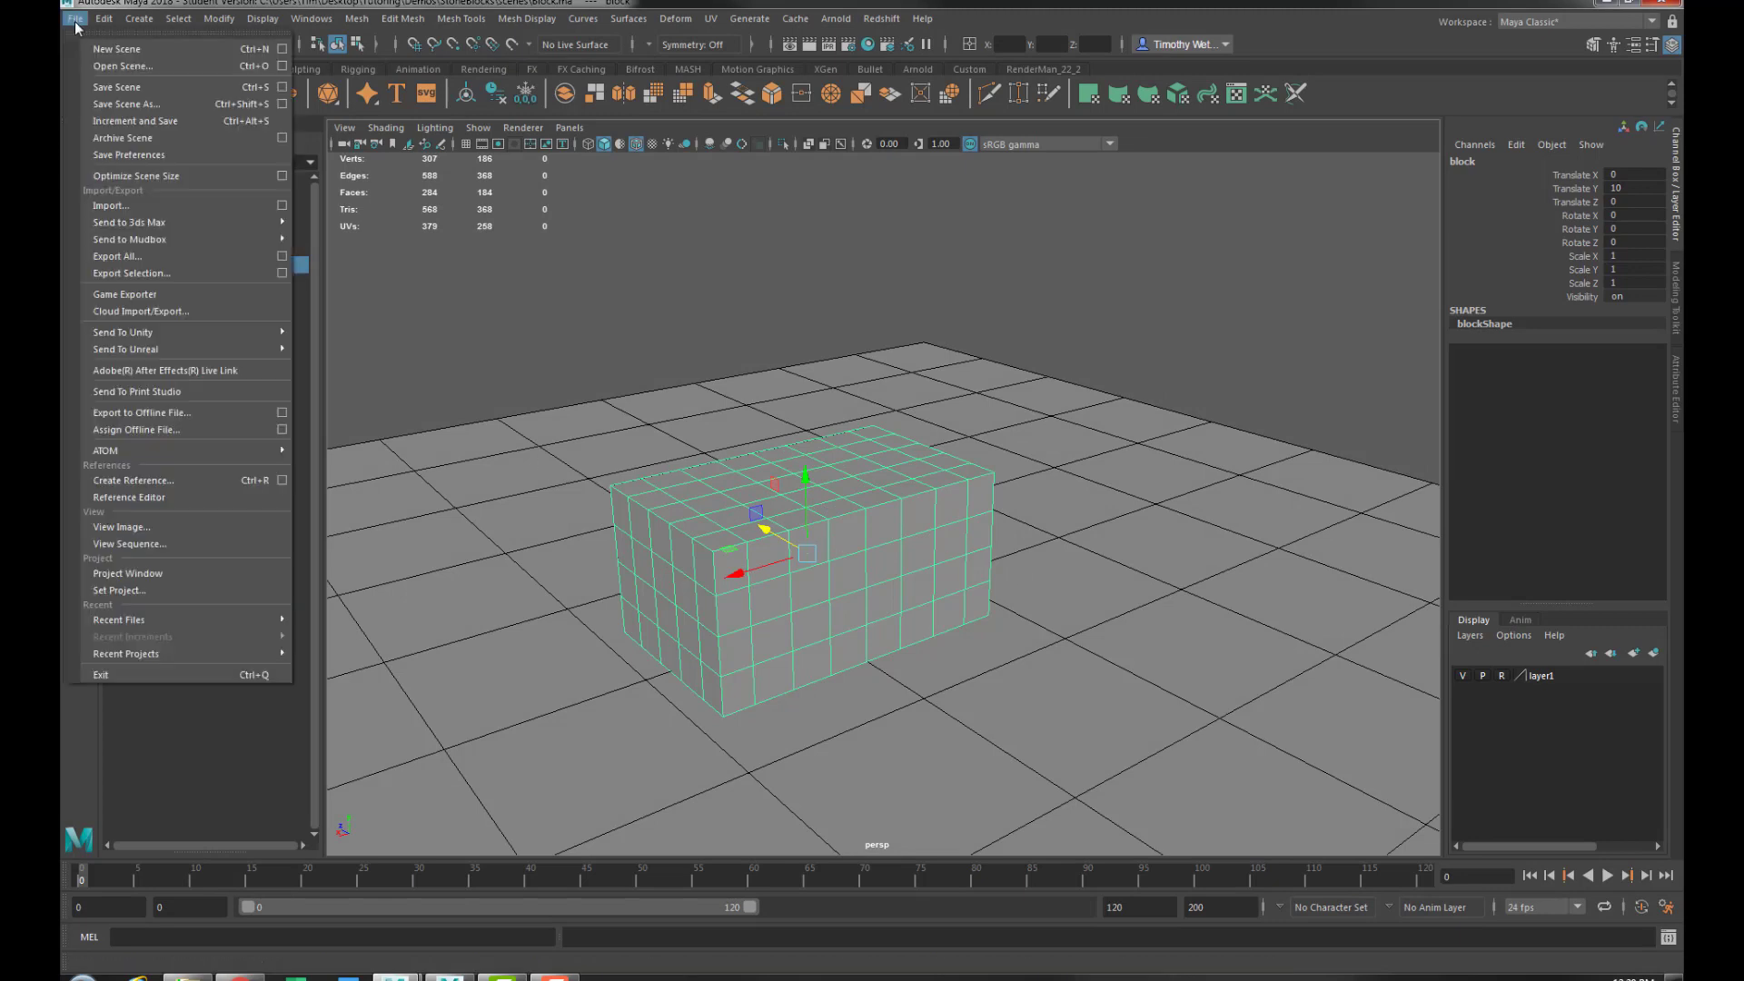
pyautogui.moveTo(173, 238)
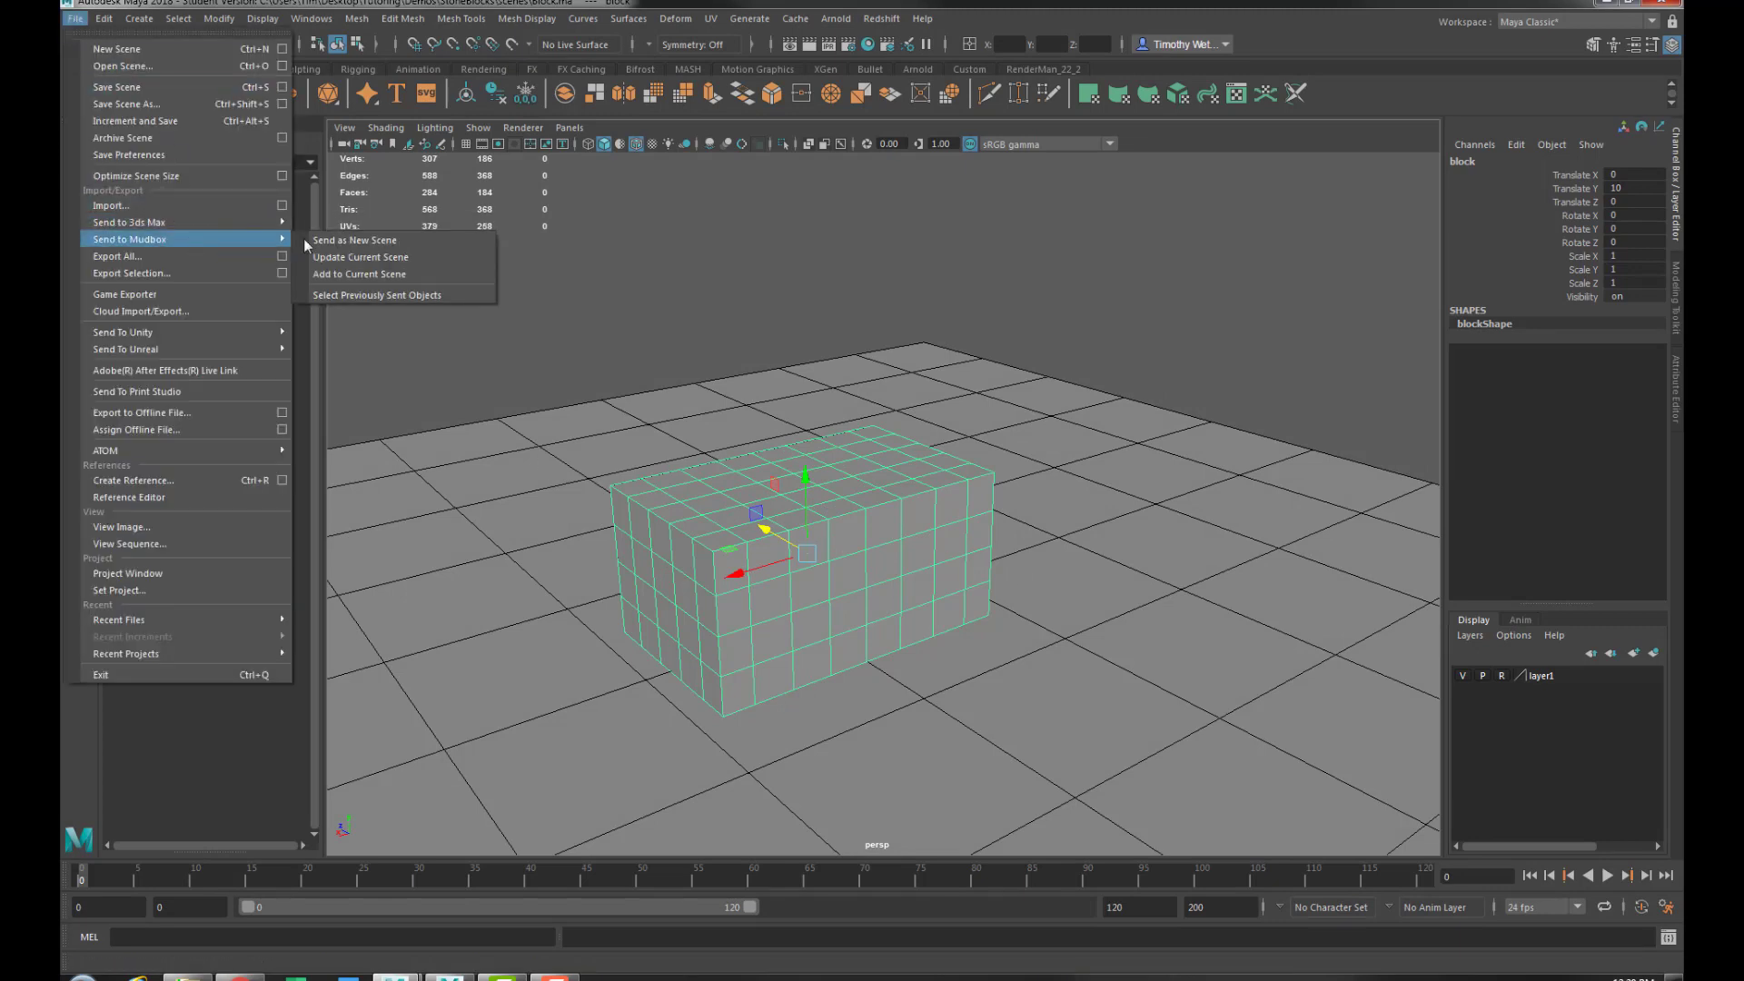
pyautogui.click(354, 240)
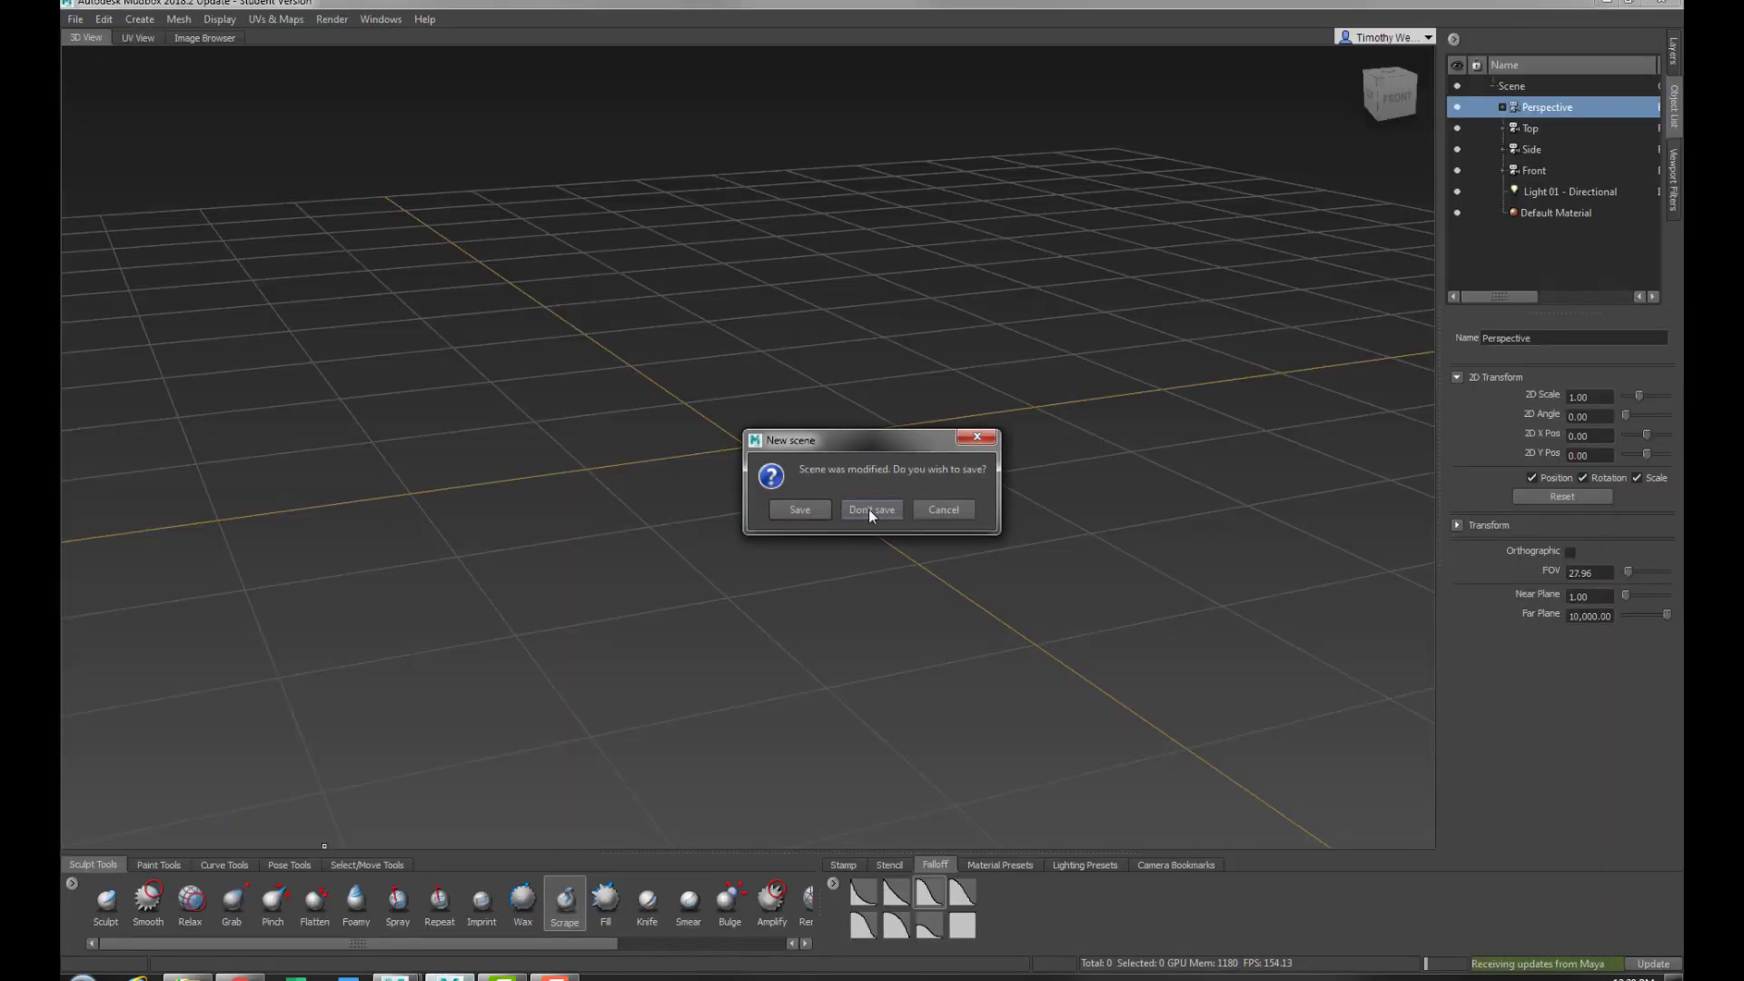
pyautogui.click(868, 509)
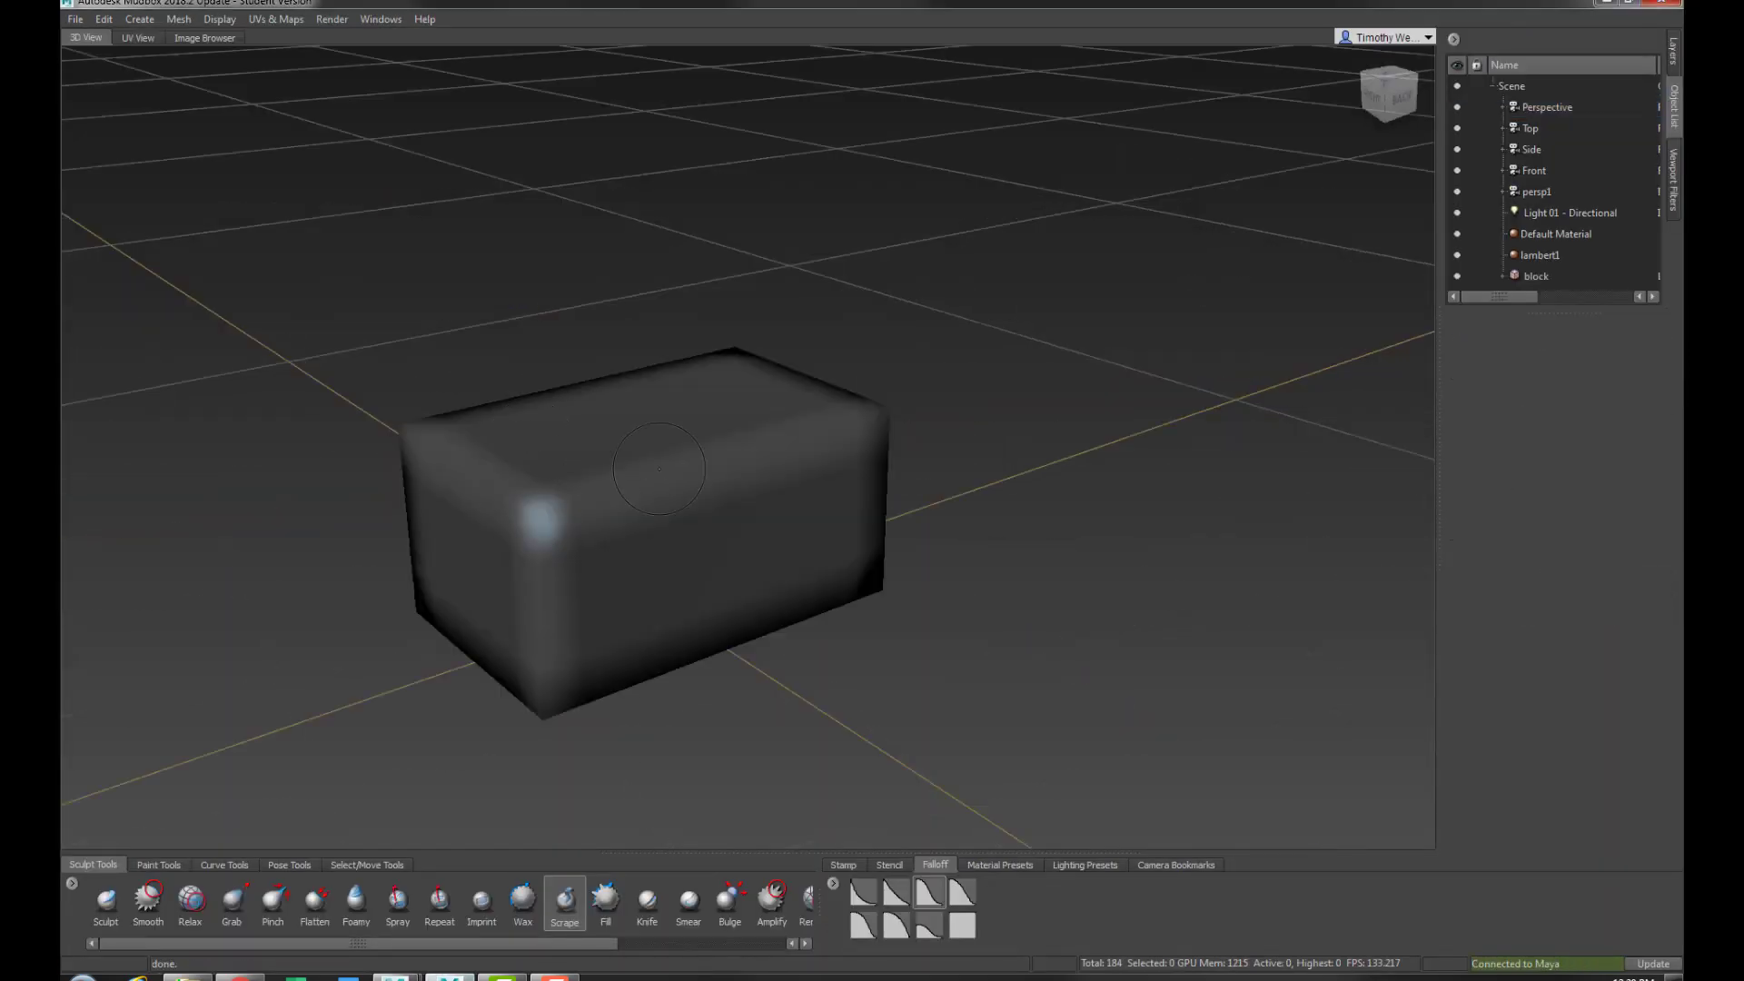
# Look through the Perspective camera and delete the imported persp1 camera
pyautogui.keyDown('alt'); pyautogui.moveTo(659, 469); pyautogui.dragTo(711, 502, button='right'); pyautogui.keyUp('alt')
pyautogui.keyDown('alt'); pyautogui.moveTo(711, 502); pyautogui.dragTo(851, 583, button='middle'); pyautogui.keyUp('alt')
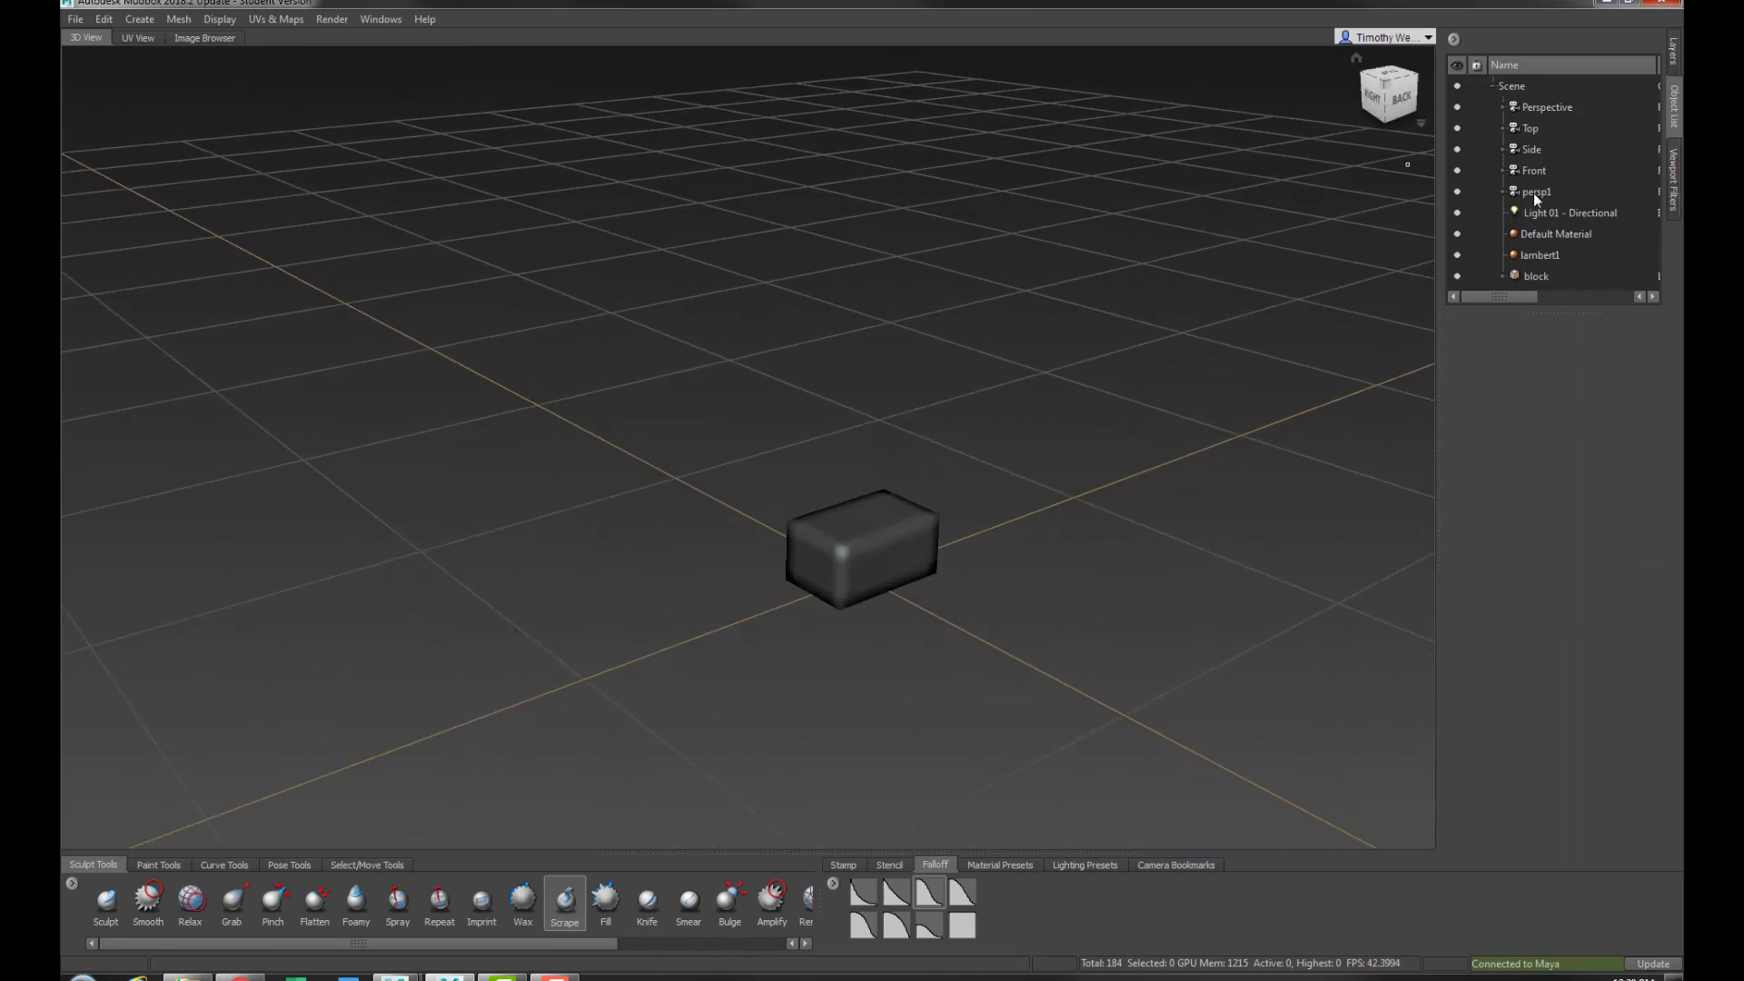
pyautogui.click(1538, 106)
pyautogui.rightClick(1538, 106)
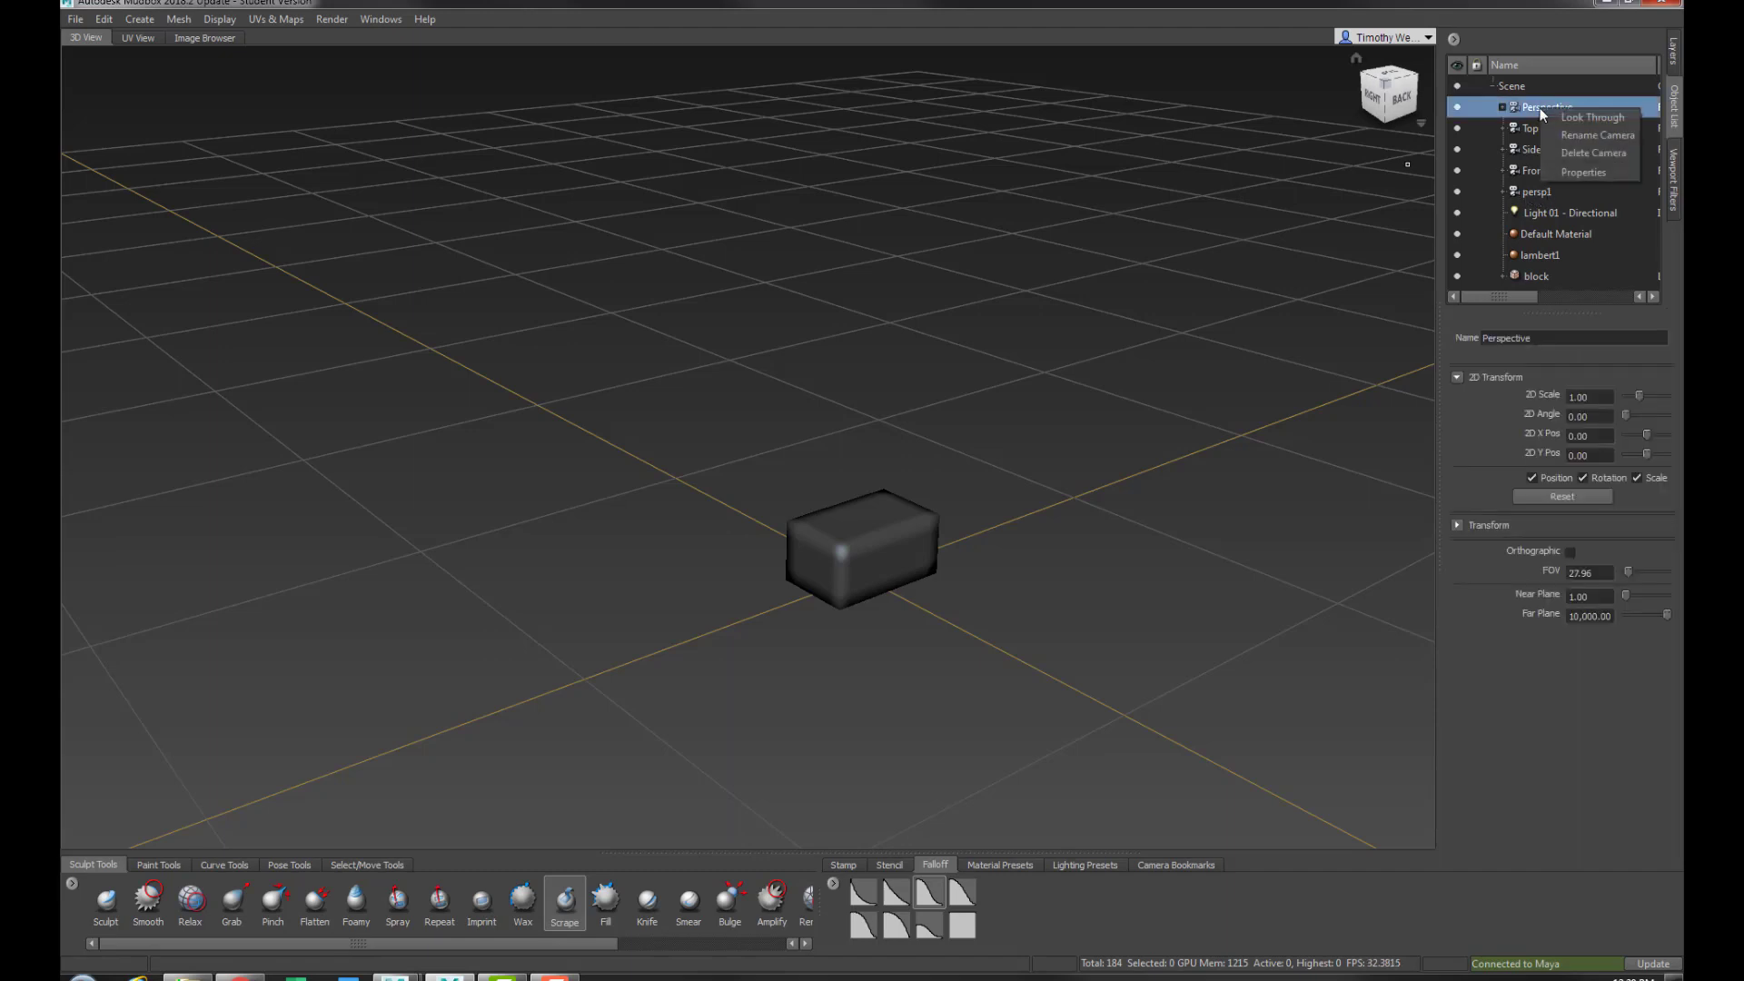
pyautogui.click(1571, 118)
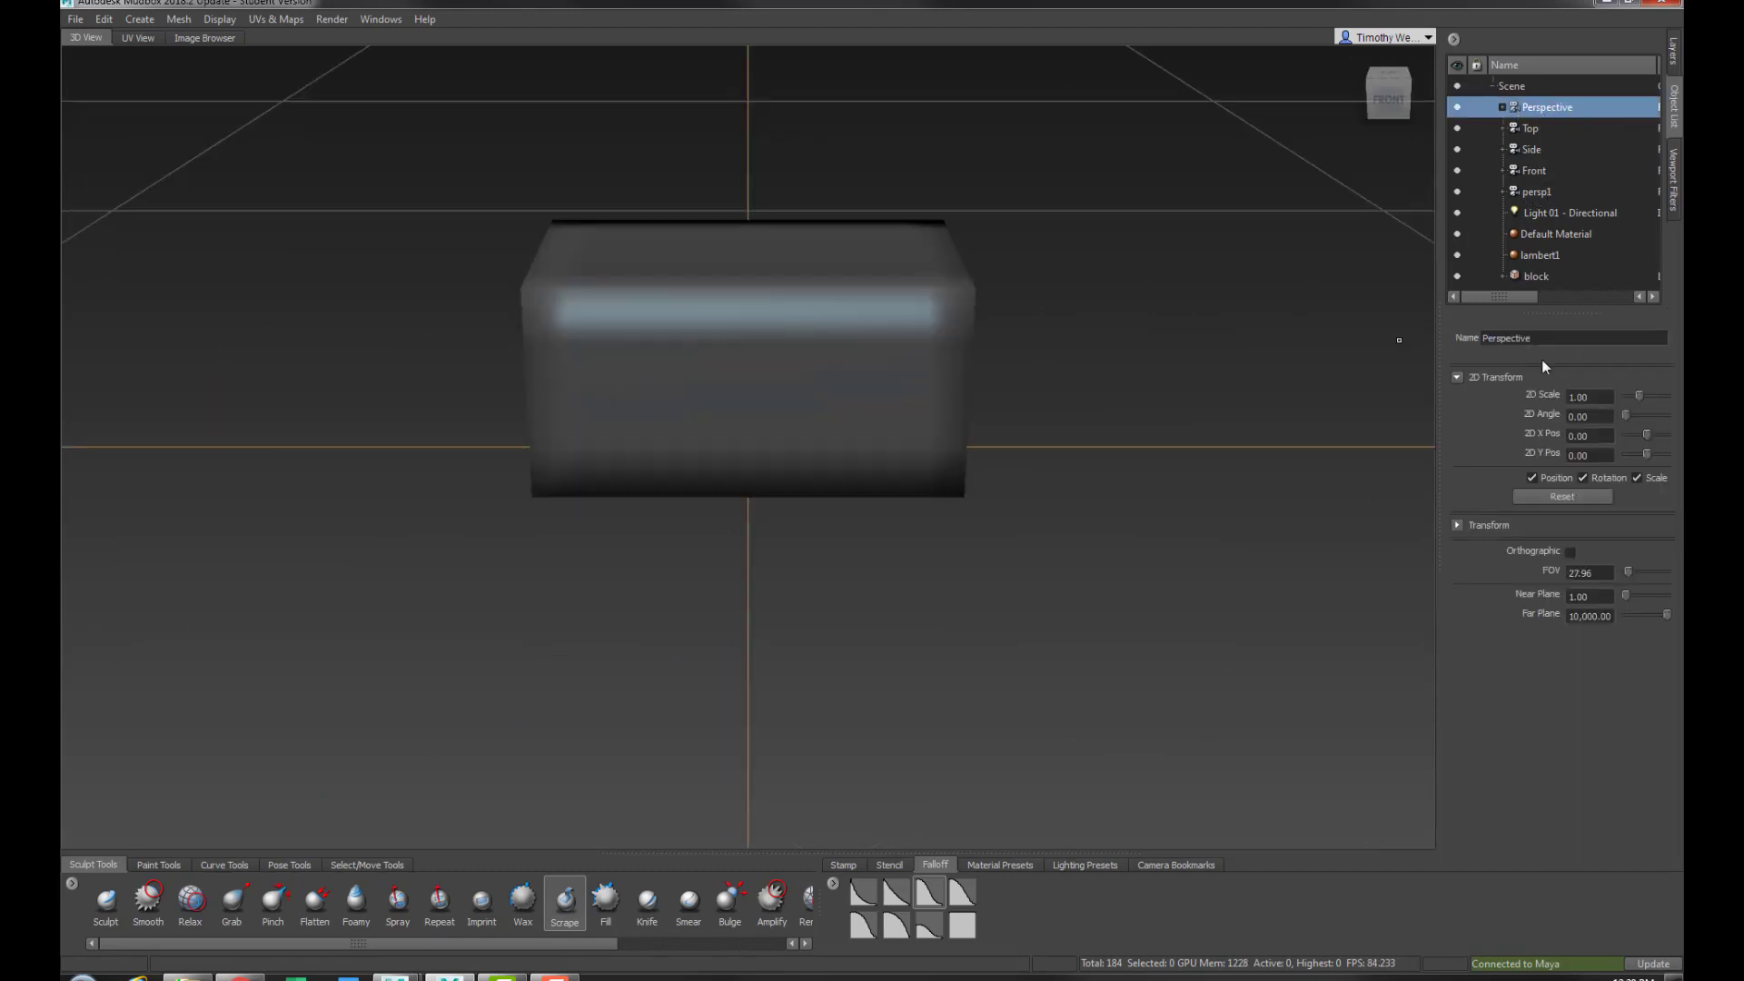
pyautogui.click(1539, 191)
pyautogui.rightClick(1538, 191)
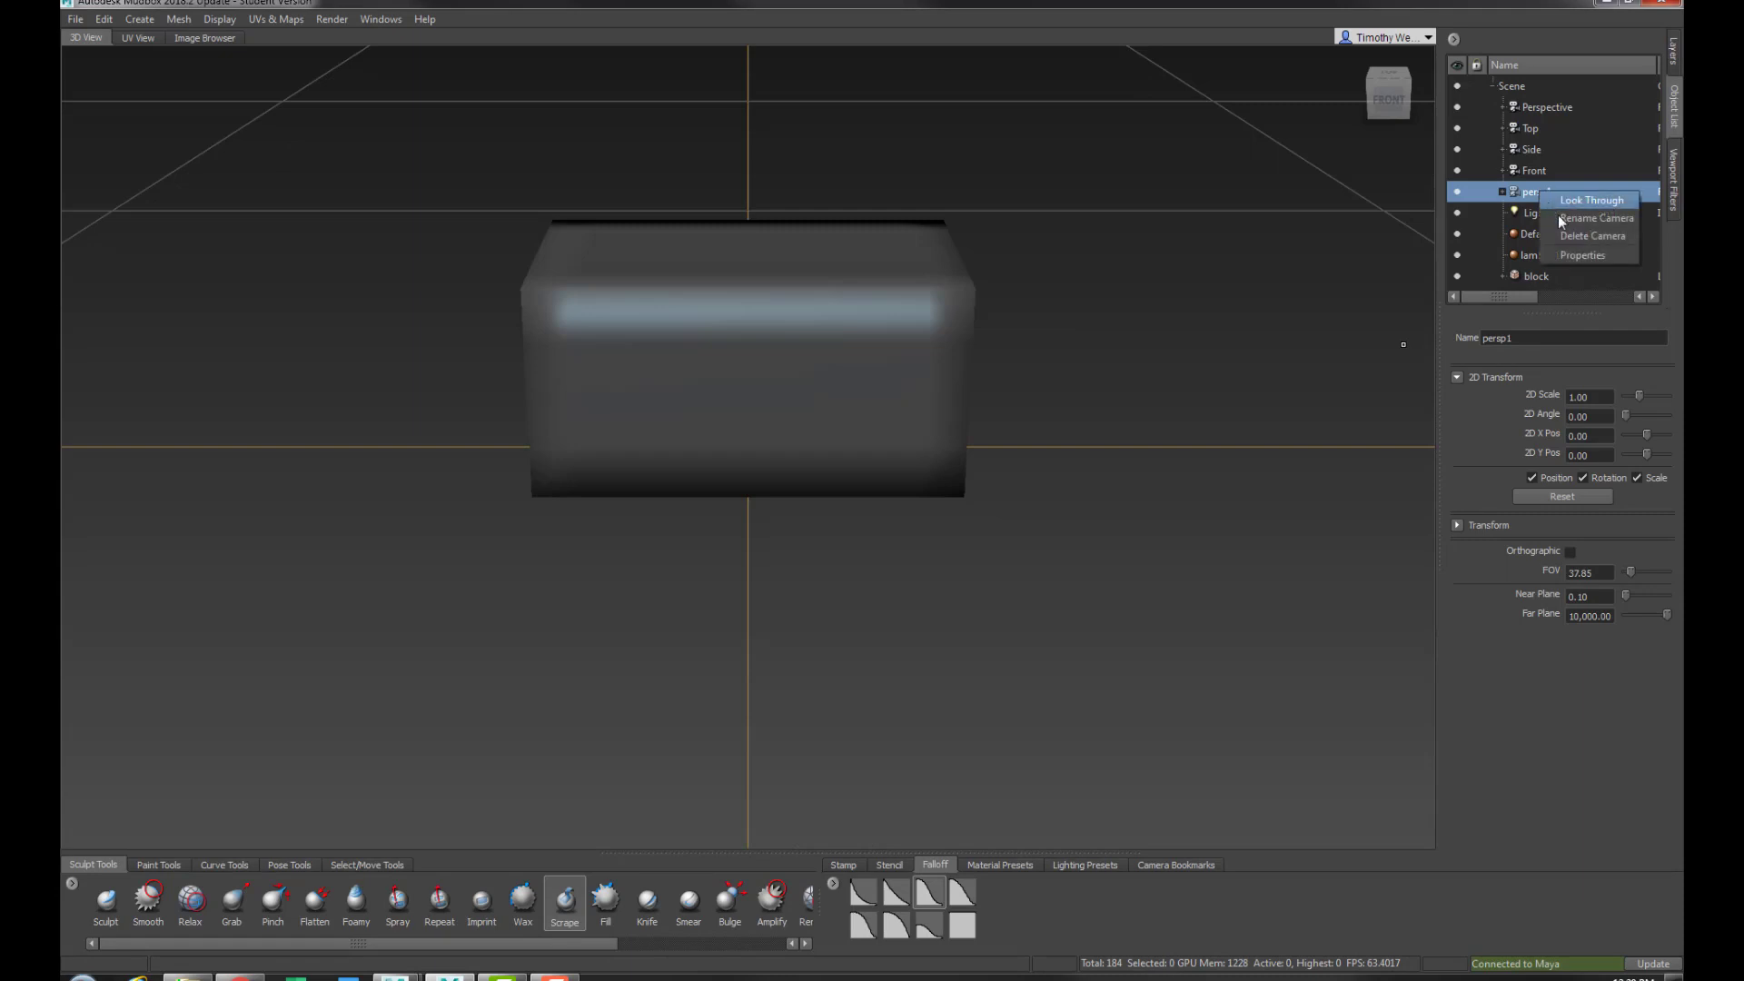
pyautogui.click(1568, 235)
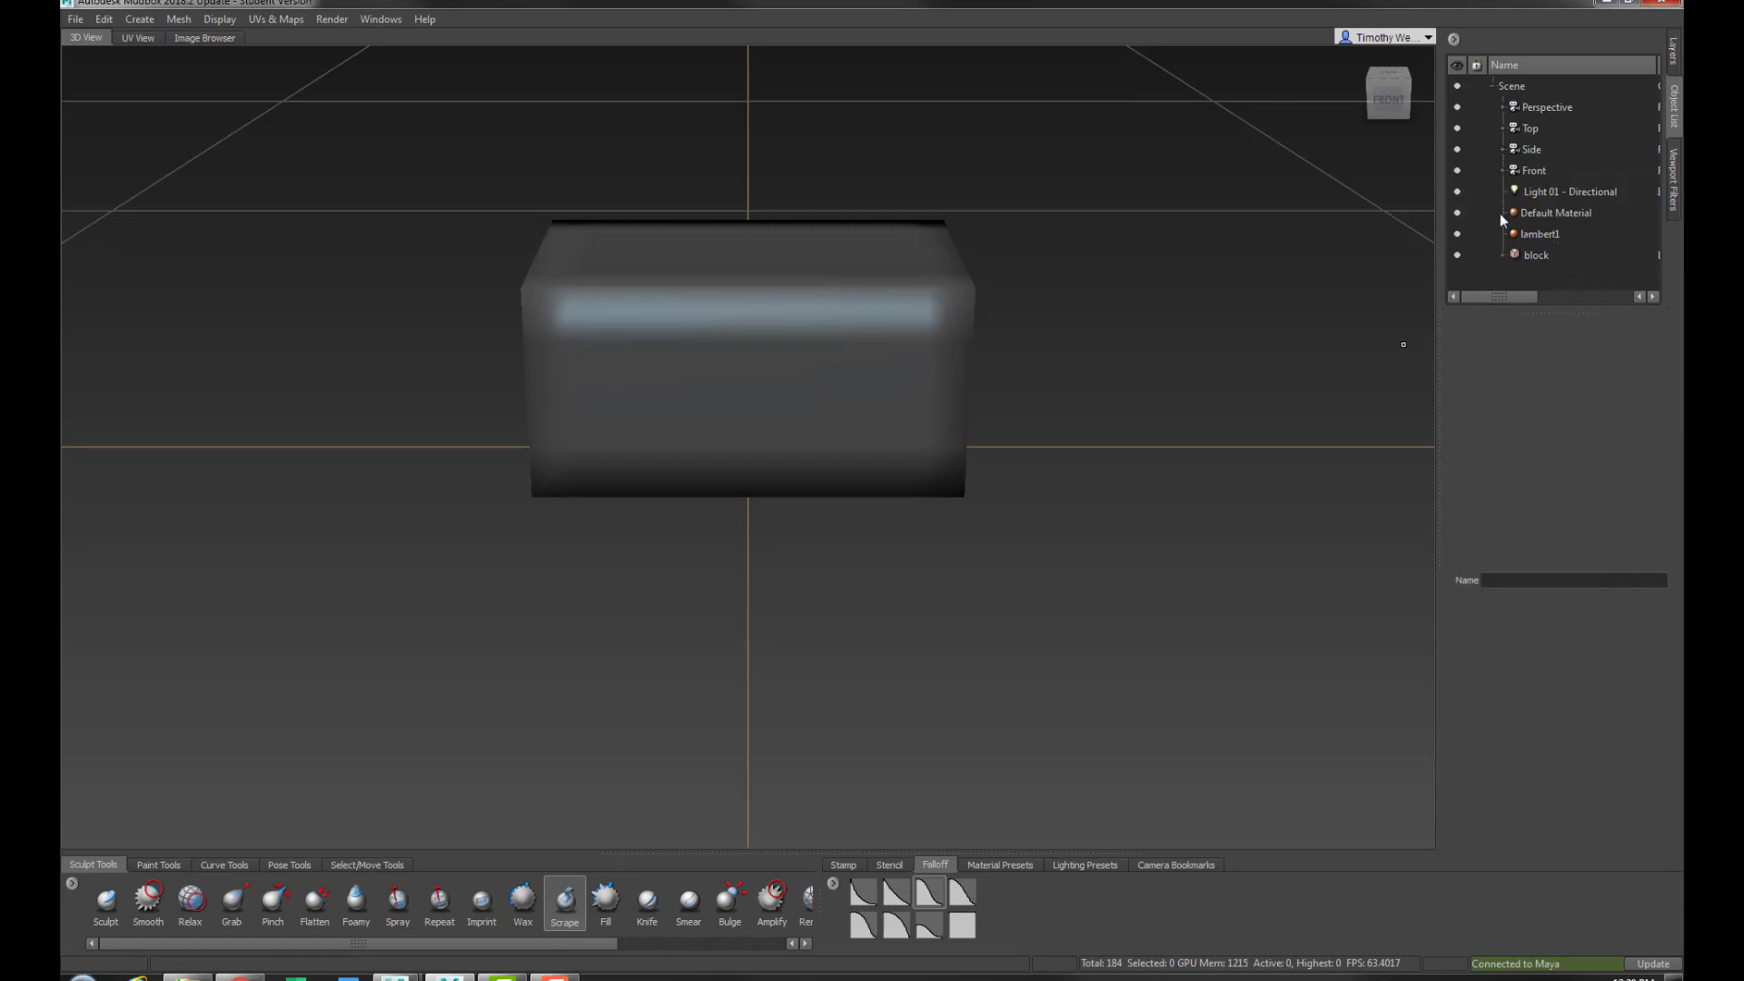
# Assign a new Mudbox Material to the block and close the material's settings window
pyautogui.scroll(-3, 767, 327)
pyautogui.keyDown('alt'); pyautogui.moveTo(690, 327); pyautogui.dragTo(759, 291); pyautogui.keyUp('alt')
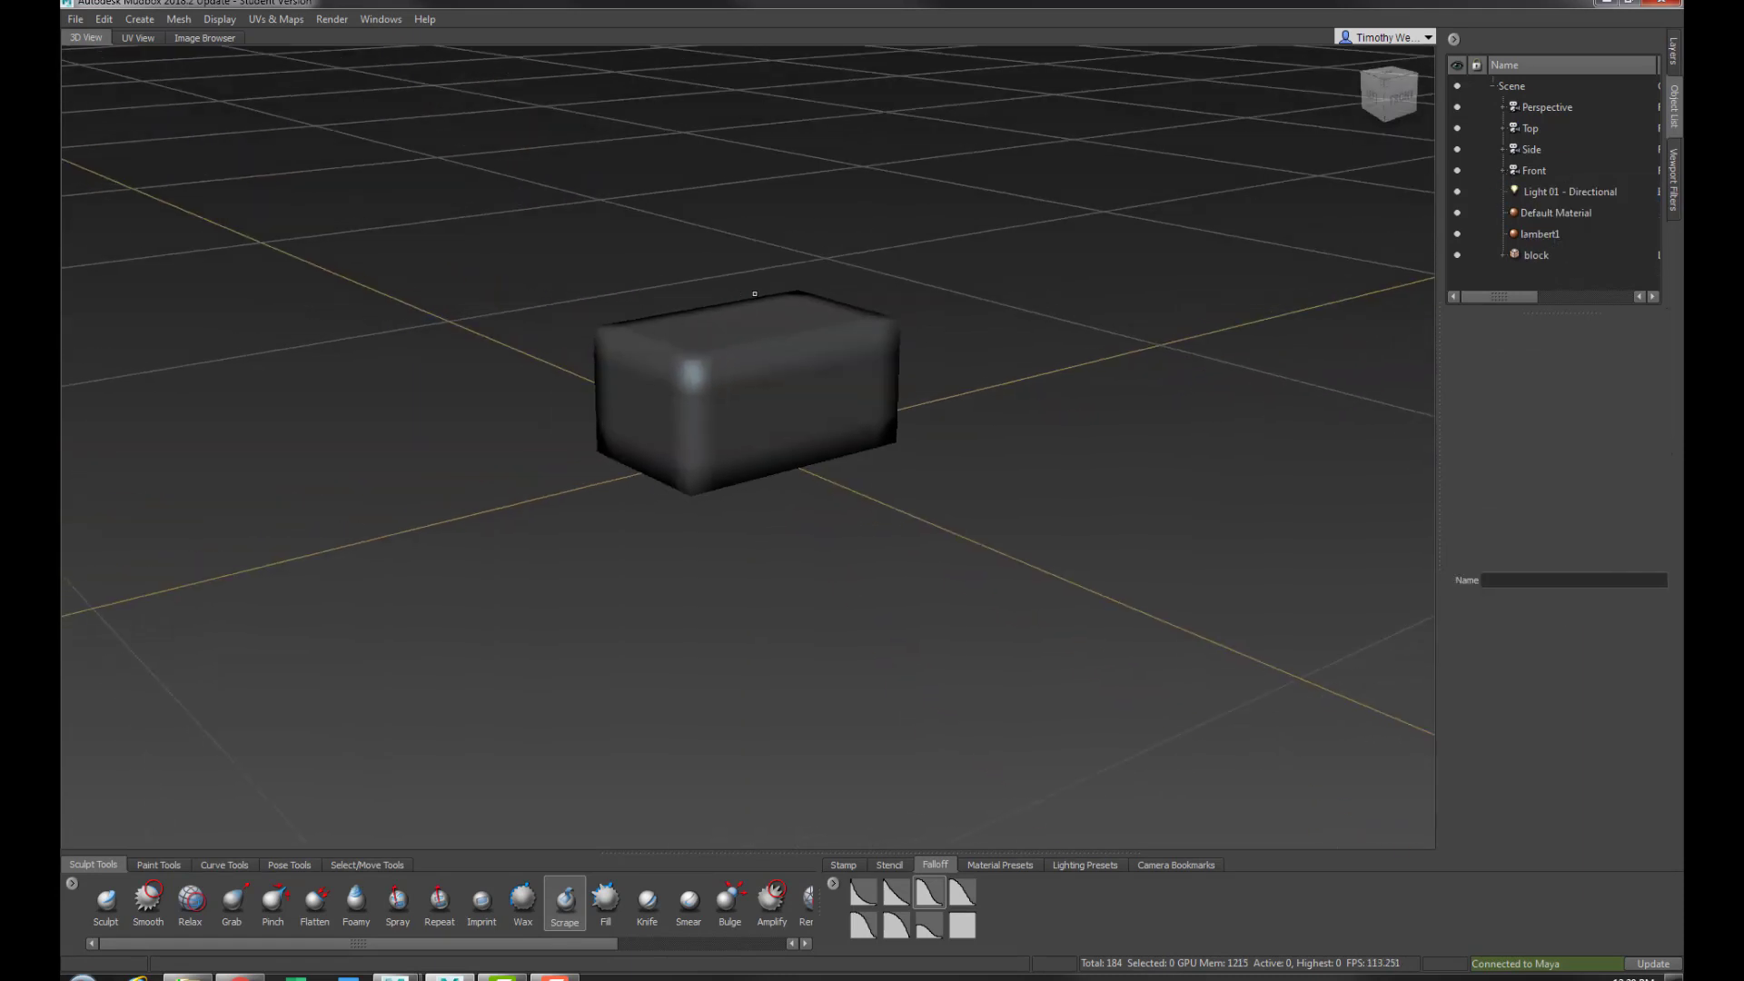
pyautogui.keyDown('alt'); pyautogui.moveTo(759, 291); pyautogui.dragTo(722, 394, button='middle'); pyautogui.keyUp('alt')
pyautogui.scroll(3, 670, 497)
pyautogui.rightClick(685, 471)
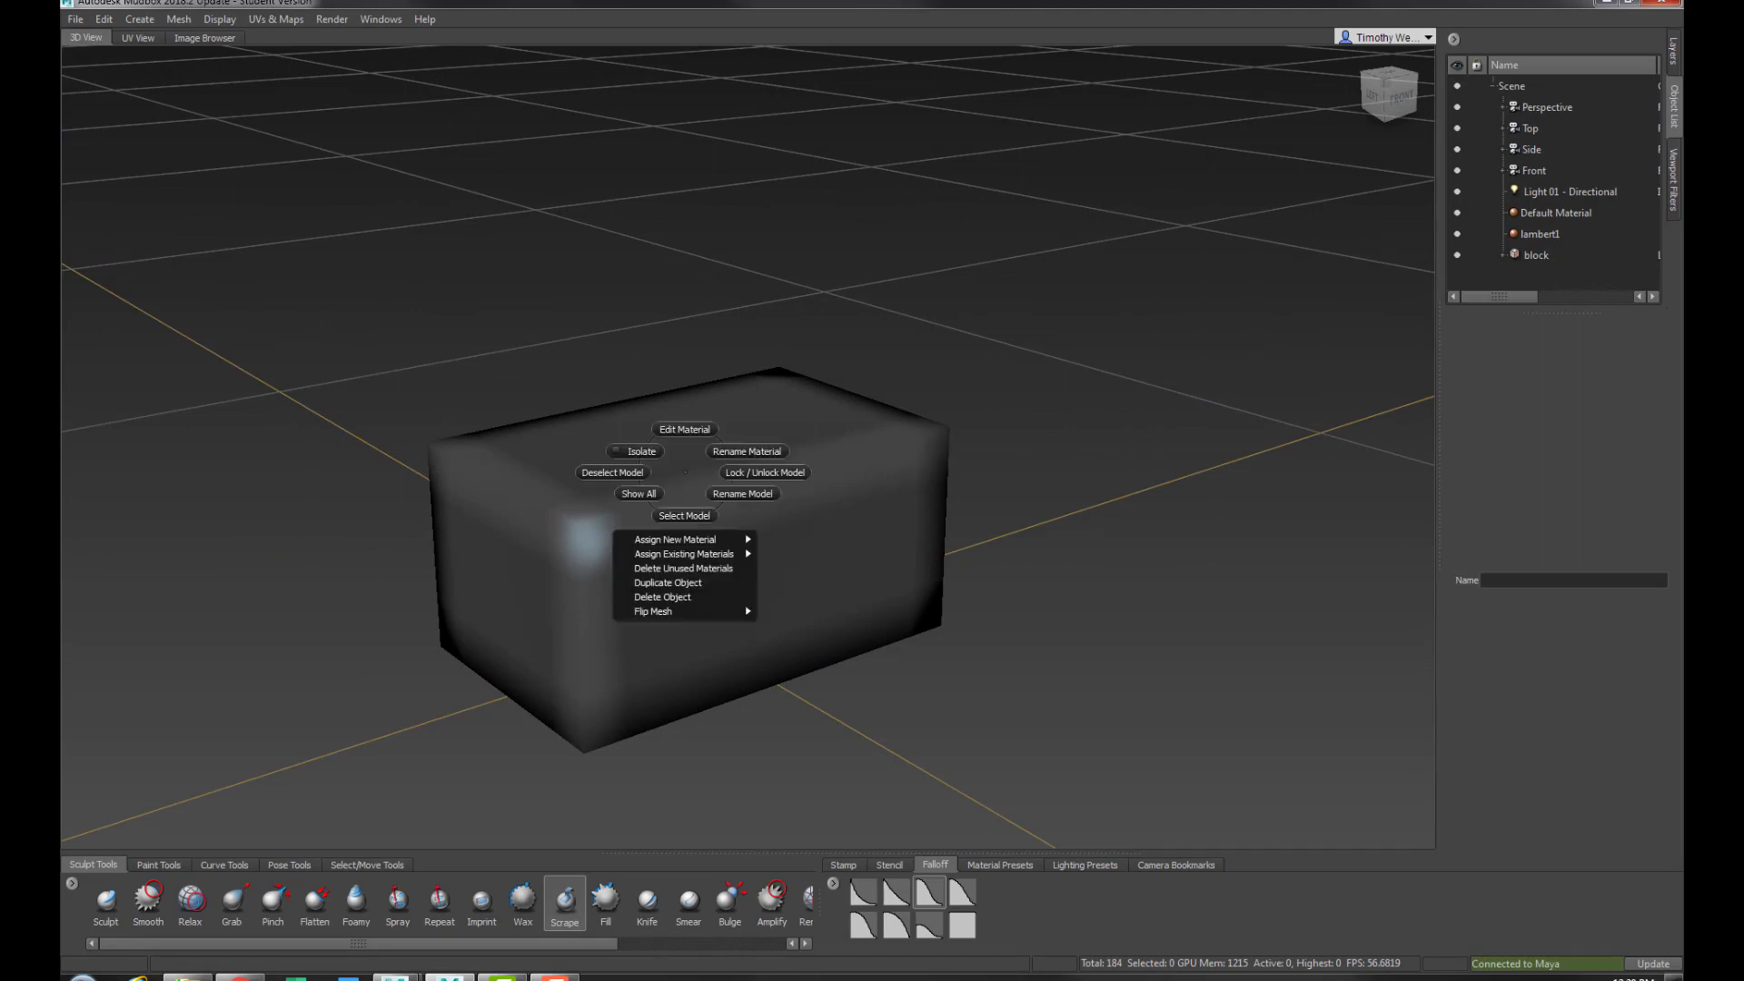
pyautogui.moveTo(682, 542)
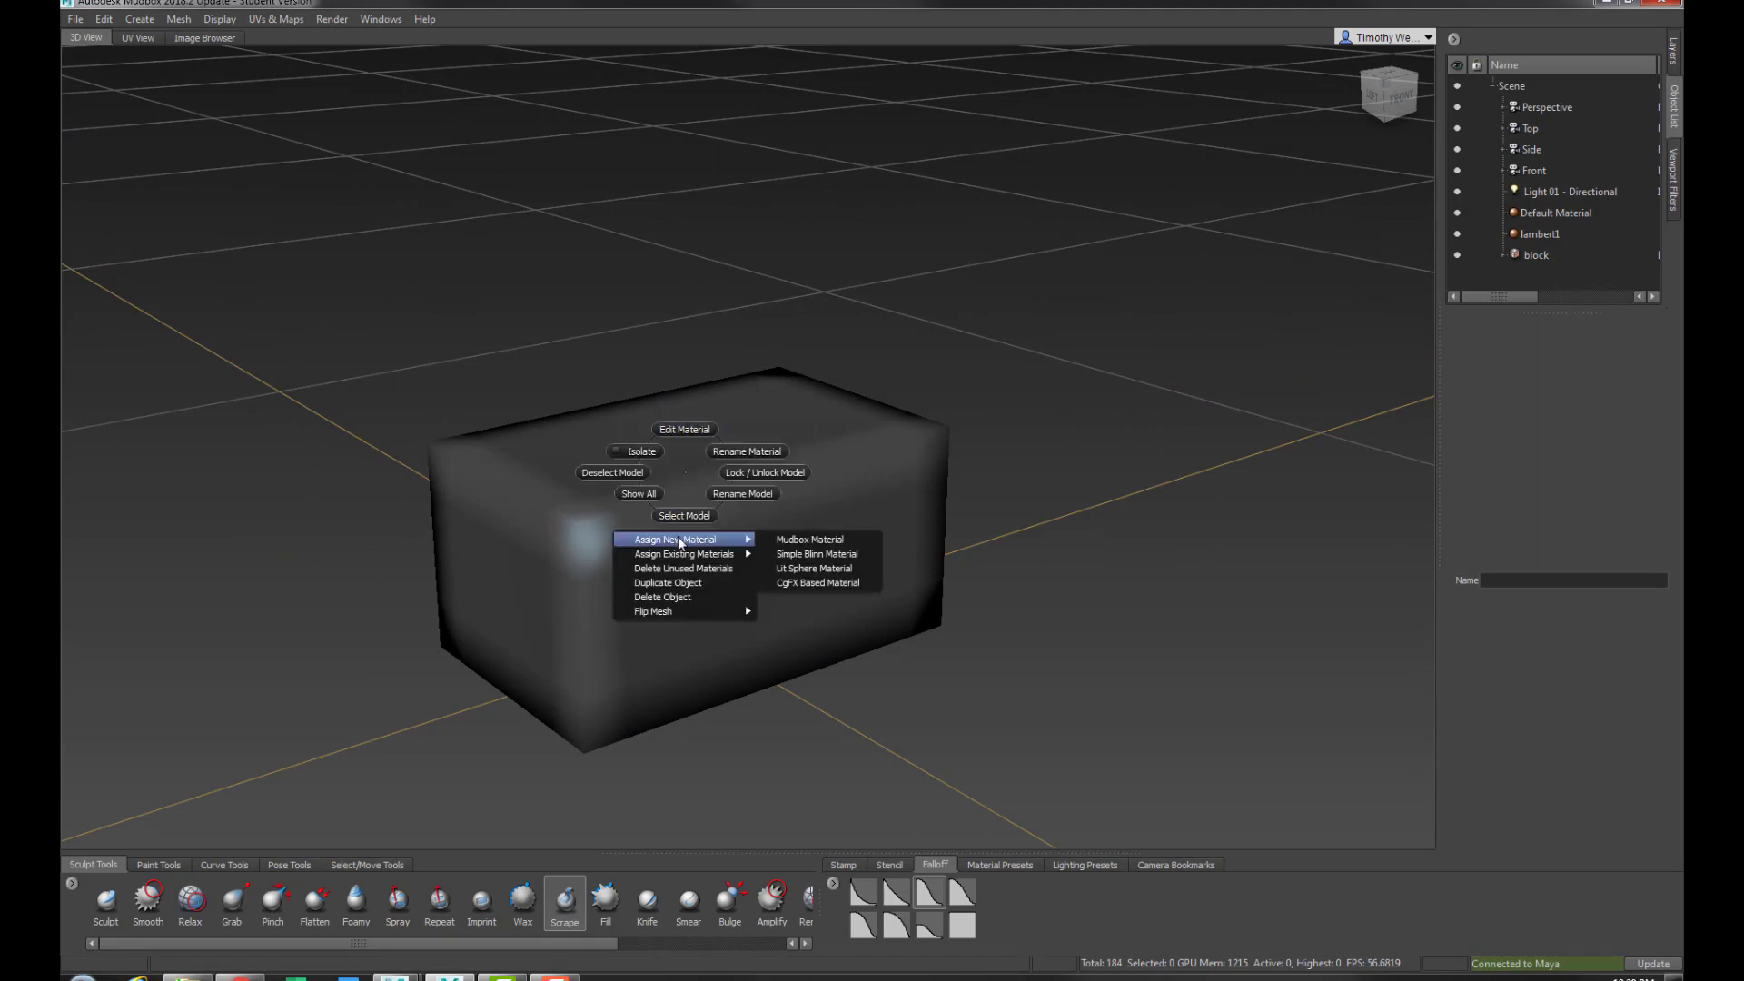
pyautogui.click(823, 542)
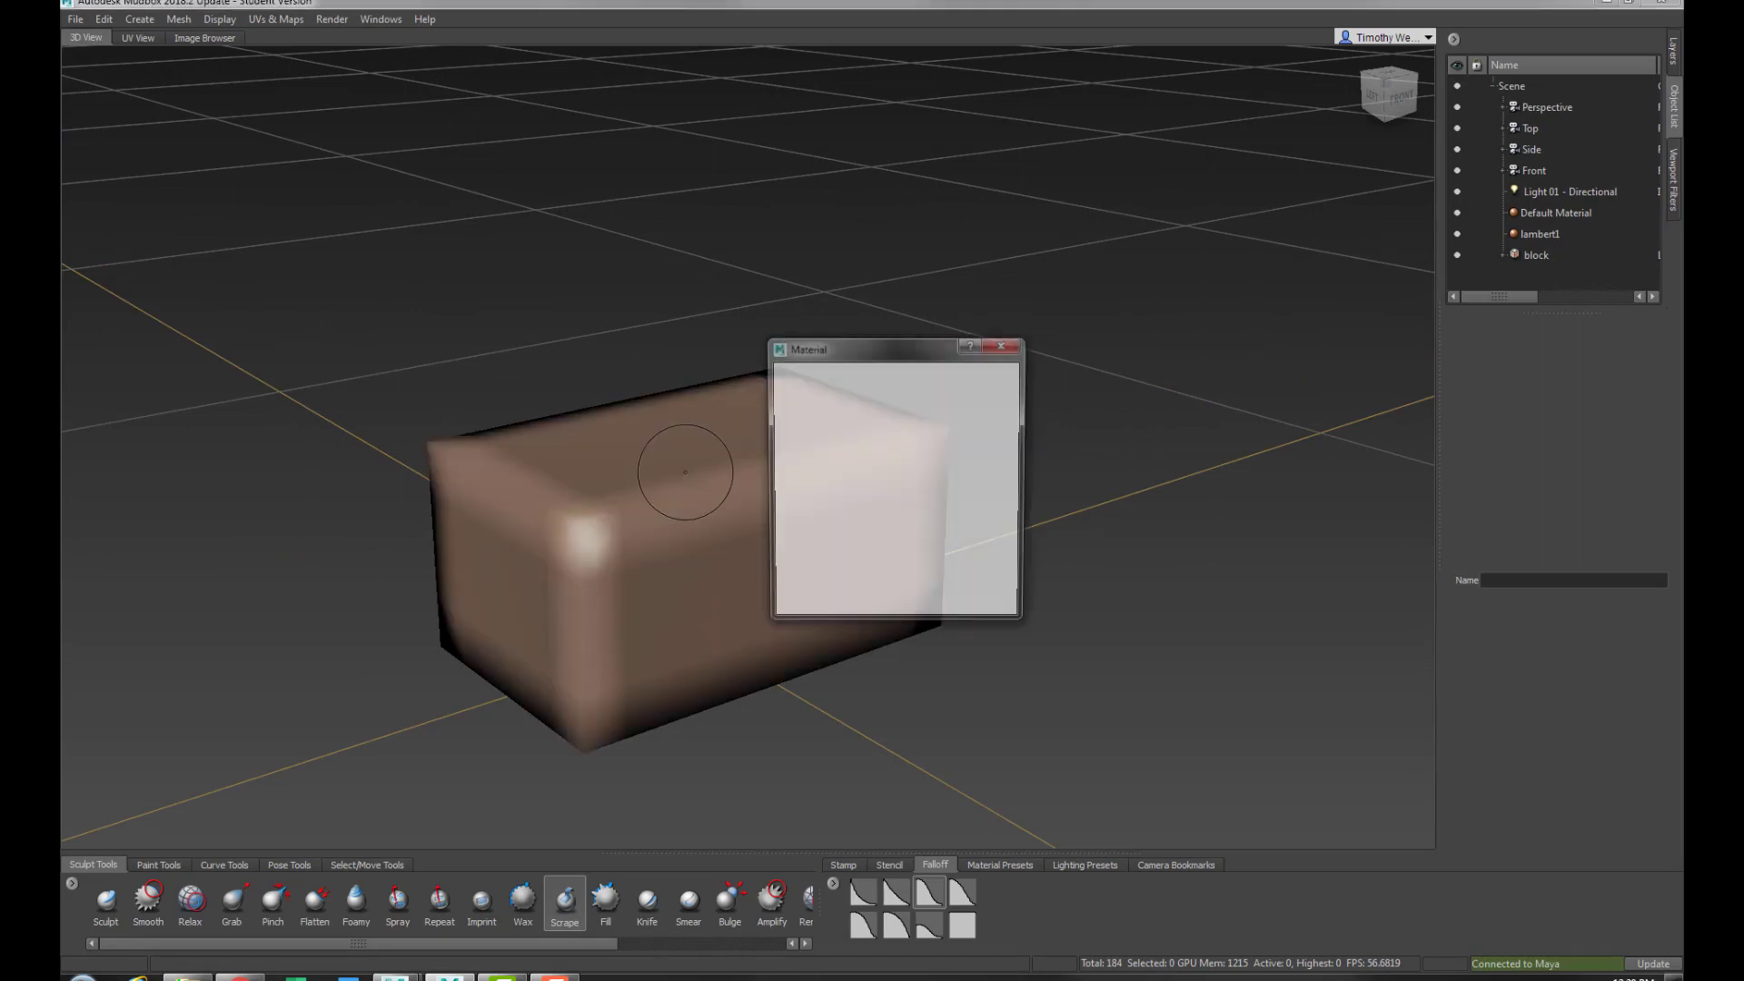
pyautogui.click(1005, 344)
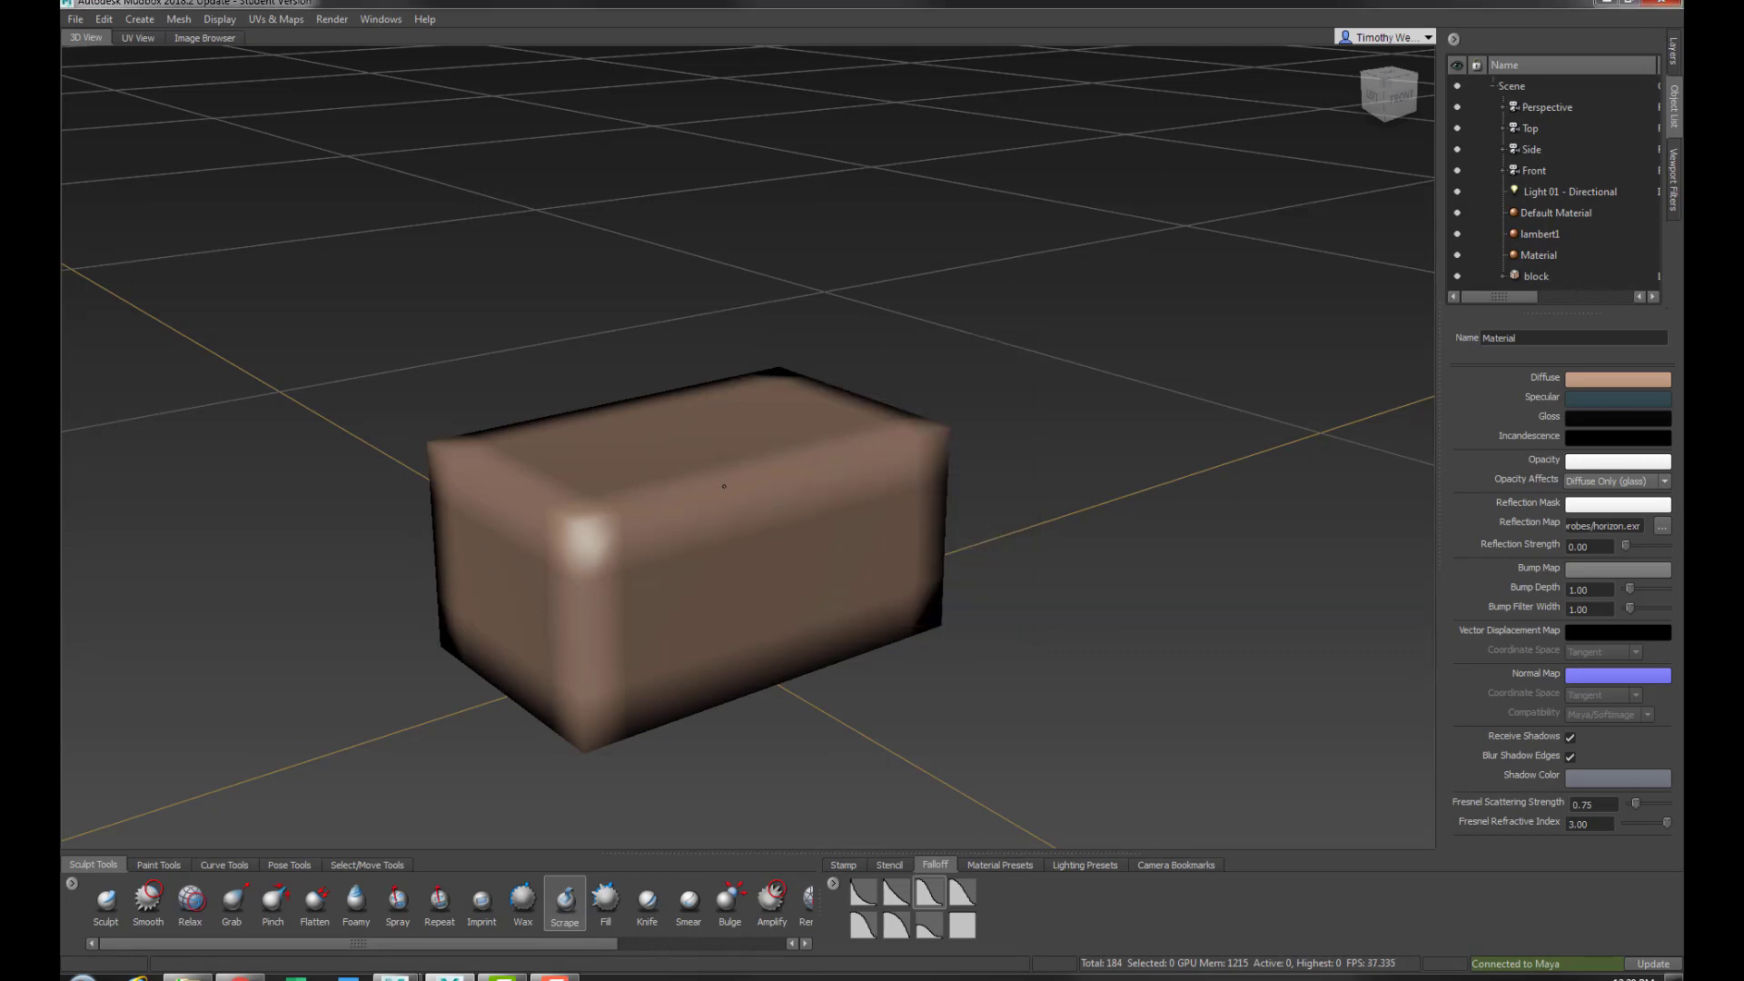
# Turn on the wireframe overlay on the block
pyautogui.moveTo(724, 486)
pyautogui.keyDown('alt'); pyautogui.mouseDown()
pyautogui.moveTo(700, 487)
pyautogui.moveTo(818, 487)
pyautogui.moveTo(688, 517)
pyautogui.mouseUp(); pyautogui.keyUp('alt')
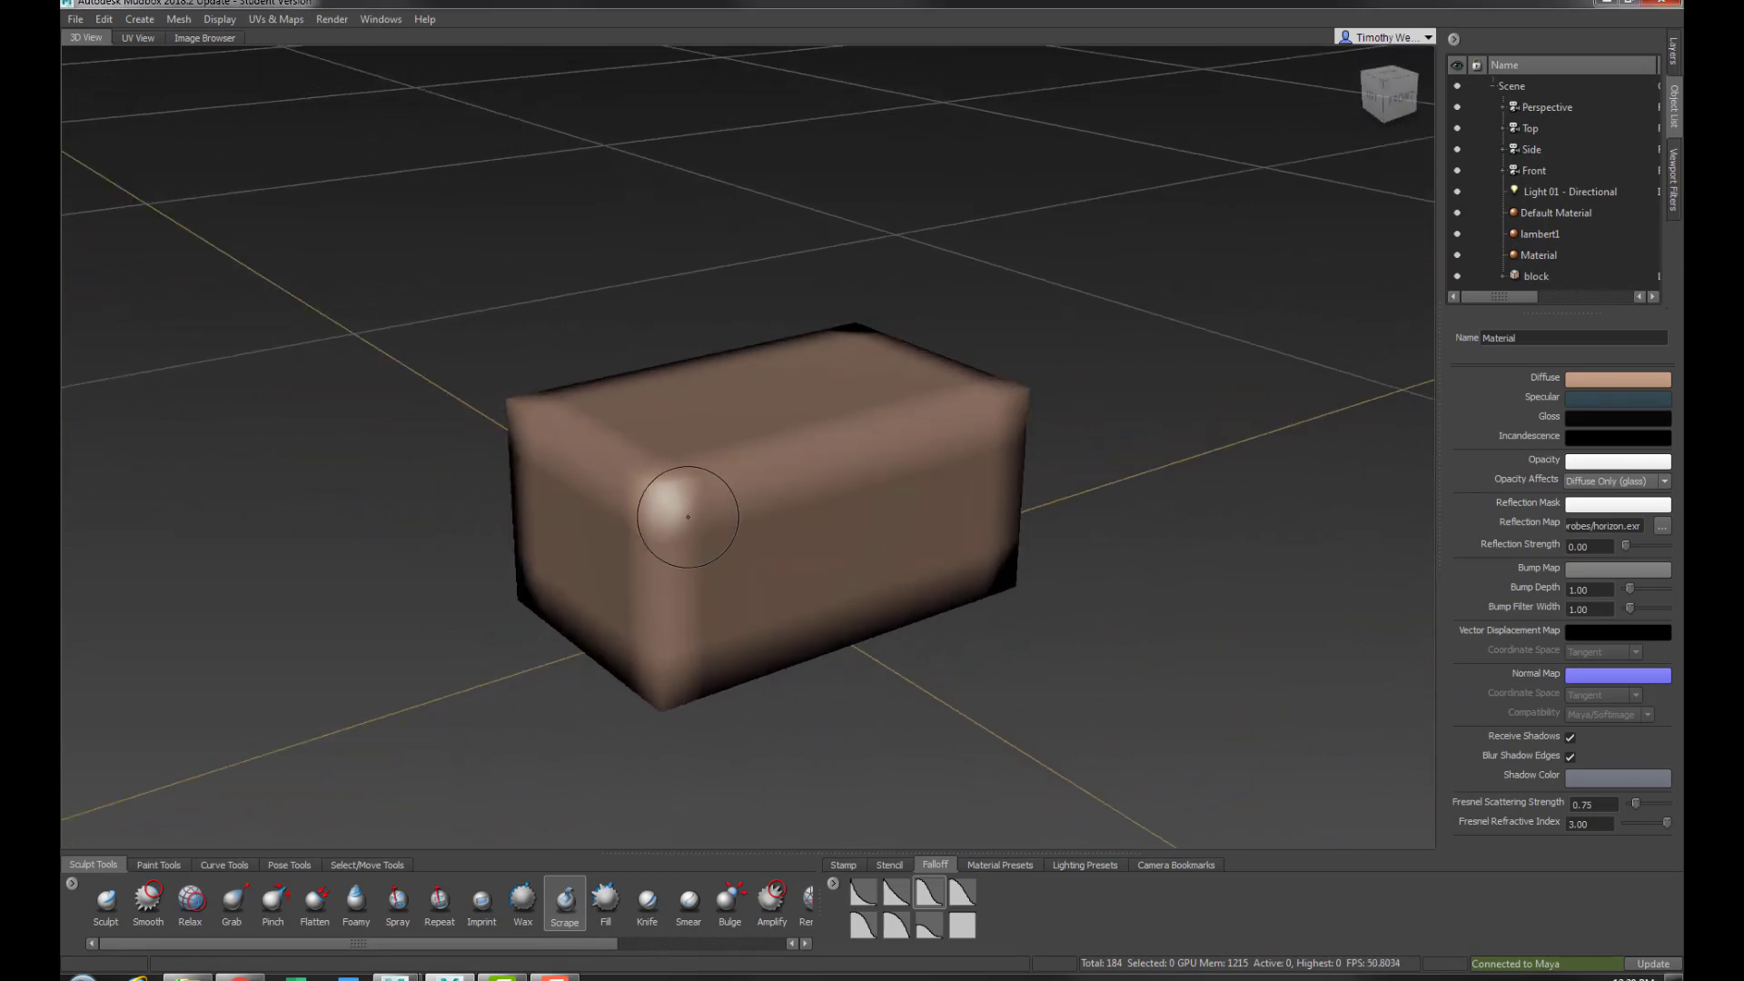
pyautogui.press('w')
pyautogui.keyDown('alt'); pyautogui.moveTo(977, 574); pyautogui.dragTo(910, 554); pyautogui.keyUp('alt')
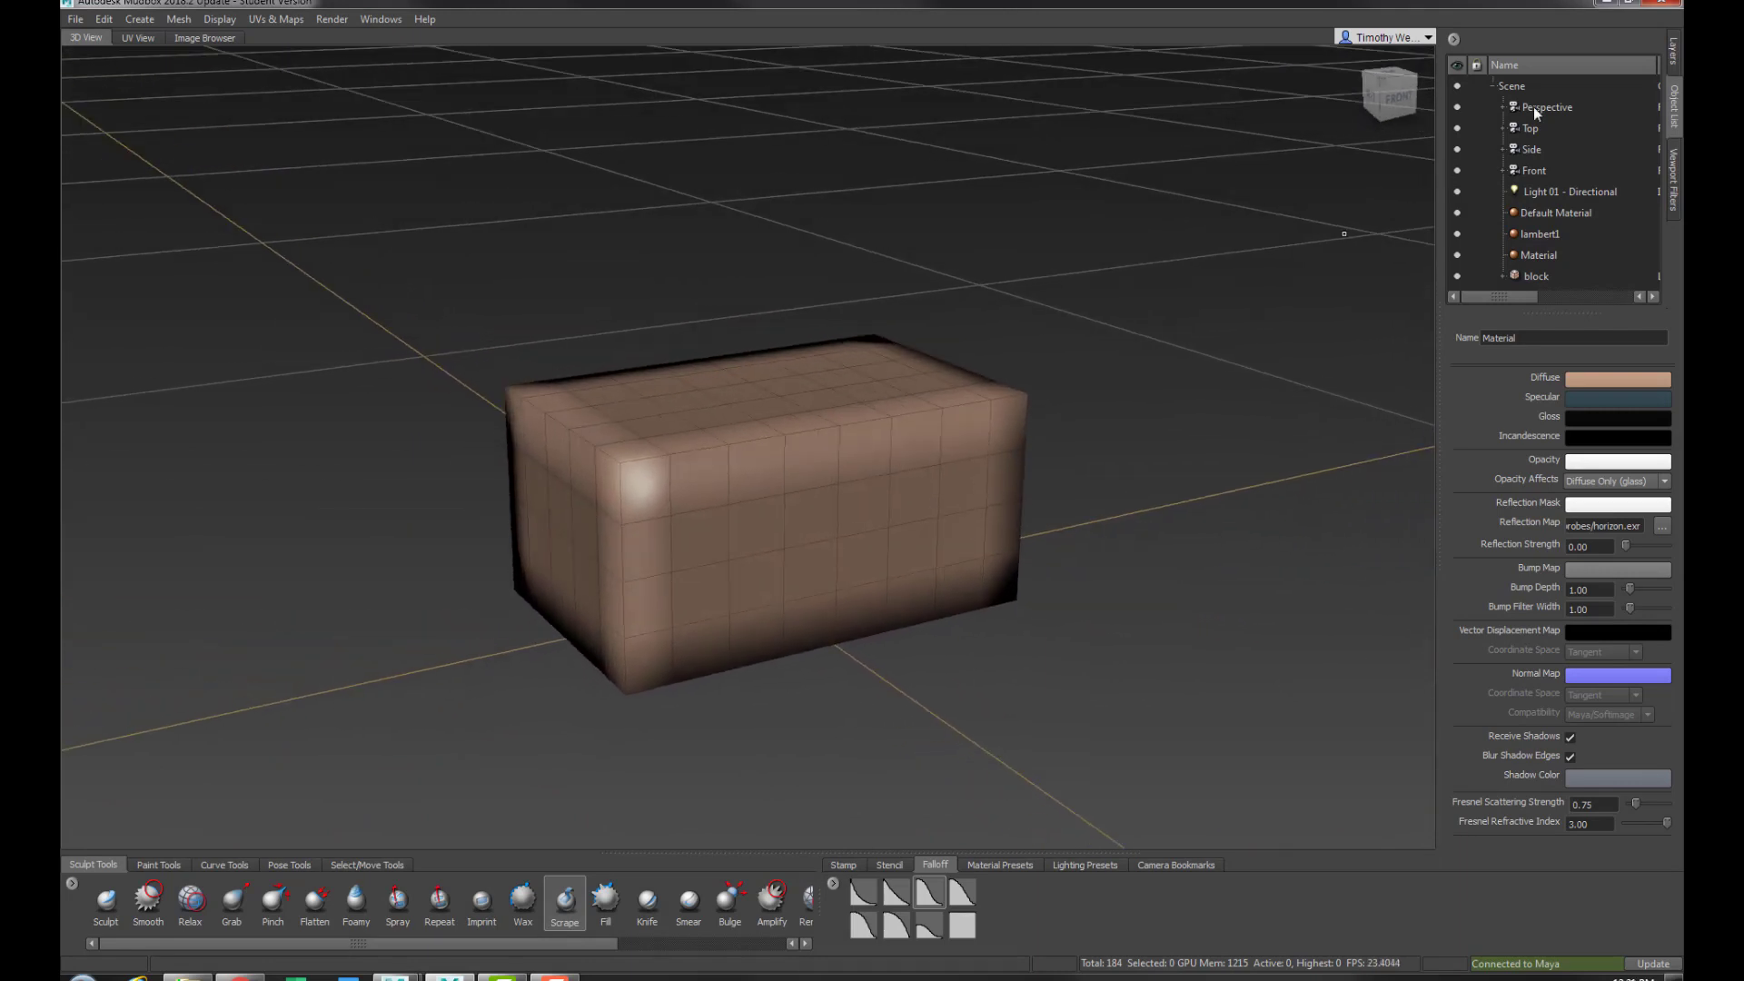
# Add a new sculpt layer to the block and subdivide the mesh up to level 4
pyautogui.click(1674, 51)
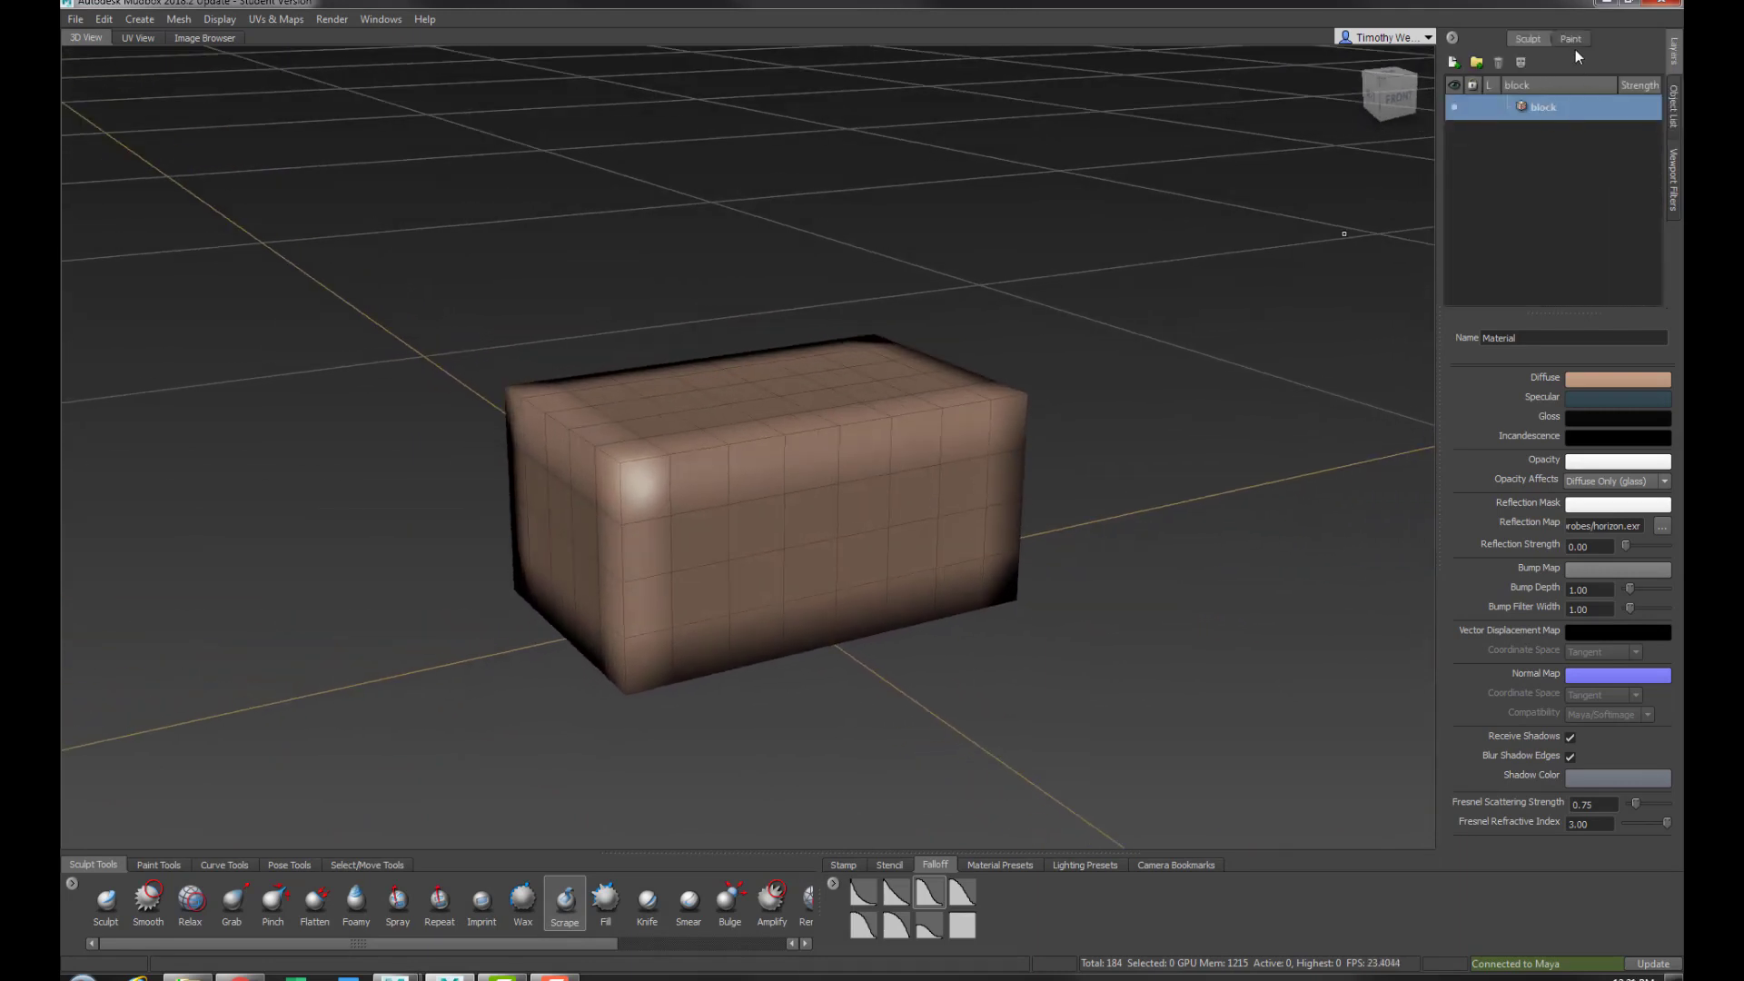
pyautogui.click(1453, 61)
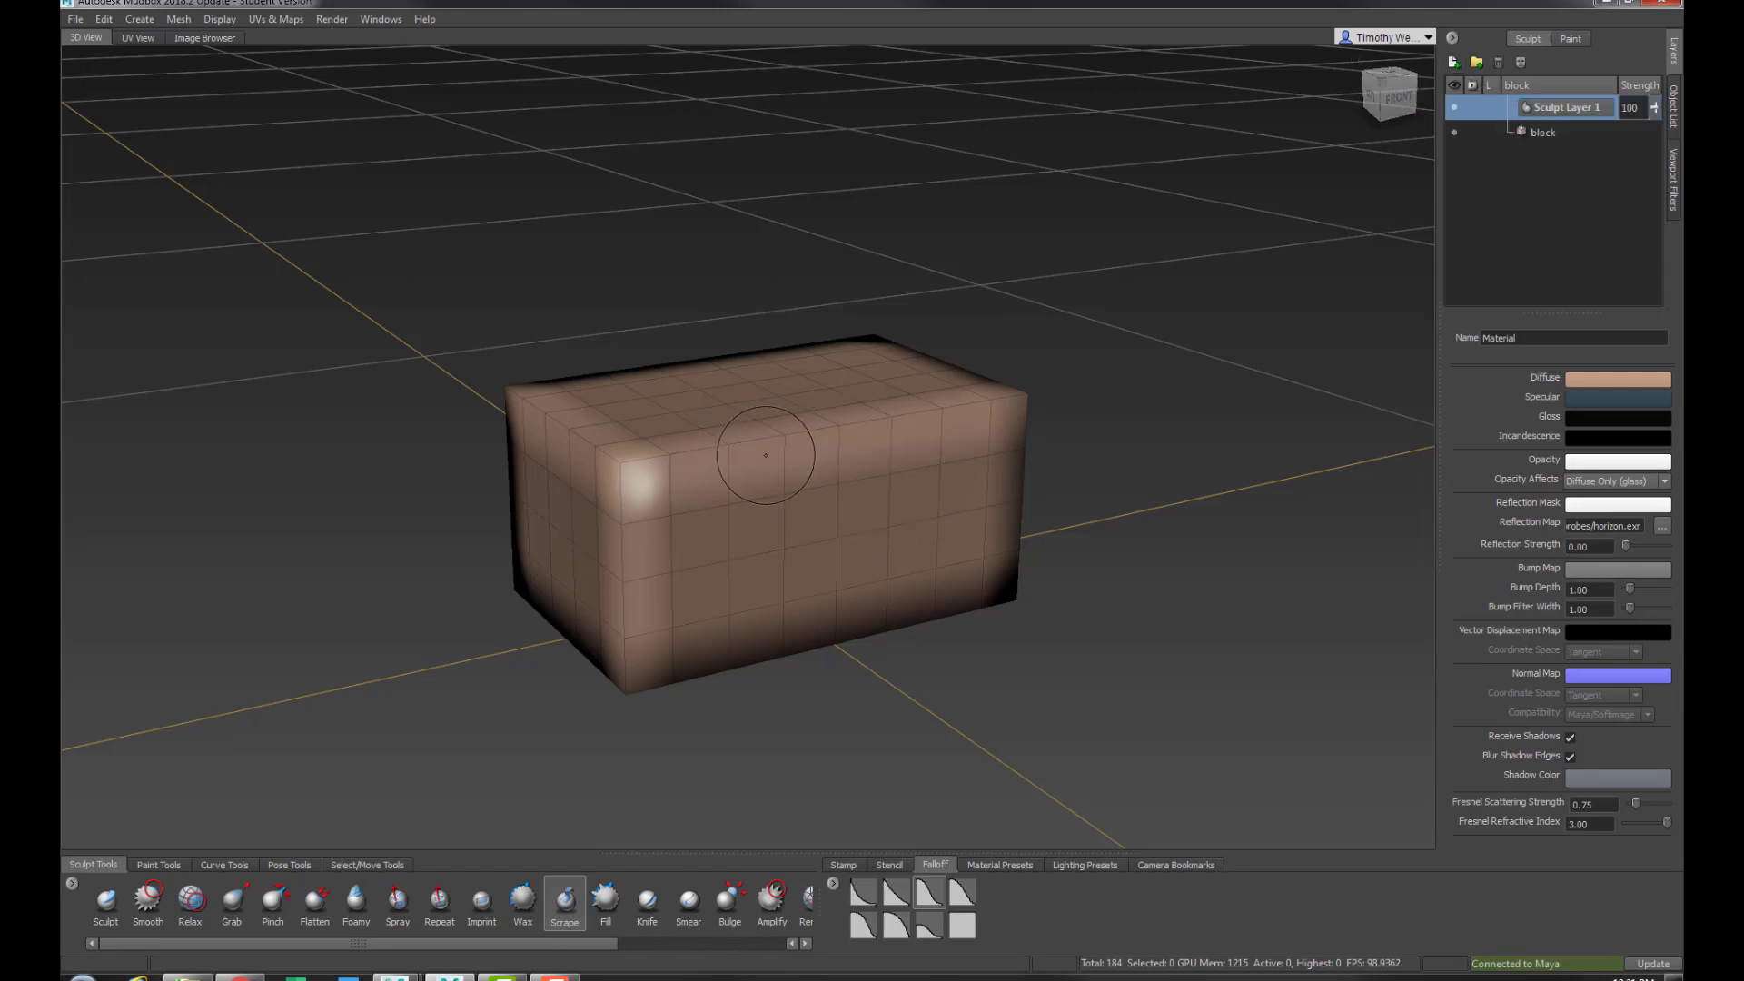
pyautogui.hotkey('shift', 'd')
pyautogui.hotkey('shift', 'd')
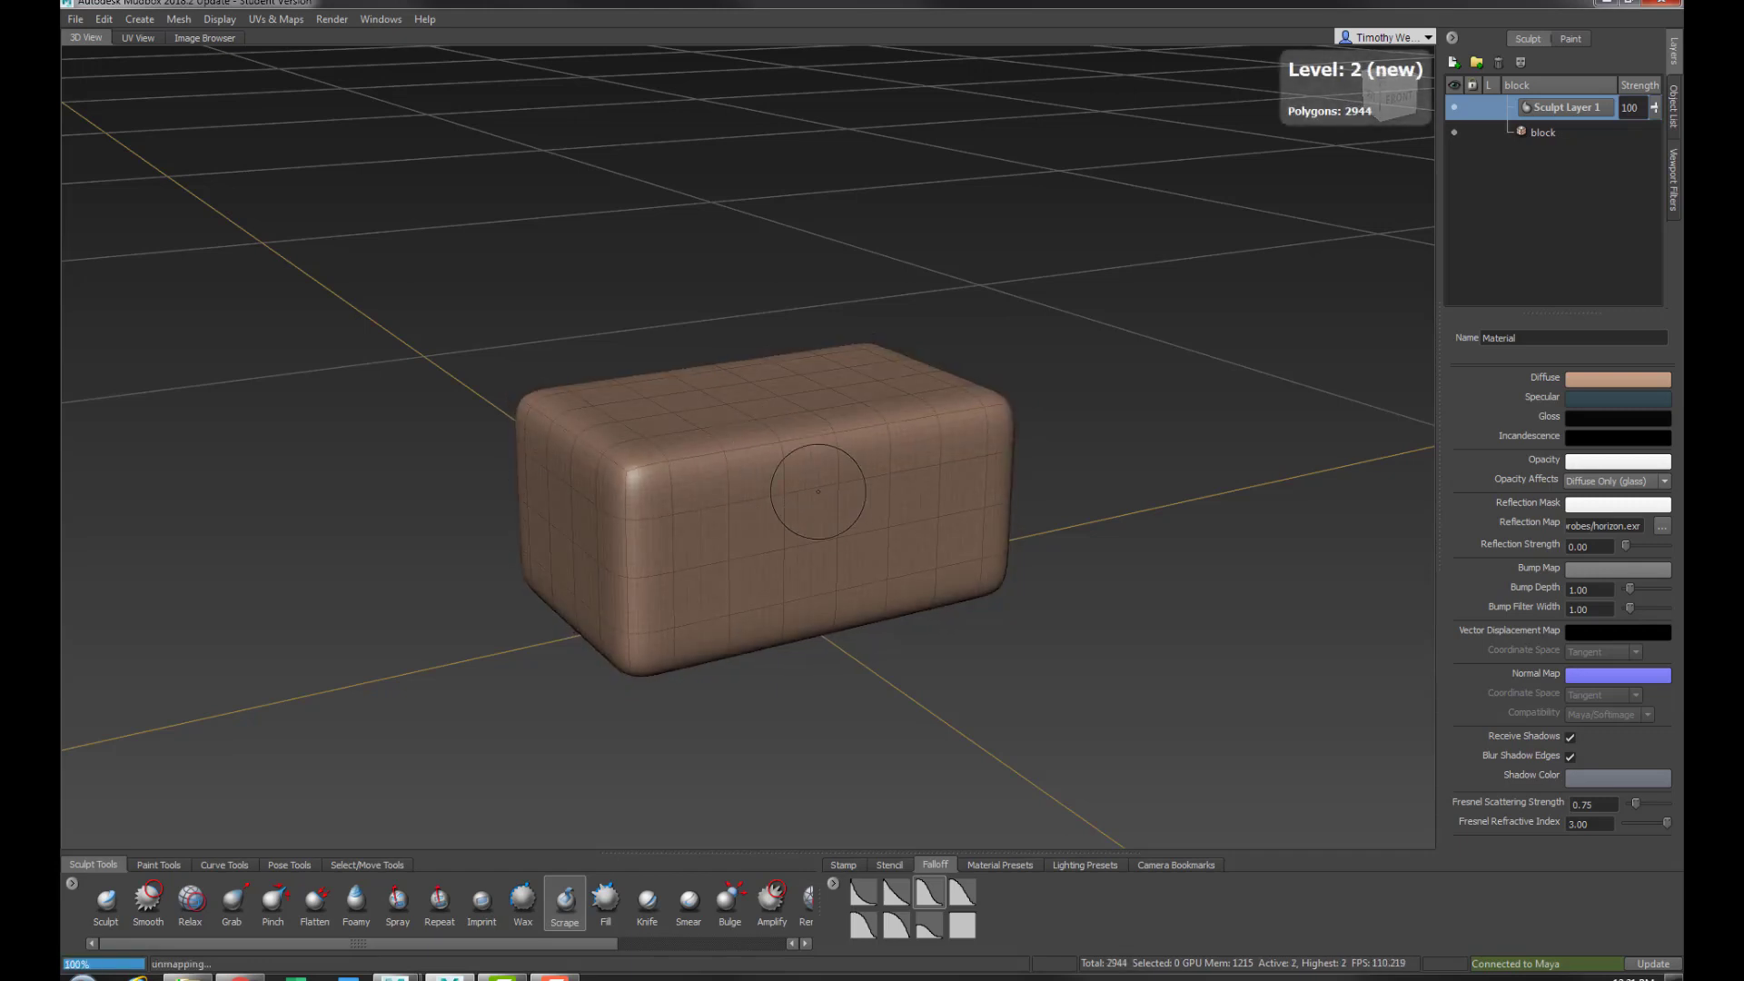
pyautogui.hotkey('shift', 'd')
pyautogui.hotkey('shift', 'd')
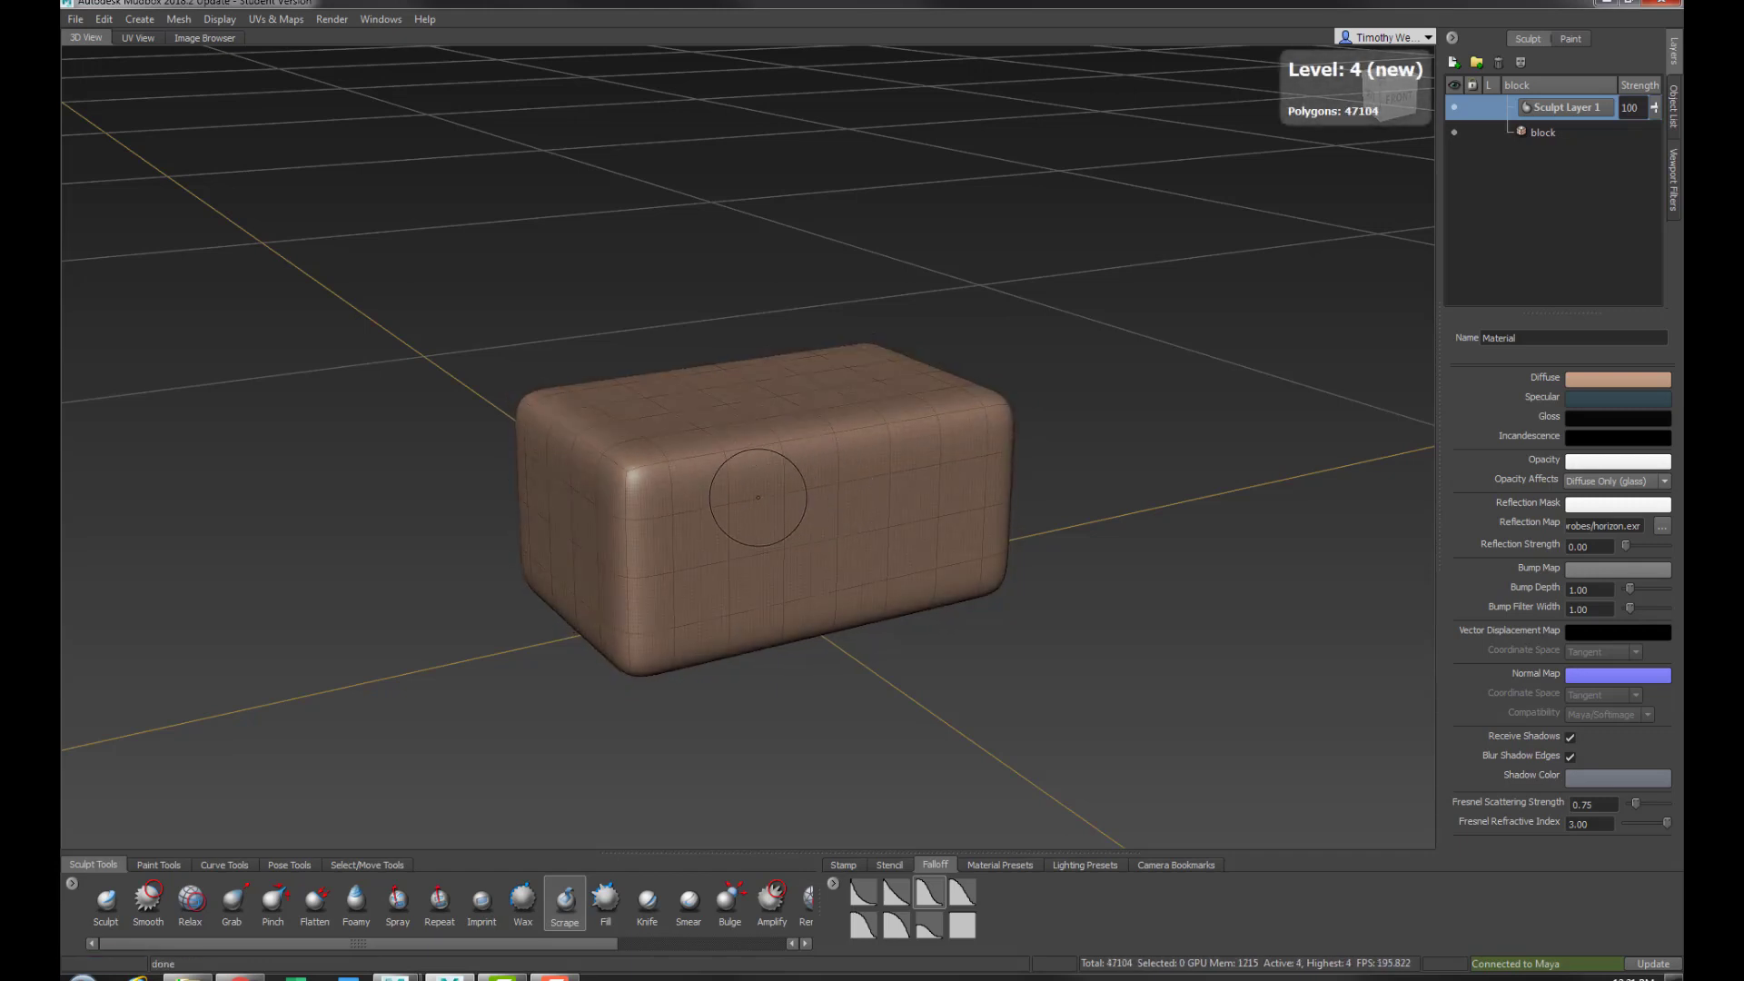
# Turn off the wireframe overlay on the subdivided block
pyautogui.keyDown('alt'); pyautogui.moveTo(787, 481); pyautogui.dragTo(646, 545, button='middle'); pyautogui.keyUp('alt')
pyautogui.scroll(2, 645, 545)
pyautogui.press('w')
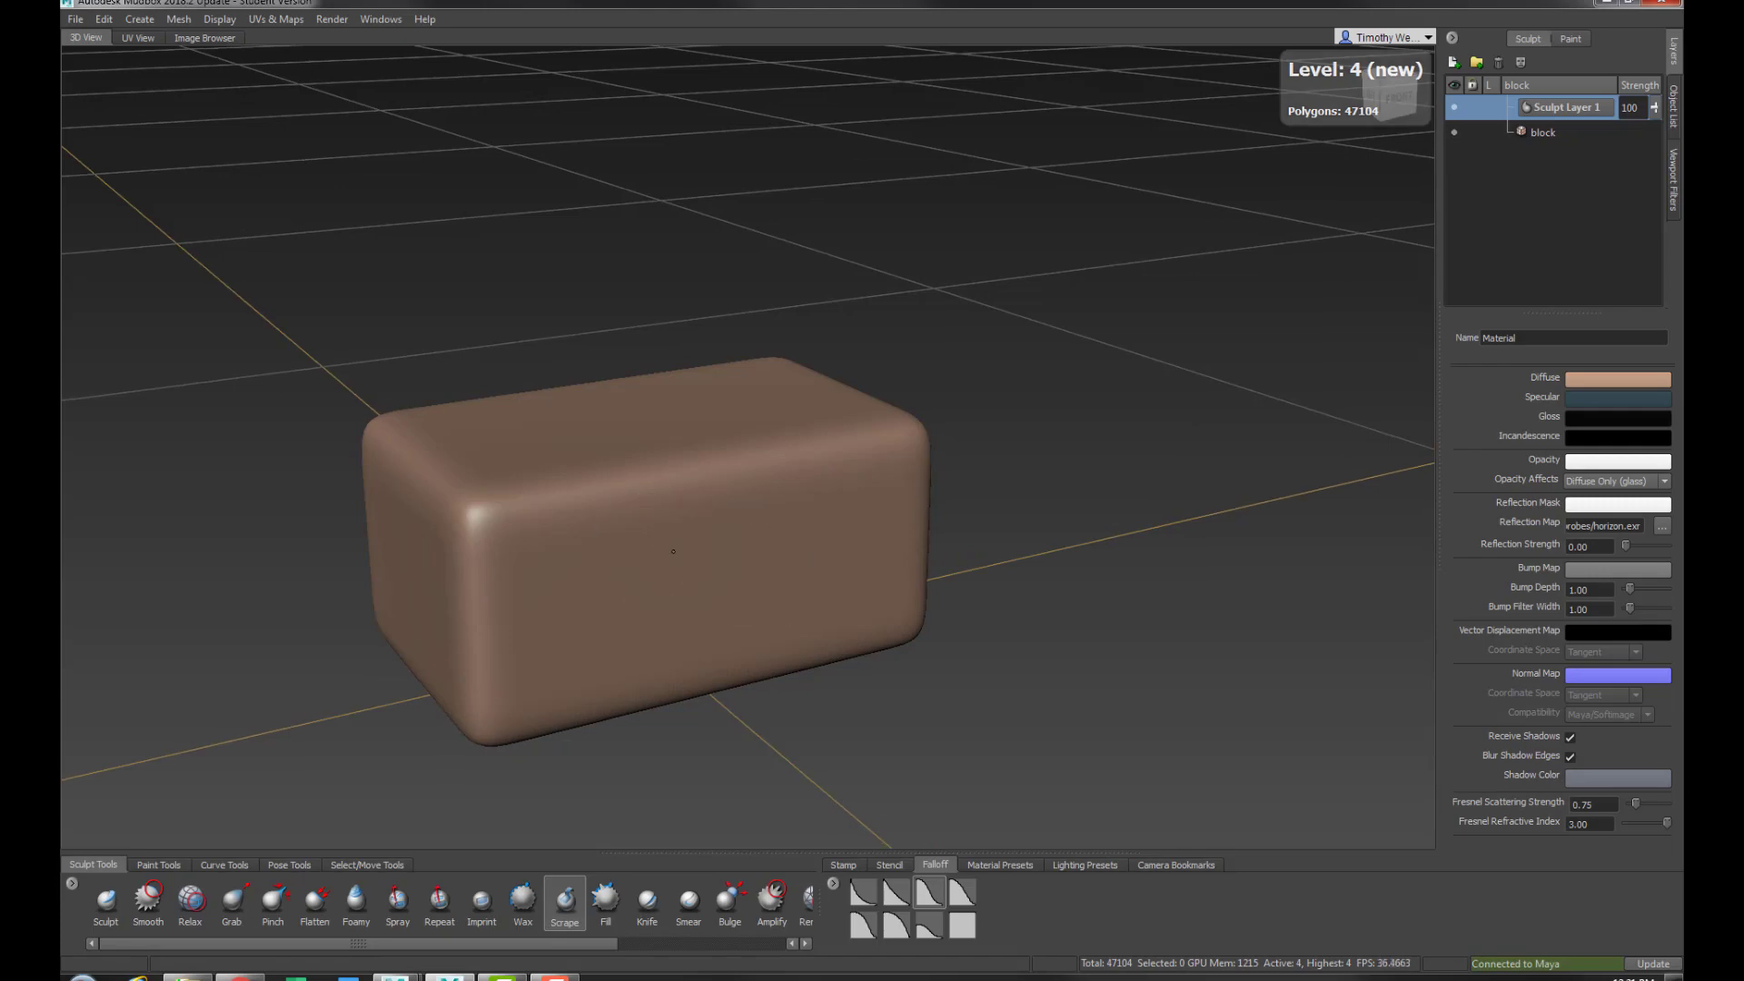
pyautogui.keyDown('alt'); pyautogui.moveTo(673, 551); pyautogui.dragTo(691, 540); pyautogui.keyUp('alt')
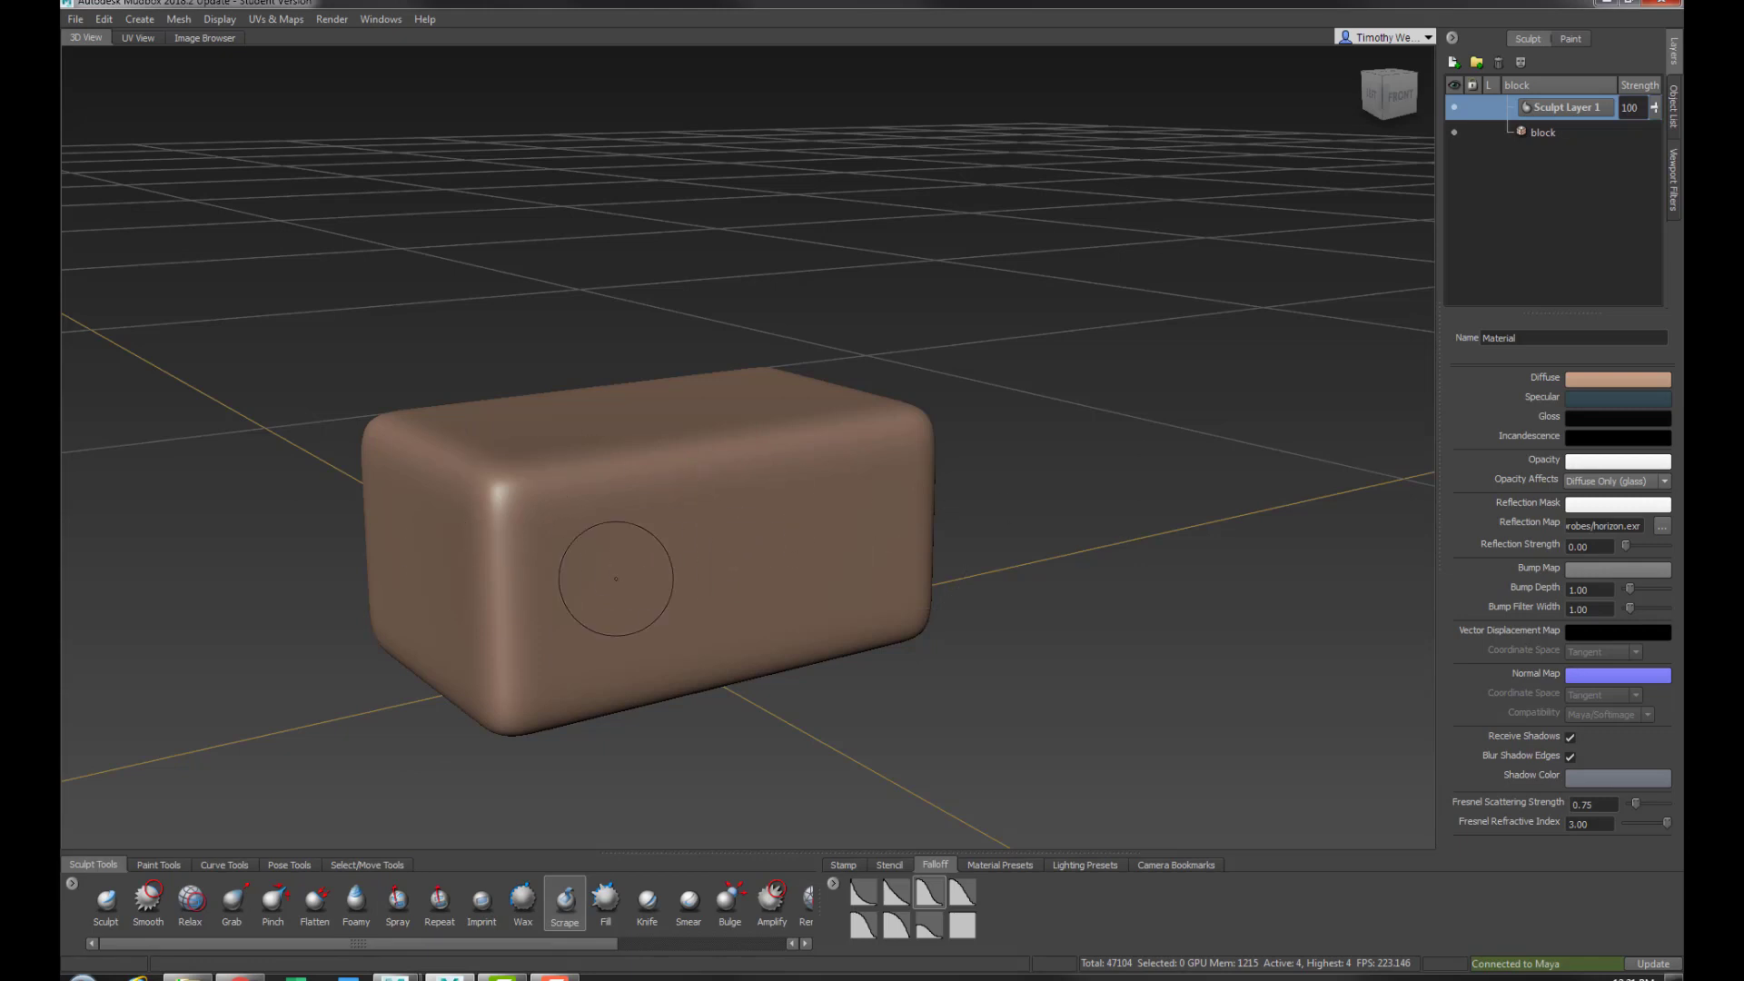
# Scale the block to 10 on the X, Y and Z axes
pyautogui.click(370, 864)
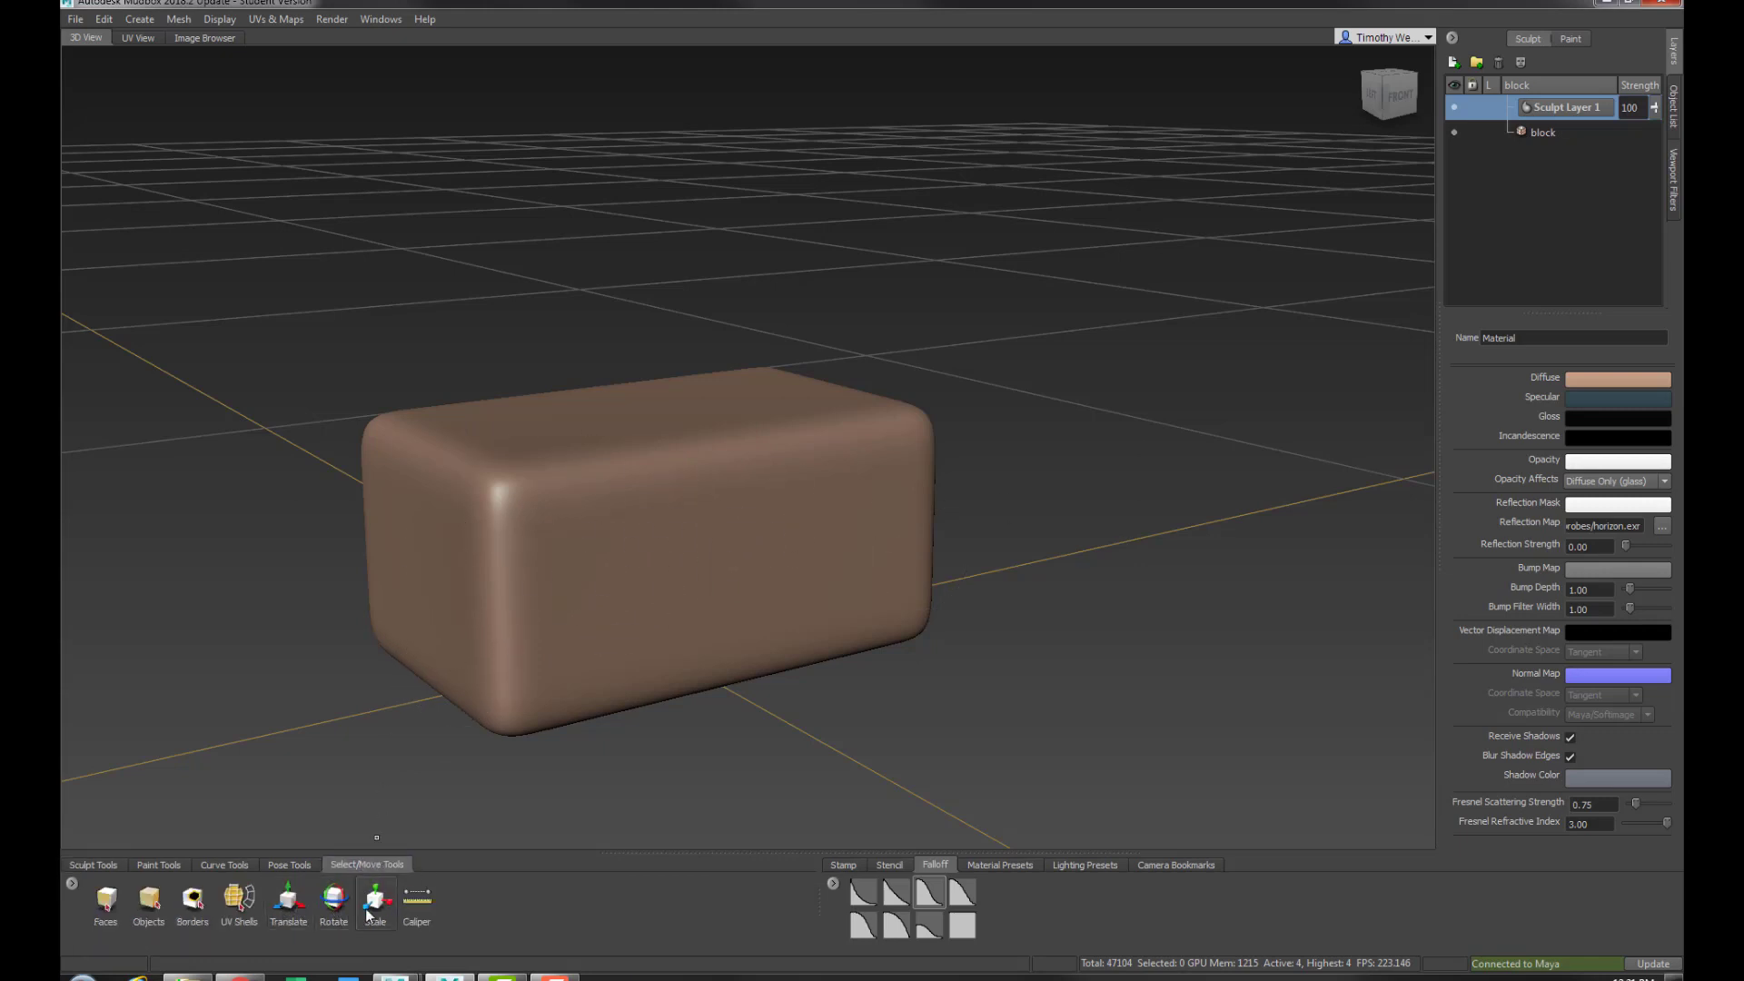
pyautogui.click(375, 900)
pyautogui.moveTo(1555, 379); pyautogui.dragTo(1488, 379)
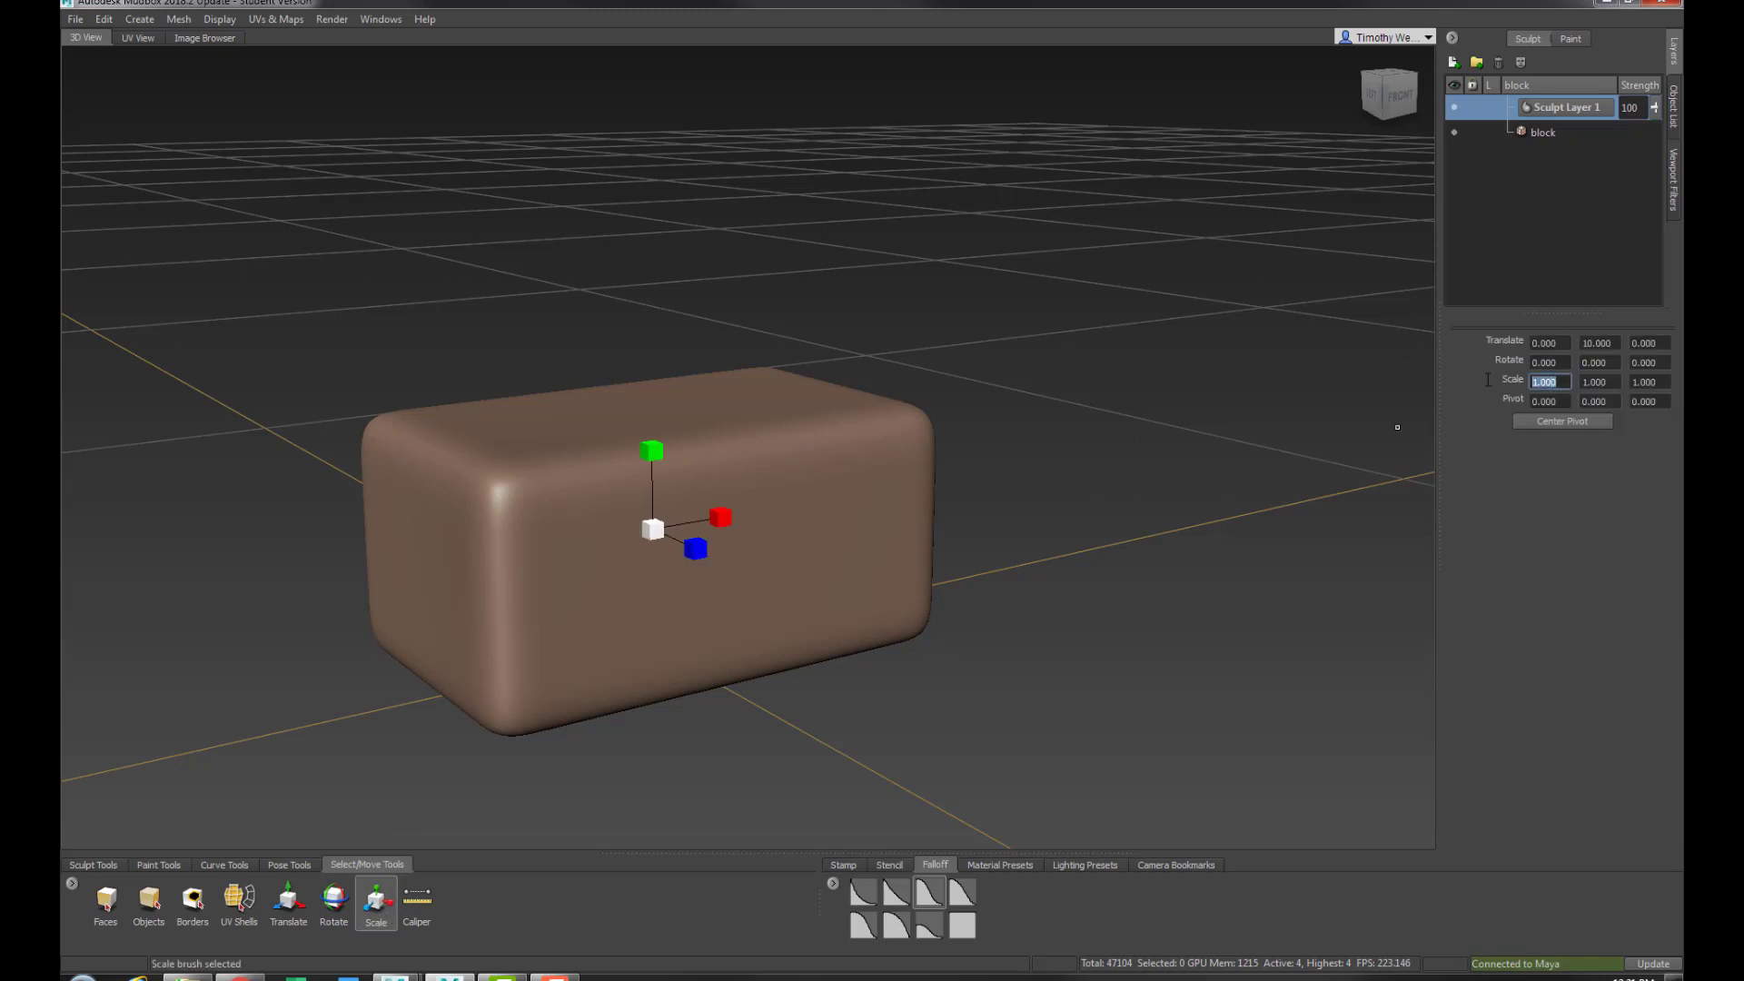
pyautogui.write('10')
pyautogui.press('Tab')
pyautogui.write('10')
pyautogui.press('Tab')
pyautogui.write('10')
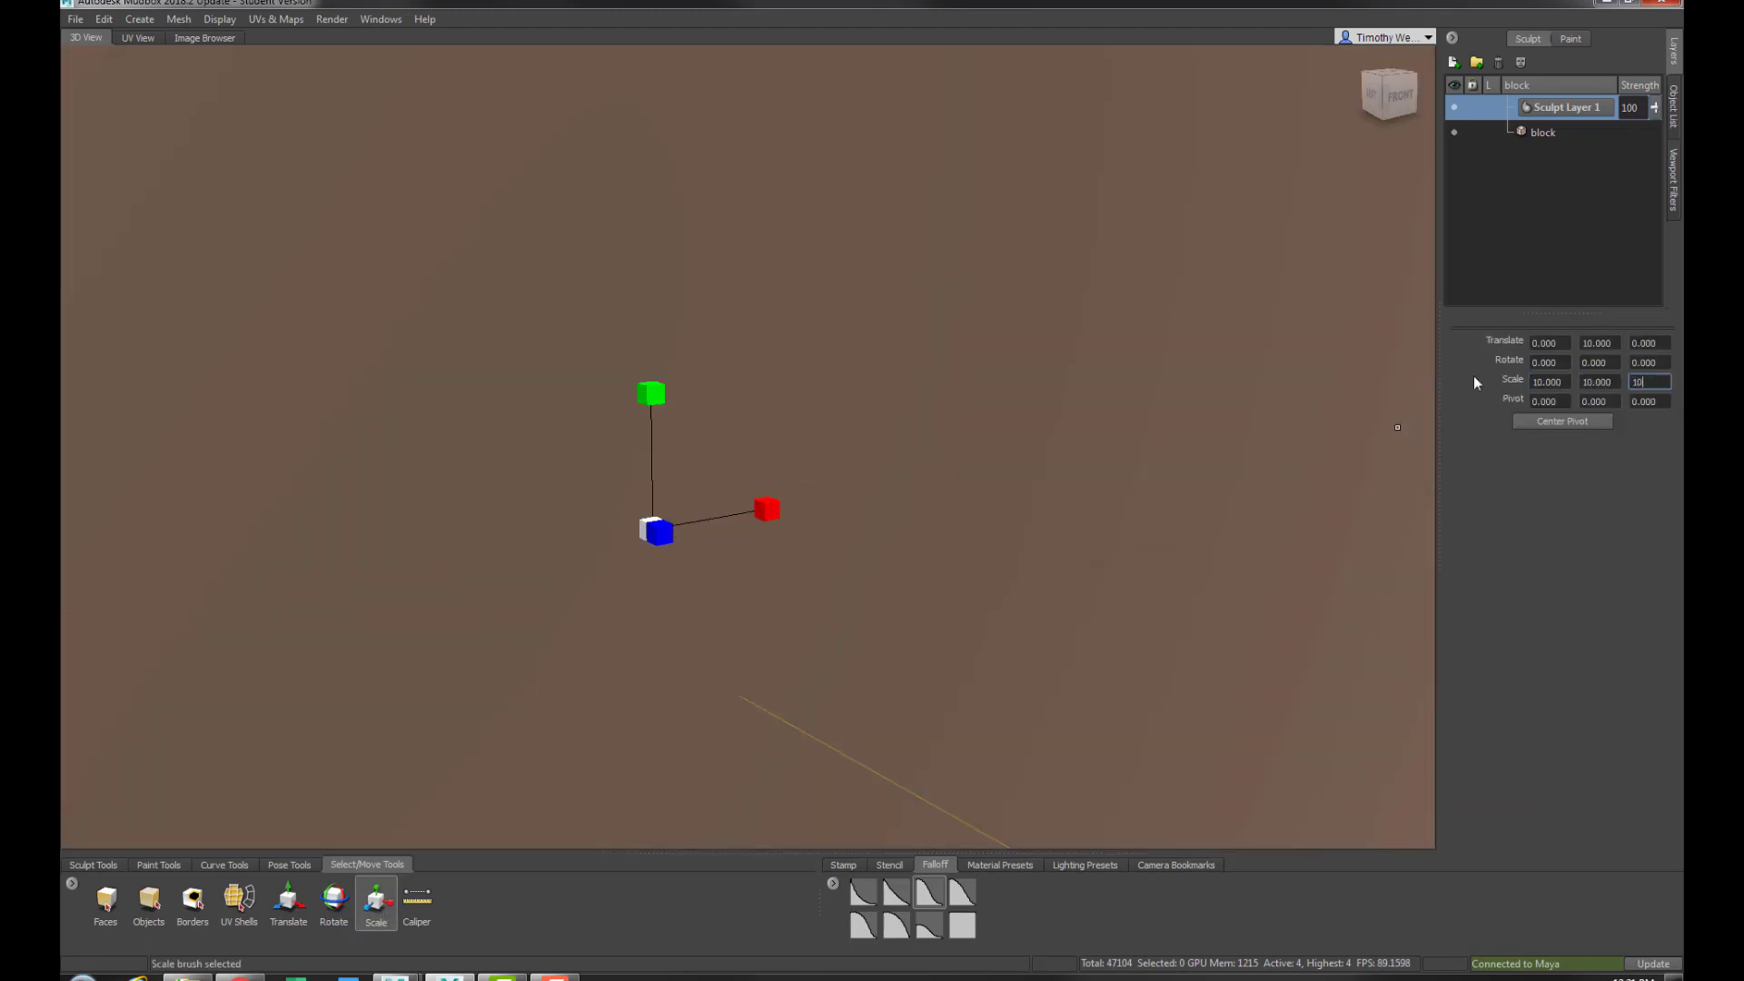
pyautogui.press('Tab')
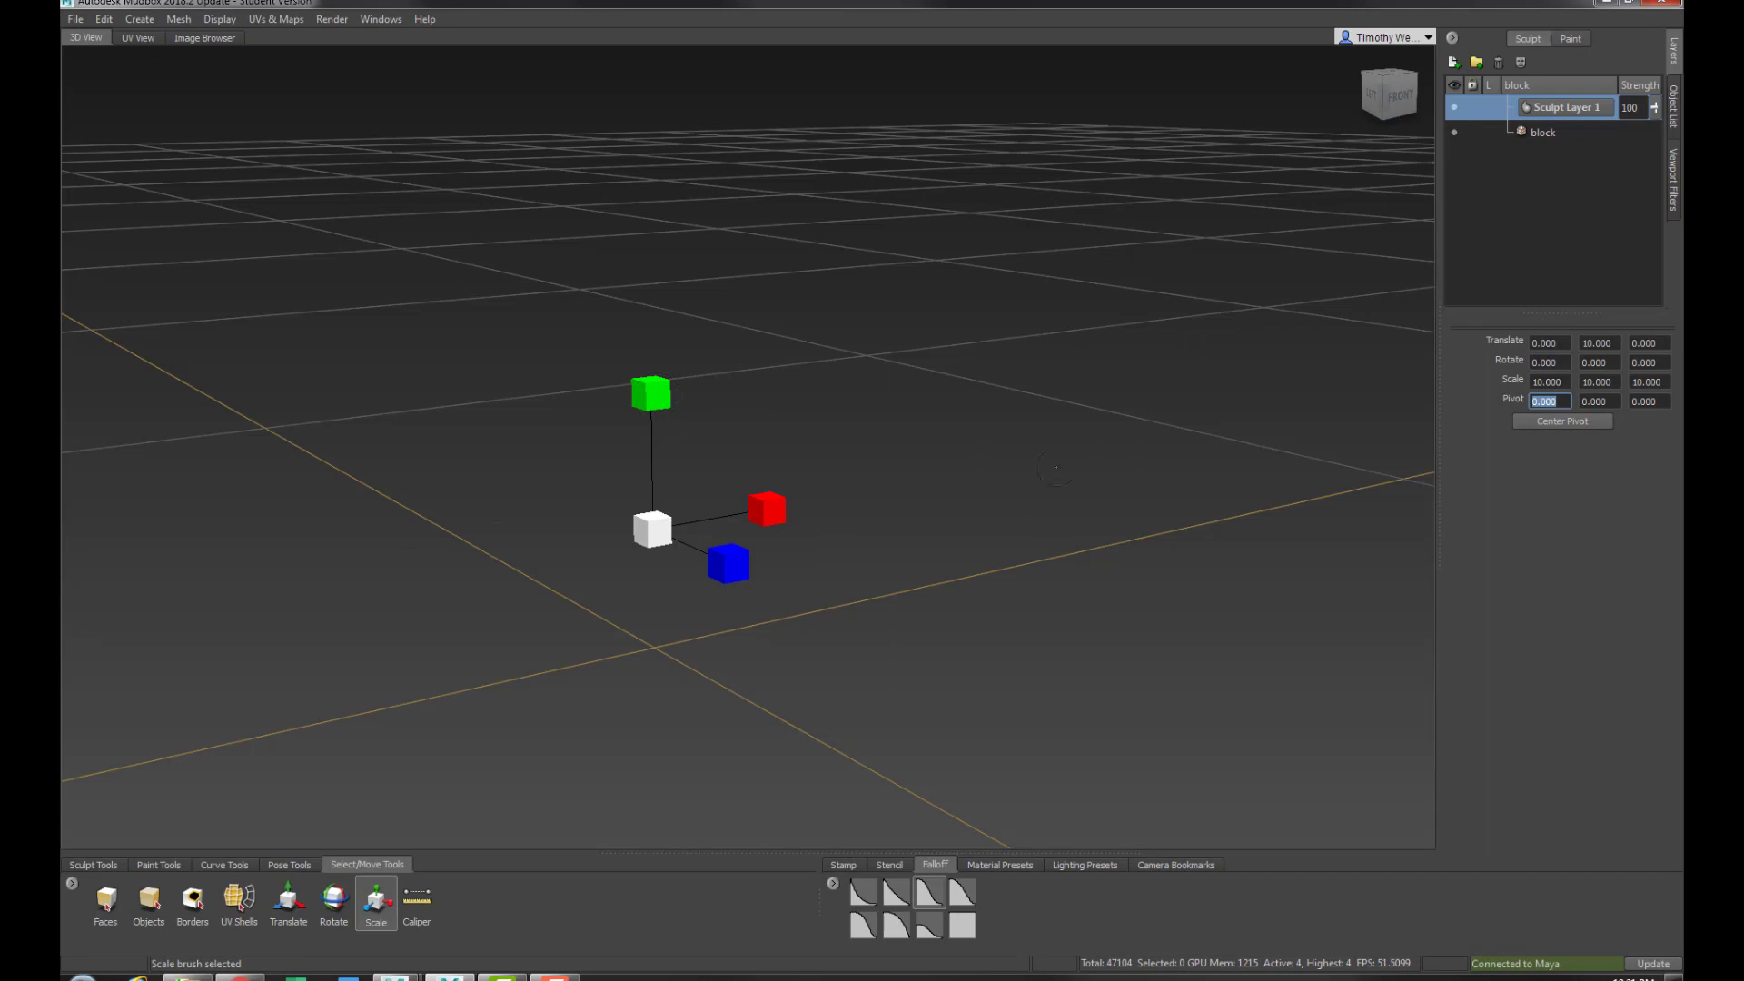
pyautogui.keyDown('alt'); pyautogui.moveTo(1397, 427); pyautogui.dragTo(1229, 476, button='middle'); pyautogui.keyUp('alt')
pyautogui.keyDown('alt'); pyautogui.moveTo(1229, 476); pyautogui.dragTo(977, 470, button='right'); pyautogui.keyUp('alt')
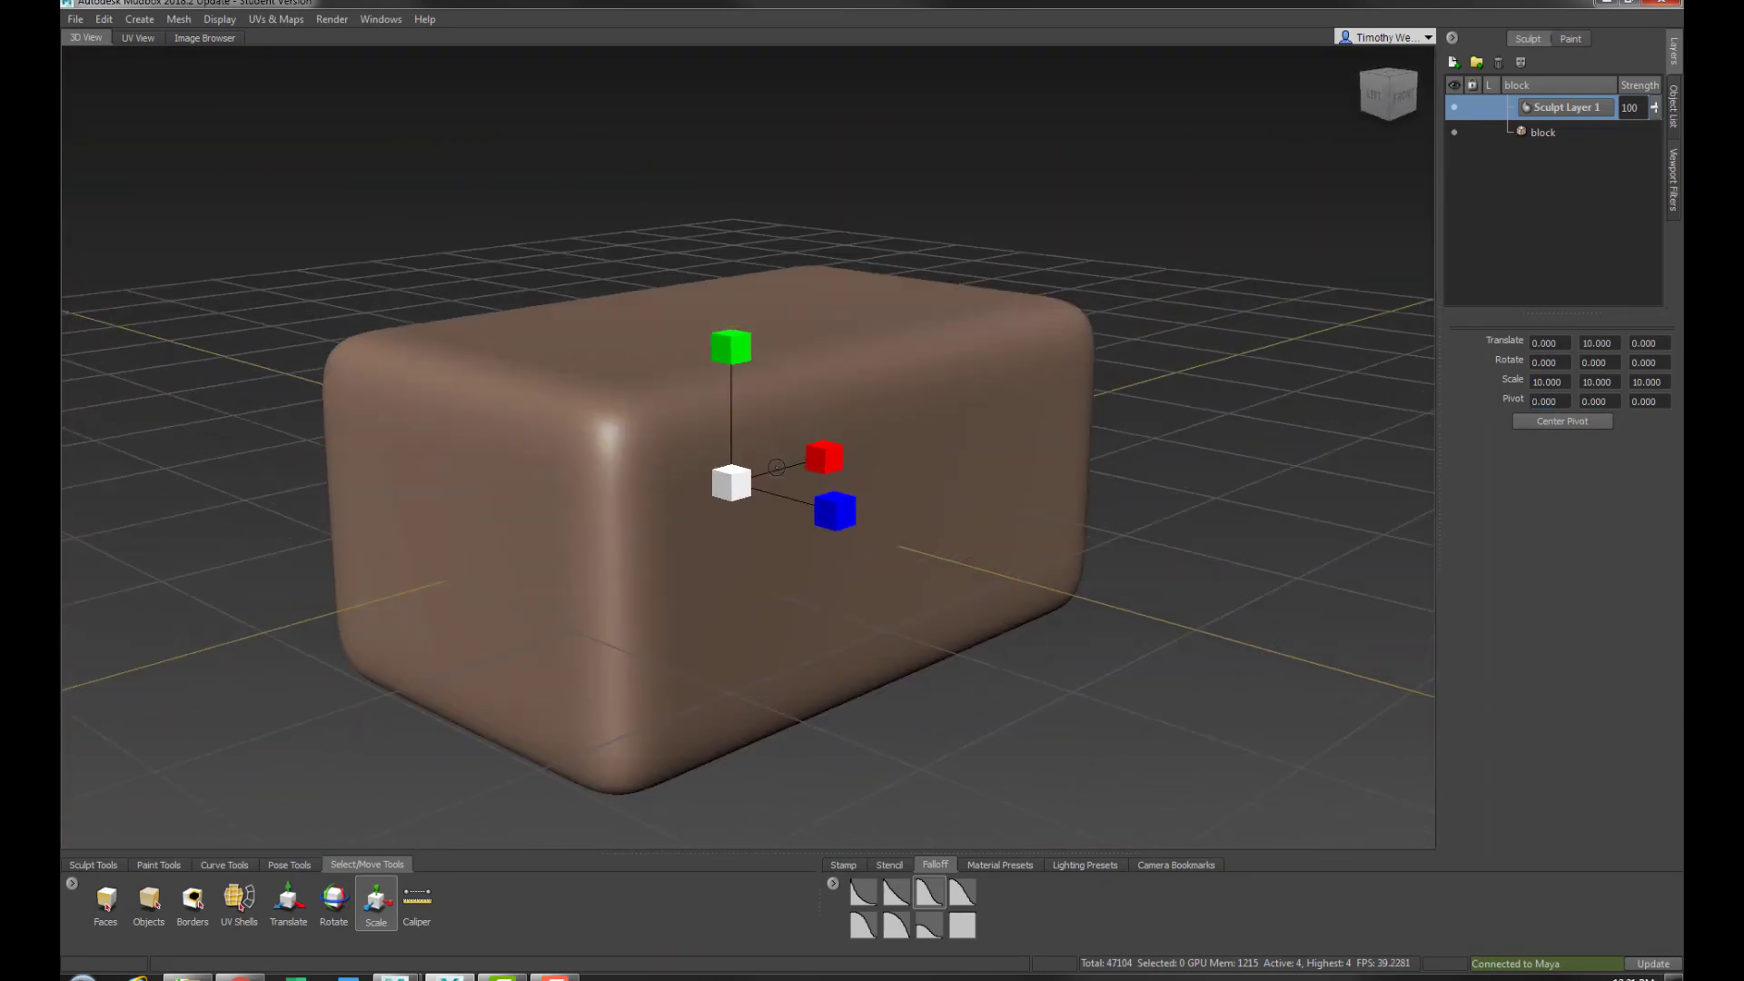
# Hide the grid in the 3D view
pyautogui.click(220, 21)
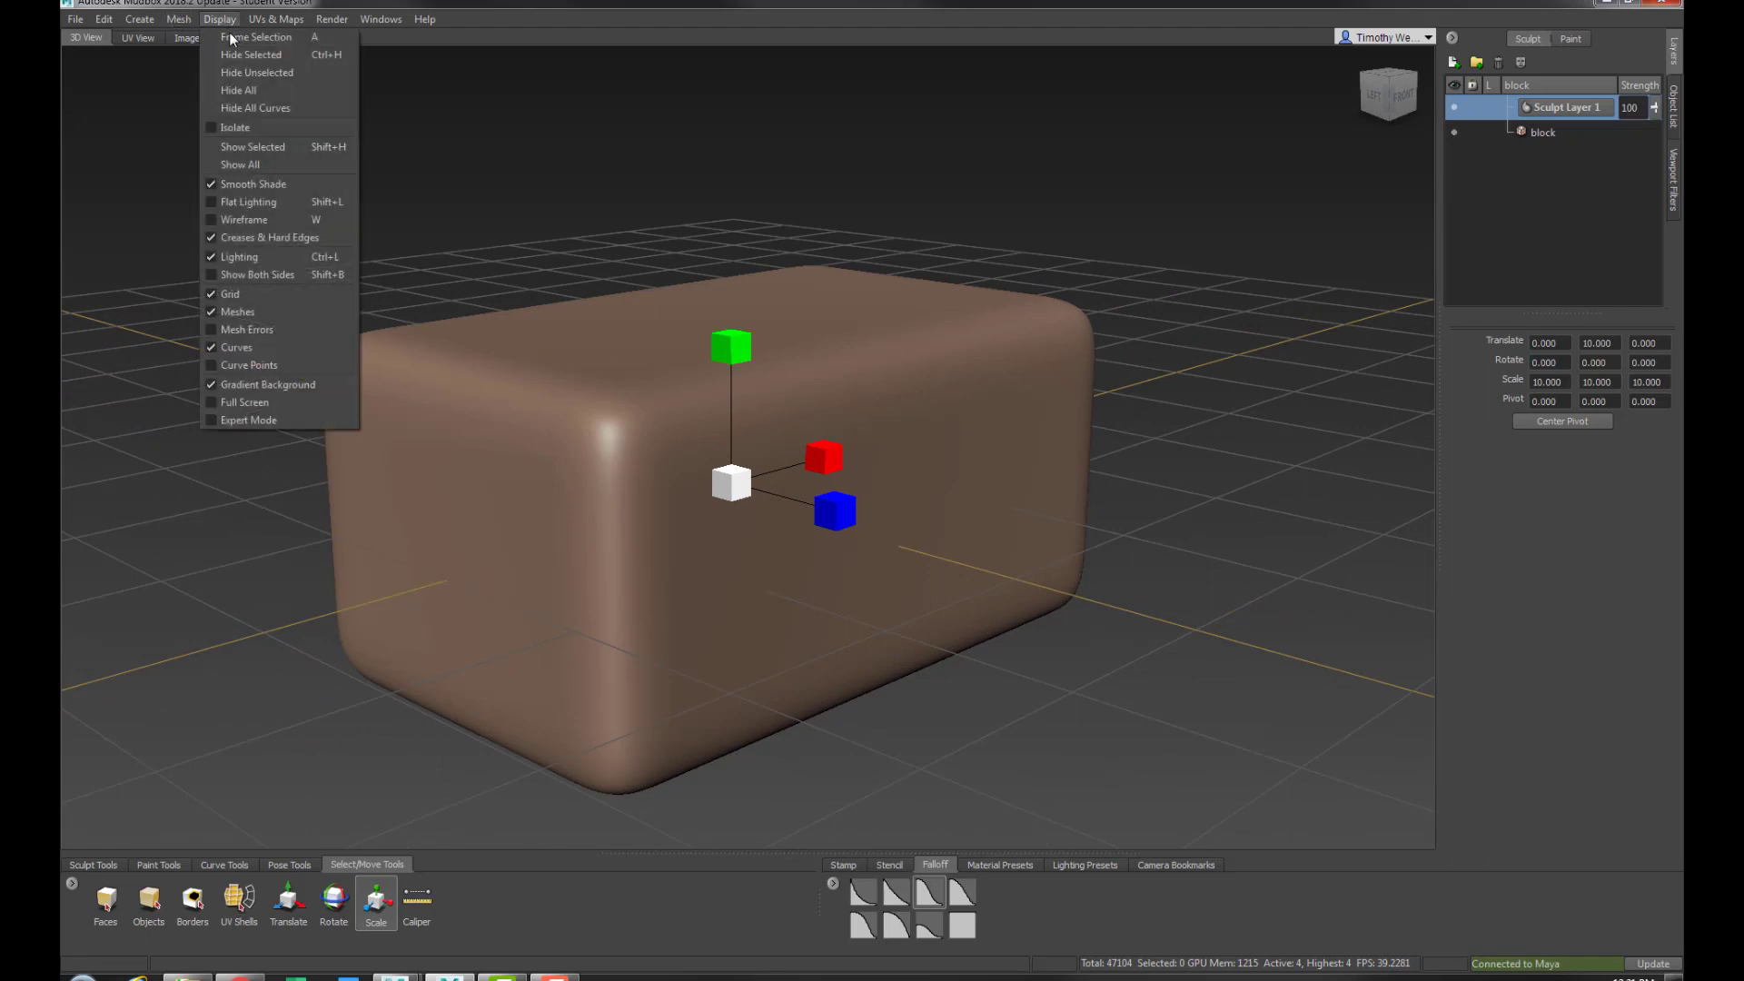
pyautogui.click(246, 292)
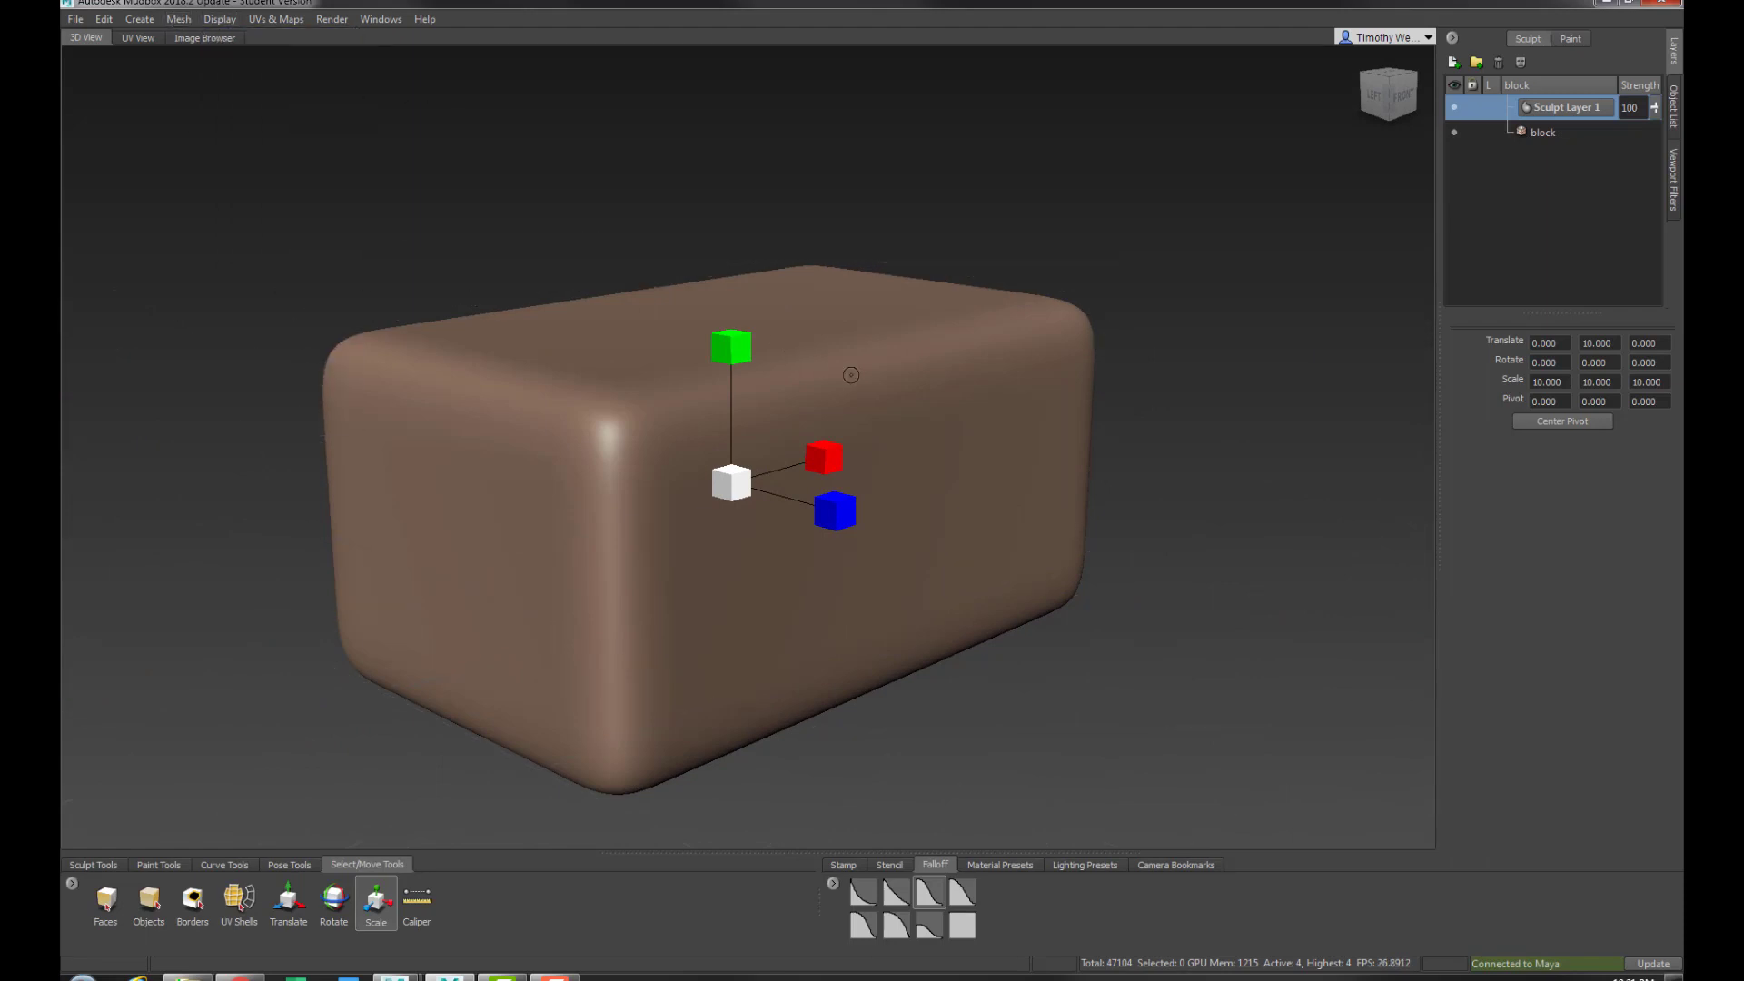
pyautogui.keyDown('alt'); pyautogui.moveTo(830, 469); pyautogui.dragTo(849, 336); pyautogui.keyUp('alt')
pyautogui.keyDown('alt'); pyautogui.moveTo(849, 336); pyautogui.dragTo(811, 361, button='middle'); pyautogui.keyUp('alt')
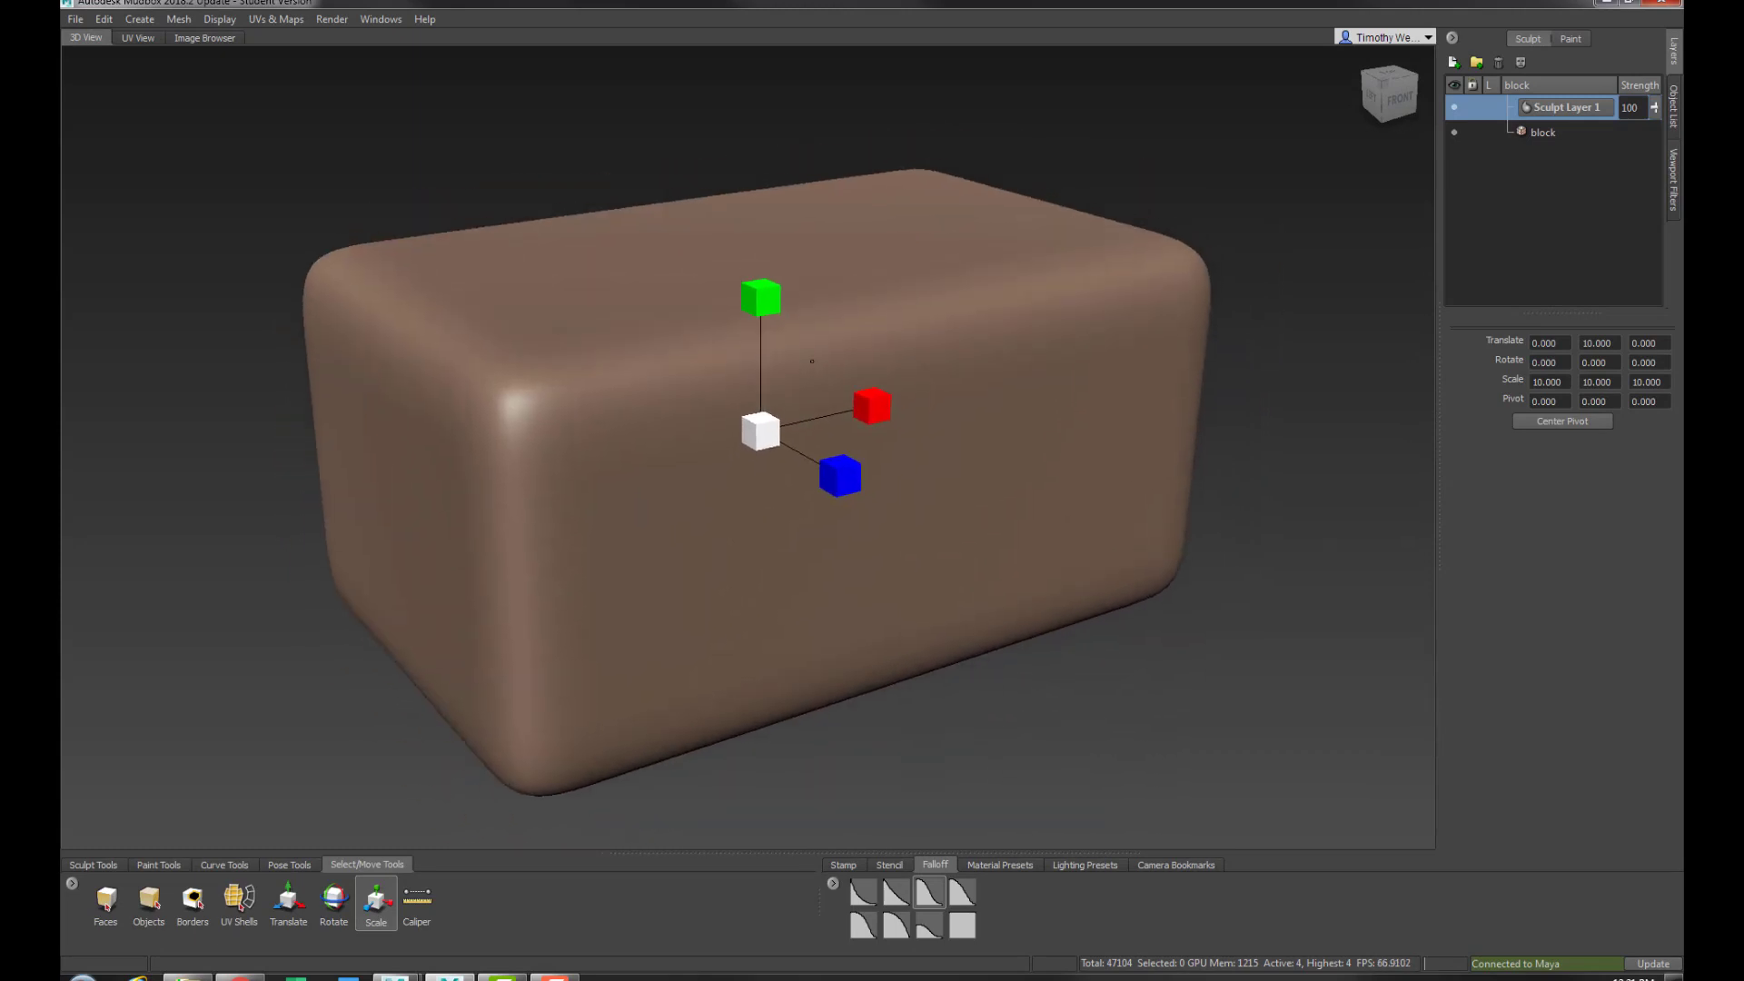
# Lower the block to subdivision level 0 and examine its UV layout before returning to the 3D view
pyautogui.click(141, 37)
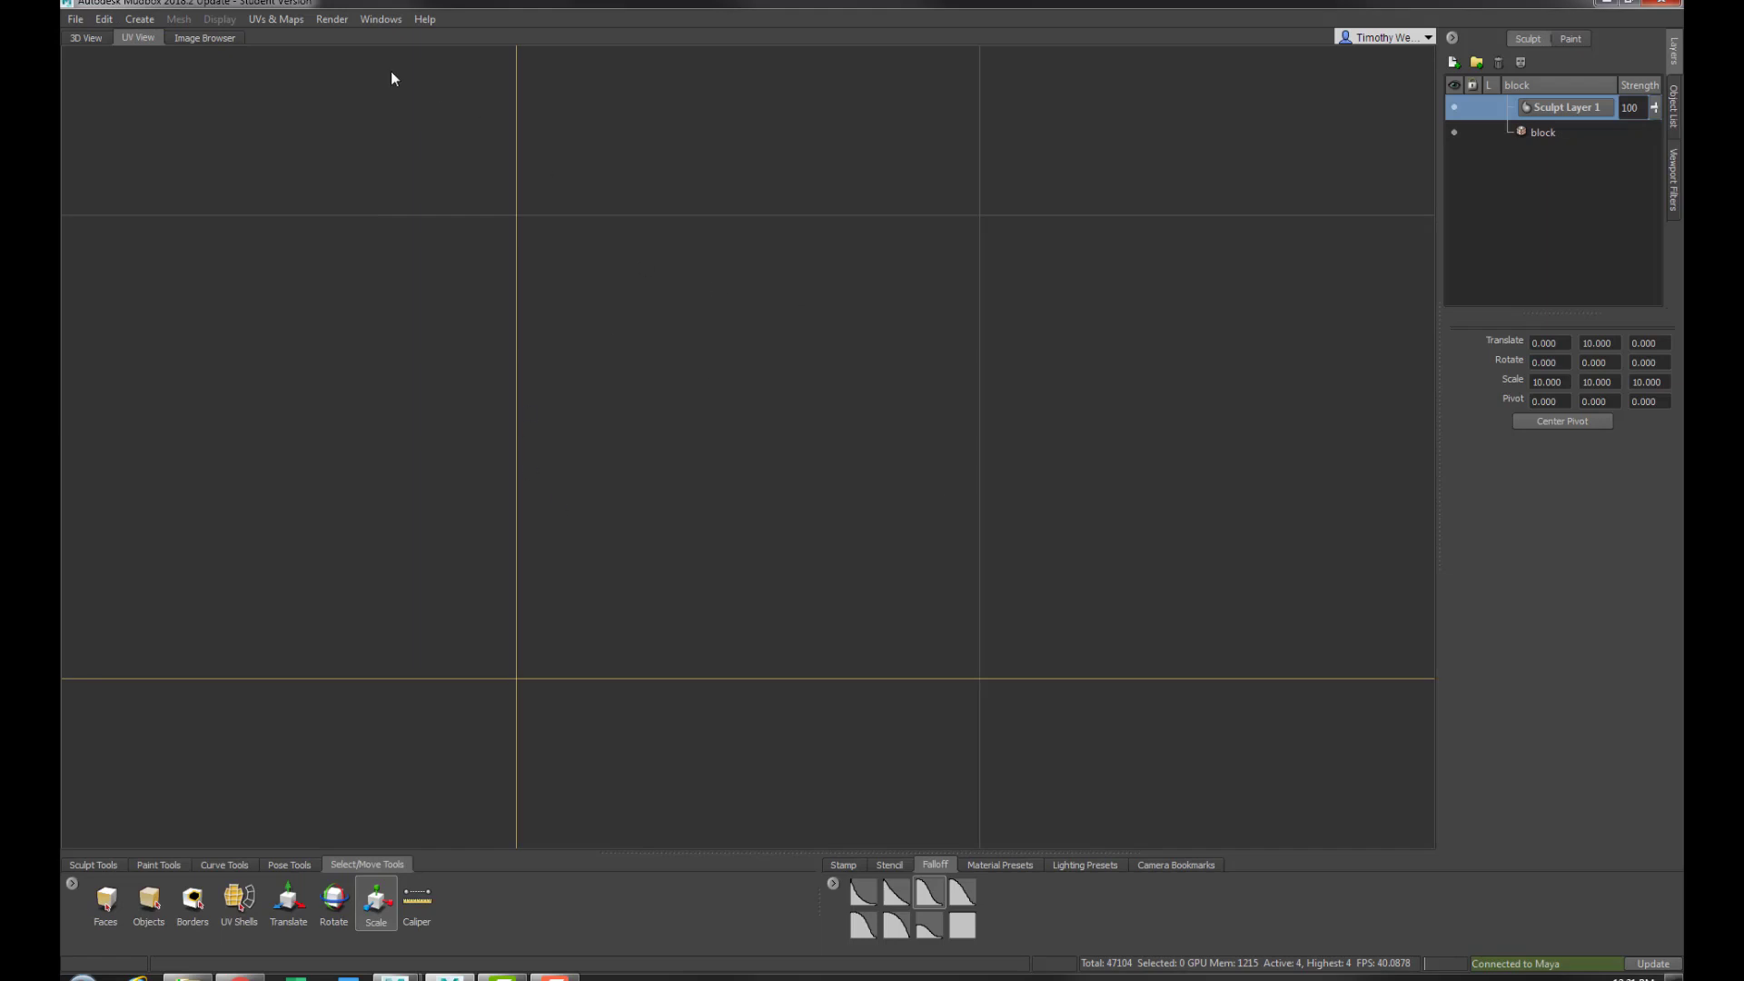
pyautogui.click(87, 38)
pyautogui.press('pagedown')
pyautogui.press('pagedown')
pyautogui.press('pagedown')
pyautogui.press('pagedown')
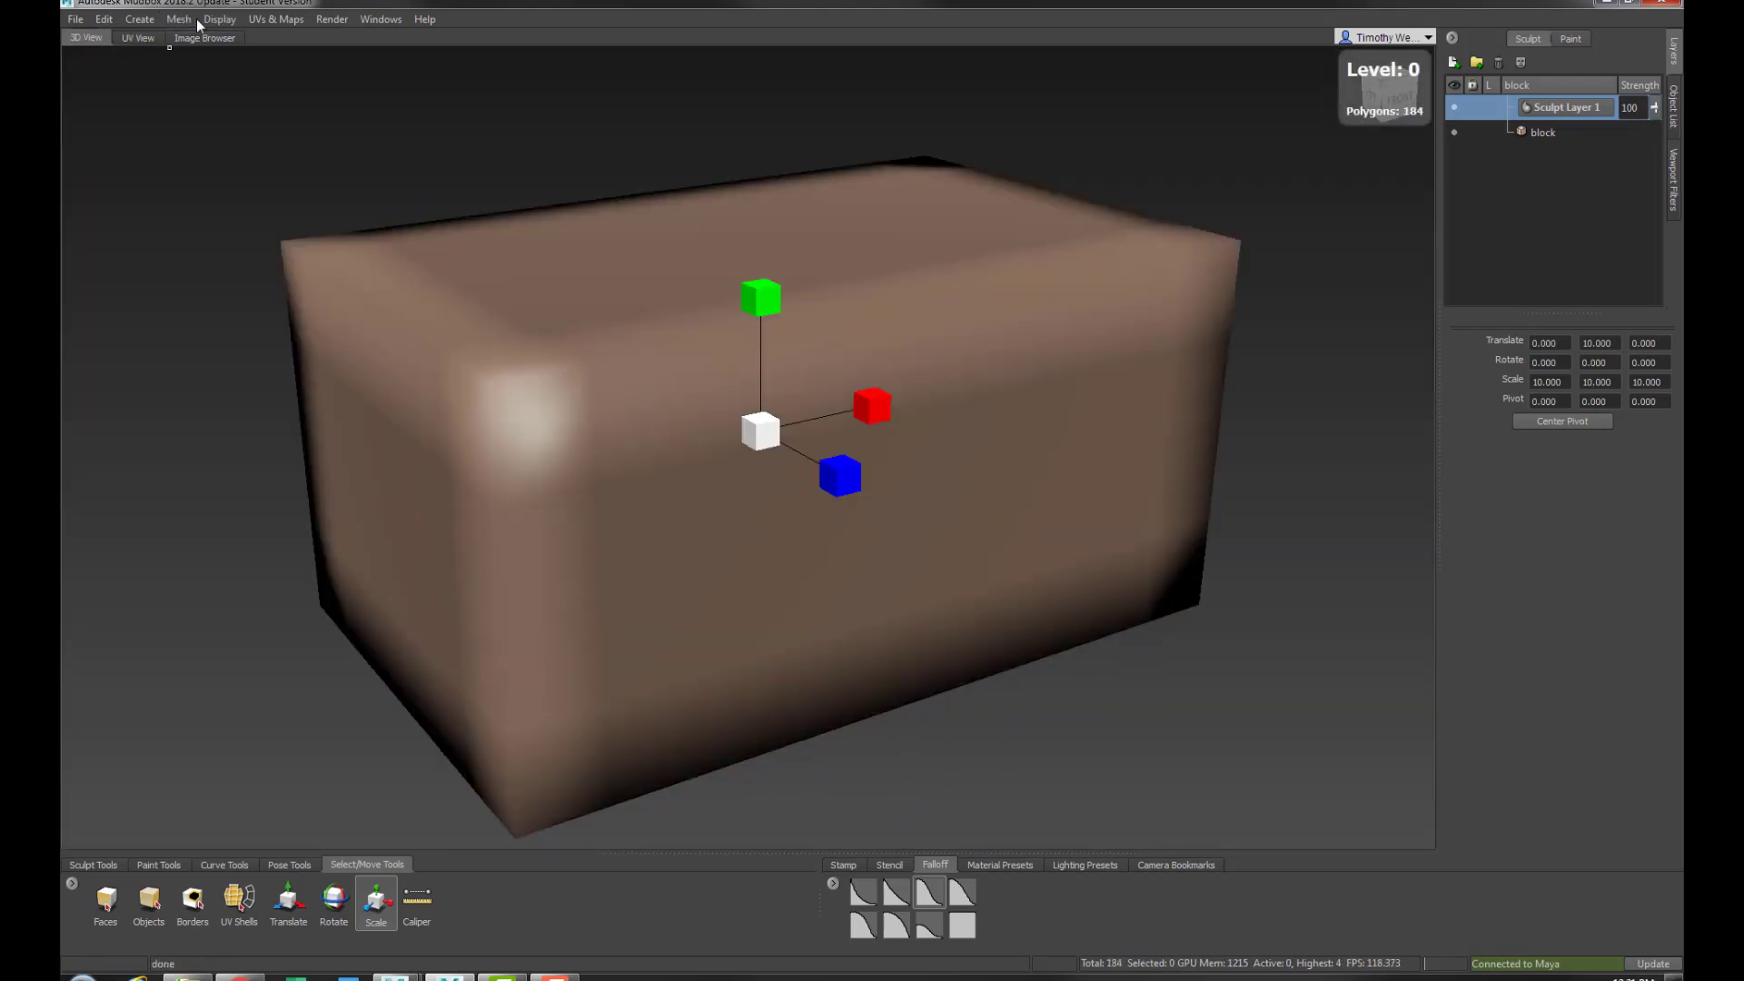
pyautogui.click(138, 37)
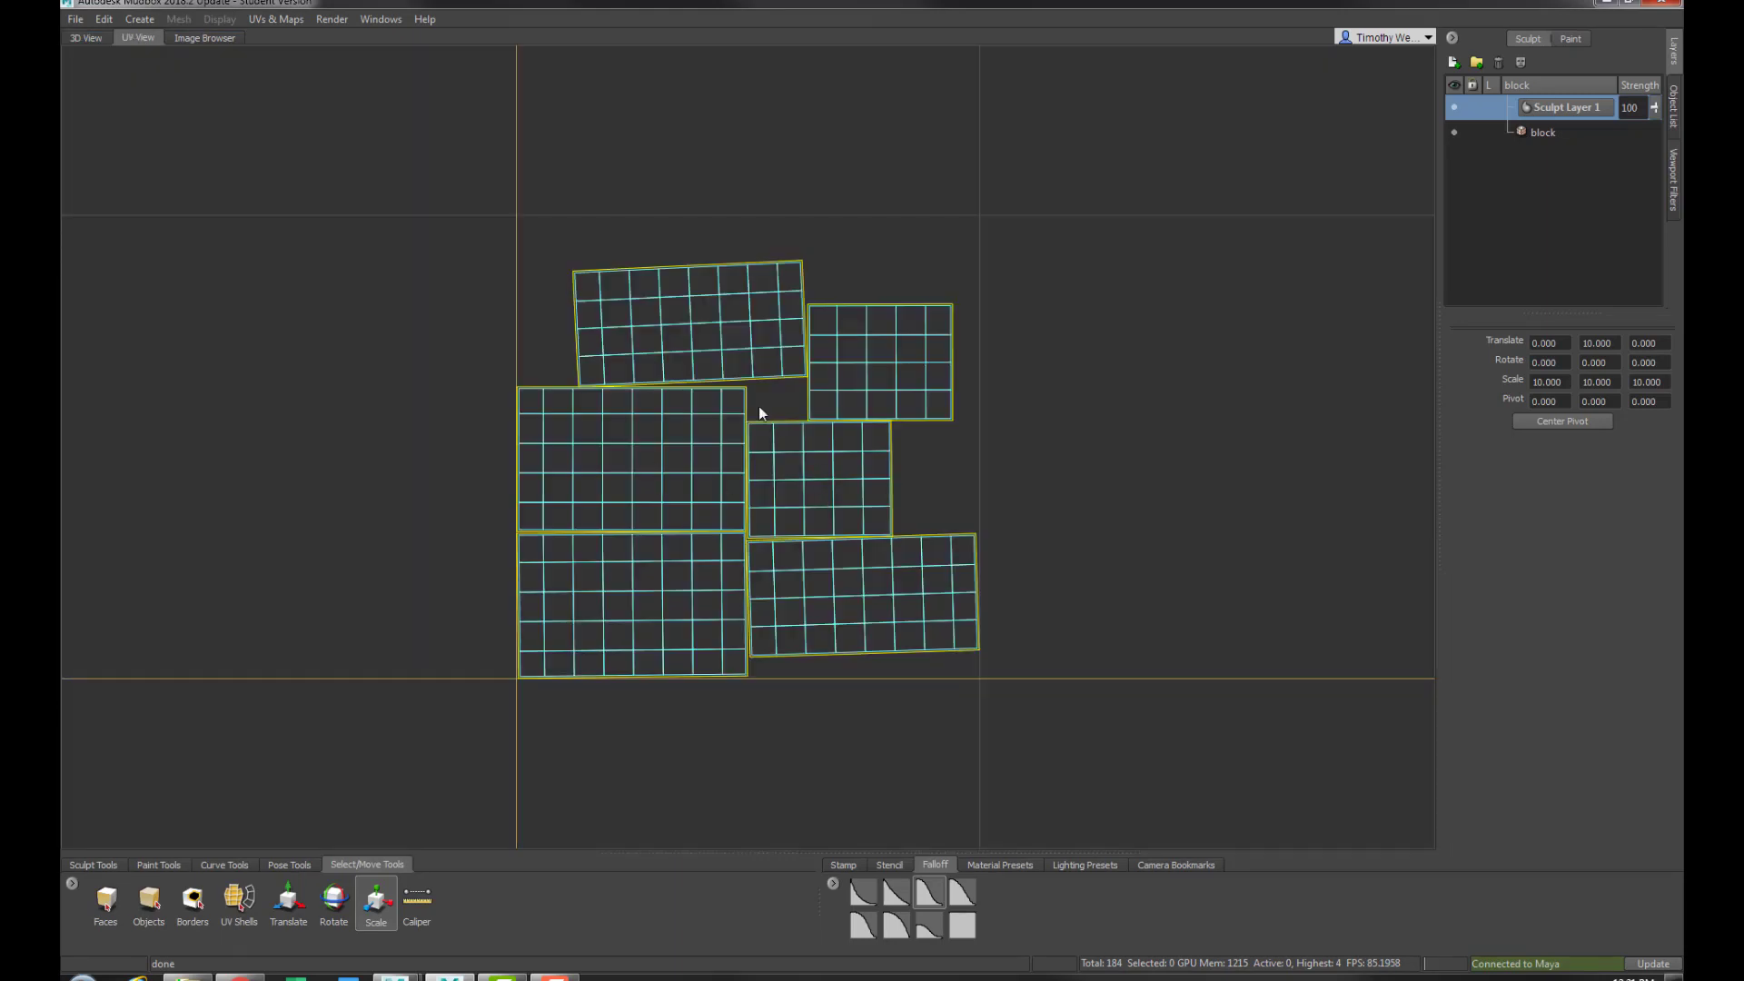
pyautogui.click(77, 39)
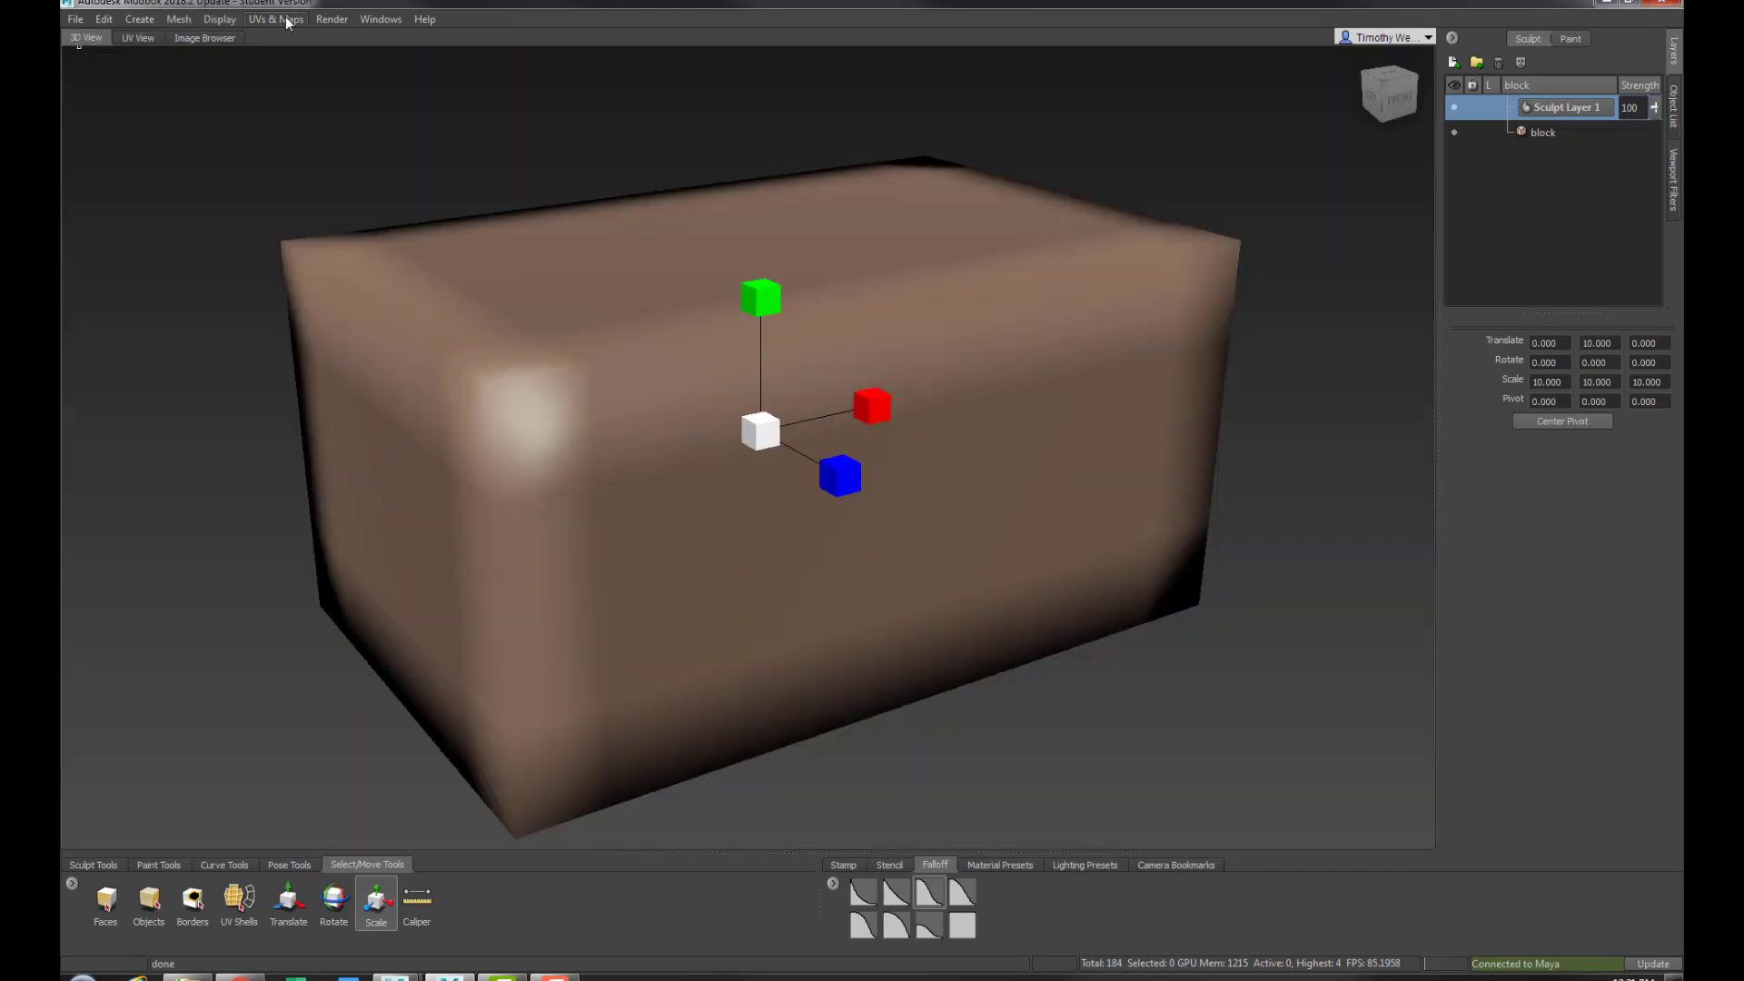
# Raise the block back up to subdivision level 4
pyautogui.press('pageup')
pyautogui.press('pageup')
pyautogui.press('pageup')
pyautogui.press('pageup')
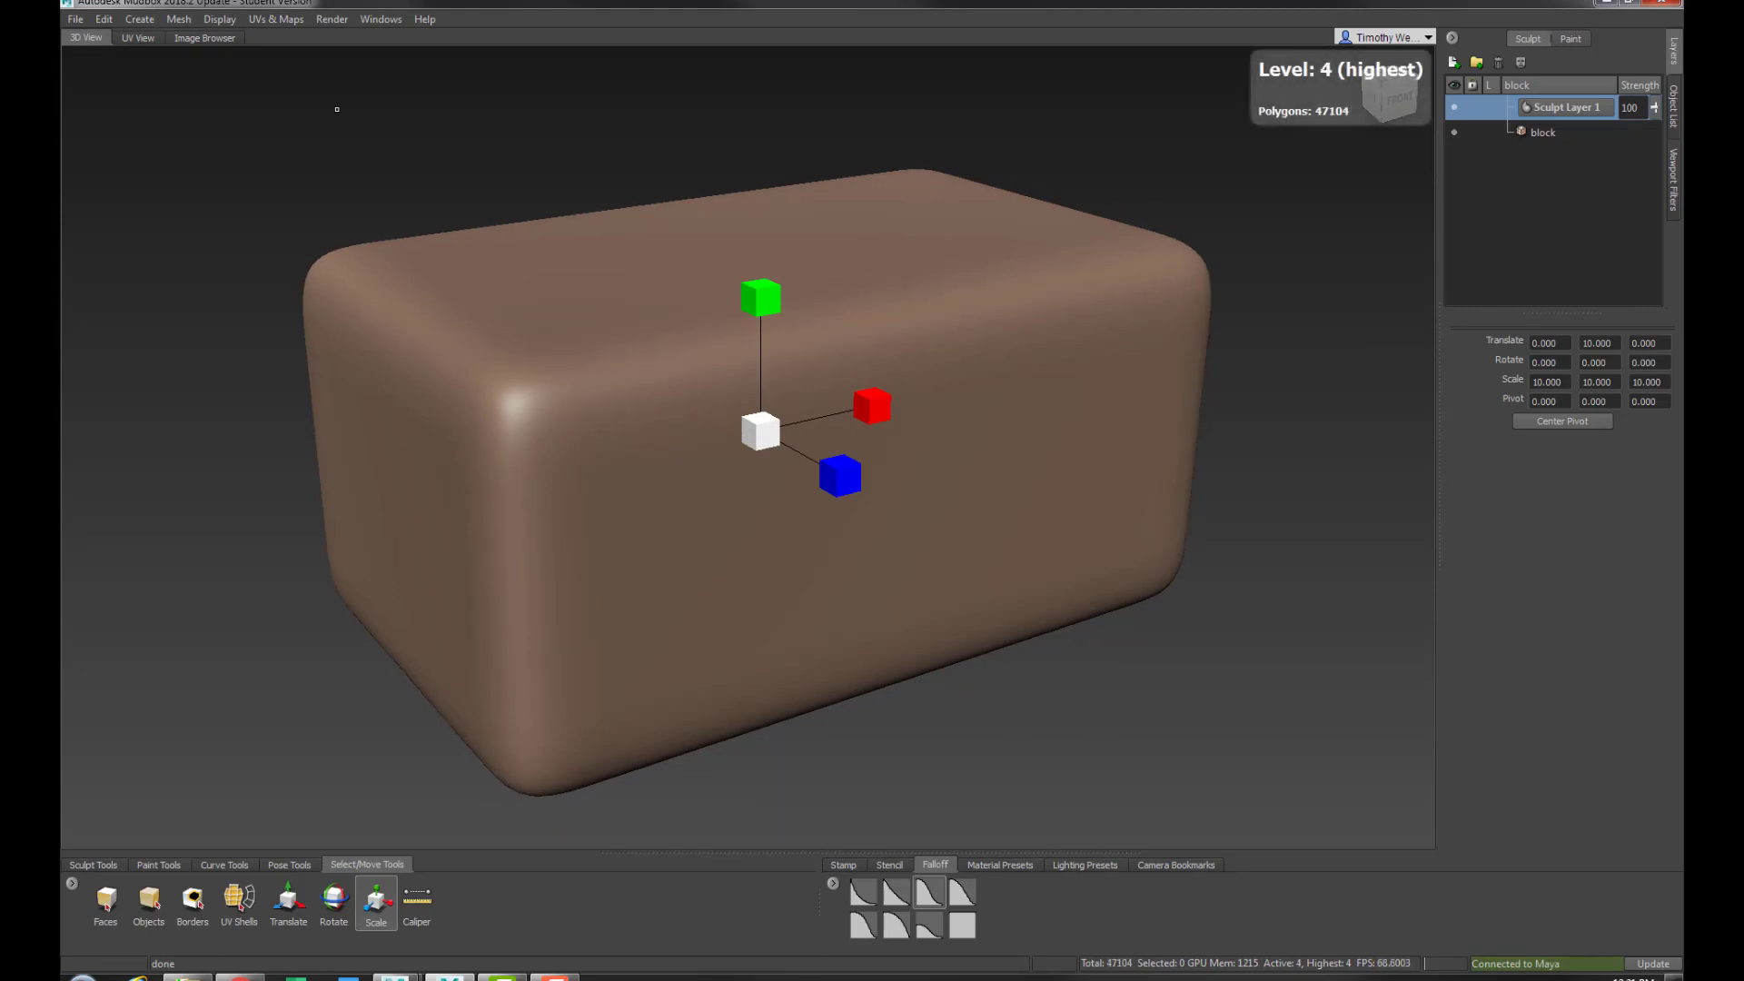
pyautogui.moveTo(675, 352)
pyautogui.keyDown('alt'); pyautogui.mouseDown()
pyautogui.moveTo(705, 376)
pyautogui.moveTo(667, 341)
pyautogui.mouseUp(); pyautogui.keyUp('alt')
pyautogui.keyDown('alt'); pyautogui.moveTo(668, 341); pyautogui.dragTo(748, 391, button='middle'); pyautogui.keyUp('alt')
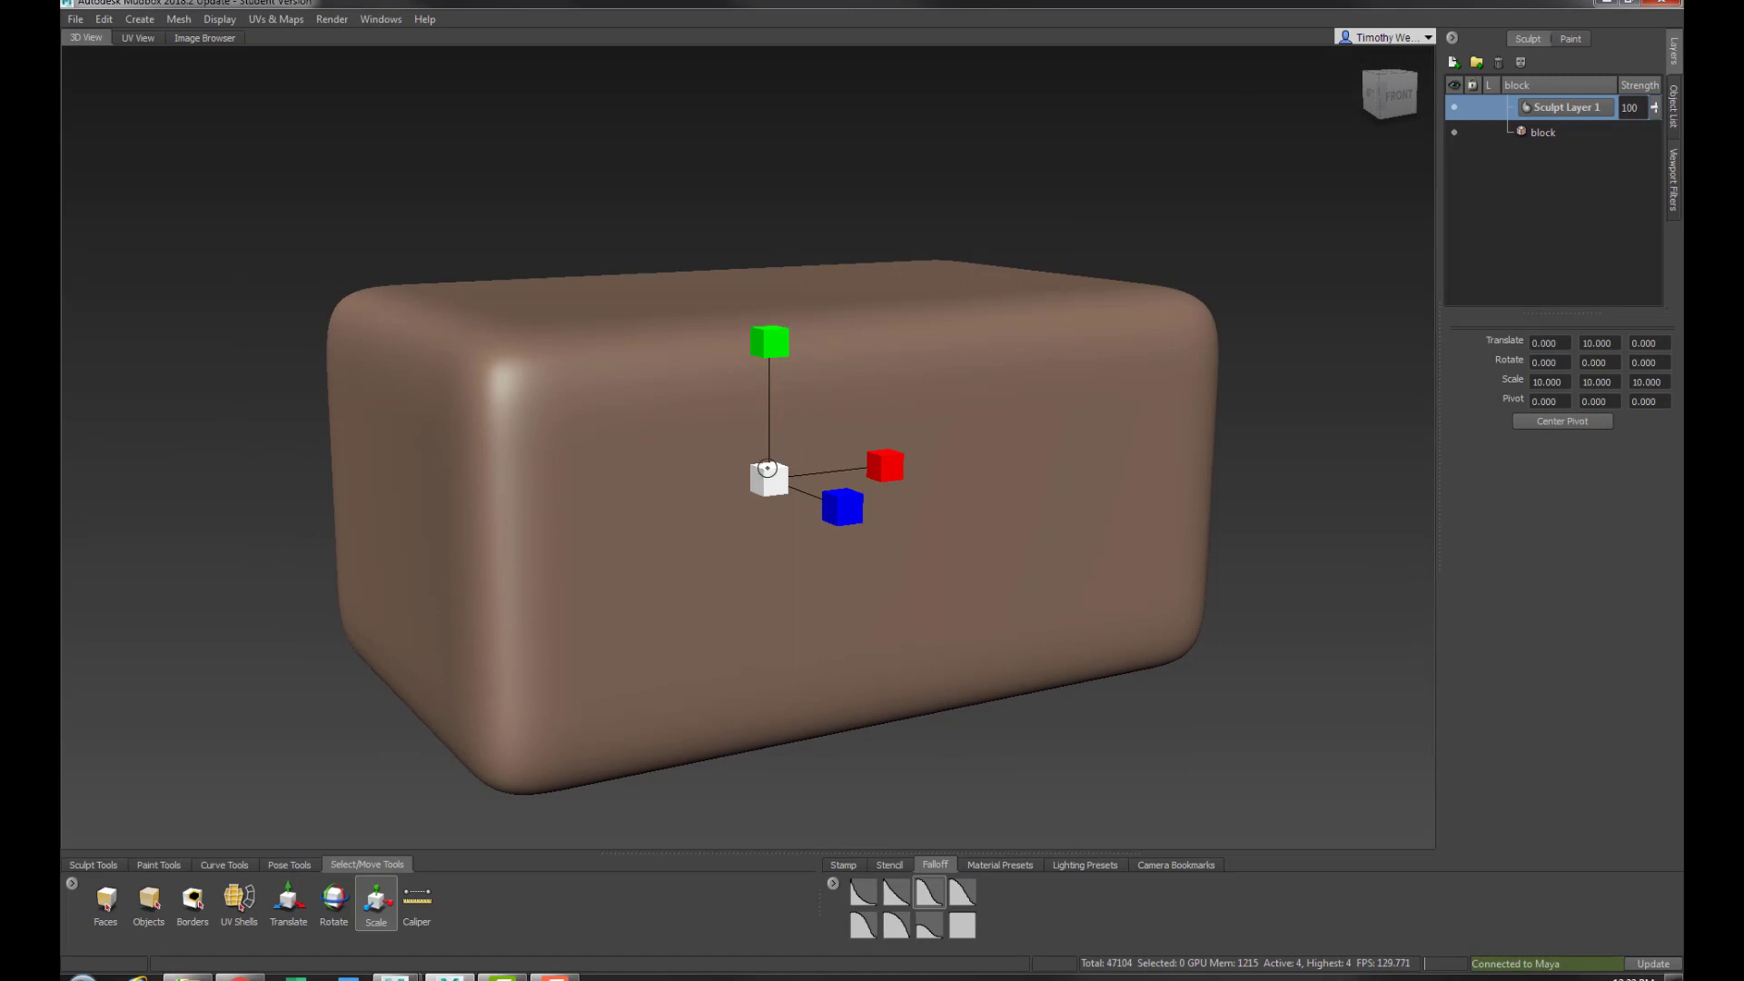
# Activate the Scrape sculpt tool, display the stamp images and turn off Snap to Curve
pyautogui.click(94, 866)
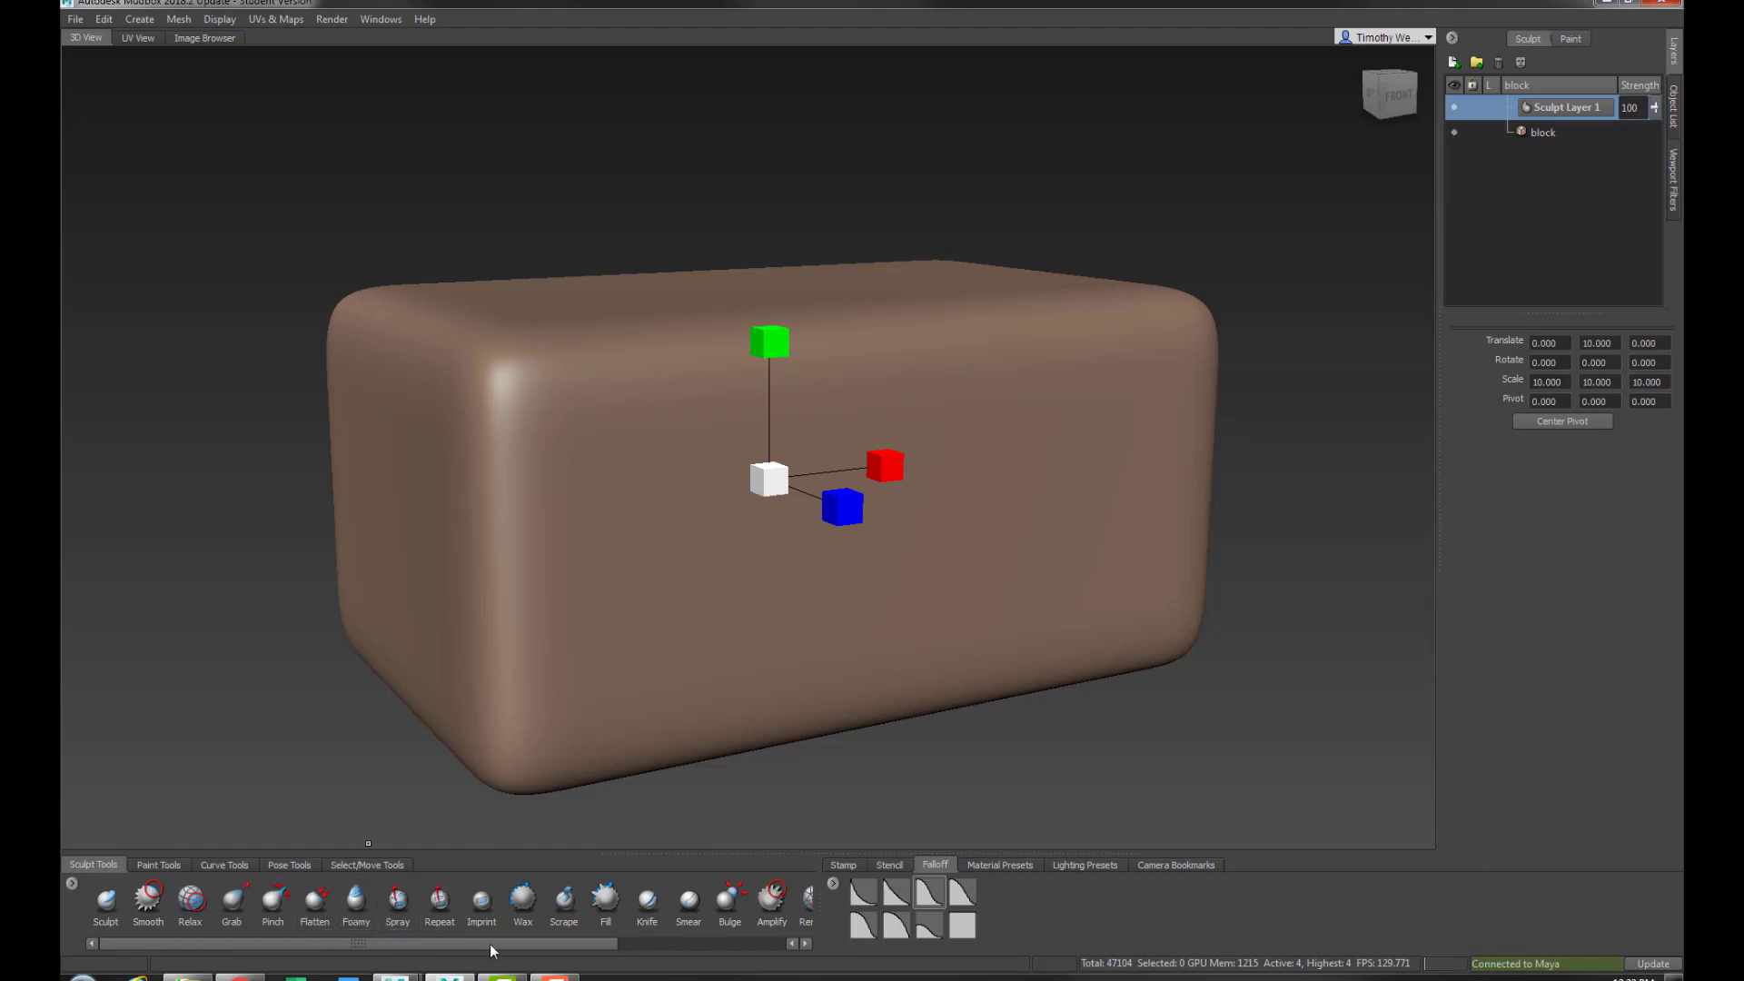
pyautogui.click(565, 899)
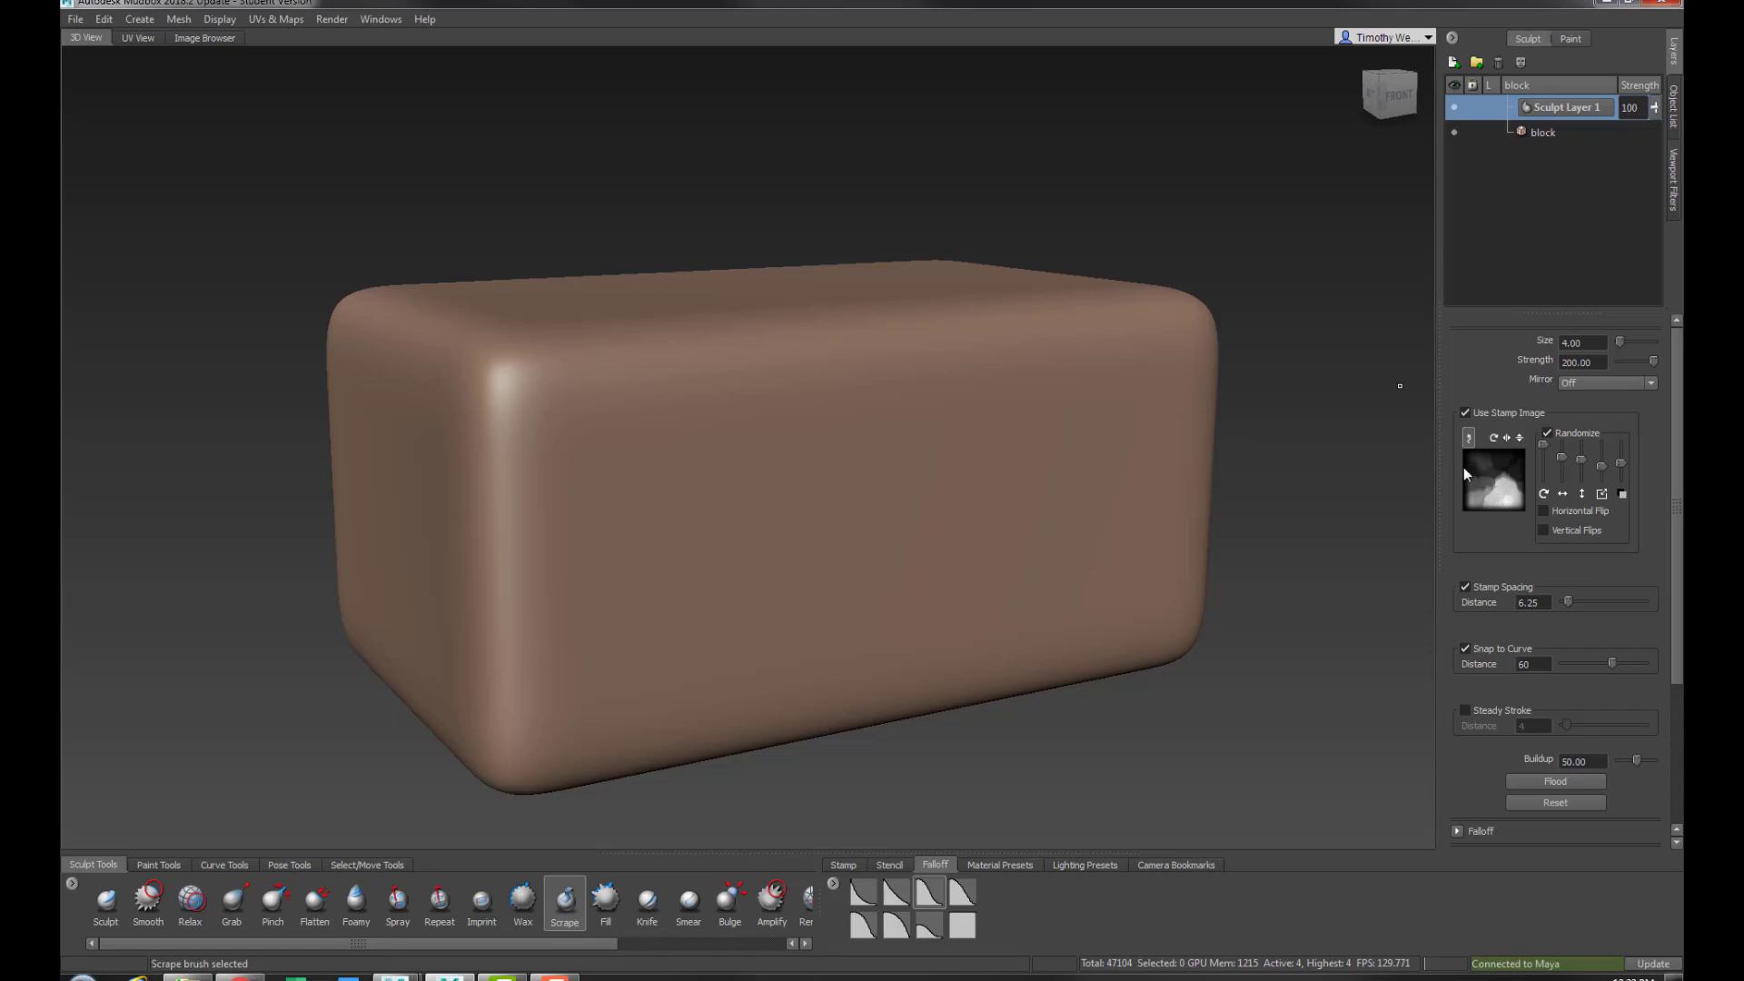
pyautogui.click(861, 868)
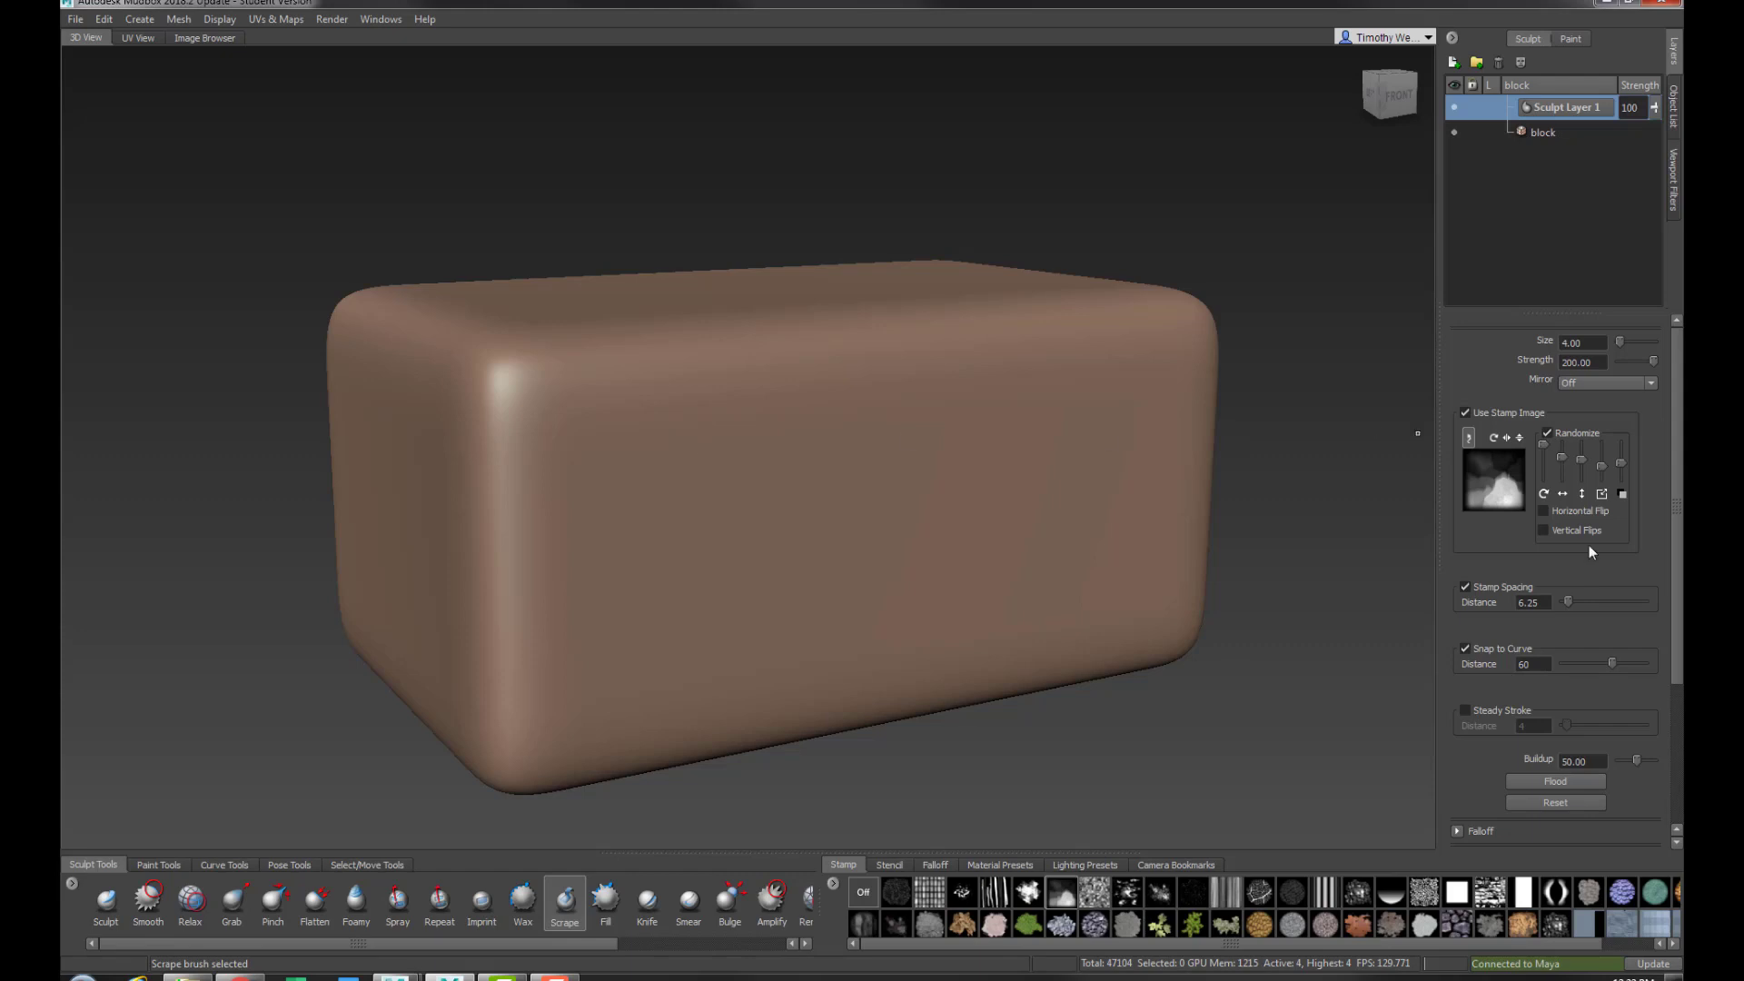
pyautogui.keyDown('alt'); pyautogui.moveTo(716, 460); pyautogui.dragTo(720, 476); pyautogui.keyUp('alt')
pyautogui.scroll(-1, 725, 475)
pyautogui.keyDown('alt'); pyautogui.moveTo(726, 475); pyautogui.dragTo(693, 460, button='middle'); pyautogui.keyUp('alt')
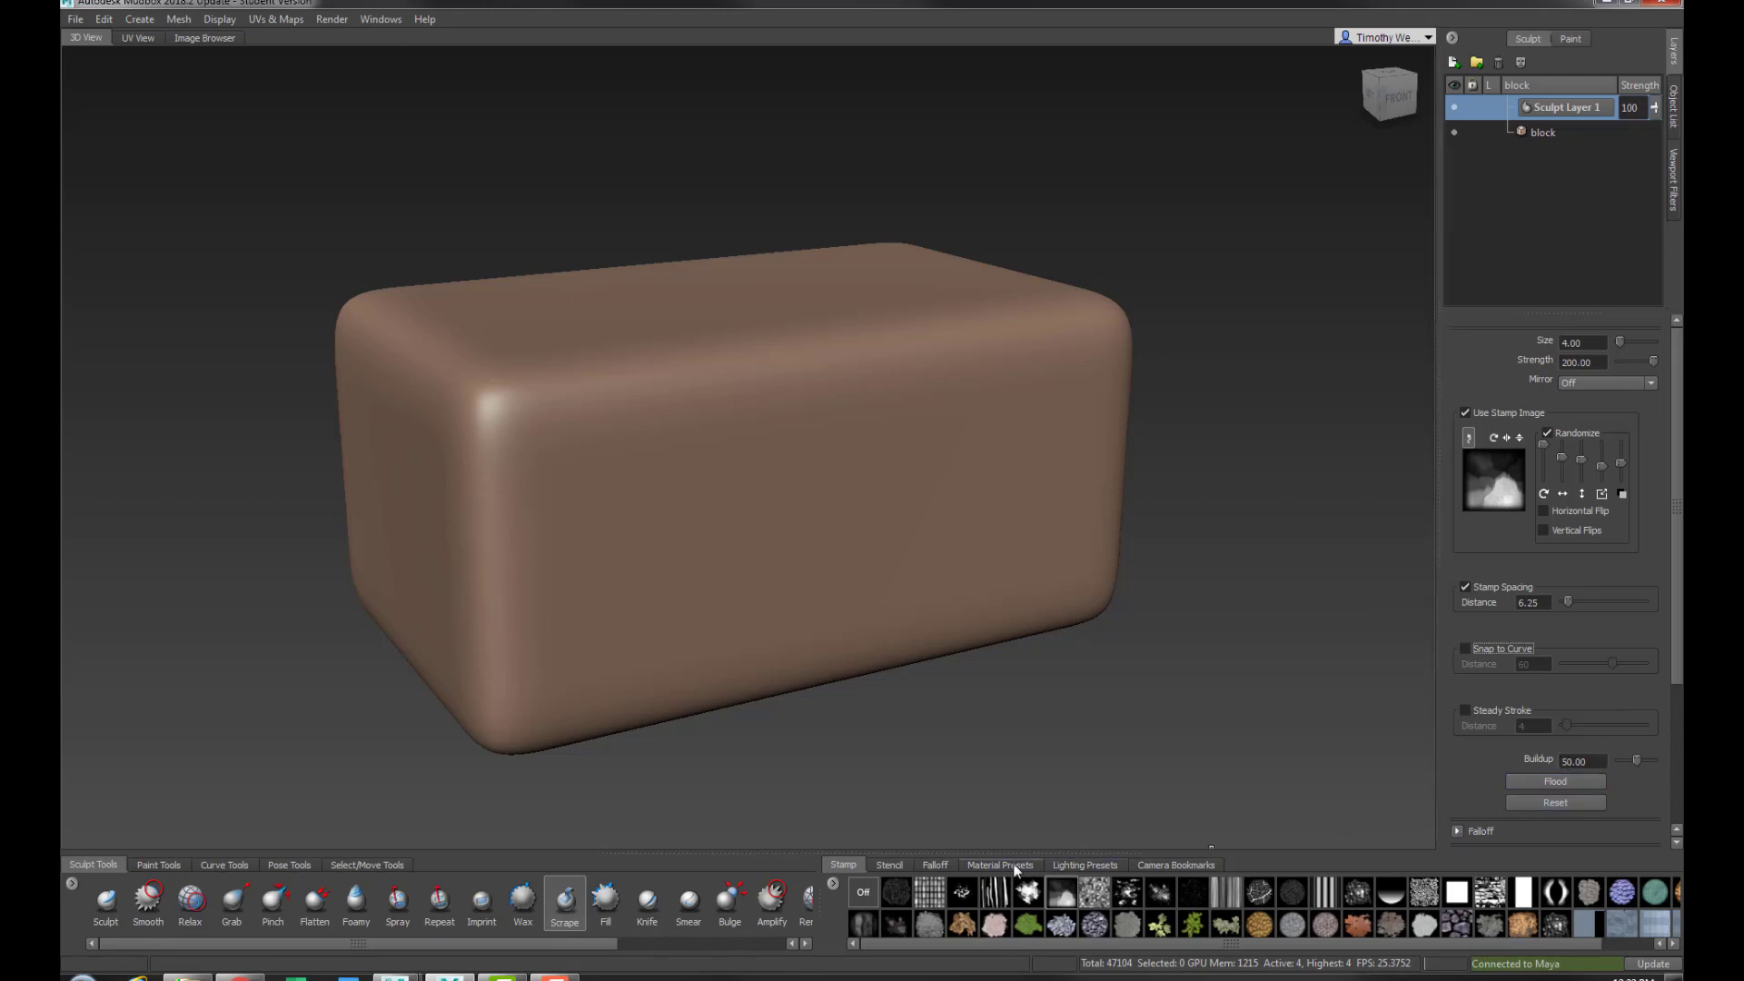
# Choose the third falloff preset for the Scrape brush and enlarge the brush size to about 89
pyautogui.click(934, 865)
pyautogui.click(935, 892)
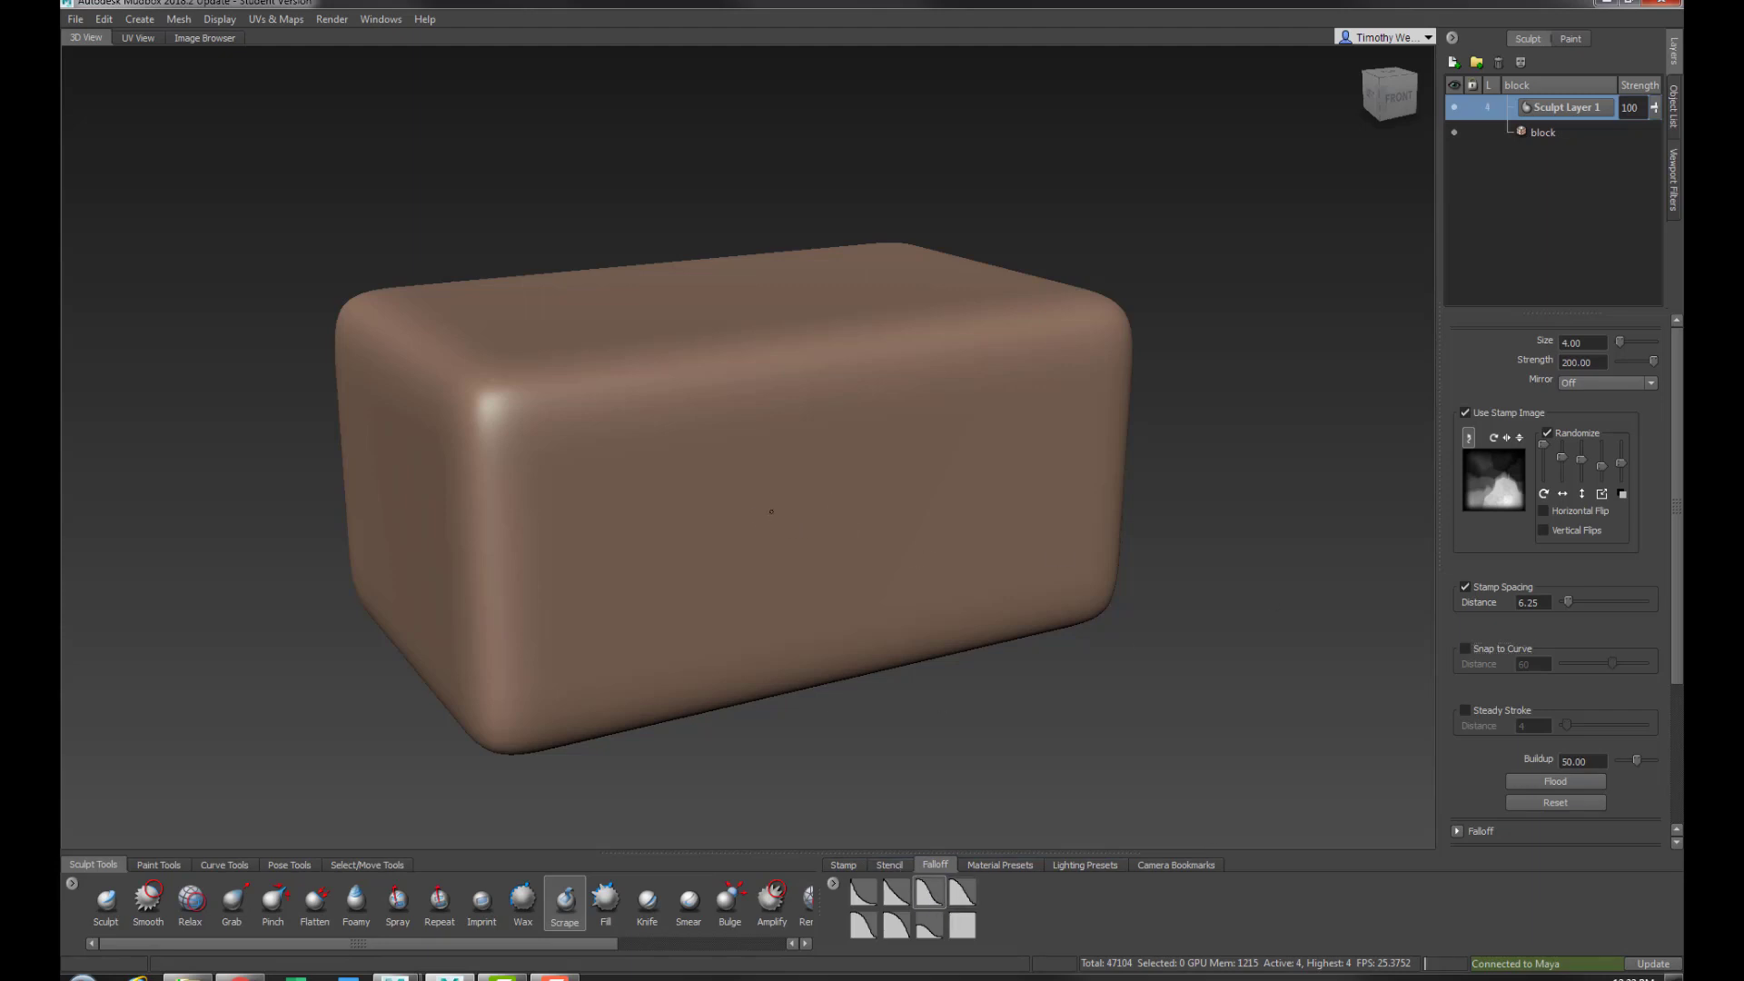
pyautogui.press('b')
pyautogui.moveTo(761, 508); pyautogui.dragTo(936, 508)
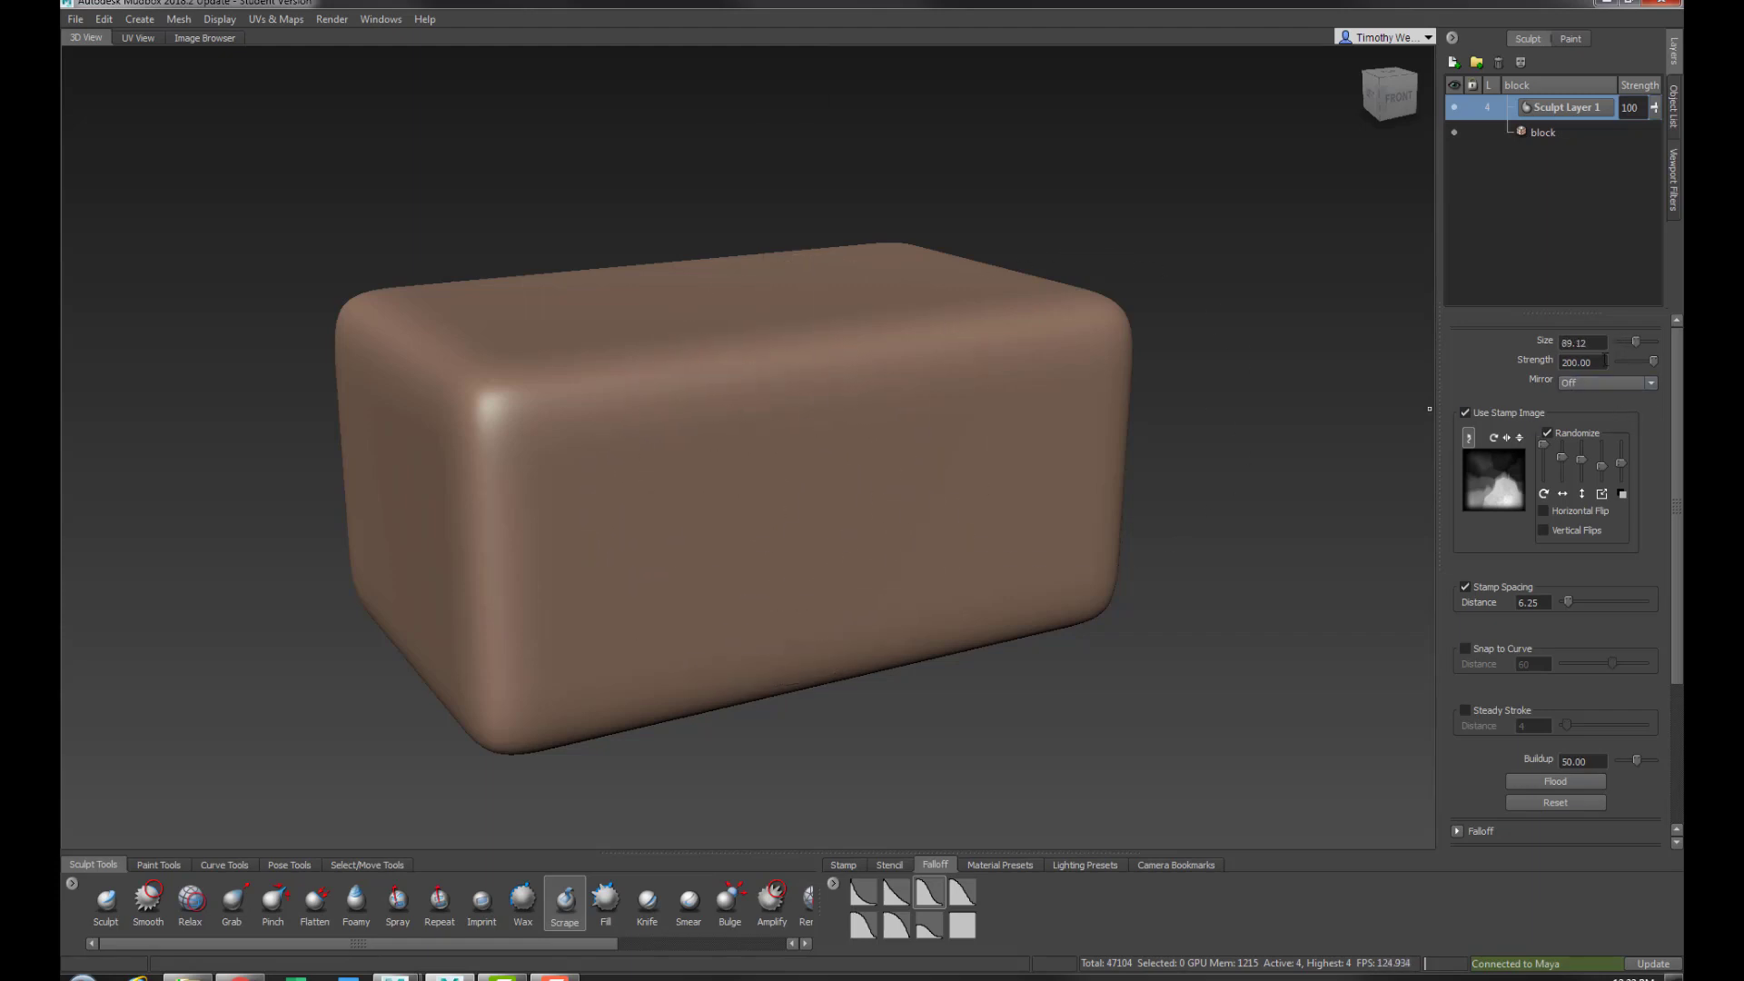
pyautogui.keyDown('alt'); pyautogui.moveTo(887, 514); pyautogui.dragTo(950, 534, button='middle'); pyautogui.keyUp('alt')
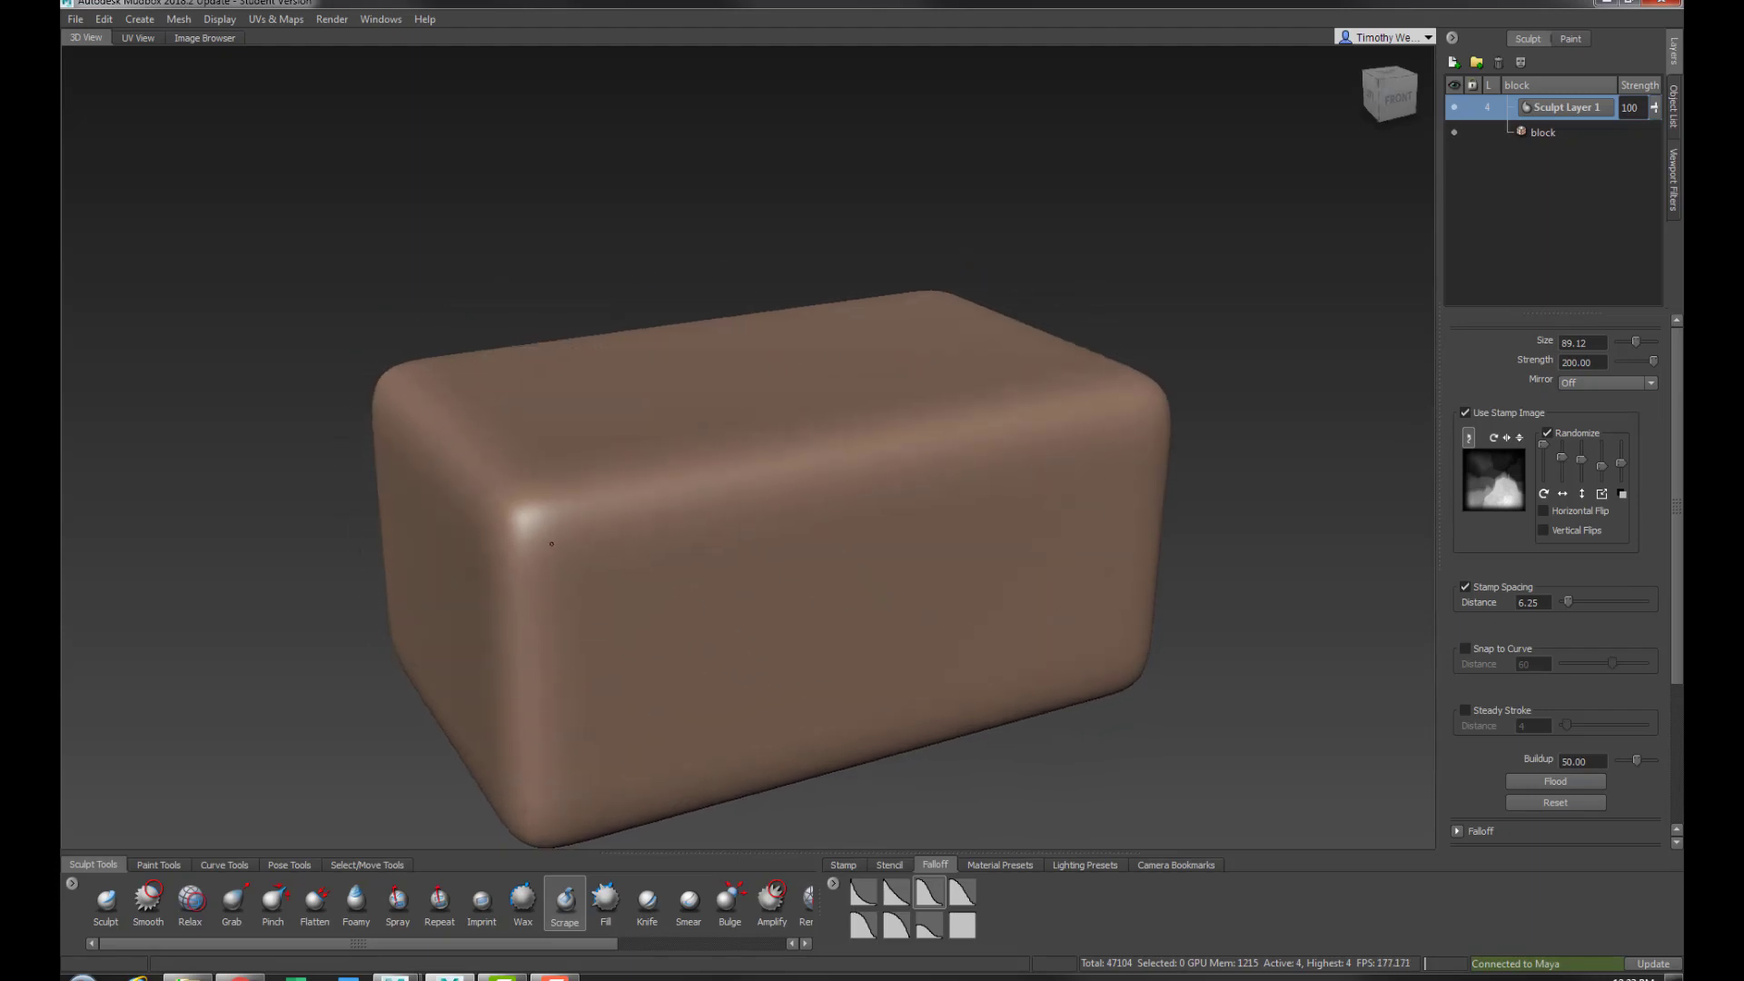
# Scrape the block's faces and edges on all sides with the large brush to give it an uneven, worn stone shape
pyautogui.moveTo(640, 513)
pyautogui.keyDown('alt'); pyautogui.mouseDown()
pyautogui.moveTo(597, 578)
pyautogui.moveTo(667, 581)
pyautogui.moveTo(708, 658)
pyautogui.moveTo(1078, 514)
pyautogui.moveTo(728, 581)
pyautogui.moveTo(585, 550)
pyautogui.moveTo(733, 547)
pyautogui.mouseUp(); pyautogui.keyUp('alt')
pyautogui.moveTo(751, 311)
pyautogui.mouseDown()
pyautogui.moveTo(876, 304)
pyautogui.moveTo(976, 363)
pyautogui.moveTo(798, 370)
pyautogui.moveTo(750, 708)
pyautogui.moveTo(852, 581)
pyautogui.moveTo(922, 650)
pyautogui.moveTo(777, 696)
pyautogui.moveTo(863, 666)
pyautogui.mouseUp()
pyautogui.moveTo(855, 636)
pyautogui.mouseDown()
pyautogui.moveTo(758, 694)
pyautogui.moveTo(615, 499)
pyautogui.moveTo(726, 435)
pyautogui.mouseUp()
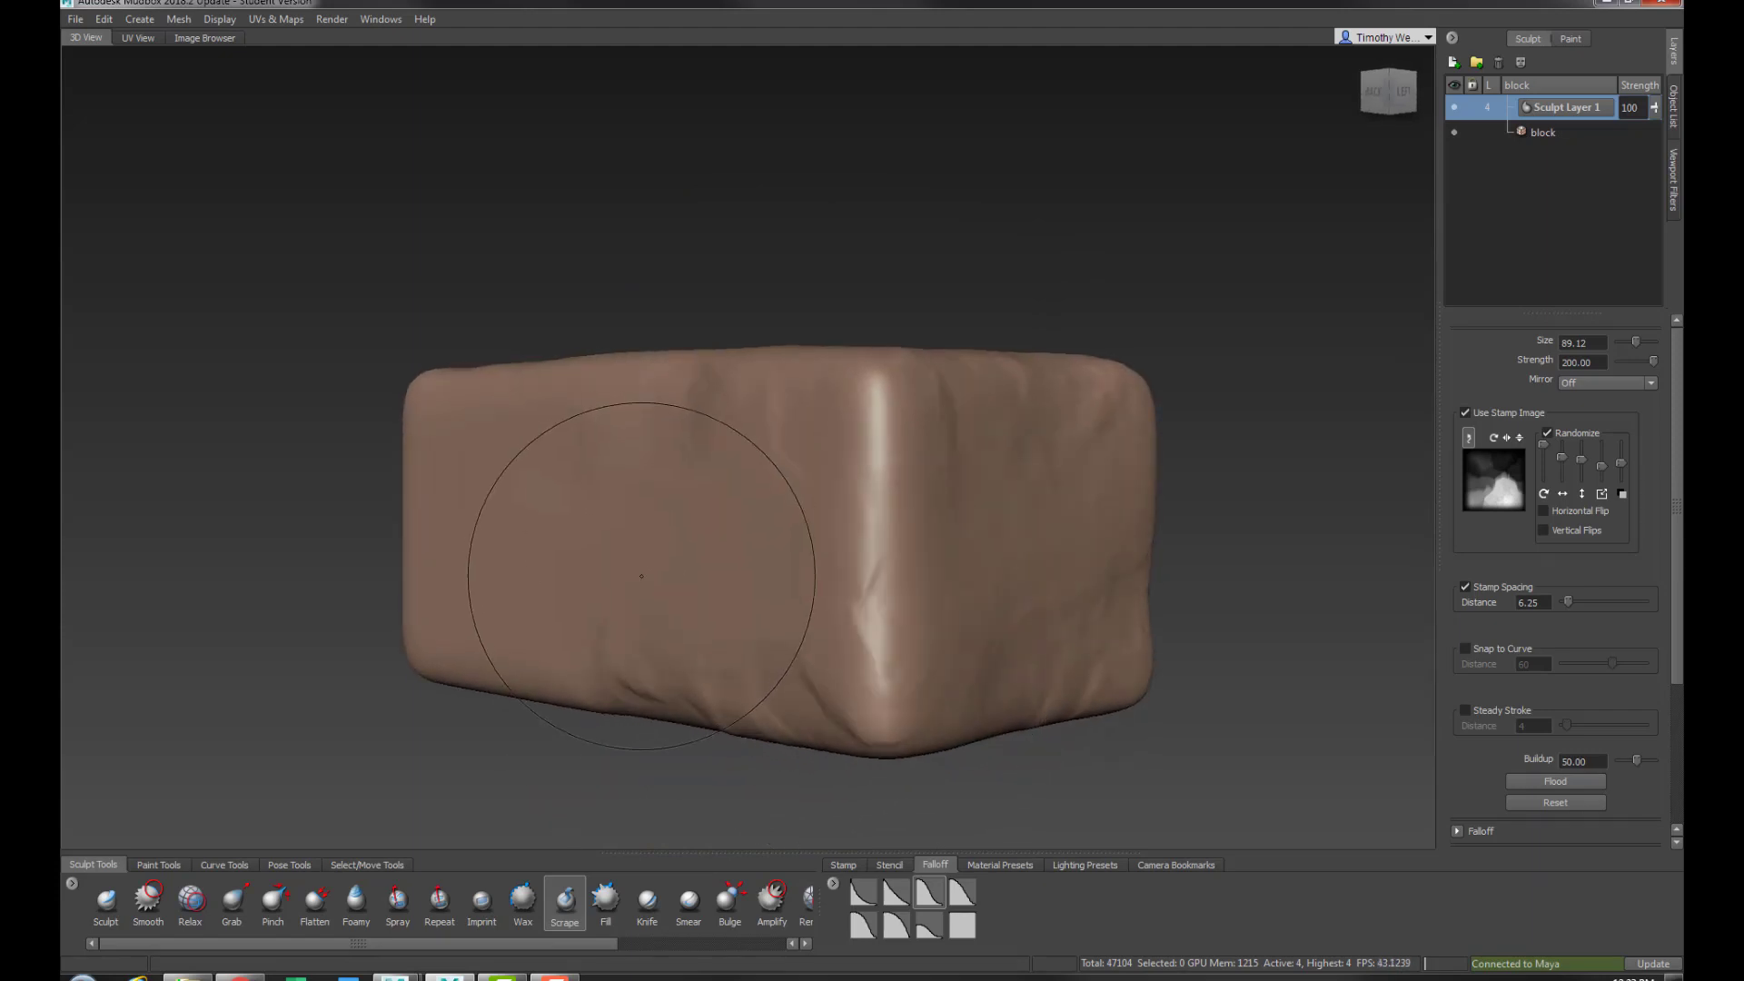
pyautogui.moveTo(641, 575)
pyautogui.keyDown('alt'); pyautogui.mouseDown()
pyautogui.moveTo(858, 600)
pyautogui.moveTo(509, 572)
pyautogui.moveTo(806, 534)
pyautogui.moveTo(908, 597)
pyautogui.moveTo(688, 532)
pyautogui.mouseUp(); pyautogui.keyUp('alt')
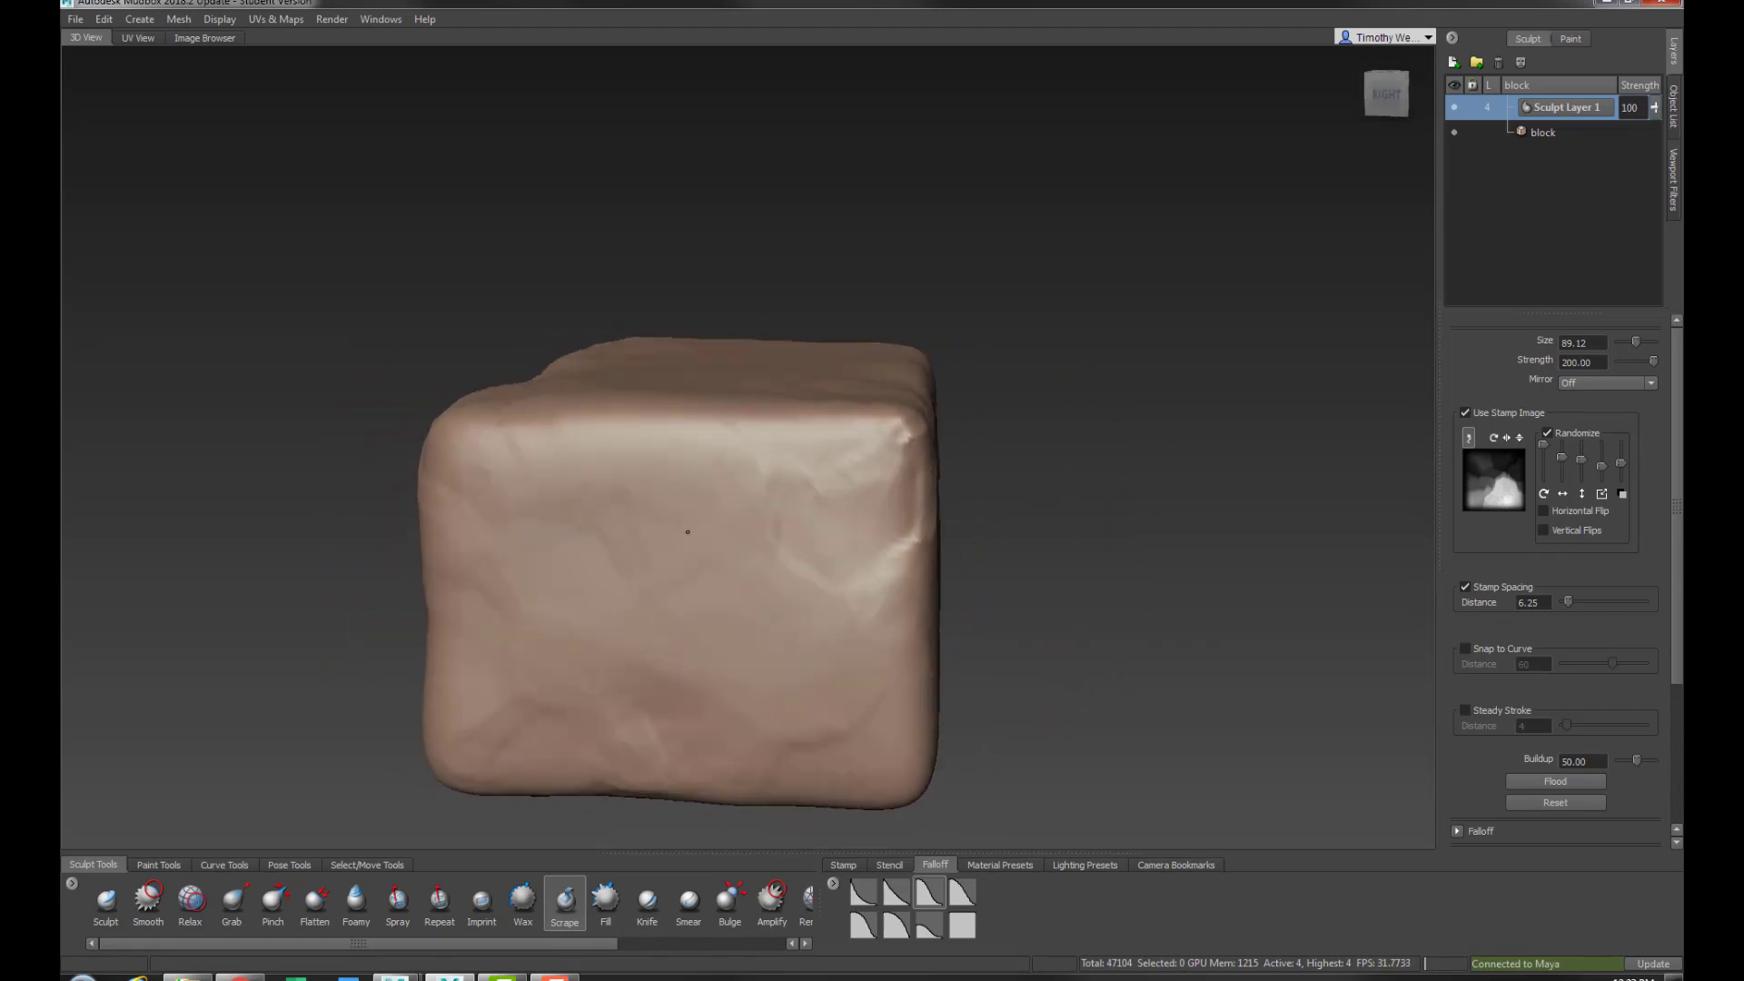
pyautogui.keyDown('alt'); pyautogui.moveTo(721, 592); pyautogui.dragTo(768, 572); pyautogui.keyUp('alt')
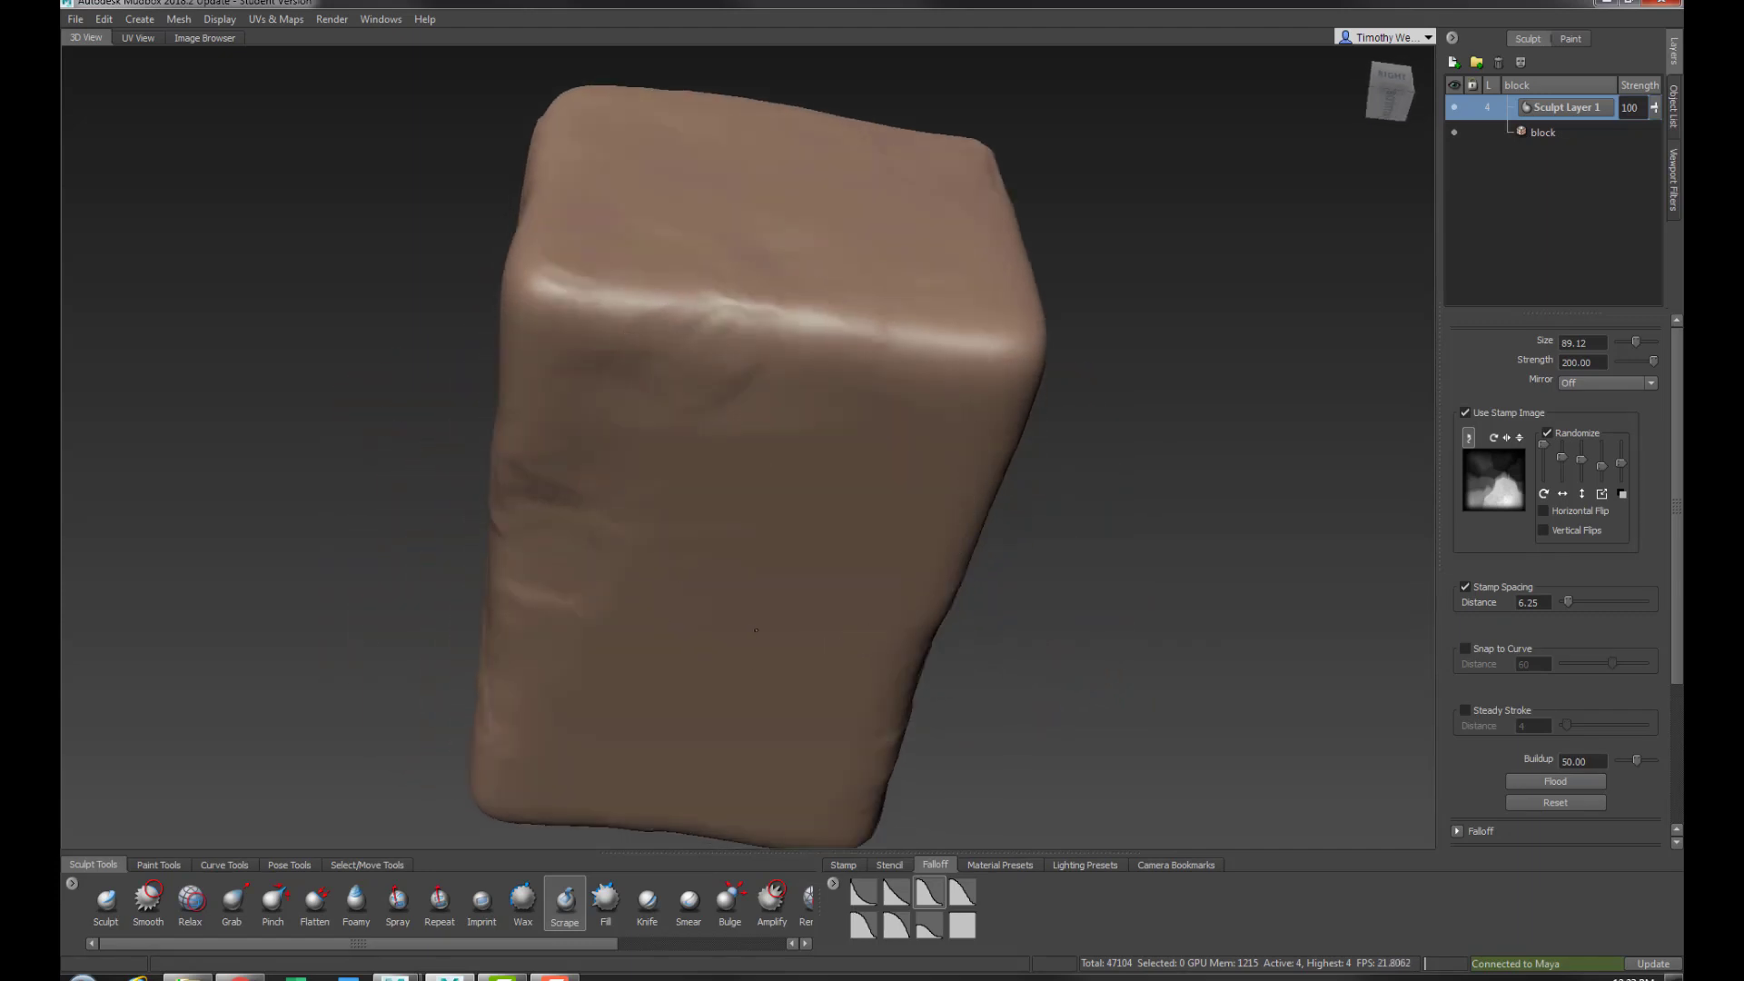
pyautogui.moveTo(759, 640)
pyautogui.keyDown('alt'); pyautogui.mouseDown()
pyautogui.moveTo(732, 548)
pyautogui.moveTo(690, 518)
pyautogui.moveTo(700, 503)
pyautogui.mouseUp(); pyautogui.keyUp('alt')
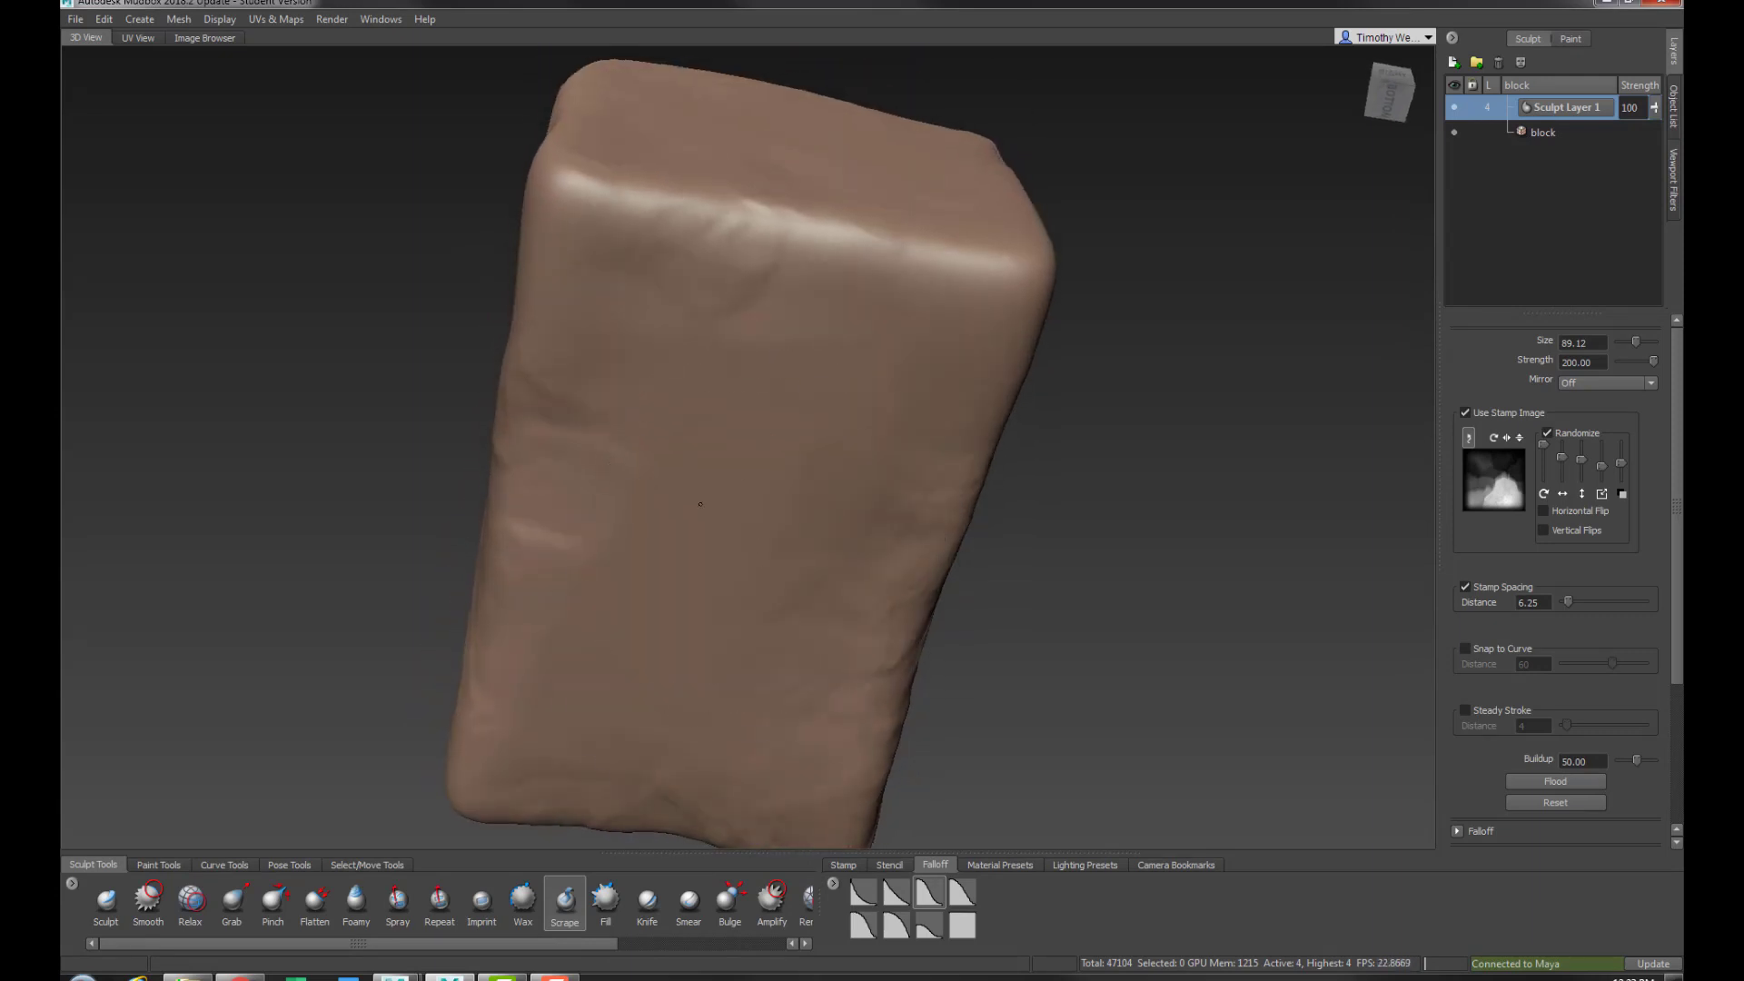
pyautogui.keyDown('alt'); pyautogui.moveTo(834, 399); pyautogui.dragTo(873, 509); pyautogui.keyUp('alt')
pyautogui.moveTo(739, 544)
pyautogui.keyDown('alt'); pyautogui.mouseDown()
pyautogui.moveTo(701, 541)
pyautogui.moveTo(728, 579)
pyautogui.mouseUp(); pyautogui.keyUp('alt')
pyautogui.keyDown('alt'); pyautogui.moveTo(923, 625); pyautogui.dragTo(734, 508); pyautogui.keyUp('alt')
pyautogui.moveTo(809, 441)
pyautogui.keyDown('alt'); pyautogui.mouseDown()
pyautogui.moveTo(718, 514)
pyautogui.moveTo(999, 523)
pyautogui.mouseUp(); pyautogui.keyUp('alt')
pyautogui.moveTo(733, 521)
pyautogui.keyDown('alt'); pyautogui.mouseDown()
pyautogui.moveTo(744, 591)
pyautogui.moveTo(813, 620)
pyautogui.mouseUp(); pyautogui.keyUp('alt')
pyautogui.moveTo(578, 414); pyautogui.dragTo(821, 438)
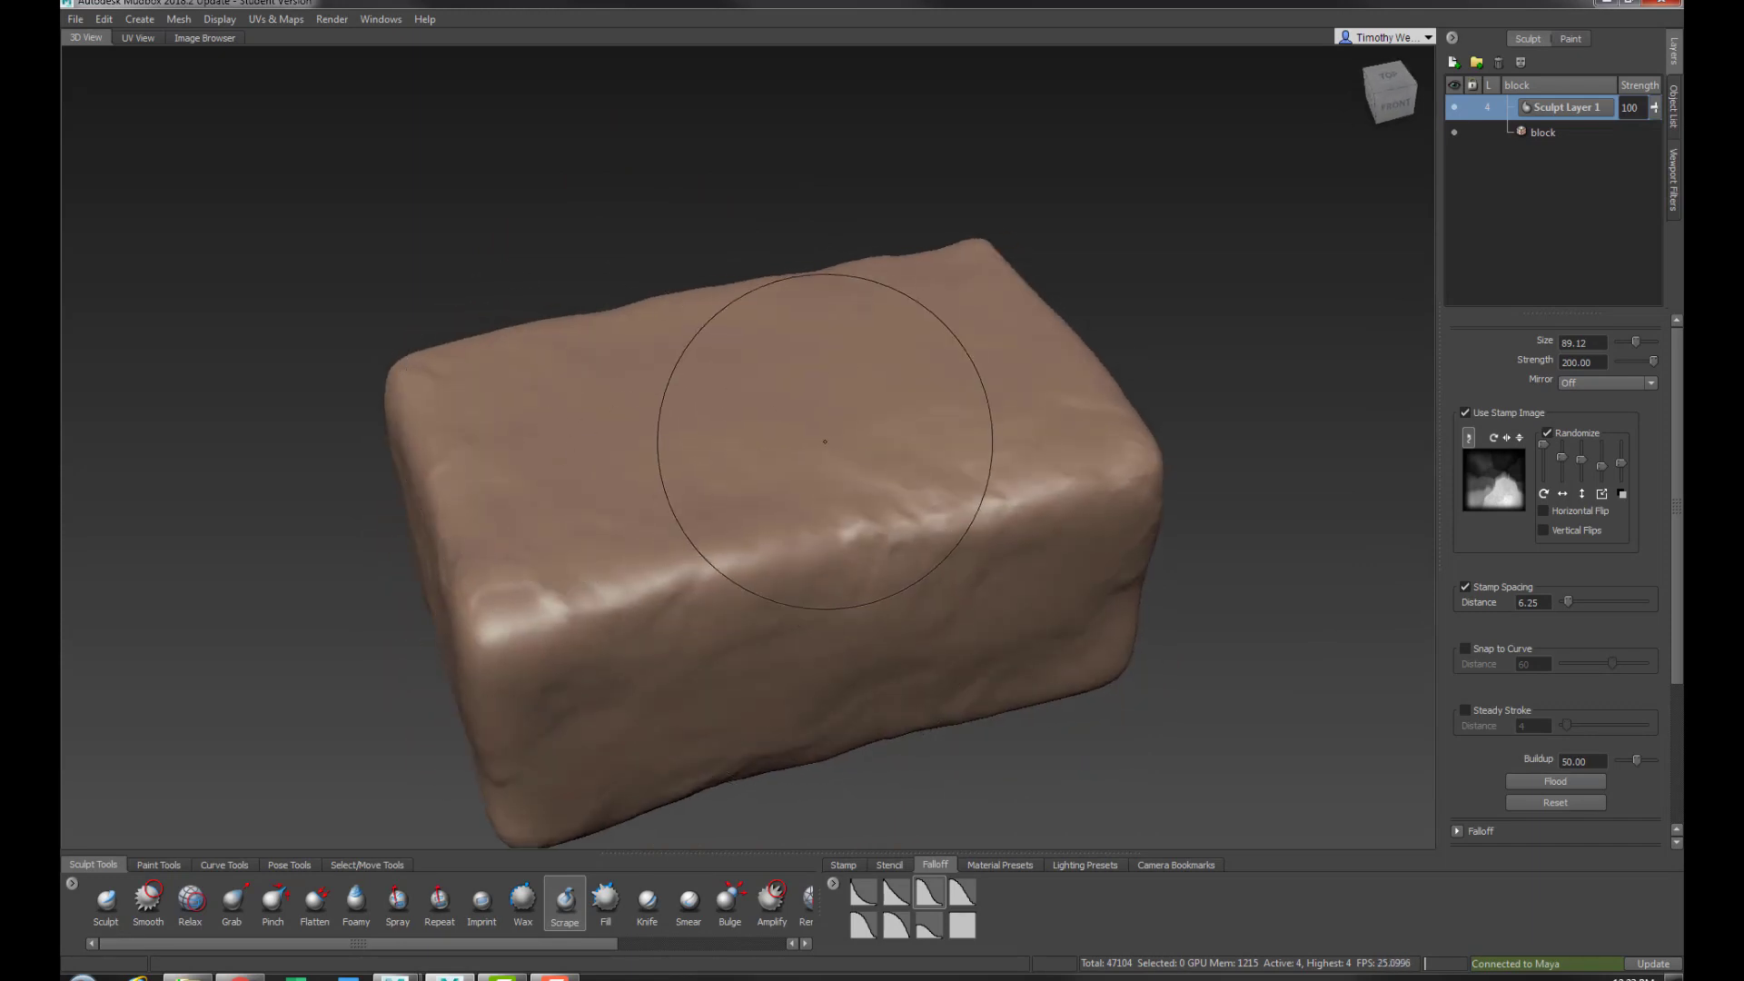
pyautogui.moveTo(799, 497)
pyautogui.keyDown('alt'); pyautogui.mouseDown()
pyautogui.moveTo(915, 553)
pyautogui.moveTo(1031, 427)
pyautogui.mouseUp(); pyautogui.keyUp('alt')
pyautogui.moveTo(590, 548)
pyautogui.keyDown('alt'); pyautogui.mouseDown()
pyautogui.moveTo(776, 584)
pyautogui.moveTo(642, 555)
pyautogui.mouseUp(); pyautogui.keyUp('alt')
pyautogui.moveTo(487, 504)
pyautogui.keyDown('alt'); pyautogui.mouseDown()
pyautogui.moveTo(629, 601)
pyautogui.moveTo(708, 611)
pyautogui.moveTo(628, 623)
pyautogui.moveTo(693, 650)
pyautogui.mouseUp(); pyautogui.keyUp('alt')
# Reduce the Scrape brush size to about 39 and chip finer wear into the block's corners and edges all around
pyautogui.scroll(3, 693, 650)
pyautogui.keyDown('alt'); pyautogui.moveTo(693, 651); pyautogui.dragTo(662, 520, button='middle'); pyautogui.keyUp('alt')
pyautogui.moveTo(662, 520)
pyautogui.keyDown('alt'); pyautogui.mouseDown()
pyautogui.moveTo(689, 541)
pyautogui.moveTo(692, 584)
pyautogui.mouseUp(); pyautogui.keyUp('alt')
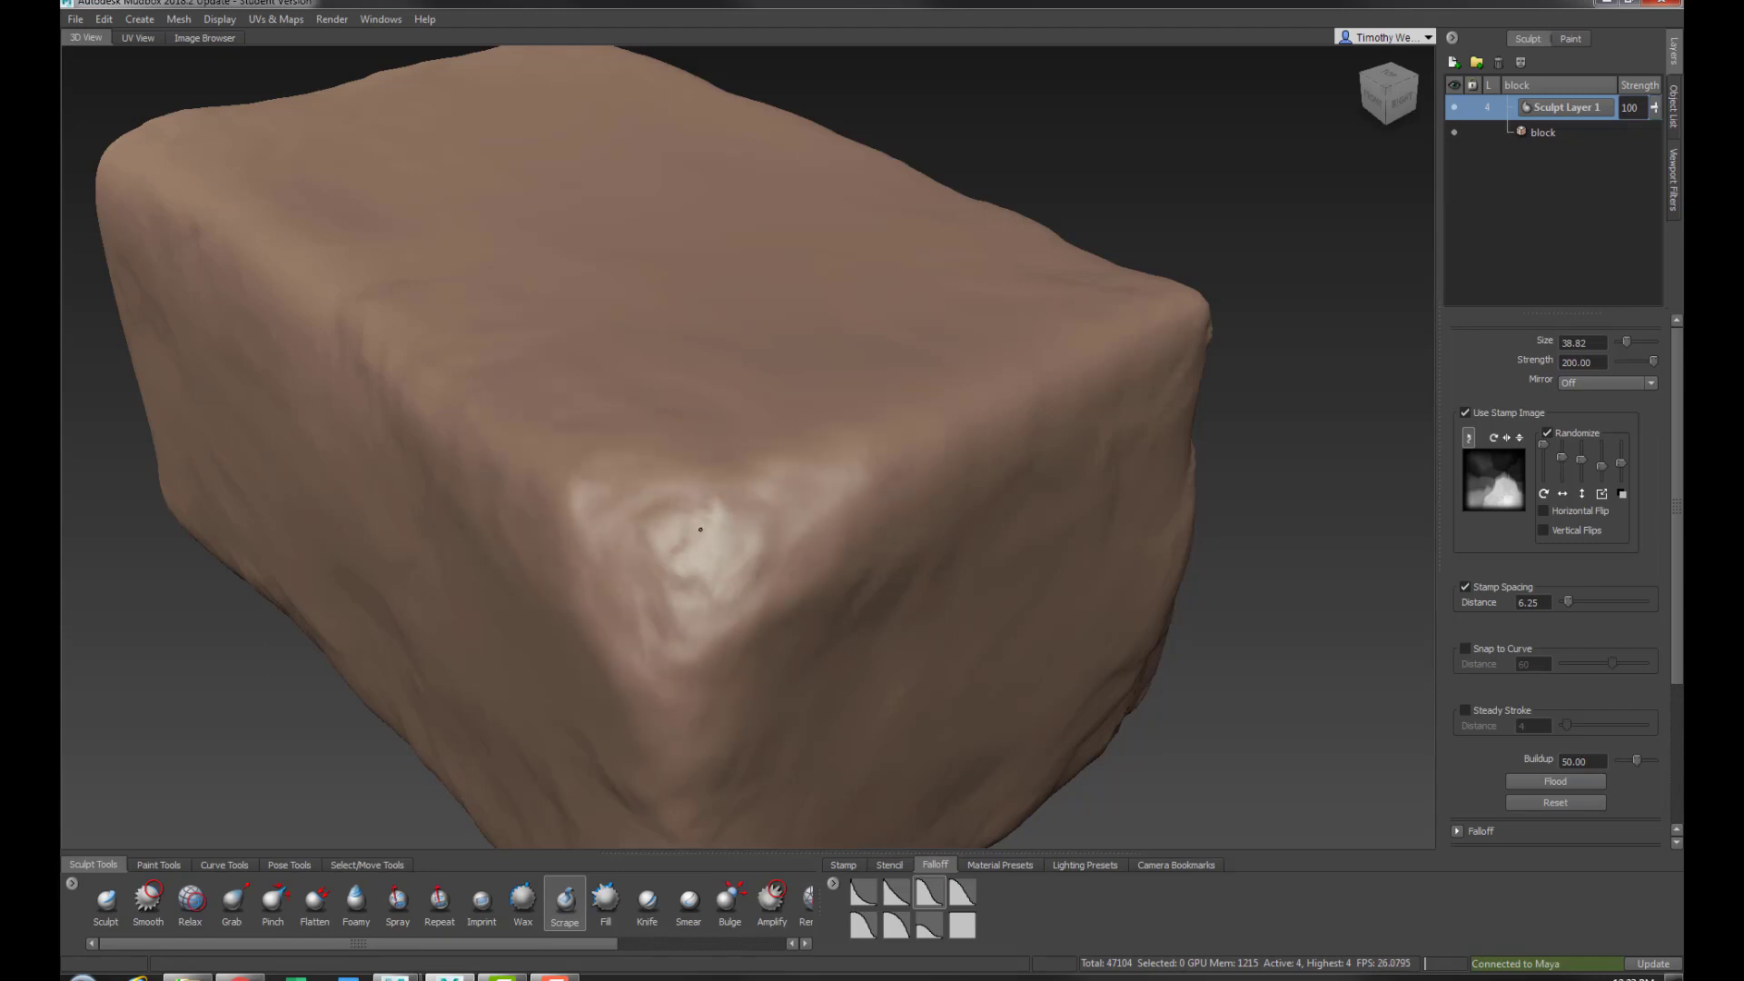
pyautogui.moveTo(700, 529)
pyautogui.mouseDown()
pyautogui.moveTo(705, 601)
pyautogui.moveTo(843, 554)
pyautogui.mouseUp()
pyautogui.scroll(-6, 944, 549)
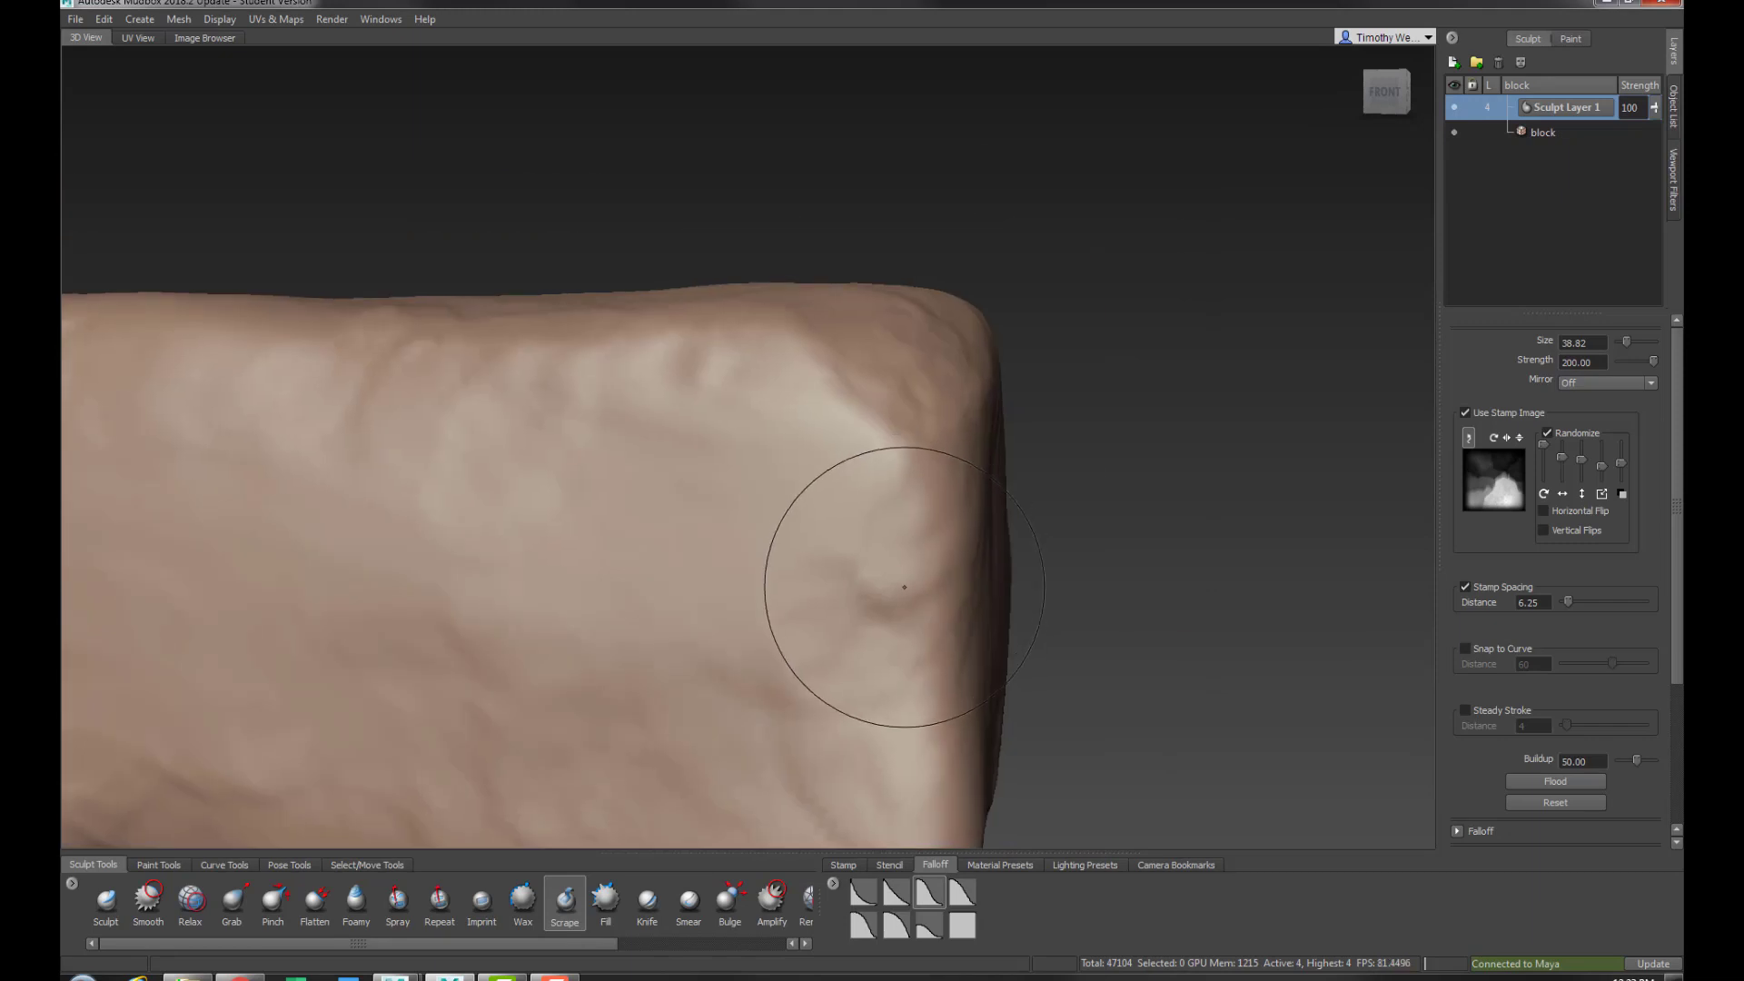
pyautogui.moveTo(857, 573)
pyautogui.keyDown('alt'); pyautogui.mouseDown()
pyautogui.moveTo(998, 583)
pyautogui.moveTo(1038, 402)
pyautogui.mouseUp(); pyautogui.keyUp('alt')
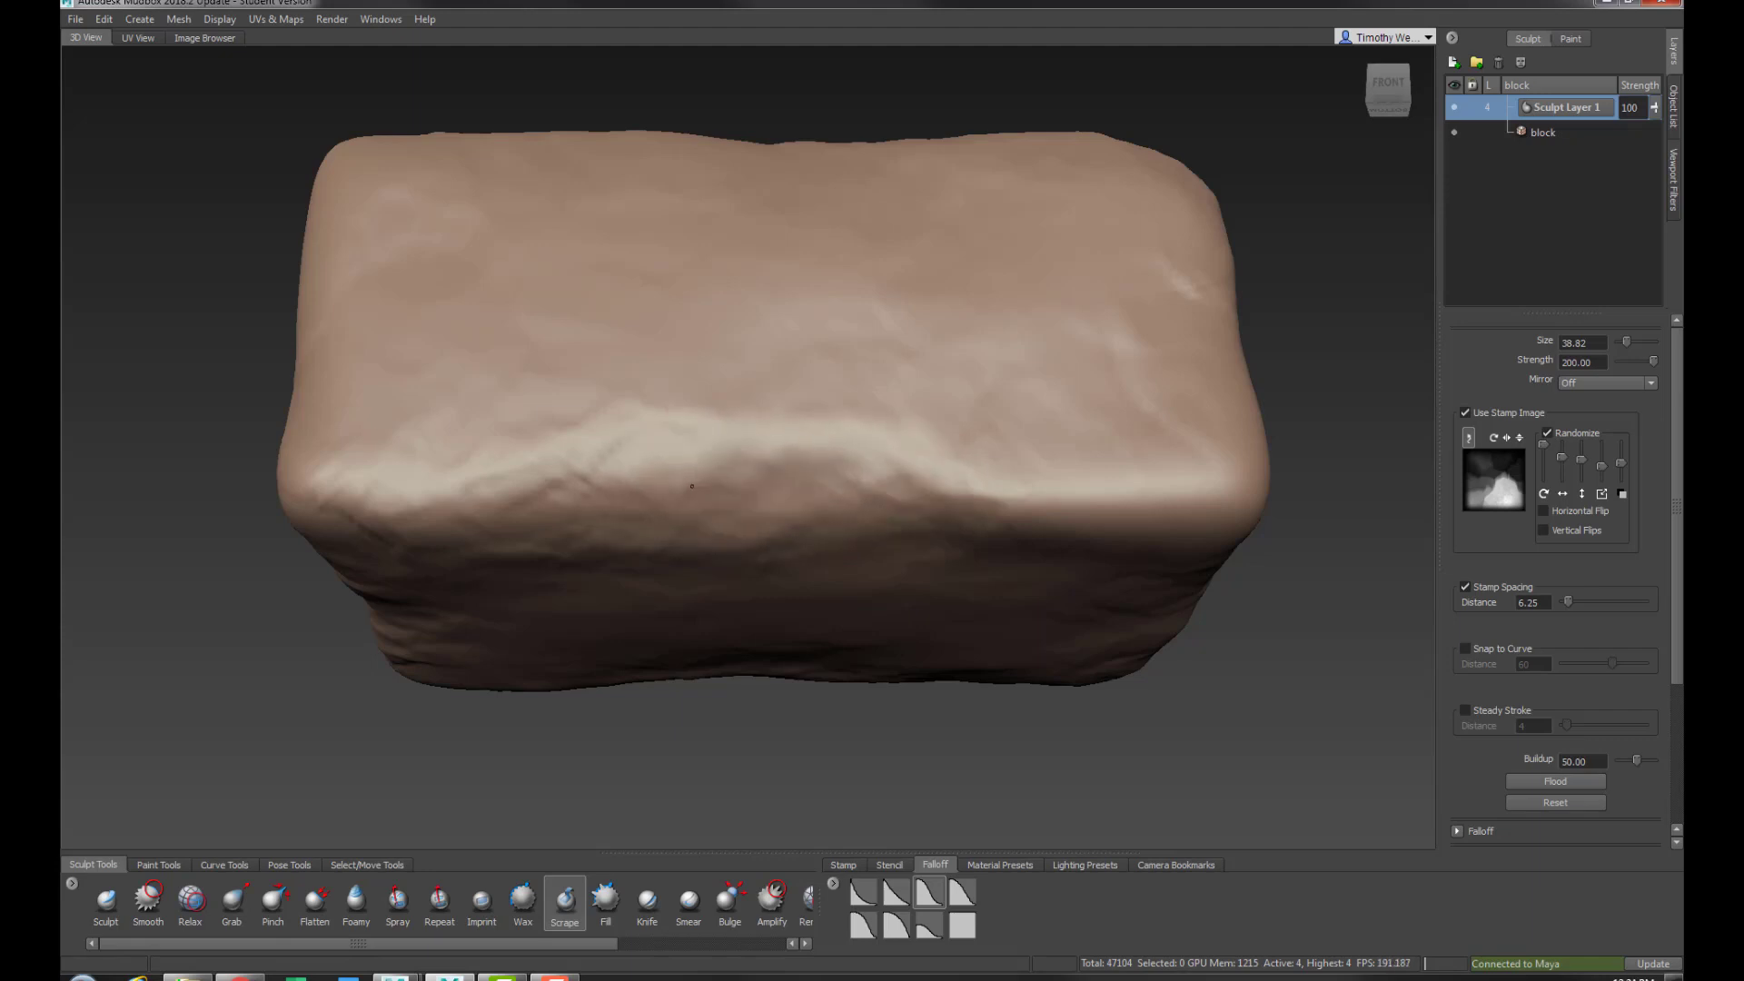
pyautogui.moveTo(648, 511)
pyautogui.keyDown('alt'); pyautogui.mouseDown()
pyautogui.moveTo(662, 575)
pyautogui.moveTo(642, 576)
pyautogui.moveTo(1362, 575)
pyautogui.moveTo(1371, 599)
pyautogui.moveTo(781, 558)
pyautogui.mouseUp(); pyautogui.keyUp('alt')
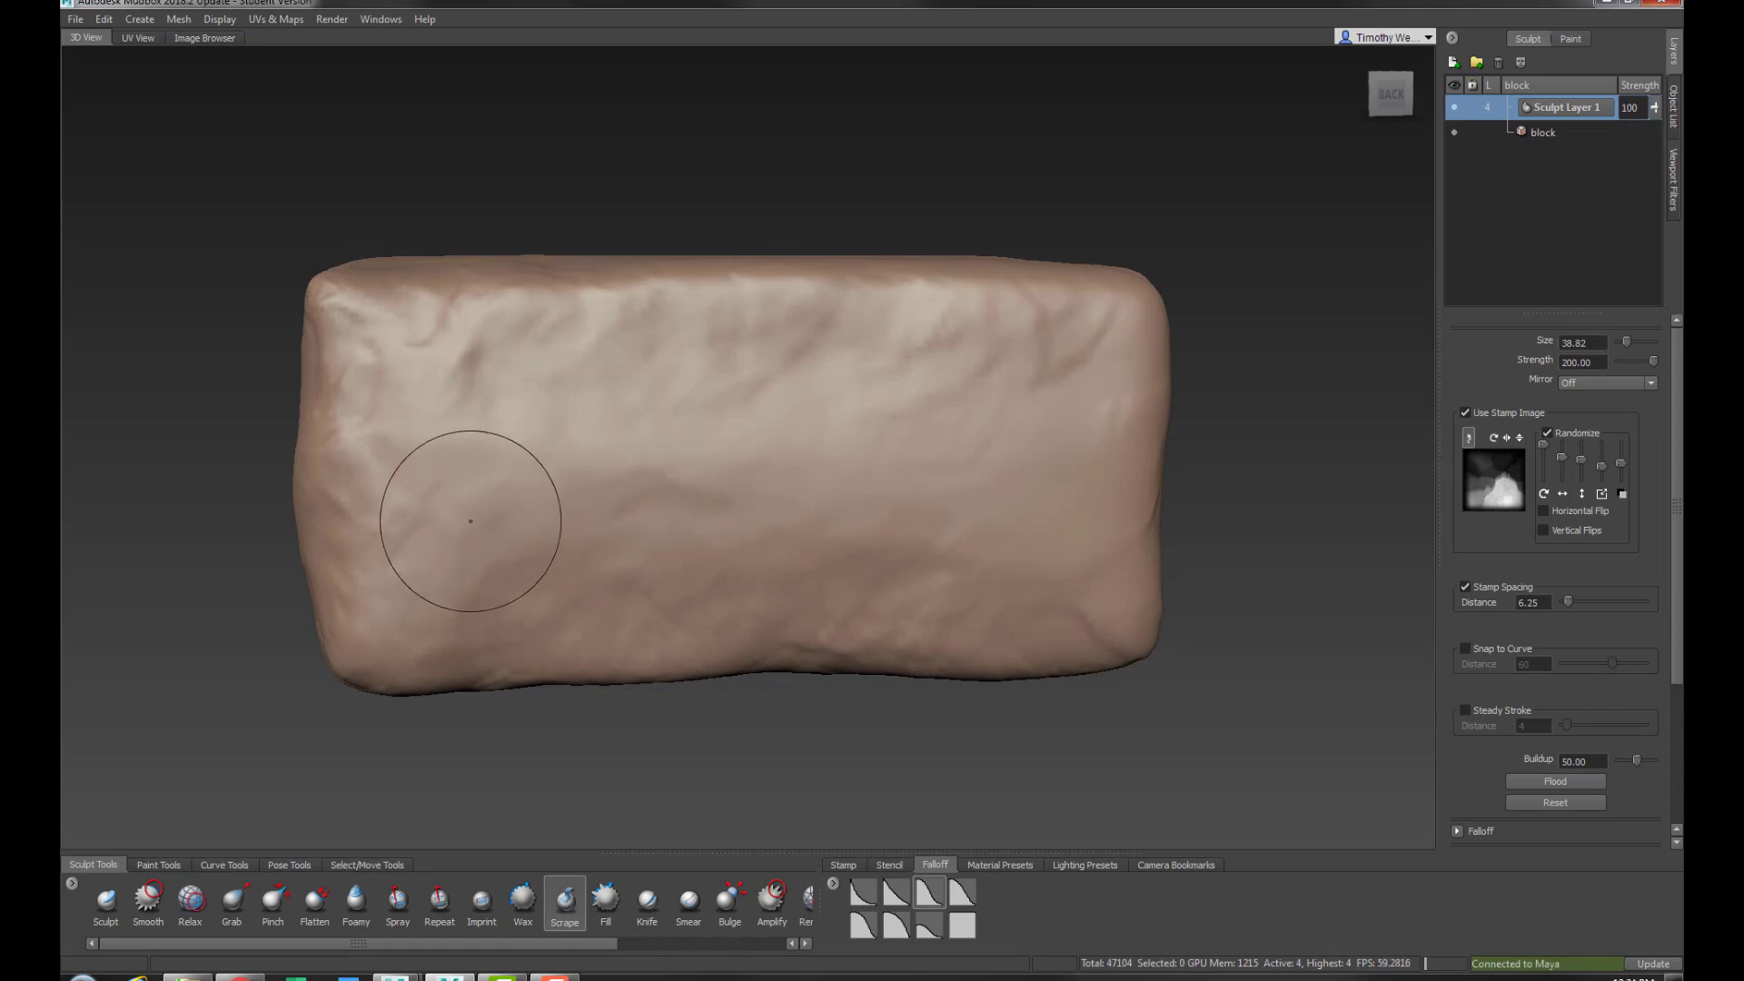
pyautogui.keyDown('alt'); pyautogui.moveTo(471, 521); pyautogui.dragTo(766, 526); pyautogui.keyUp('alt')
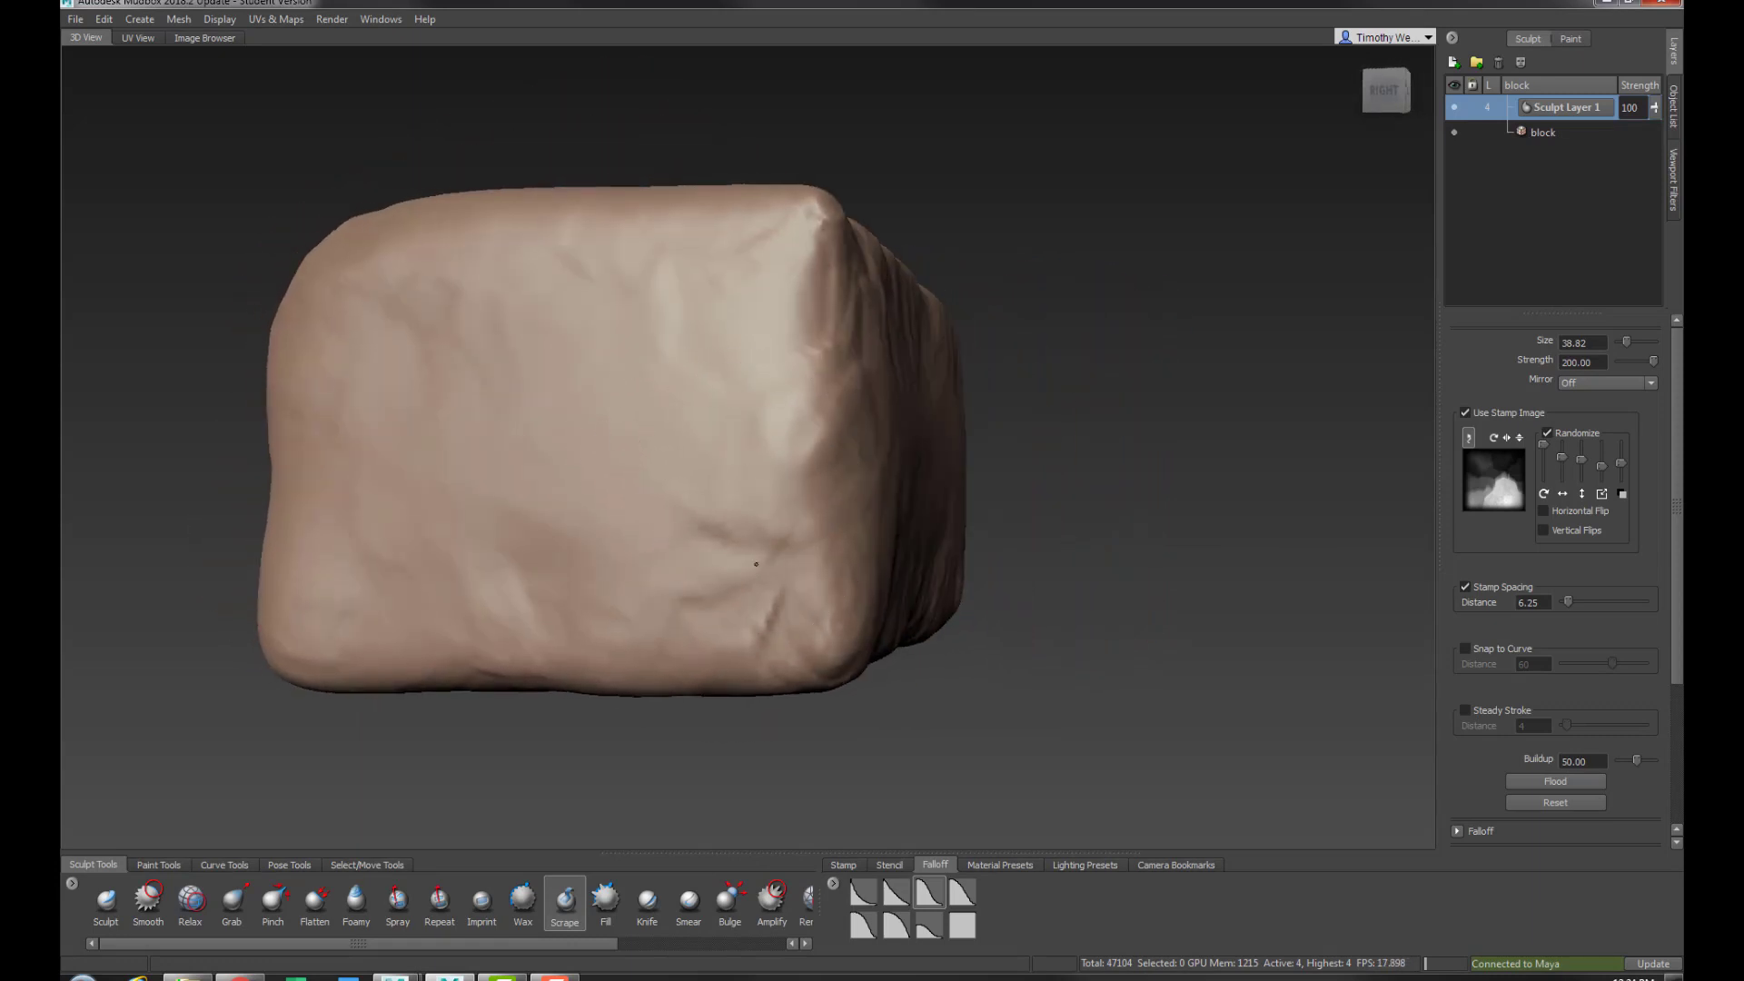
pyautogui.keyDown('alt'); pyautogui.moveTo(973, 448); pyautogui.dragTo(712, 409); pyautogui.keyUp('alt')
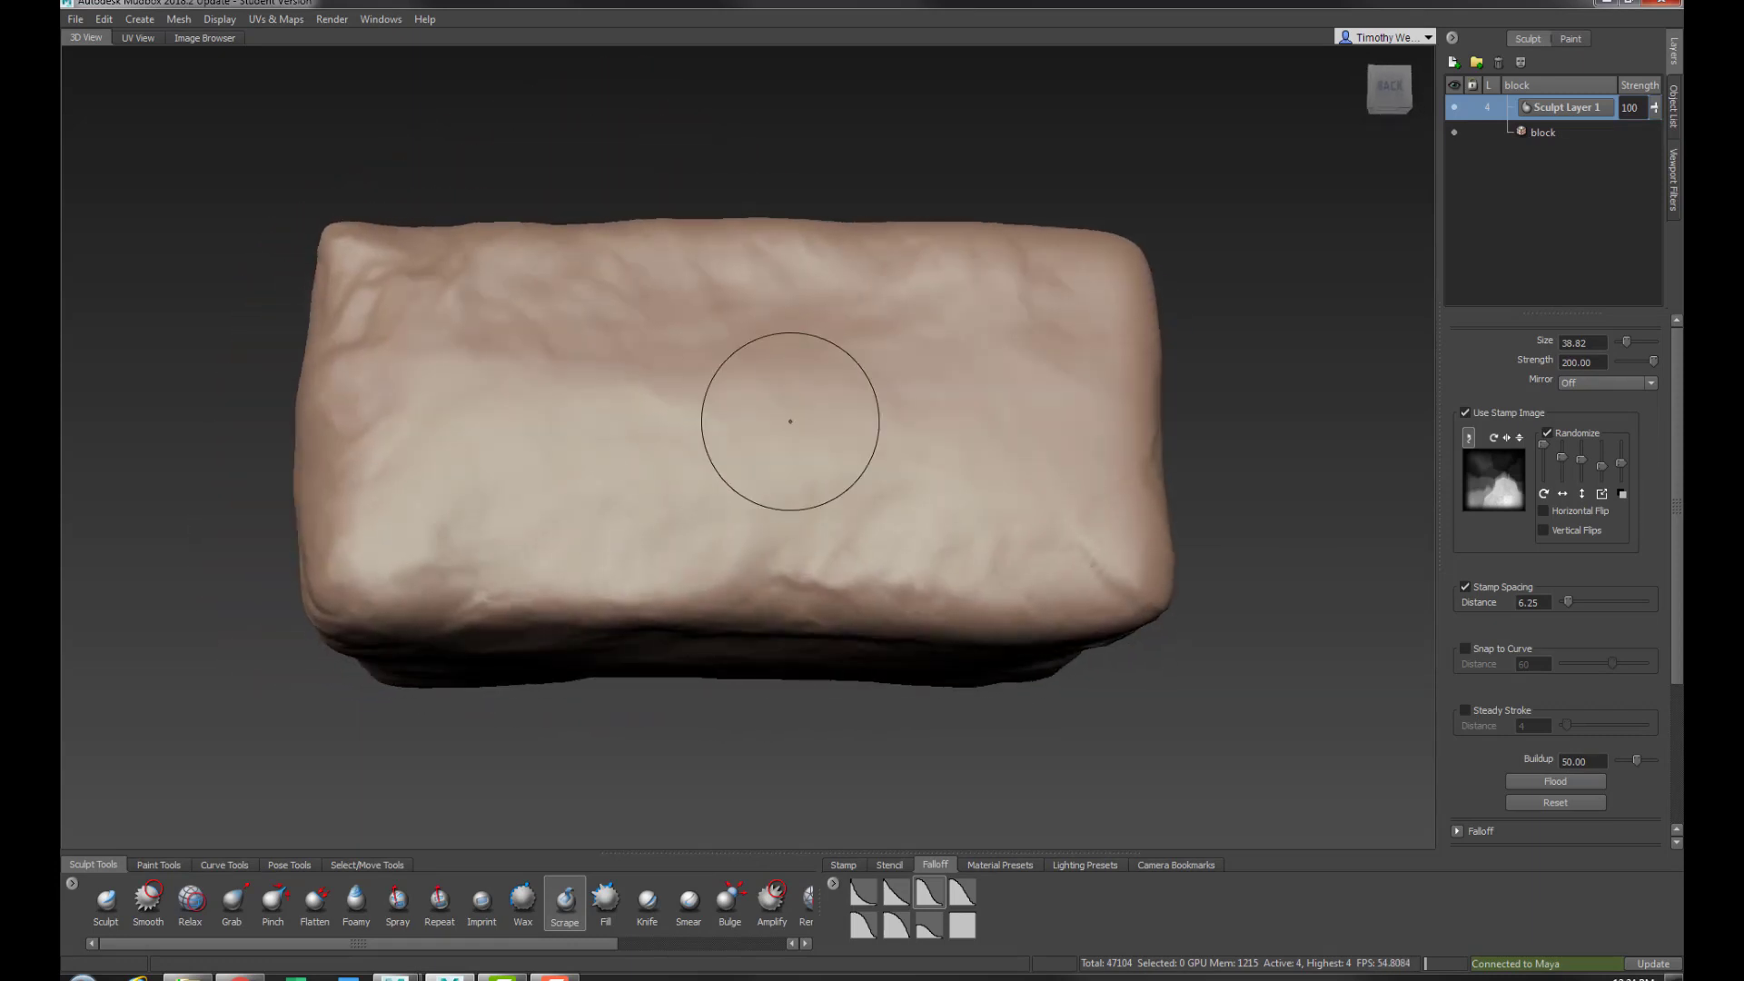
pyautogui.keyDown('alt'); pyautogui.moveTo(1203, 555); pyautogui.dragTo(921, 410); pyautogui.keyUp('alt')
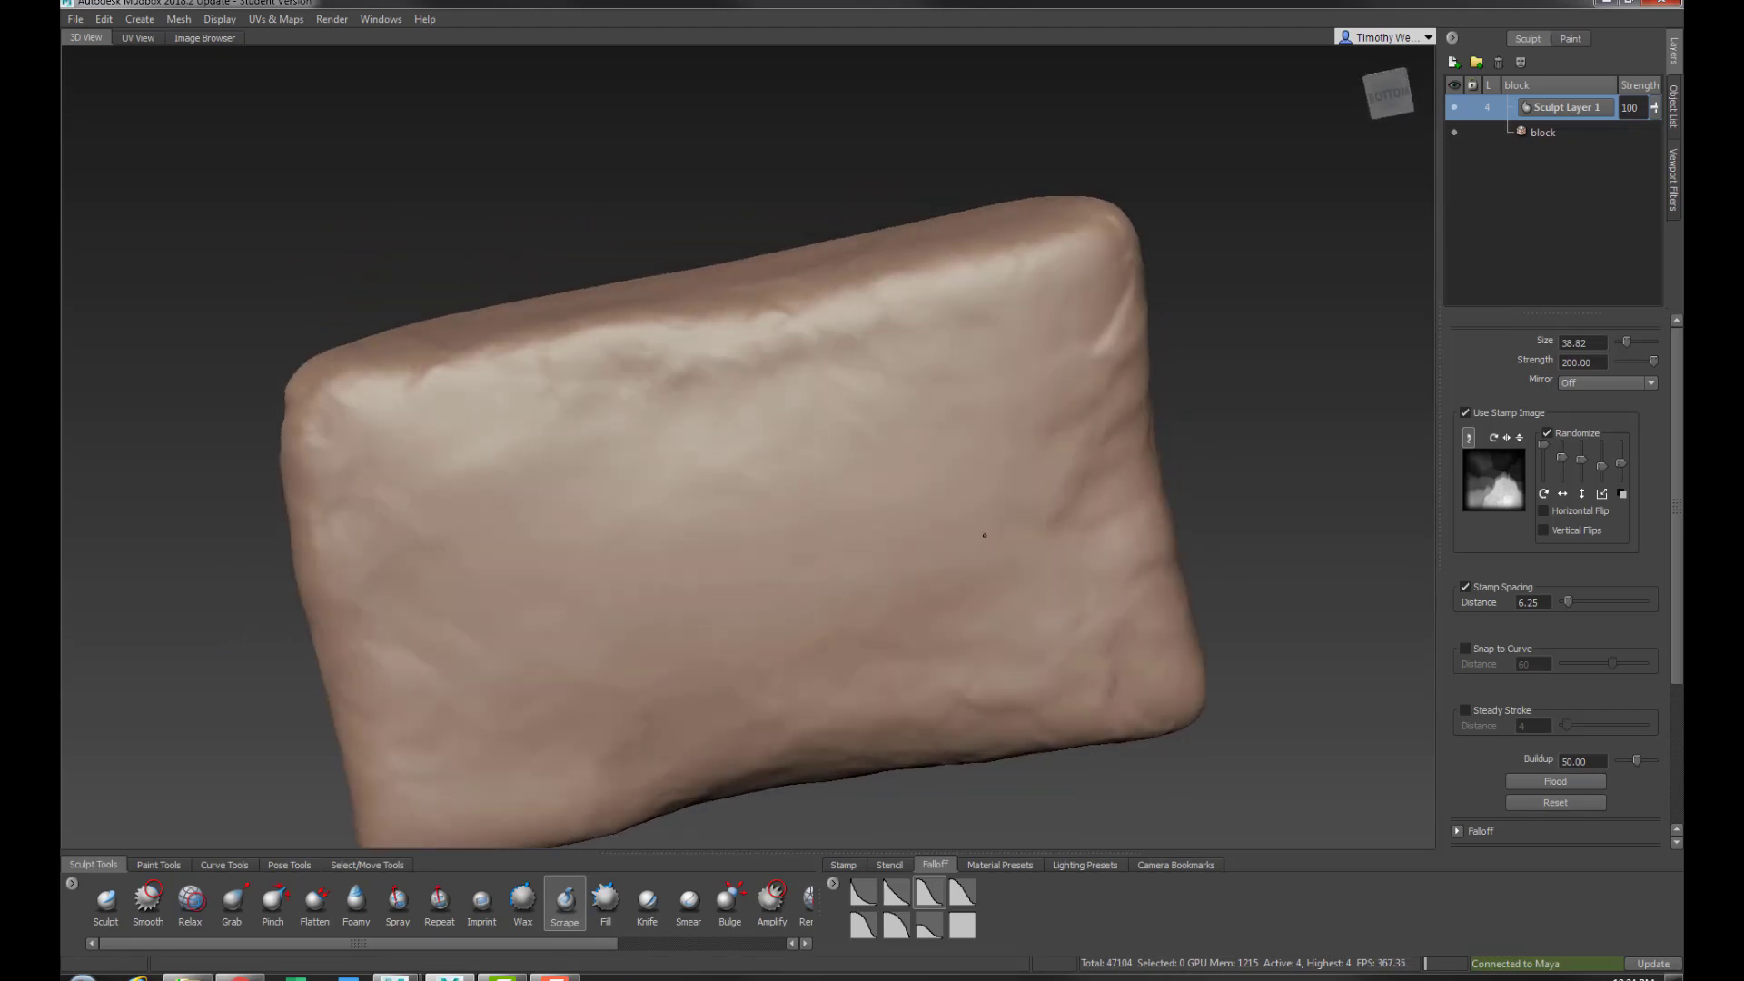
pyautogui.keyDown('alt'); pyautogui.moveTo(950, 484); pyautogui.dragTo(1277, 544); pyautogui.keyUp('alt')
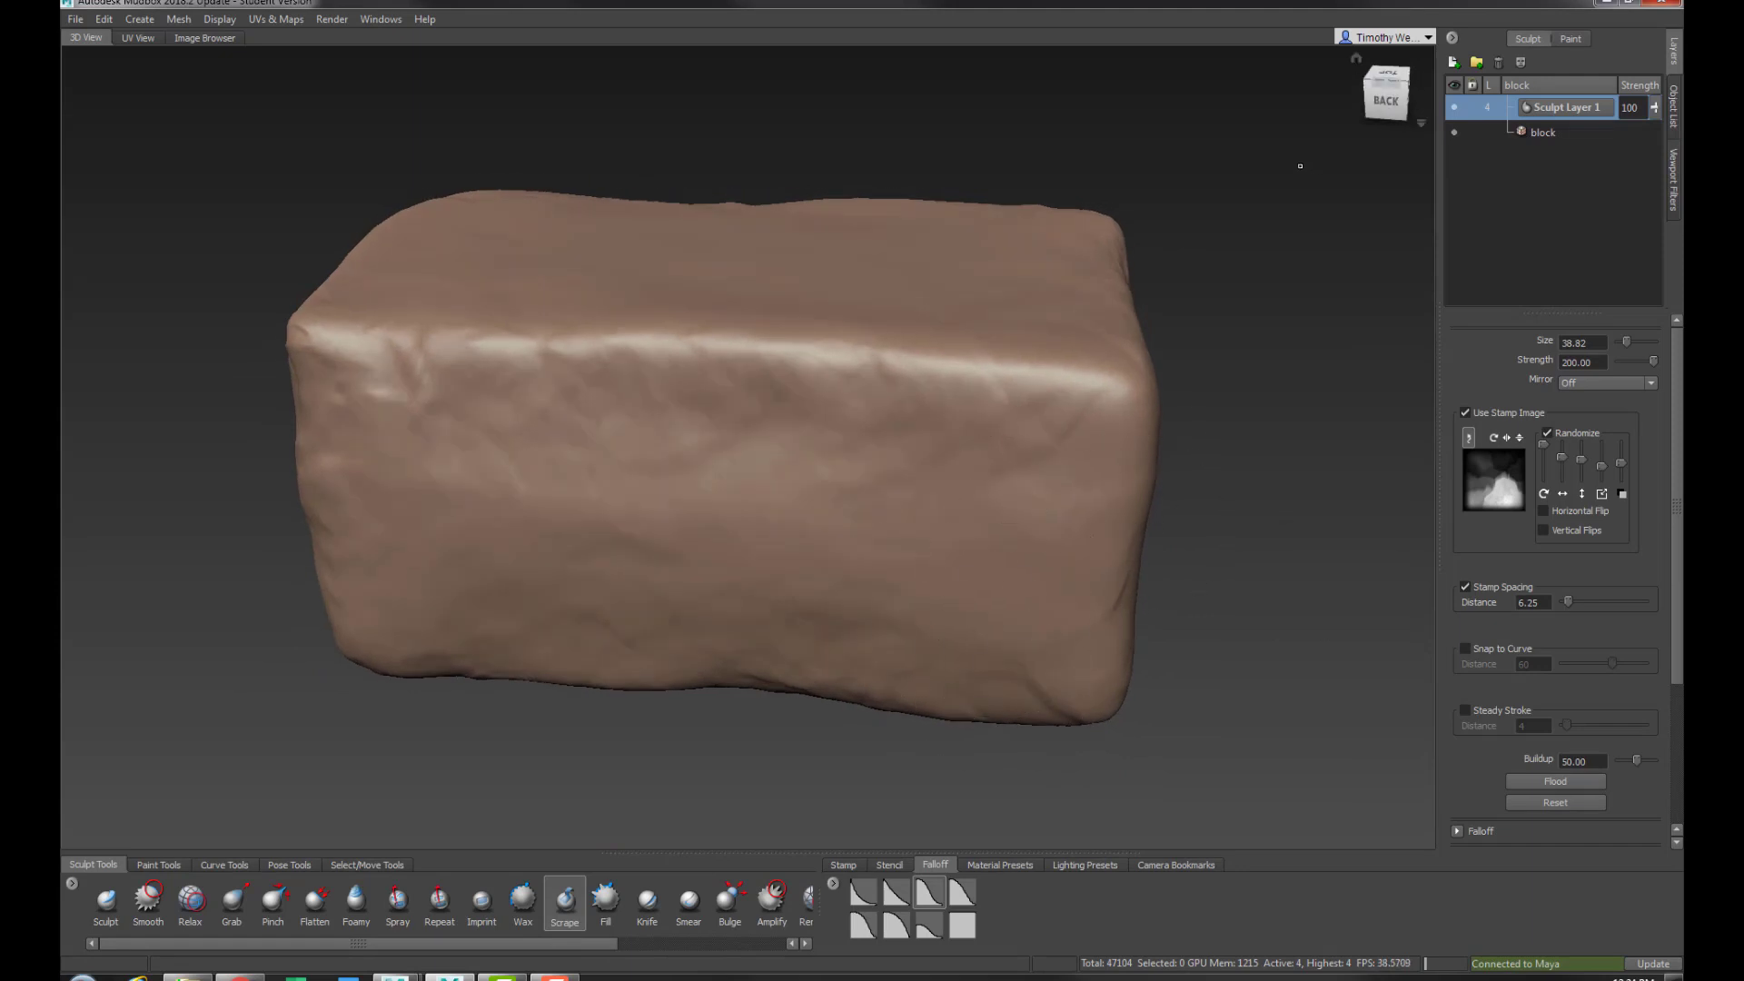
# Add a second sculpt layer above the block's first sculpt layer
pyautogui.click(1453, 62)
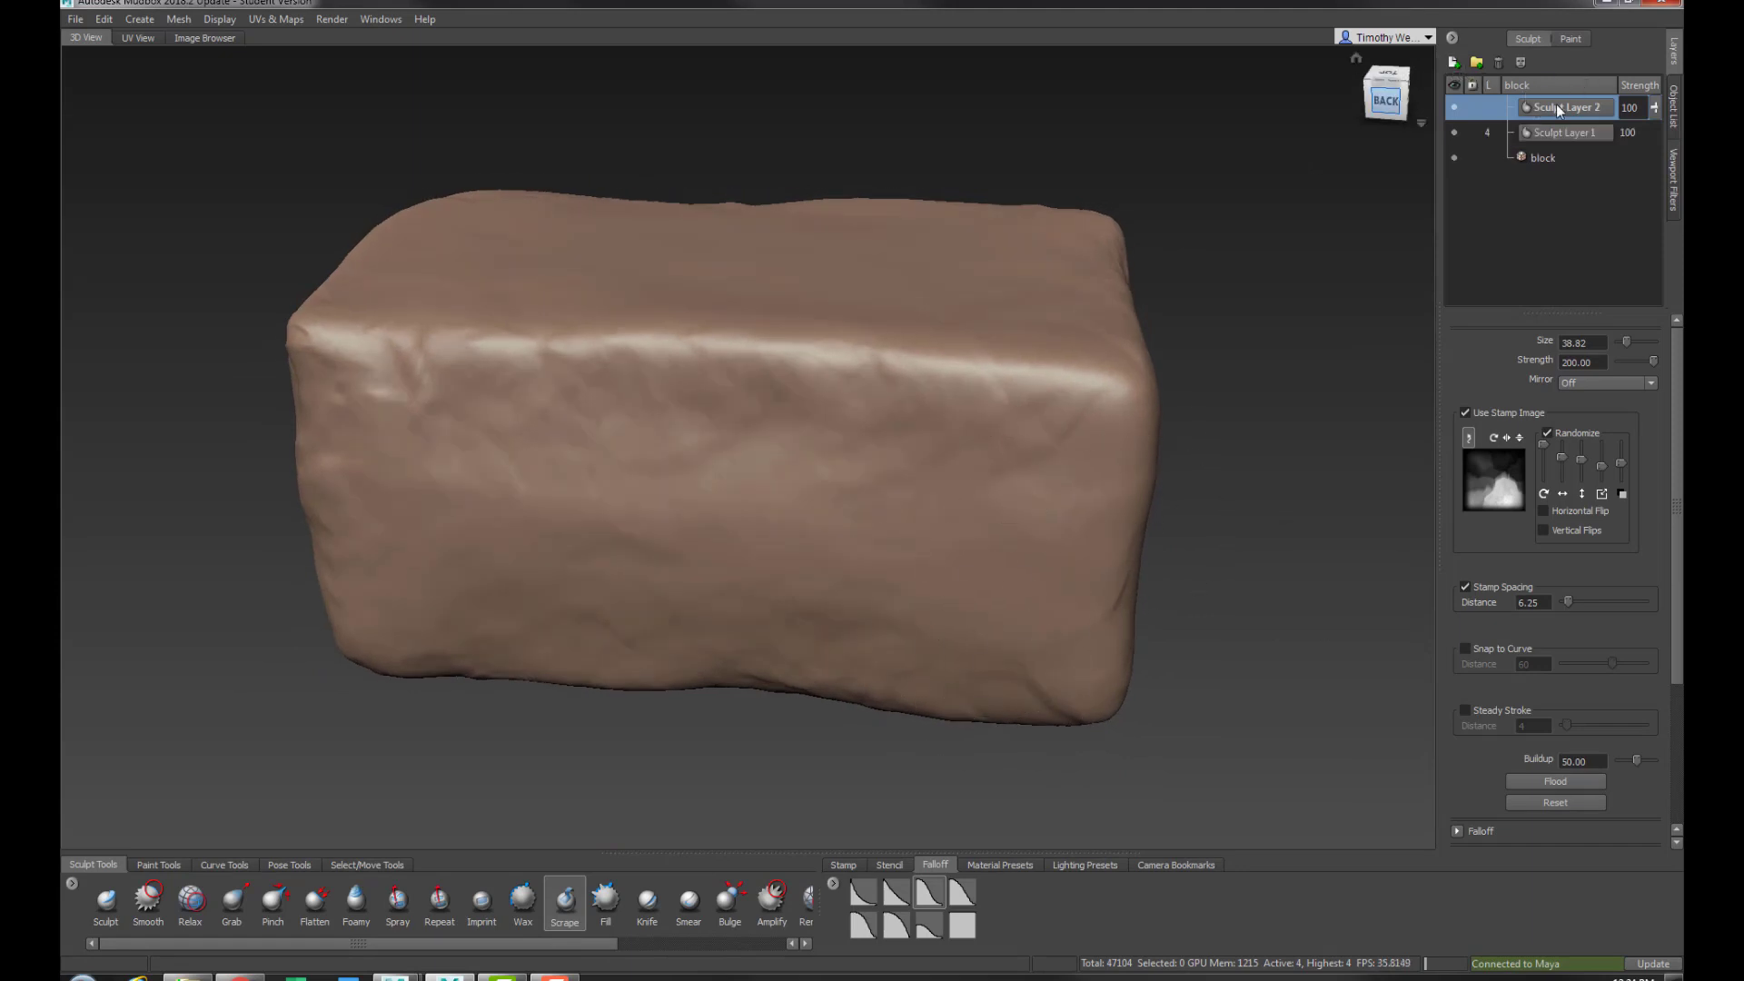
# Subdivide the block mesh twice, up to subdivision level 6
pyautogui.hotkey('shift', 'd')
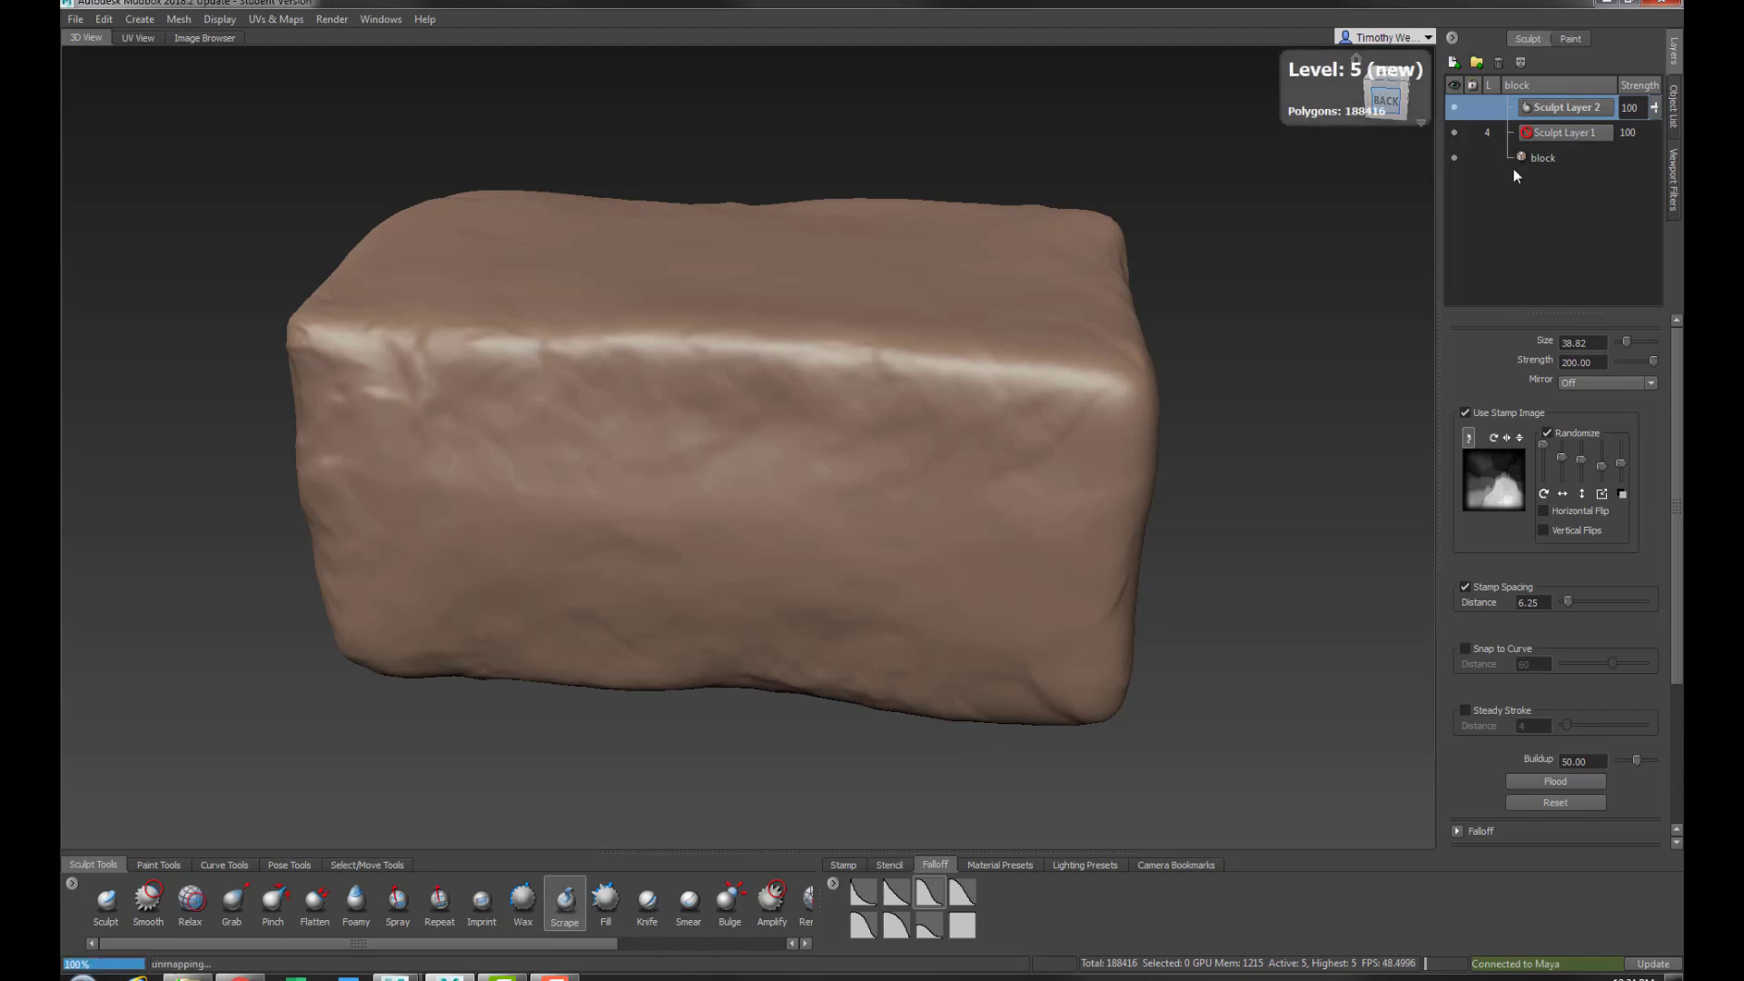
pyautogui.hotkey('shift', 'd')
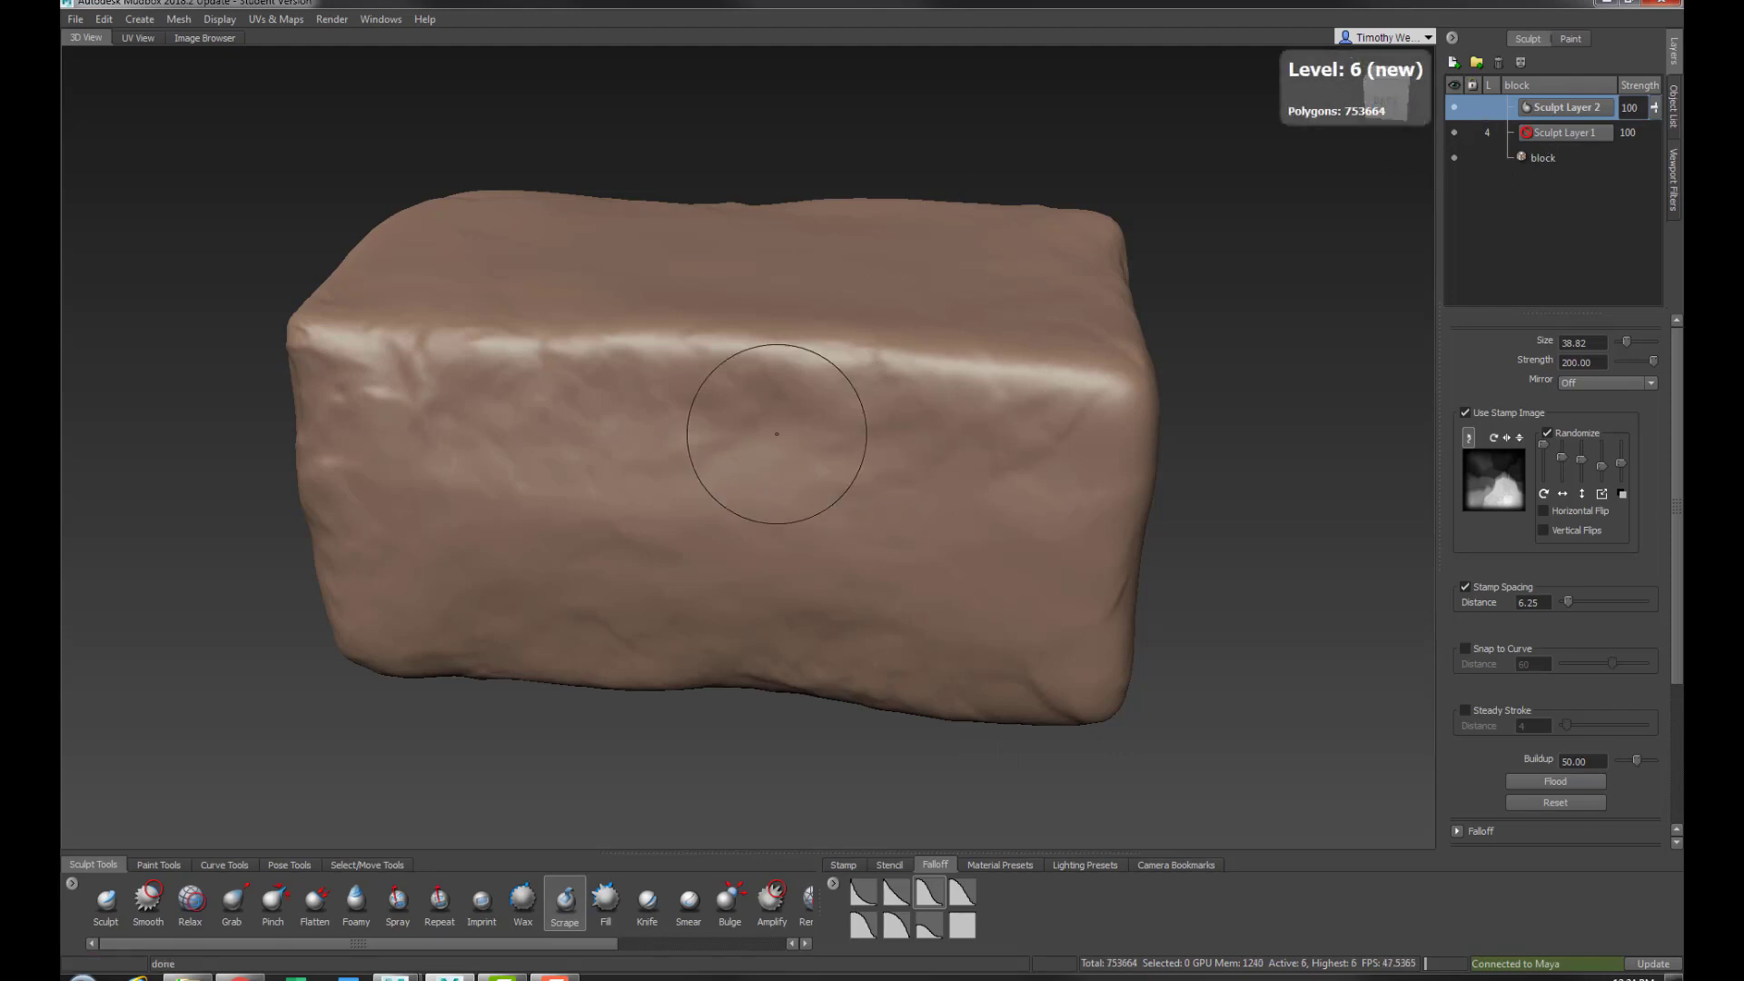
pyautogui.keyDown('alt'); pyautogui.moveTo(575, 447); pyautogui.dragTo(660, 465); pyautogui.keyUp('alt')
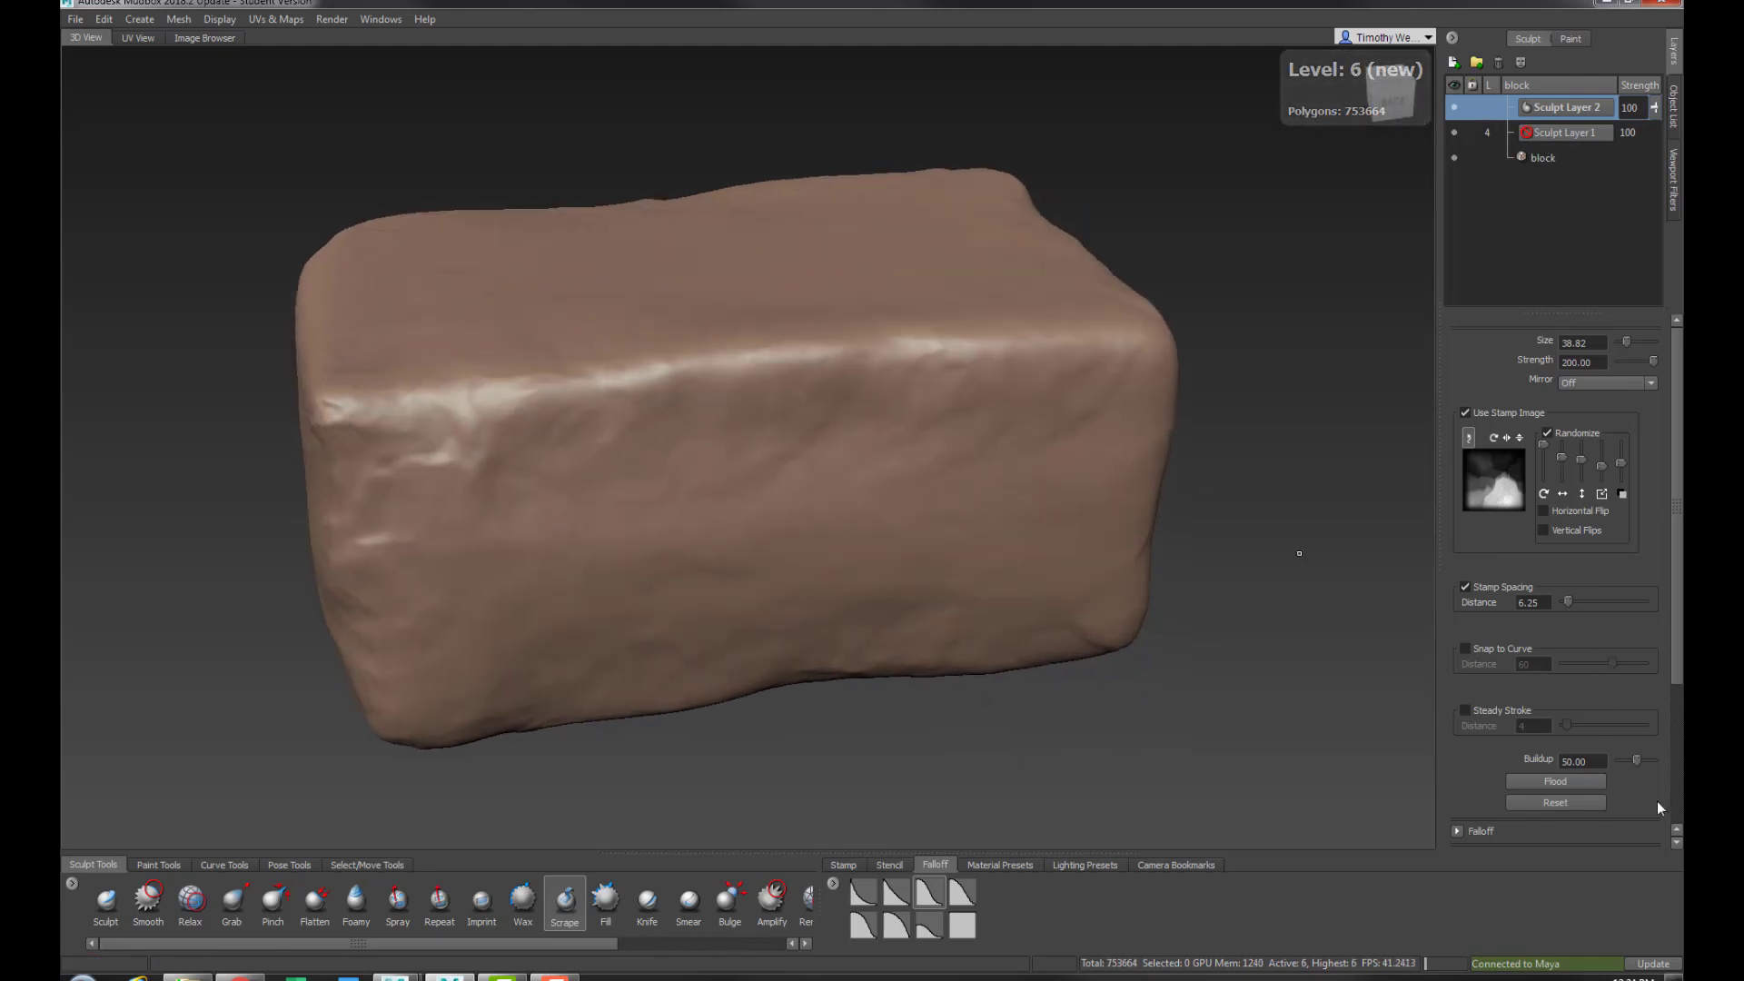
# Try scraping along the block's upper back edge with the Scrape brush direction set to Z
pyautogui.scroll(-3, 1670, 801)
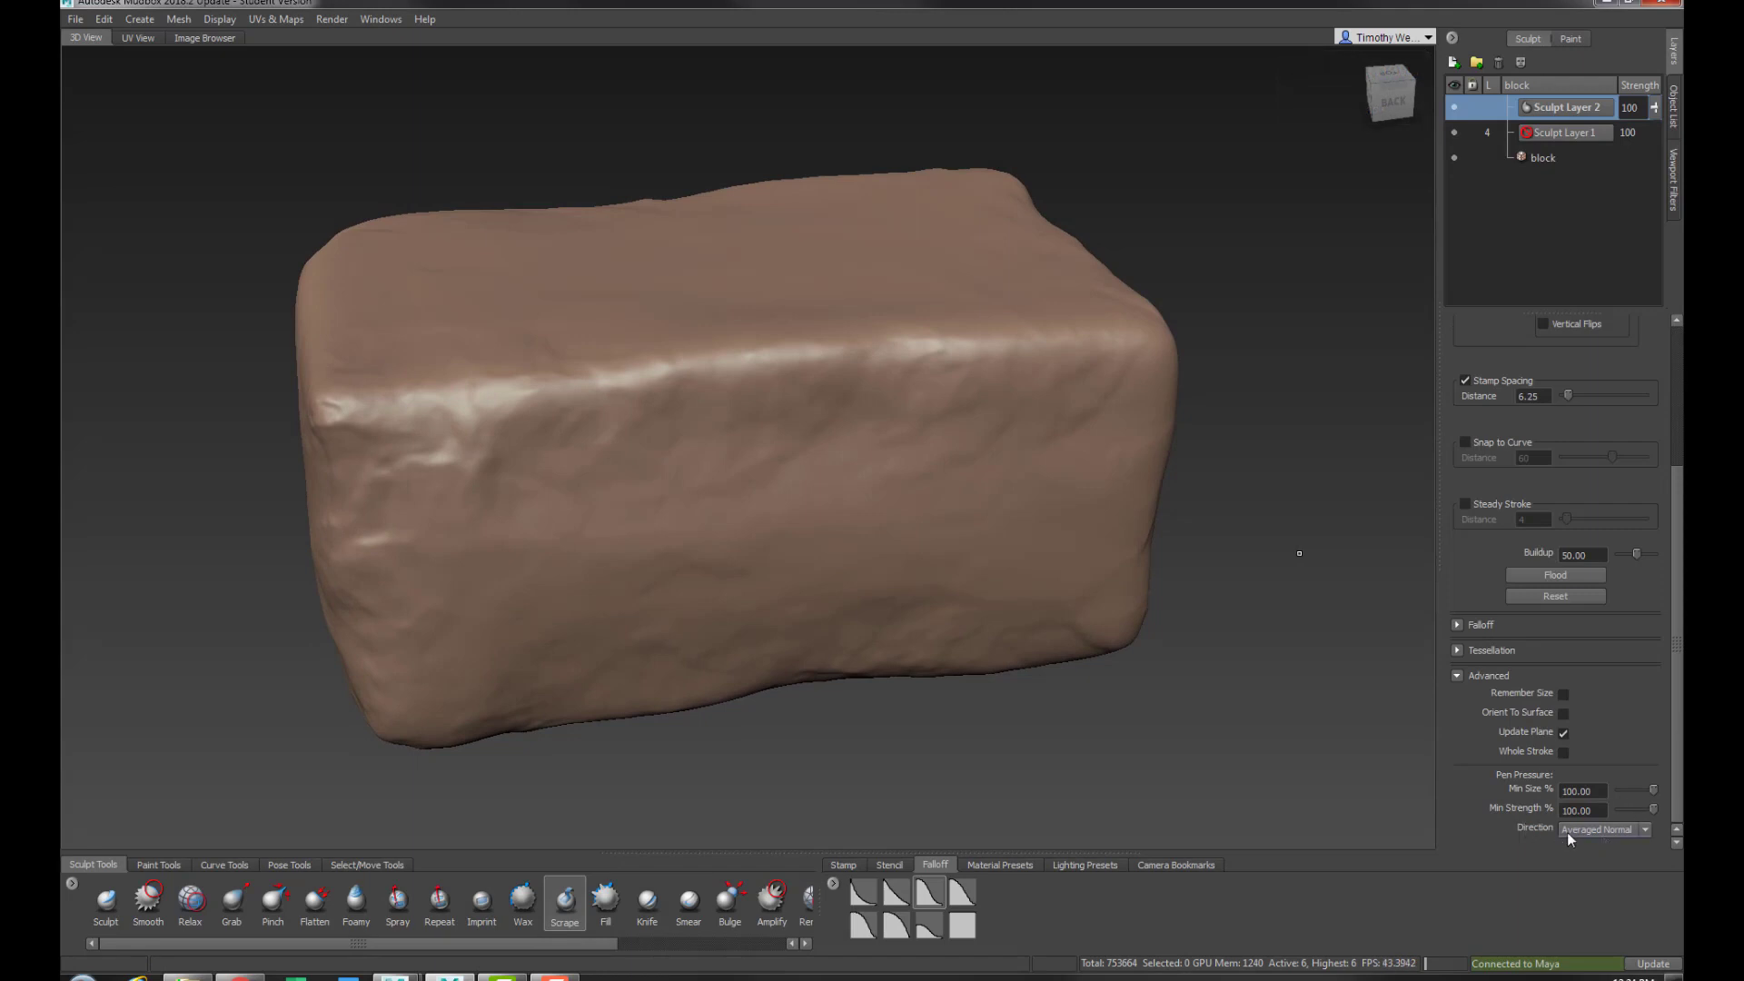
pyautogui.click(1589, 828)
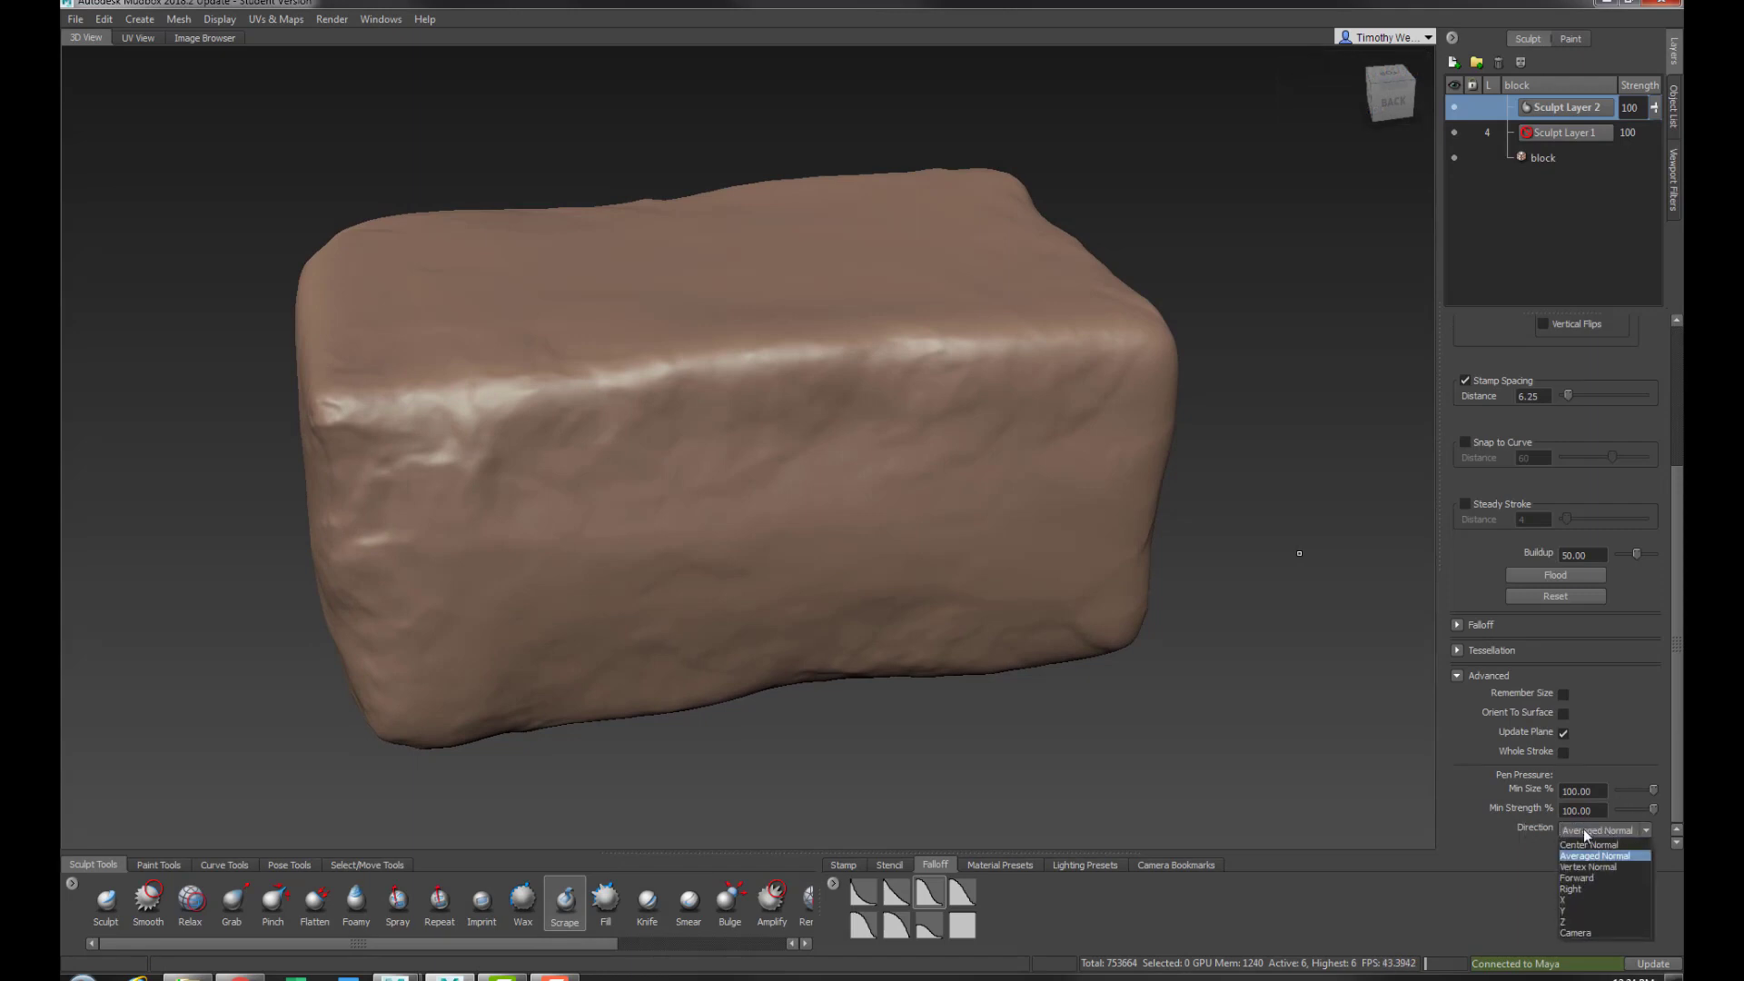
pyautogui.click(1571, 921)
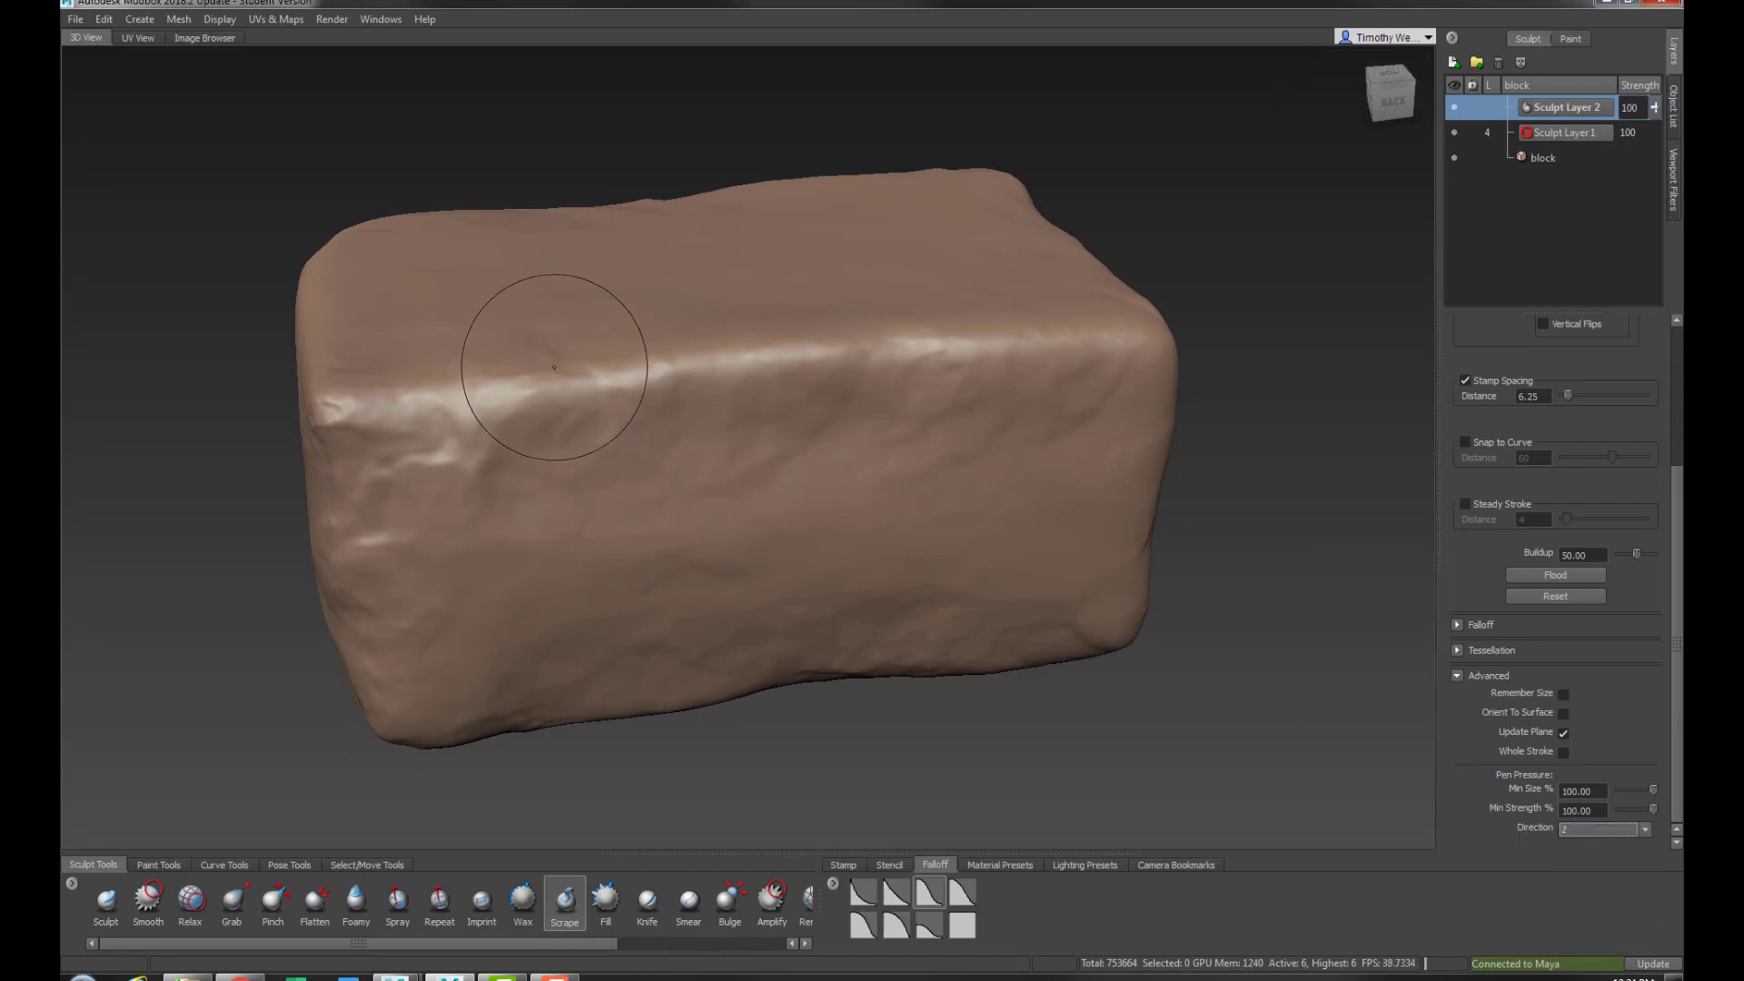
pyautogui.keyDown('alt'); pyautogui.moveTo(545, 358); pyautogui.dragTo(556, 400); pyautogui.keyUp('alt')
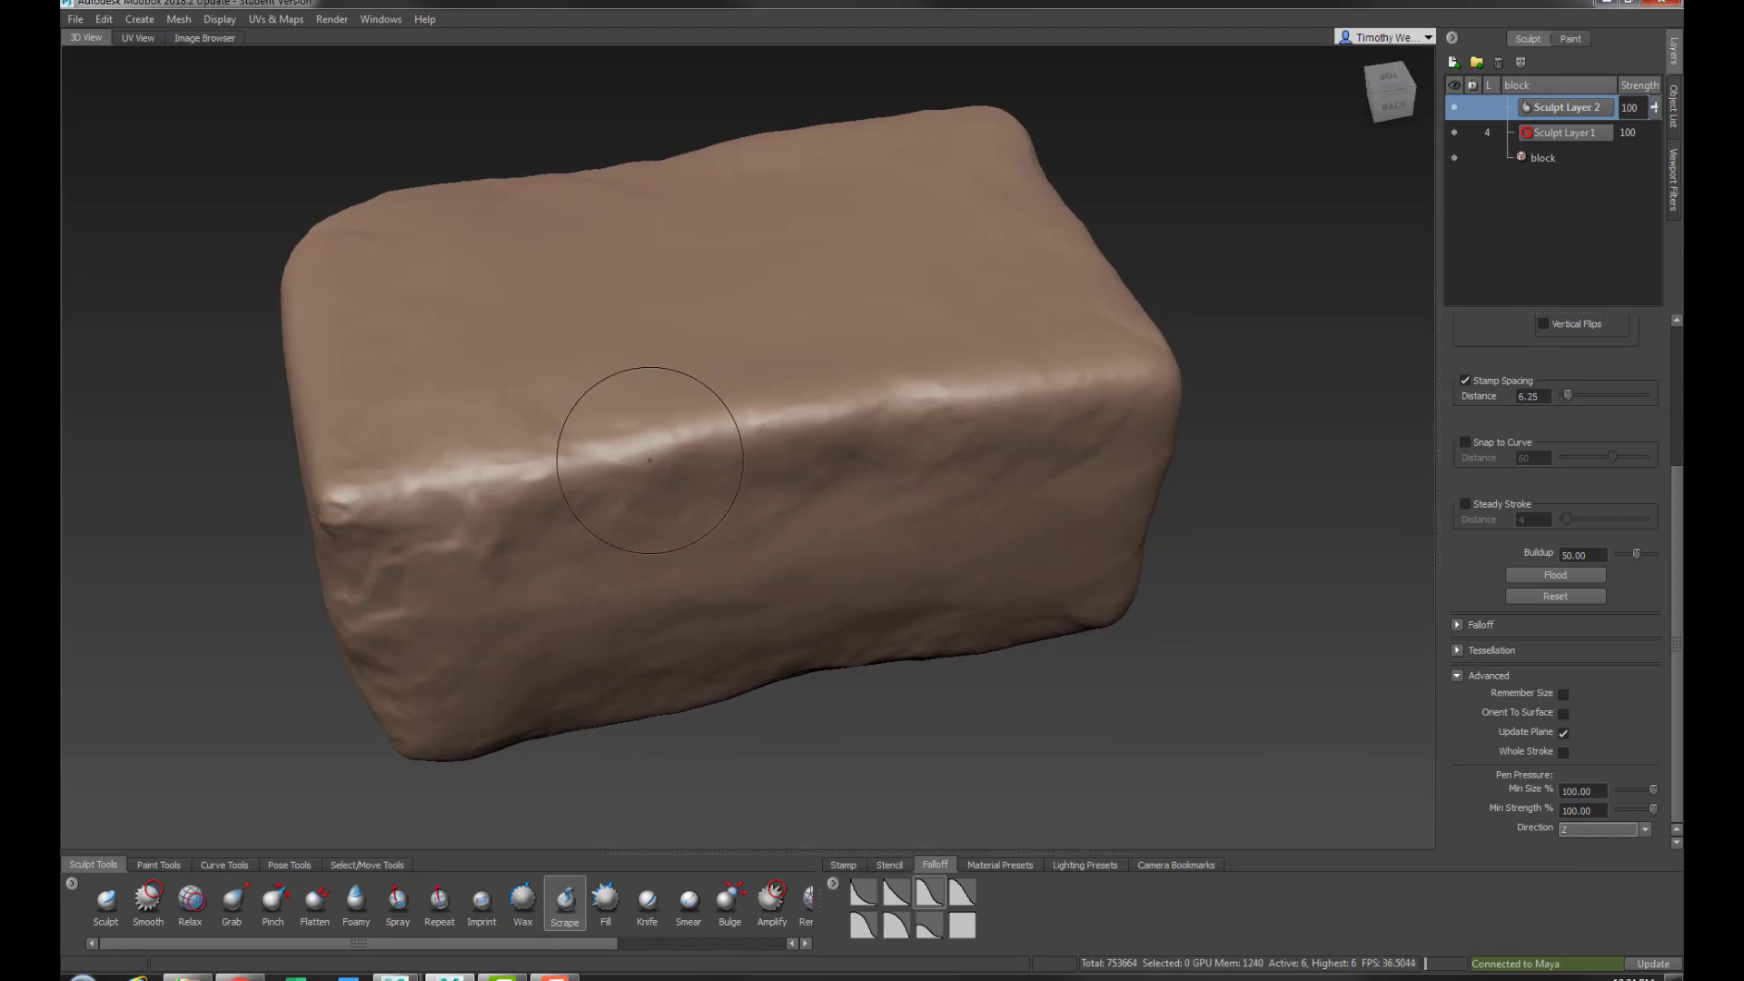
pyautogui.keyDown('alt'); pyautogui.moveTo(700, 416); pyautogui.dragTo(770, 417, button='middle'); pyautogui.keyUp('alt')
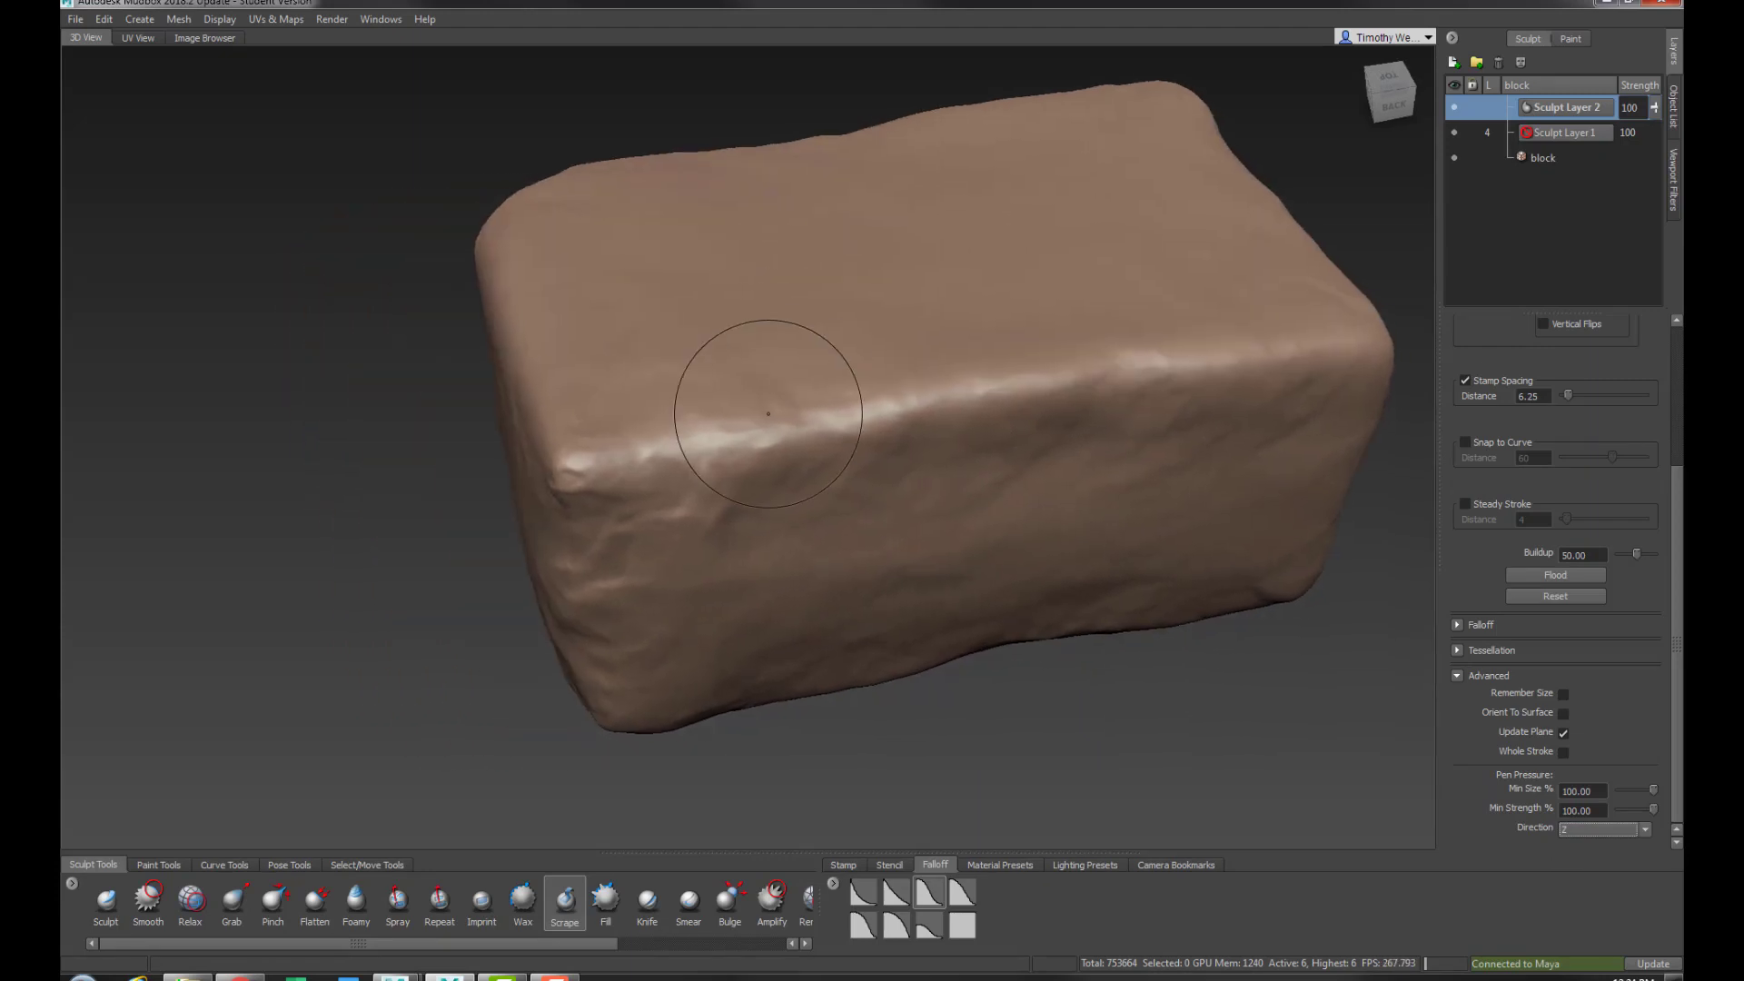
pyautogui.keyDown('alt'); pyautogui.moveTo(770, 417); pyautogui.dragTo(778, 399, button='right'); pyautogui.keyUp('alt')
pyautogui.keyDown('alt'); pyautogui.moveTo(700, 439); pyautogui.dragTo(707, 440); pyautogui.keyUp('alt')
pyautogui.moveTo(858, 449); pyautogui.dragTo(745, 480)
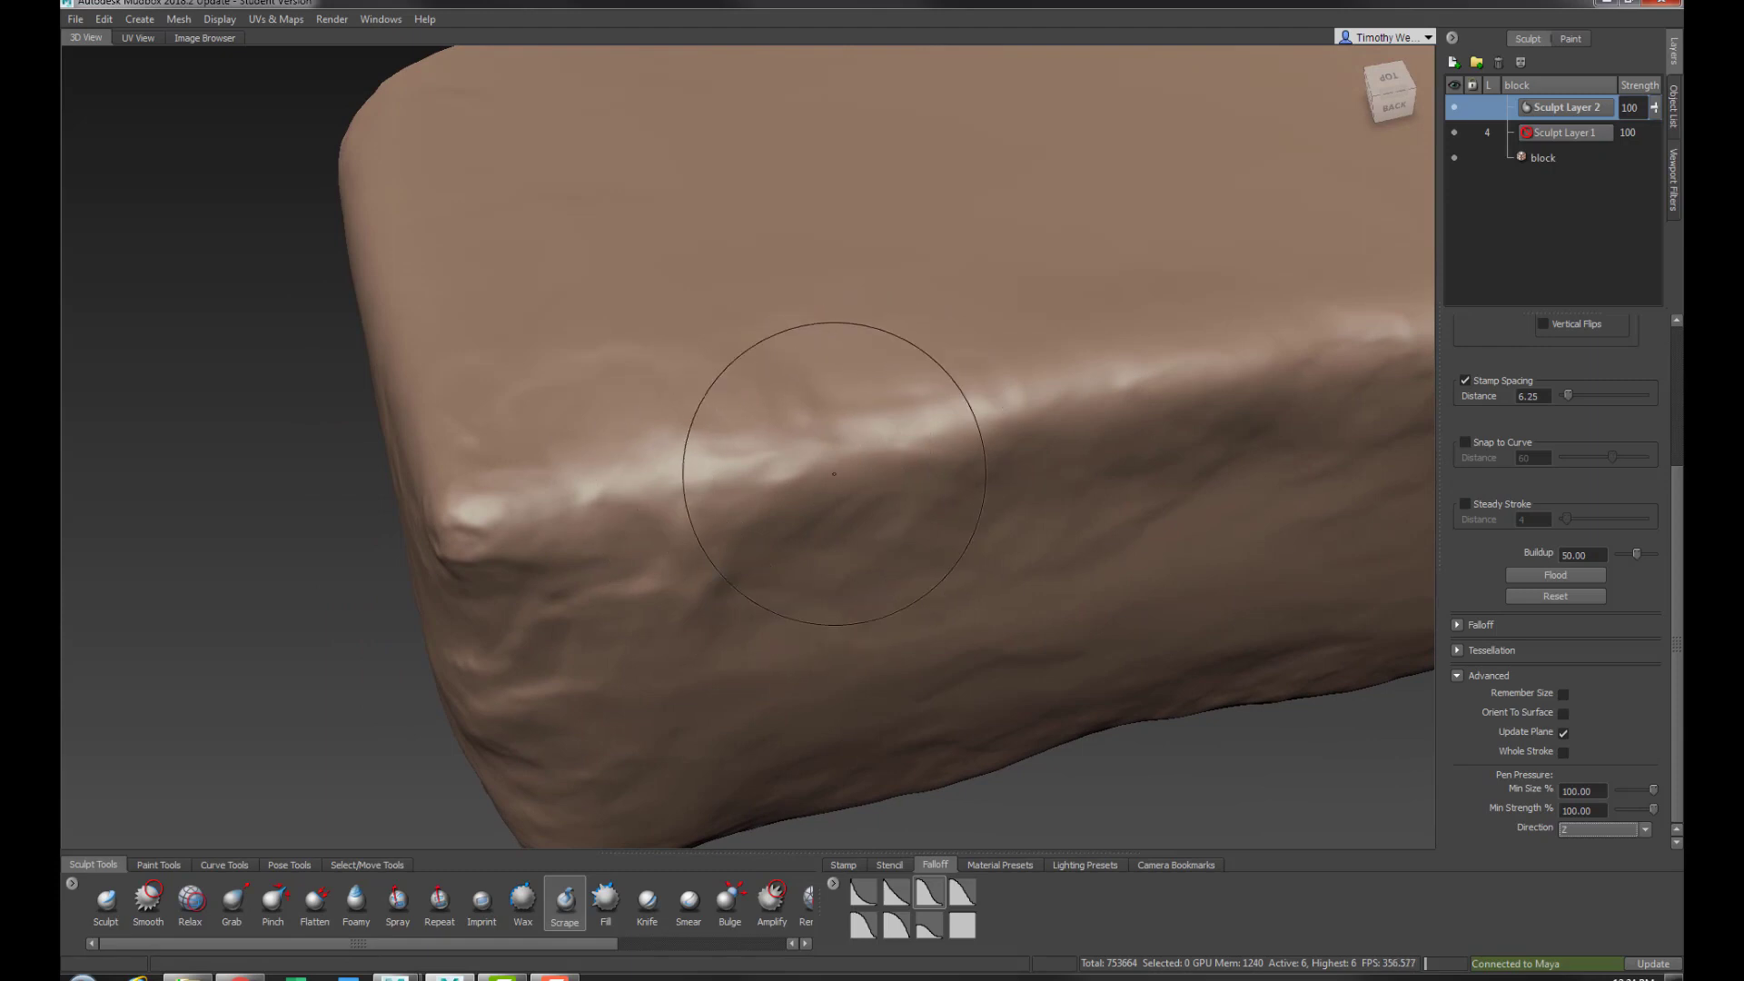
pyautogui.keyDown('alt'); pyautogui.moveTo(835, 471); pyautogui.dragTo(706, 489, button='middle'); pyautogui.keyUp('alt')
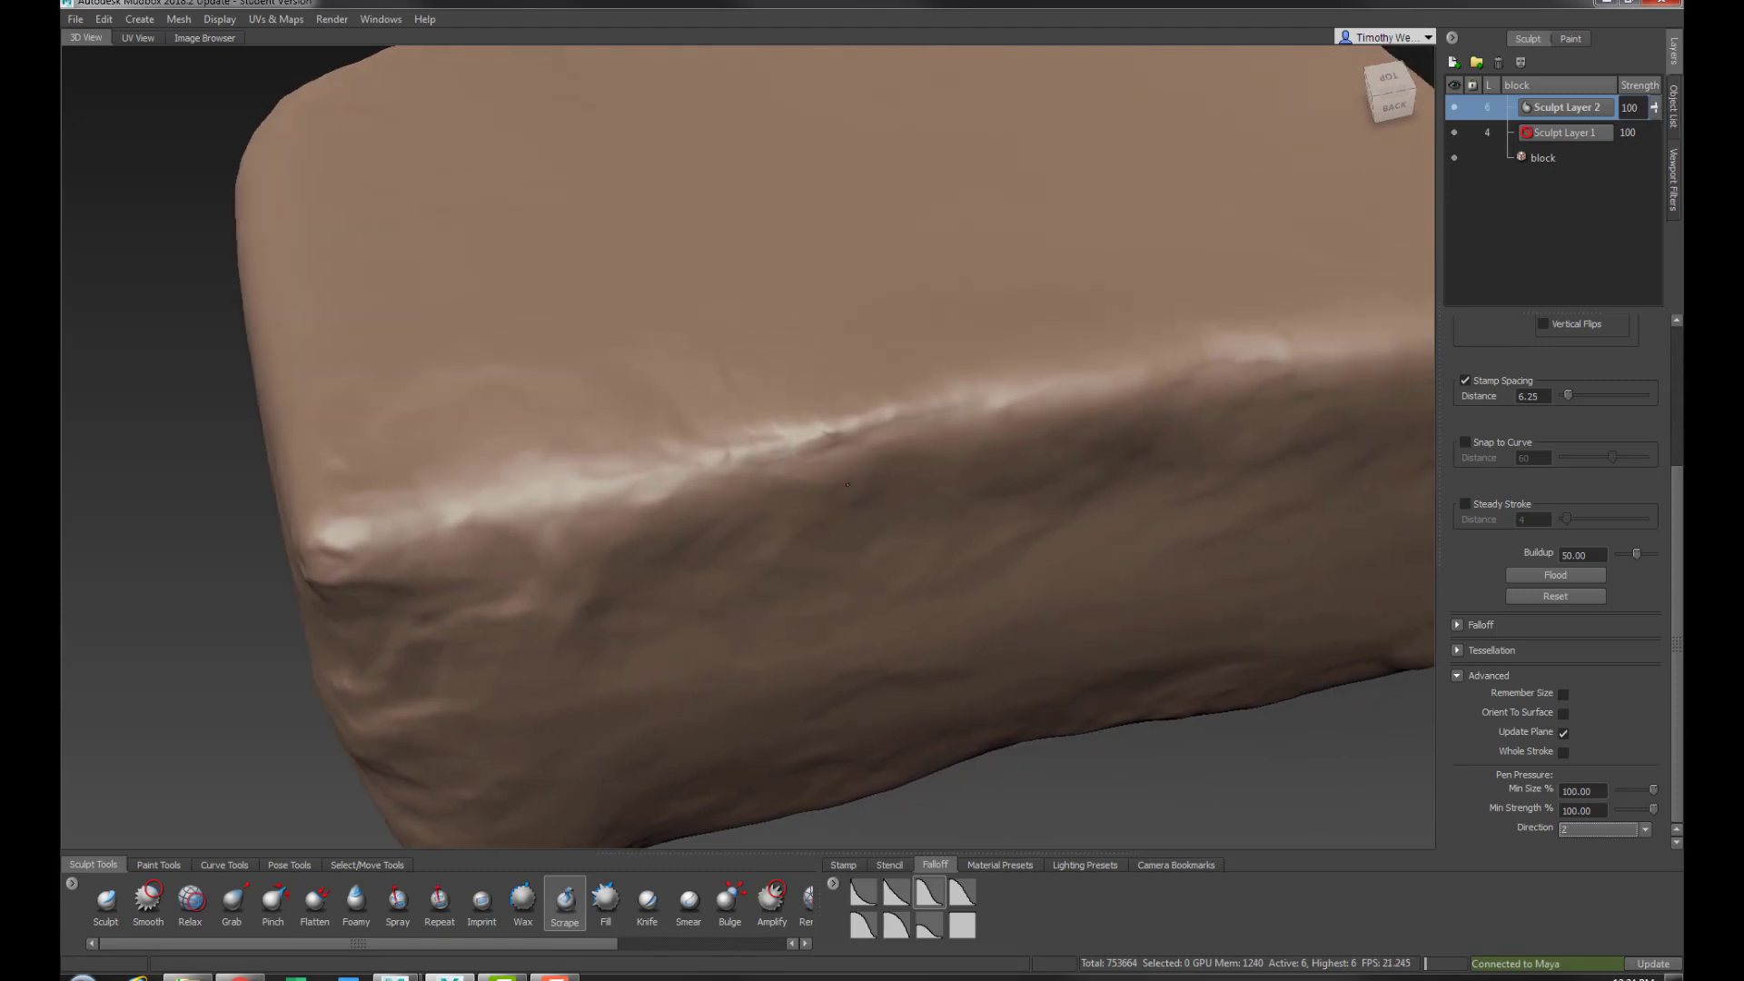
pyautogui.moveTo(705, 489)
pyautogui.keyDown('alt'); pyautogui.mouseDown()
pyautogui.moveTo(965, 454)
pyautogui.moveTo(817, 390)
pyautogui.mouseUp(); pyautogui.keyUp('alt')
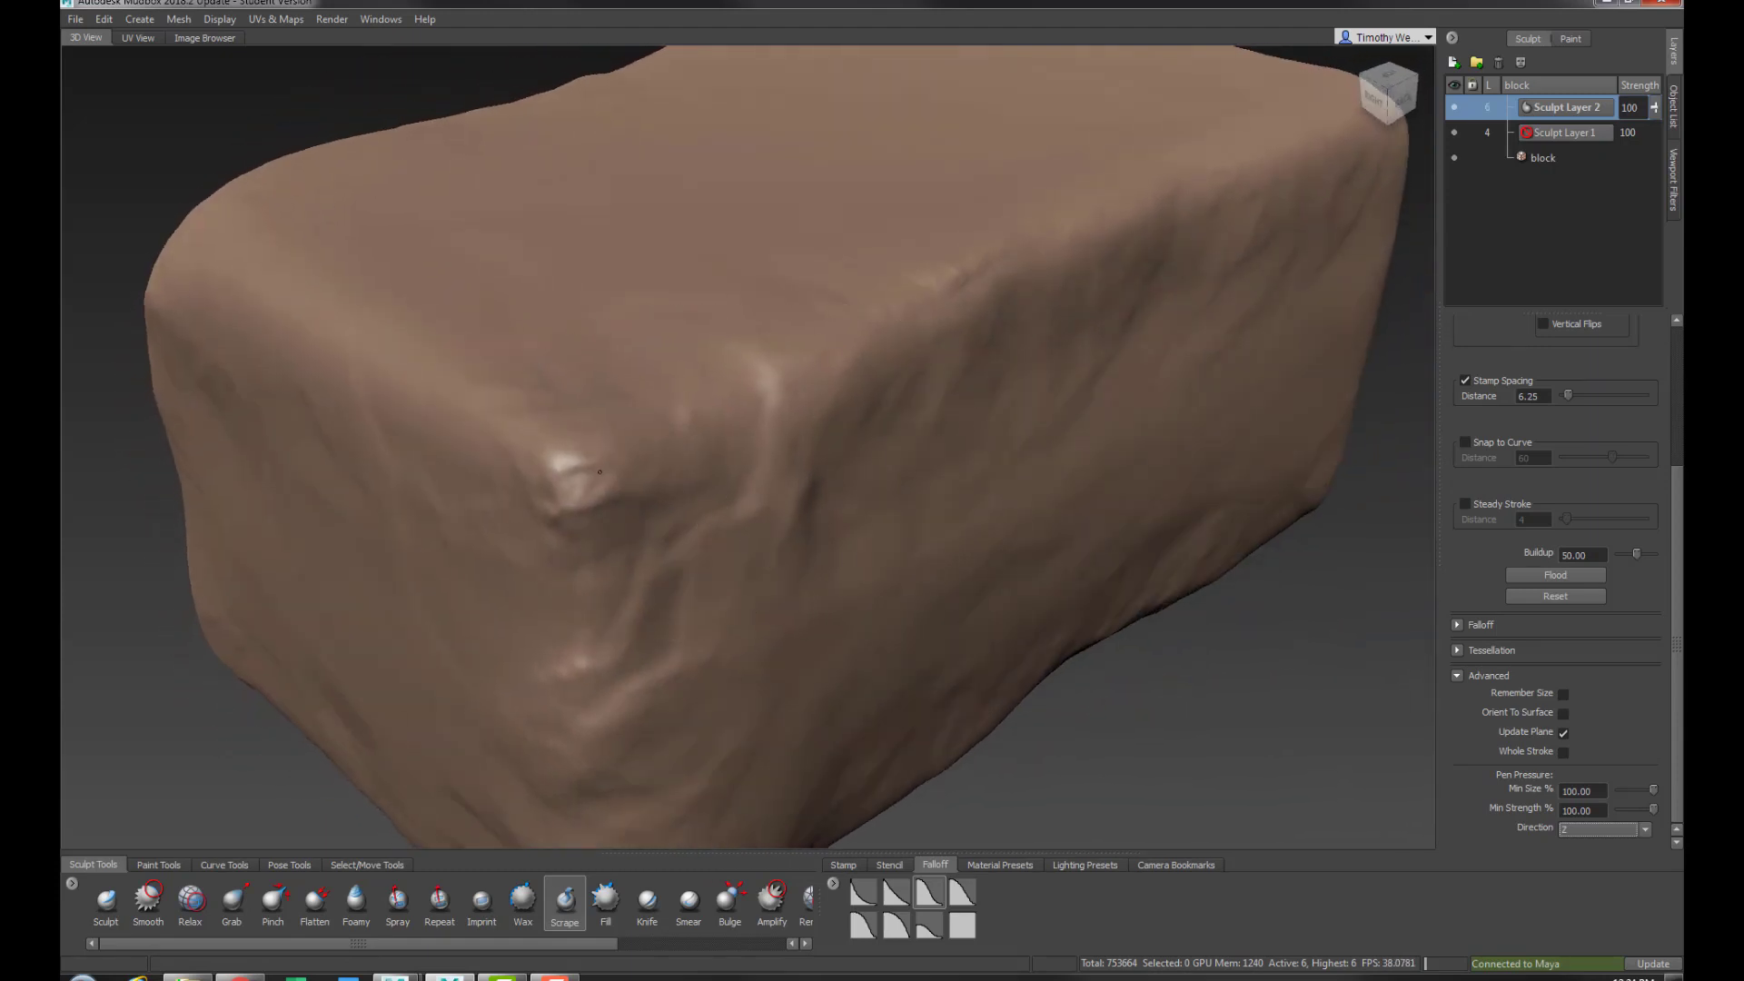
# Set the Scrape direction to Camera and chip the block's upper back edge up to its corner with the right face
pyautogui.click(1576, 830)
pyautogui.click(1578, 928)
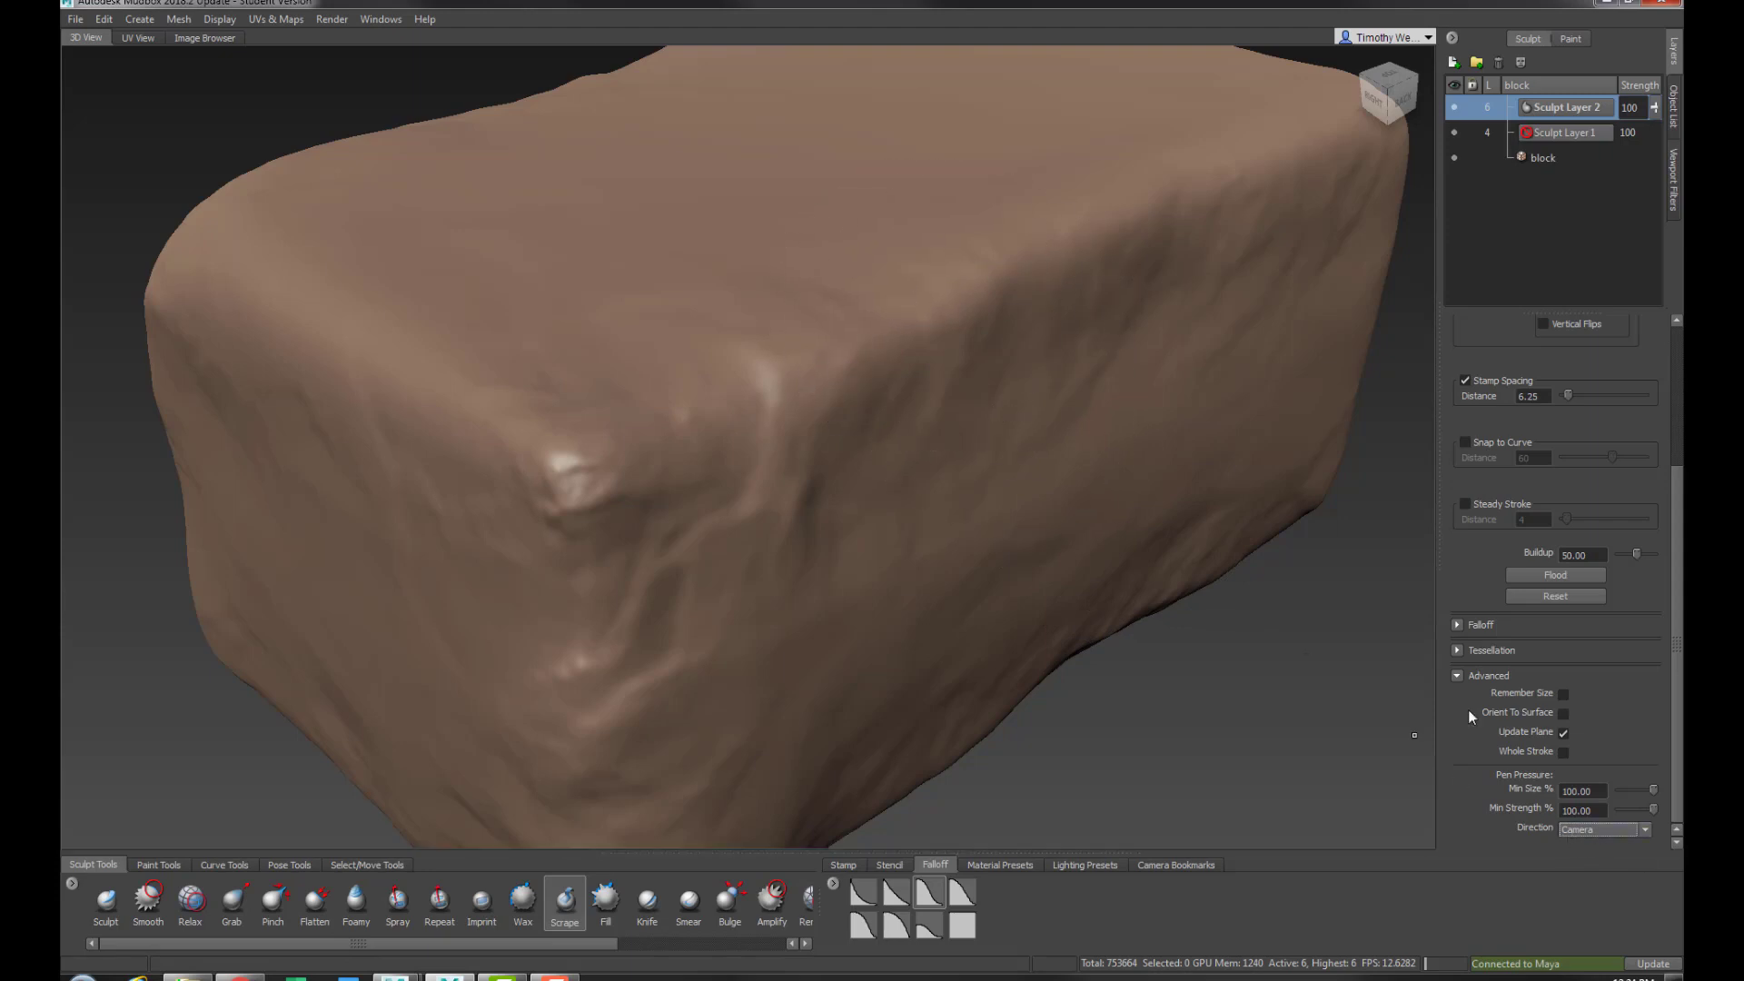
pyautogui.moveTo(909, 454)
pyautogui.keyDown('alt'); pyautogui.mouseDown()
pyautogui.moveTo(642, 545)
pyautogui.moveTo(759, 575)
pyautogui.moveTo(428, 467)
pyautogui.mouseUp(); pyautogui.keyUp('alt')
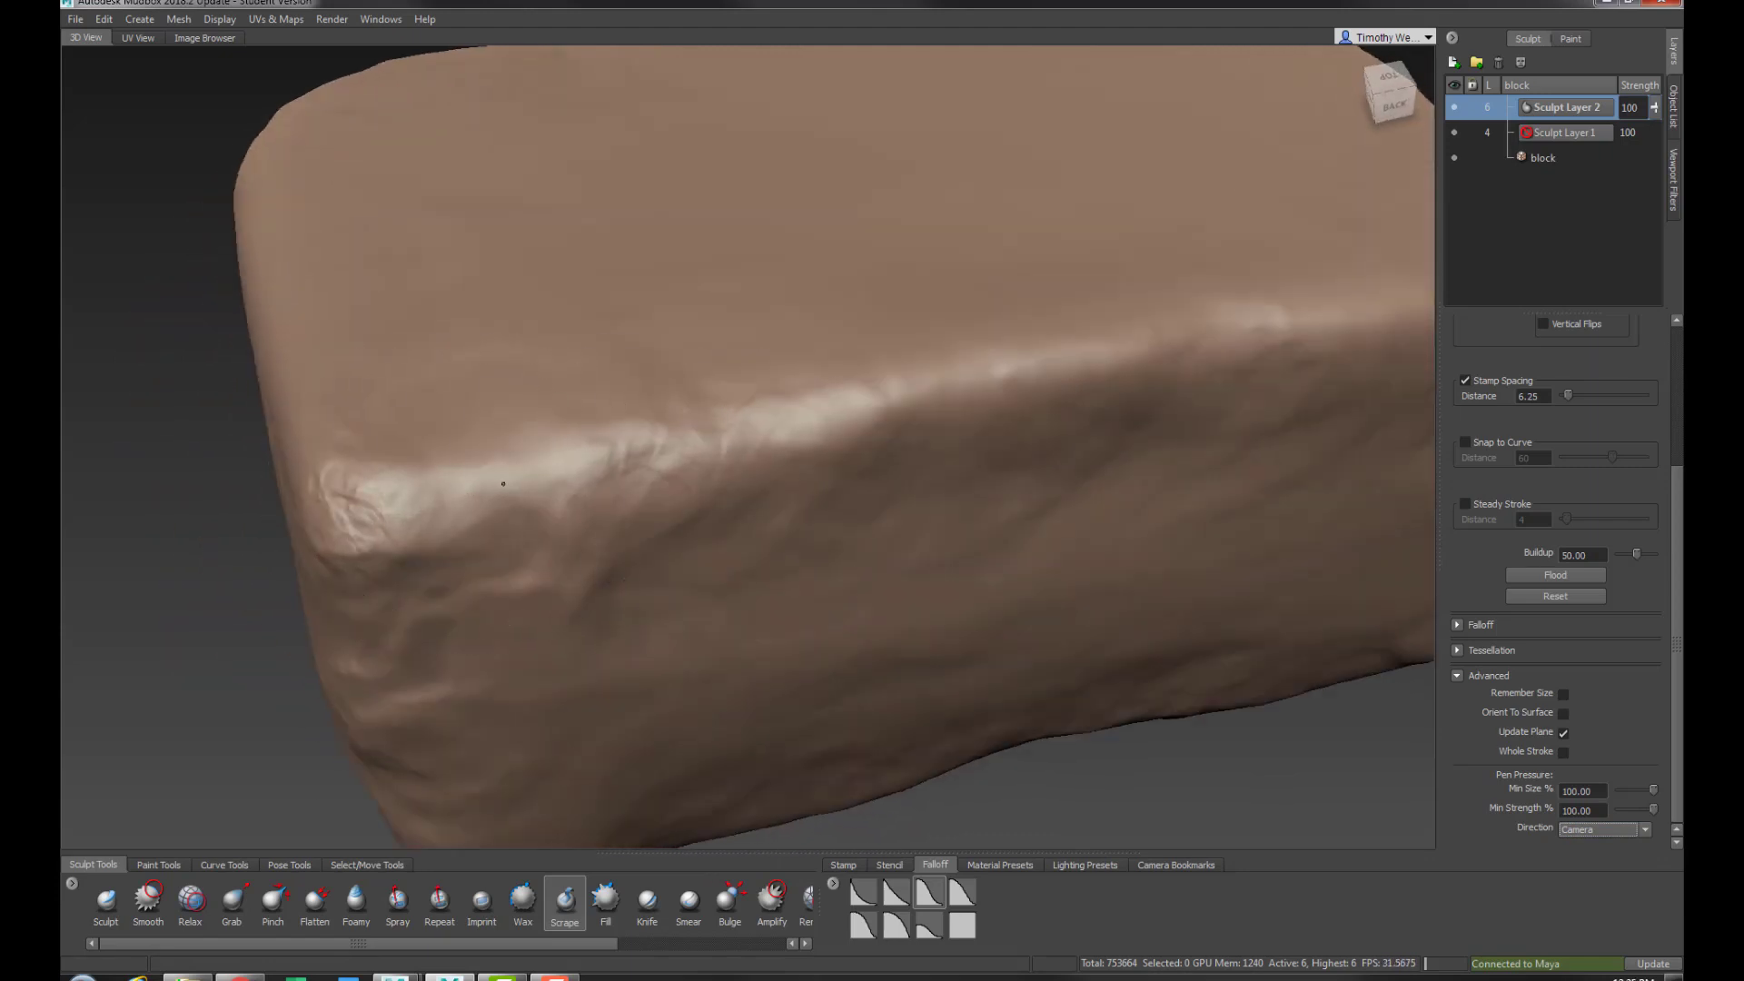
pyautogui.moveTo(385, 533); pyautogui.dragTo(564, 490)
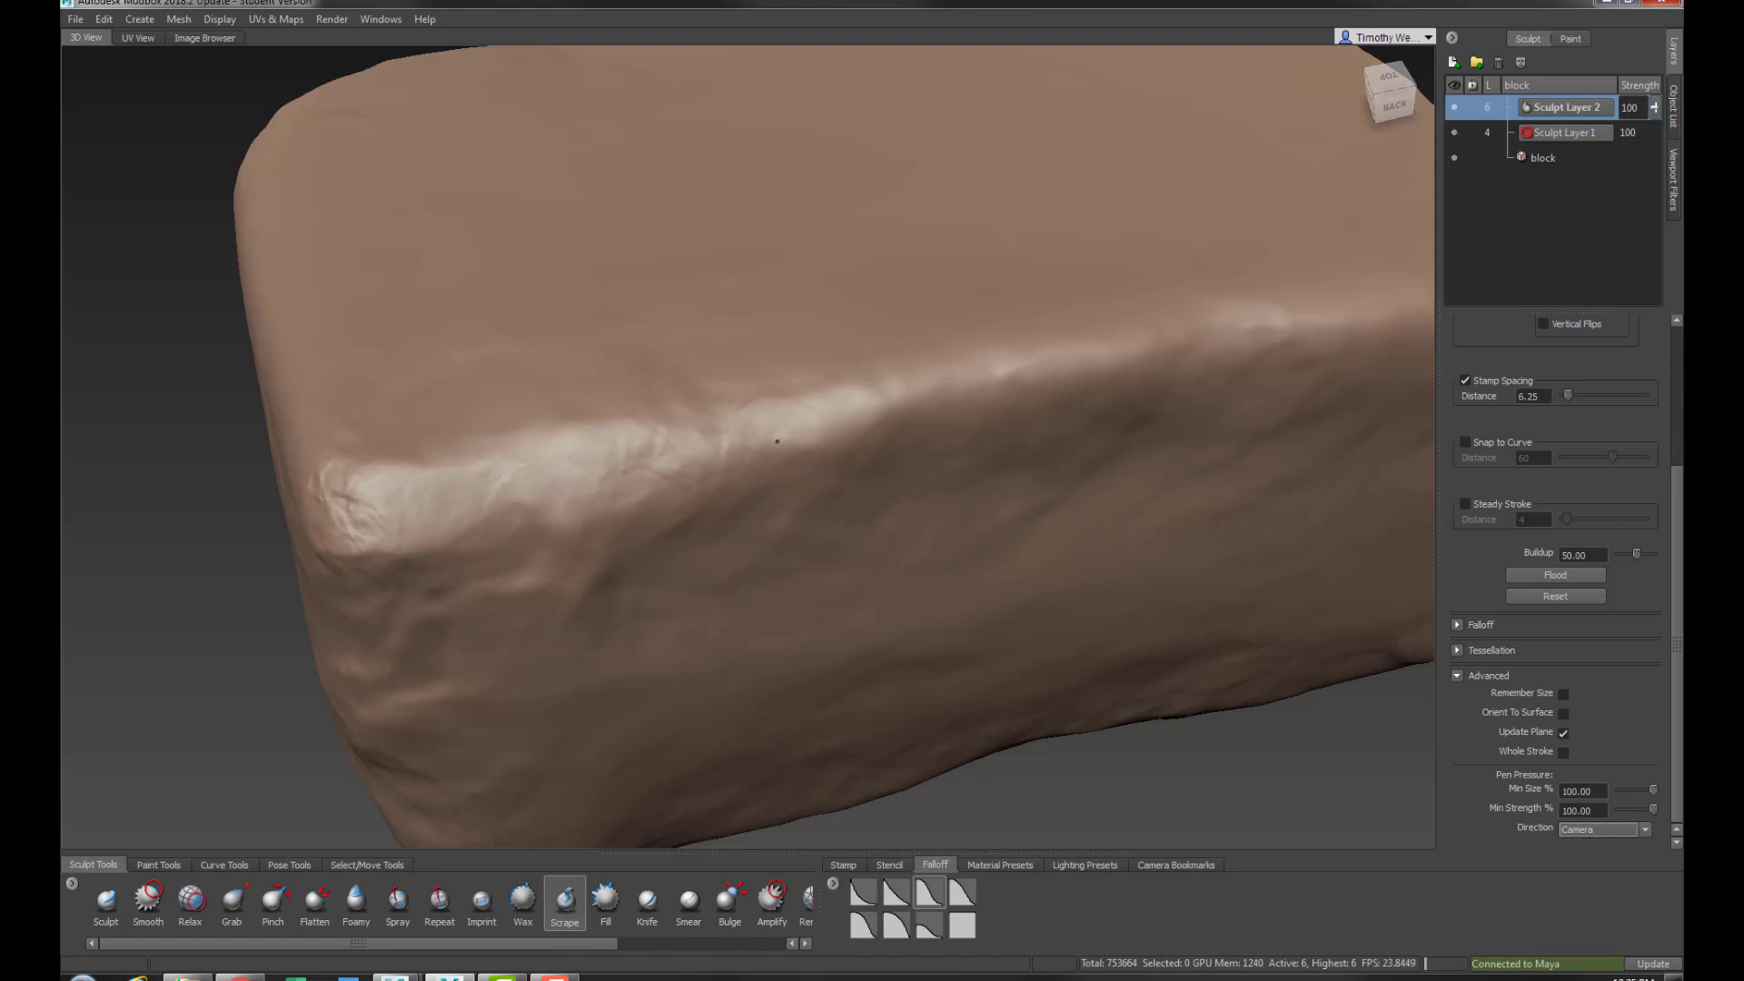
pyautogui.moveTo(777, 441)
pyautogui.mouseDown()
pyautogui.moveTo(604, 468)
pyautogui.moveTo(720, 330)
pyautogui.moveTo(525, 422)
pyautogui.moveTo(545, 431)
pyautogui.moveTo(532, 563)
pyautogui.moveTo(517, 309)
pyautogui.moveTo(630, 451)
pyautogui.moveTo(642, 525)
pyautogui.moveTo(611, 322)
pyautogui.mouseUp()
pyautogui.moveTo(550, 258)
pyautogui.keyDown('alt'); pyautogui.mouseDown()
pyautogui.moveTo(636, 363)
pyautogui.moveTo(726, 426)
pyautogui.mouseUp(); pyautogui.keyUp('alt')
pyautogui.moveTo(899, 404); pyautogui.dragTo(526, 454)
pyautogui.moveTo(381, 482); pyautogui.dragTo(752, 433)
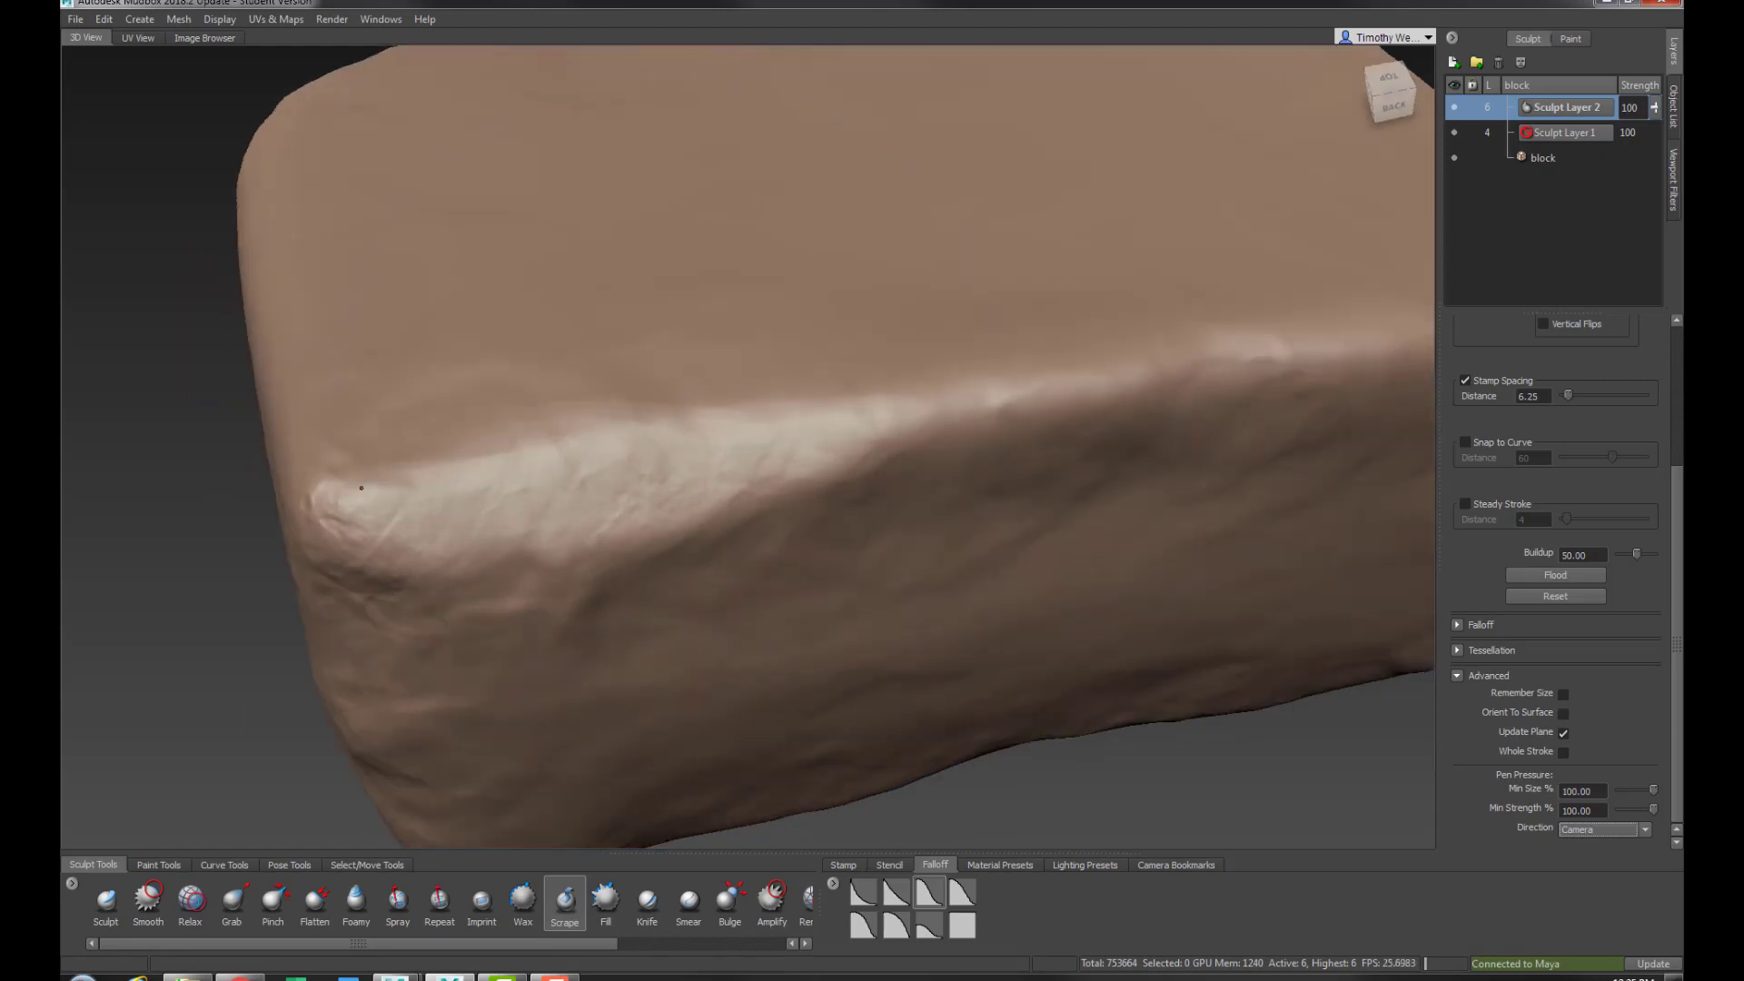
pyautogui.keyDown('alt'); pyautogui.moveTo(581, 427); pyautogui.dragTo(802, 578); pyautogui.keyUp('alt')
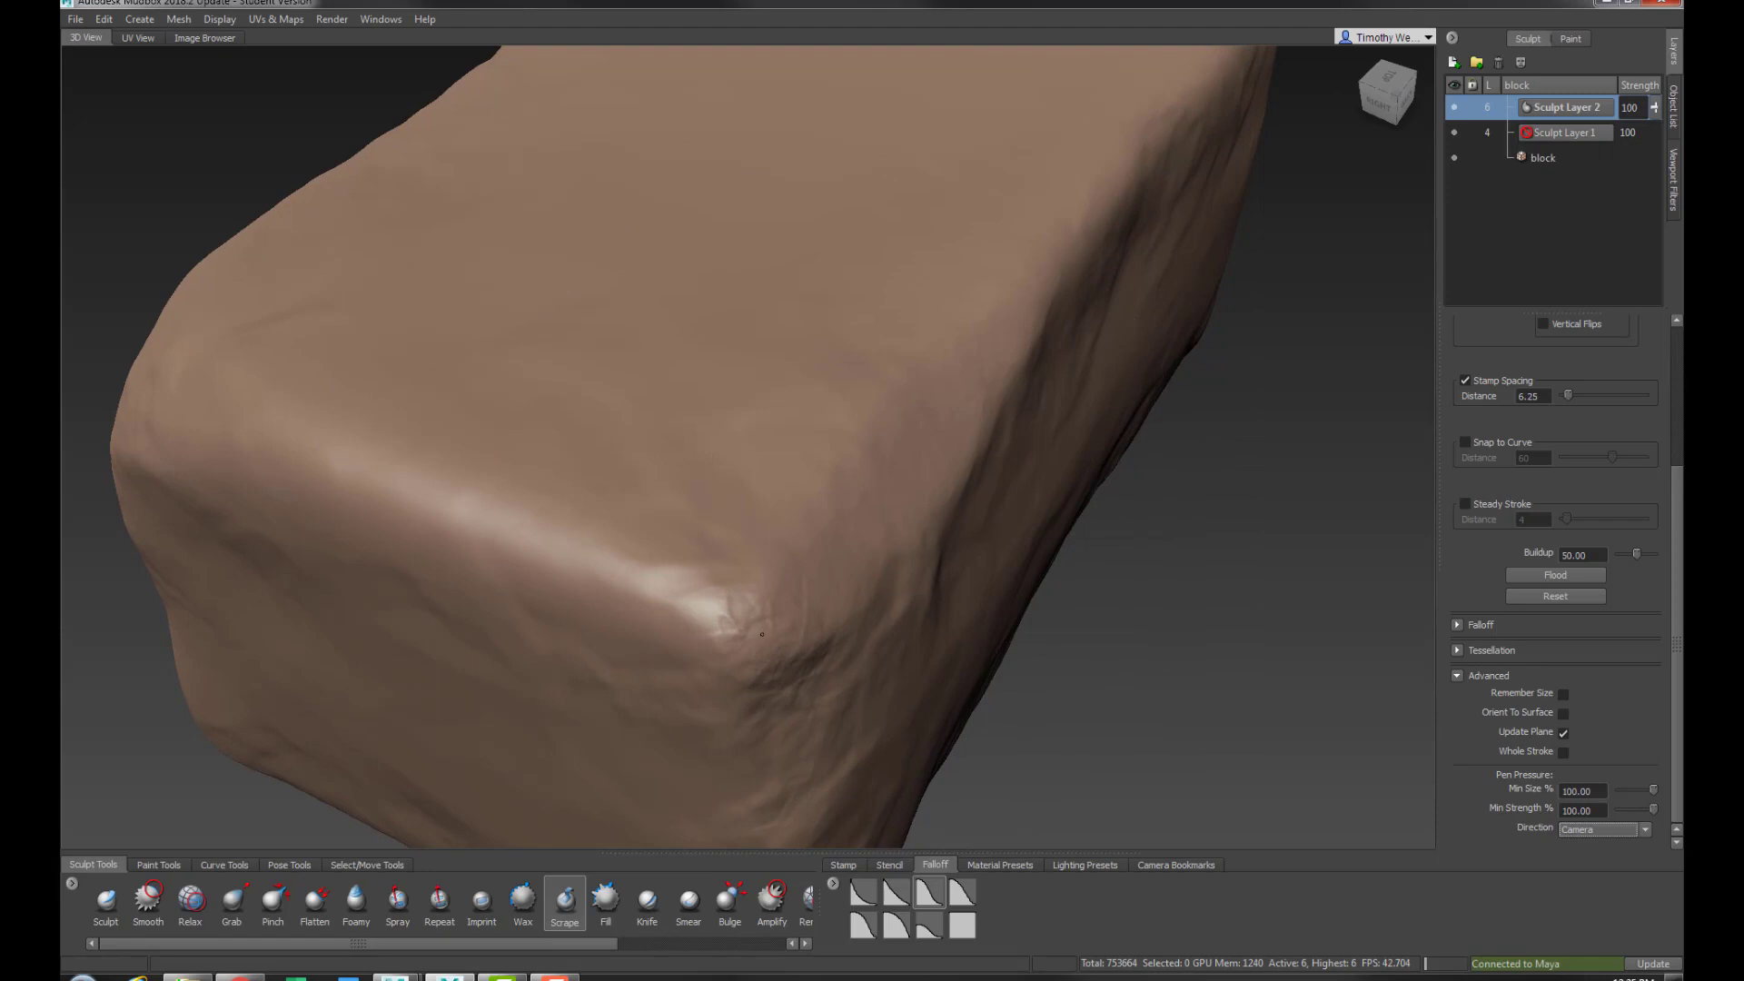
# Set the Scrape direction back to Averaged Normal and wear down the corner and upper edge of the block's right face
pyautogui.click(1585, 831)
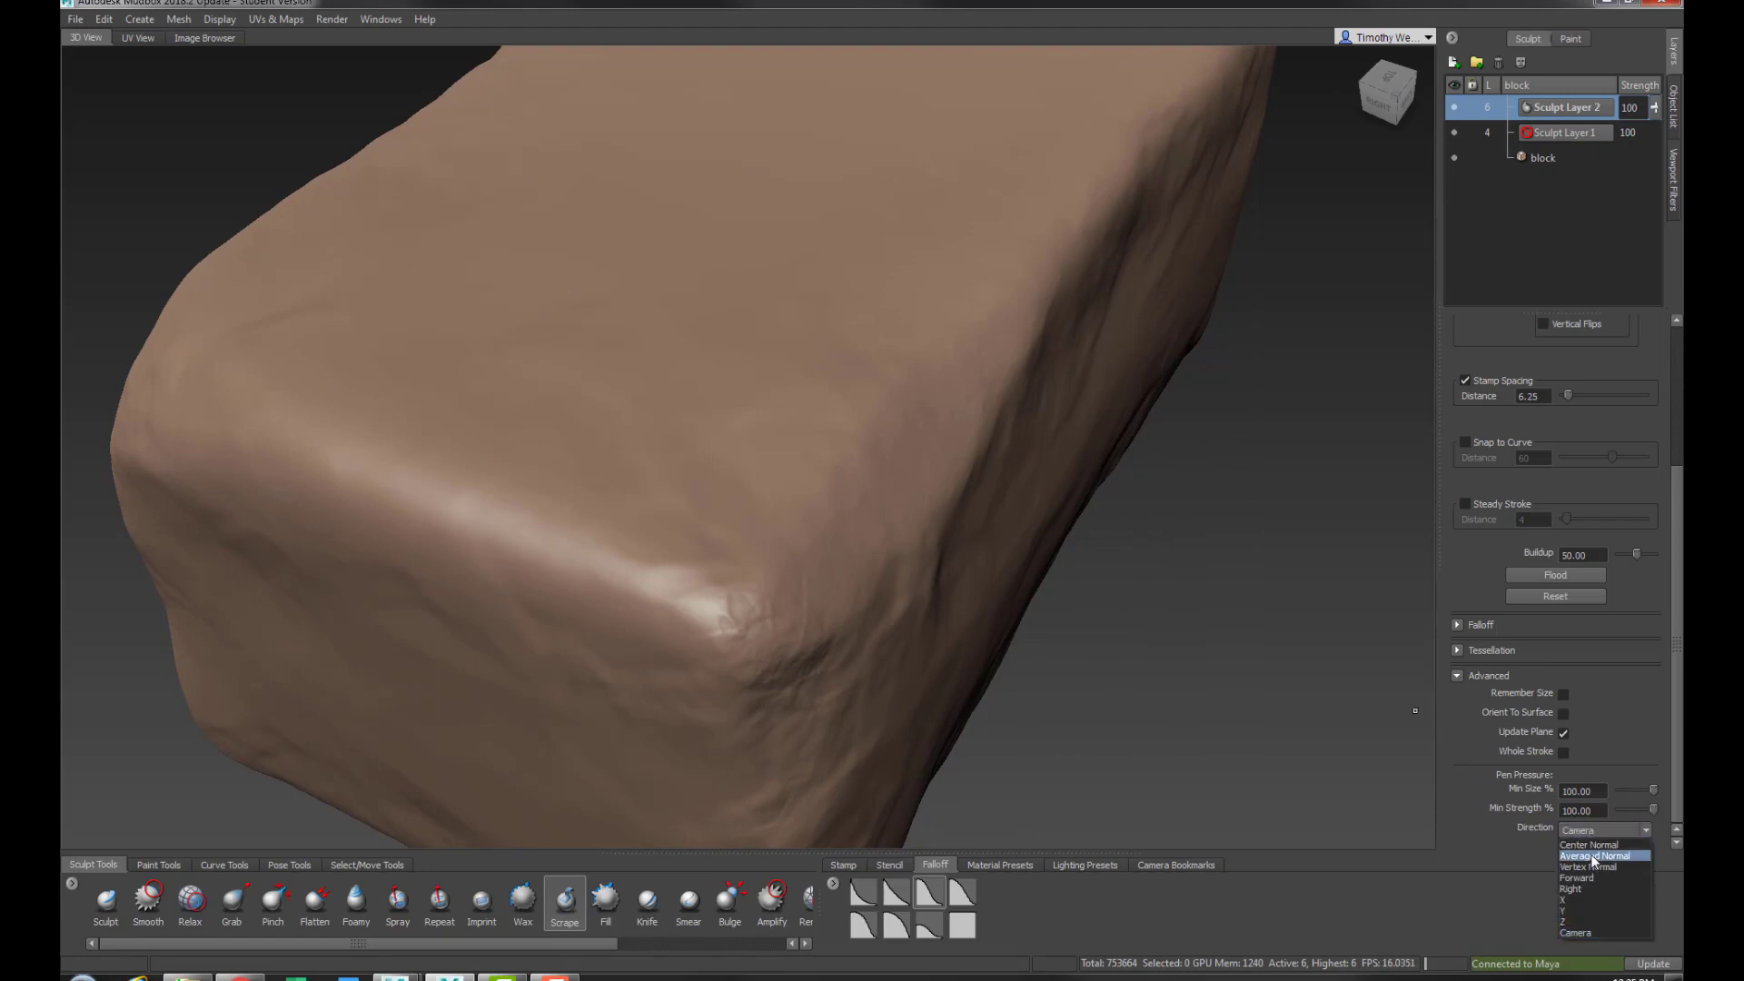
pyautogui.click(1591, 857)
pyautogui.keyDown('alt'); pyautogui.moveTo(591, 509); pyautogui.dragTo(431, 610); pyautogui.keyUp('alt')
pyautogui.press('b')
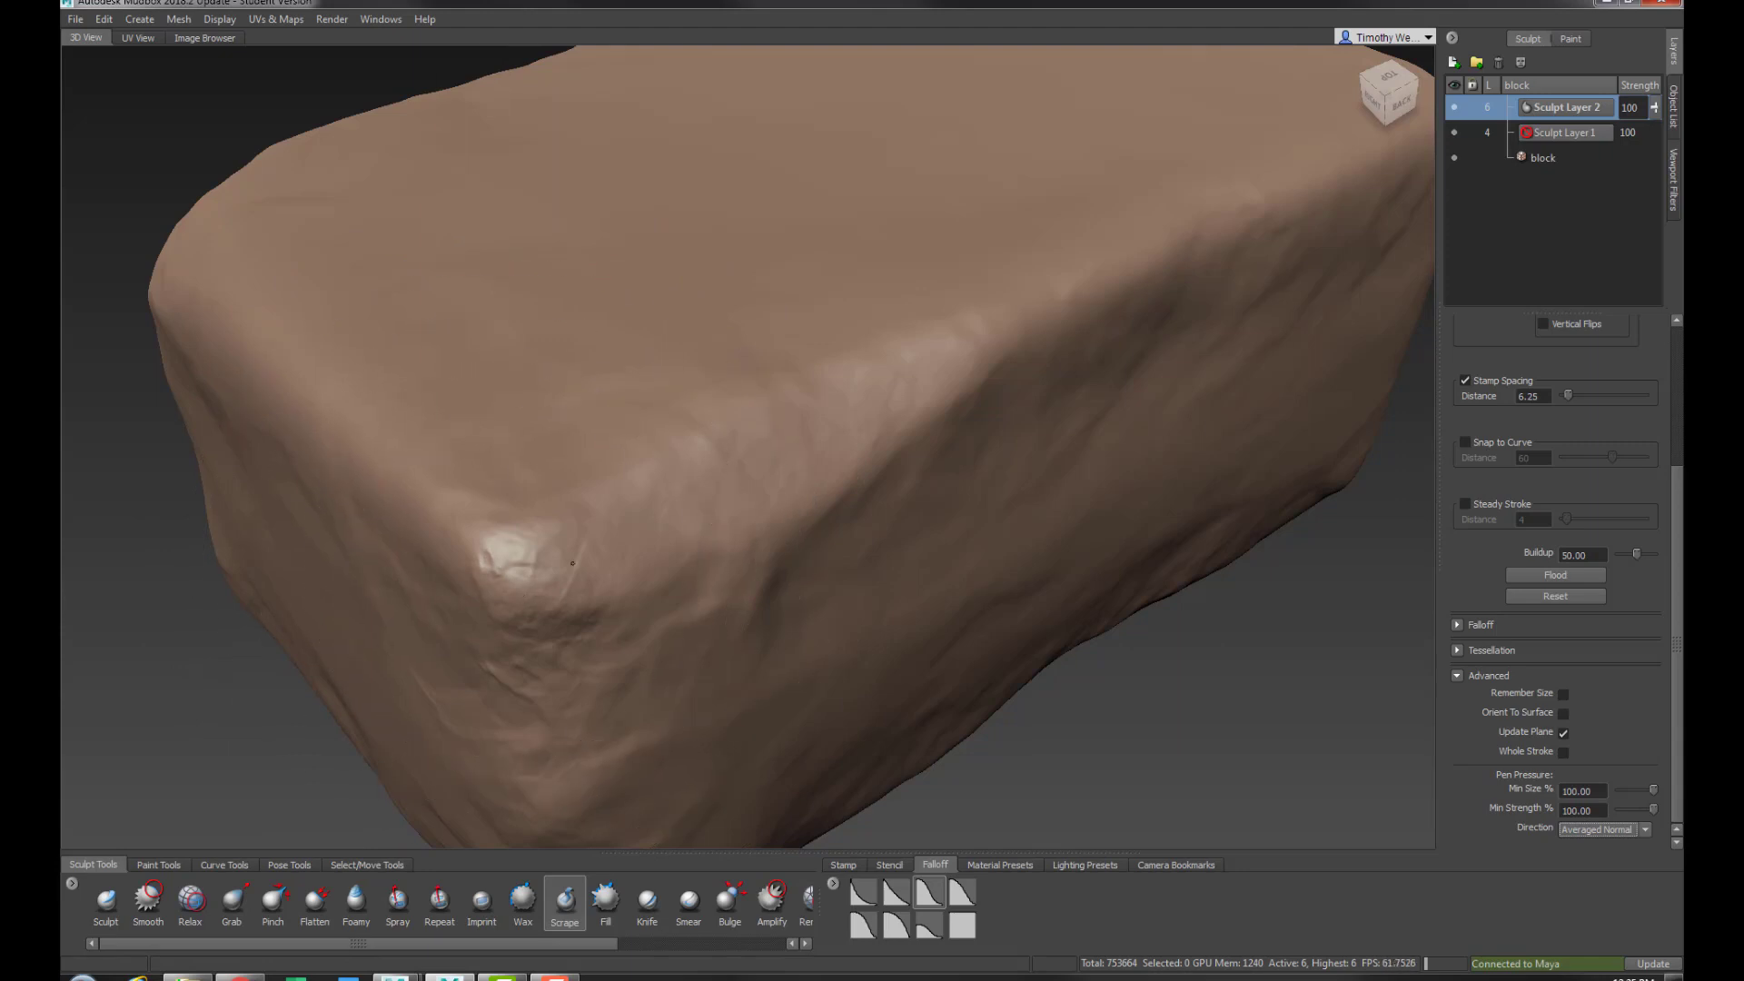
pyautogui.moveTo(572, 563)
pyautogui.mouseDown()
pyautogui.moveTo(481, 527)
pyautogui.moveTo(690, 532)
pyautogui.mouseUp()
pyautogui.moveTo(798, 494)
pyautogui.mouseDown()
pyautogui.moveTo(491, 517)
pyautogui.moveTo(563, 556)
pyautogui.moveTo(890, 509)
pyautogui.mouseUp()
pyautogui.keyDown('alt'); pyautogui.moveTo(640, 649); pyautogui.dragTo(672, 541); pyautogui.keyUp('alt')
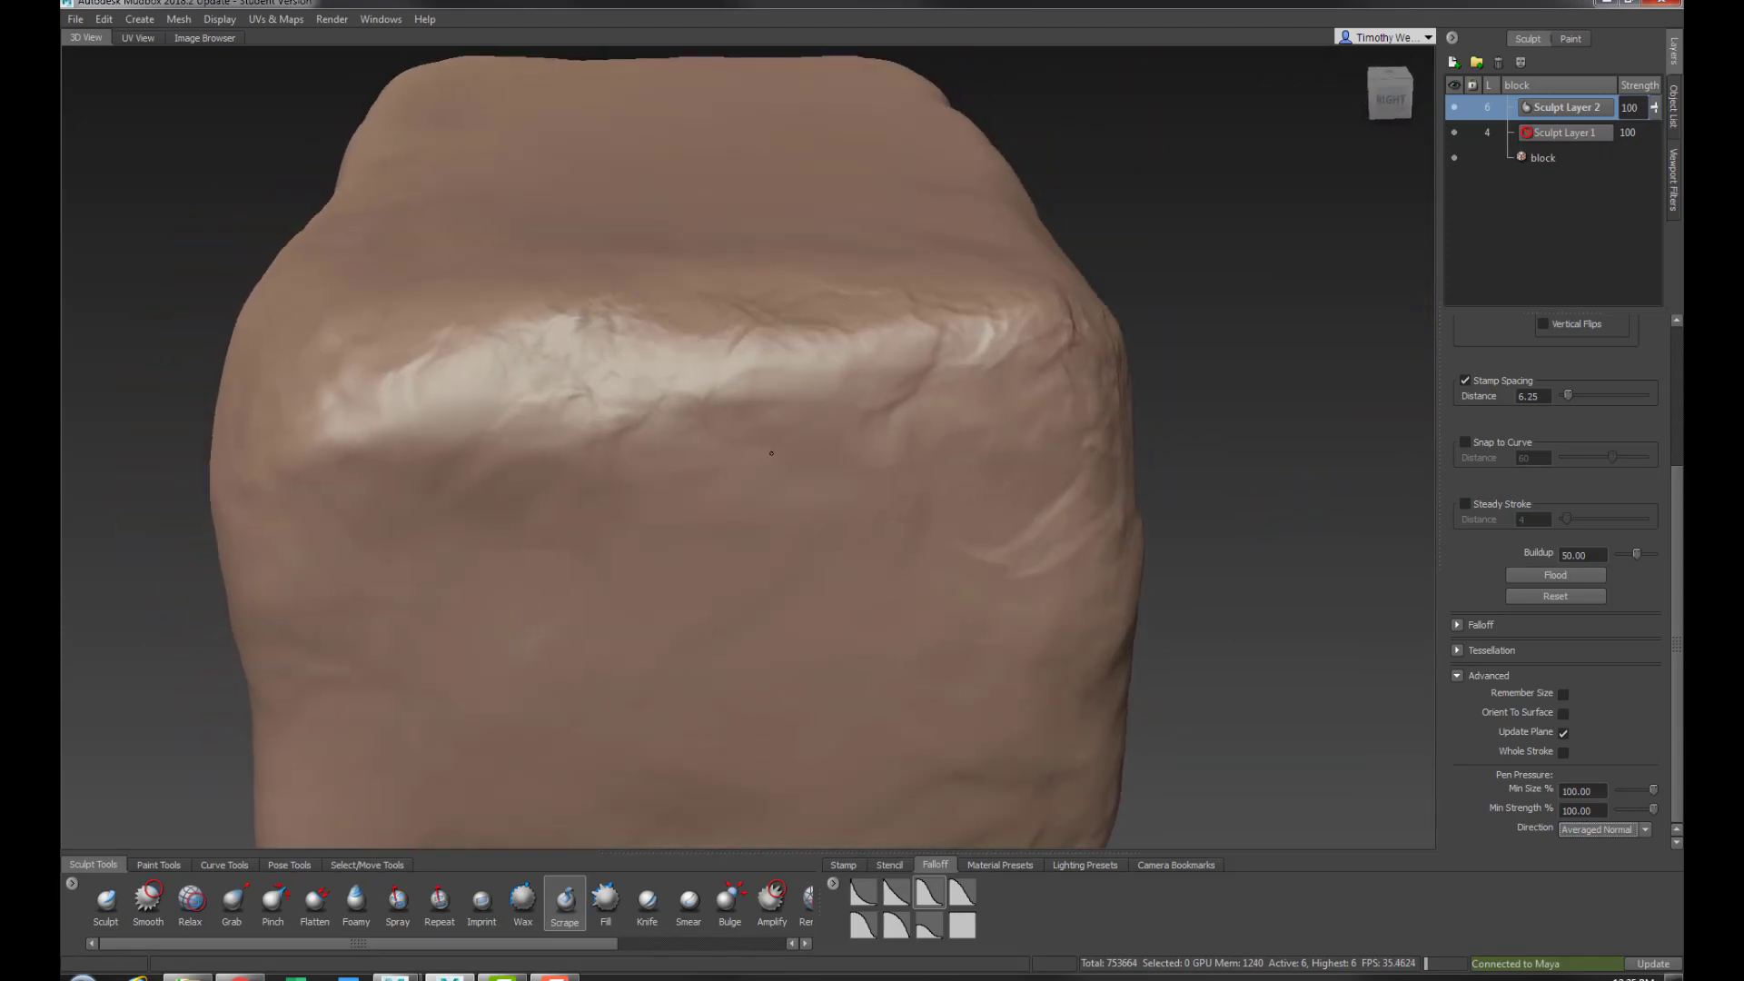
pyautogui.moveTo(771, 453); pyautogui.dragTo(831, 561)
# Scrape along the vertical edge between the block's right and front faces
pyautogui.keyDown('alt'); pyautogui.moveTo(531, 684); pyautogui.dragTo(715, 478); pyautogui.keyUp('alt')
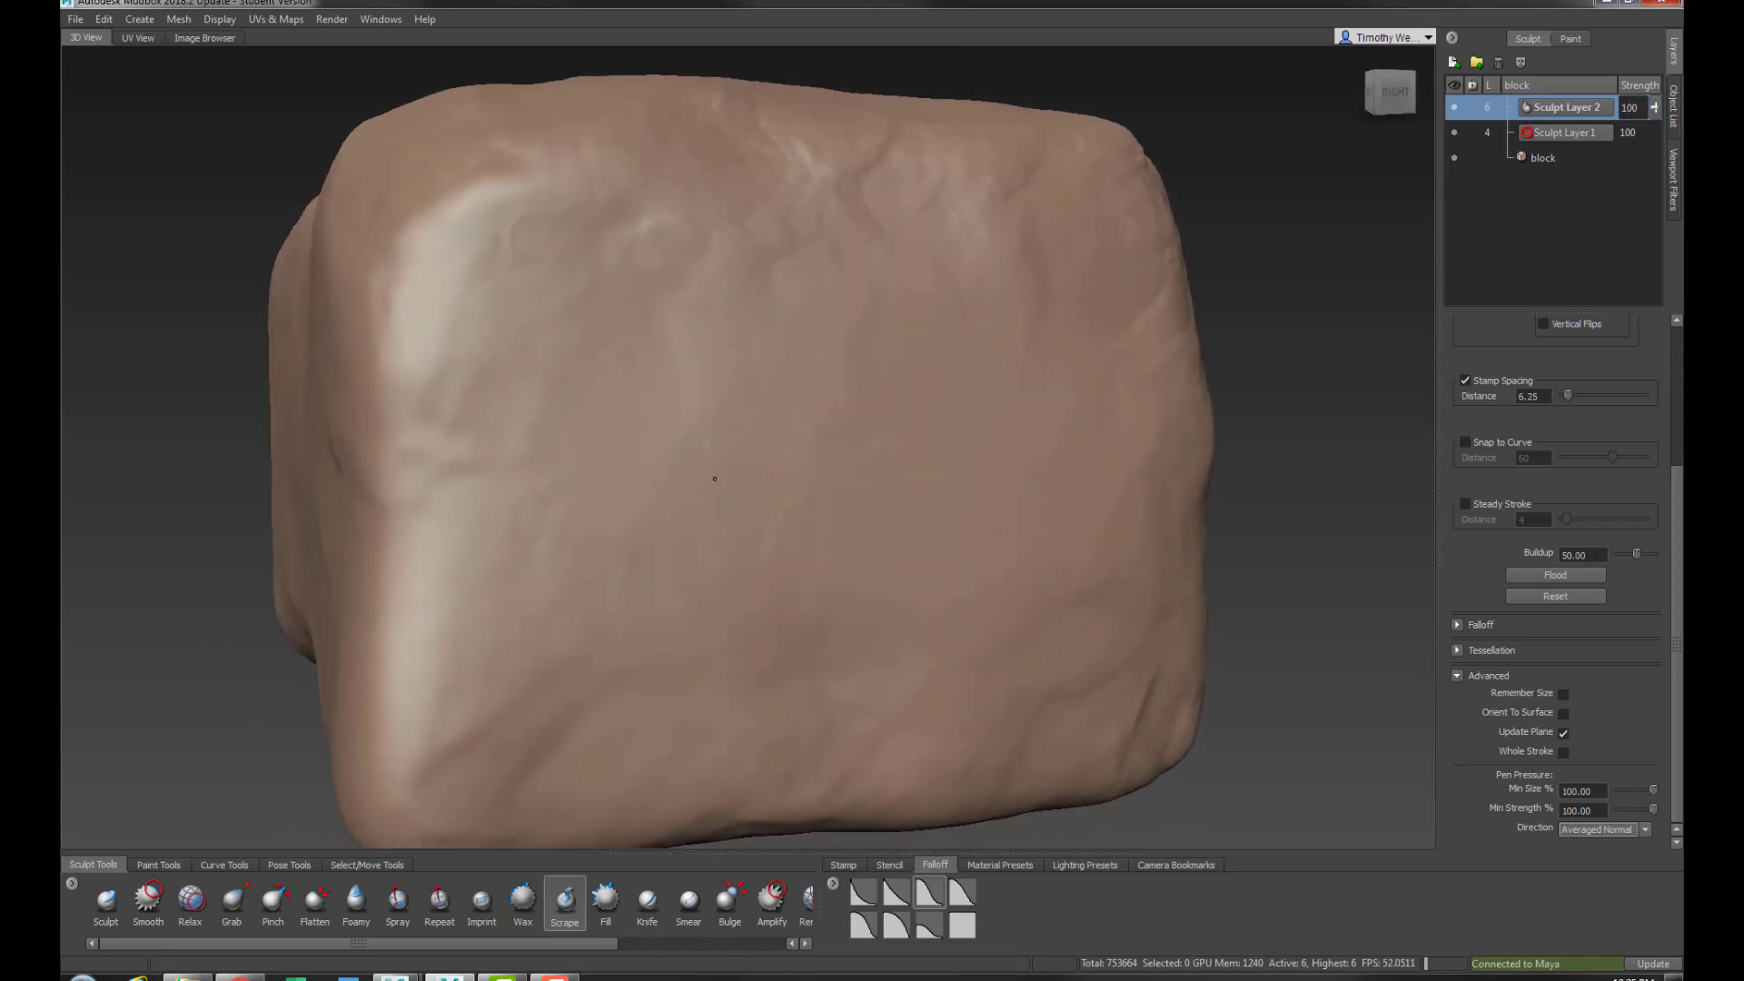
pyautogui.keyDown('alt'); pyautogui.moveTo(892, 592); pyautogui.dragTo(747, 654); pyautogui.keyUp('alt')
pyautogui.keyDown('alt'); pyautogui.moveTo(593, 423); pyautogui.dragTo(508, 545); pyautogui.keyUp('alt')
pyautogui.moveTo(381, 563)
pyautogui.mouseDown()
pyautogui.moveTo(391, 635)
pyautogui.moveTo(474, 584)
pyautogui.moveTo(545, 584)
pyautogui.mouseUp()
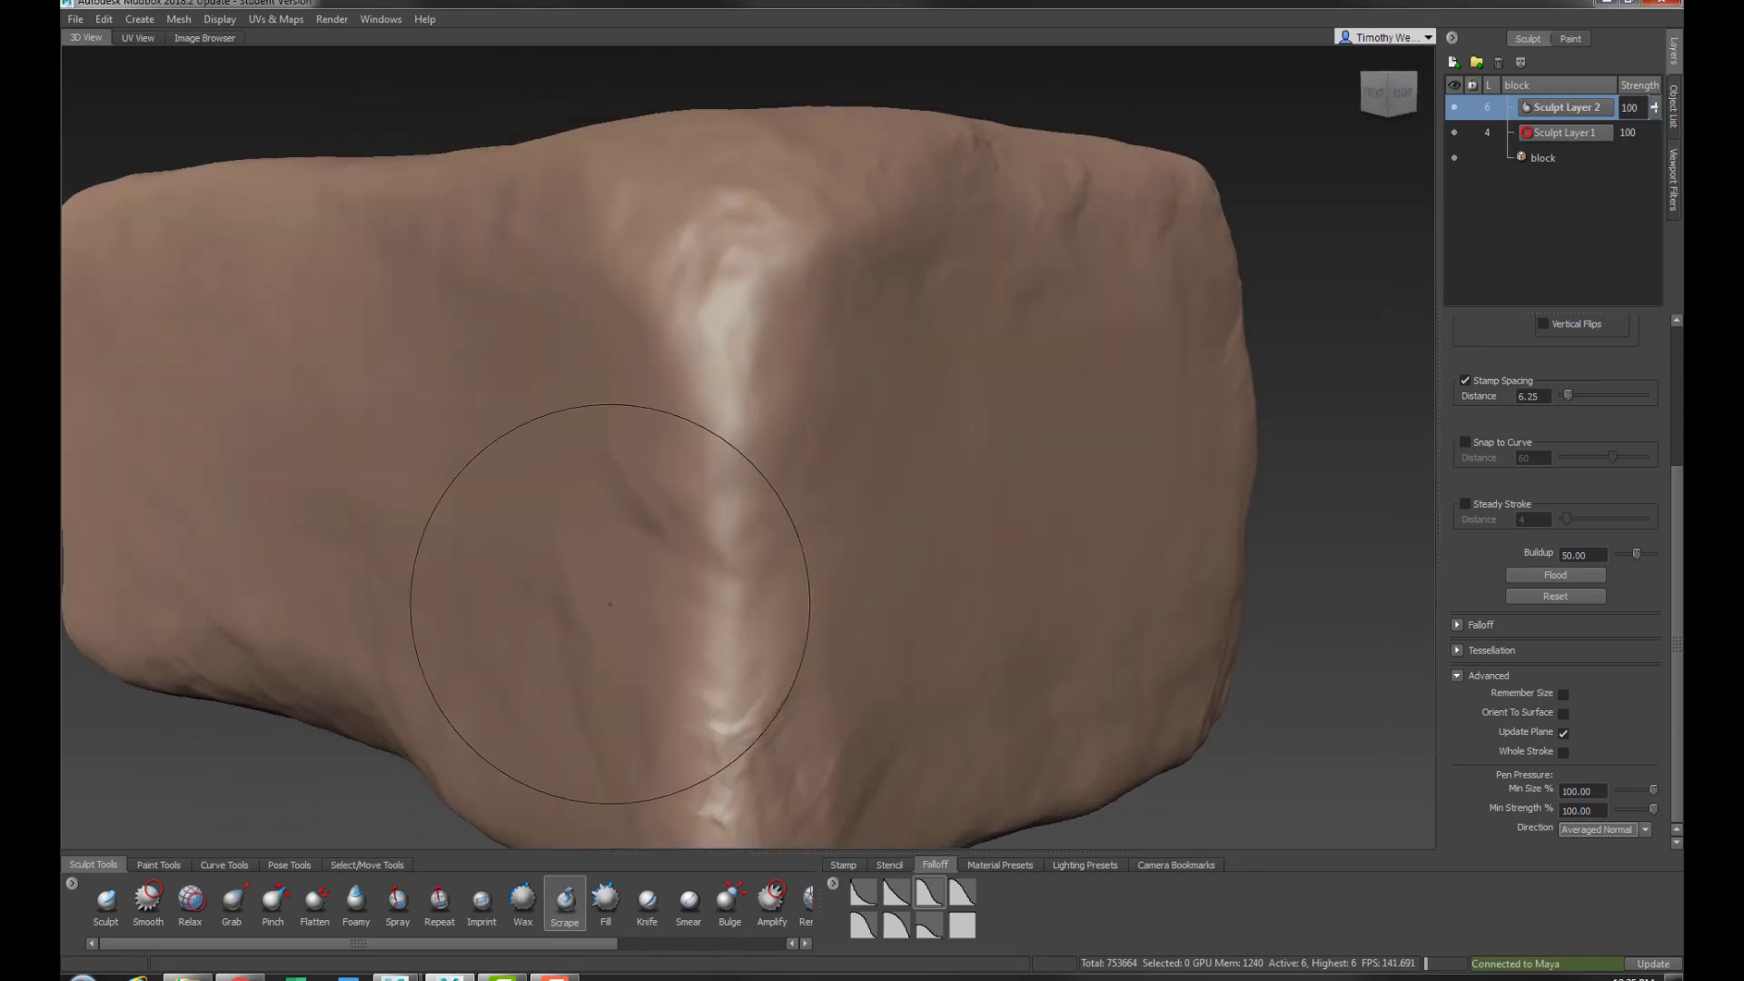
pyautogui.moveTo(709, 717); pyautogui.dragTo(695, 408)
pyautogui.moveTo(717, 545)
pyautogui.mouseDown()
pyautogui.moveTo(642, 350)
pyautogui.moveTo(661, 381)
pyautogui.mouseUp()
# Chip fine wear into the front face's upper corner and vertical edge where it meets the left face
pyautogui.keyDown('alt'); pyautogui.moveTo(660, 381); pyautogui.dragTo(554, 391, button='right'); pyautogui.keyUp('alt')
pyautogui.keyDown('alt'); pyautogui.moveTo(554, 391); pyautogui.dragTo(670, 405, button='middle'); pyautogui.keyUp('alt')
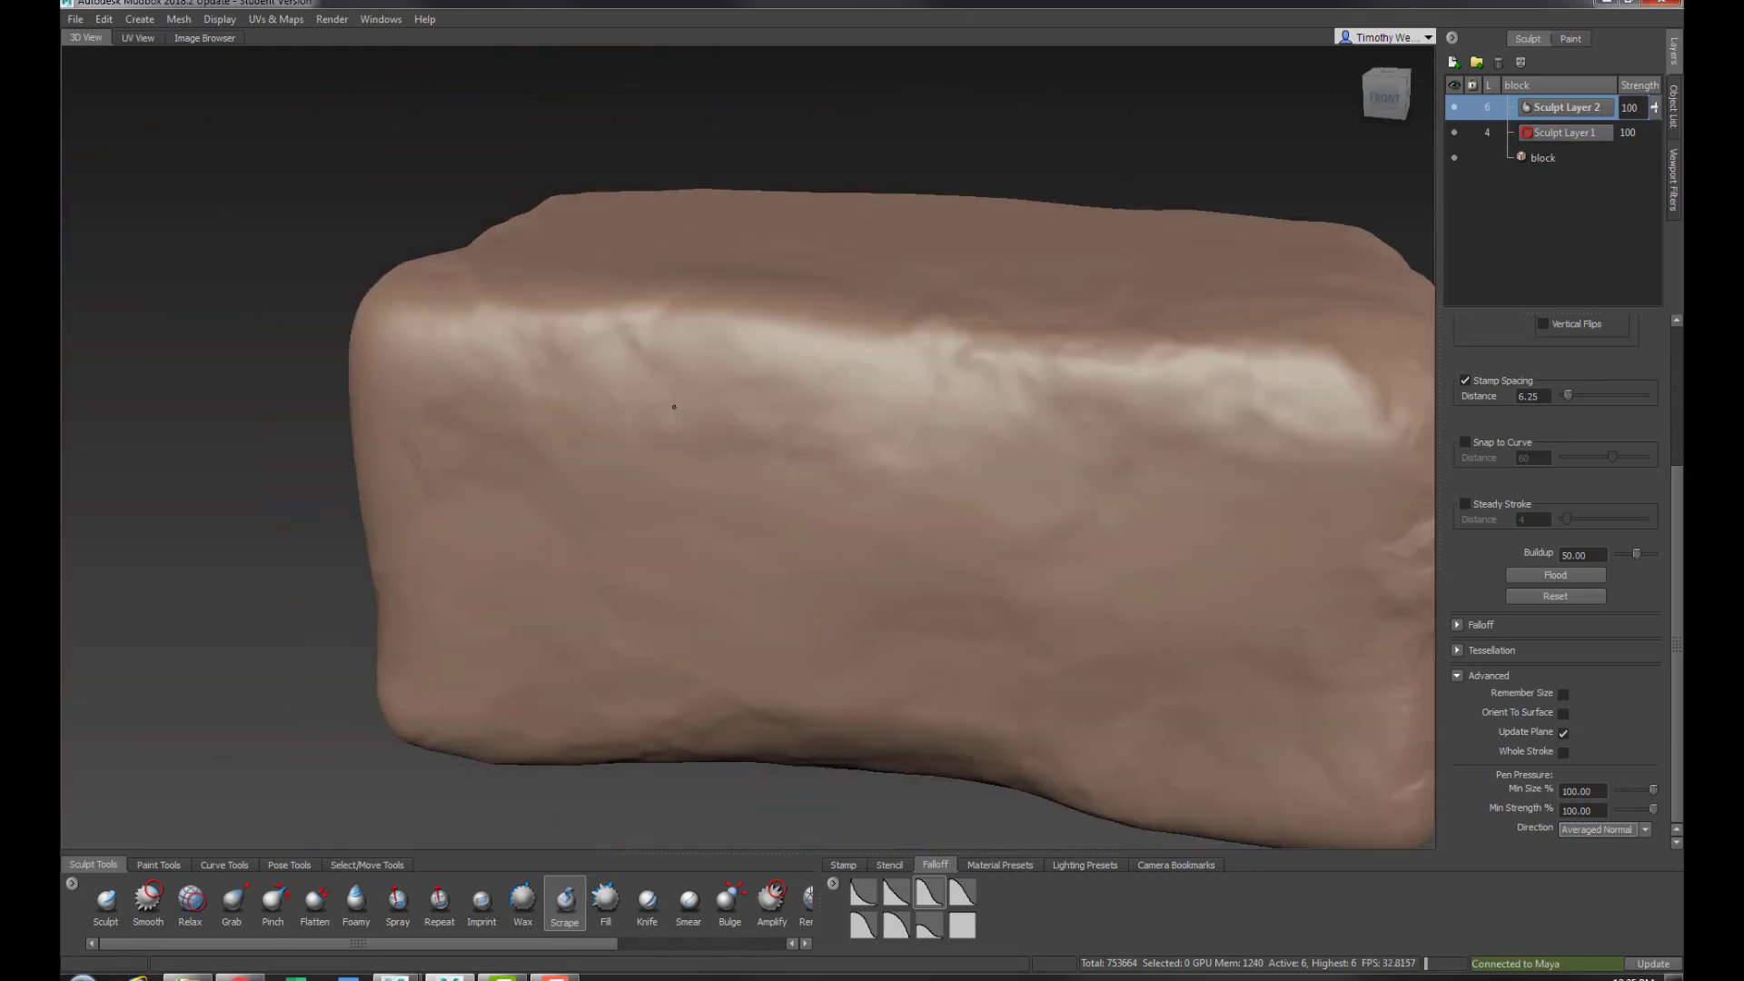
pyautogui.keyDown('alt'); pyautogui.moveTo(670, 405); pyautogui.dragTo(685, 380, button='right'); pyautogui.keyUp('alt')
pyautogui.keyDown('alt'); pyautogui.moveTo(684, 380); pyautogui.dragTo(751, 389); pyautogui.keyUp('alt')
pyautogui.keyDown('alt'); pyautogui.moveTo(751, 390); pyautogui.dragTo(717, 419, button='middle'); pyautogui.keyUp('alt')
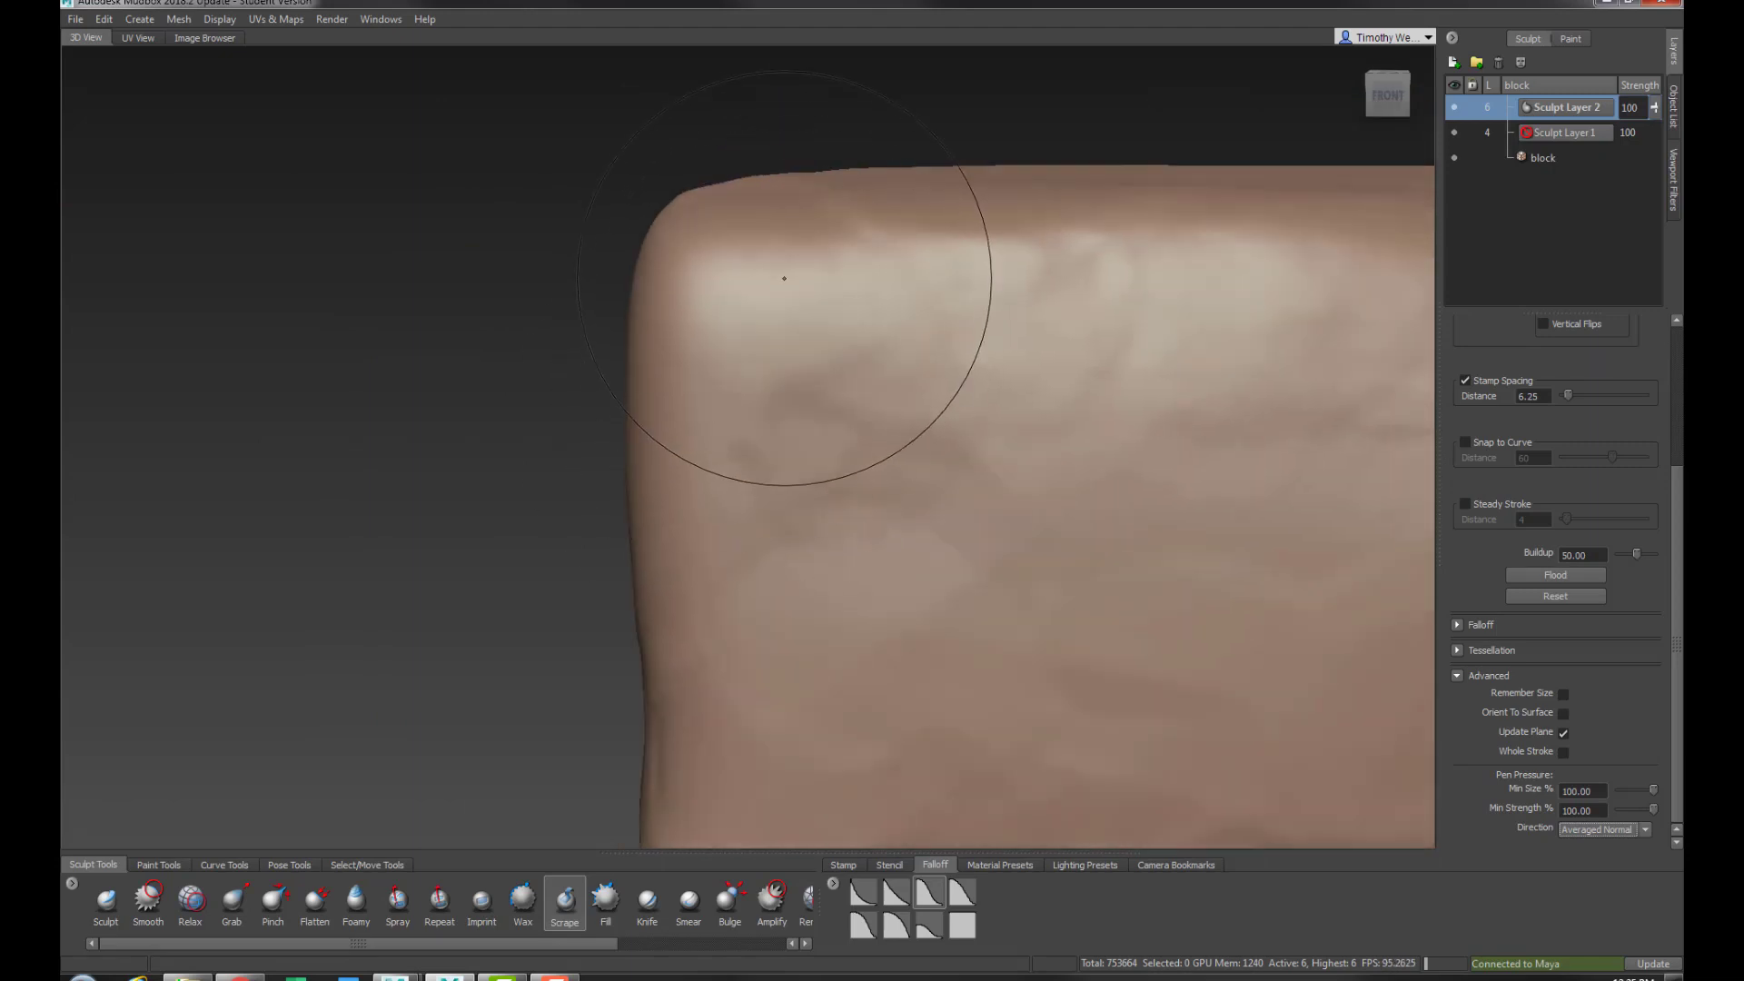
pyautogui.moveTo(790, 273)
pyautogui.mouseDown()
pyautogui.moveTo(700, 319)
pyautogui.moveTo(747, 557)
pyautogui.mouseUp()
pyautogui.moveTo(745, 662); pyautogui.dragTo(709, 322)
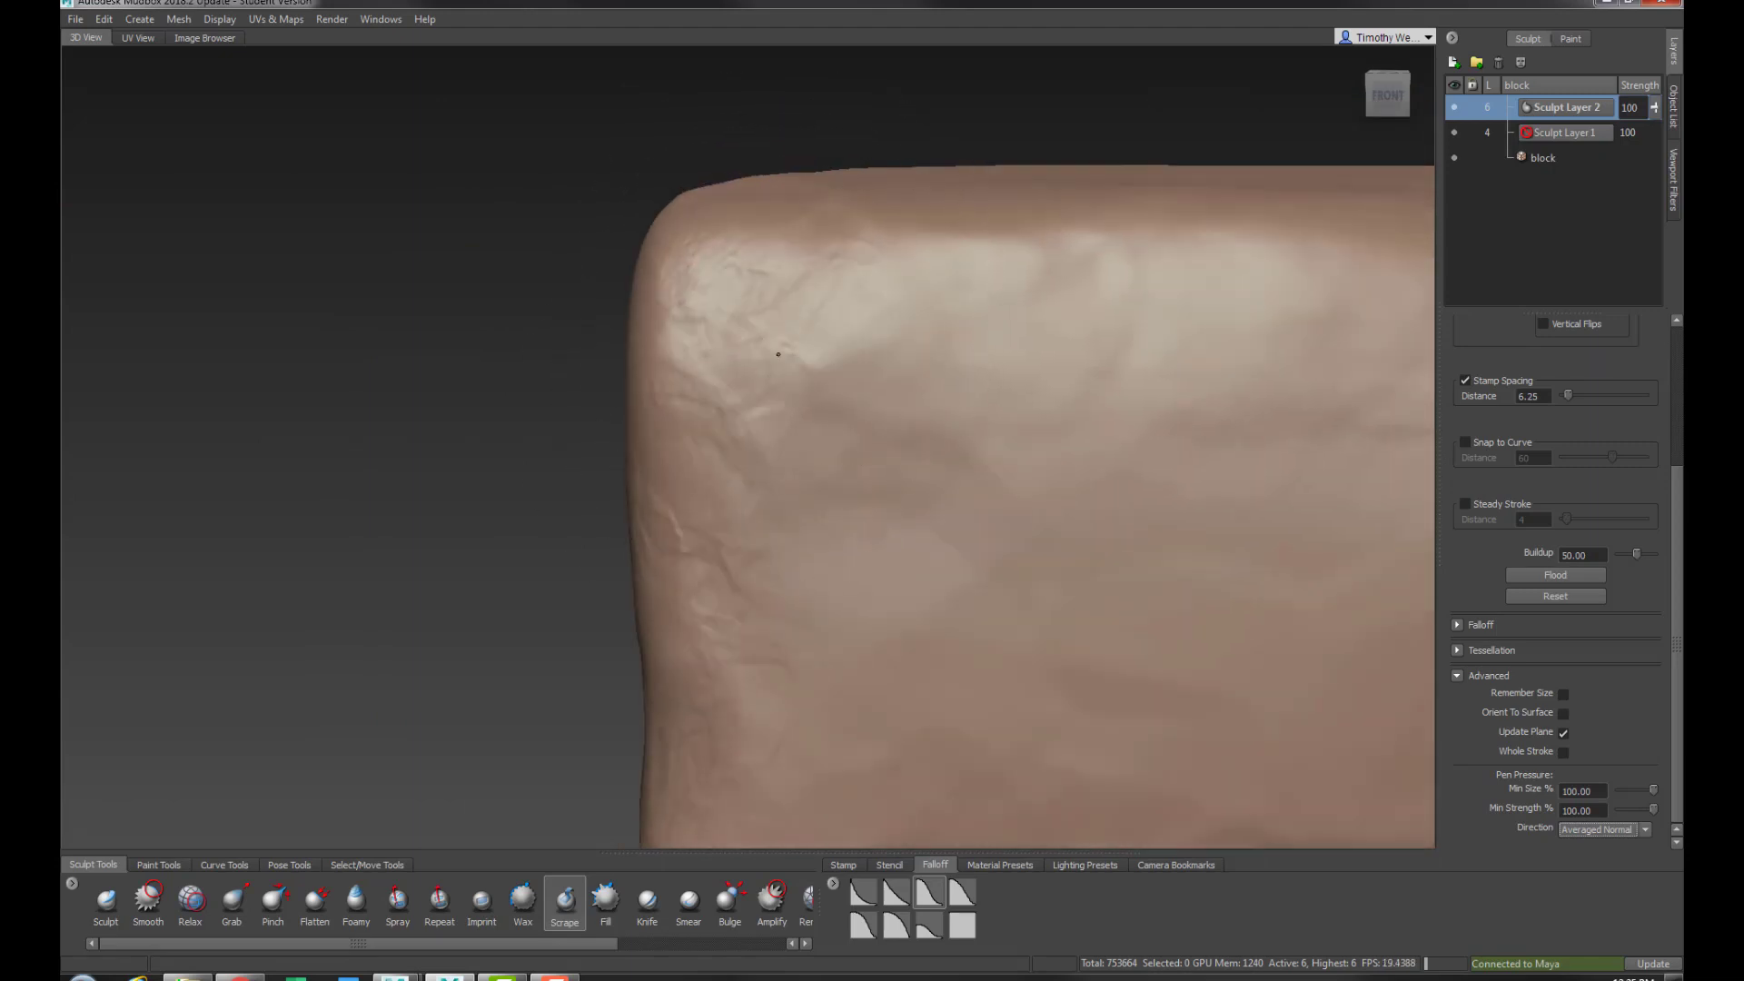
pyautogui.moveTo(690, 263)
pyautogui.mouseDown()
pyautogui.moveTo(817, 400)
pyautogui.moveTo(1032, 365)
pyautogui.moveTo(891, 369)
pyautogui.moveTo(953, 299)
pyautogui.moveTo(1008, 467)
pyautogui.moveTo(976, 258)
pyautogui.moveTo(977, 382)
pyautogui.moveTo(934, 545)
pyautogui.moveTo(920, 515)
pyautogui.mouseUp()
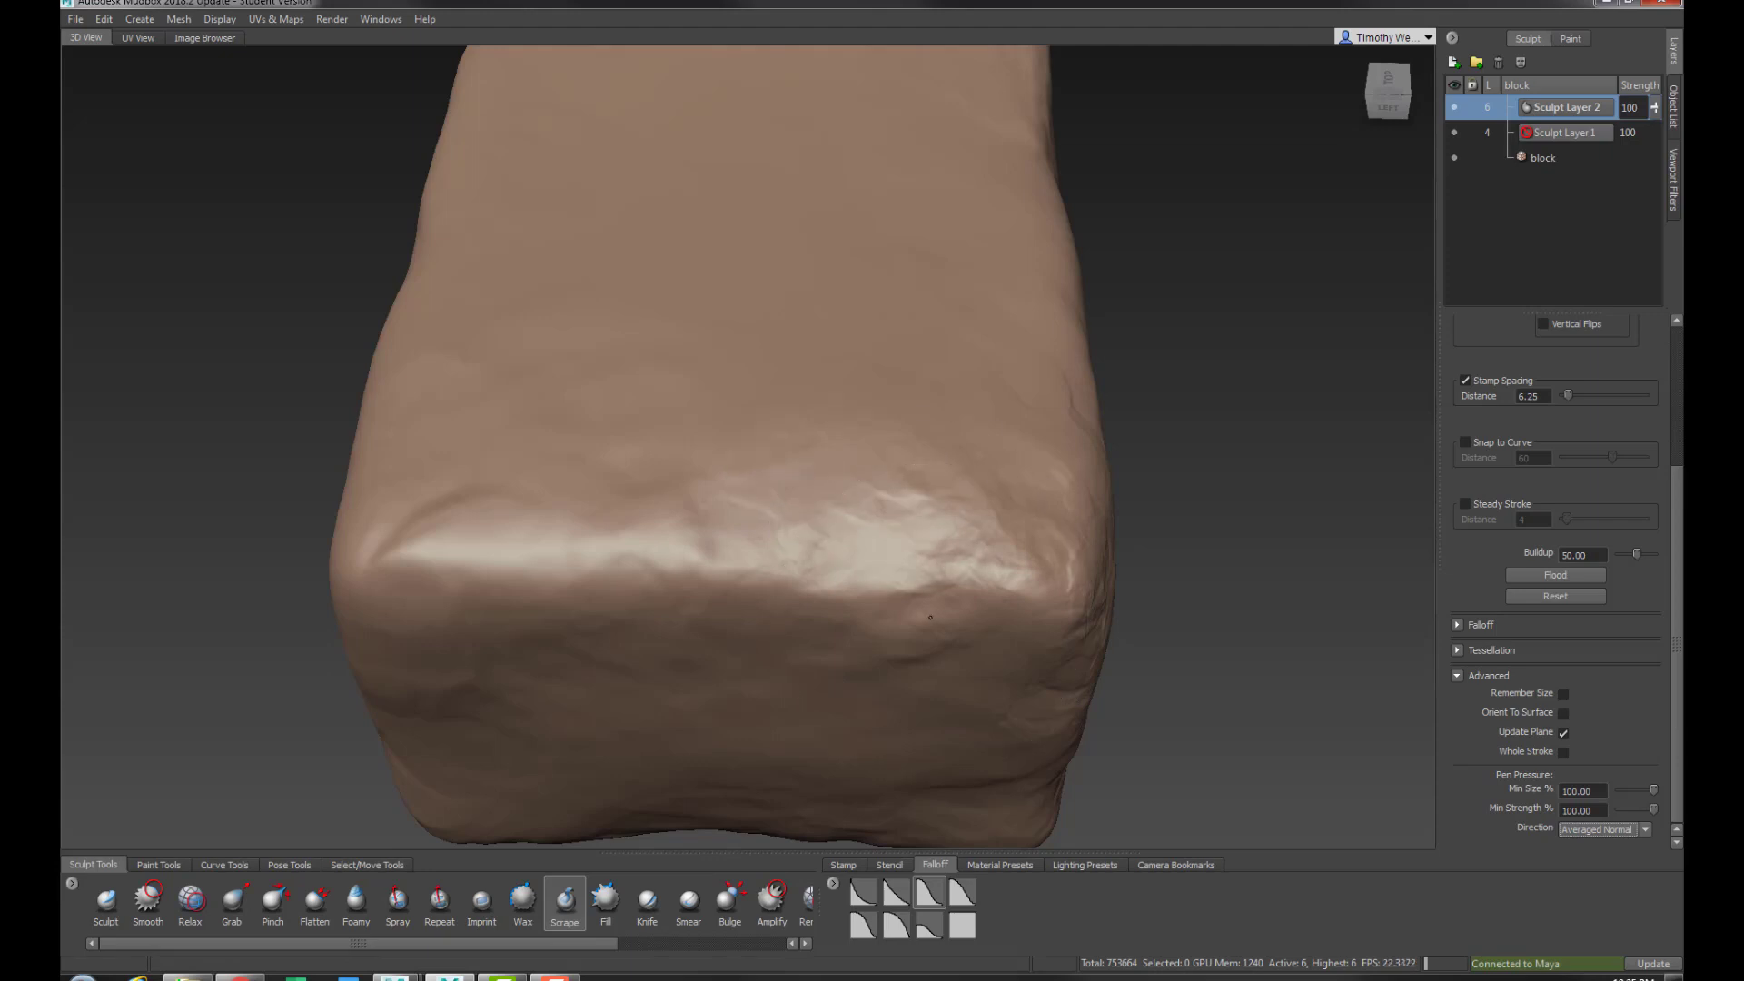
pyautogui.keyDown('alt'); pyautogui.moveTo(930, 617); pyautogui.dragTo(919, 719); pyautogui.keyUp('alt')
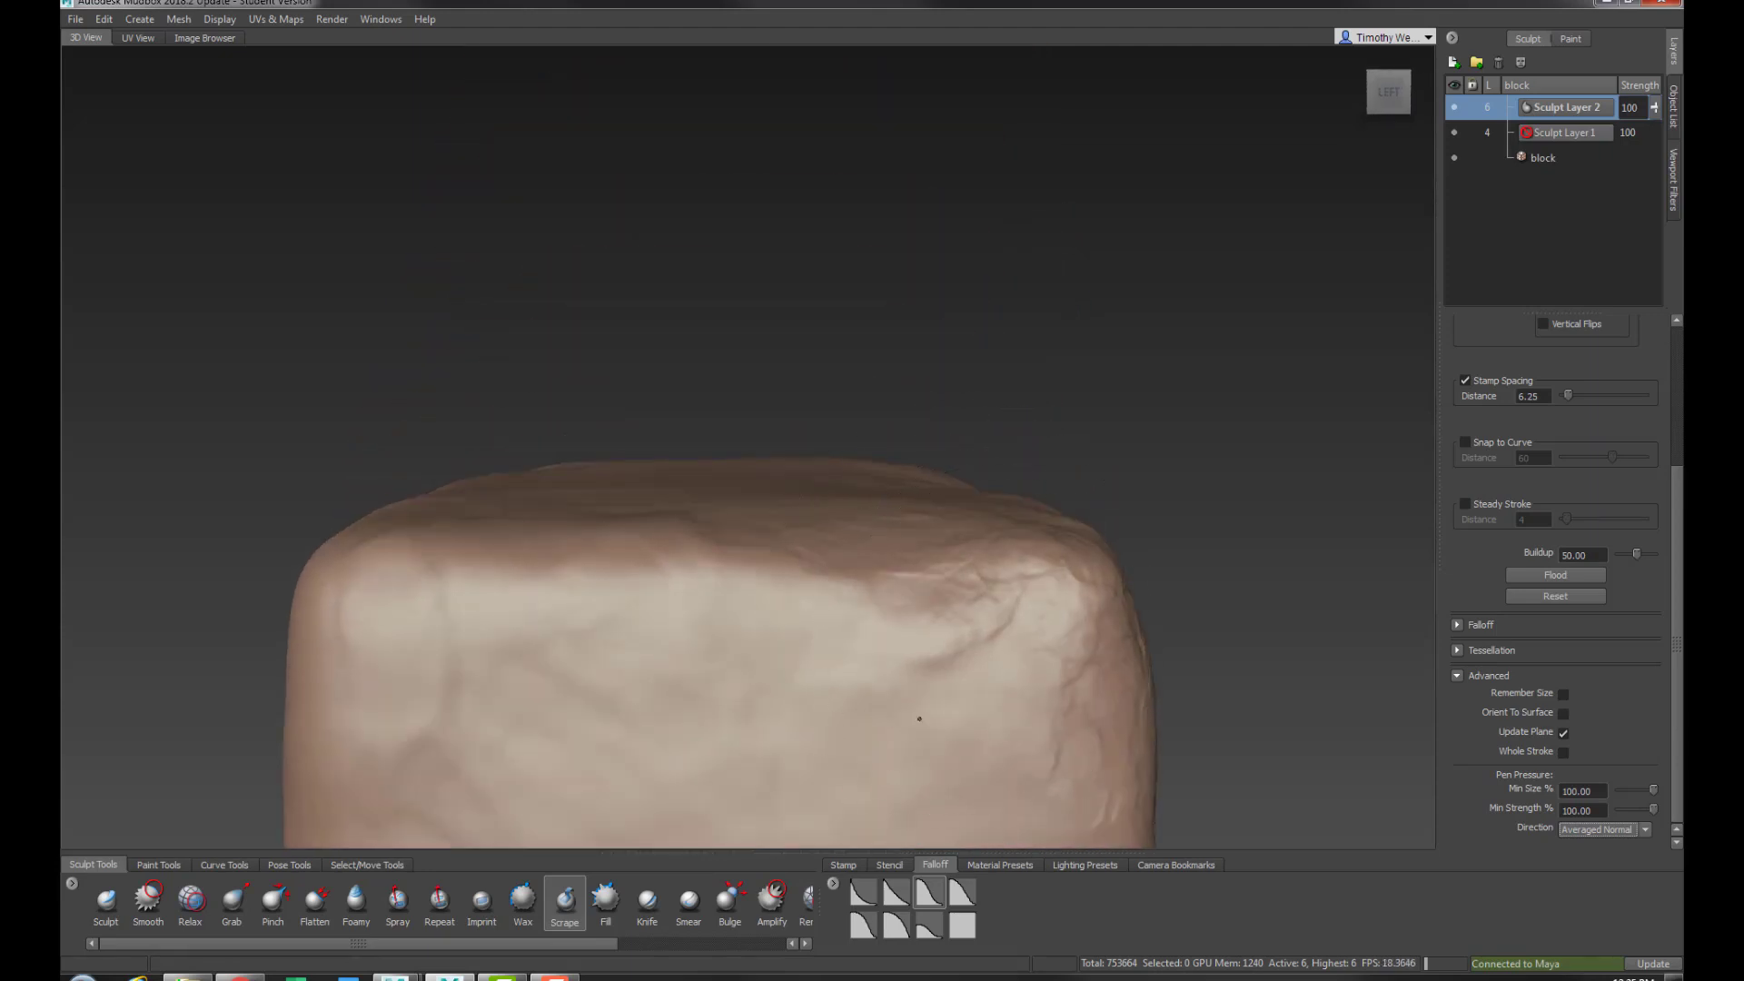
pyautogui.keyDown('alt'); pyautogui.moveTo(934, 623); pyautogui.dragTo(895, 573); pyautogui.keyUp('alt')
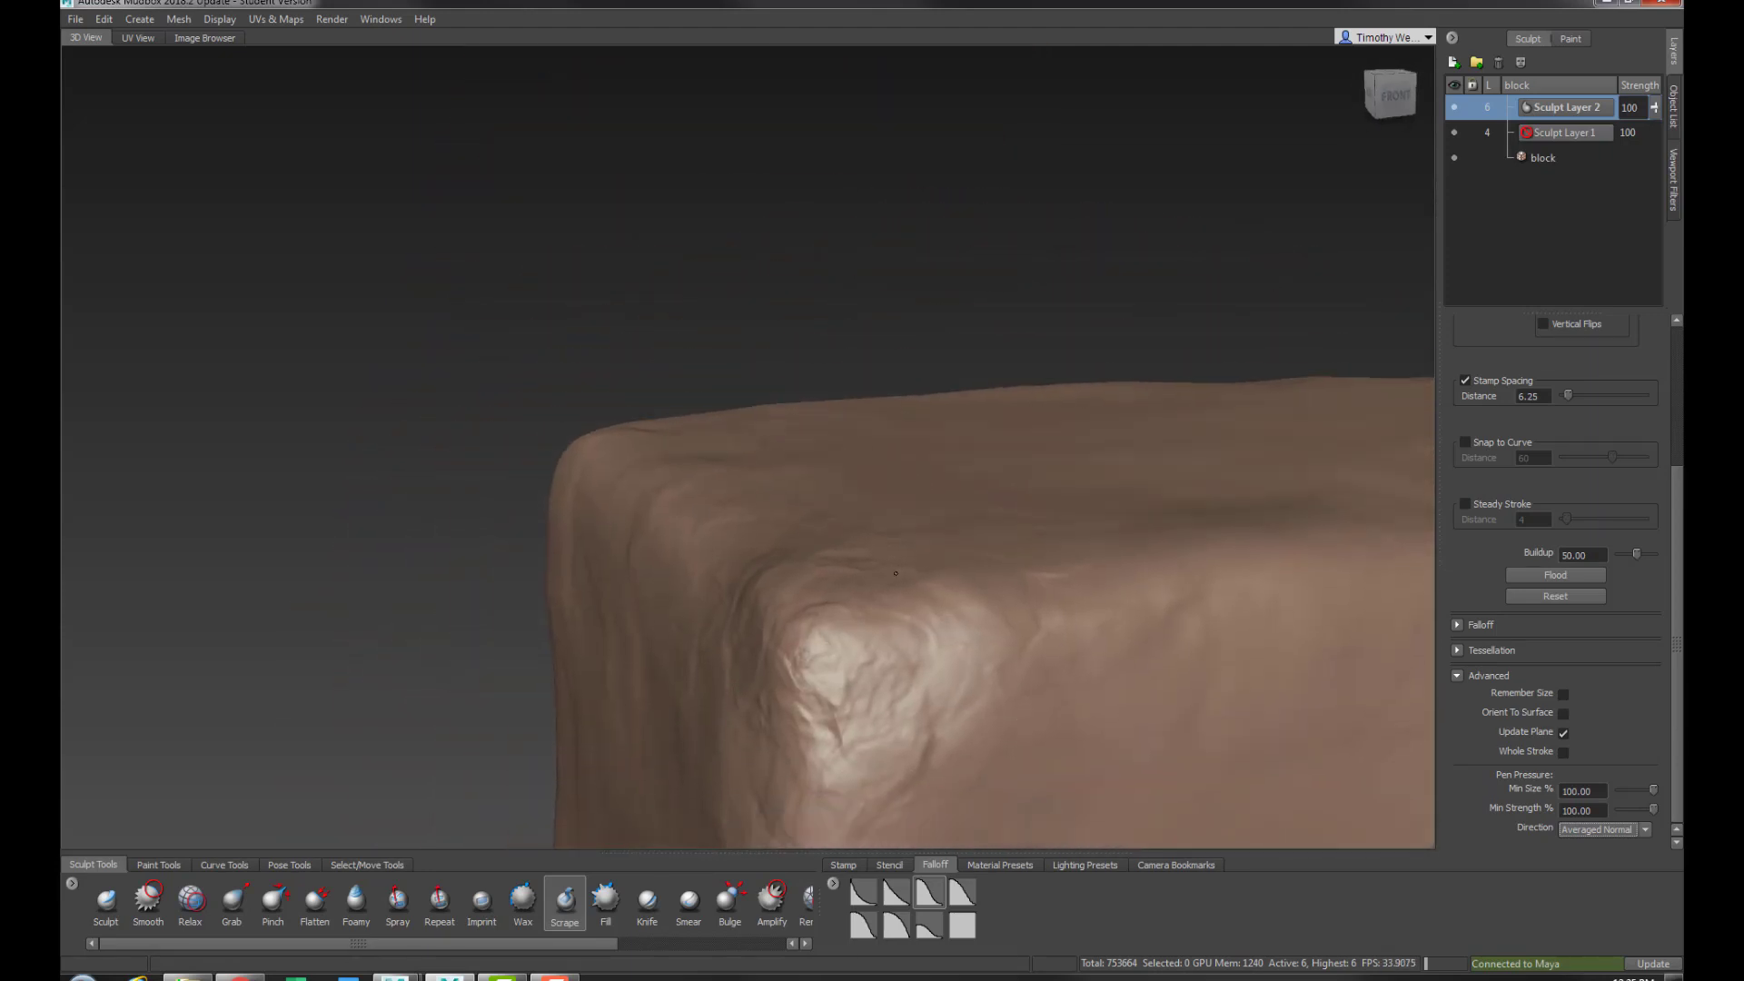
pyautogui.keyDown('alt'); pyautogui.moveTo(896, 574); pyautogui.dragTo(868, 496, button='middle'); pyautogui.keyUp('alt')
# Switch to the Sculpt brush and give it the cloudy rock stamp image with Randomize enabled
pyautogui.click(105, 905)
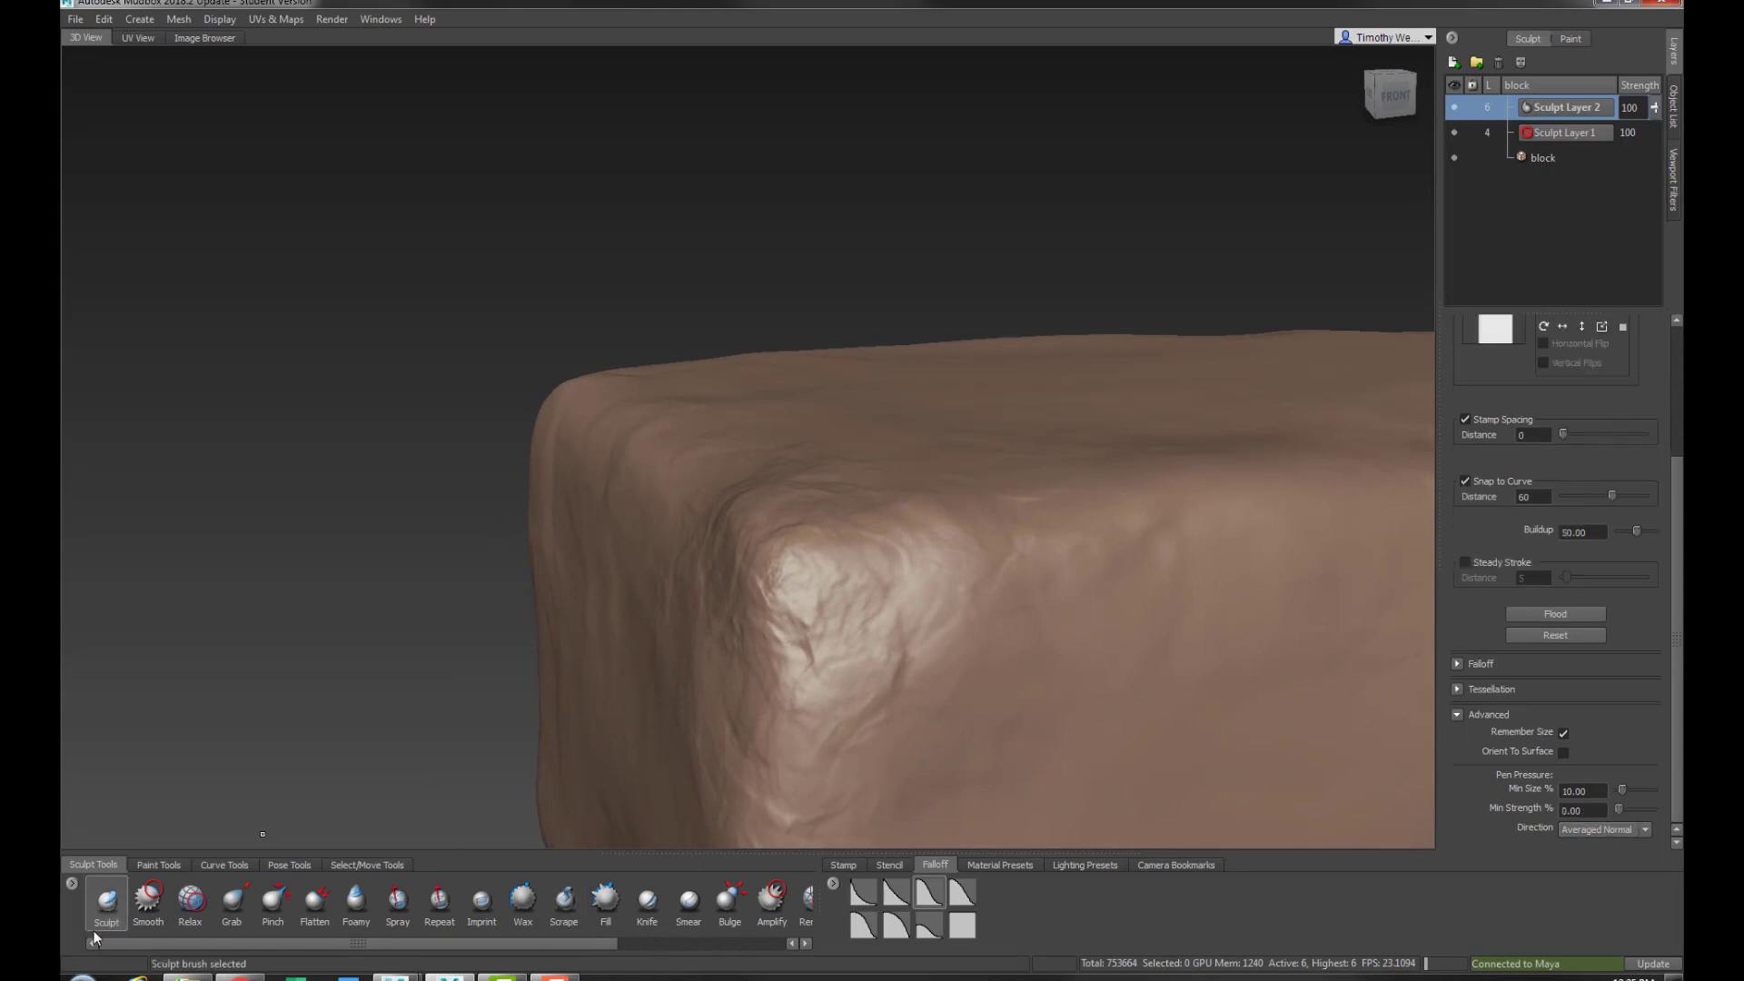
pyautogui.scroll(4, 1522, 509)
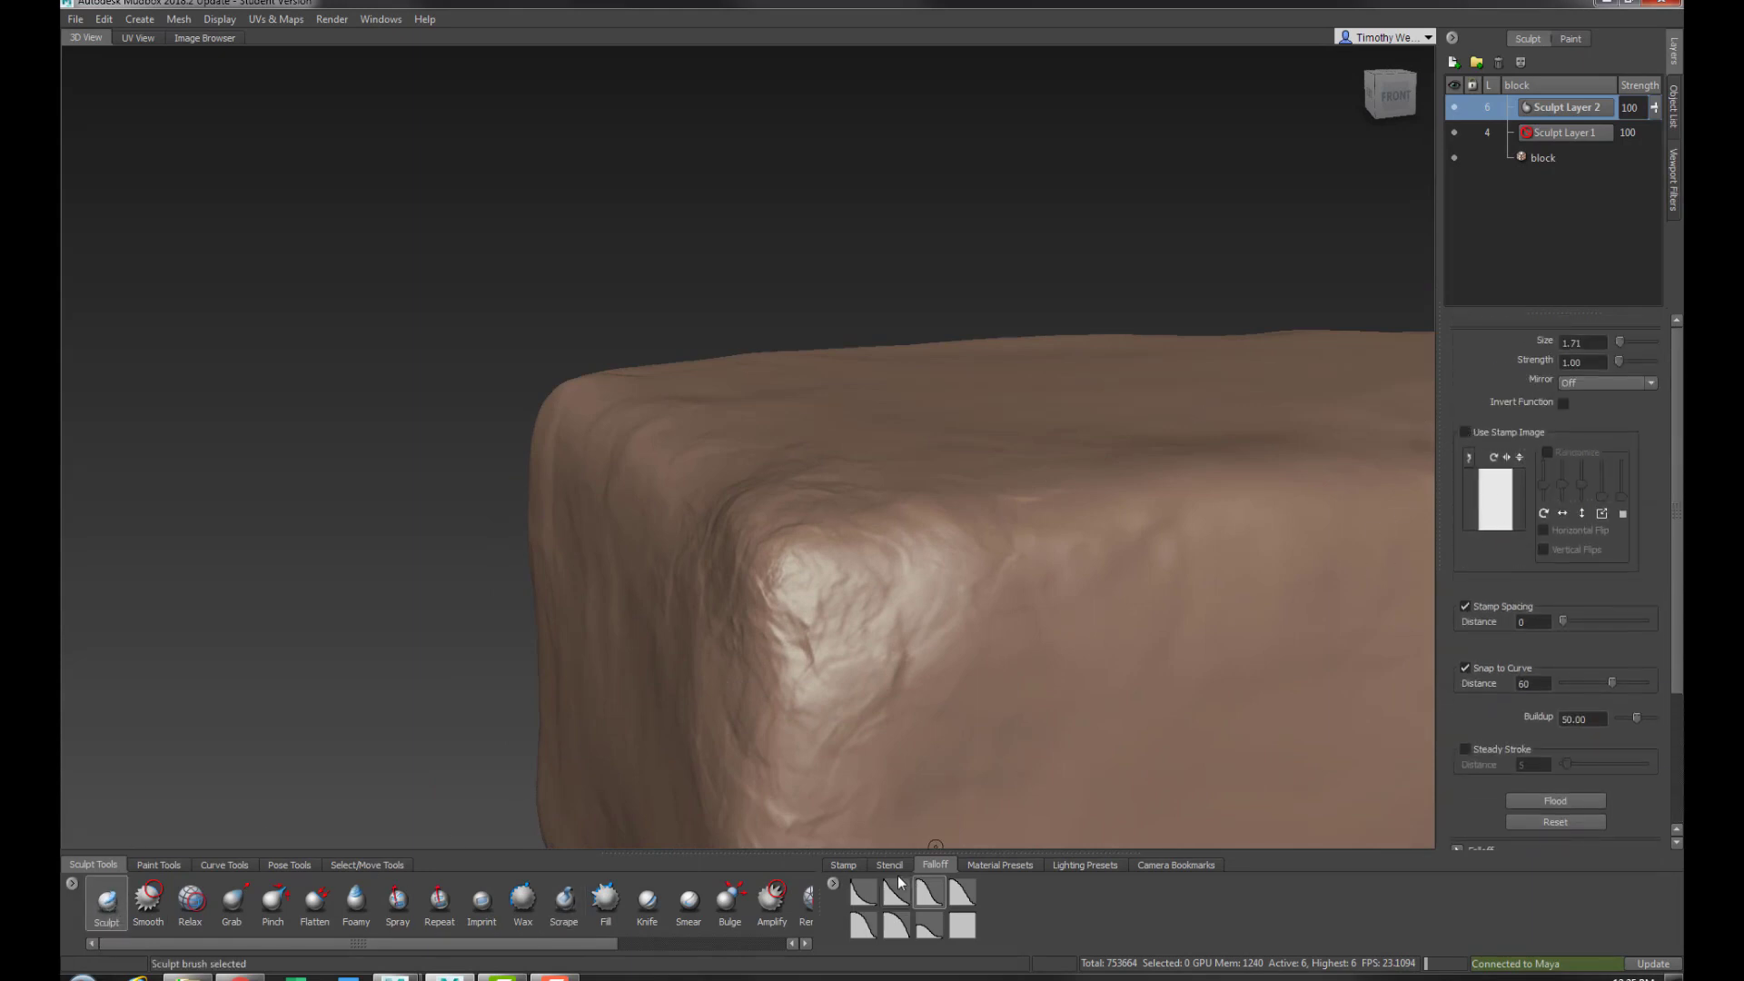
pyautogui.click(844, 866)
pyautogui.click(1049, 897)
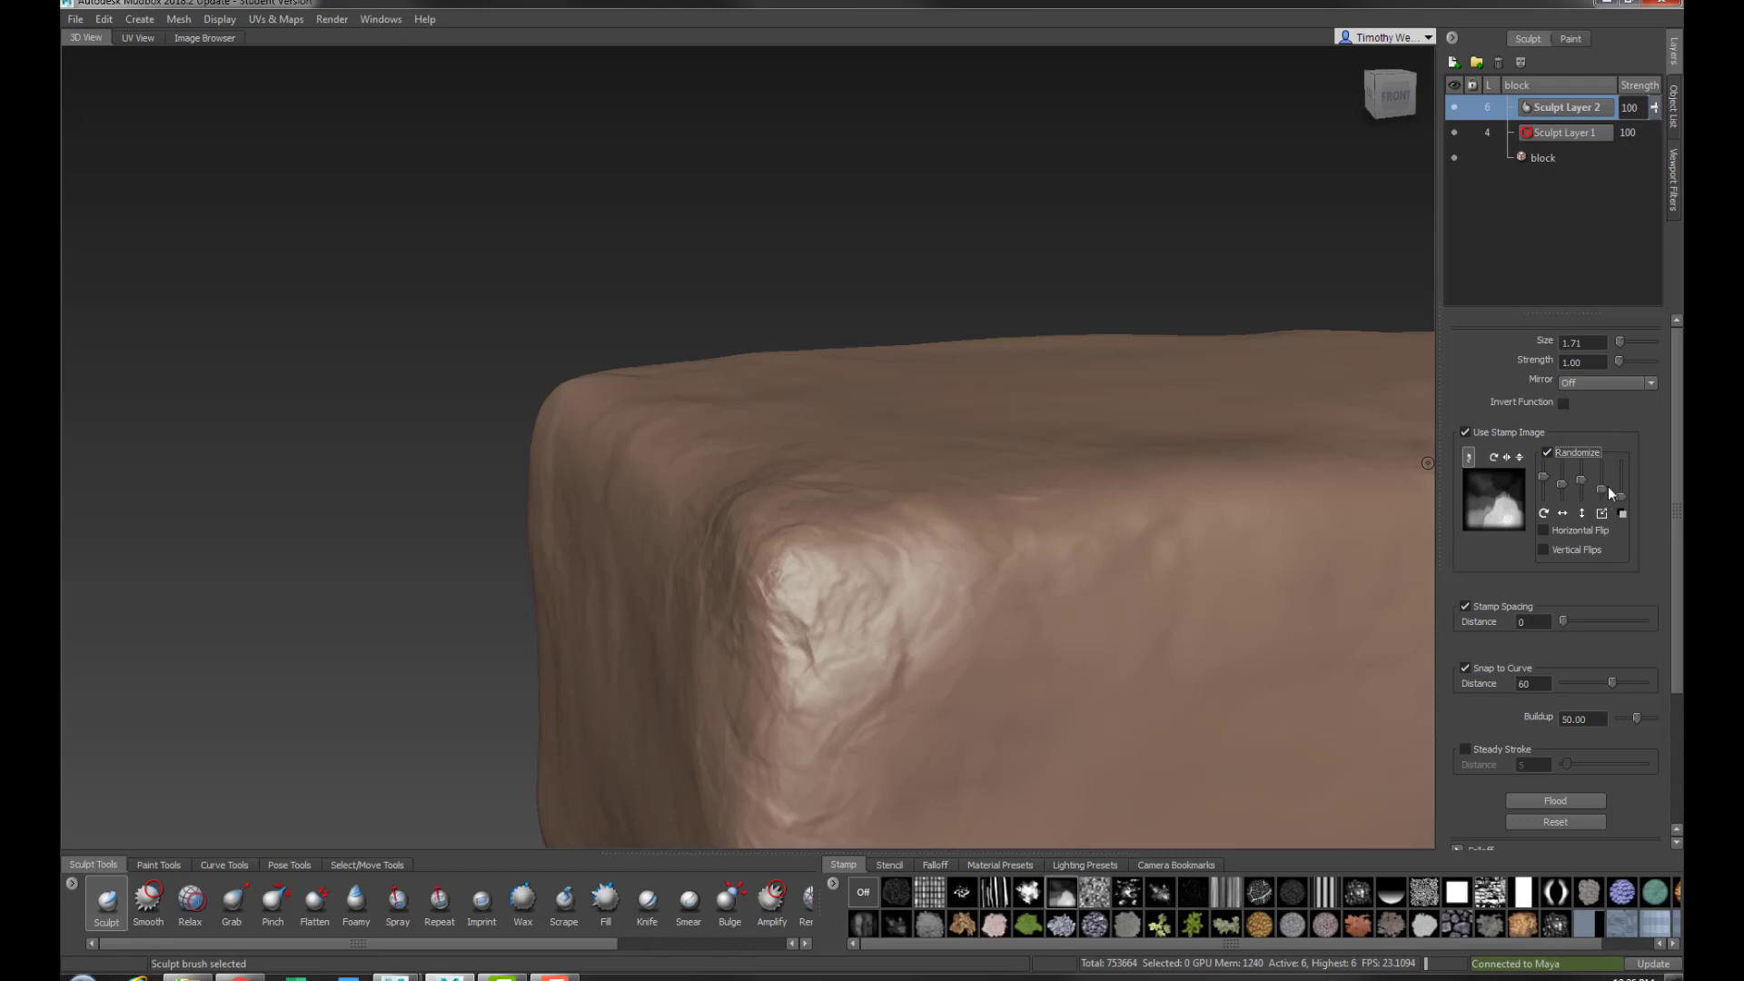
pyautogui.moveTo(1622, 495); pyautogui.dragTo(1621, 489)
pyautogui.keyDown('alt'); pyautogui.moveTo(1035, 488); pyautogui.dragTo(1235, 355); pyautogui.keyUp('alt')
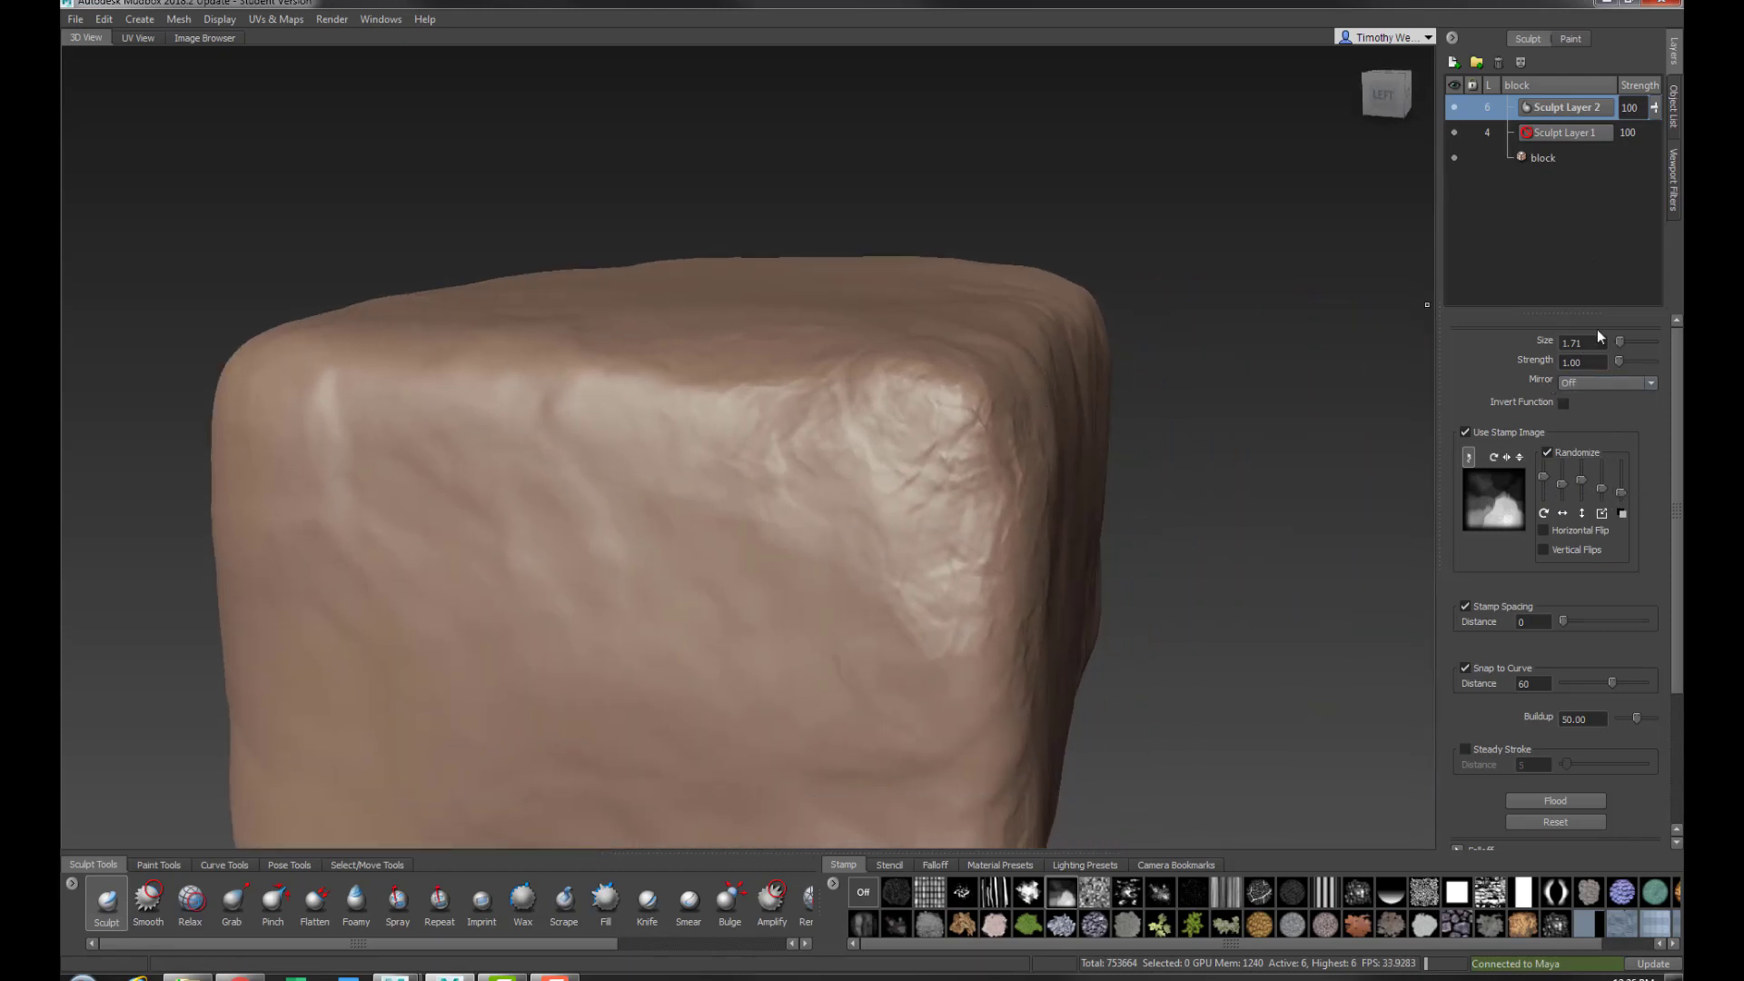
# Enlarge the Sculpt brush size to about 22 and add a third sculpt layer above the second one
pyautogui.press('b')
pyautogui.moveTo(834, 551)
pyautogui.mouseDown()
pyautogui.moveTo(941, 551)
pyautogui.moveTo(919, 550)
pyautogui.mouseUp()
pyautogui.click(1453, 62)
pyautogui.moveTo(771, 527)
pyautogui.keyDown('alt'); pyautogui.mouseDown()
pyautogui.moveTo(841, 514)
pyautogui.moveTo(776, 556)
pyautogui.mouseUp(); pyautogui.keyUp('alt')
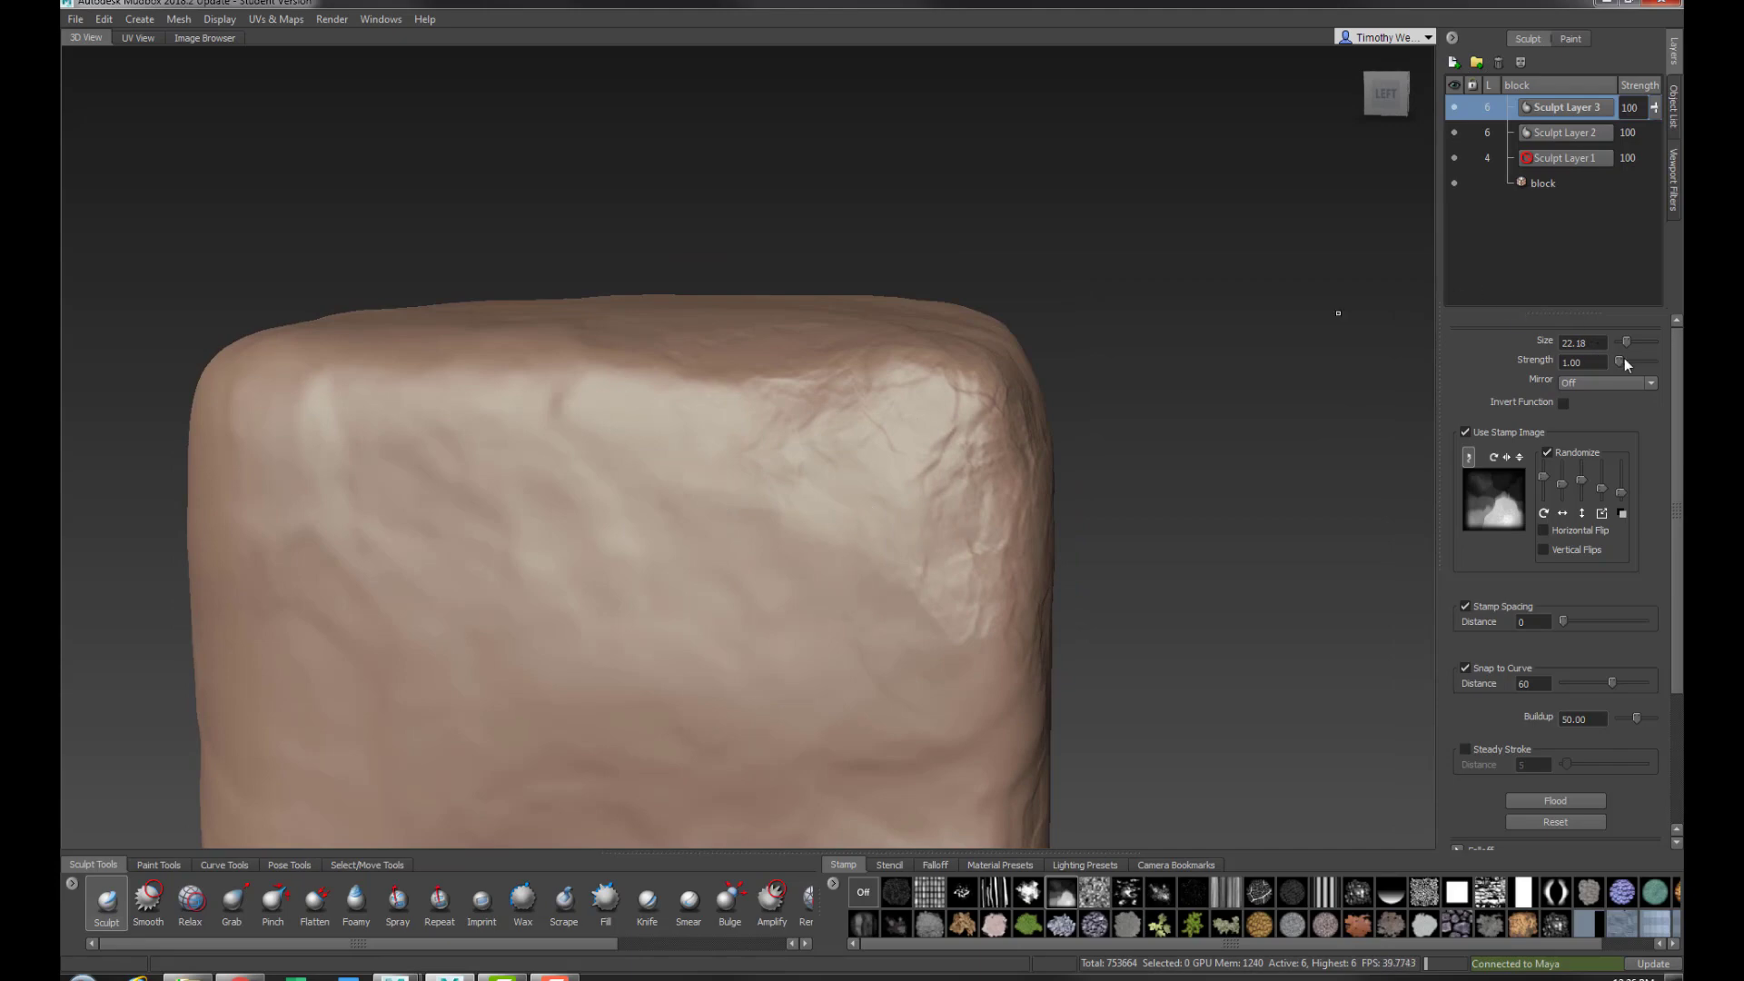
# Set the Sculpt brush strength to 20 and choose the fifth falloff preset
pyautogui.moveTo(808, 561)
pyautogui.mouseDown()
pyautogui.moveTo(849, 568)
pyautogui.moveTo(874, 467)
pyautogui.mouseUp()
pyautogui.moveTo(942, 528)
pyautogui.keyDown('alt'); pyautogui.mouseDown()
pyautogui.moveTo(730, 532)
pyautogui.moveTo(857, 545)
pyautogui.mouseUp(); pyautogui.keyUp('alt')
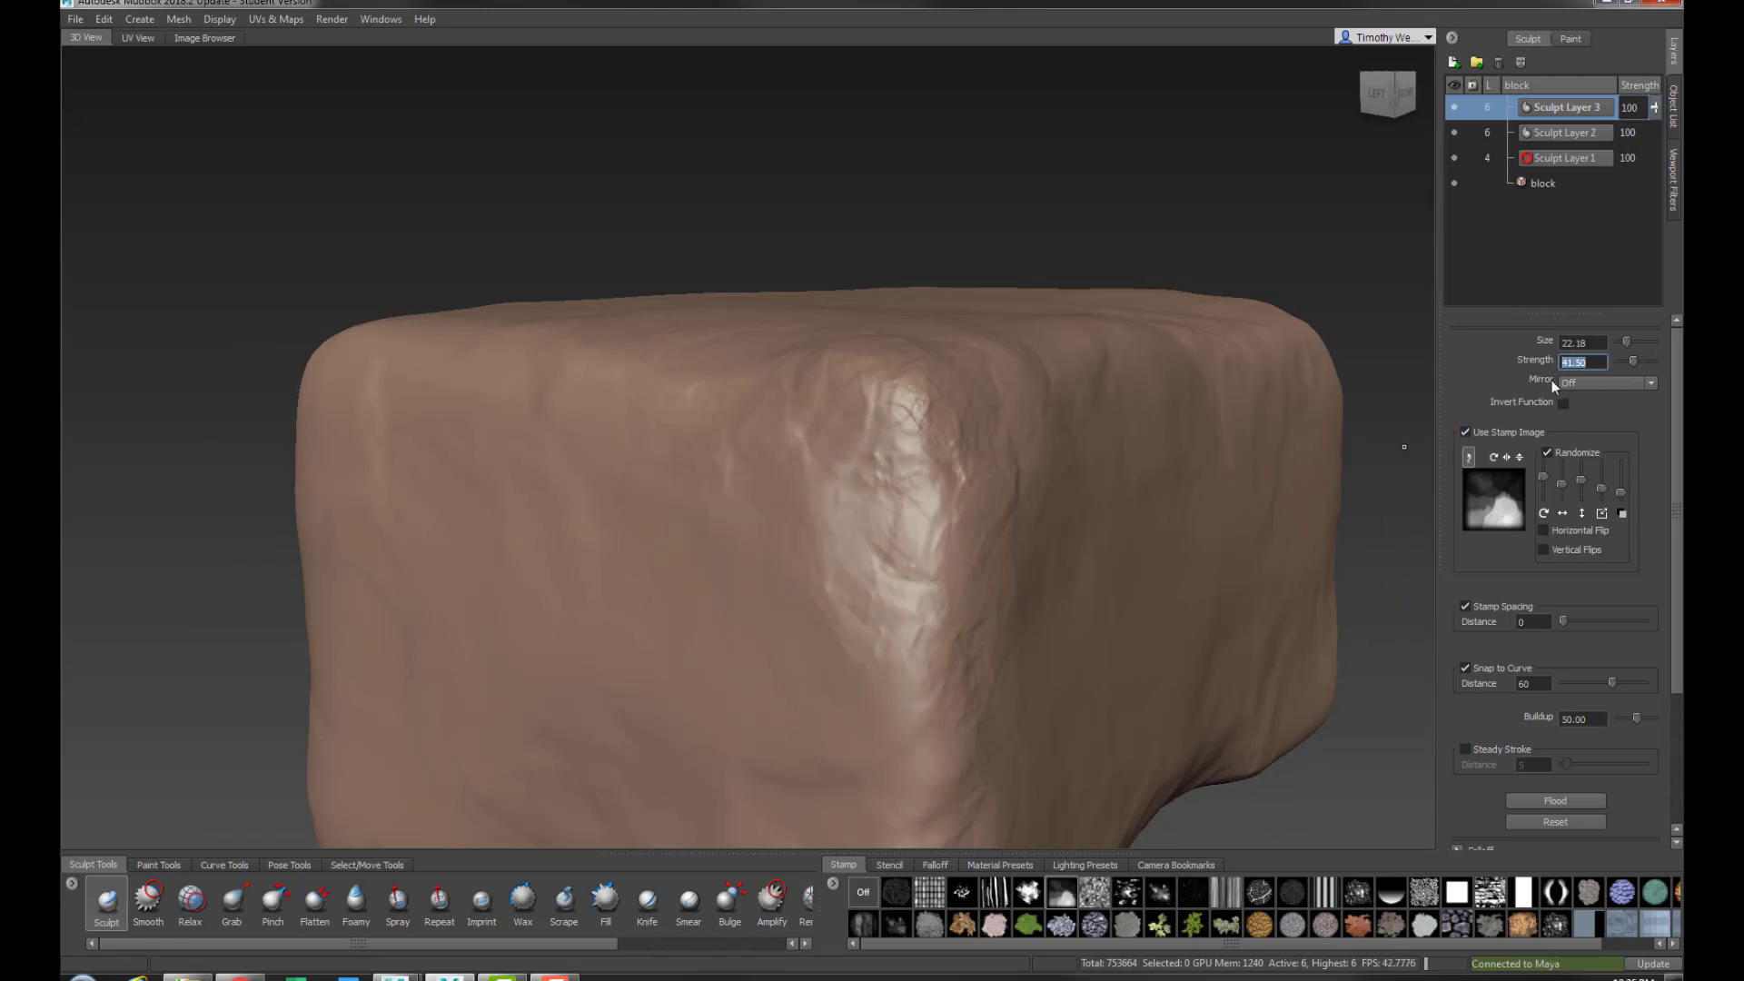
pyautogui.write('20')
pyautogui.press('Return')
pyautogui.click(930, 867)
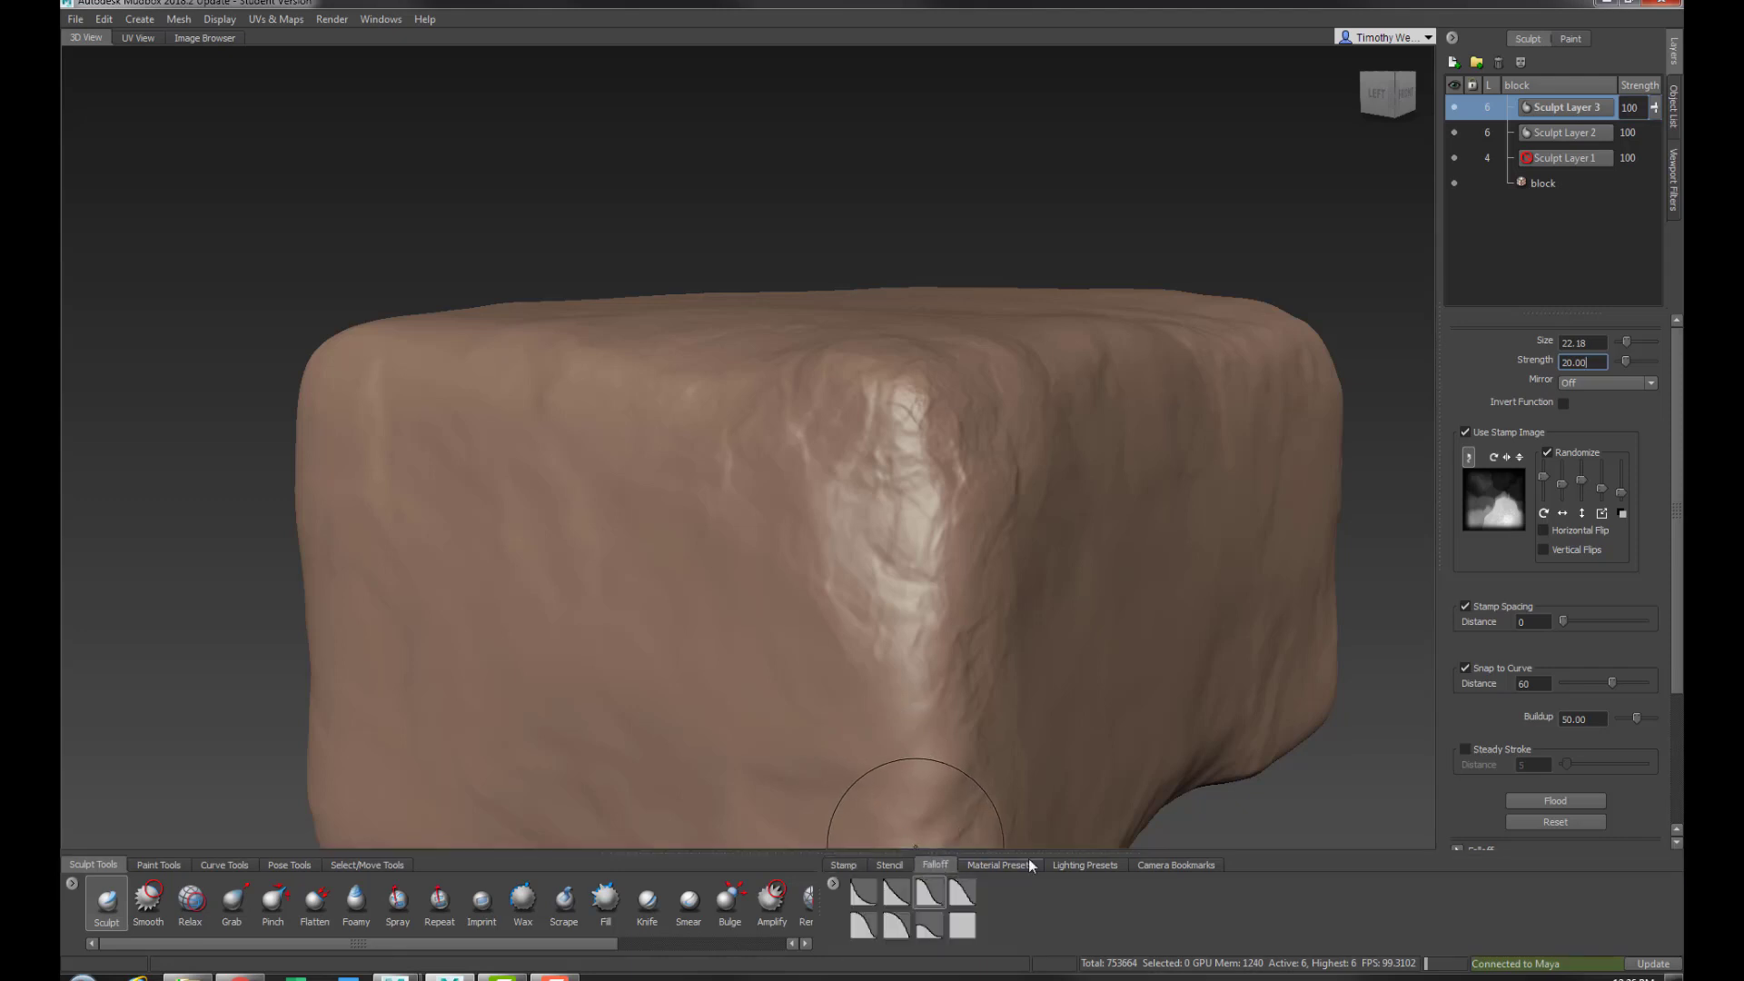
pyautogui.click(864, 935)
# Build up rough, rocky surface detail on the block's left face, enlarging the Sculpt brush size to about 58
pyautogui.keyDown('alt'); pyautogui.moveTo(893, 586); pyautogui.dragTo(951, 558); pyautogui.keyUp('alt')
pyautogui.moveTo(877, 393)
pyautogui.mouseDown()
pyautogui.moveTo(599, 404)
pyautogui.moveTo(455, 372)
pyautogui.moveTo(268, 392)
pyautogui.moveTo(245, 574)
pyautogui.moveTo(416, 572)
pyautogui.mouseUp()
pyautogui.keyDown('alt'); pyautogui.moveTo(695, 647); pyautogui.dragTo(627, 553); pyautogui.keyUp('alt')
pyautogui.press('b')
pyautogui.moveTo(744, 553)
pyautogui.mouseDown()
pyautogui.moveTo(814, 544)
pyautogui.moveTo(738, 553)
pyautogui.mouseUp()
pyautogui.scroll(-3, 735, 553)
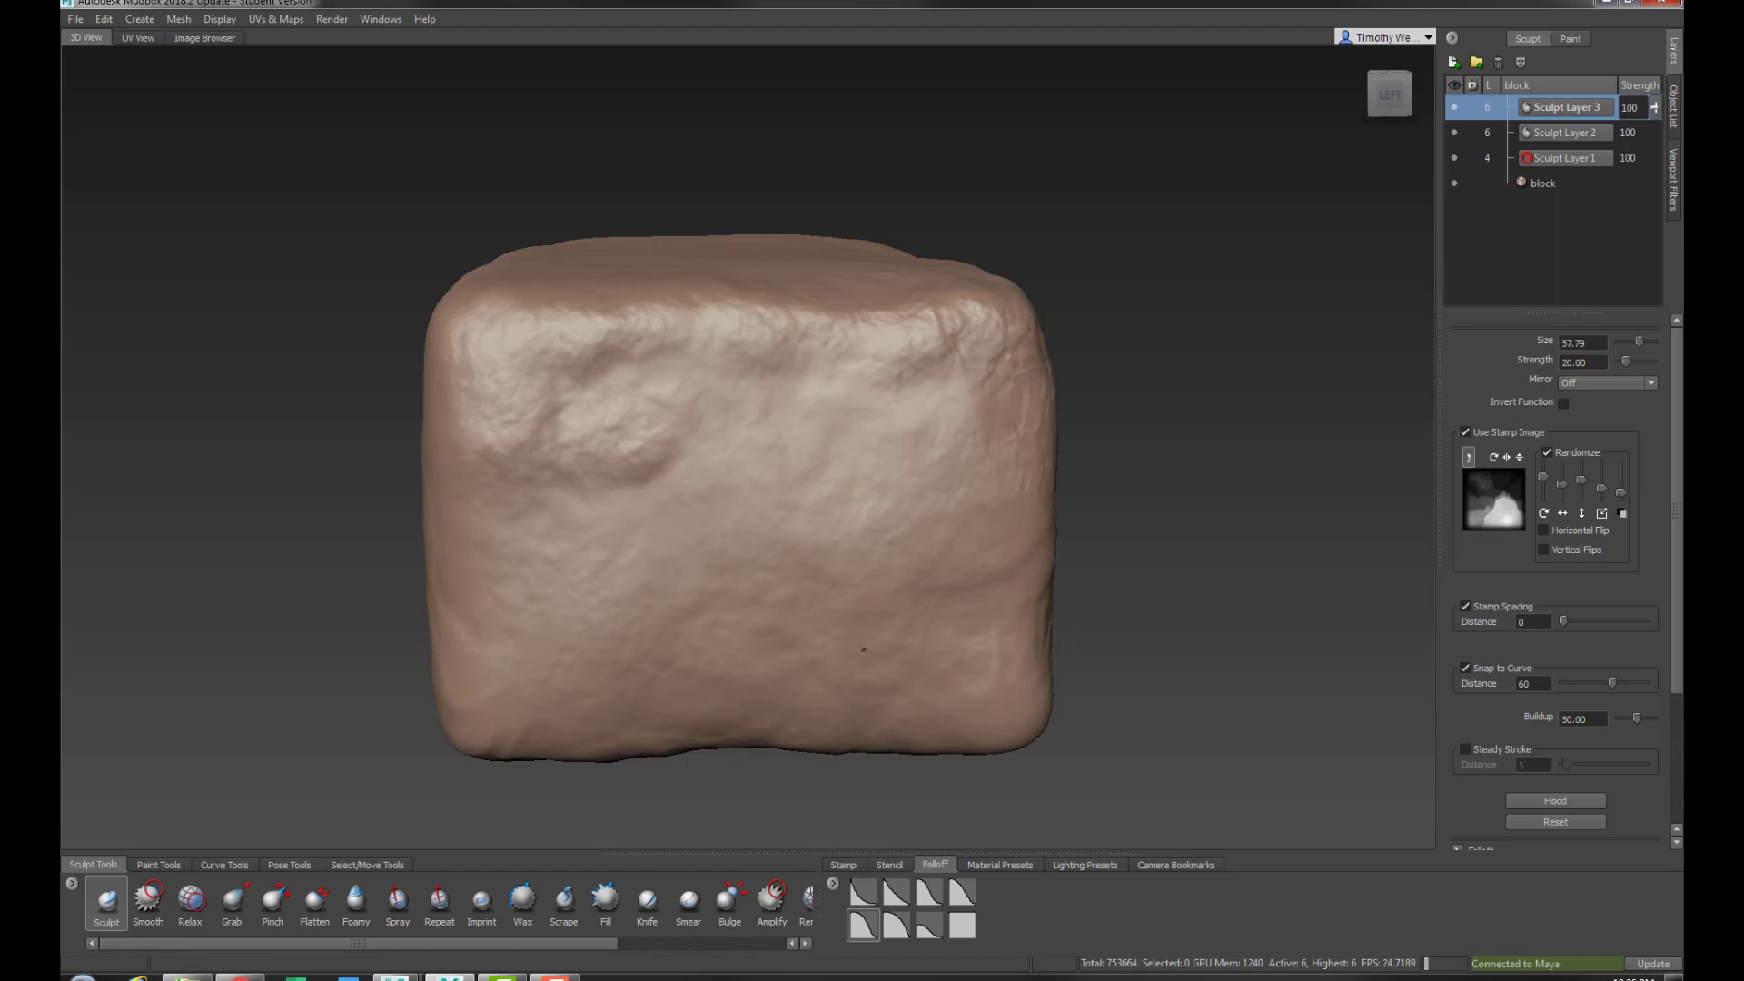
# Sharpen the block's upper back edge with strokes of the Pinch brush
pyautogui.keyDown('alt'); pyautogui.moveTo(863, 649); pyautogui.dragTo(834, 496); pyautogui.keyUp('alt')
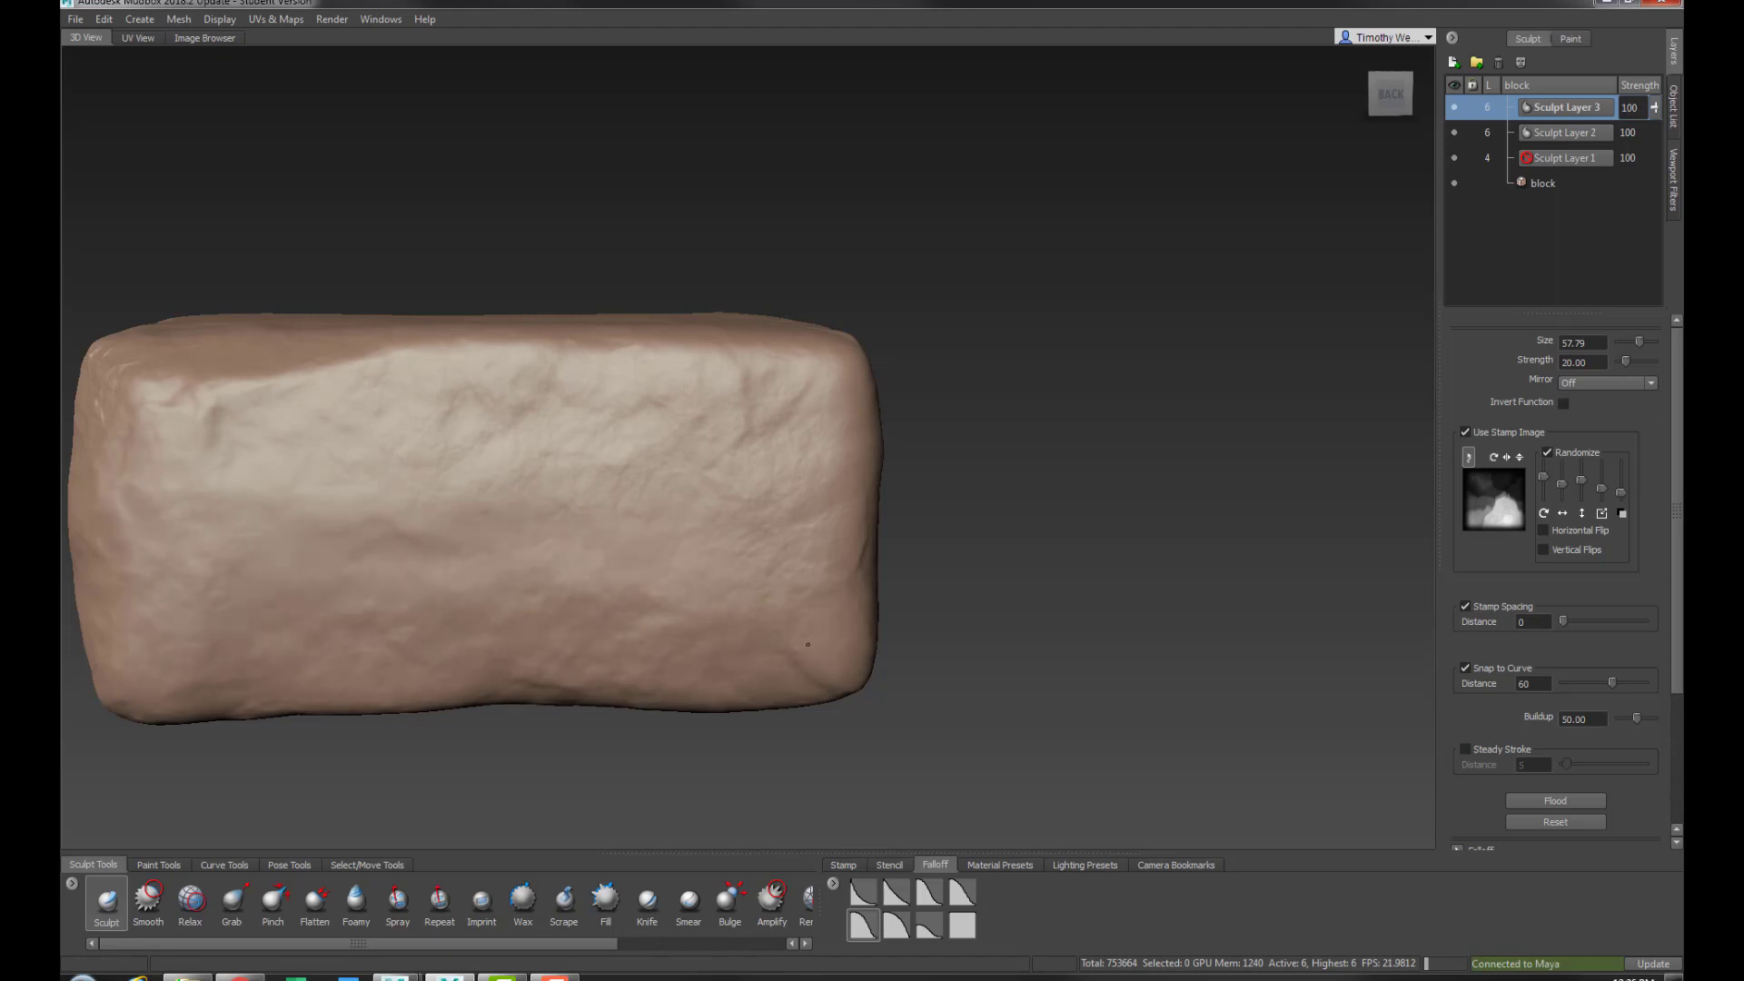
pyautogui.keyDown('alt'); pyautogui.moveTo(460, 490); pyautogui.dragTo(616, 595); pyautogui.keyUp('alt')
pyautogui.keyDown('alt'); pyautogui.moveTo(617, 594); pyautogui.dragTo(306, 621, button='right'); pyautogui.keyUp('alt')
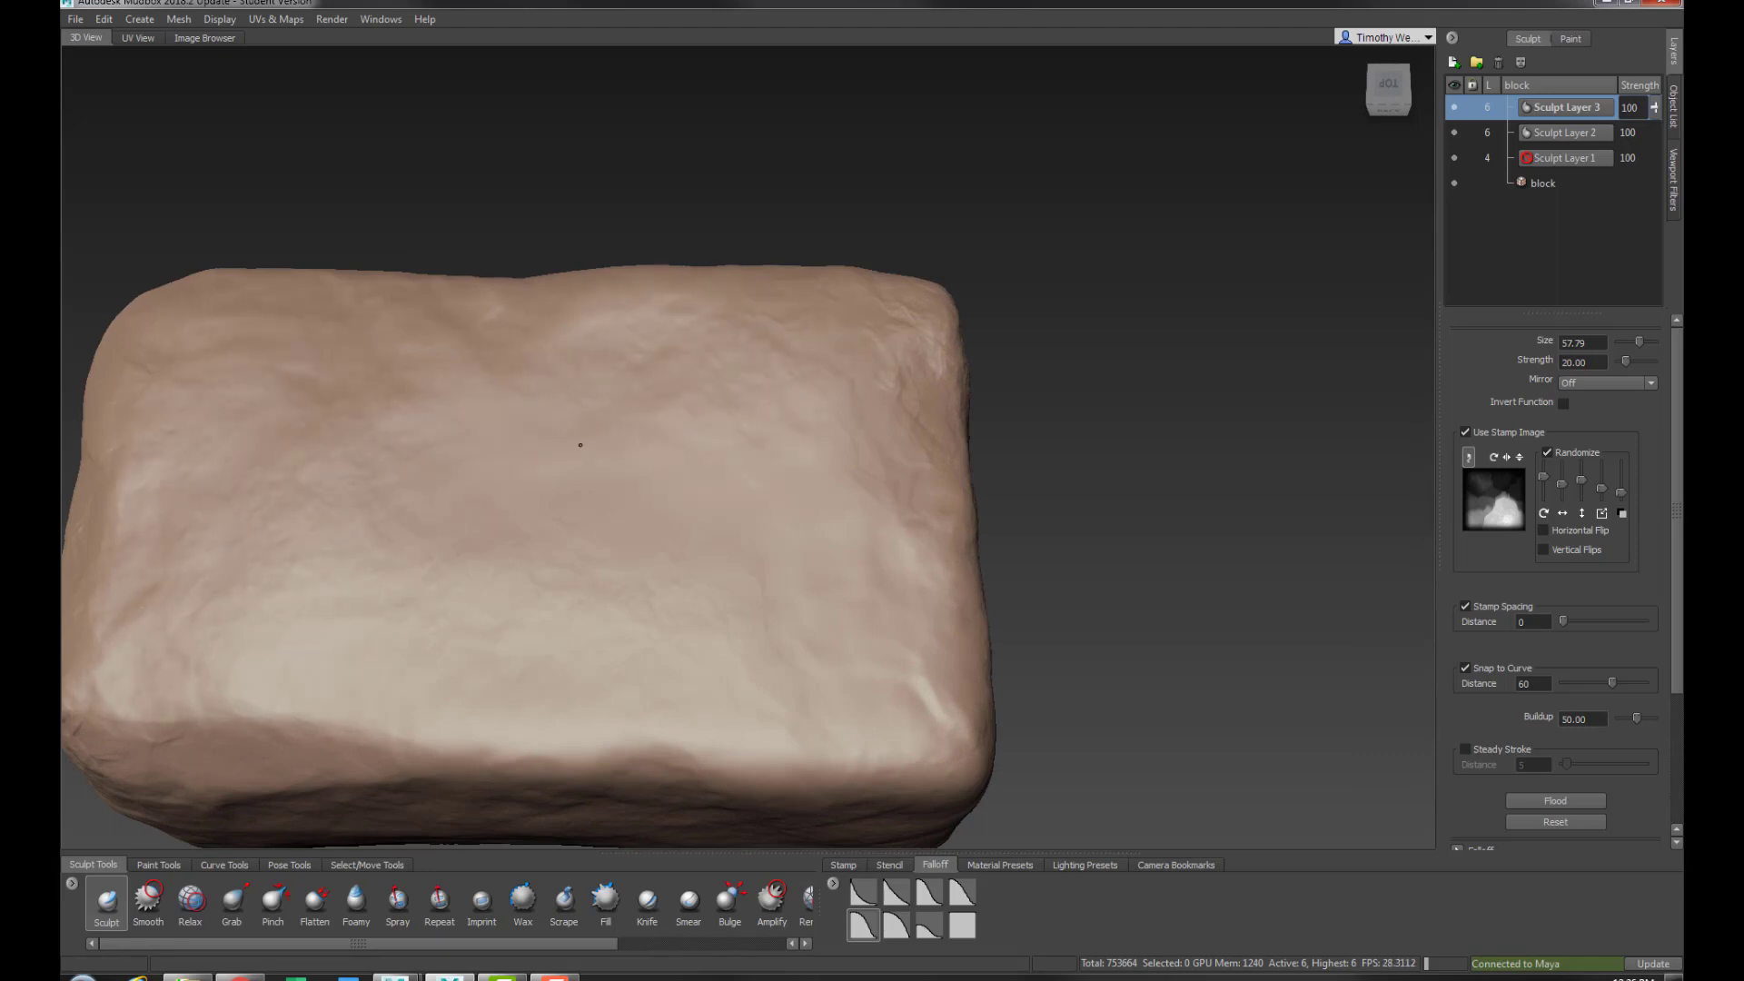
pyautogui.keyDown('alt'); pyautogui.moveTo(927, 627); pyautogui.dragTo(820, 570); pyautogui.keyUp('alt')
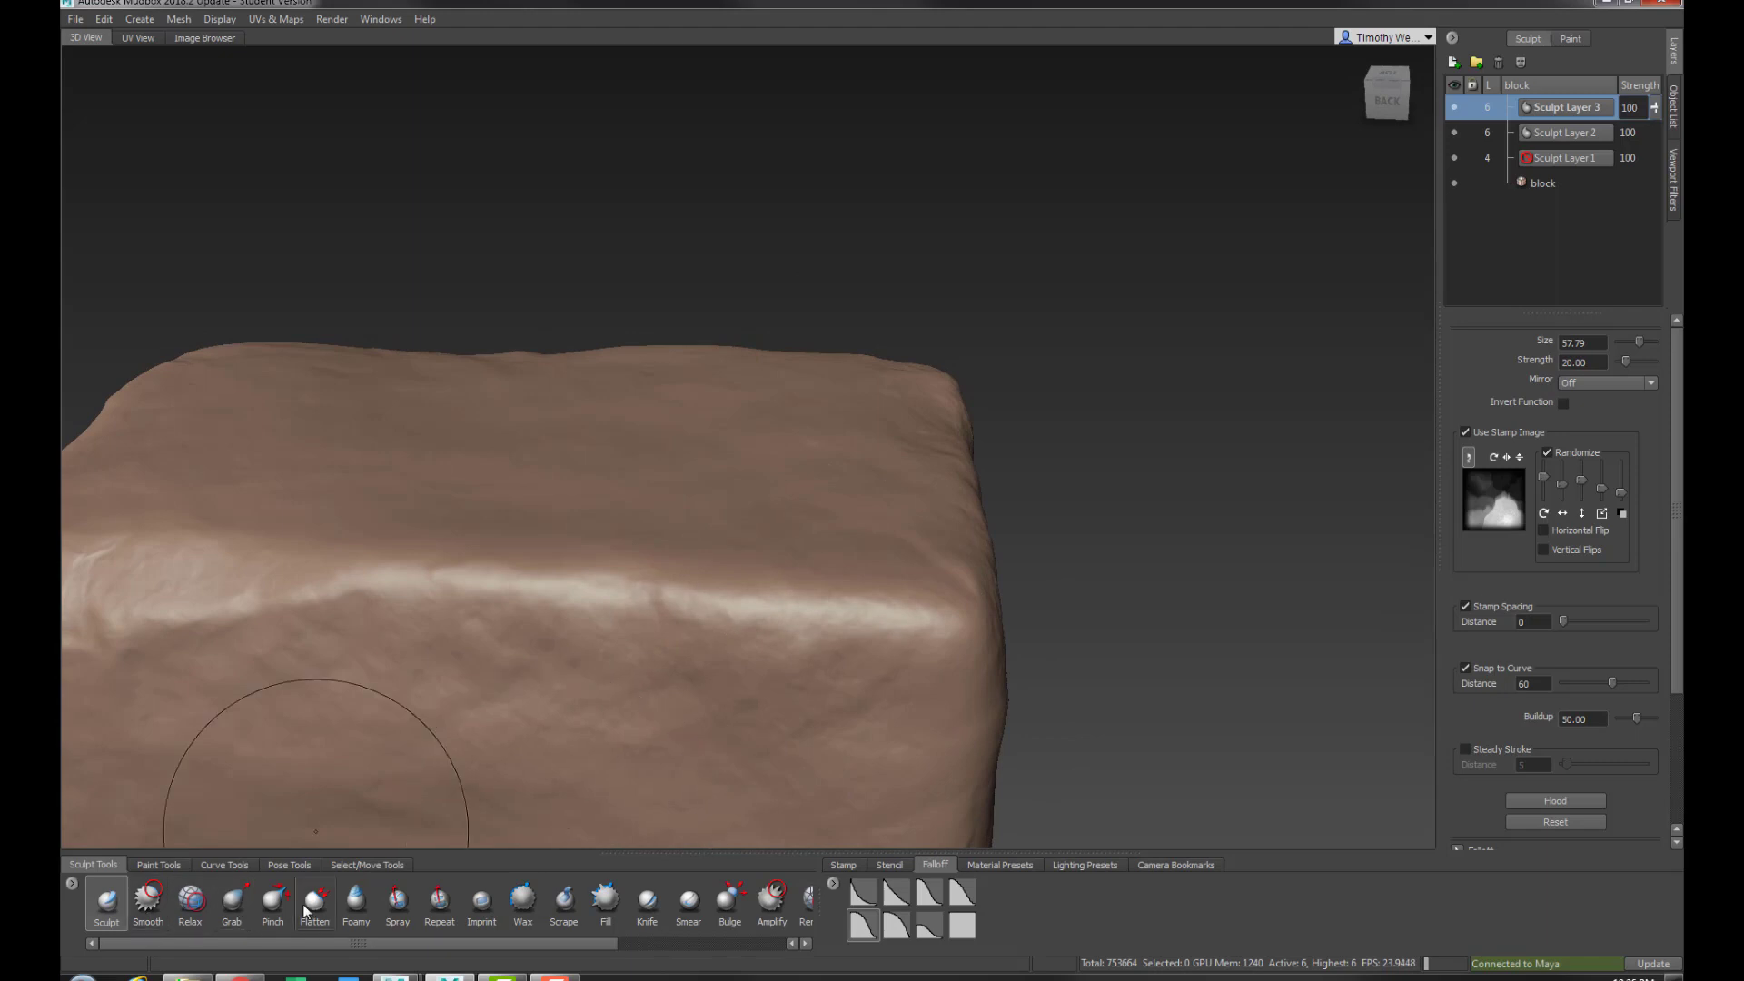
pyautogui.click(276, 904)
pyautogui.moveTo(807, 645)
pyautogui.keyDown('alt'); pyautogui.mouseDown()
pyautogui.moveTo(745, 611)
pyautogui.moveTo(763, 614)
pyautogui.mouseUp(); pyautogui.keyUp('alt')
pyautogui.moveTo(764, 614)
pyautogui.mouseDown()
pyautogui.moveTo(699, 607)
pyautogui.moveTo(692, 567)
pyautogui.moveTo(518, 547)
pyautogui.mouseUp()
pyautogui.moveTo(307, 548); pyautogui.dragTo(690, 583)
pyautogui.moveTo(726, 590)
pyautogui.keyDown('alt'); pyautogui.mouseDown()
pyautogui.moveTo(558, 585)
pyautogui.moveTo(601, 599)
pyautogui.moveTo(594, 577)
pyautogui.moveTo(536, 595)
pyautogui.mouseUp(); pyautogui.keyUp('alt')
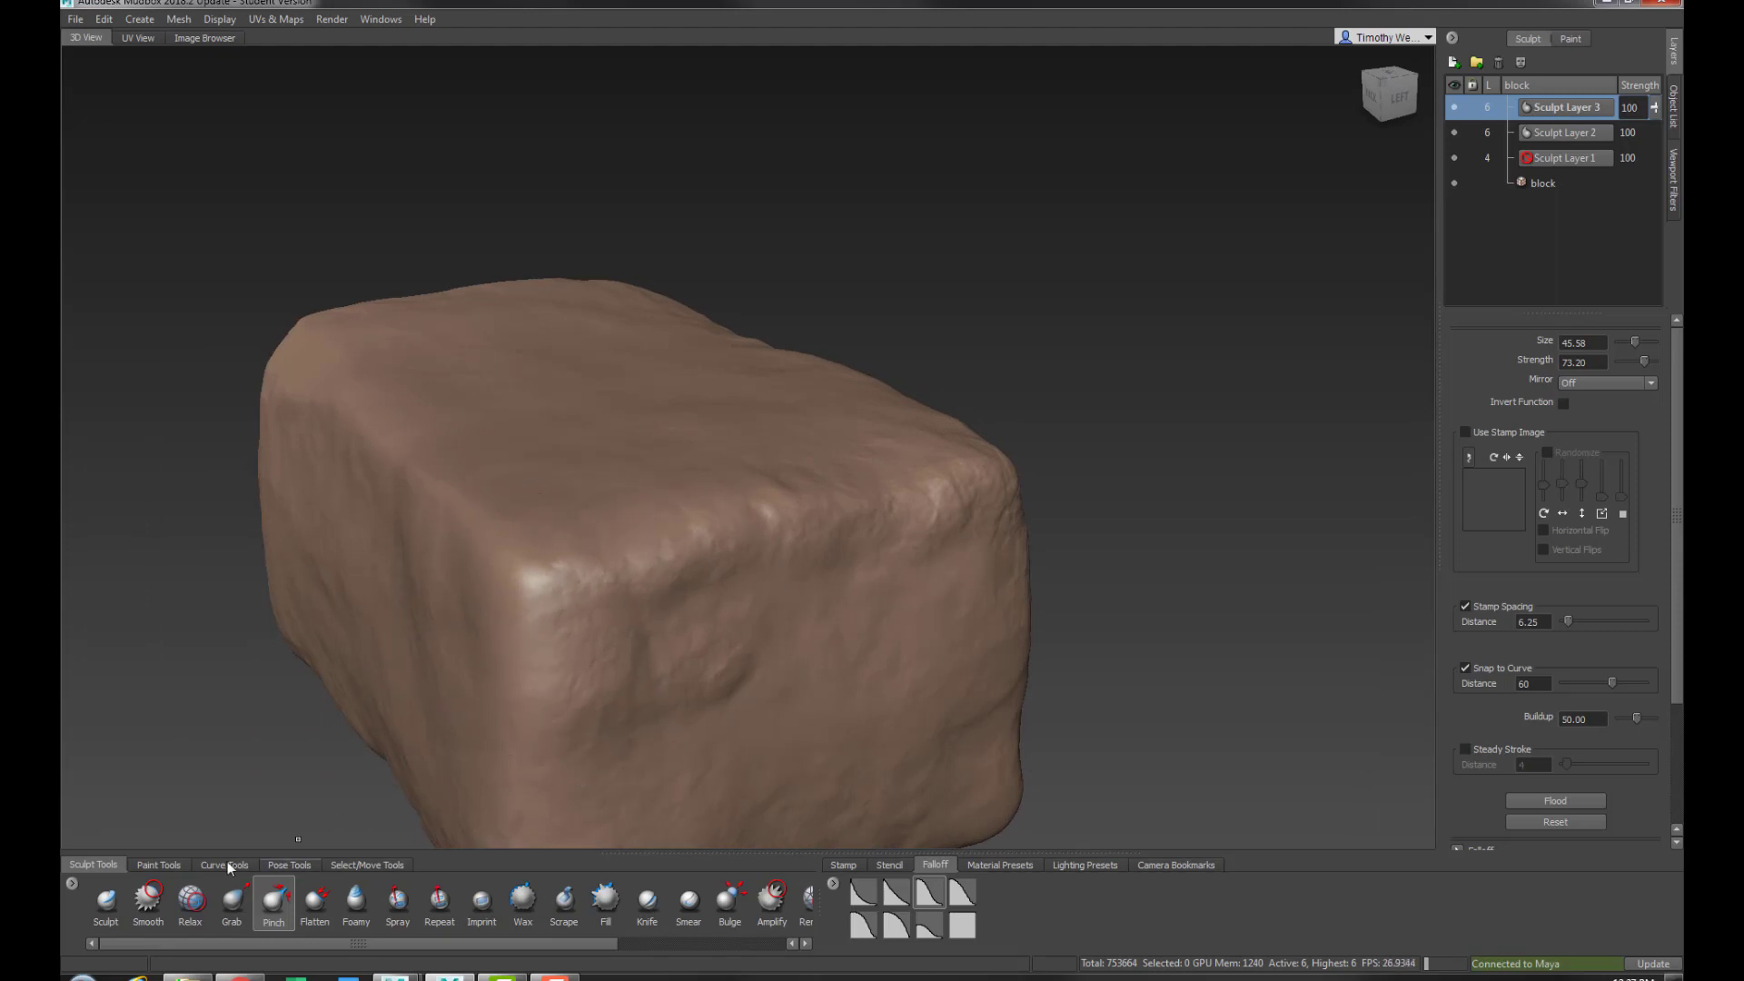
# Scrape worn facets along the upper edge of the block's left face, reducing the Scrape brush size to about 26
pyautogui.click(565, 913)
pyautogui.keyDown('alt'); pyautogui.moveTo(754, 682); pyautogui.dragTo(663, 750); pyautogui.keyUp('alt')
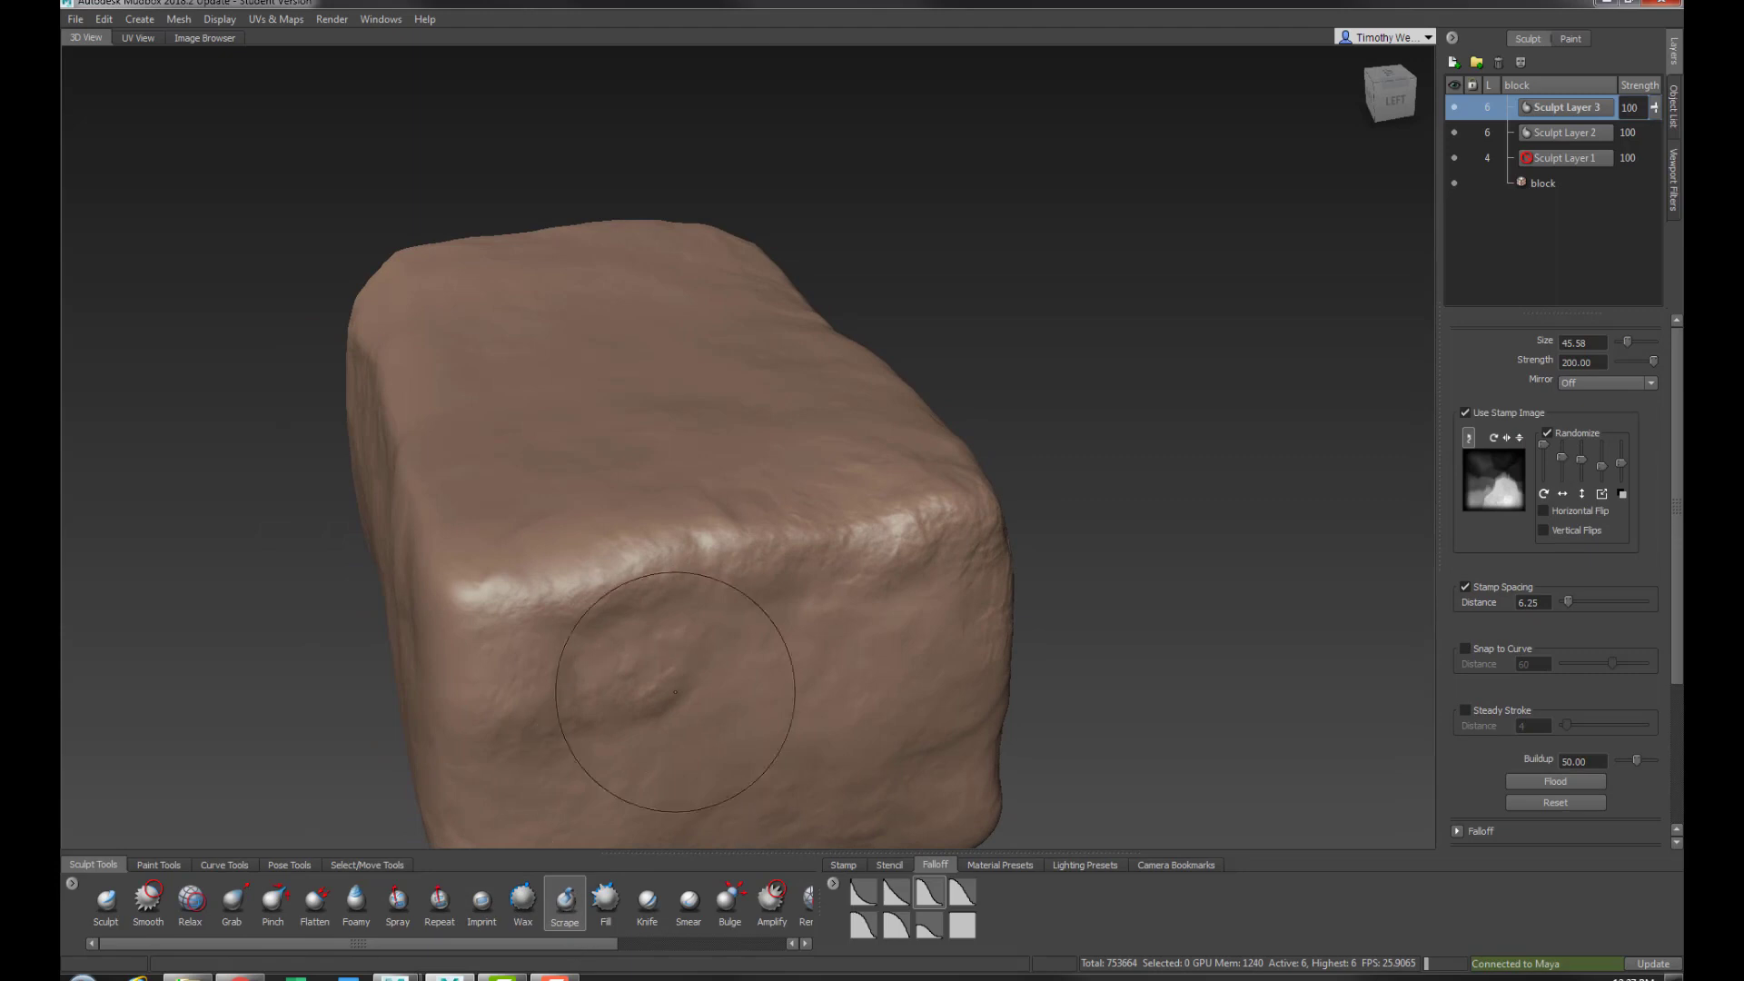
pyautogui.keyDown('alt'); pyautogui.moveTo(675, 692); pyautogui.dragTo(752, 628, button='middle'); pyautogui.keyUp('alt')
pyautogui.keyDown('alt'); pyautogui.moveTo(684, 581); pyautogui.dragTo(704, 626); pyautogui.keyUp('alt')
pyautogui.keyDown('alt'); pyautogui.moveTo(778, 524); pyautogui.dragTo(737, 550, button='right'); pyautogui.keyUp('alt')
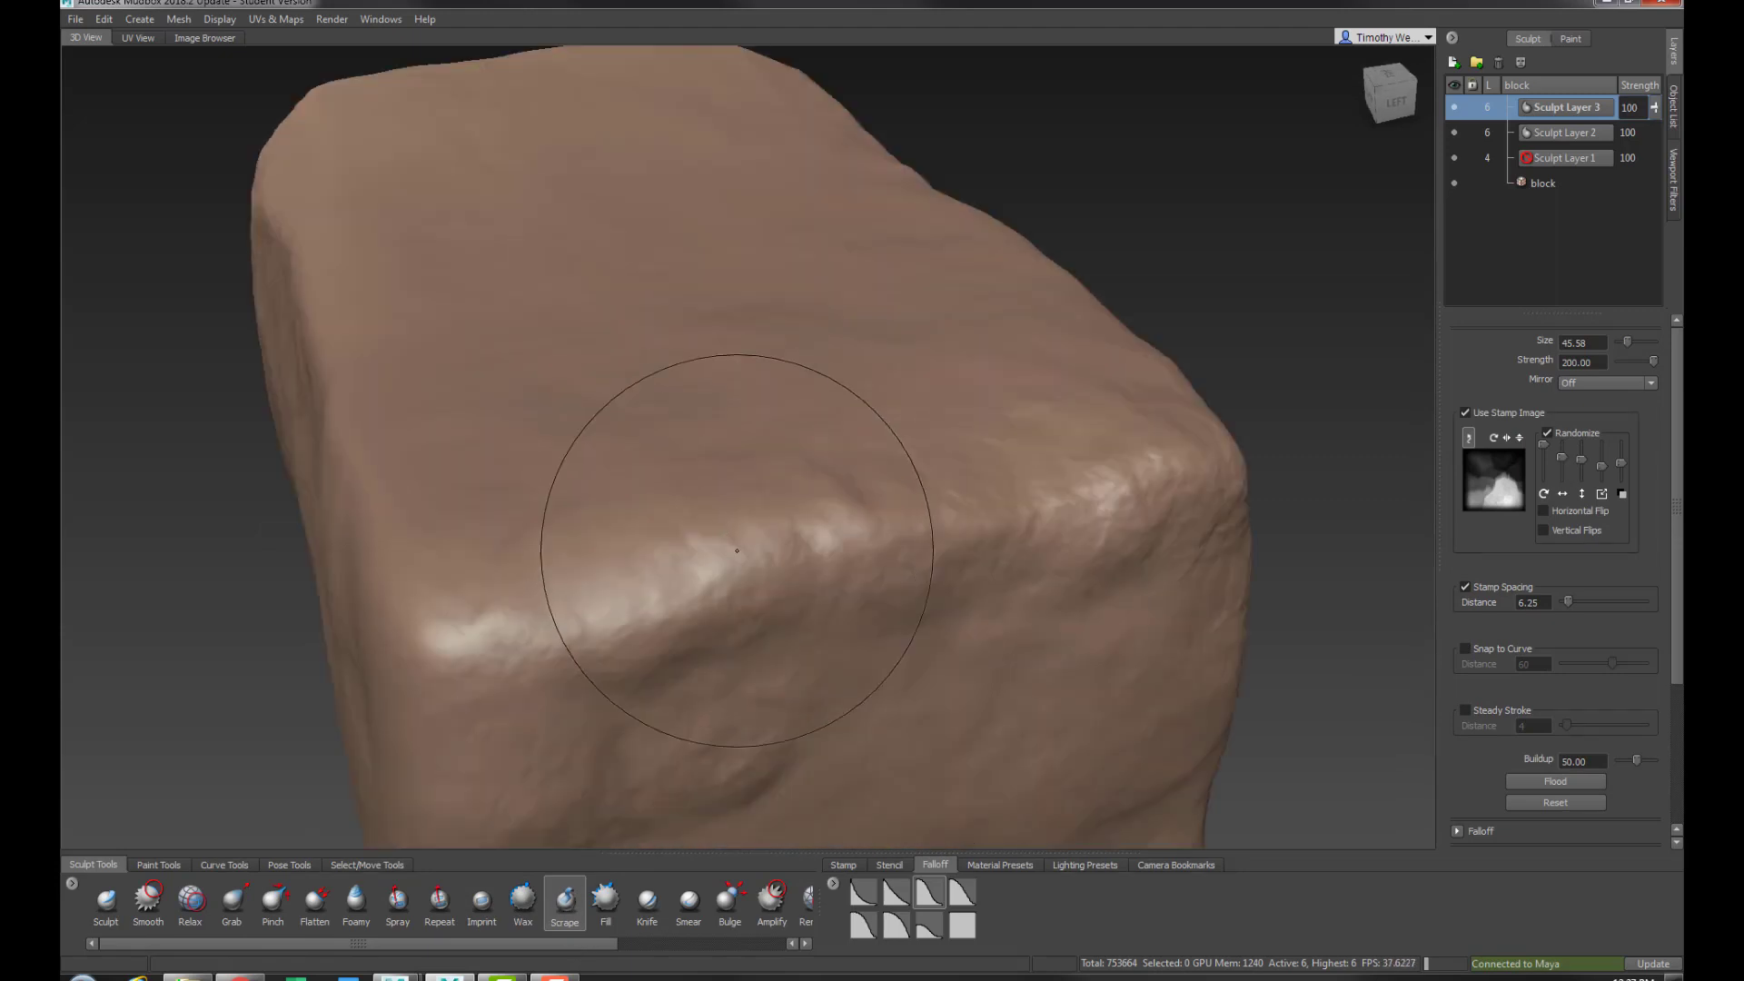
pyautogui.moveTo(747, 580); pyautogui.dragTo(661, 601)
pyautogui.moveTo(657, 605)
pyautogui.mouseDown()
pyautogui.moveTo(708, 567)
pyautogui.moveTo(859, 548)
pyautogui.moveTo(825, 512)
pyautogui.moveTo(660, 631)
pyautogui.moveTo(936, 531)
pyautogui.moveTo(741, 564)
pyautogui.mouseUp()
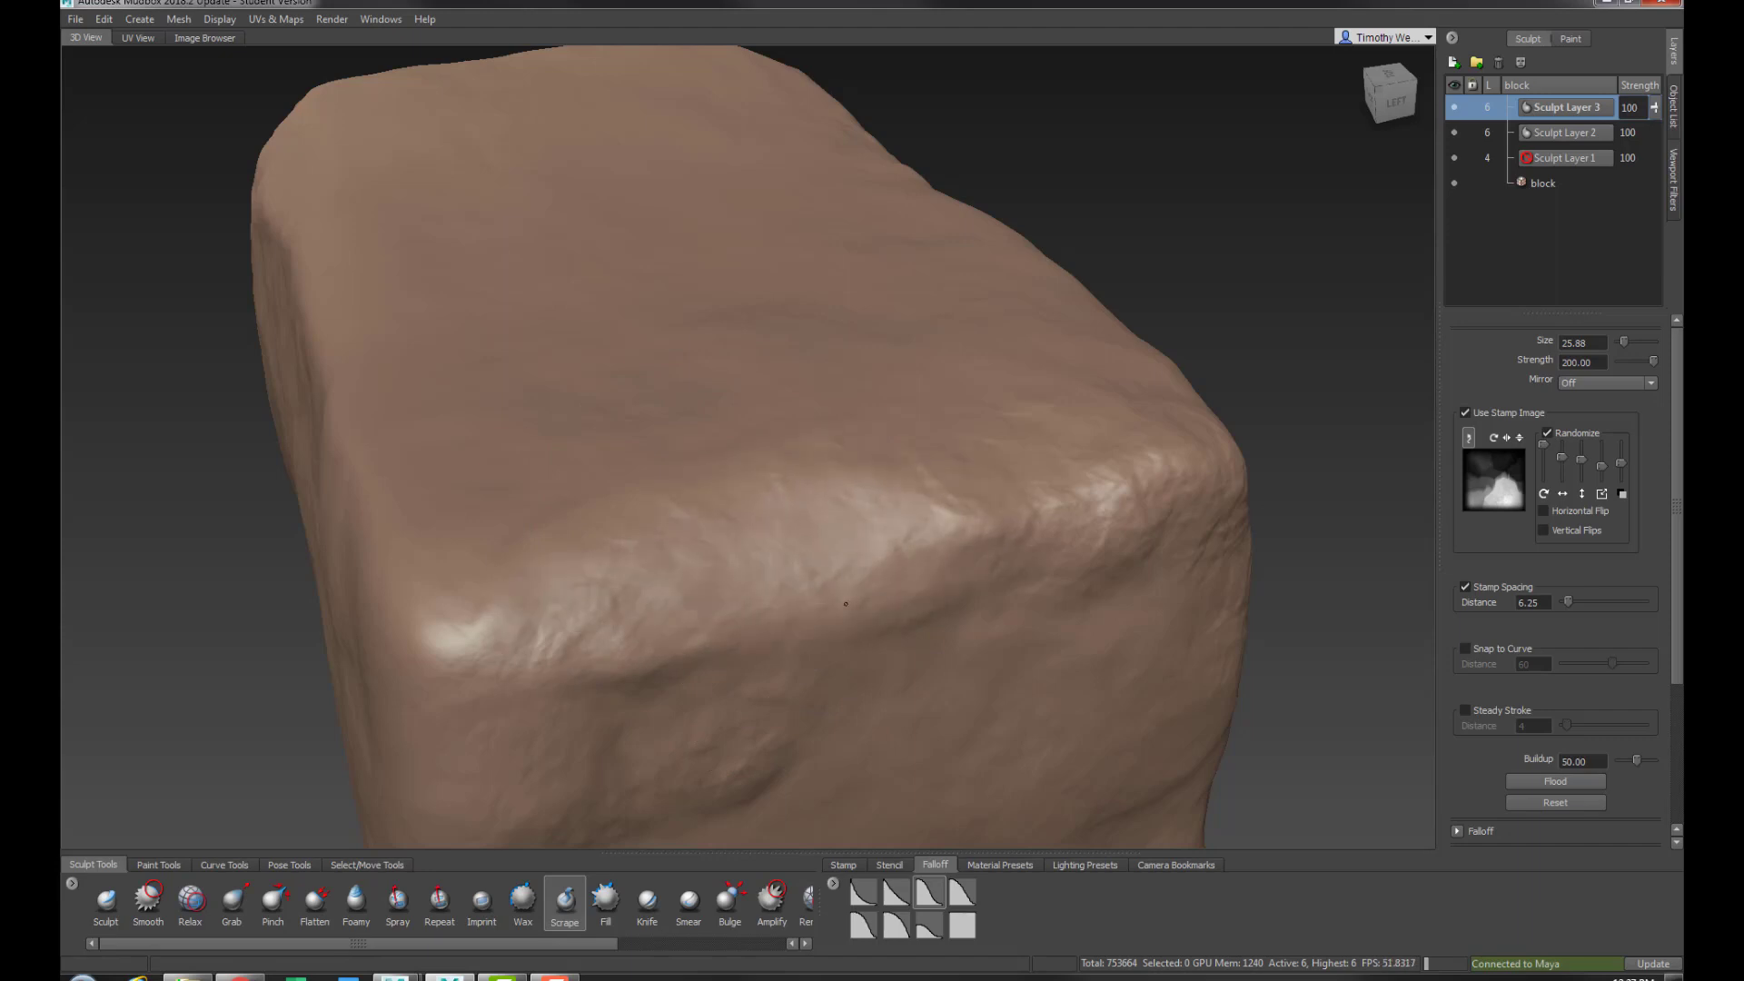
pyautogui.moveTo(798, 678)
pyautogui.keyDown('alt'); pyautogui.mouseDown()
pyautogui.moveTo(817, 581)
pyautogui.moveTo(762, 430)
pyautogui.mouseUp(); pyautogui.keyUp('alt')
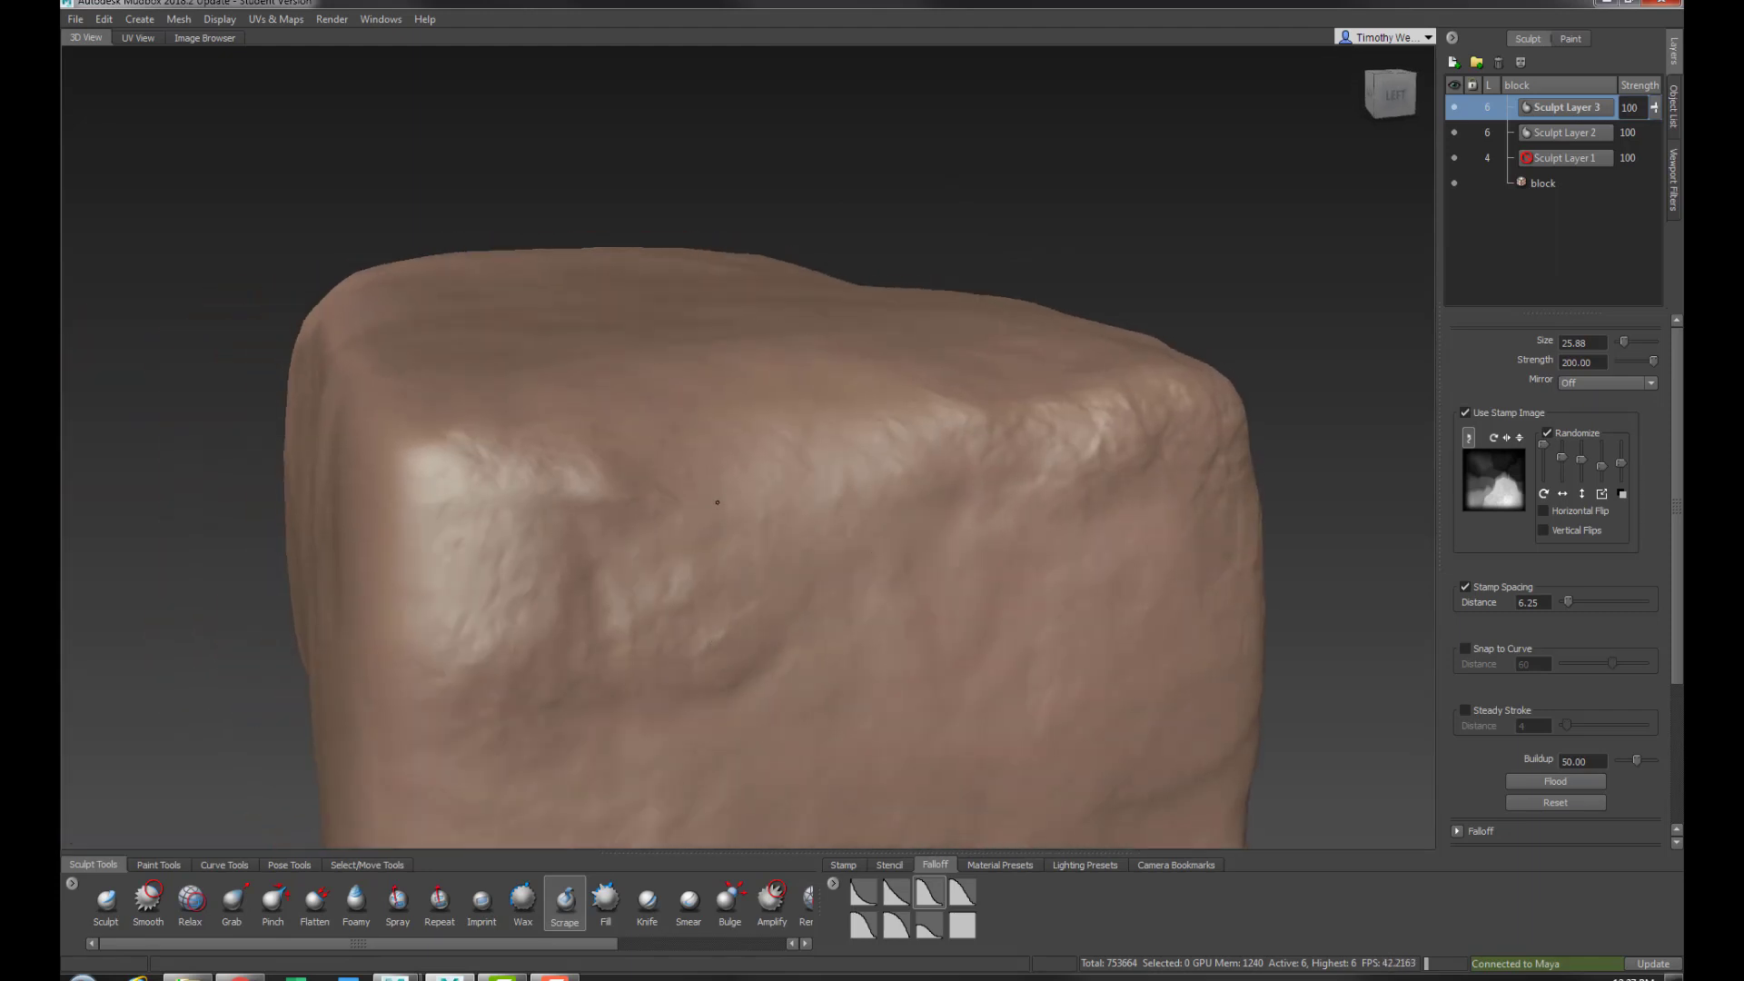
pyautogui.keyDown('alt'); pyautogui.moveTo(716, 501); pyautogui.dragTo(672, 527); pyautogui.keyUp('alt')
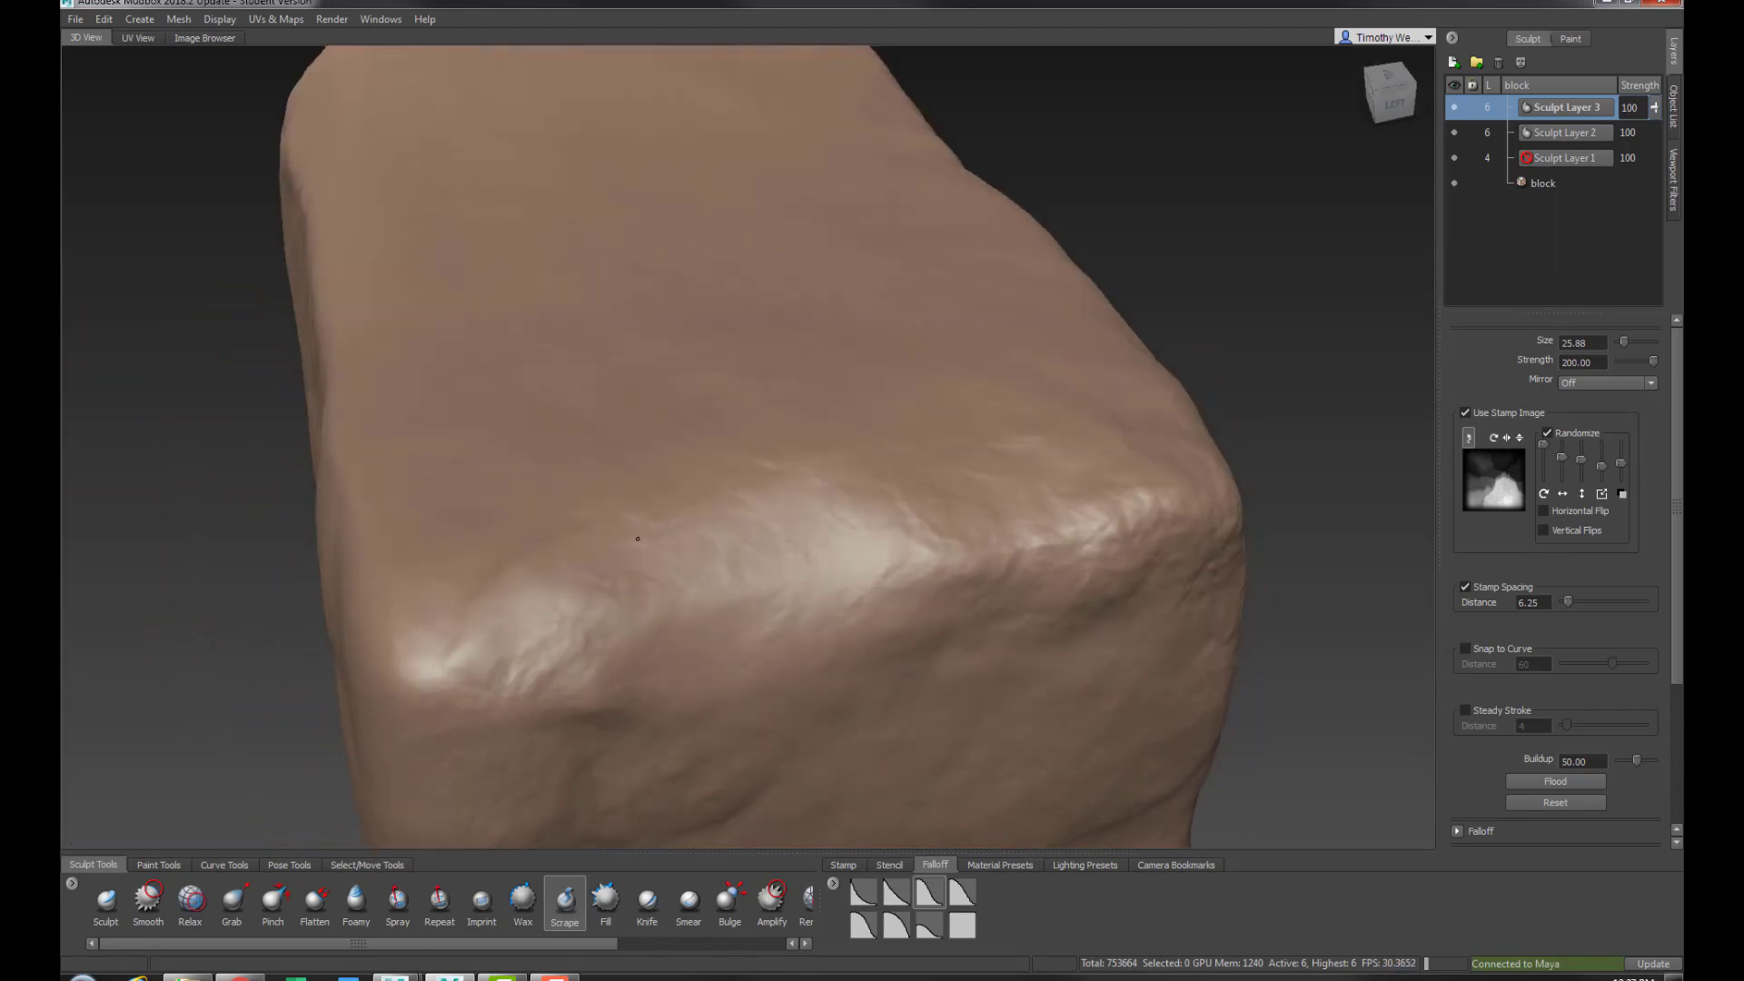
# Scrape the block's remaining faces and edges, enlarging the Scrape brush size to about 88
pyautogui.moveTo(573, 617)
pyautogui.keyDown('alt'); pyautogui.mouseDown()
pyautogui.moveTo(695, 549)
pyautogui.moveTo(817, 552)
pyautogui.mouseUp(); pyautogui.keyUp('alt')
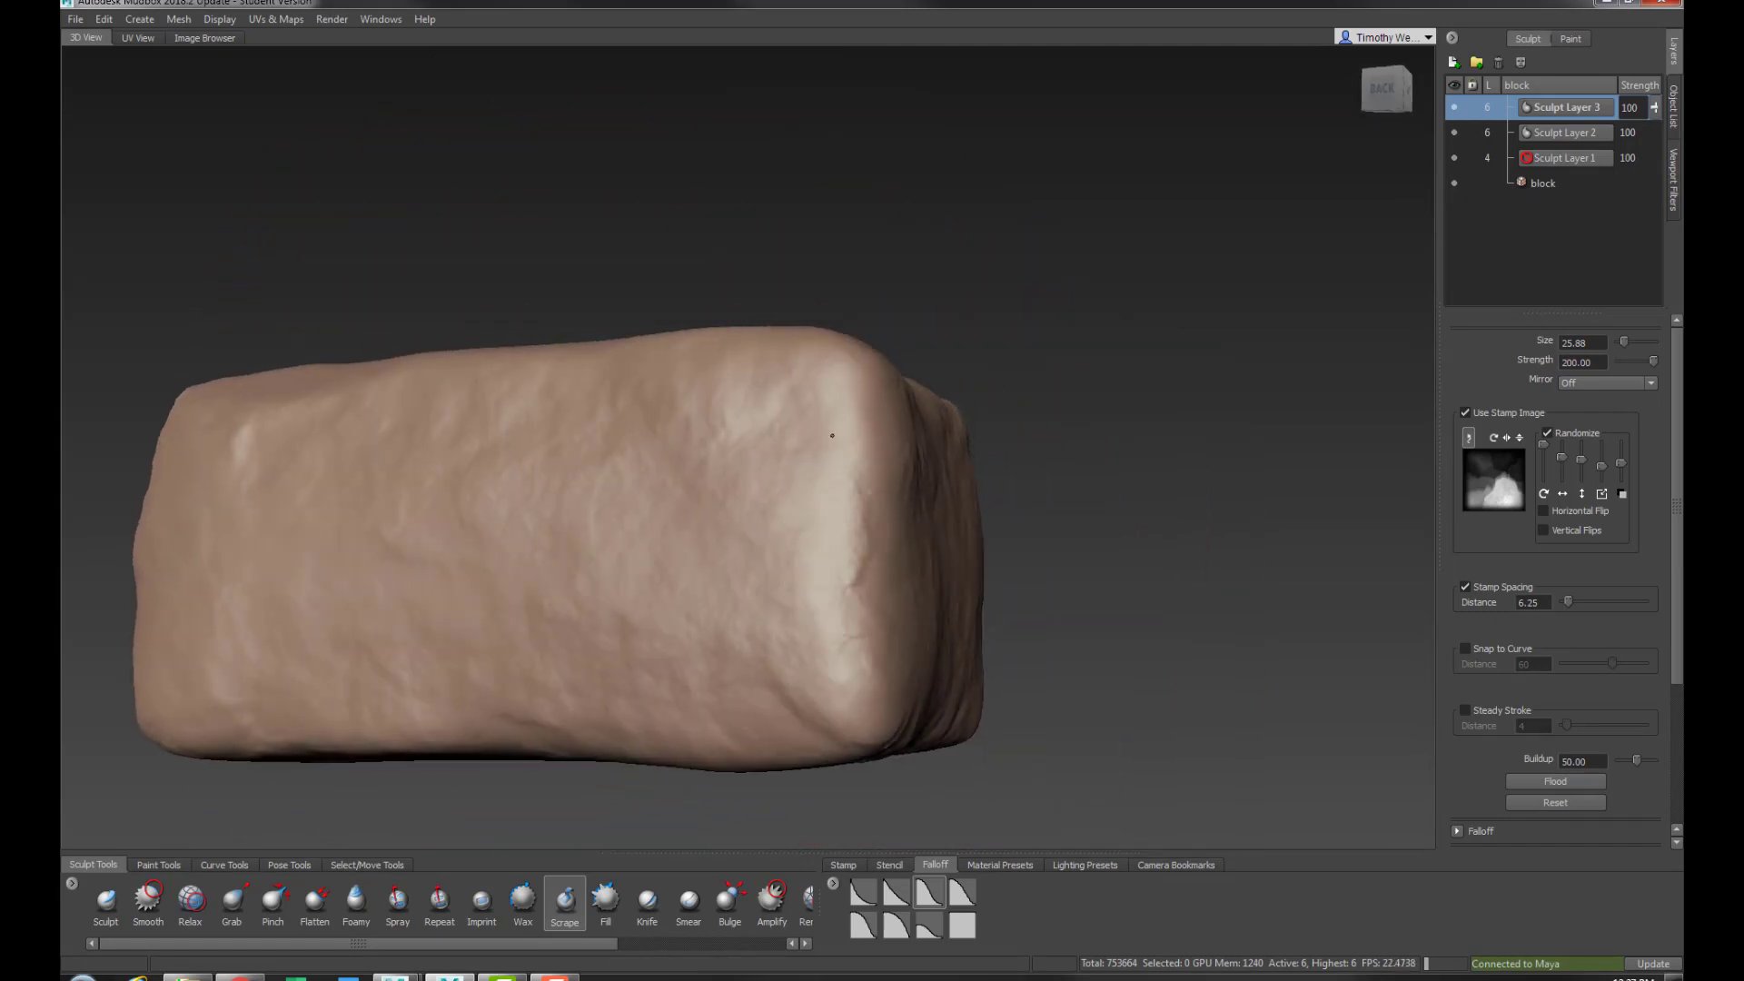
pyautogui.keyDown('alt'); pyautogui.moveTo(844, 636); pyautogui.dragTo(739, 611); pyautogui.keyUp('alt')
pyautogui.moveTo(603, 564)
pyautogui.mouseDown()
pyautogui.moveTo(603, 389)
pyautogui.moveTo(669, 564)
pyautogui.moveTo(723, 551)
pyautogui.moveTo(634, 554)
pyautogui.moveTo(767, 488)
pyautogui.moveTo(742, 461)
pyautogui.moveTo(761, 343)
pyautogui.mouseUp()
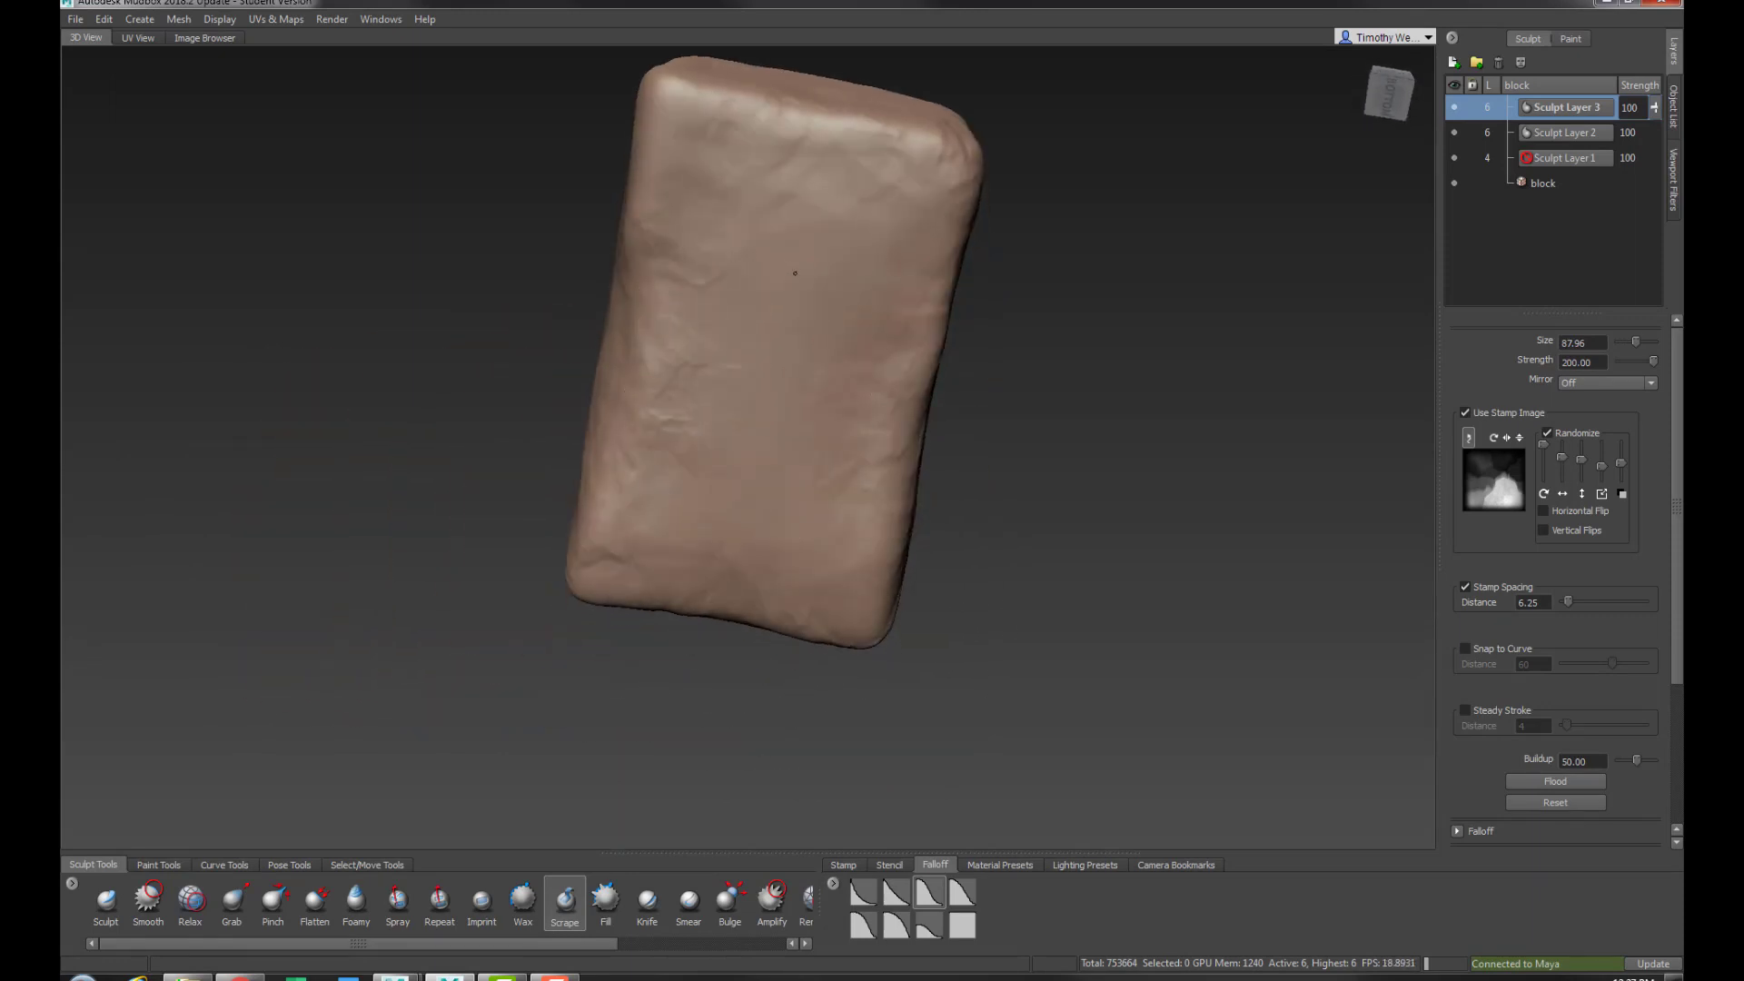
pyautogui.keyDown('alt'); pyautogui.moveTo(795, 272); pyautogui.dragTo(693, 396); pyautogui.keyUp('alt')
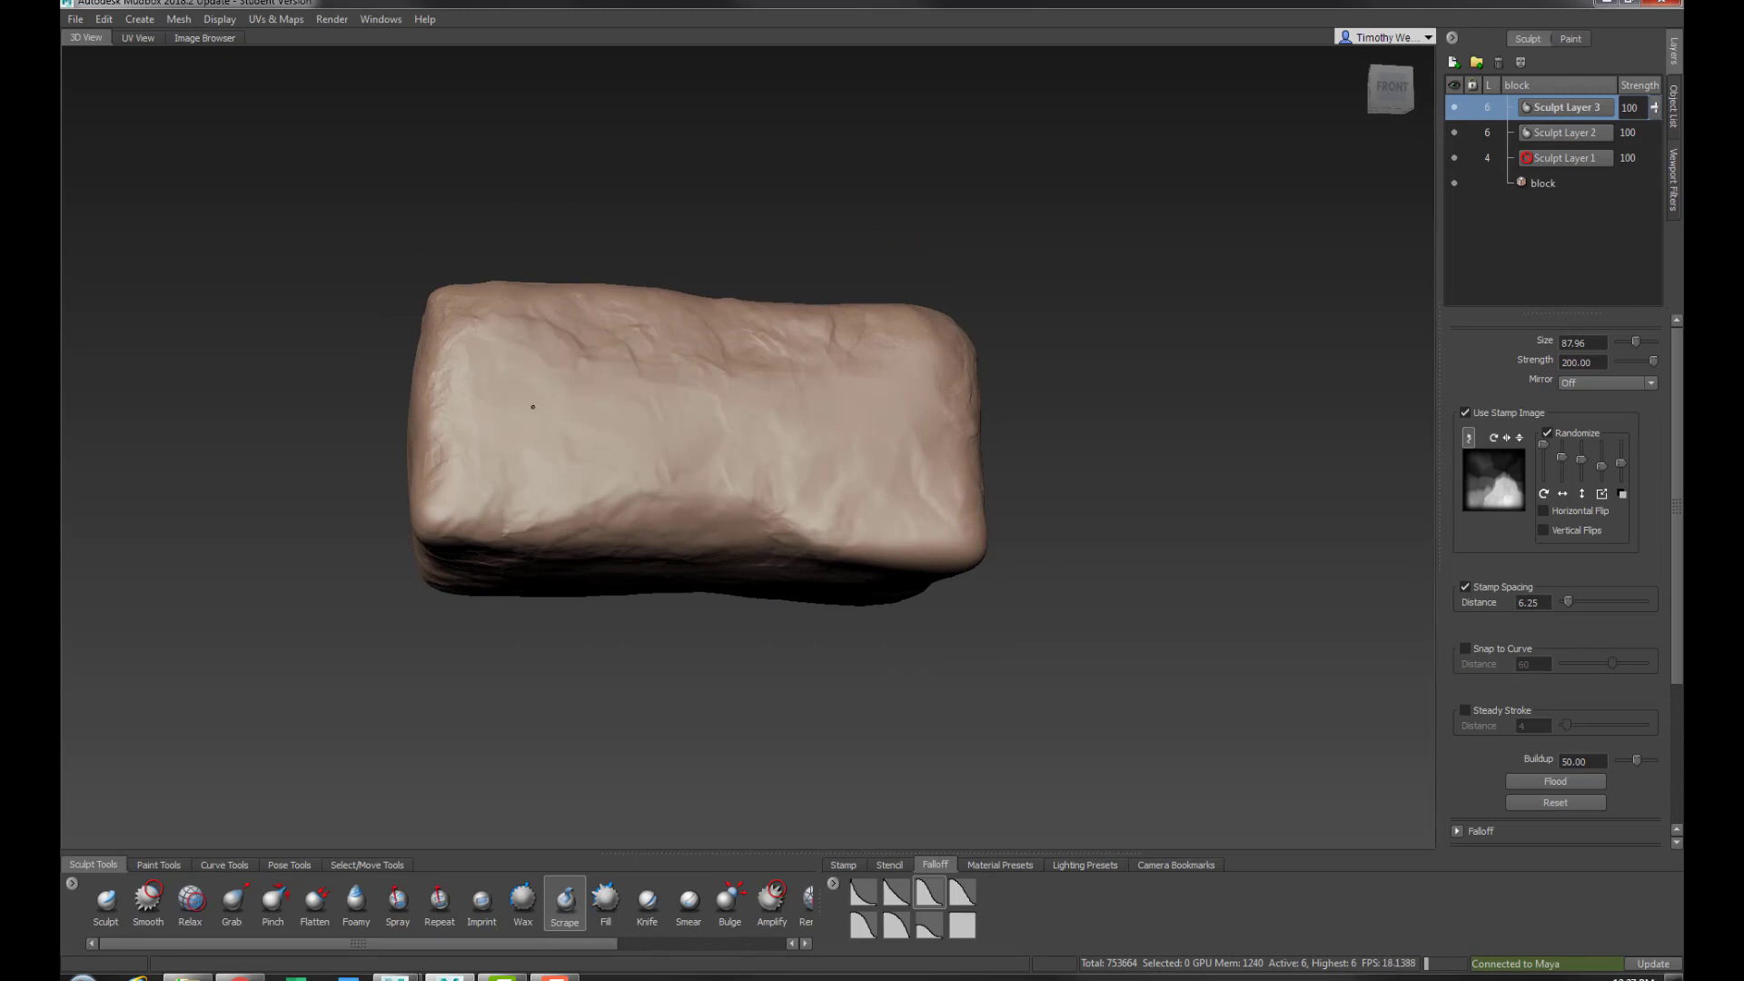
pyautogui.keyDown('alt'); pyautogui.moveTo(522, 426); pyautogui.dragTo(683, 569); pyautogui.keyUp('alt')
pyautogui.keyDown('alt'); pyautogui.moveTo(765, 519); pyautogui.dragTo(786, 564); pyautogui.keyUp('alt')
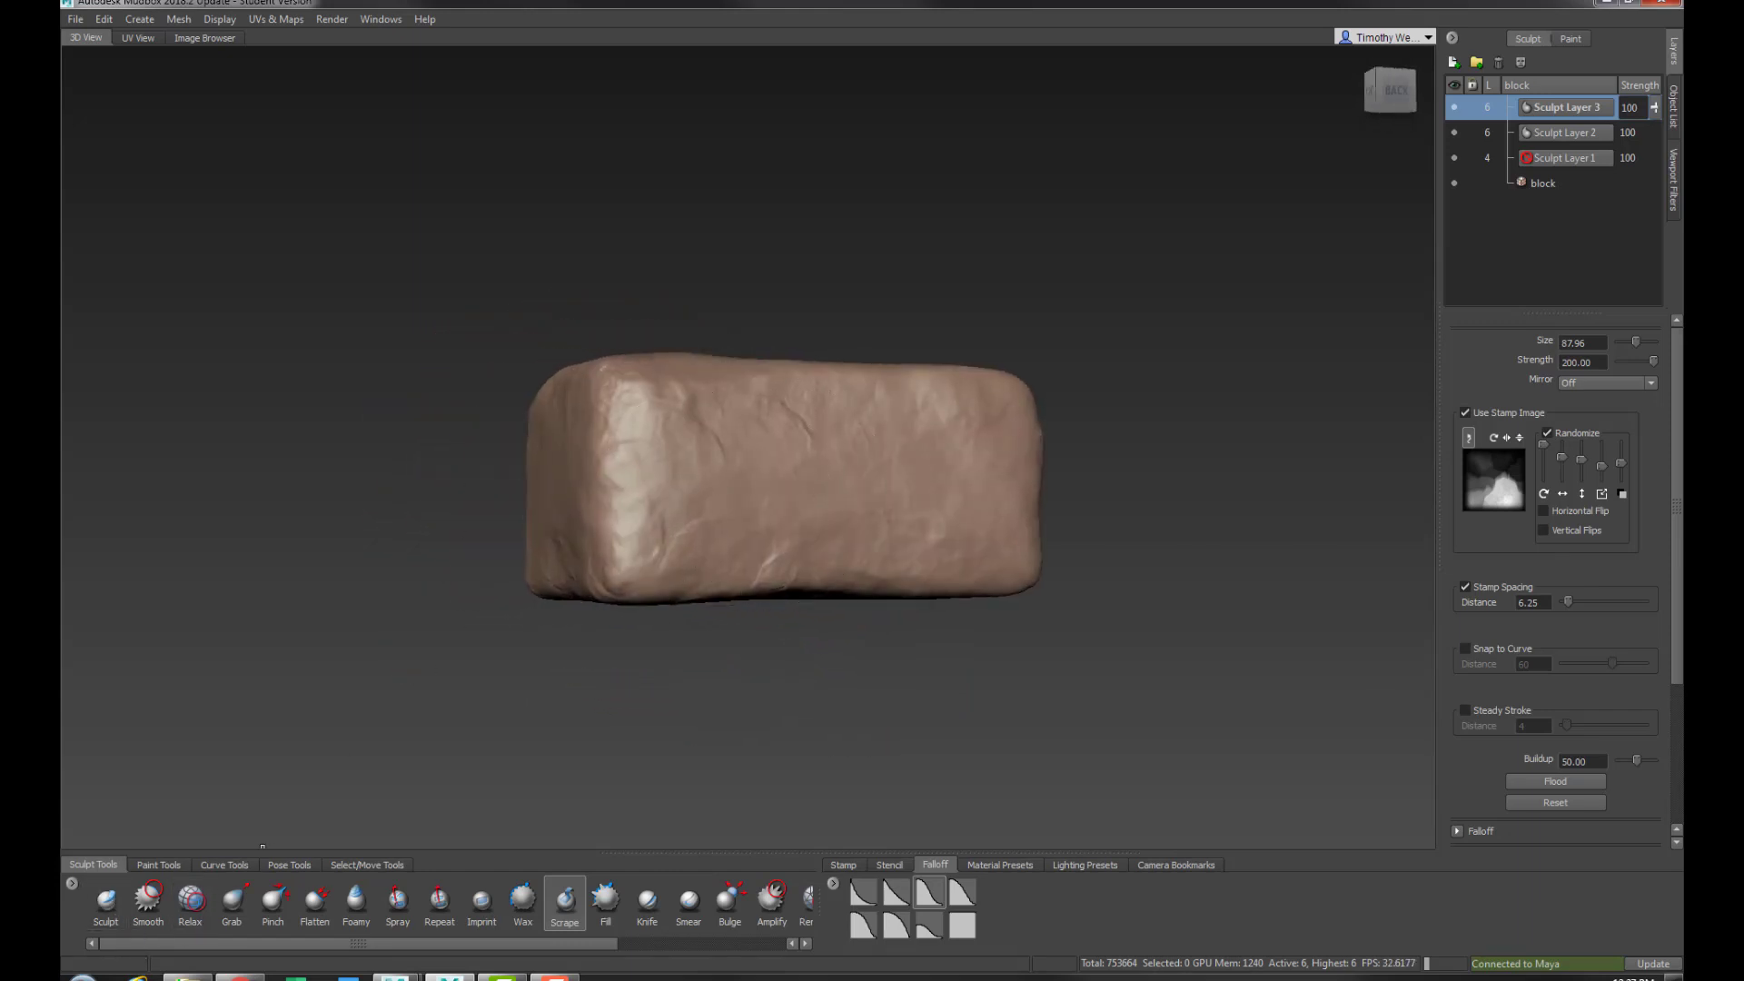
# Switch to the stamped Sculpt brush and add rocky relief across the block's back, top and front faces
pyautogui.click(107, 899)
pyautogui.moveTo(636, 454)
pyautogui.keyDown('alt'); pyautogui.mouseDown()
pyautogui.moveTo(777, 499)
pyautogui.moveTo(753, 506)
pyautogui.mouseUp(); pyautogui.keyUp('alt')
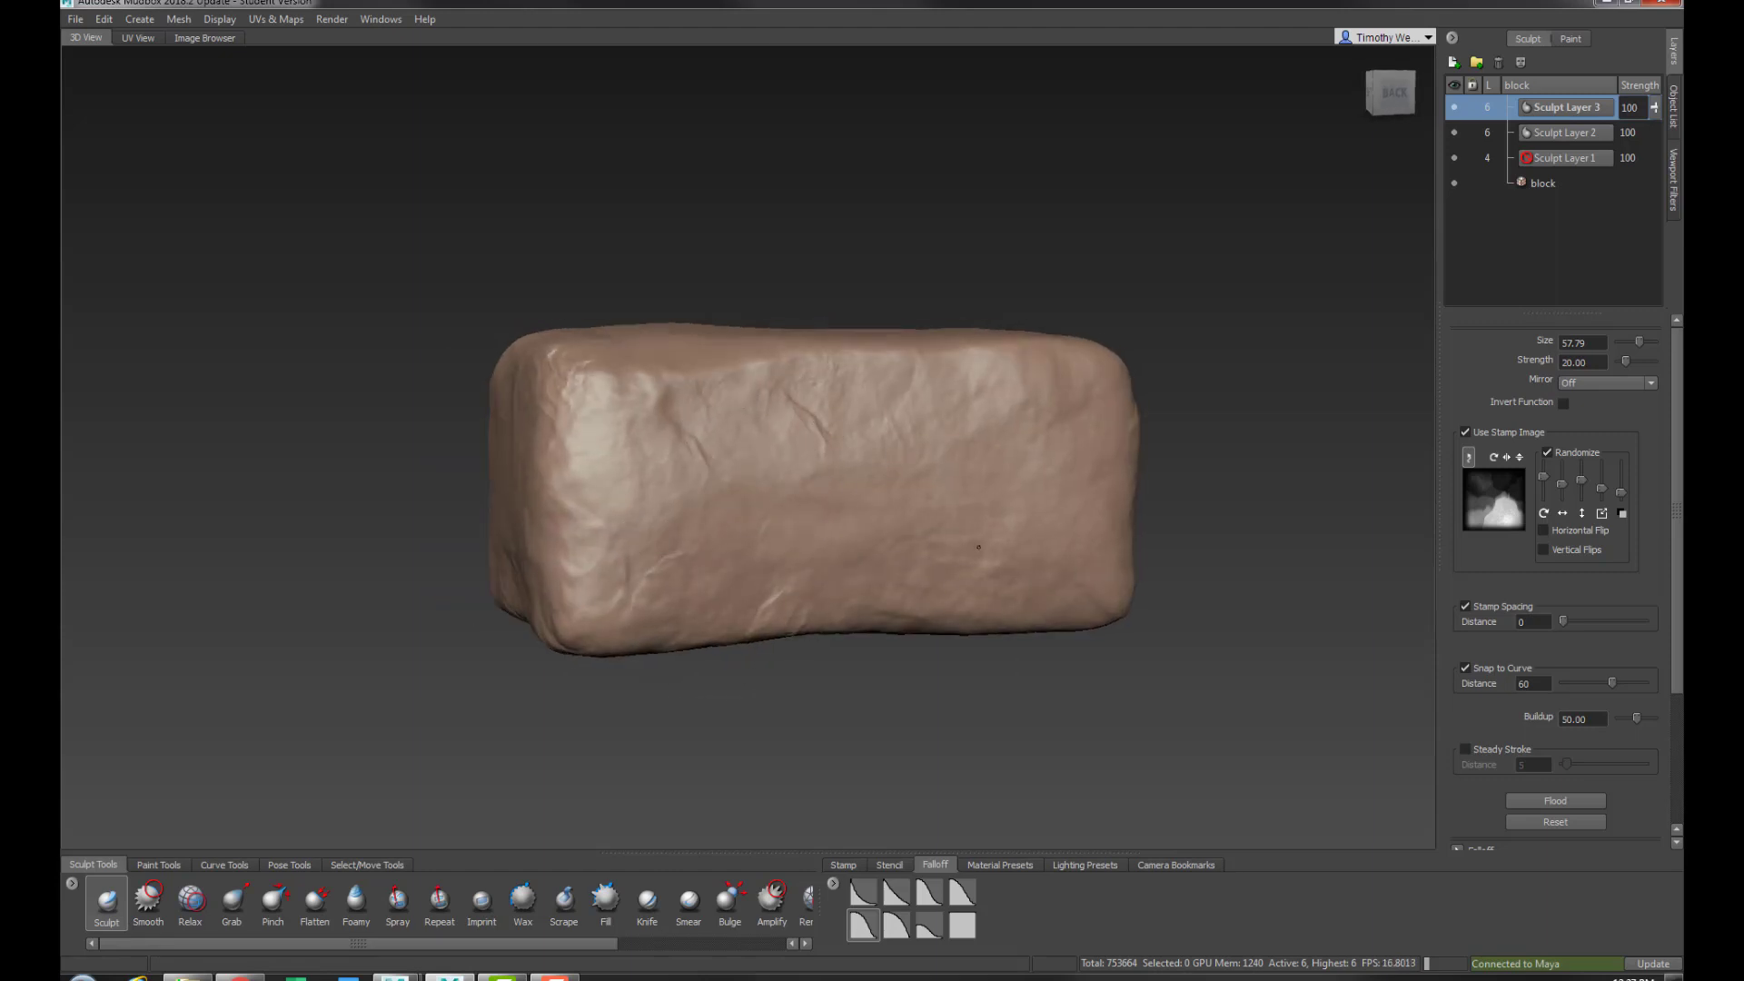
pyautogui.keyDown('alt'); pyautogui.moveTo(838, 361); pyautogui.dragTo(726, 469); pyautogui.keyUp('alt')
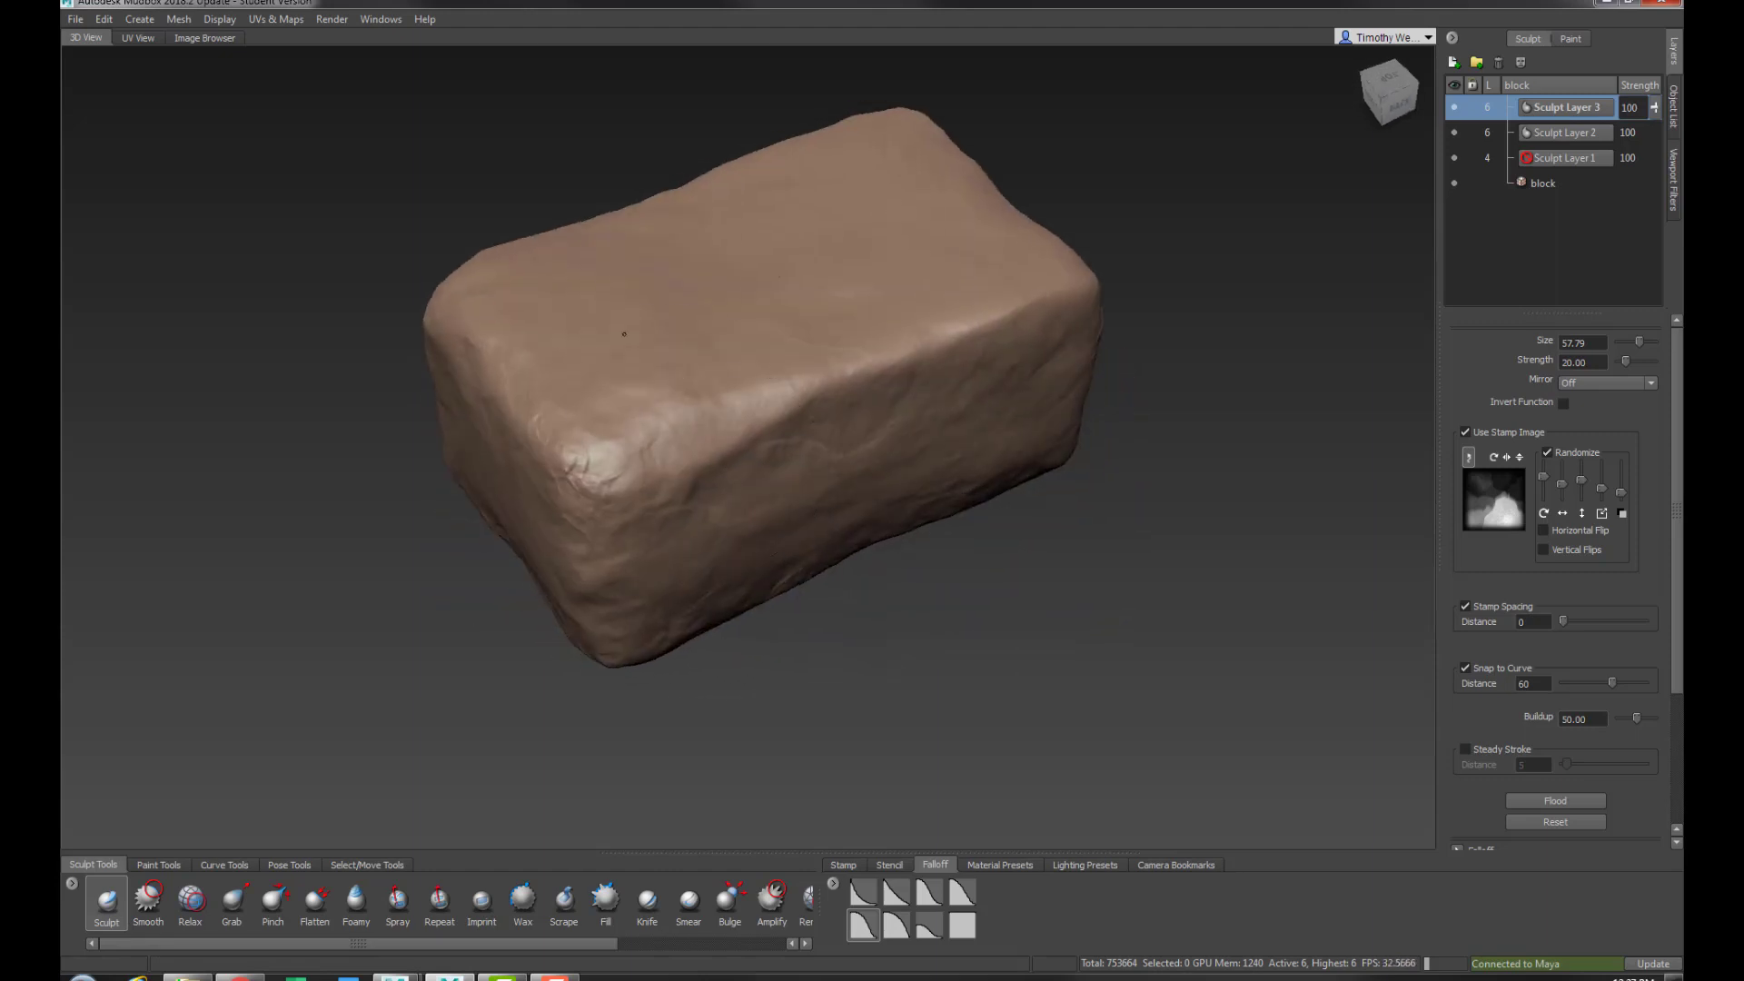
pyautogui.keyDown('alt'); pyautogui.moveTo(624, 335); pyautogui.dragTo(603, 509); pyautogui.keyUp('alt')
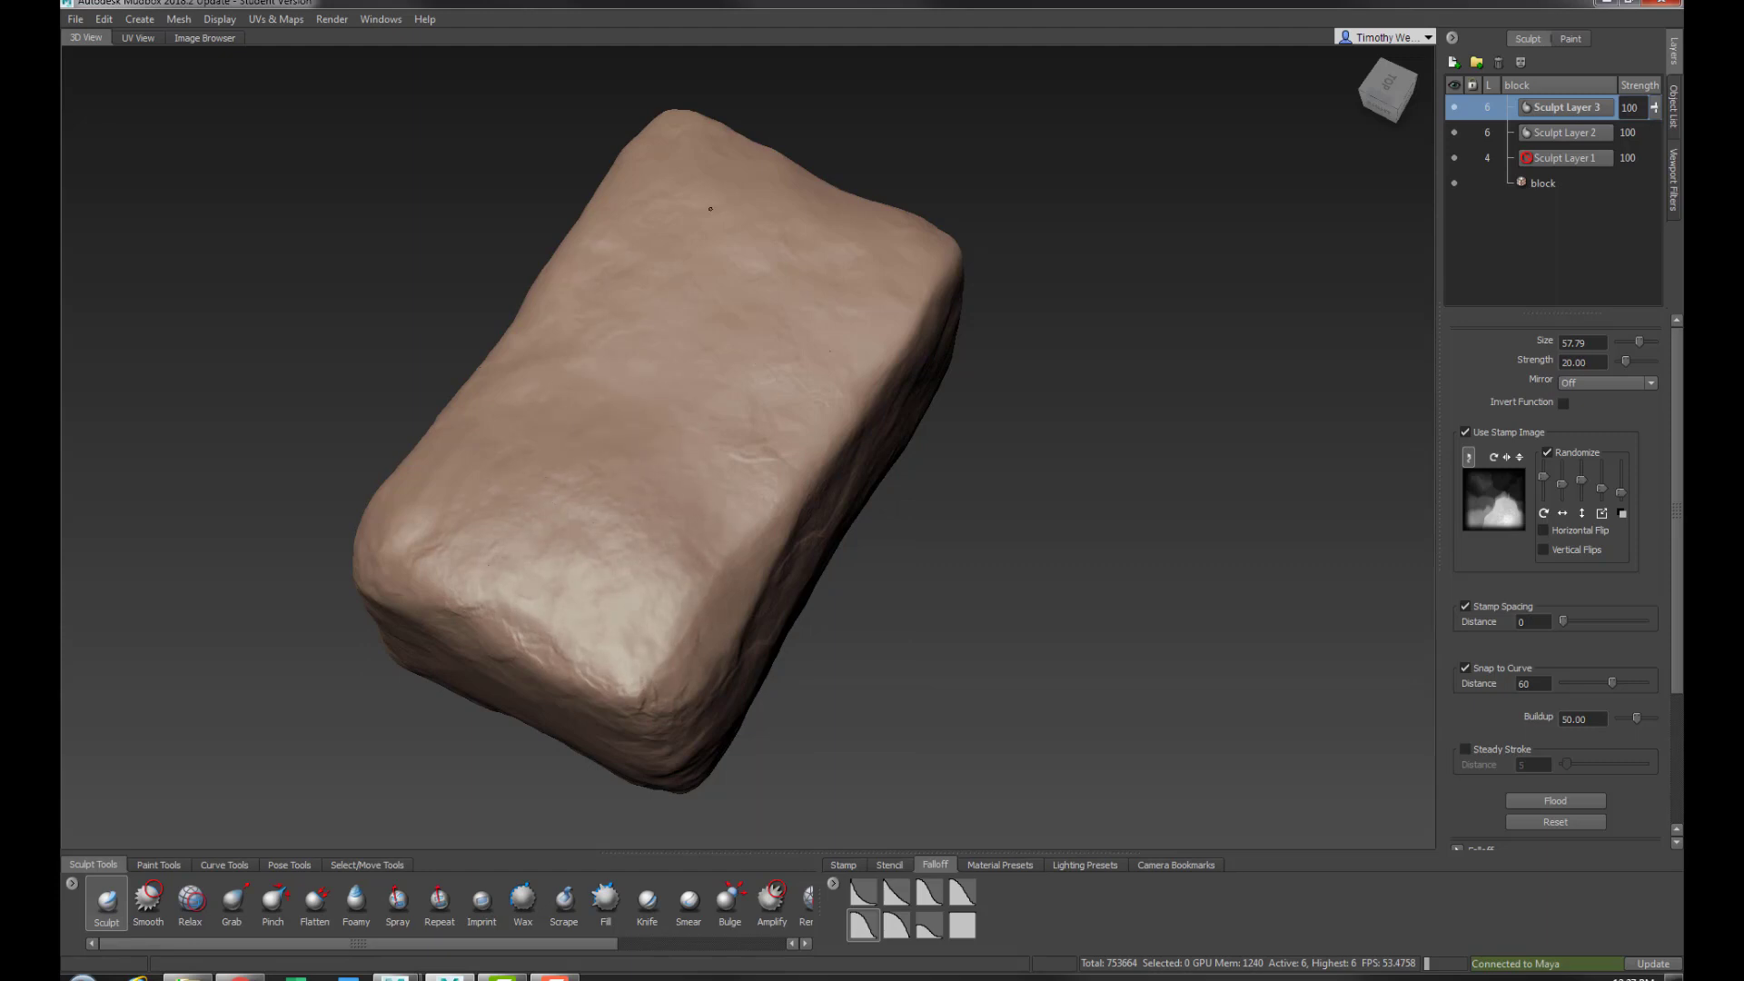
pyautogui.keyDown('alt'); pyautogui.moveTo(800, 346); pyautogui.dragTo(506, 417); pyautogui.keyUp('alt')
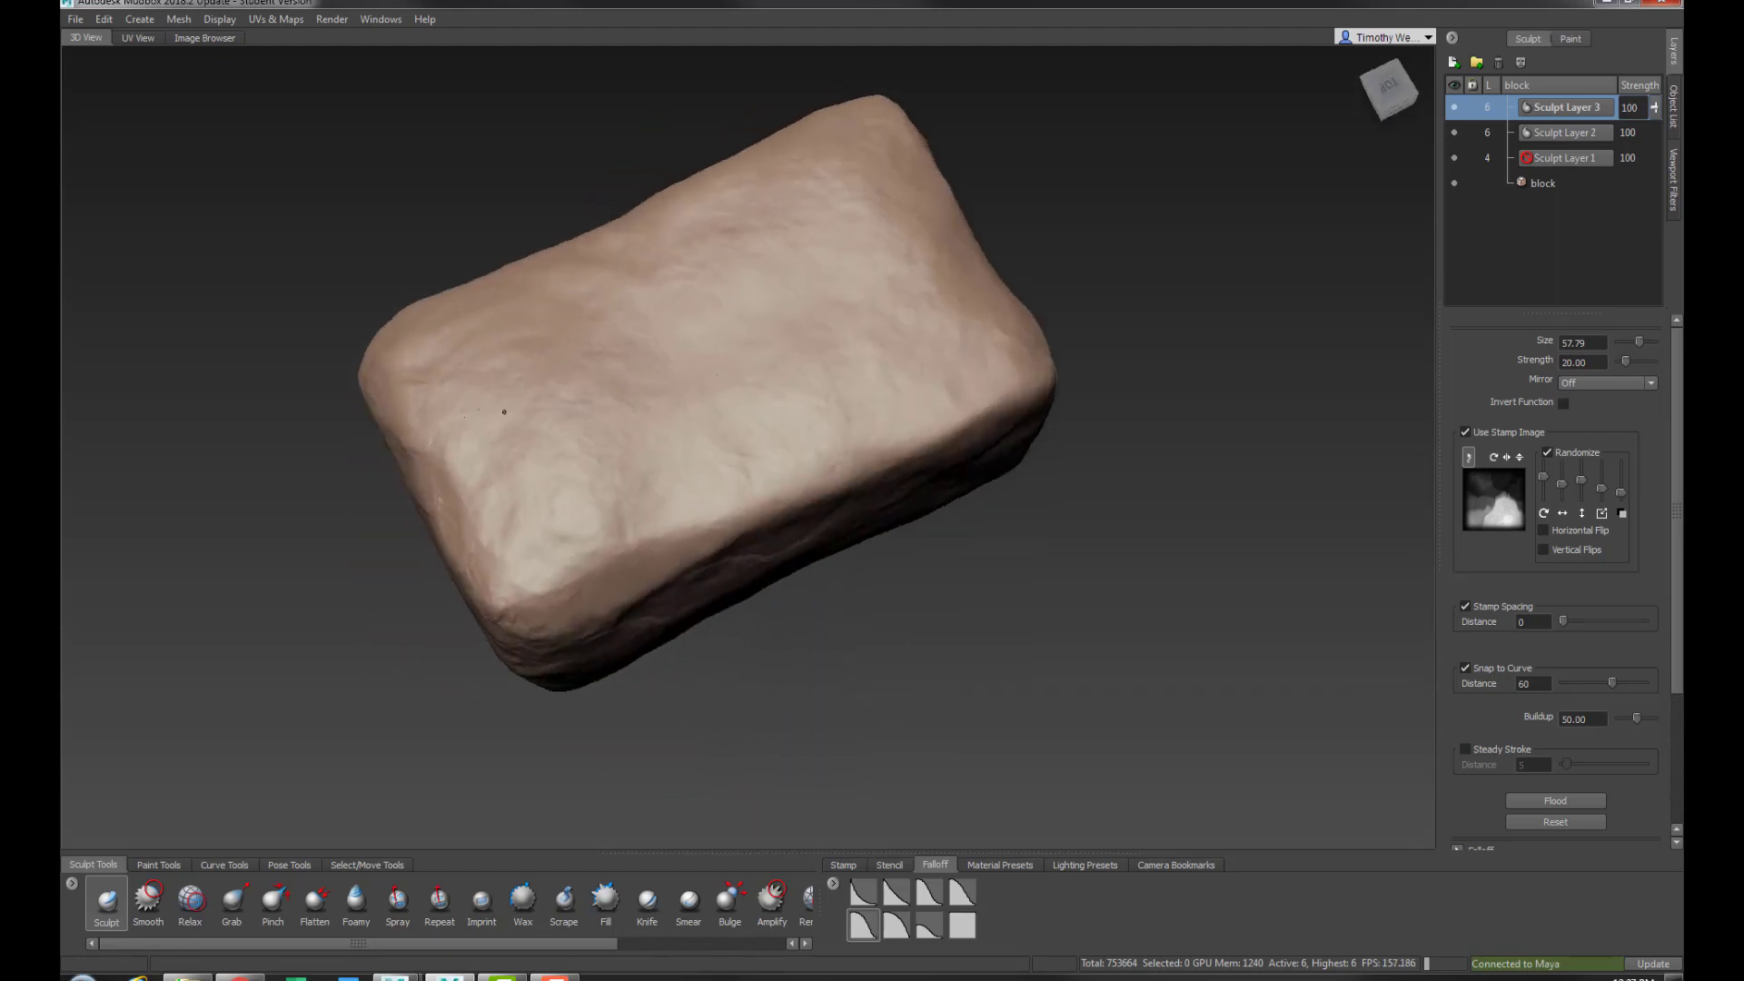
pyautogui.keyDown('alt'); pyautogui.moveTo(908, 400); pyautogui.dragTo(778, 486); pyautogui.keyUp('alt')
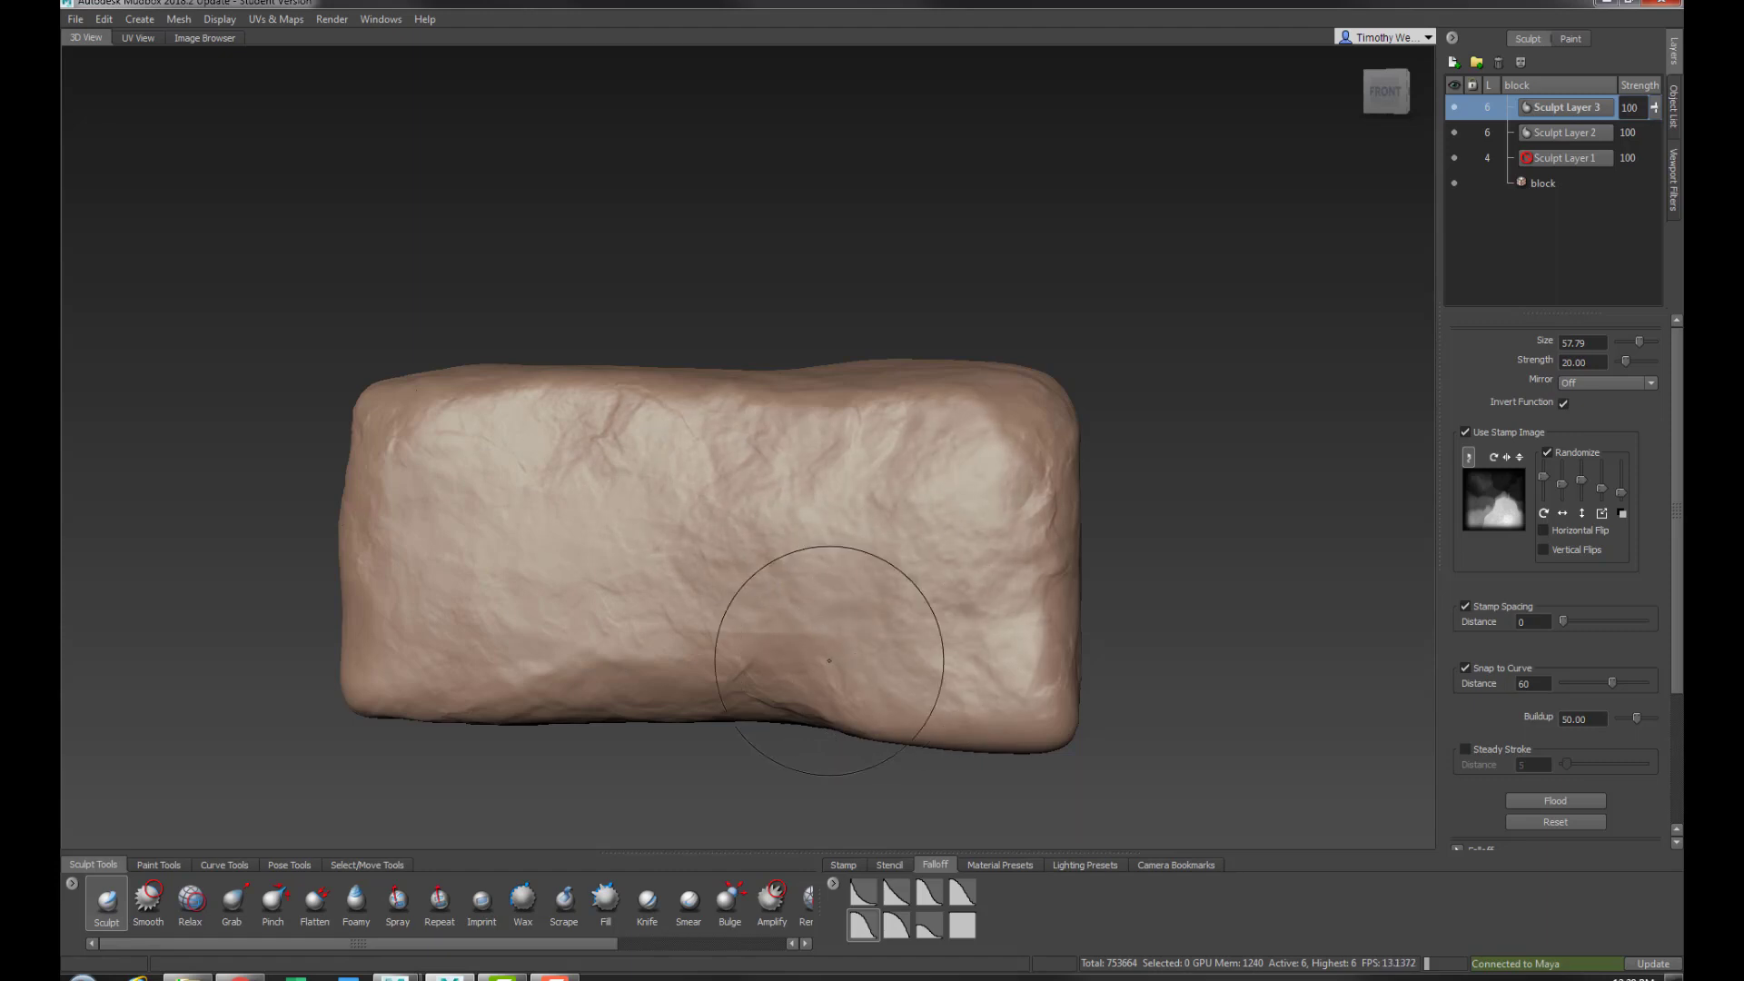
# Set the Sculpt brush size to about 37 and roughen the block's corners and end faces with finer detail
pyautogui.keyDown('alt'); pyautogui.moveTo(817, 642); pyautogui.dragTo(874, 513); pyautogui.keyUp('alt')
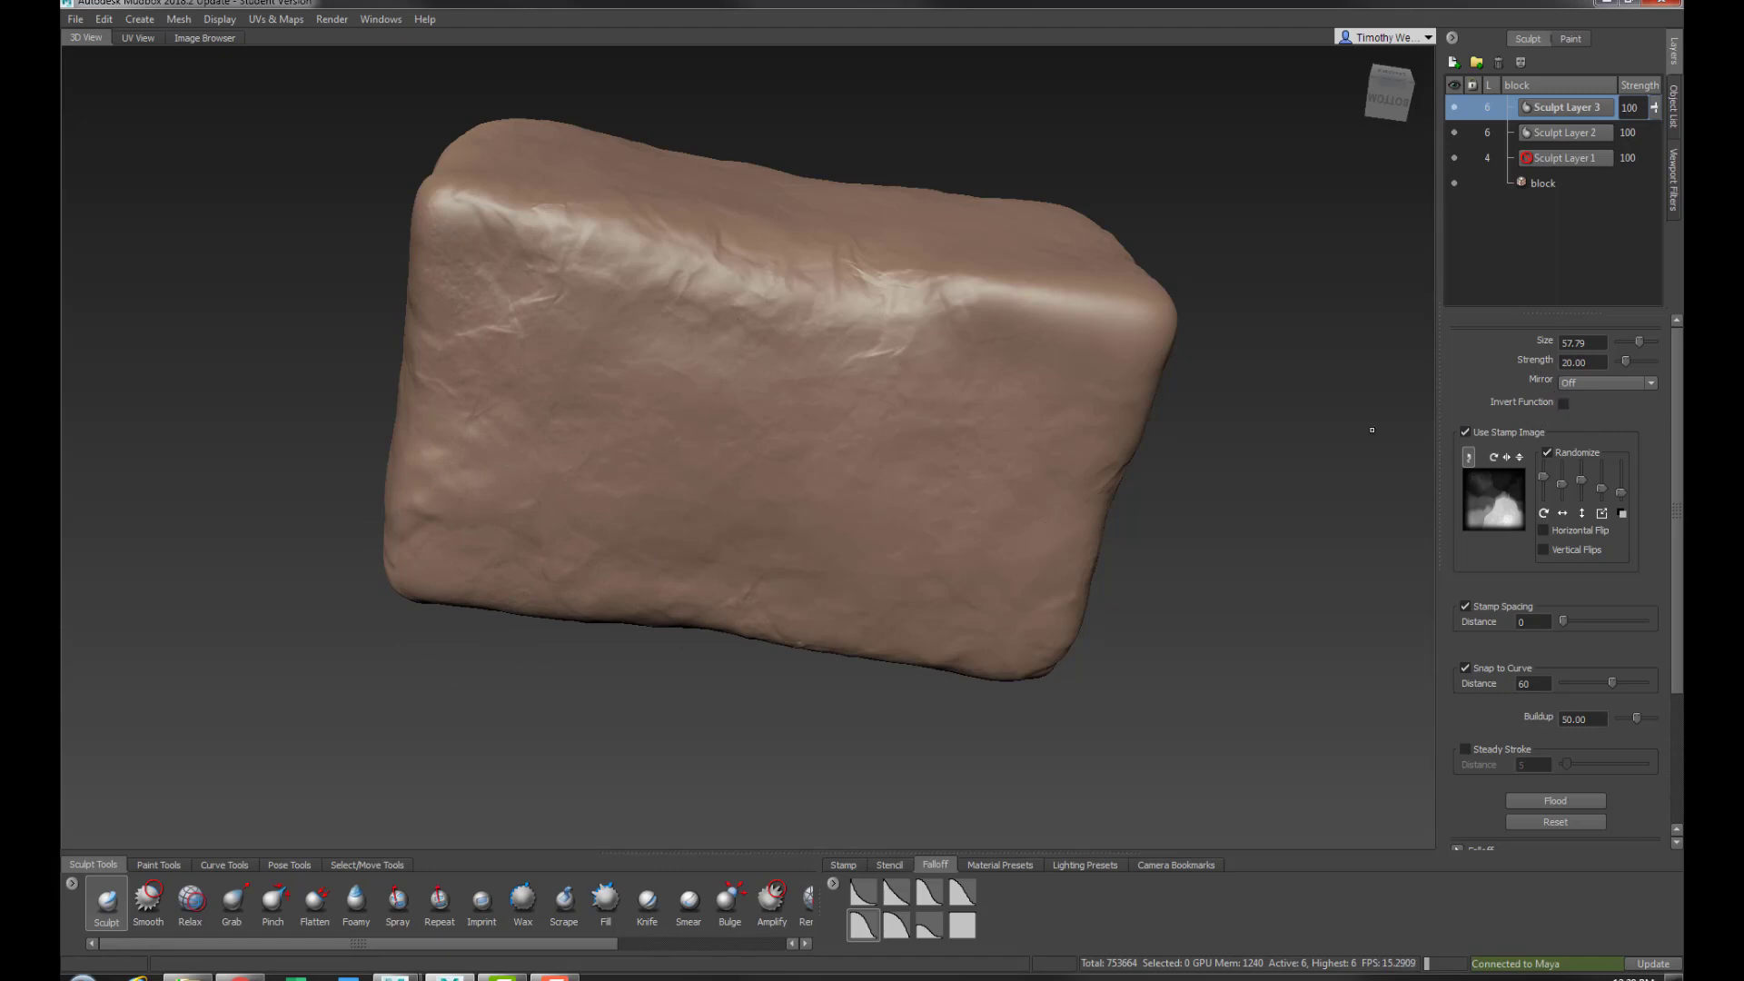
pyautogui.press('b')
pyautogui.moveTo(709, 480)
pyautogui.mouseDown()
pyautogui.moveTo(868, 479)
pyautogui.moveTo(727, 479)
pyautogui.mouseUp()
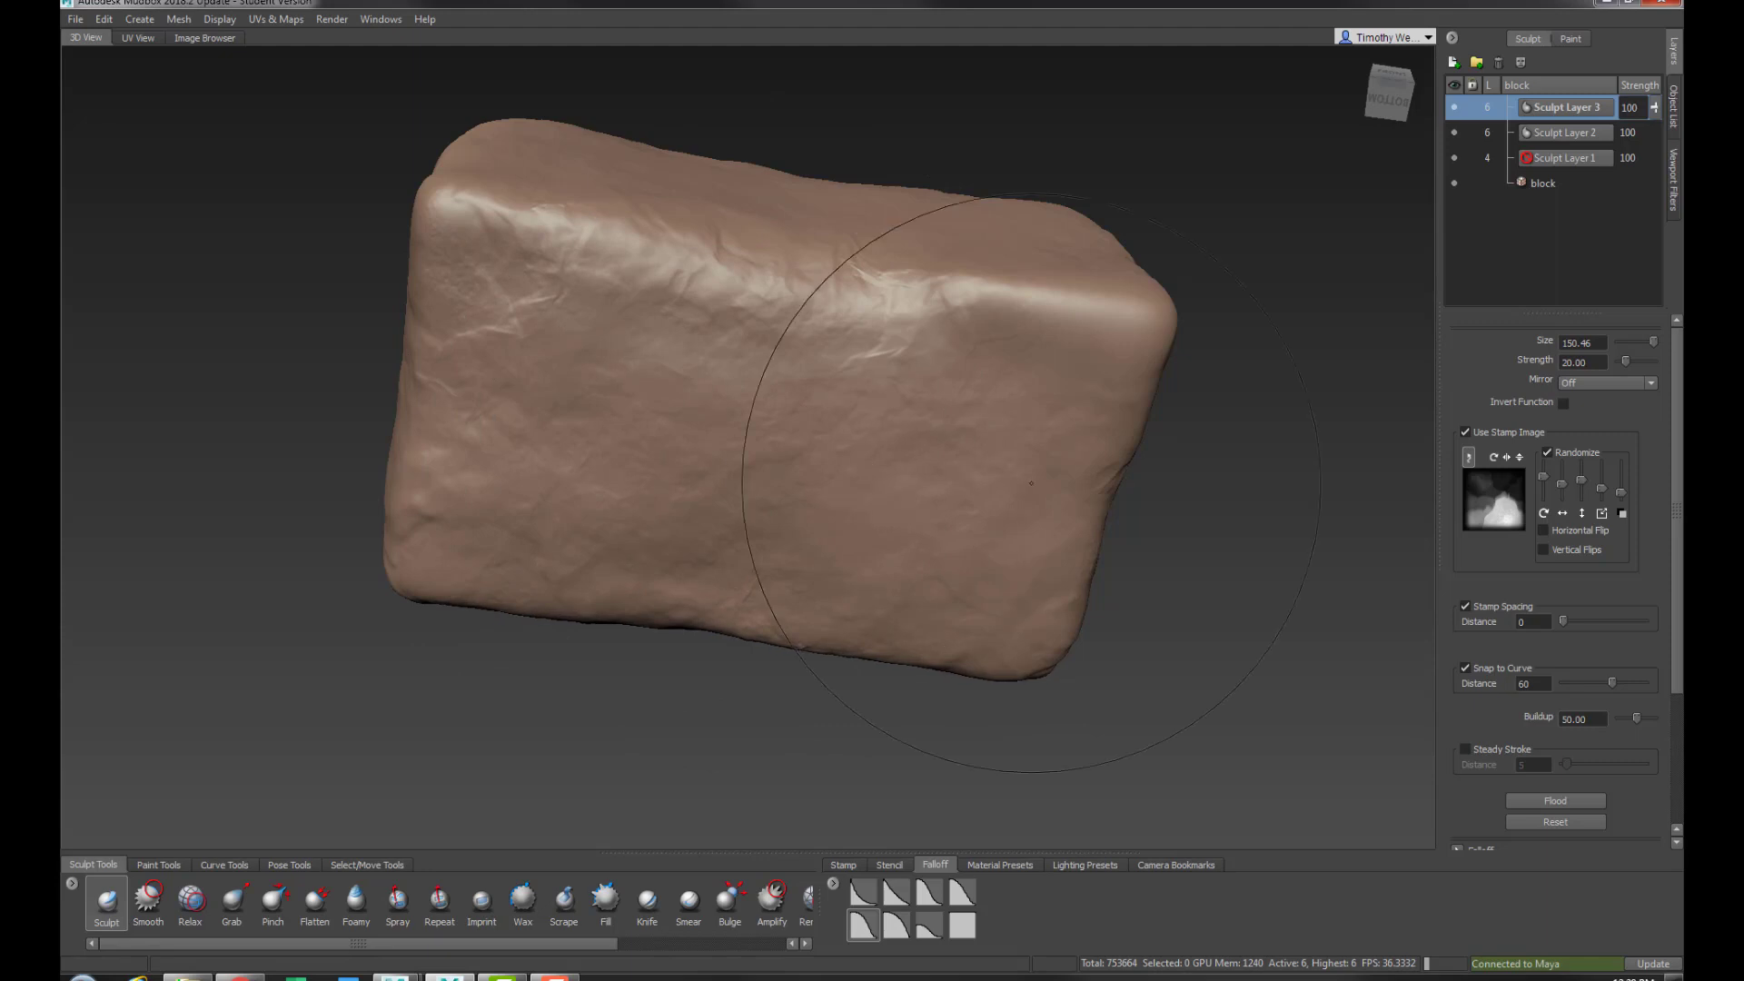
pyautogui.keyDown('alt'); pyautogui.moveTo(1033, 546); pyautogui.dragTo(512, 400); pyautogui.keyUp('alt')
pyautogui.moveTo(625, 495)
pyautogui.keyDown('alt'); pyautogui.mouseDown()
pyautogui.moveTo(848, 497)
pyautogui.moveTo(735, 483)
pyautogui.moveTo(700, 500)
pyautogui.mouseUp(); pyautogui.keyUp('alt')
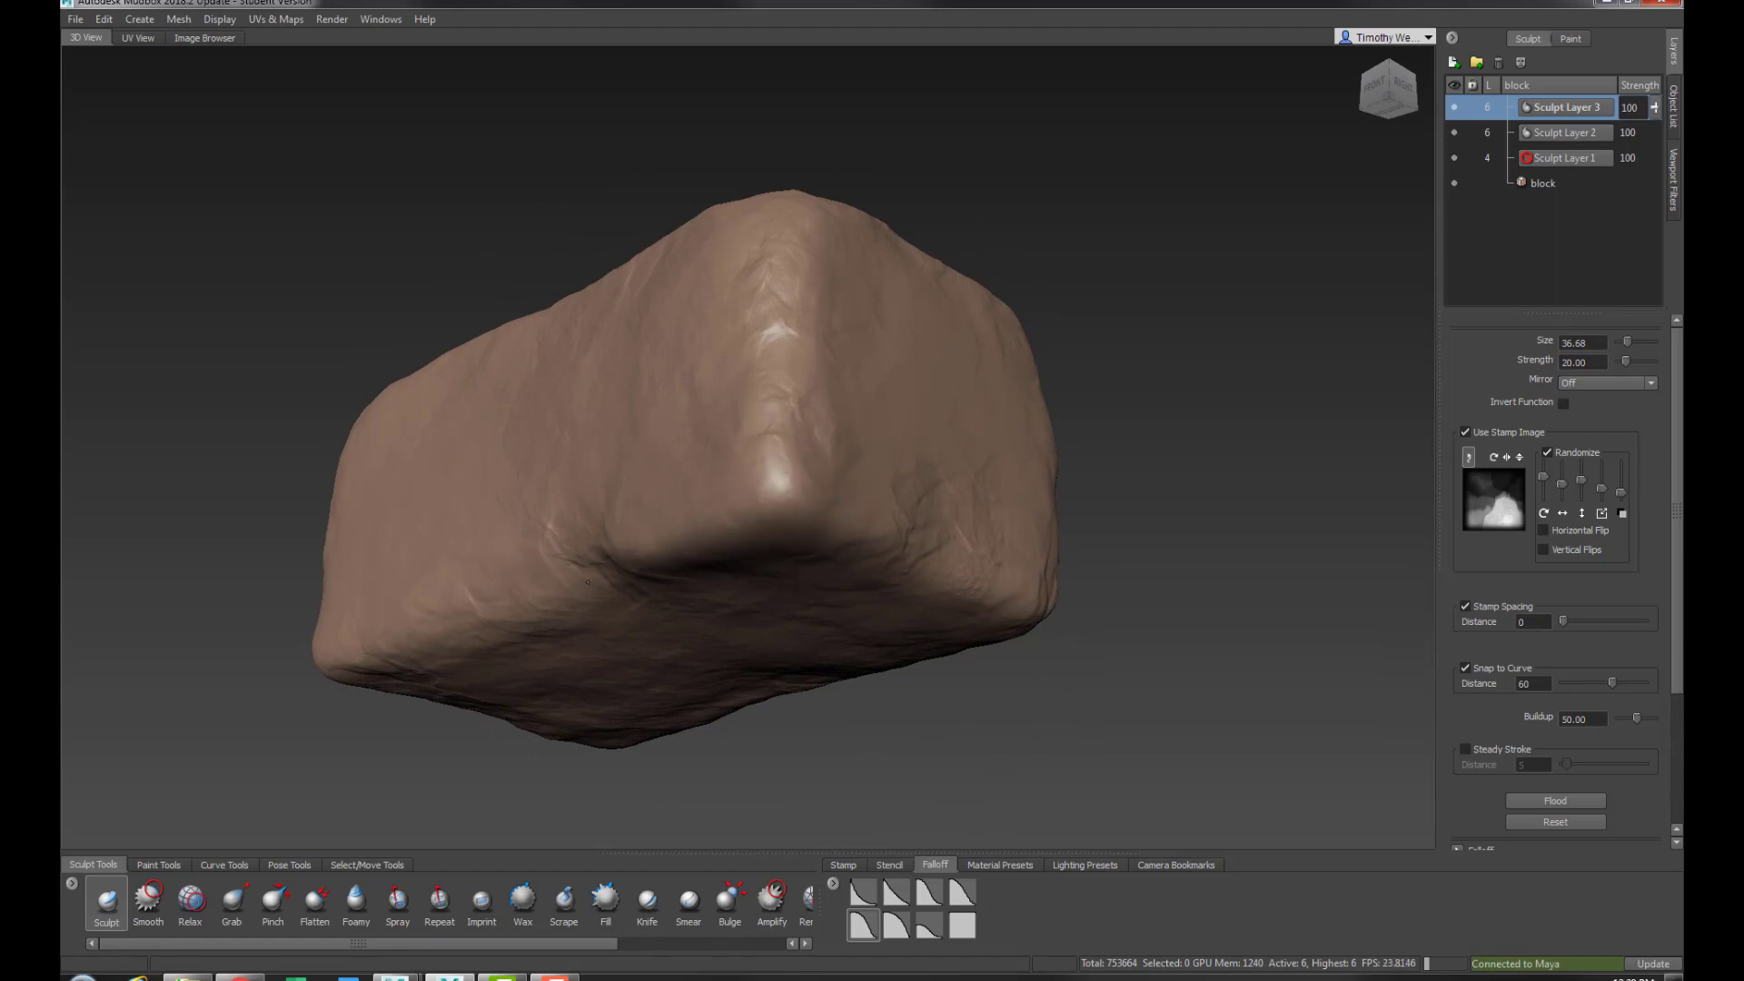
pyautogui.keyDown('alt'); pyautogui.moveTo(587, 581); pyautogui.dragTo(885, 580); pyautogui.keyUp('alt')
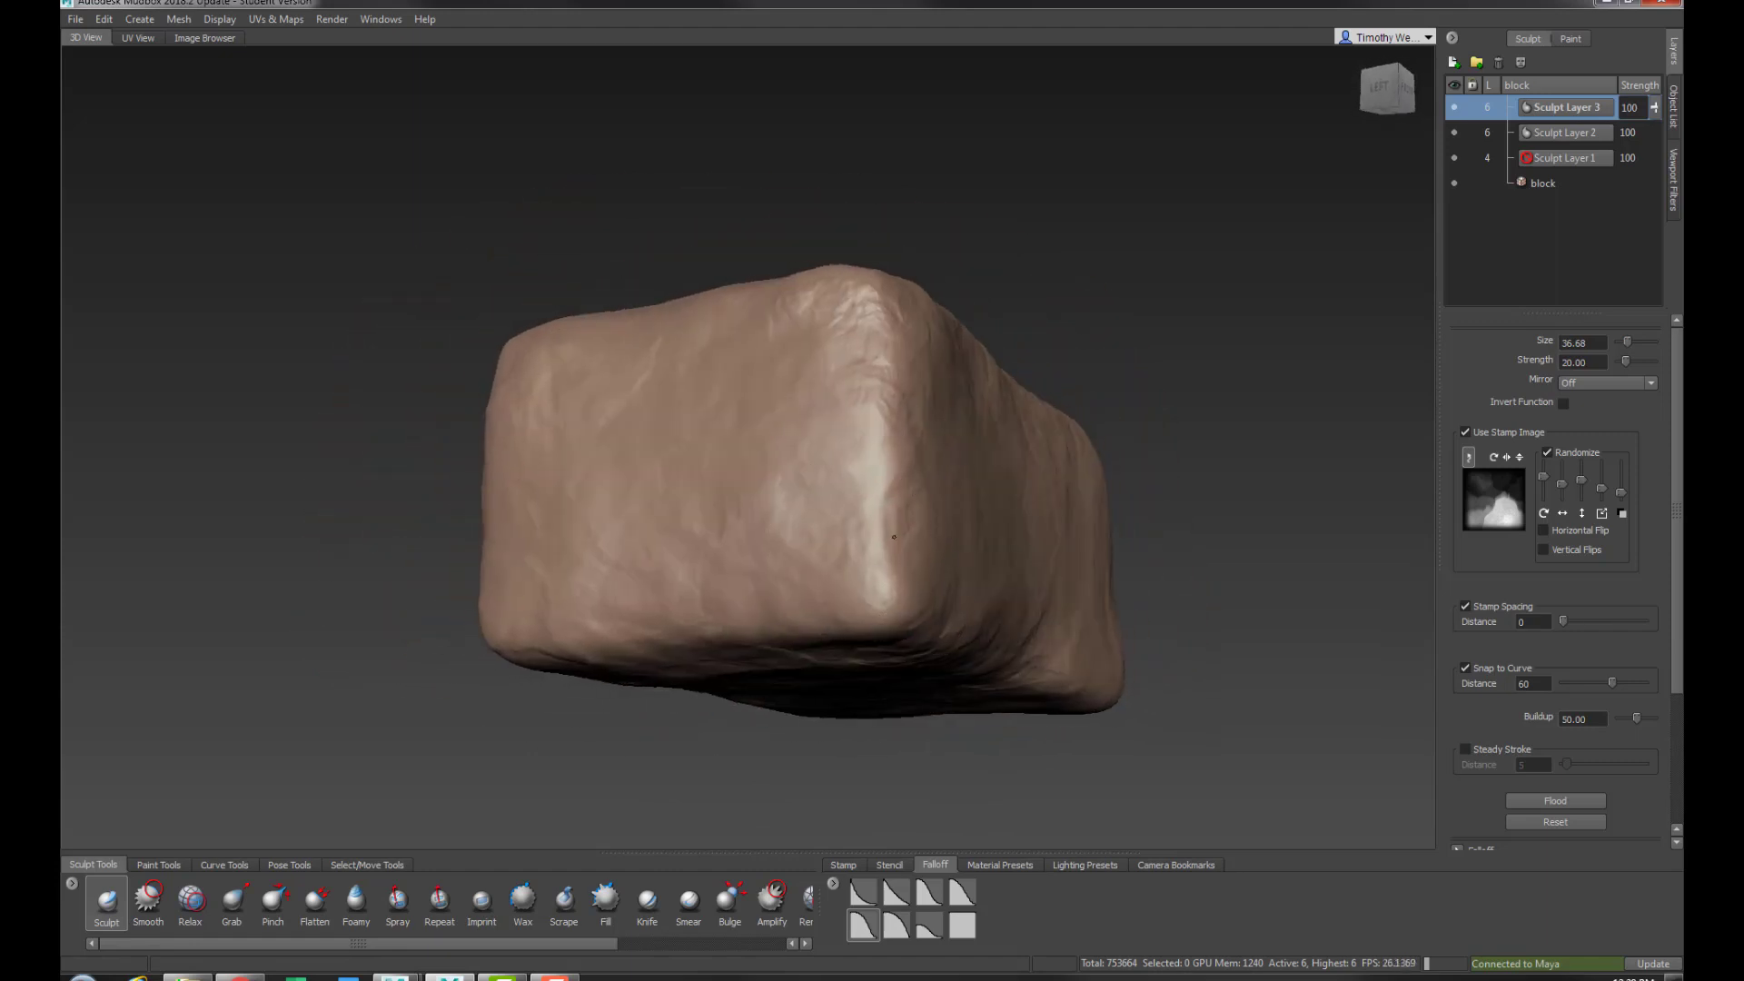
pyautogui.moveTo(829, 448)
pyautogui.keyDown('alt'); pyautogui.mouseDown()
pyautogui.moveTo(790, 544)
pyautogui.moveTo(817, 598)
pyautogui.moveTo(891, 498)
pyautogui.mouseUp(); pyautogui.keyUp('alt')
pyautogui.keyDown('alt'); pyautogui.moveTo(636, 431); pyautogui.dragTo(851, 528); pyautogui.keyUp('alt')
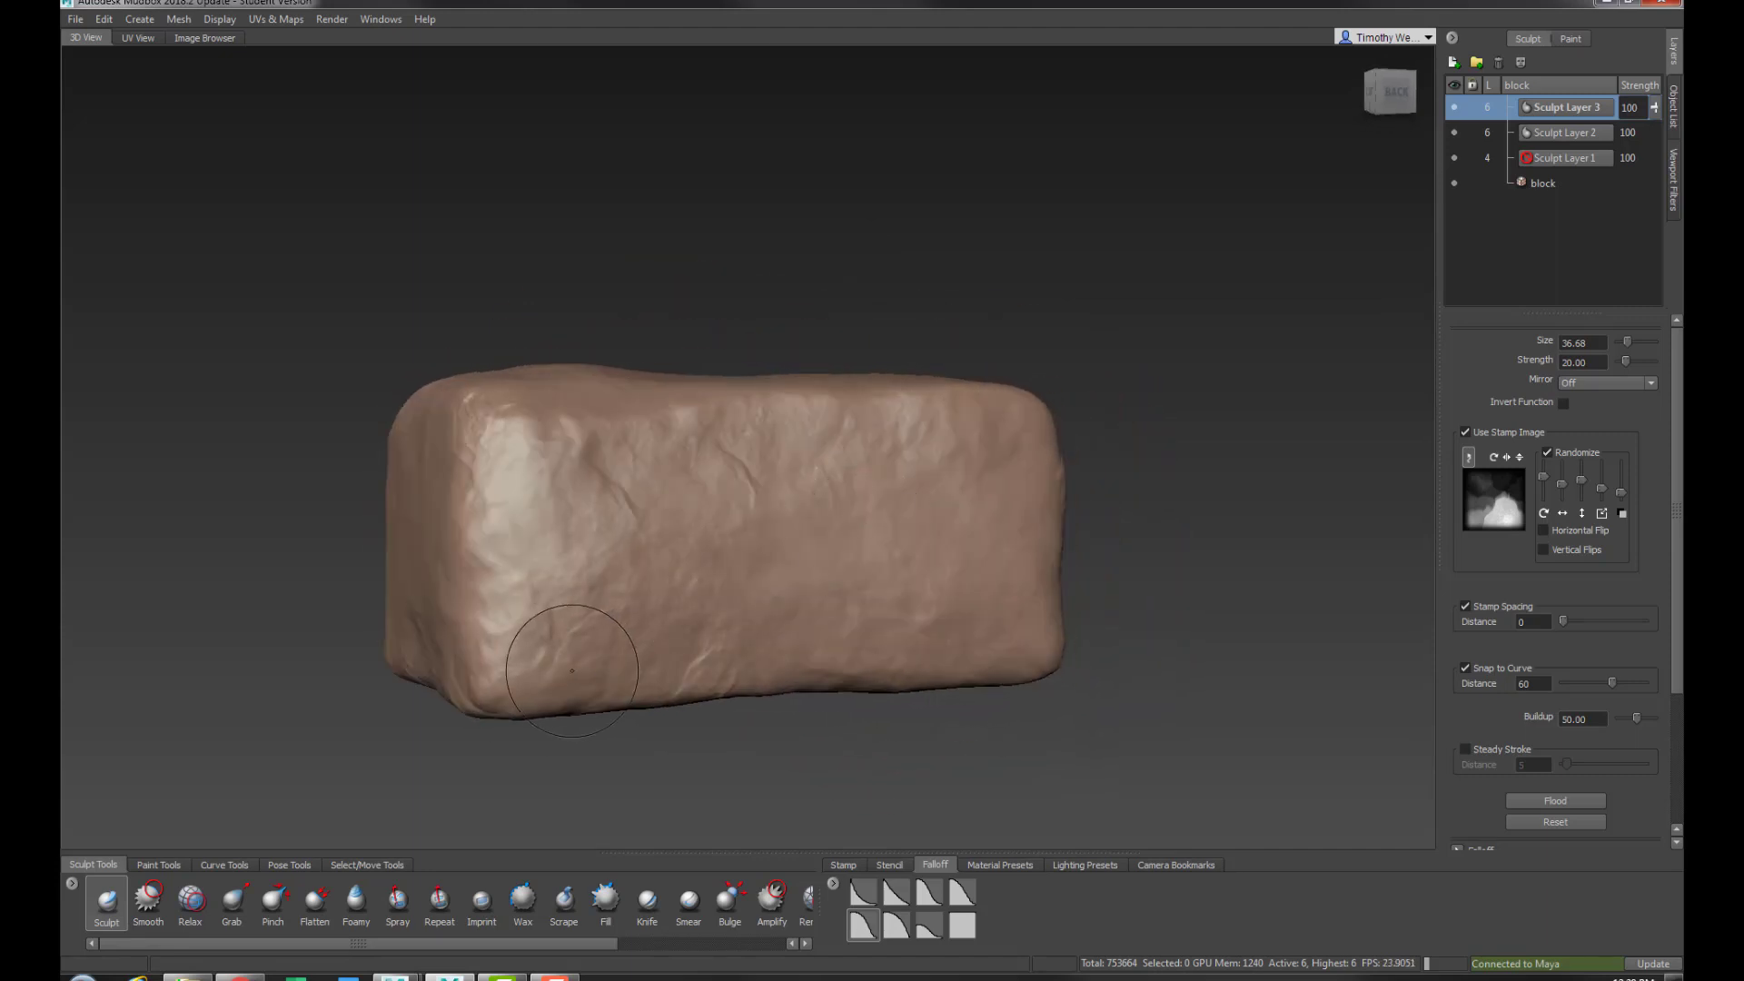
pyautogui.moveTo(571, 670)
pyautogui.keyDown('alt'); pyautogui.mouseDown()
pyautogui.moveTo(687, 546)
pyautogui.moveTo(590, 654)
pyautogui.moveTo(584, 721)
pyautogui.moveTo(581, 626)
pyautogui.mouseUp(); pyautogui.keyUp('alt')
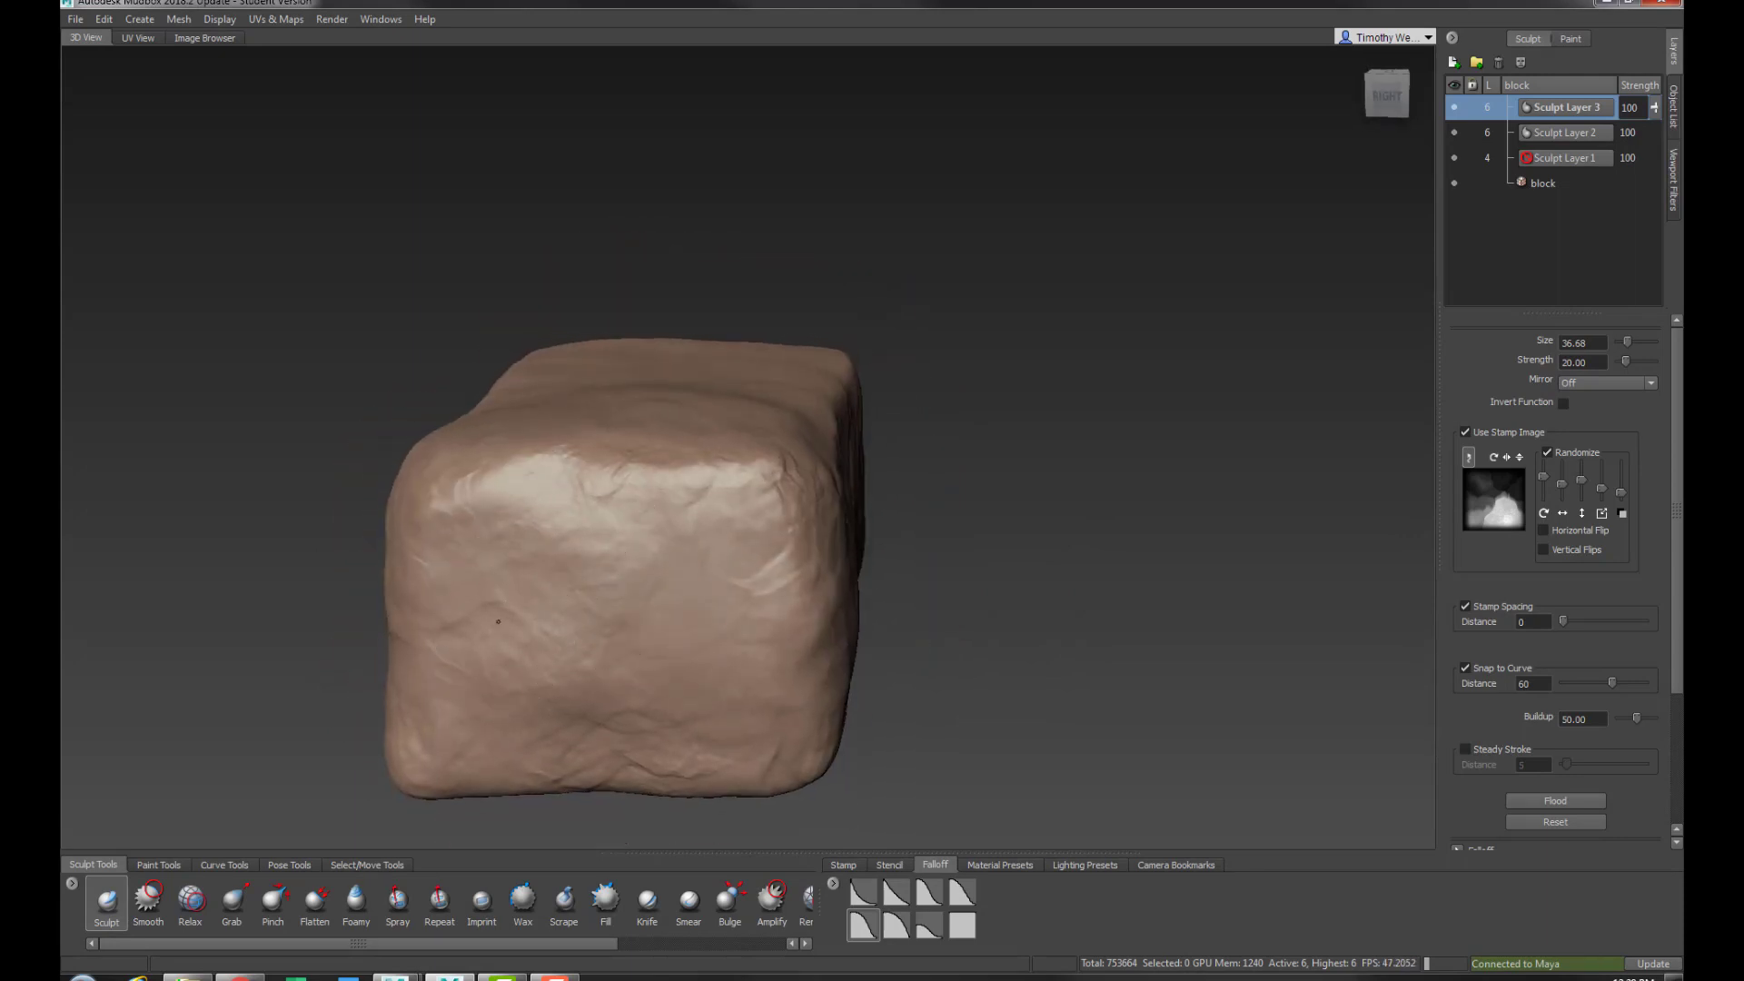
# Lower the block to subdivision level 0 and display its wireframe
pyautogui.keyDown('alt'); pyautogui.moveTo(456, 616); pyautogui.dragTo(746, 477); pyautogui.keyUp('alt')
pyautogui.keyDown('alt'); pyautogui.moveTo(683, 669); pyautogui.dragTo(932, 495); pyautogui.keyUp('alt')
pyautogui.scroll(5, 931, 495)
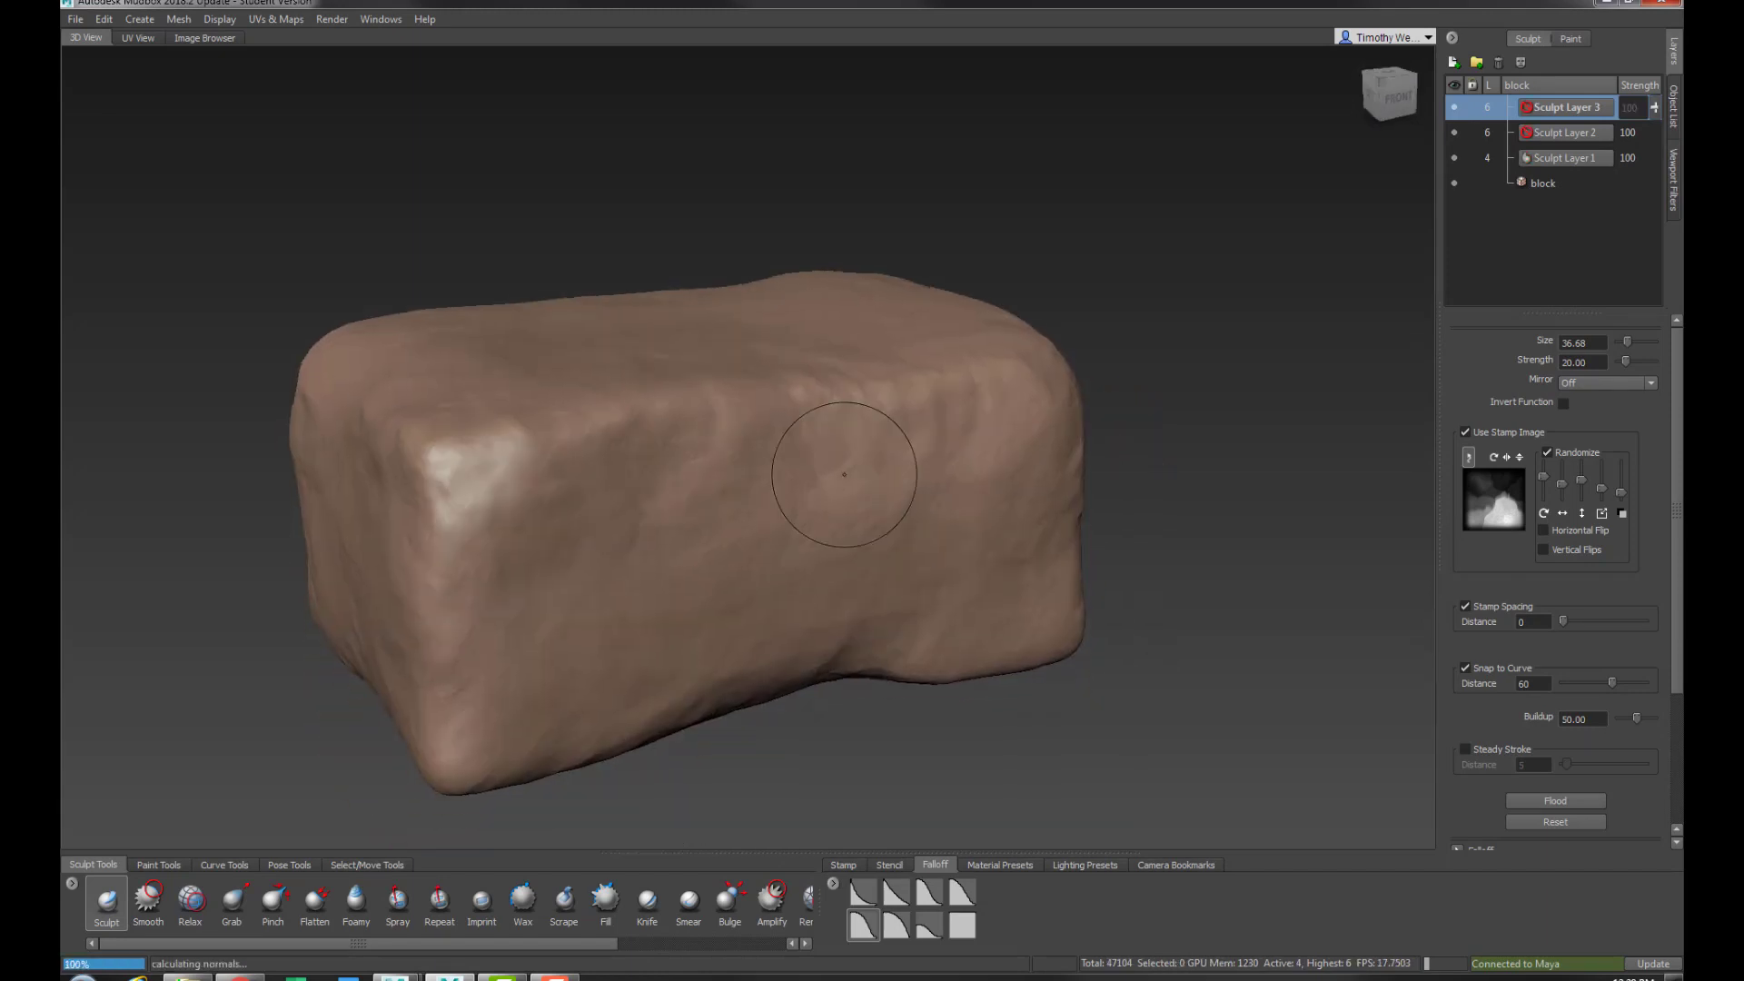
pyautogui.press('pagedown')
pyautogui.press('pagedown')
pyautogui.press('pagedown')
pyautogui.press('pagedown')
pyautogui.press('pagedown')
pyautogui.press('pagedown')
pyautogui.hotkey('shift', 'w')
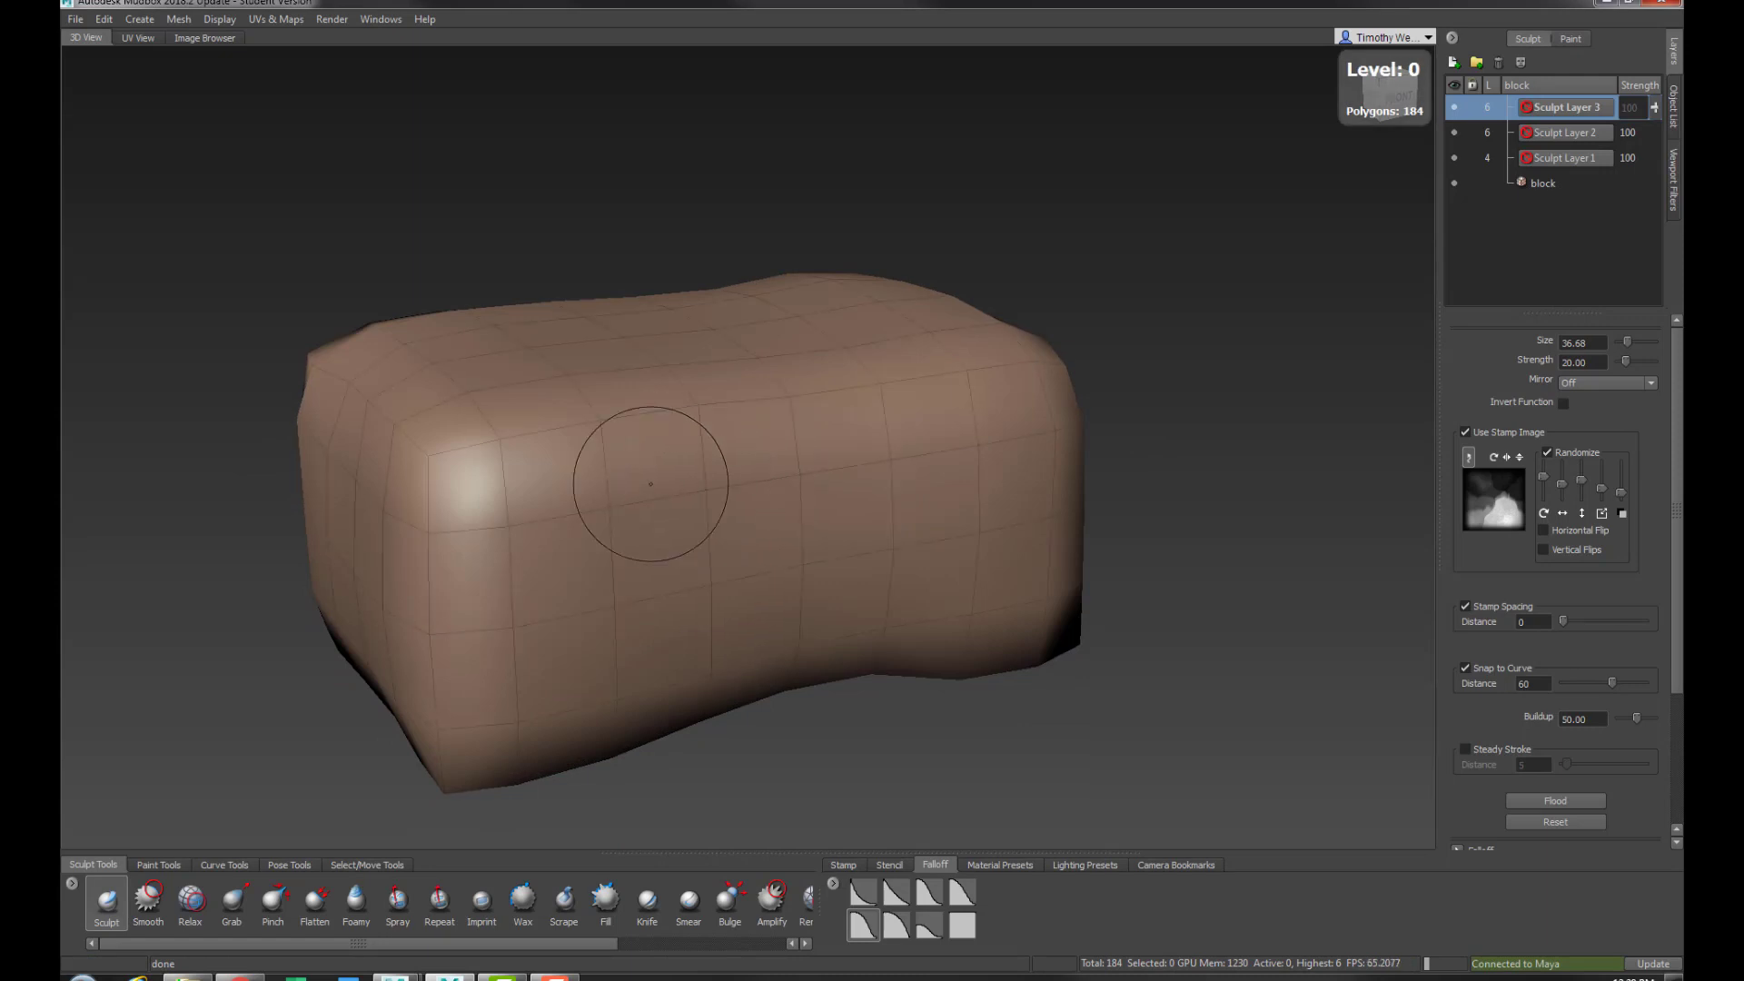
pyautogui.keyDown('alt'); pyautogui.moveTo(642, 467); pyautogui.dragTo(559, 494); pyautogui.keyUp('alt')
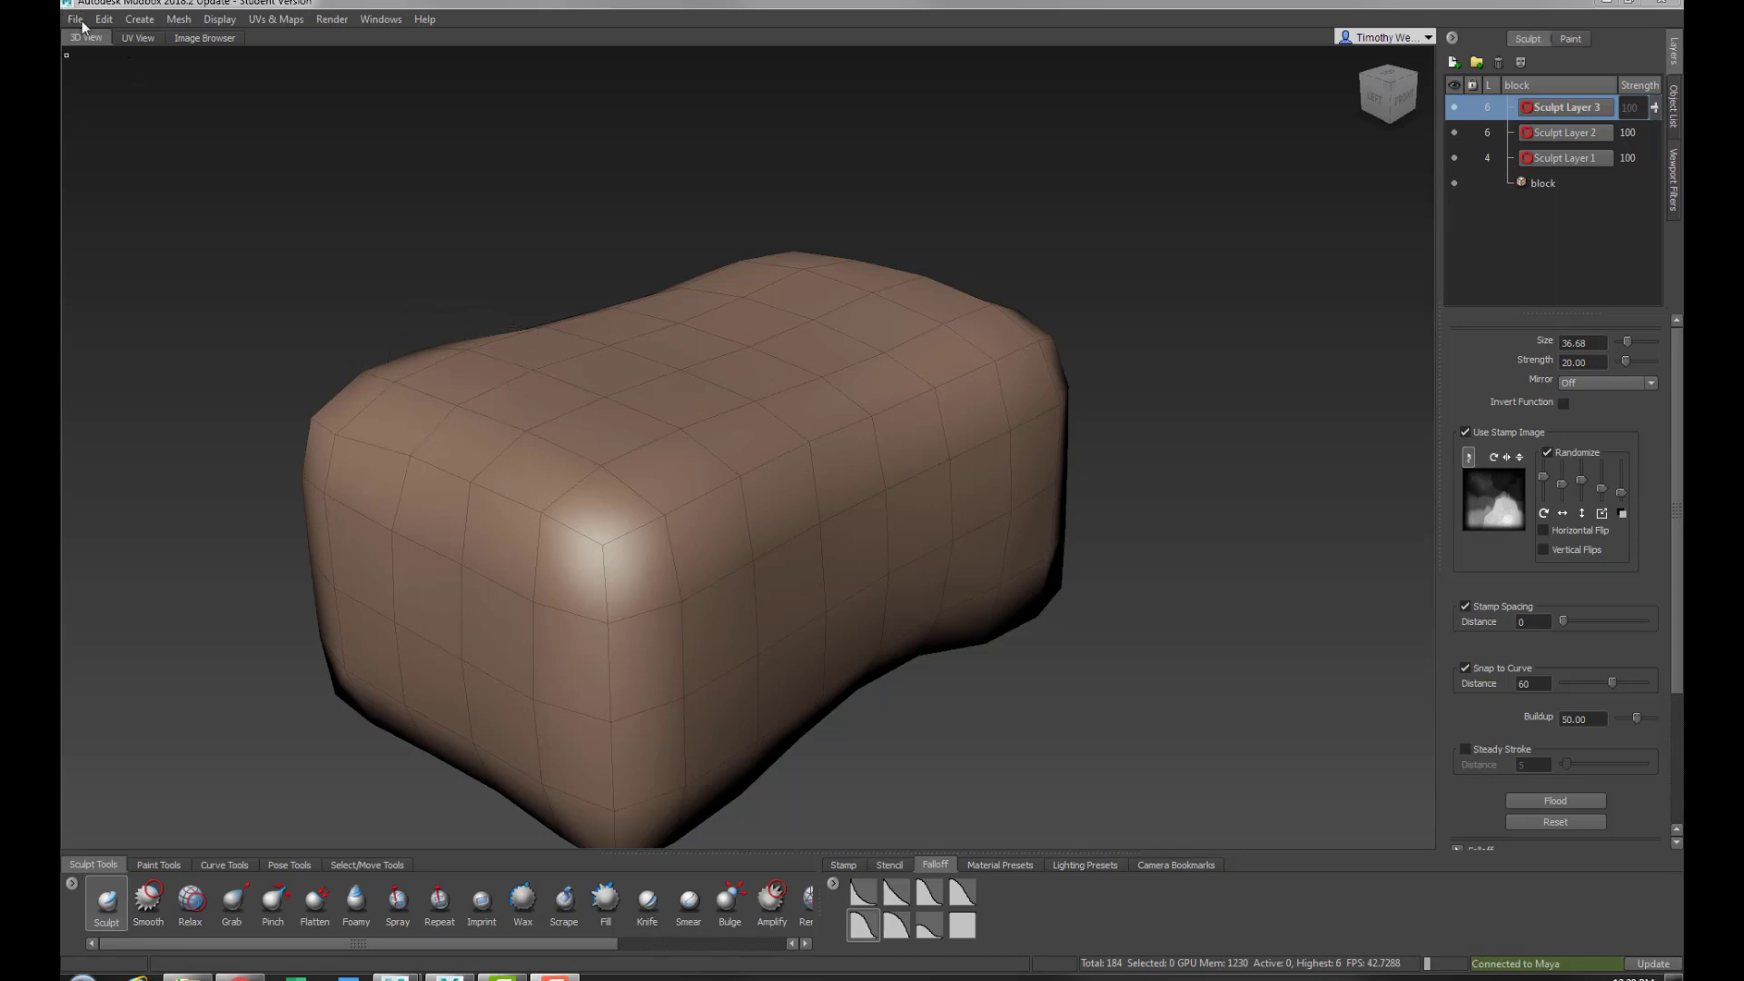
# Send the entire scene to Maya as an update of the current scene and frame the block in Maya
pyautogui.click(78, 20)
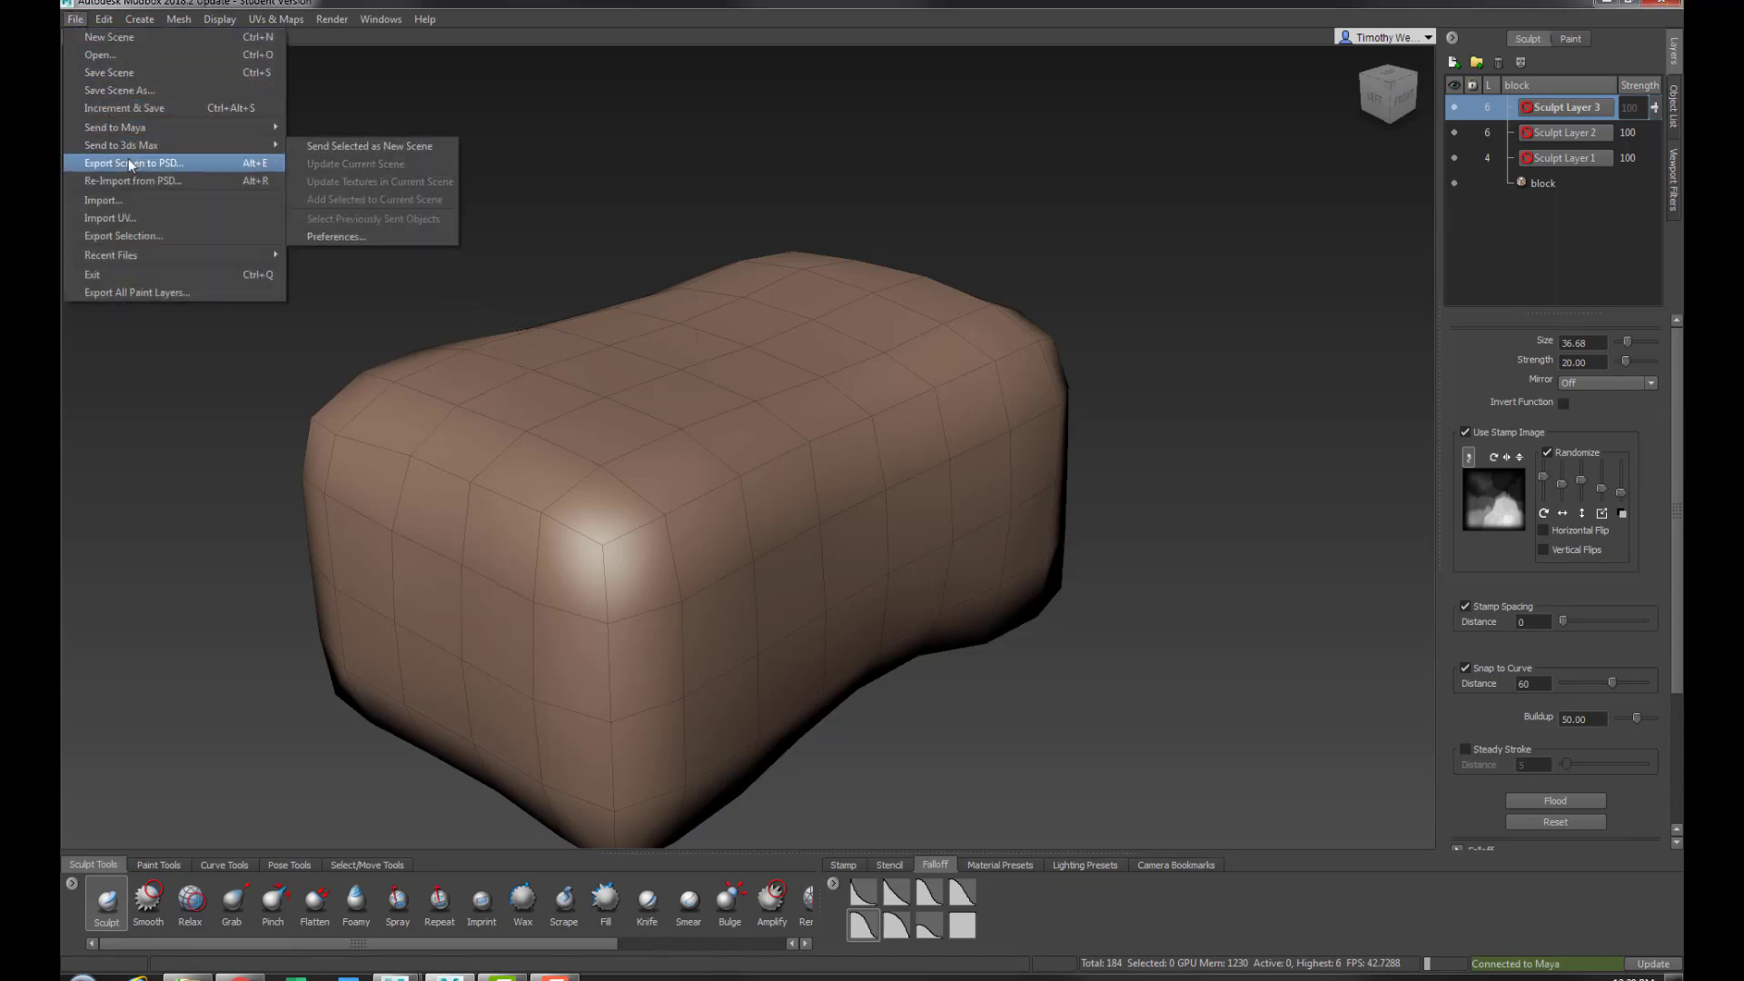
pyautogui.moveTo(127, 128)
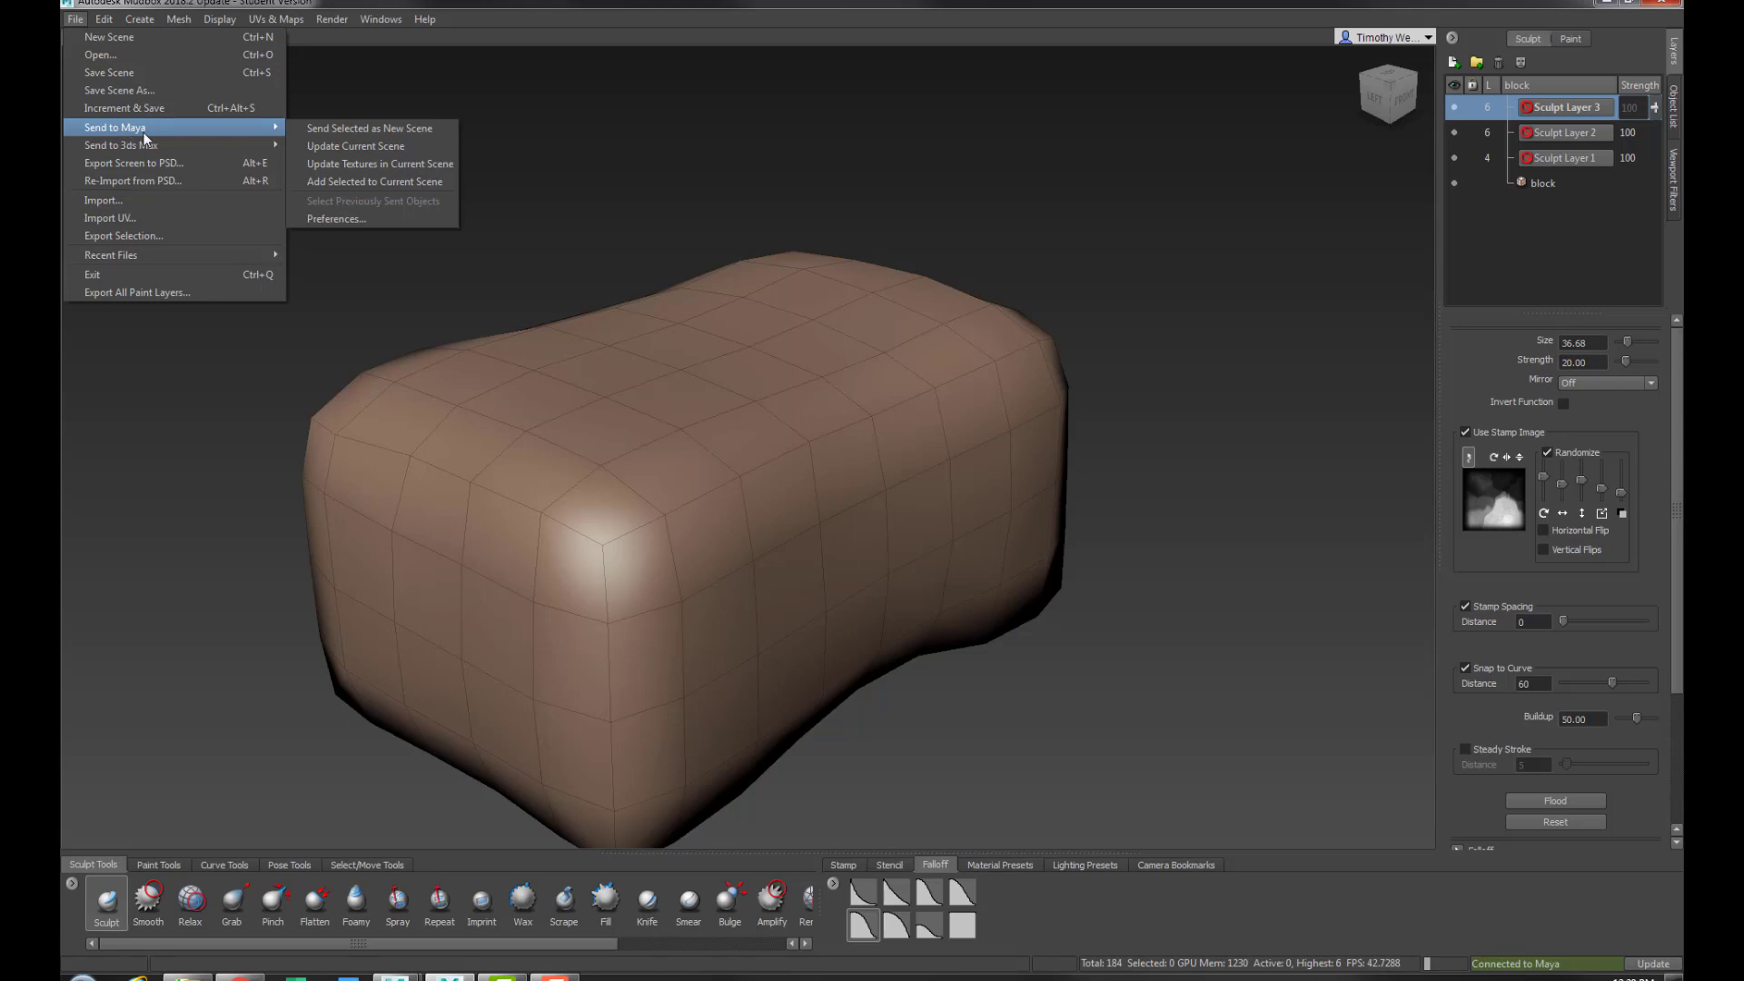
pyautogui.click(379, 145)
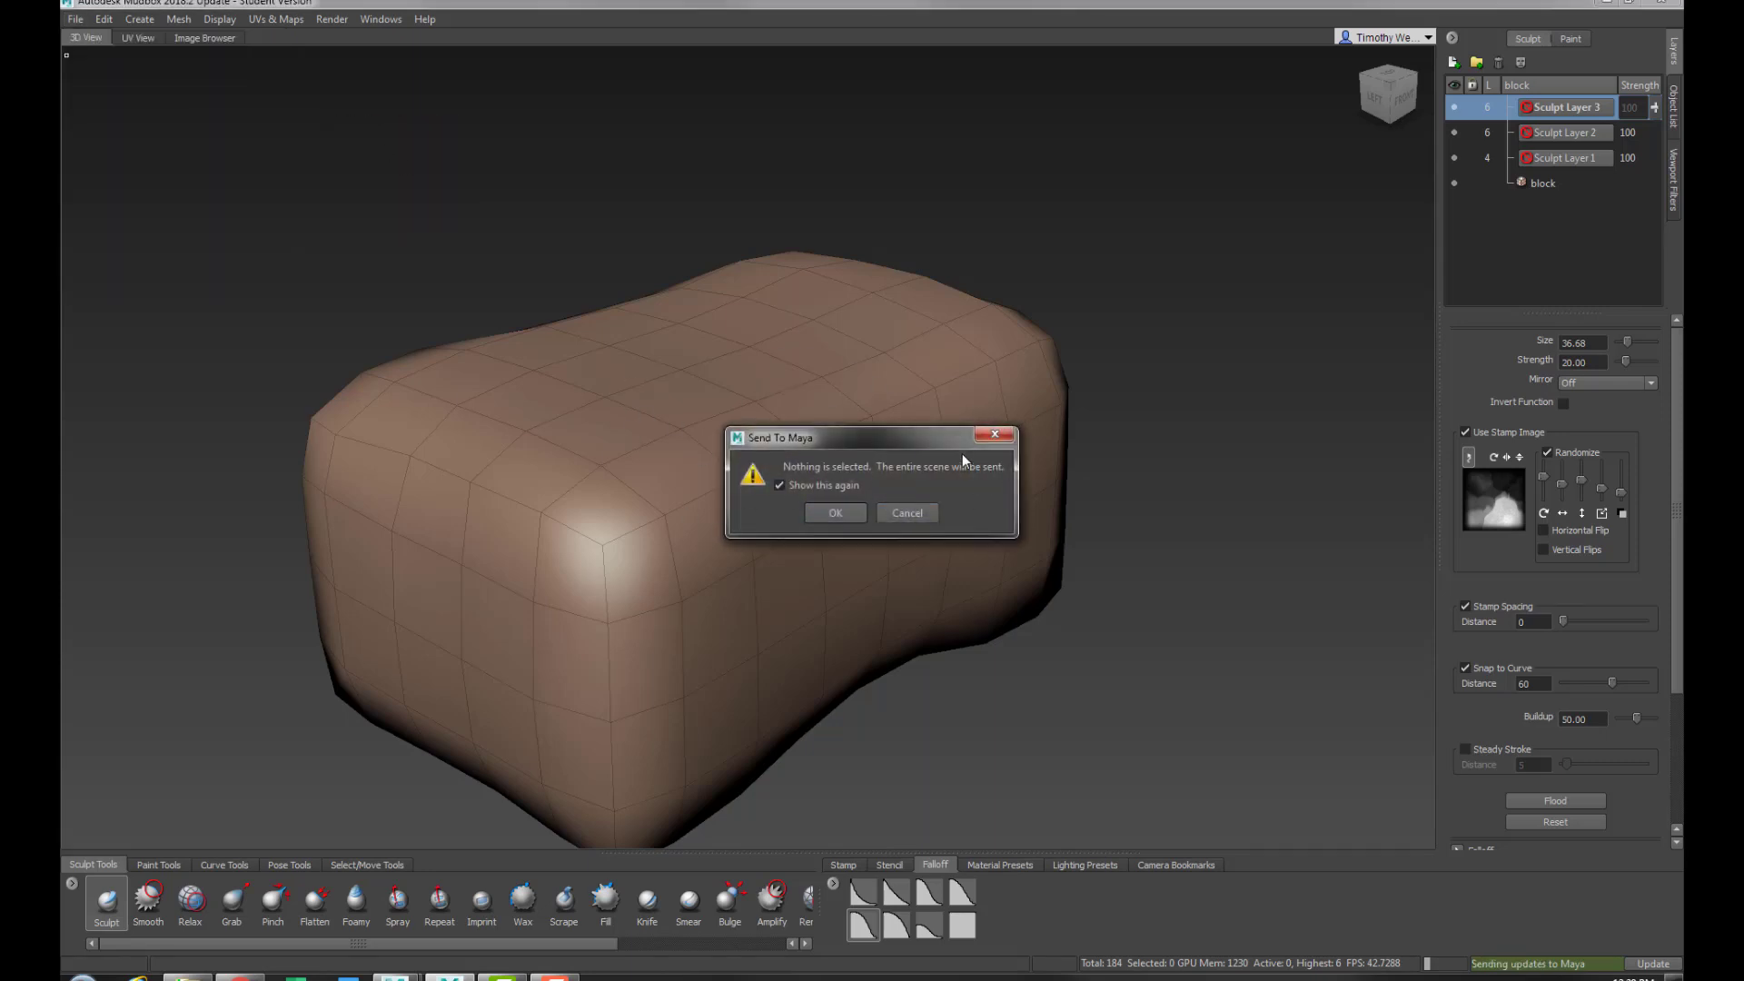
pyautogui.click(833, 517)
pyautogui.press('f')
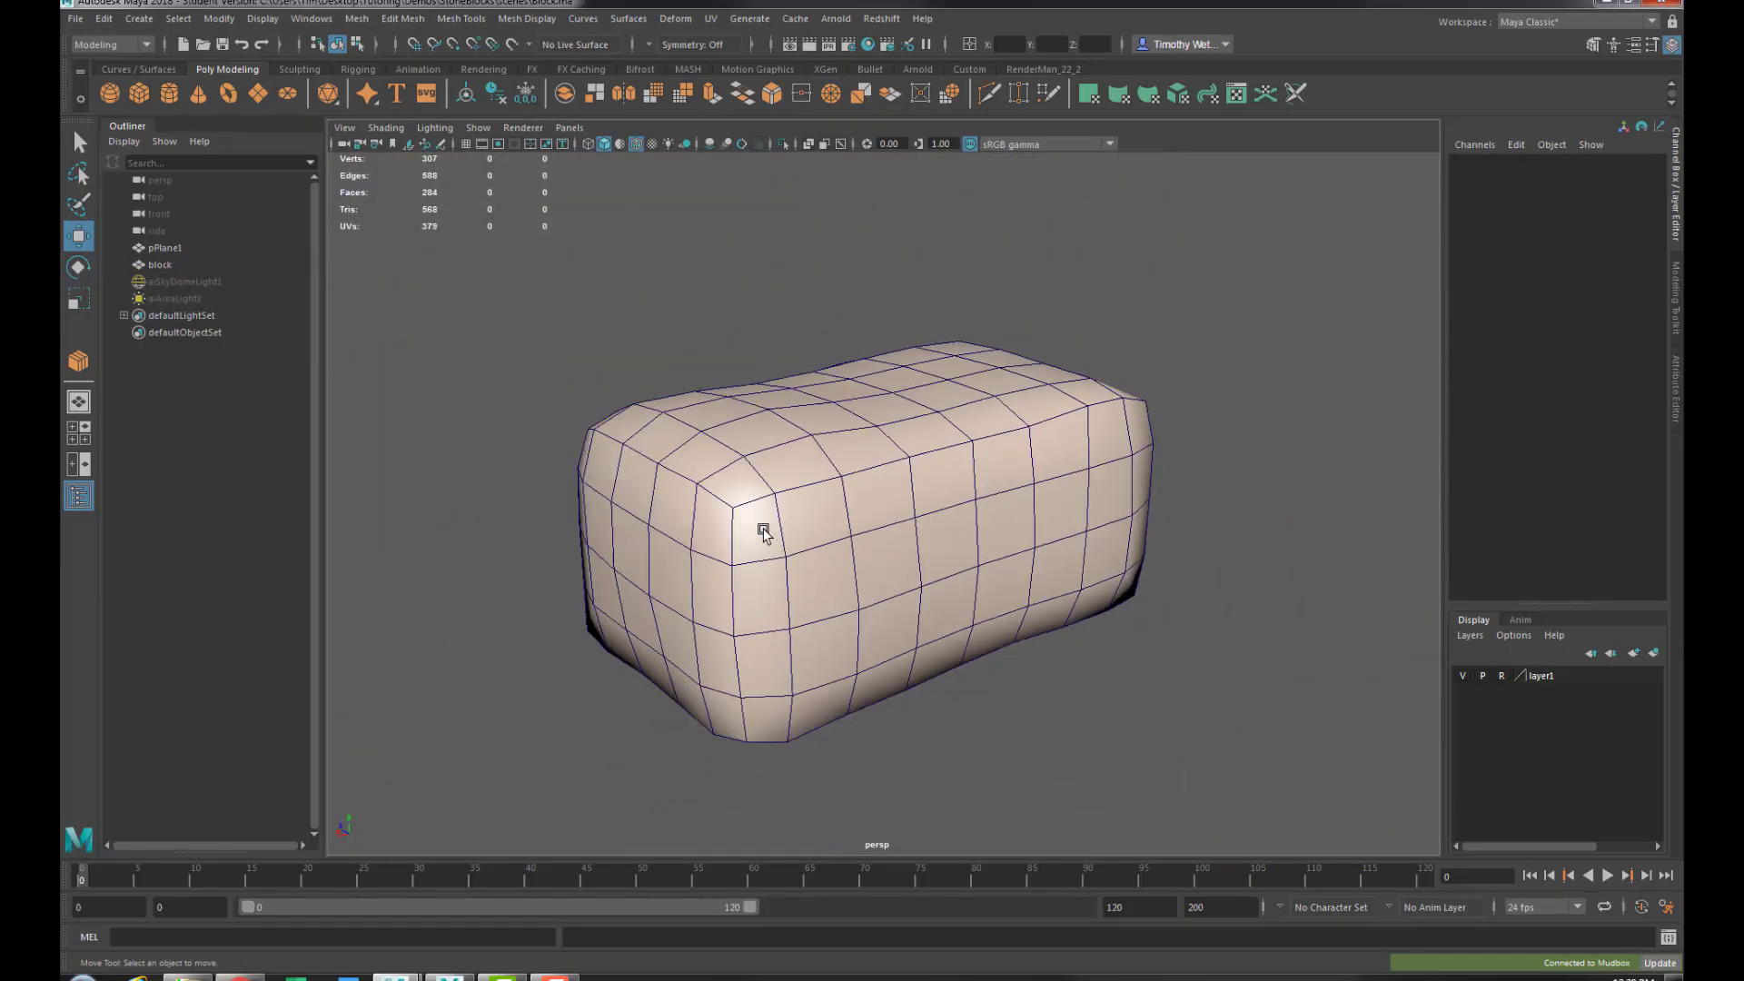
pyautogui.keyDown('alt'); pyautogui.moveTo(766, 499); pyautogui.dragTo(905, 533); pyautogui.keyUp('alt')
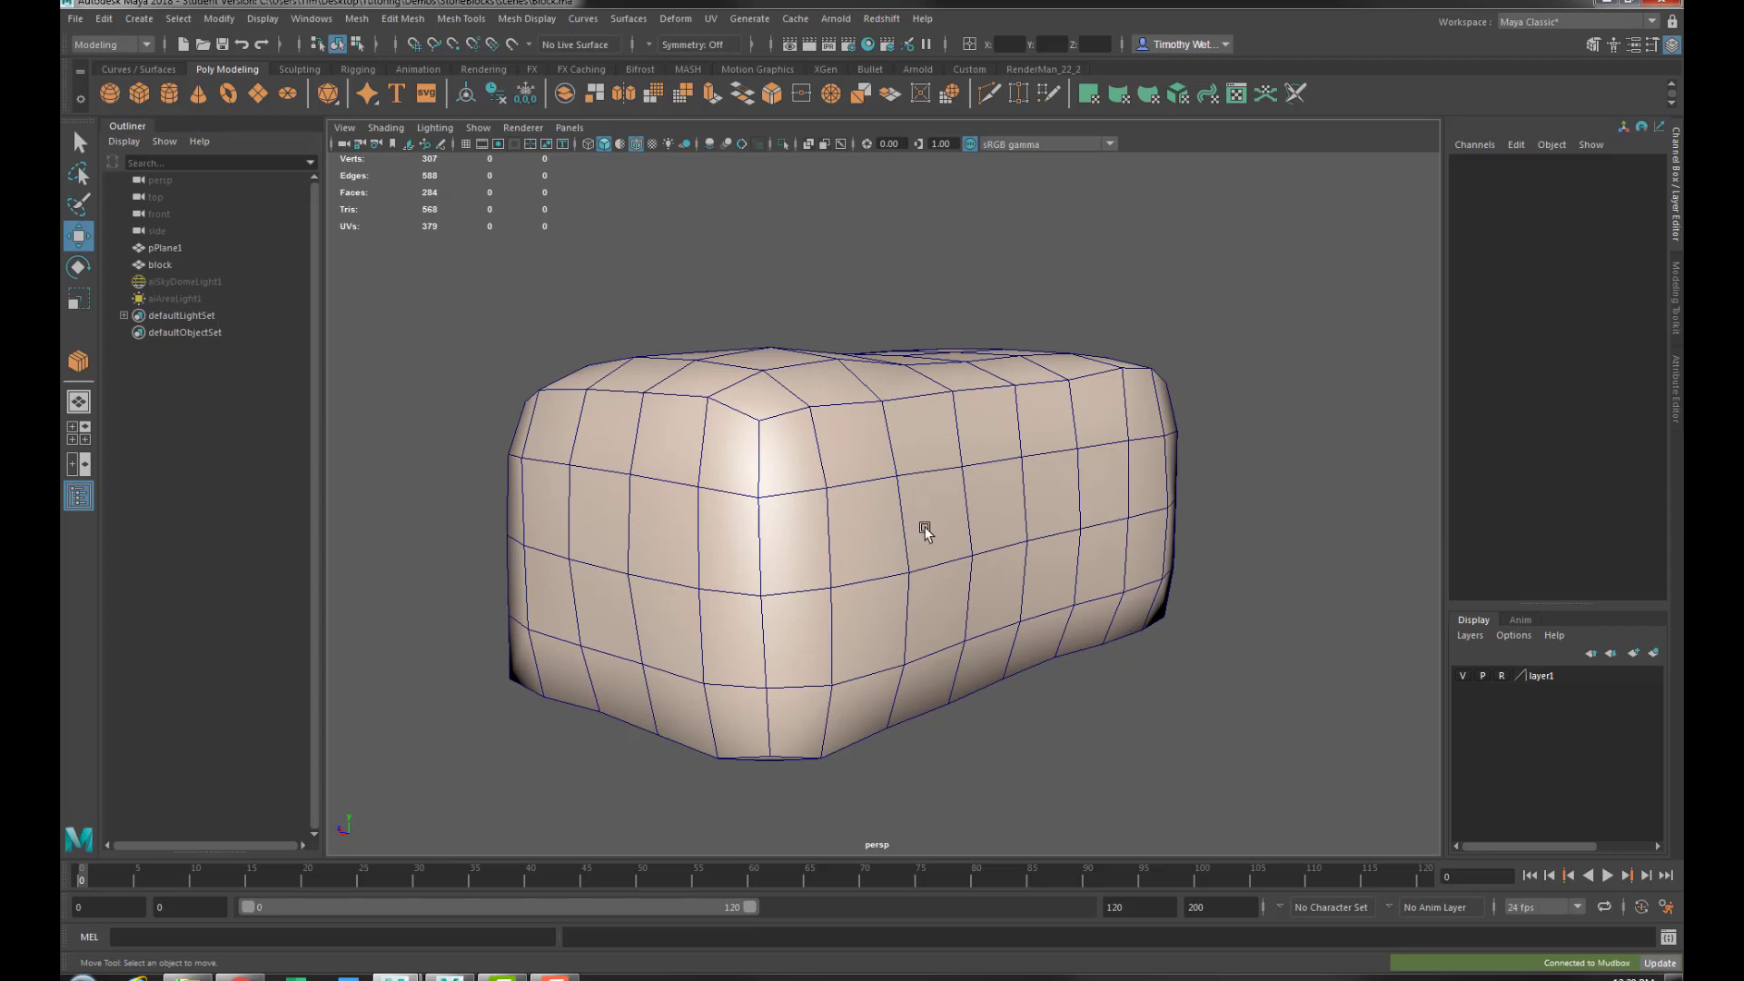
# Set the block's Scale X, Y and Z to 1
pyautogui.click(924, 531)
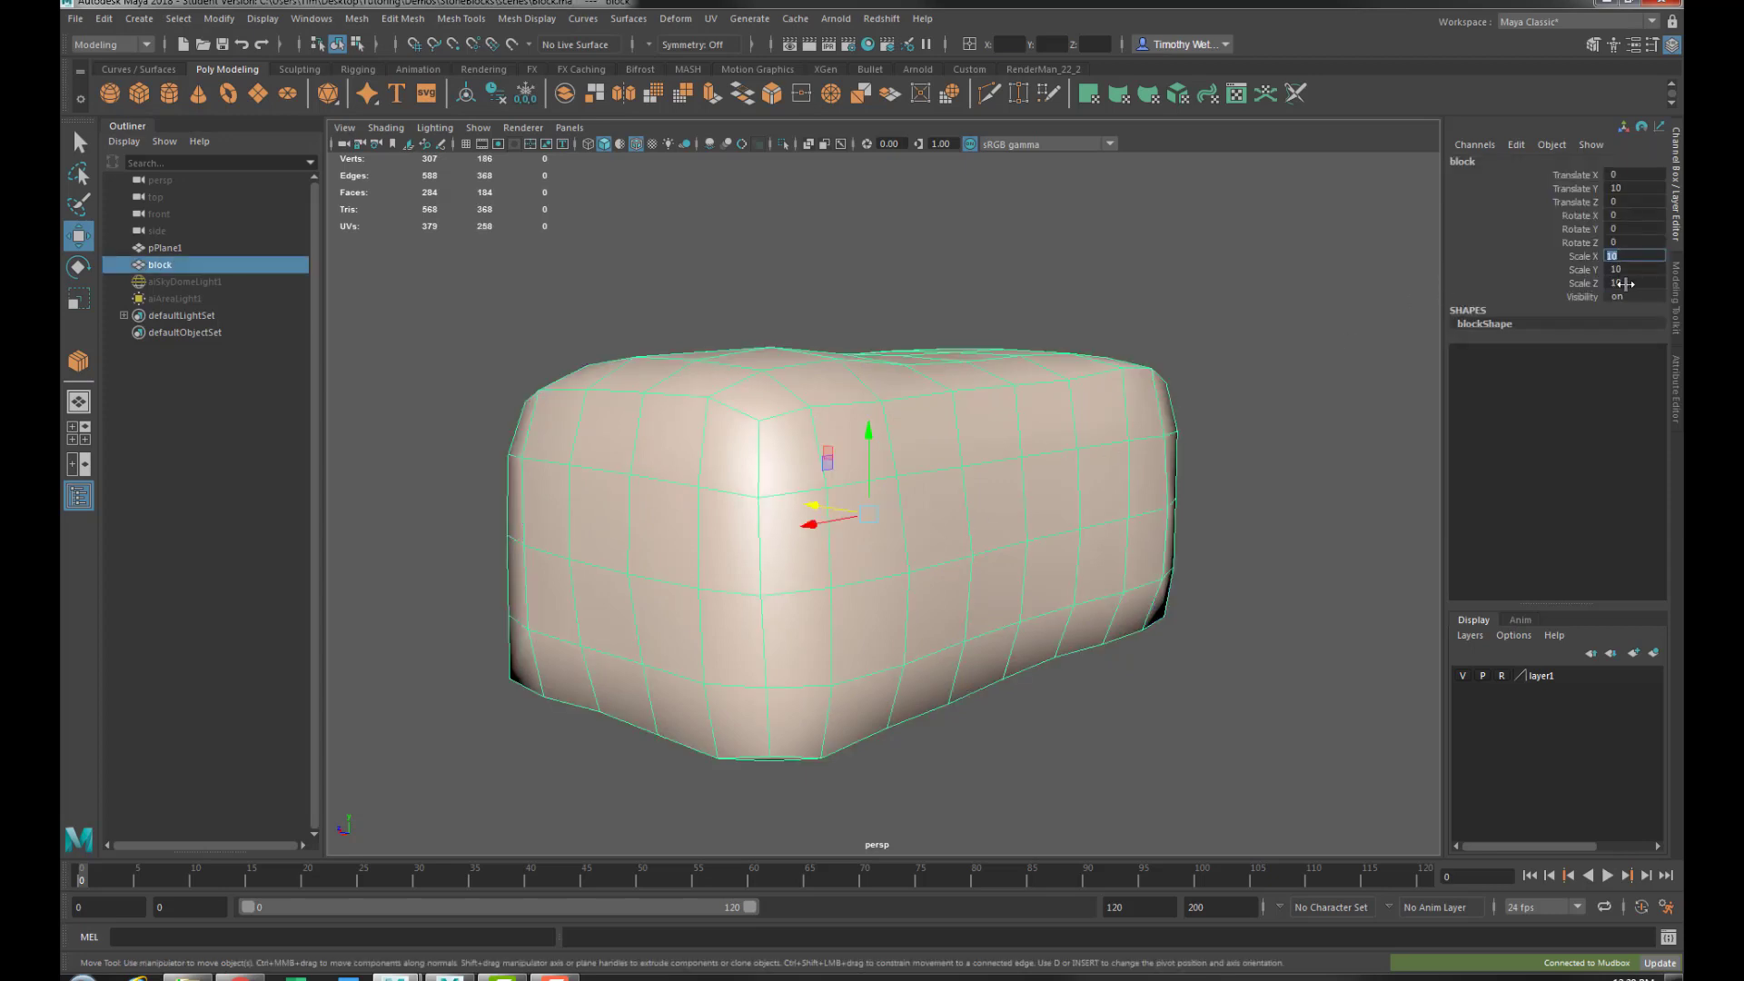
pyautogui.moveTo(1626, 284); pyautogui.dragTo(1635, 287)
pyautogui.press('Return')
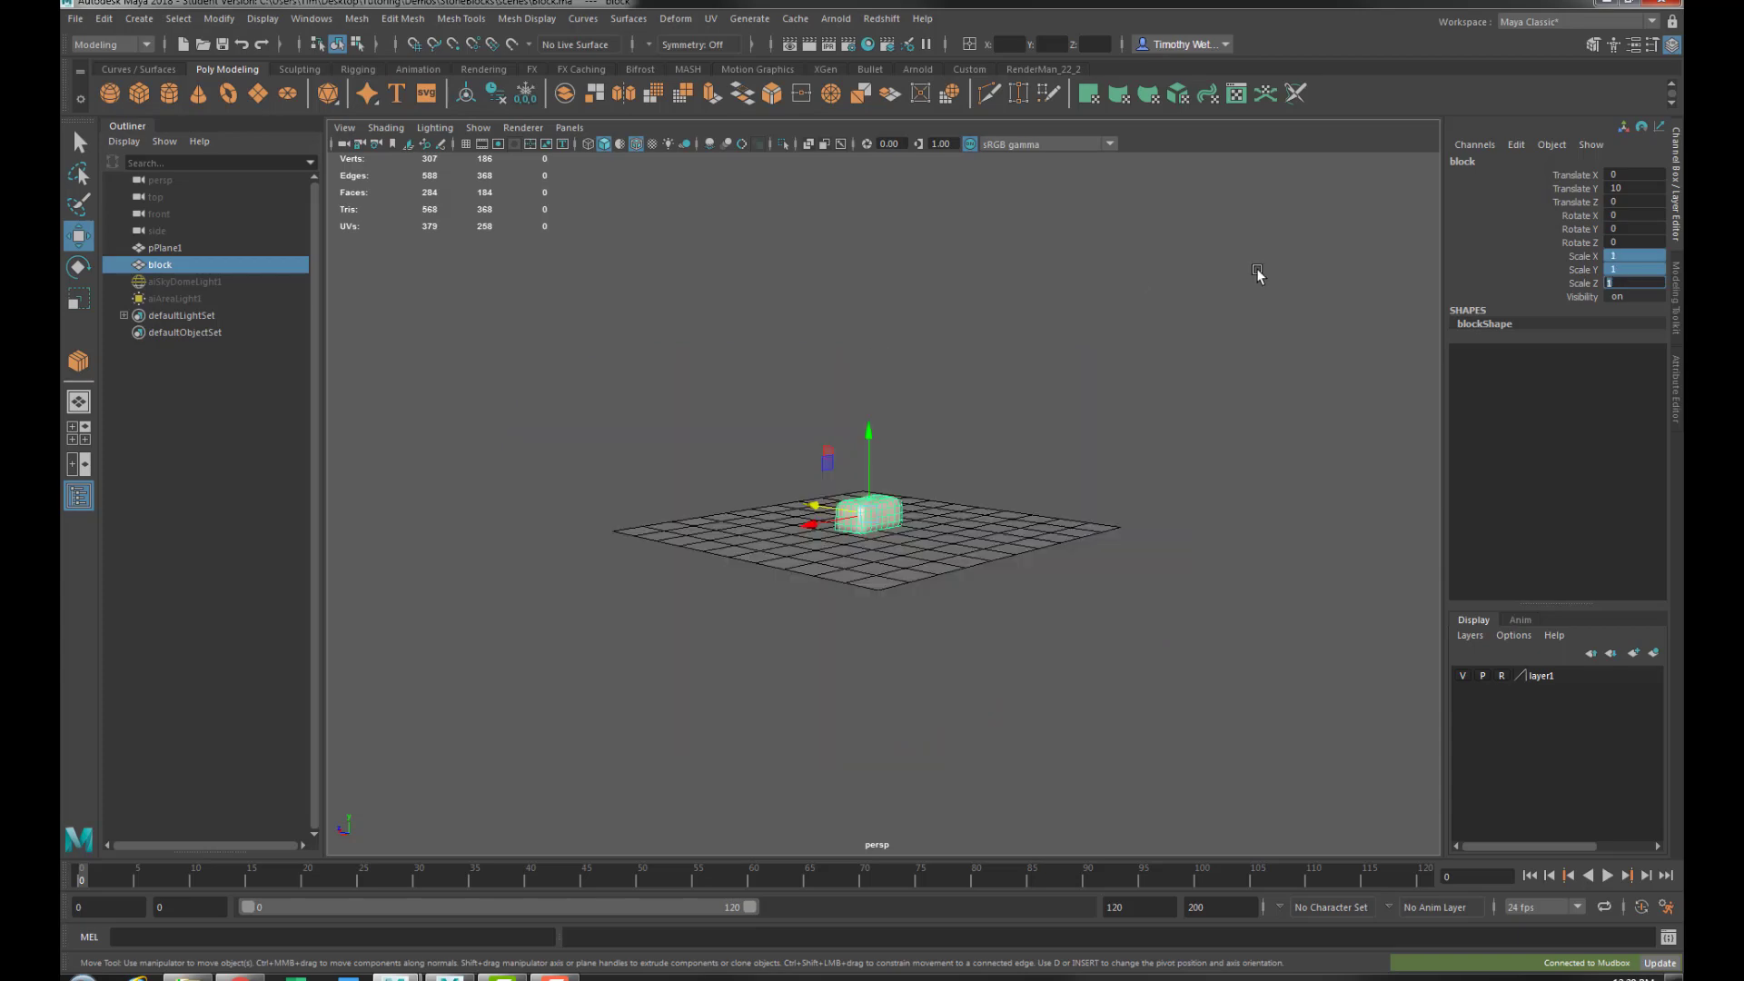
pyautogui.keyDown('alt'); pyautogui.moveTo(871, 478); pyautogui.dragTo(828, 445); pyautogui.keyUp('alt')
pyautogui.scroll(8, 872, 514)
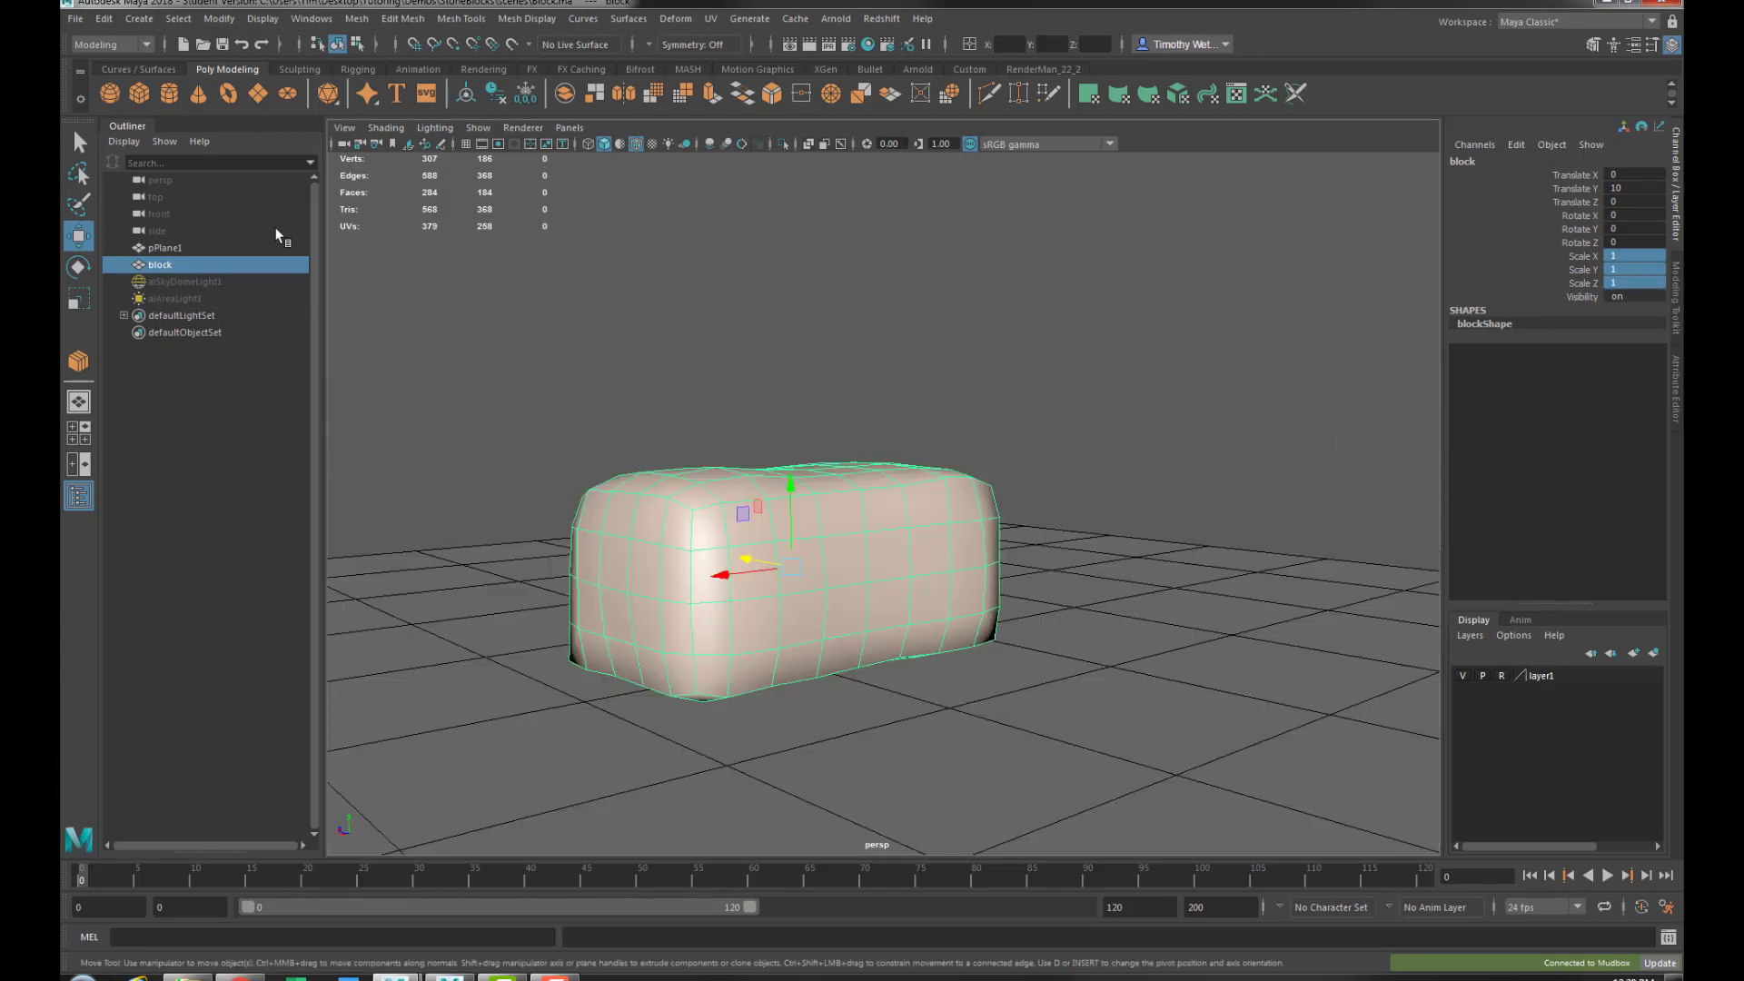
# Show the block's UVs in the UV Editor, select all six UV shells and unfold them
pyautogui.keyDown('alt'); pyautogui.moveTo(825, 534); pyautogui.dragTo(778, 584); pyautogui.keyUp('alt')
pyautogui.scroll(5, 735, 557)
pyautogui.scroll(-6, 871, 543)
pyautogui.keyDown('alt'); pyautogui.moveTo(836, 546); pyautogui.dragTo(875, 511, button='middle'); pyautogui.keyUp('alt')
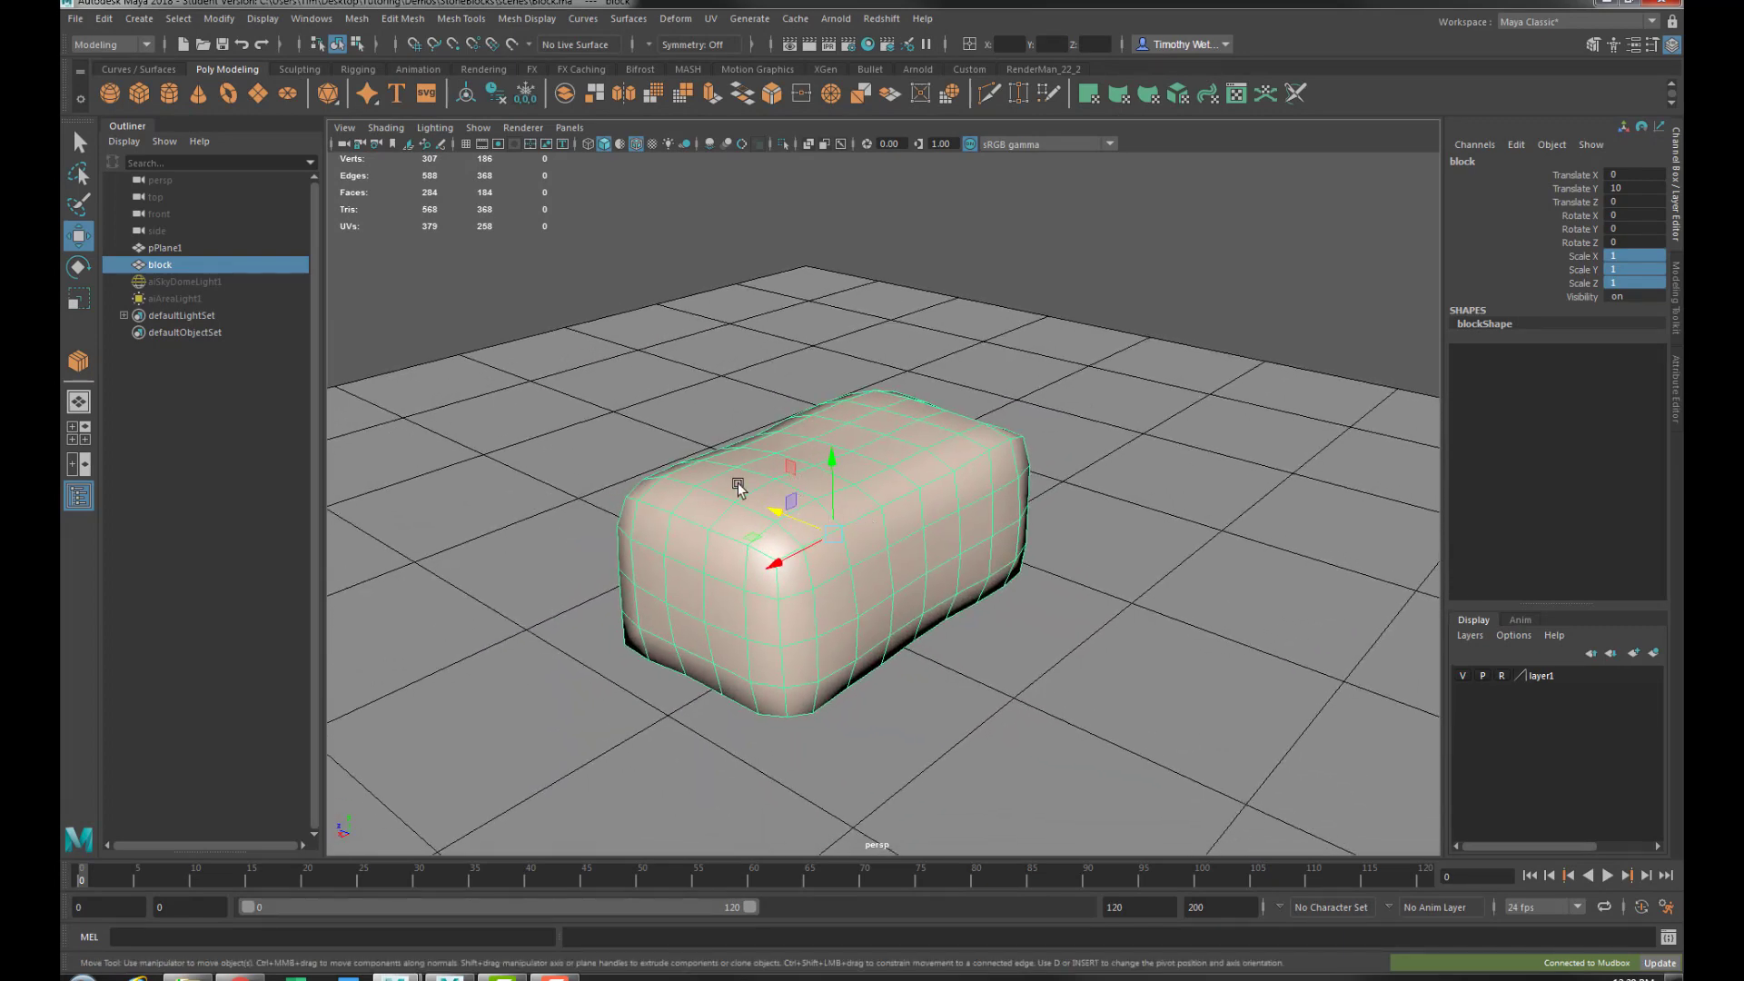
pyautogui.click(713, 18)
pyautogui.click(727, 41)
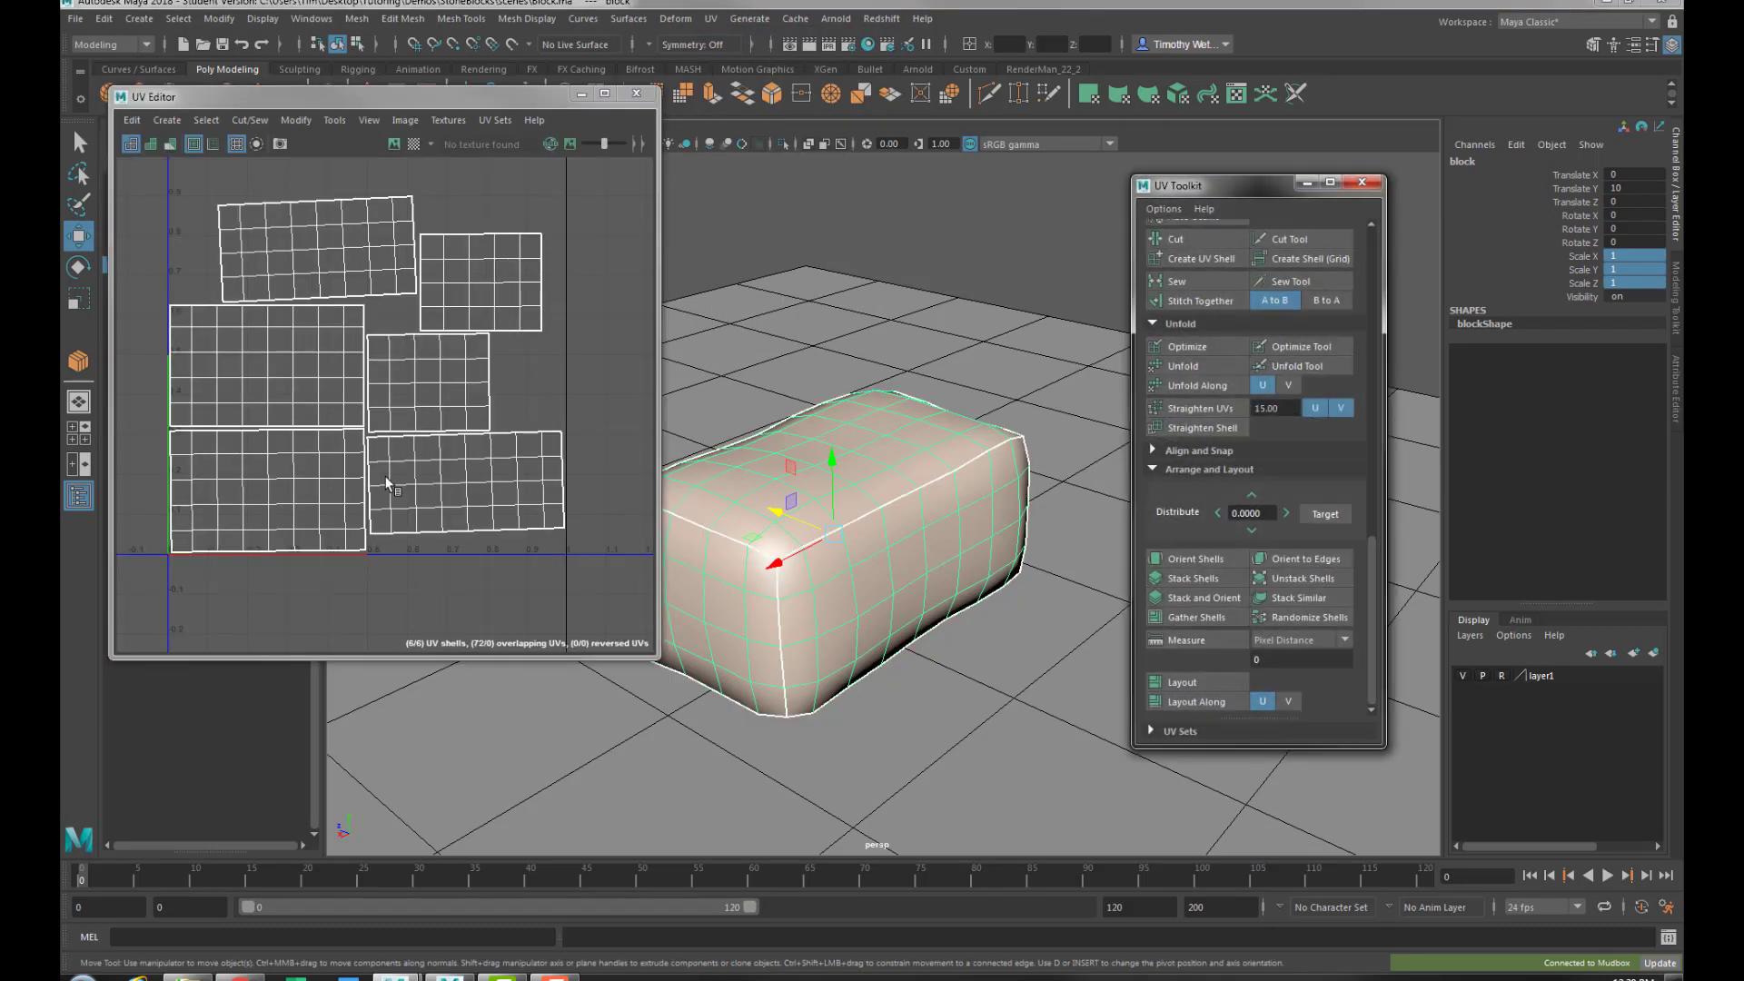
pyautogui.moveTo(368, 368); pyautogui.dragTo(277, 338, button='right')
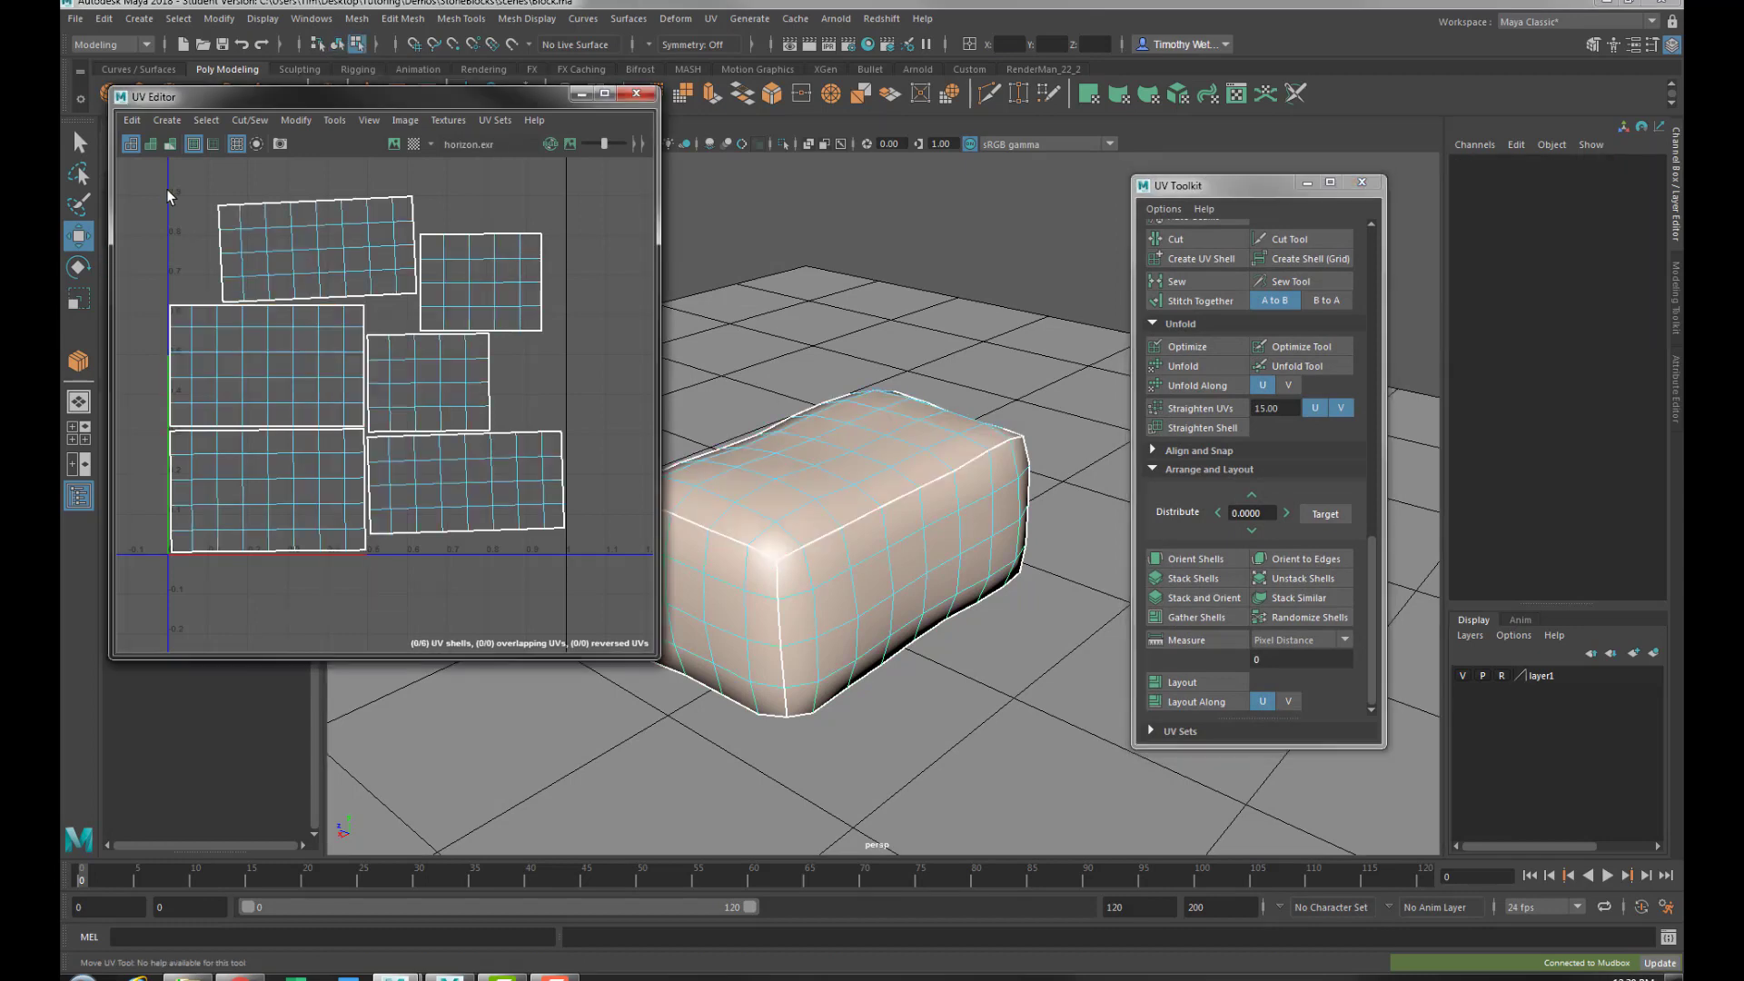
pyautogui.moveTo(169, 195); pyautogui.dragTo(563, 597)
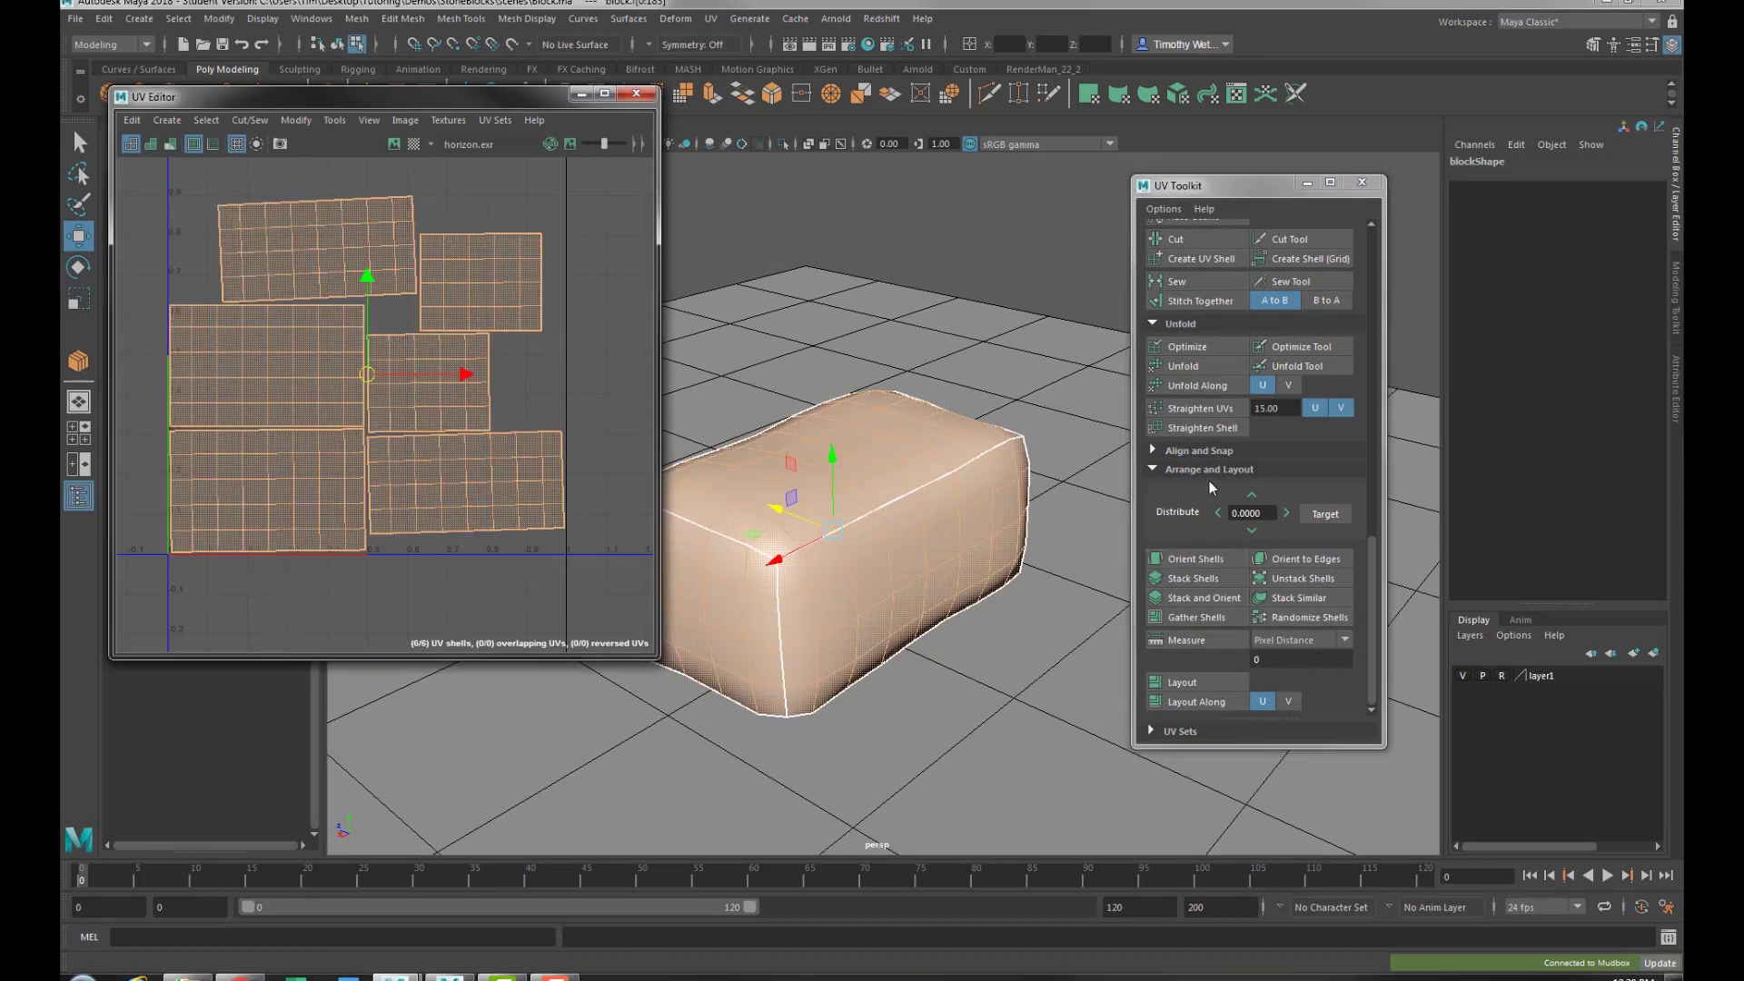
pyautogui.click(1183, 365)
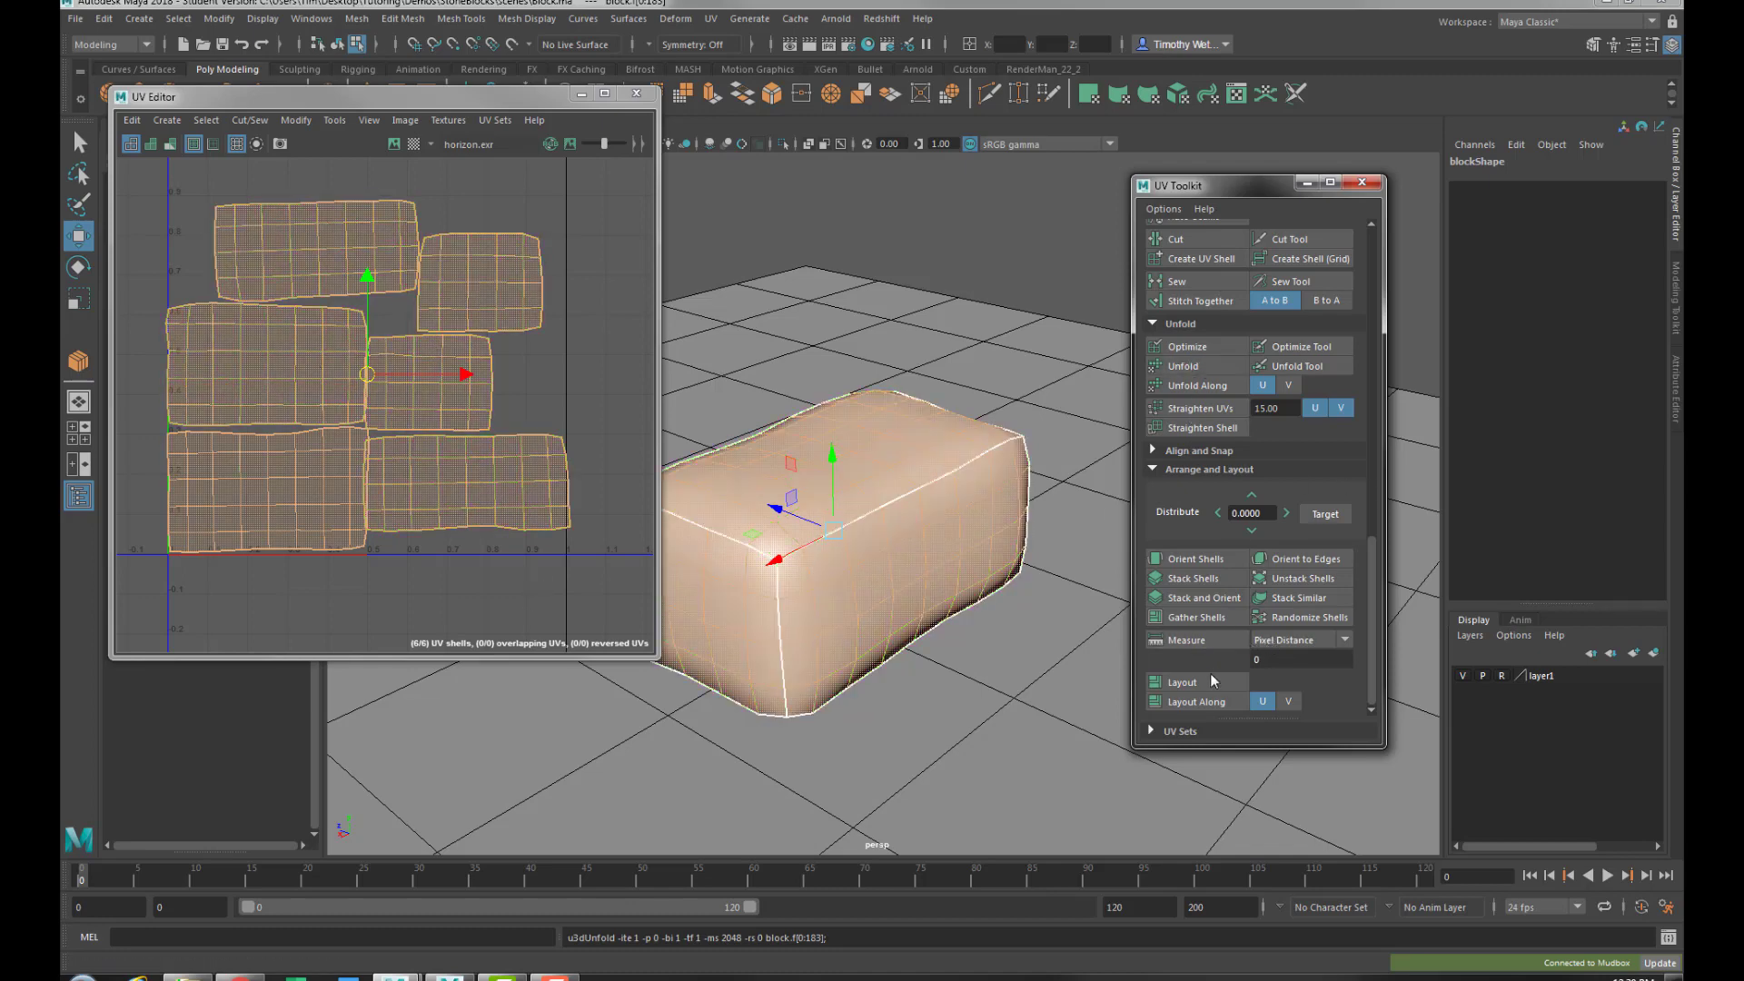
# Lay out the selected UV shells with a 2048 texture map size, 15-pixel shell padding and 10-pixel tile padding
pyautogui.keyDown('shift'); pyautogui.click(1192, 689); pyautogui.keyUp('shift')
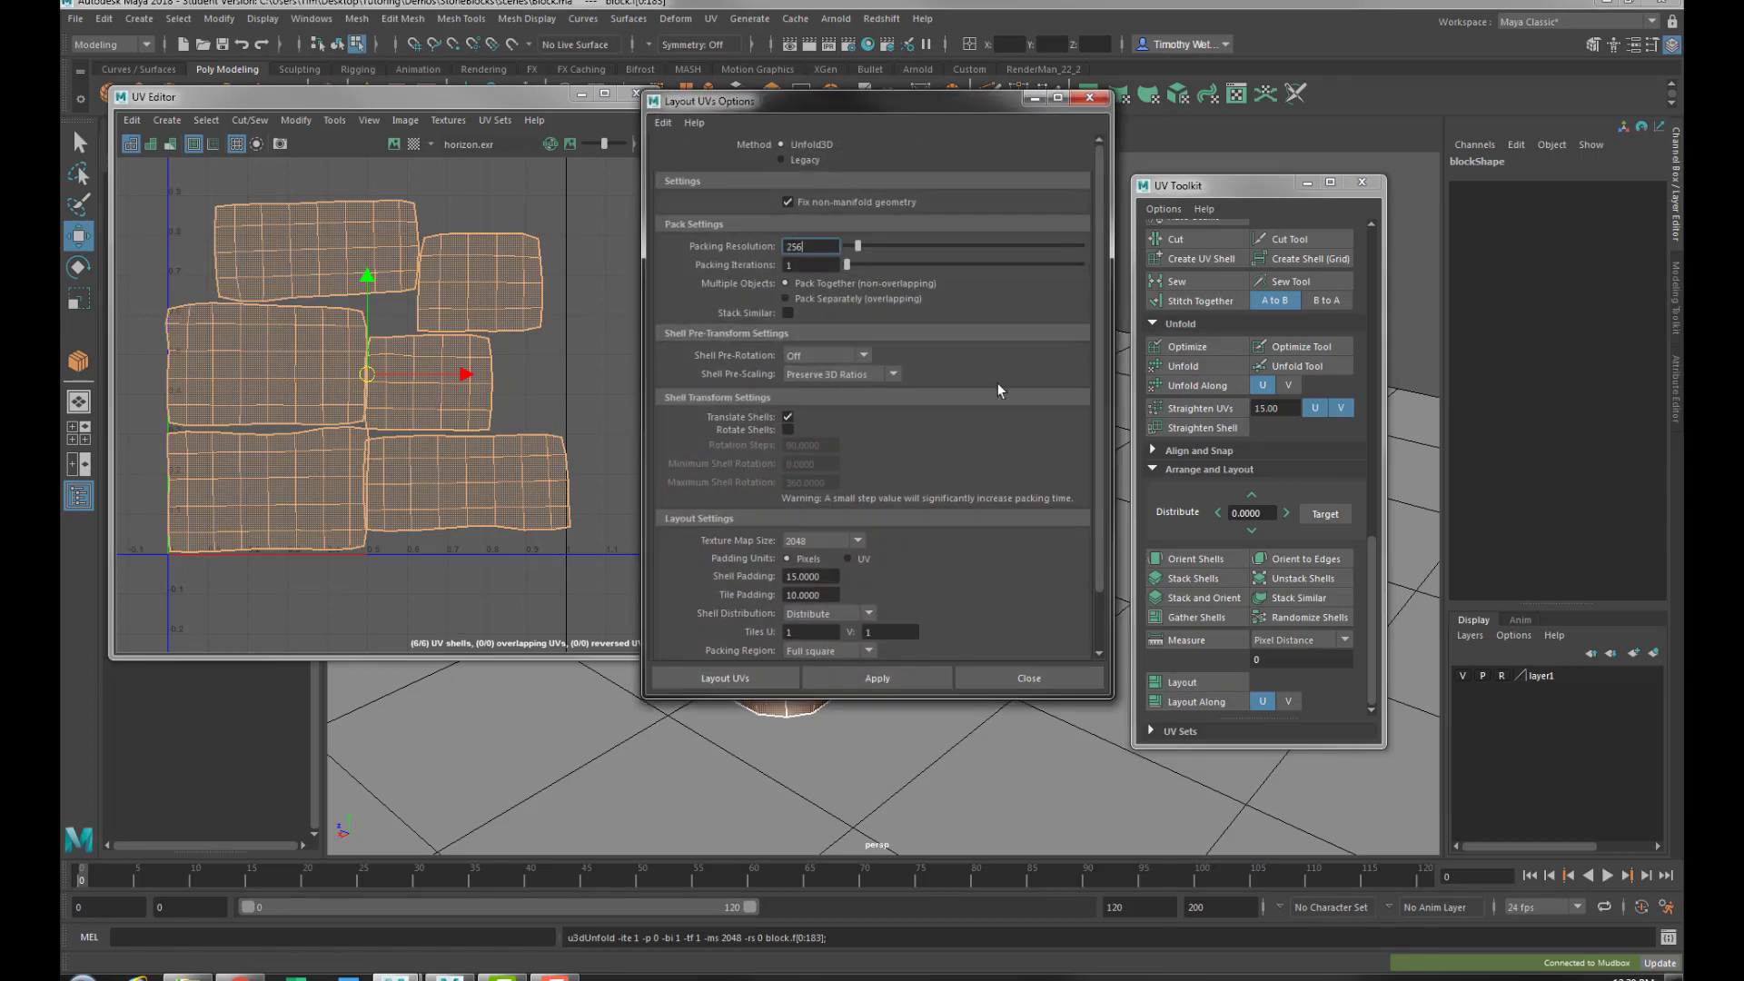
pyautogui.moveTo(854, 107); pyautogui.dragTo(978, 112)
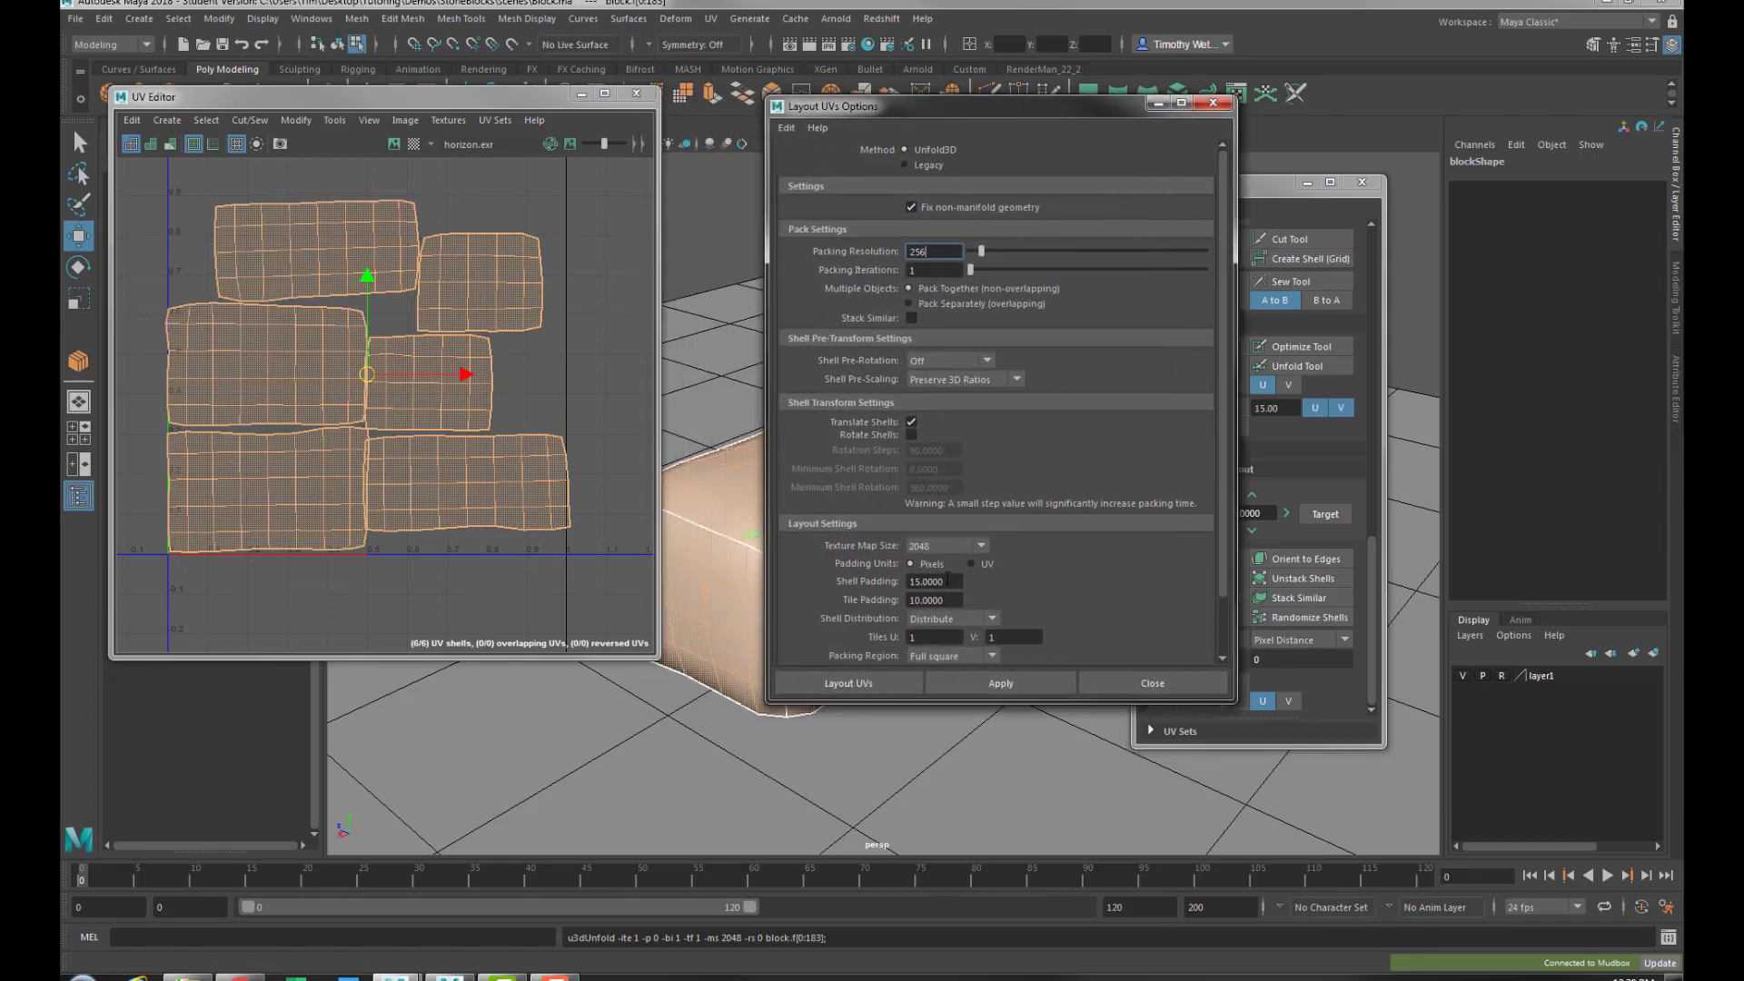
pyautogui.click(935, 547)
pyautogui.click(928, 583)
pyautogui.press('Tab')
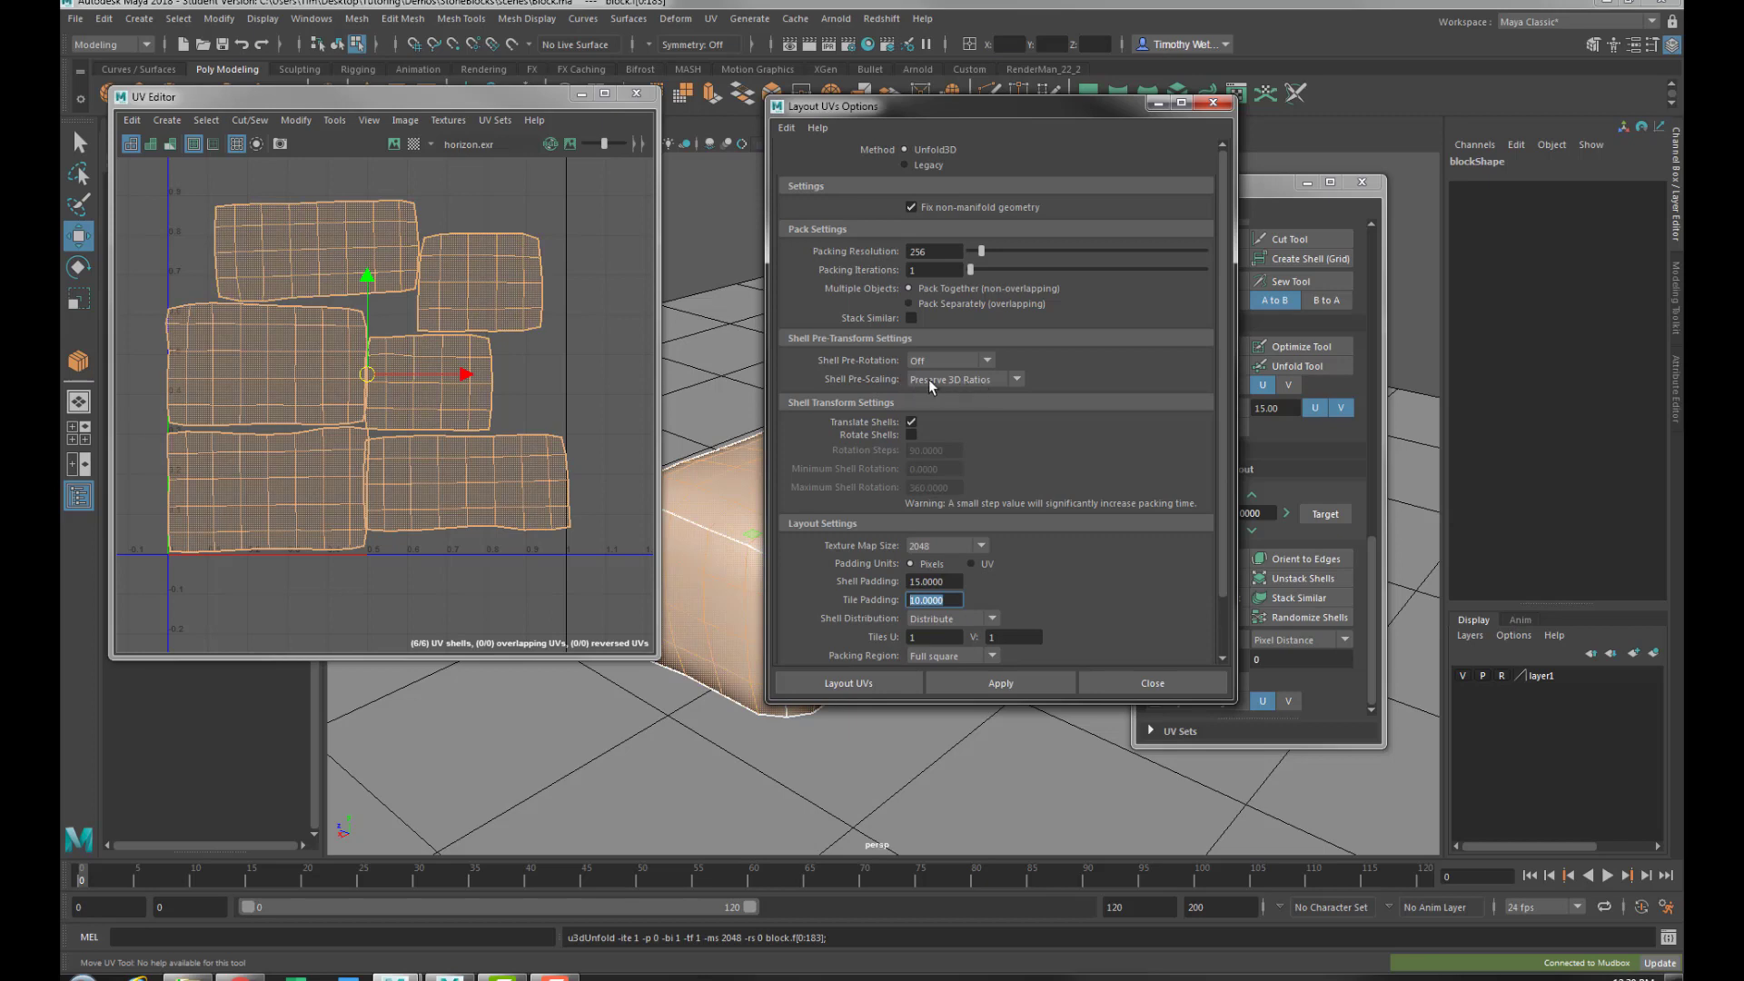
pyautogui.click(994, 686)
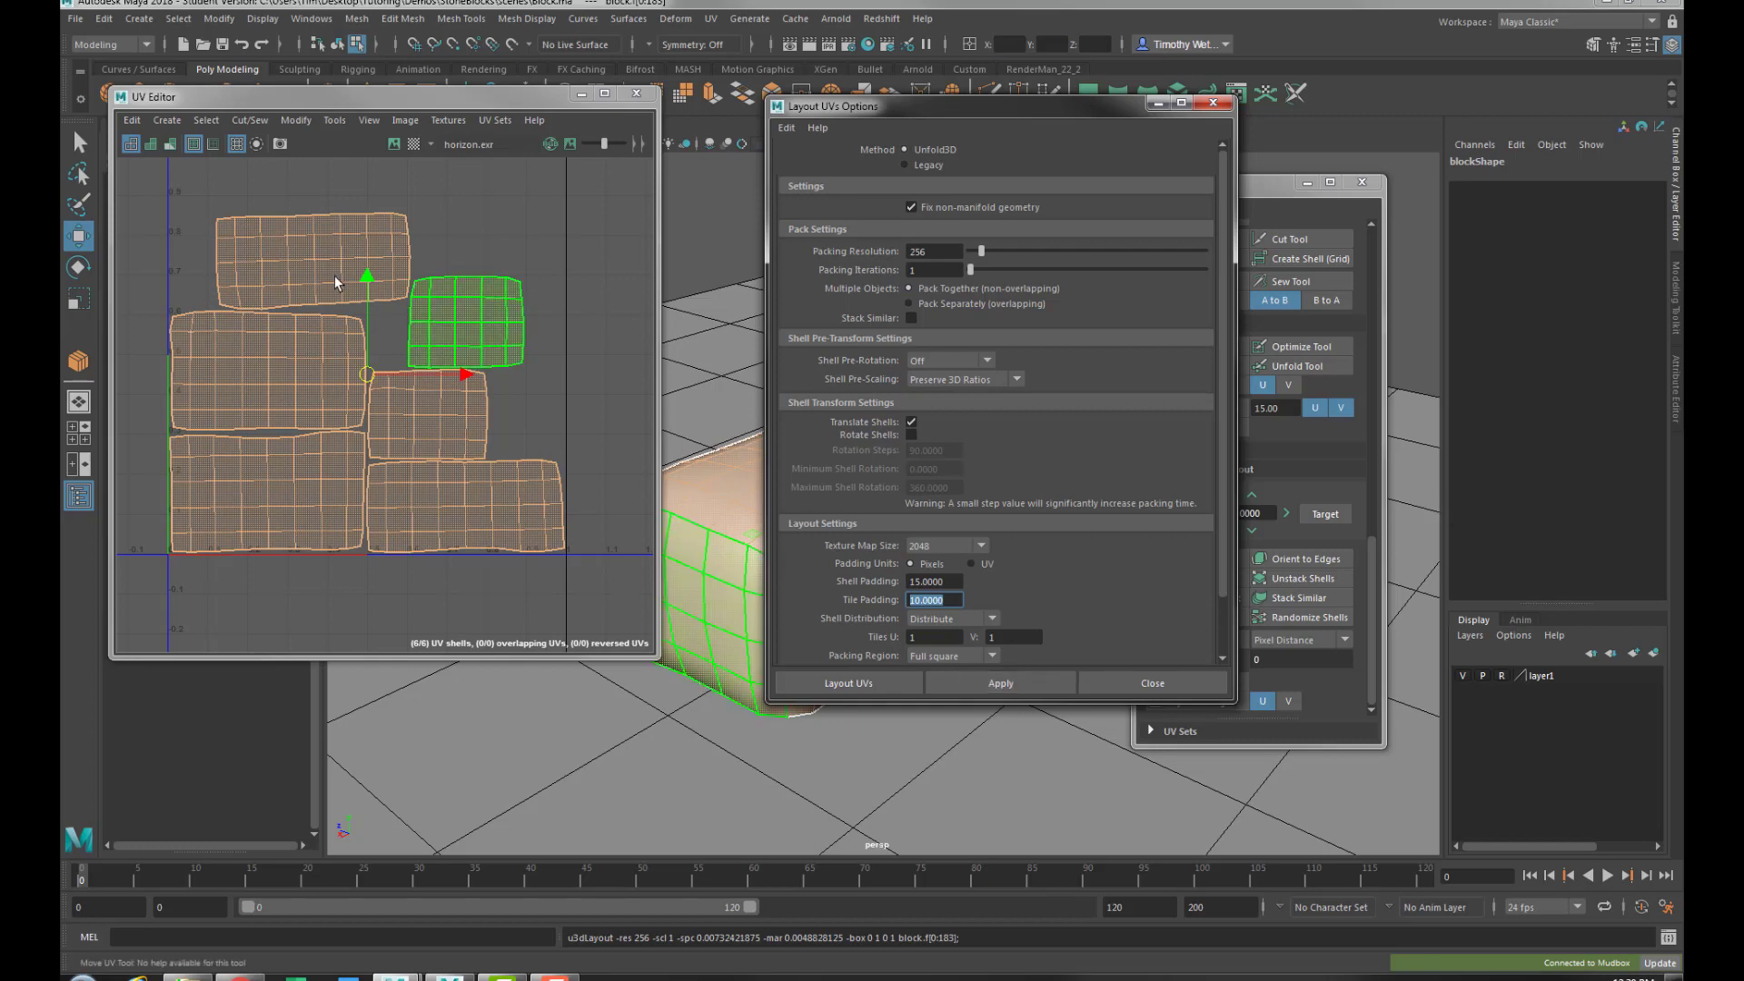
# Set Shell Pre-Rotation to Horizontal and lay out the UV shells again
pyautogui.click(949, 361)
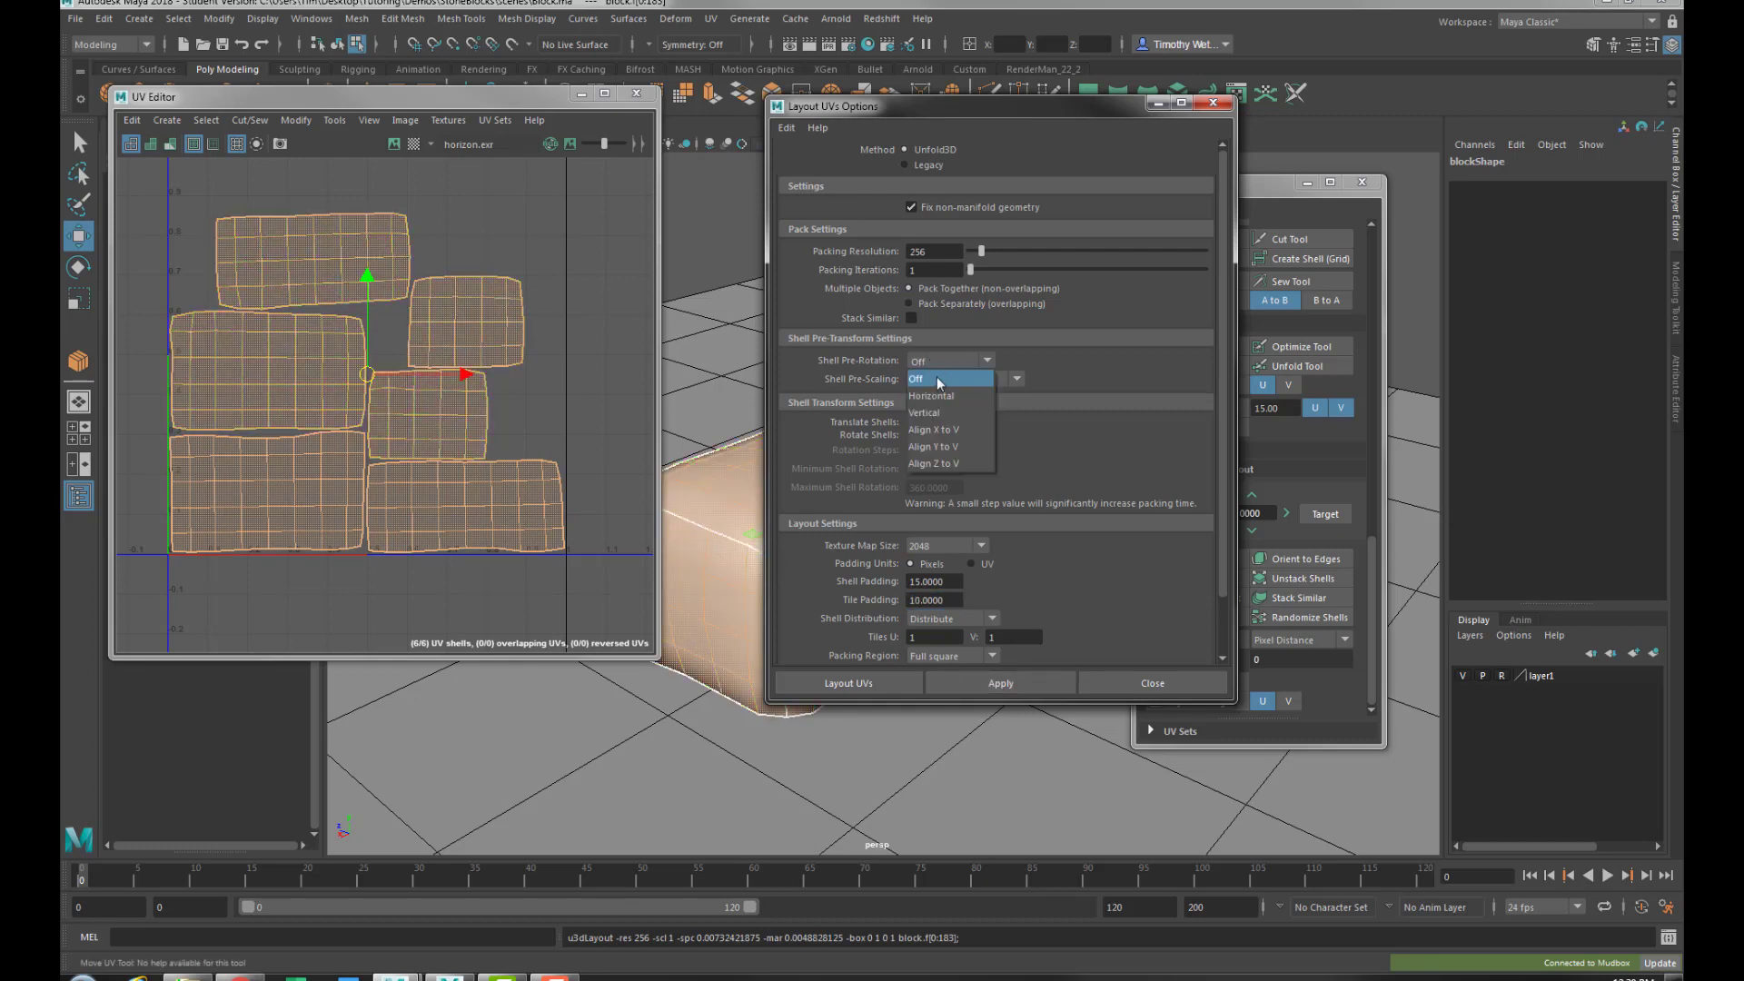
pyautogui.click(944, 393)
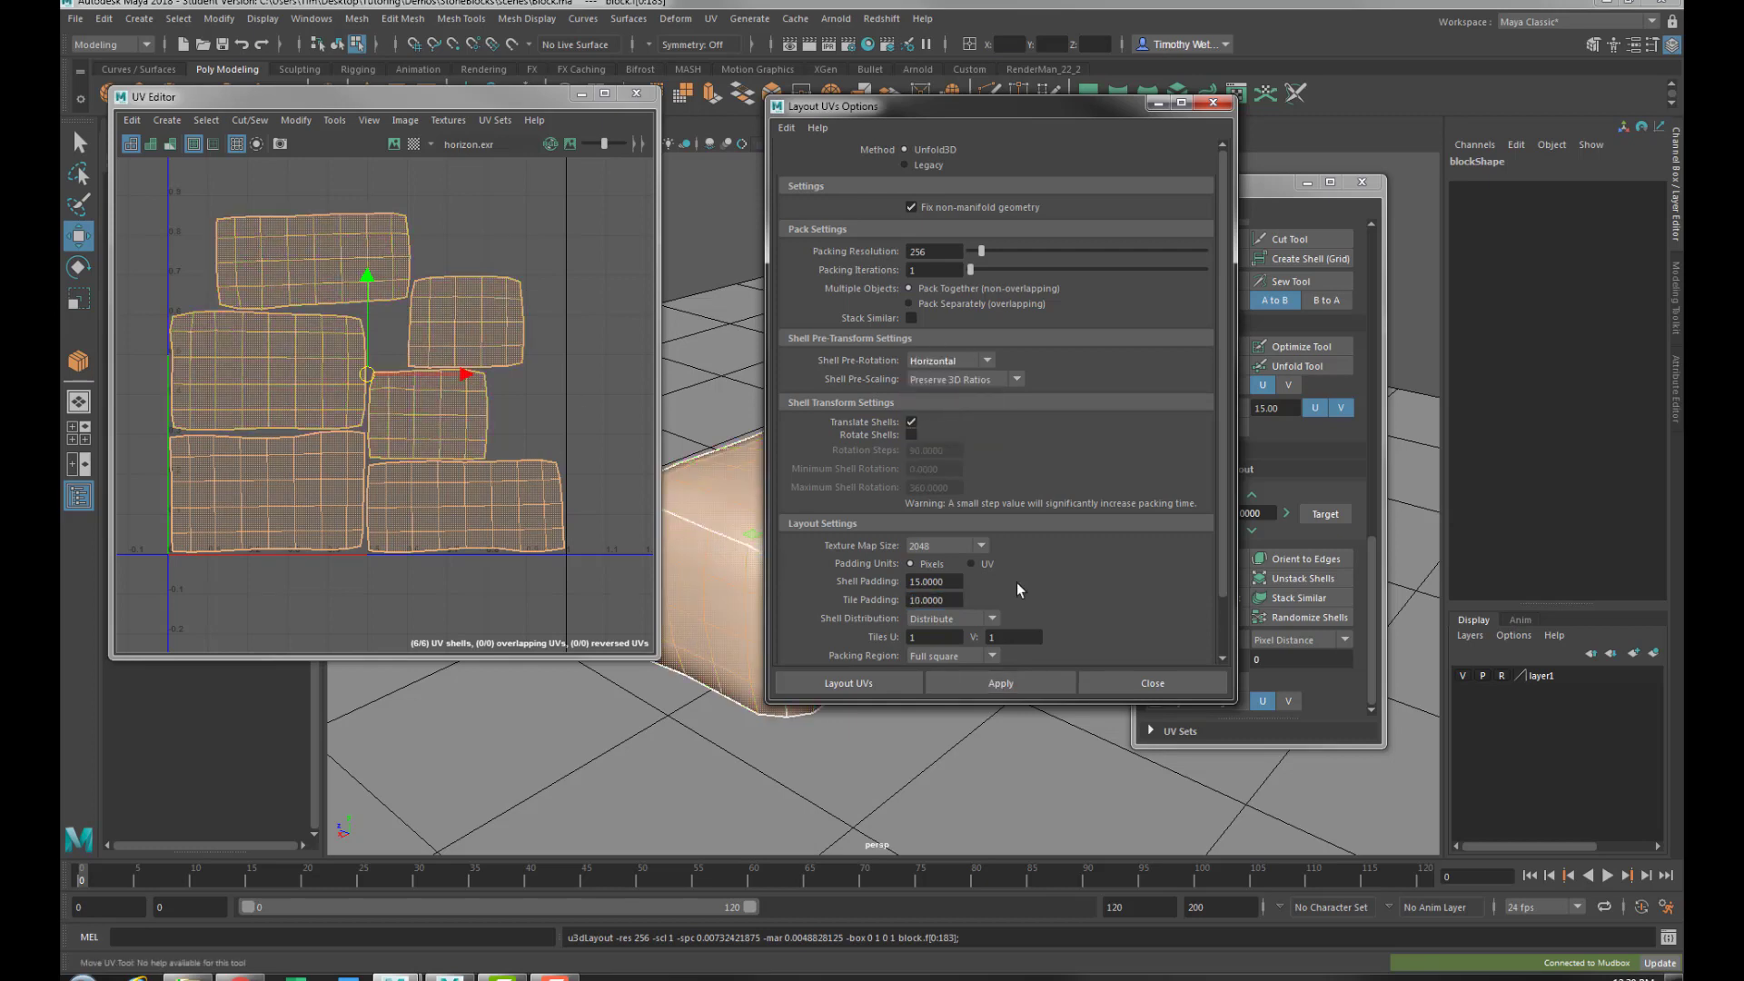
pyautogui.click(995, 687)
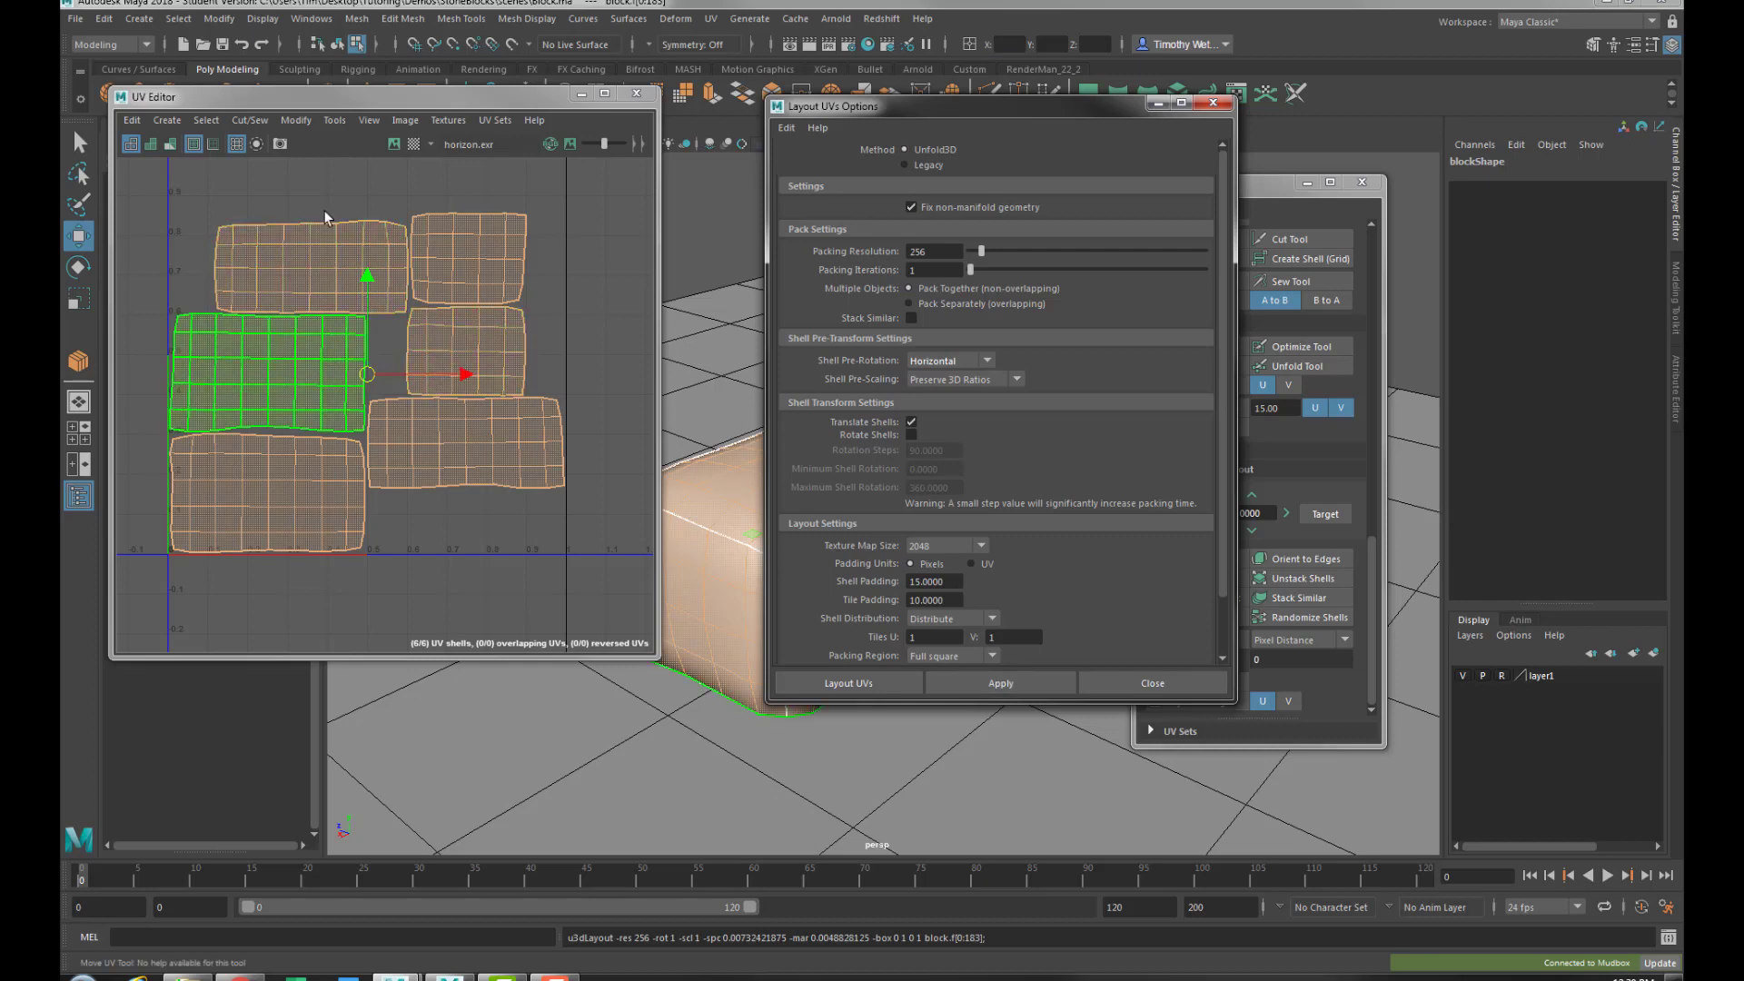
# Switch Shell Pre-Rotation to Off and rotate the long shell beside the bottom-left one 90 degrees clockwise
pyautogui.click(484, 486)
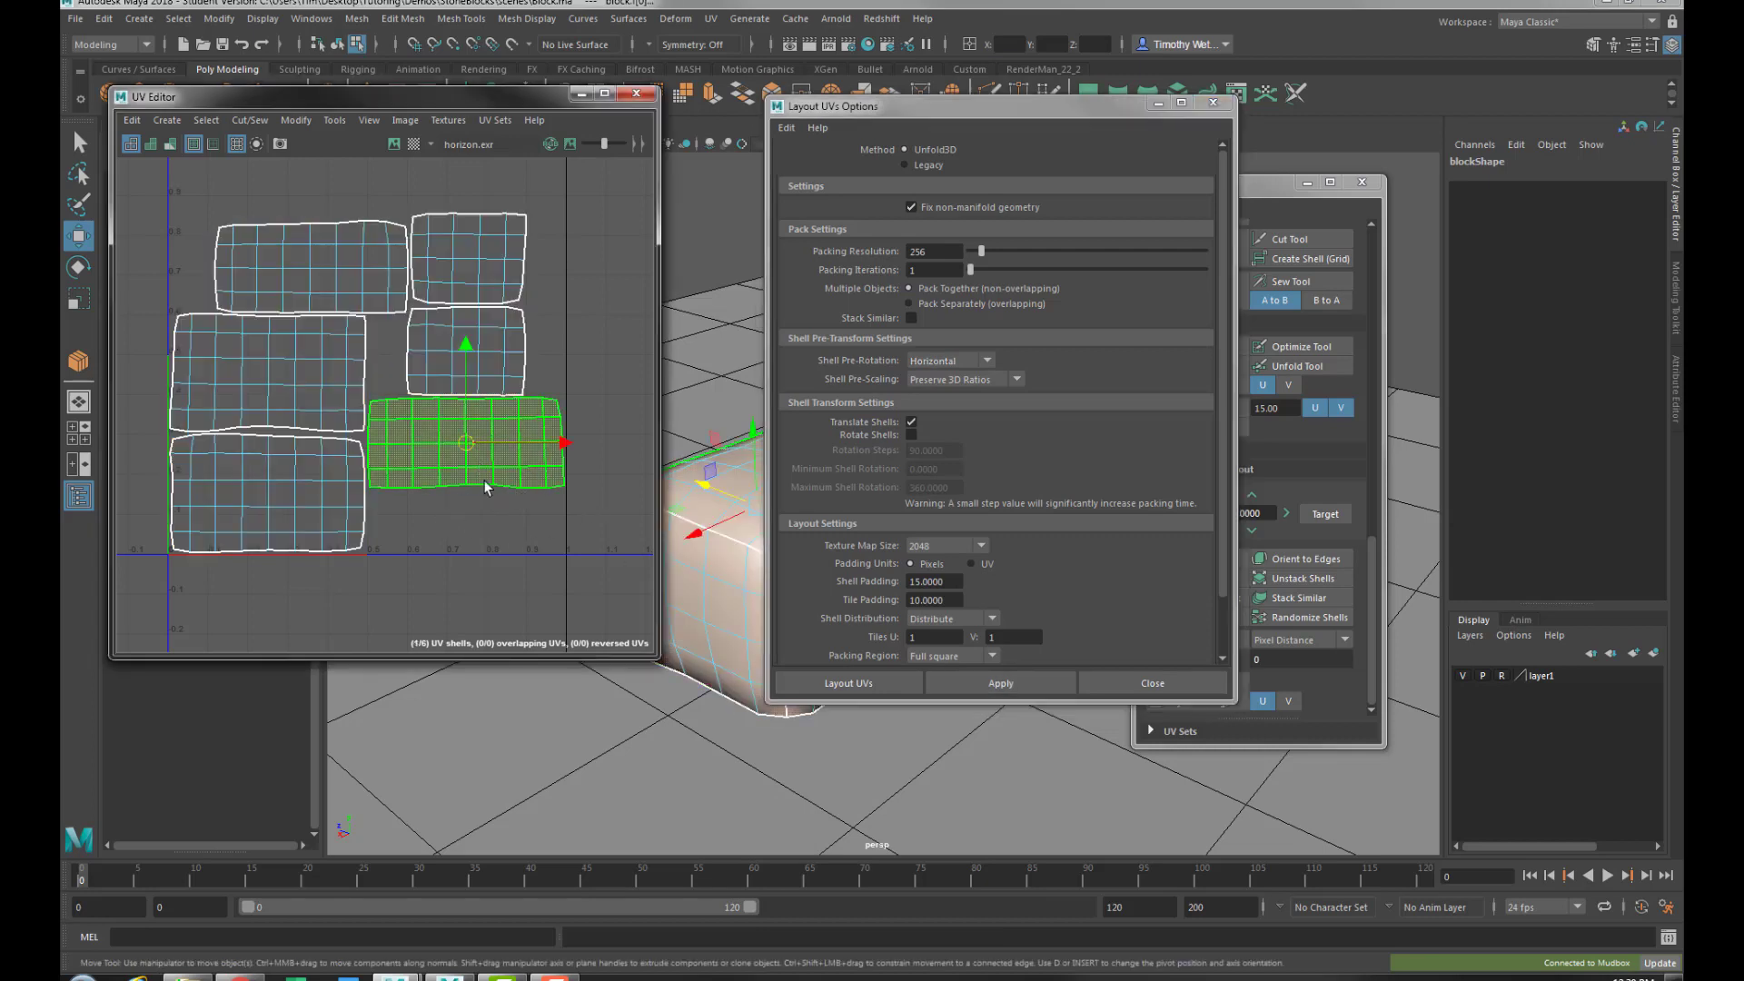
pyautogui.click(949, 361)
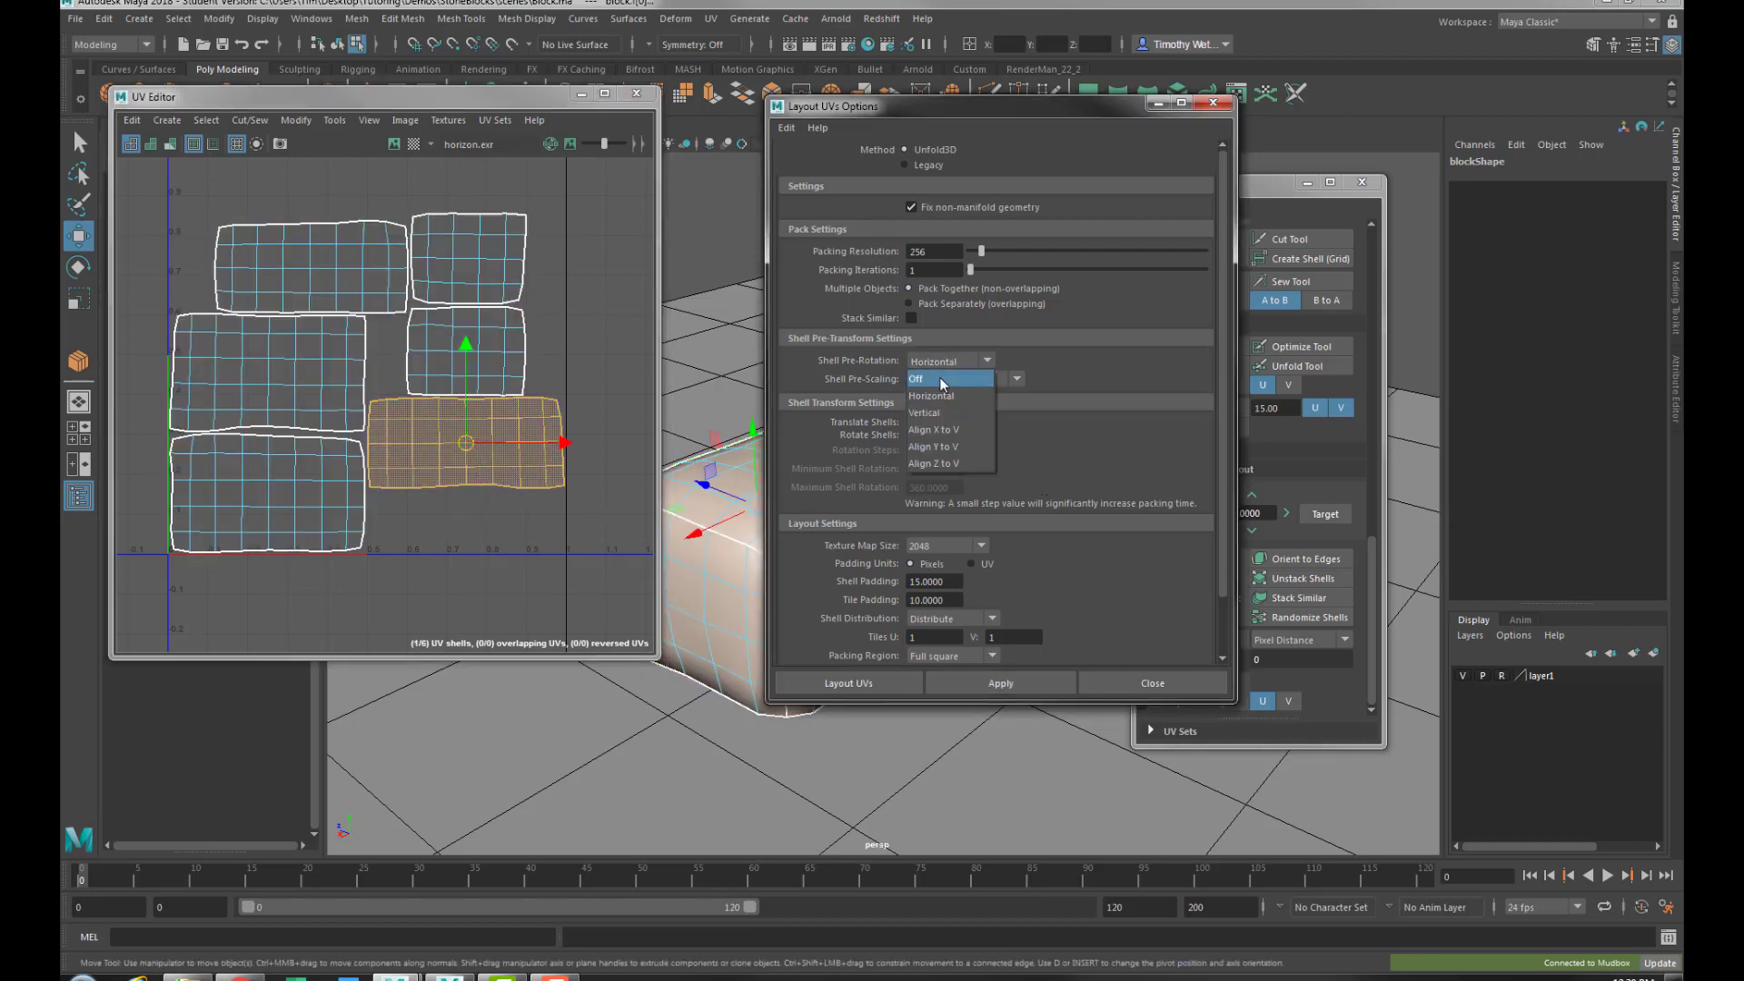
pyautogui.click(936, 374)
pyautogui.moveTo(1272, 188); pyautogui.dragTo(1406, 165)
pyautogui.scroll(6, 1401, 415)
pyautogui.click(1447, 381)
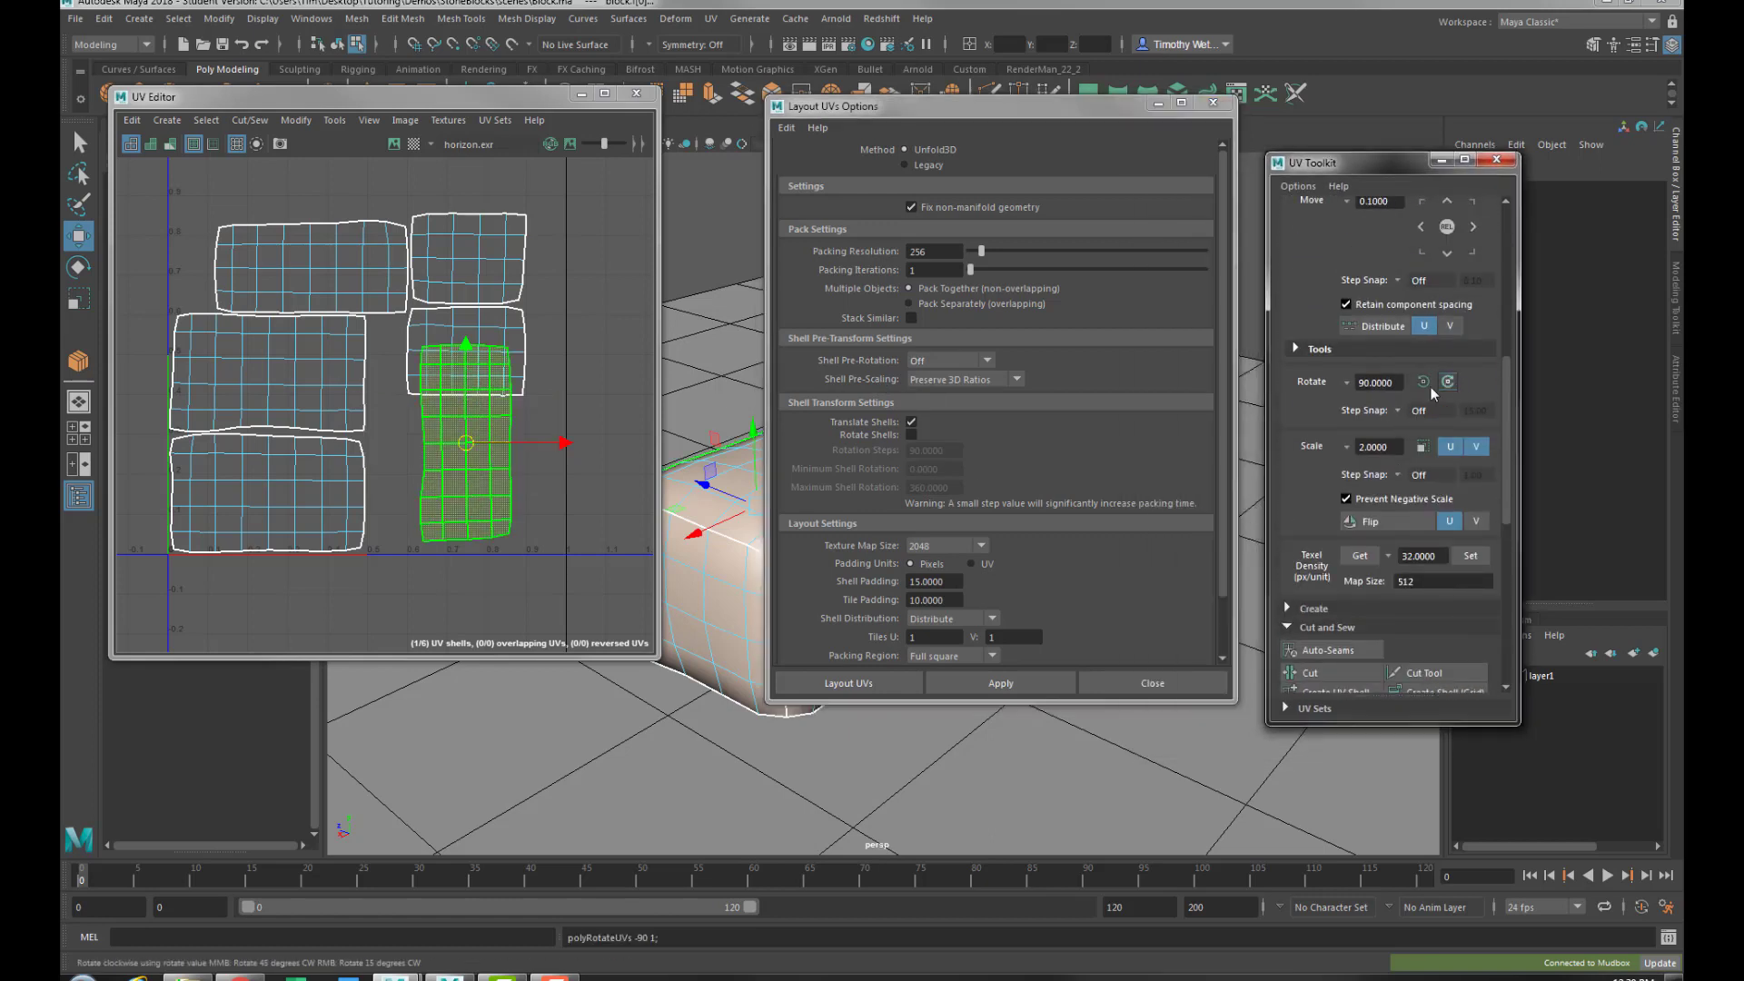
# Select all UV shells and repack them with the Layout UVs command with pre-rotation off
pyautogui.keyDown('alt'); pyautogui.moveTo(543, 365); pyautogui.dragTo(543, 399, button='middle'); pyautogui.keyUp('alt')
pyautogui.moveTo(584, 240); pyautogui.dragTo(184, 610)
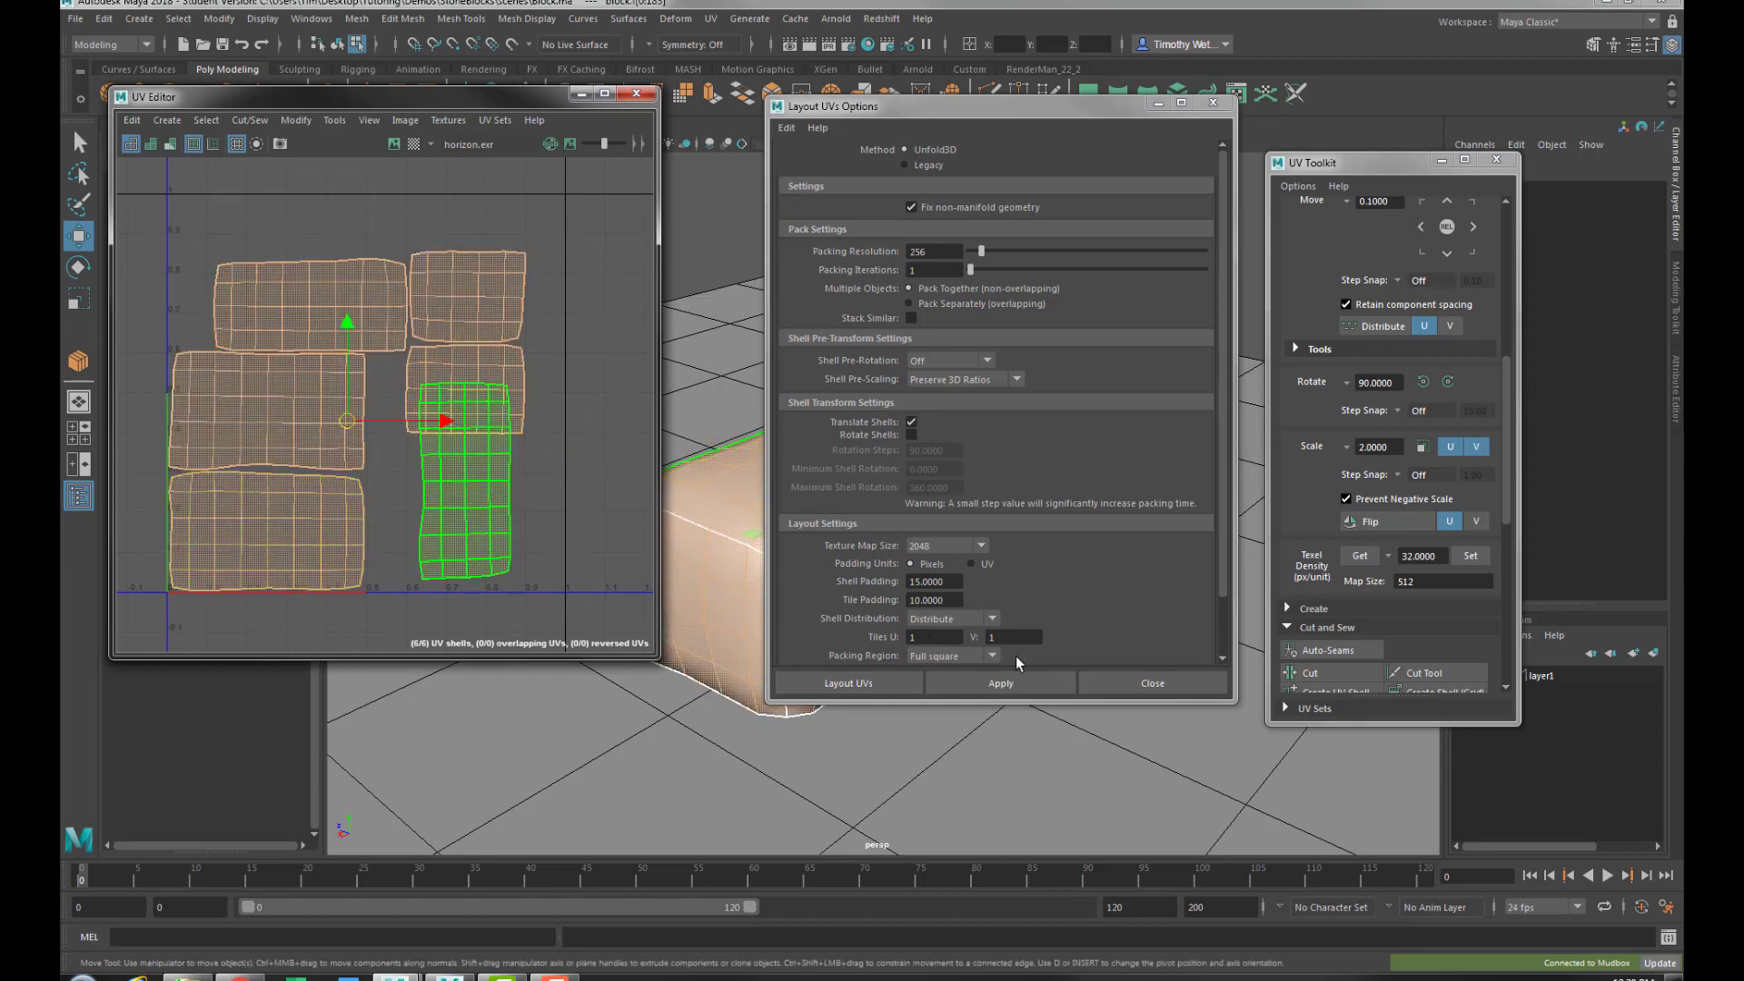
pyautogui.click(991, 689)
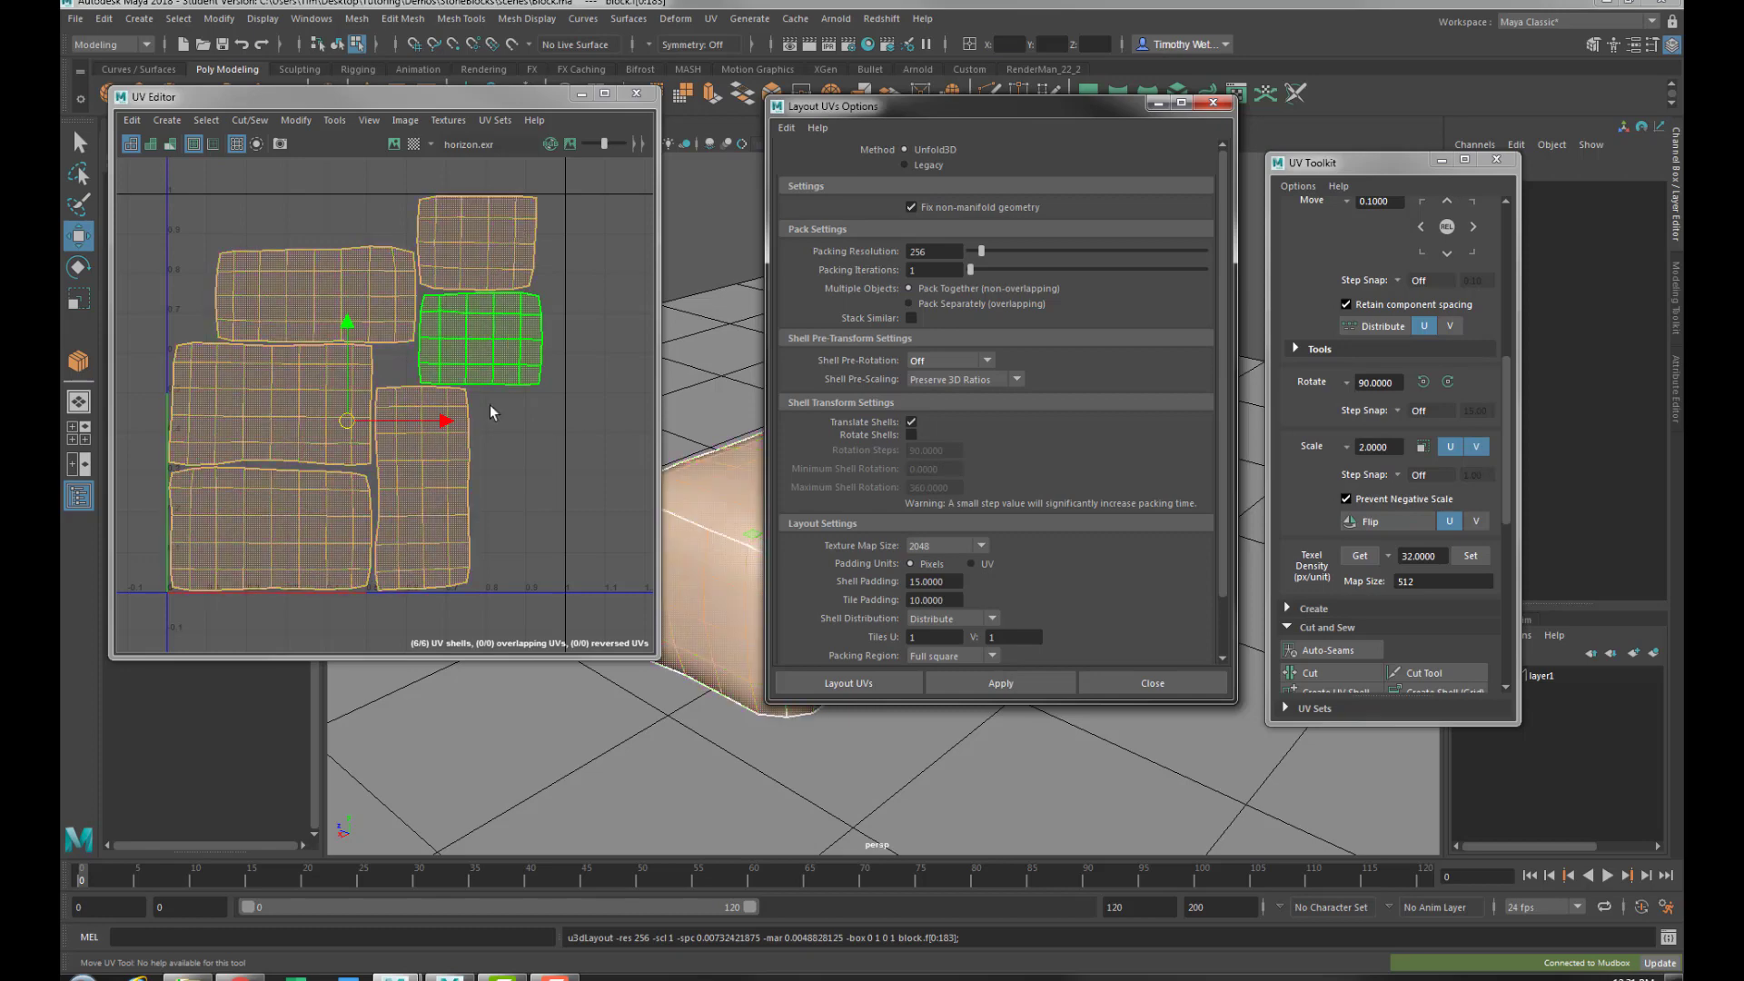
# Move the uppermost long UV shell sideways so it lines up with the two larger shells below it
pyautogui.keyDown('alt'); pyautogui.moveTo(385, 375); pyautogui.dragTo(456, 384, button='middle'); pyautogui.keyUp('alt')
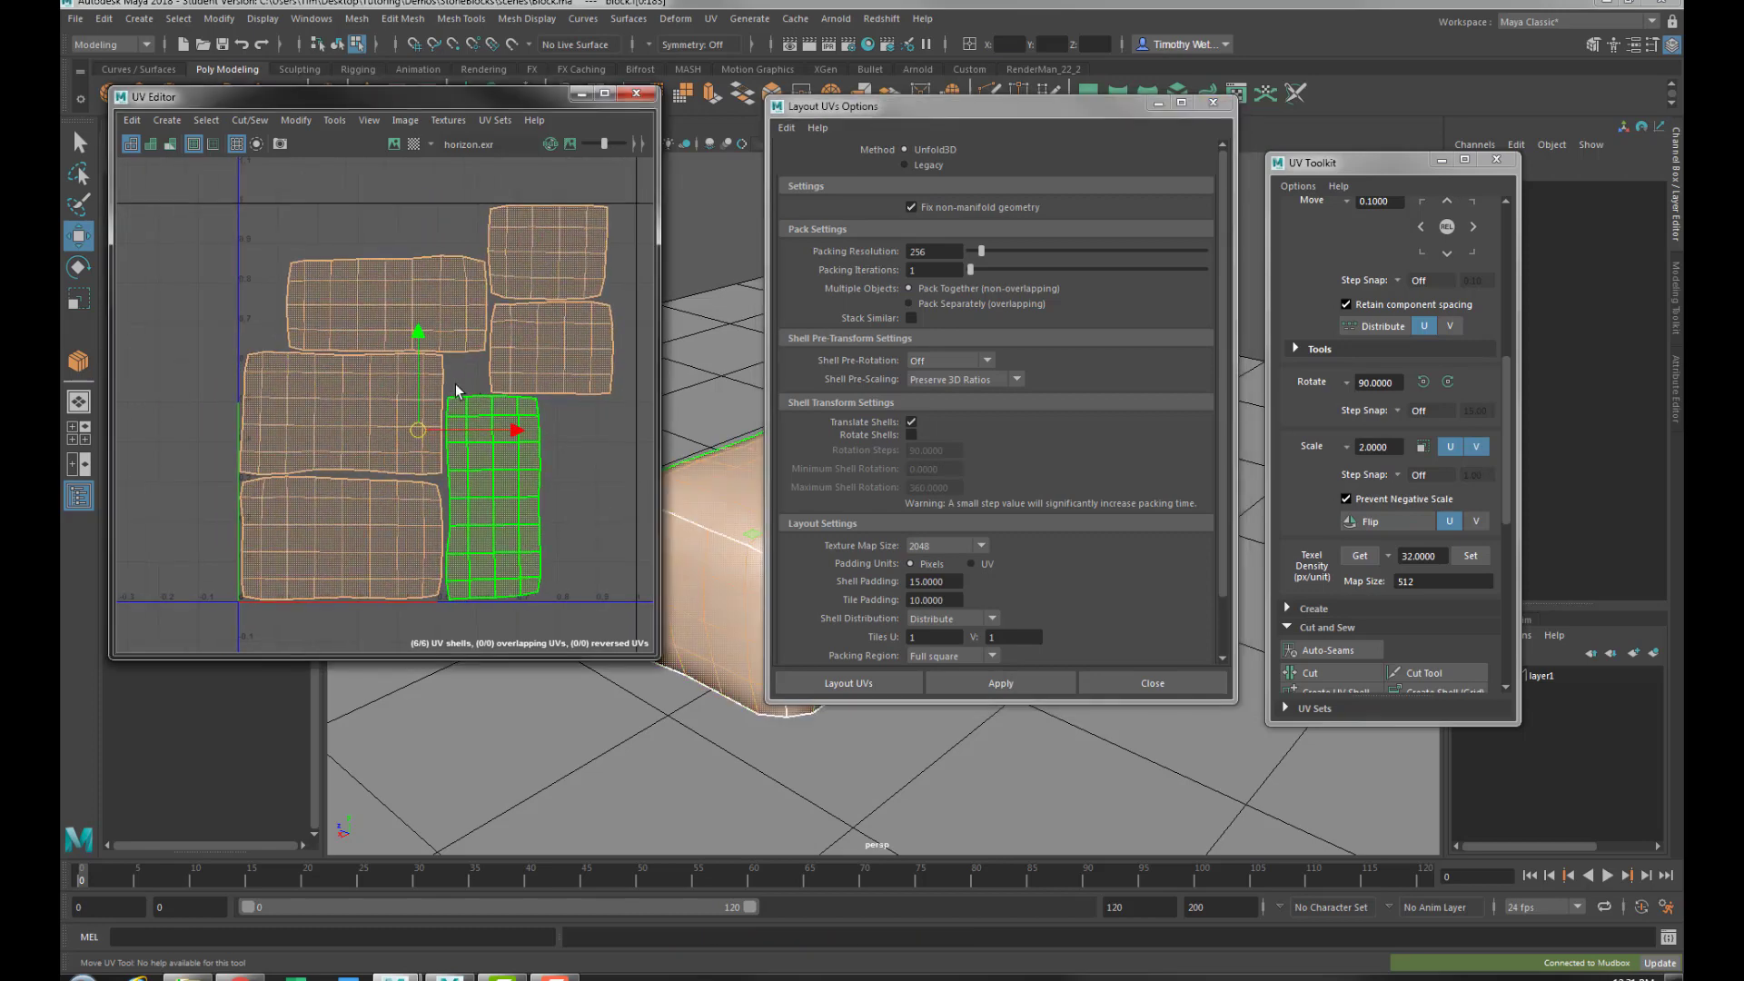
pyautogui.click(463, 304)
pyautogui.scroll(4, 482, 304)
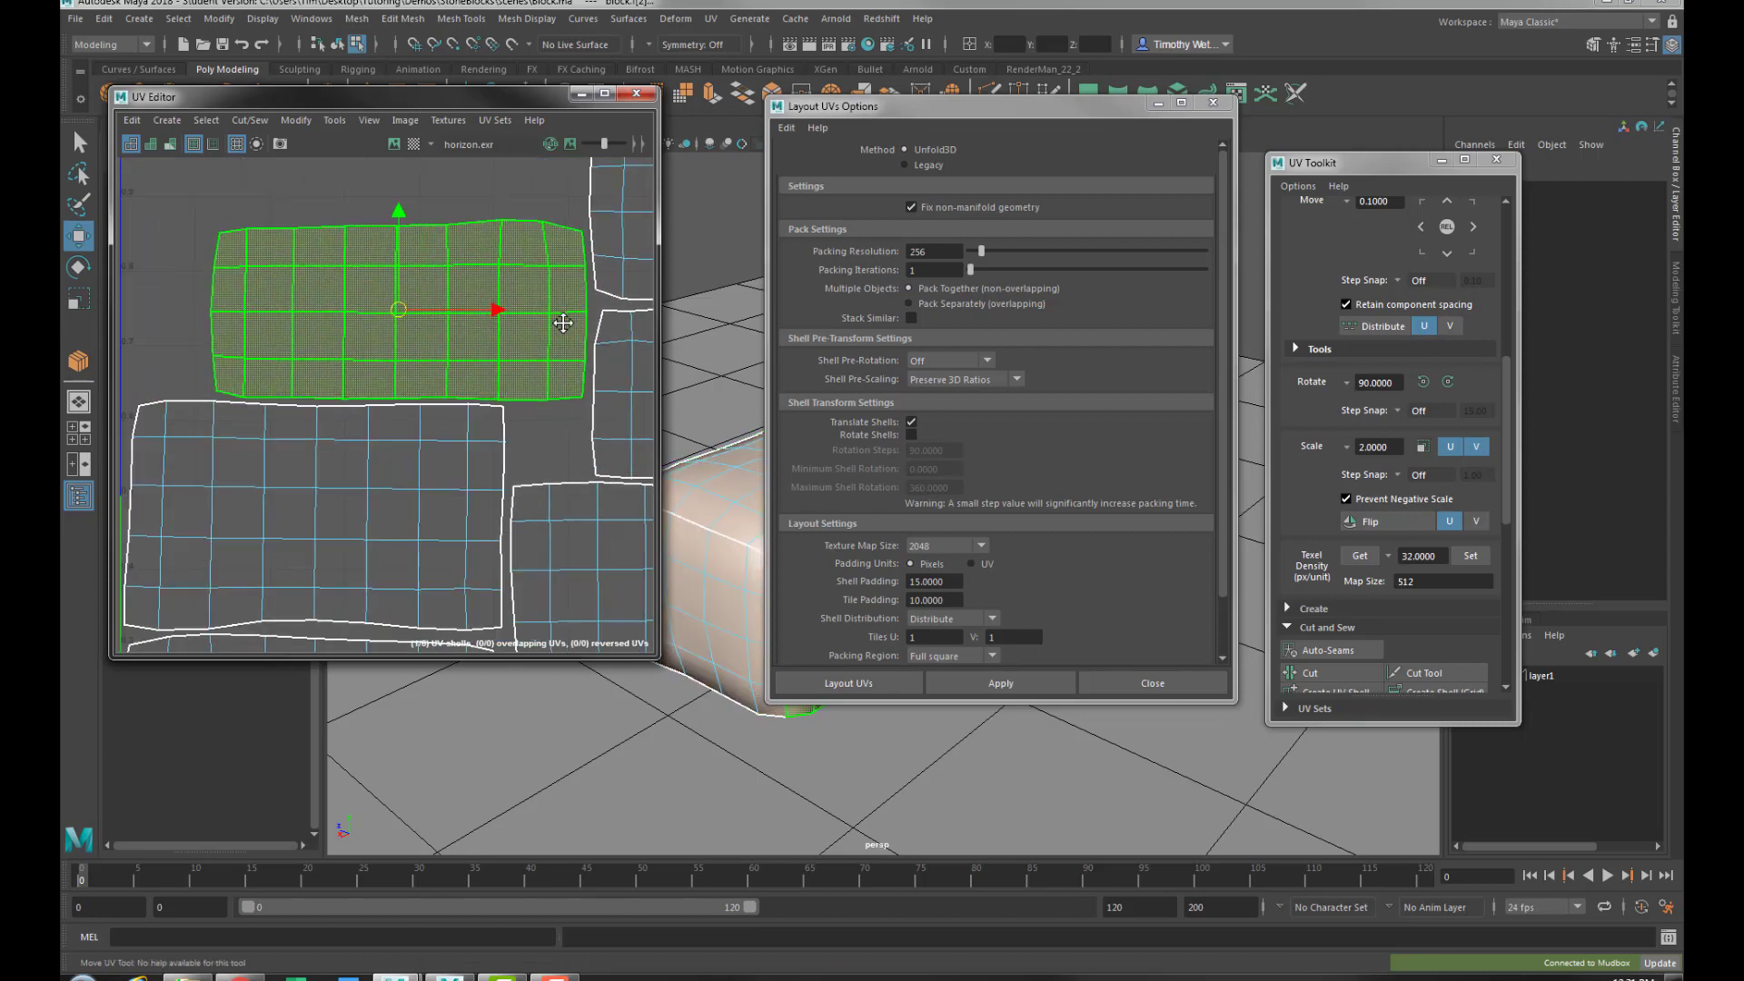
pyautogui.moveTo(496, 310); pyautogui.dragTo(418, 309)
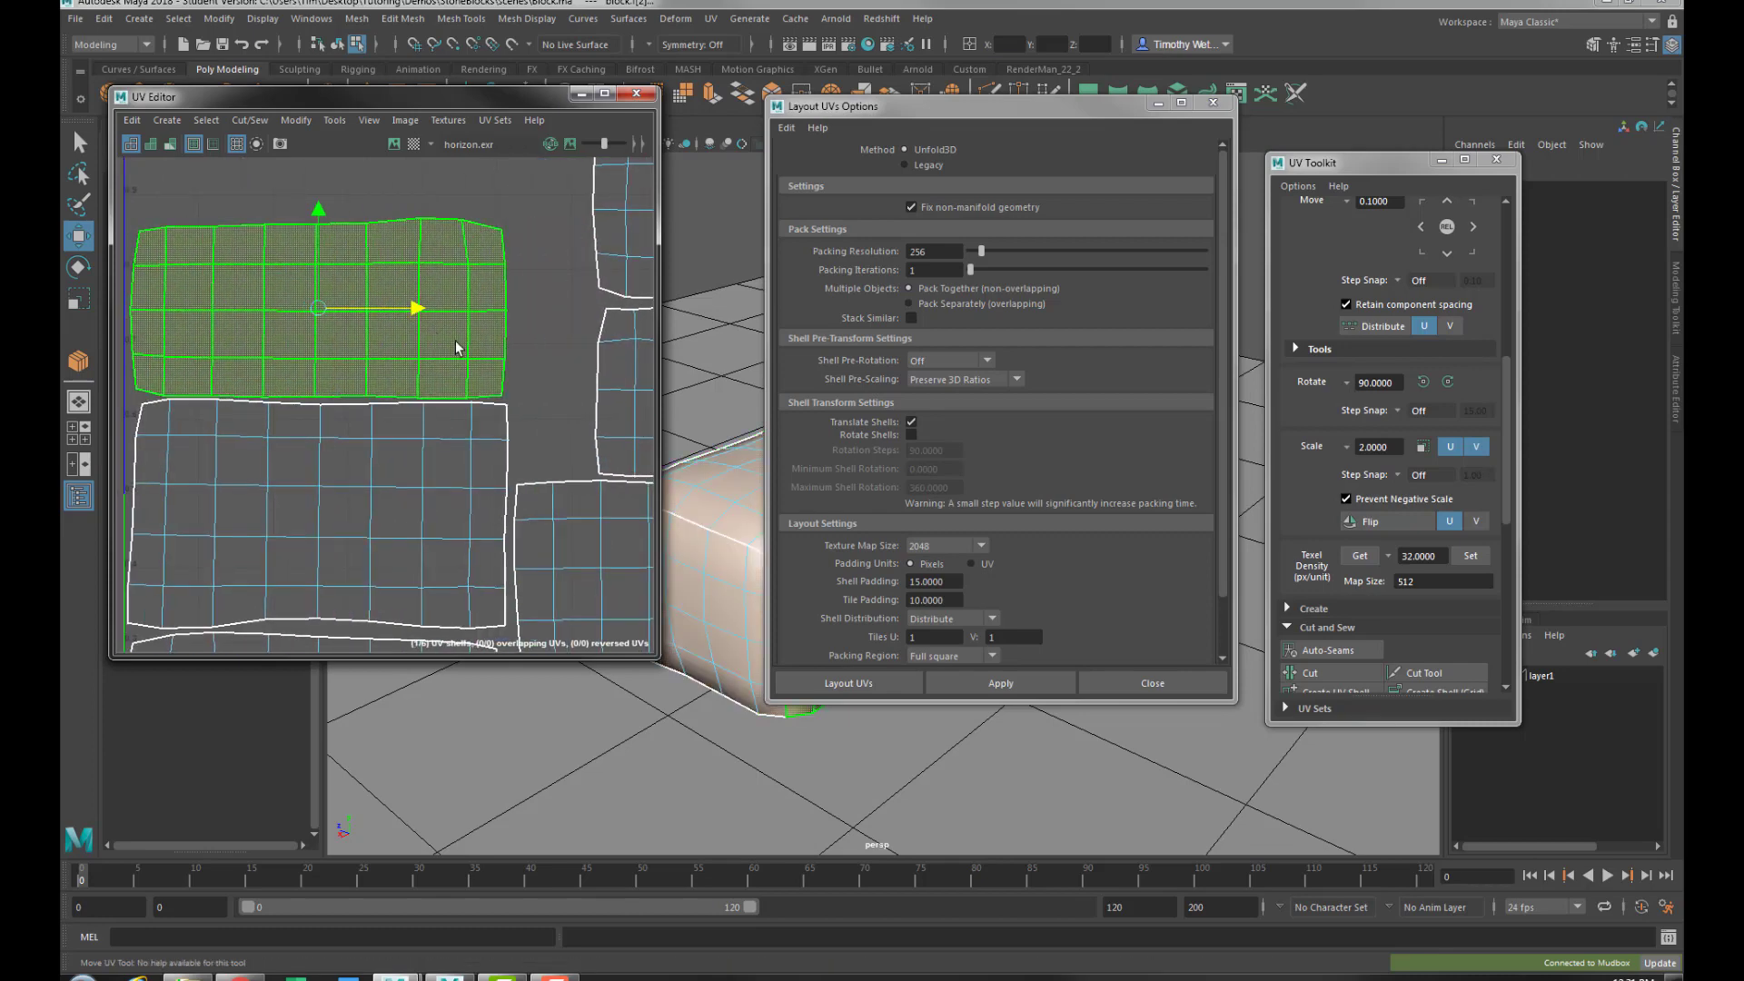
pyautogui.keyDown('alt'); pyautogui.moveTo(456, 348); pyautogui.dragTo(382, 378, button='middle'); pyautogui.keyUp('alt')
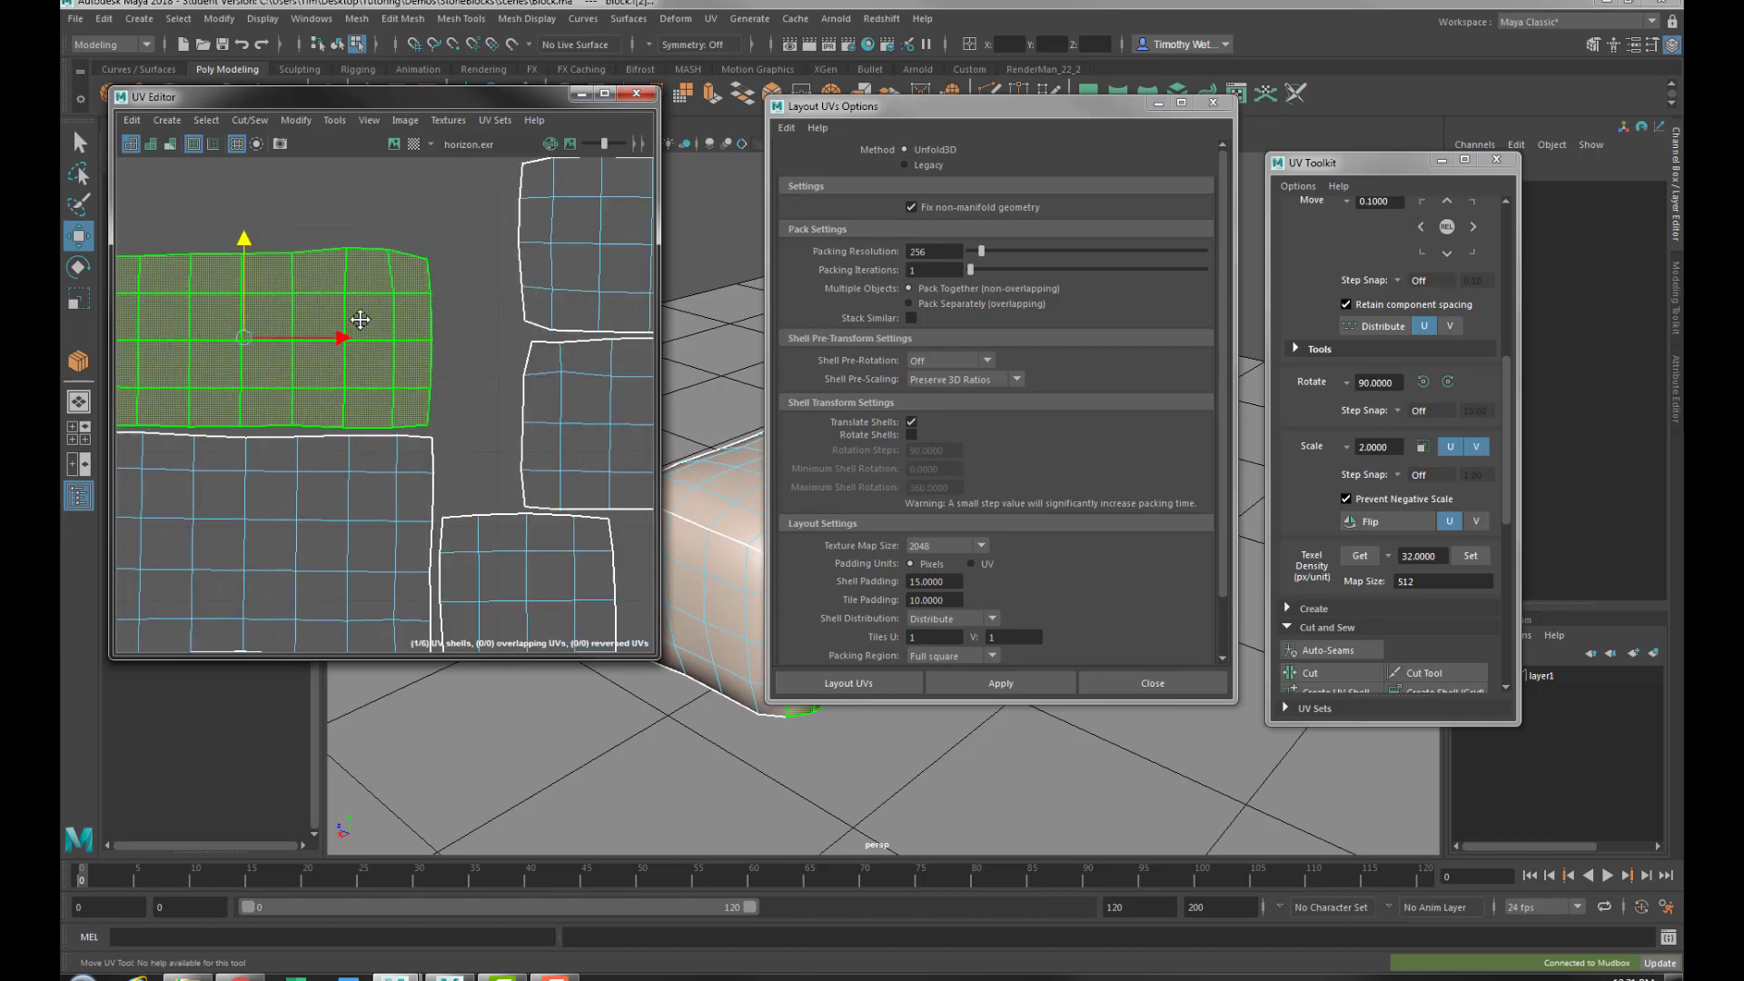
# Move the two small end-face UV shells sideways against the long-shell column, above the upright shell
pyautogui.scroll(-3, 359, 320)
pyautogui.moveTo(441, 312); pyautogui.dragTo(524, 325)
pyautogui.scroll(2, 518, 351)
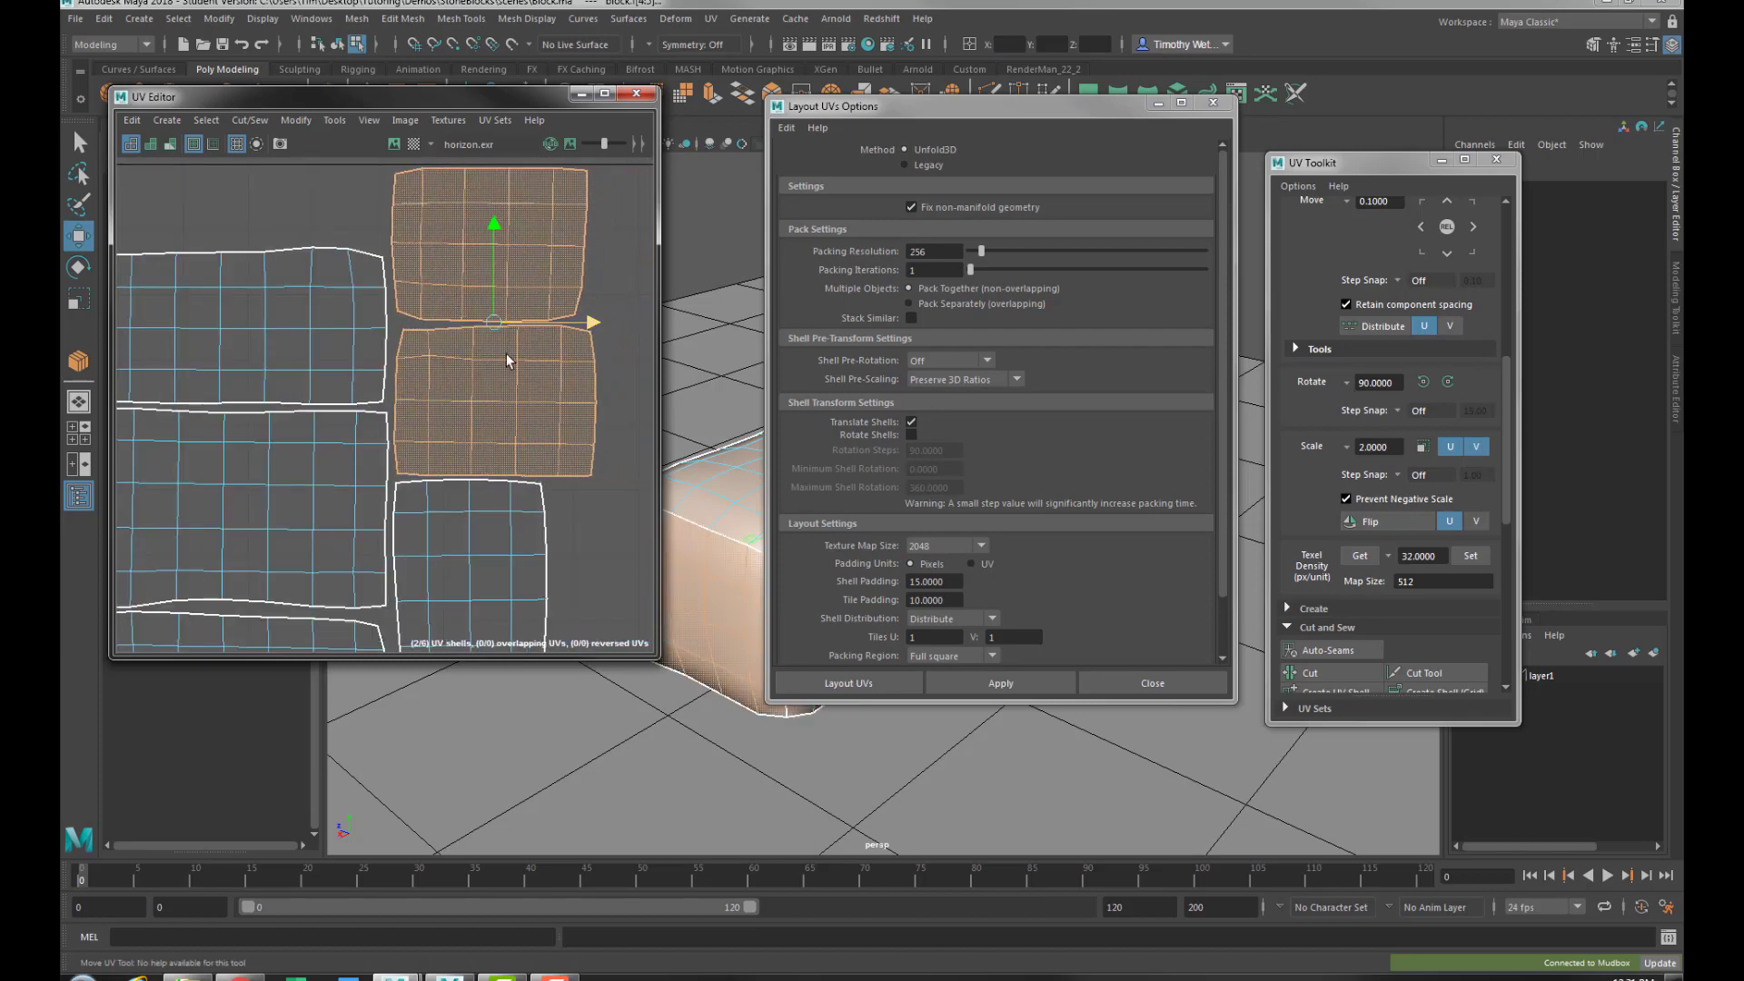
pyautogui.scroll(-3, 507, 361)
pyautogui.keyDown('alt'); pyautogui.moveTo(574, 532); pyautogui.dragTo(545, 470, button='middle'); pyautogui.keyUp('alt')
pyautogui.scroll(-1, 548, 454)
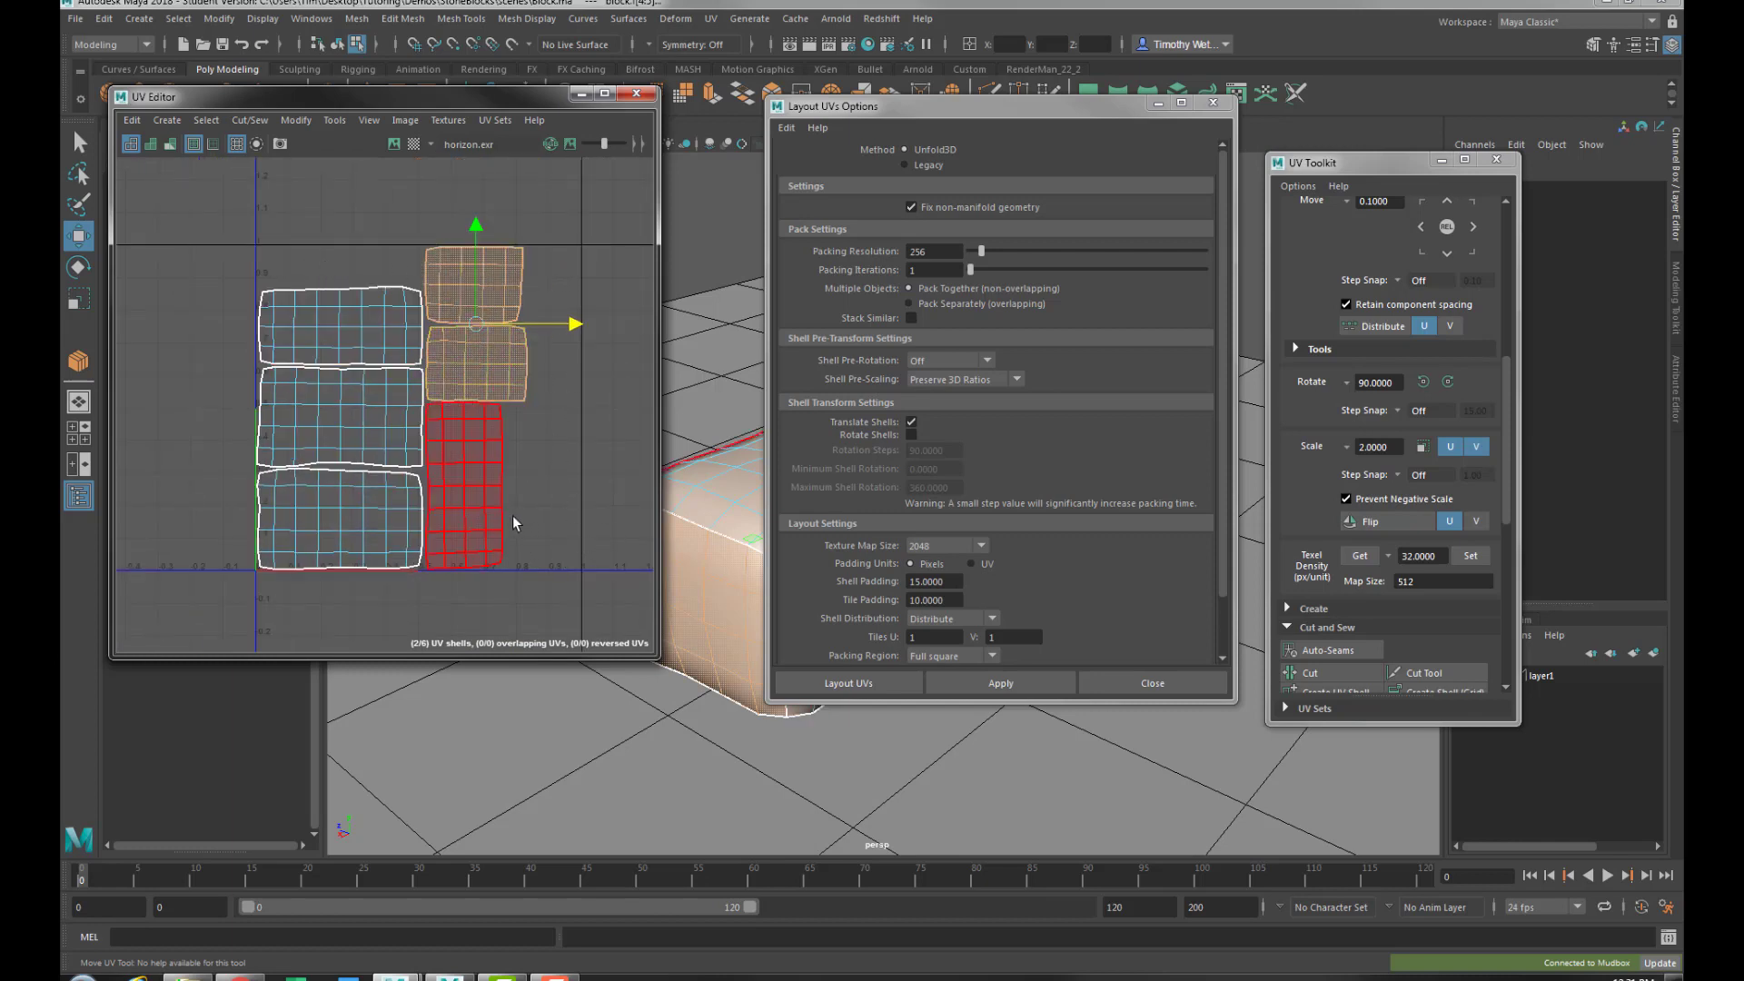
pyautogui.scroll(4, 513, 517)
pyautogui.scroll(-5, 516, 477)
pyautogui.click(558, 477)
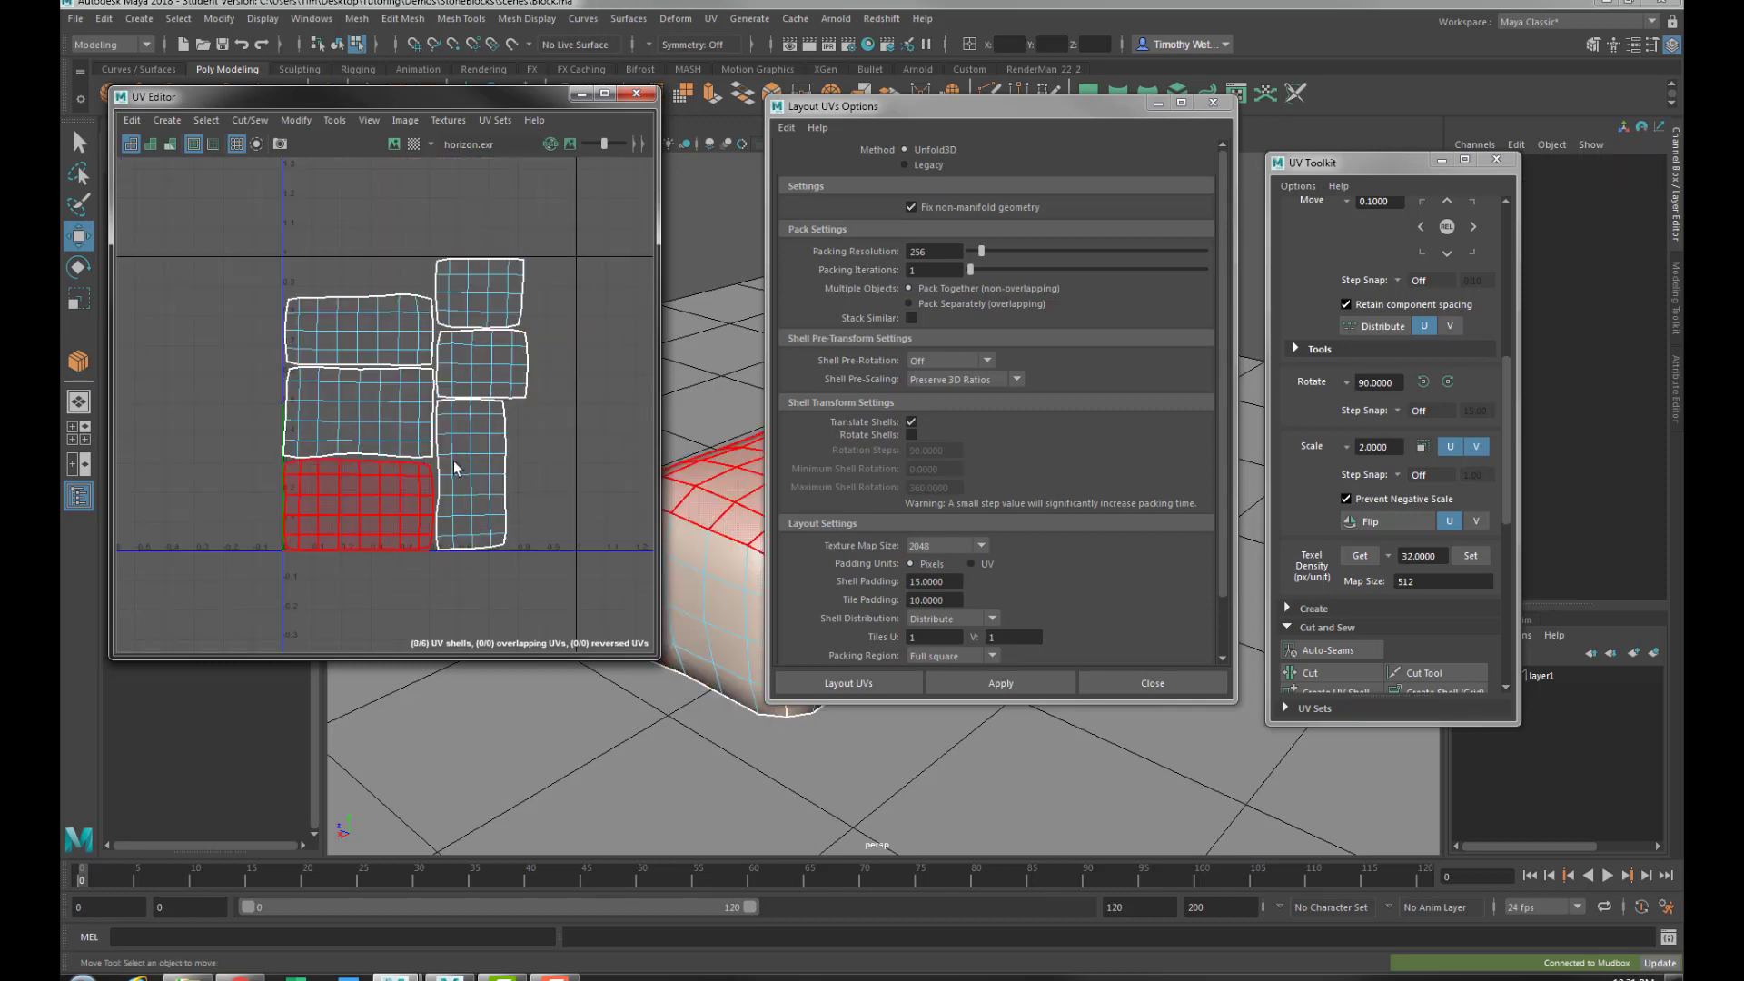
# Close the layout options, UV Toolkit and UV Editor, and delete the block's construction history
pyautogui.click(1153, 692)
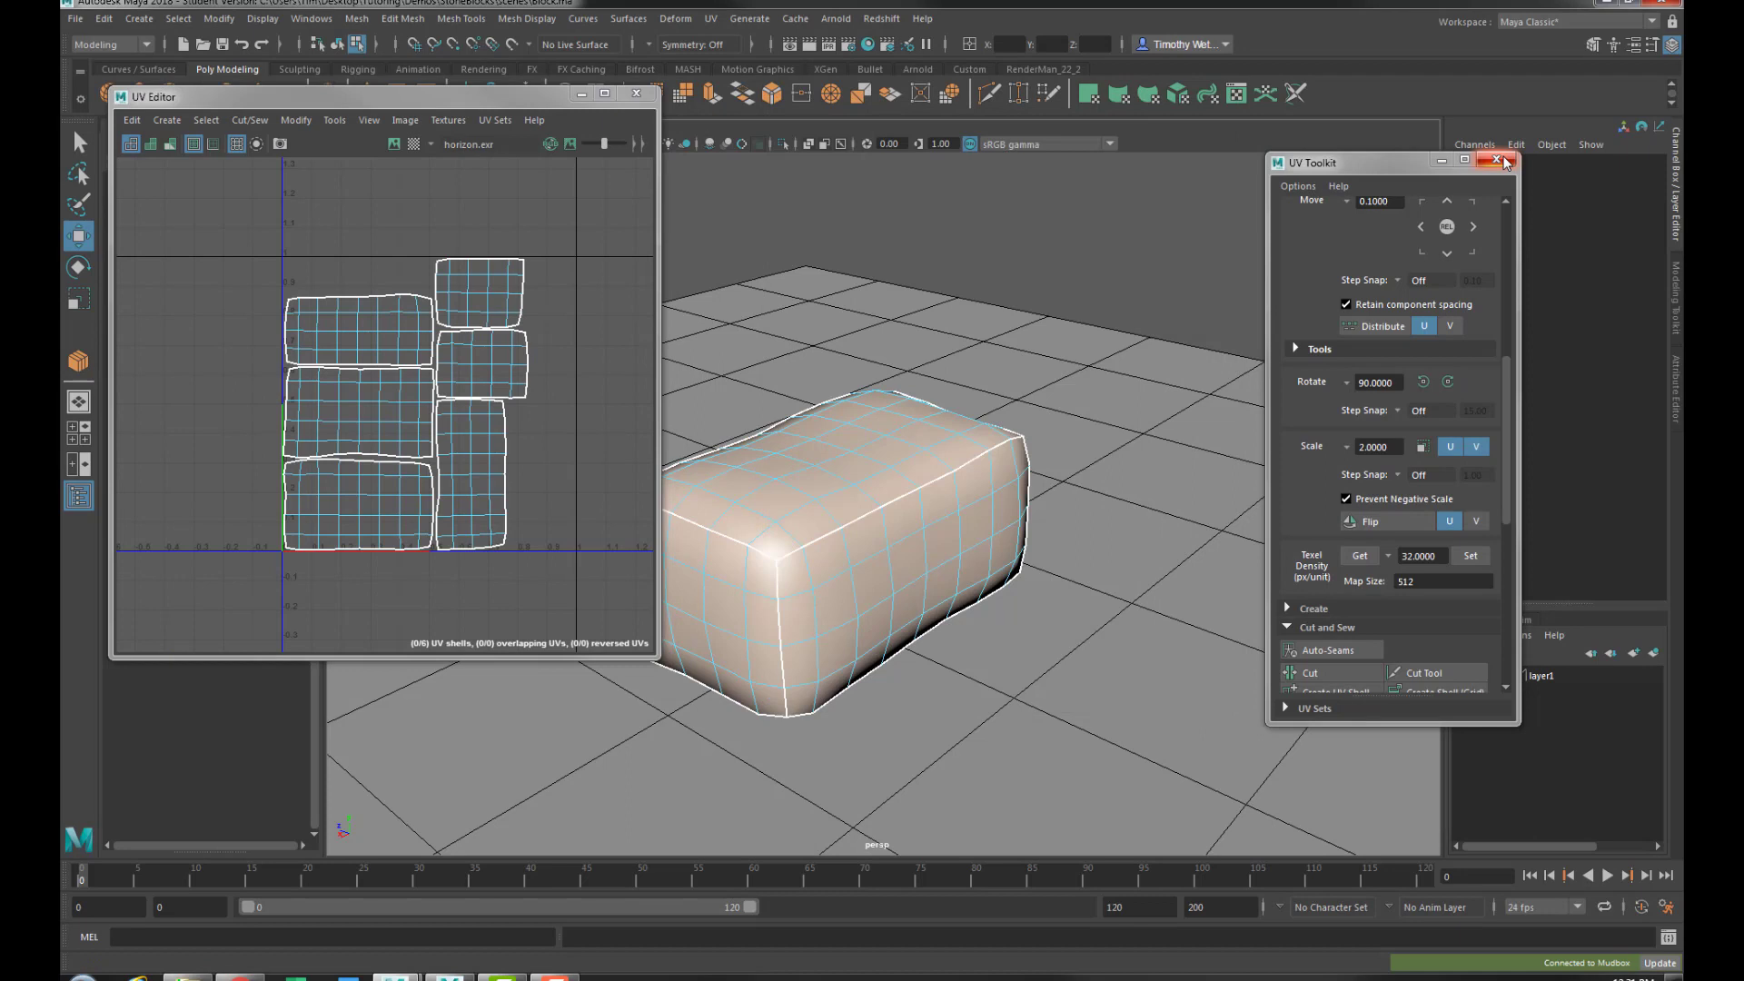
pyautogui.click(1496, 160)
pyautogui.click(635, 93)
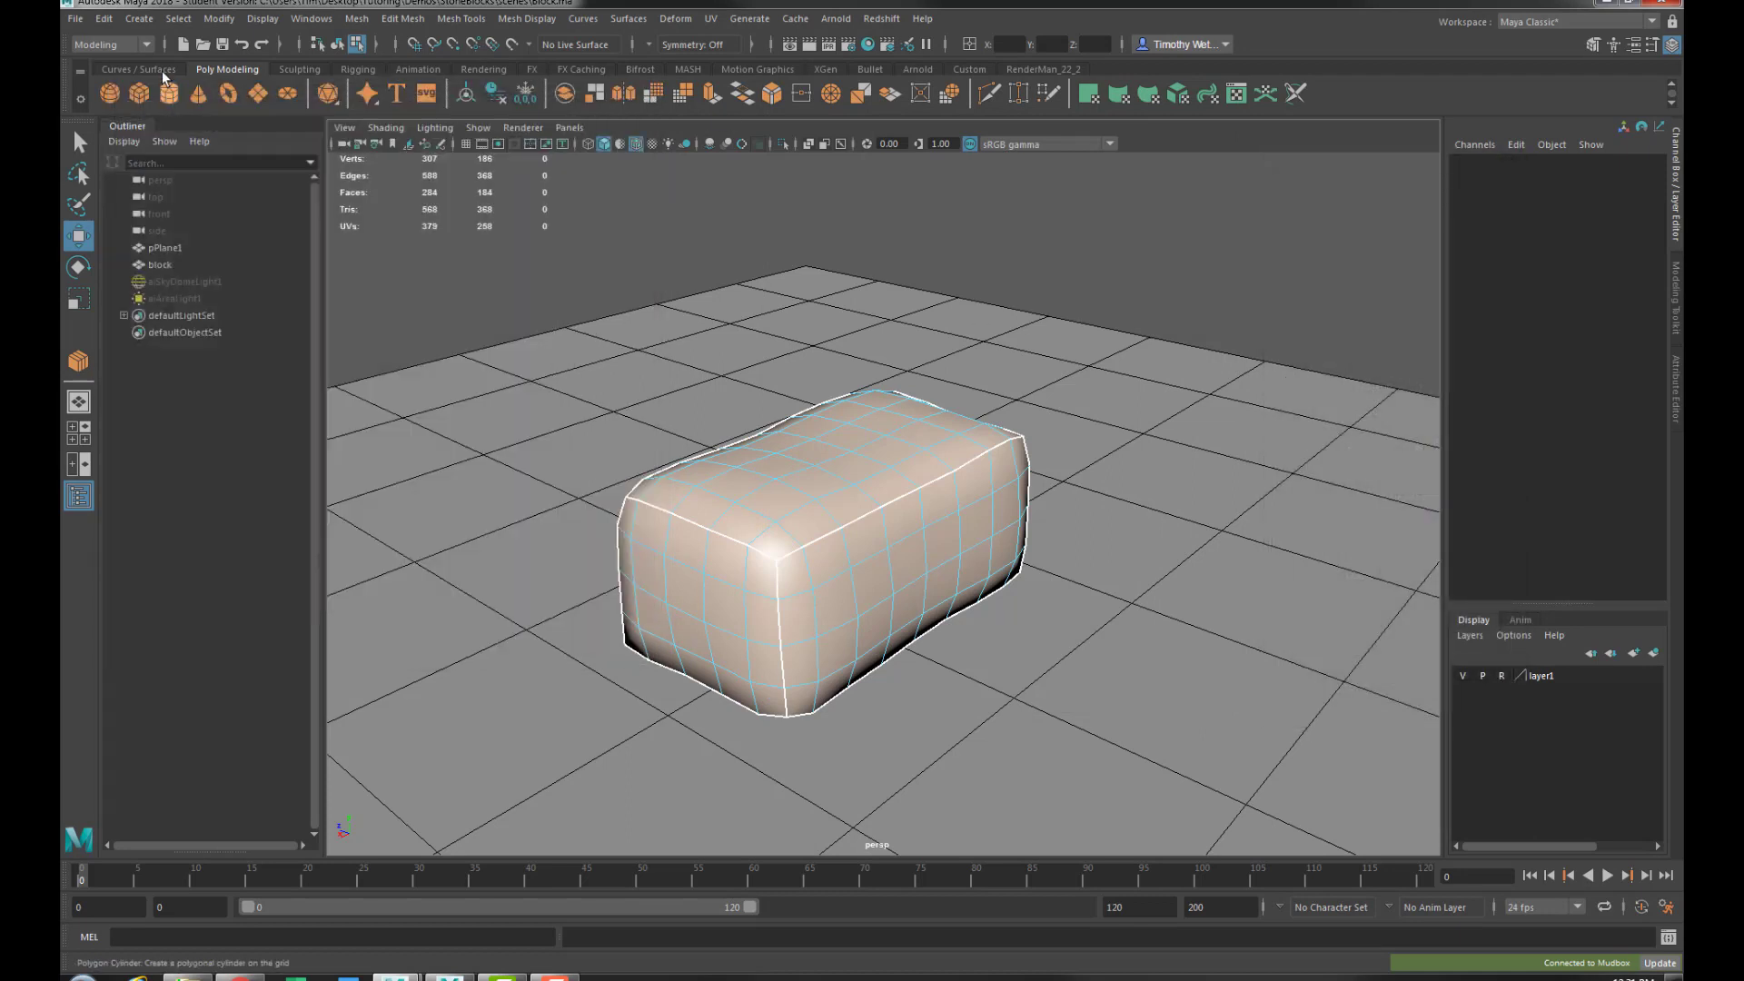
pyautogui.click(104, 20)
pyautogui.moveTo(182, 219)
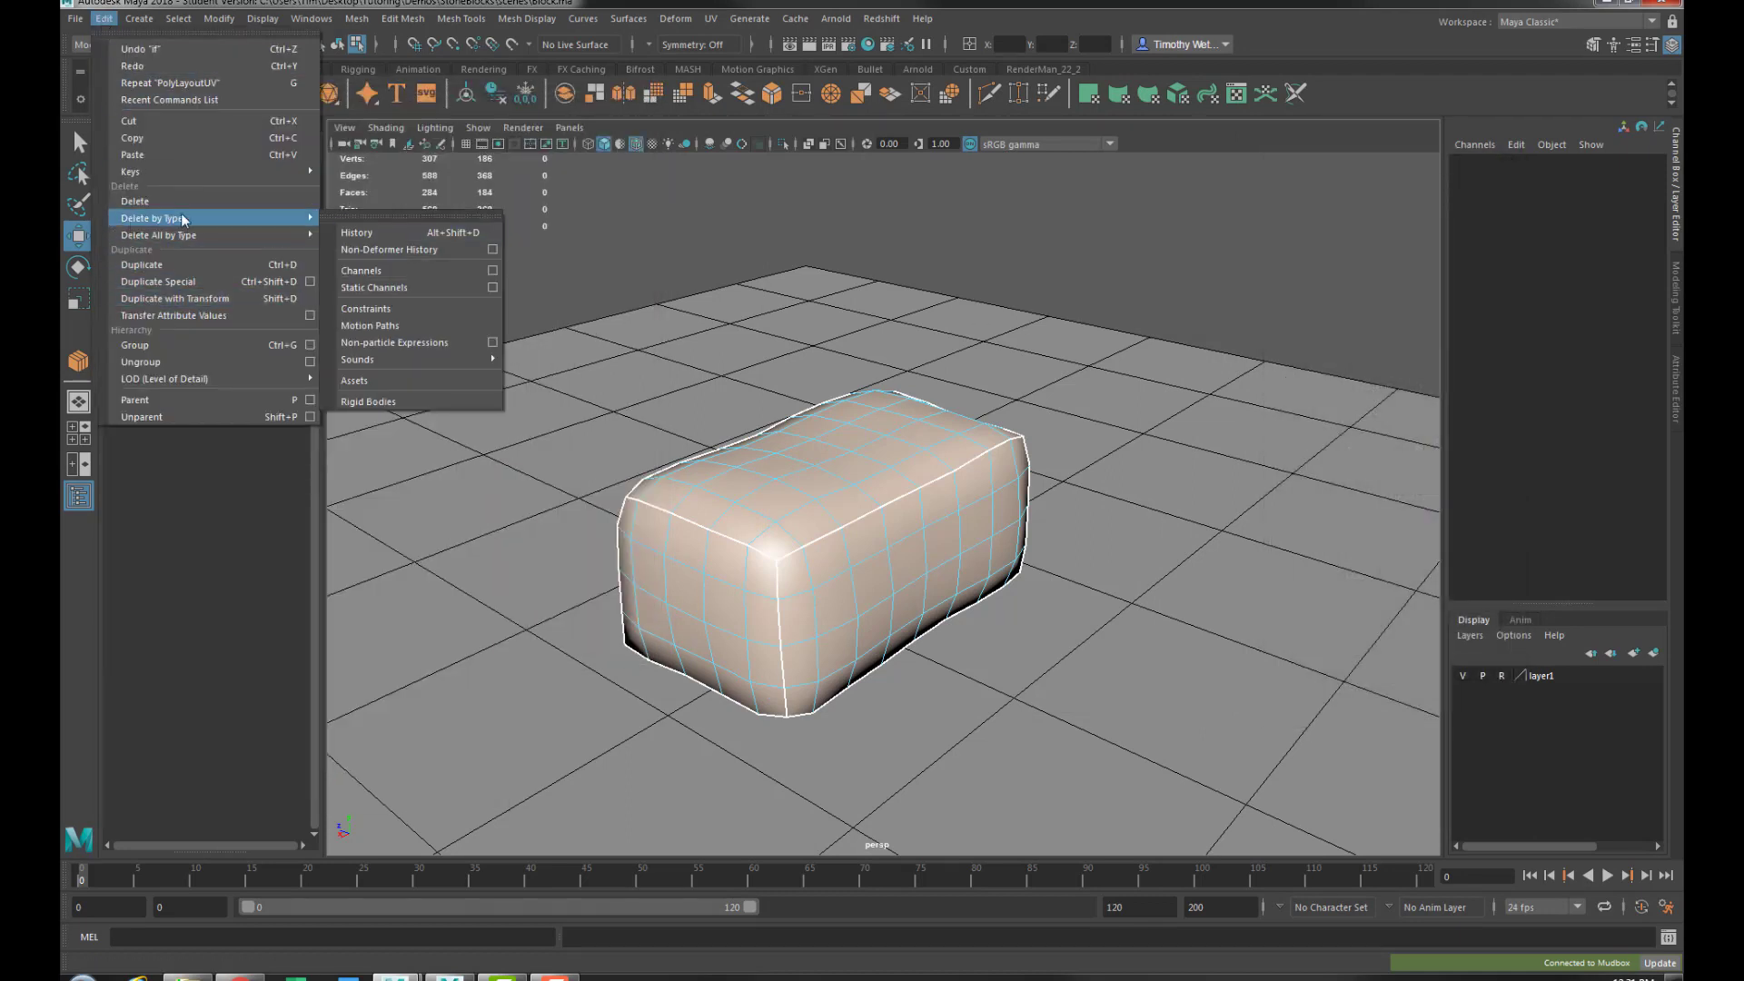
pyautogui.click(408, 234)
# Return the block to object mode and send it to Mudbox as an update of the current scene
pyautogui.keyDown('alt'); pyautogui.moveTo(961, 561); pyautogui.dragTo(897, 545); pyautogui.keyUp('alt')
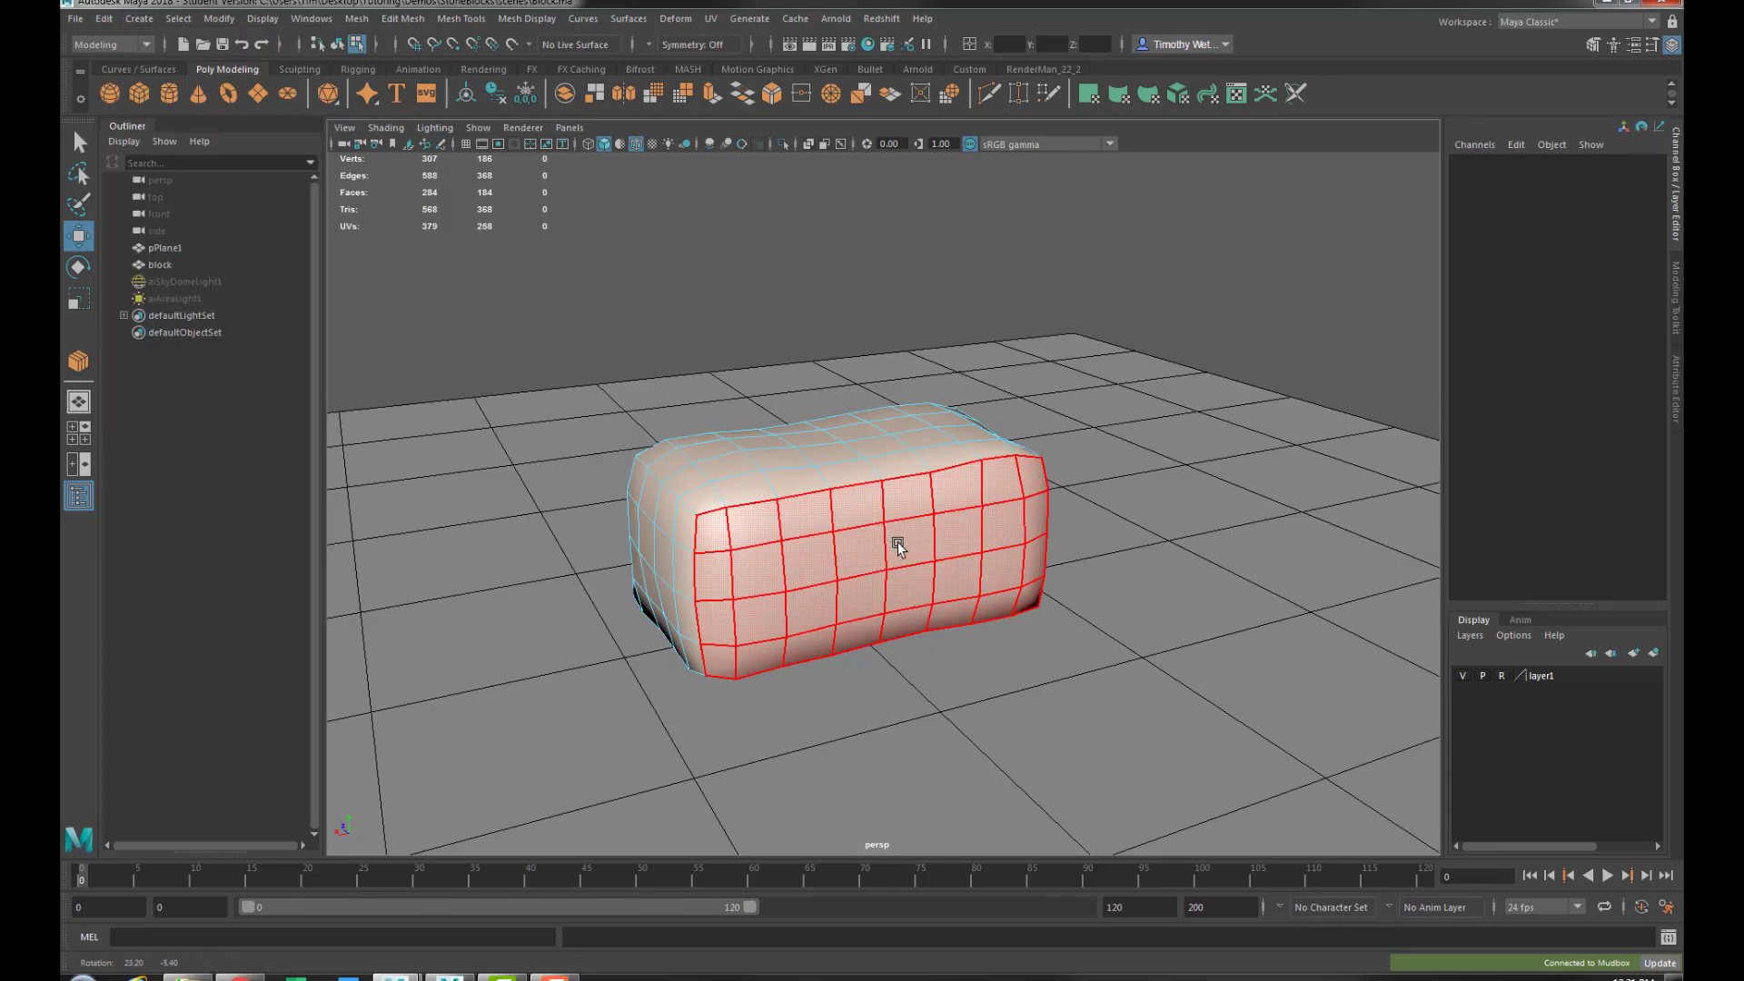
pyautogui.press('F8')
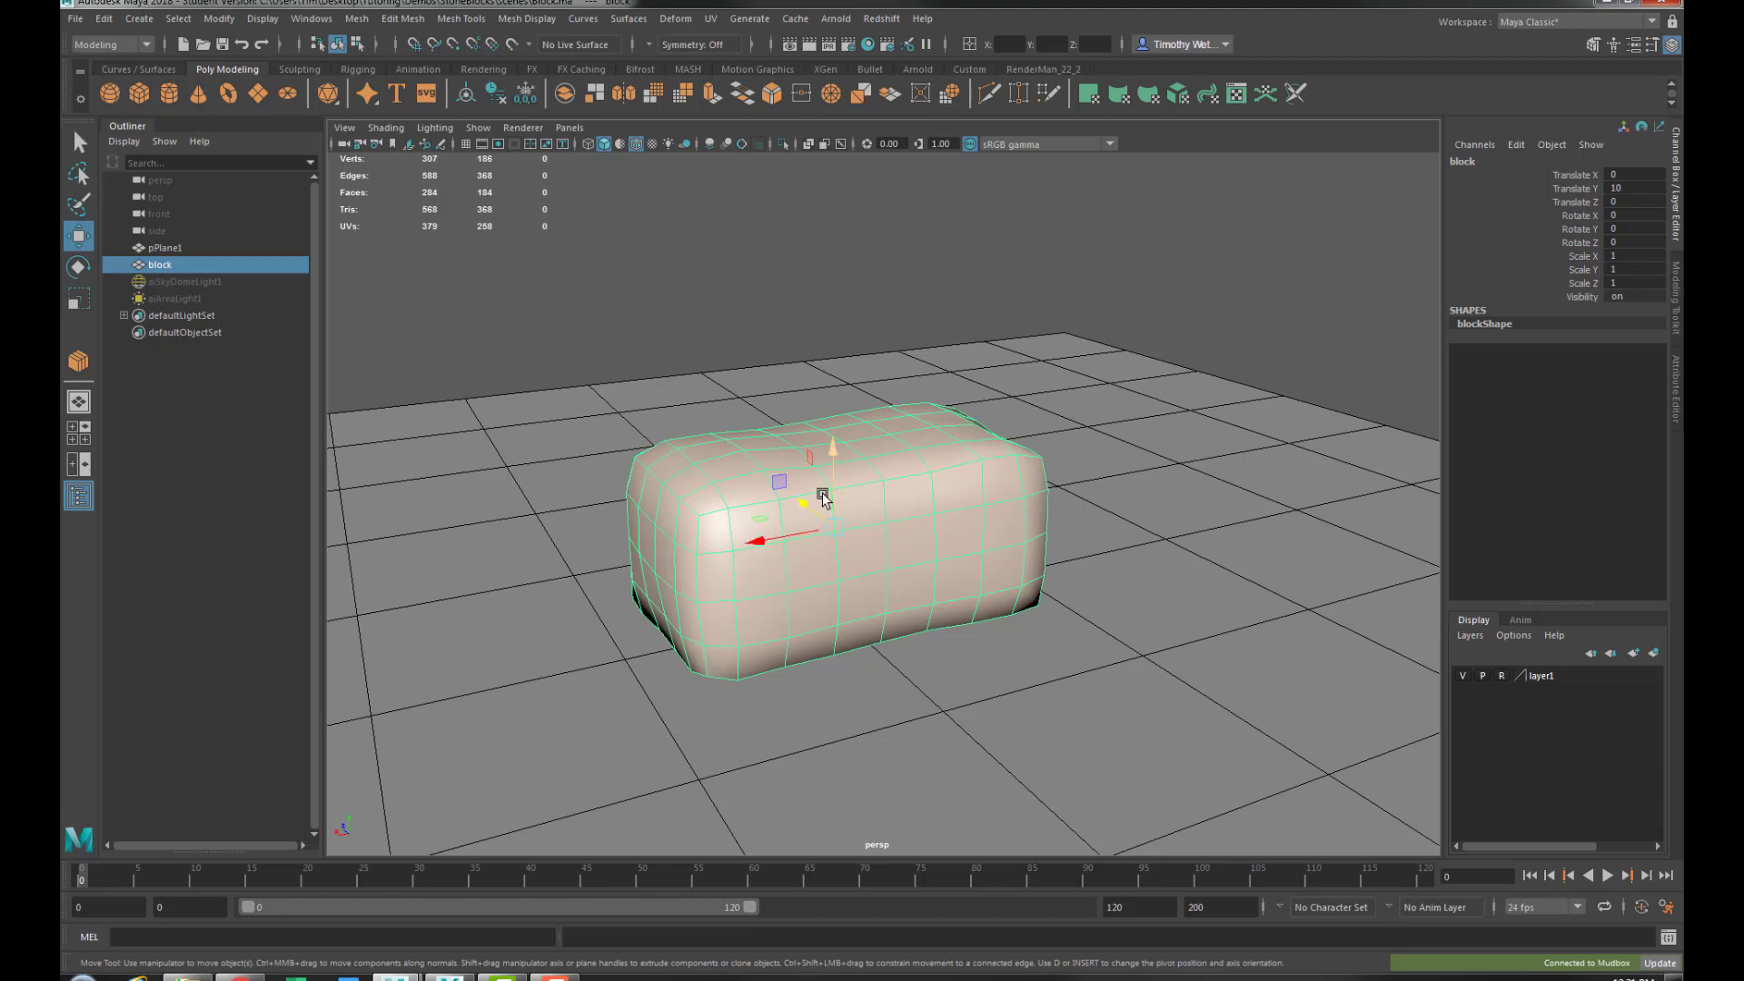
pyautogui.click(75, 19)
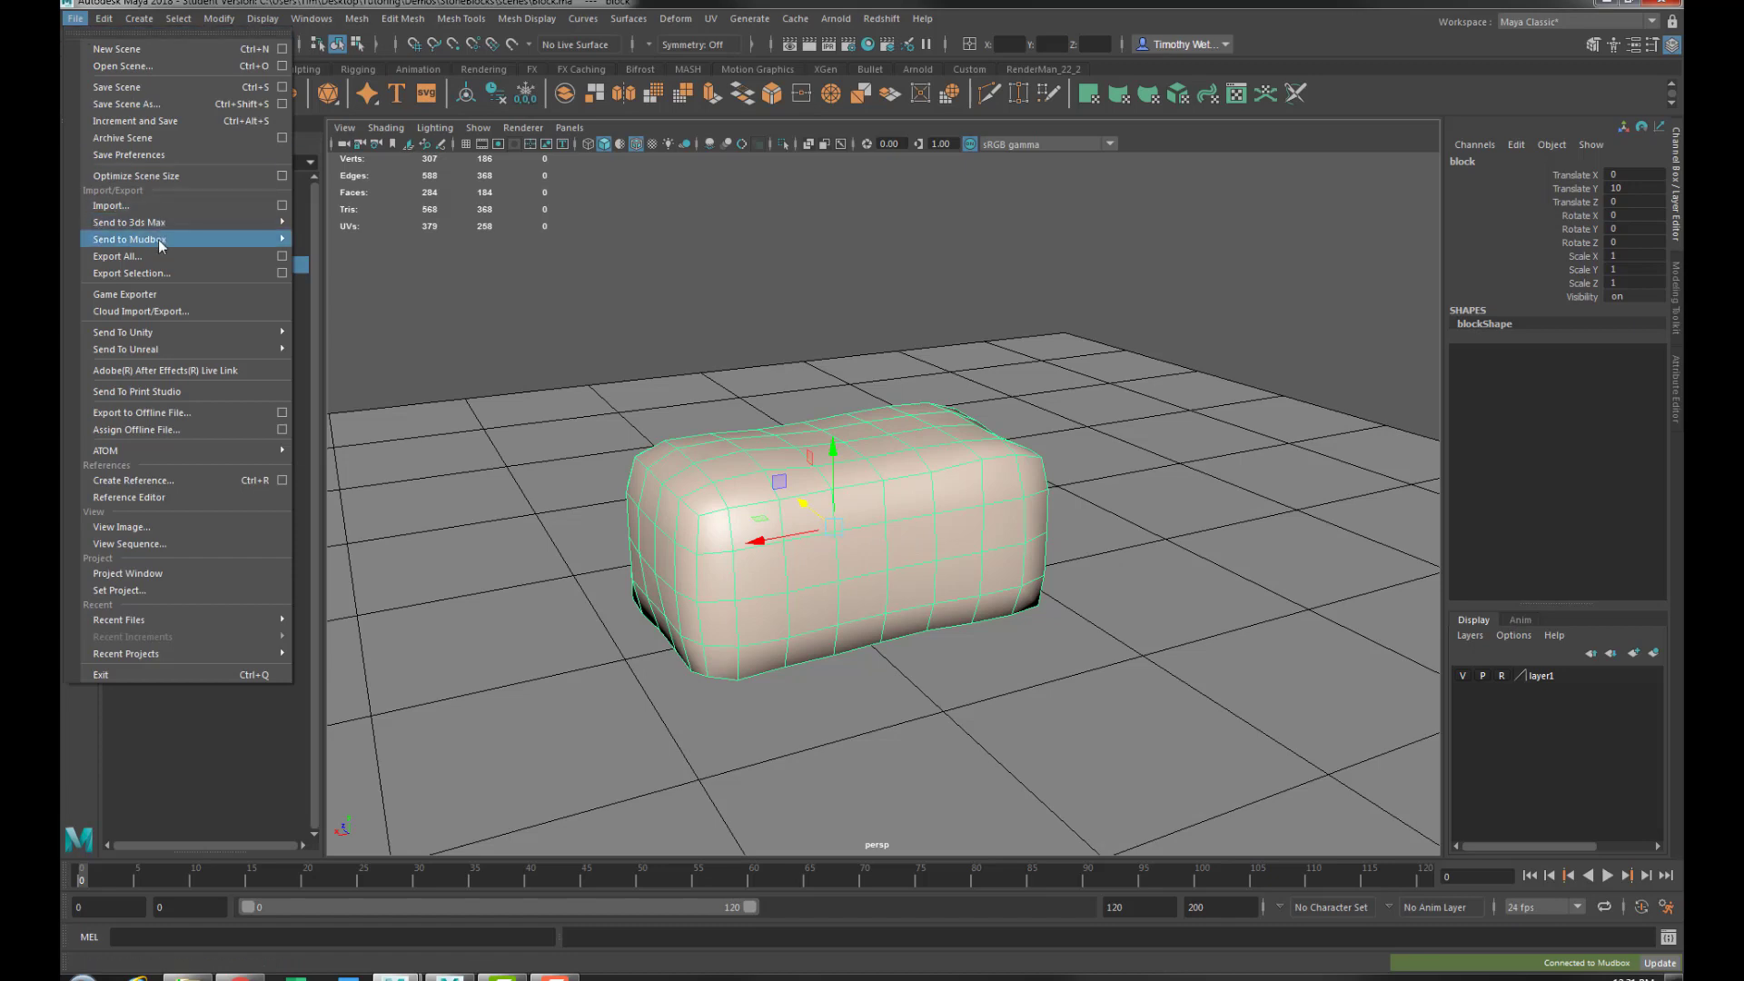
pyautogui.moveTo(167, 240)
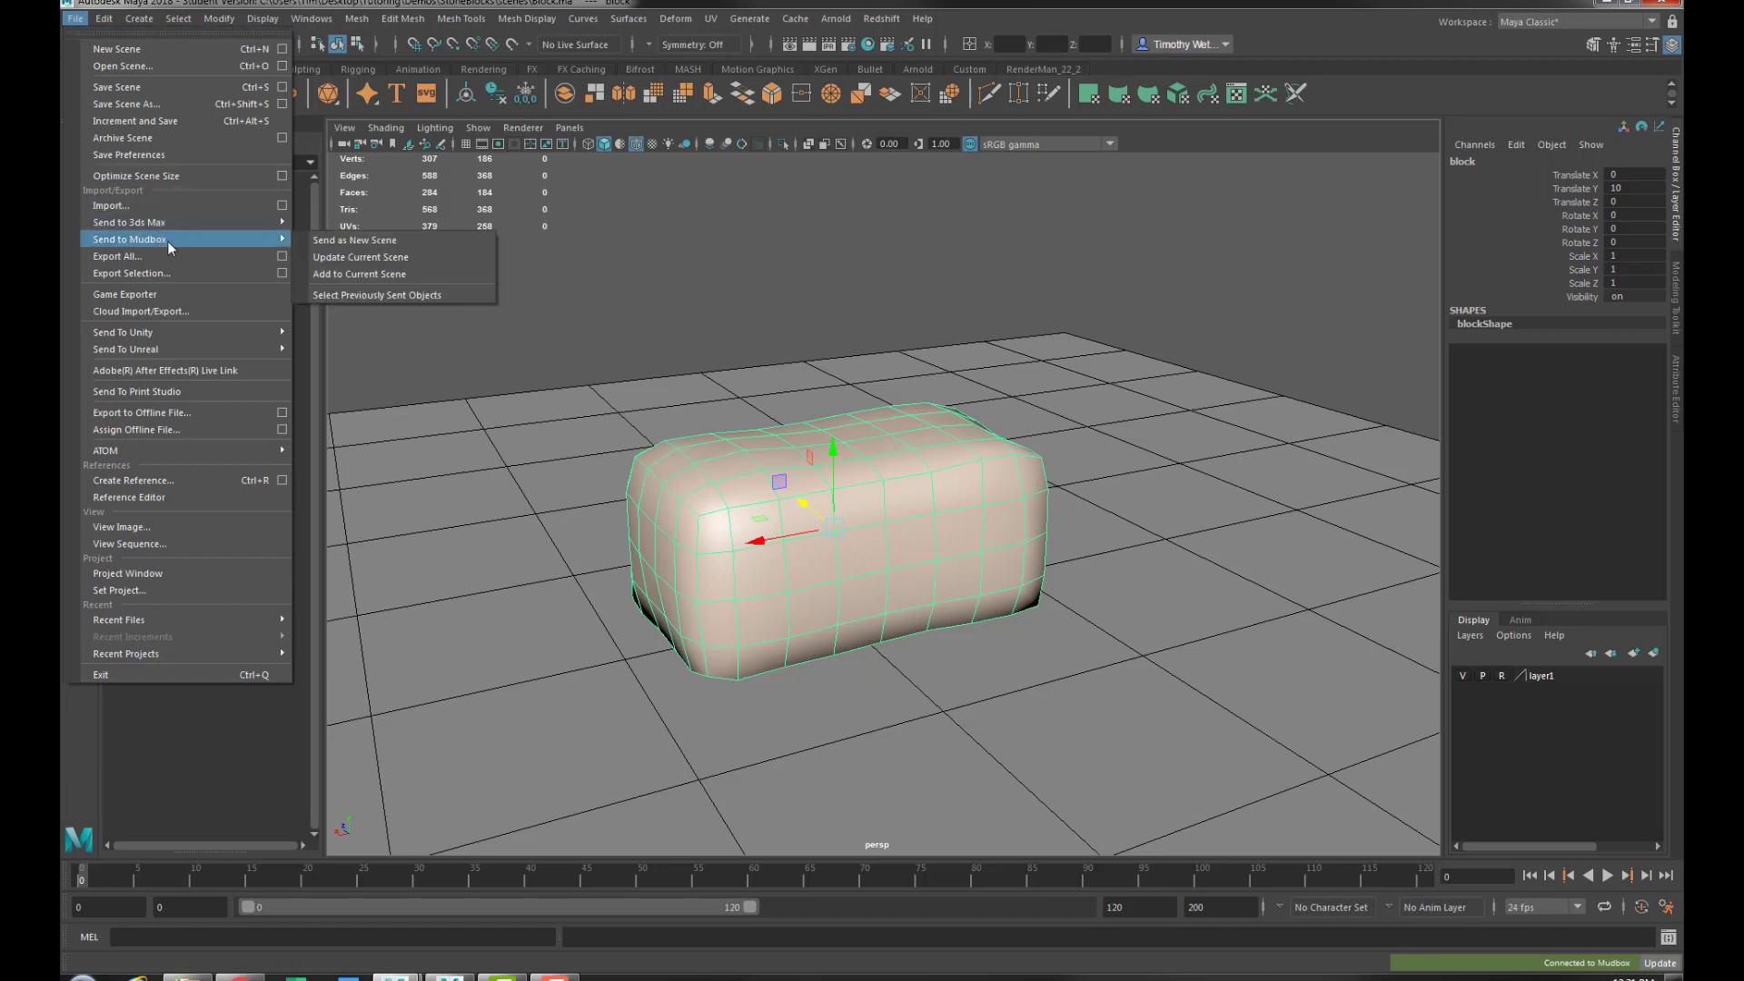
pyautogui.click(395, 257)
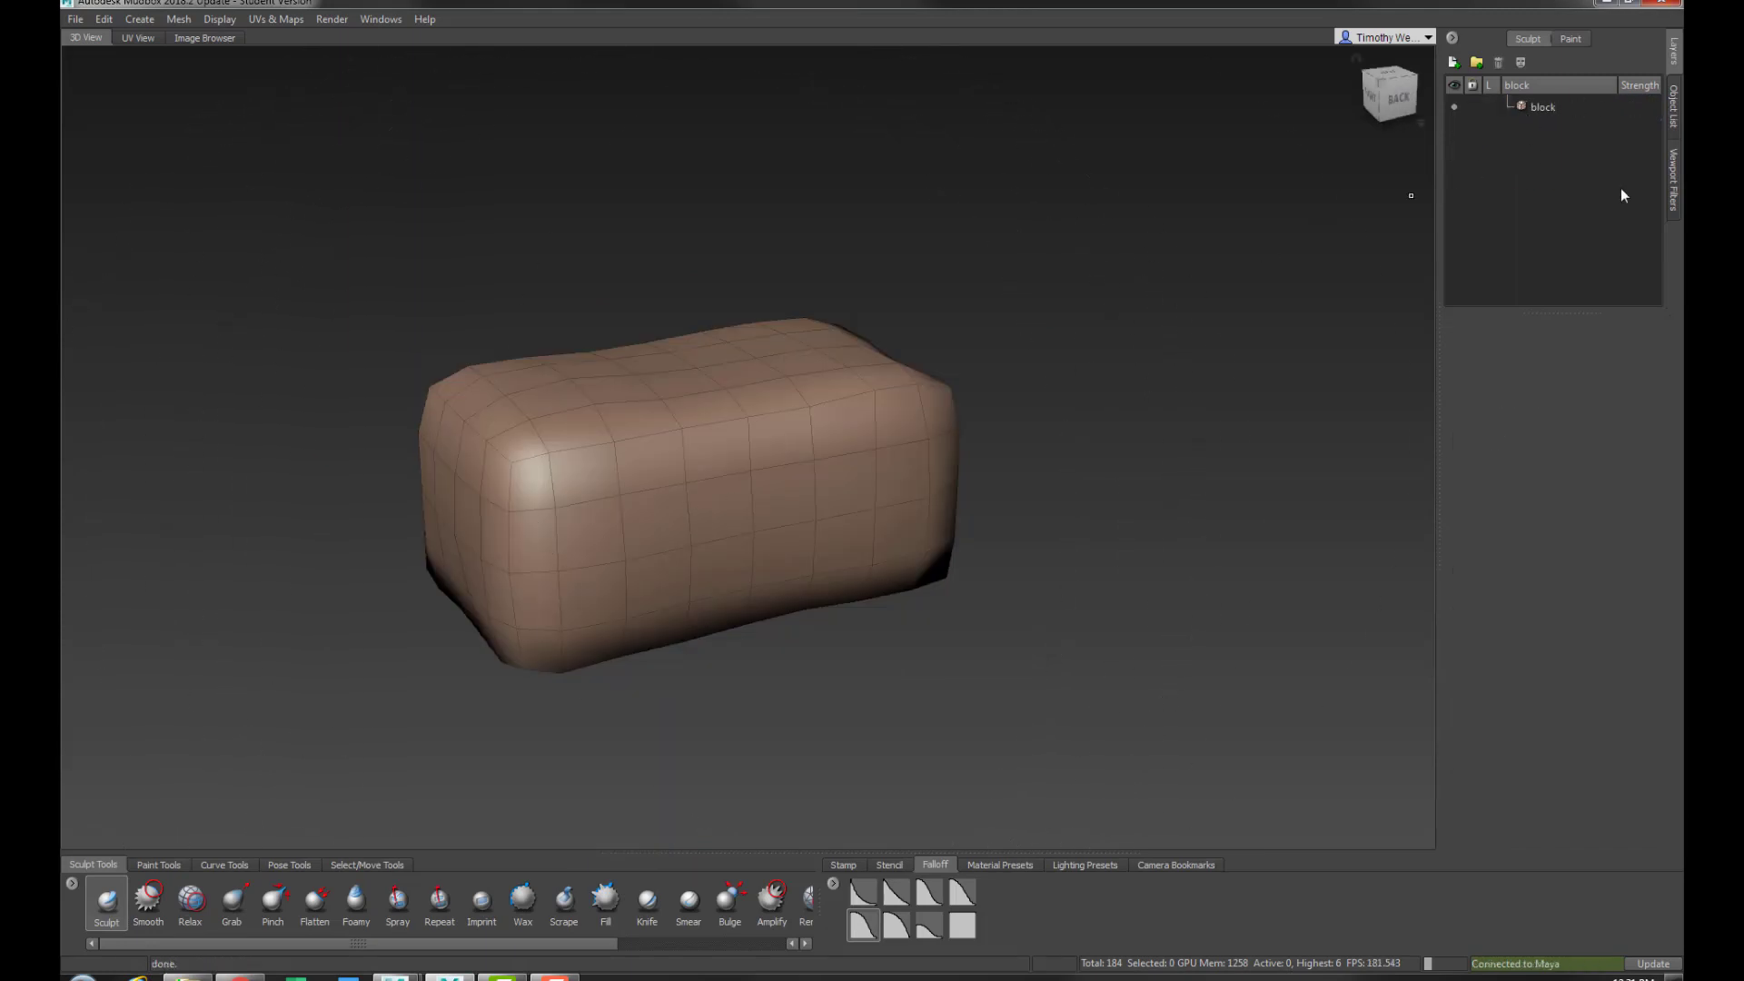
# Raise the block to subdivision level 6 and examine the sculpted detail on its corners and faces
pyautogui.press('pageup')
pyautogui.press('pageup')
pyautogui.press('pageup')
pyautogui.press('pageup')
pyautogui.press('pageup')
pyautogui.press('pageup')
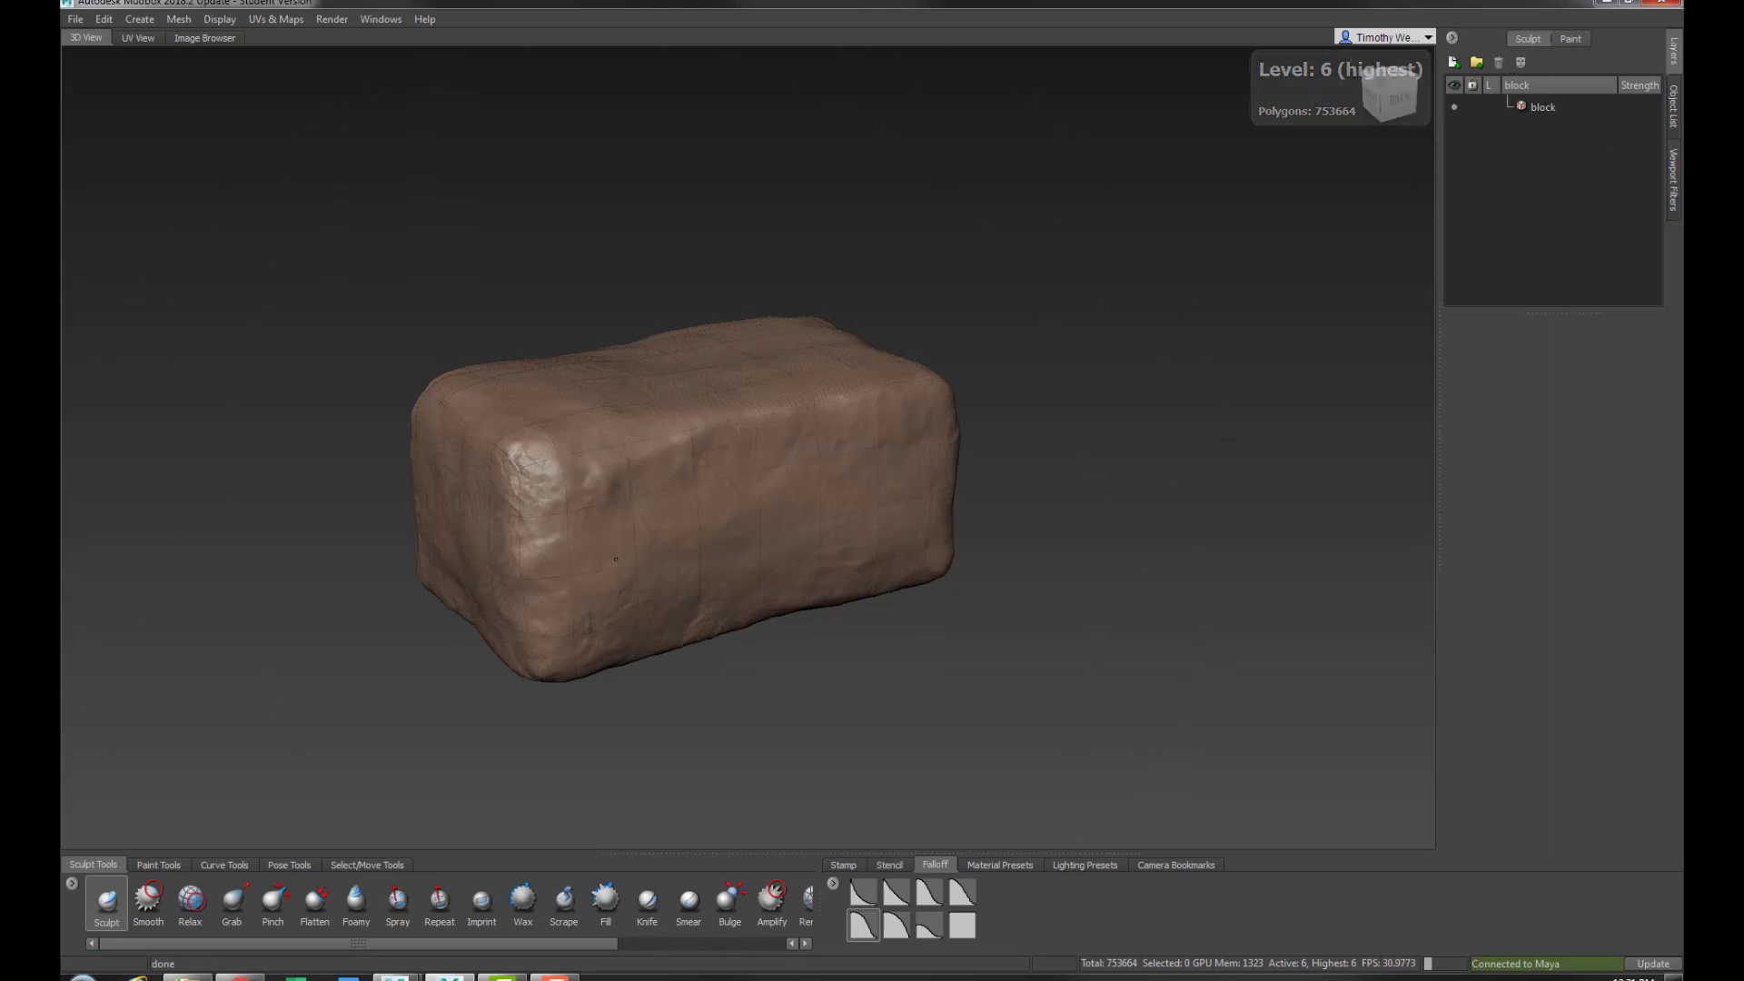
pyautogui.keyDown('alt'); pyautogui.moveTo(616, 559); pyautogui.dragTo(884, 586); pyautogui.keyUp('alt')
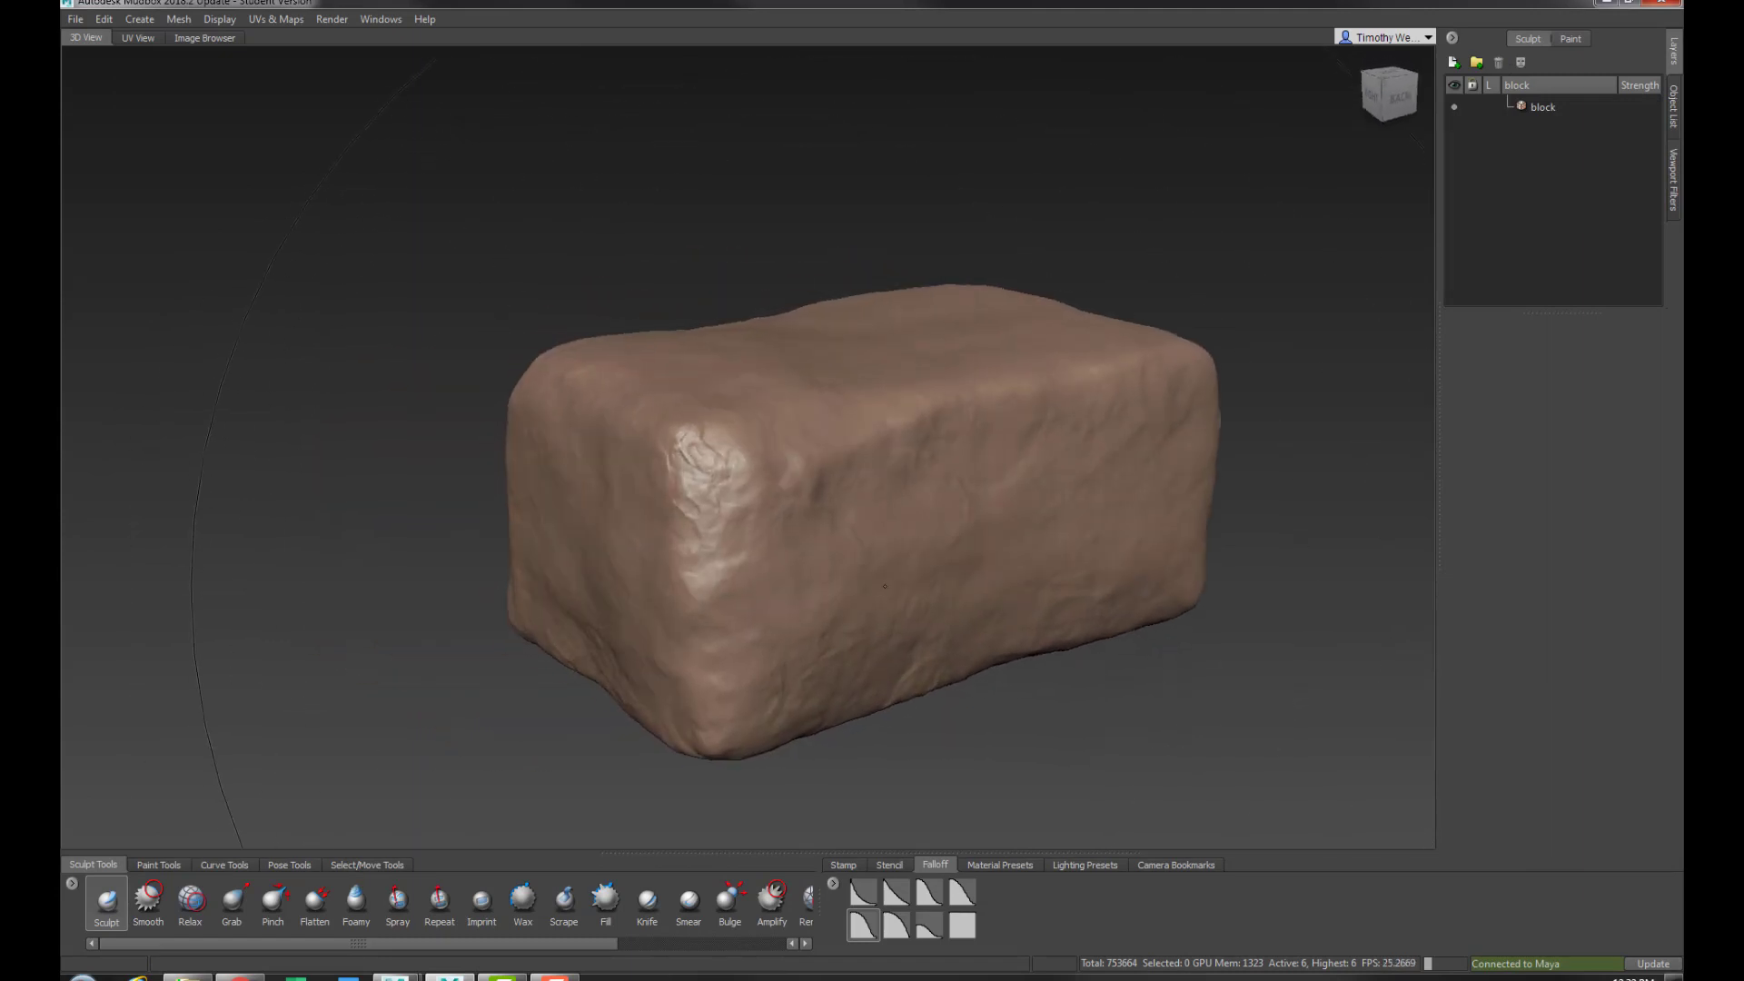
pyautogui.keyDown('alt'); pyautogui.moveTo(884, 586); pyautogui.dragTo(818, 585, button='middle'); pyautogui.keyUp('alt')
# Step the block back down to its lowest subdivision level
pyautogui.press('pagedown')
pyautogui.press('pagedown')
pyautogui.press('pagedown')
pyautogui.press('pagedown')
pyautogui.press('pagedown')
pyautogui.press('pagedown')
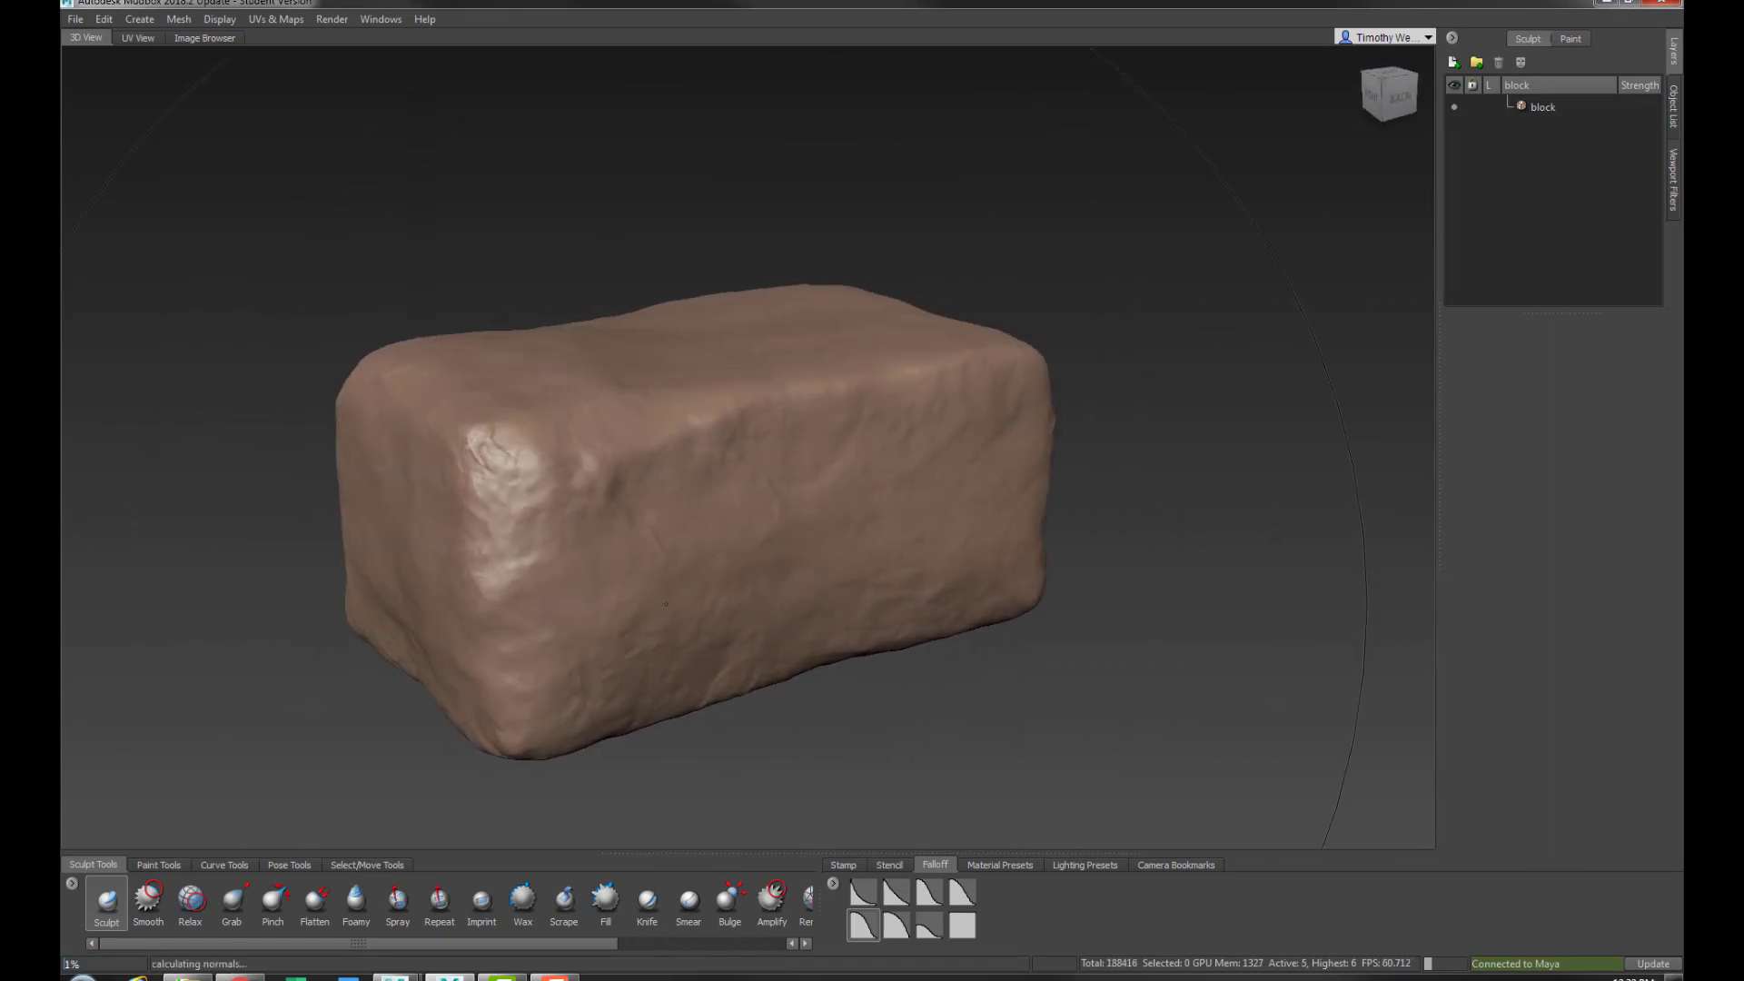
# Raise the block through its subdivision levels and return it to level 0 to compare the sculpted detail
pyautogui.press('pageup')
pyautogui.press('pageup')
pyautogui.press('pageup')
pyautogui.press('pageup')
pyautogui.press('pageup')
pyautogui.press('pageup')
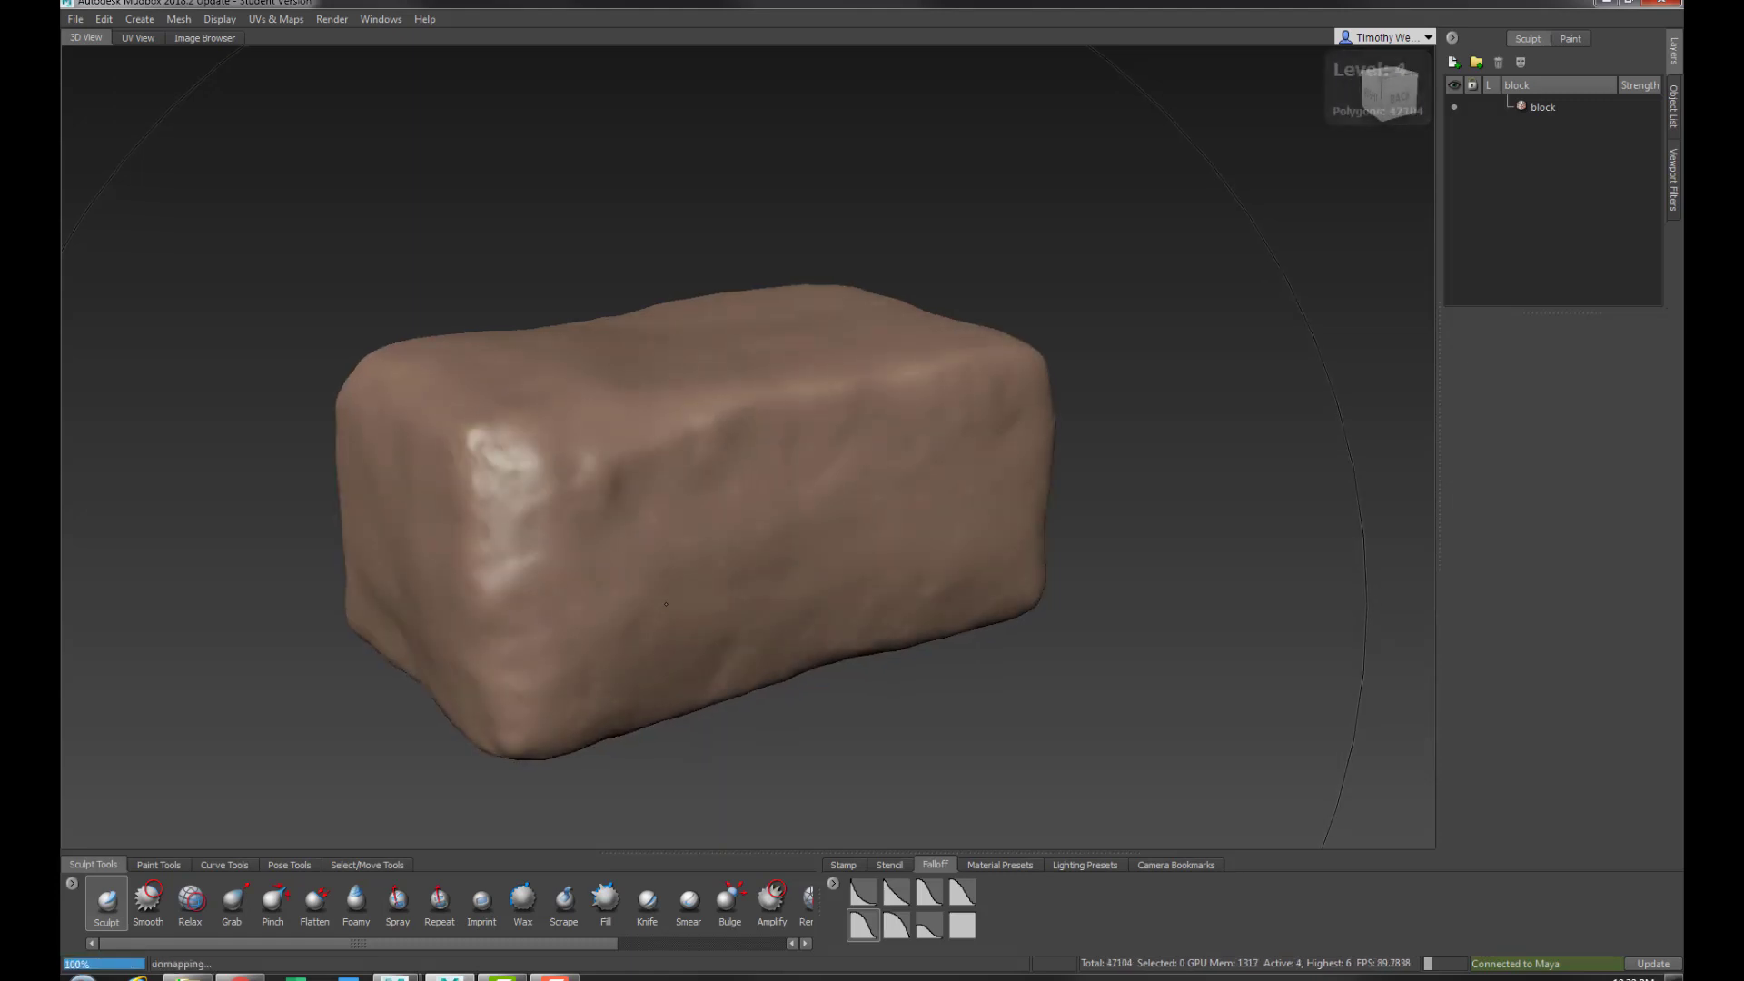
pyautogui.press('pagedown')
pyautogui.press('pagedown')
pyautogui.press('pagedown')
pyautogui.press('pagedown')
pyautogui.press('pagedown')
pyautogui.press('pagedown')
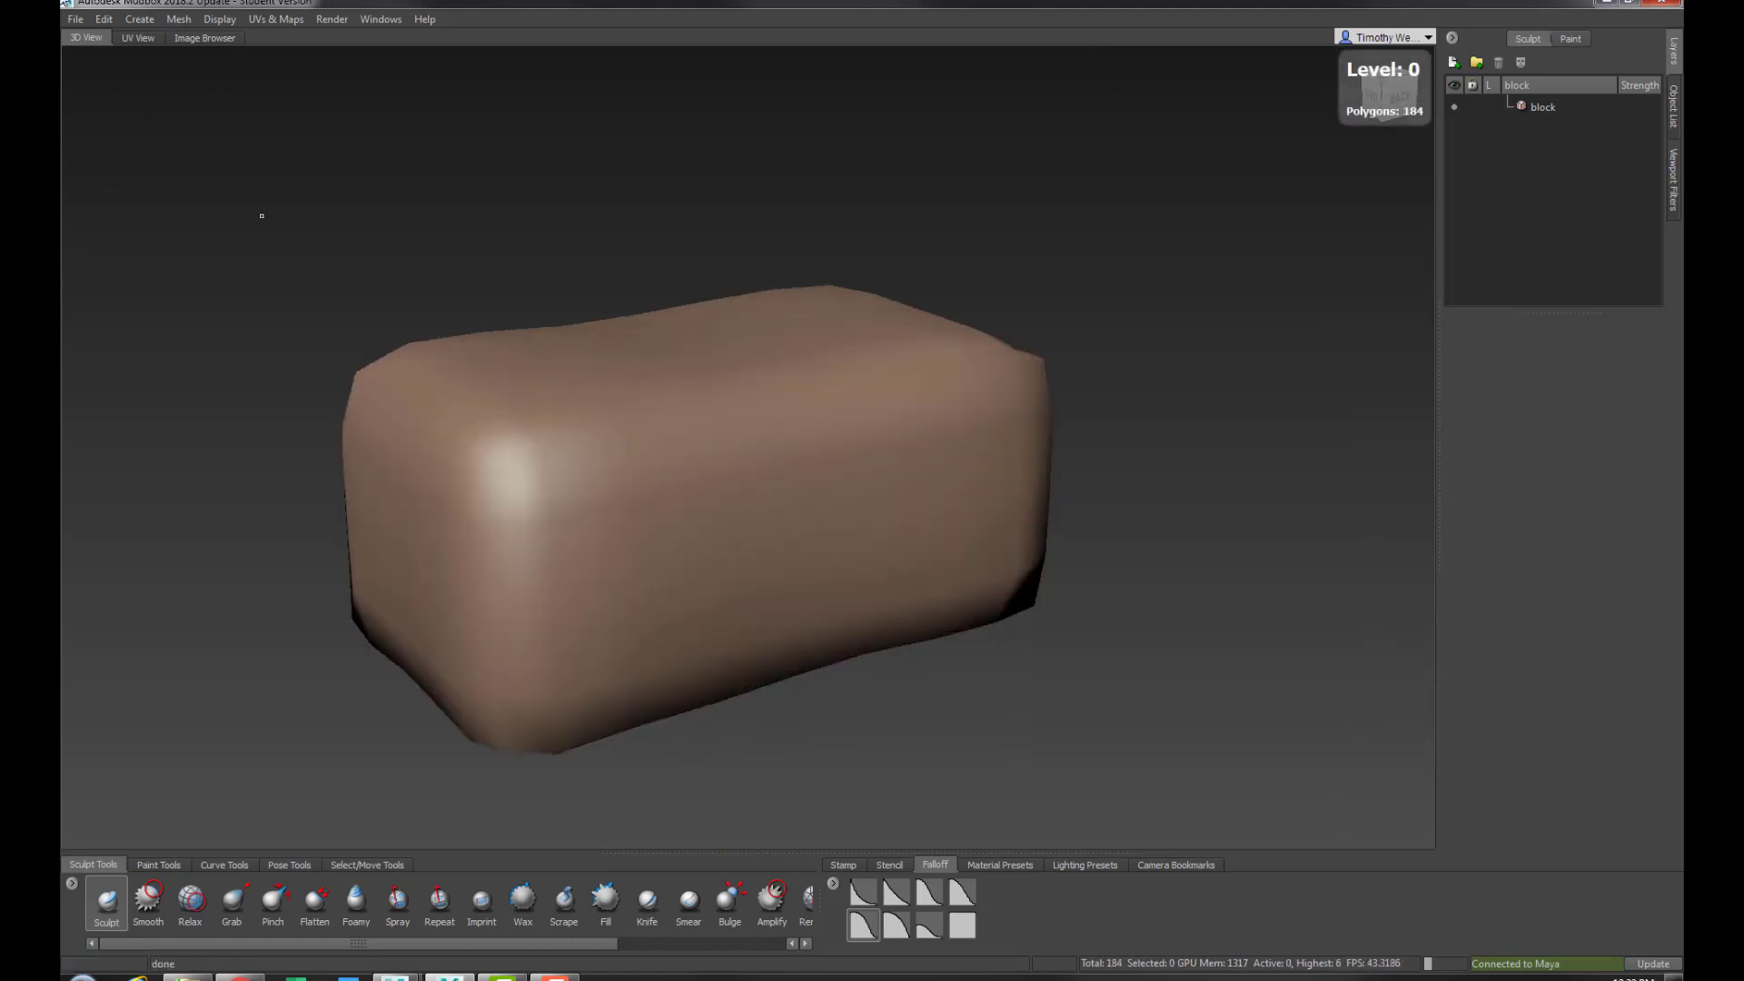
# Check the block's UV layout against the 3D model at low and high subdivision levels
pyautogui.click(138, 38)
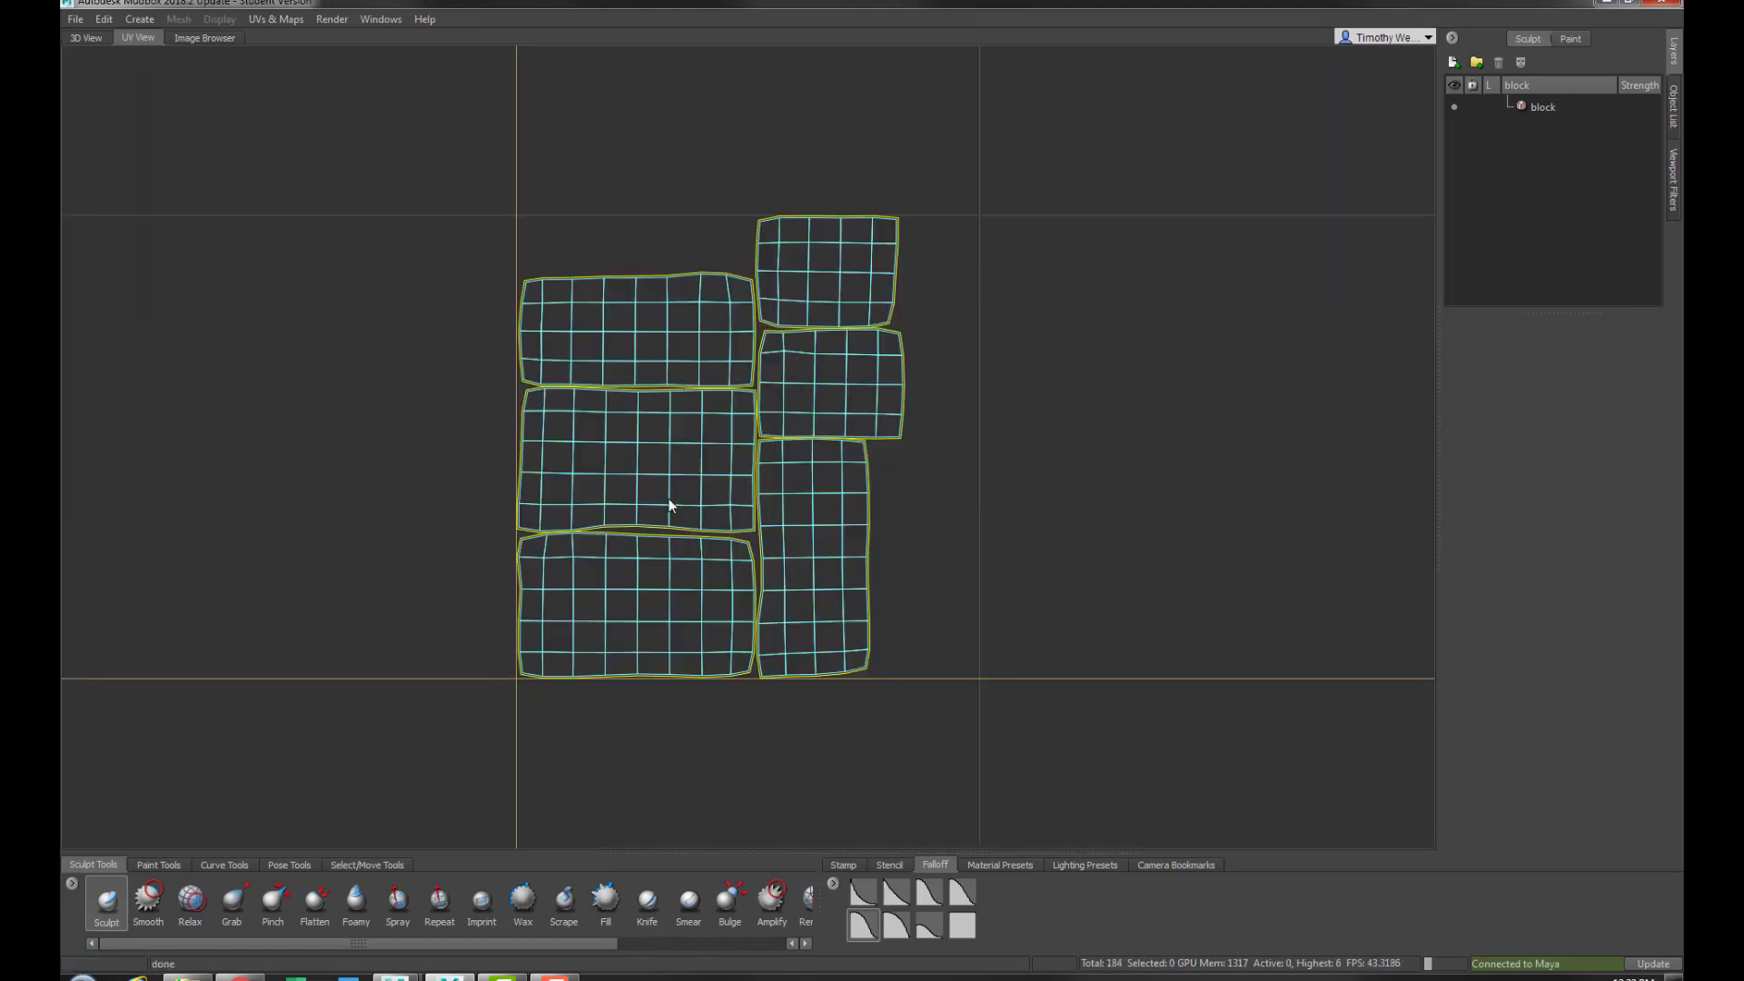
pyautogui.click(84, 38)
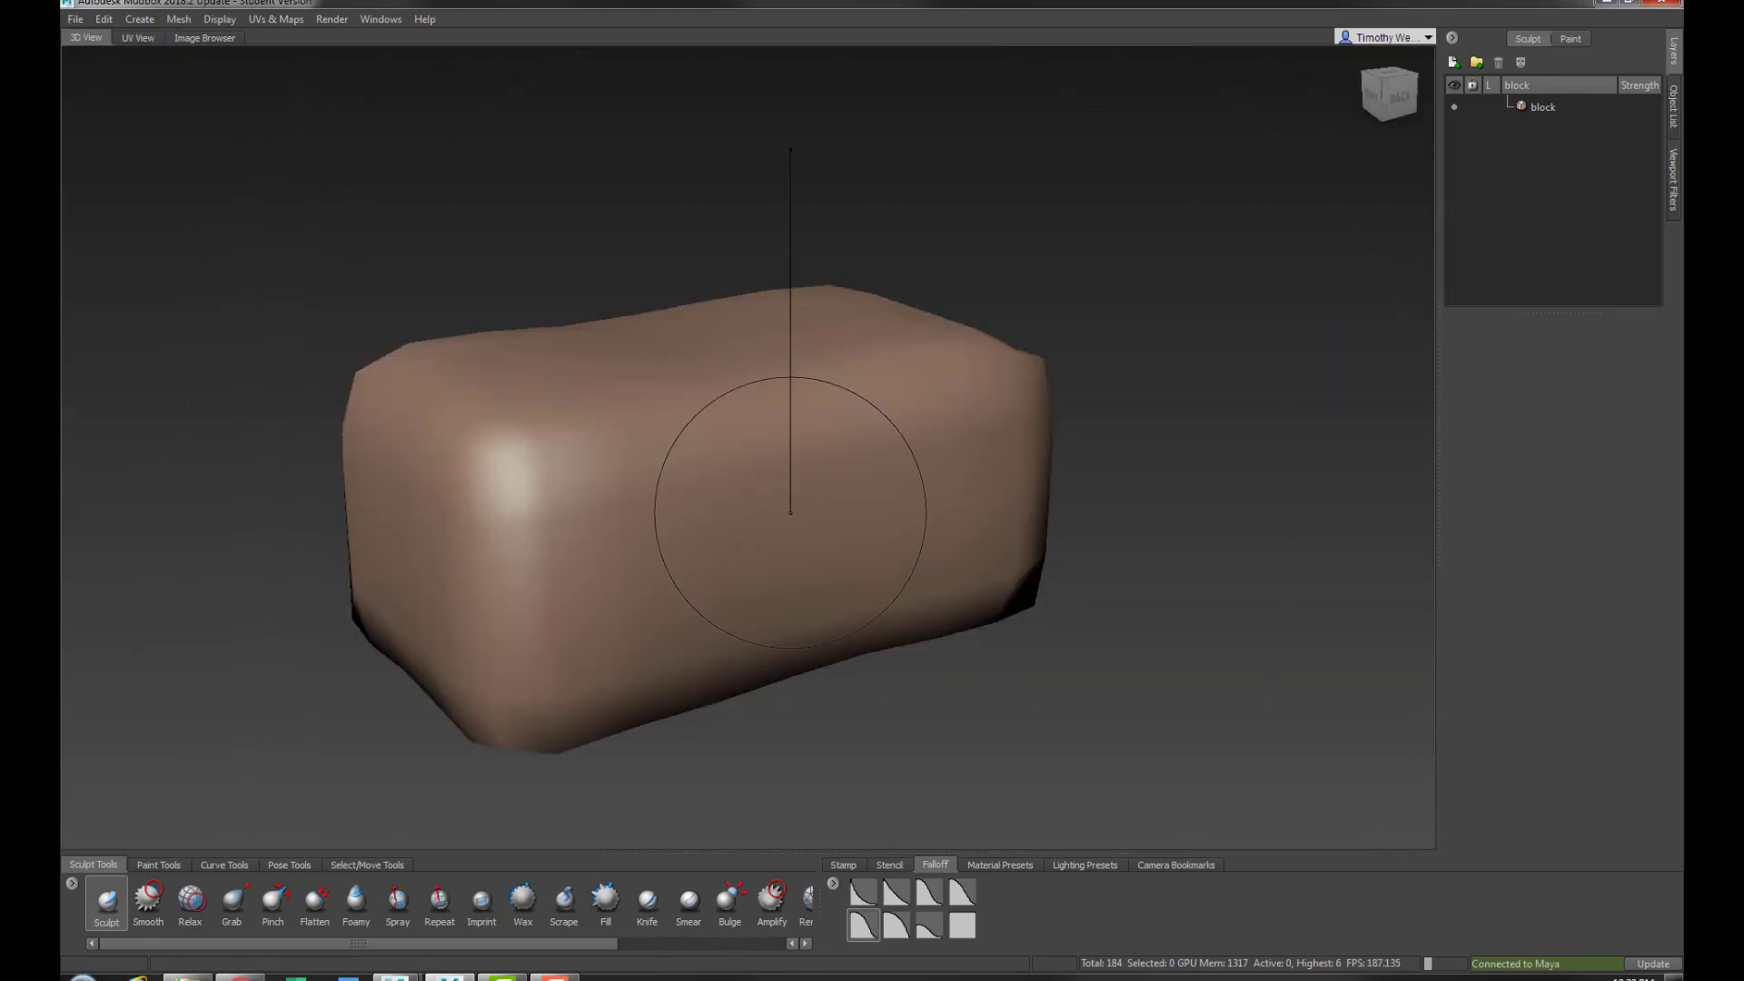
pyautogui.click(136, 38)
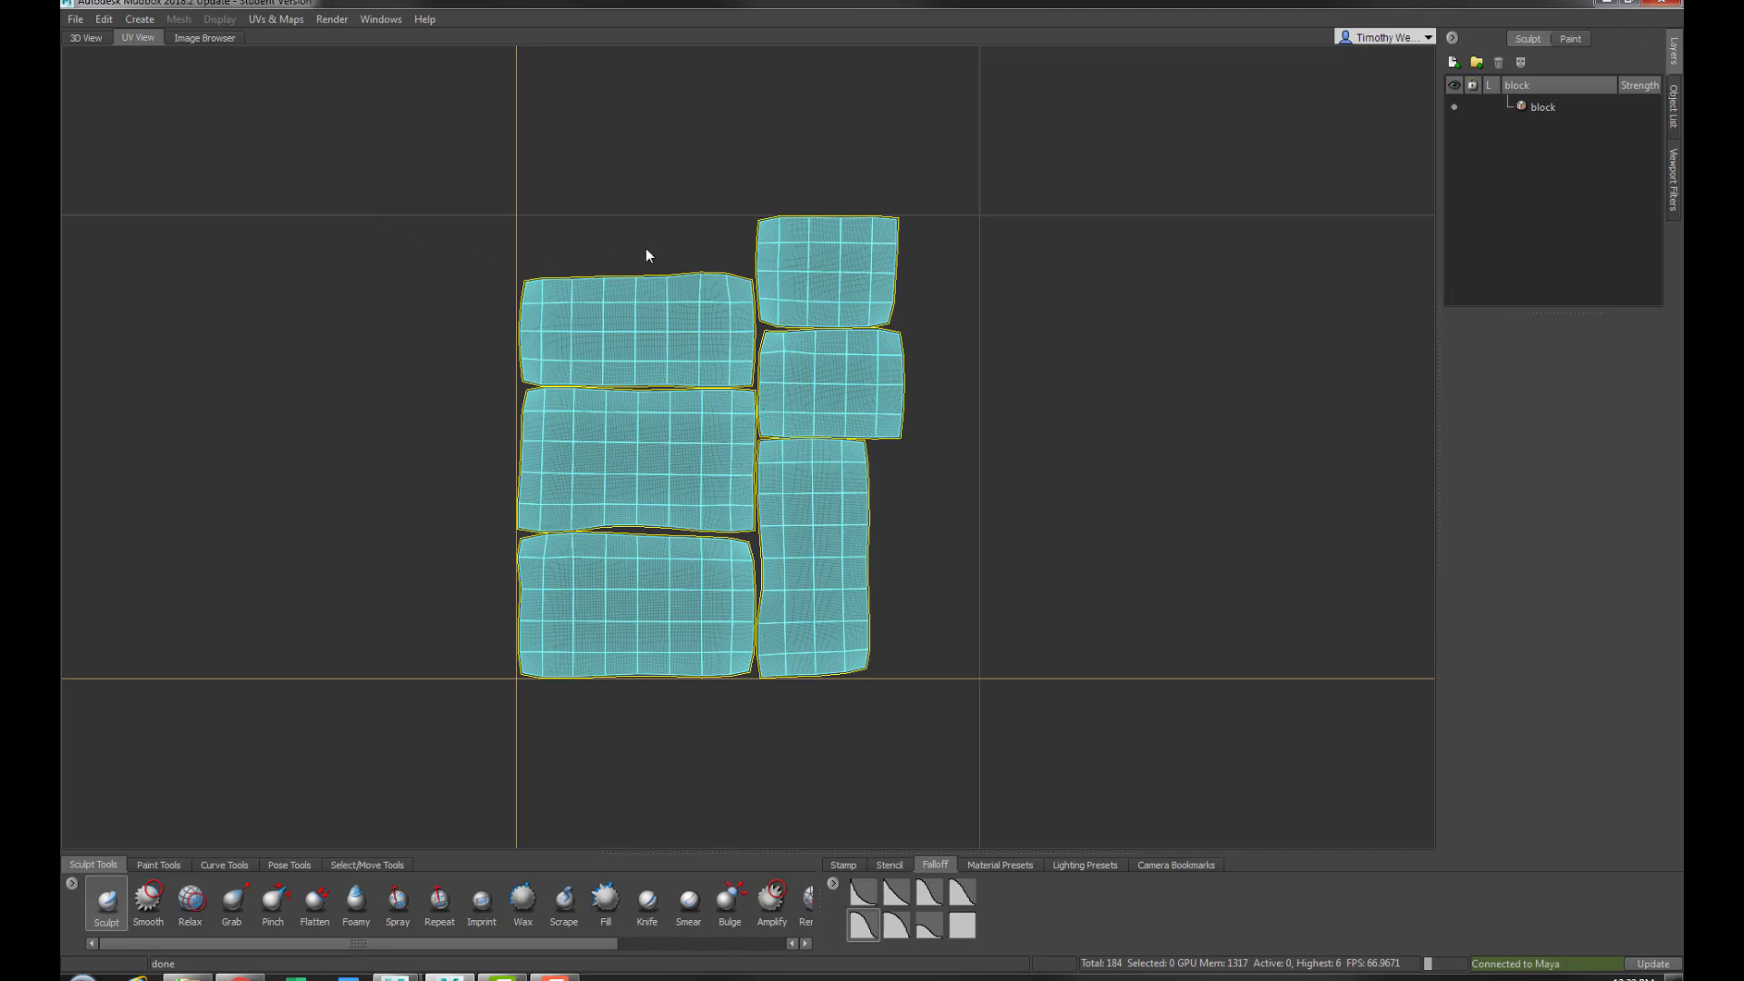
pyautogui.click(86, 38)
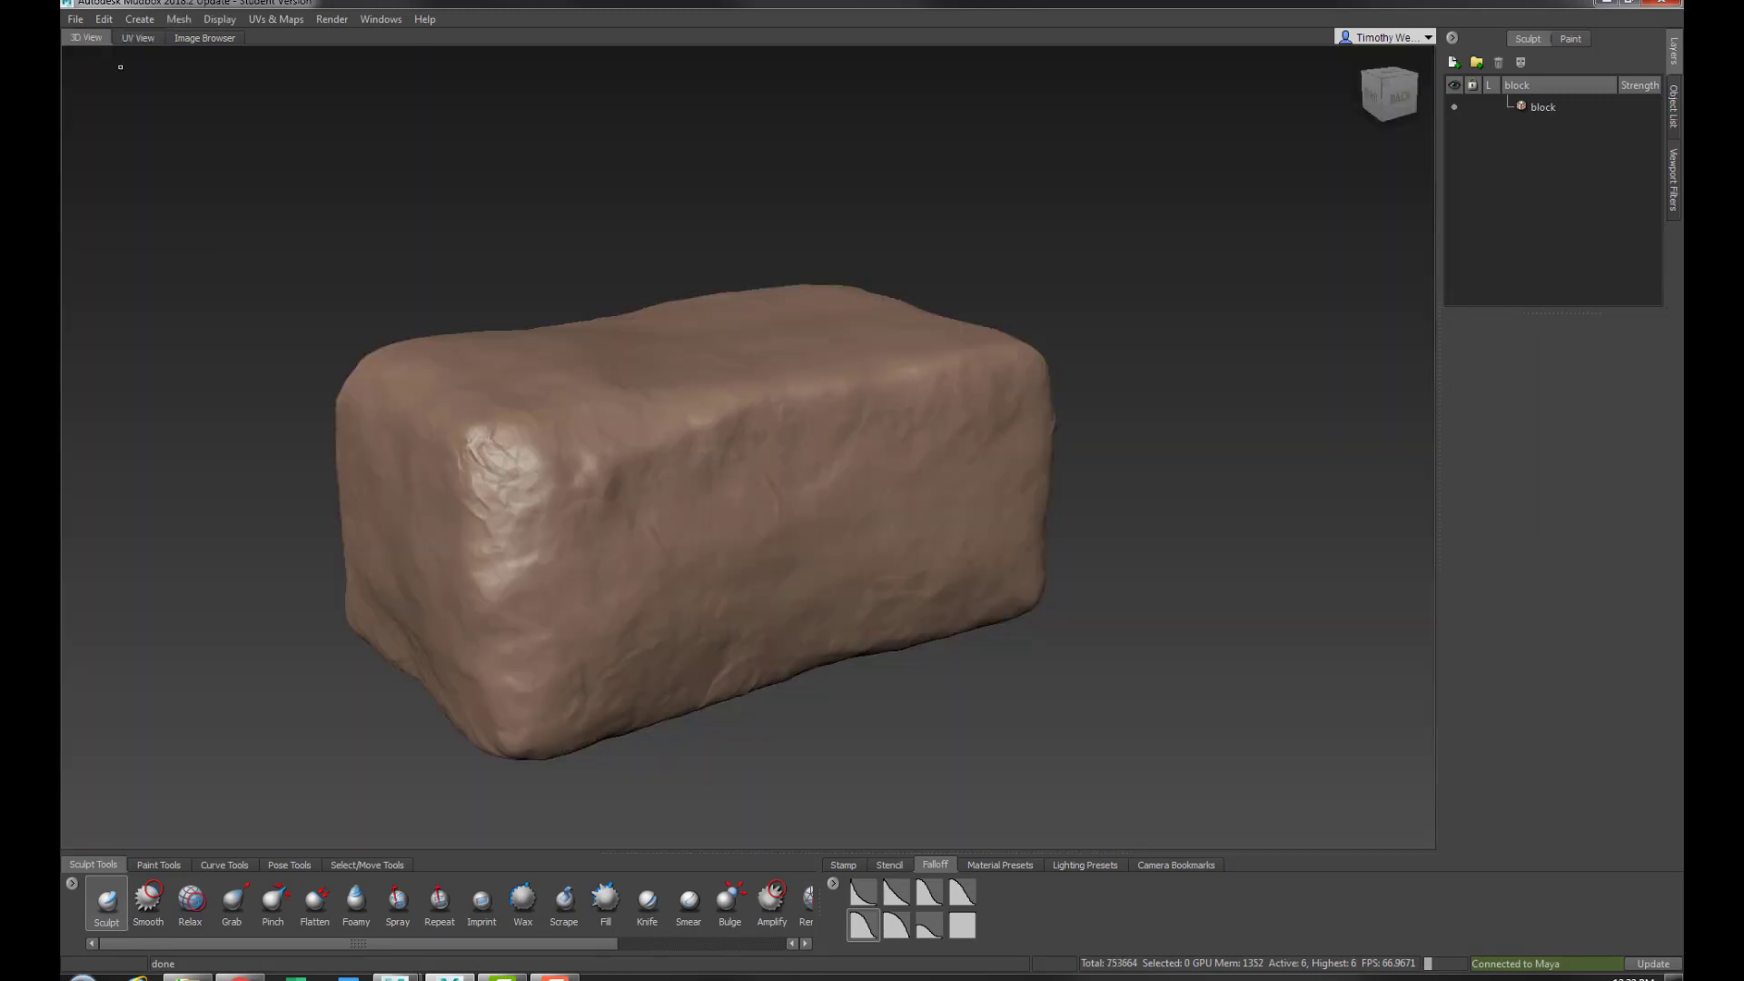
# Compare the block's surface detail between subdivision levels 5 and 3, finishing at level 3
pyautogui.moveTo(584, 467)
pyautogui.keyDown('alt'); pyautogui.mouseDown()
pyautogui.moveTo(825, 450)
pyautogui.moveTo(652, 489)
pyautogui.mouseUp(); pyautogui.keyUp('alt')
pyautogui.keyDown('alt'); pyautogui.moveTo(652, 490); pyautogui.dragTo(655, 508, button='middle'); pyautogui.keyUp('alt')
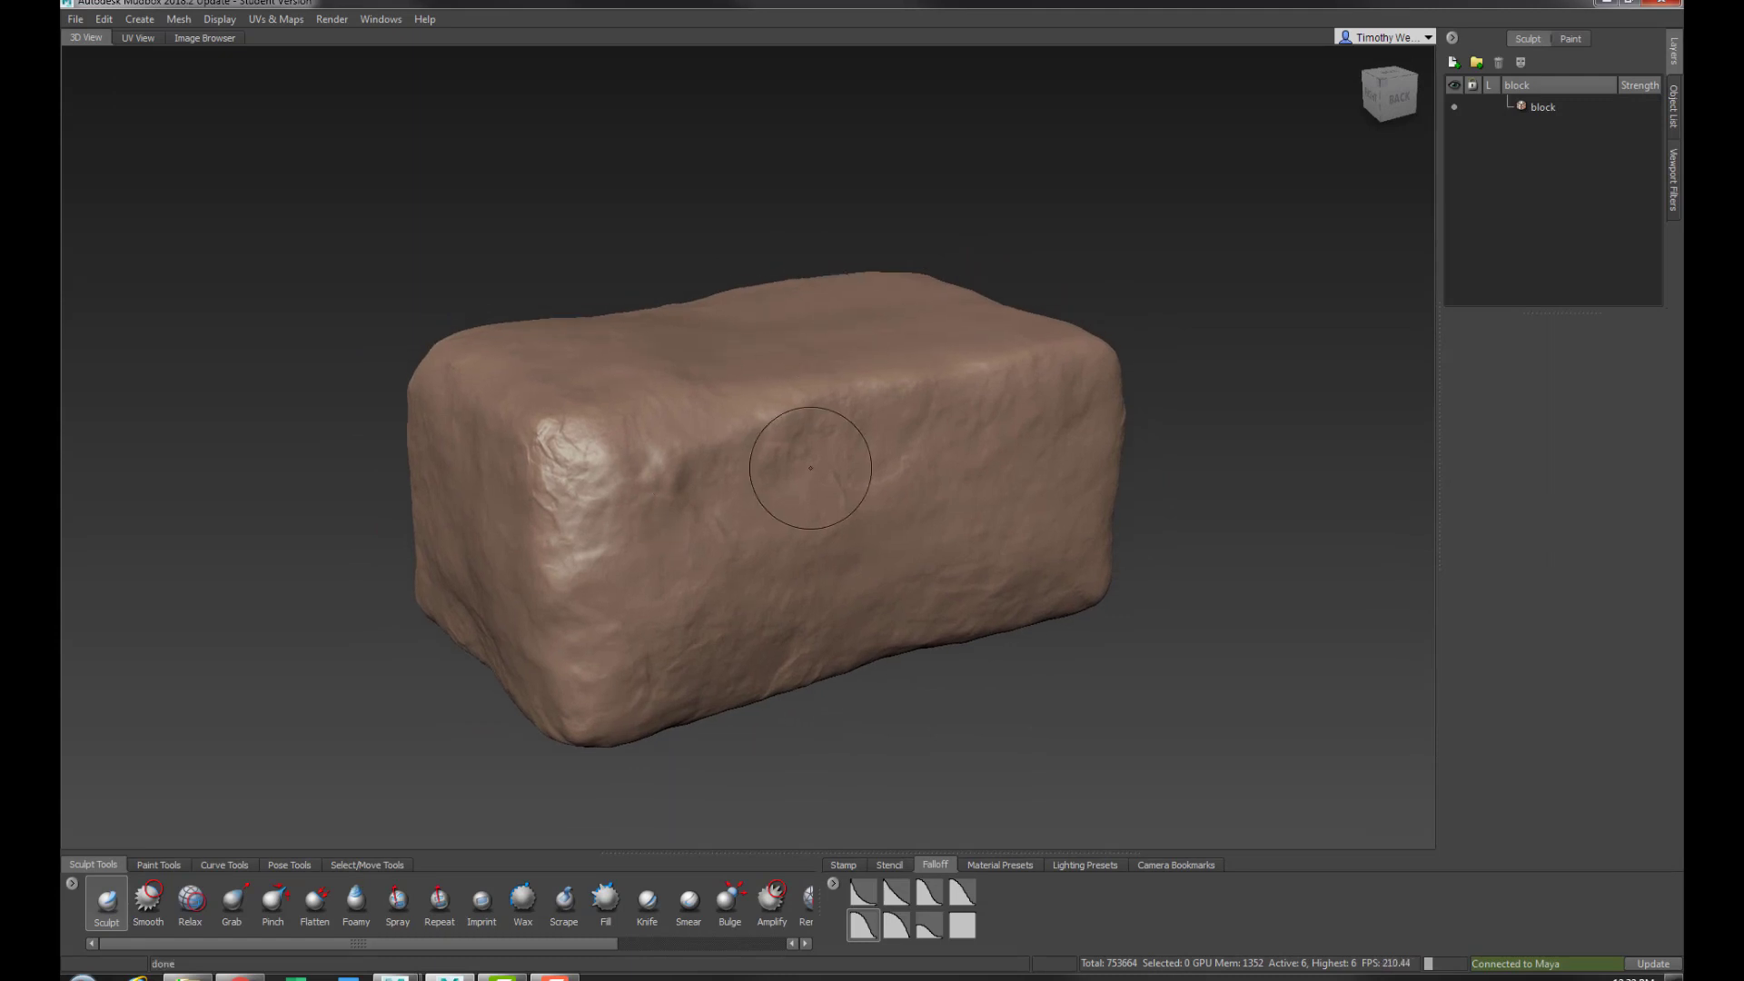
pyautogui.press('pagedown')
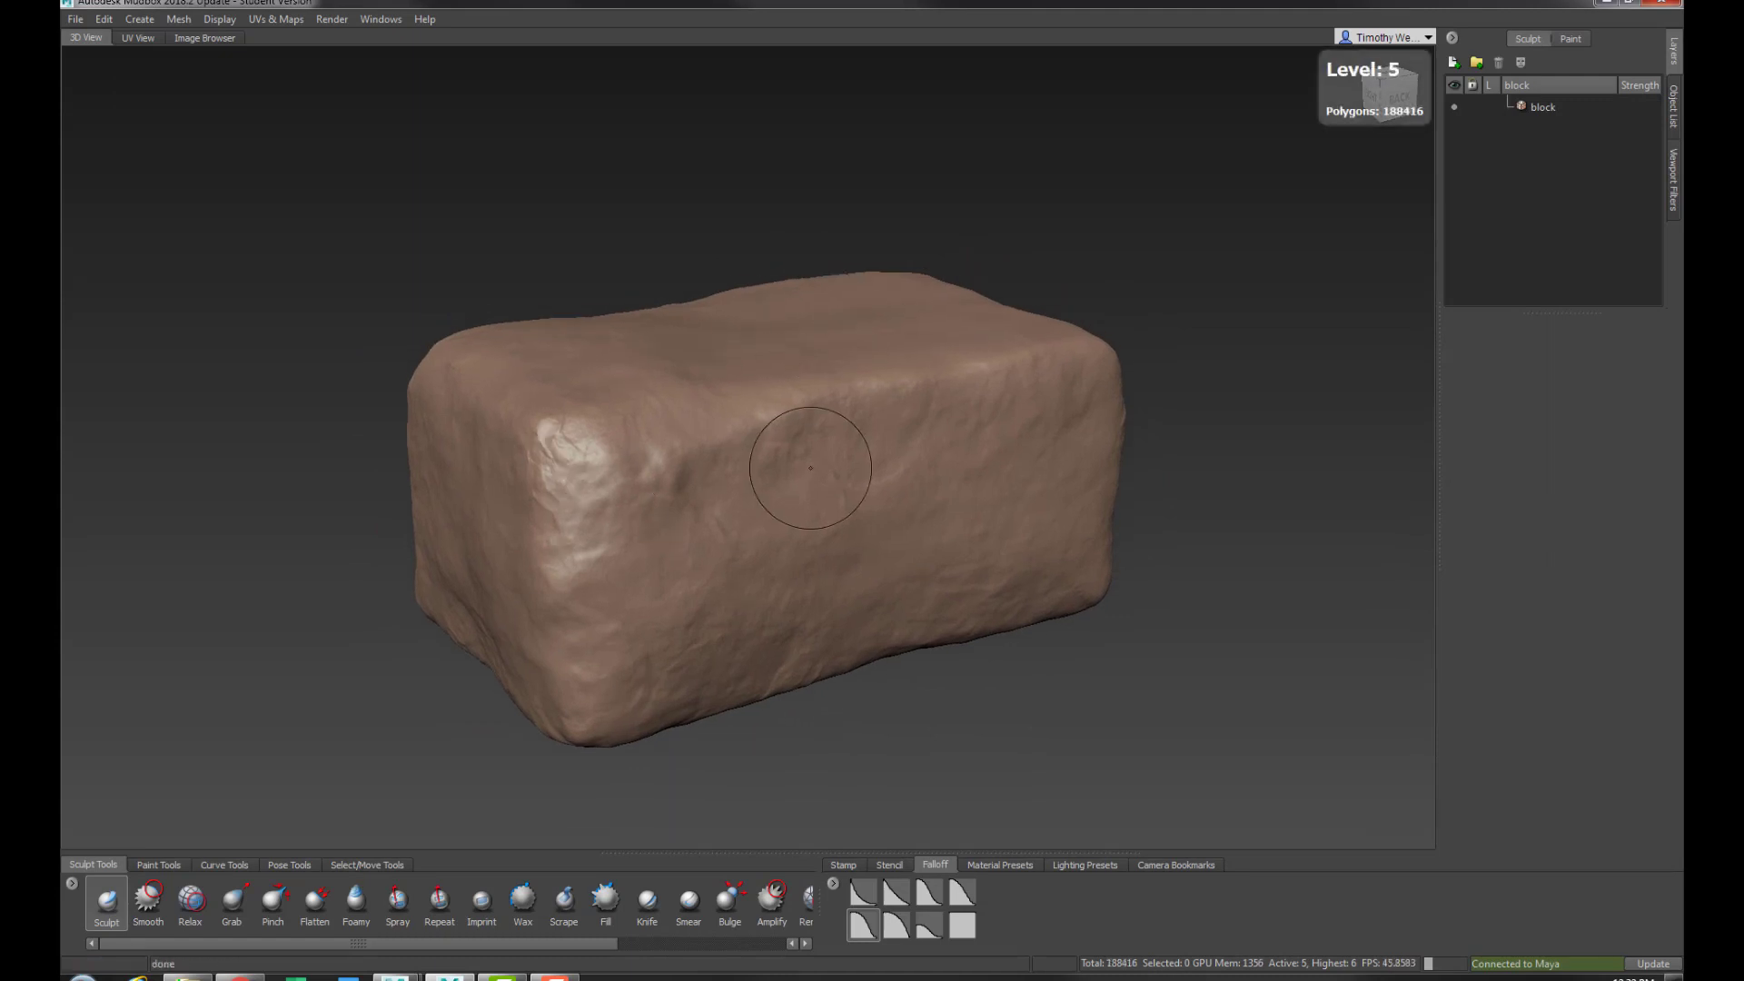
pyautogui.press('pagedown')
pyautogui.press('pagedown')
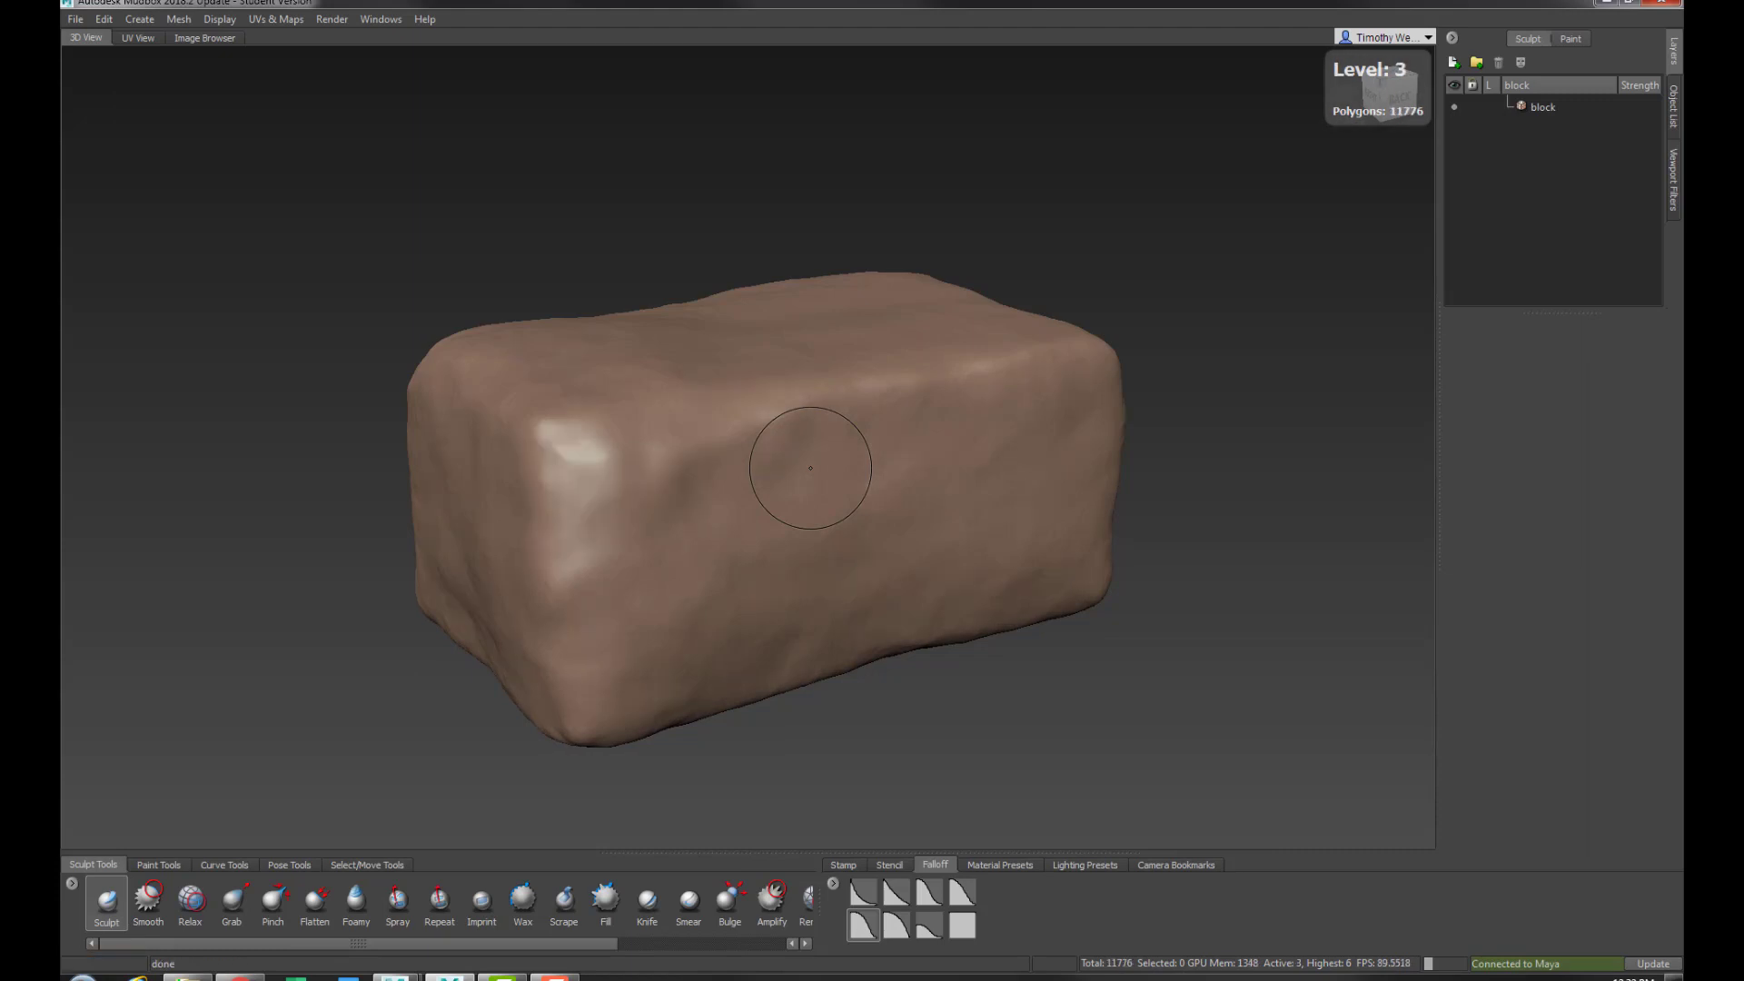
pyautogui.press('pageup')
pyautogui.press('pageup')
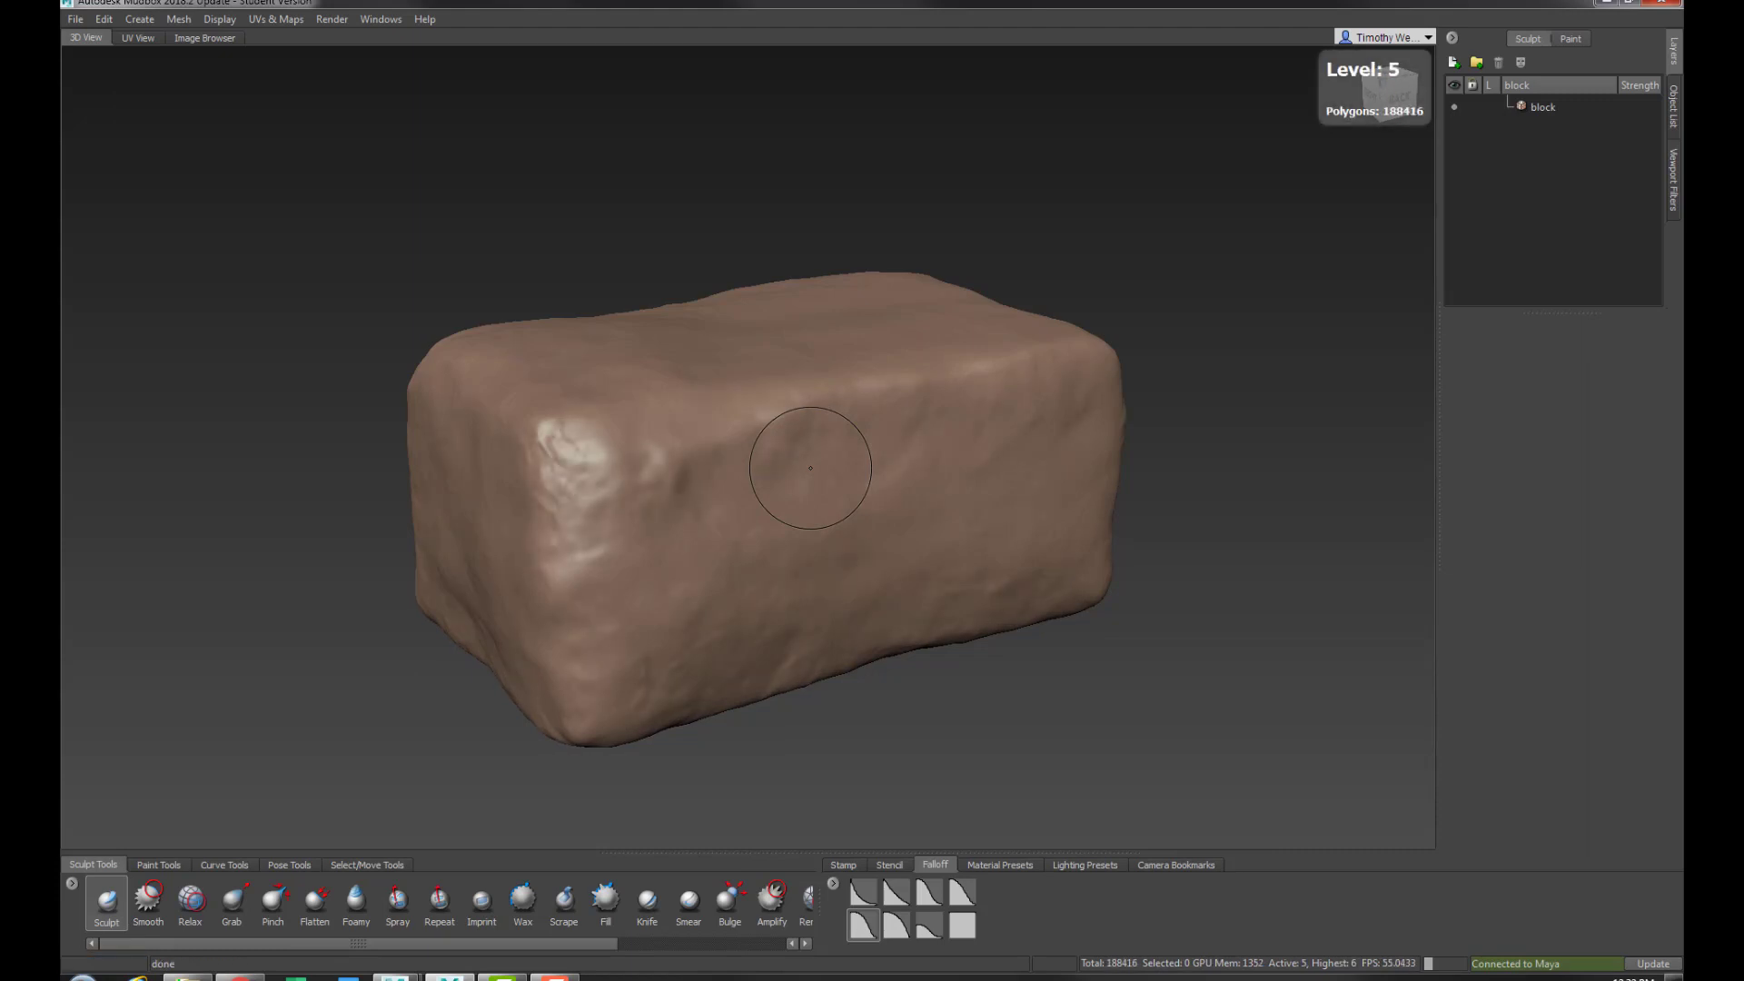
pyautogui.press('pagedown')
pyautogui.press('pagedown')
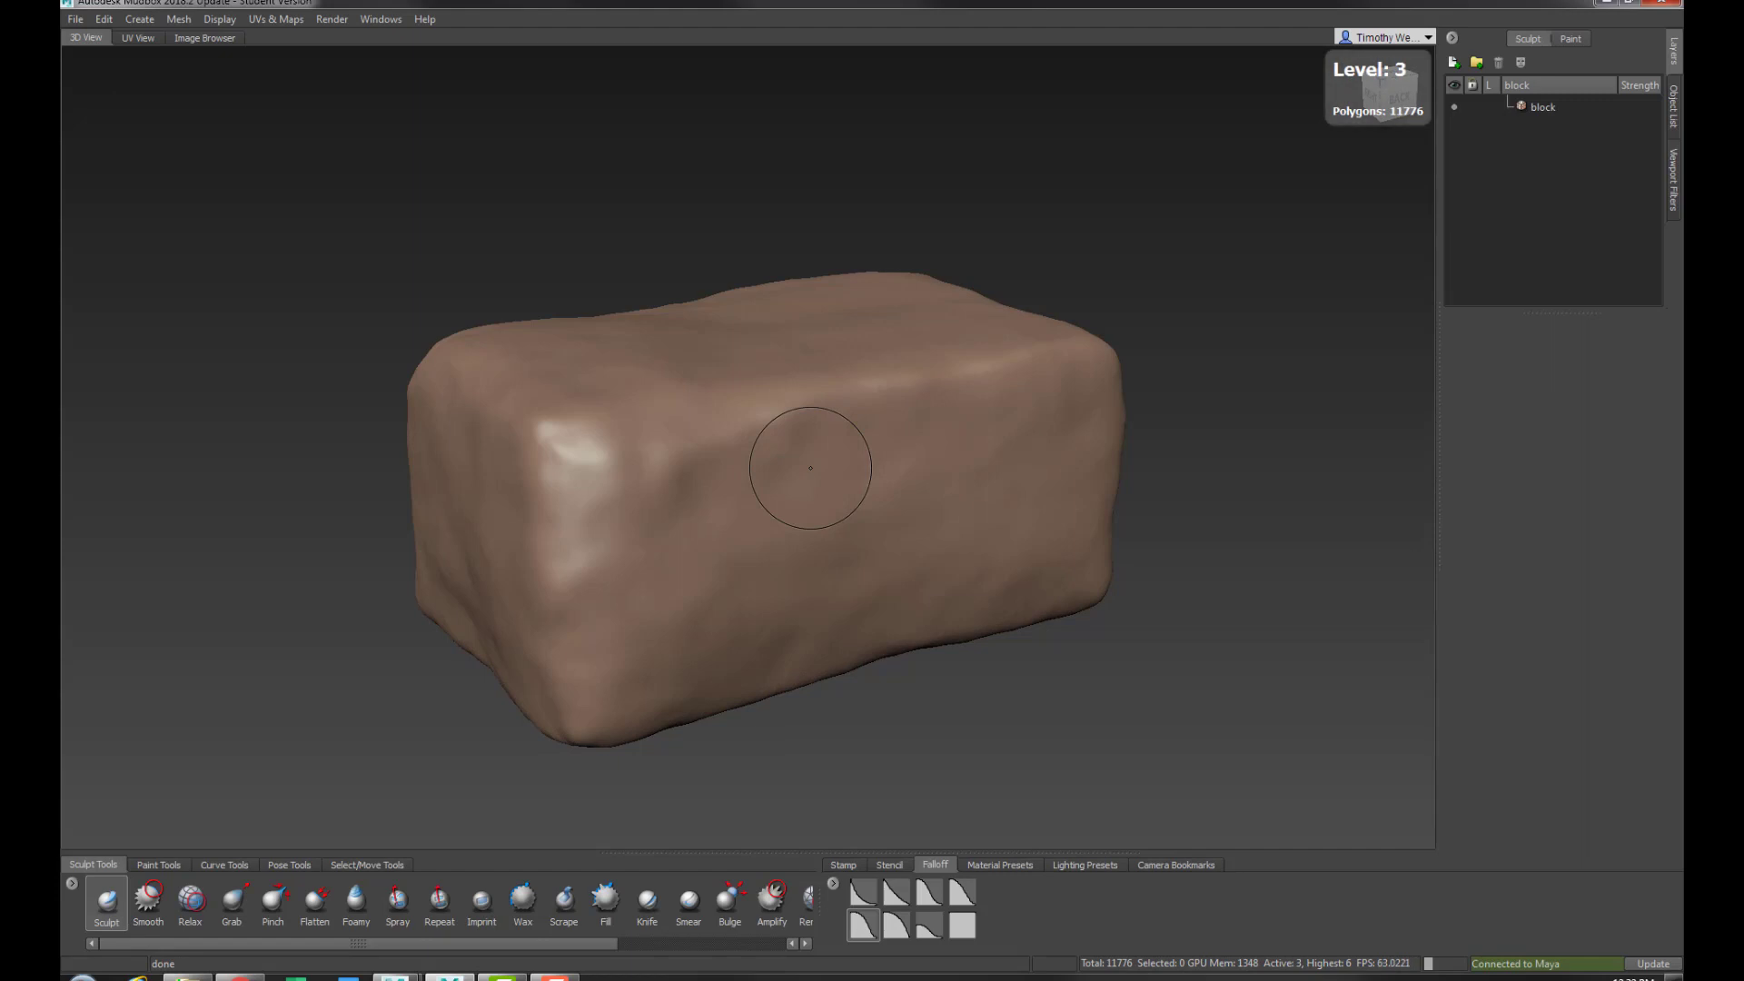
# Lower the block to subdivision level 0 and raise it to level 6 to compare the base form with the full sculpt
pyautogui.press('pagedown')
pyautogui.press('pagedown')
pyautogui.press('pagedown')
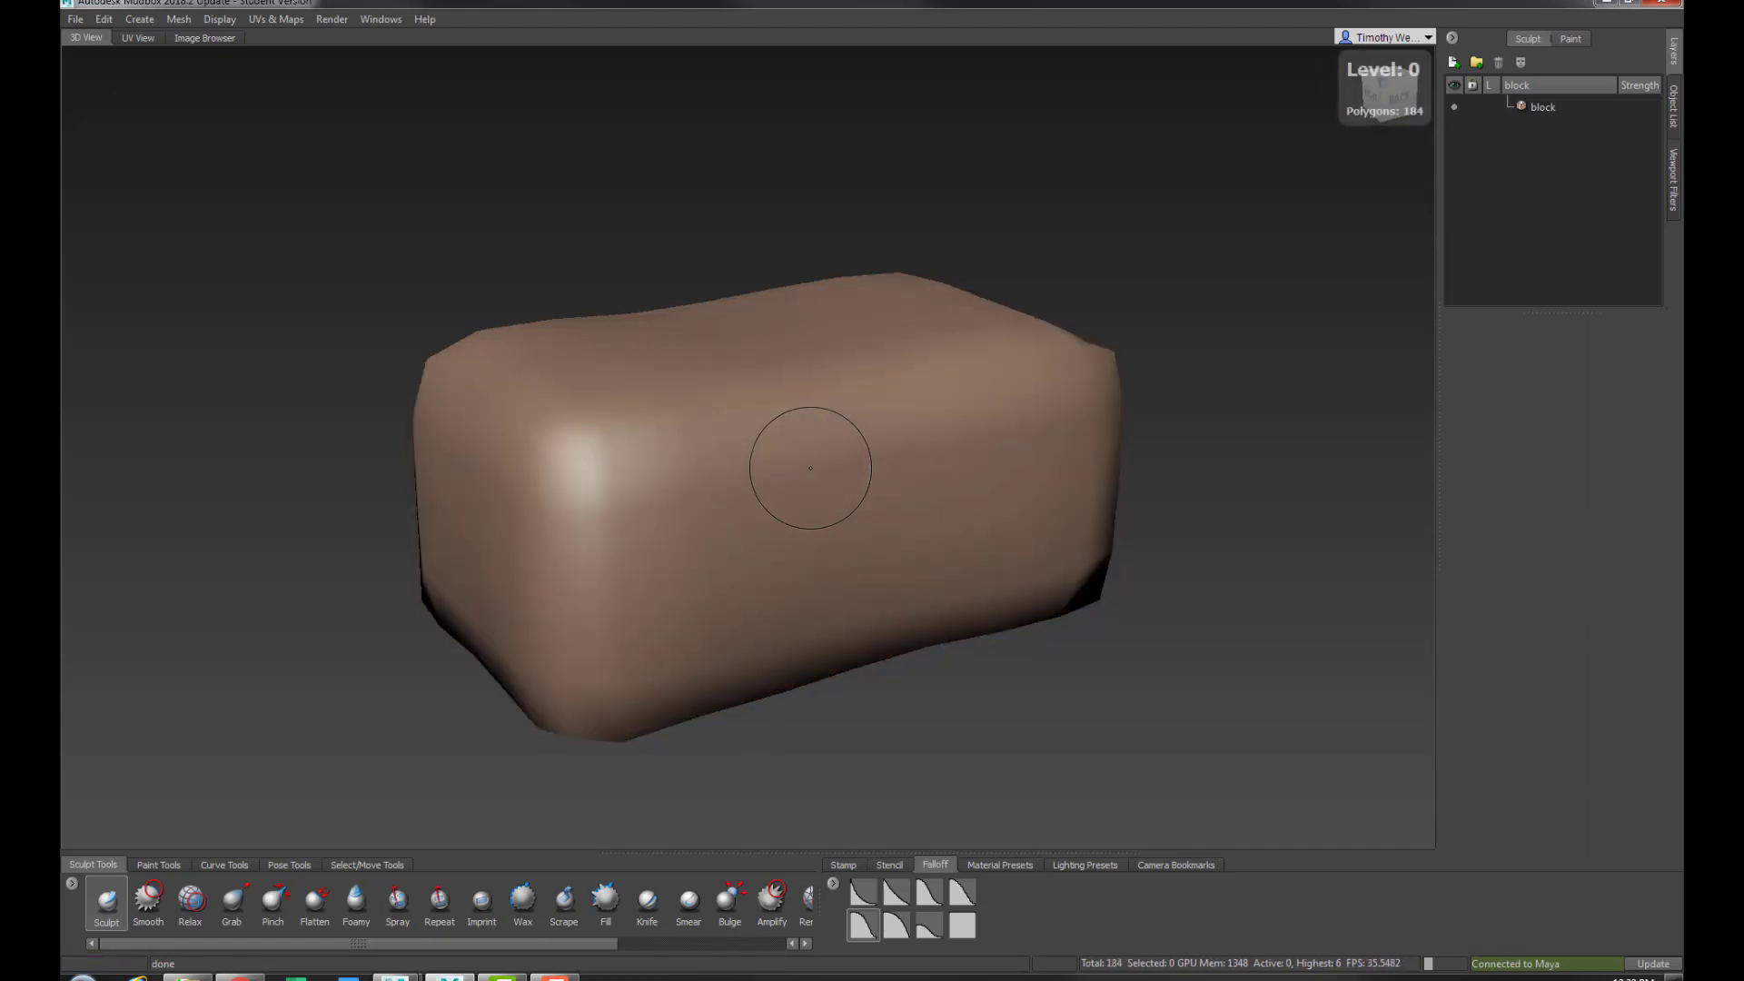
pyautogui.press('pageup')
pyautogui.press('pageup')
pyautogui.press('pageup')
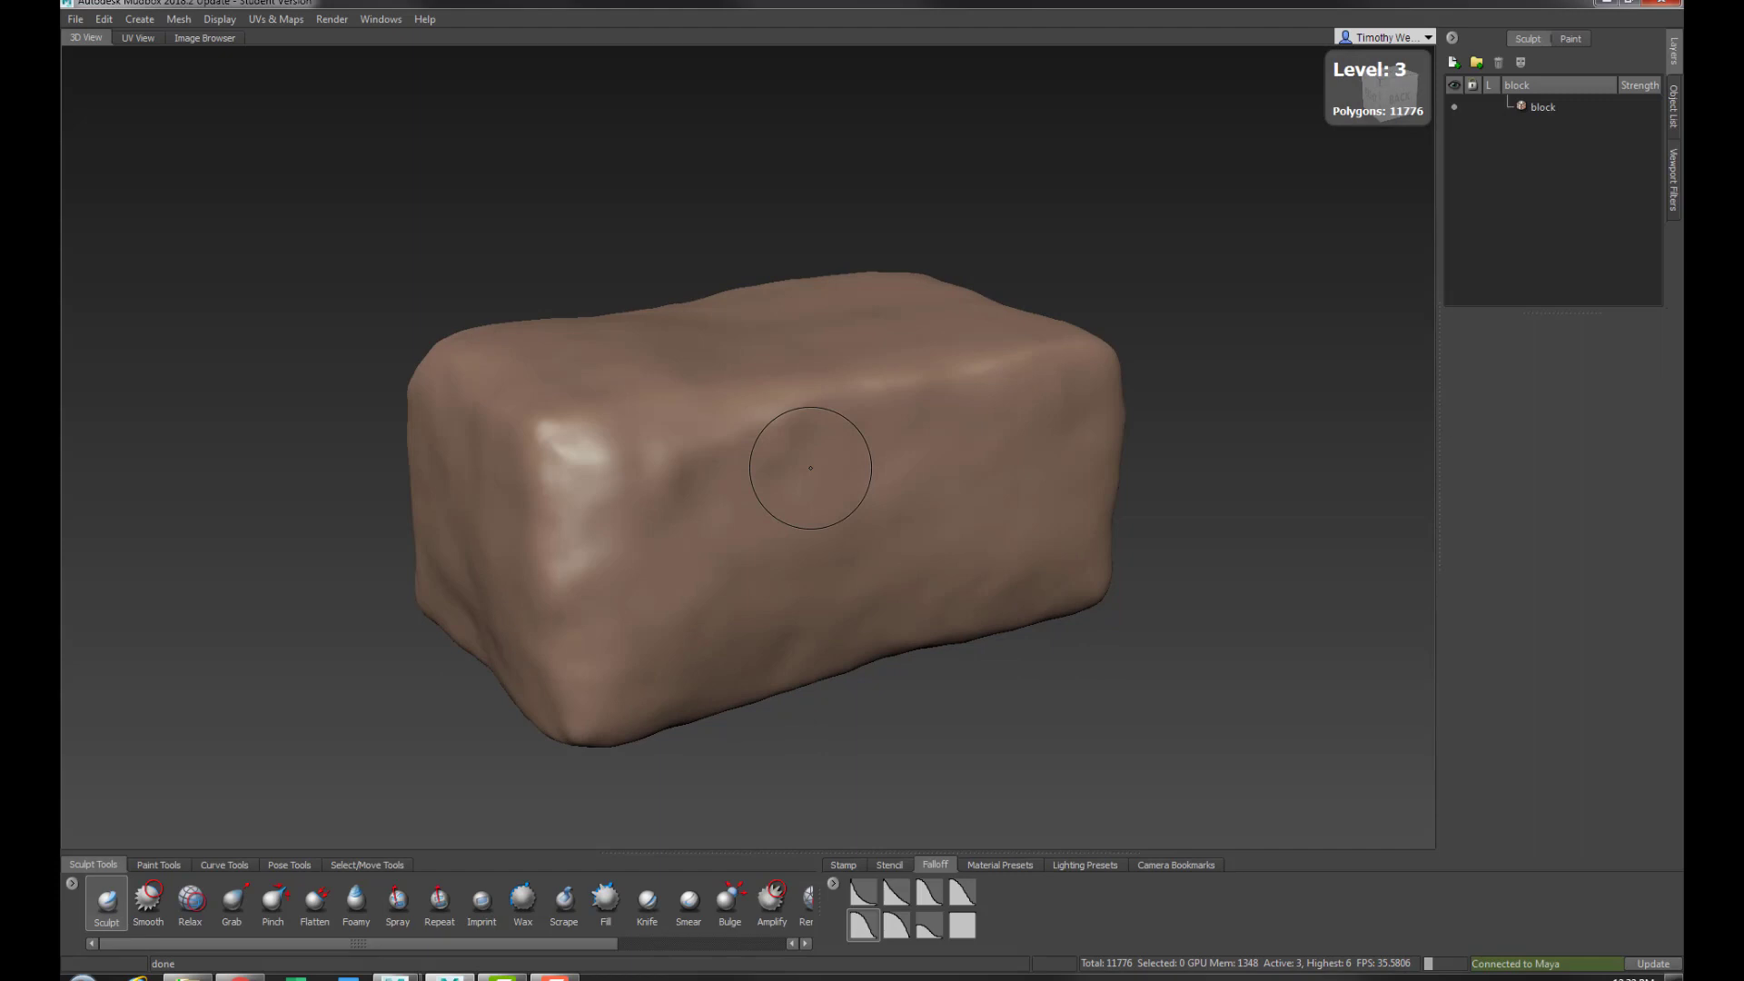
pyautogui.press('pageup')
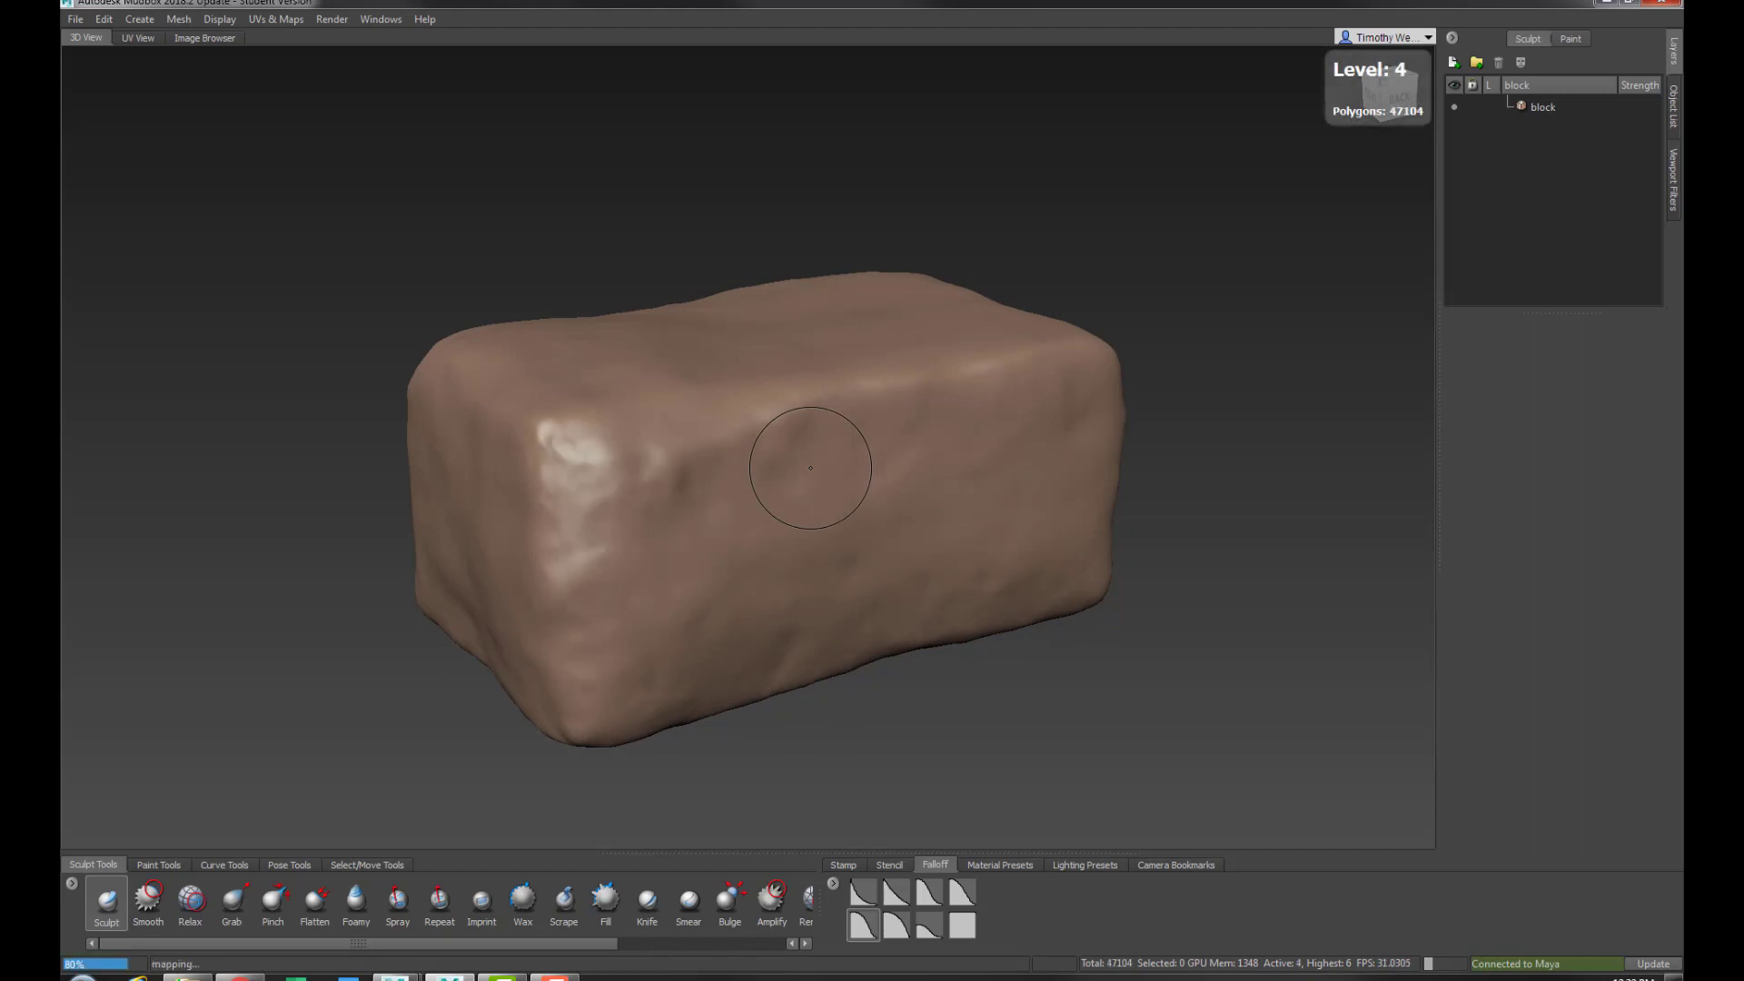
pyautogui.press('pageup')
pyautogui.press('pageup')
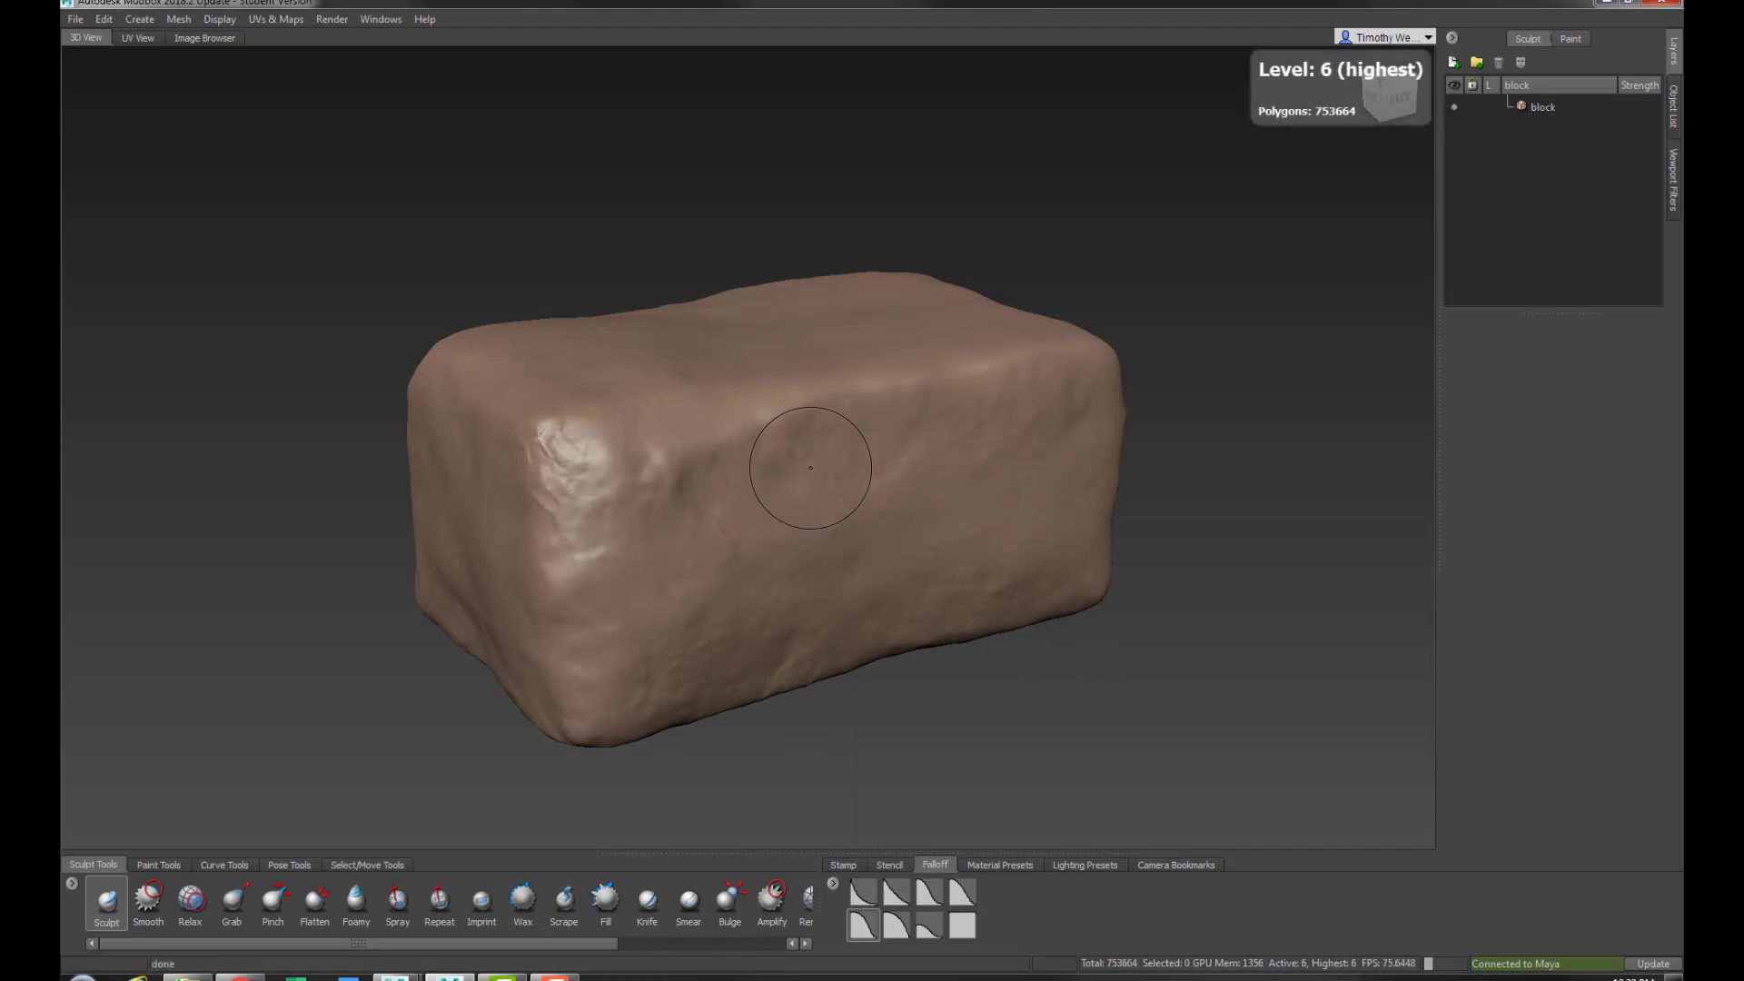
# Drop the block to subdivision level 3 and return it to level 6 to judge which detail belongs to each
pyautogui.press('pagedown')
pyautogui.press('pagedown')
pyautogui.press('pagedown')
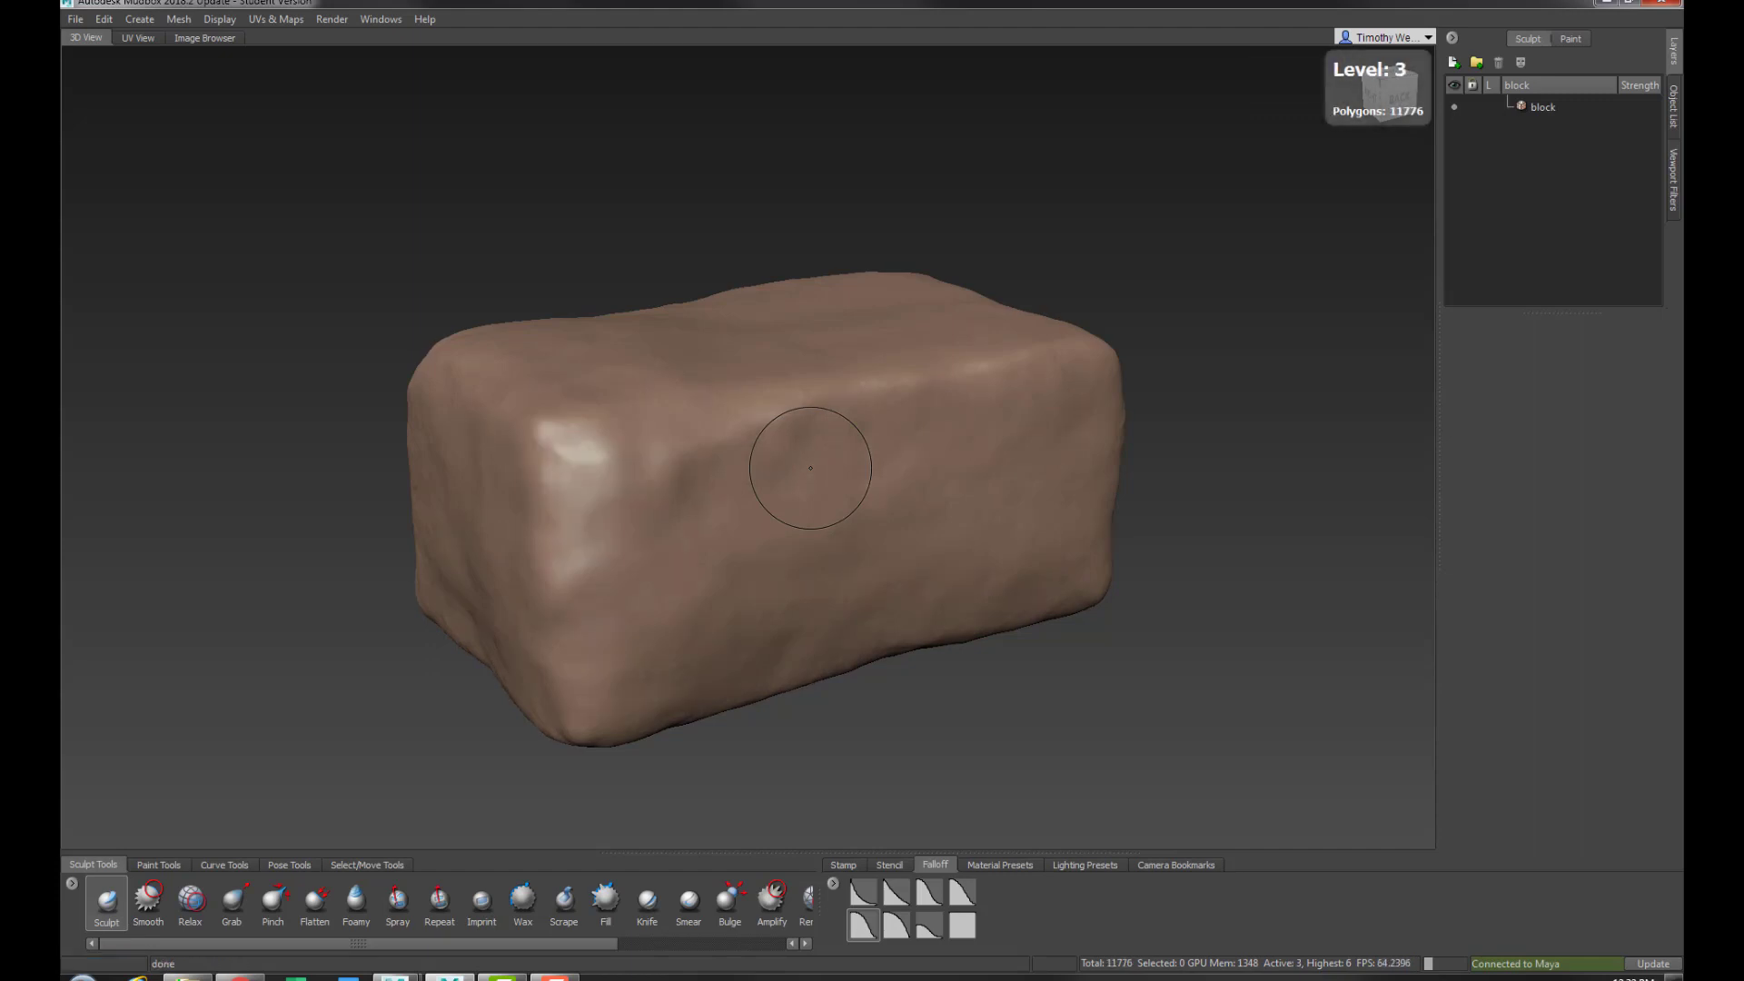
pyautogui.press('pageup')
pyautogui.press('pageup')
pyautogui.press('pageup')
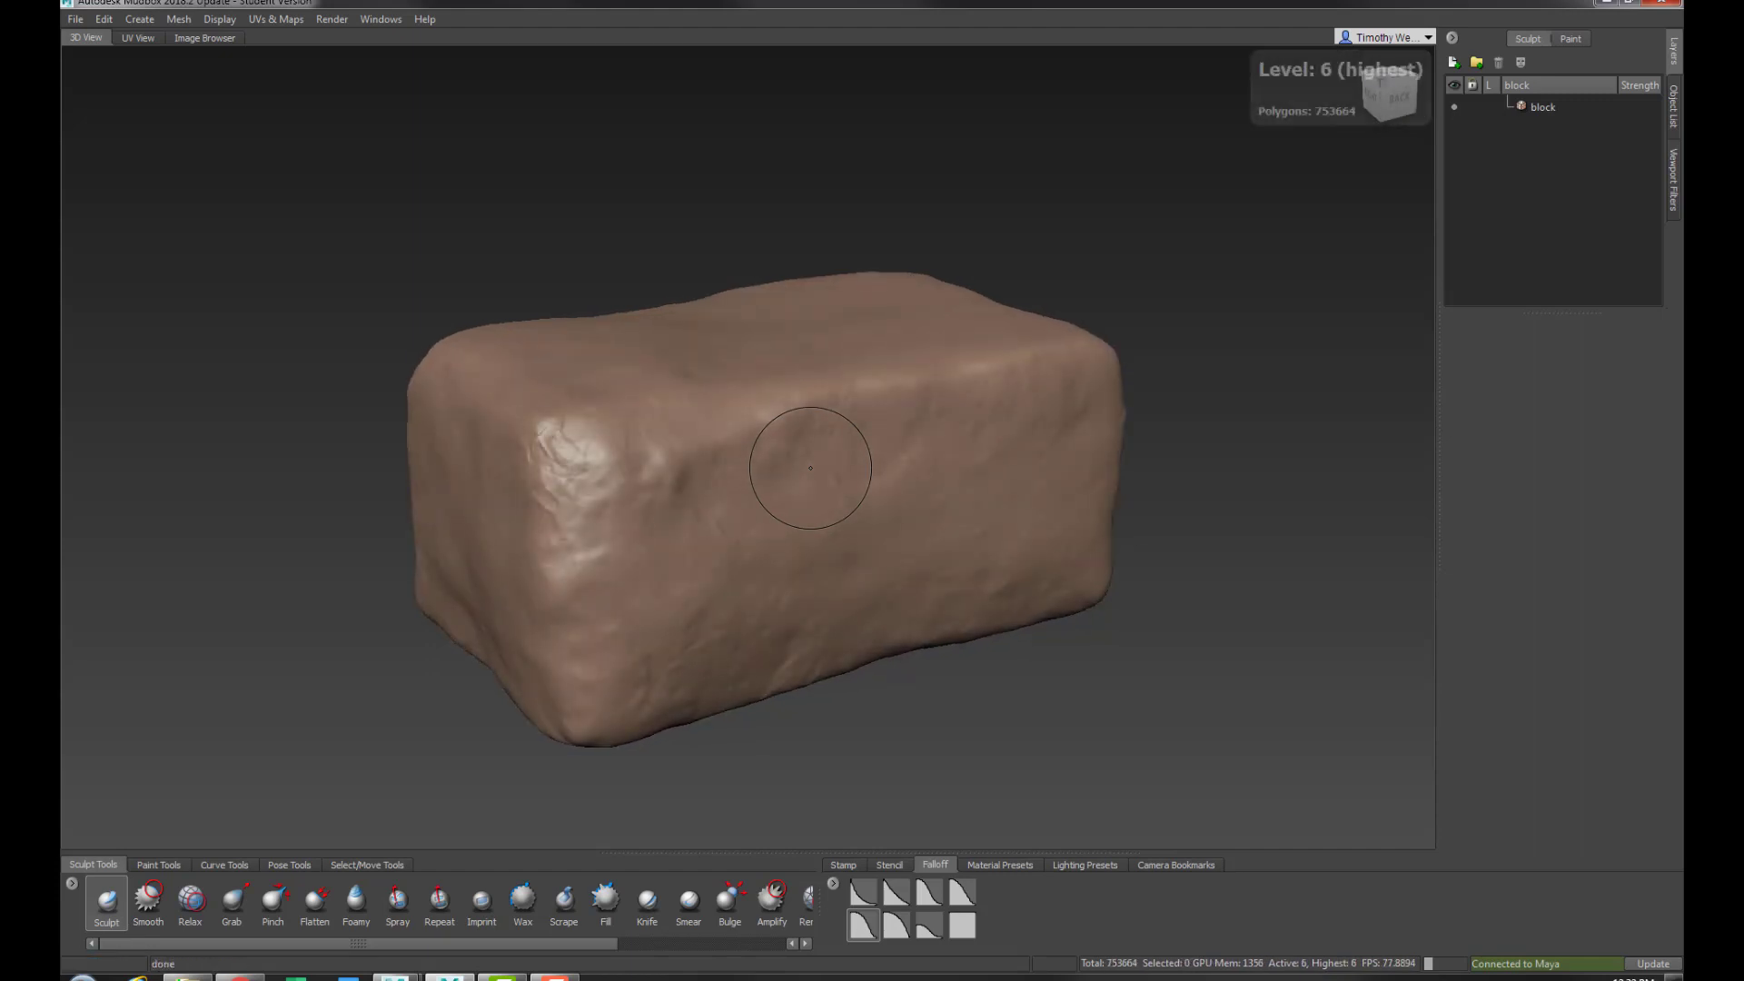
# Create a texture map extraction operation named "displacement" that generates a Displacement Map
pyautogui.click(259, 24)
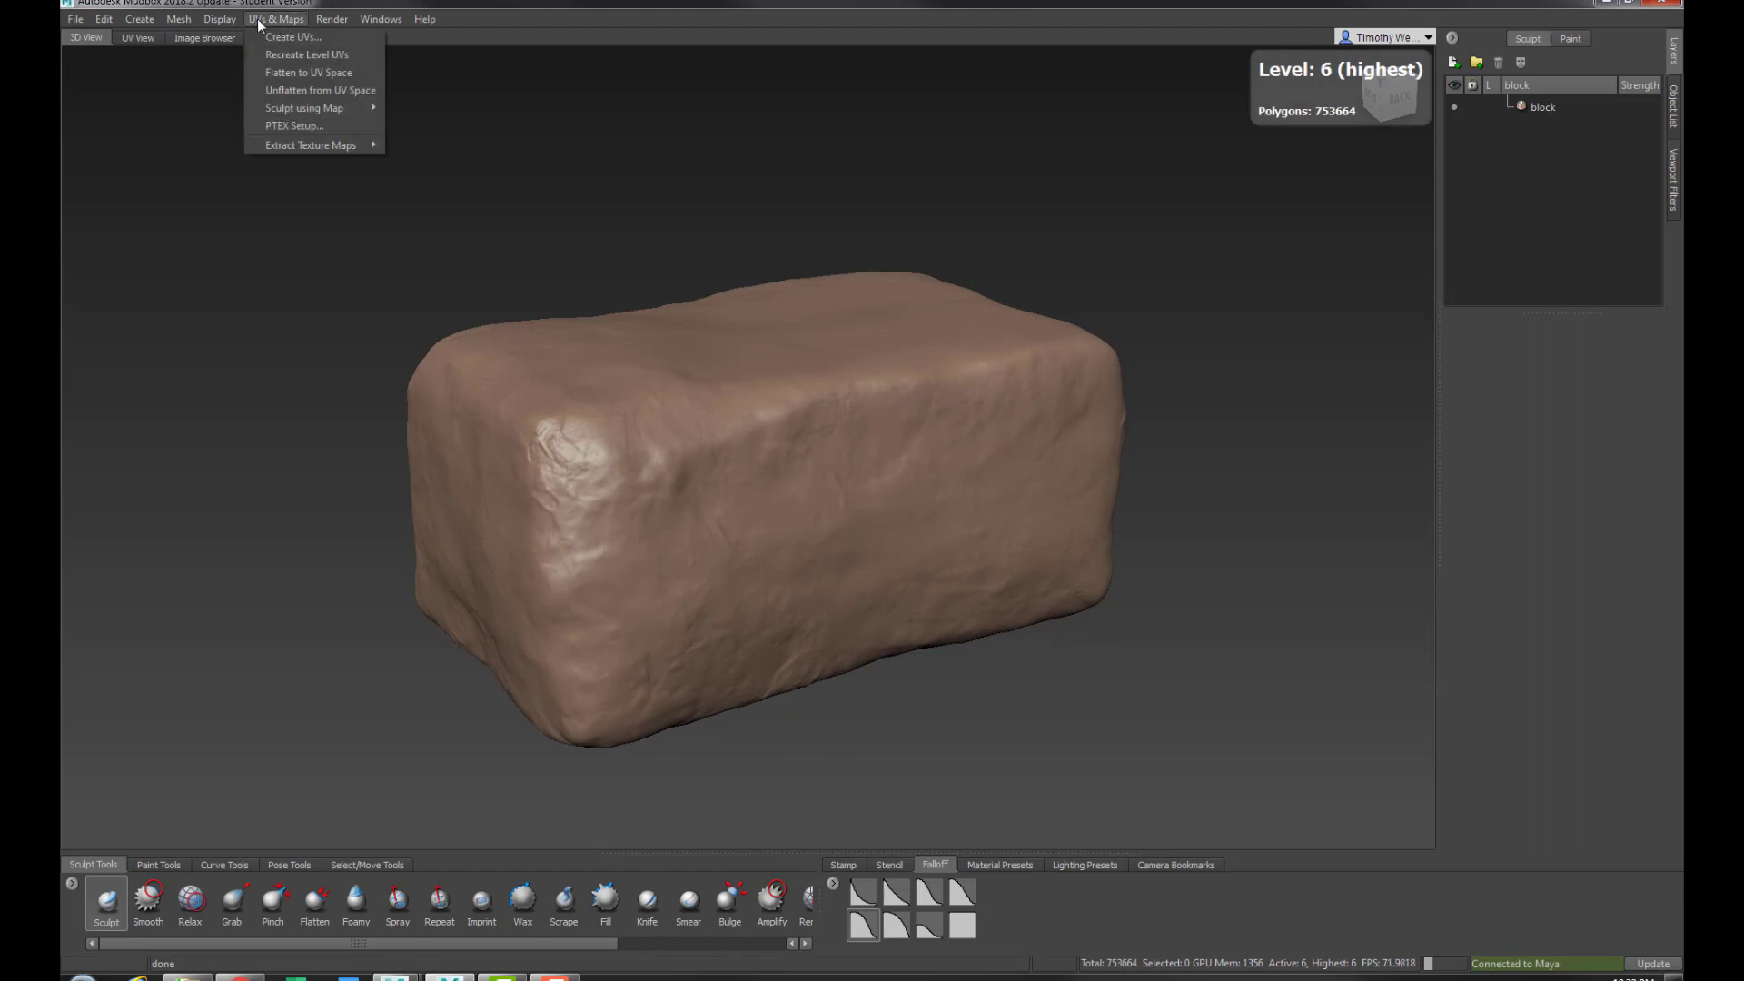
pyautogui.moveTo(382, 148)
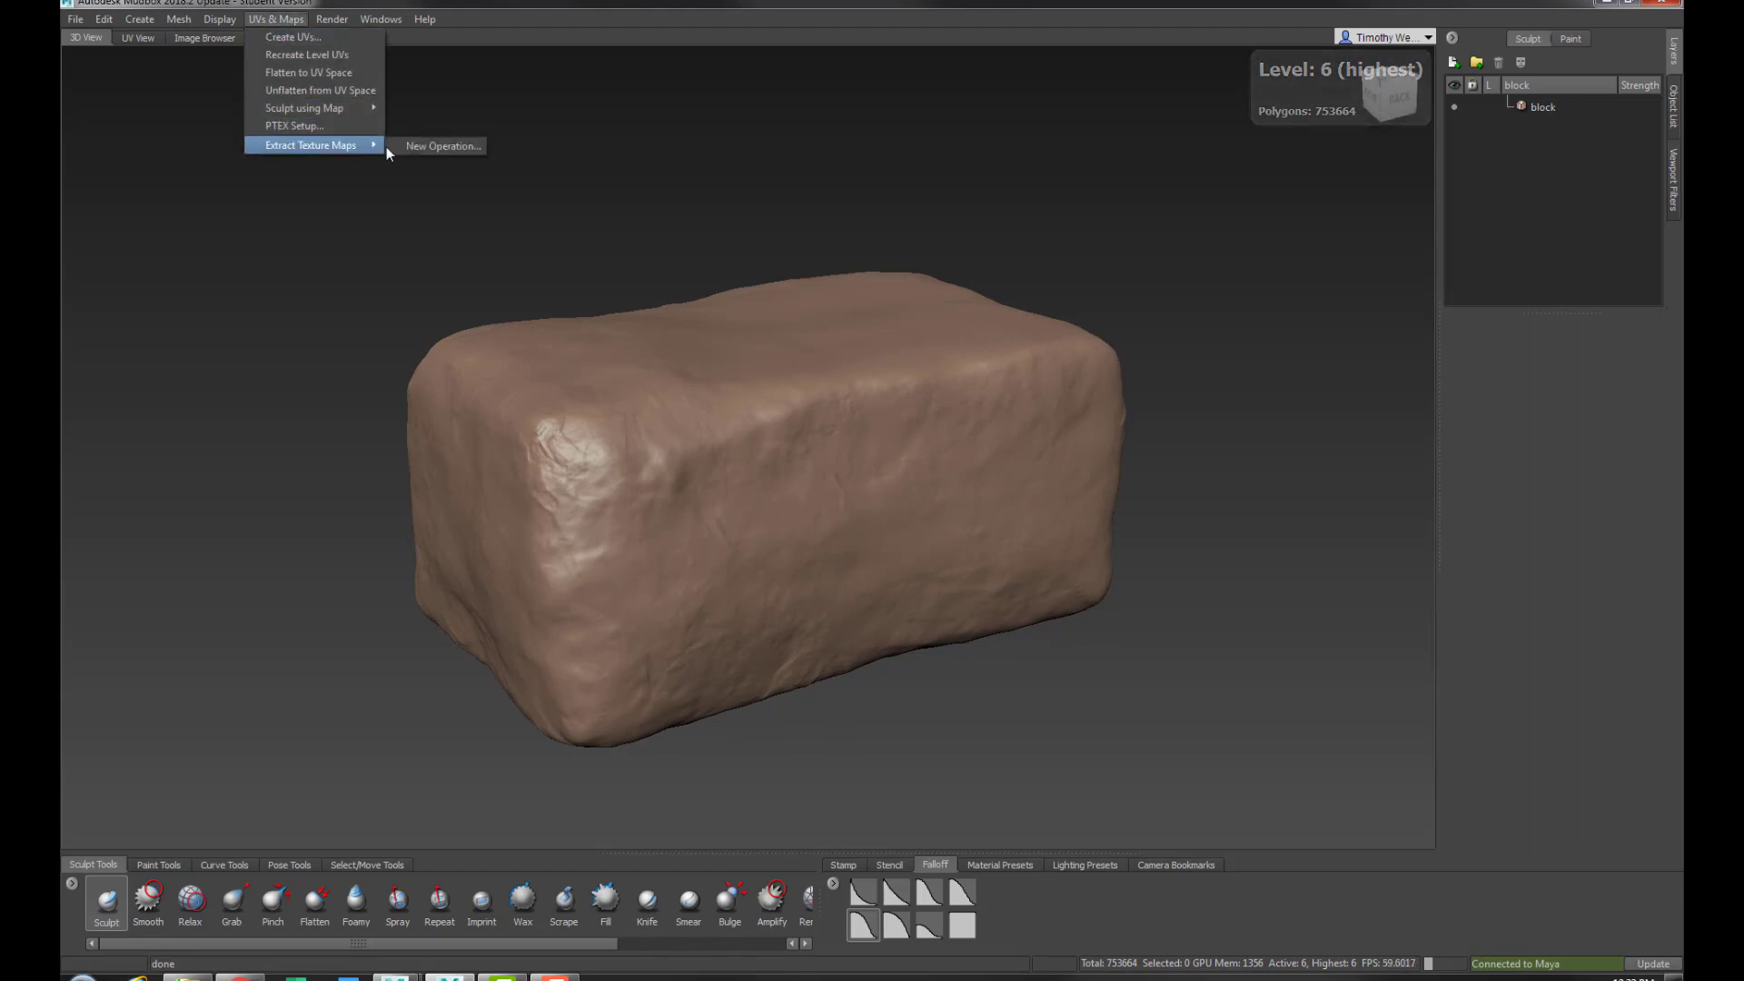
pyautogui.click(443, 146)
pyautogui.moveTo(892, 381); pyautogui.dragTo(623, 376)
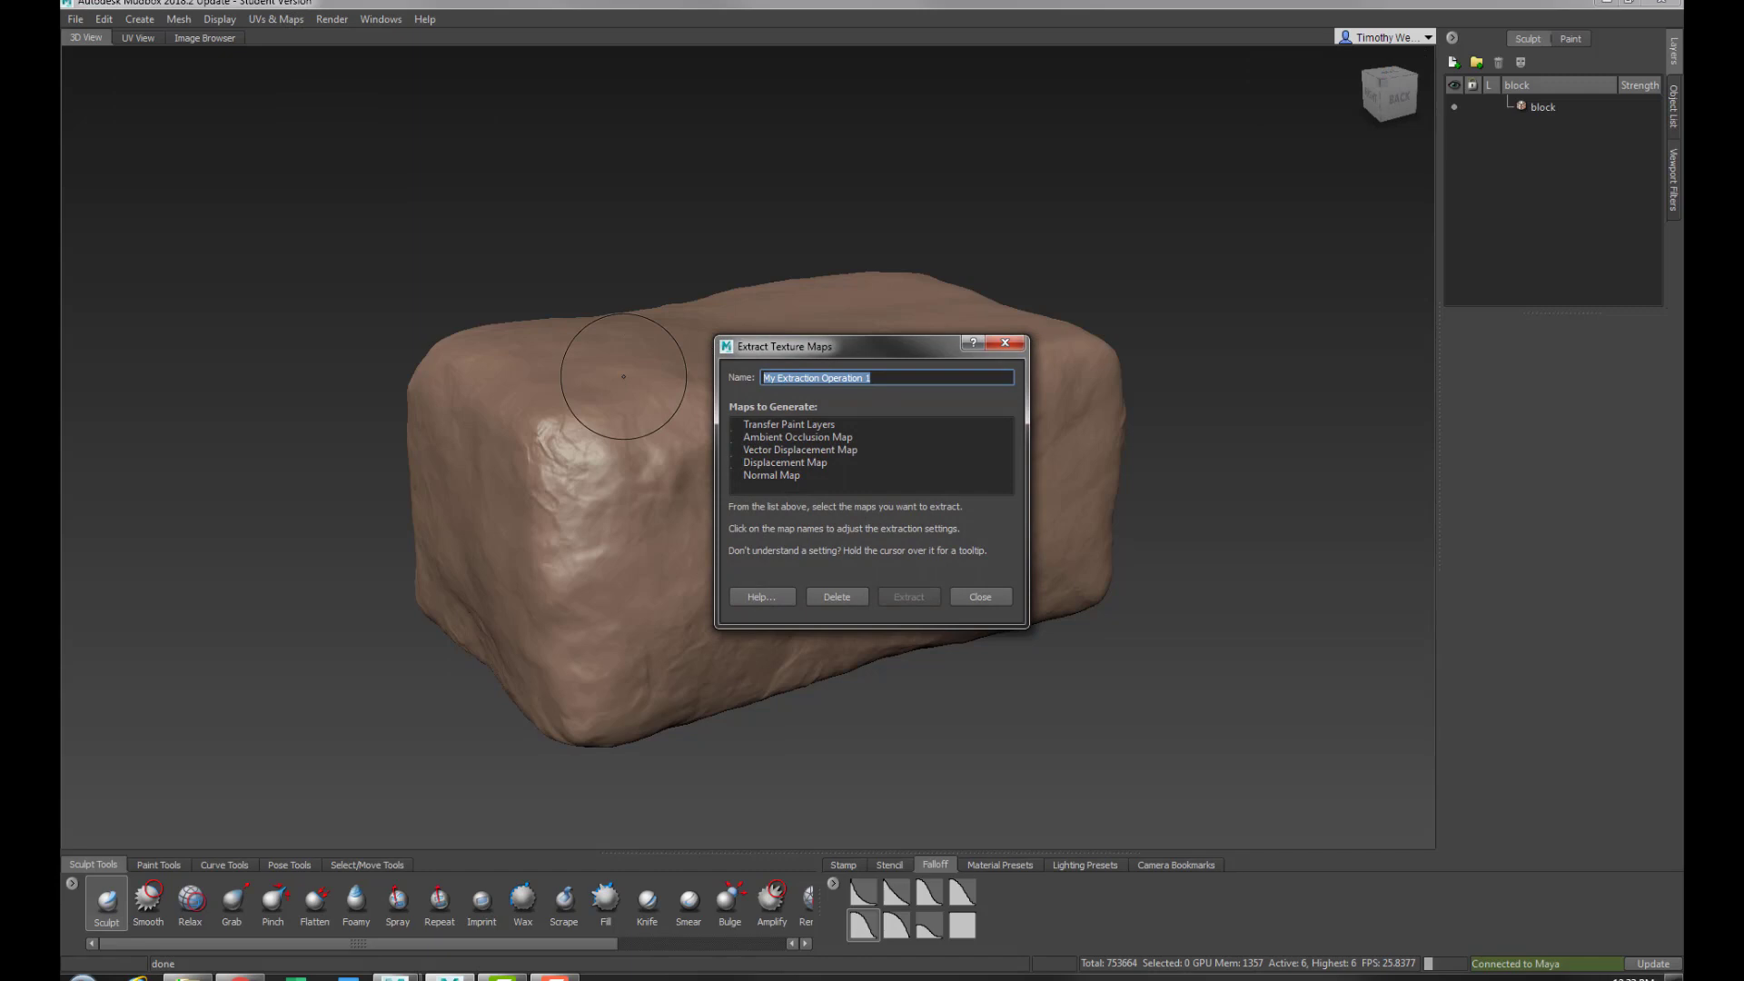
pyautogui.write('displacement')
pyautogui.click(788, 463)
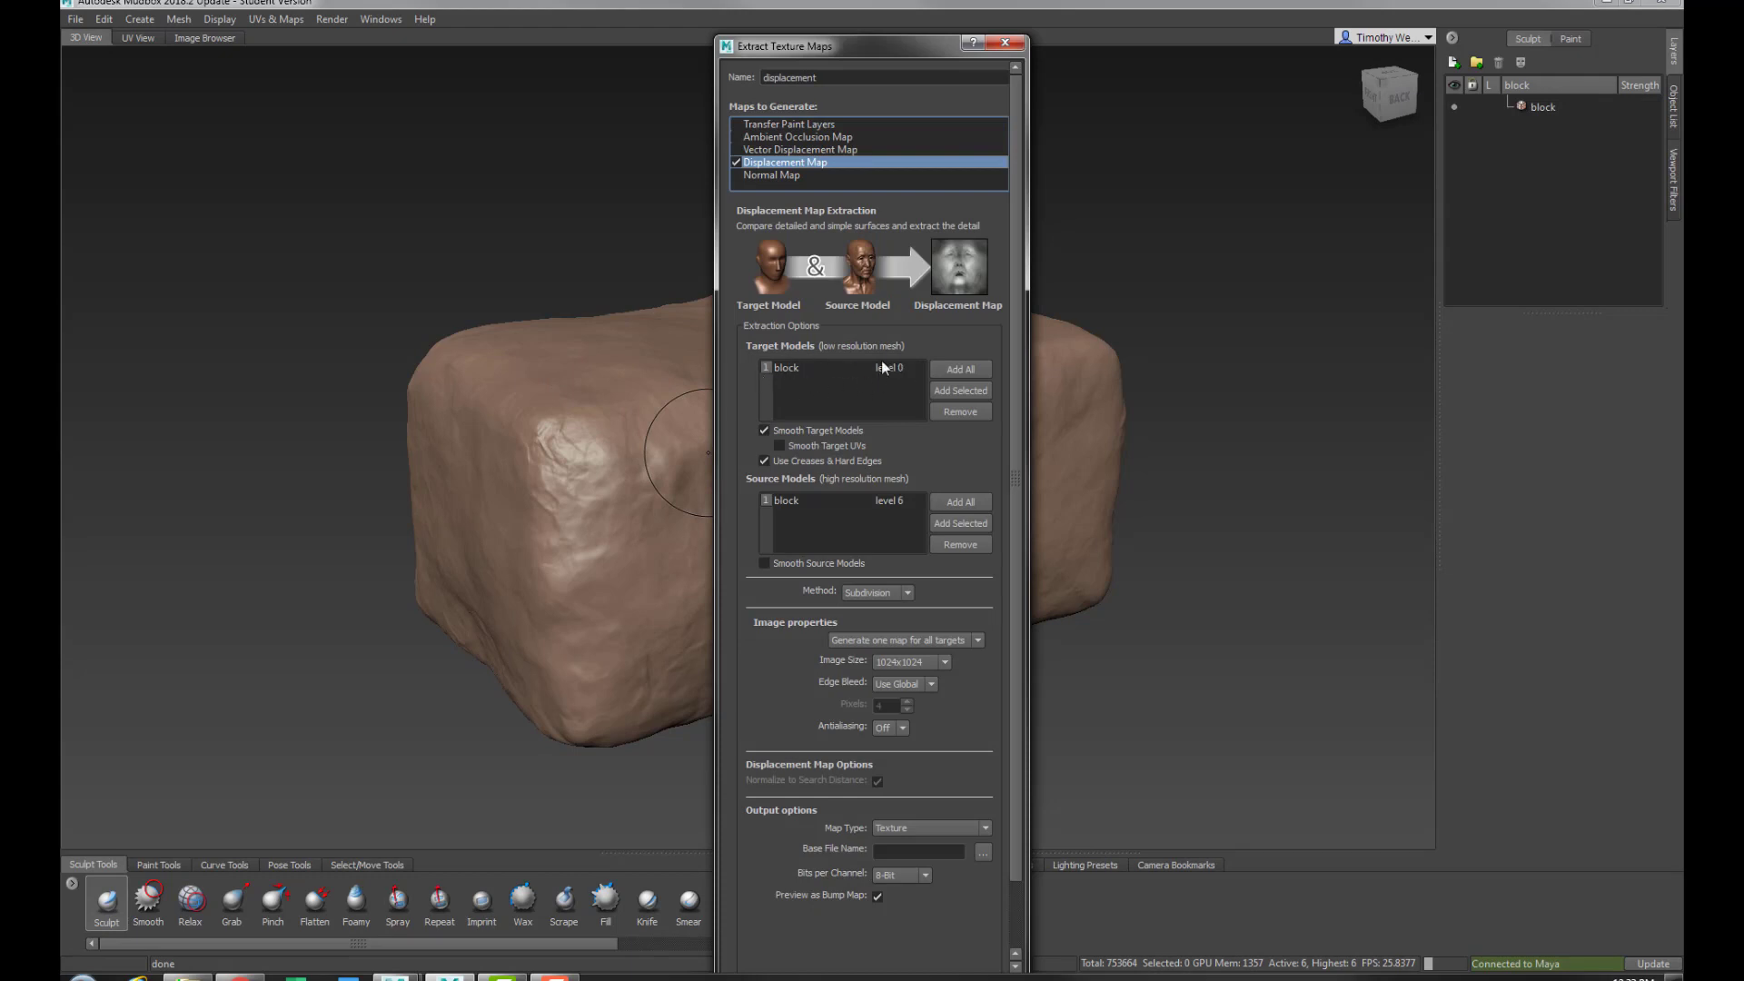
# Use the block's level 3 mesh as the source model and set the map's image size to 2048x2048
pyautogui.click(891, 501)
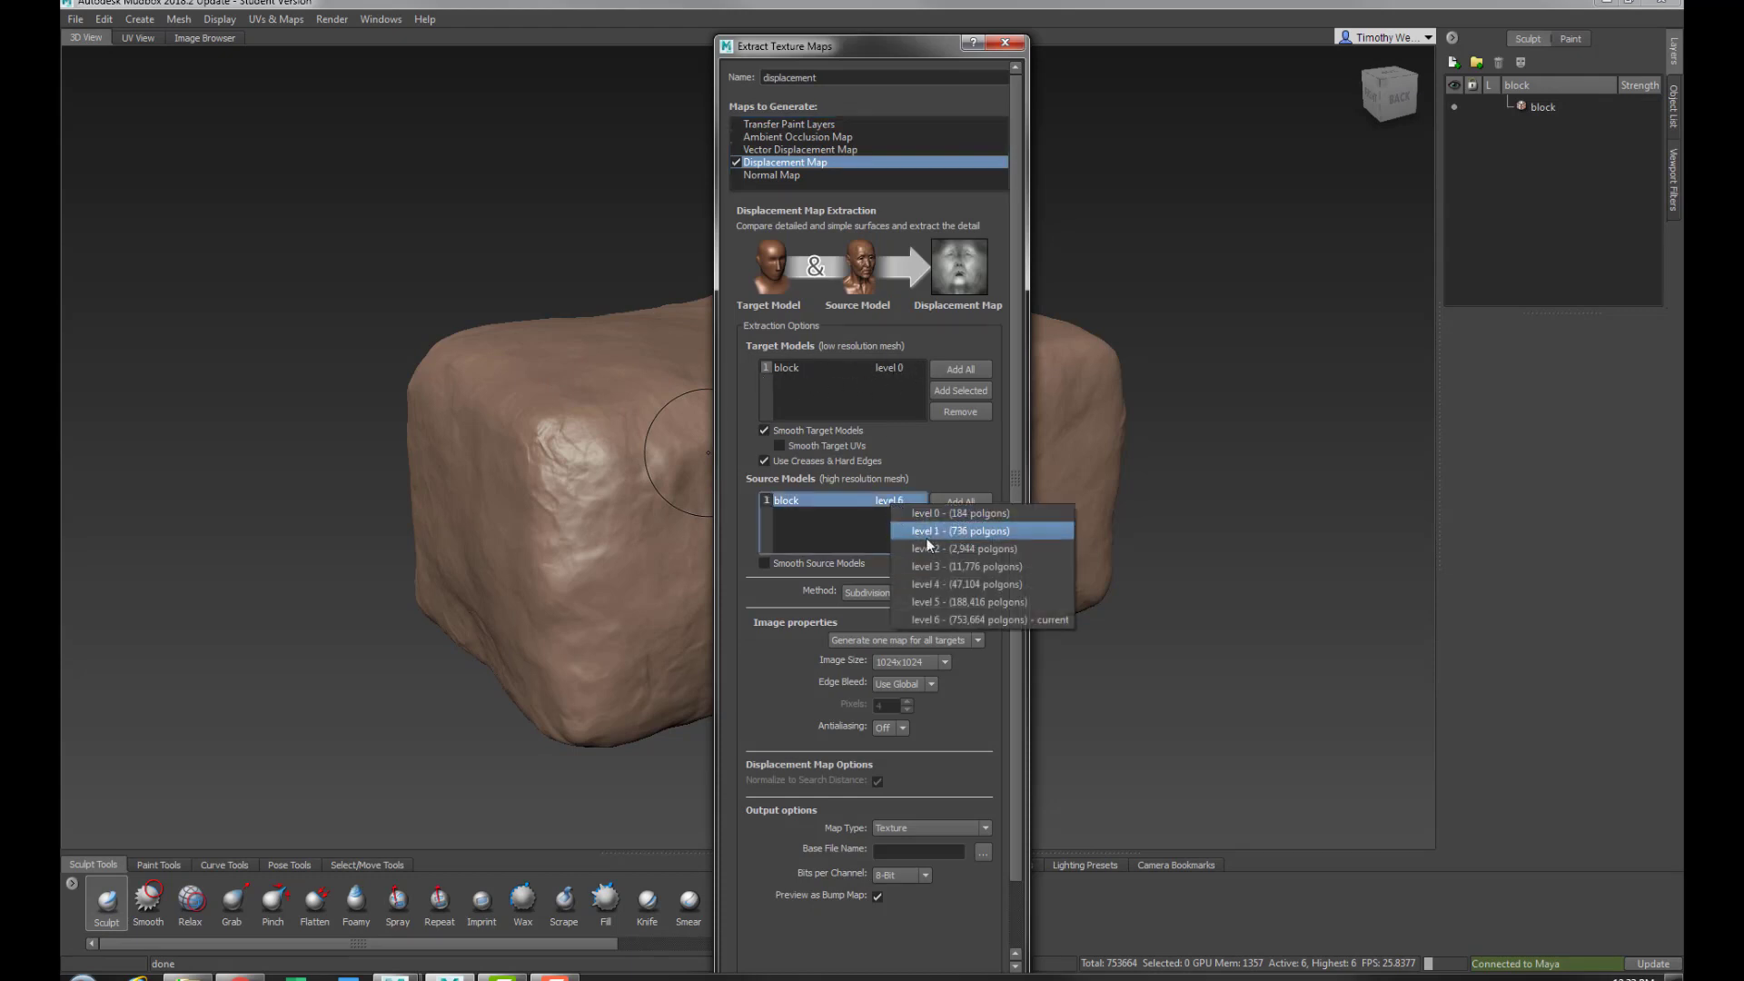
pyautogui.click(932, 567)
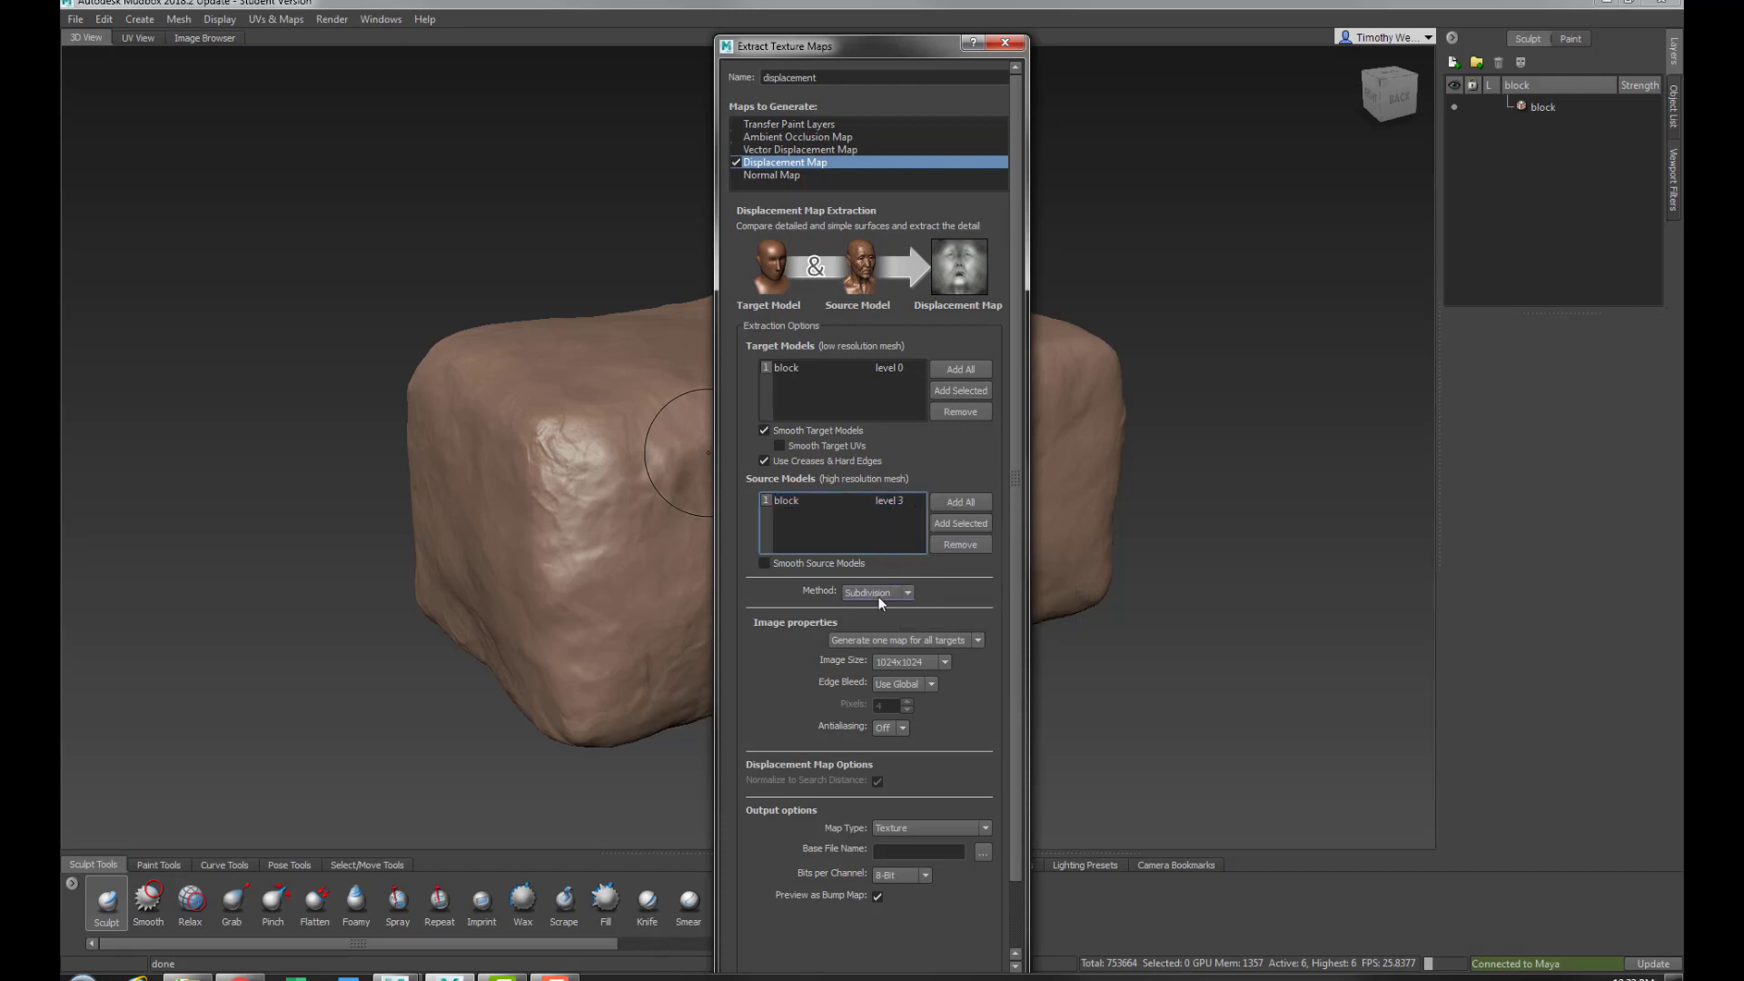
pyautogui.click(909, 662)
# Set the displacement map's output to a 32 bit Floating Point RGBA TIFF named Block_Displace_A in the sourceimages folder
pyautogui.click(983, 852)
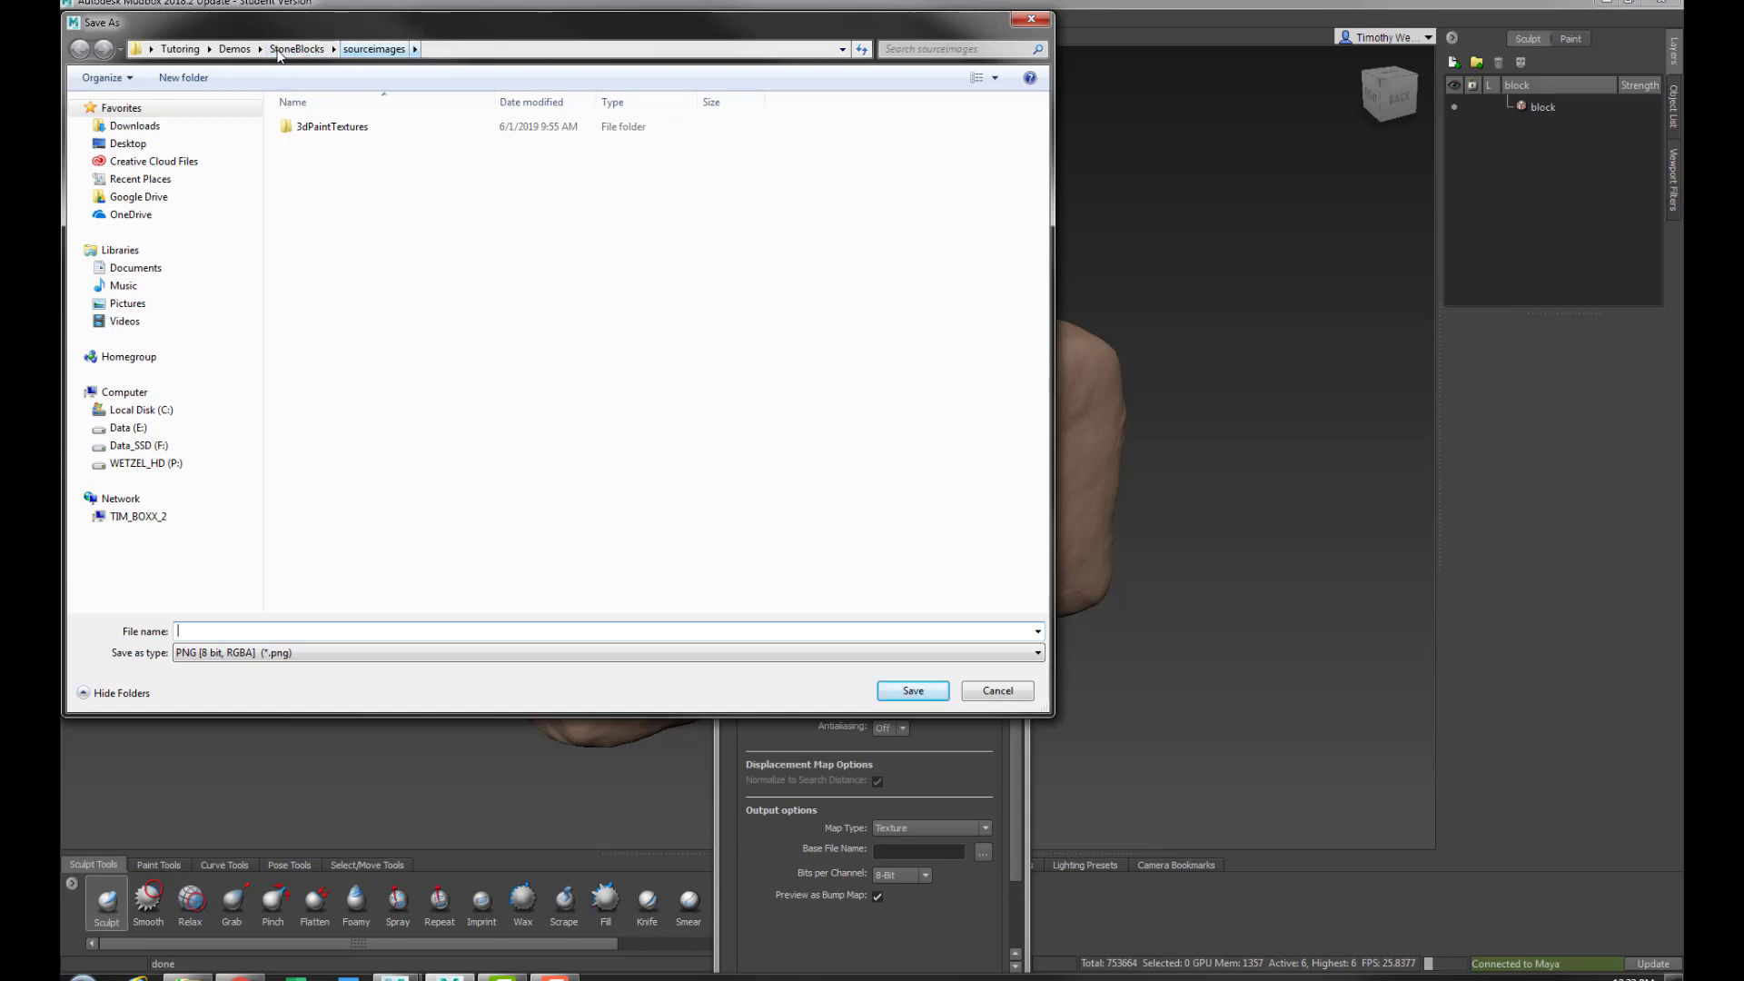
pyautogui.click(232, 653)
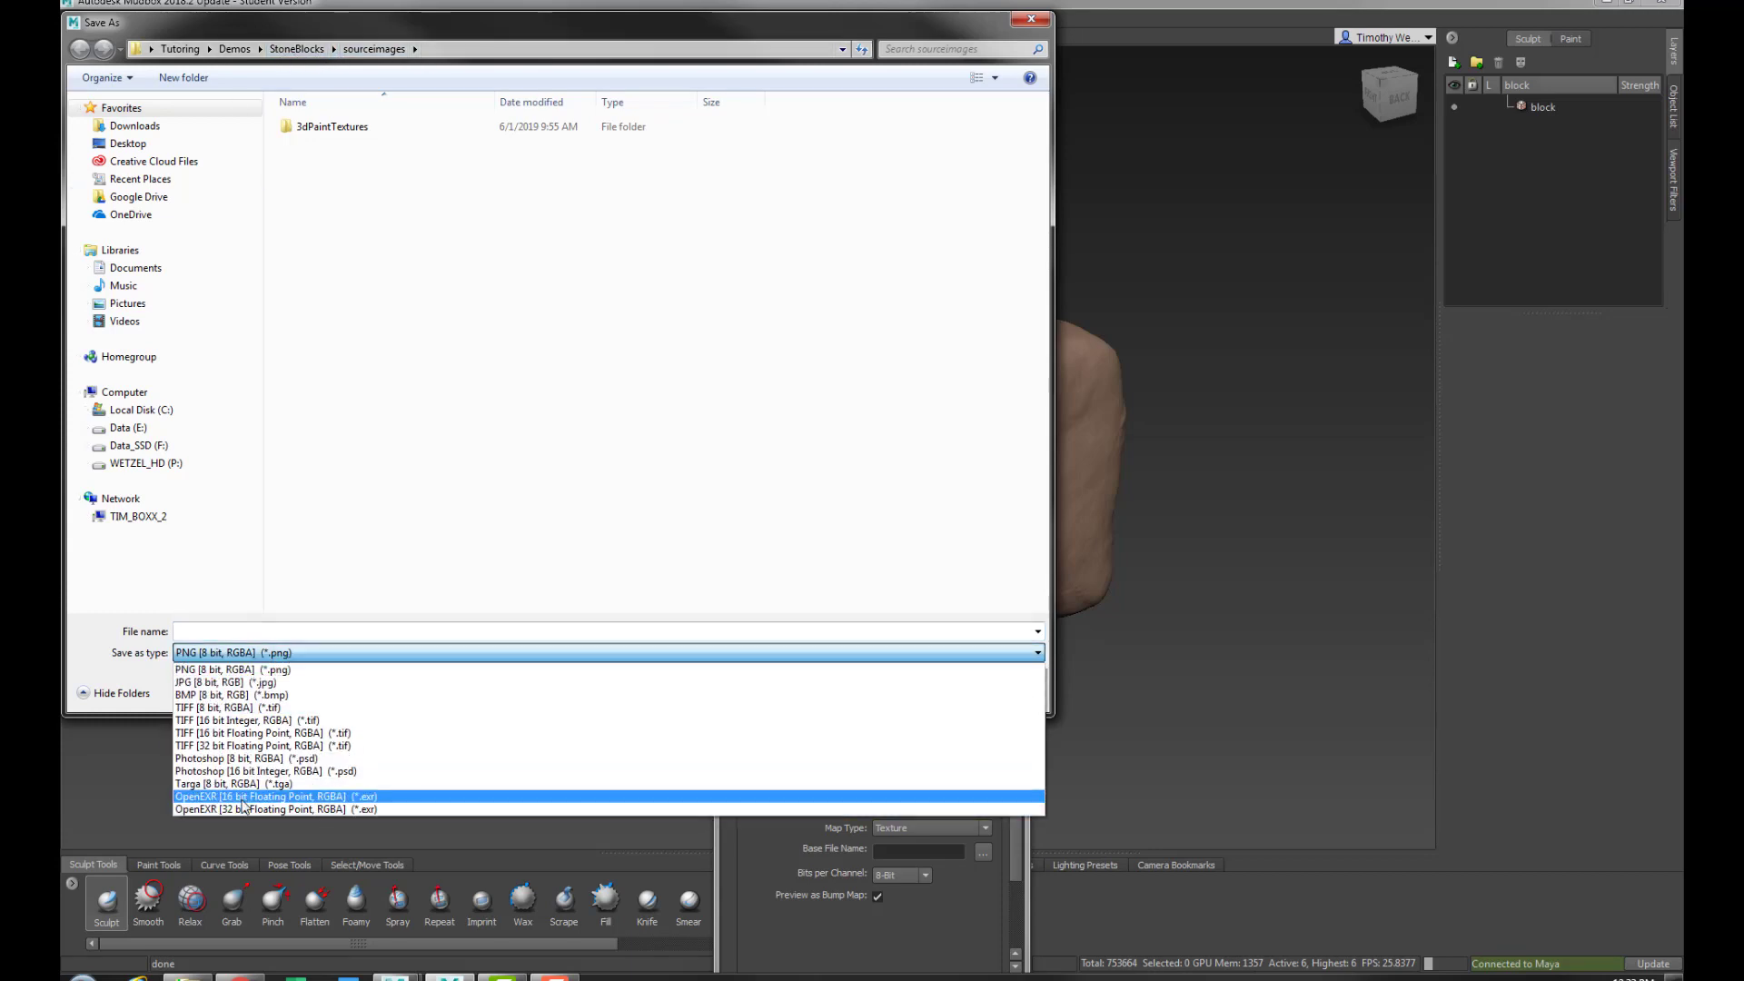
pyautogui.click(221, 746)
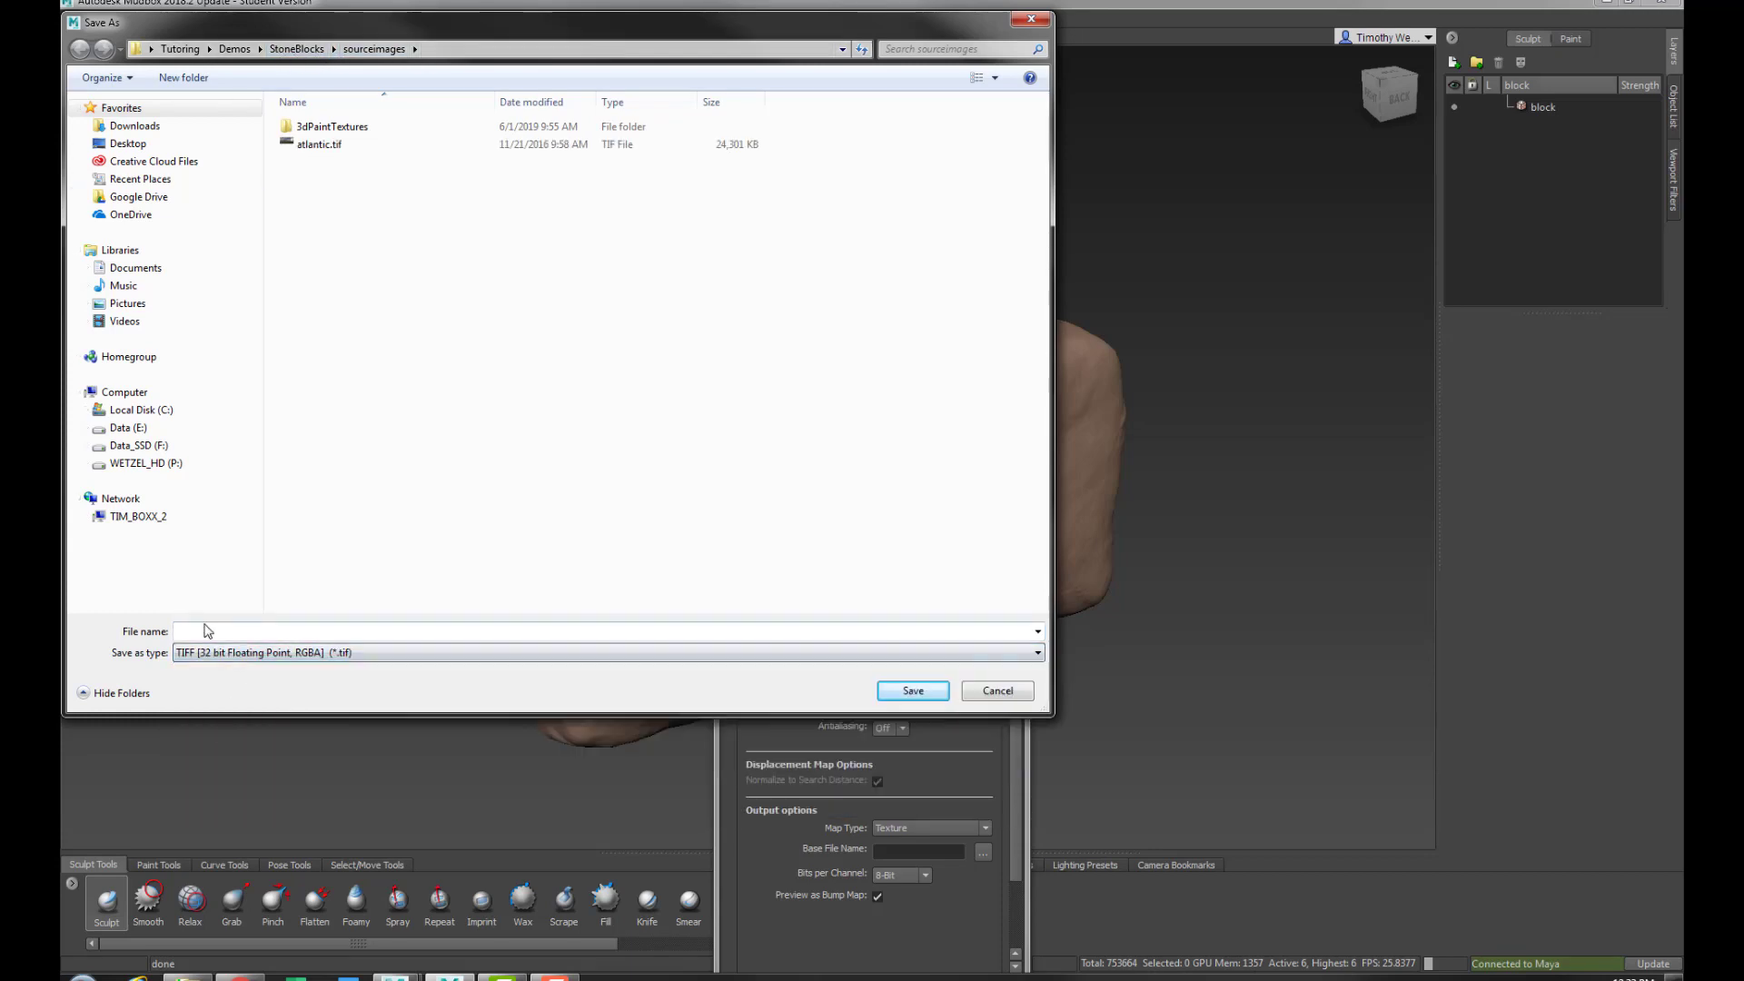
pyautogui.click(207, 629)
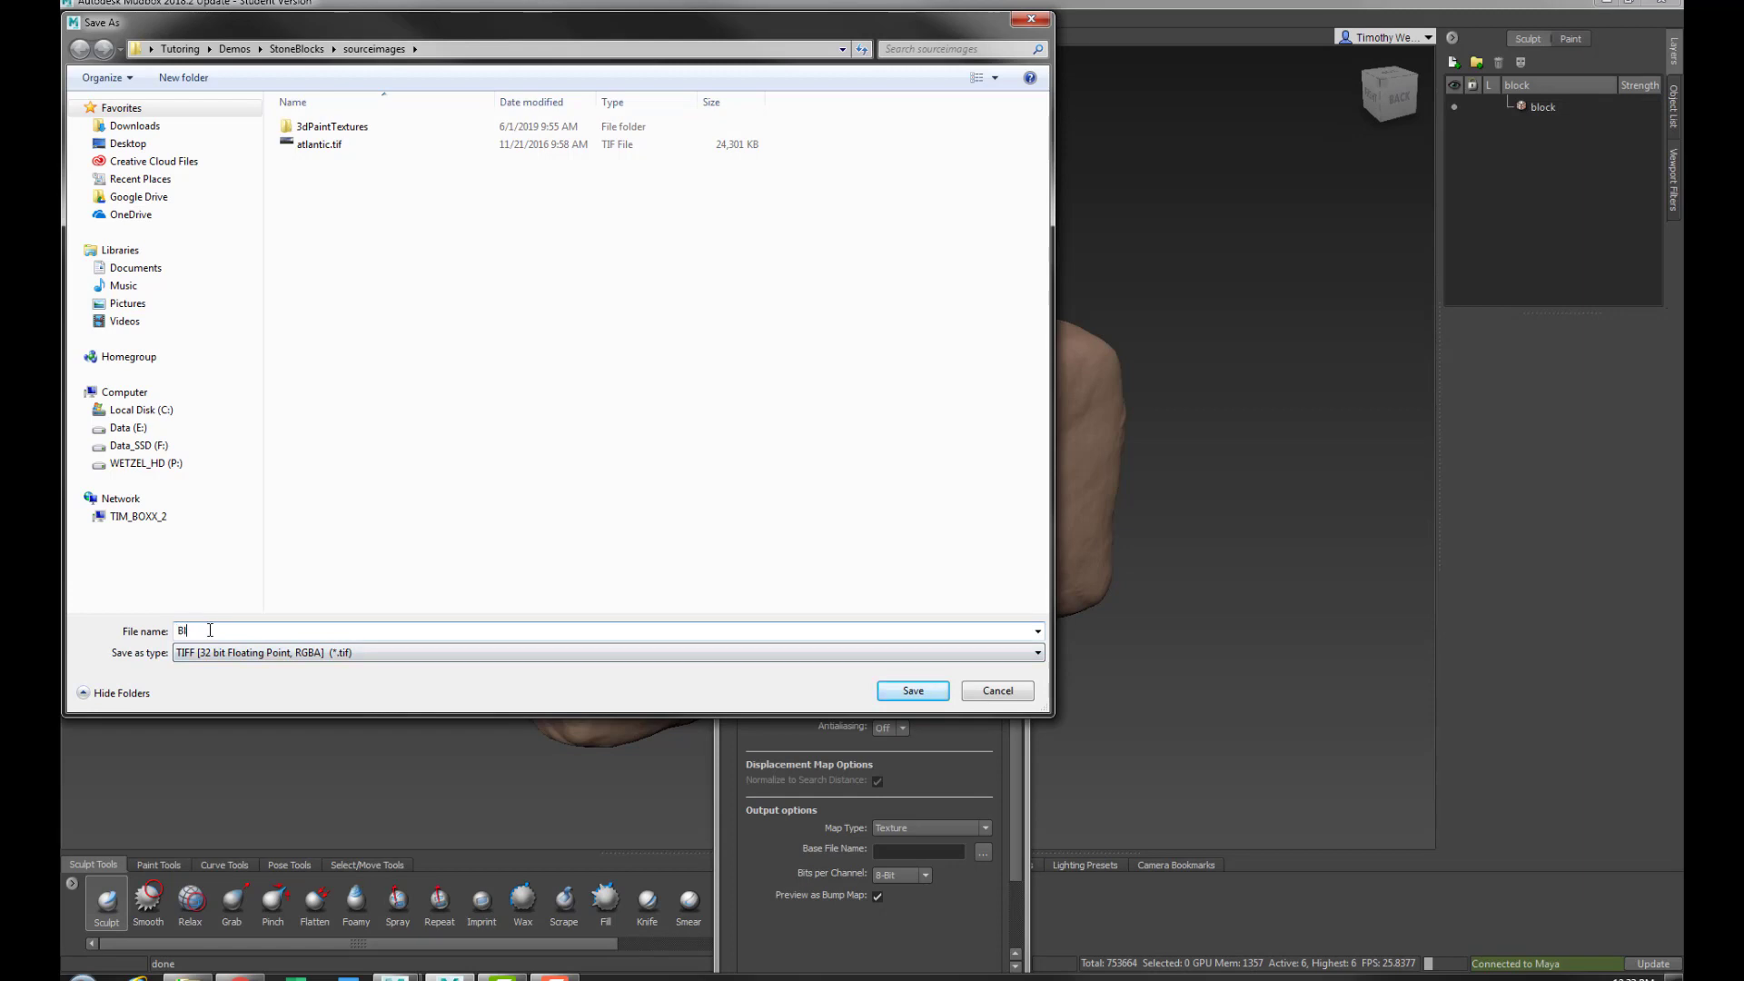
pyautogui.write('Block_Displace_A')
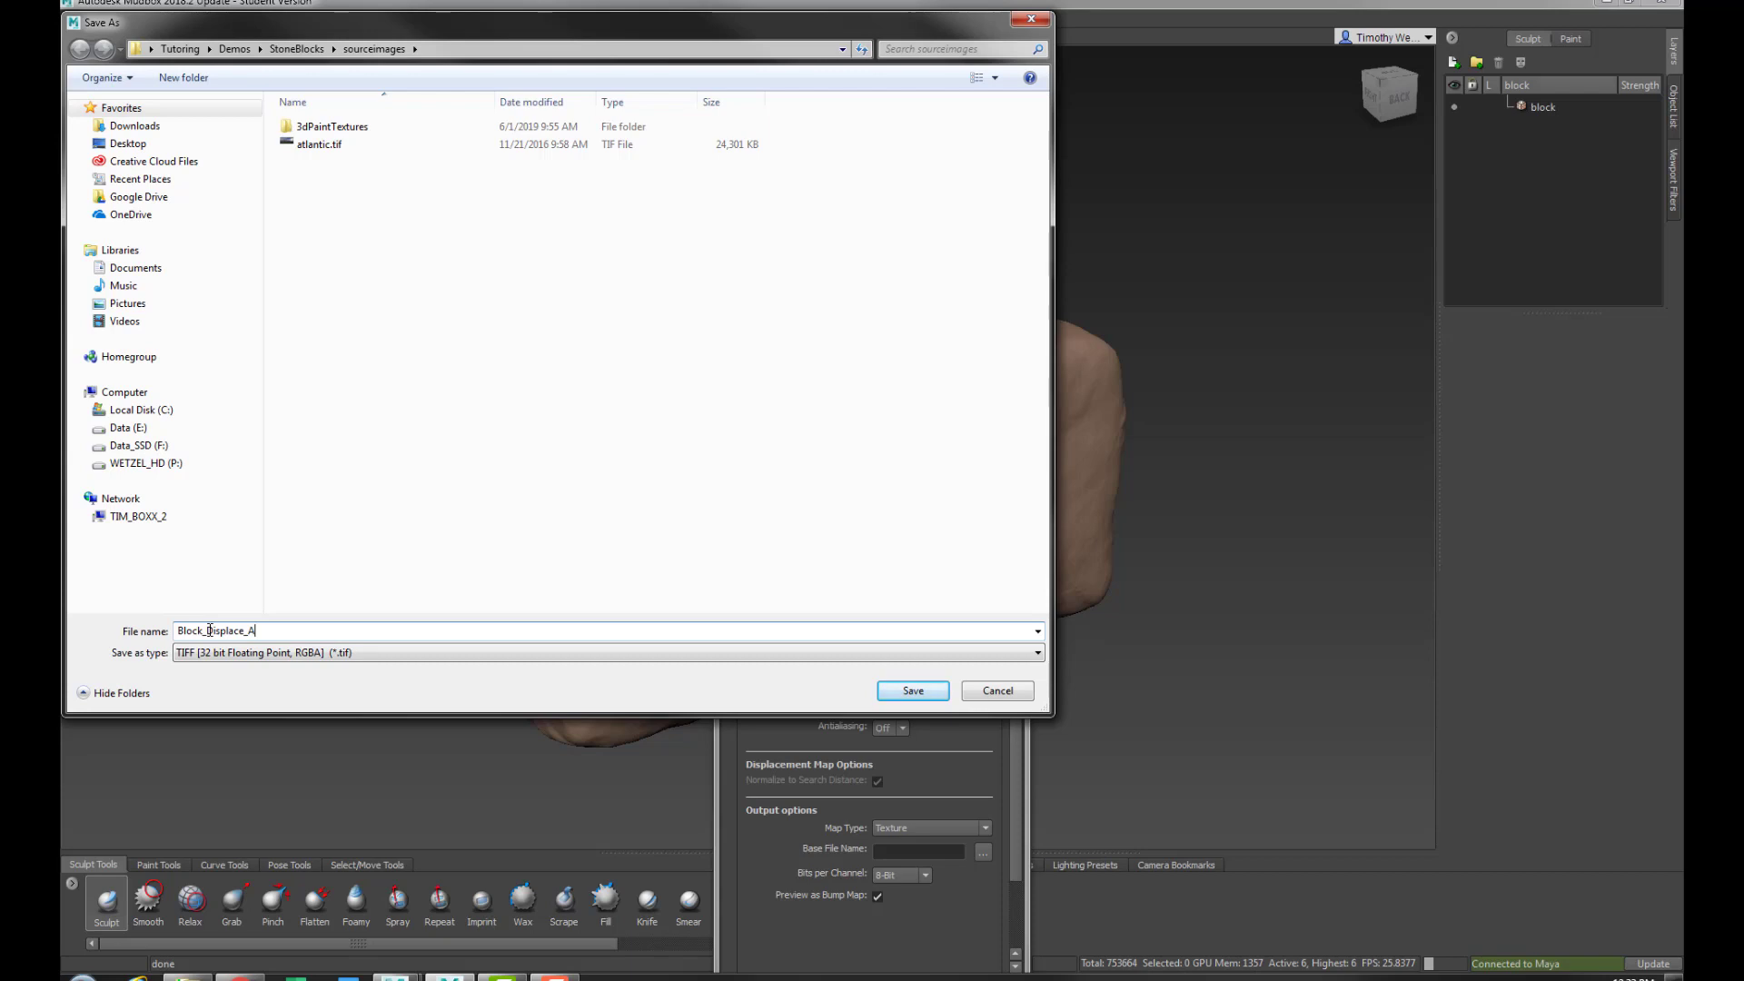
pyautogui.click(913, 692)
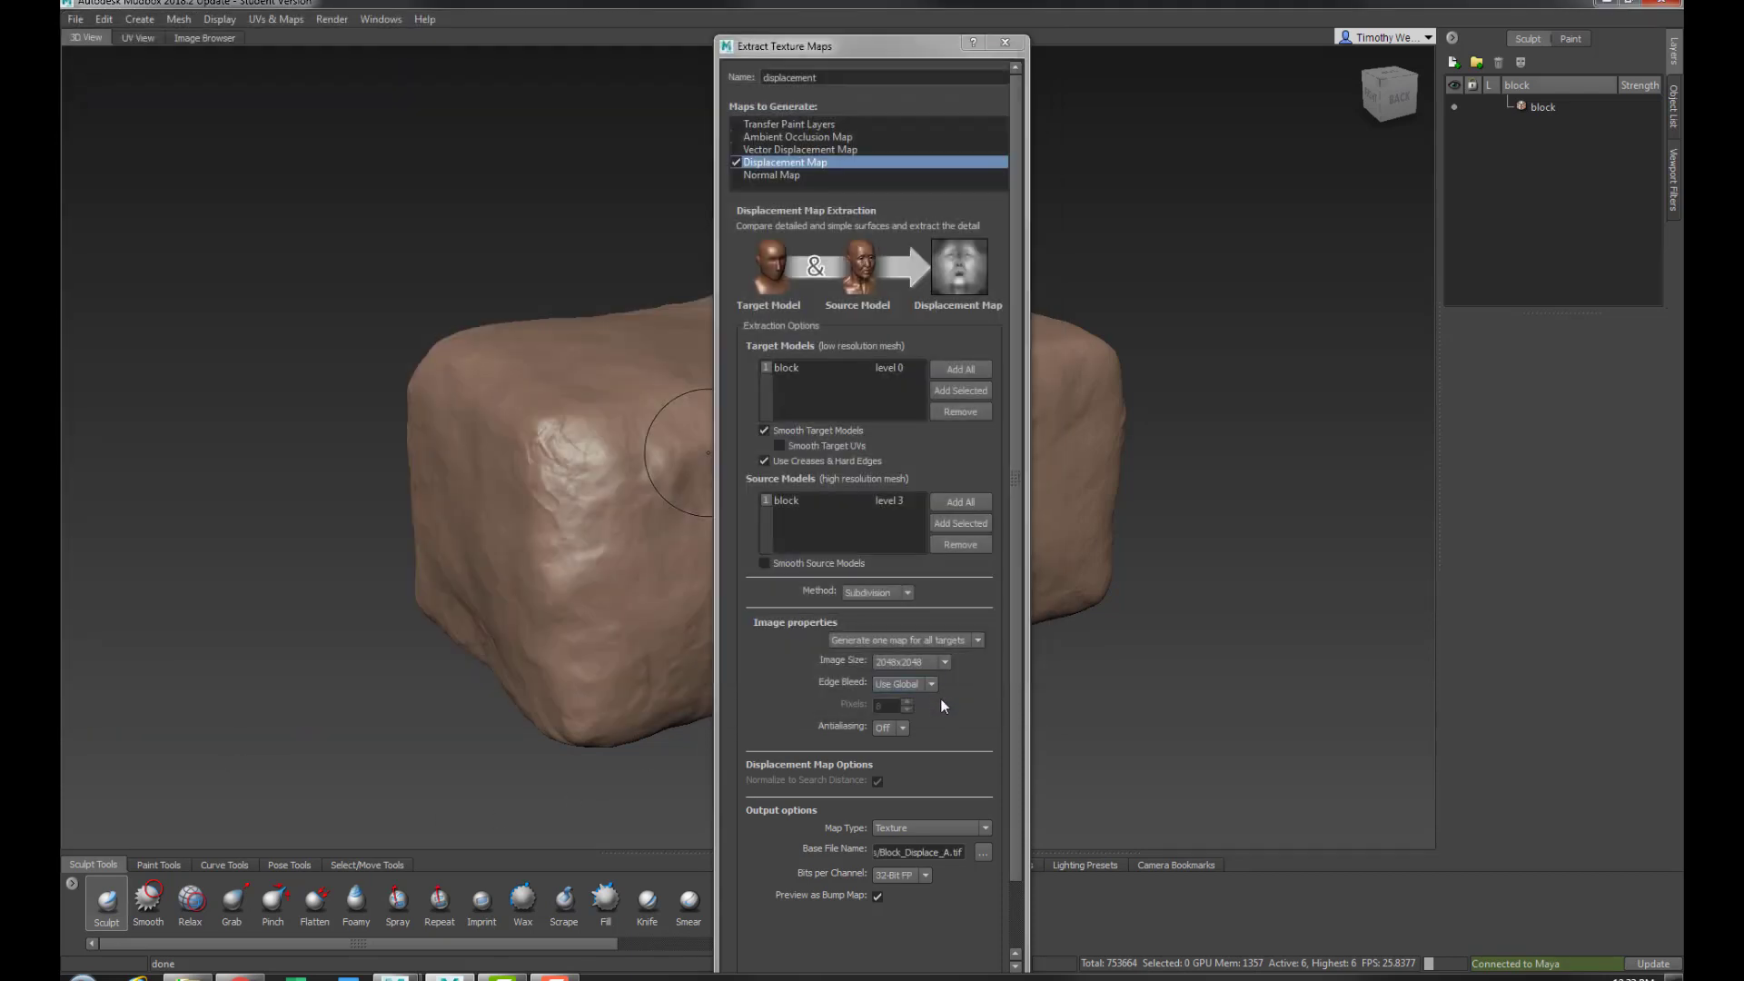
# Extract the block's displacement map to Block_Displace_A.tif with the current options and close the extraction results
pyautogui.scroll(-2, 1015, 835)
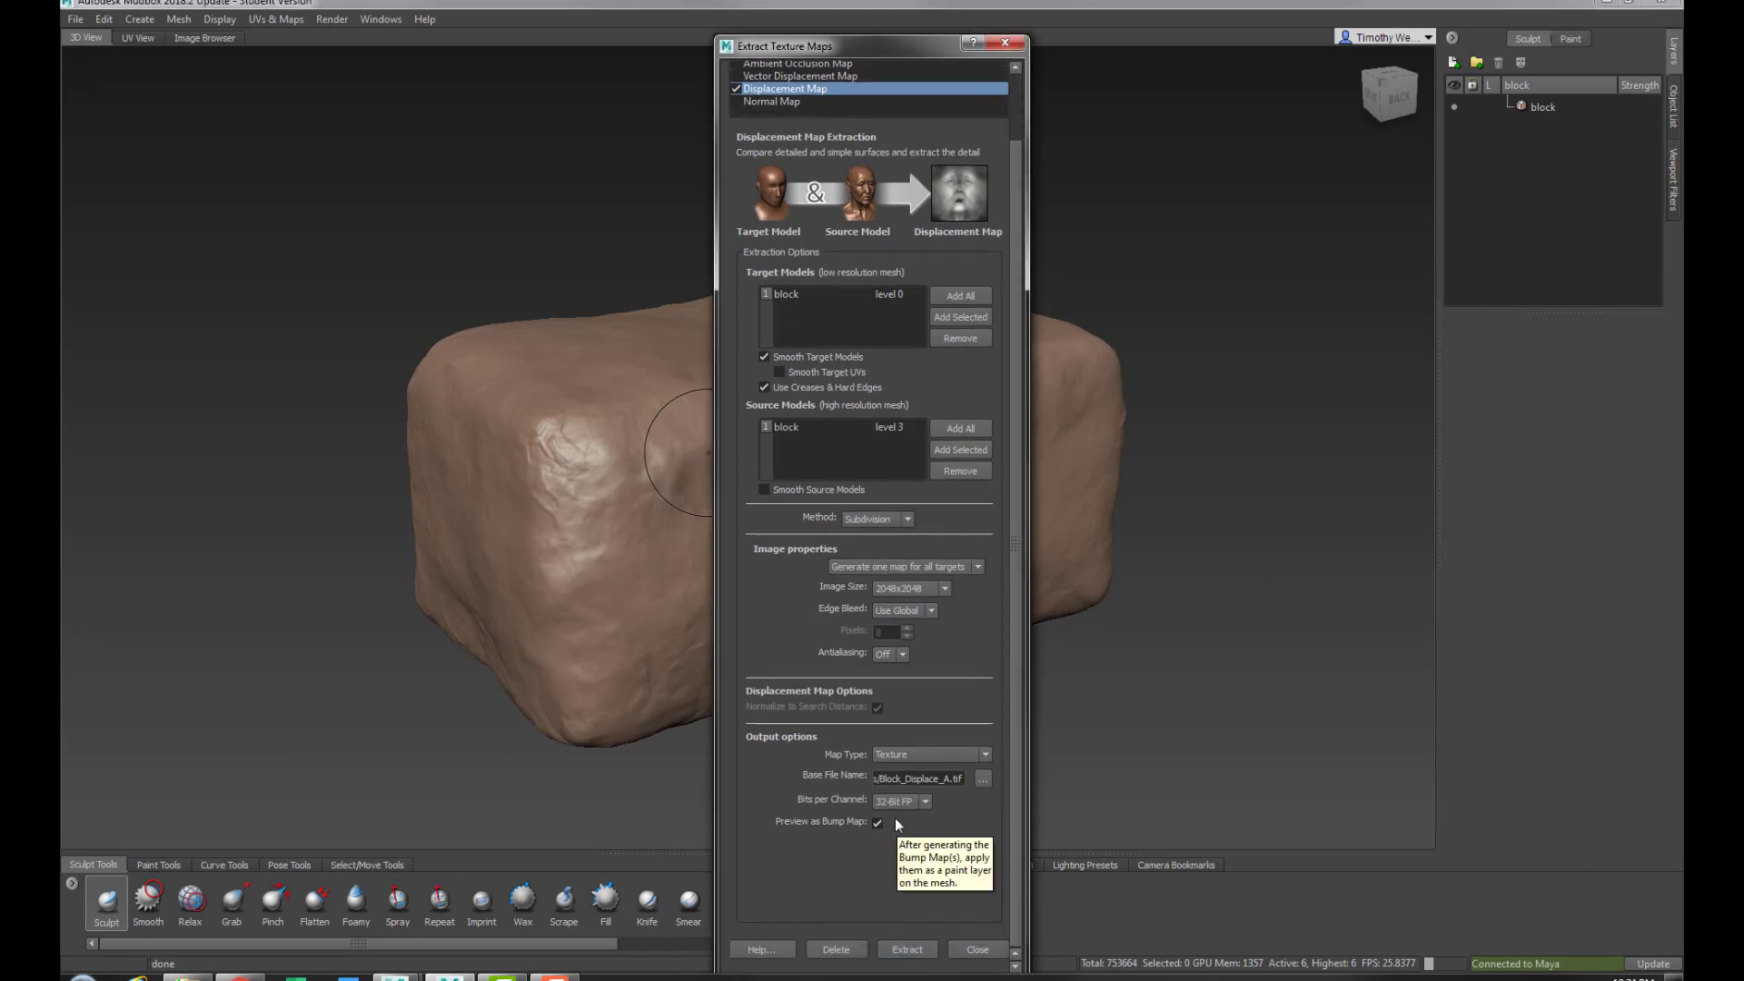
pyautogui.click(908, 949)
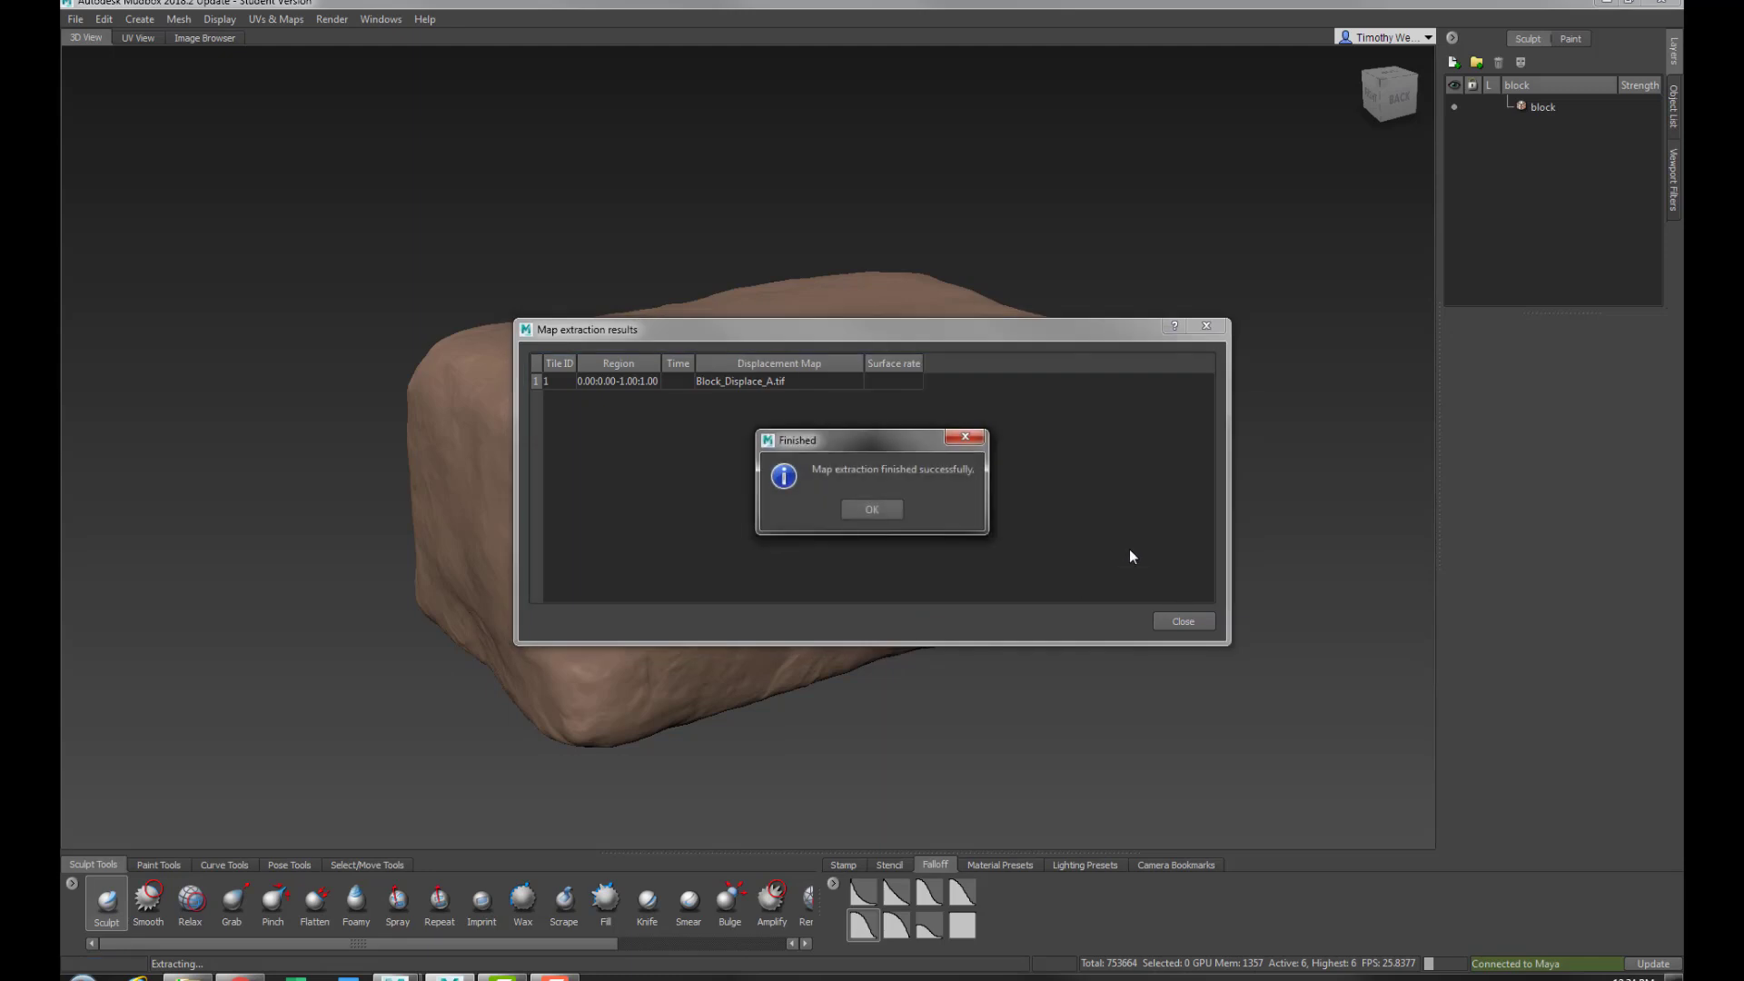
pyautogui.click(878, 509)
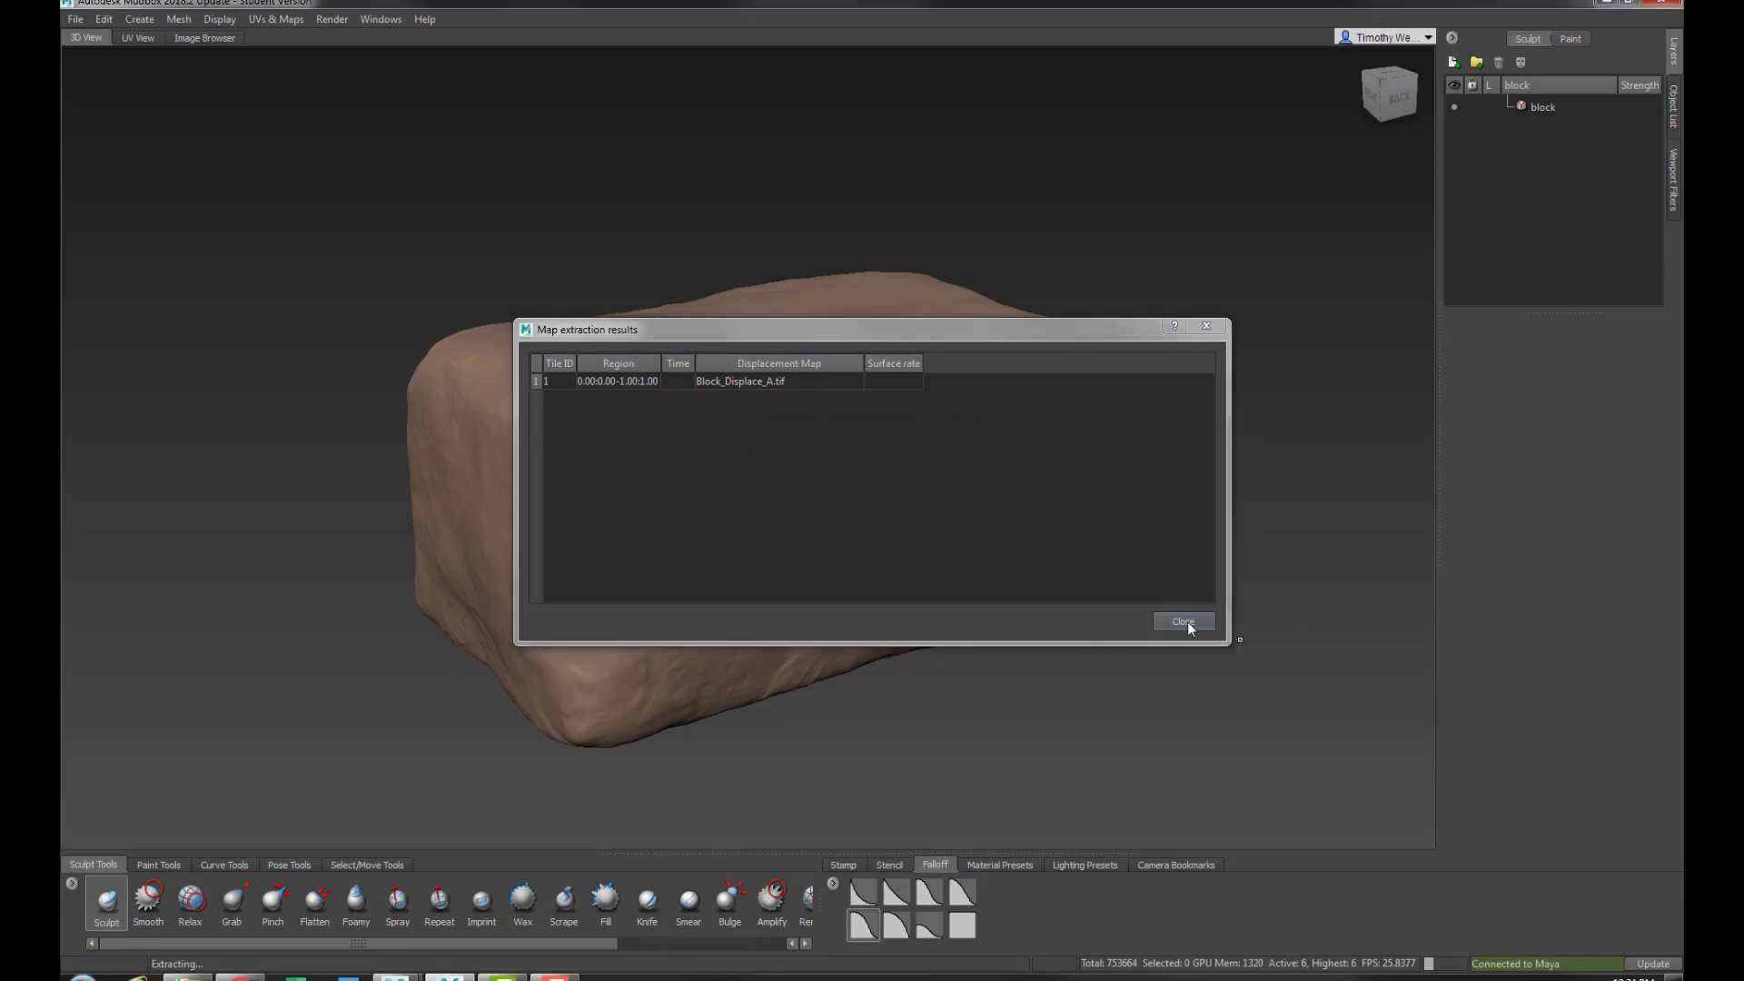
pyautogui.click(1182, 621)
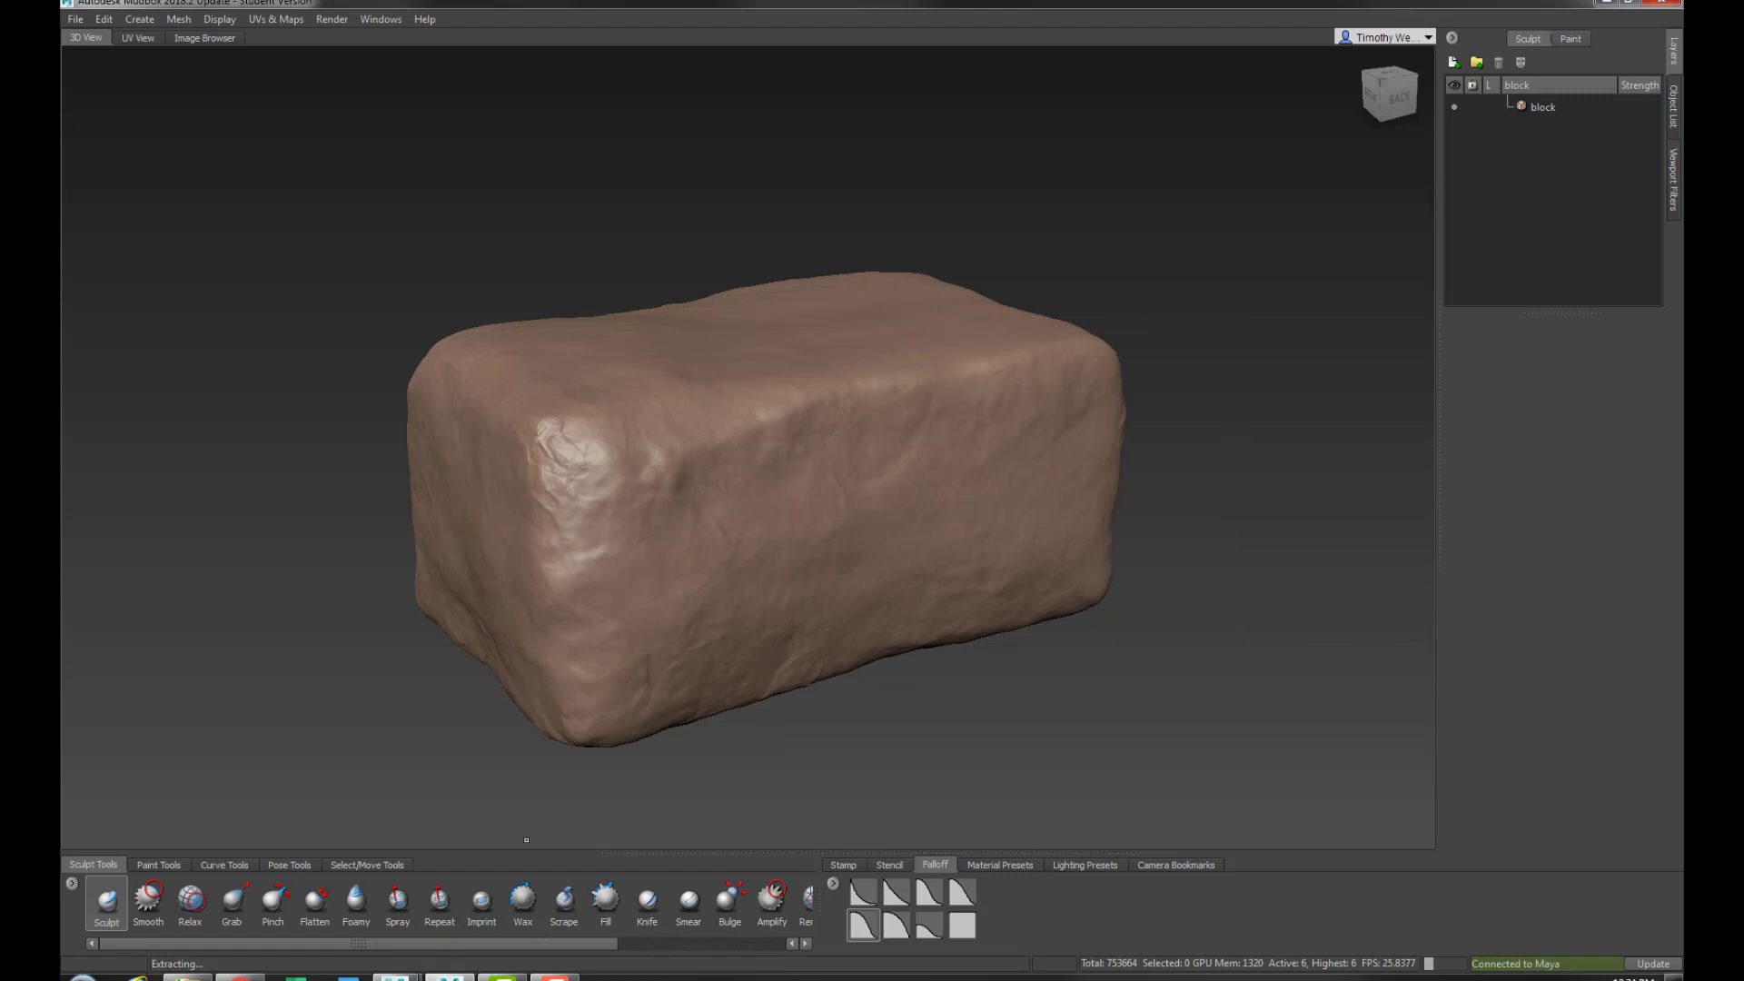
# Switch to Maya and assign a new Arnold aiStandardSurface material to the block
pyautogui.moveTo(396, 976)
pyautogui.click(473, 891)
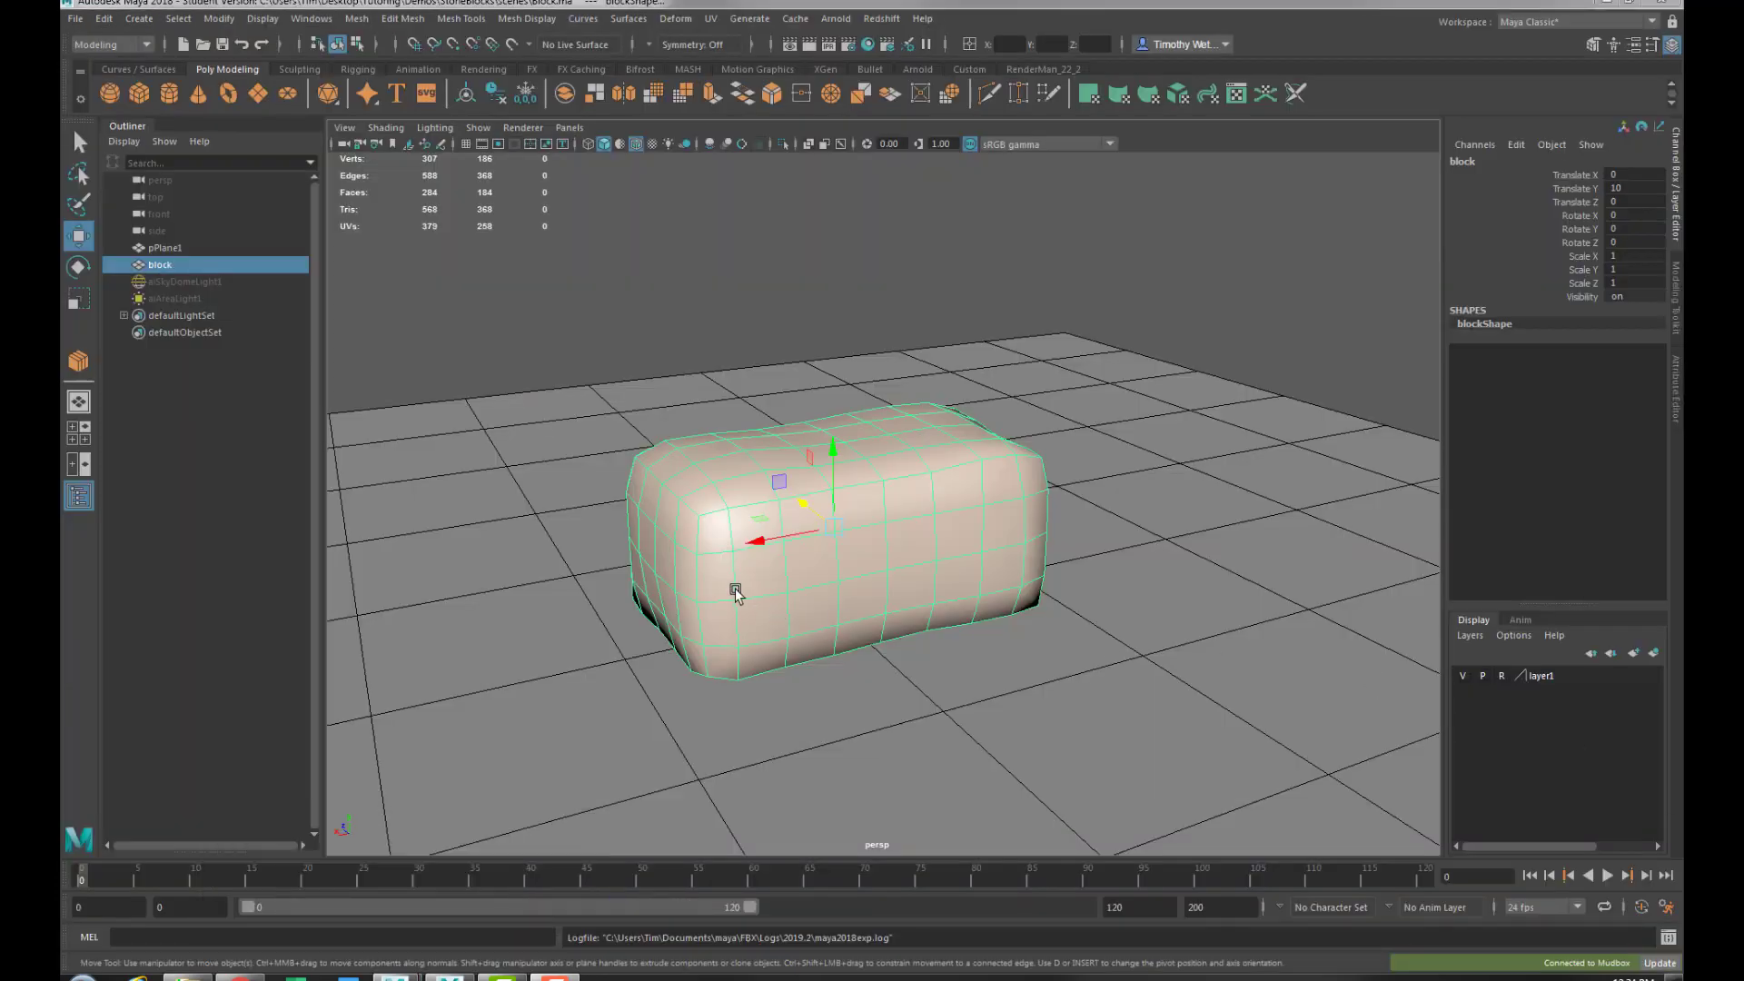
pyautogui.rightClick(768, 504)
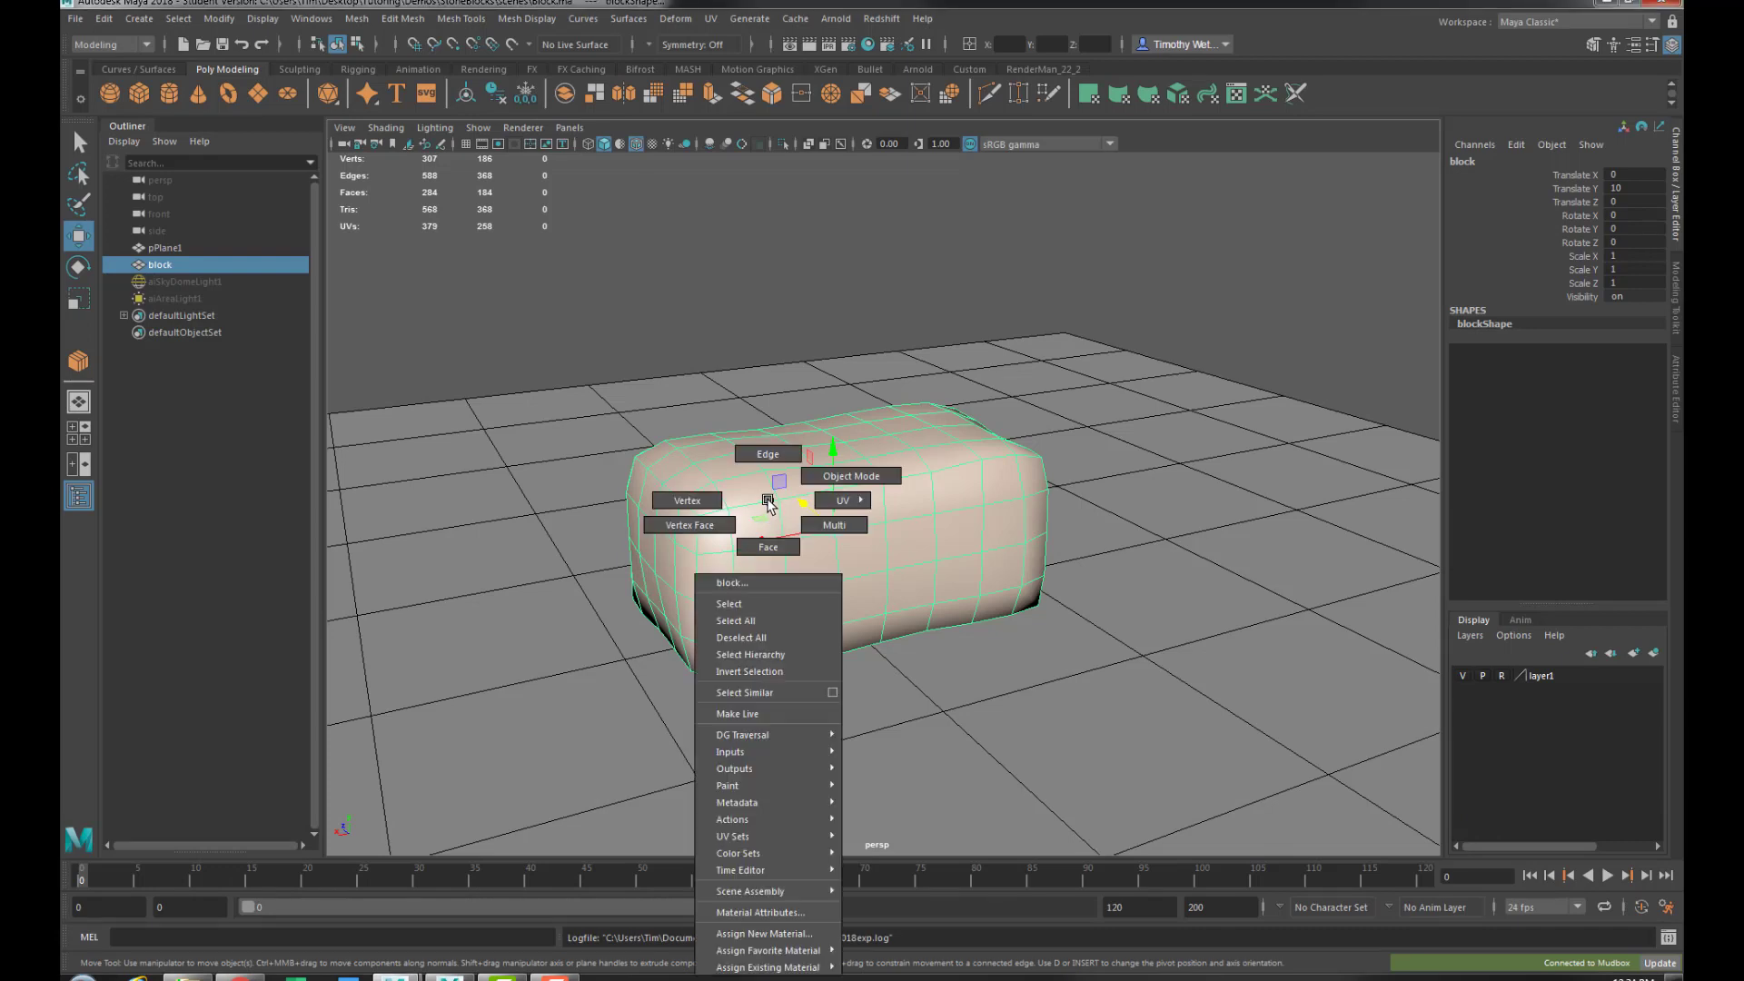
pyautogui.moveTo(768, 505); pyautogui.dragTo(796, 935, button='right')
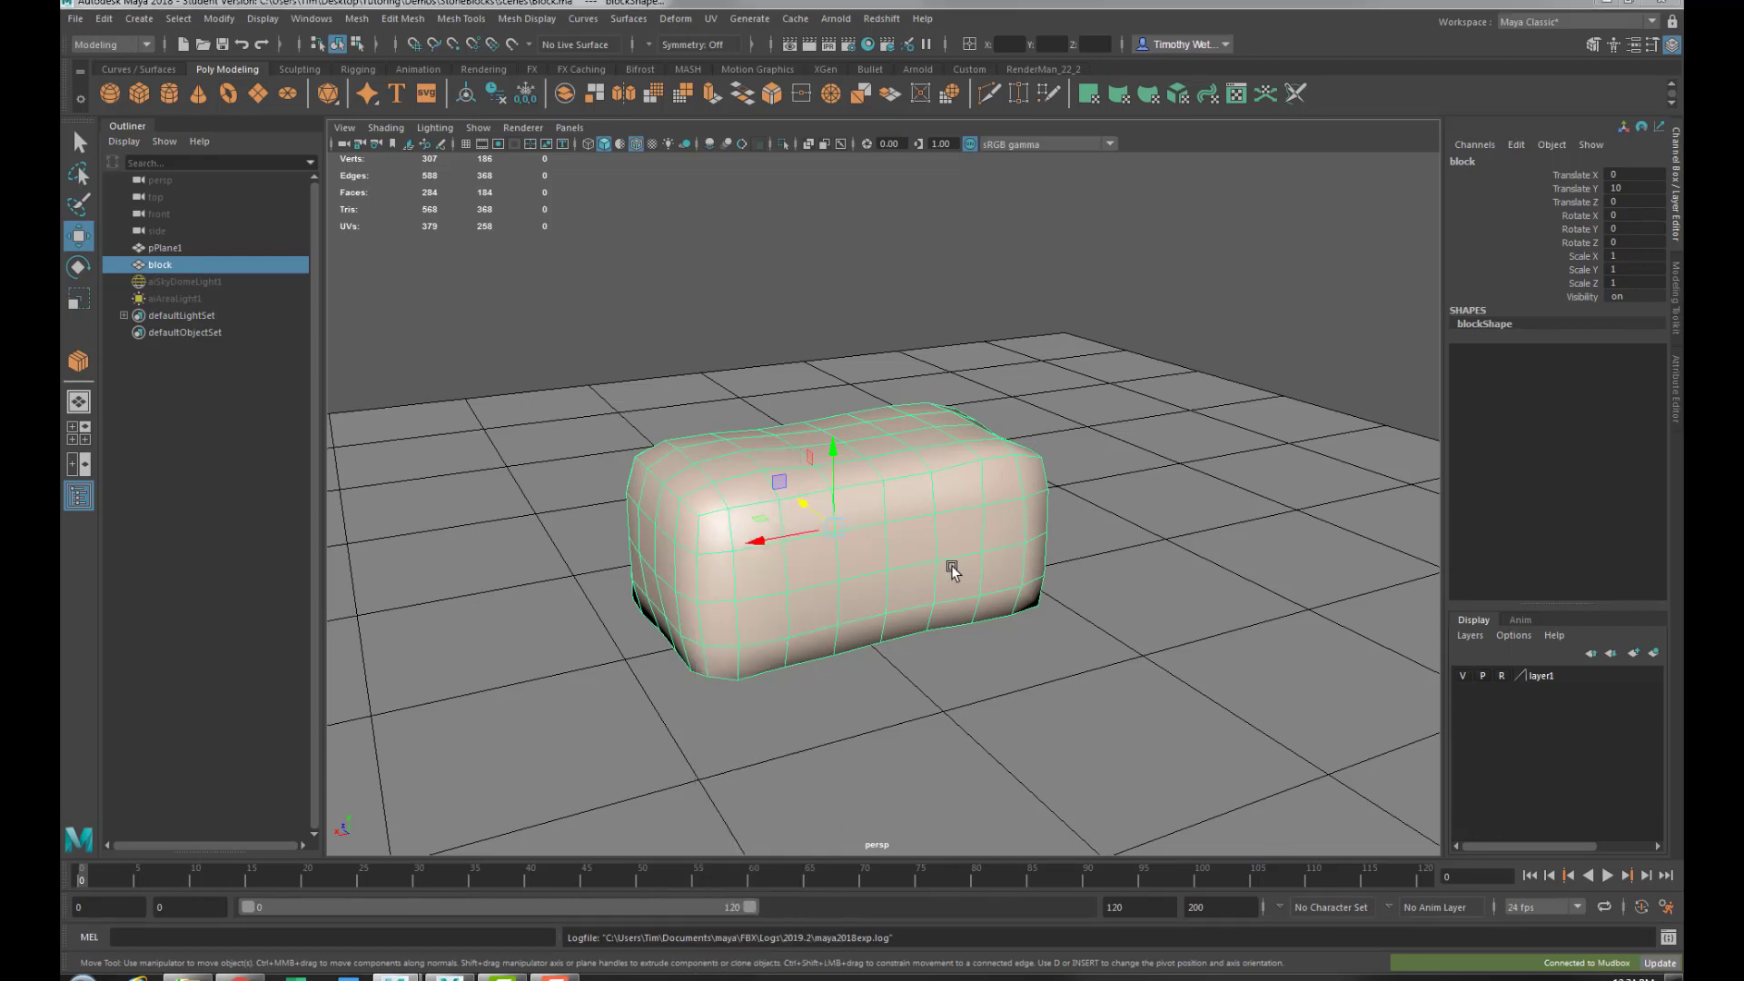
pyautogui.moveTo(1376, 166); pyautogui.dragTo(404, 155)
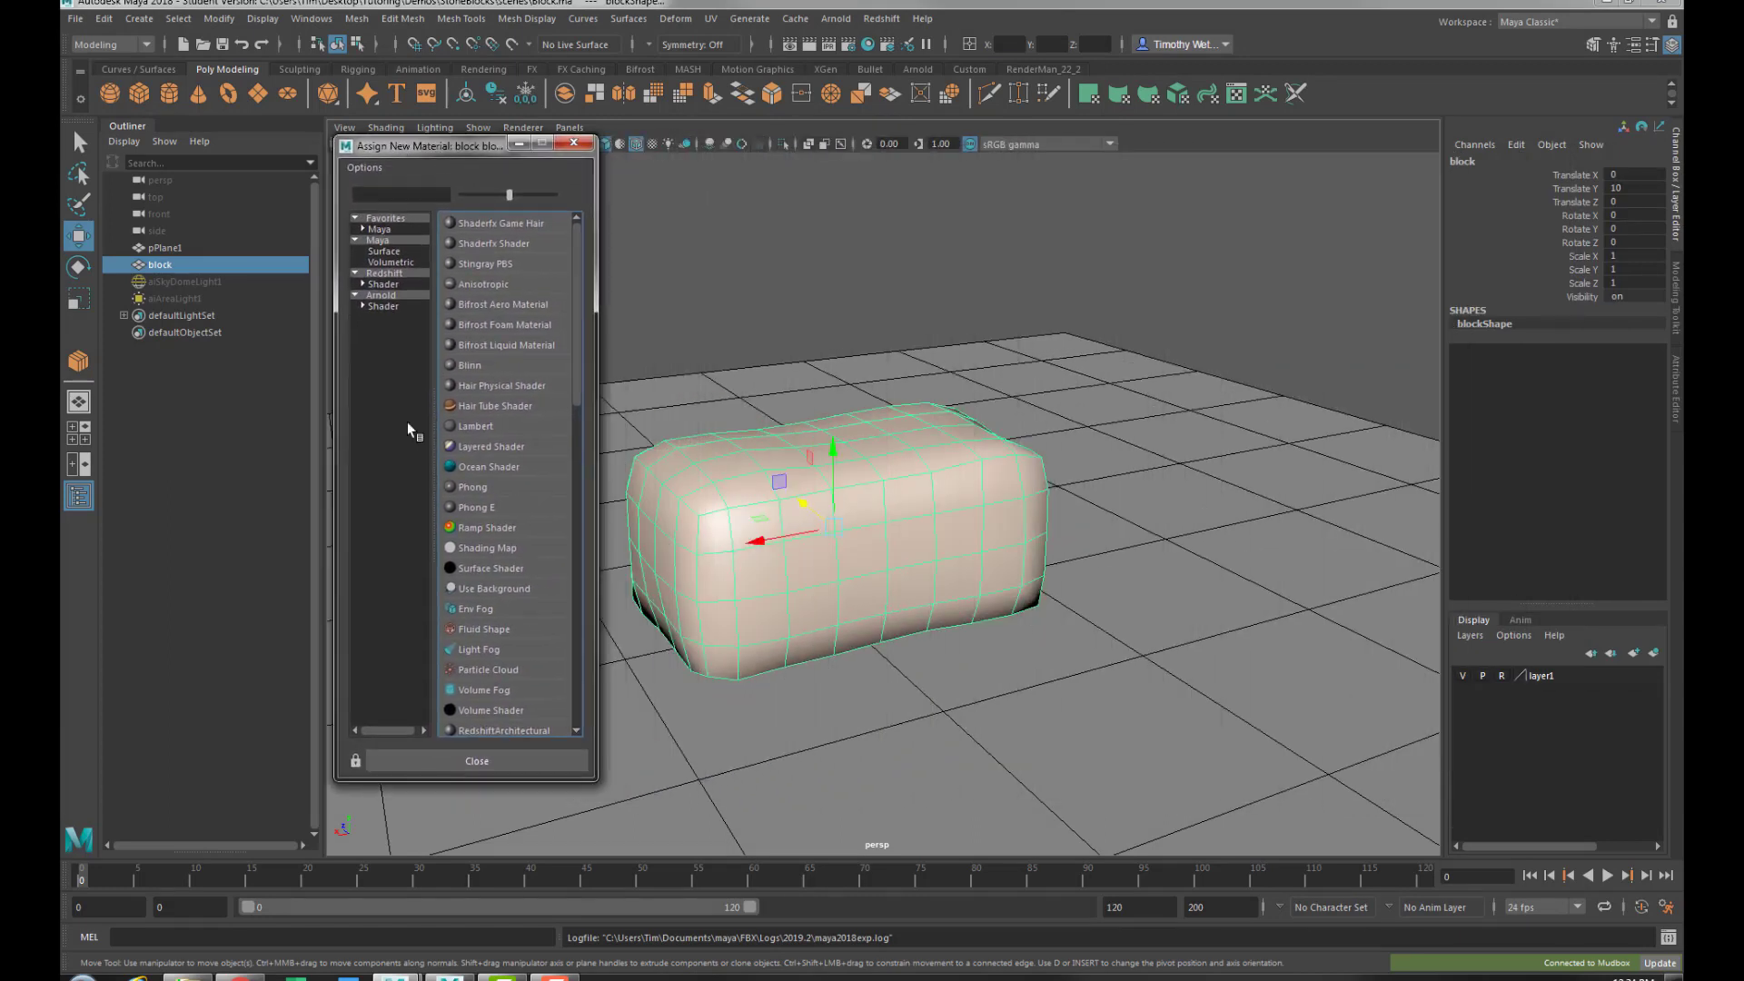
pyautogui.click(379, 306)
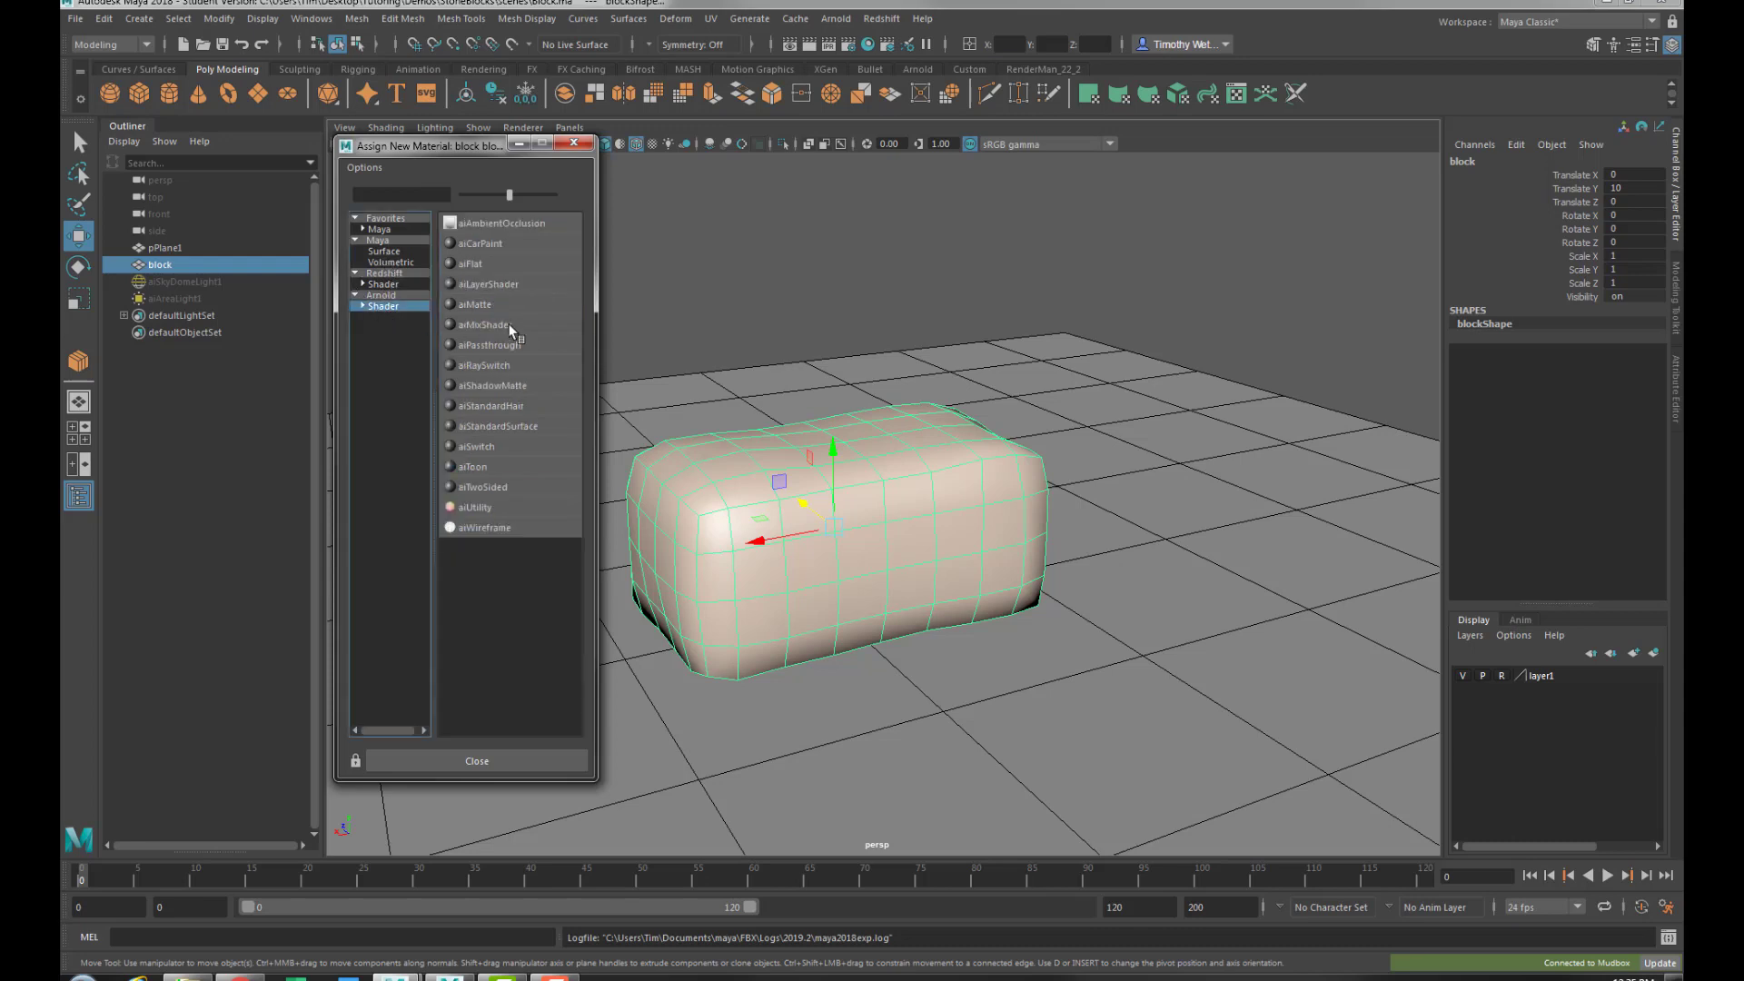
pyautogui.click(499, 426)
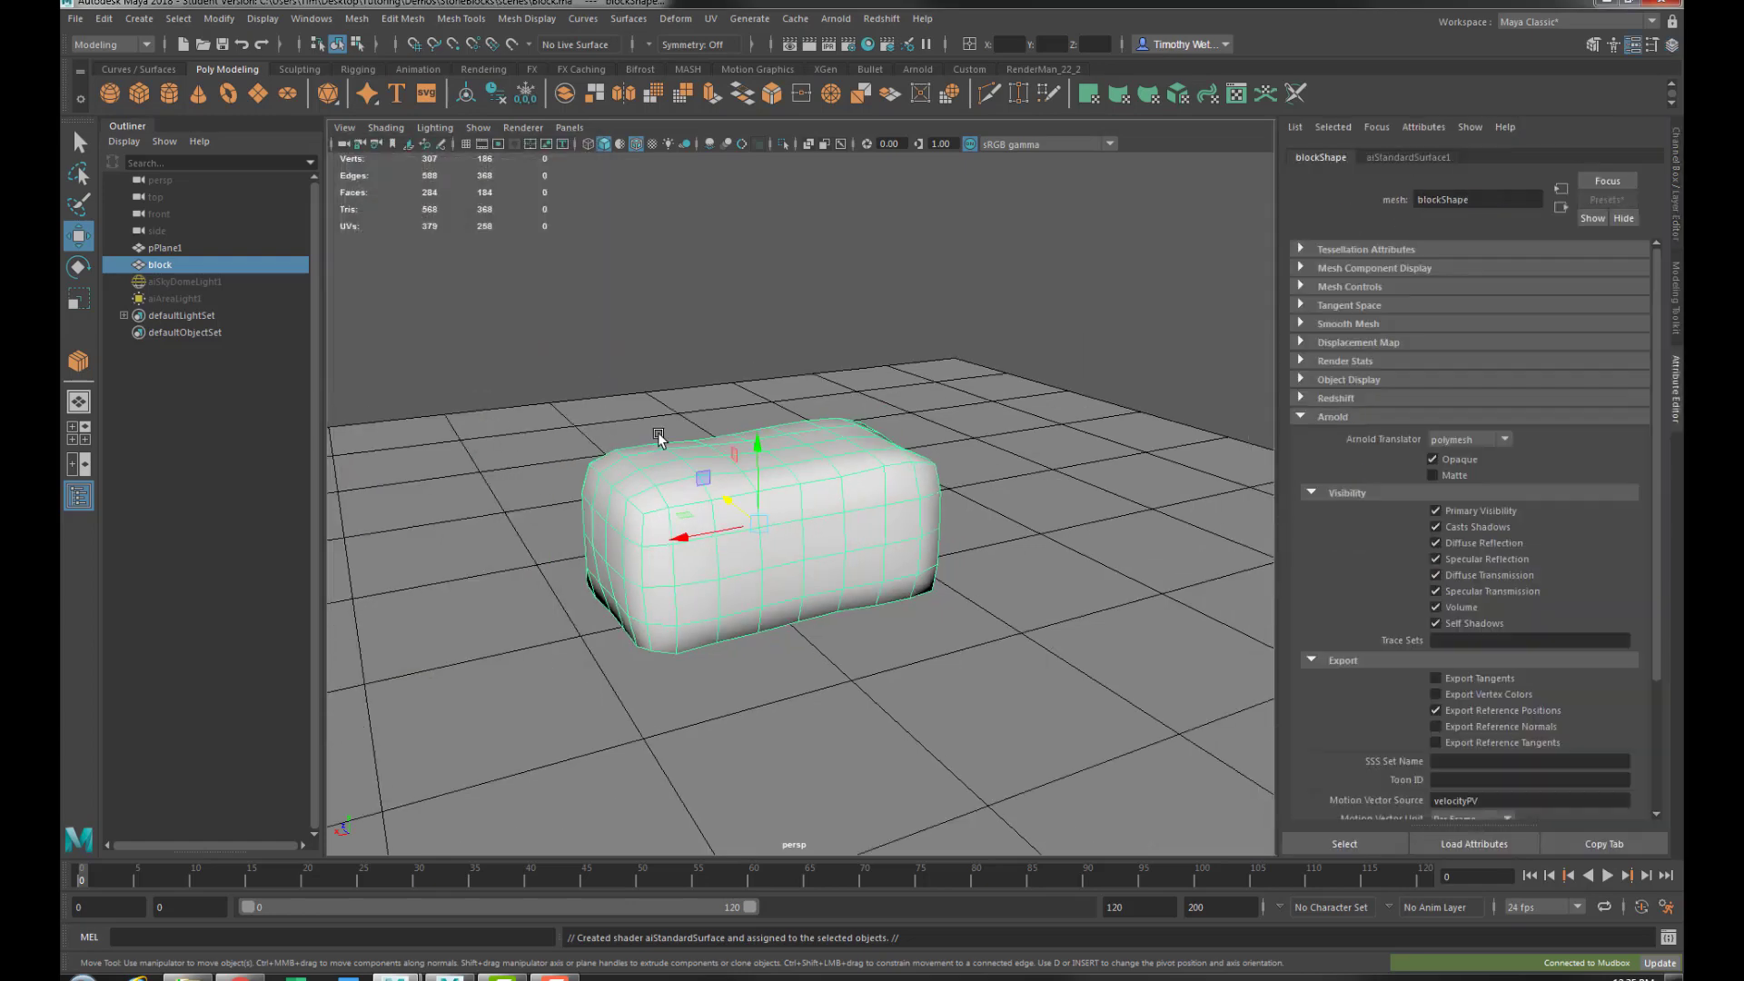
# Set the block material's specular weight to 0 and darken its base color from white to a mid grey
pyautogui.click(1425, 157)
pyautogui.click(1457, 451)
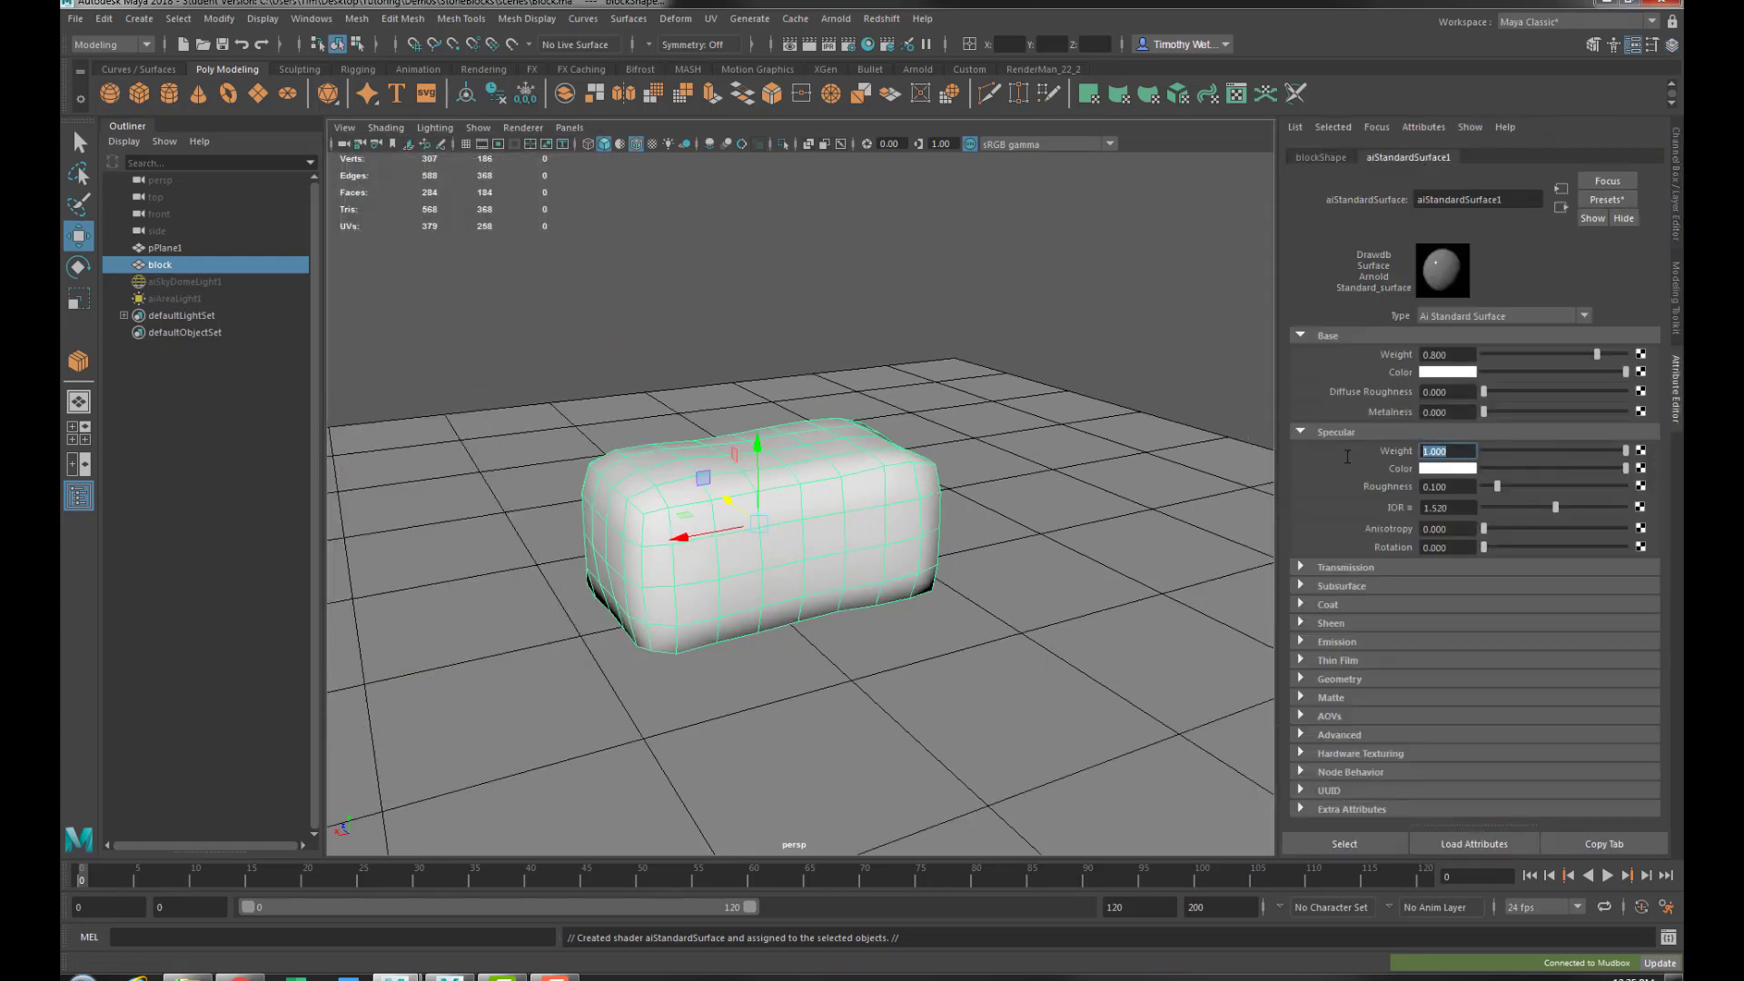
pyautogui.write('0')
pyautogui.press('Return')
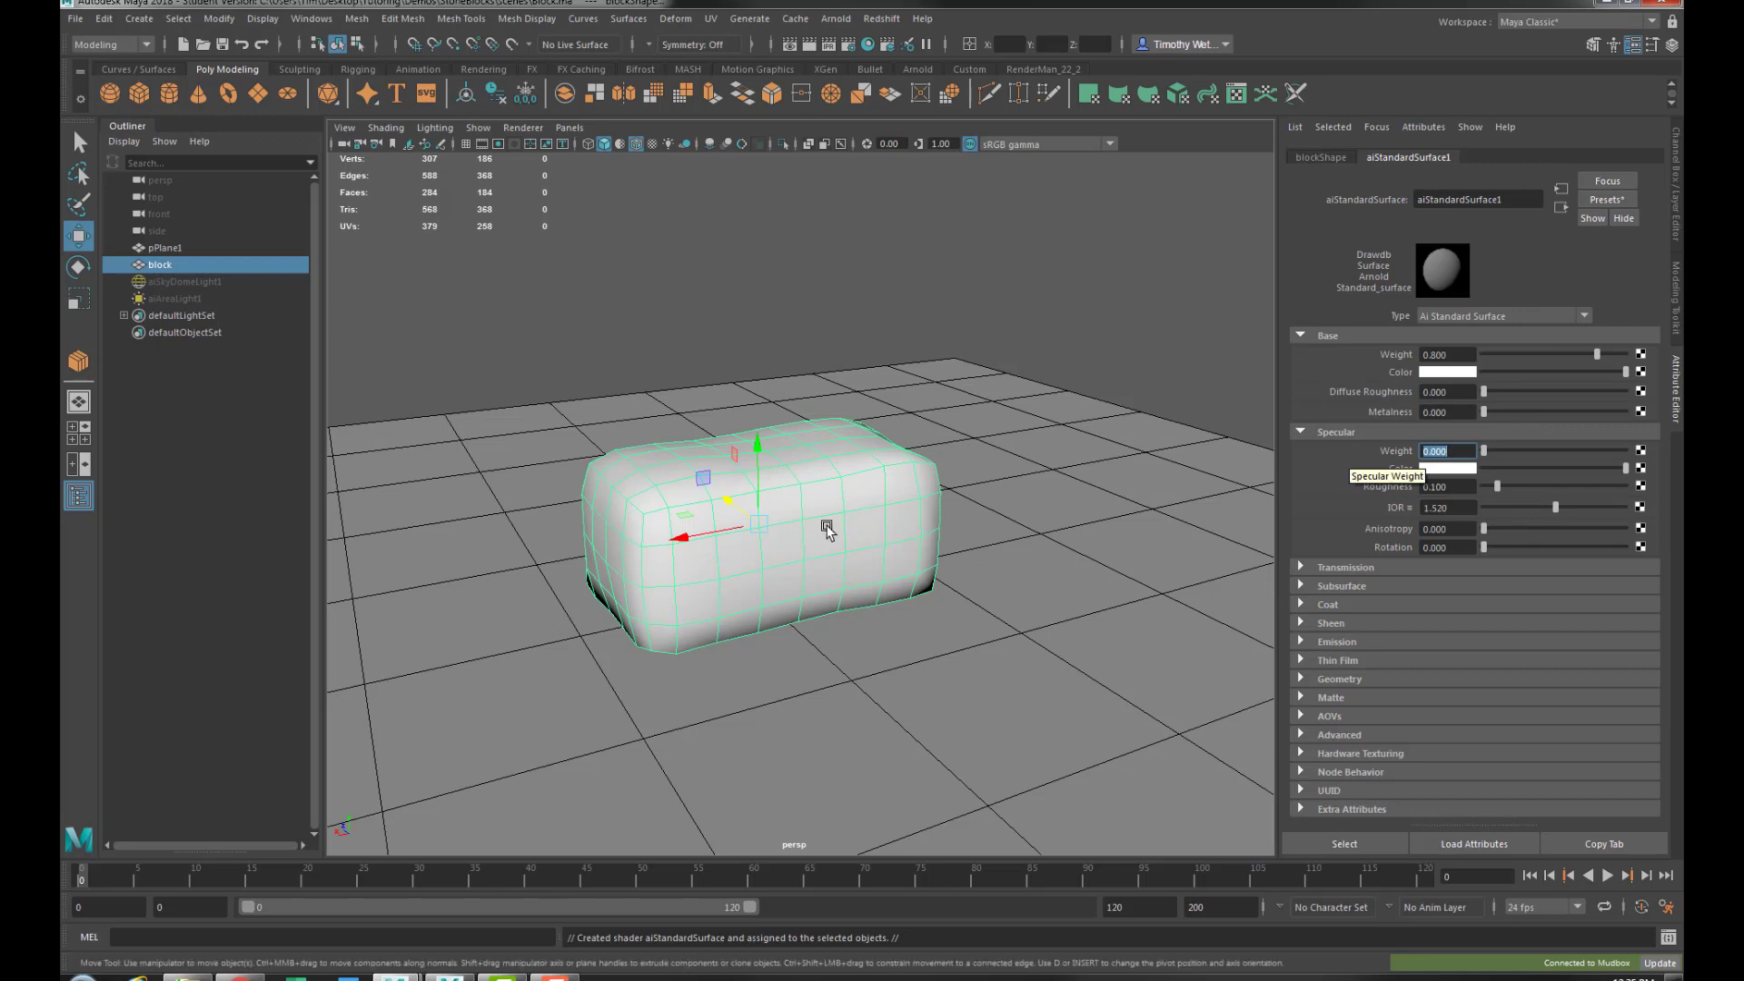
pyautogui.click(1457, 370)
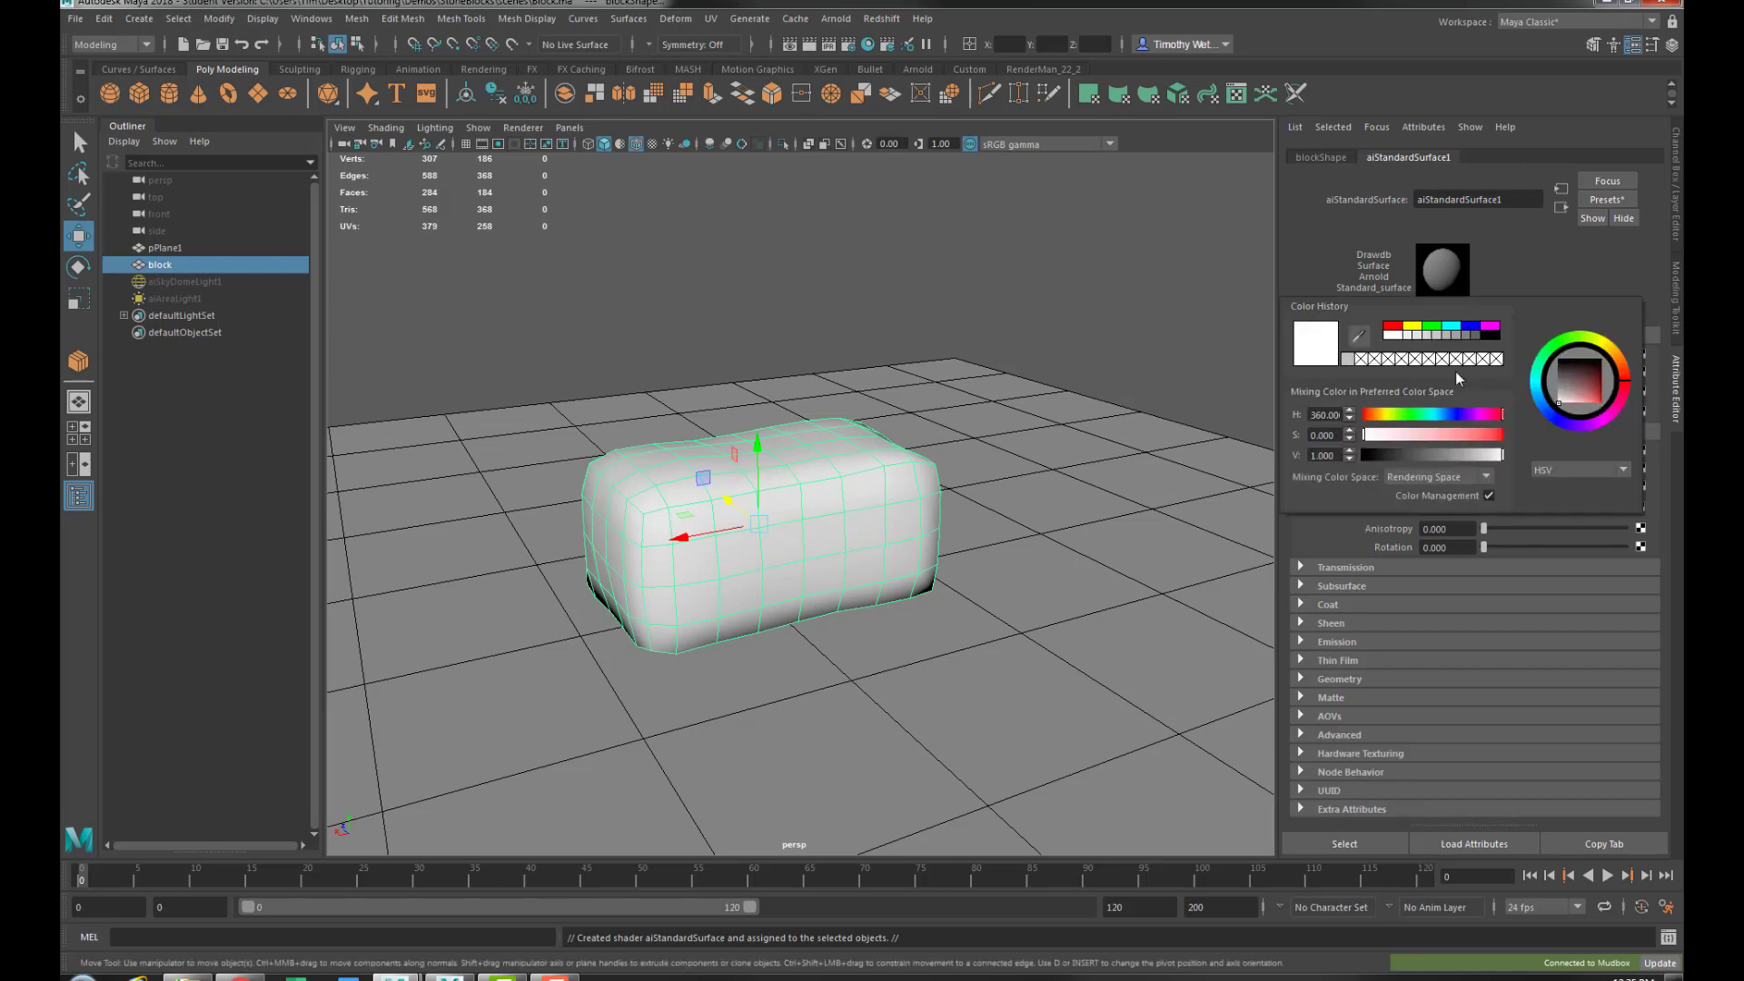
pyautogui.moveTo(1451, 457); pyautogui.dragTo(1462, 457)
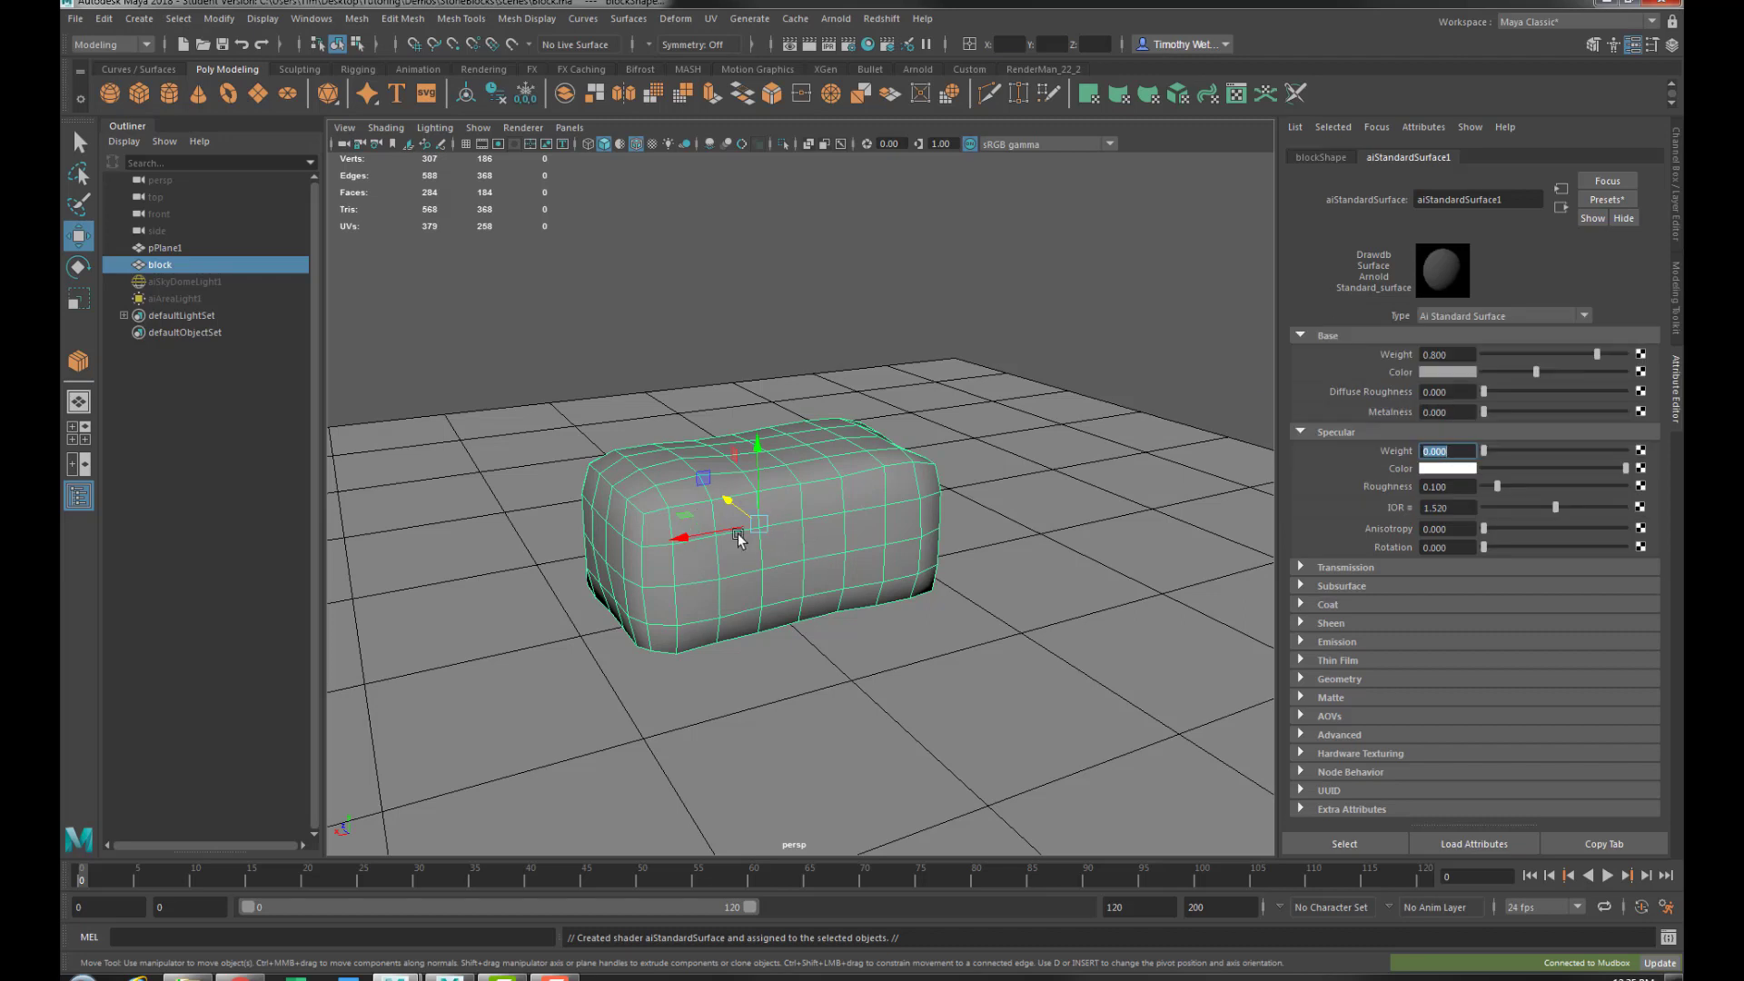
# Unhide the sky dome light and the area light in the scene
pyautogui.click(187, 283)
pyautogui.press('h')
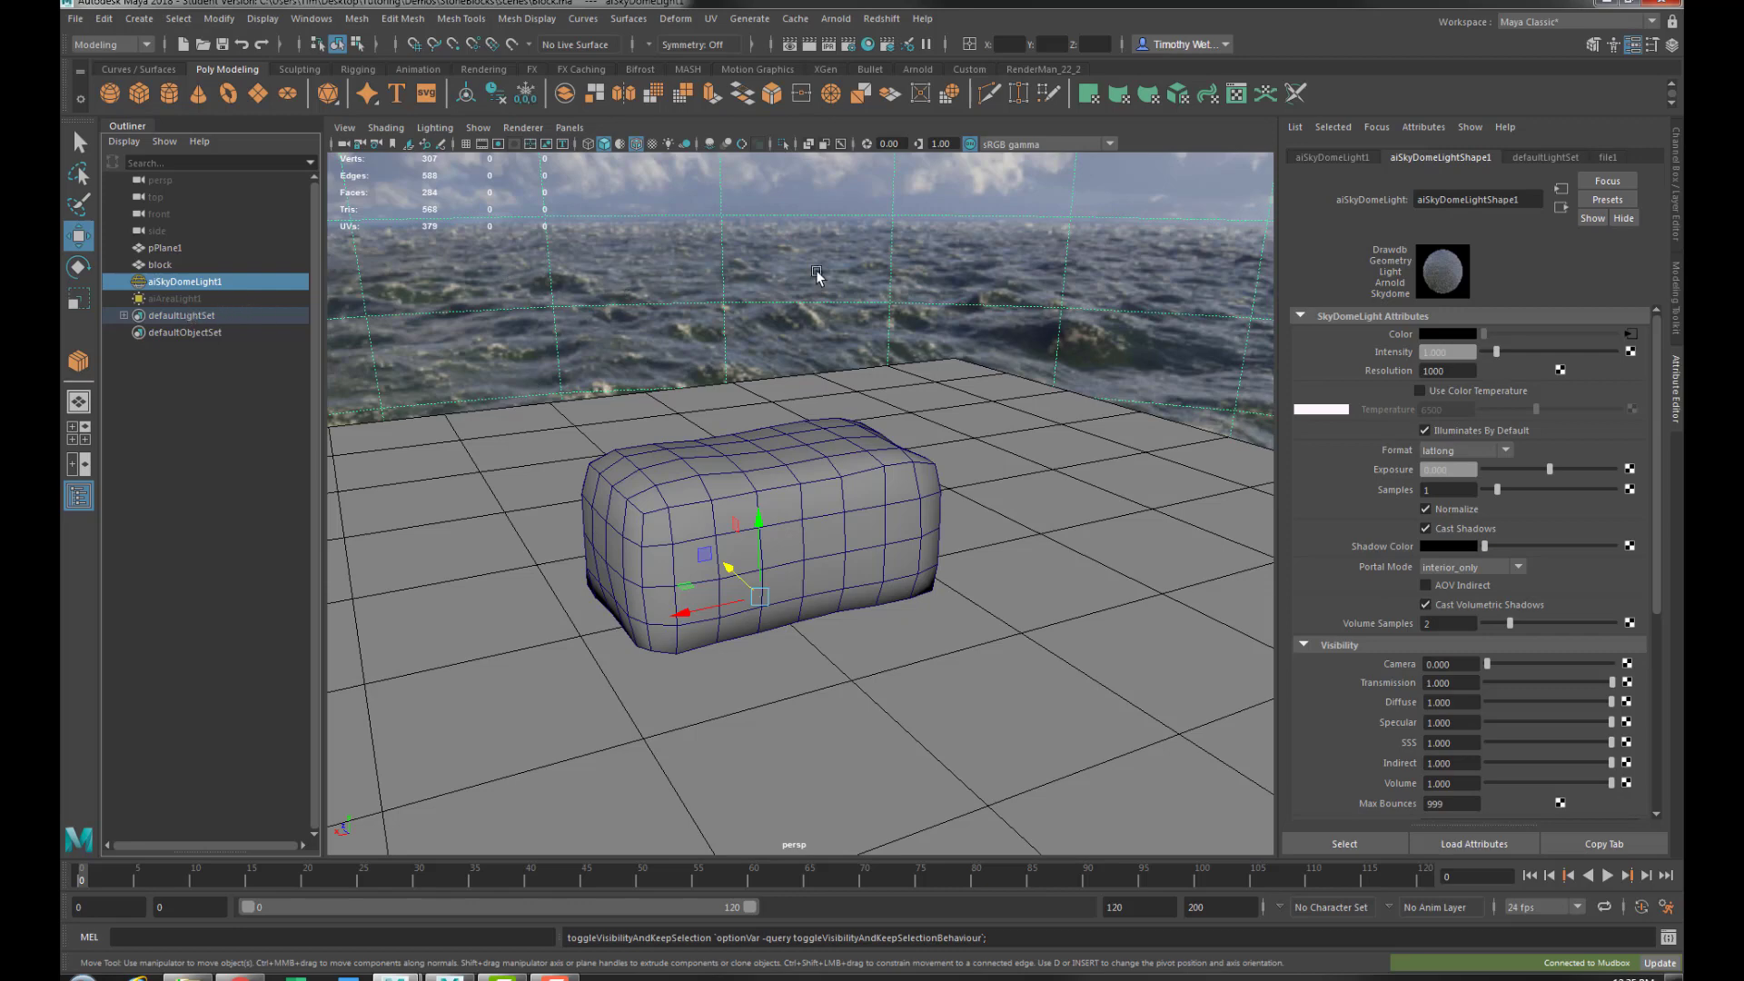
pyautogui.click(174, 299)
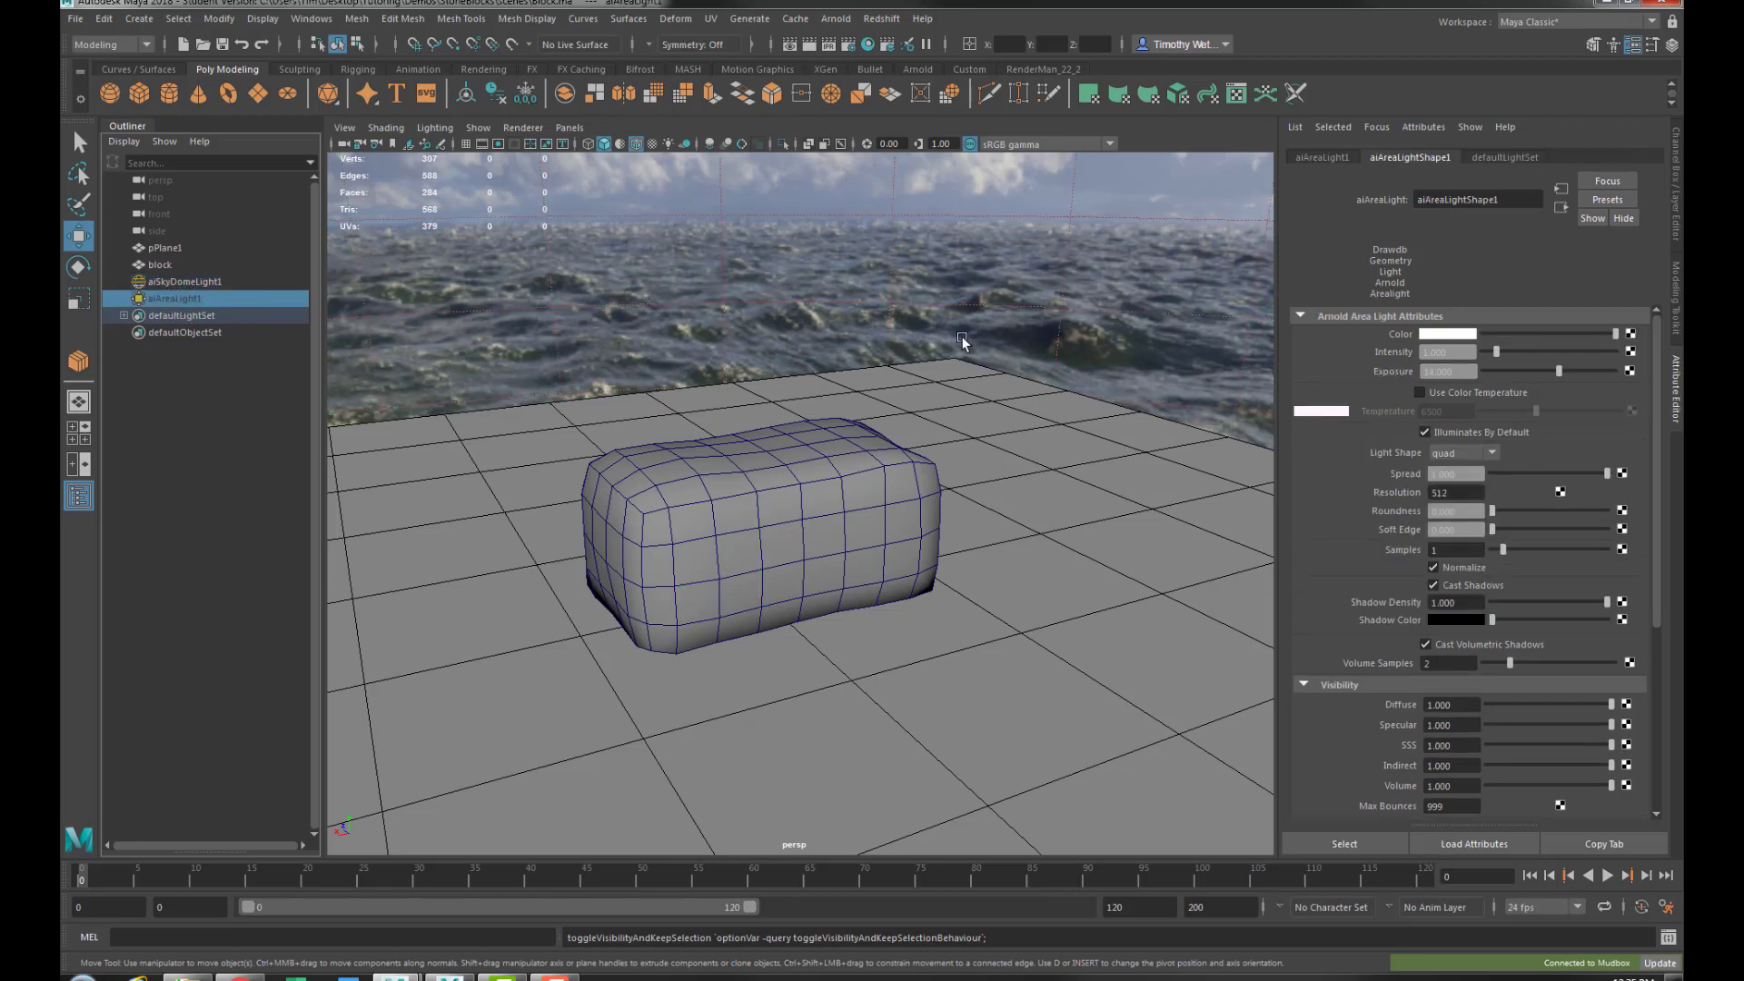
# Frame the block from another side and start an Arnold RenderView render, with the render window moved off the model
pyautogui.keyDown('alt'); pyautogui.moveTo(594, 385); pyautogui.dragTo(837, 319); pyautogui.keyUp('alt')
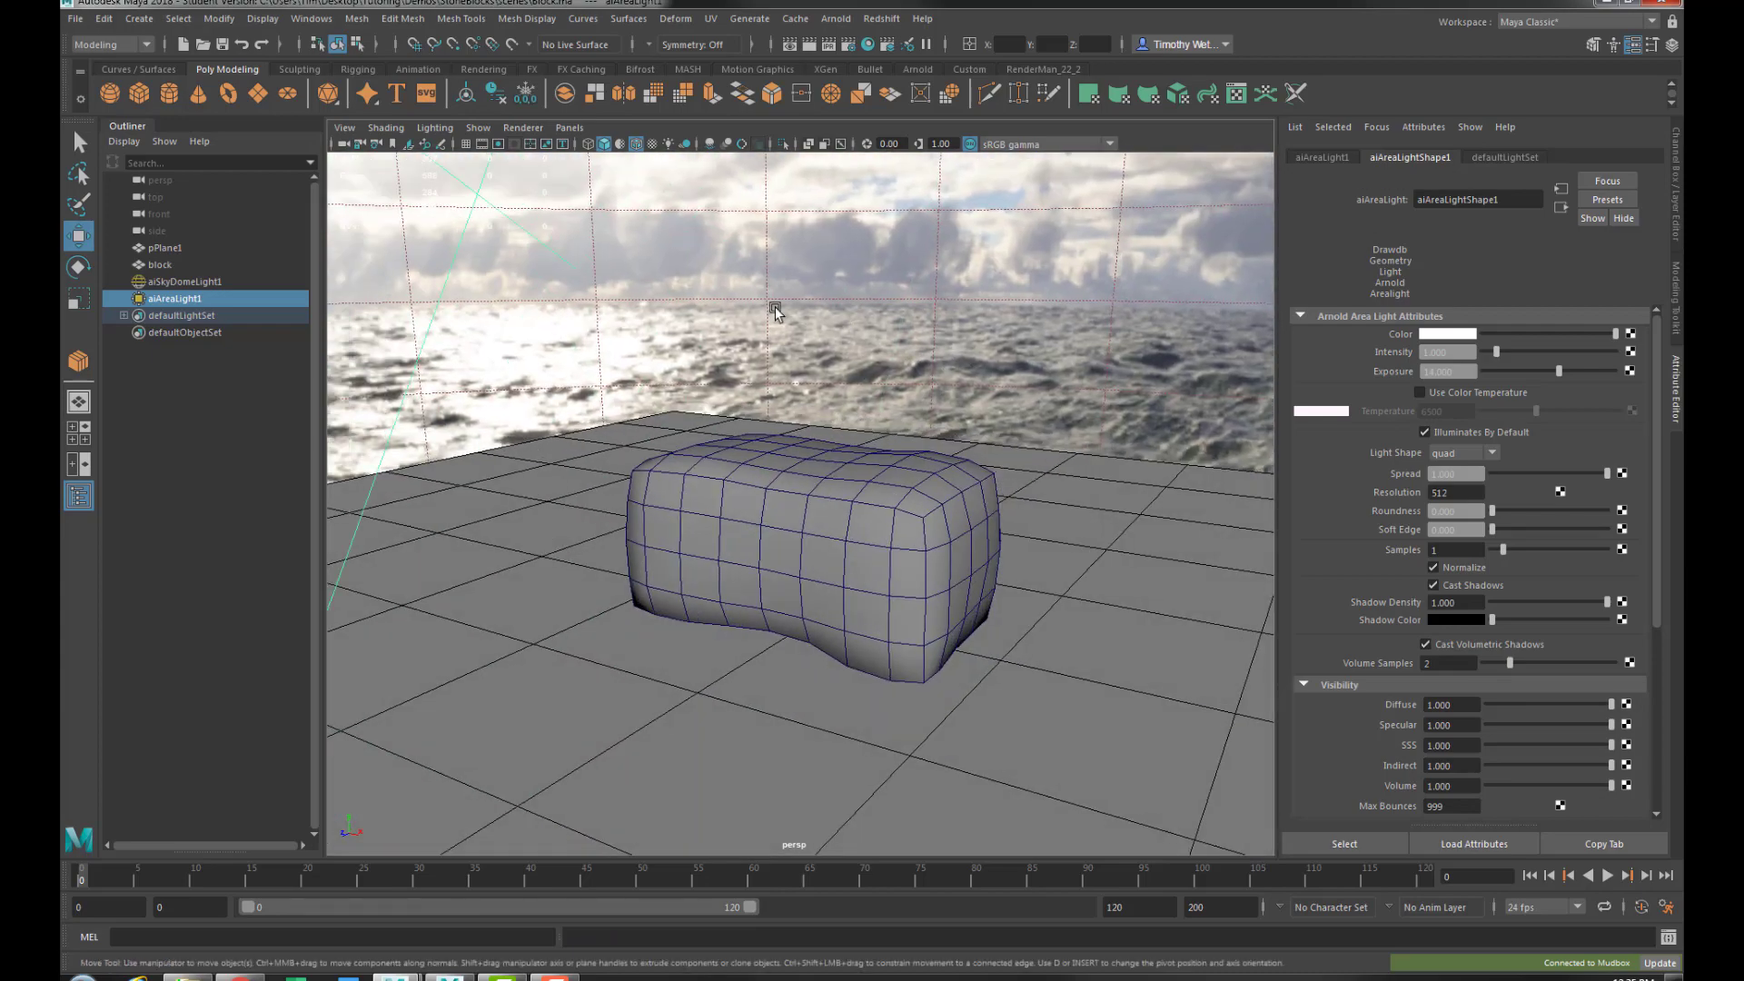
pyautogui.keyDown('alt'); pyautogui.moveTo(876, 381); pyautogui.dragTo(844, 436); pyautogui.keyUp('alt')
pyautogui.click(836, 18)
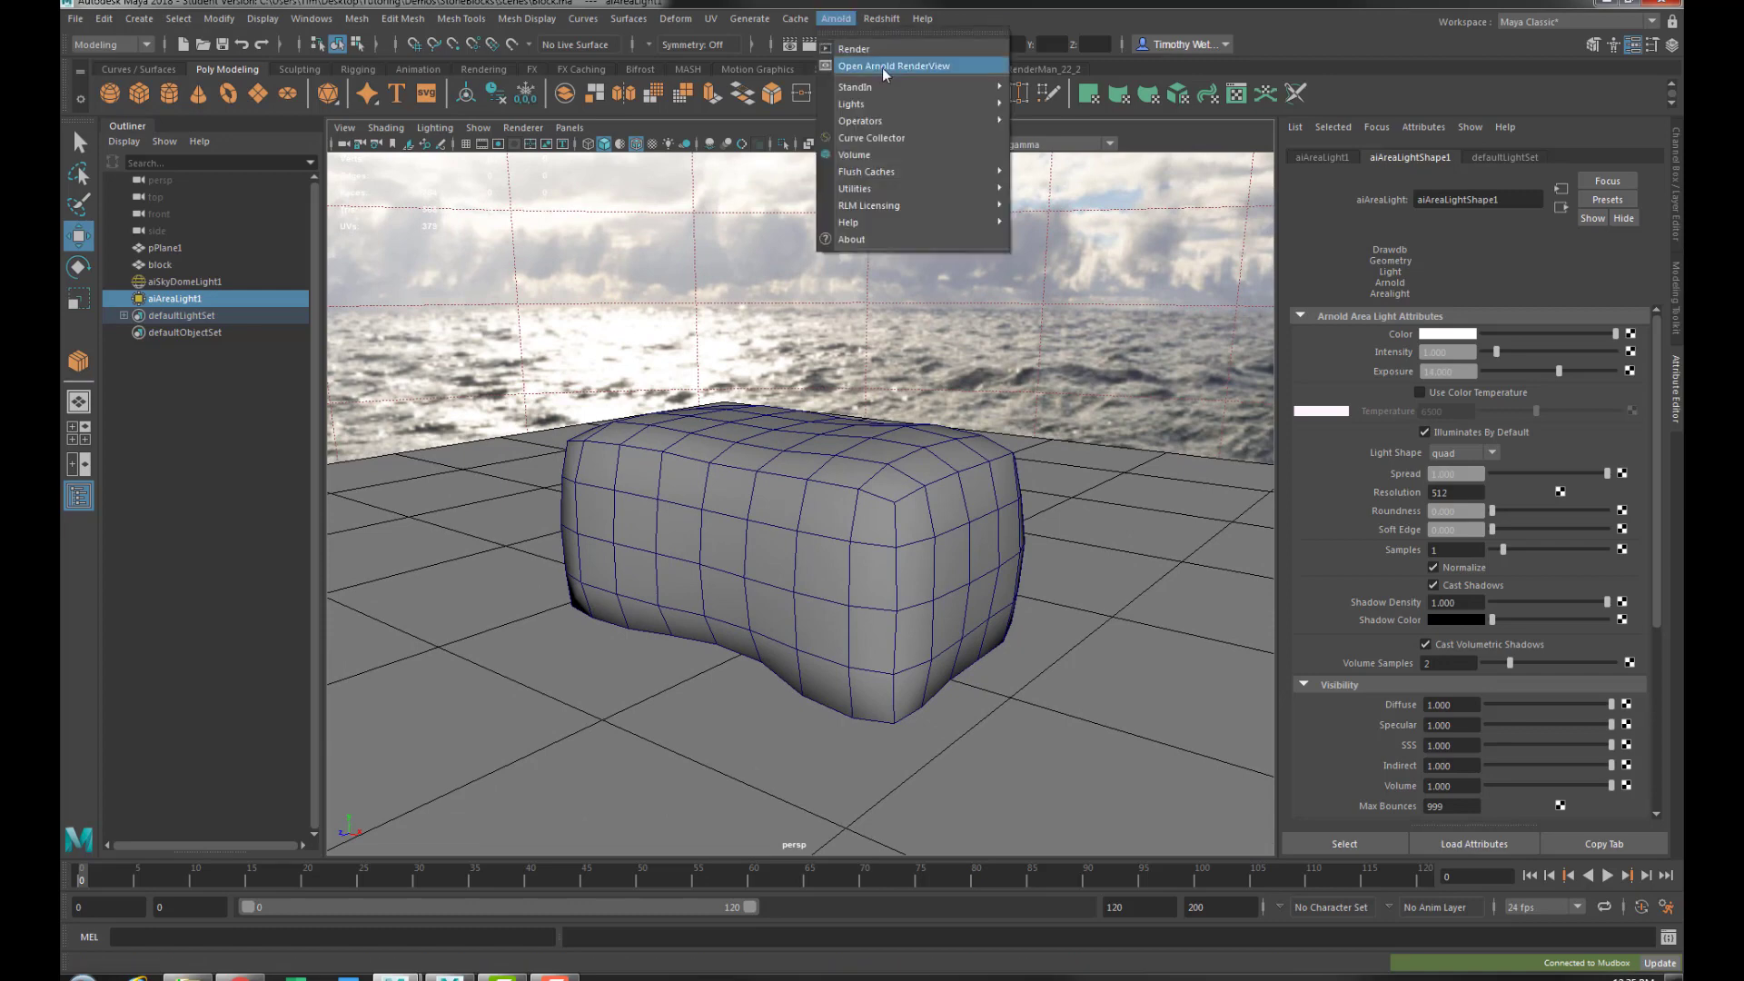
pyautogui.click(883, 68)
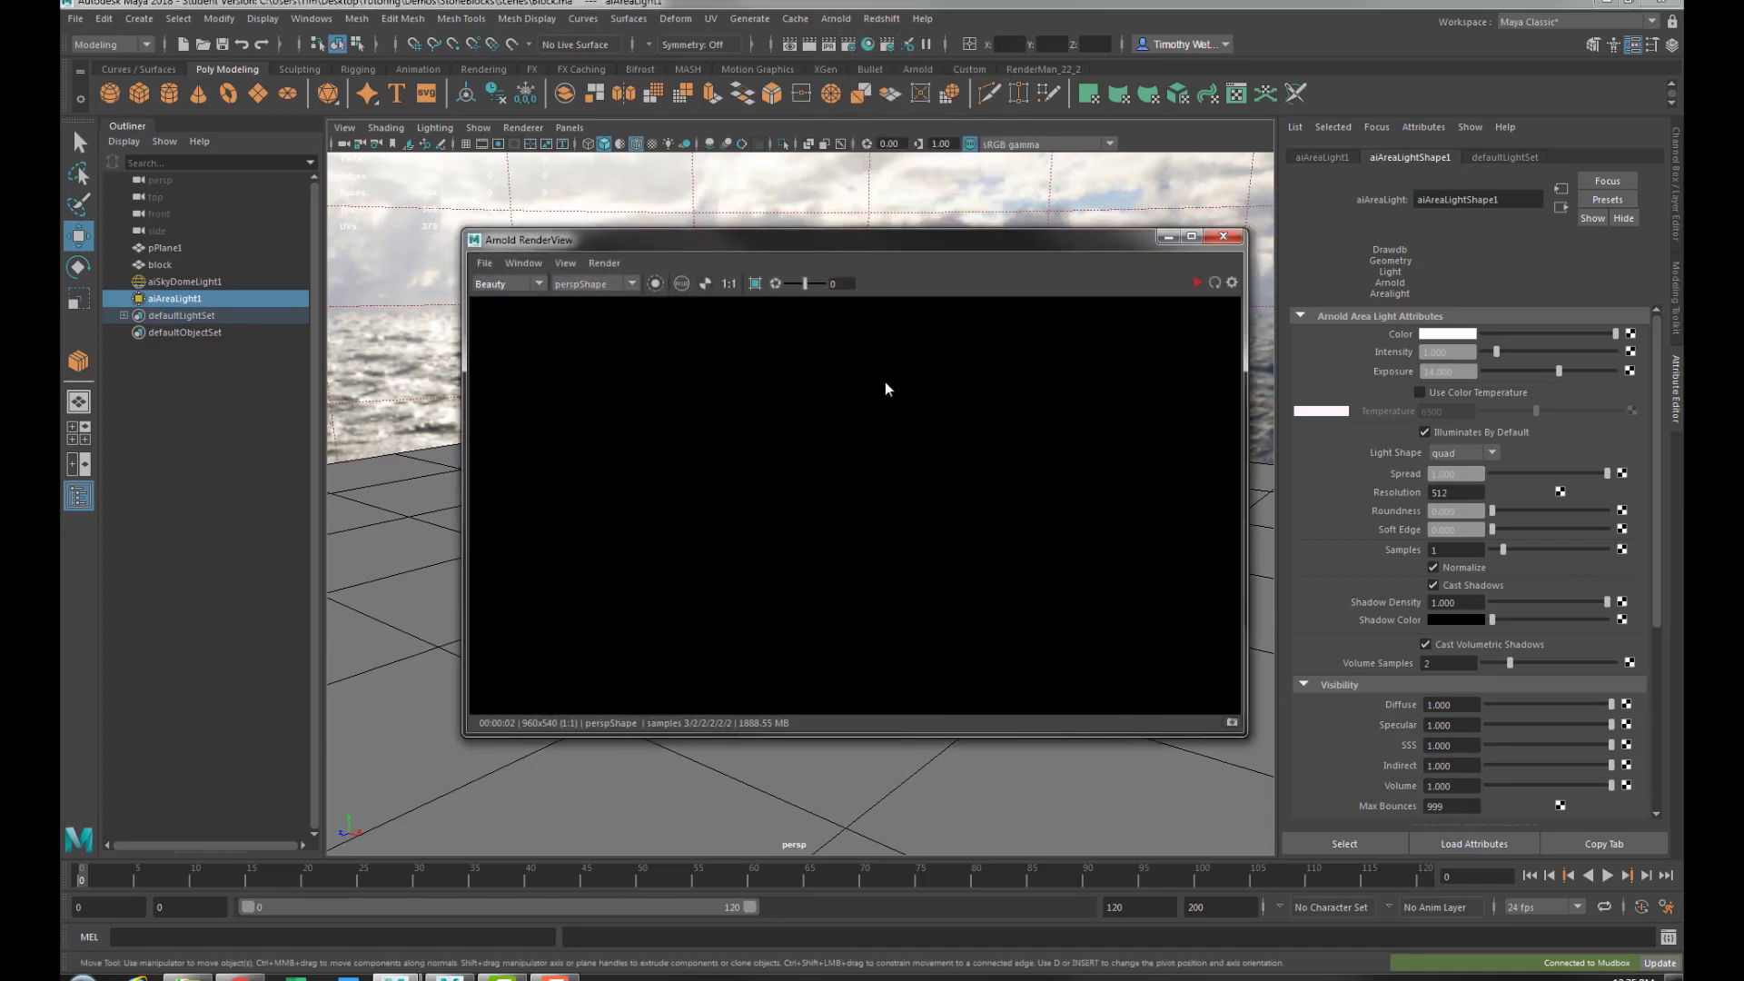
pyautogui.click(1197, 283)
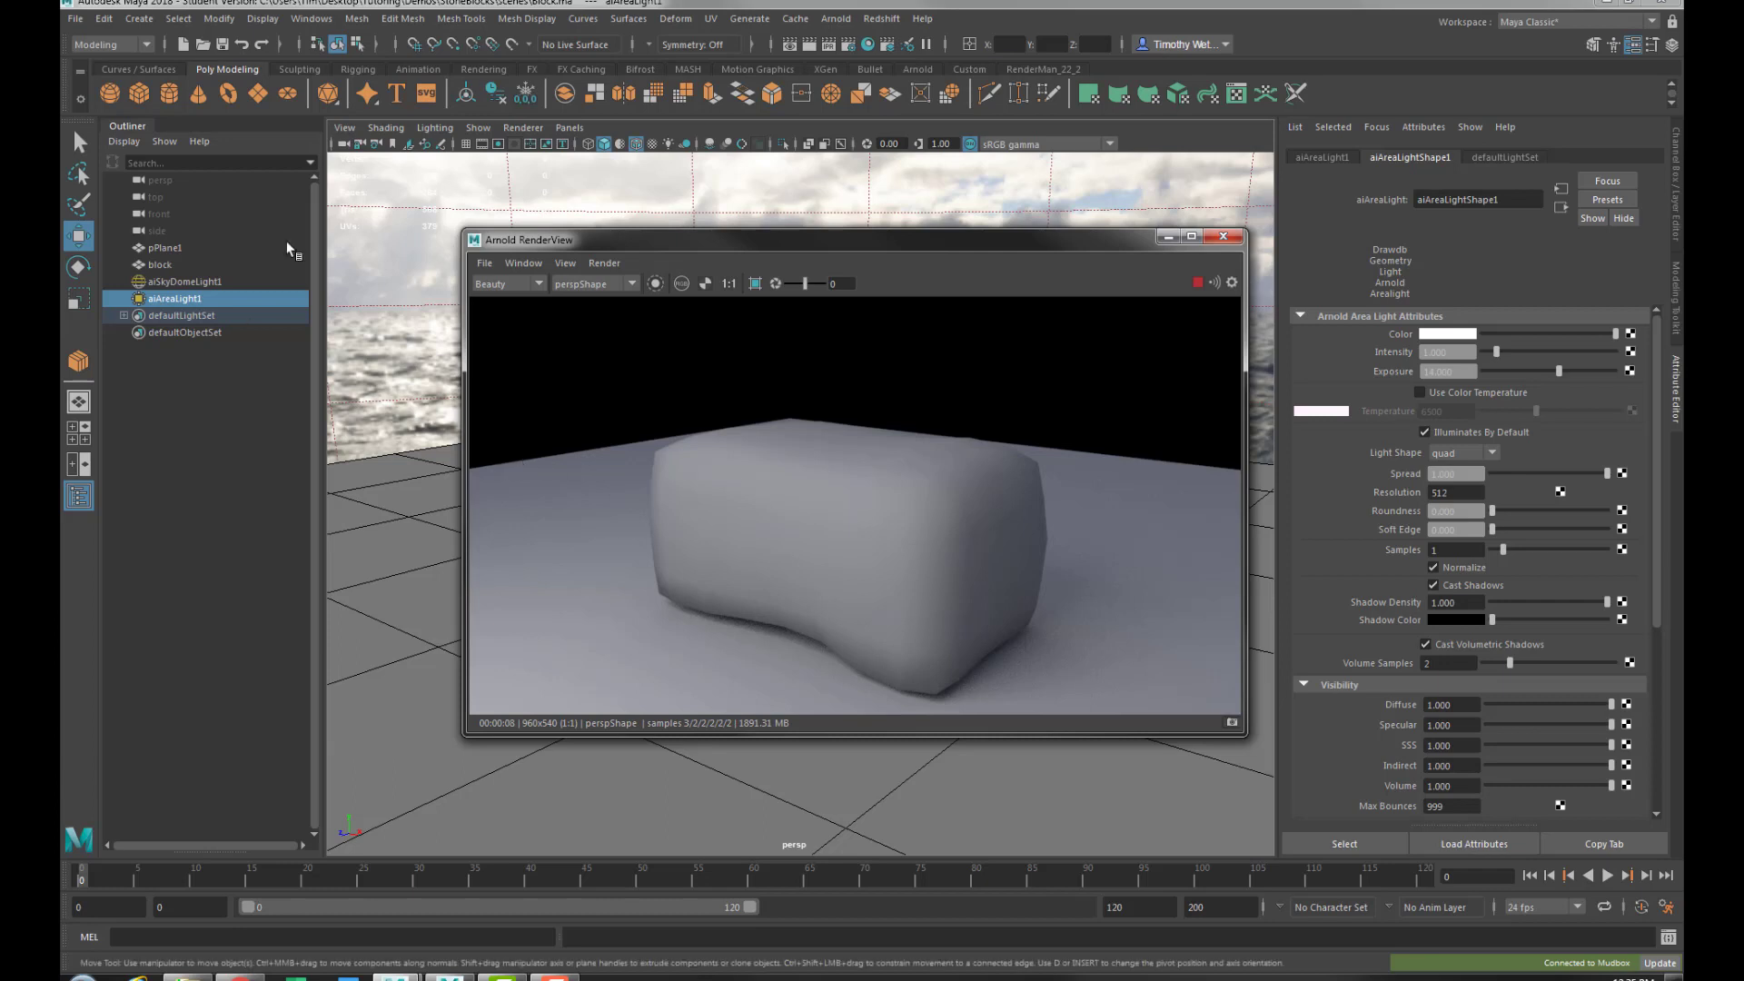
pyautogui.moveTo(877, 238); pyautogui.dragTo(511, 232)
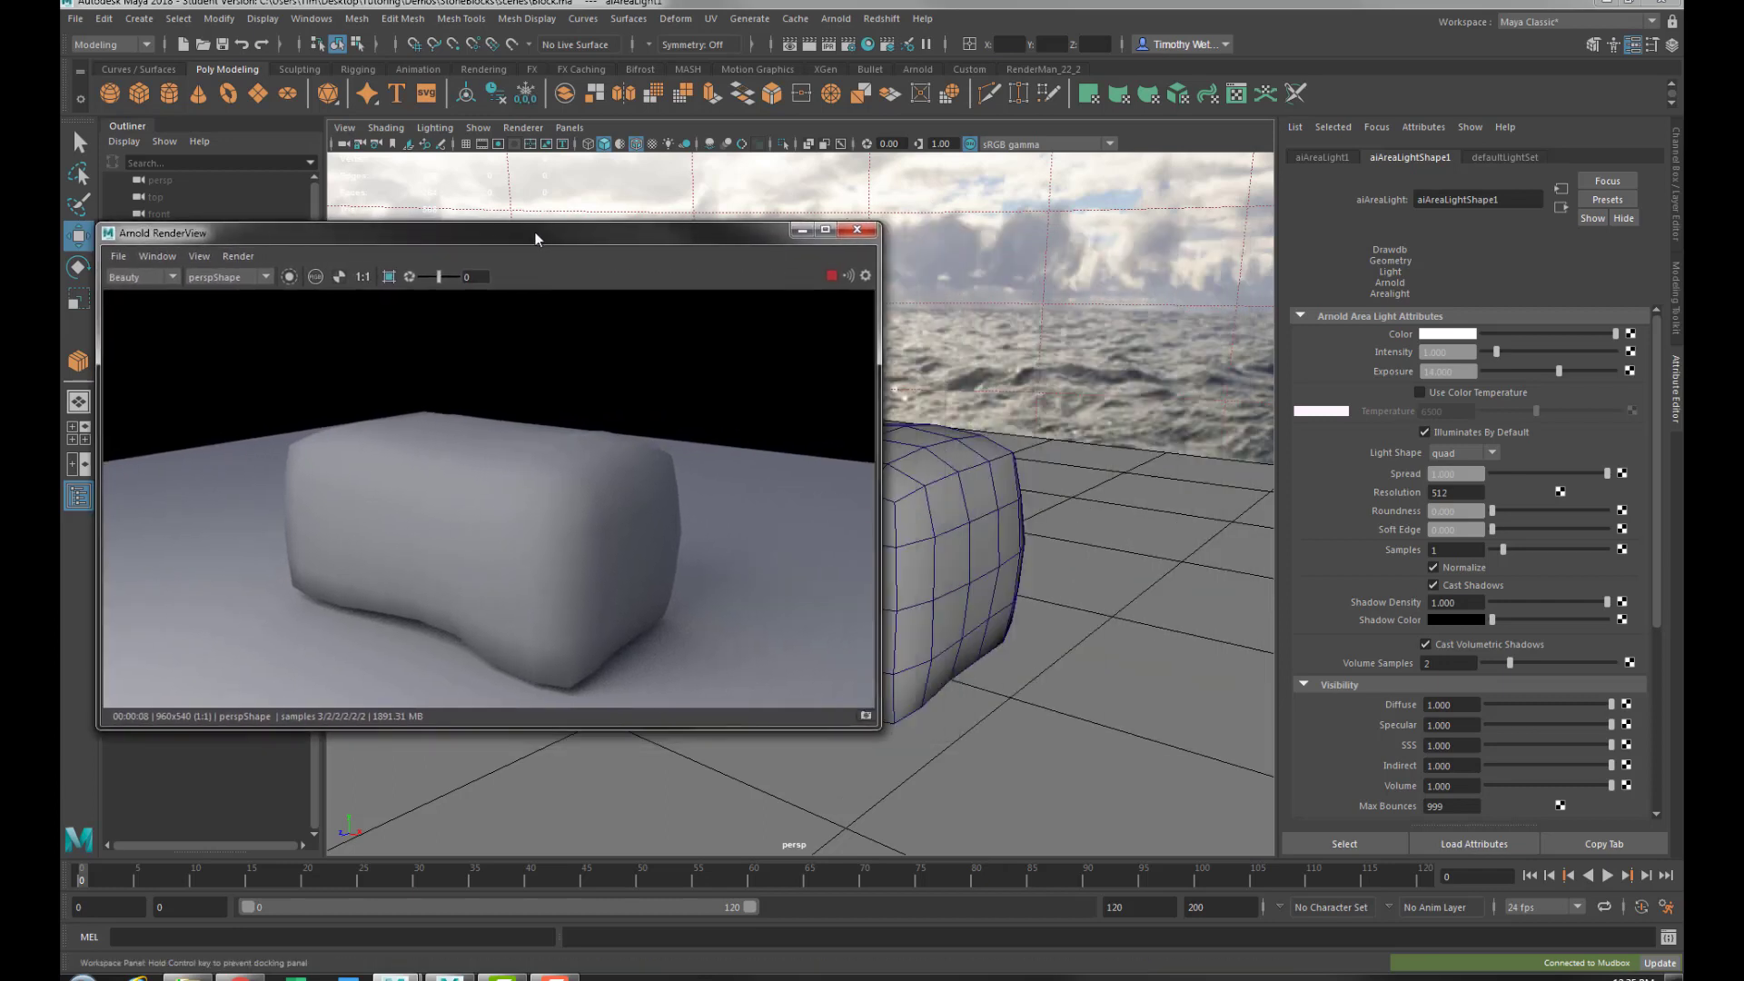
# Open the Hypershade and graph the block's aiStandardSurface1 material with its shading group connections
pyautogui.click(977, 450)
pyautogui.click(867, 44)
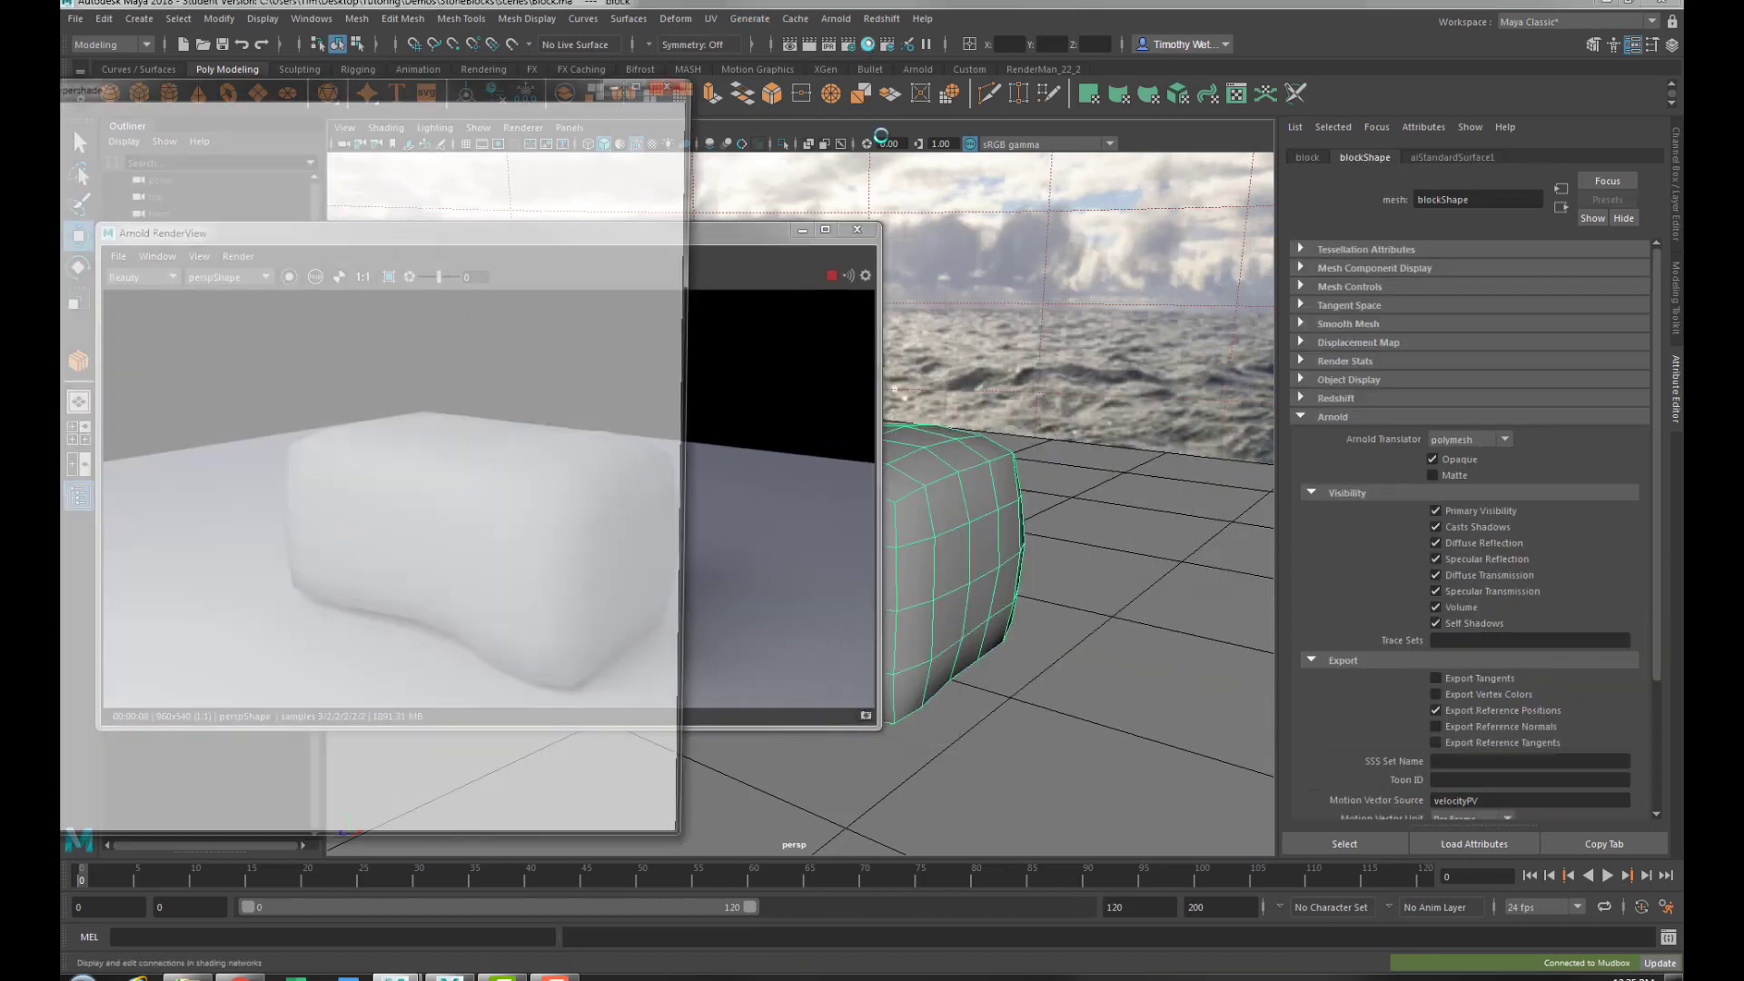
pyautogui.moveTo(405, 88); pyautogui.dragTo(715, 73)
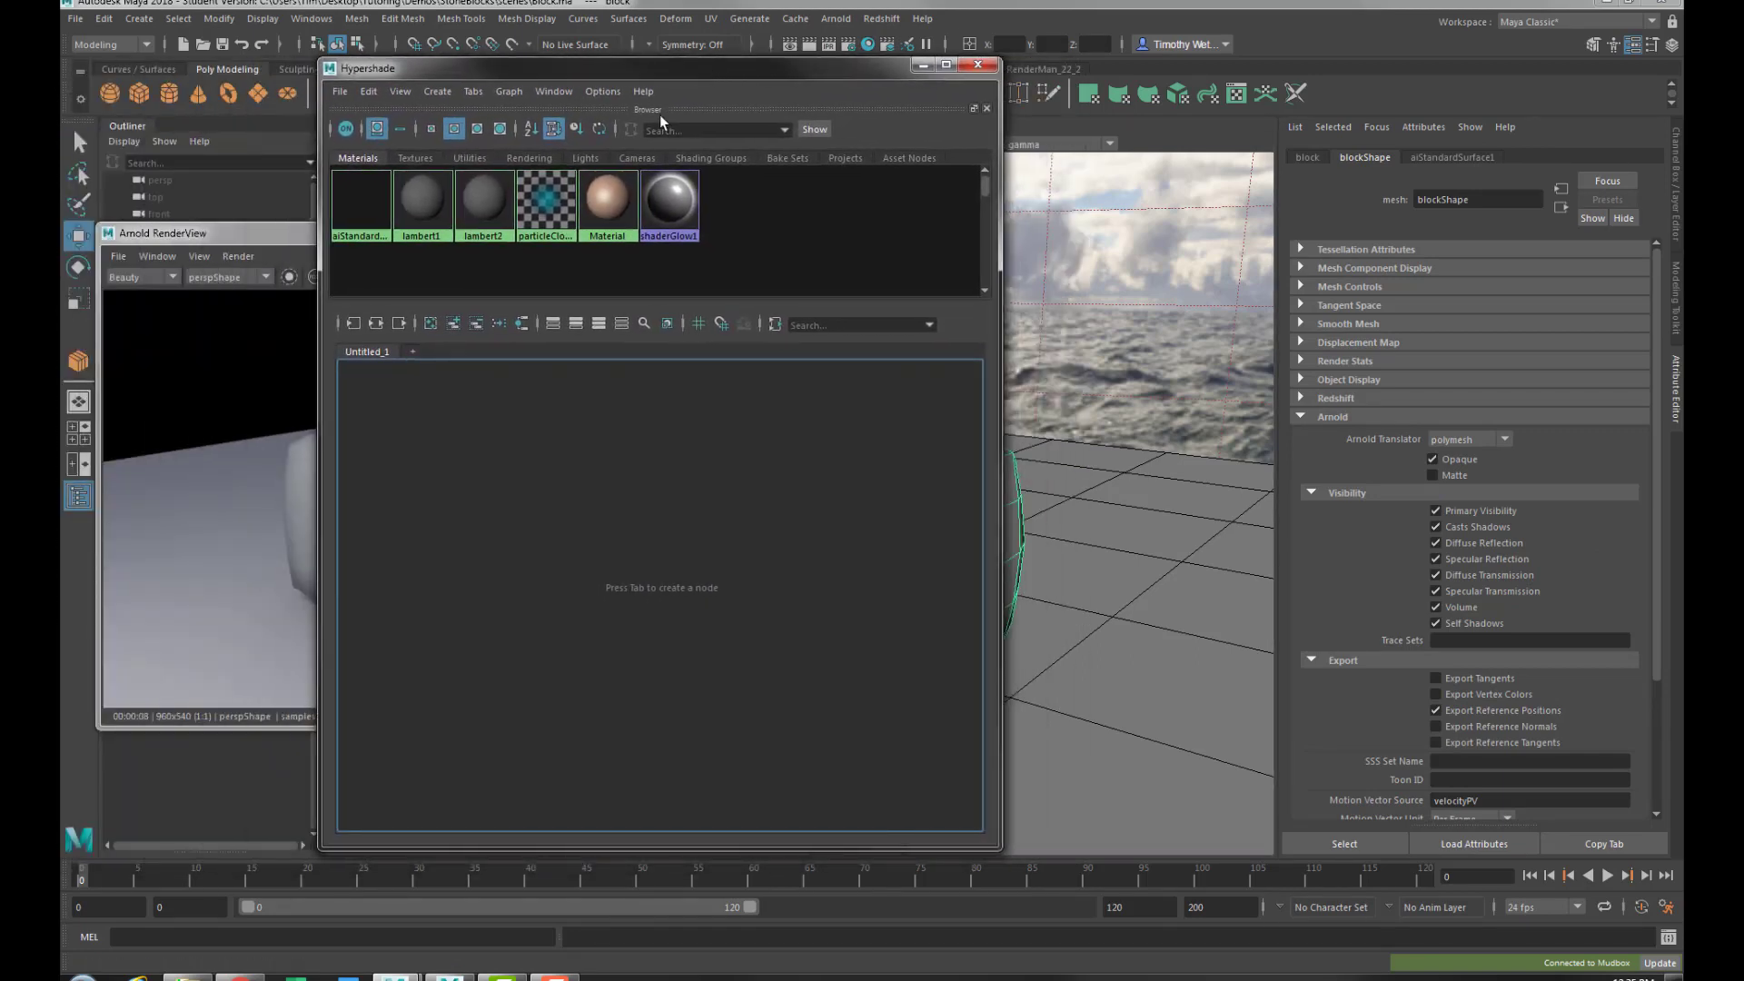
pyautogui.click(376, 324)
pyautogui.click(667, 571)
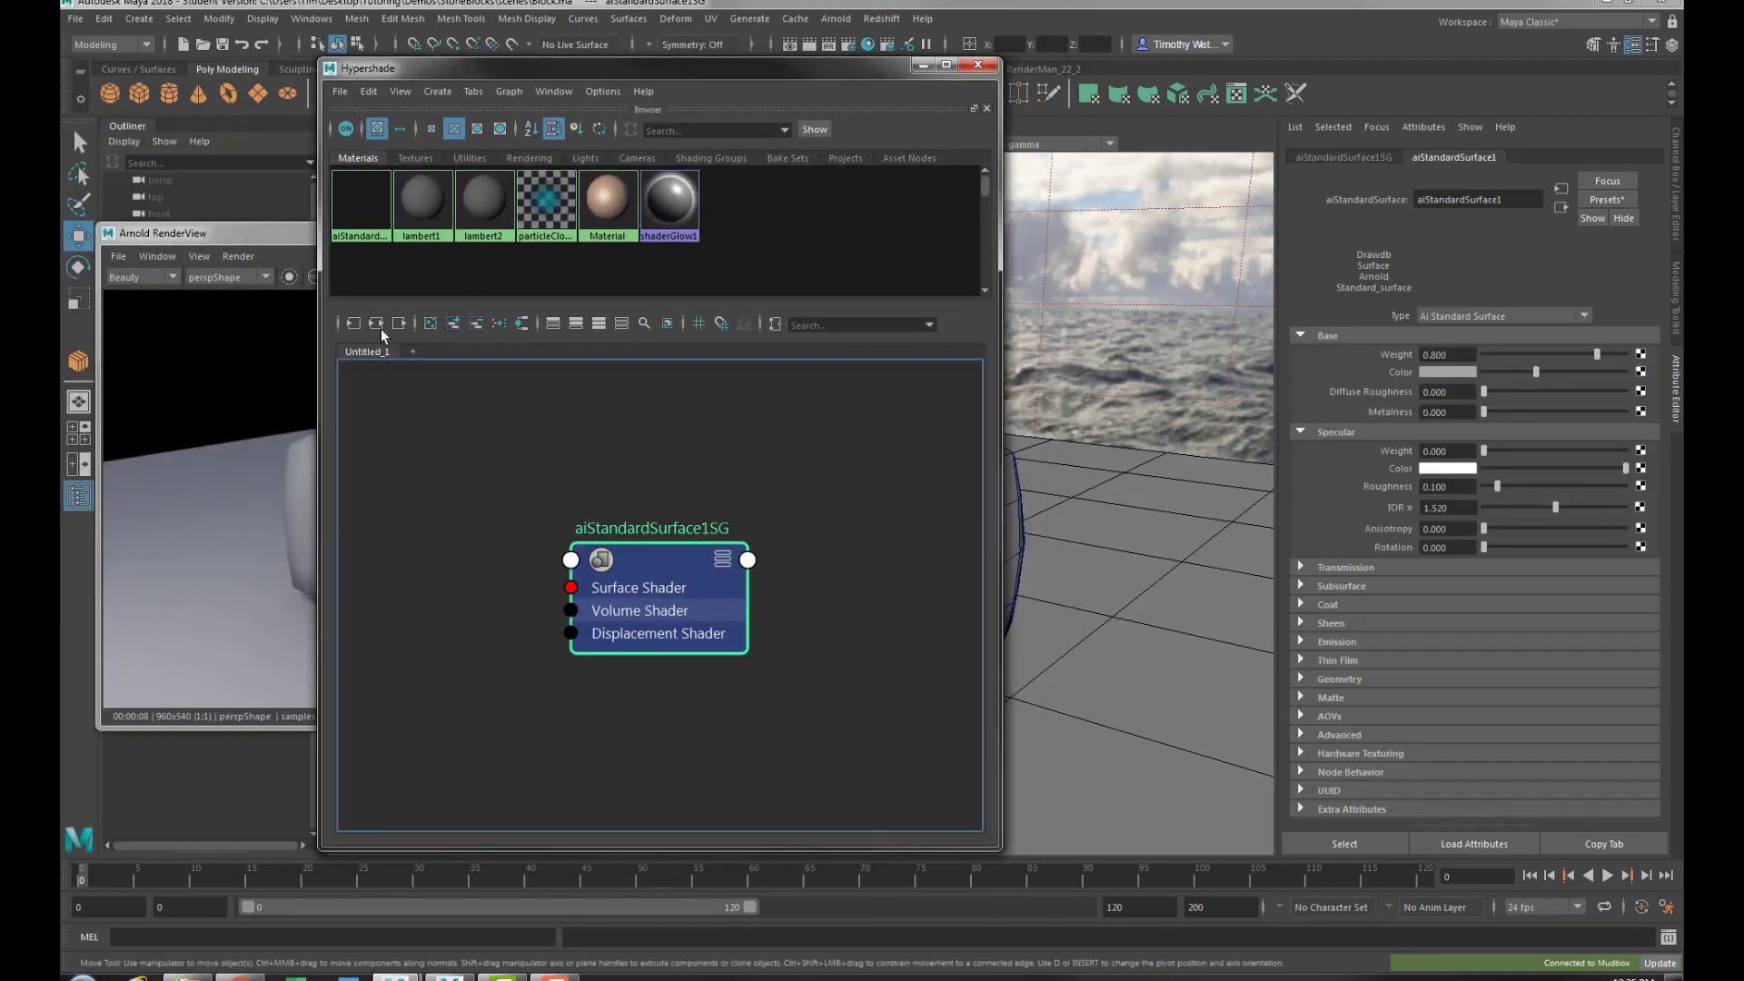
pyautogui.click(376, 323)
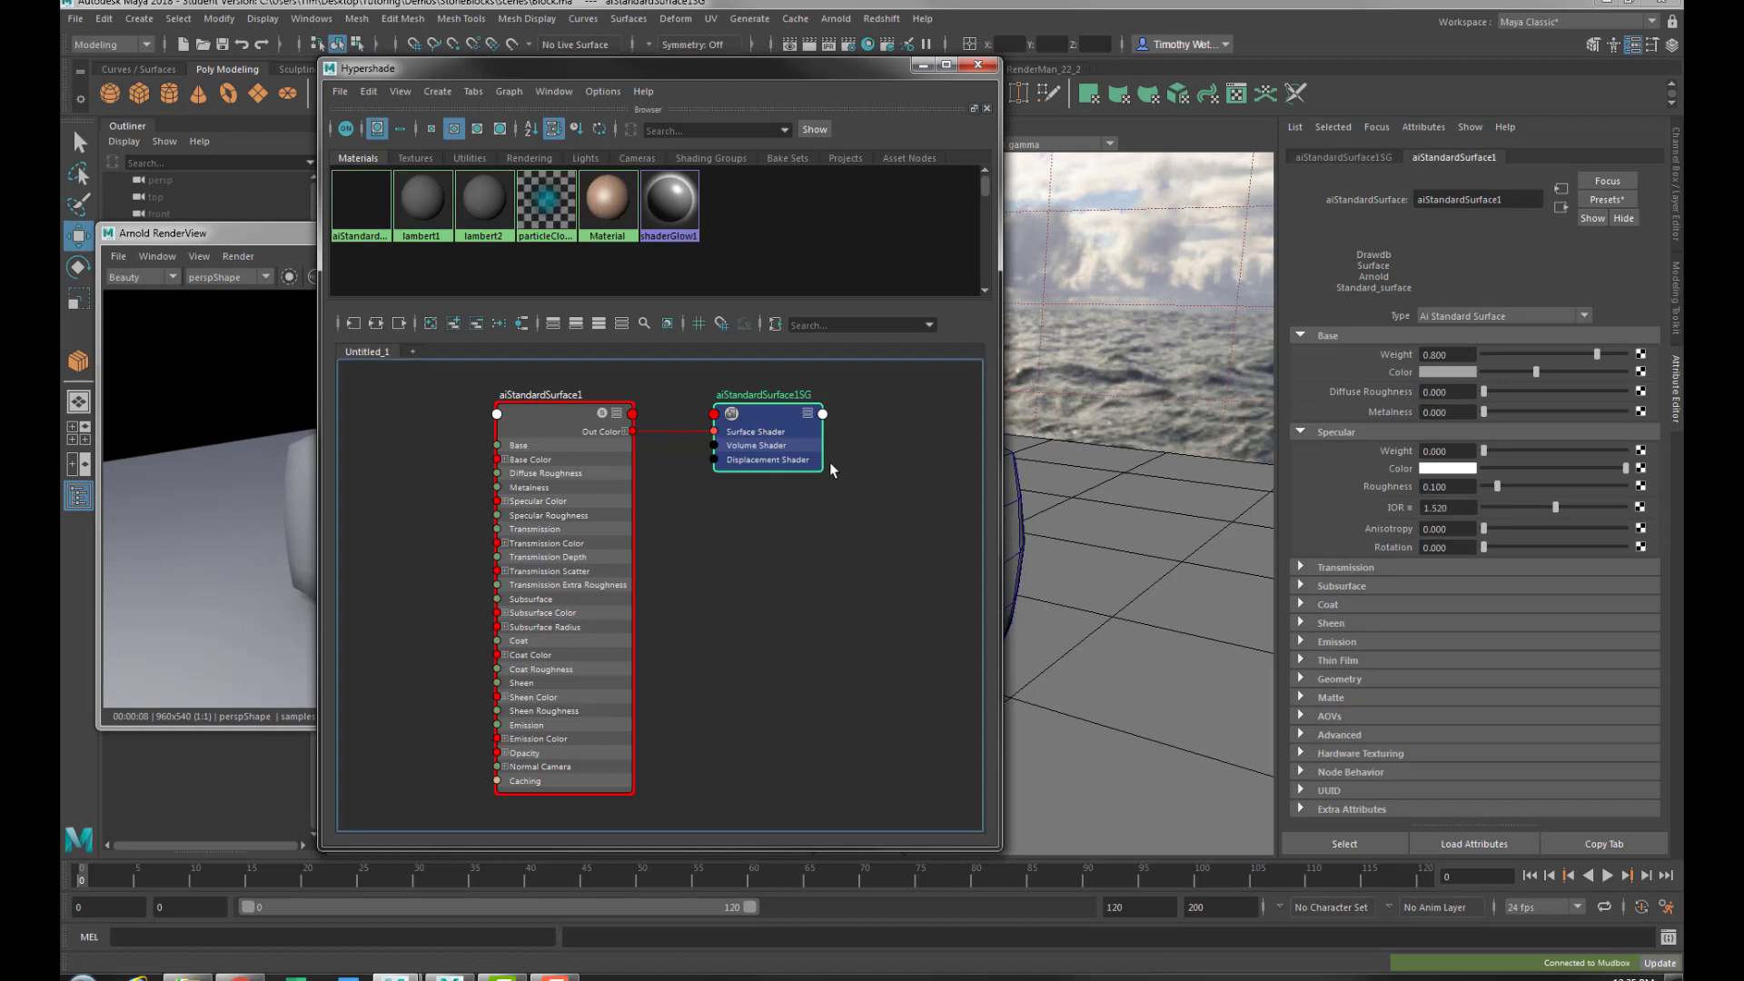
# Connect a File texture to the displacement material of aiStandardSurface1SG and load Block_Displace_A.tif from sourceimages into it
pyautogui.click(1337, 158)
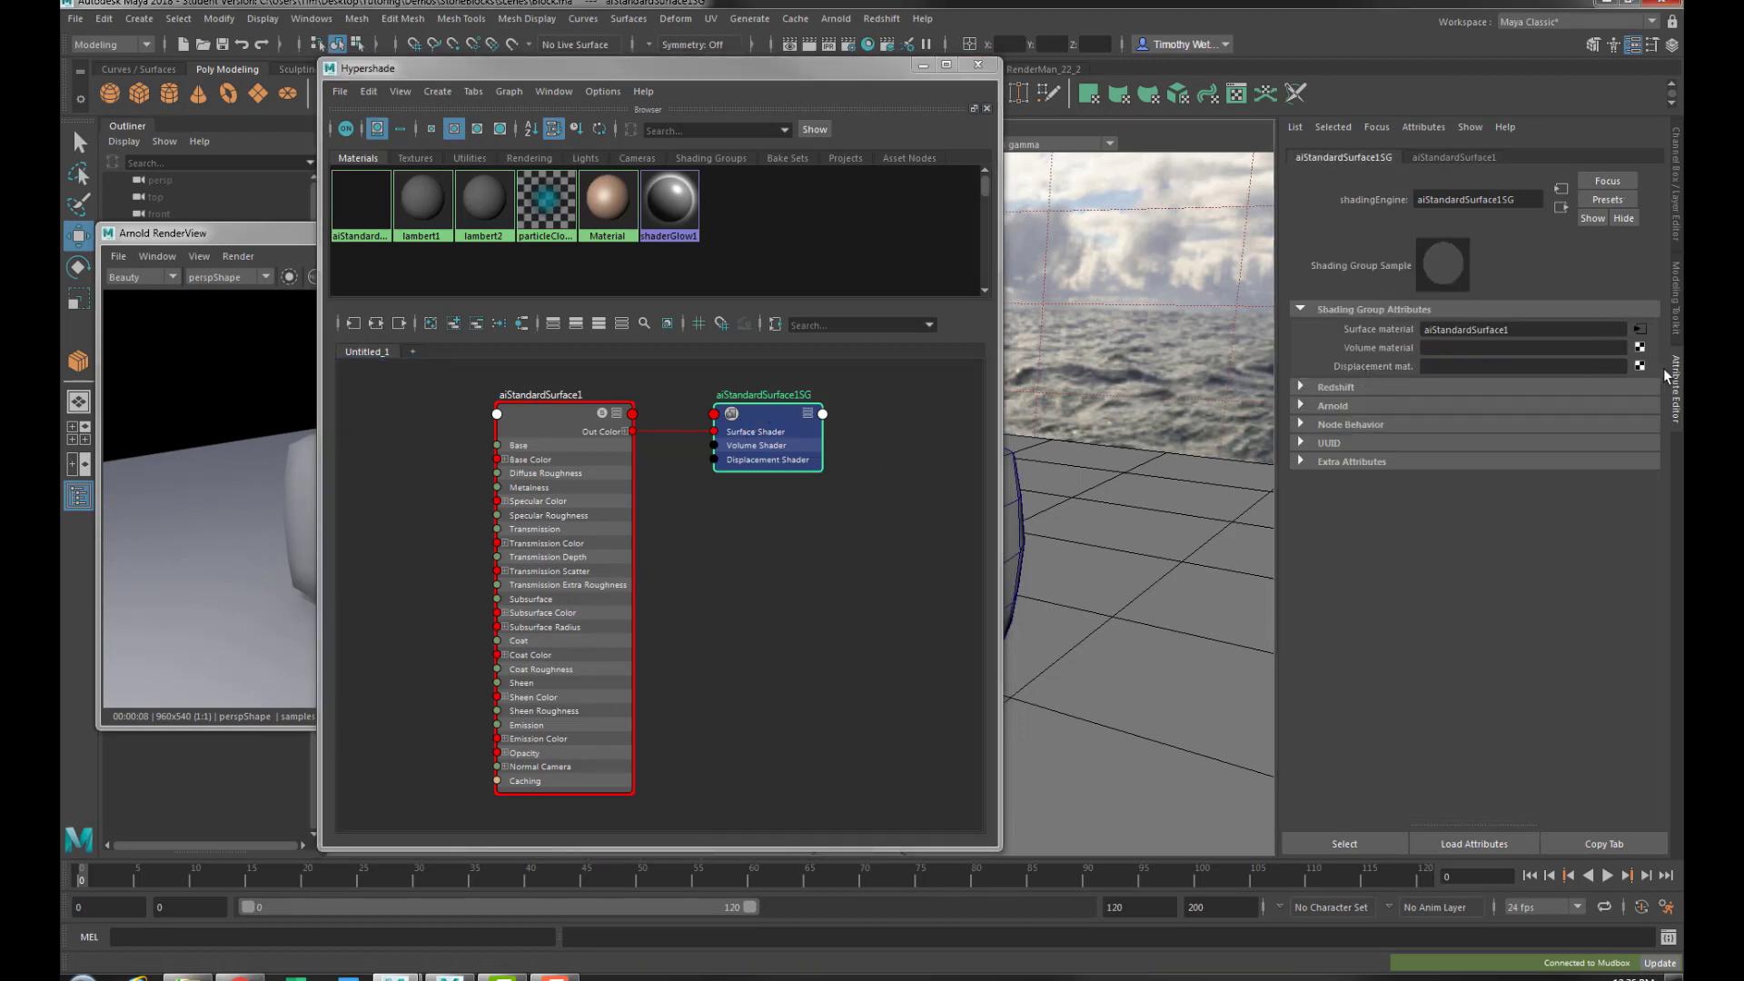
pyautogui.click(1639, 365)
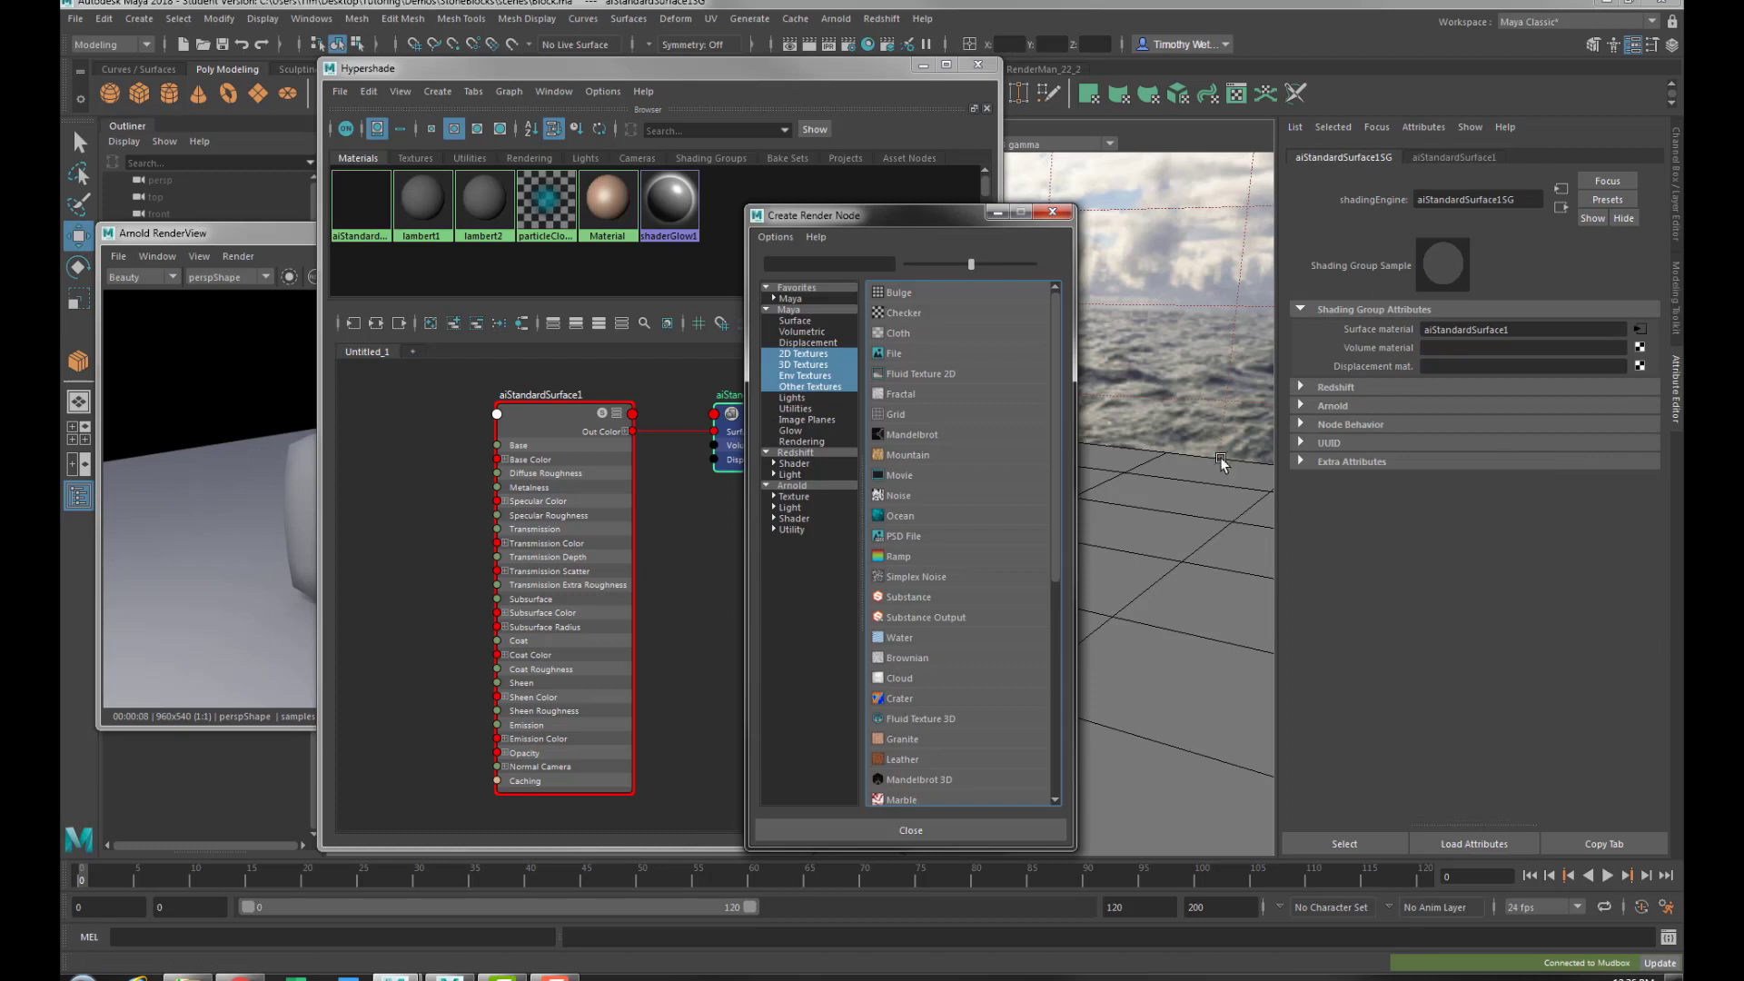
pyautogui.click(892, 355)
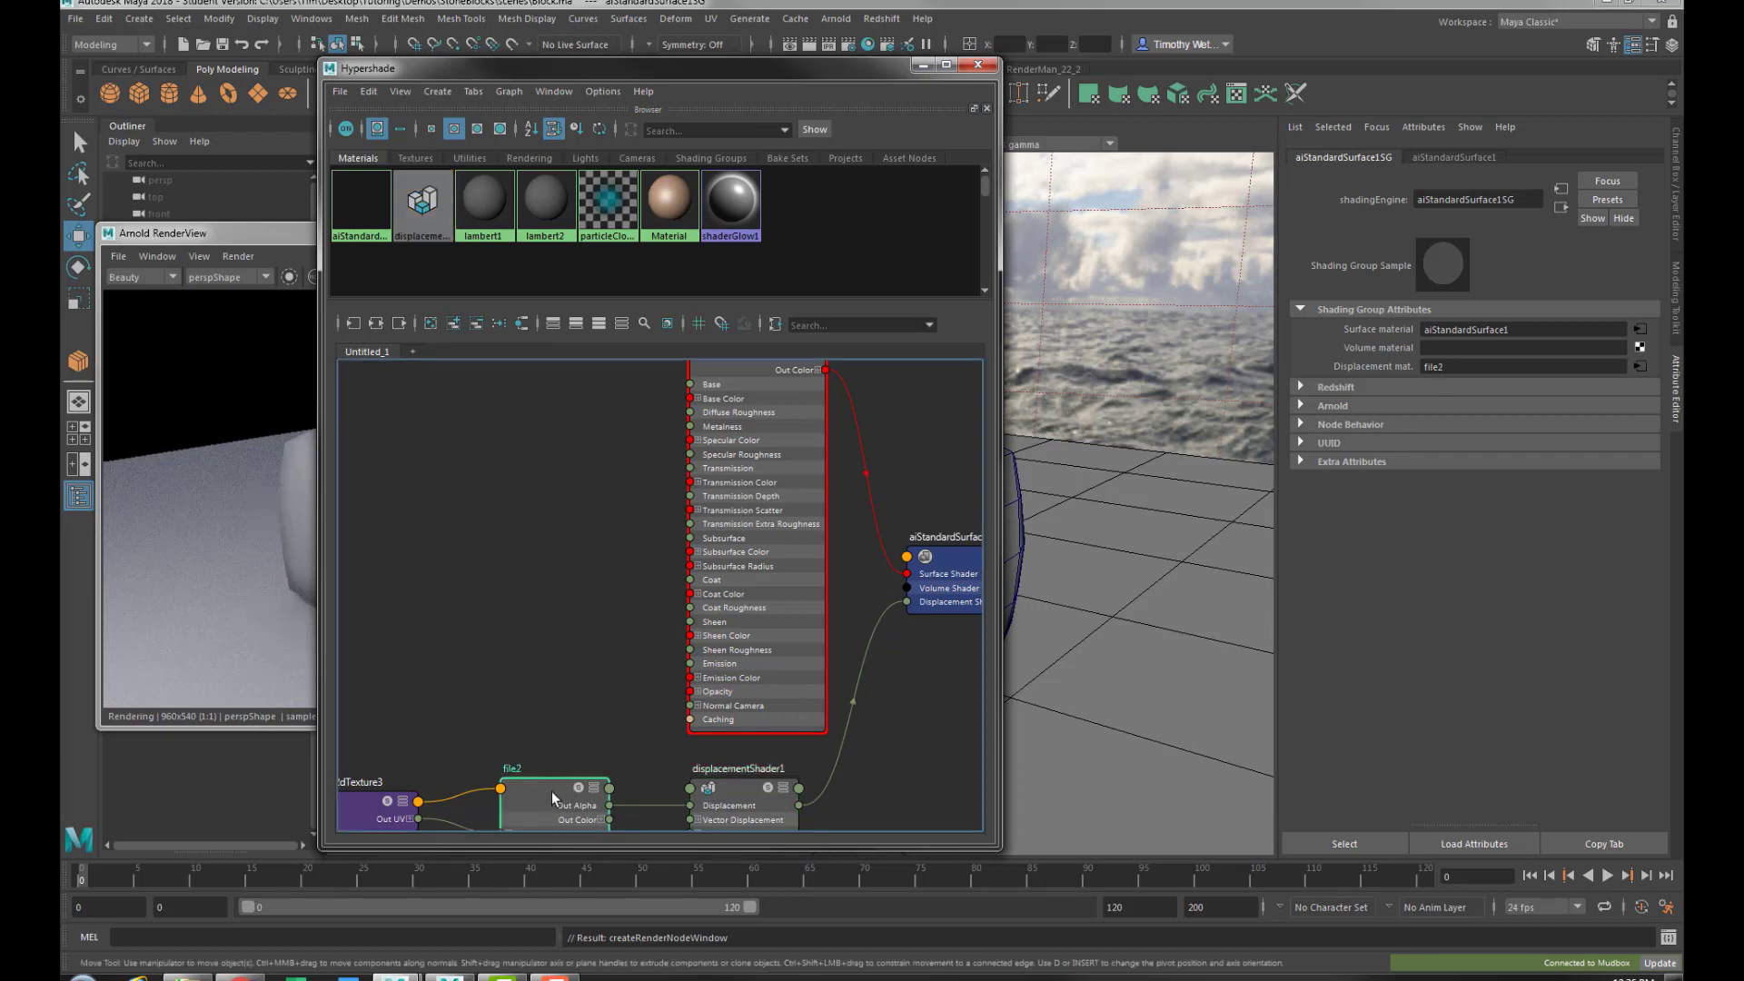
pyautogui.click(1640, 366)
pyautogui.click(1644, 373)
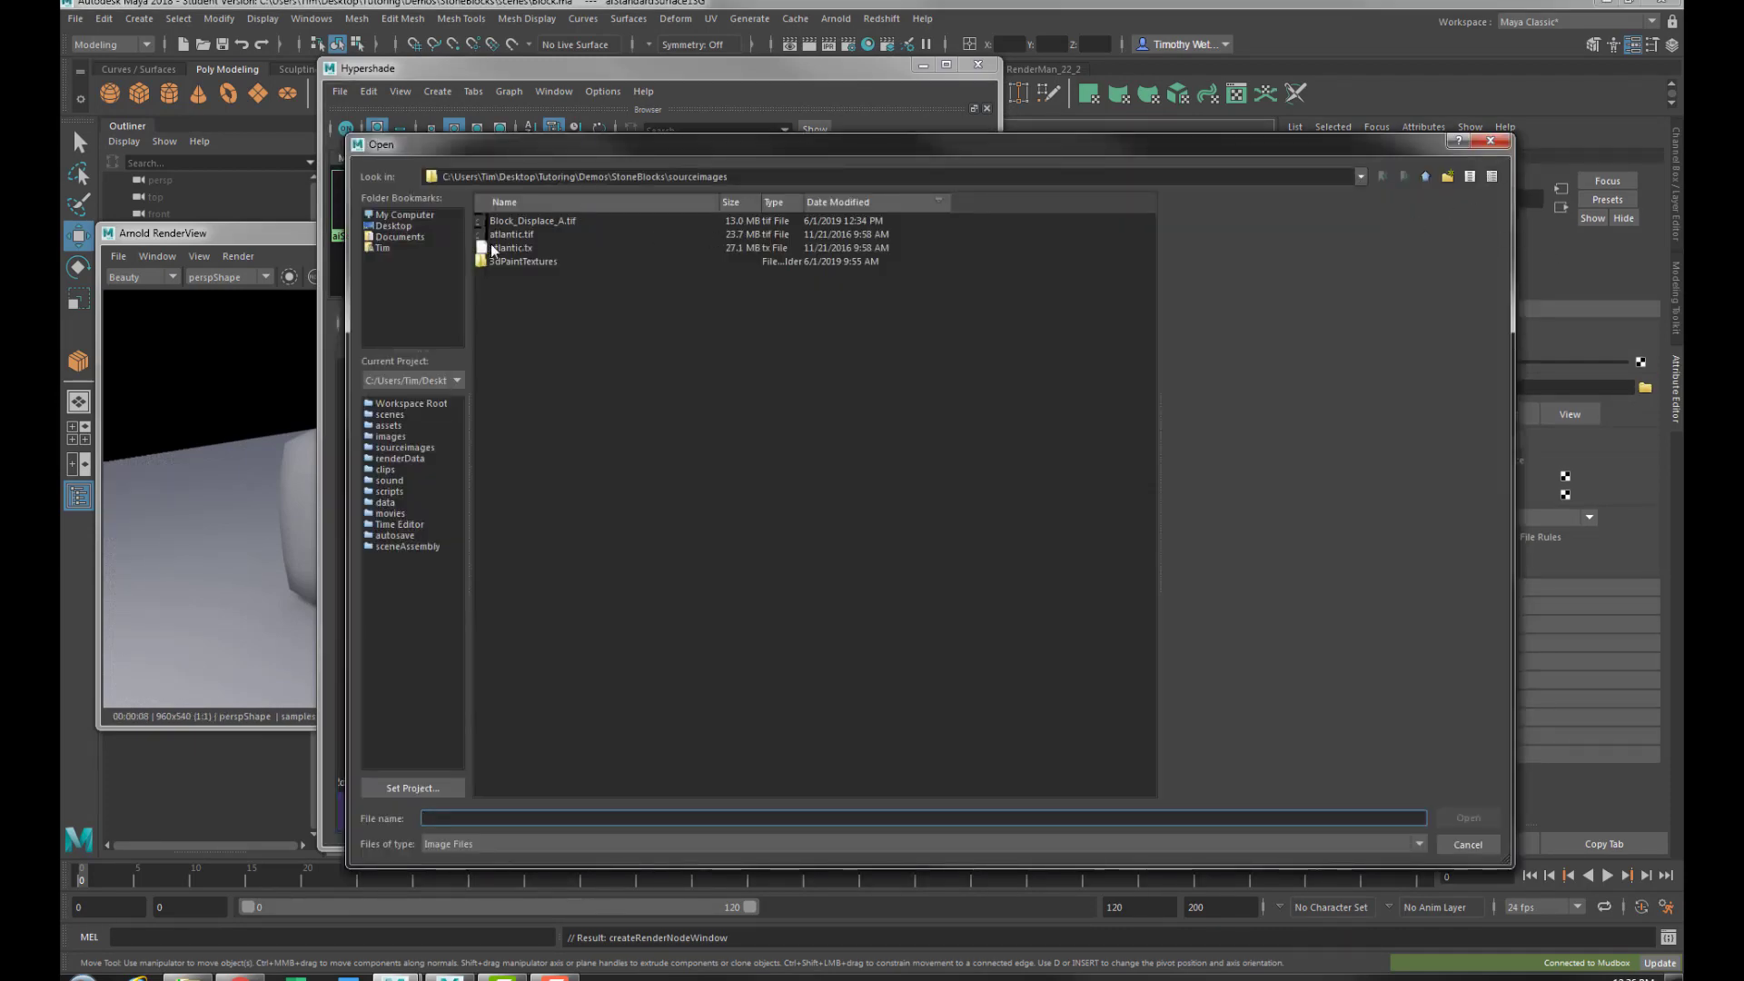
pyautogui.click(529, 223)
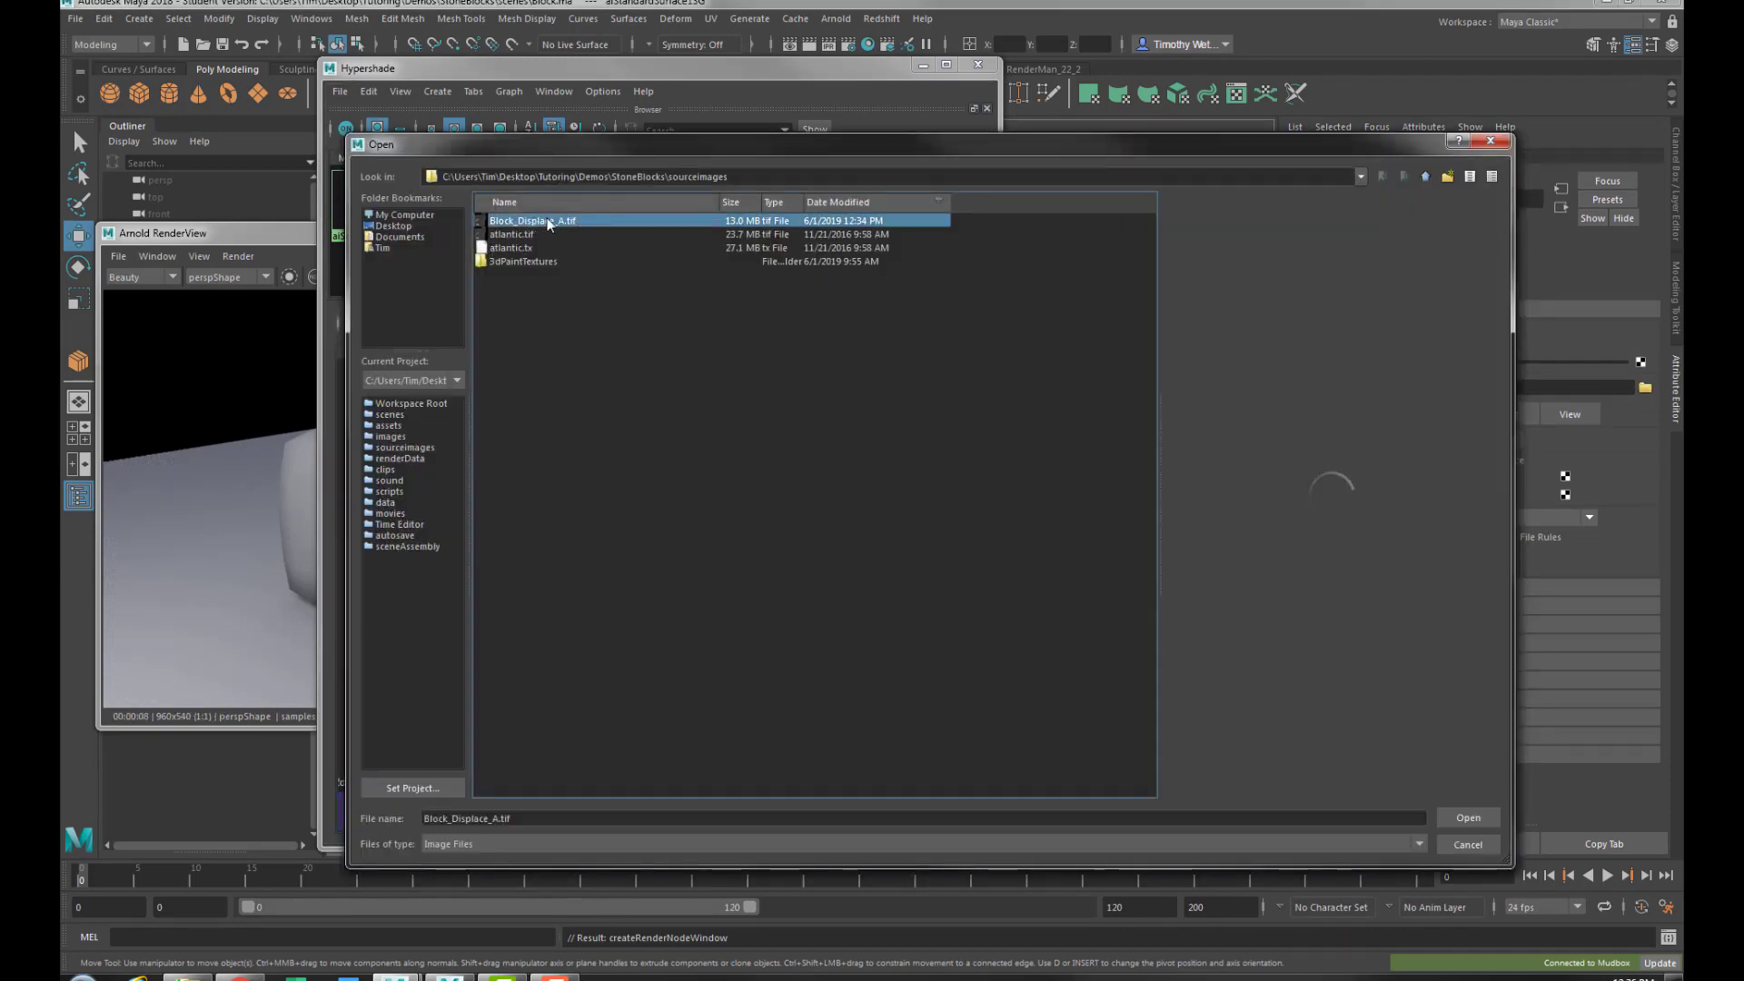
pyautogui.click(1464, 820)
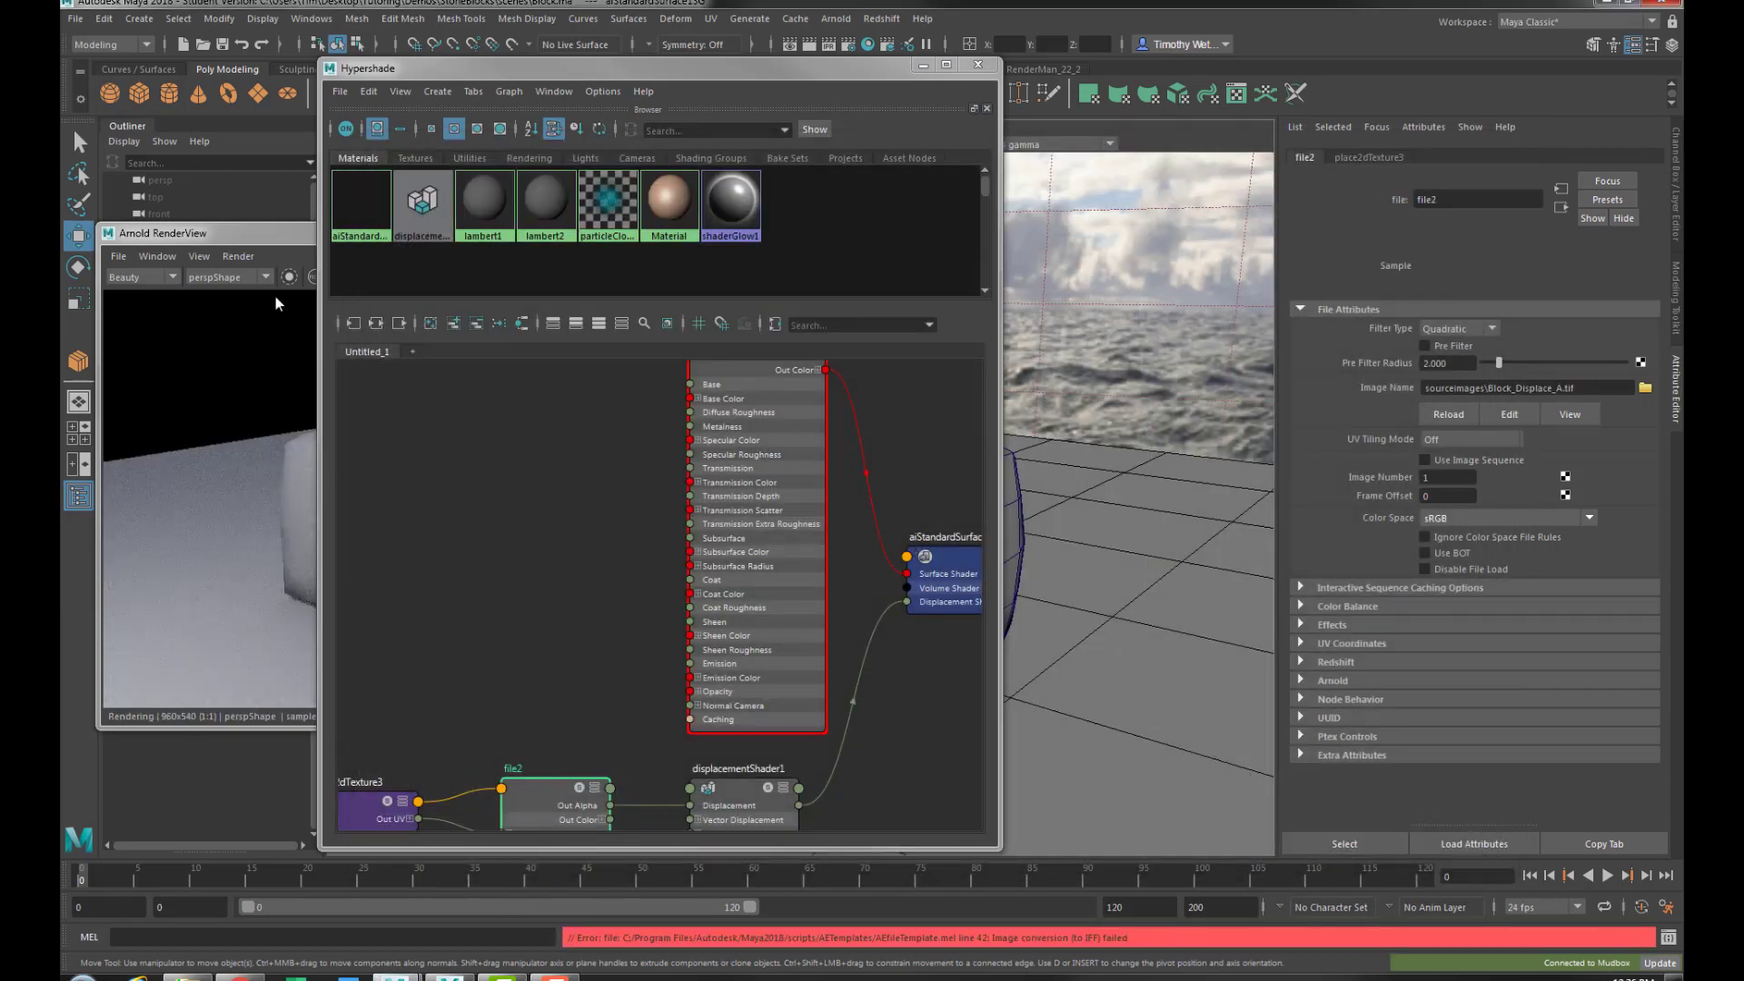
# Stop the Arnold render and set the displacement file texture's color space to Raw
pyautogui.click(209, 233)
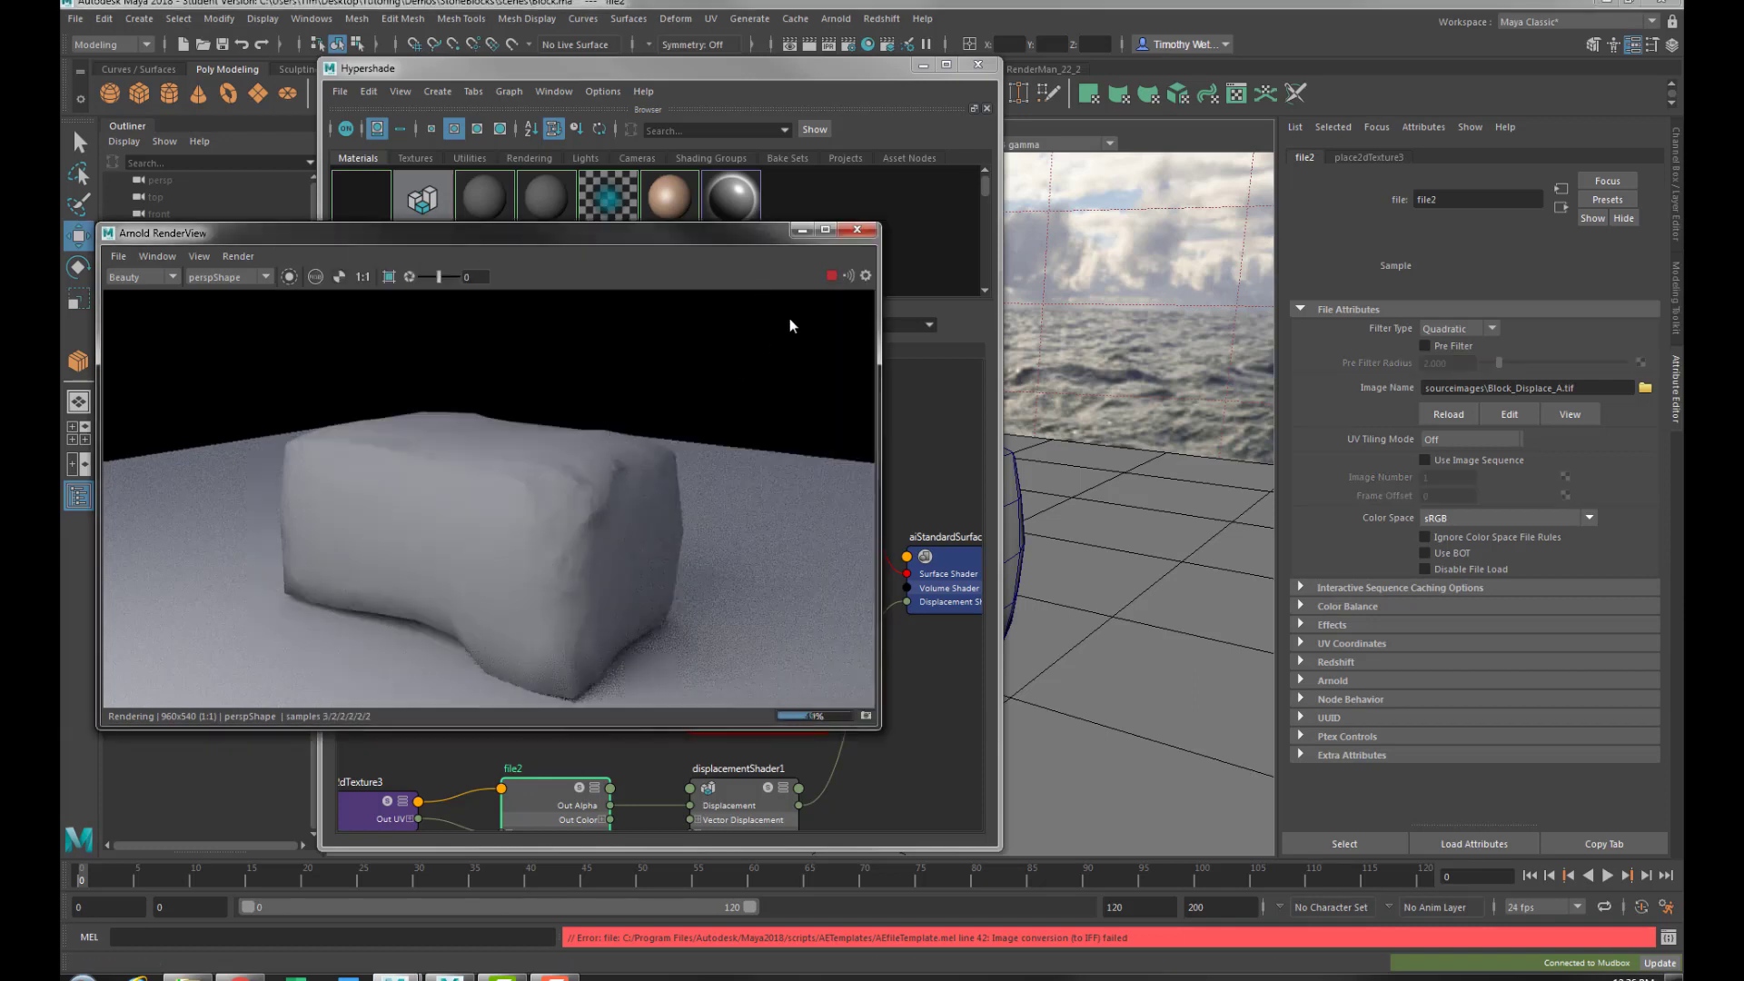
pyautogui.click(833, 277)
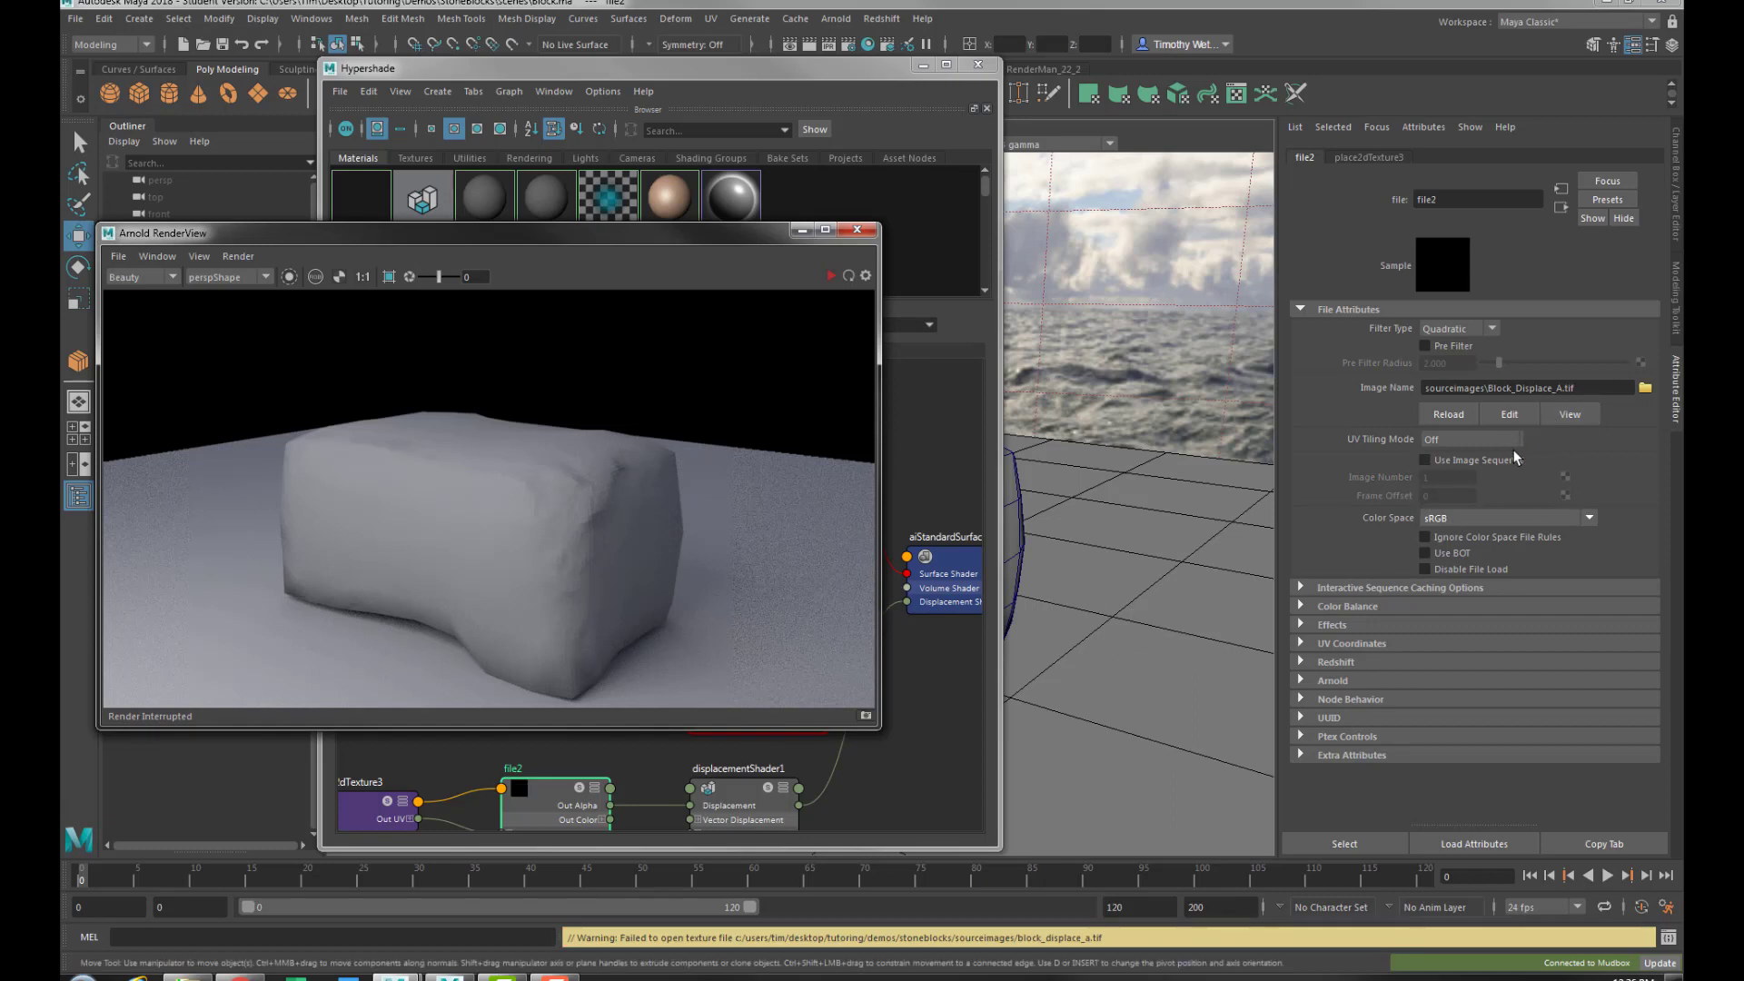
pyautogui.click(1457, 517)
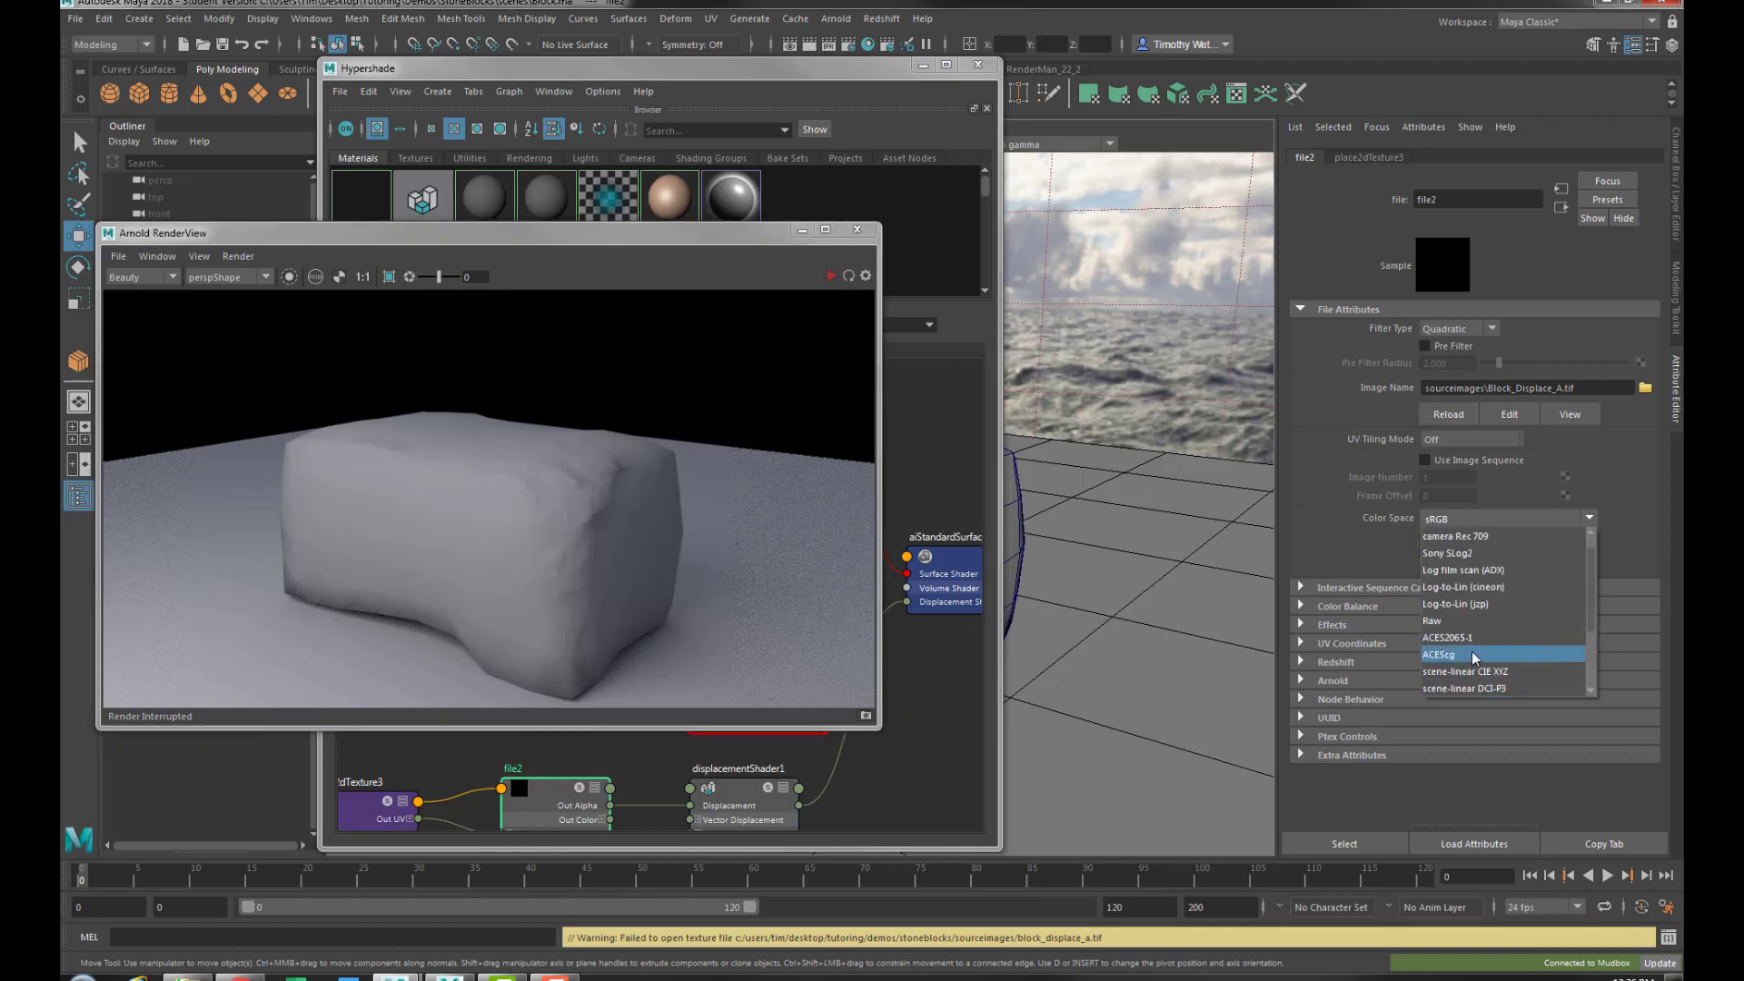
pyautogui.click(1448, 620)
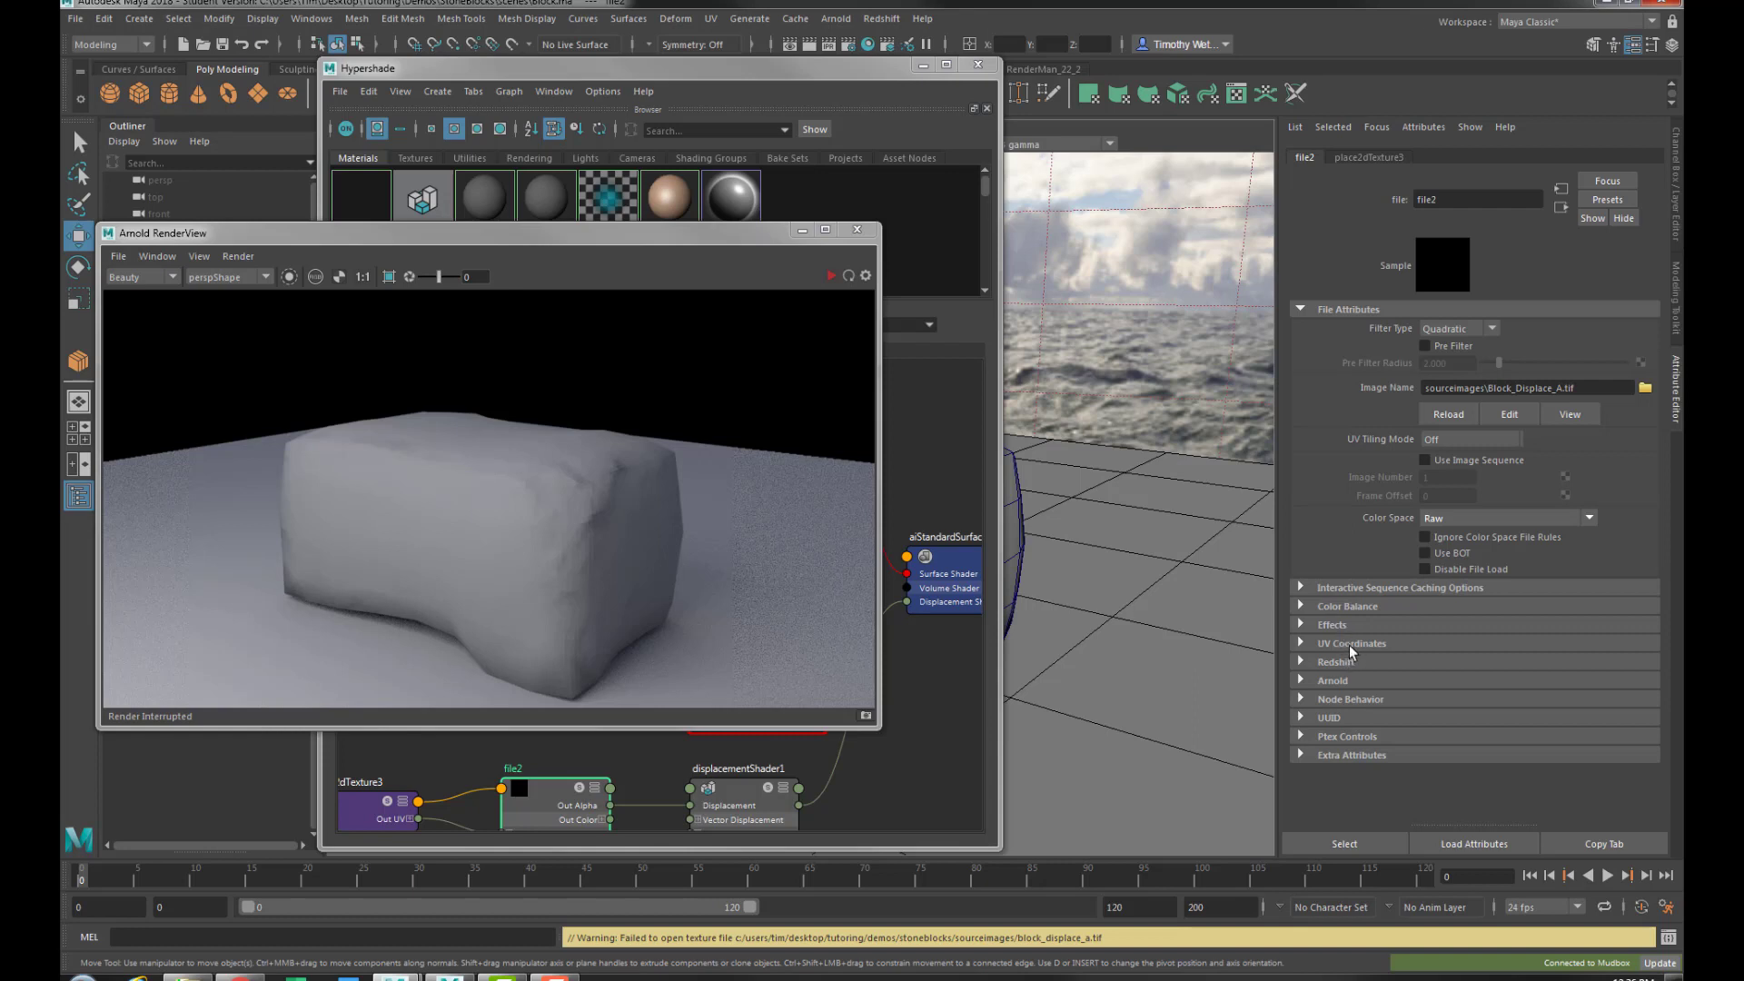
# Set the block mesh's Arnold subdivision type to catclark with 2 iterations and restart the Arnold render
pyautogui.click(1344, 608)
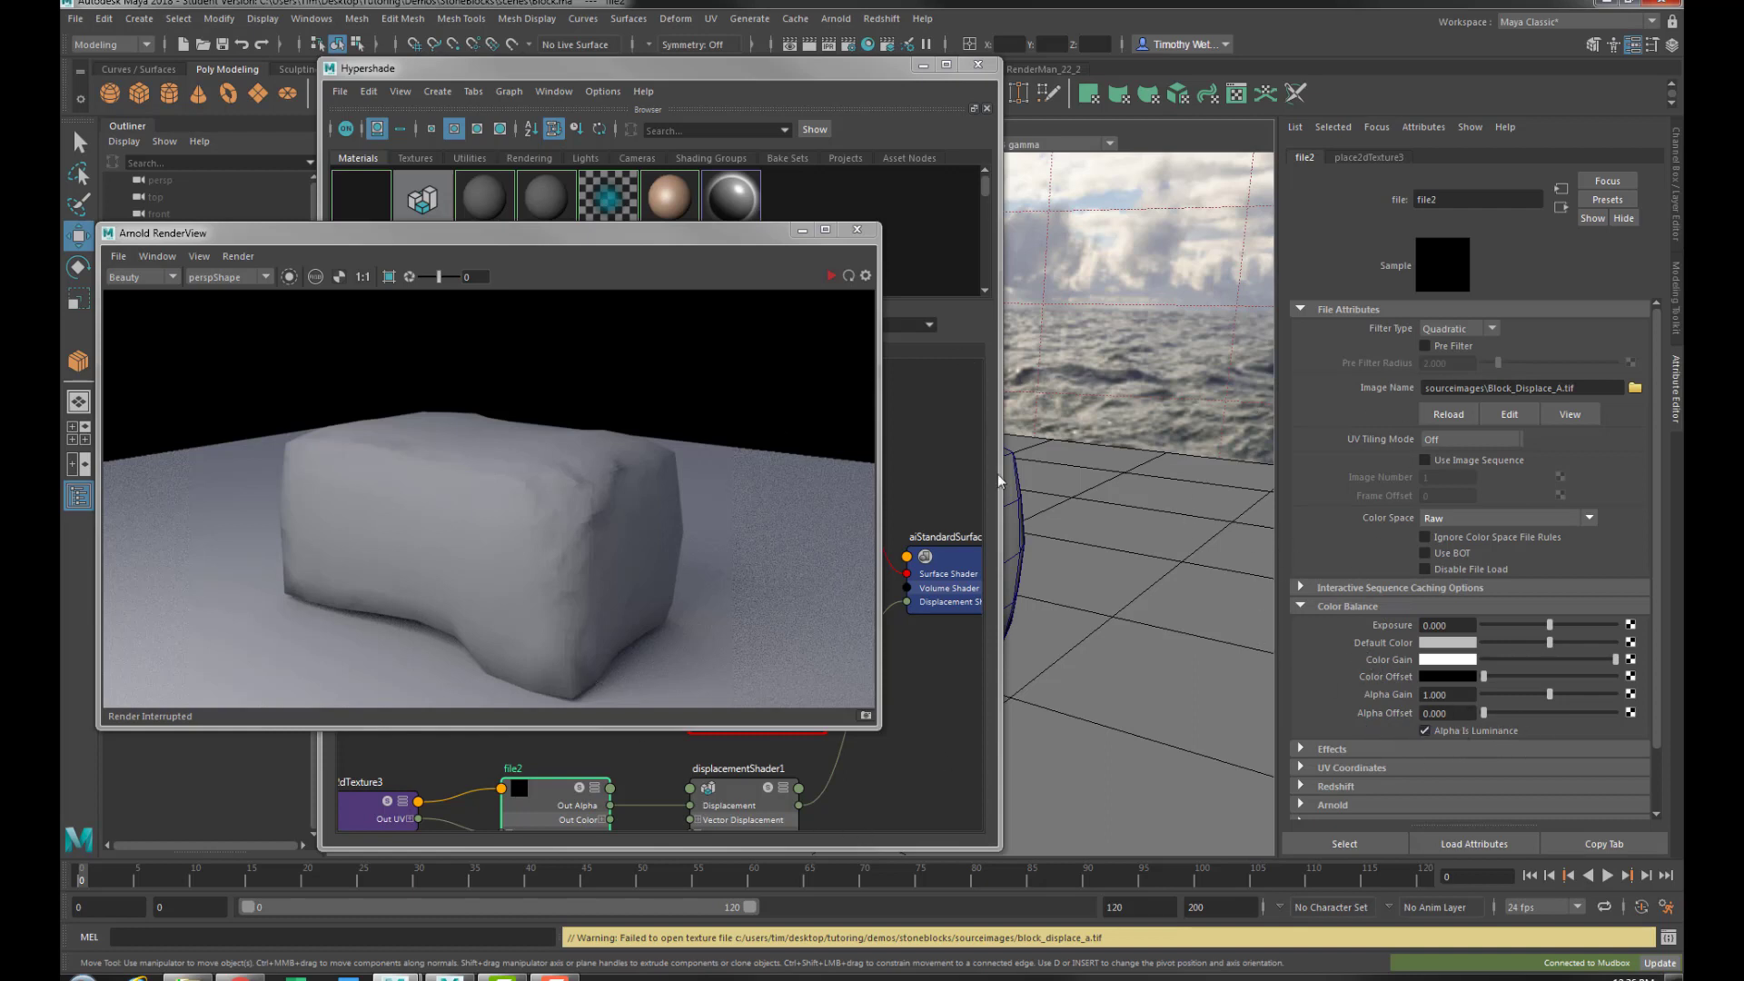
pyautogui.click(1014, 537)
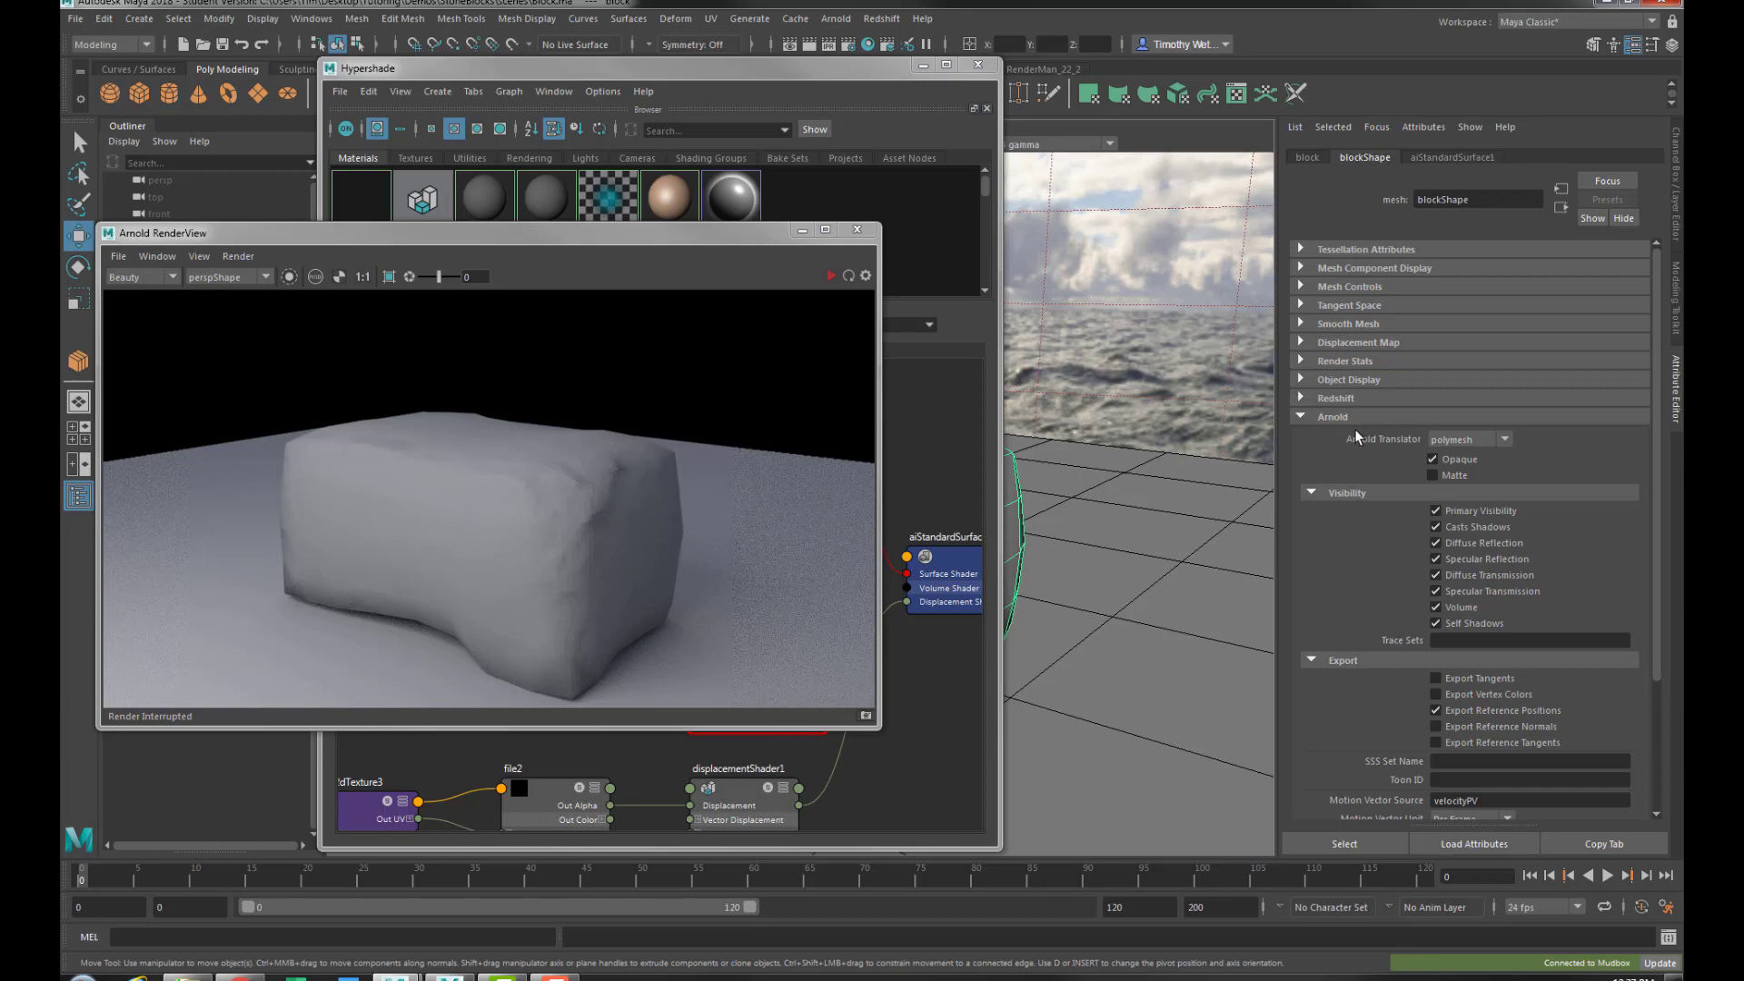
pyautogui.scroll(-5, 1473, 515)
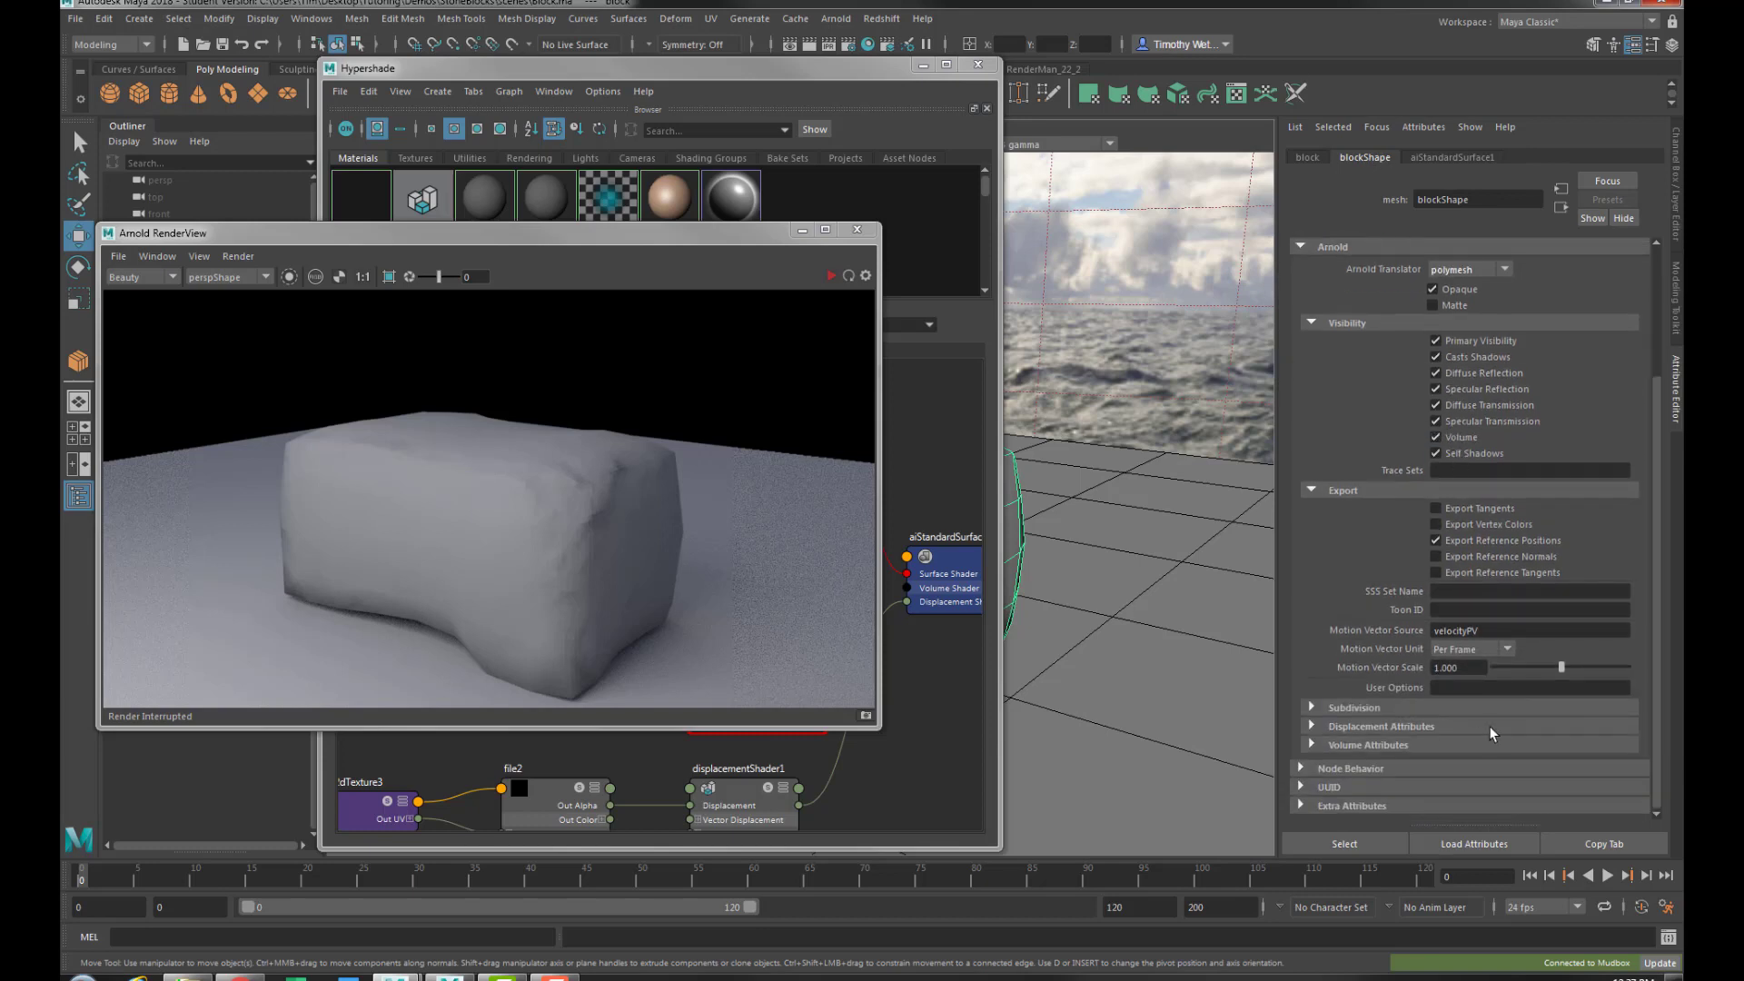
pyautogui.click(1398, 708)
pyautogui.scroll(-3, 1362, 635)
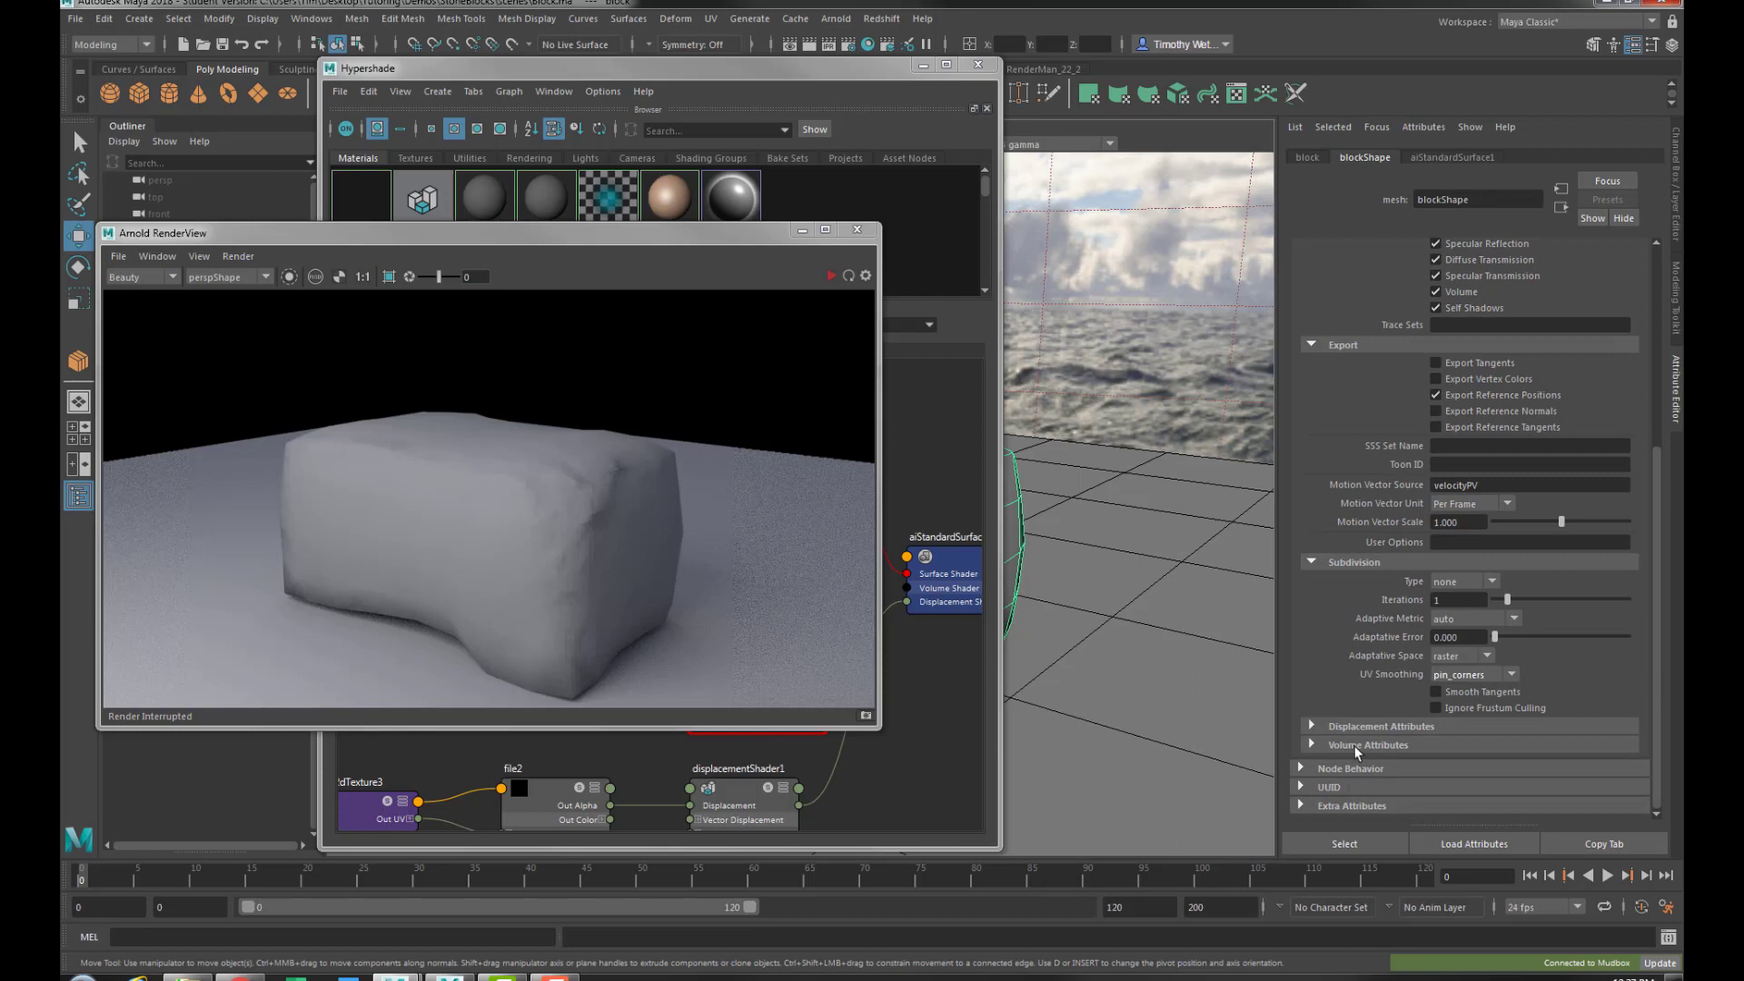
pyautogui.click(1458, 582)
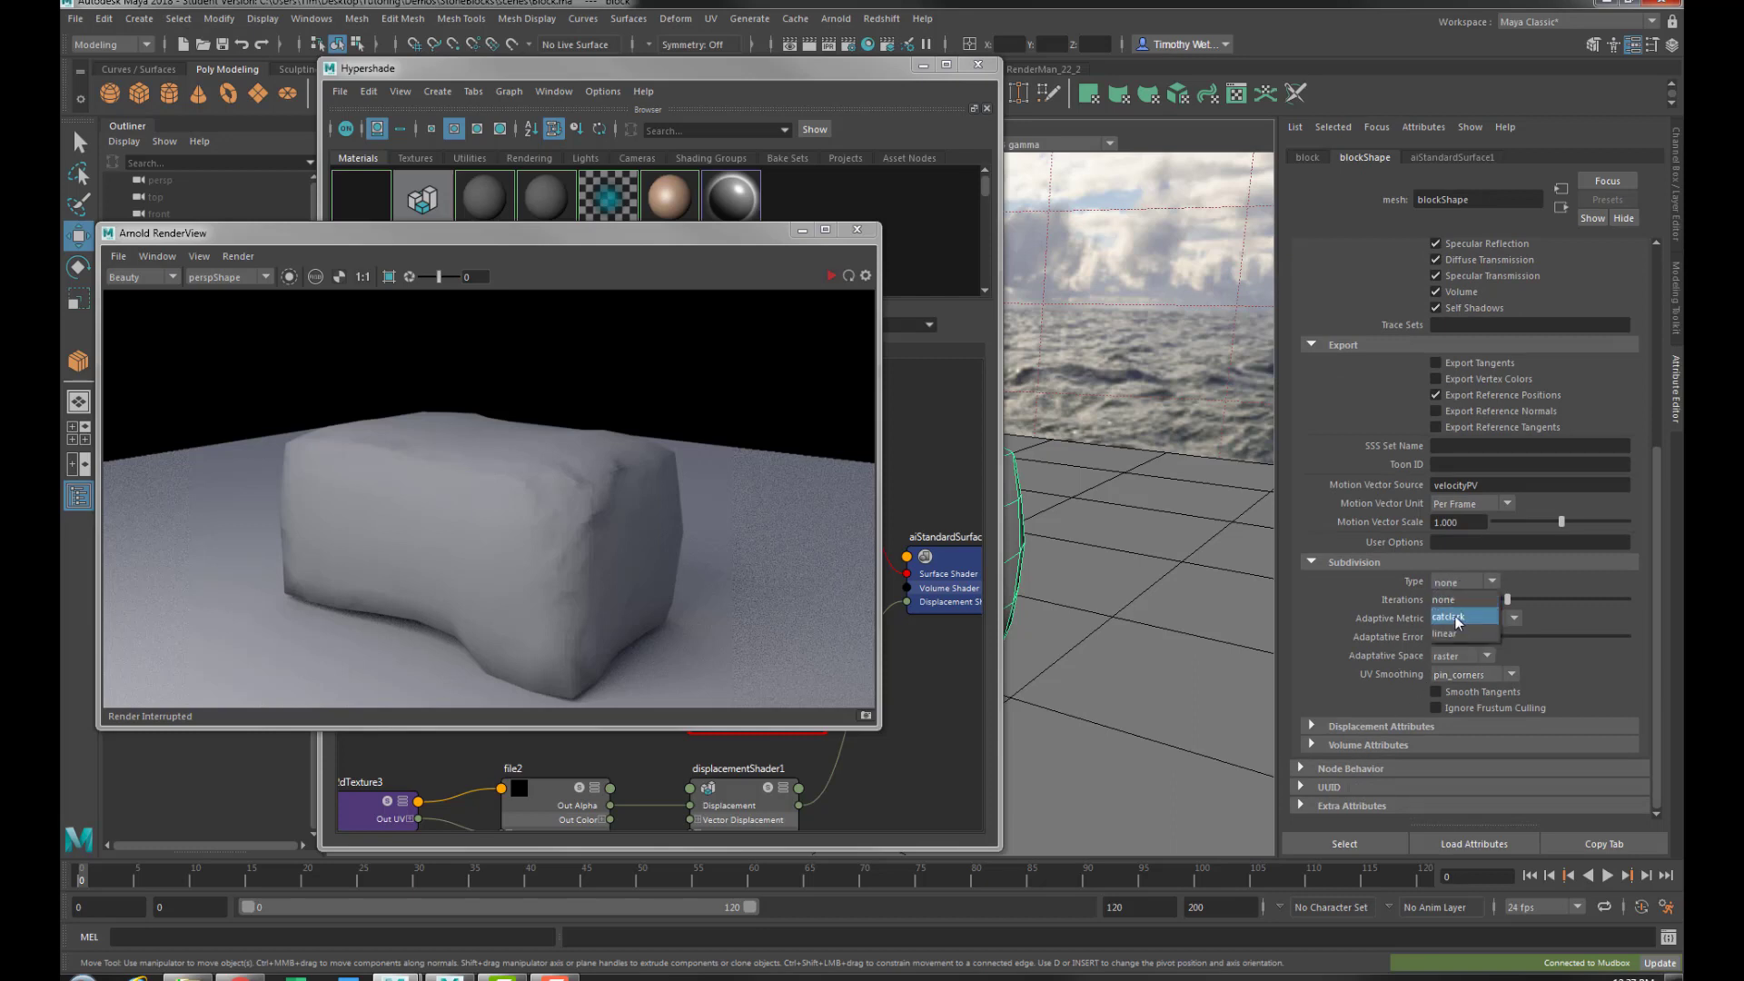
pyautogui.click(1458, 617)
pyautogui.moveTo(1507, 600); pyautogui.dragTo(1518, 607)
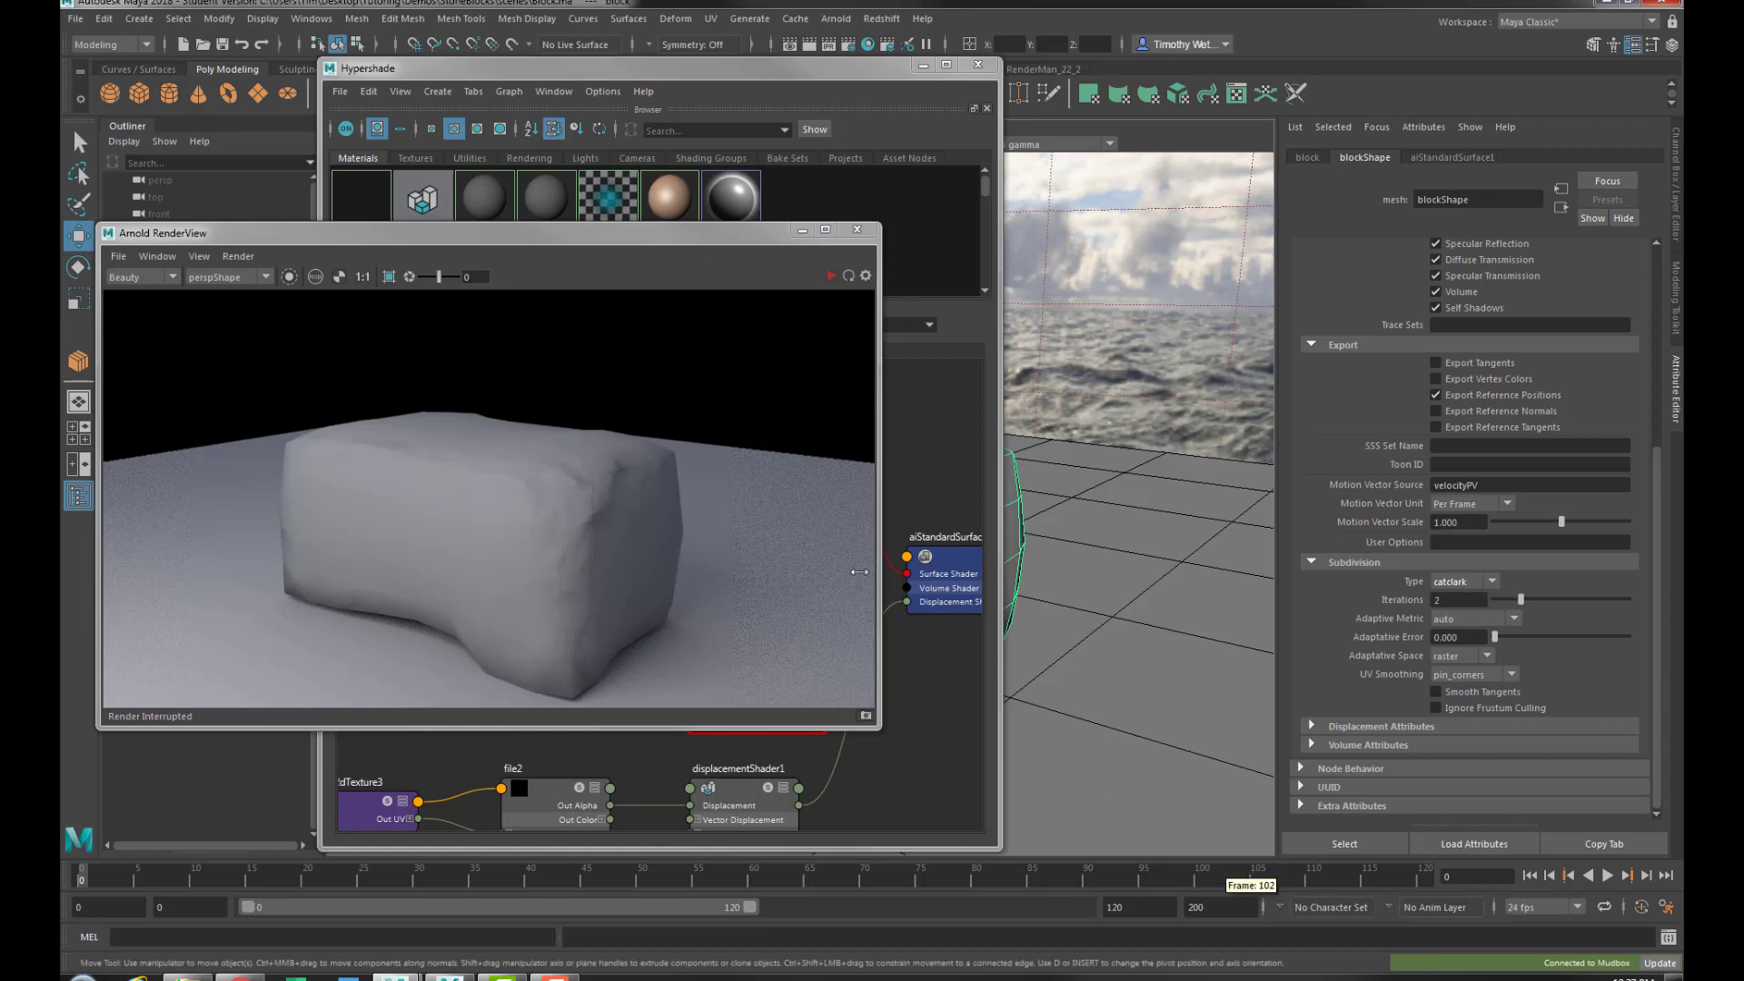
pyautogui.click(830, 274)
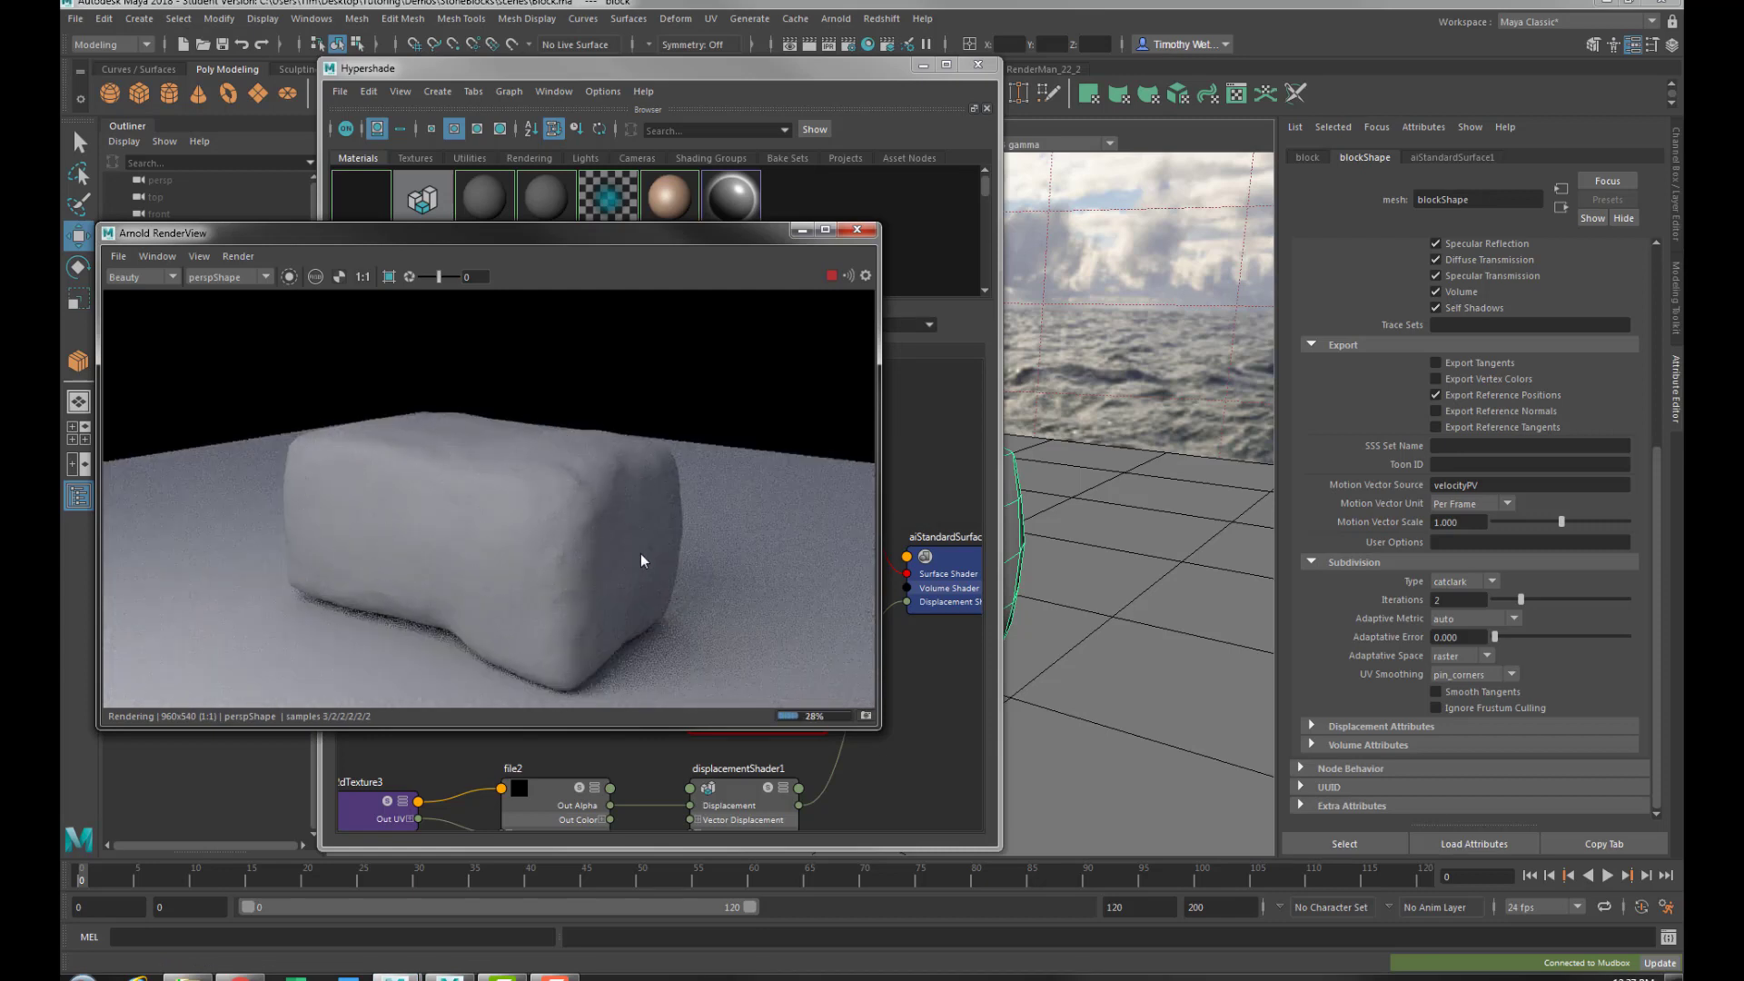
# Set the scale of displacementShader1 to 2, run a test render of the block, and stop it
pyautogui.click(738, 795)
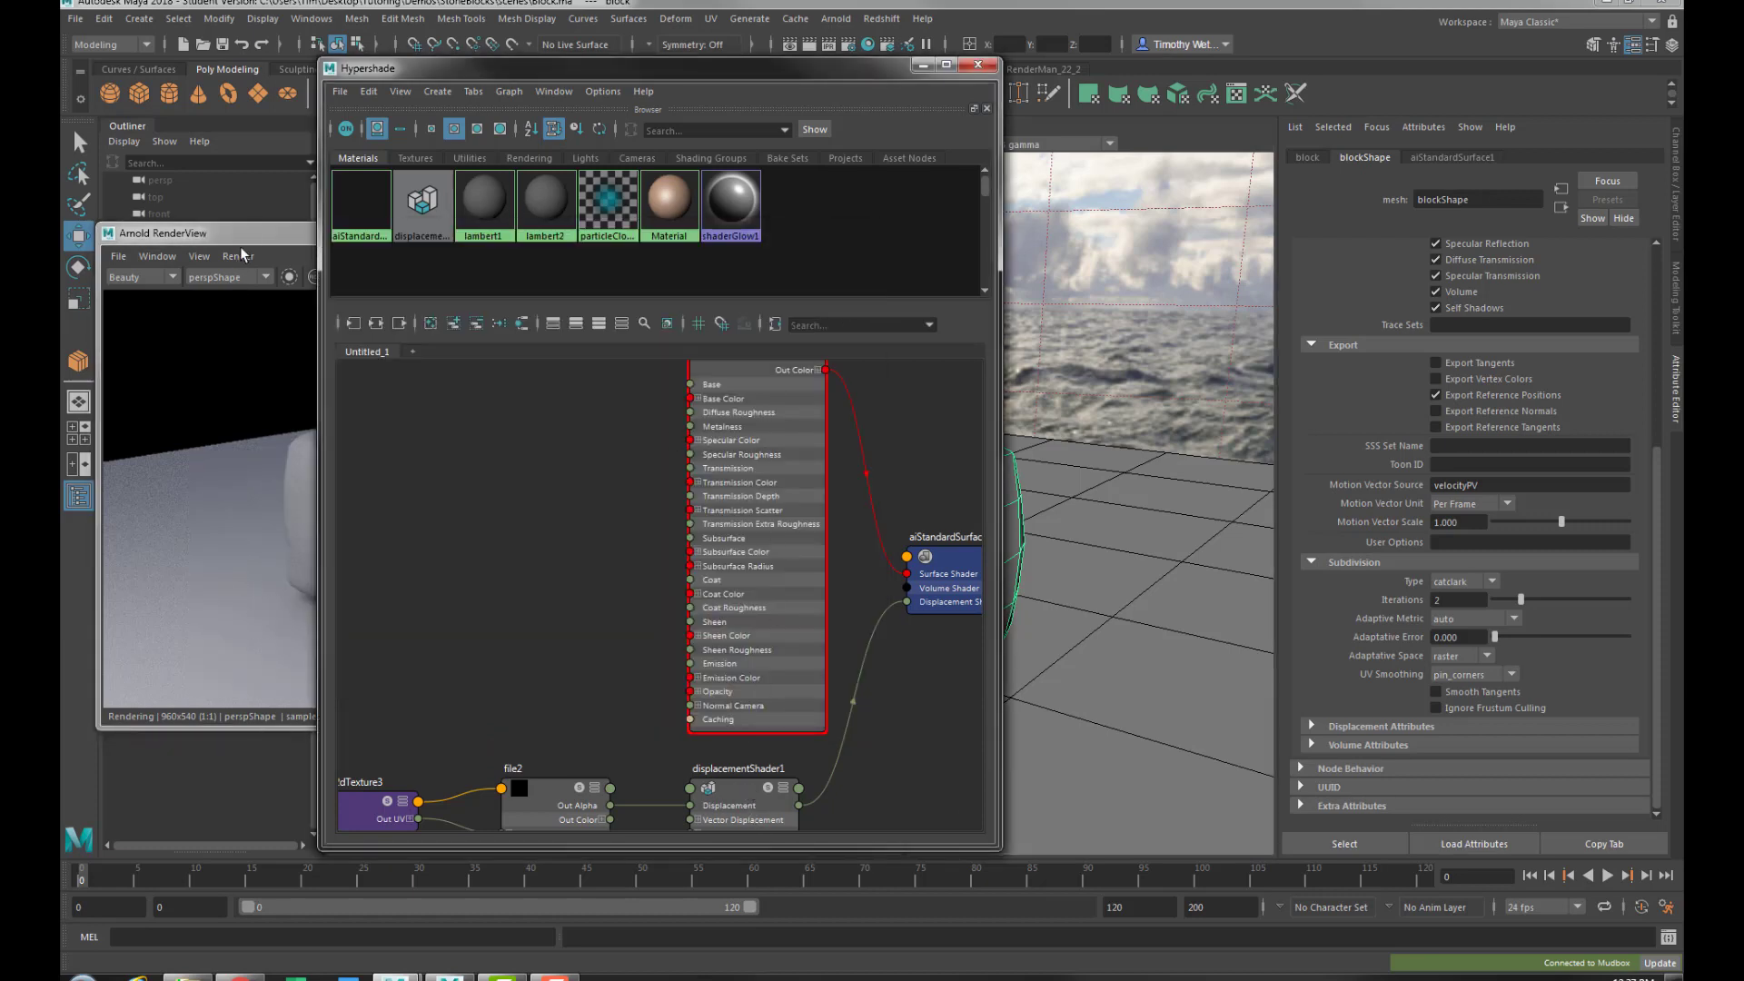
pyautogui.click(167, 379)
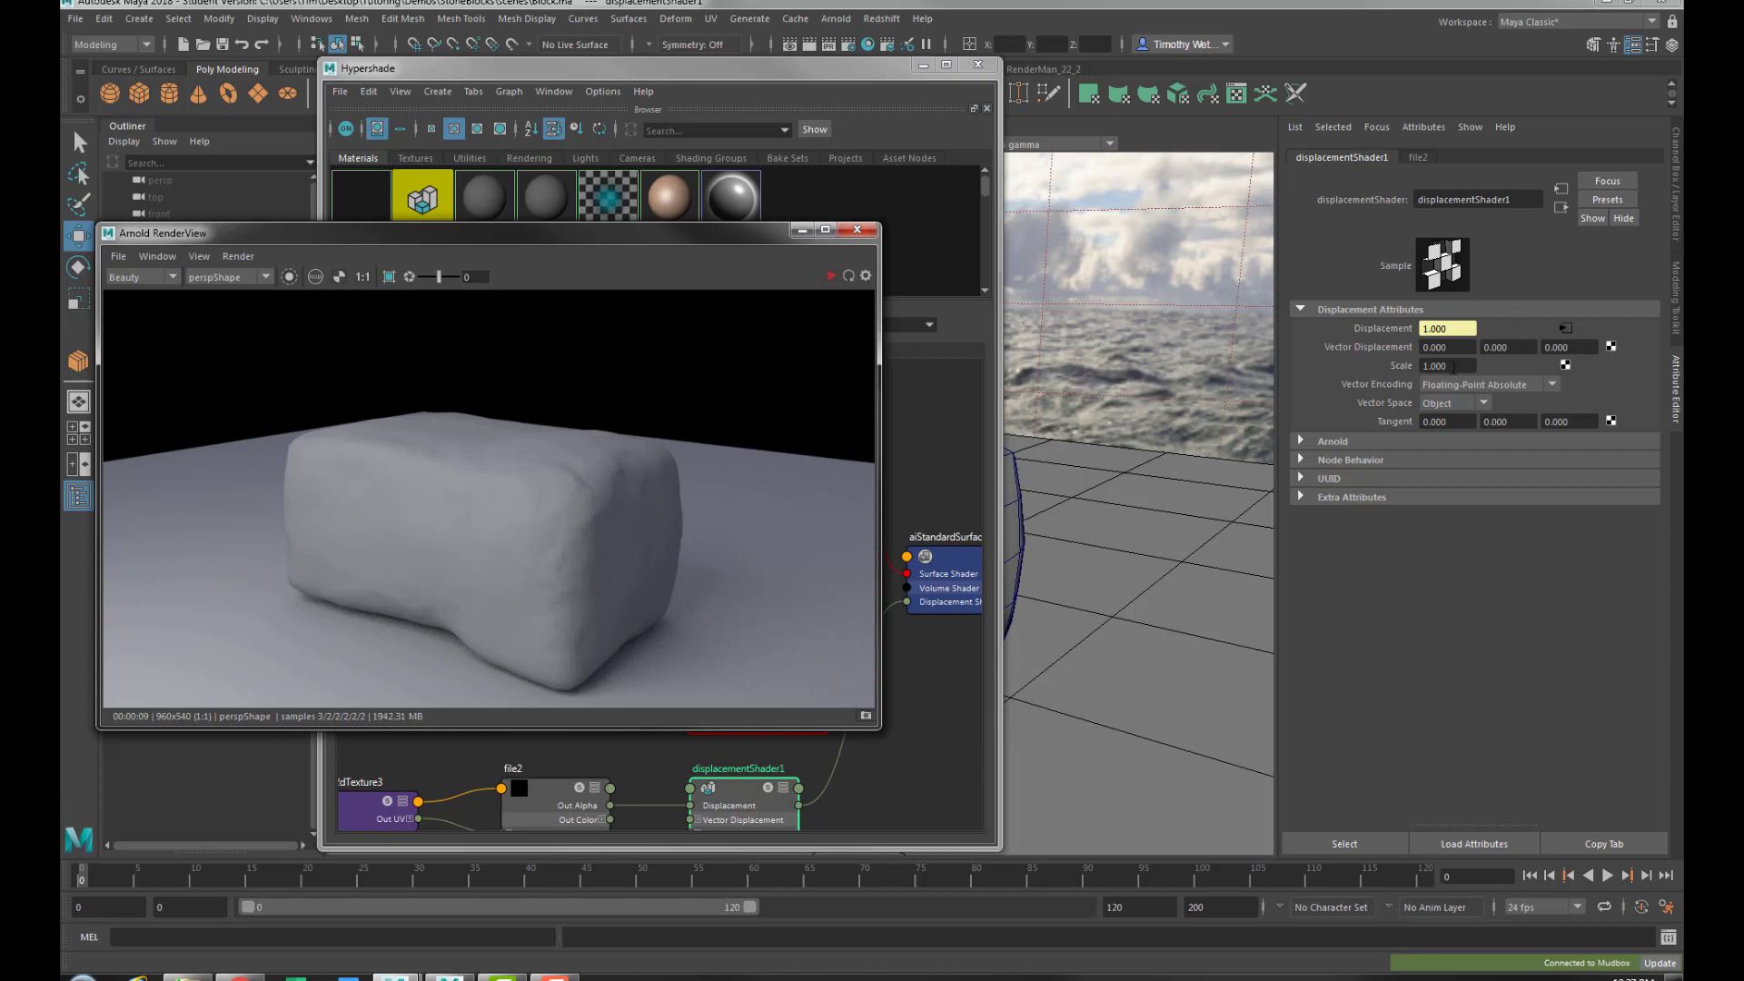
pyautogui.doubleClick(1452, 366)
pyautogui.write('2')
pyautogui.press('Return')
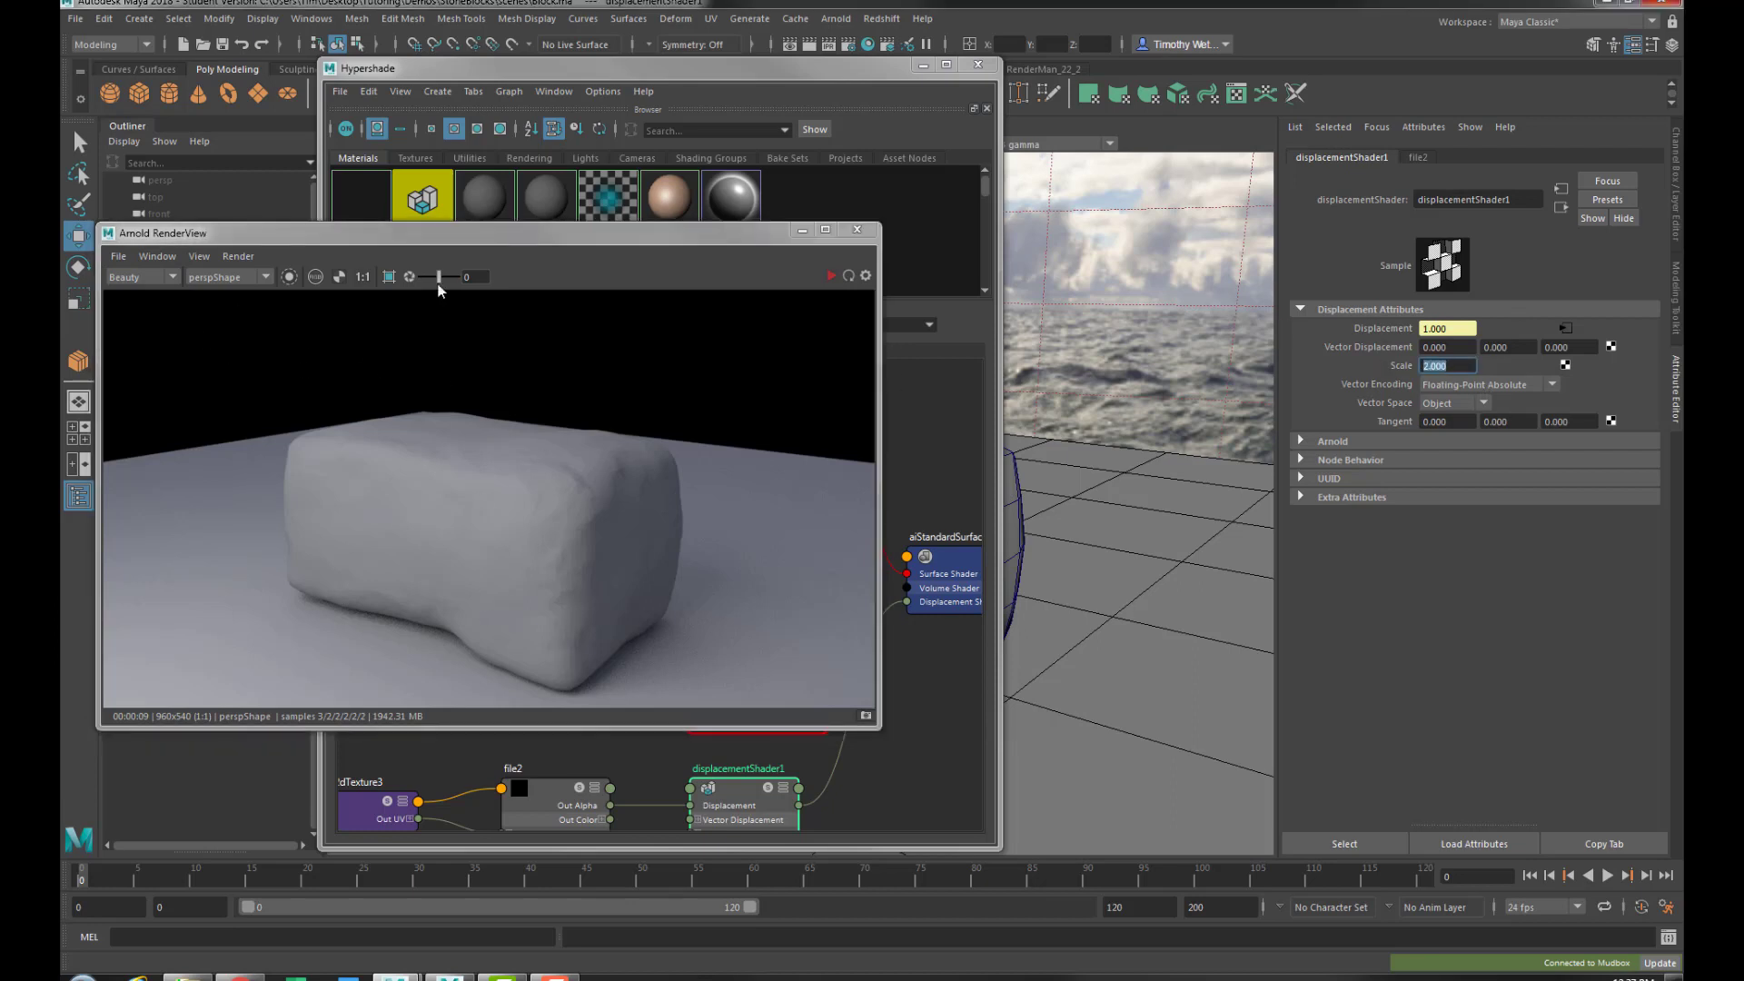
pyautogui.click(831, 276)
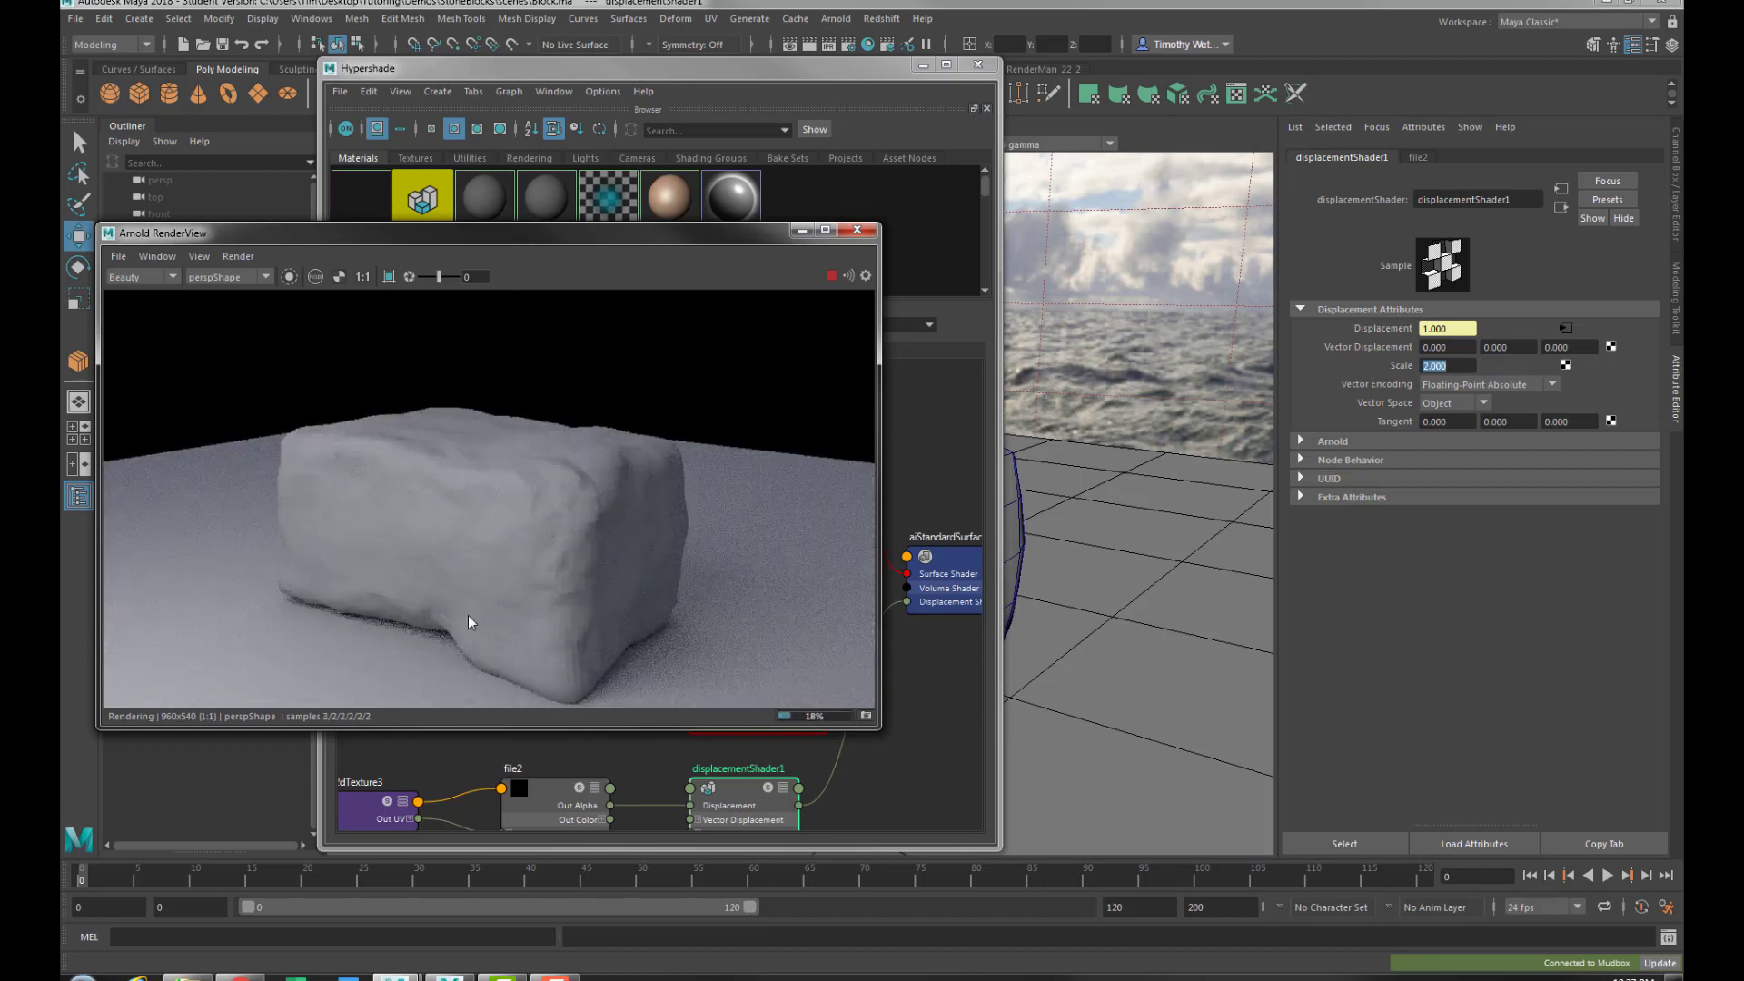
pyautogui.click(830, 276)
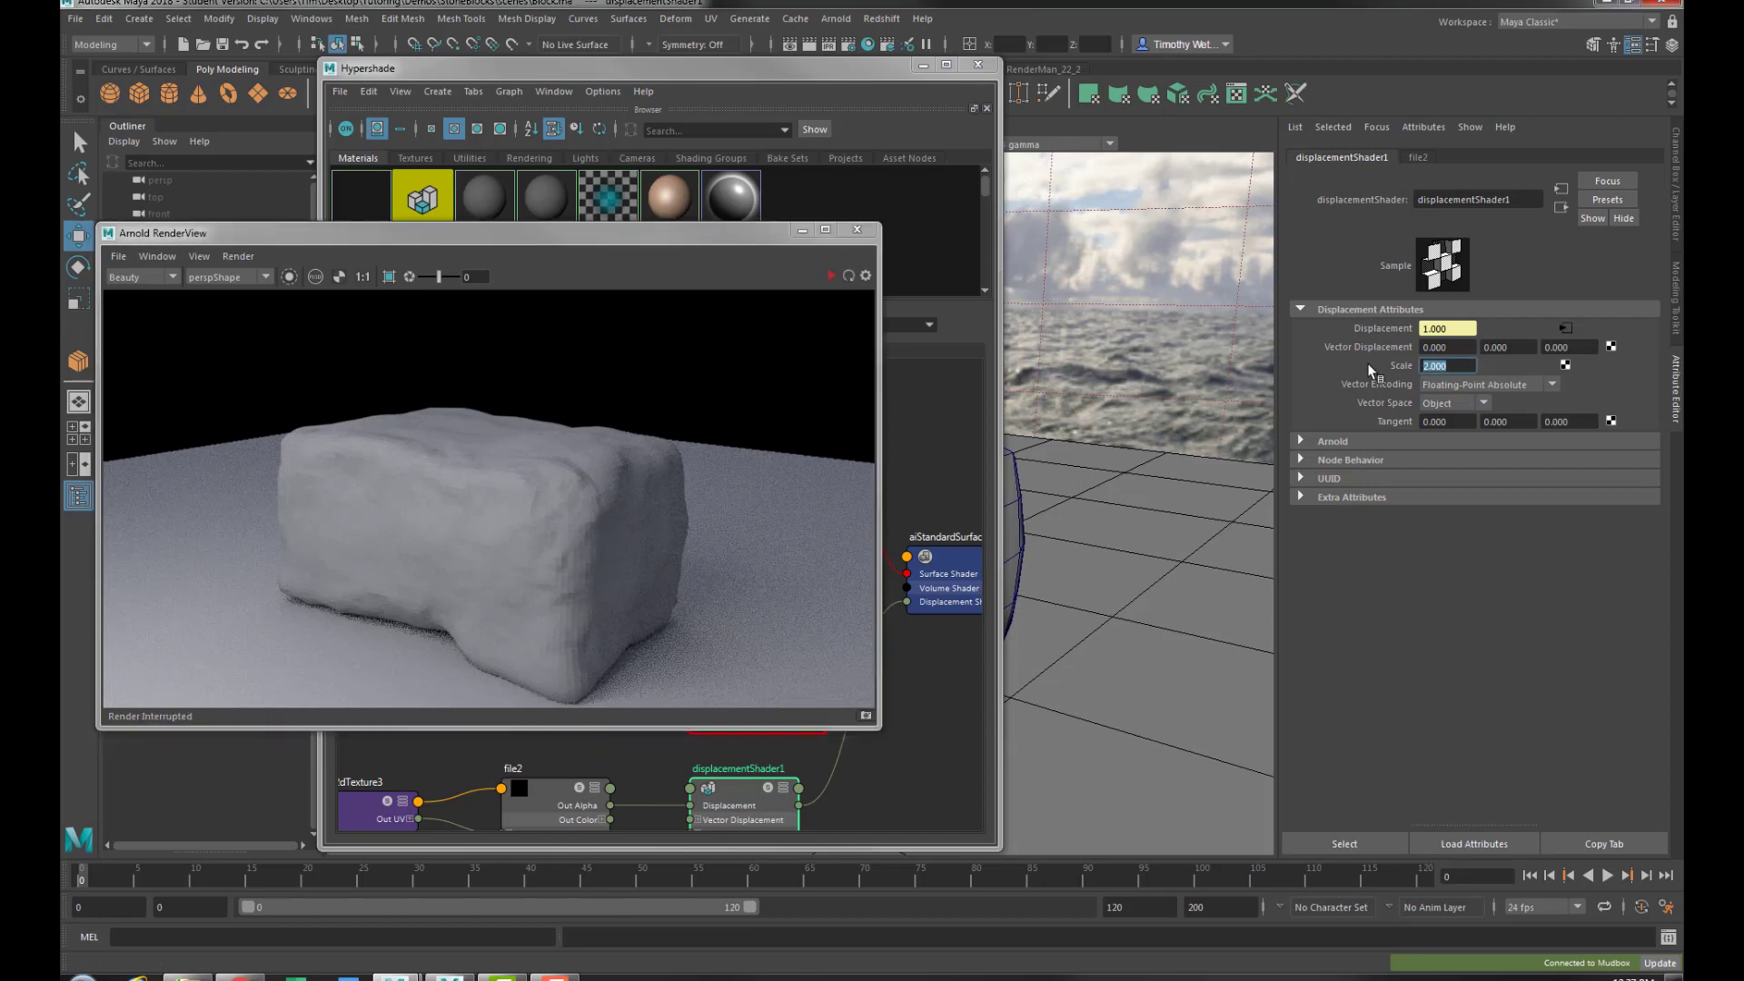
# Set the displacement shader's scale to 1.5, render the block again, and stop the render
pyautogui.write('1.5')
pyautogui.press('Return')
pyautogui.click(831, 276)
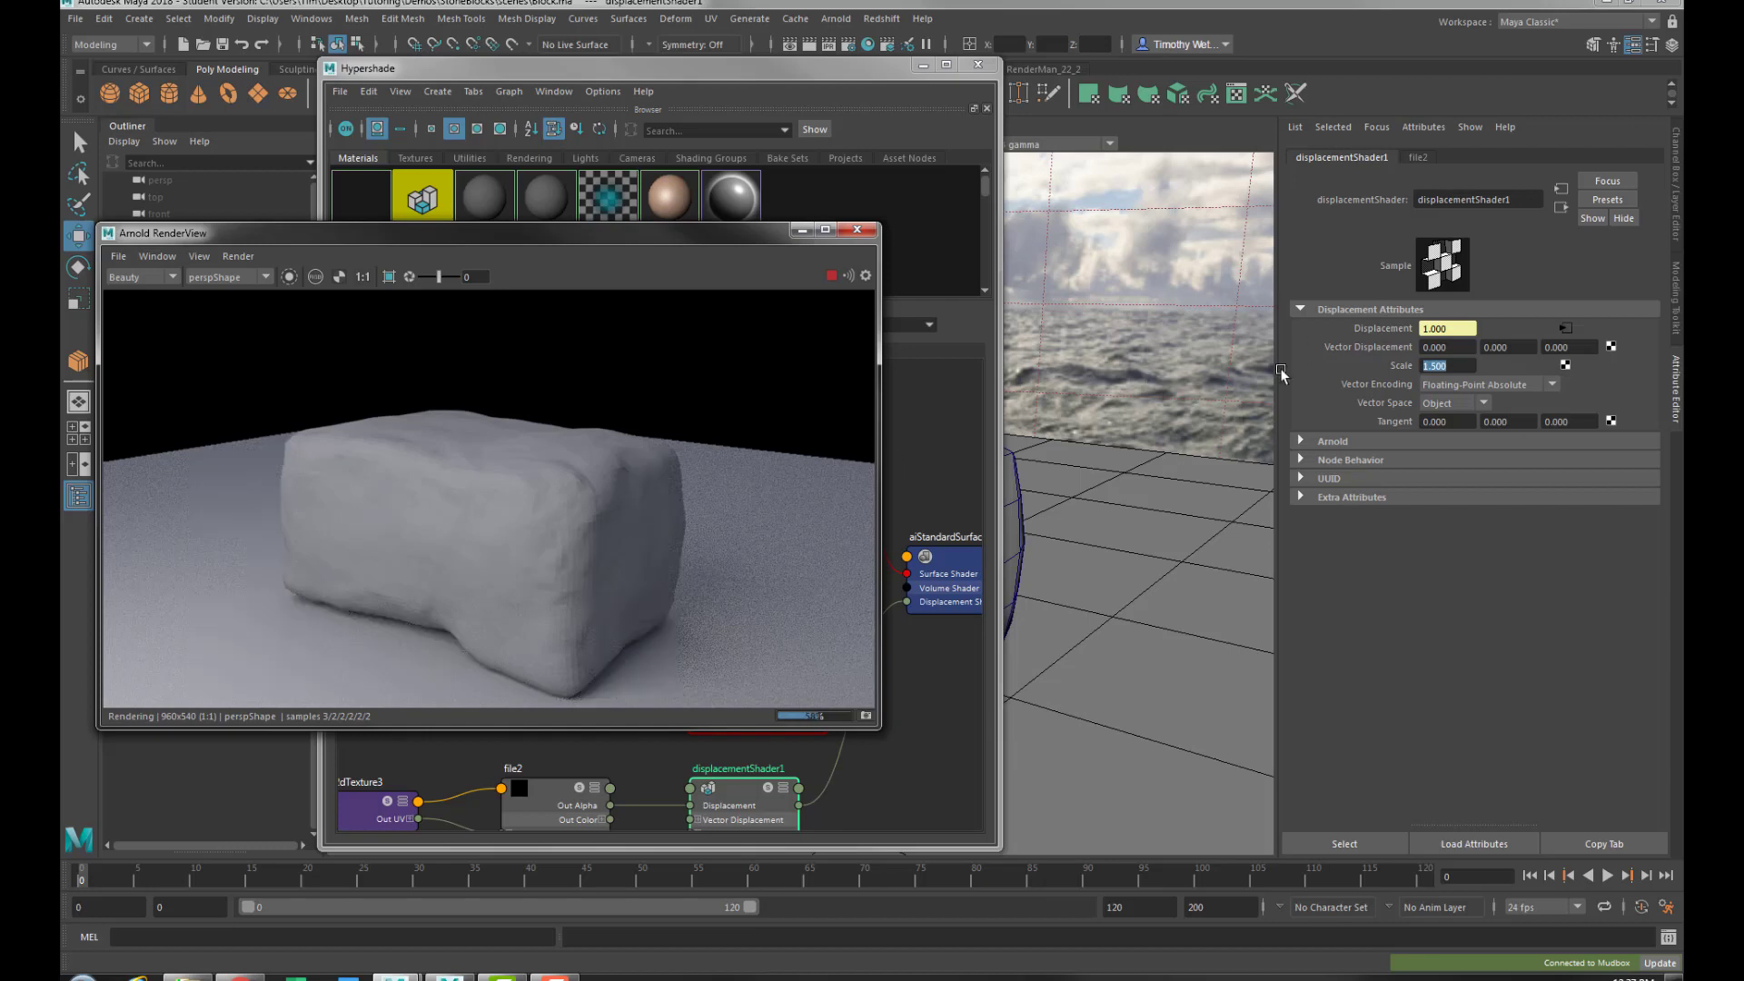
pyautogui.click(831, 275)
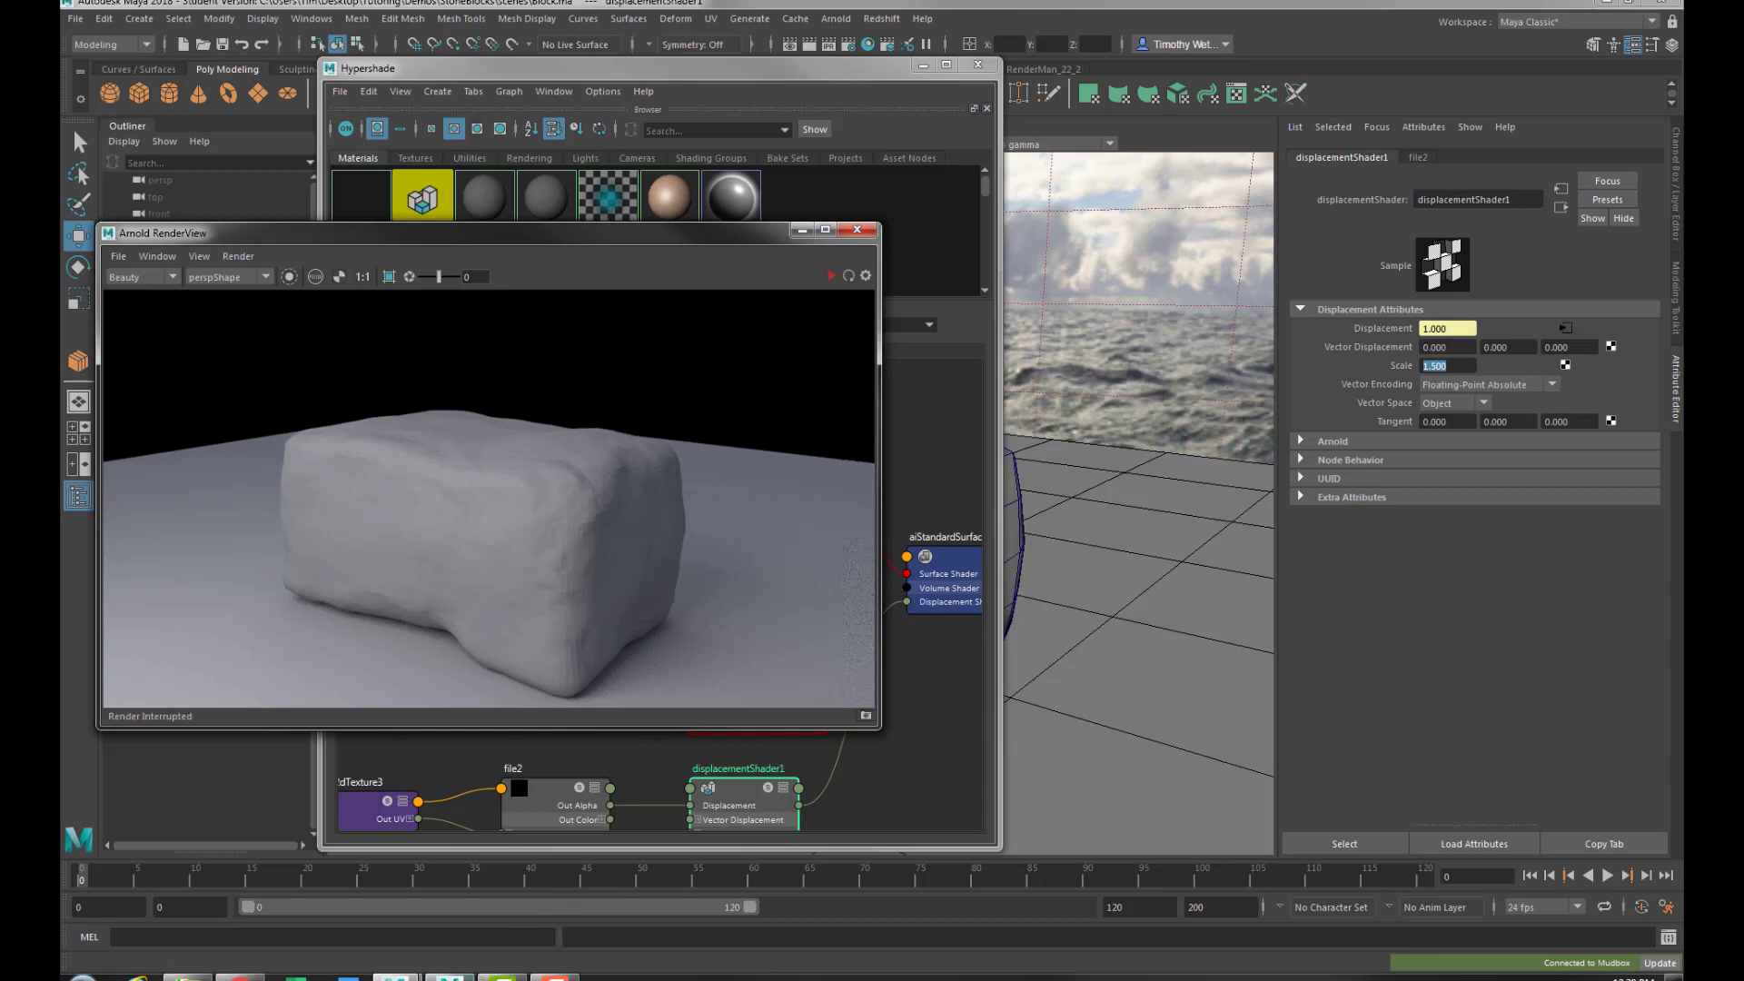
# Switch to Mudbox, lower the block to subdivision level 3, and orbit to the corner facing the notched underside
pyautogui.moveTo(449, 976)
pyautogui.click(434, 910)
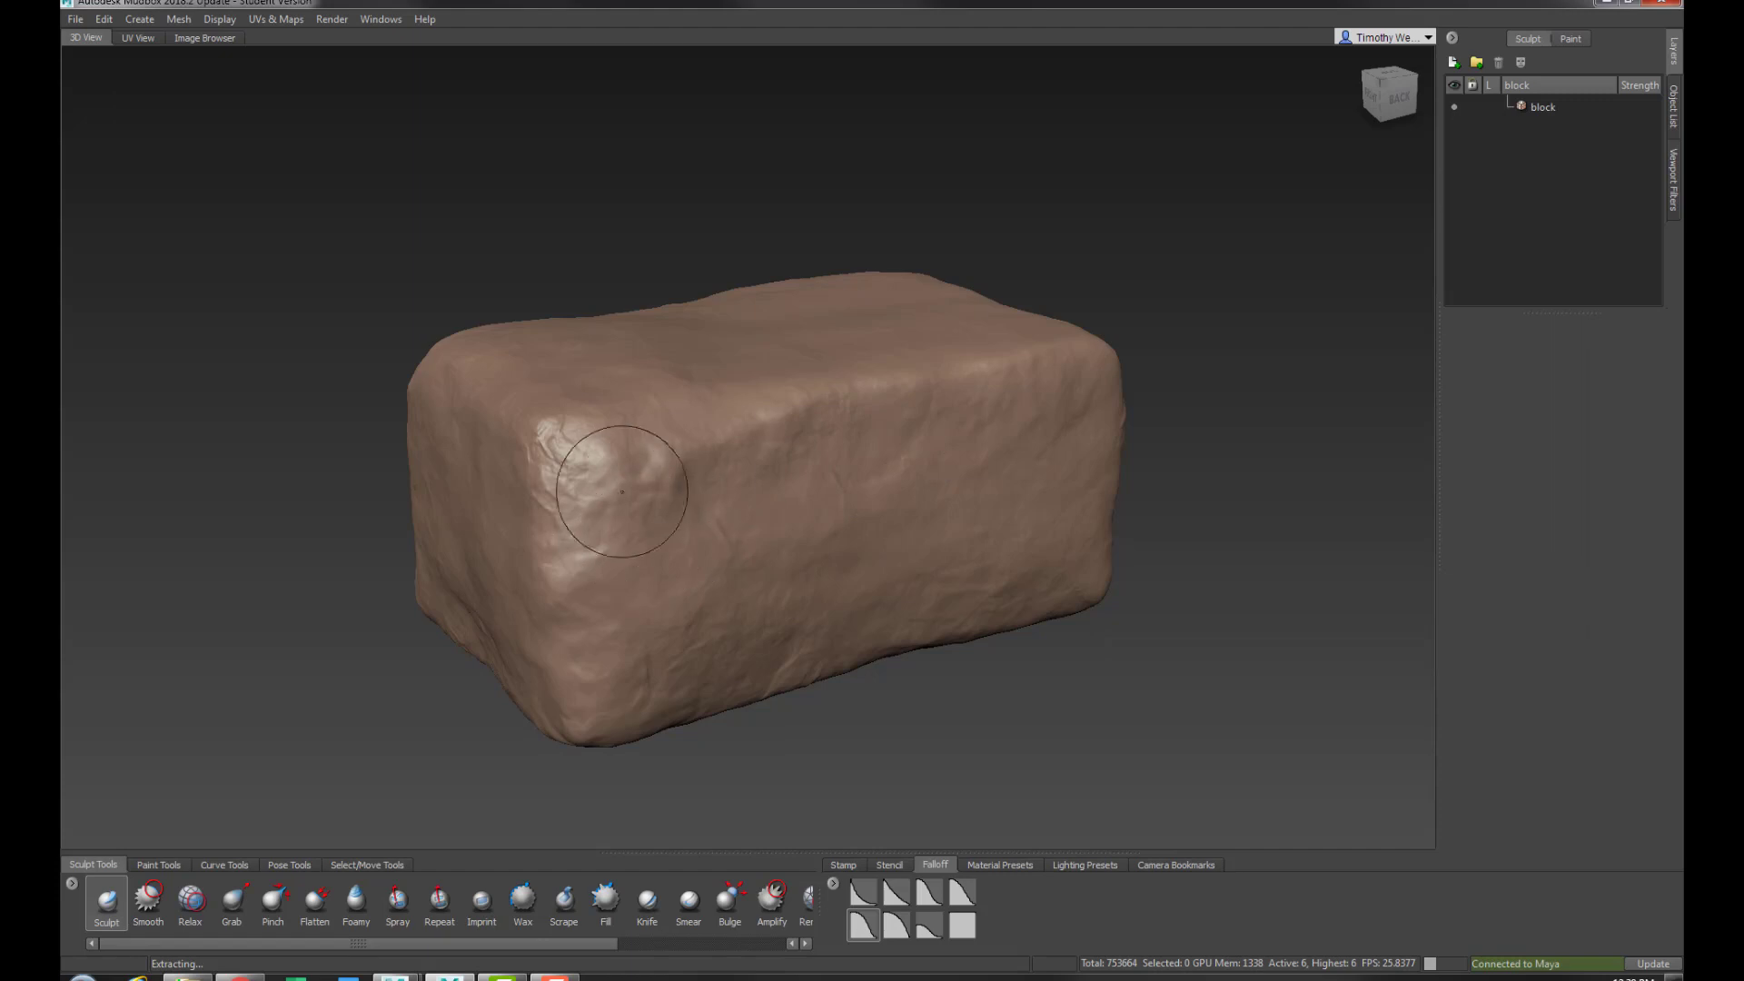
pyautogui.press('pagedown')
pyautogui.press('pagedown')
pyautogui.press('pagedown')
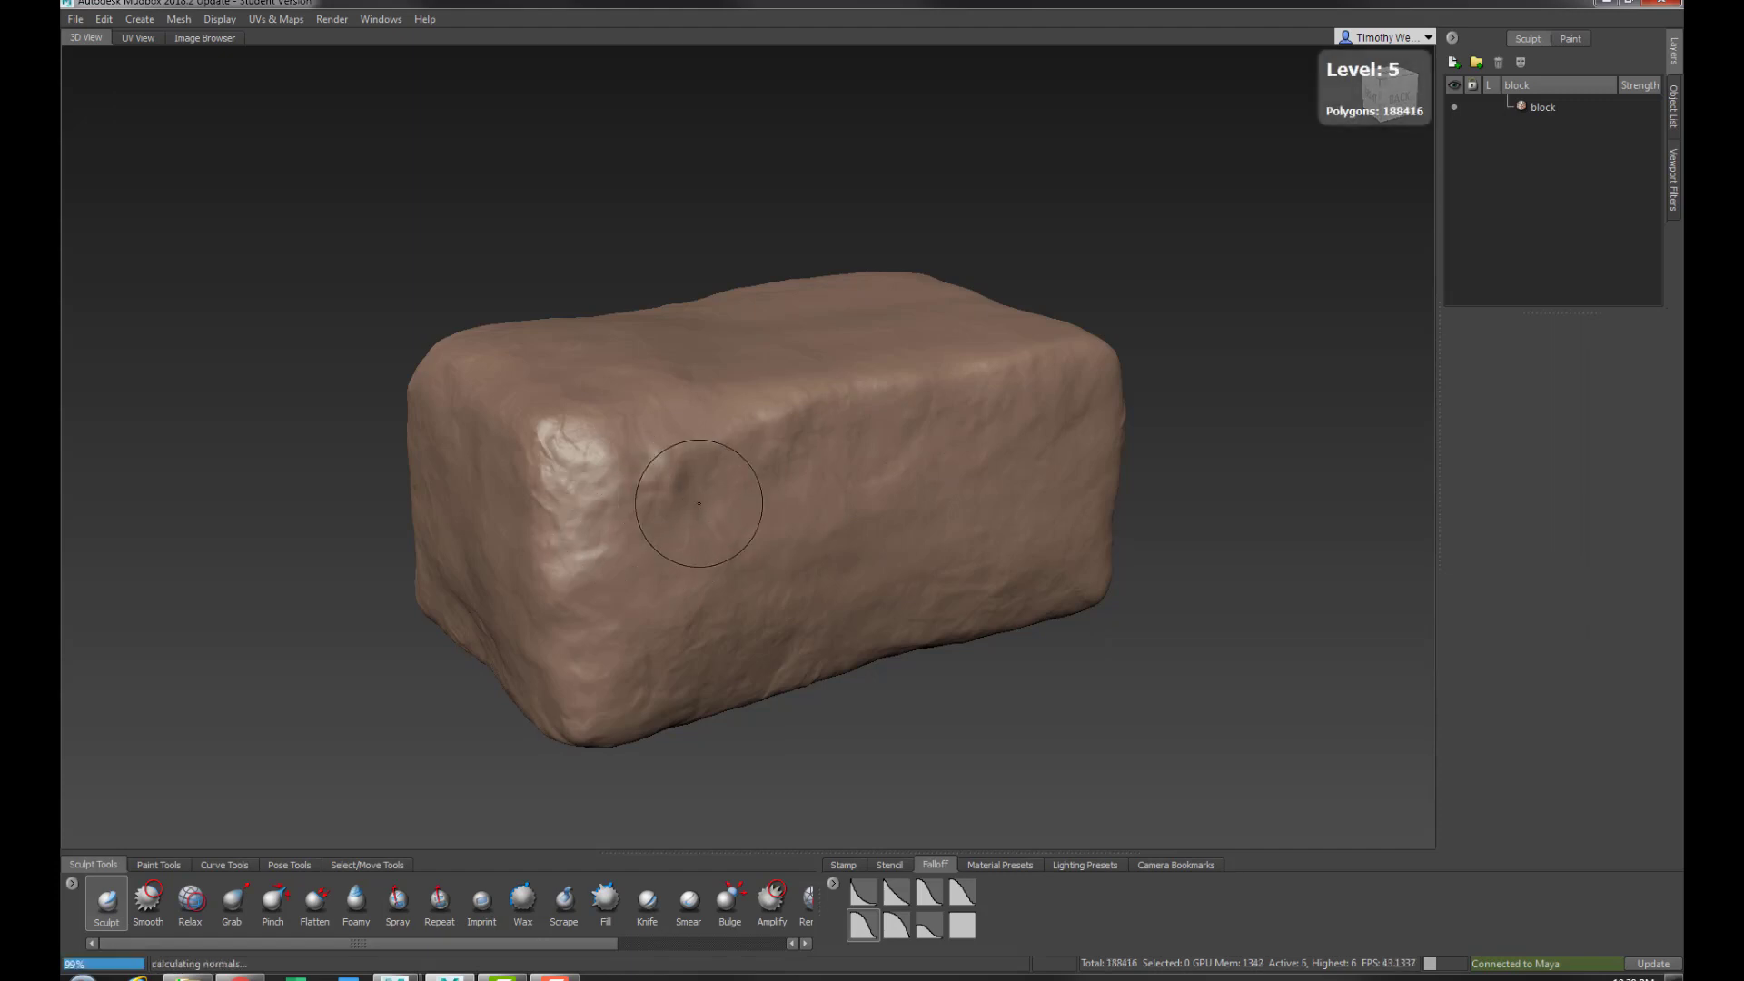
pyautogui.moveTo(685, 481)
pyautogui.keyDown('alt'); pyautogui.mouseDown()
pyautogui.moveTo(1091, 550)
pyautogui.moveTo(944, 518)
pyautogui.moveTo(1053, 589)
pyautogui.moveTo(913, 583)
pyautogui.mouseUp(); pyautogui.keyUp('alt')
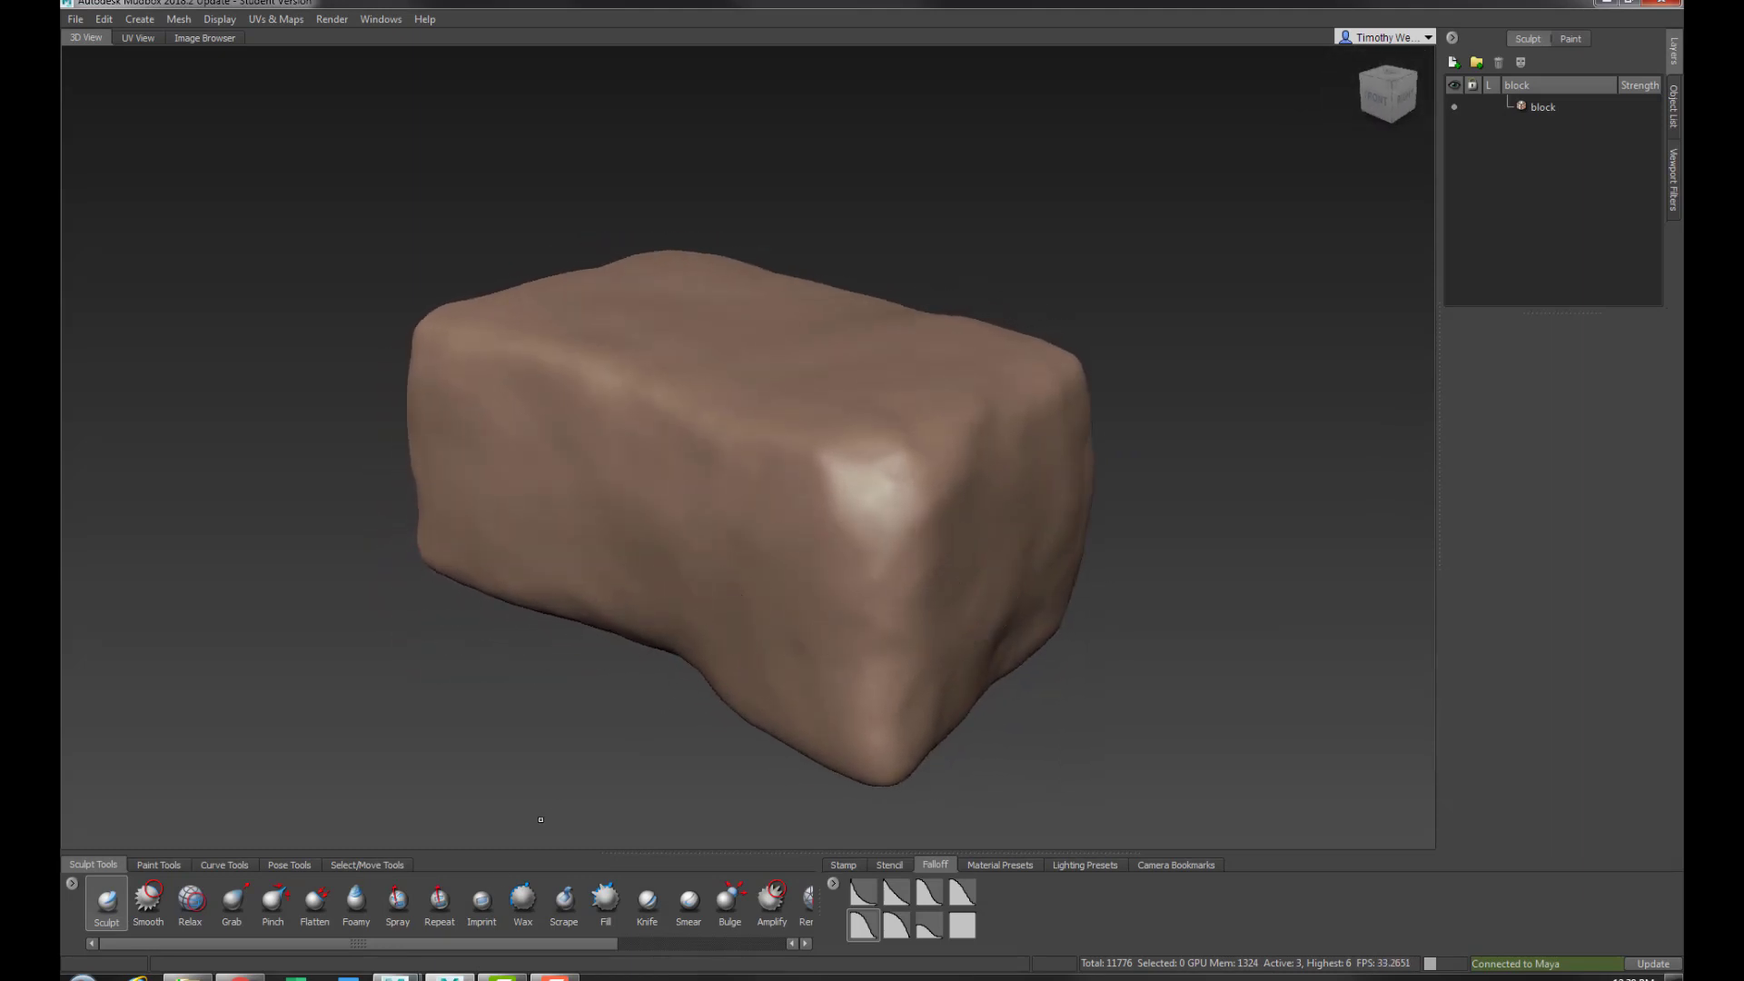
# Create a new texture map extraction operation named Normals that generates a Normal Map
pyautogui.click(272, 20)
pyautogui.moveTo(319, 146)
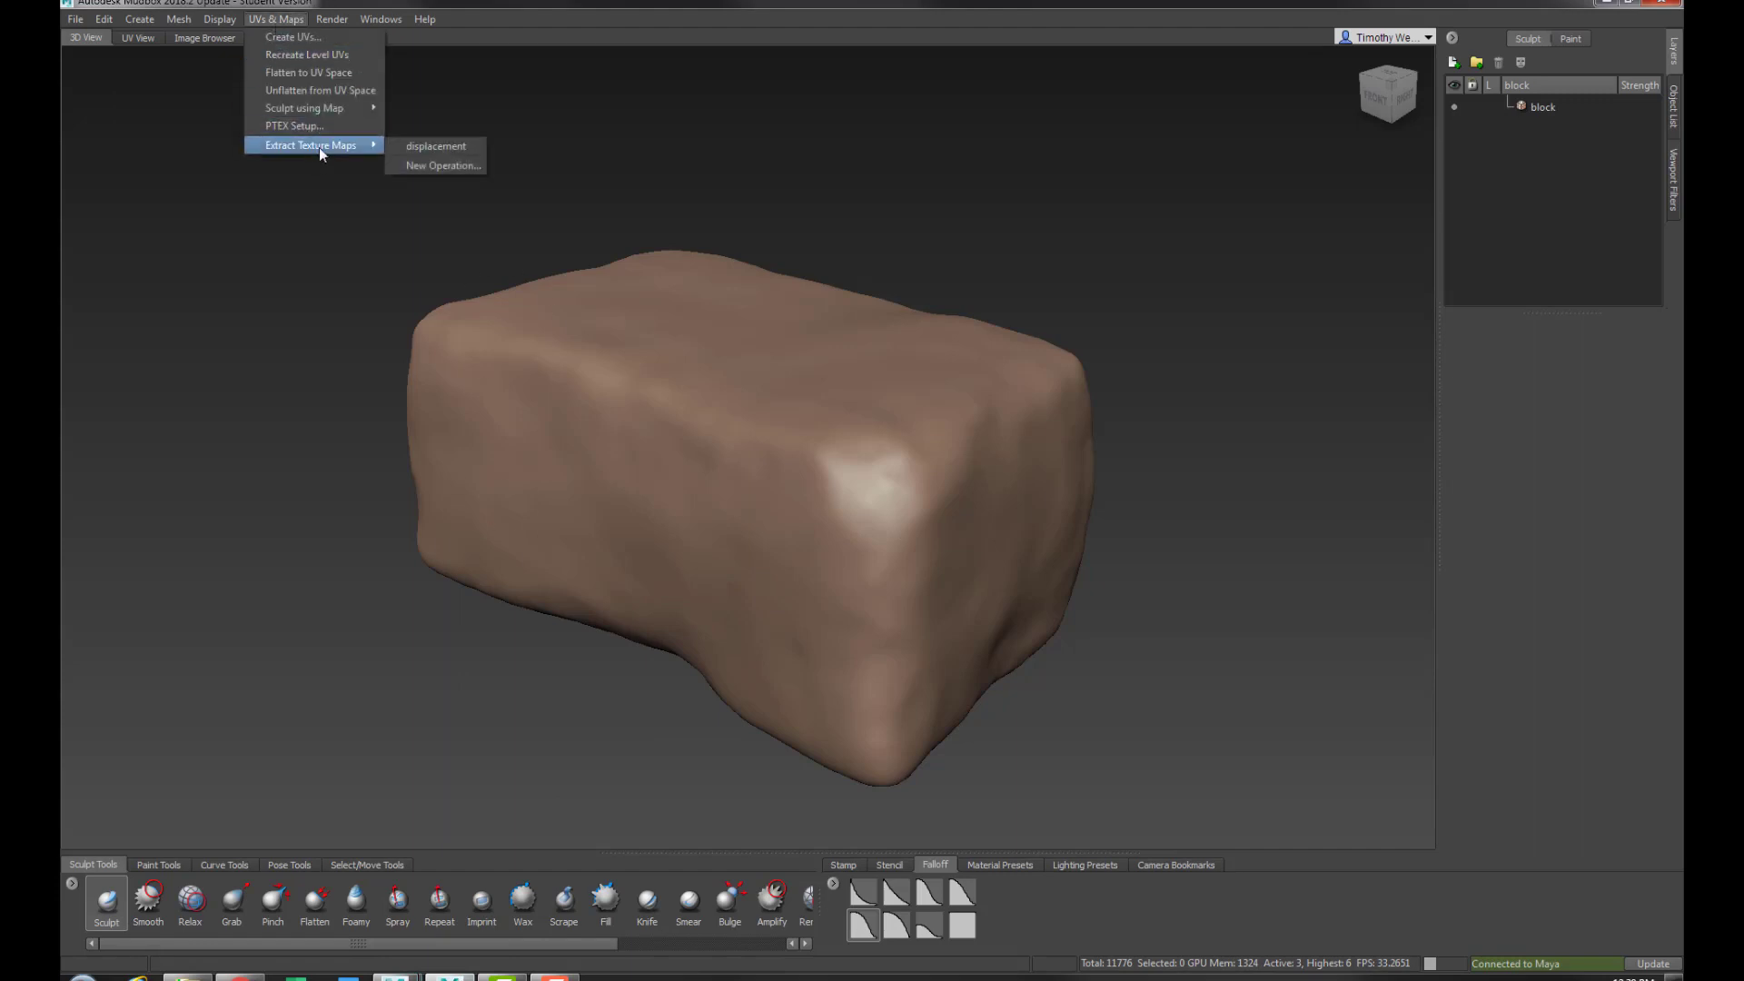
pyautogui.click(443, 165)
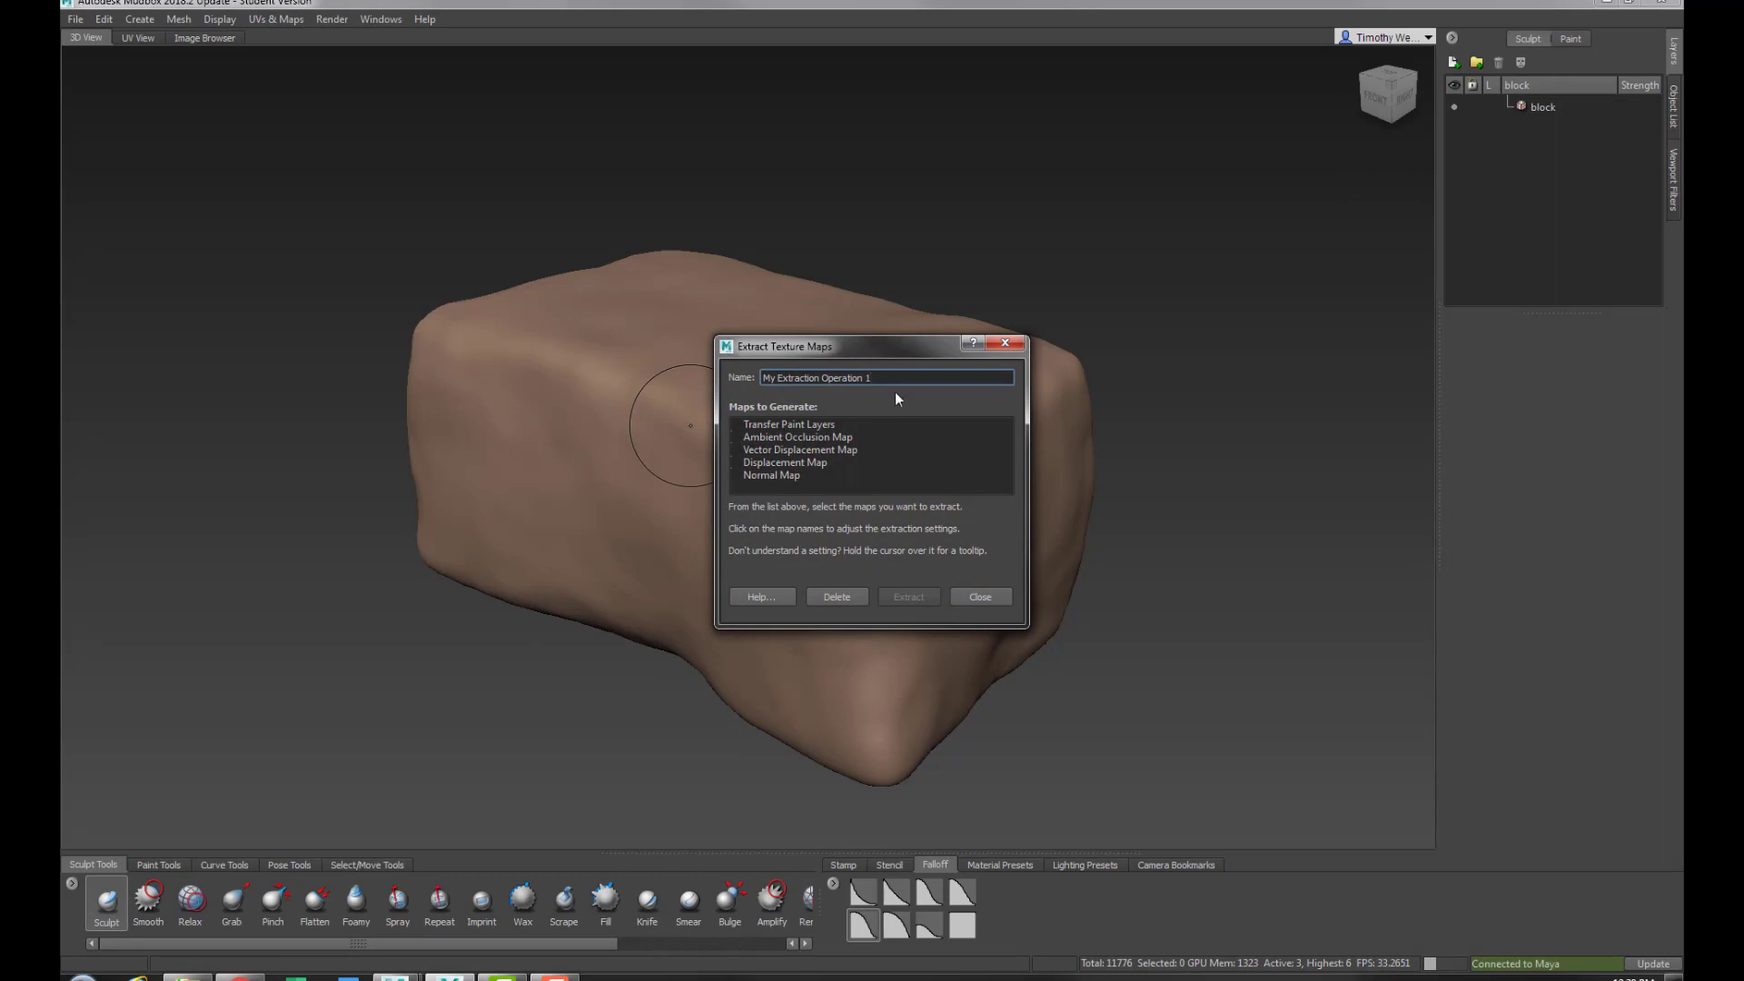
pyautogui.hotkey('ctrl', 'a')
pyautogui.write('No')
pyautogui.click(772, 475)
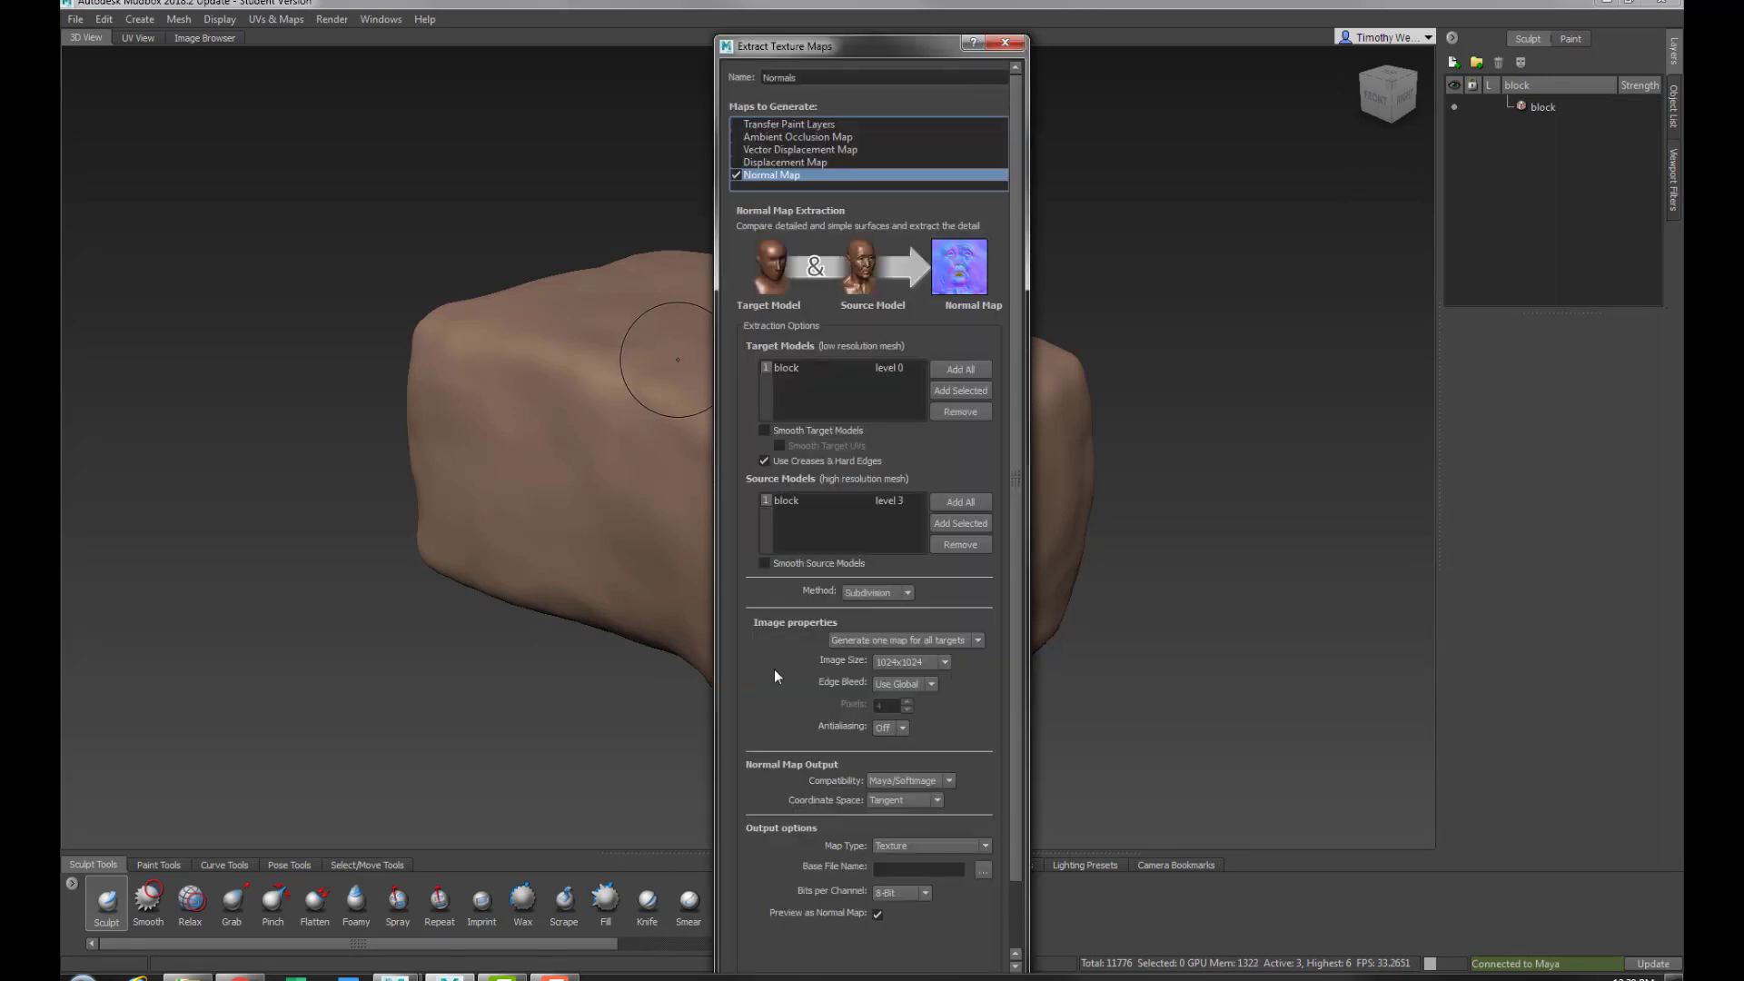
# Set the normal map's target model to level 3, its source model to level 6, and the image size to 2048x2048
pyautogui.click(881, 367)
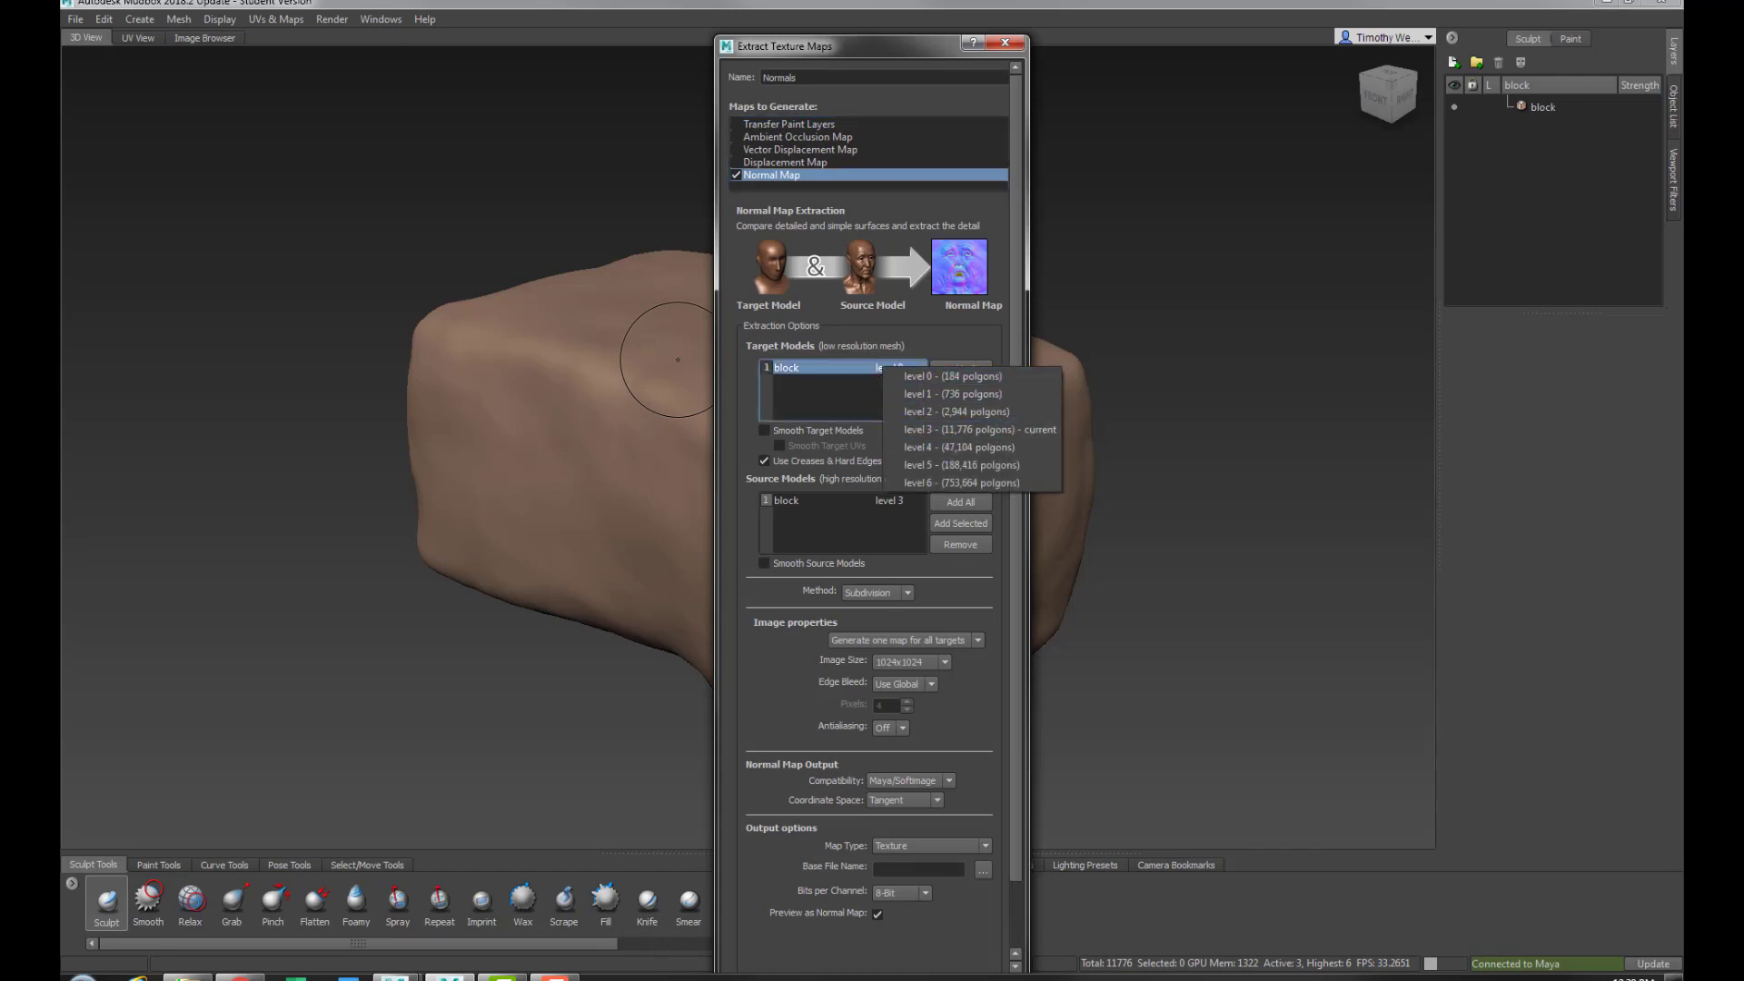
pyautogui.click(987, 429)
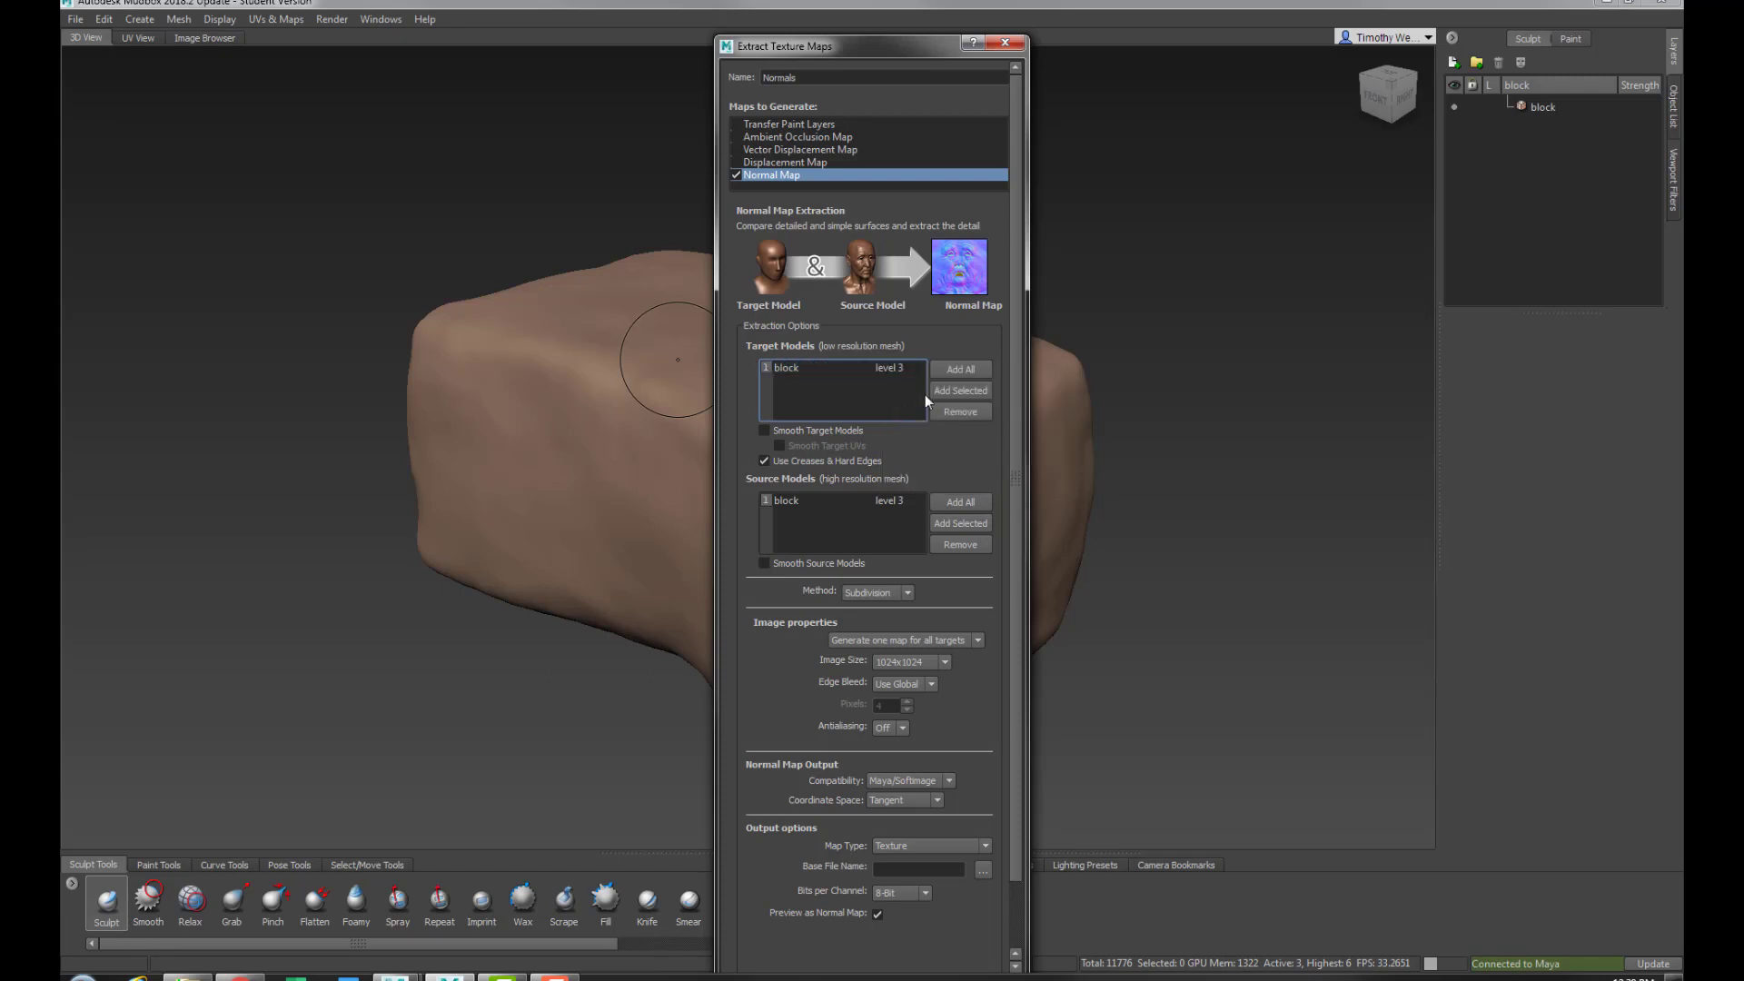
pyautogui.click(895, 500)
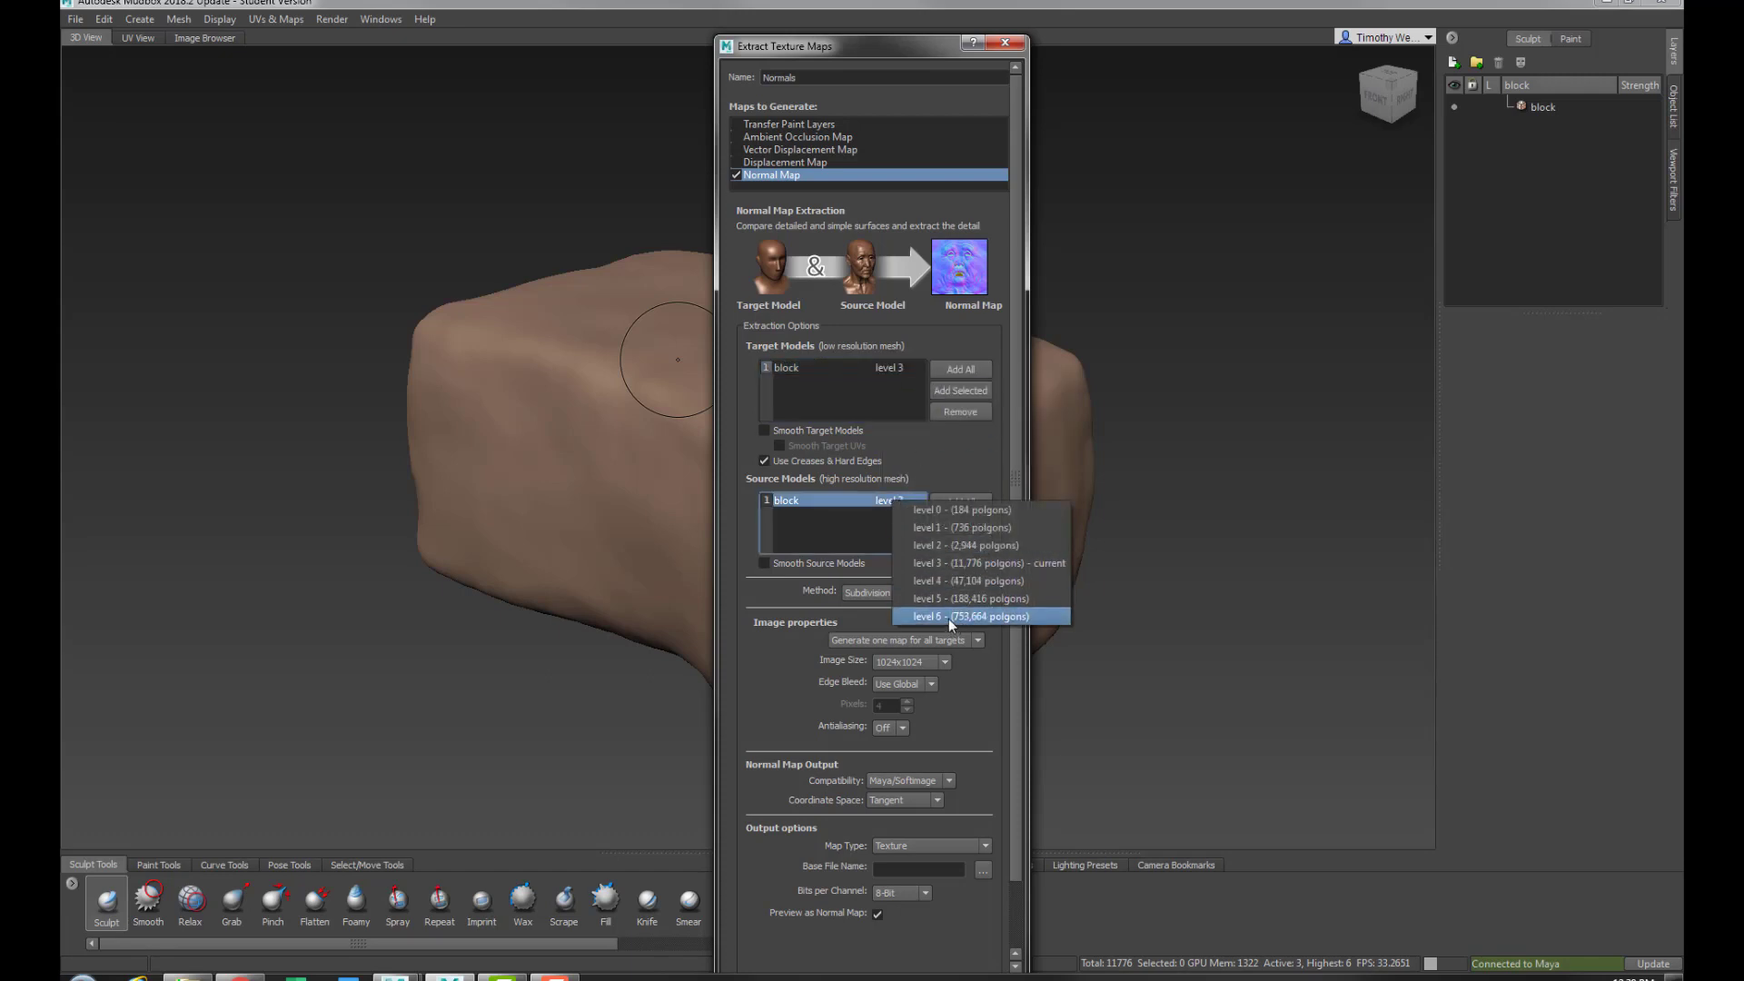
pyautogui.click(967, 618)
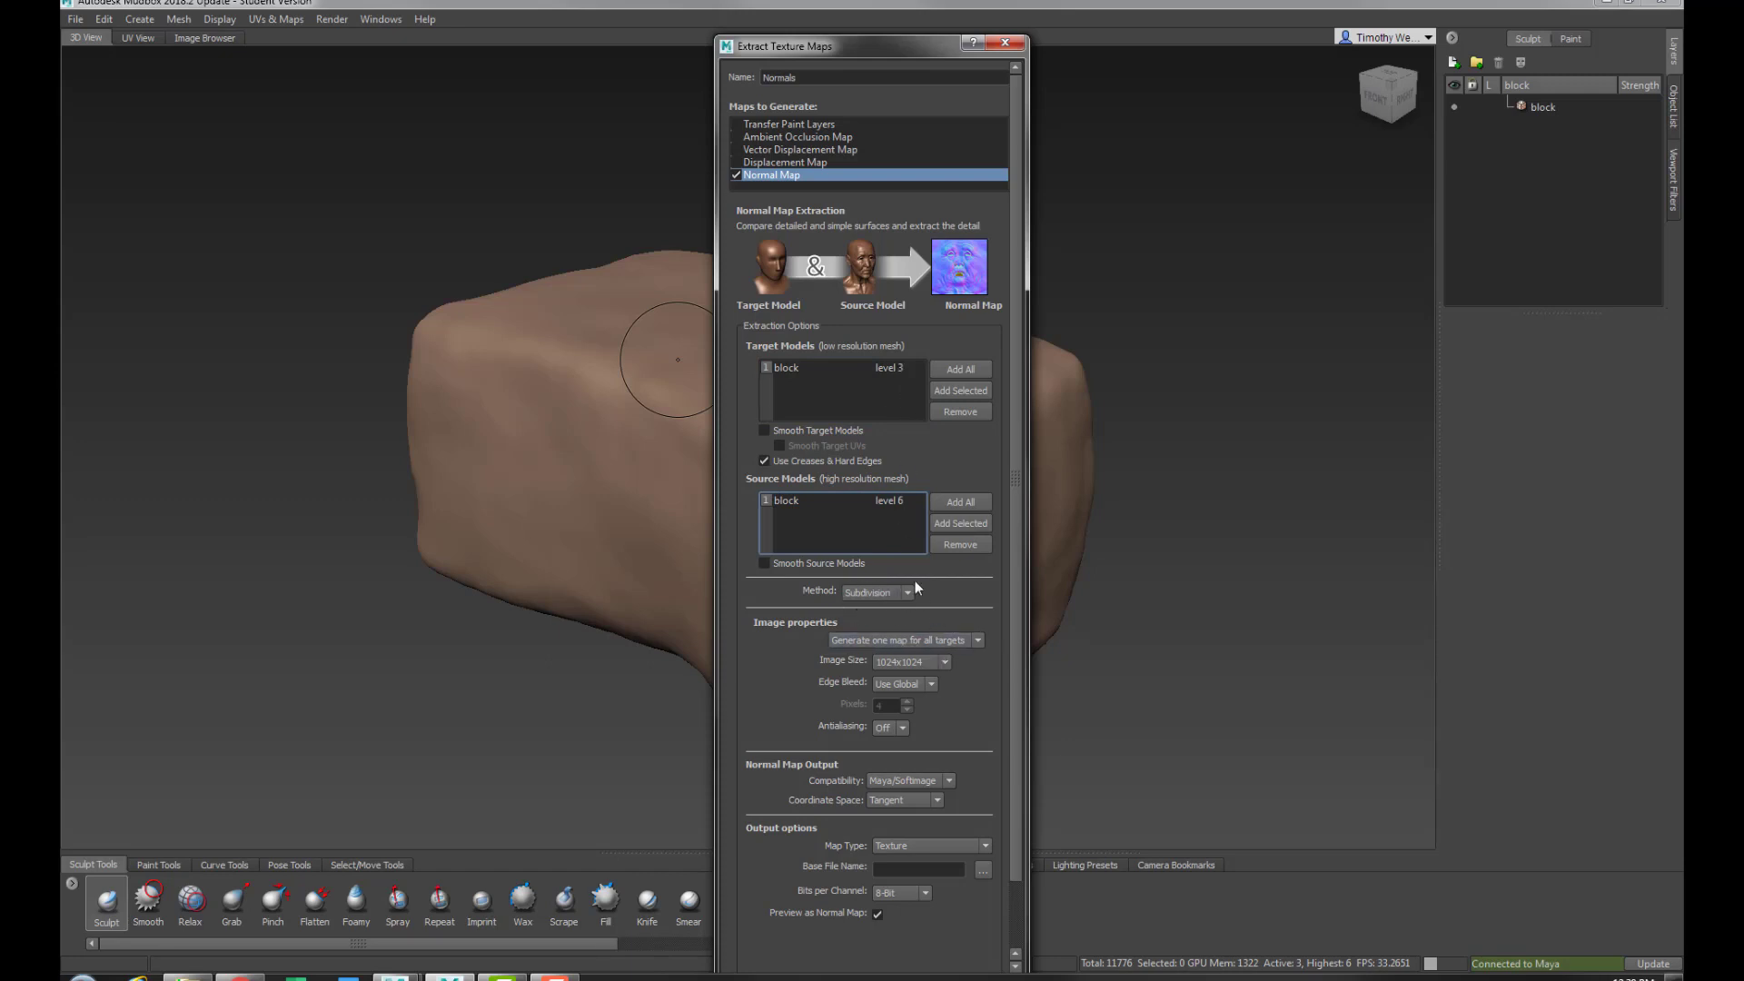
pyautogui.click(904, 662)
# Set the normal map's output file to Block_Normal_A.tif in sourceimages, with Targa 8 bit RGBA as the save type
pyautogui.click(984, 870)
pyautogui.click(241, 652)
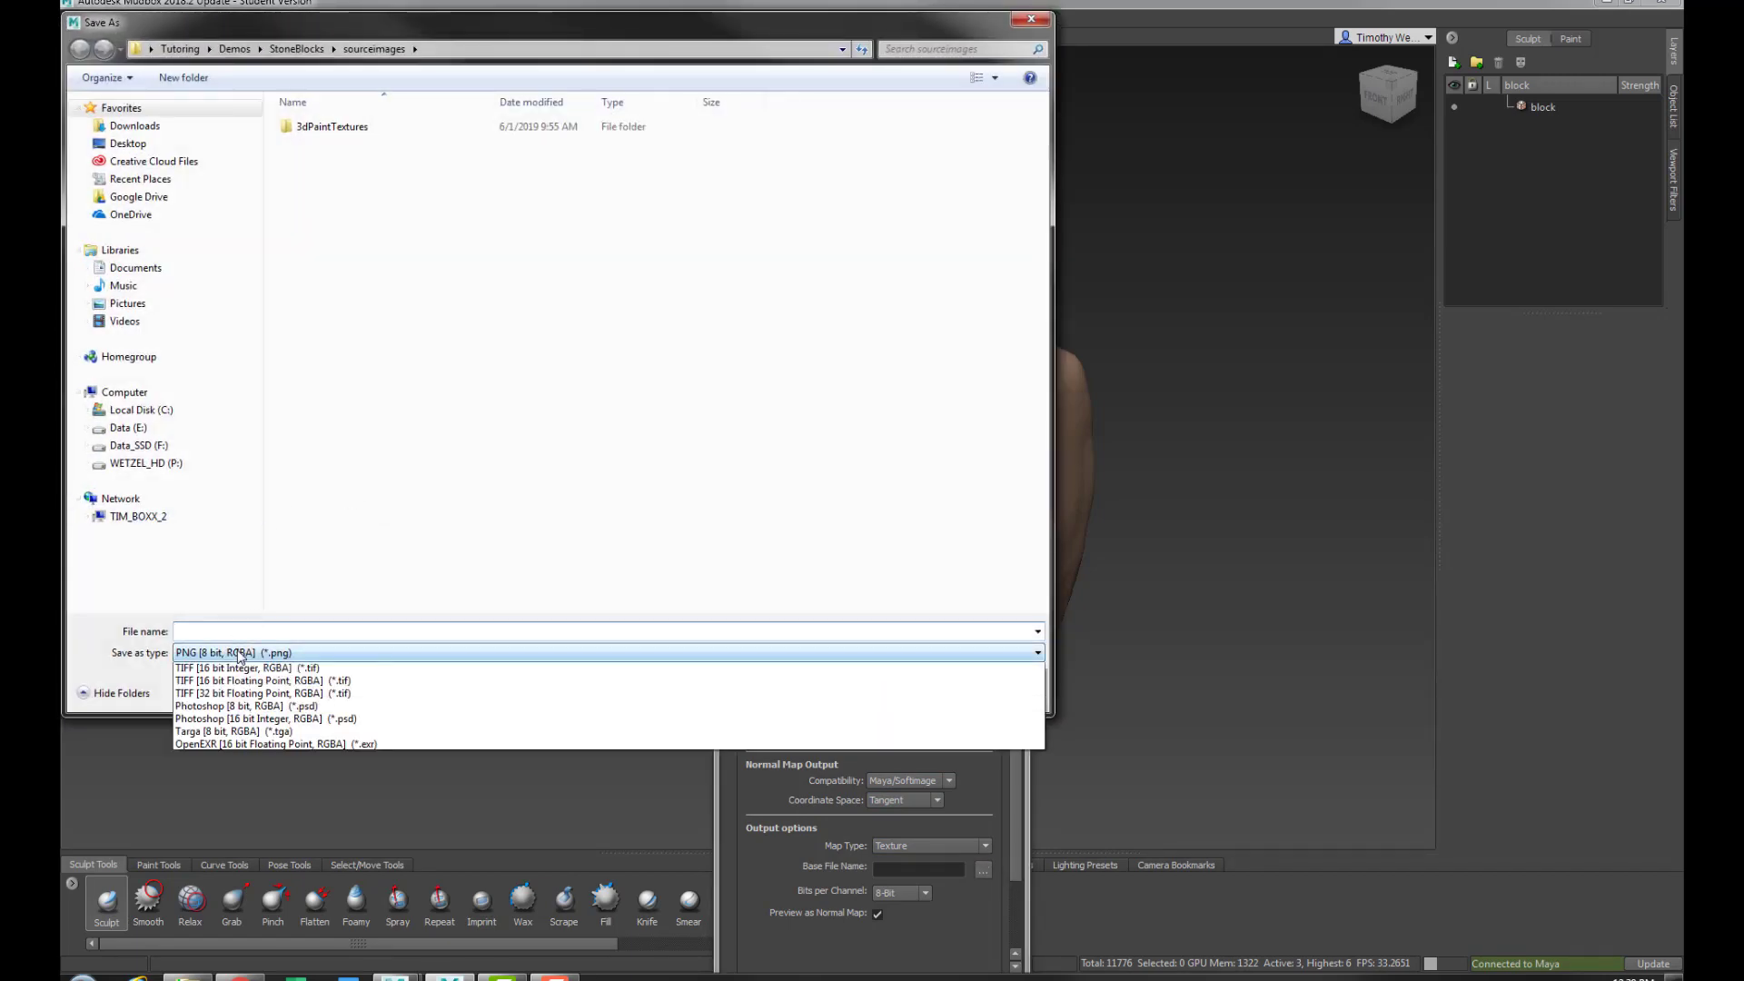
pyautogui.click(213, 784)
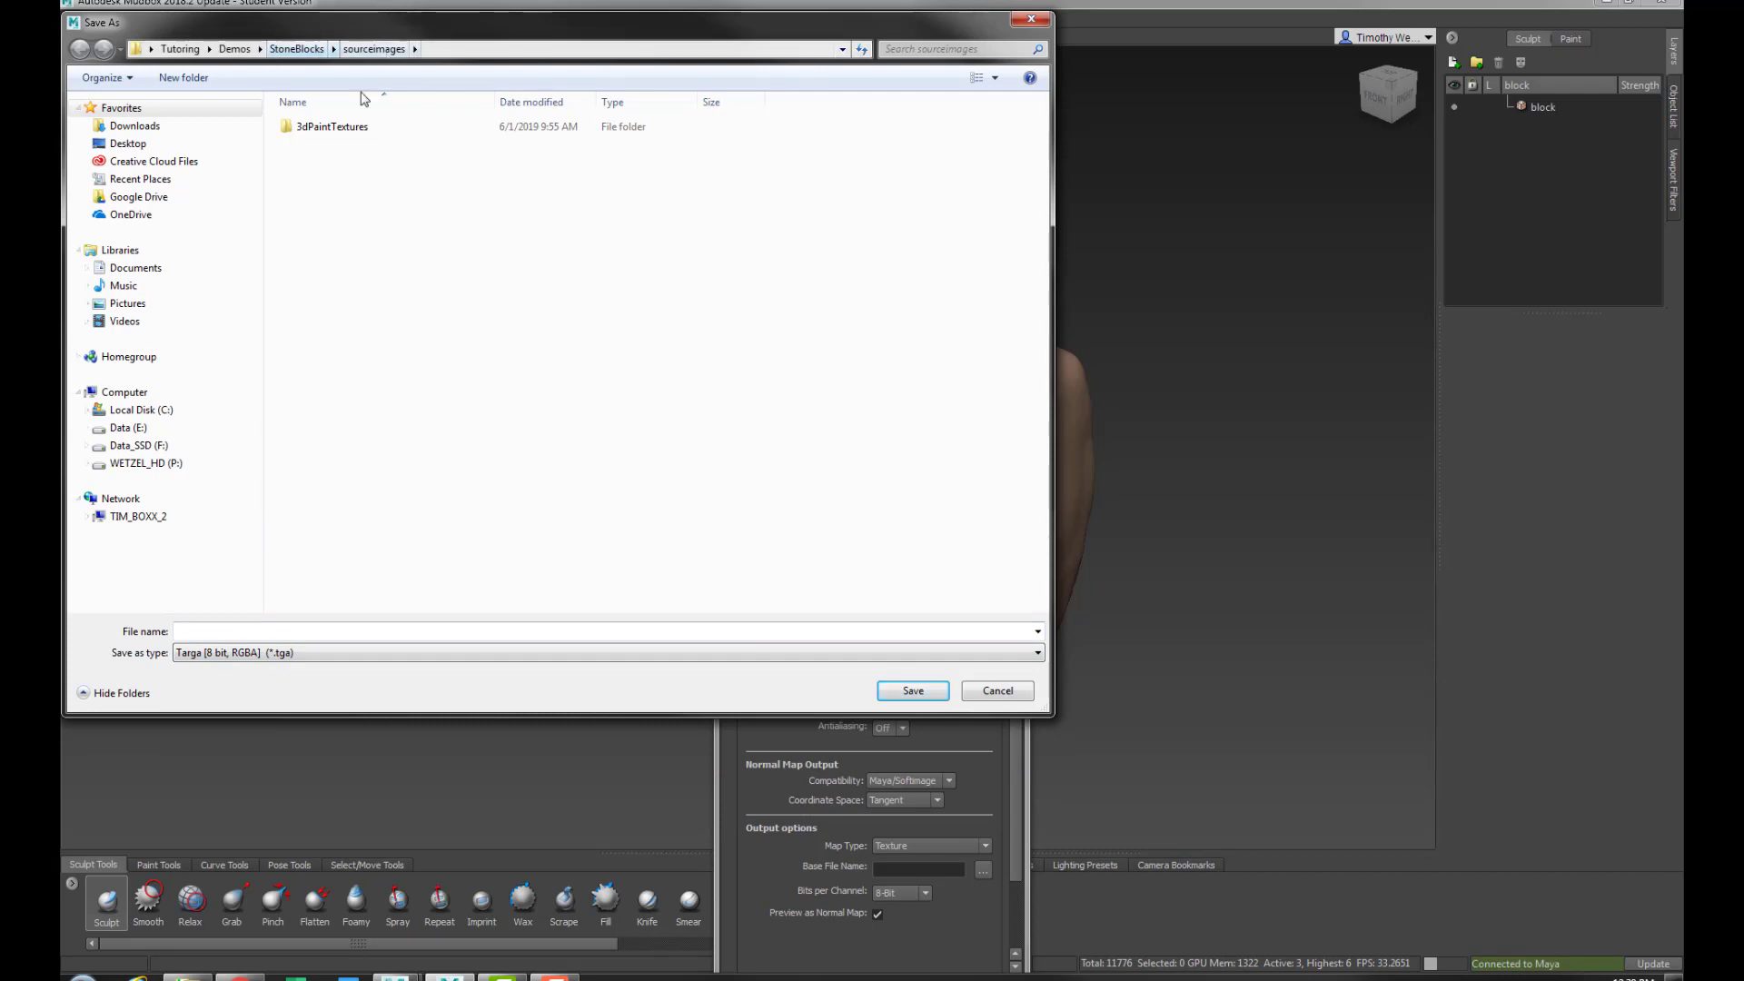
pyautogui.click(221, 633)
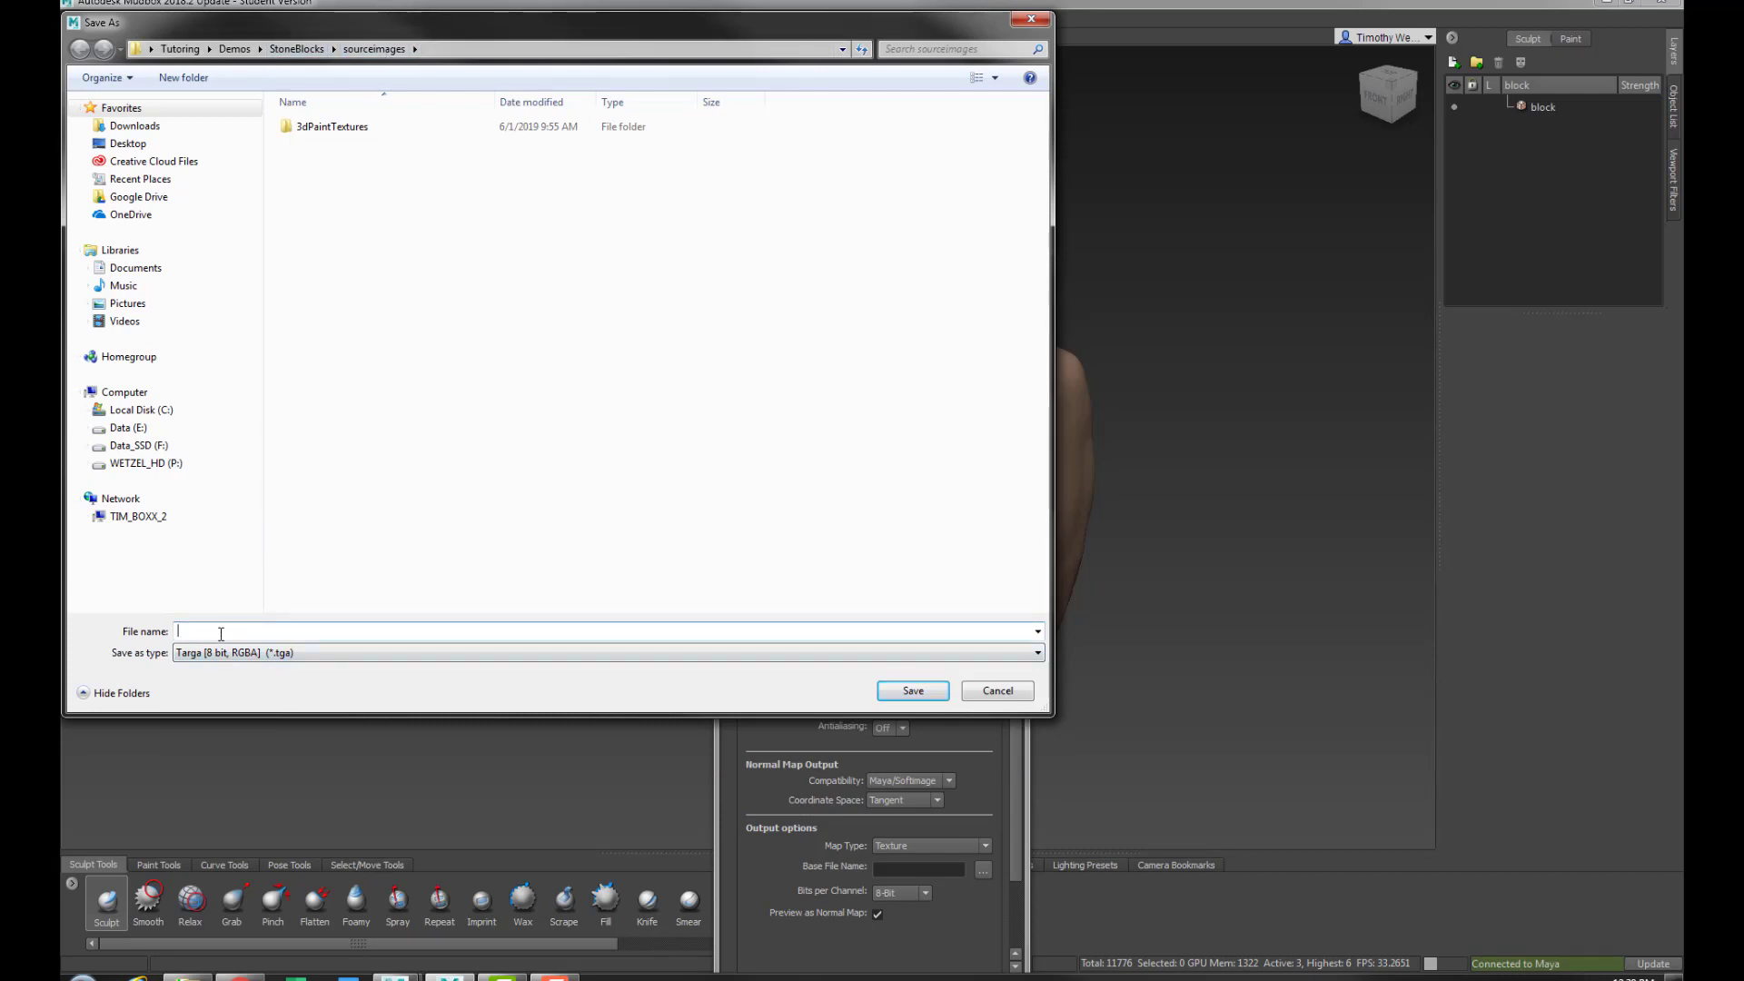
pyautogui.write('Bl')
pyautogui.press('Down')
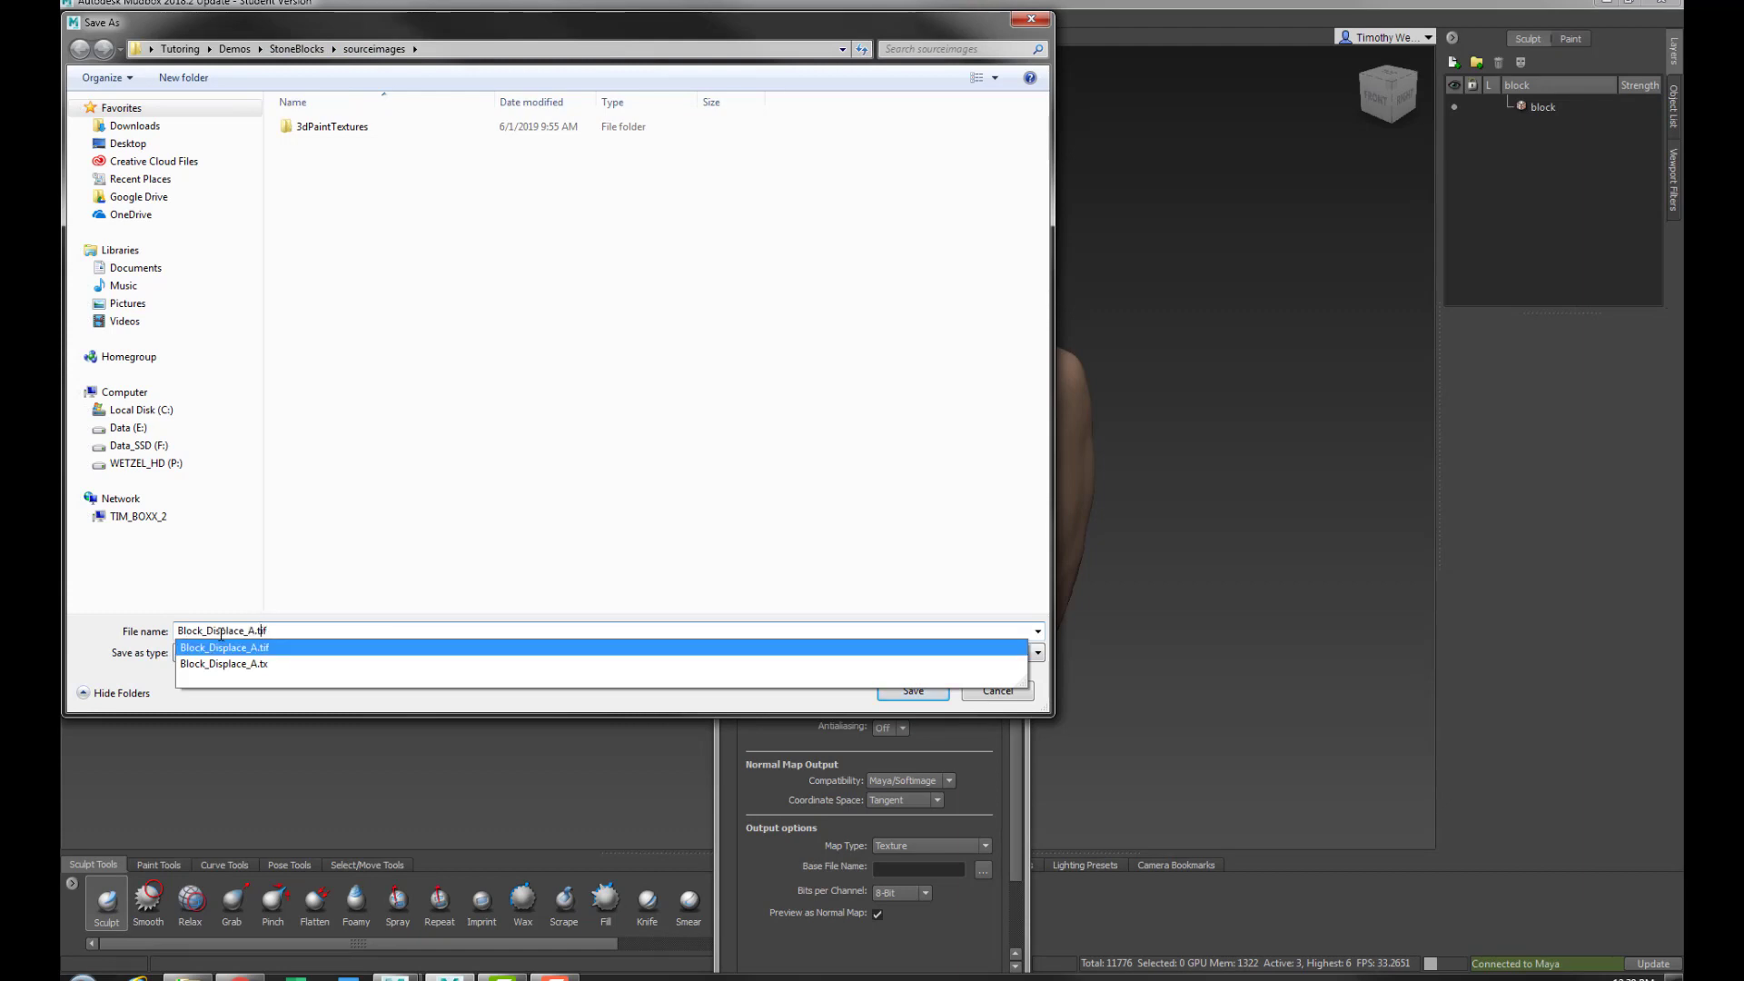
pyautogui.press('BackSpace')
pyautogui.press('BackSpace')
pyautogui.press('BackSpace')
pyautogui.press('BackSpace')
pyautogui.press('BackSpace')
pyautogui.press('BackSpace')
pyautogui.press('BackSpace')
pyautogui.press('BackSpace')
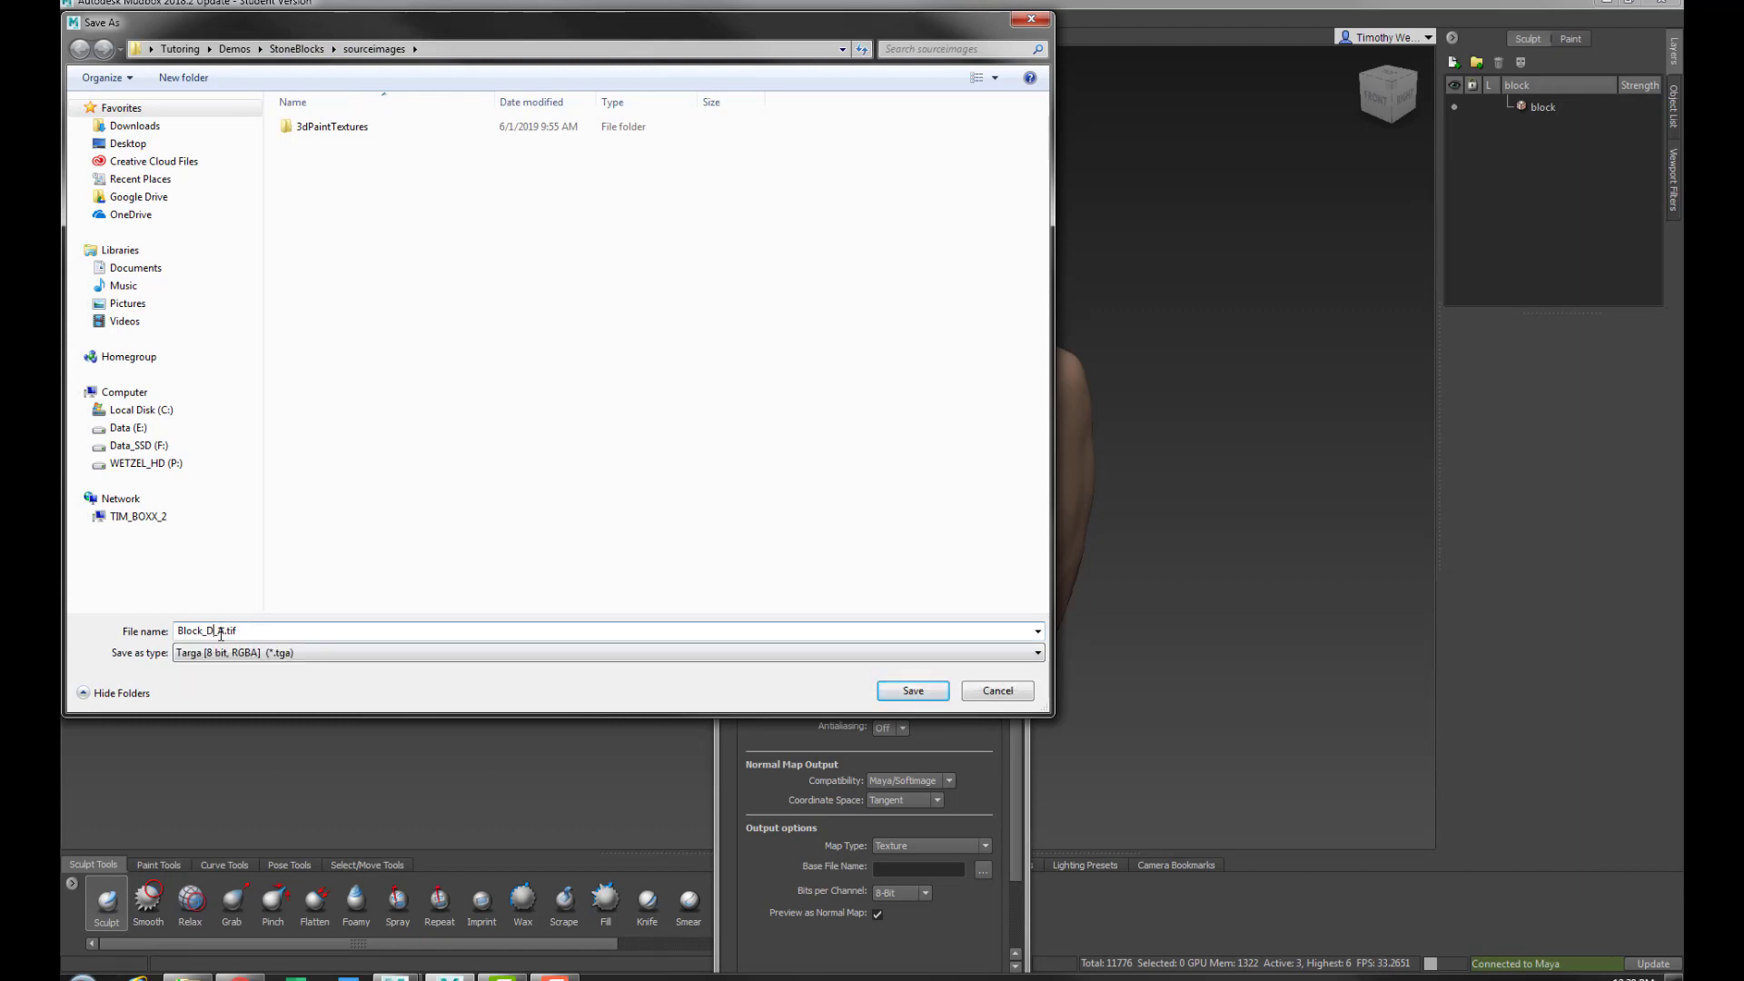
pyautogui.write('Normal')
pyautogui.click(912, 691)
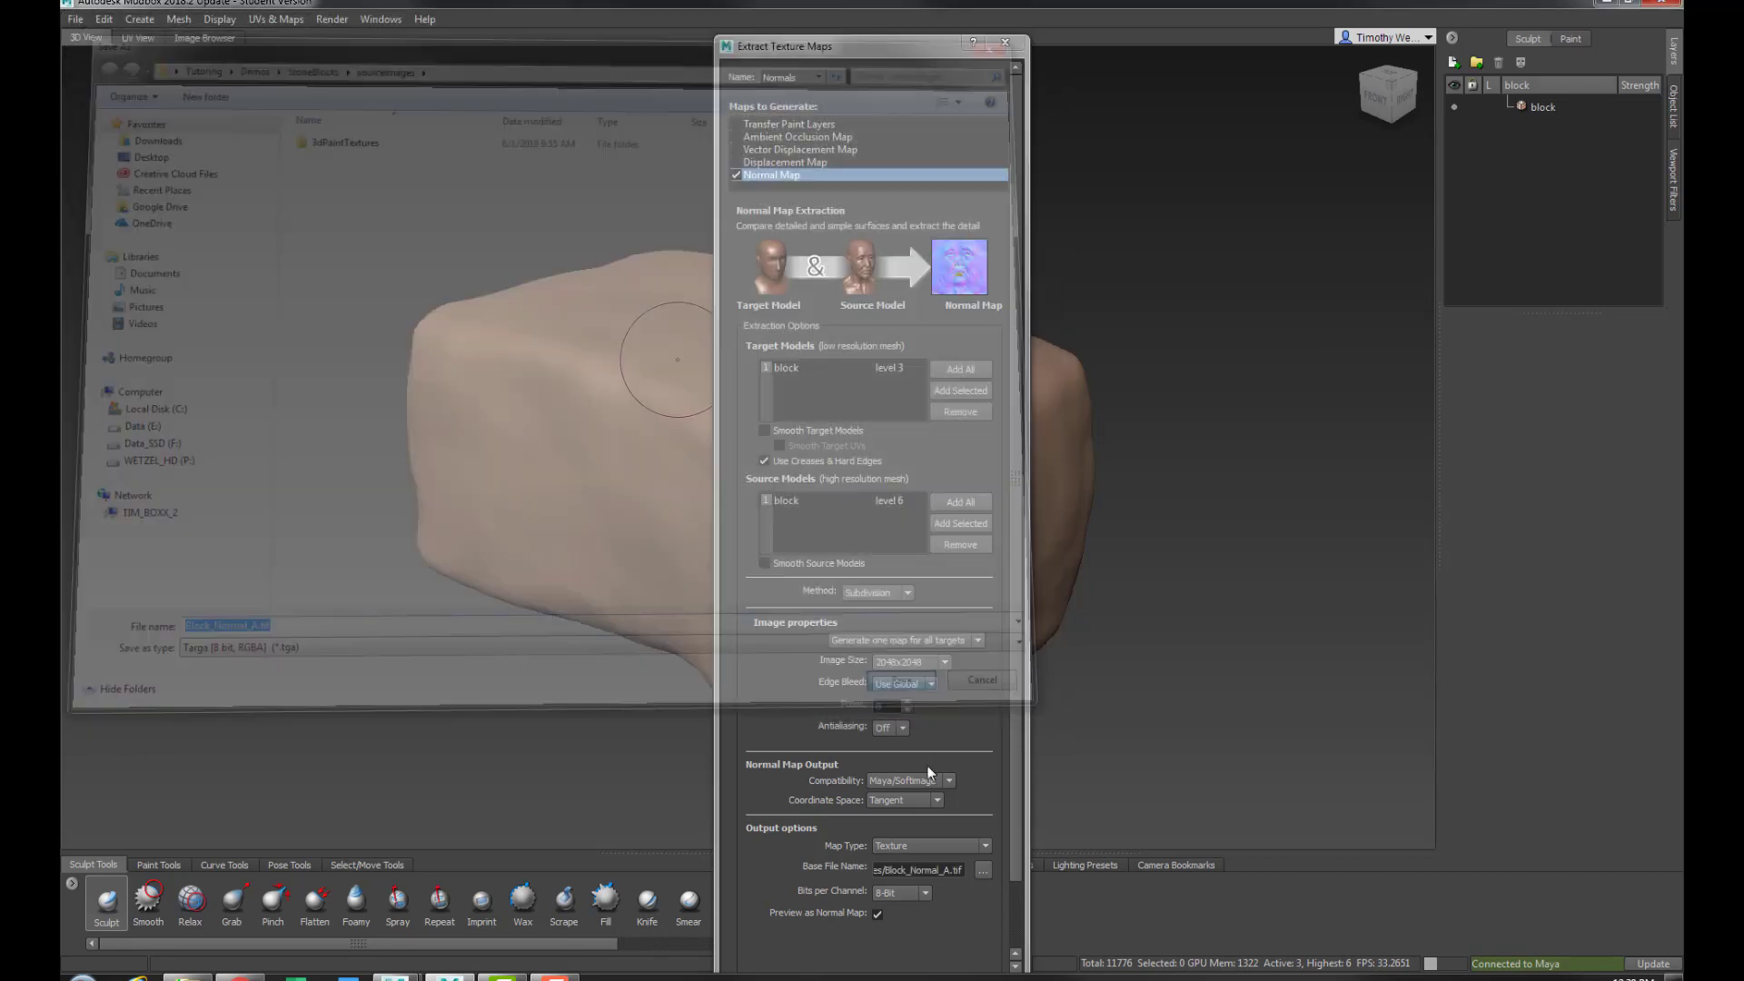
# Turn off the normal map preview, extract the map, and dismiss the completion message
pyautogui.click(878, 914)
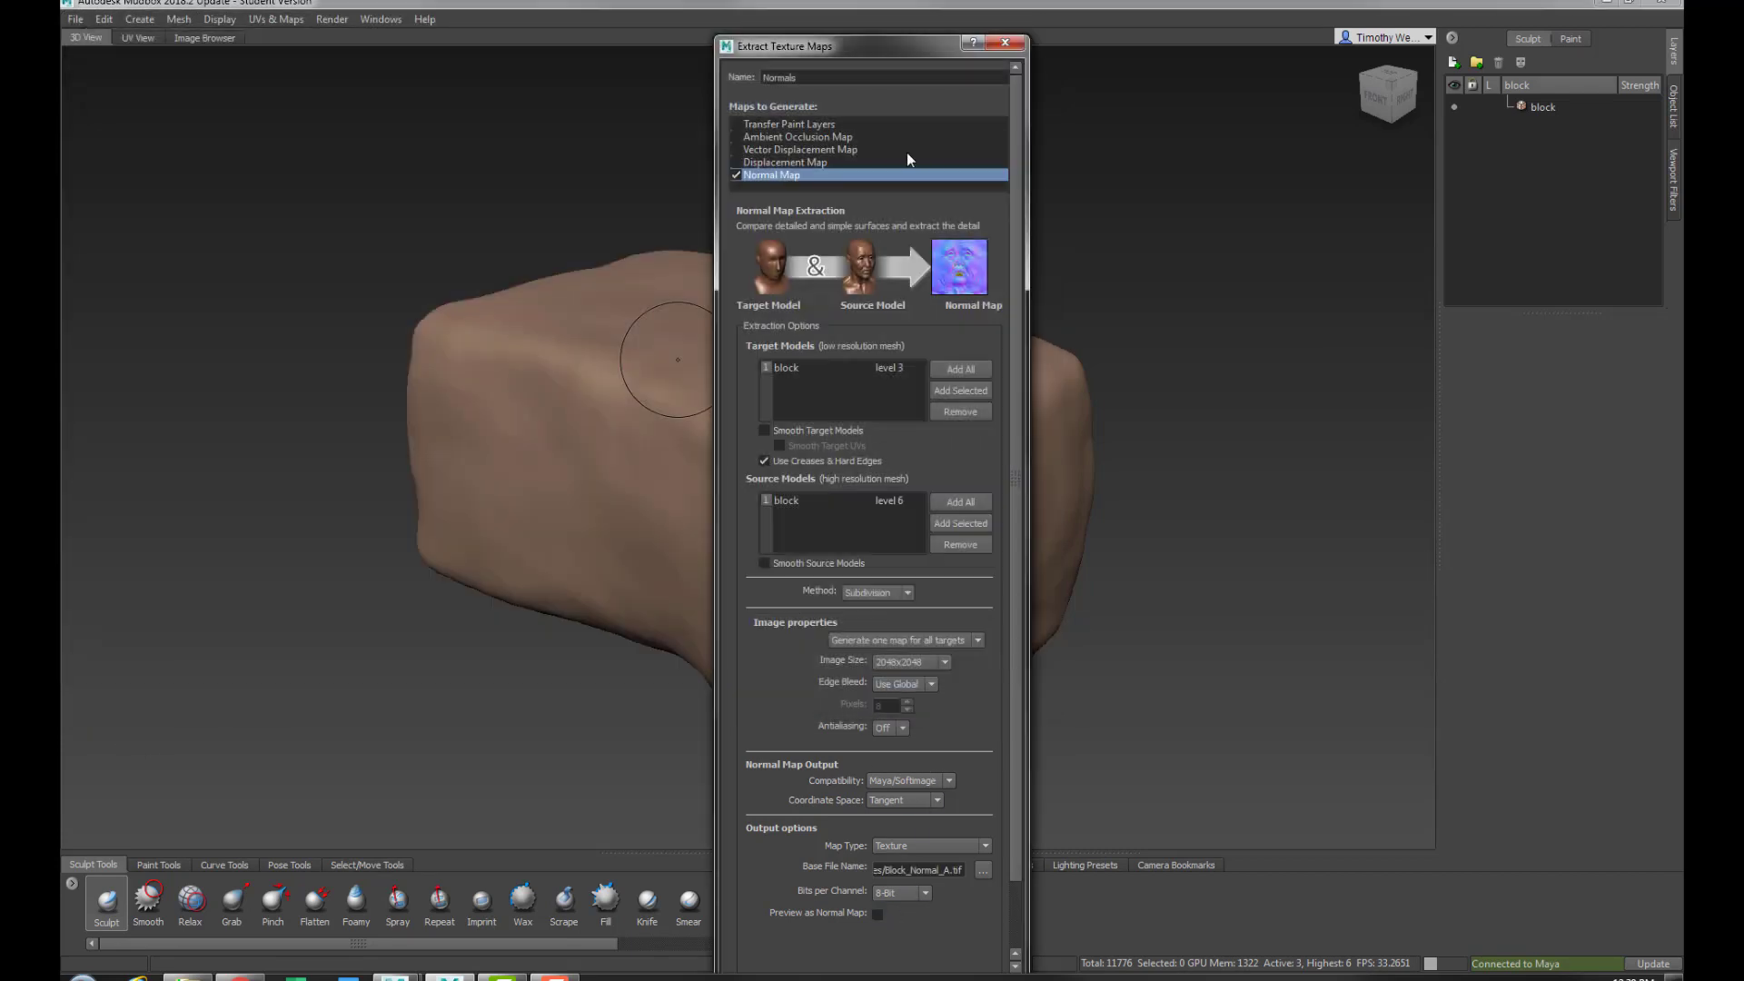
pyautogui.moveTo(895, 37)
pyautogui.mouseDown()
pyautogui.moveTo(905, 152)
pyautogui.moveTo(905, 54)
pyautogui.mouseUp()
pyautogui.click(1013, 789)
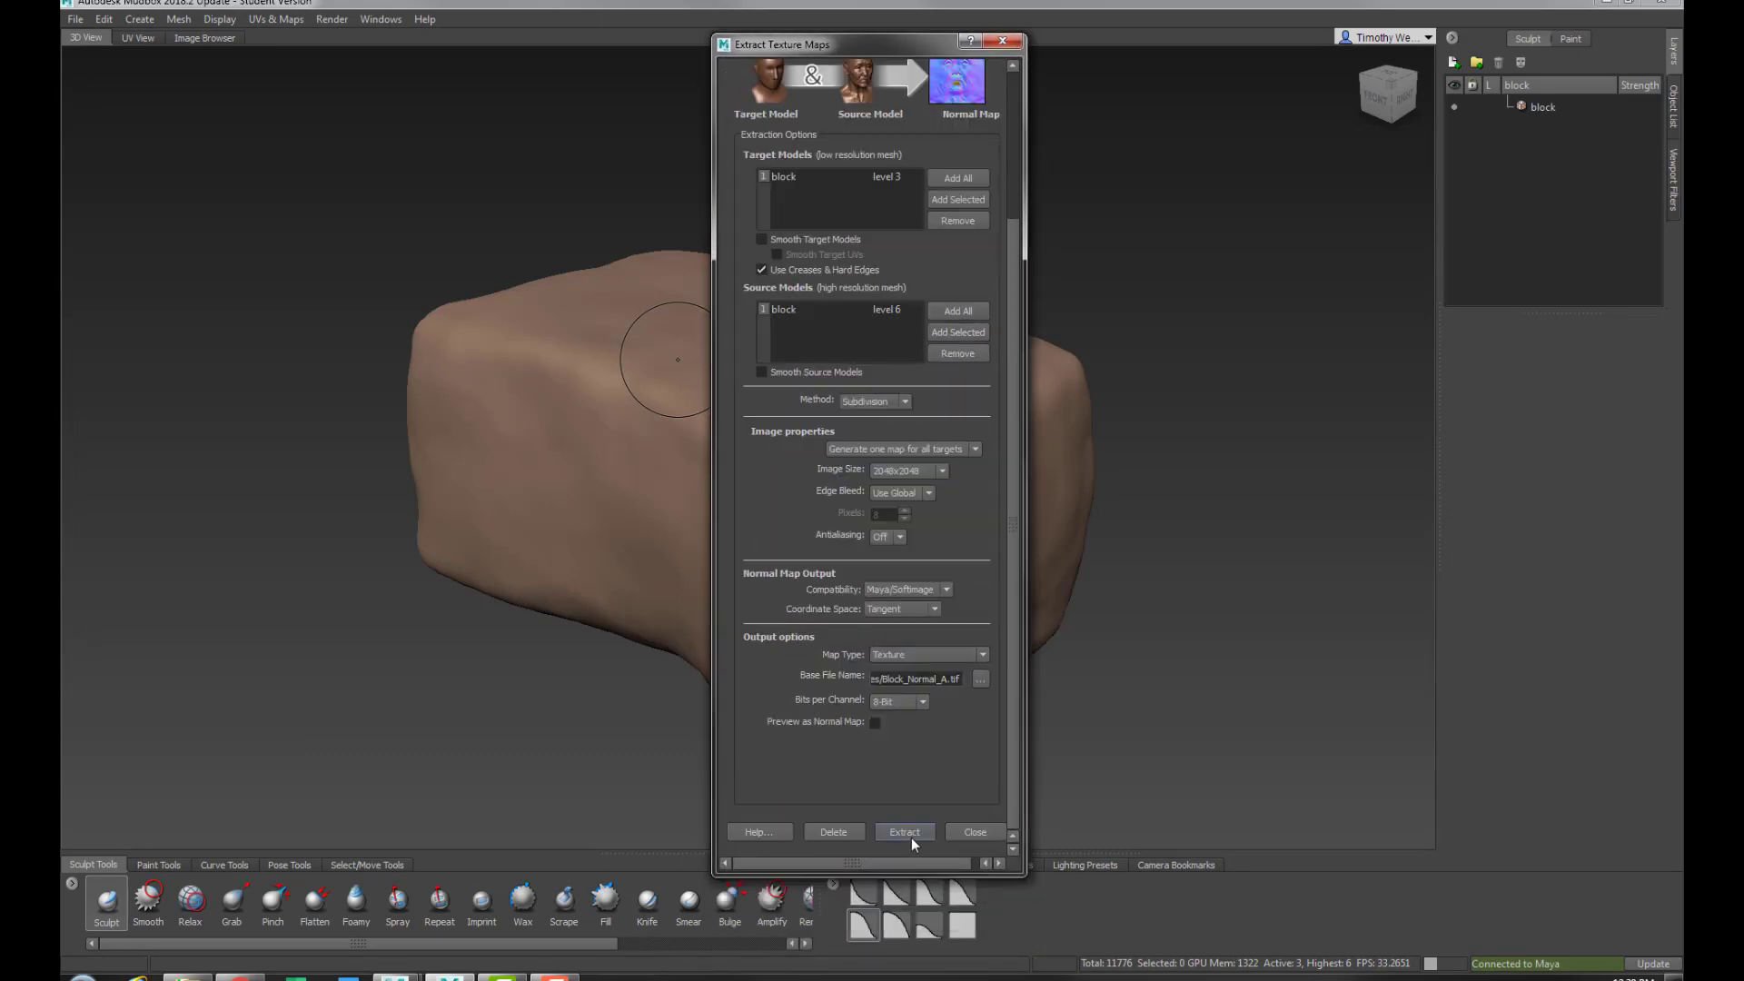
pyautogui.click(905, 831)
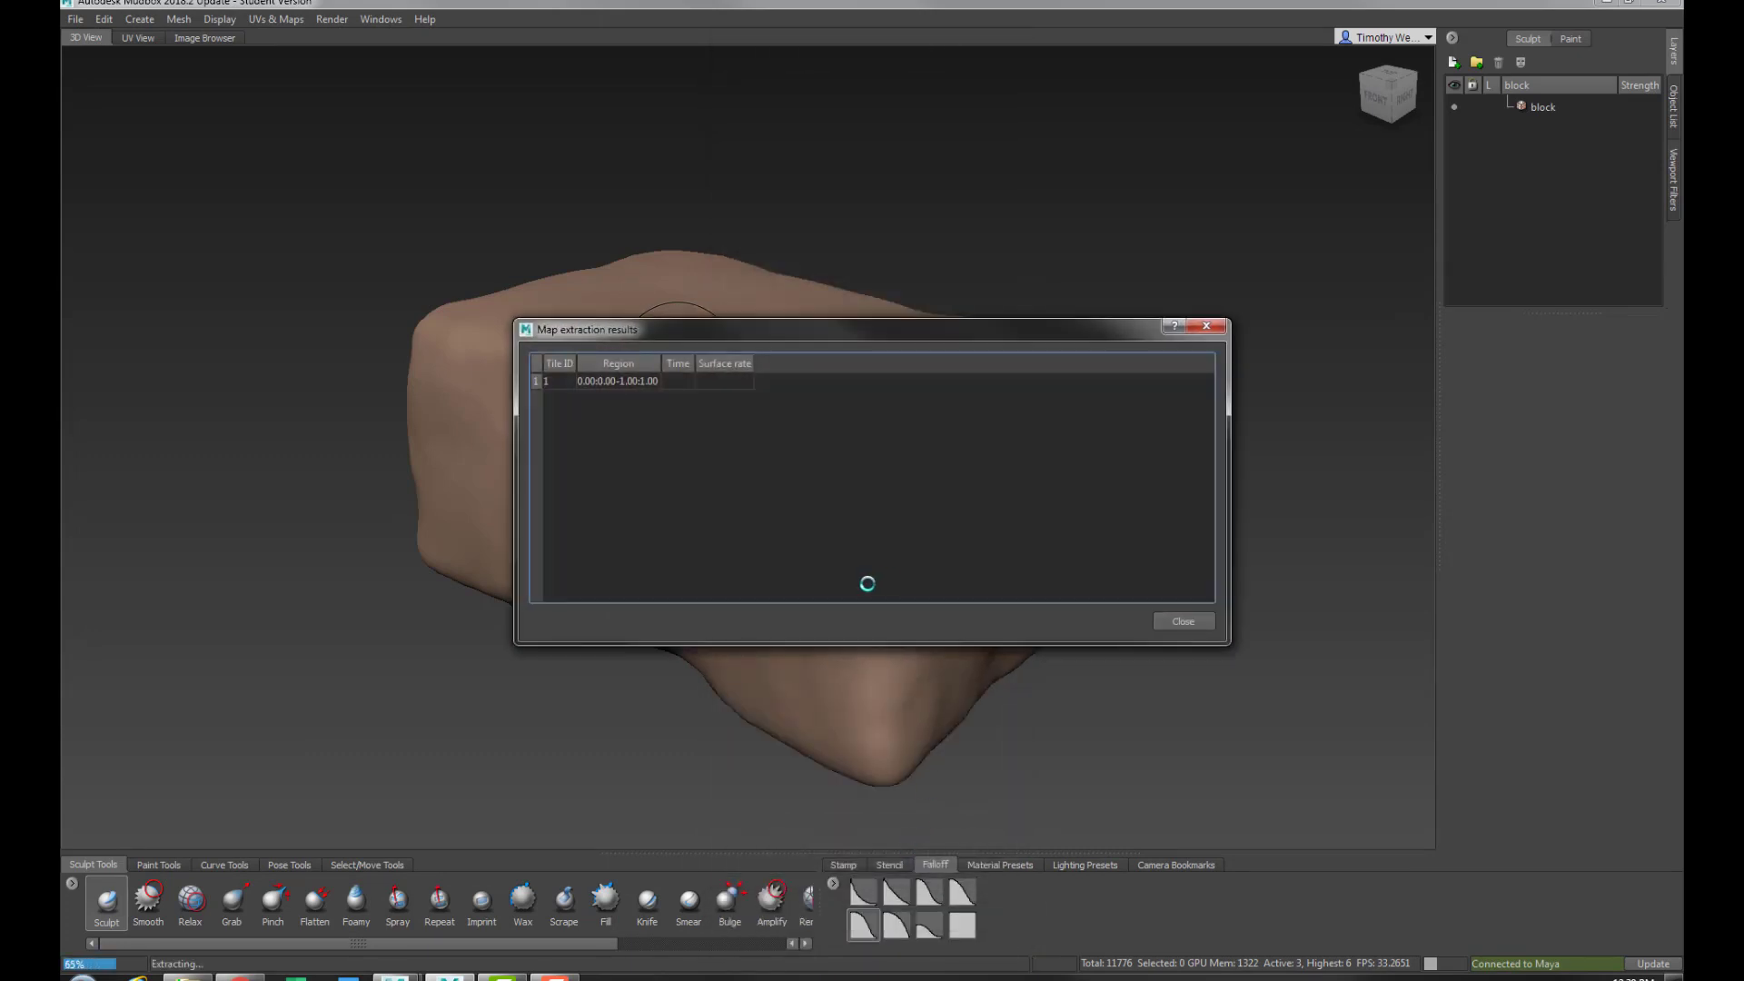
pyautogui.click(875, 518)
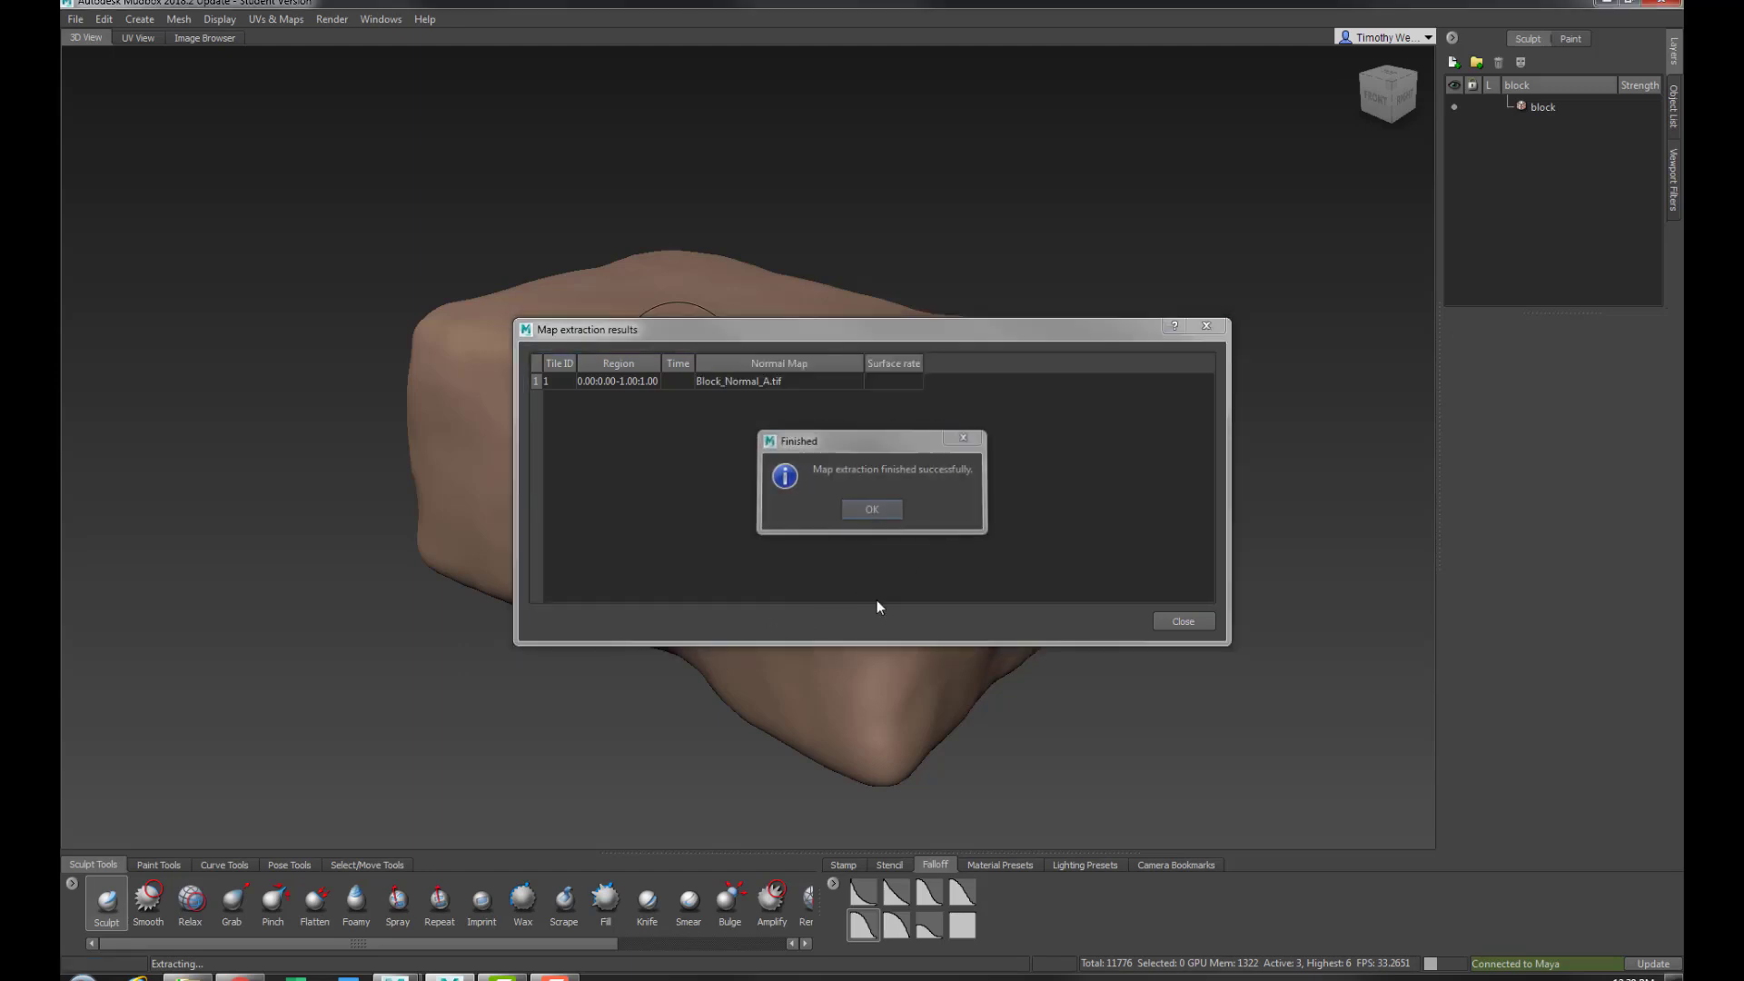
# Switch to Maya, store a snapshot of the current Arnold render, and minimize the Arnold RenderView
pyautogui.moveTo(396, 976)
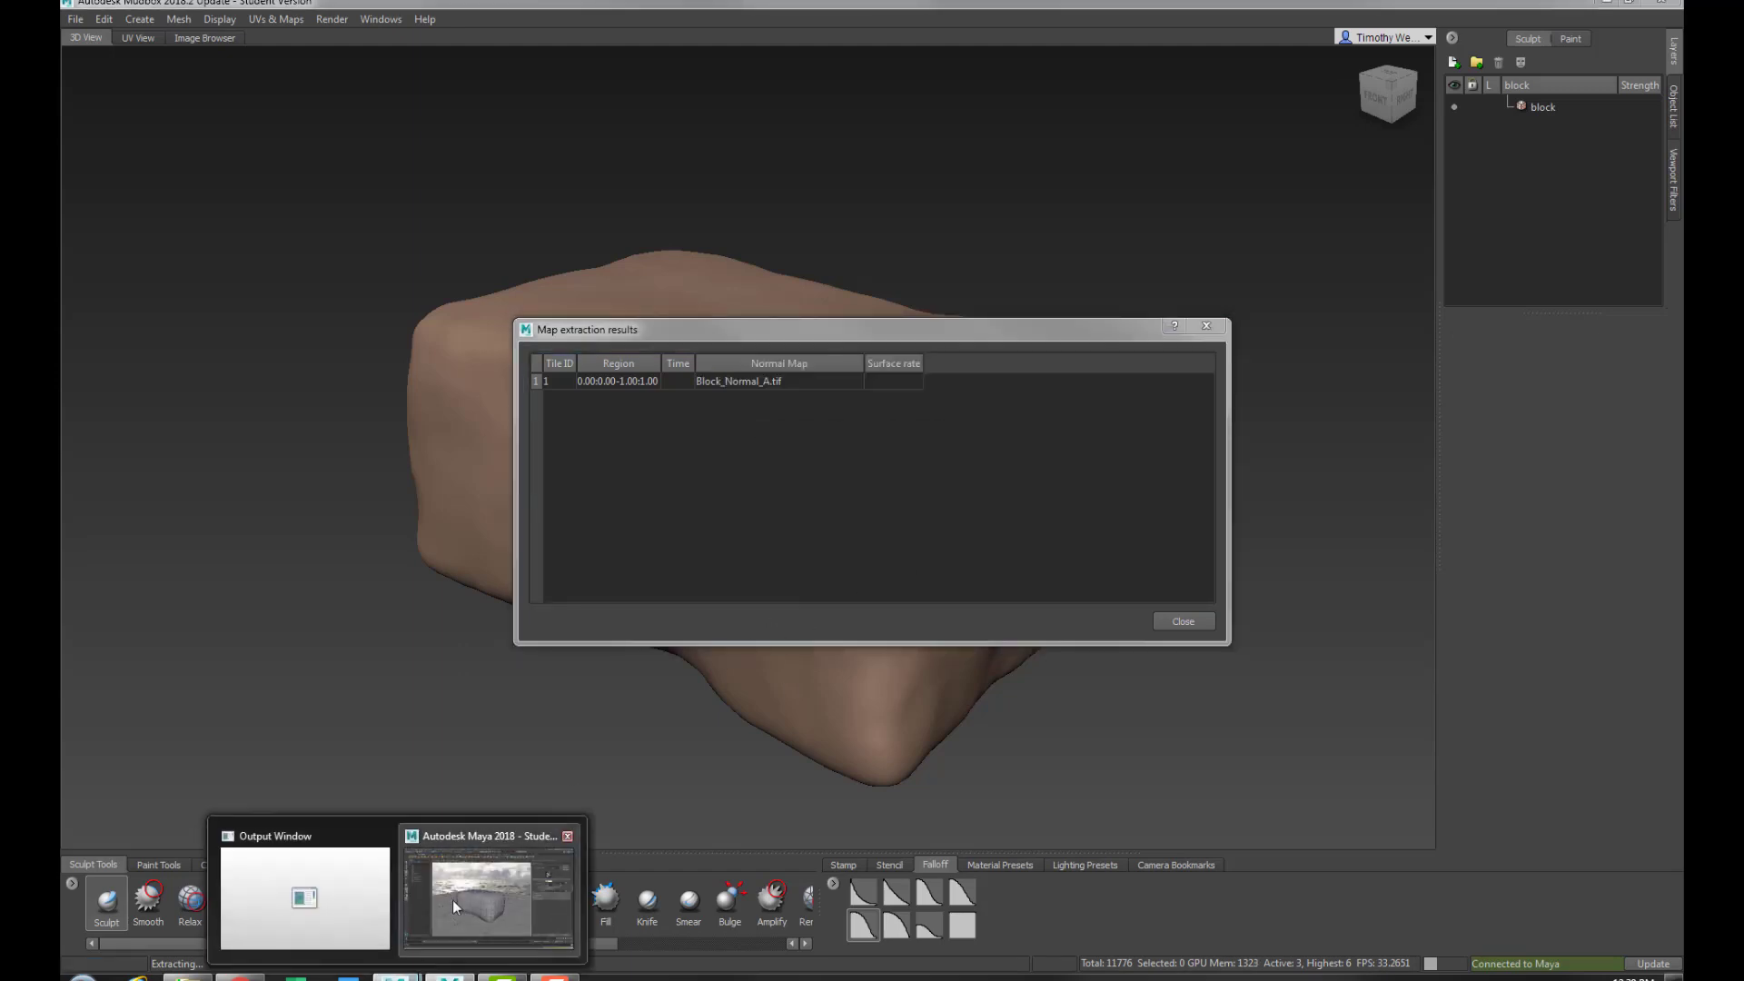
pyautogui.click(479, 901)
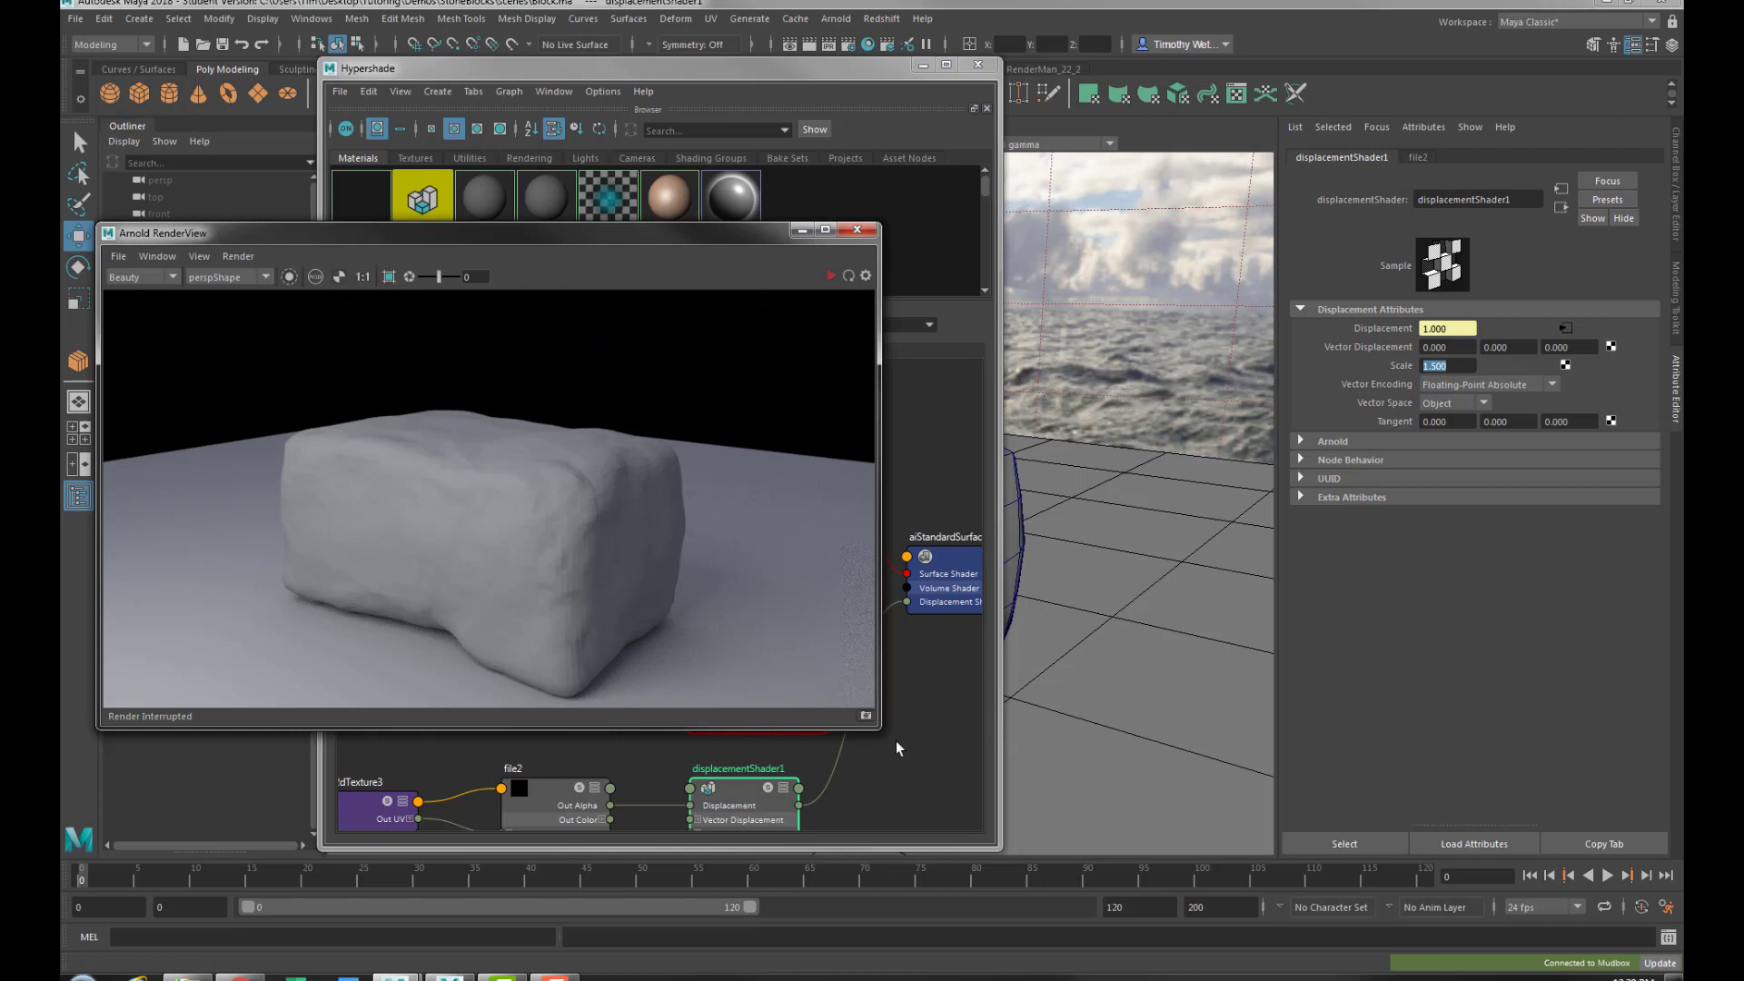
pyautogui.click(864, 719)
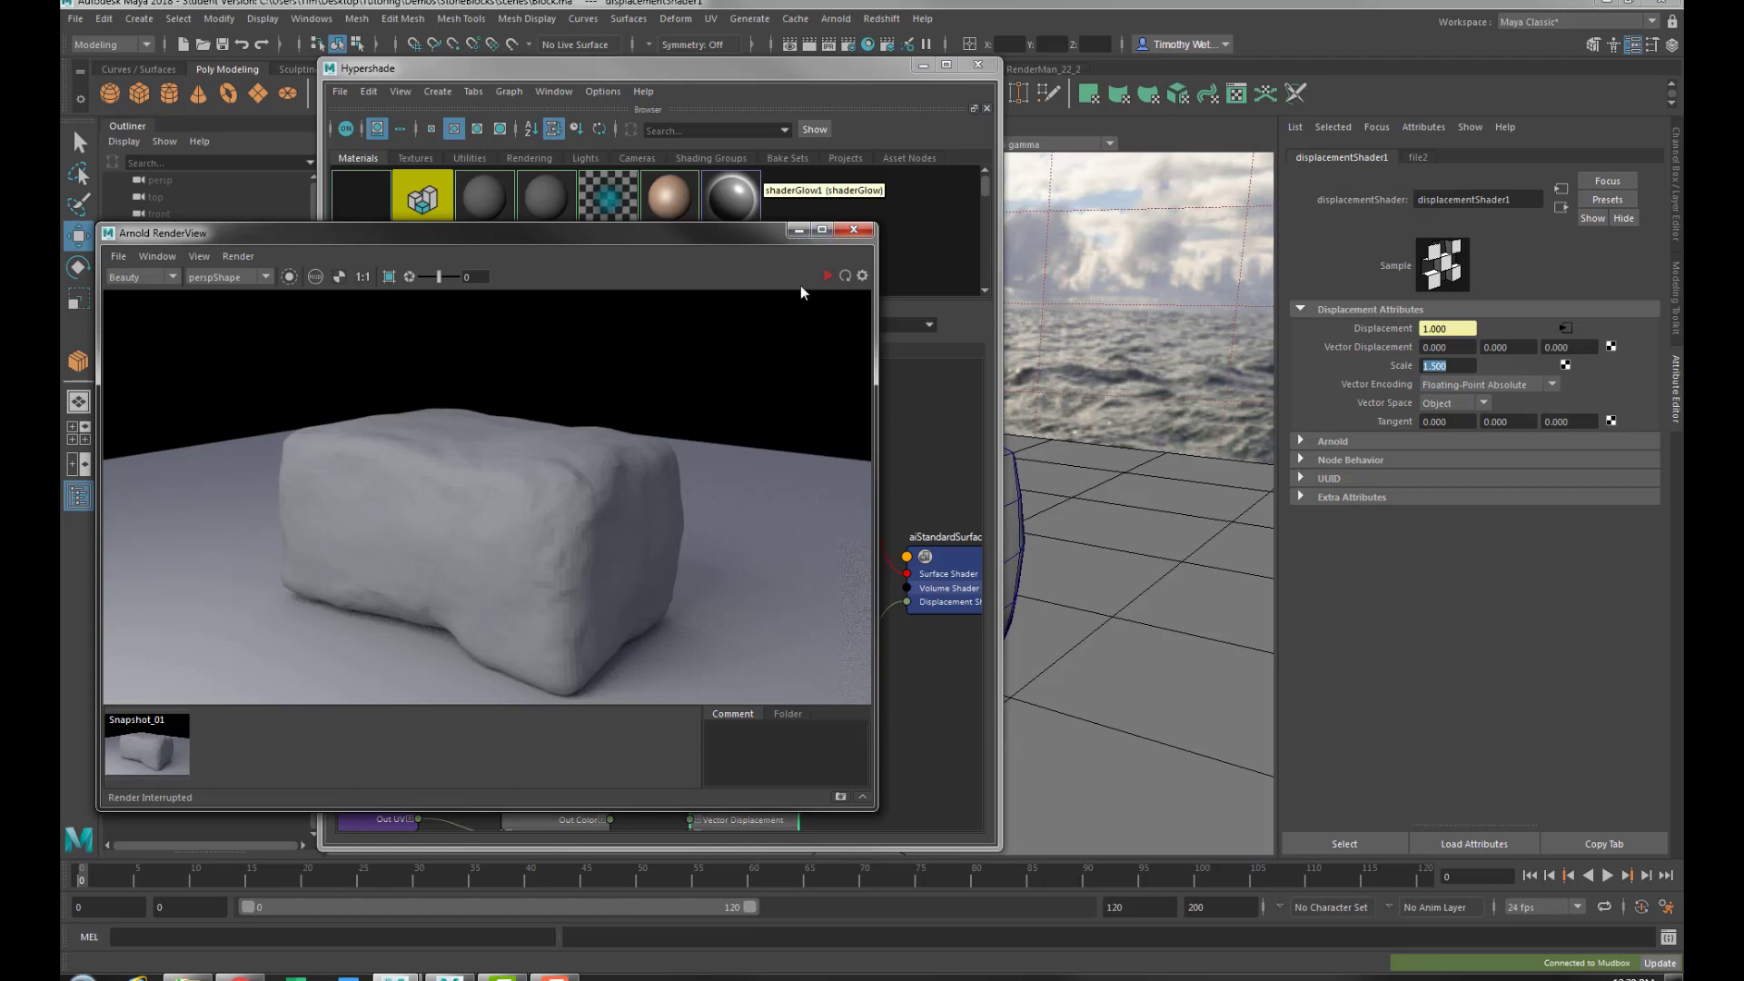
pyautogui.click(799, 229)
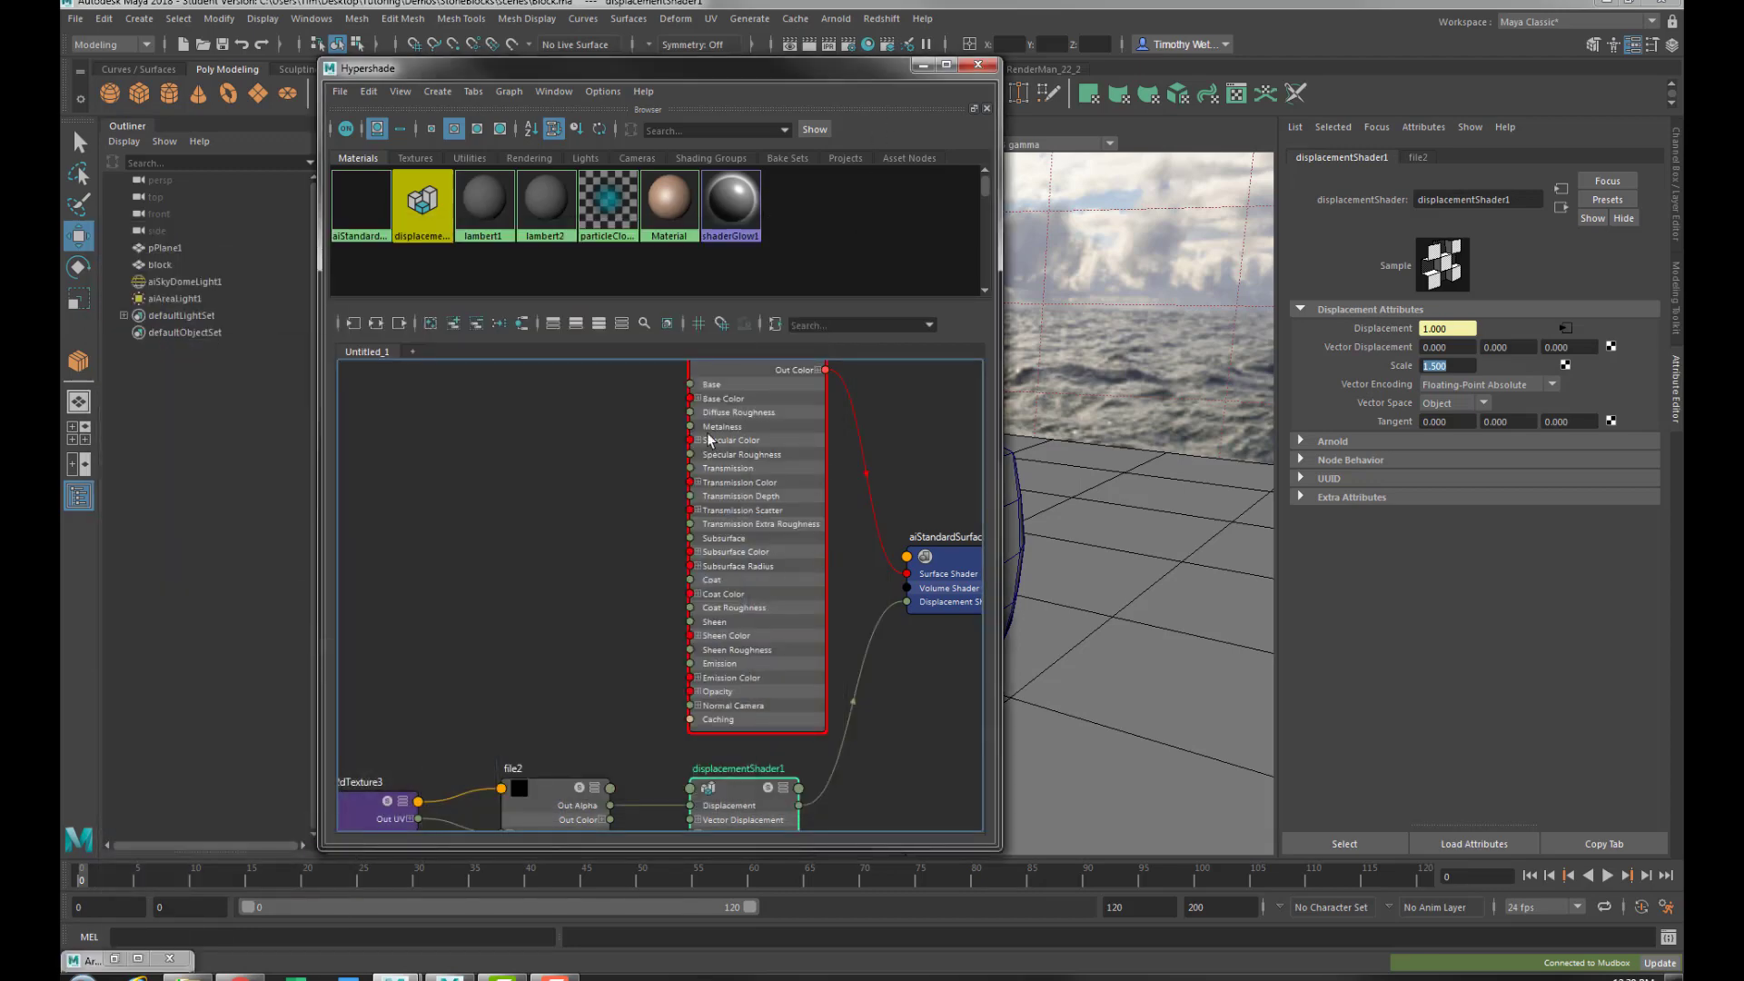
# Create an aiNormalMap node in the Hypershade graph beside the aiStandardSurface1 material
pyautogui.keyDown('alt'); pyautogui.moveTo(764, 499); pyautogui.dragTo(779, 516, button='middle'); pyautogui.keyUp('alt')
pyautogui.scroll(3, 779, 516)
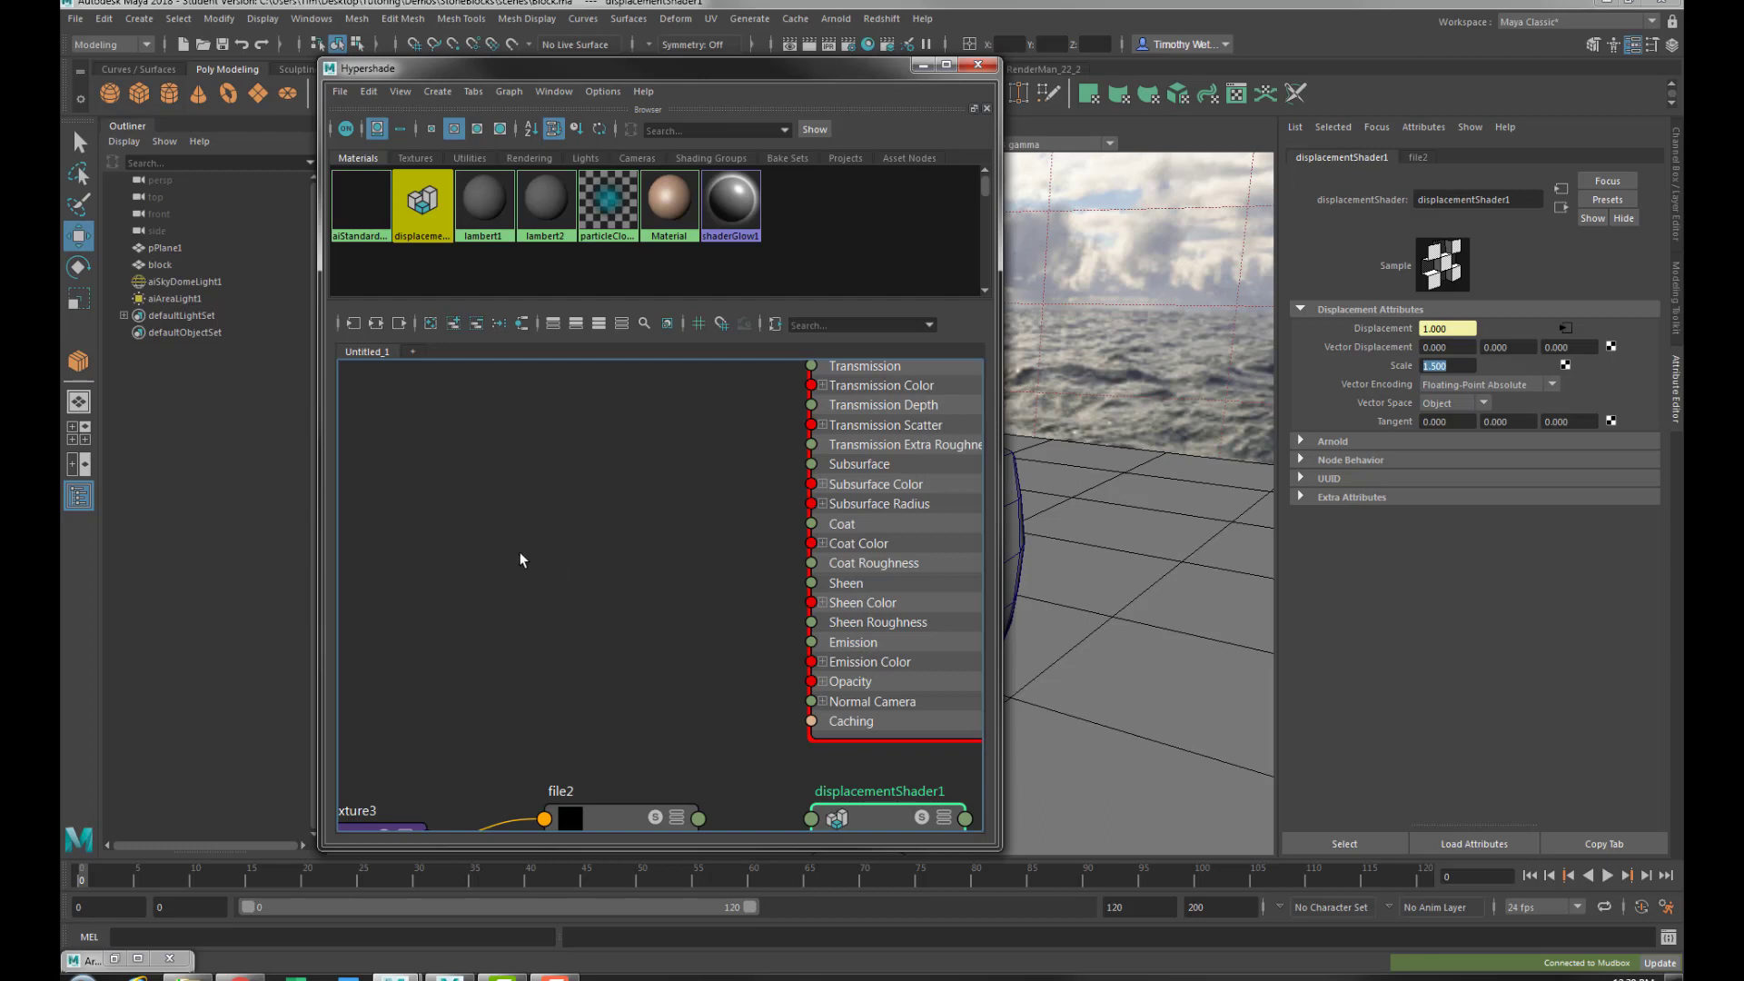
pyautogui.press('Tab')
pyautogui.write('nor')
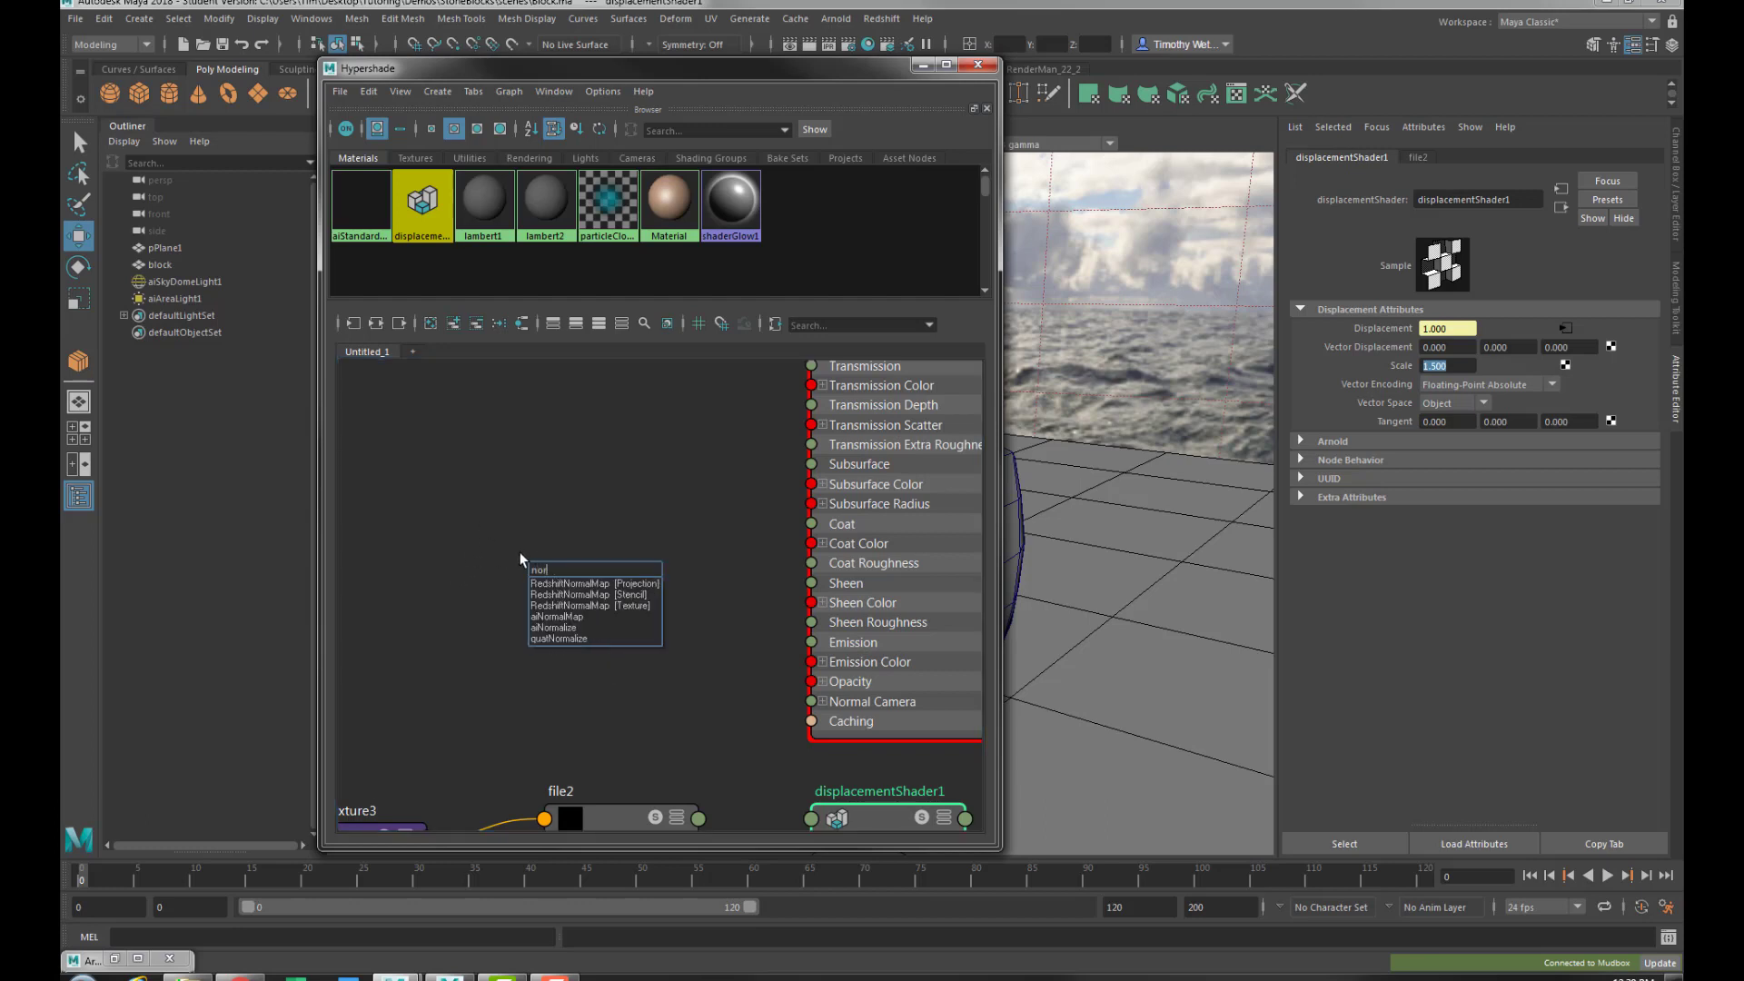
pyautogui.press('Down')
pyautogui.press('Down')
pyautogui.press('Down')
pyautogui.press('Down')
pyautogui.press('Return')
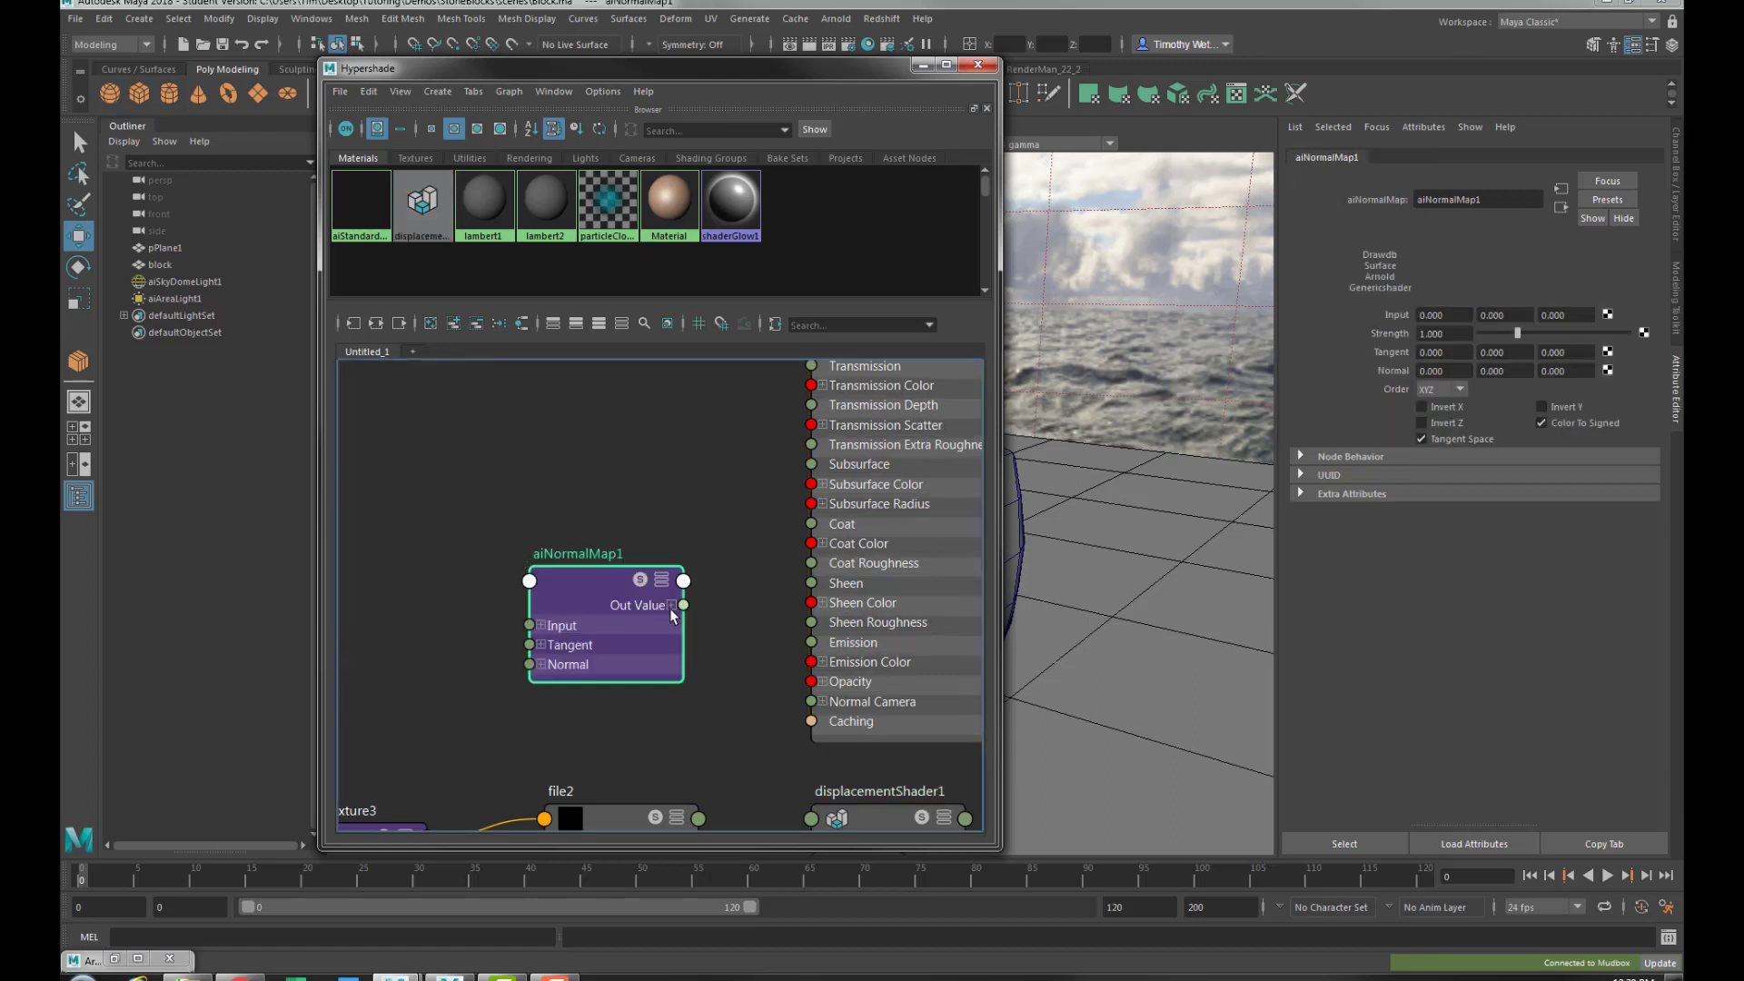
# Connect aiNormalMap1's Out Value to the Normal Camera input of aiStandardSurface1
pyautogui.moveTo(683, 605); pyautogui.dragTo(720, 639)
pyautogui.keyDown('alt'); pyautogui.moveTo(720, 640); pyautogui.dragTo(676, 683, button='middle'); pyautogui.keyUp('alt')
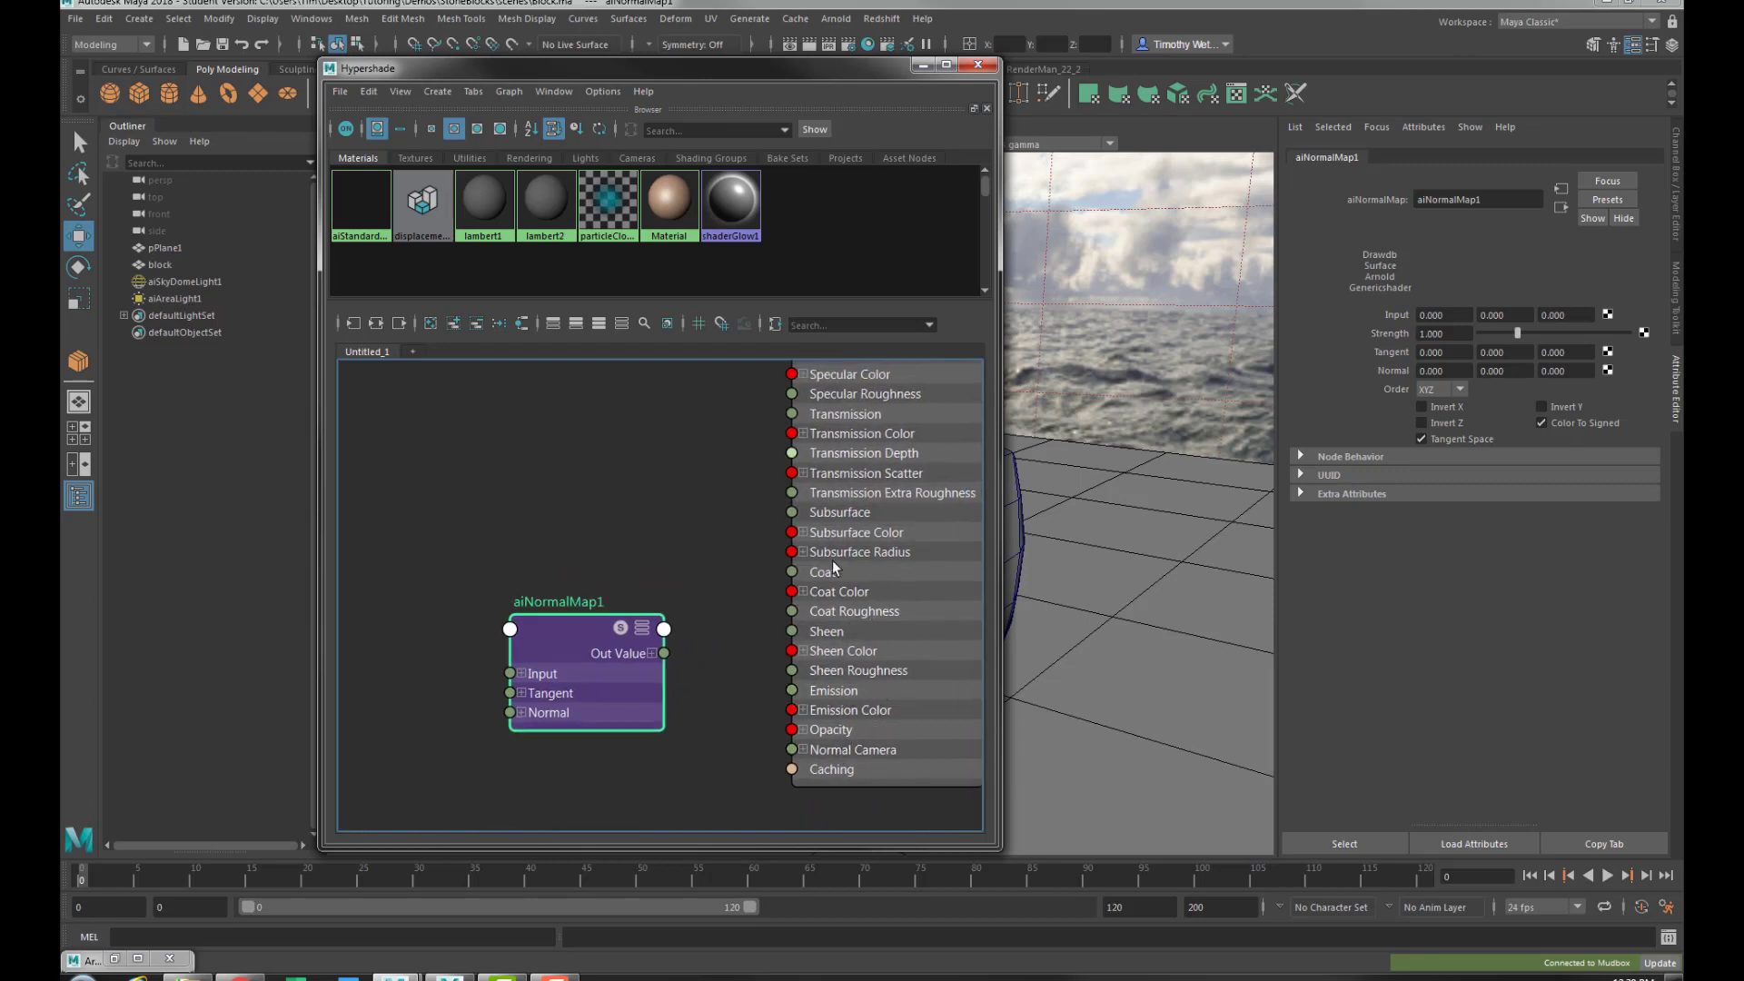
pyautogui.moveTo(664, 652); pyautogui.dragTo(792, 749)
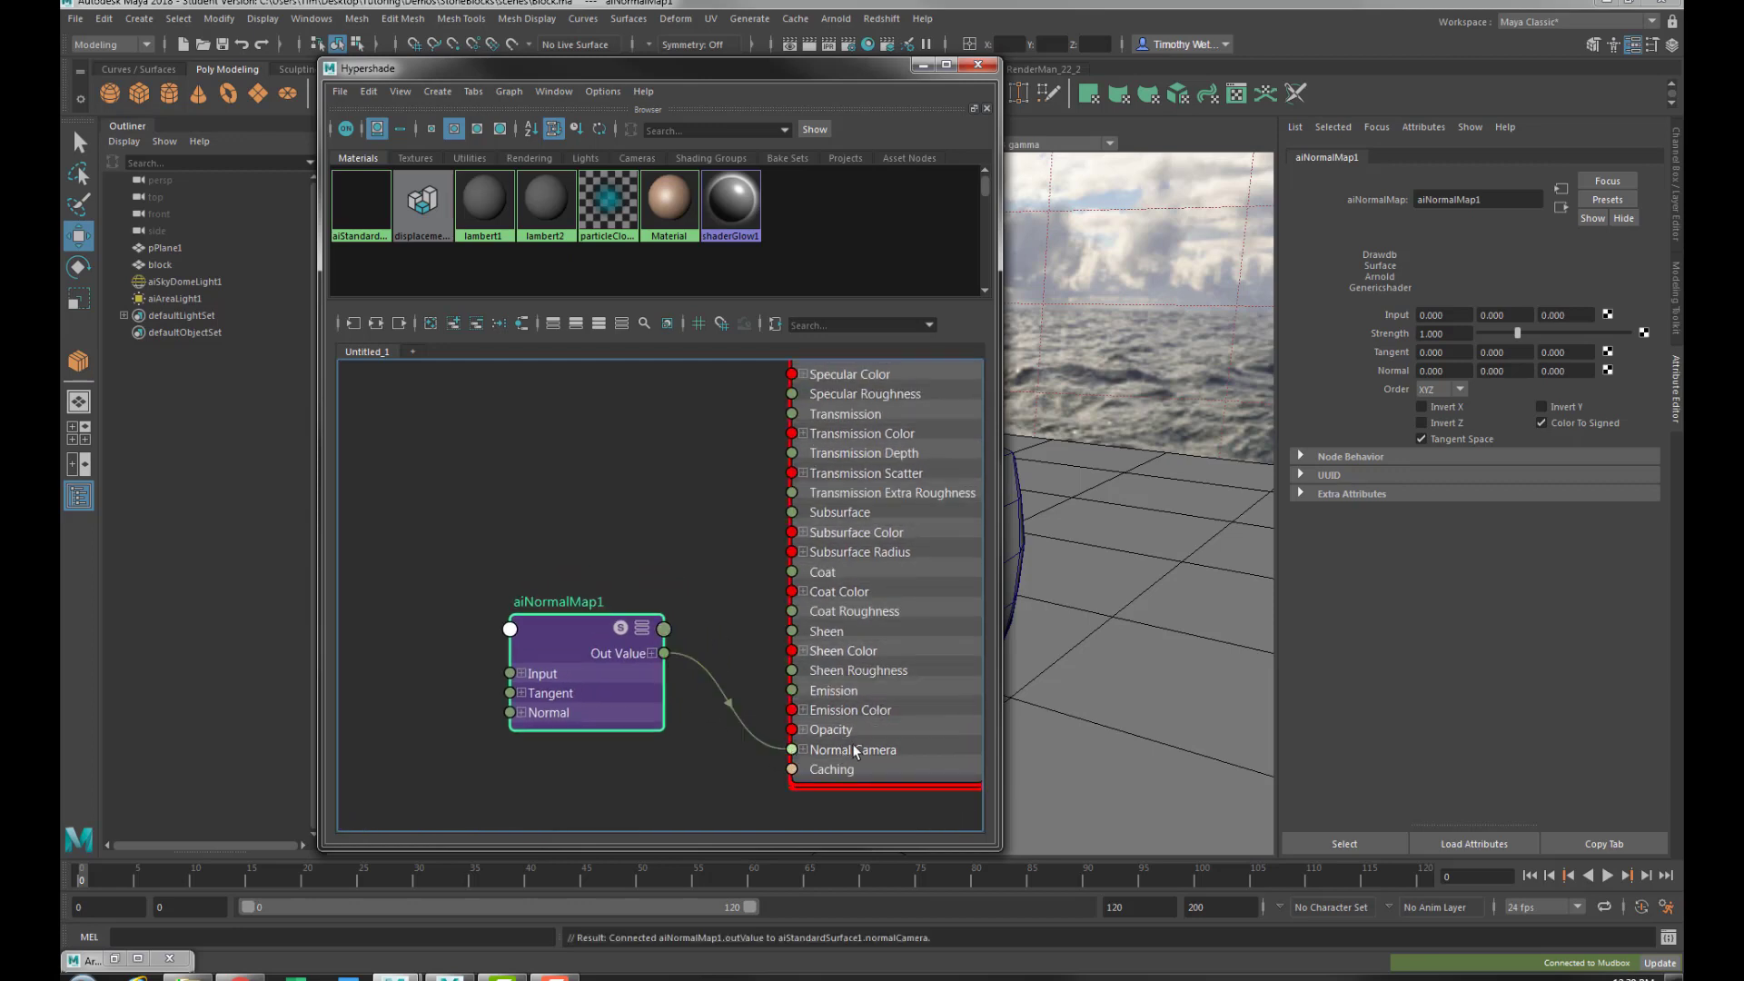
# Inspect the Bump Mapping connection in aiStandardSurface1's Geometry attributes
pyautogui.keyDown('alt'); pyautogui.moveTo(856, 588); pyautogui.dragTo(798, 678, button='middle'); pyautogui.keyUp('alt')
pyautogui.scroll(1, 826, 577)
pyautogui.scroll(-4, 826, 590)
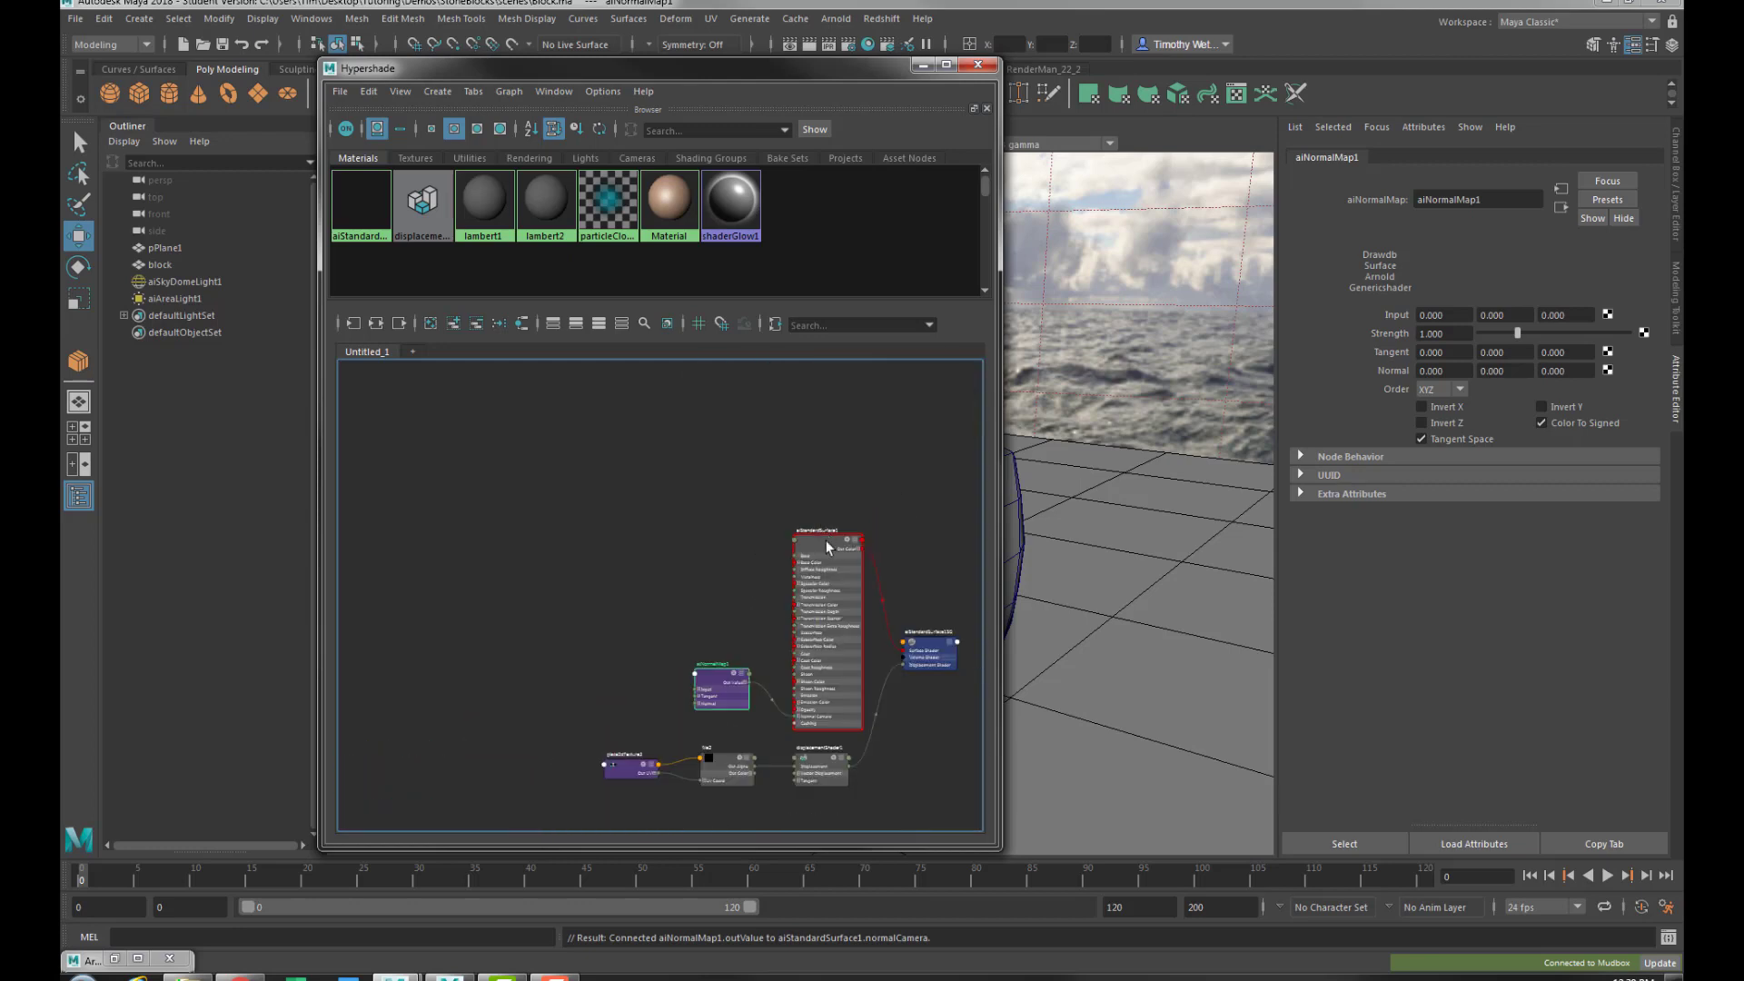
pyautogui.scroll(3, 826, 546)
pyautogui.click(826, 548)
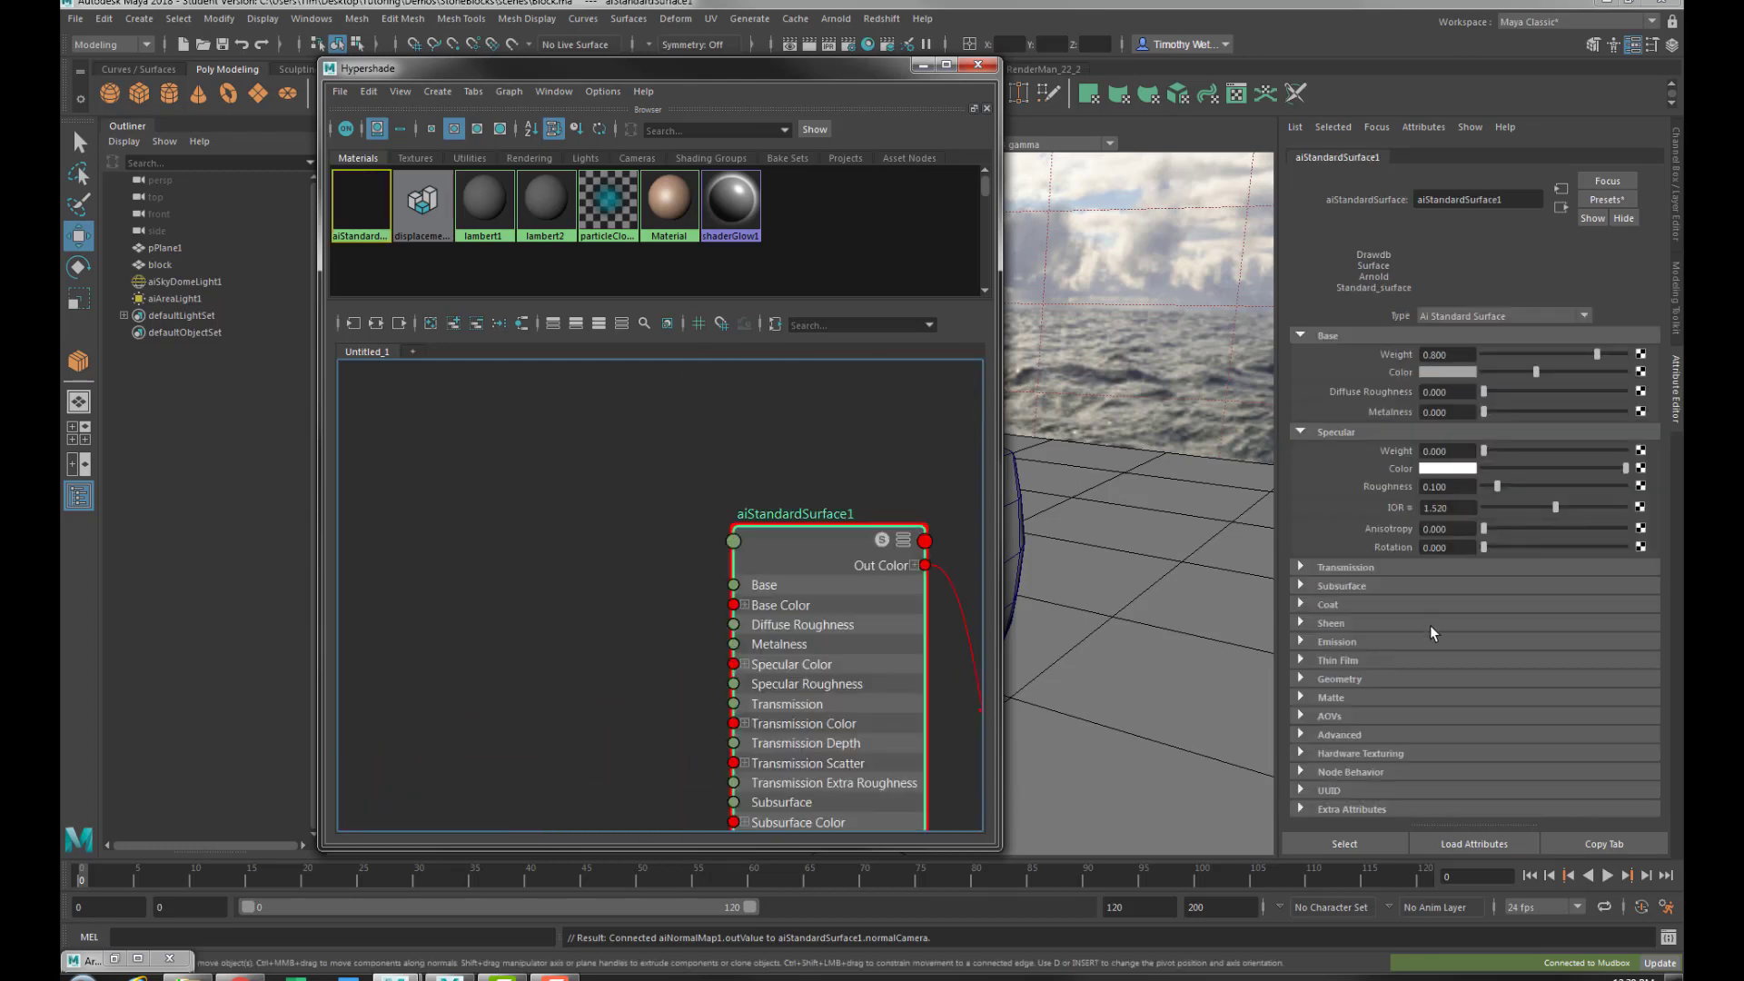
pyautogui.click(1341, 680)
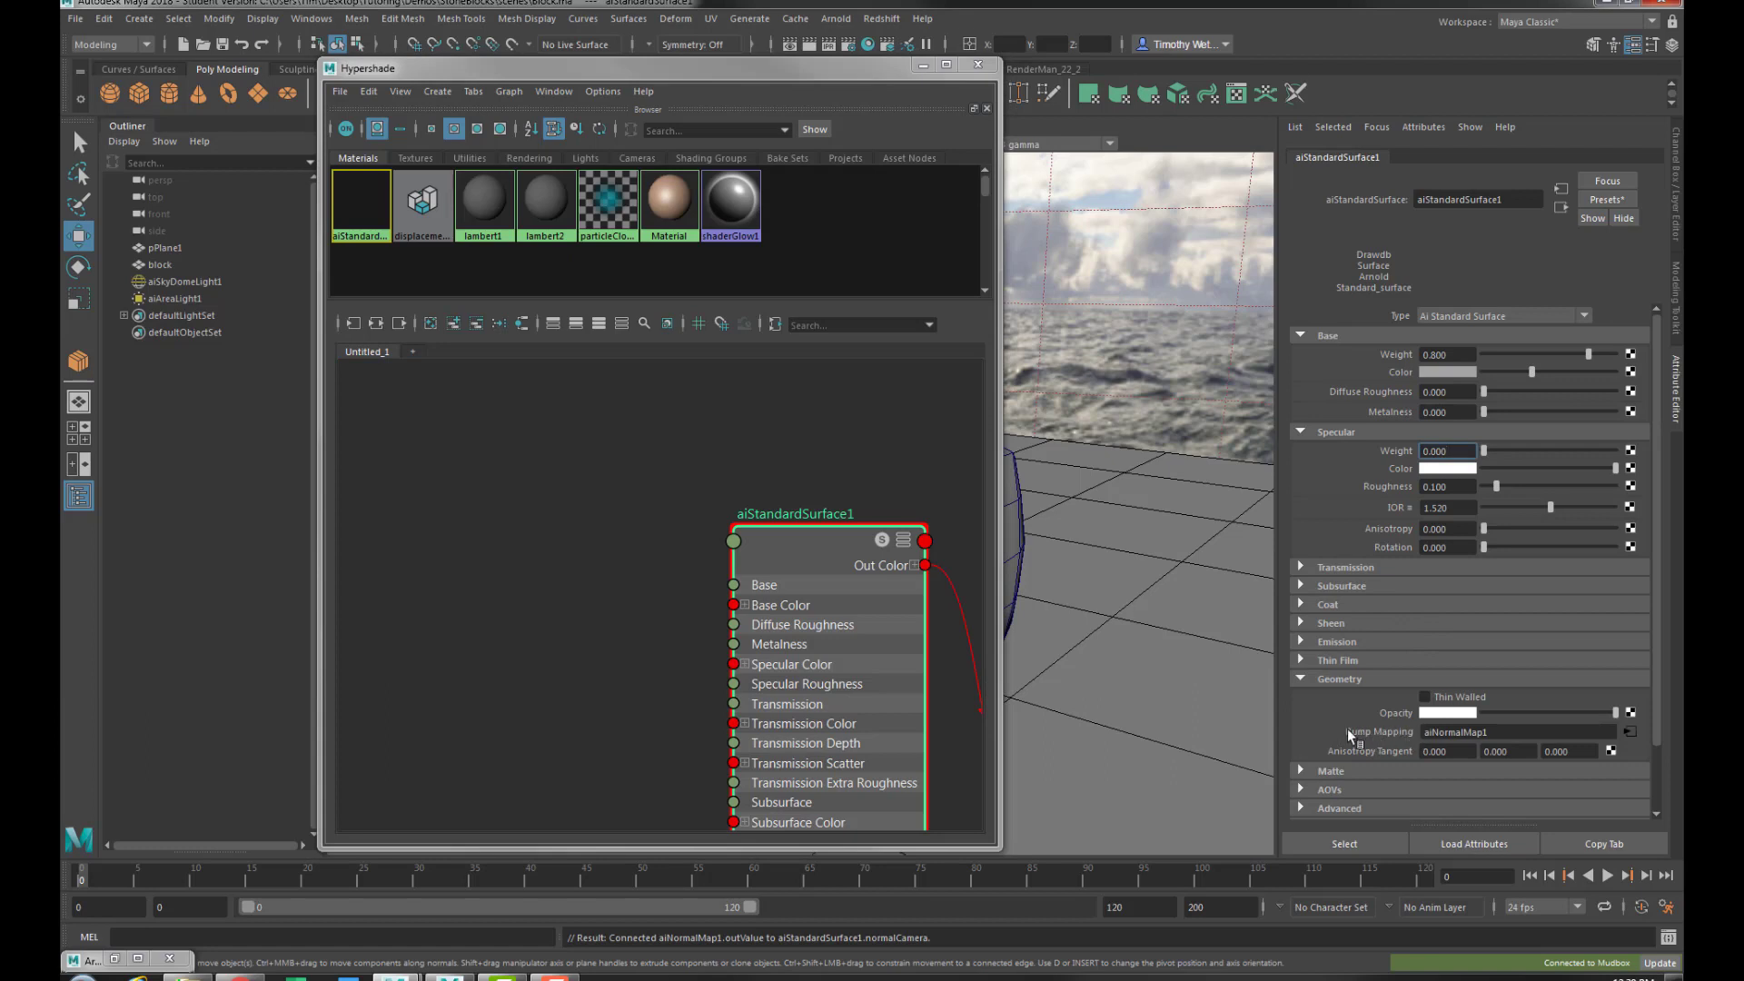
# Add a file texture node to the Input of aiNormalMap1
pyautogui.keyDown('alt'); pyautogui.moveTo(767, 591); pyautogui.dragTo(785, 525, button='middle'); pyautogui.keyUp('alt')
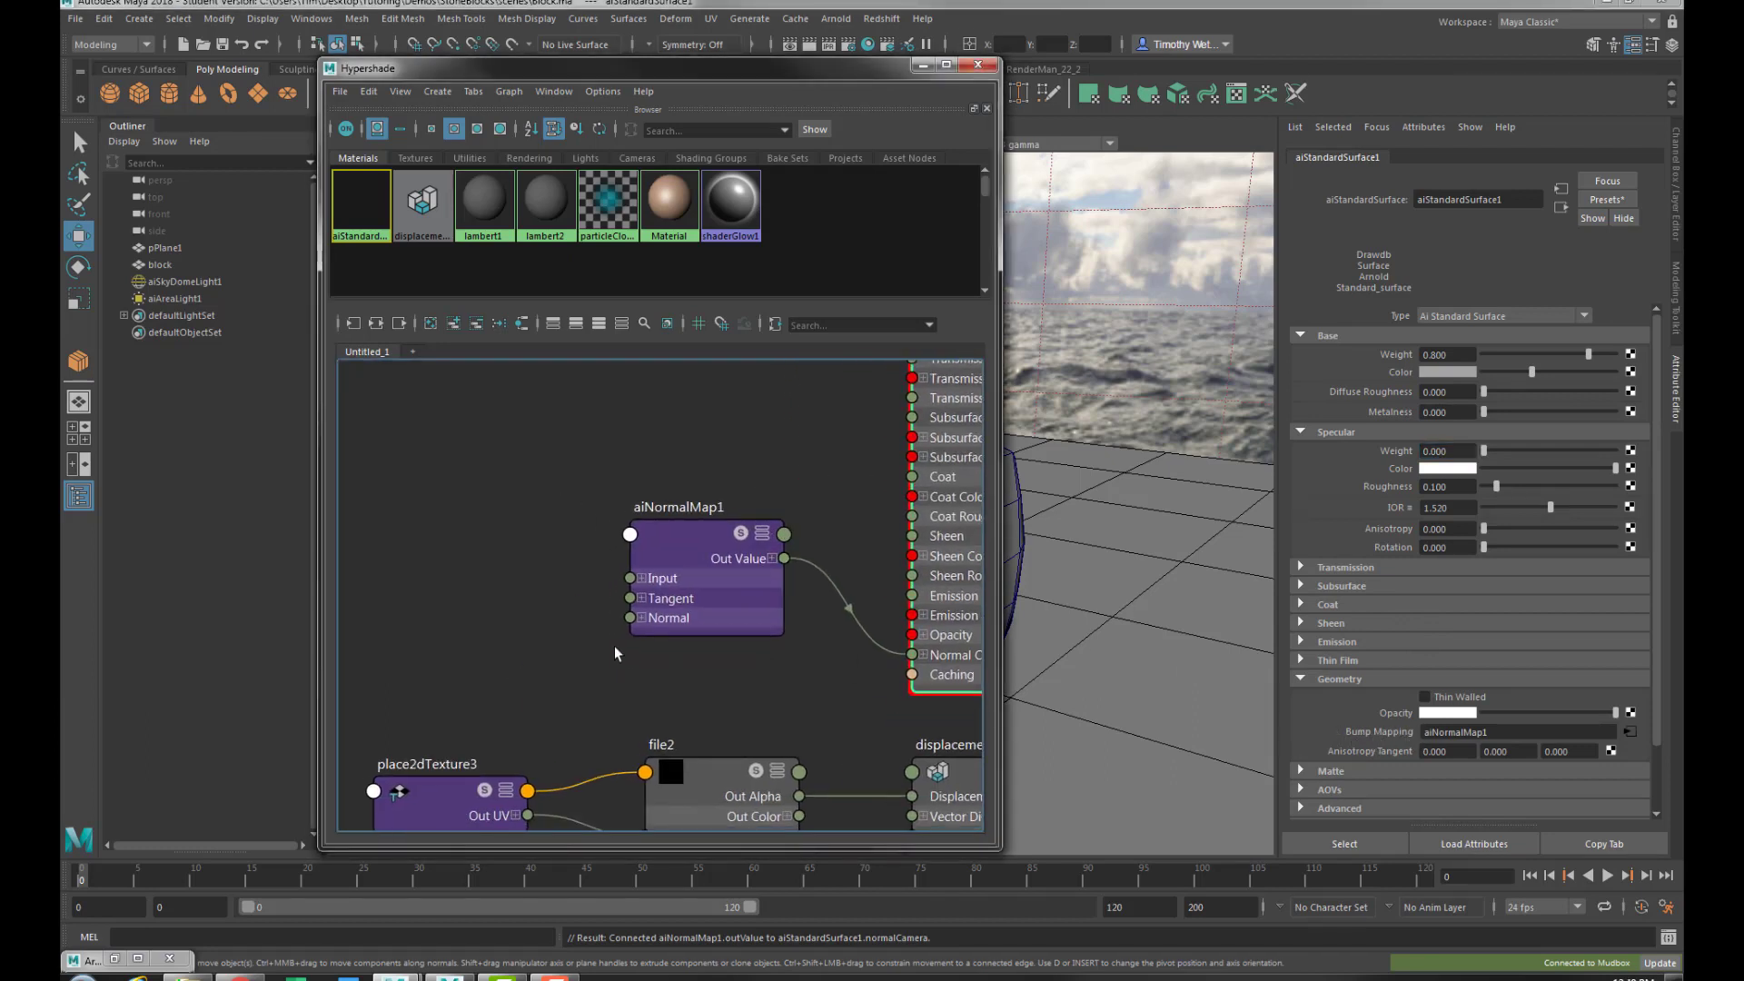
pyautogui.click(657, 574)
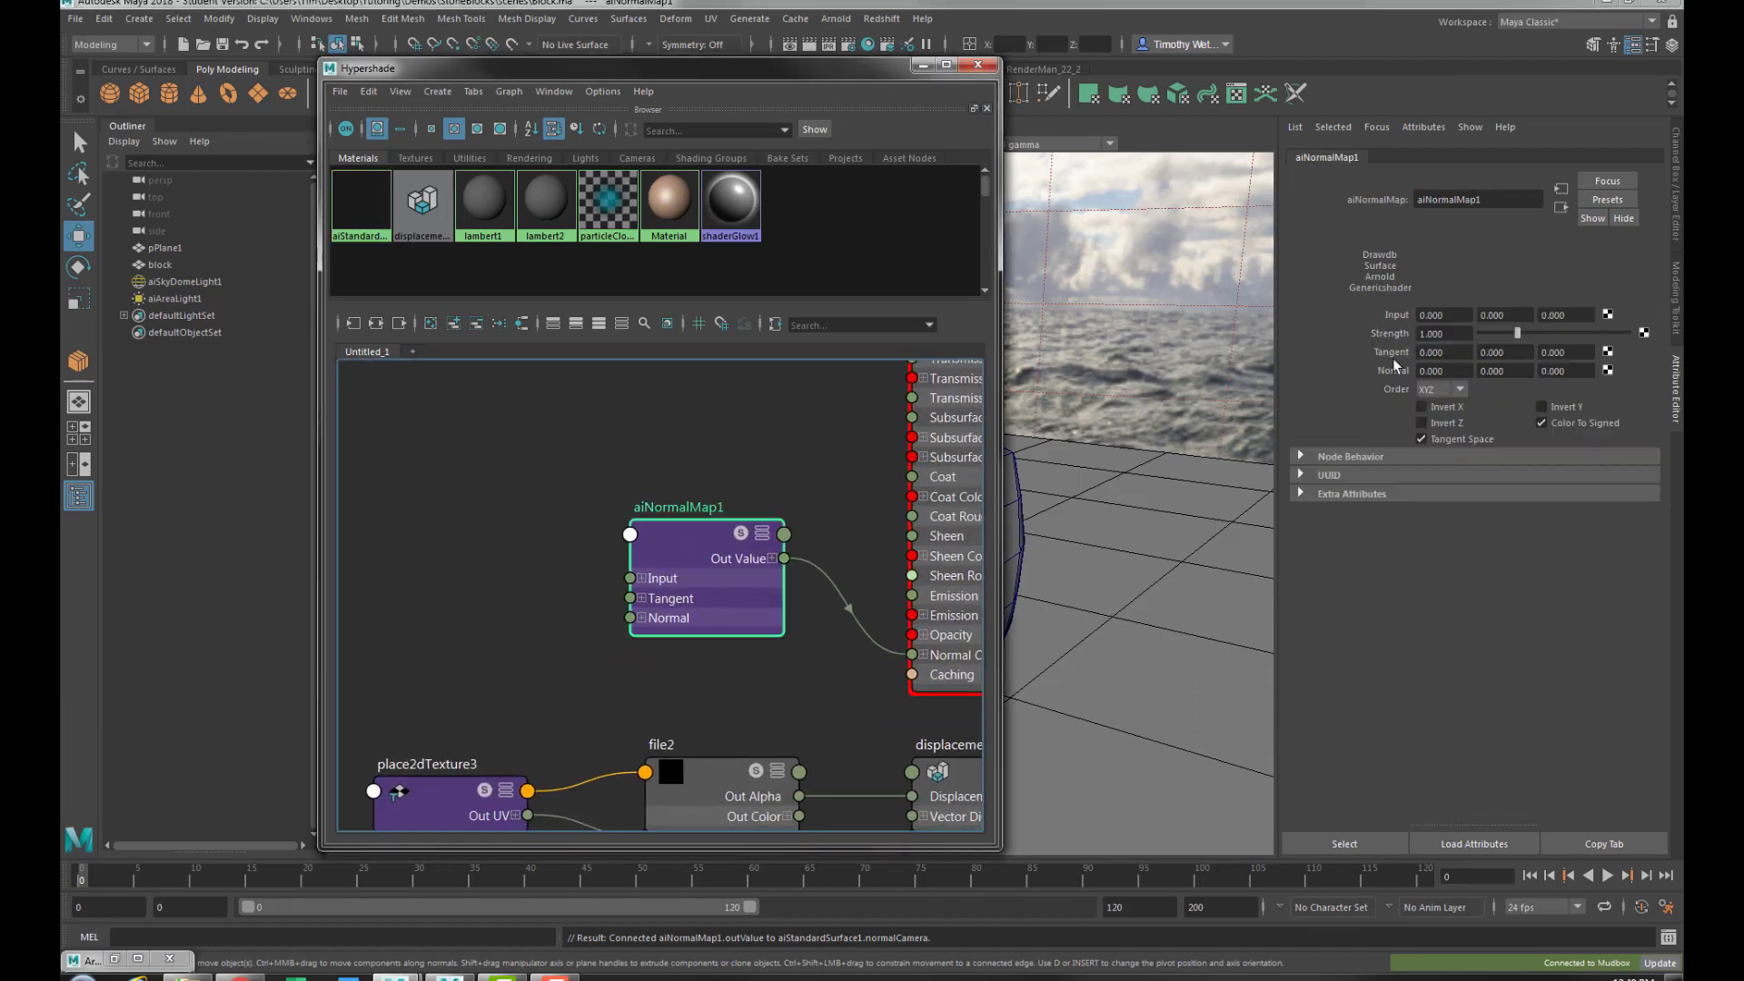
pyautogui.click(1607, 316)
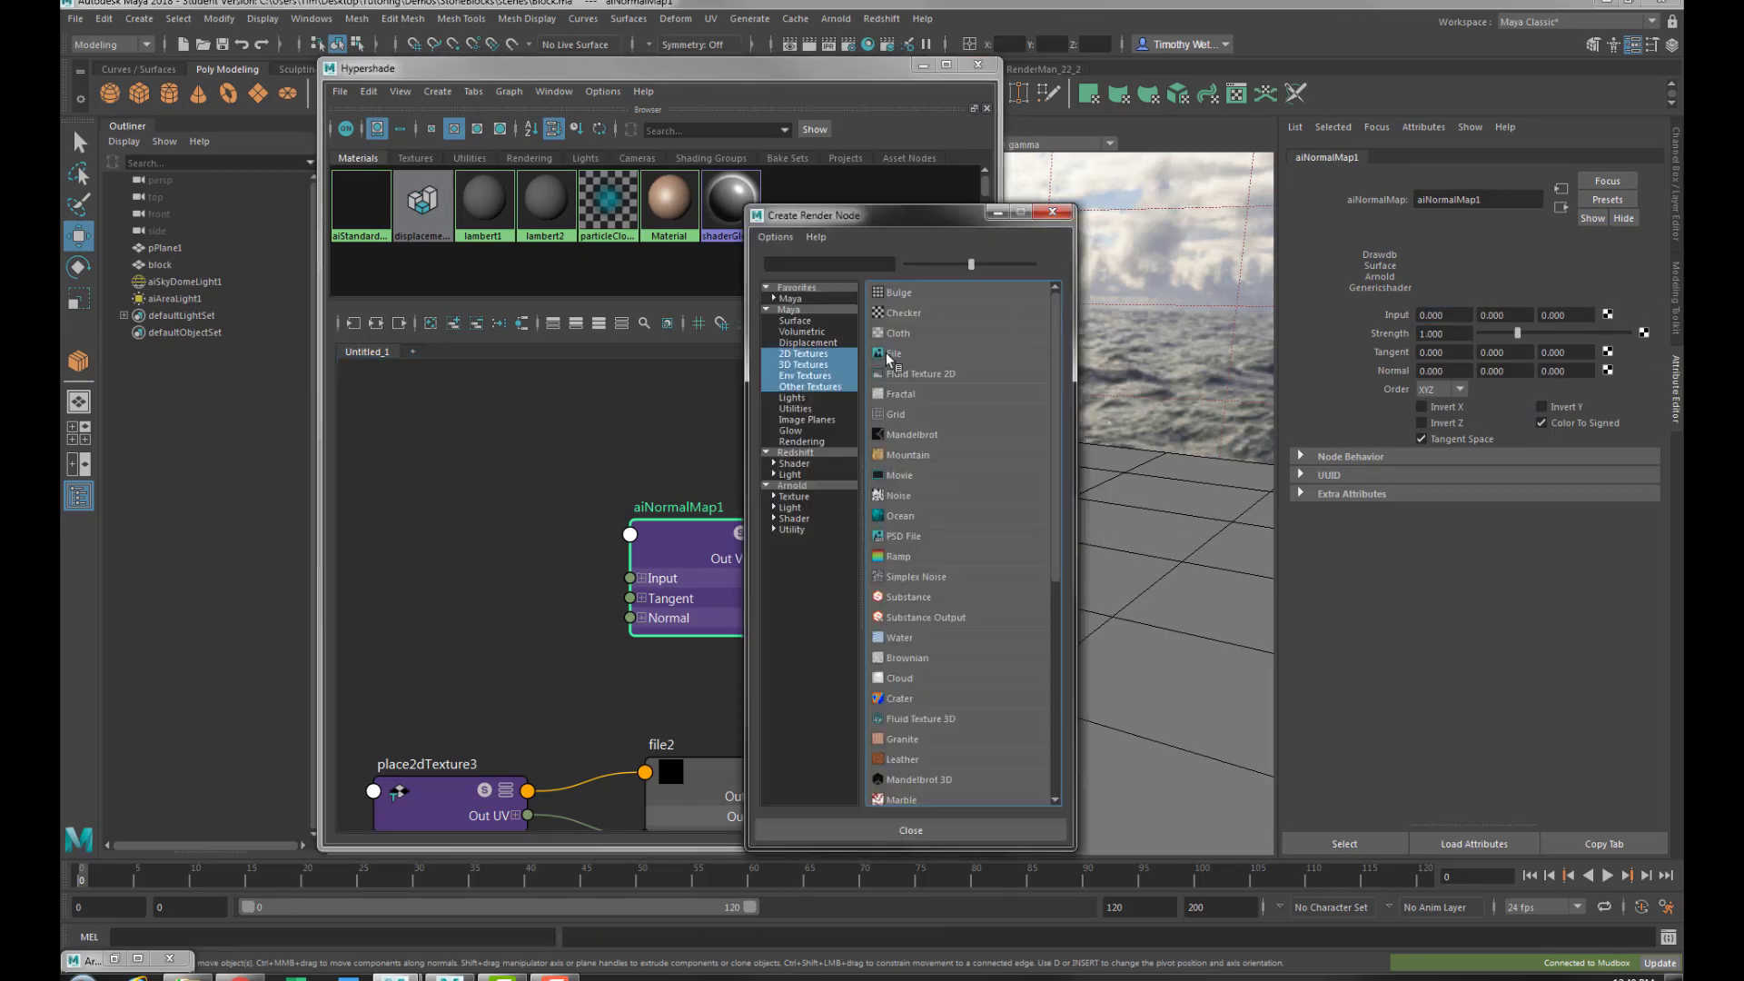
pyautogui.click(875, 378)
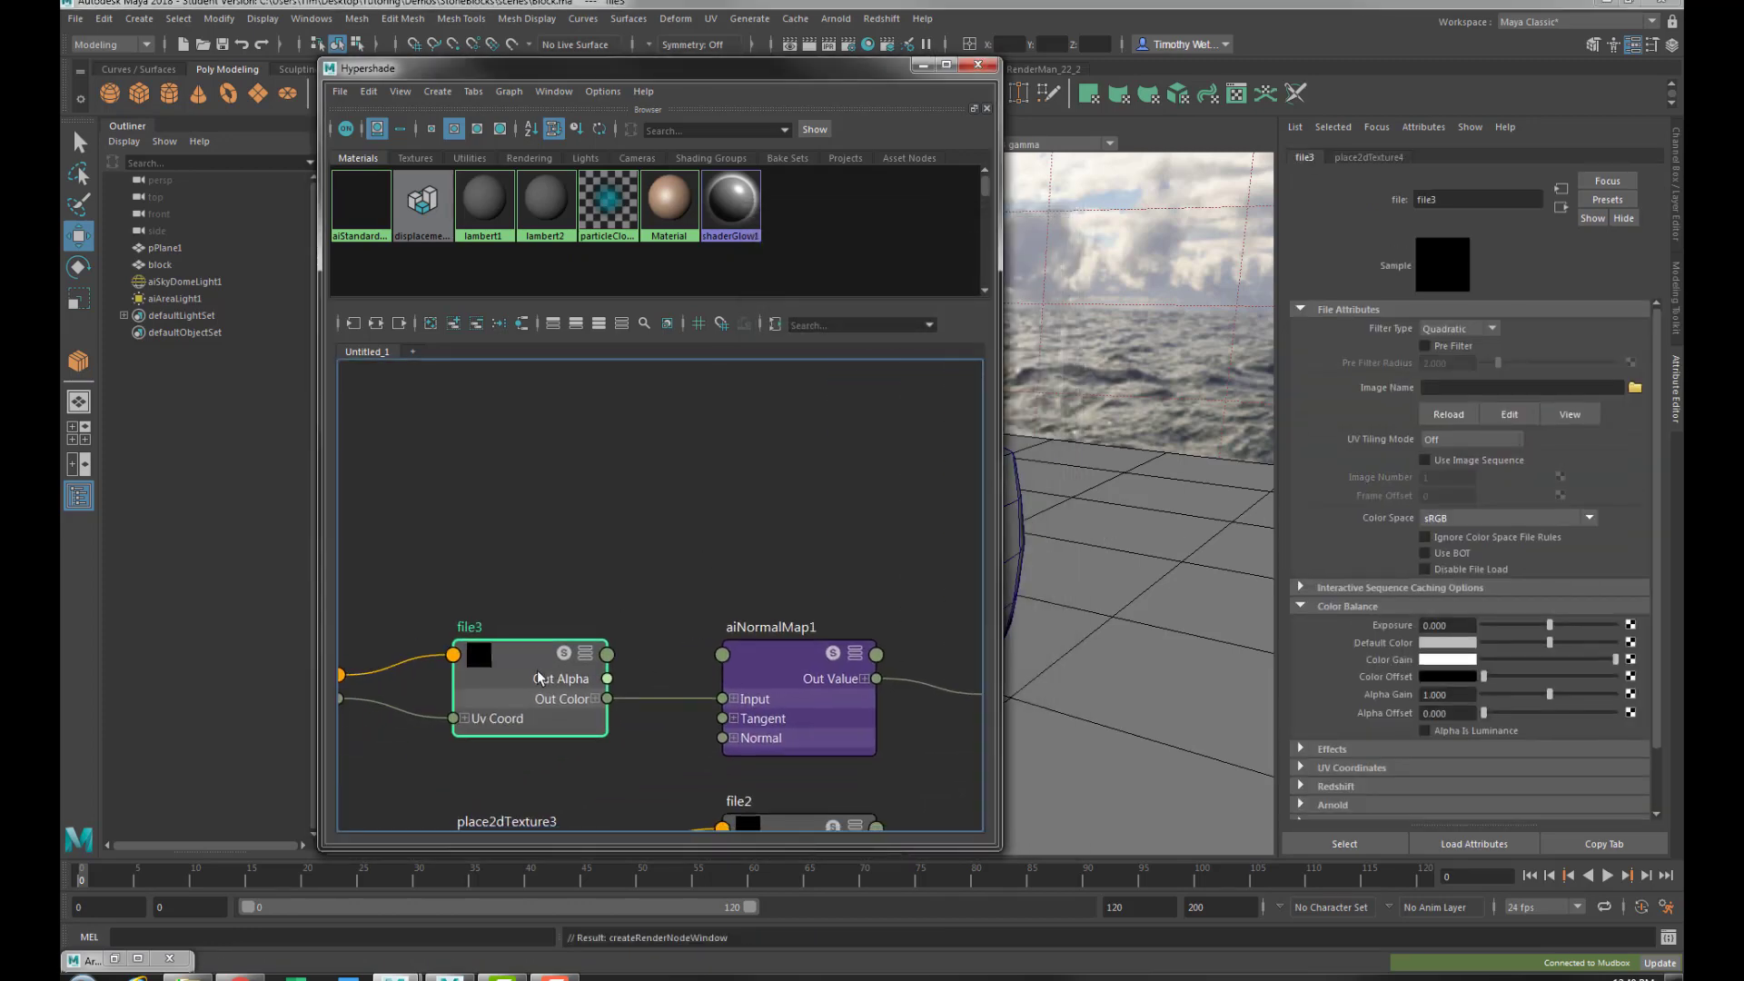
# Load Block_Normal_A.tif from sourceimages into the new file texture and set its color space to Raw
pyautogui.click(1635, 387)
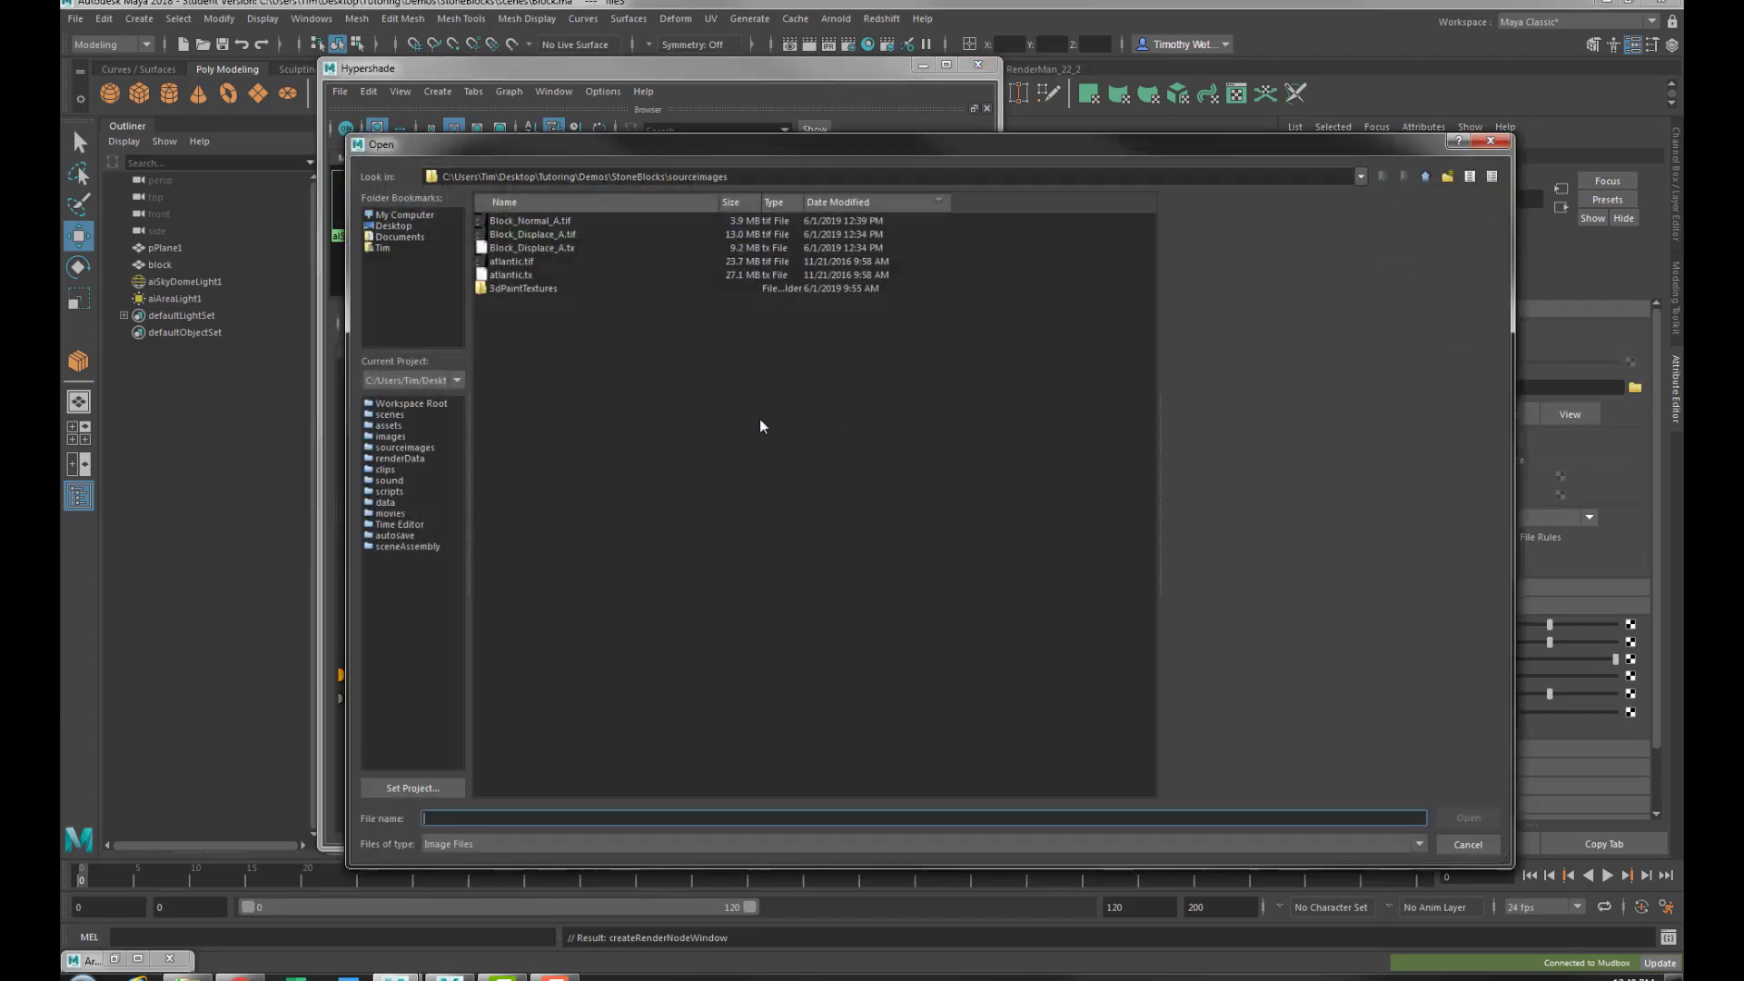
pyautogui.click(525, 222)
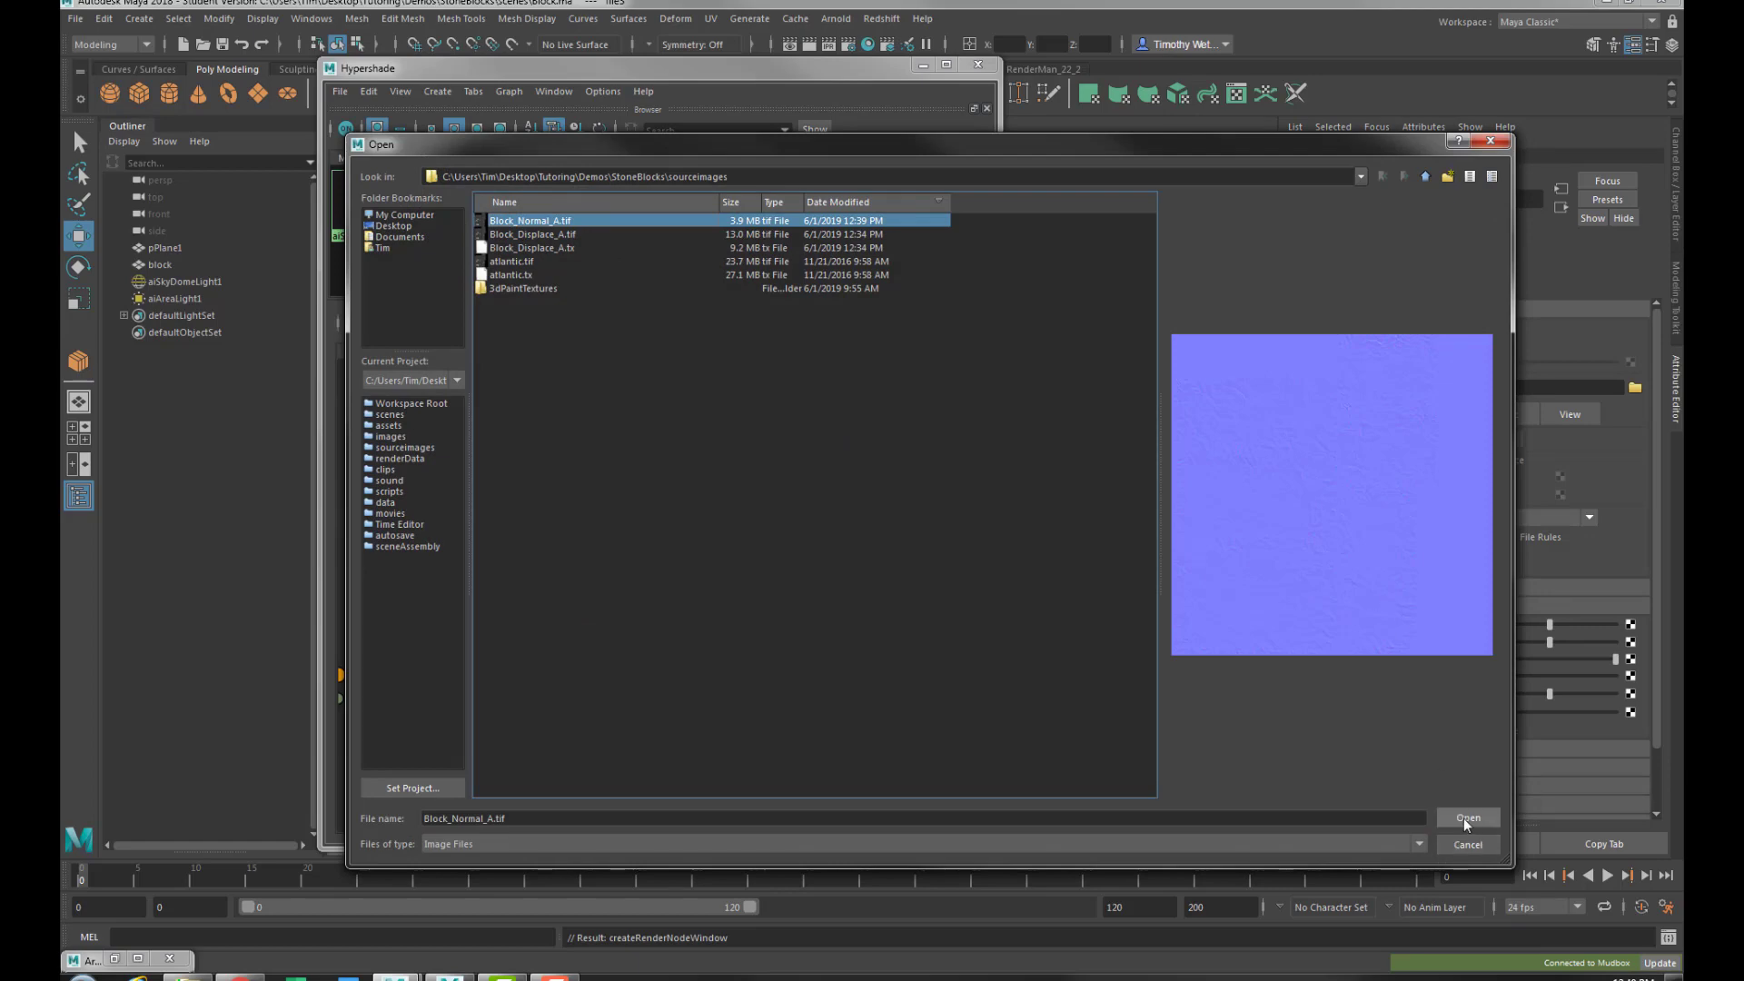
pyautogui.click(1465, 819)
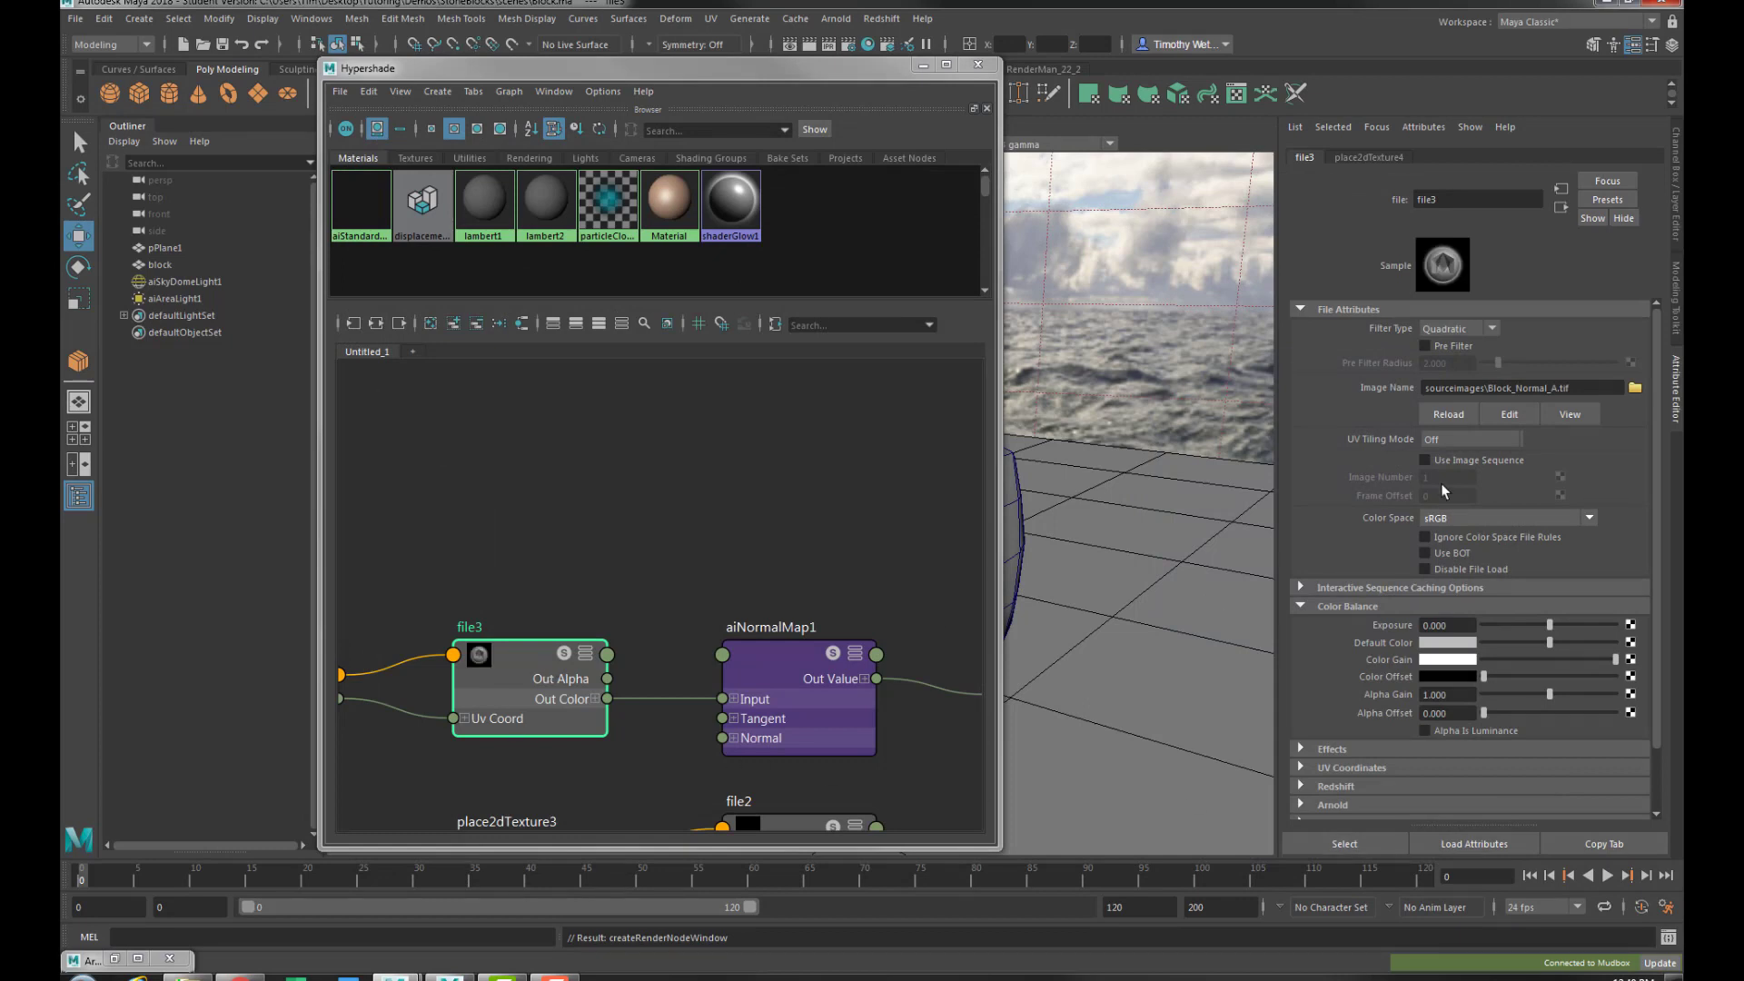
pyautogui.click(1446, 520)
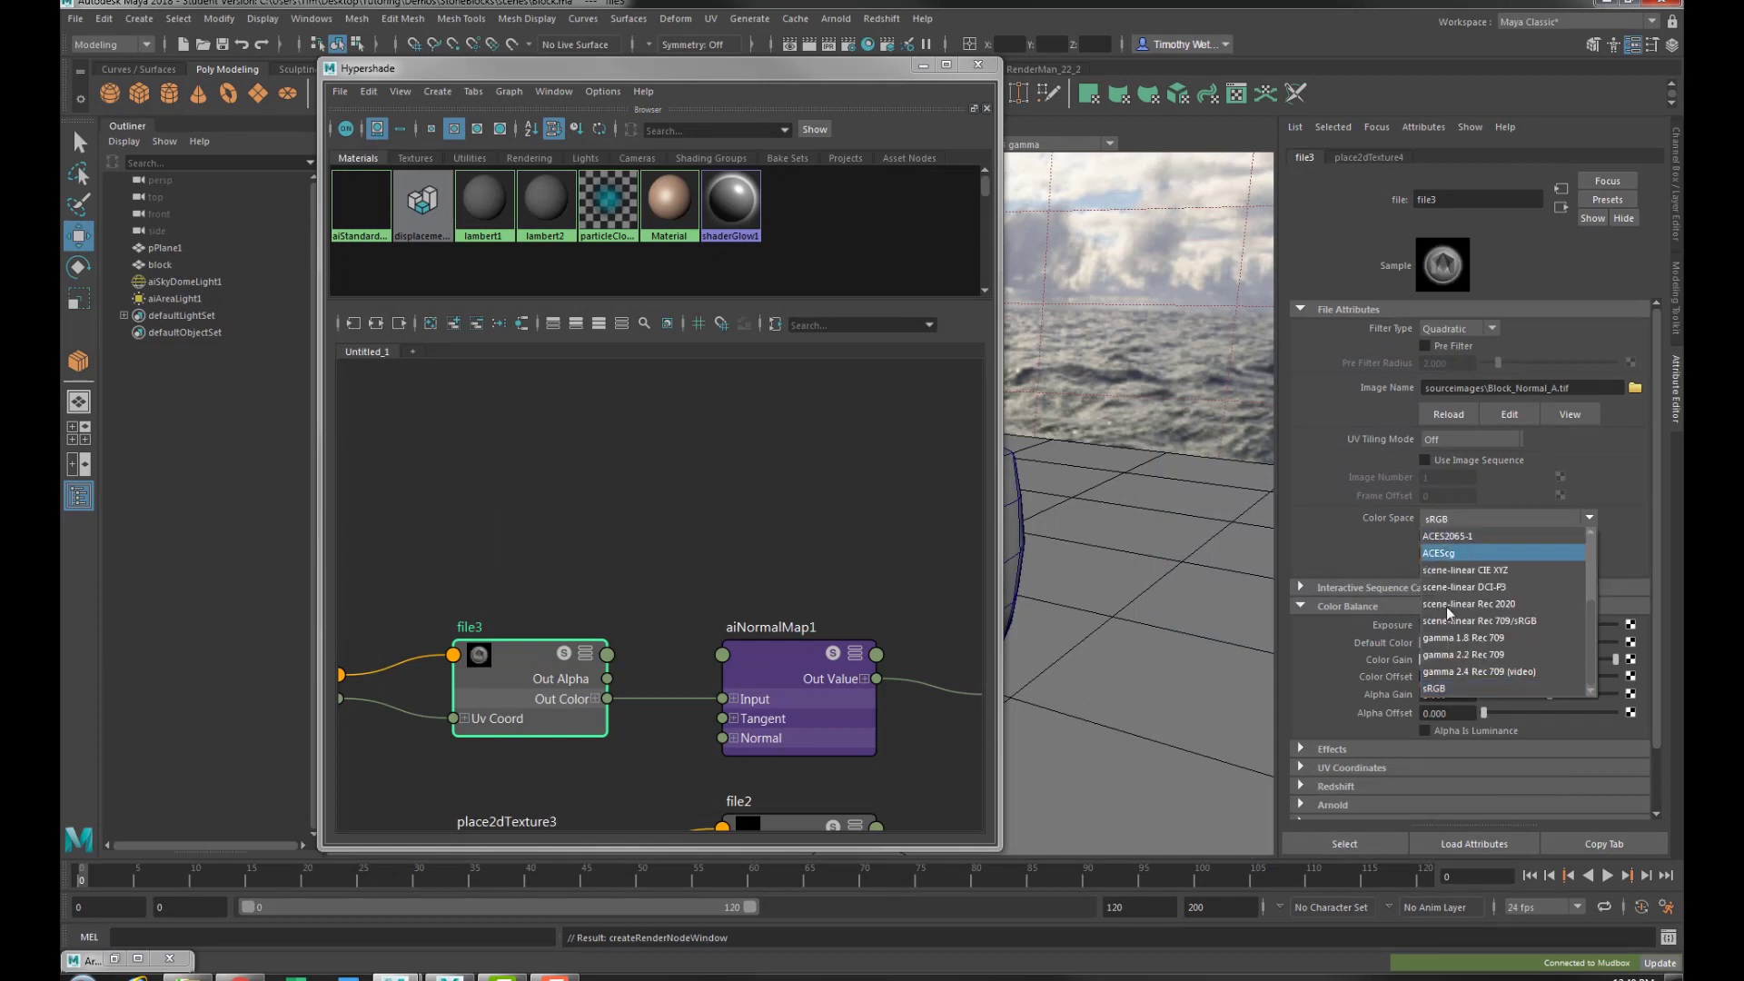
pyautogui.click(1432, 621)
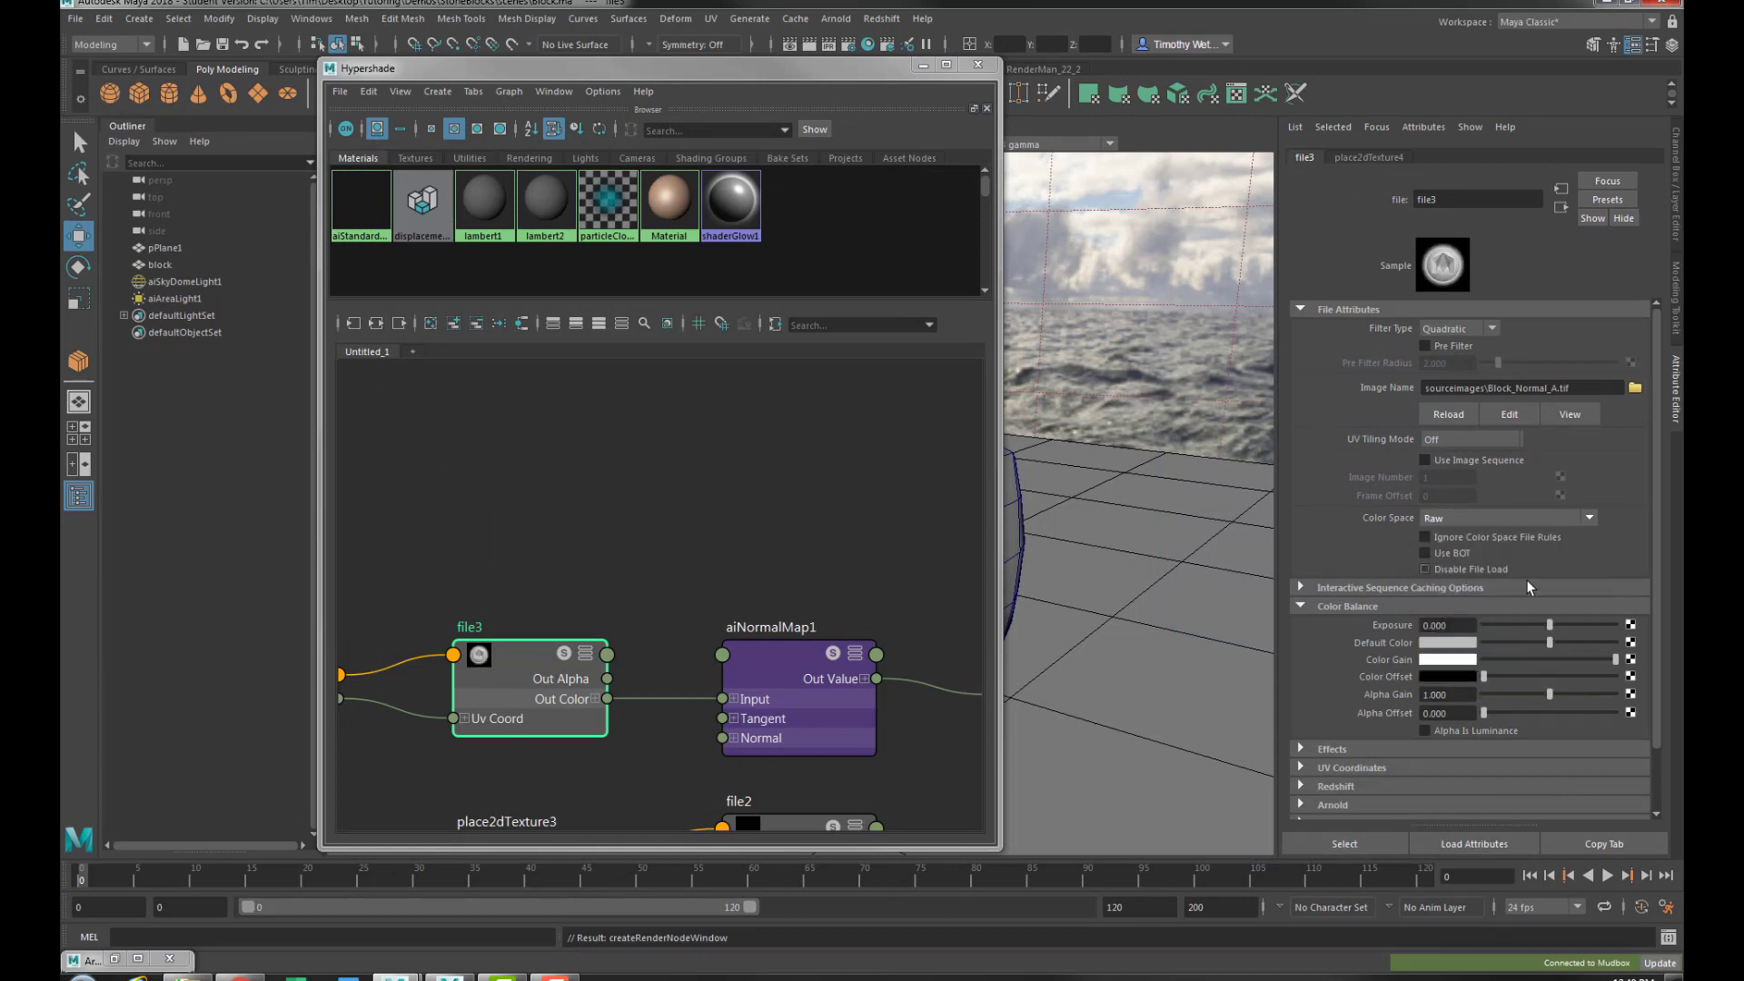
# Render the block with the normal map in Arnold RenderView and store a second snapshot for comparison with the first
pyautogui.click(785, 696)
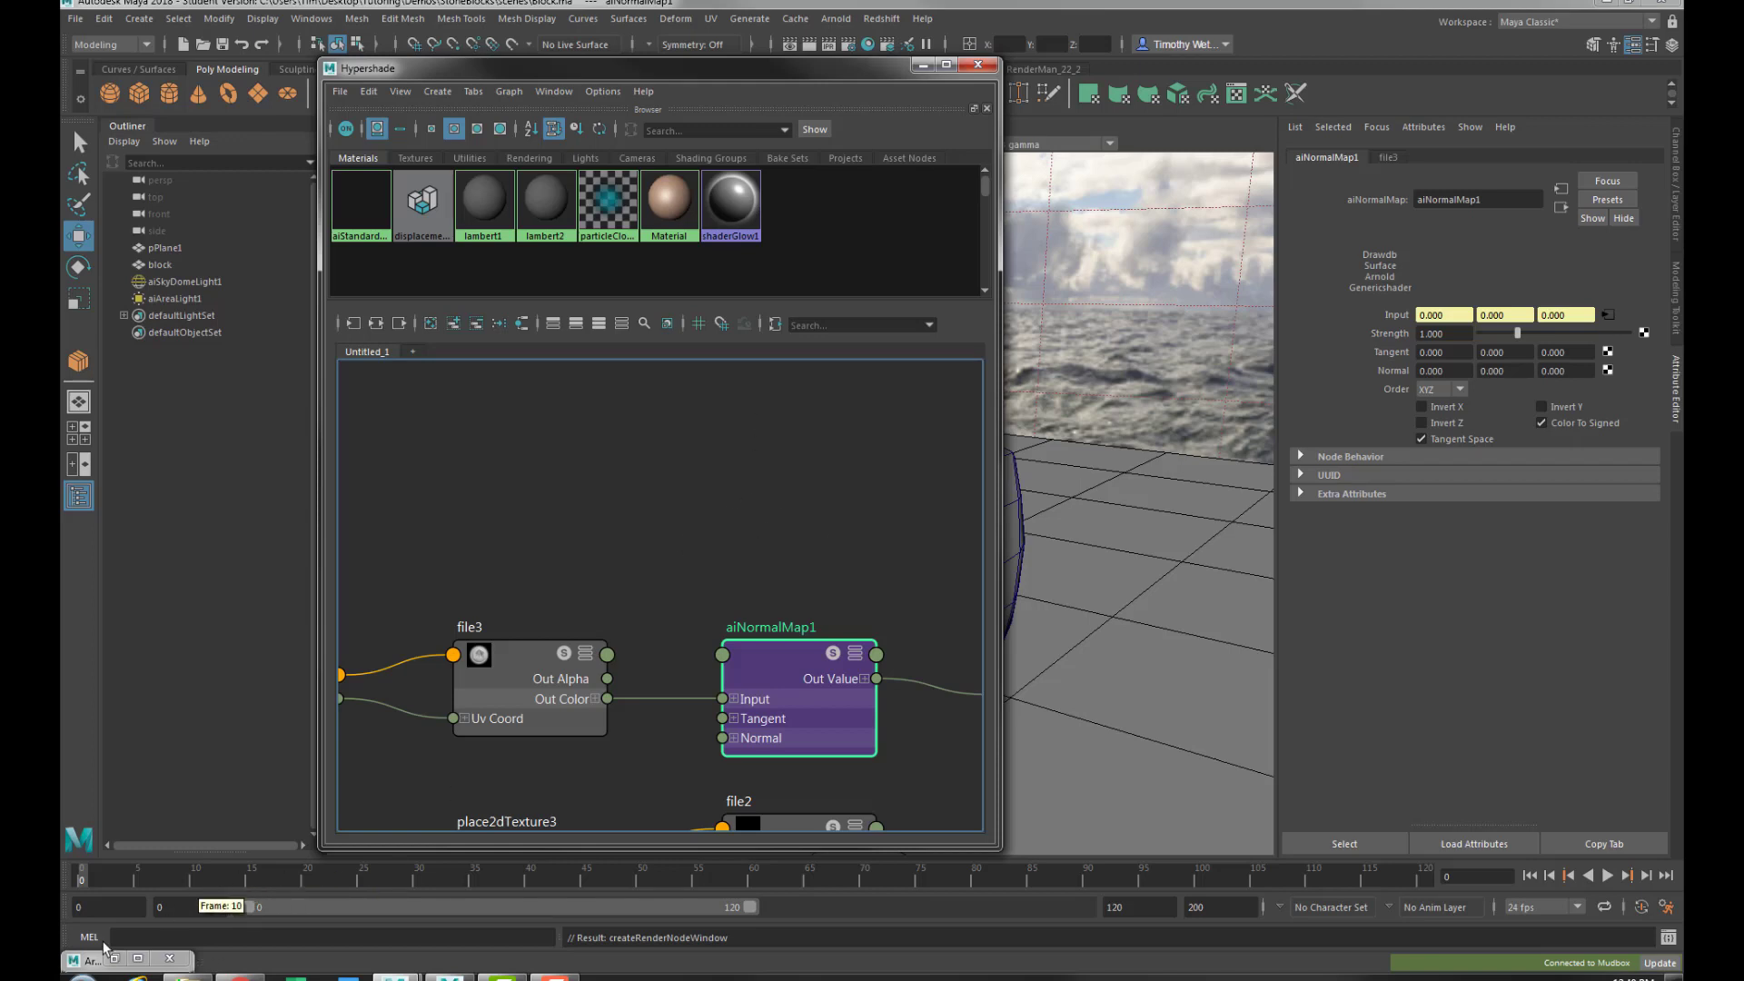
pyautogui.click(118, 958)
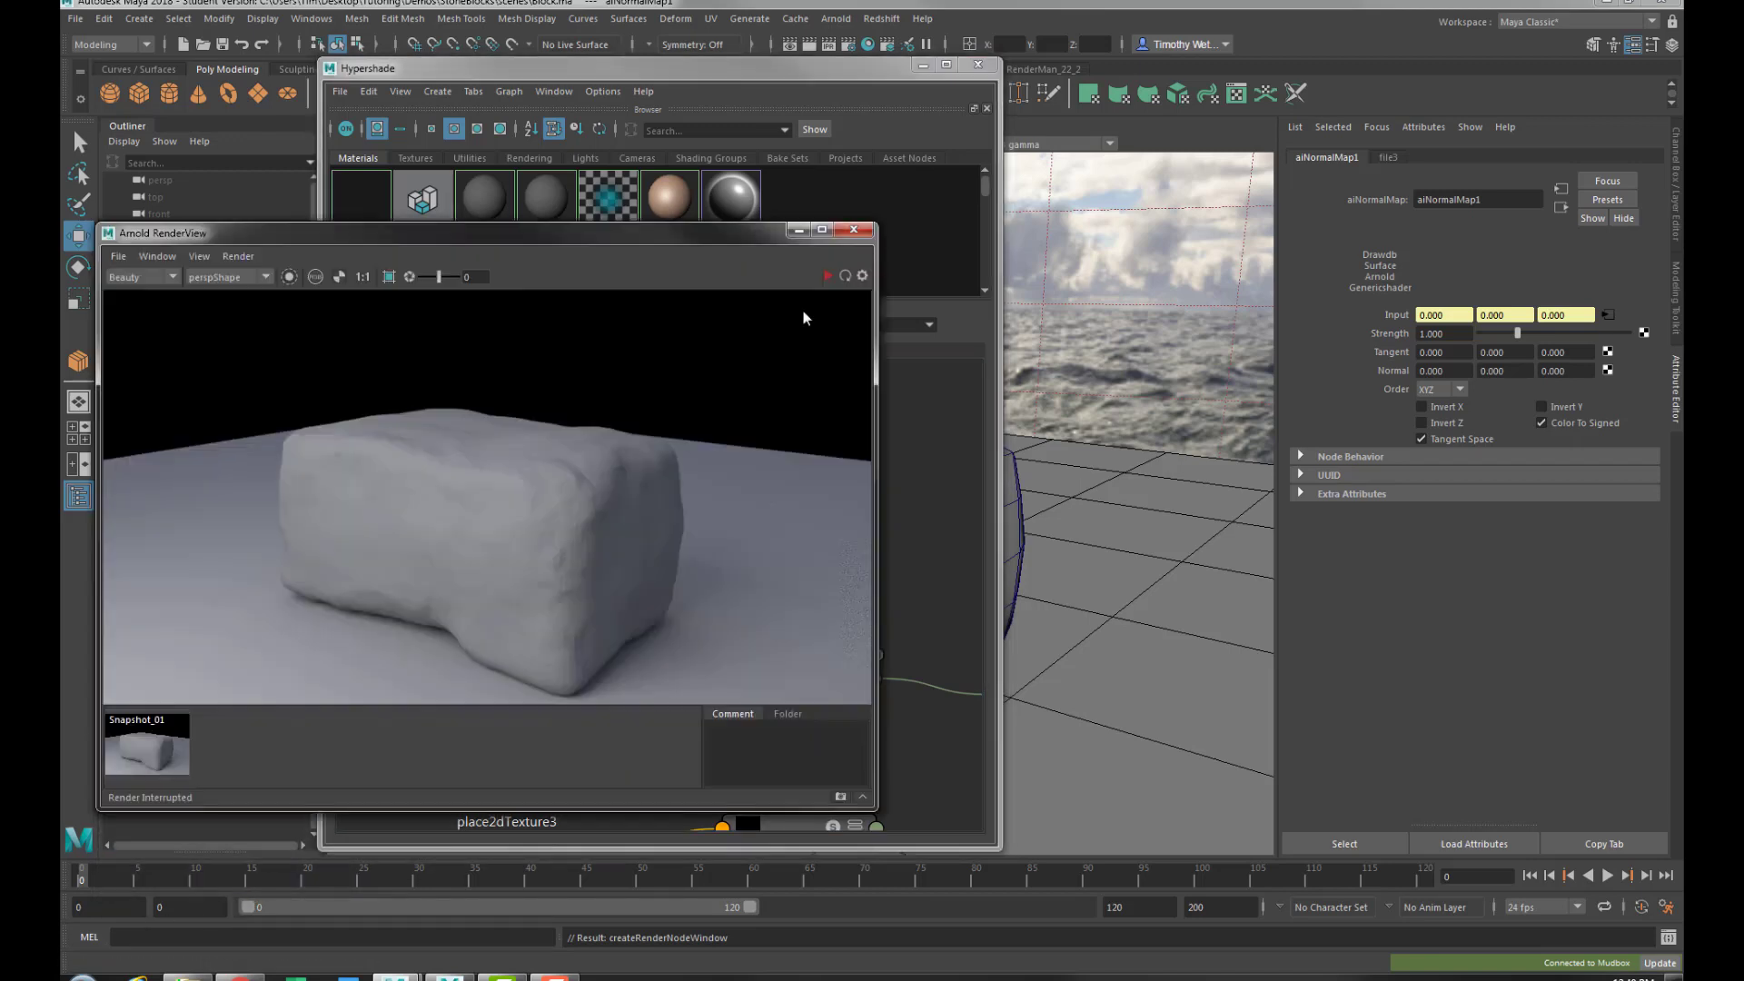
pyautogui.moveTo(613, 242); pyautogui.dragTo(725, 181)
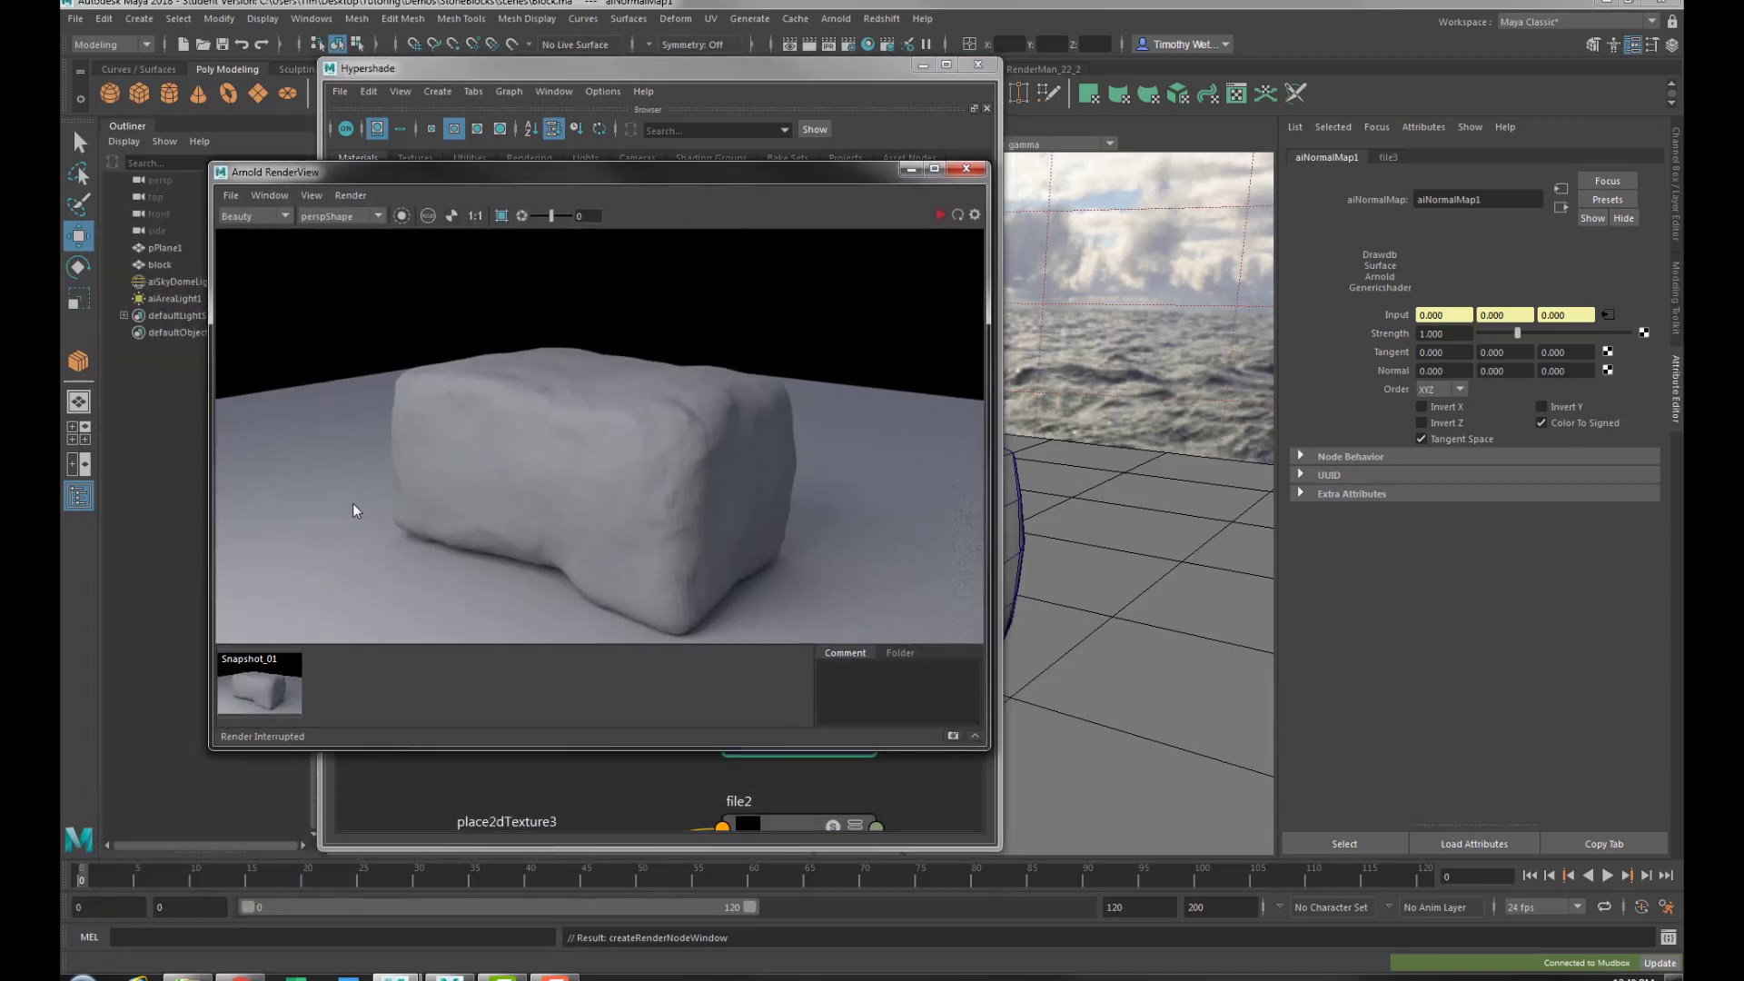
pyautogui.click(940, 215)
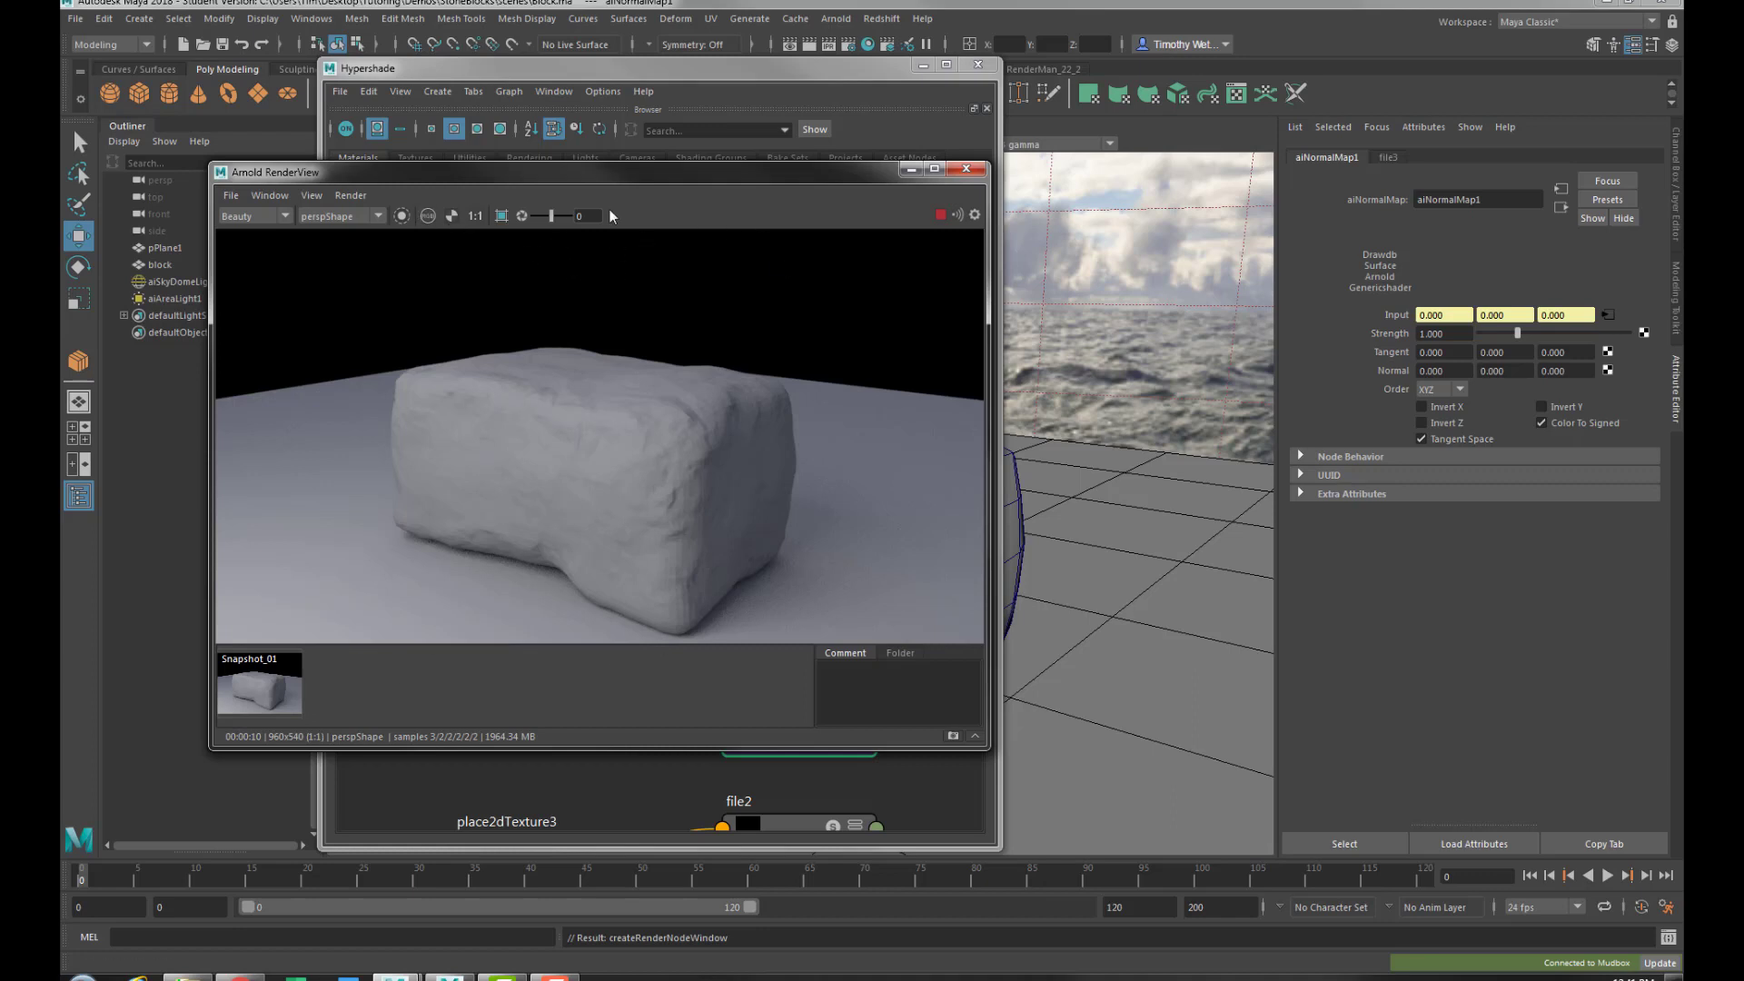
pyautogui.click(953, 736)
pyautogui.click(256, 694)
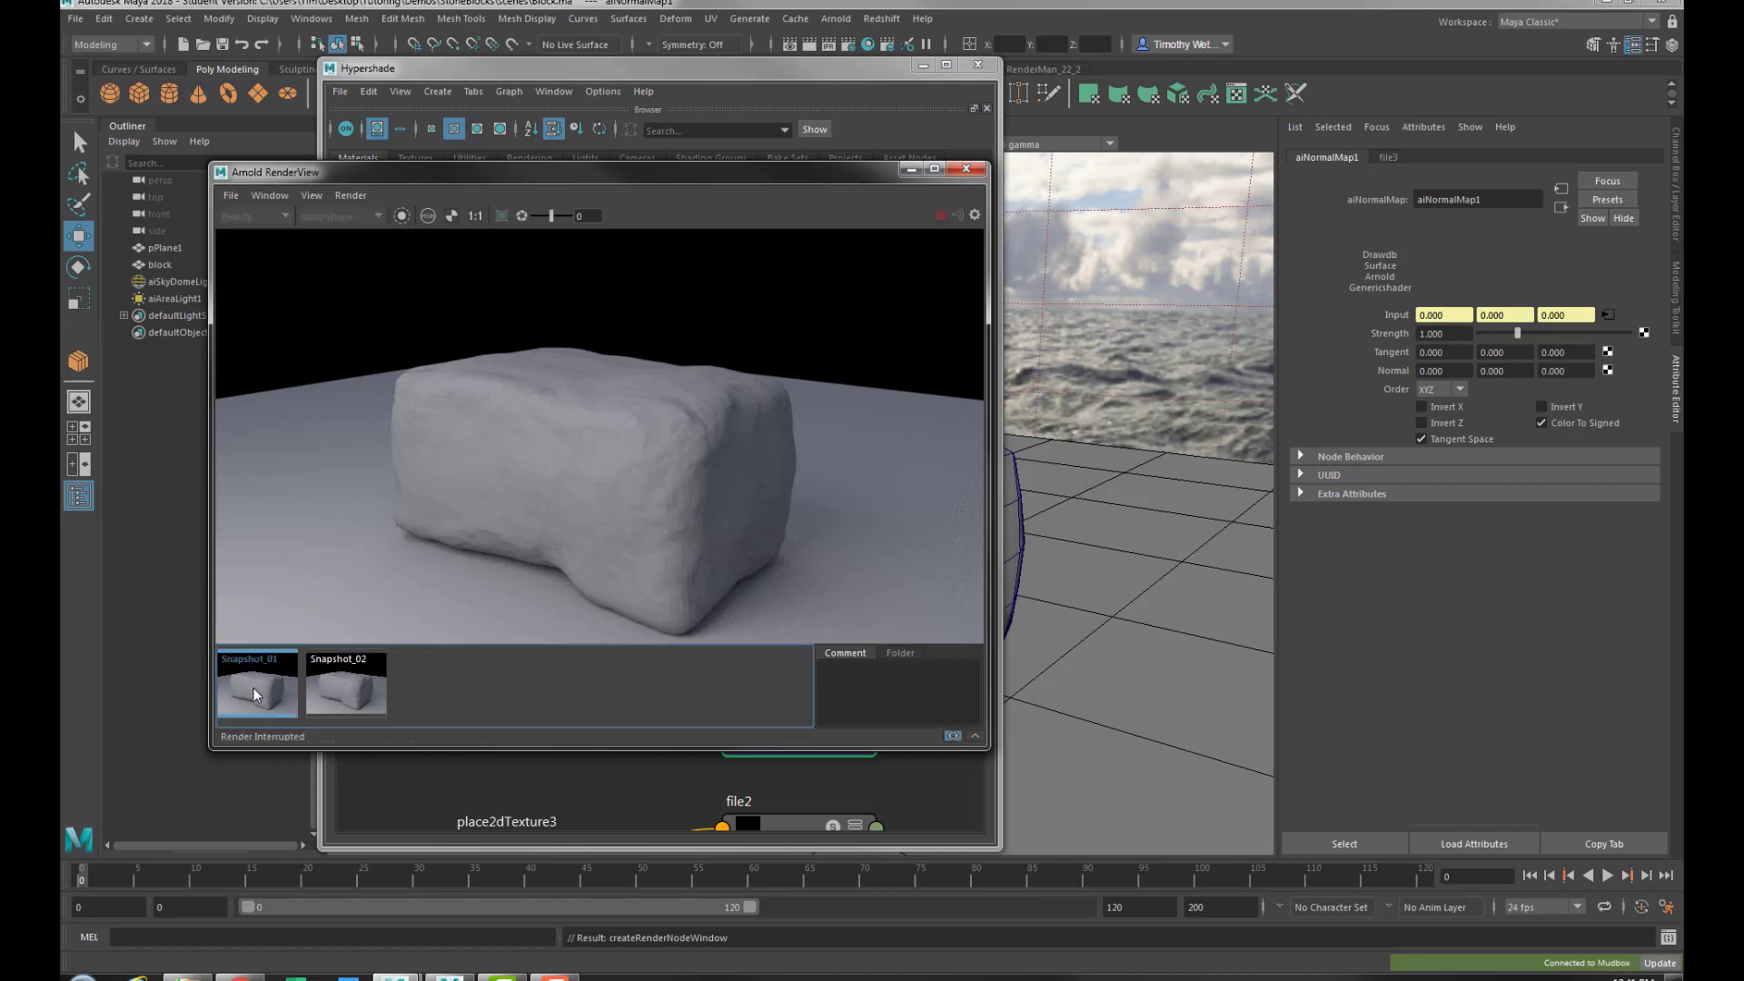
pyautogui.click(346, 693)
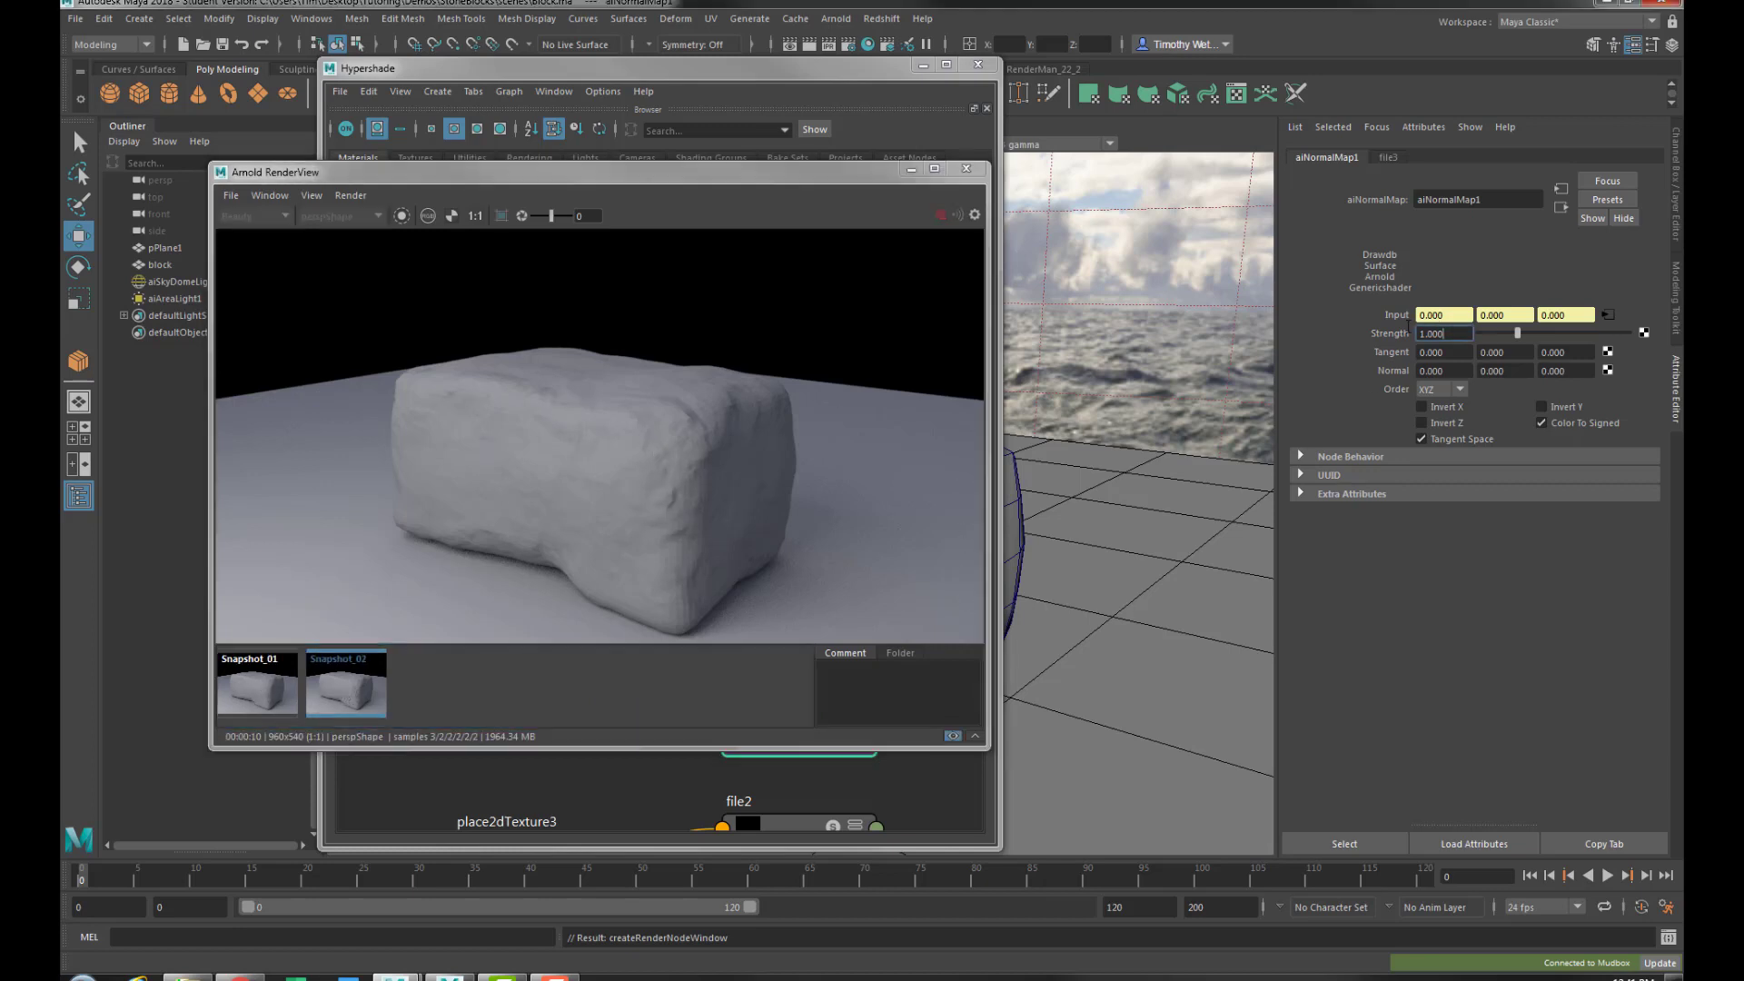
# Set the strength of aiNormalMap1 to 1.5
pyautogui.click(1433, 333)
pyautogui.write('1.5')
pyautogui.press('Return')
pyautogui.click(558, 629)
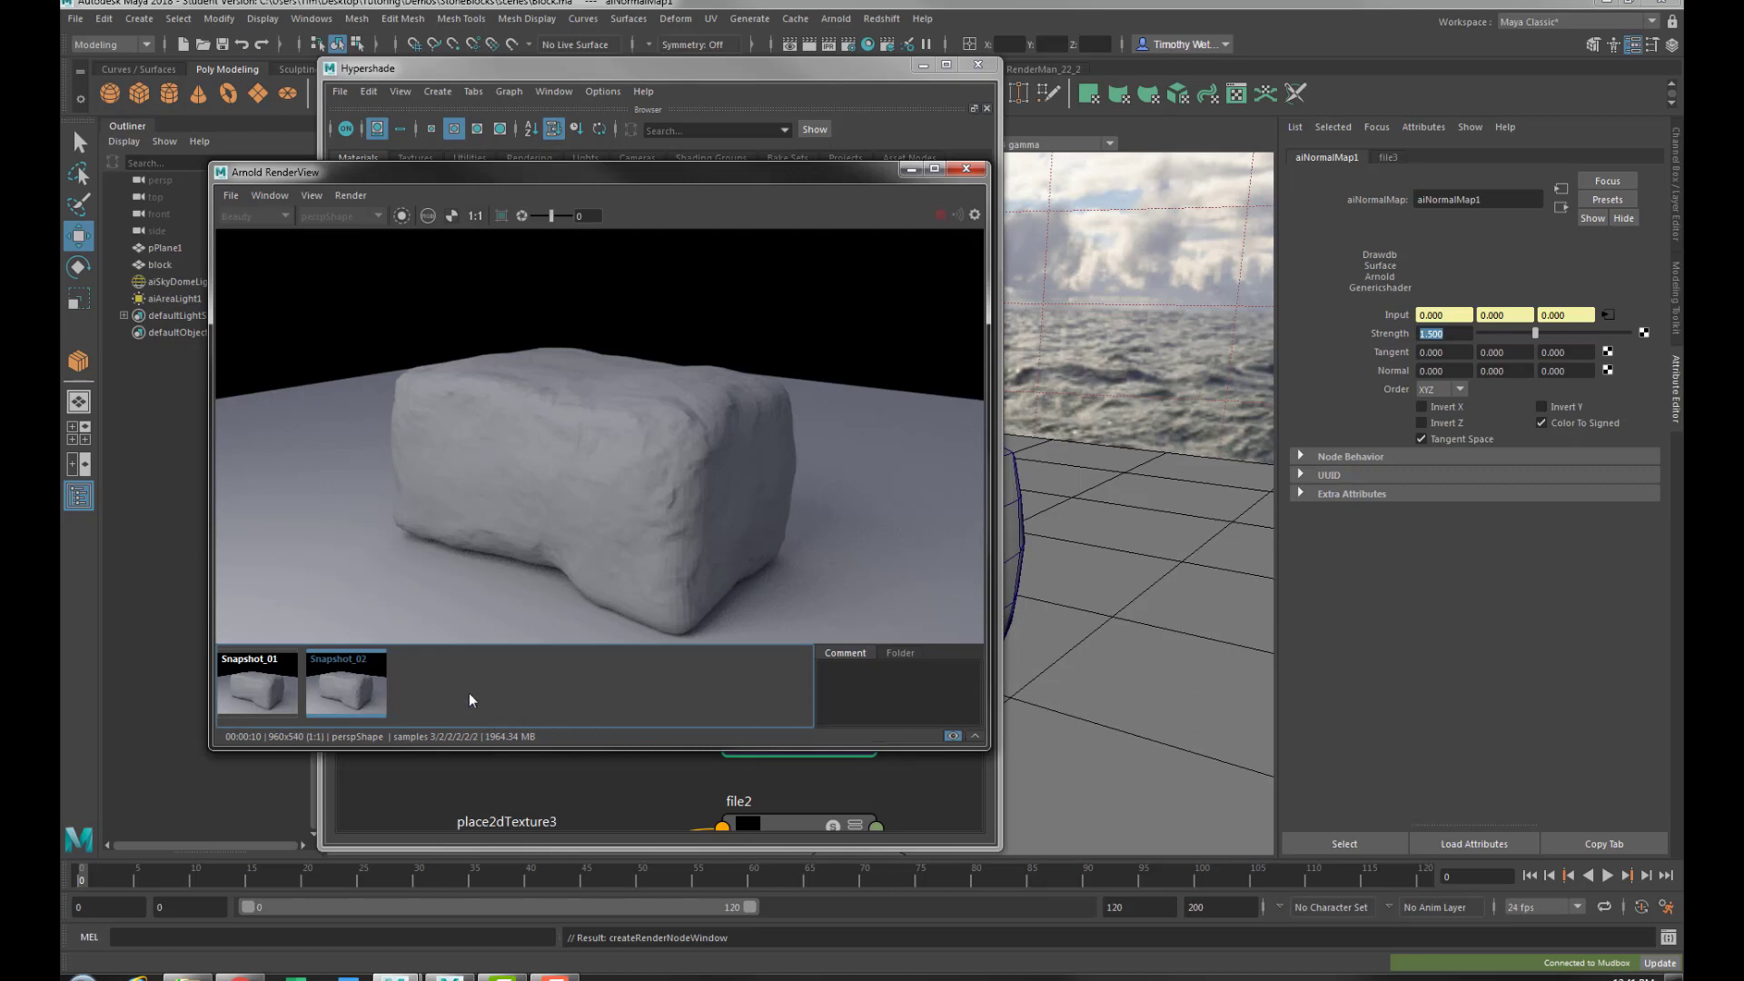
# Compare the updated render with the two stored snapshots in Arnold RenderView
pyautogui.click(294, 678)
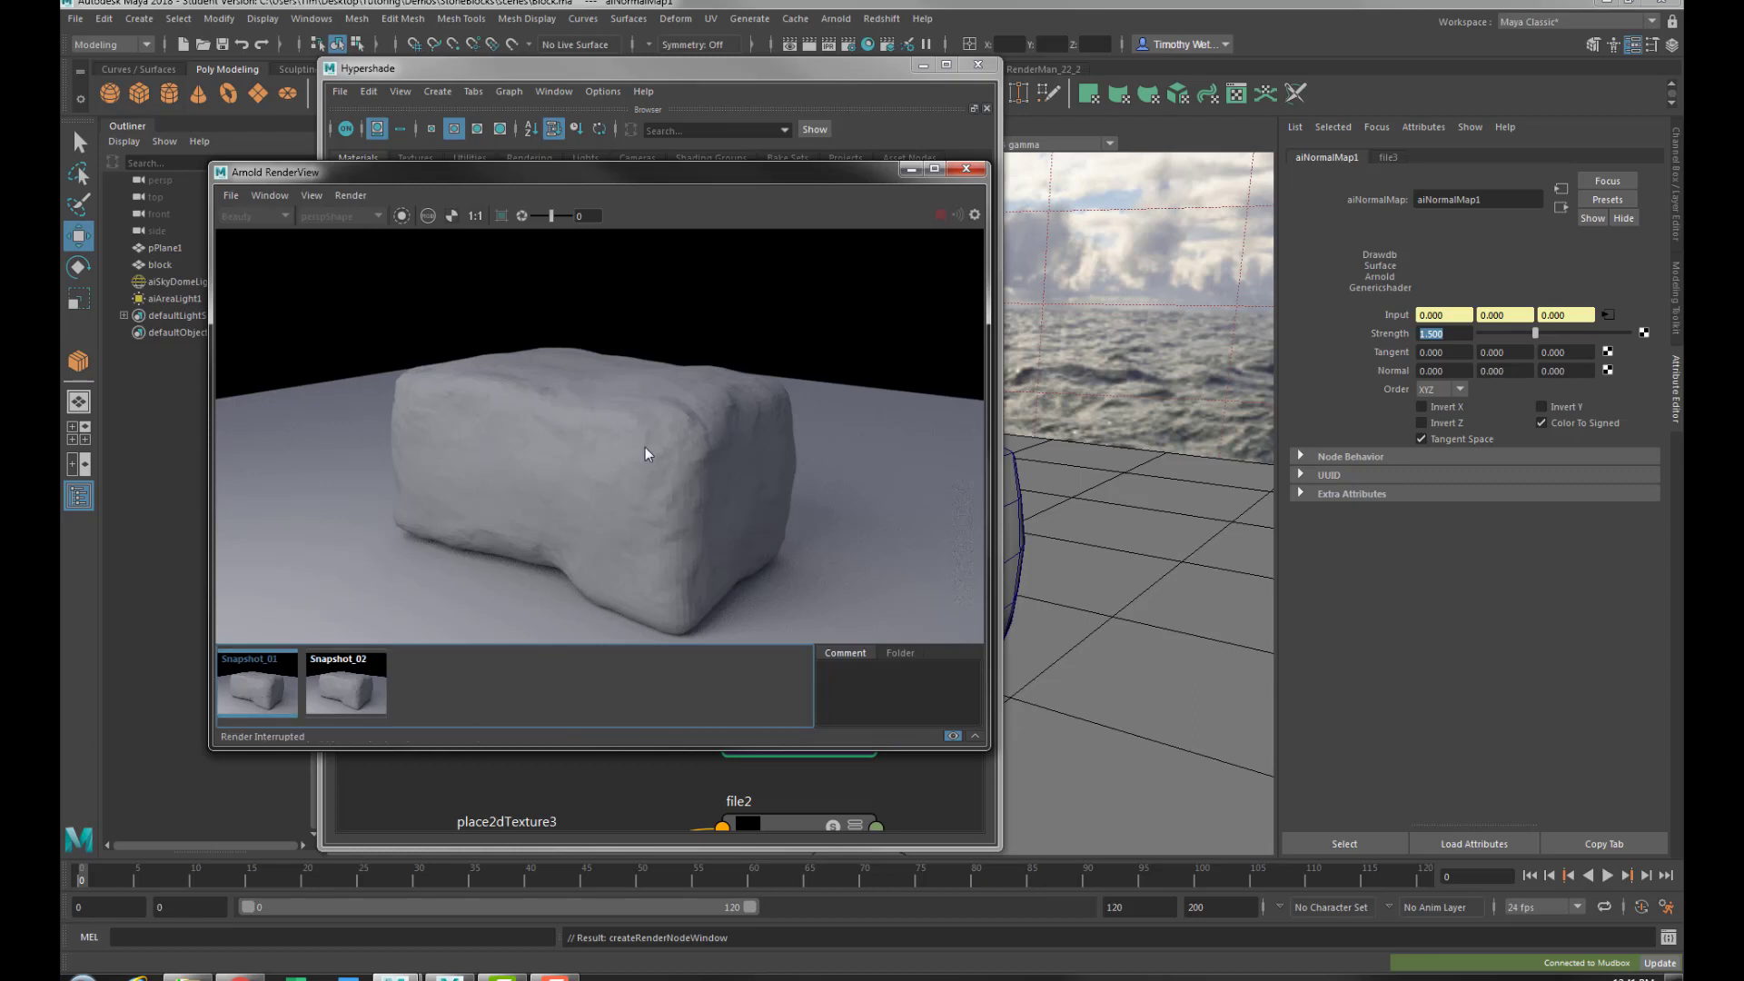
pyautogui.click(953, 737)
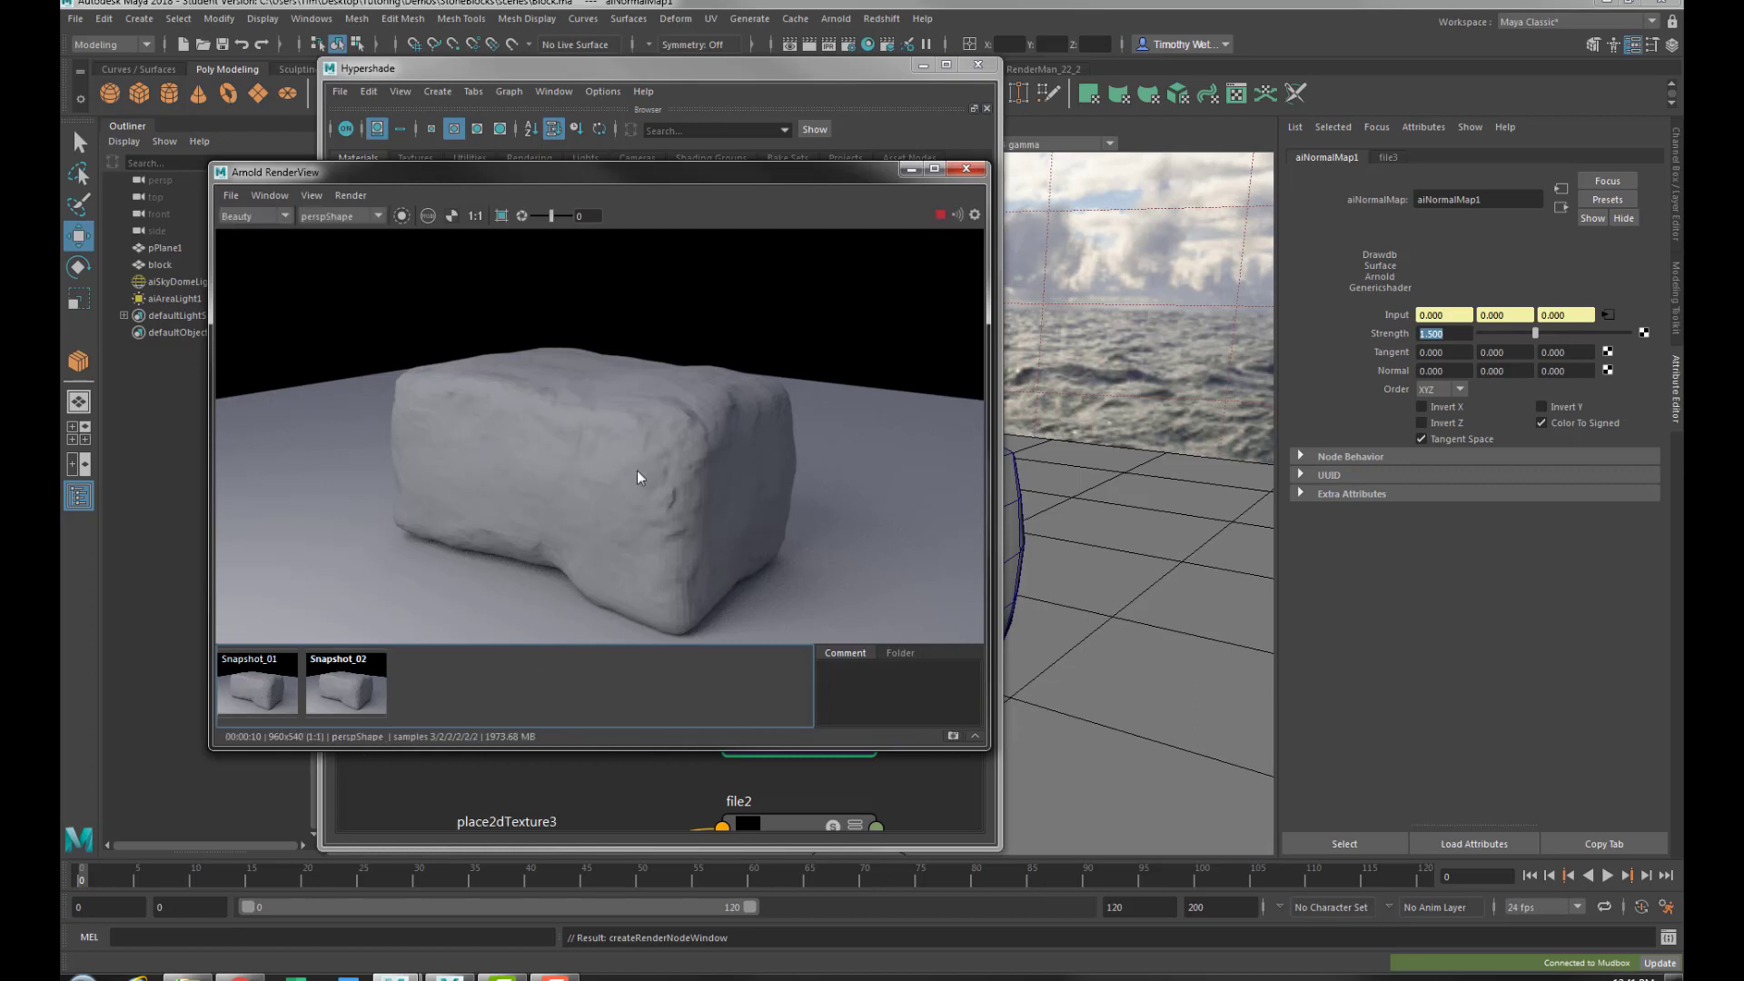
pyautogui.click(388, 692)
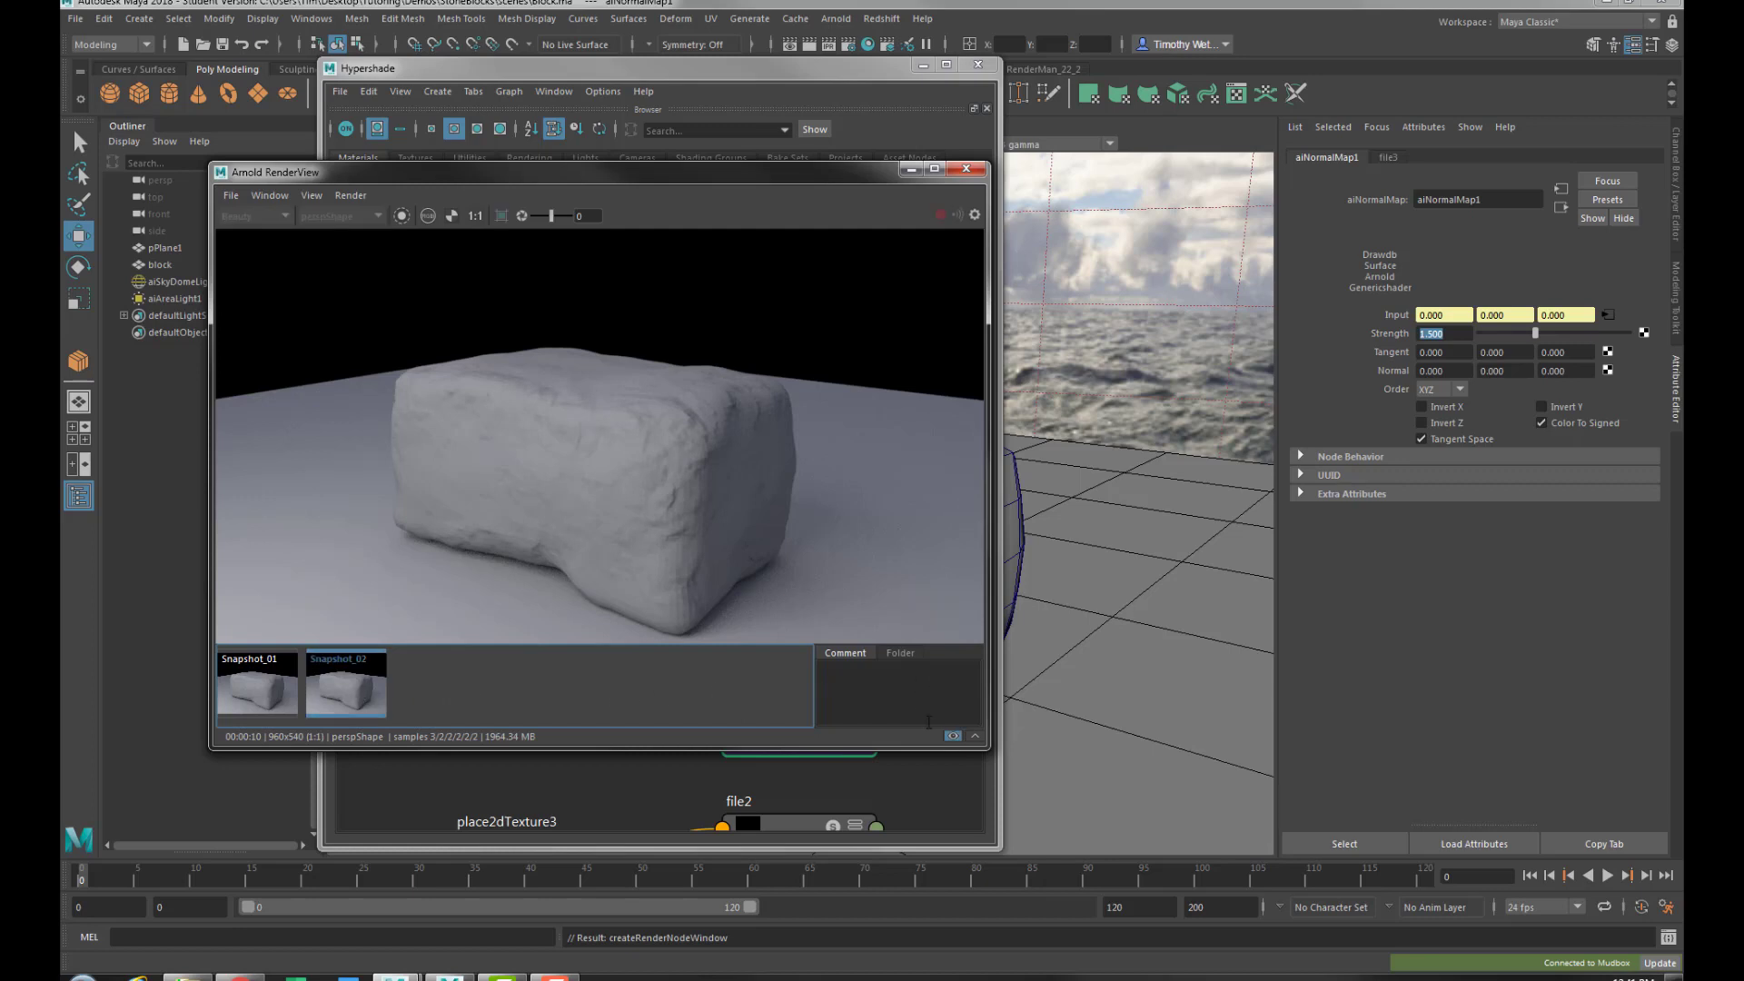
pyautogui.click(953, 736)
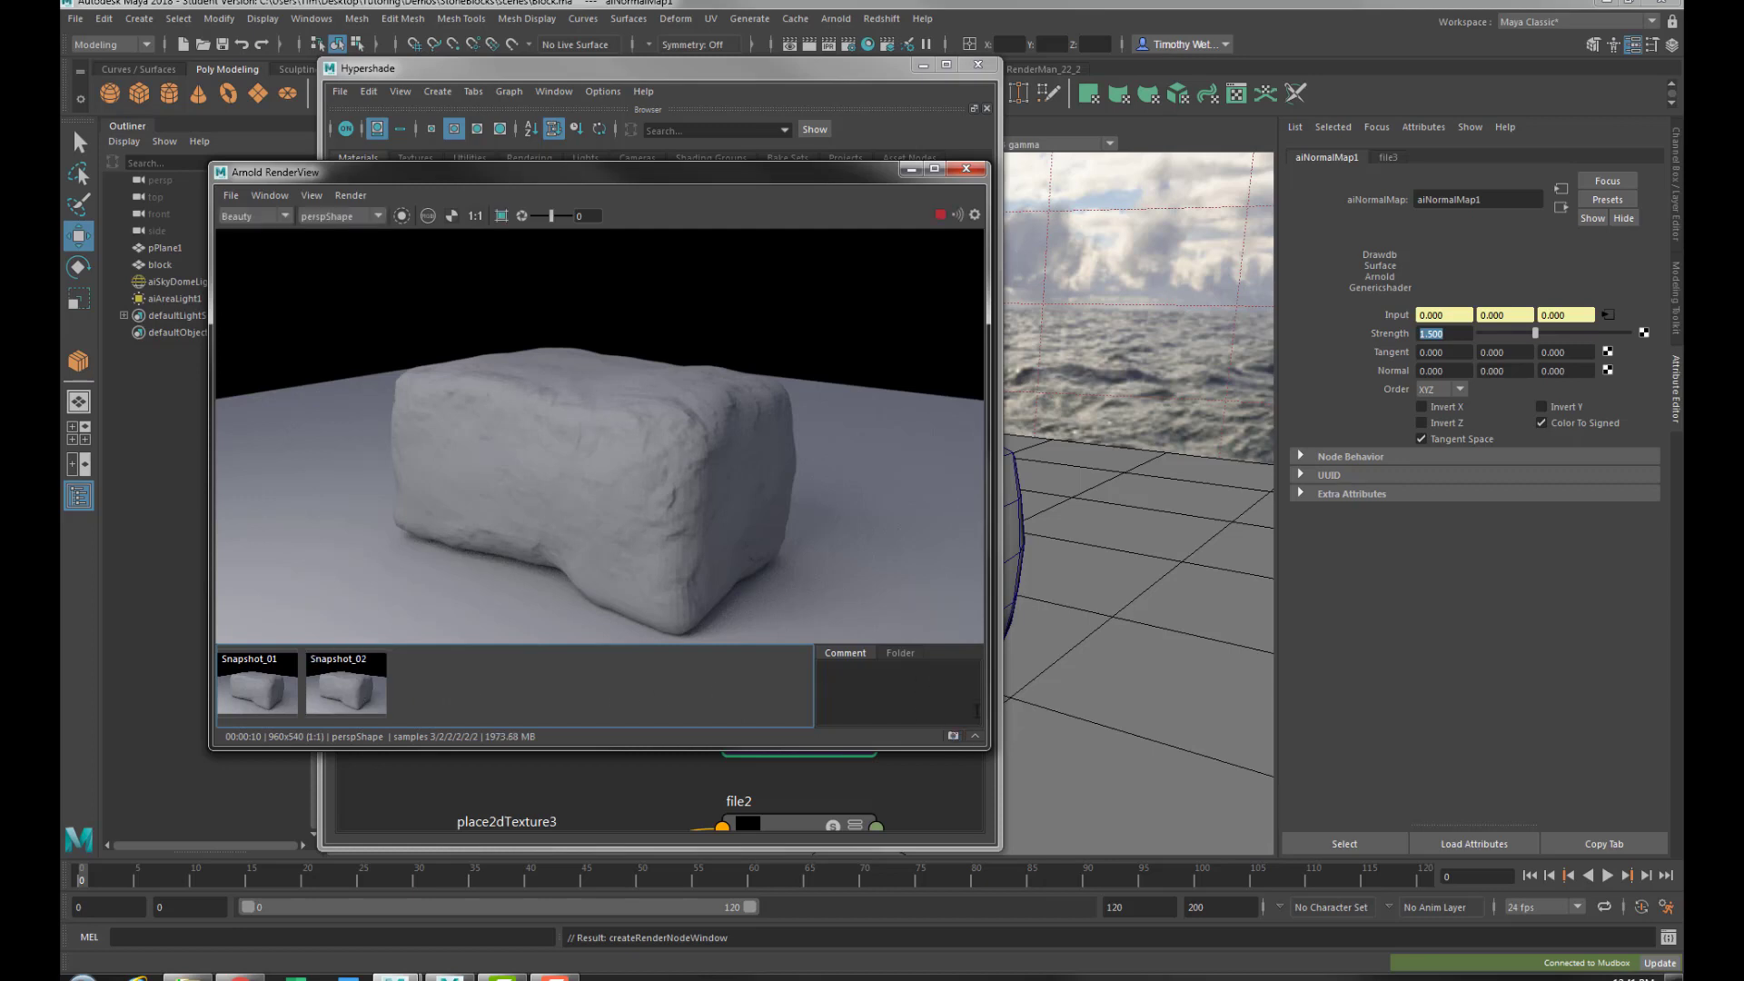
# Close the Arnold RenderView and select the block mesh to show its shape's Subdivision attributes
pyautogui.click(965, 169)
pyautogui.keyDown('alt'); pyautogui.moveTo(740, 516); pyautogui.dragTo(739, 514); pyautogui.keyUp('alt')
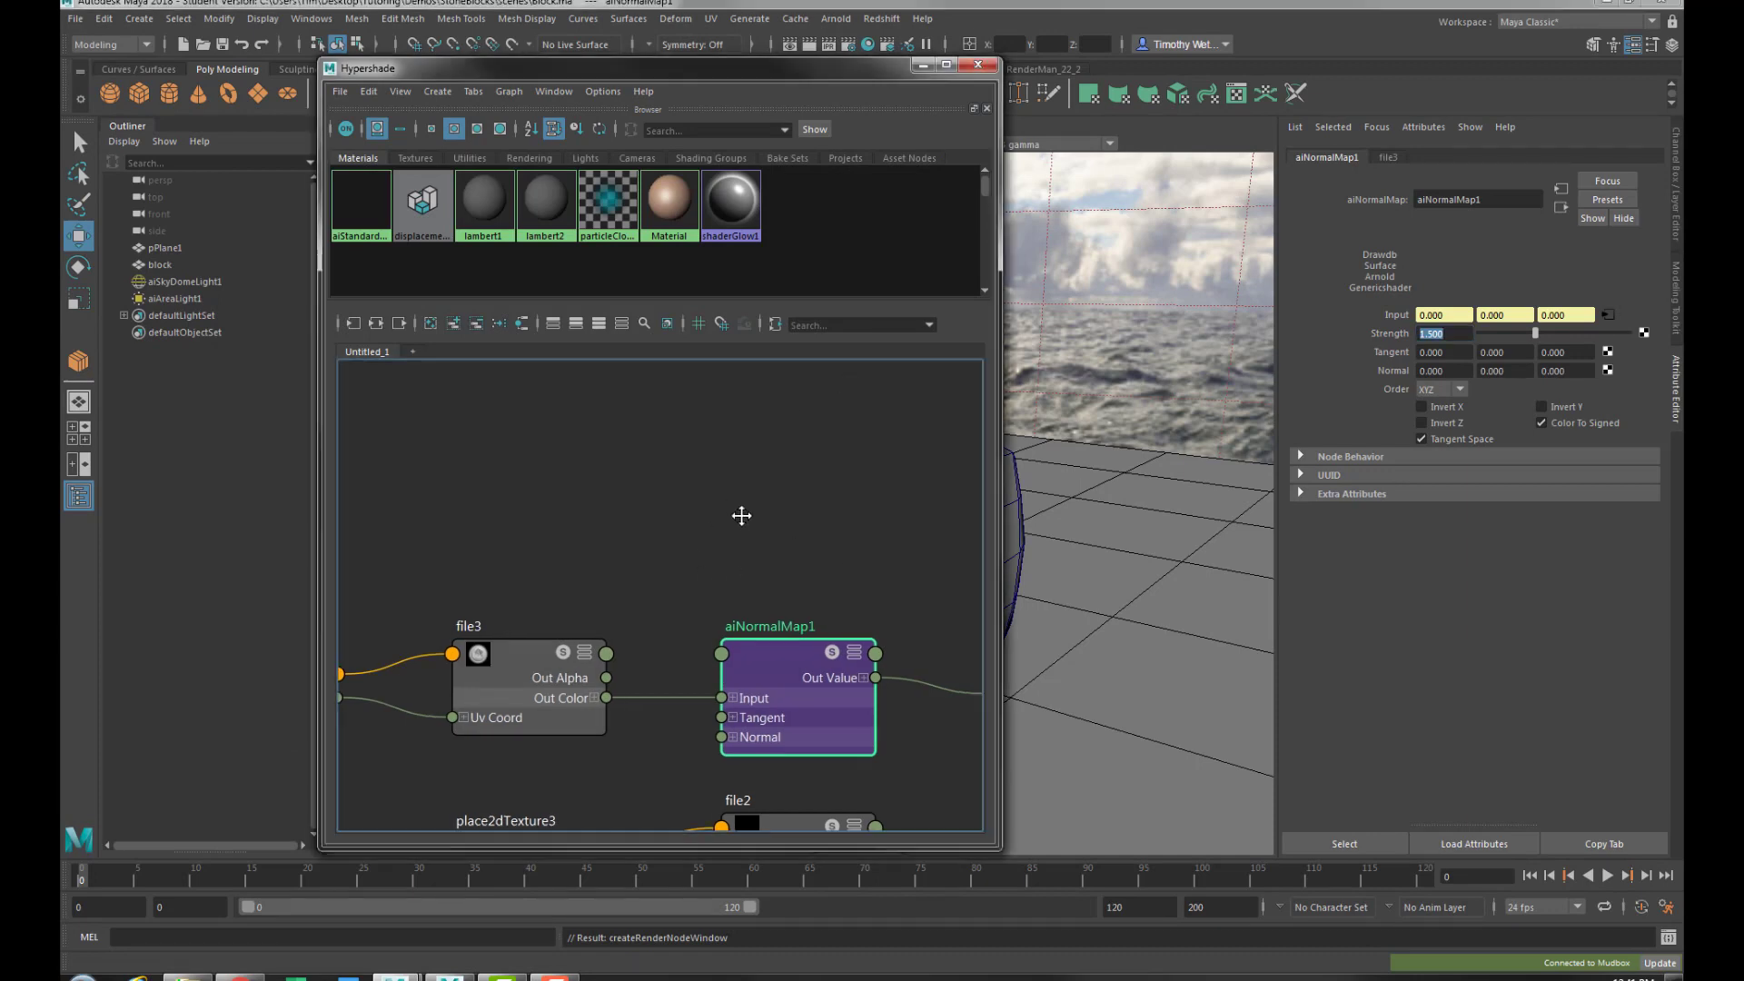
pyautogui.keyDown('alt'); pyautogui.moveTo(740, 514); pyautogui.dragTo(601, 459, button='middle'); pyautogui.keyUp('alt')
pyautogui.scroll(-5, 753, 512)
pyautogui.scroll(-2, 776, 501)
pyautogui.keyDown('alt'); pyautogui.moveTo(777, 501); pyautogui.dragTo(726, 538, button='middle'); pyautogui.keyUp('alt')
pyautogui.scroll(6, 727, 543)
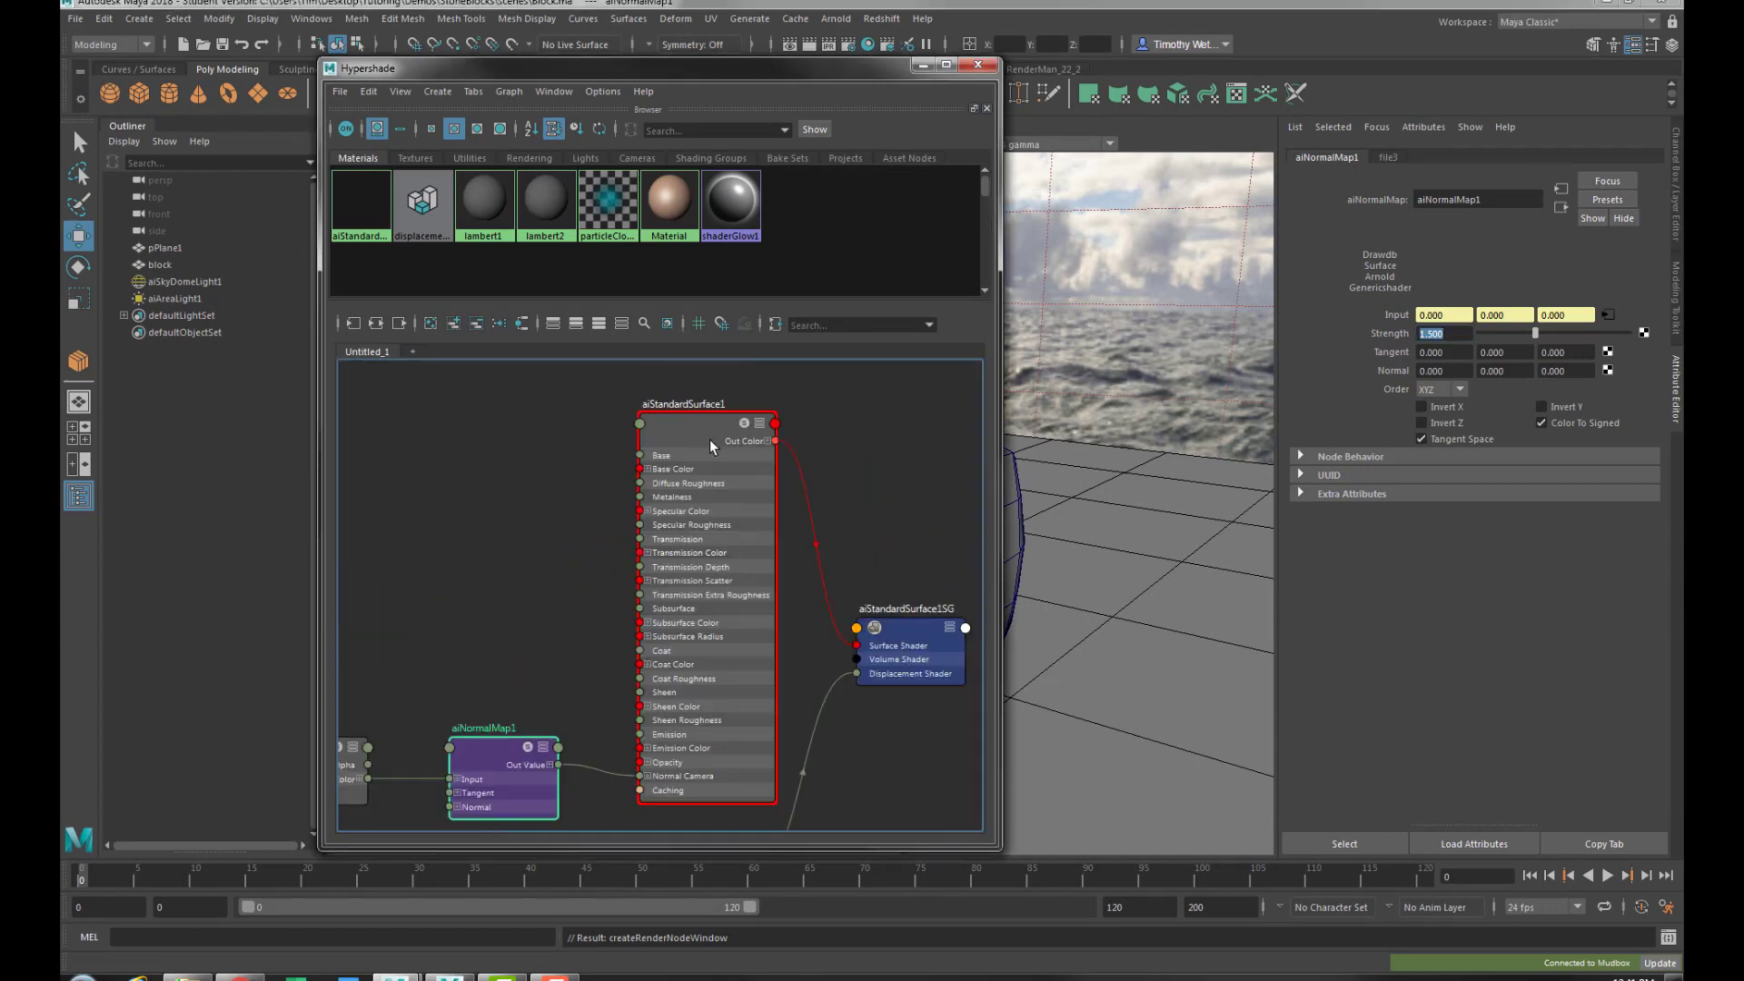
pyautogui.click(1017, 539)
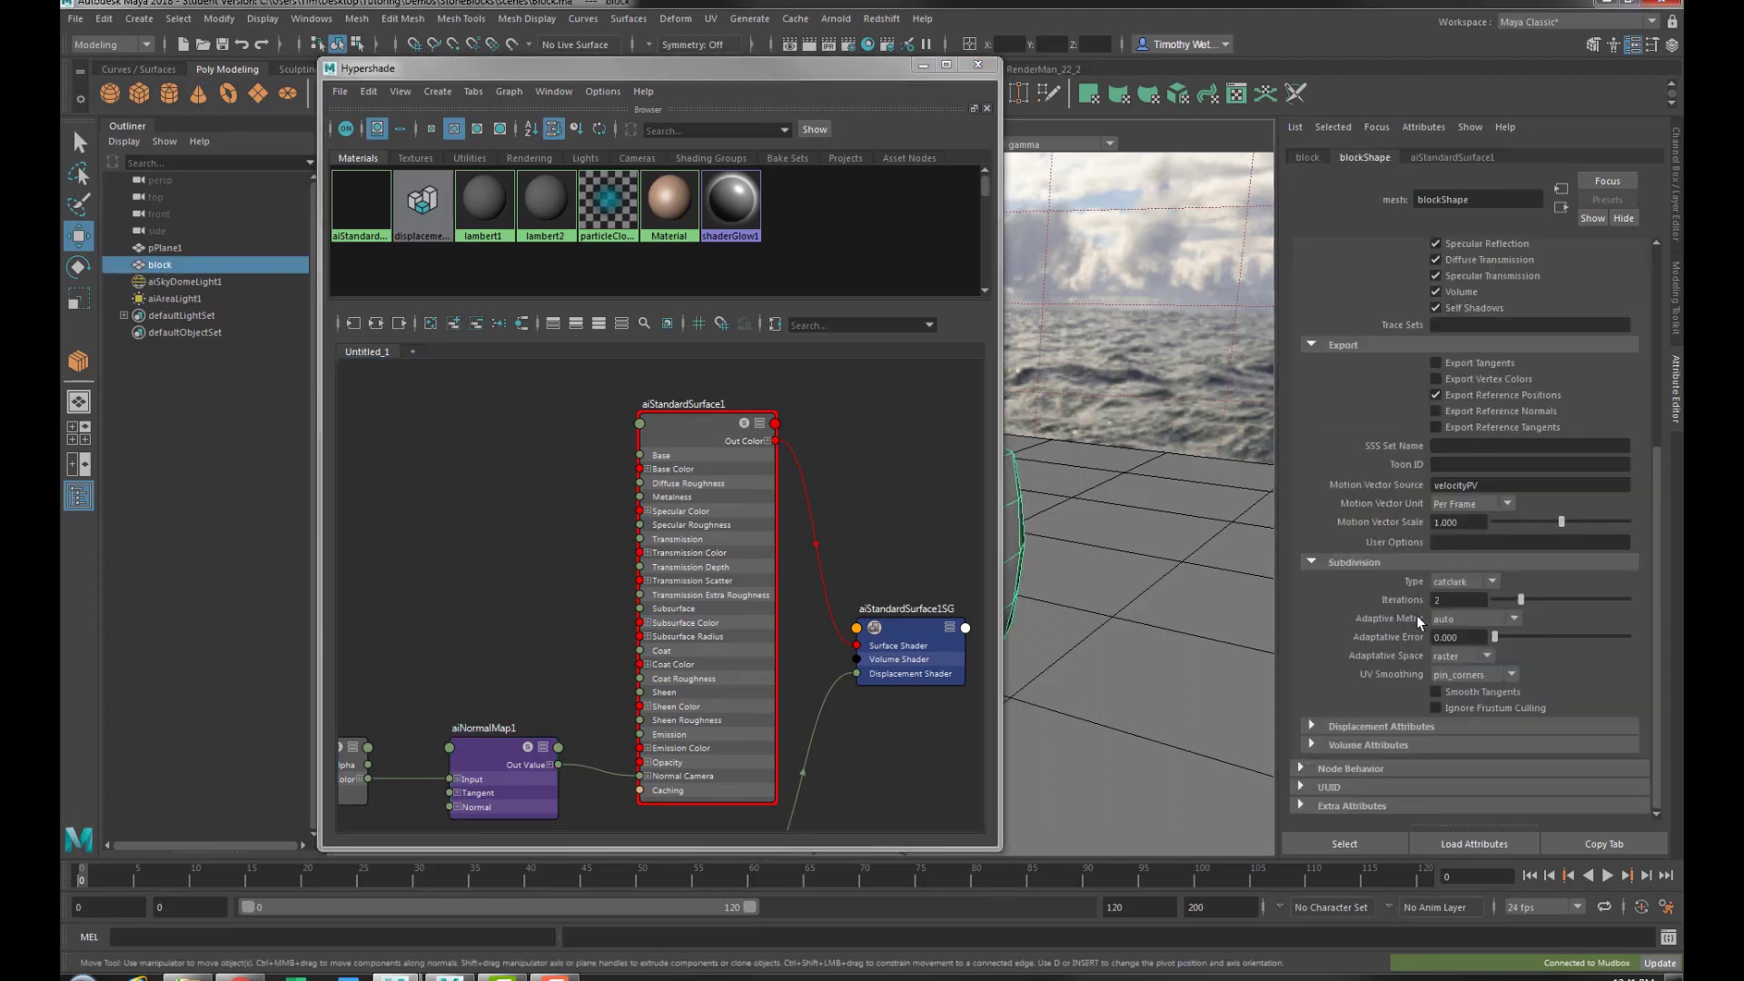
# Set the block shape's Arnold subdivision iterations to 4
pyautogui.click(1462, 599)
pyautogui.write('4')
pyautogui.press('Return')
# Render the block from a slightly wider camera view in Arnold RenderView, inspect it and close the render window
pyautogui.click(923, 65)
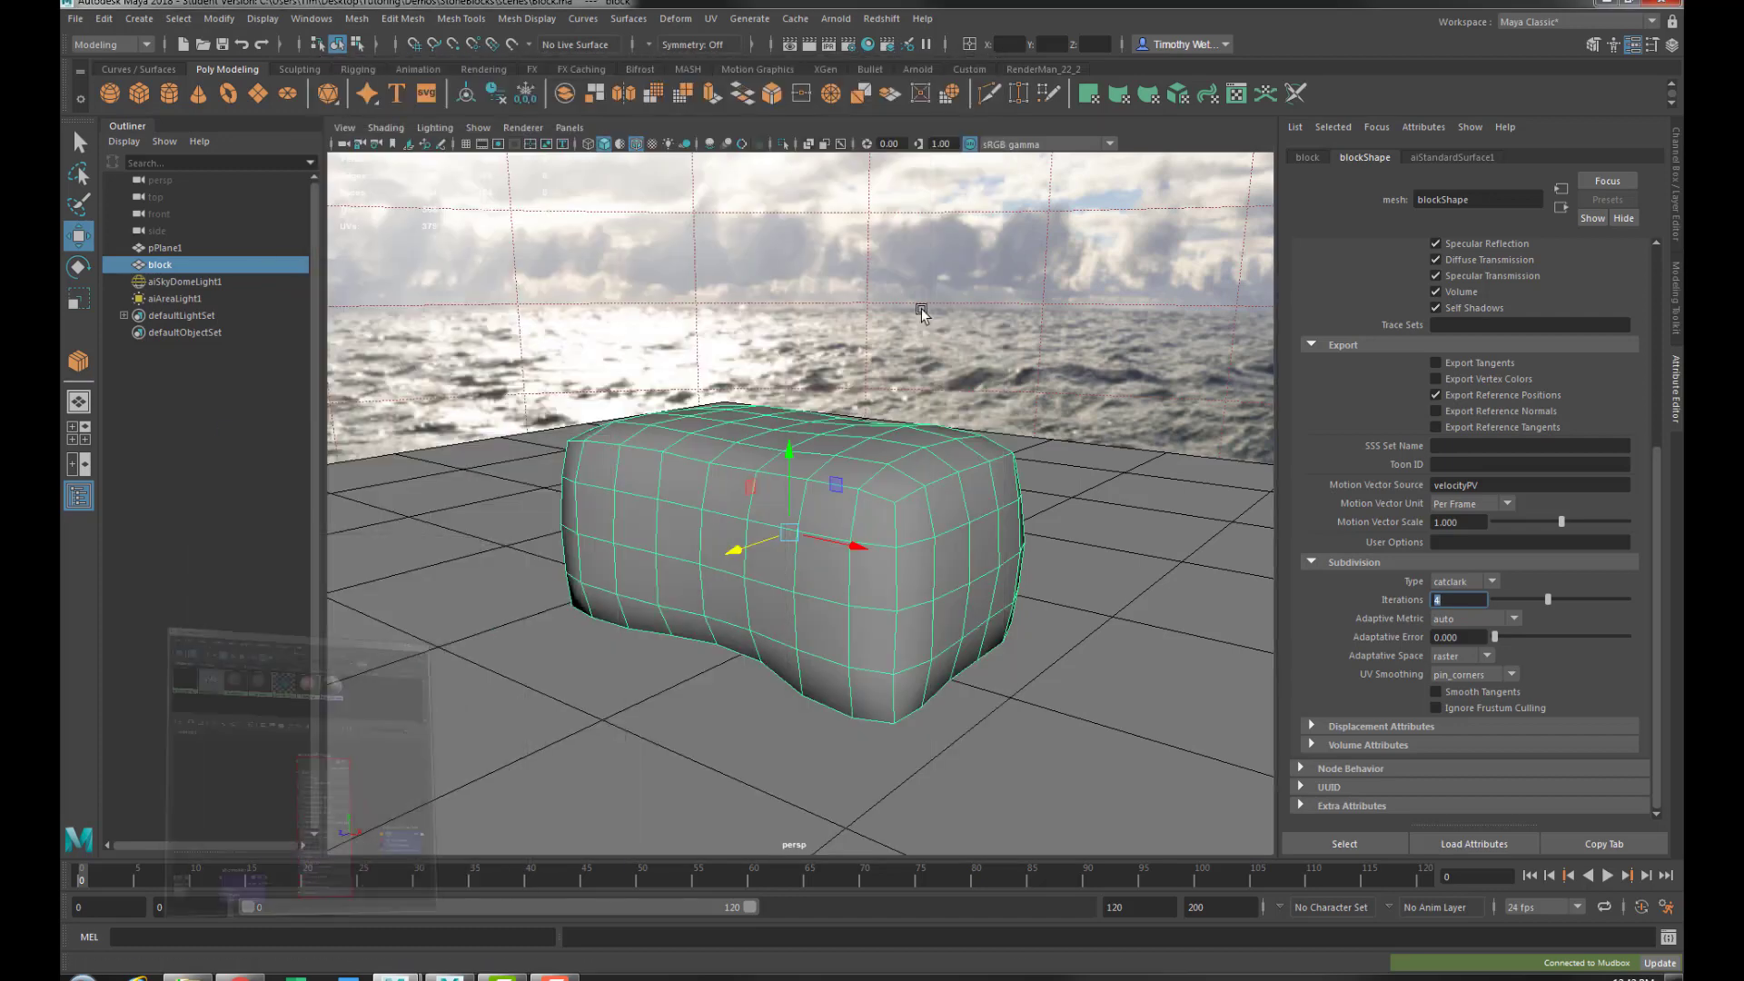
pyautogui.keyDown('alt'); pyautogui.moveTo(921, 313); pyautogui.dragTo(932, 300, button='middle'); pyautogui.keyUp('alt')
pyautogui.keyDown('alt'); pyautogui.moveTo(932, 299); pyautogui.dragTo(872, 295, button='right'); pyautogui.keyUp('alt')
pyautogui.keyDown('alt'); pyautogui.moveTo(871, 296); pyautogui.dragTo(881, 307, button='middle'); pyautogui.keyUp('alt')
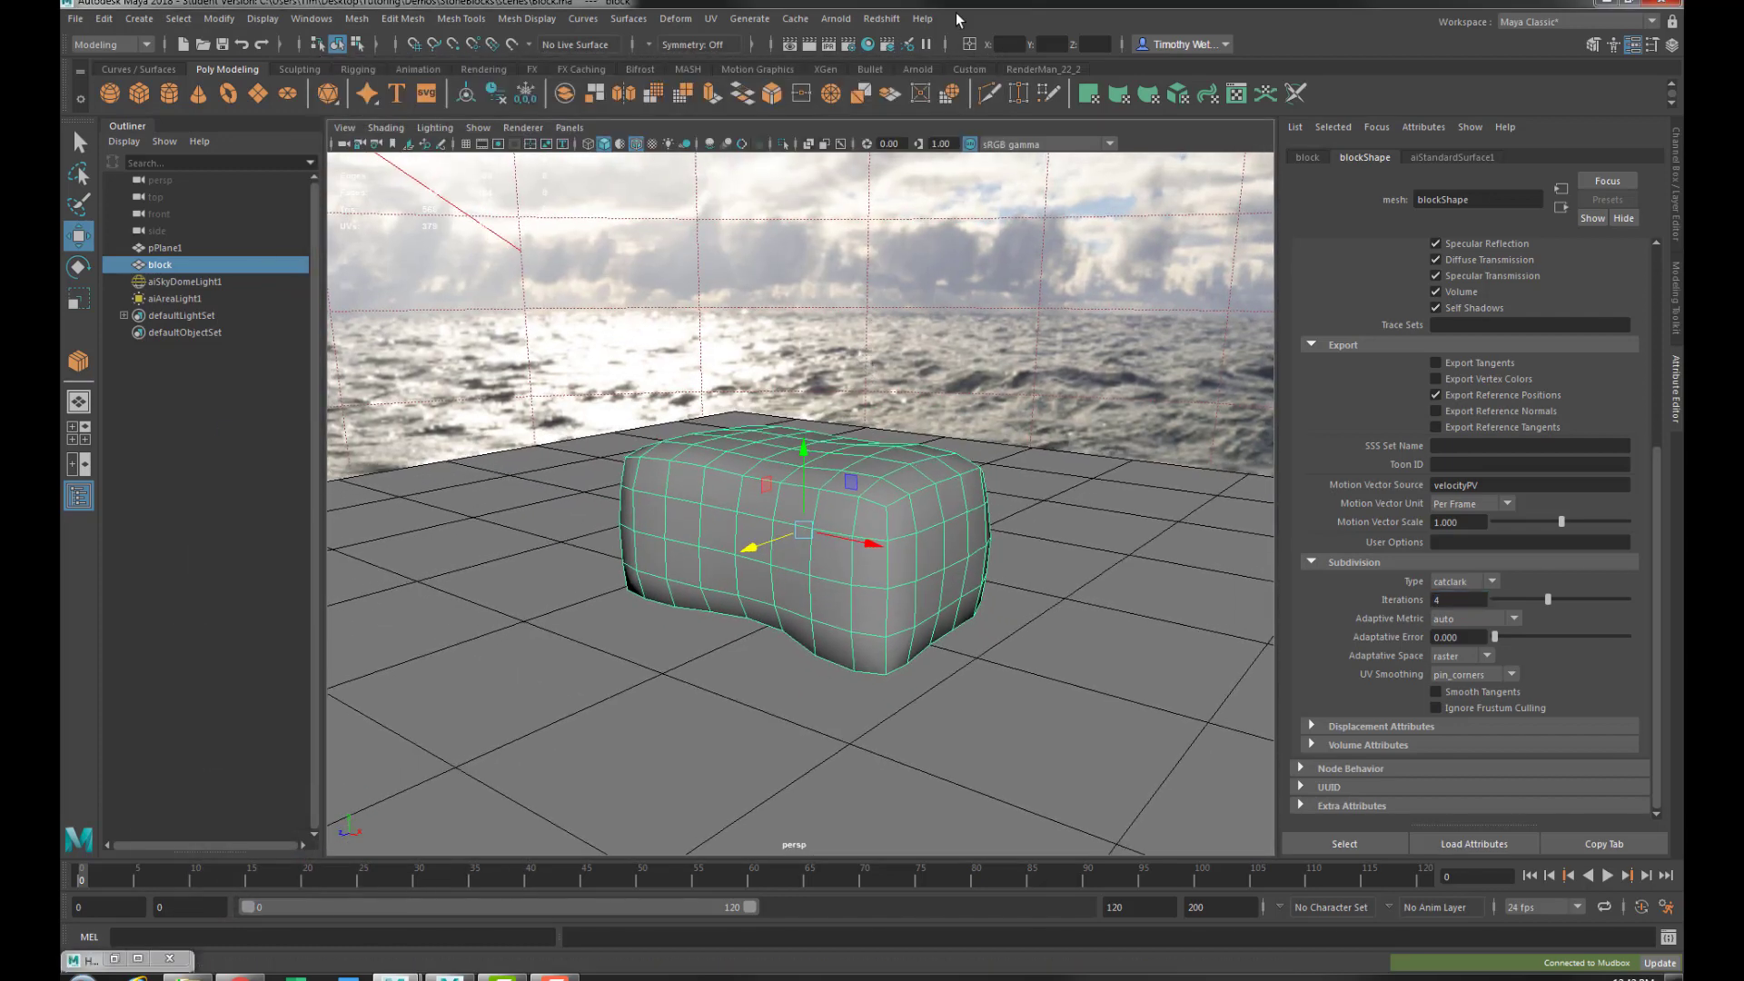
pyautogui.click(835, 18)
pyautogui.click(852, 63)
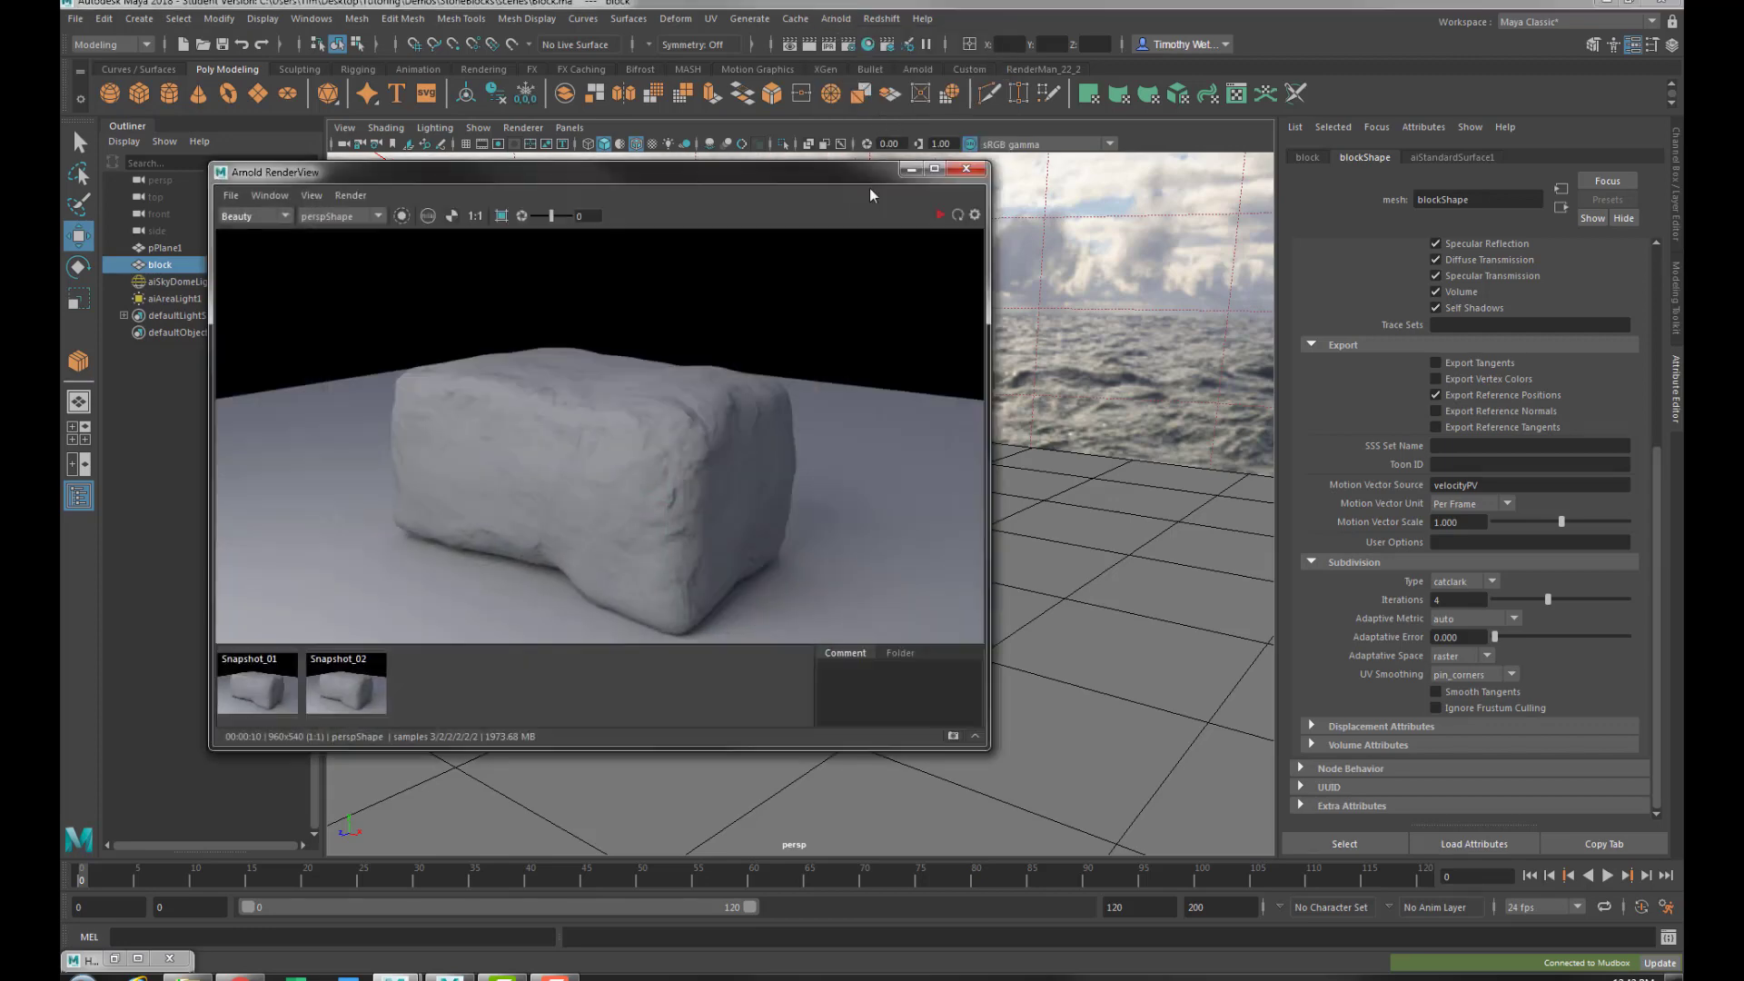
pyautogui.click(957, 214)
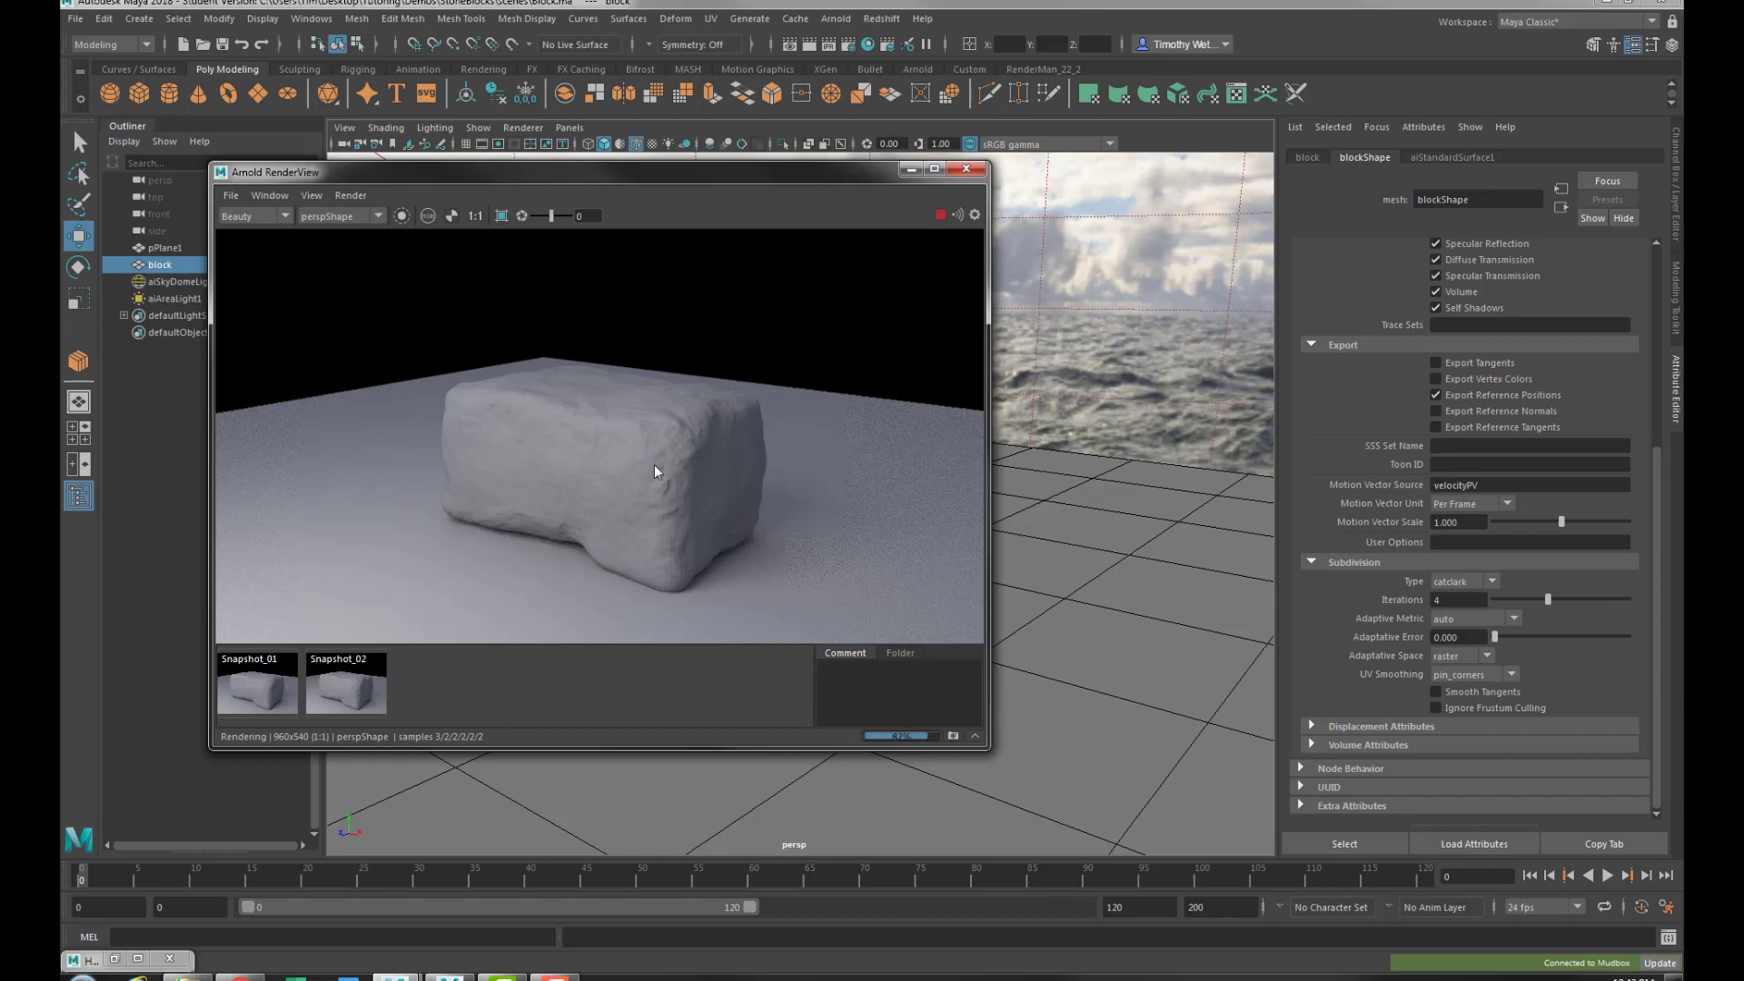
pyautogui.click(967, 169)
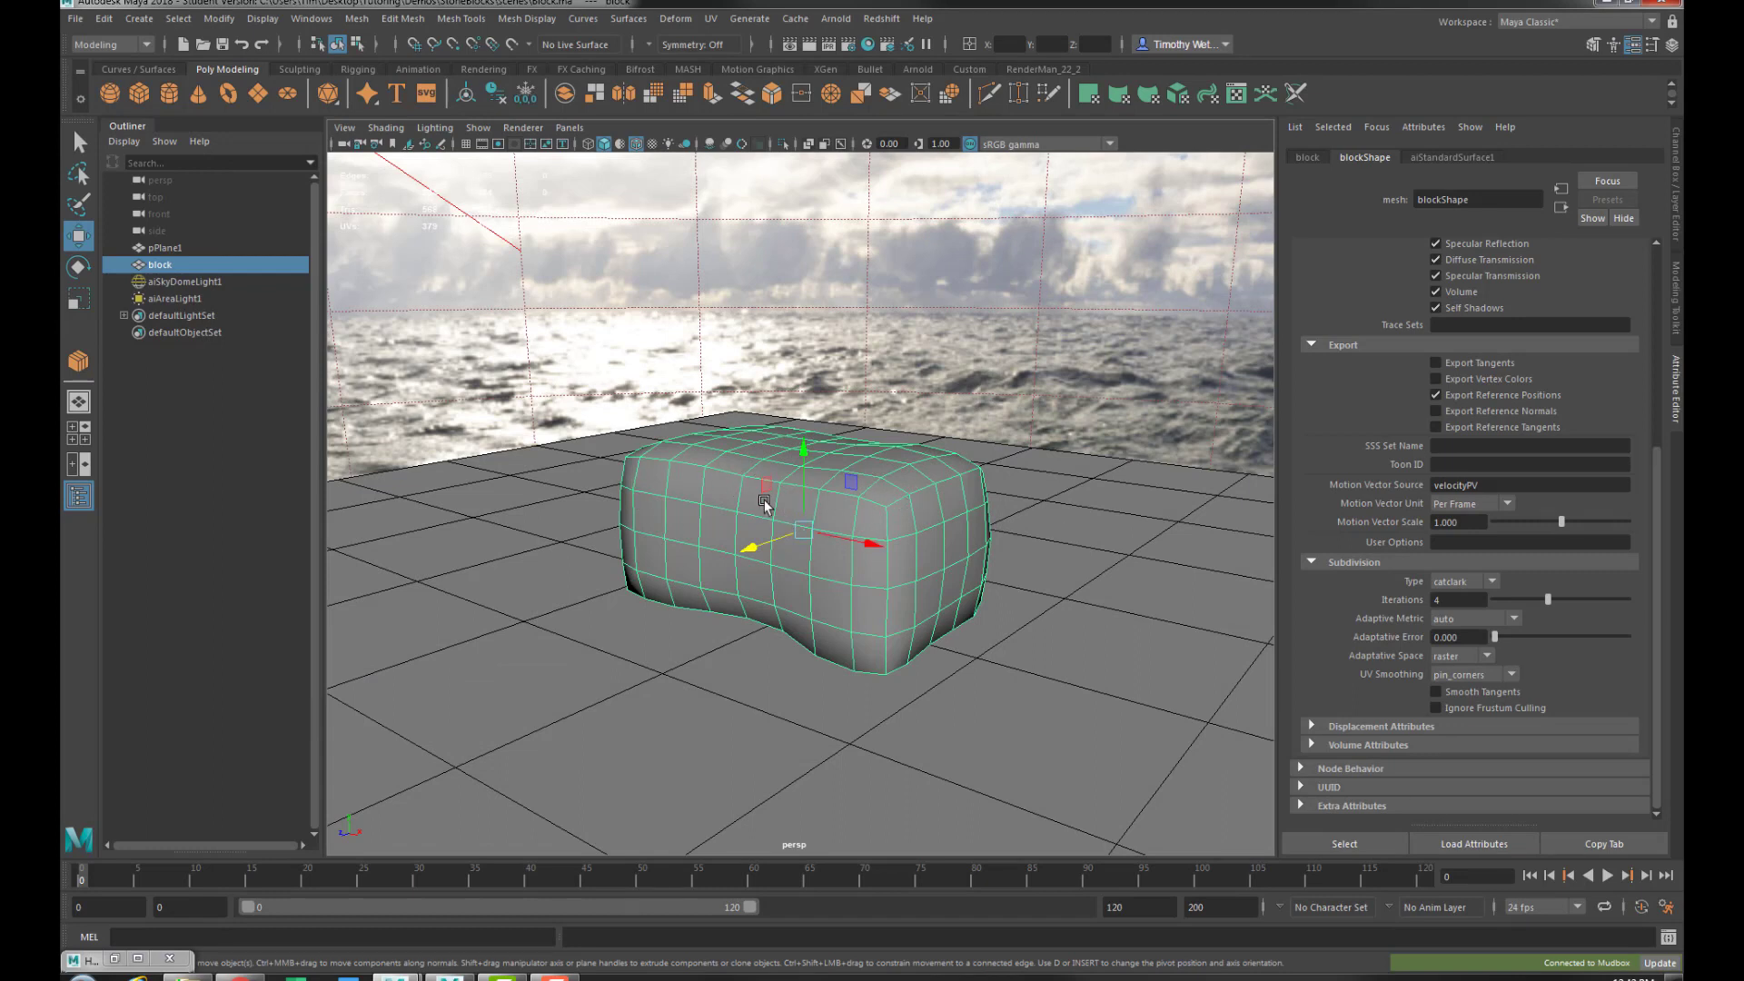
# Change the block shape's Arnold subdivision type and collapse its Arnold attributes
pyautogui.scroll(2, 1482, 536)
pyautogui.scroll(2, 1482, 536)
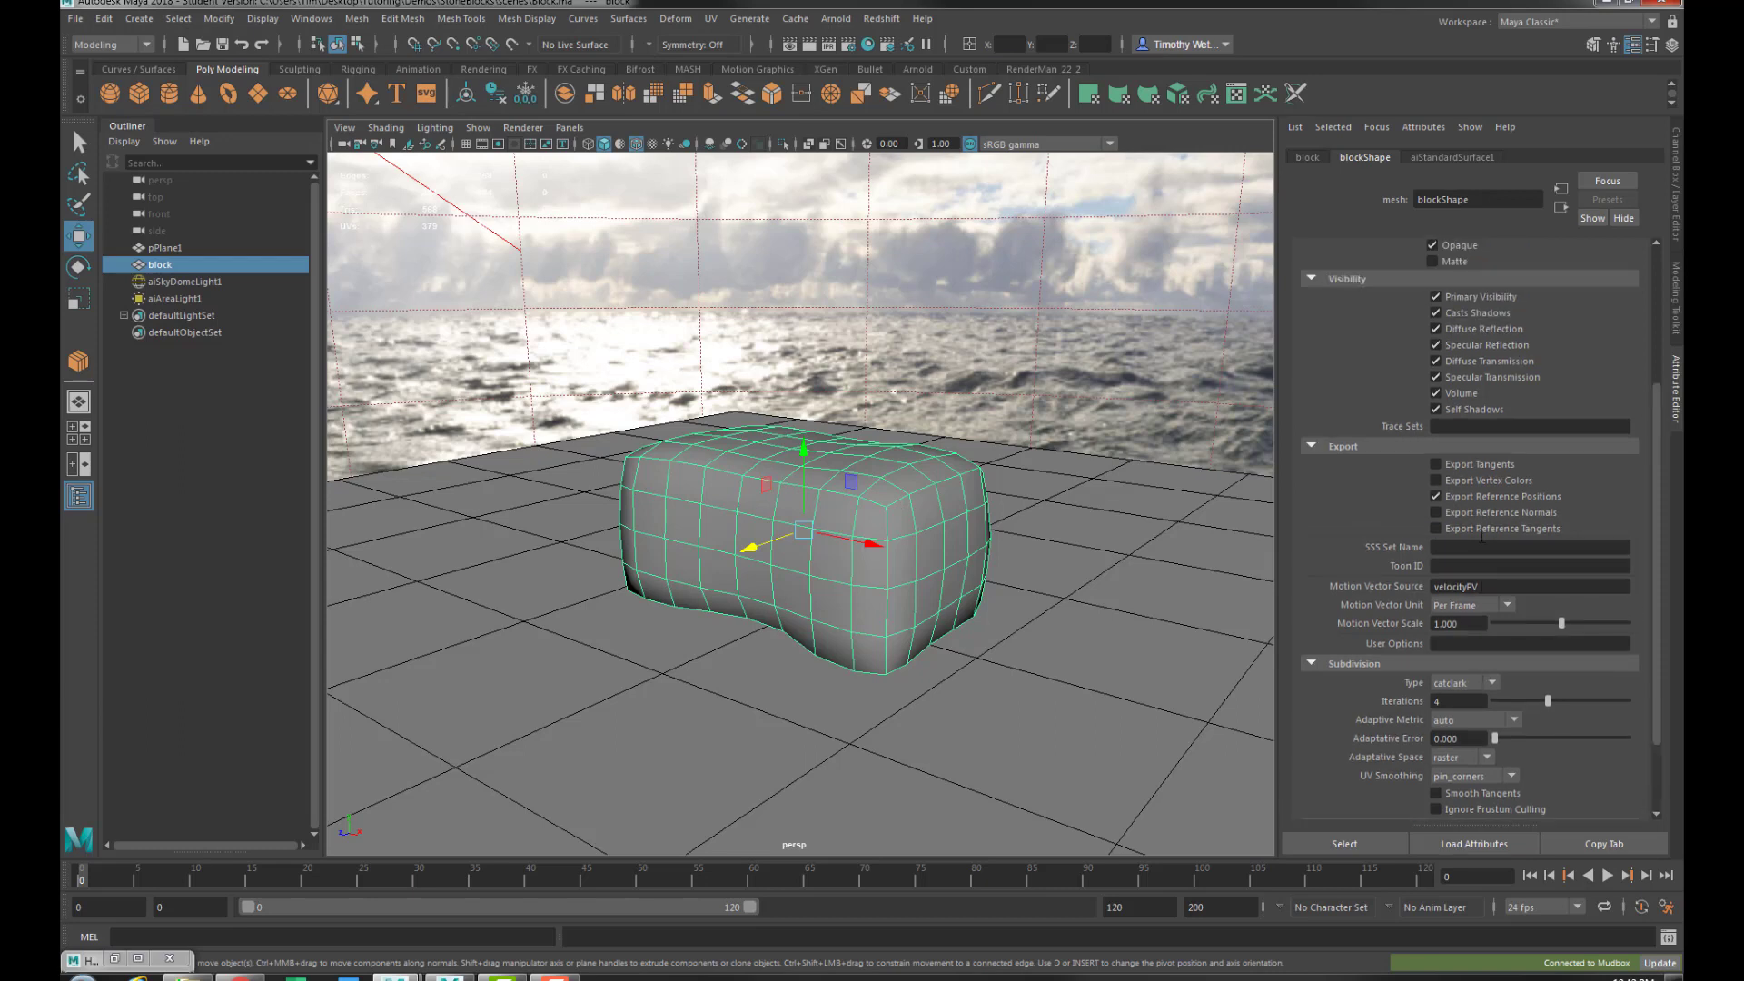
pyautogui.click(1452, 683)
pyautogui.click(1444, 697)
pyautogui.scroll(8, 1476, 454)
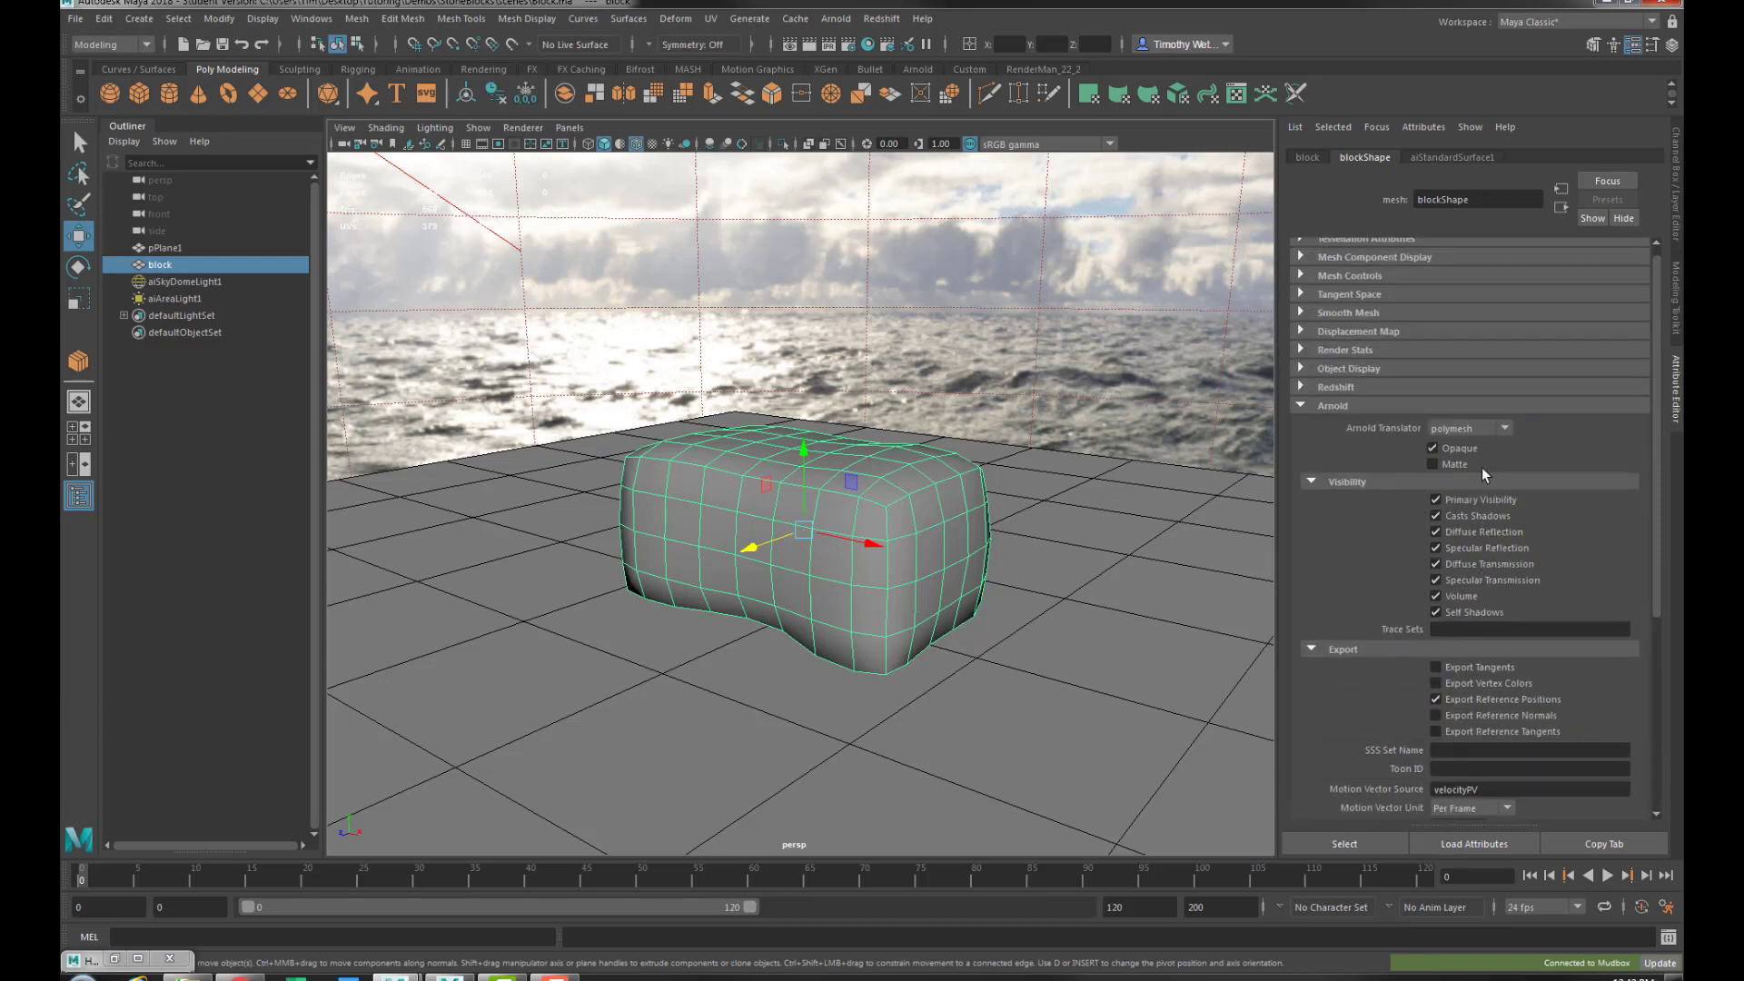
pyautogui.click(1320, 405)
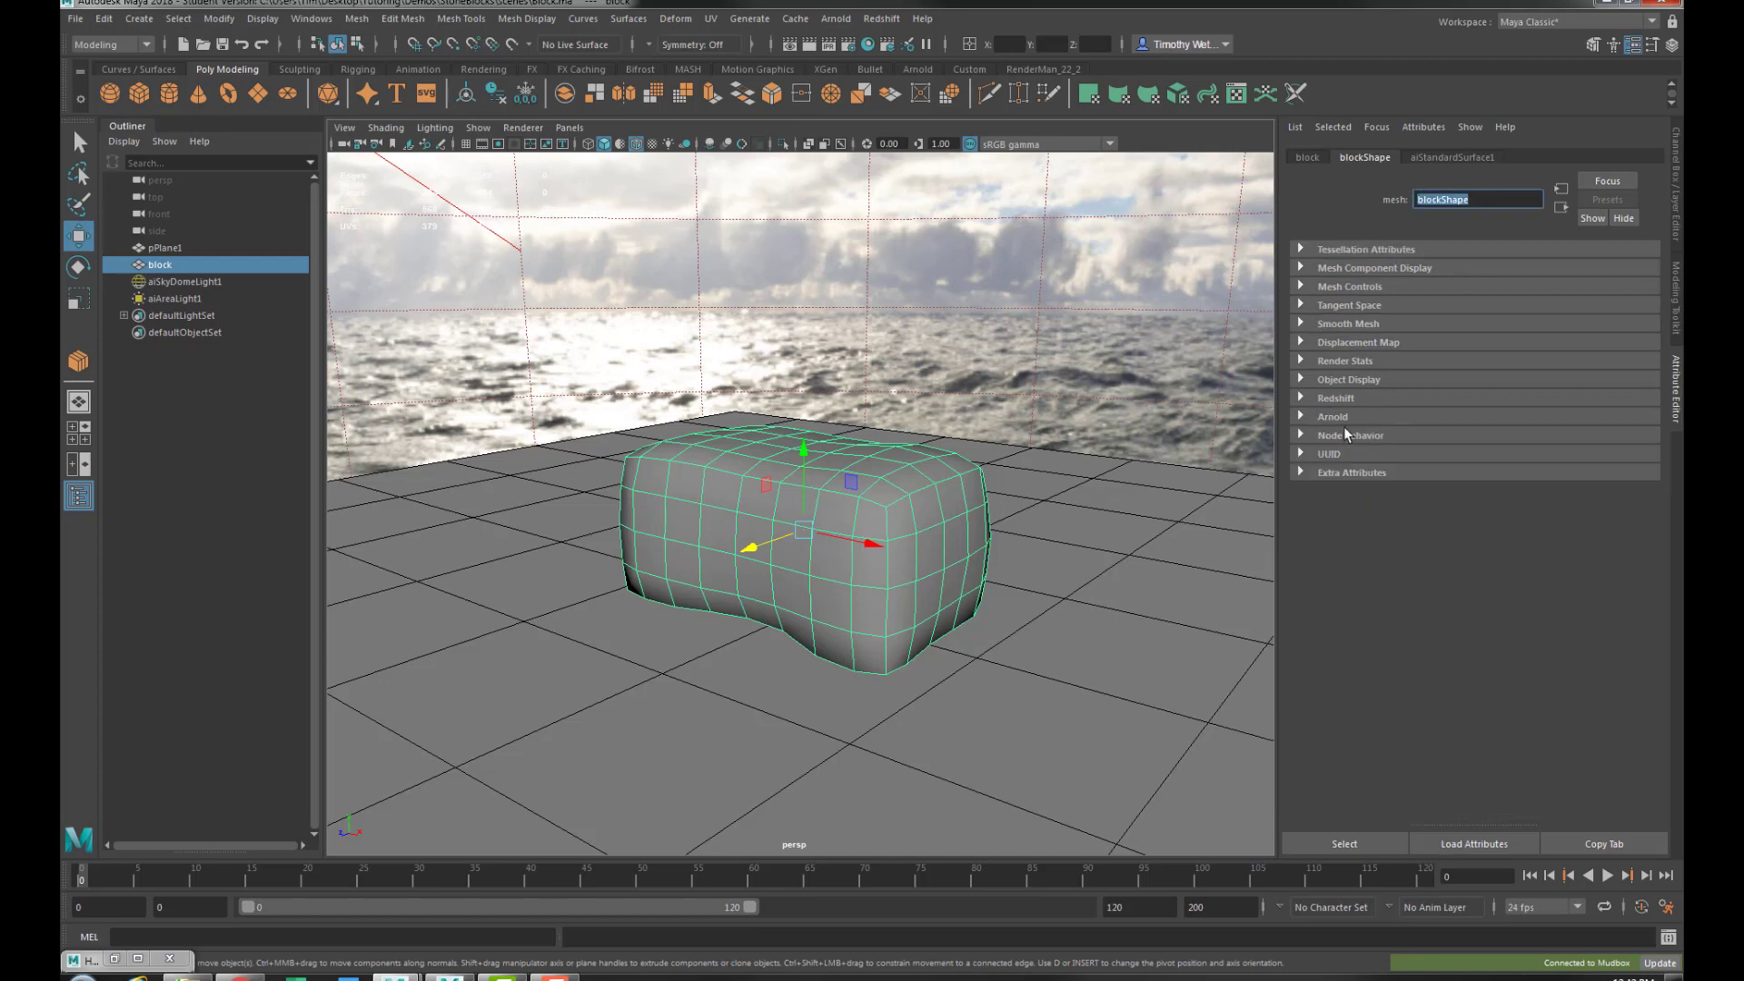
# Assign a new RedshiftMaterial to the block
pyautogui.rightClick(719, 497)
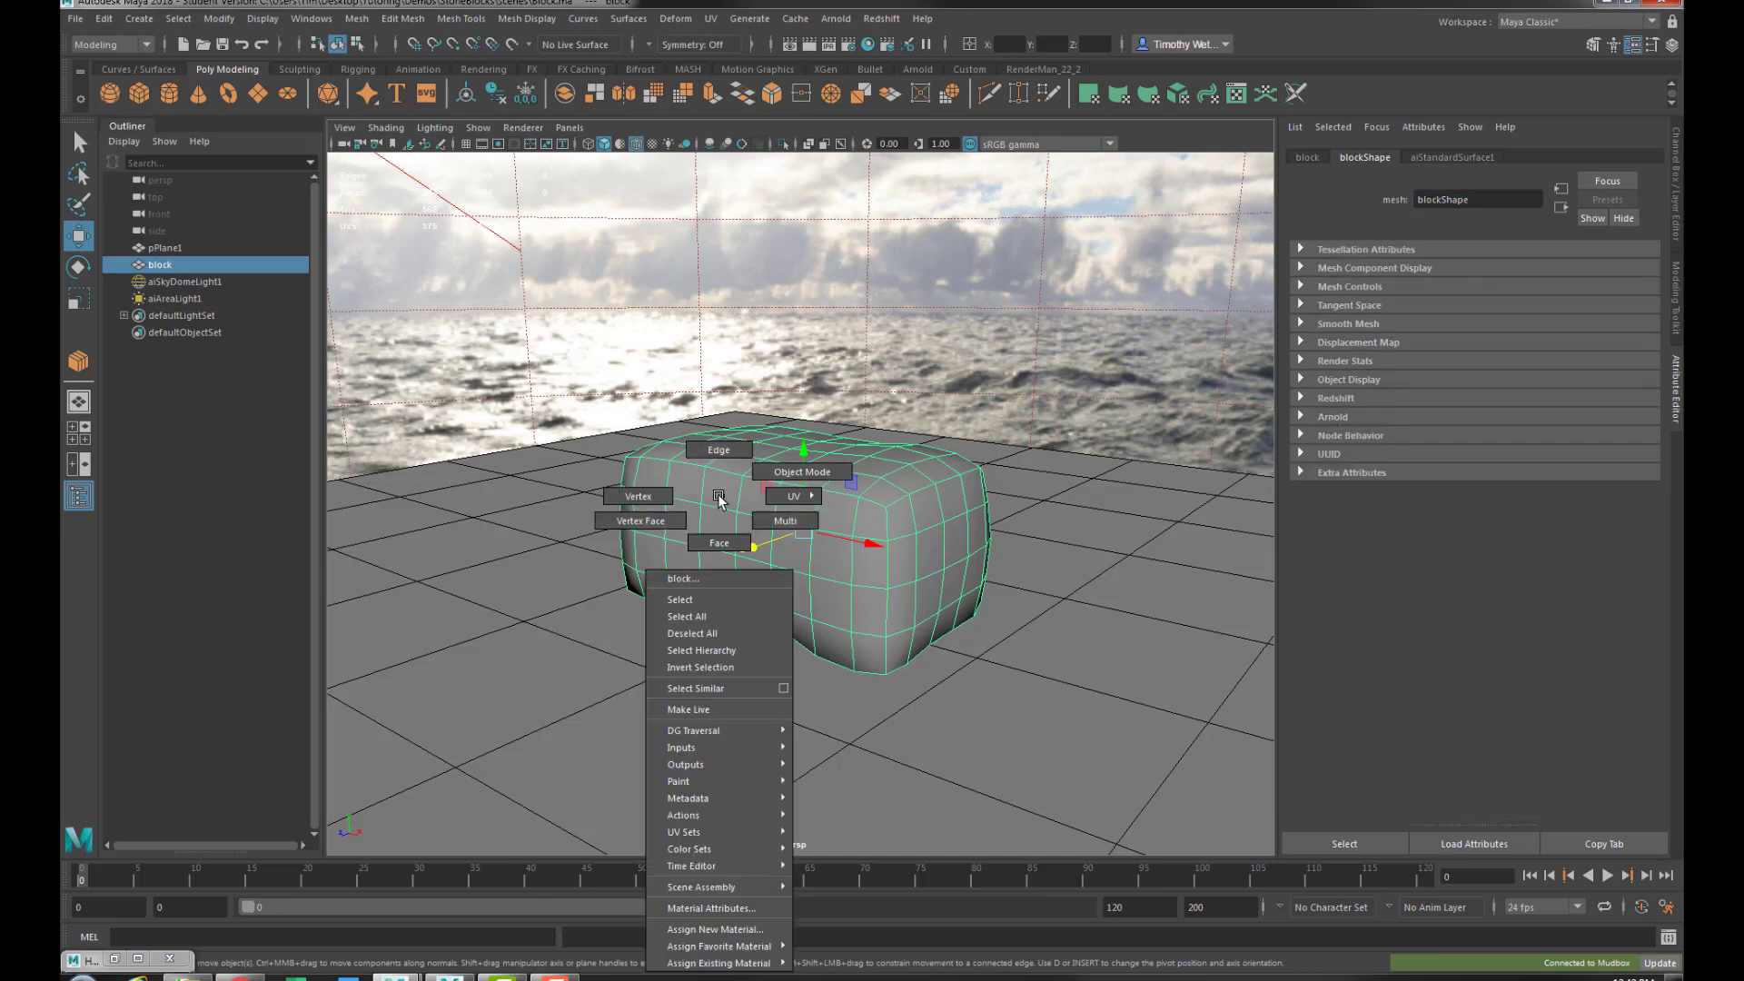
pyautogui.moveTo(719, 500); pyautogui.dragTo(723, 930, button='right')
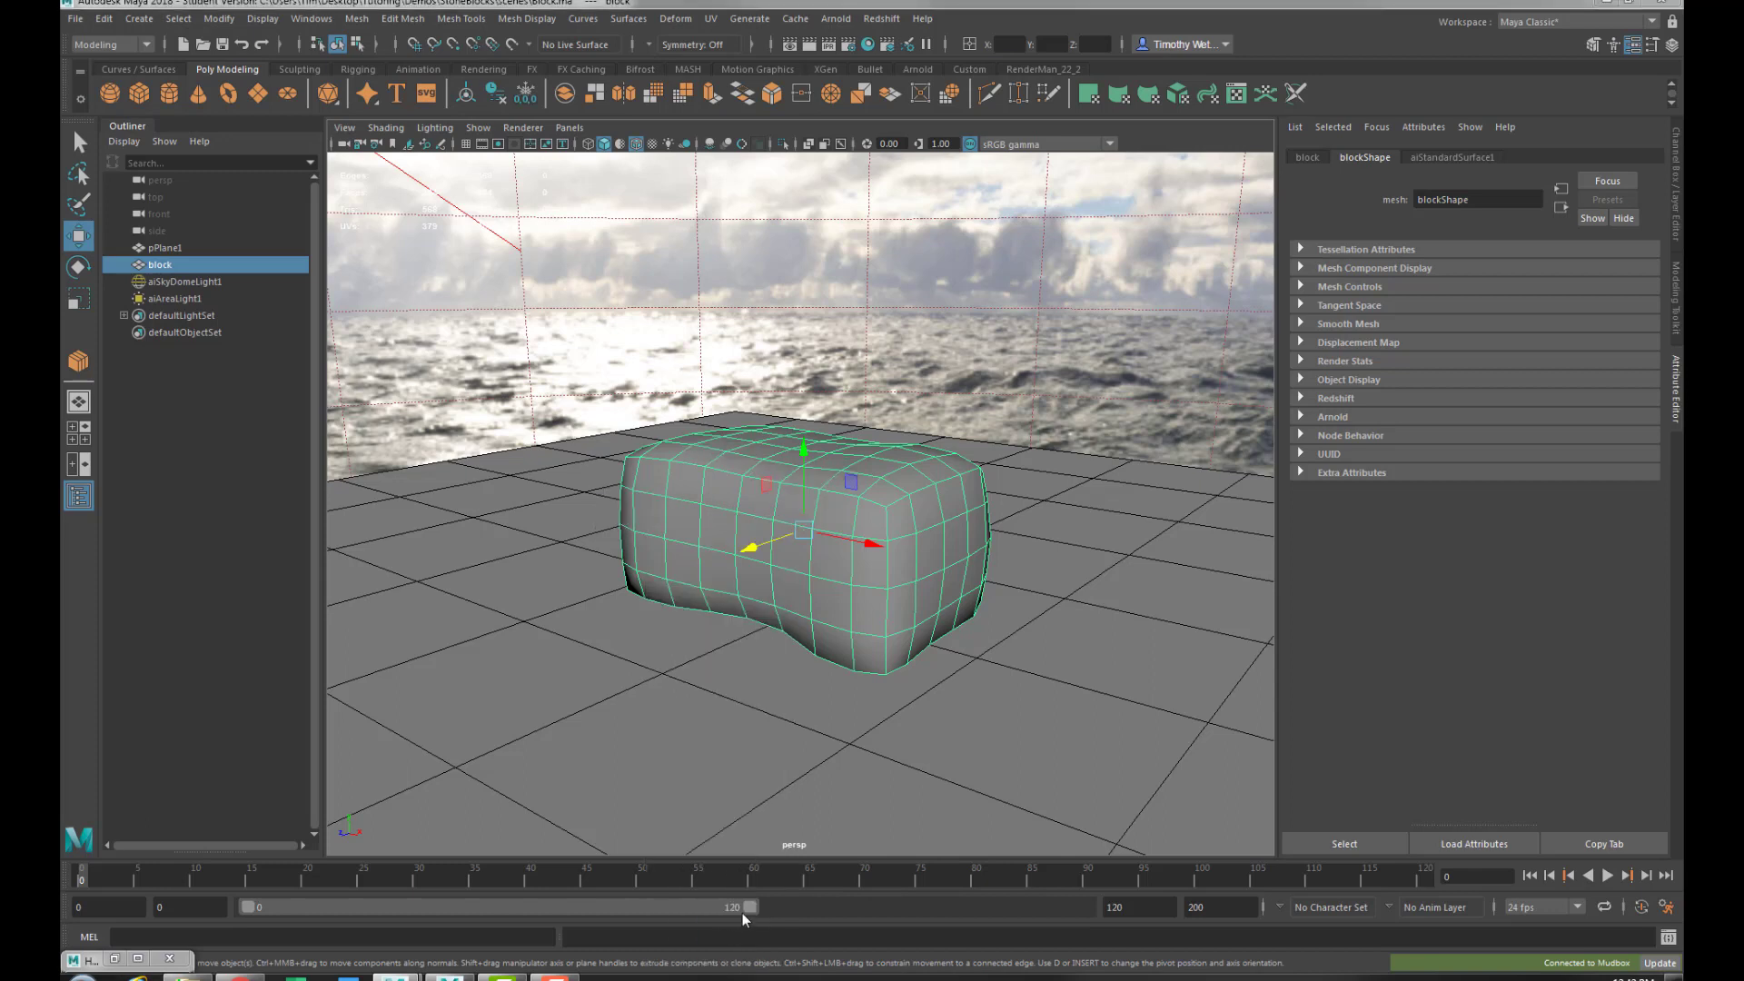
pyautogui.moveTo(1178, 173); pyautogui.dragTo(1117, 186)
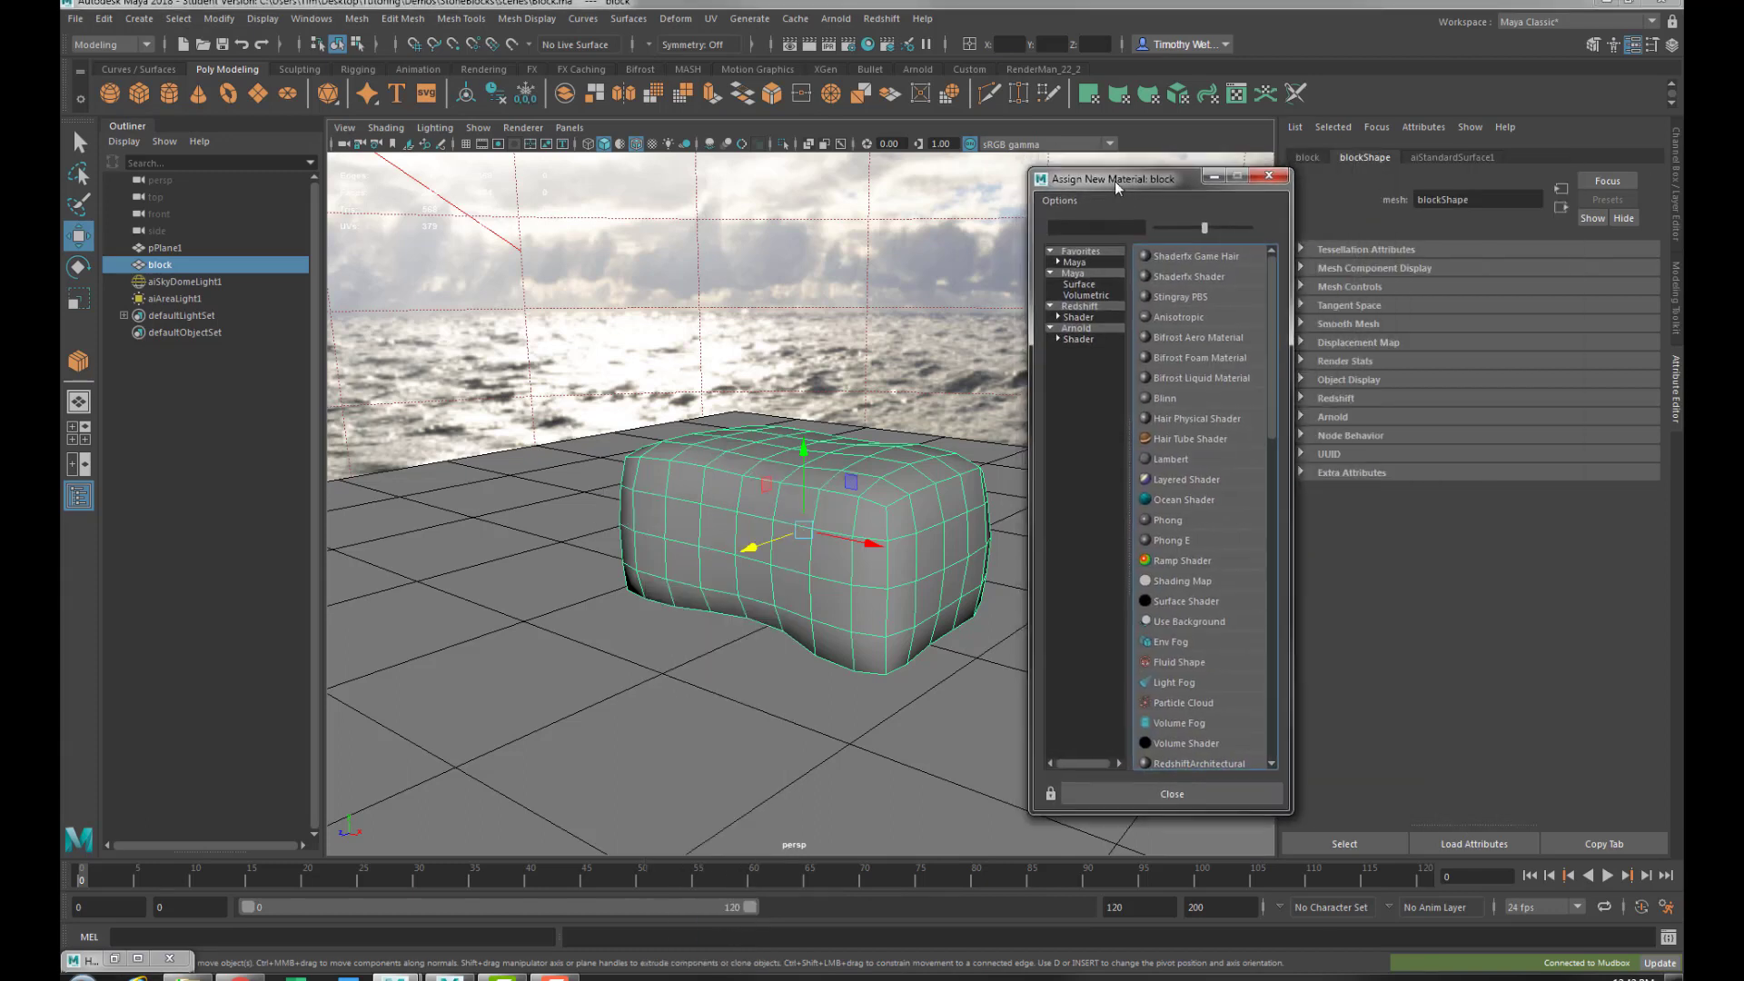
pyautogui.click(1083, 317)
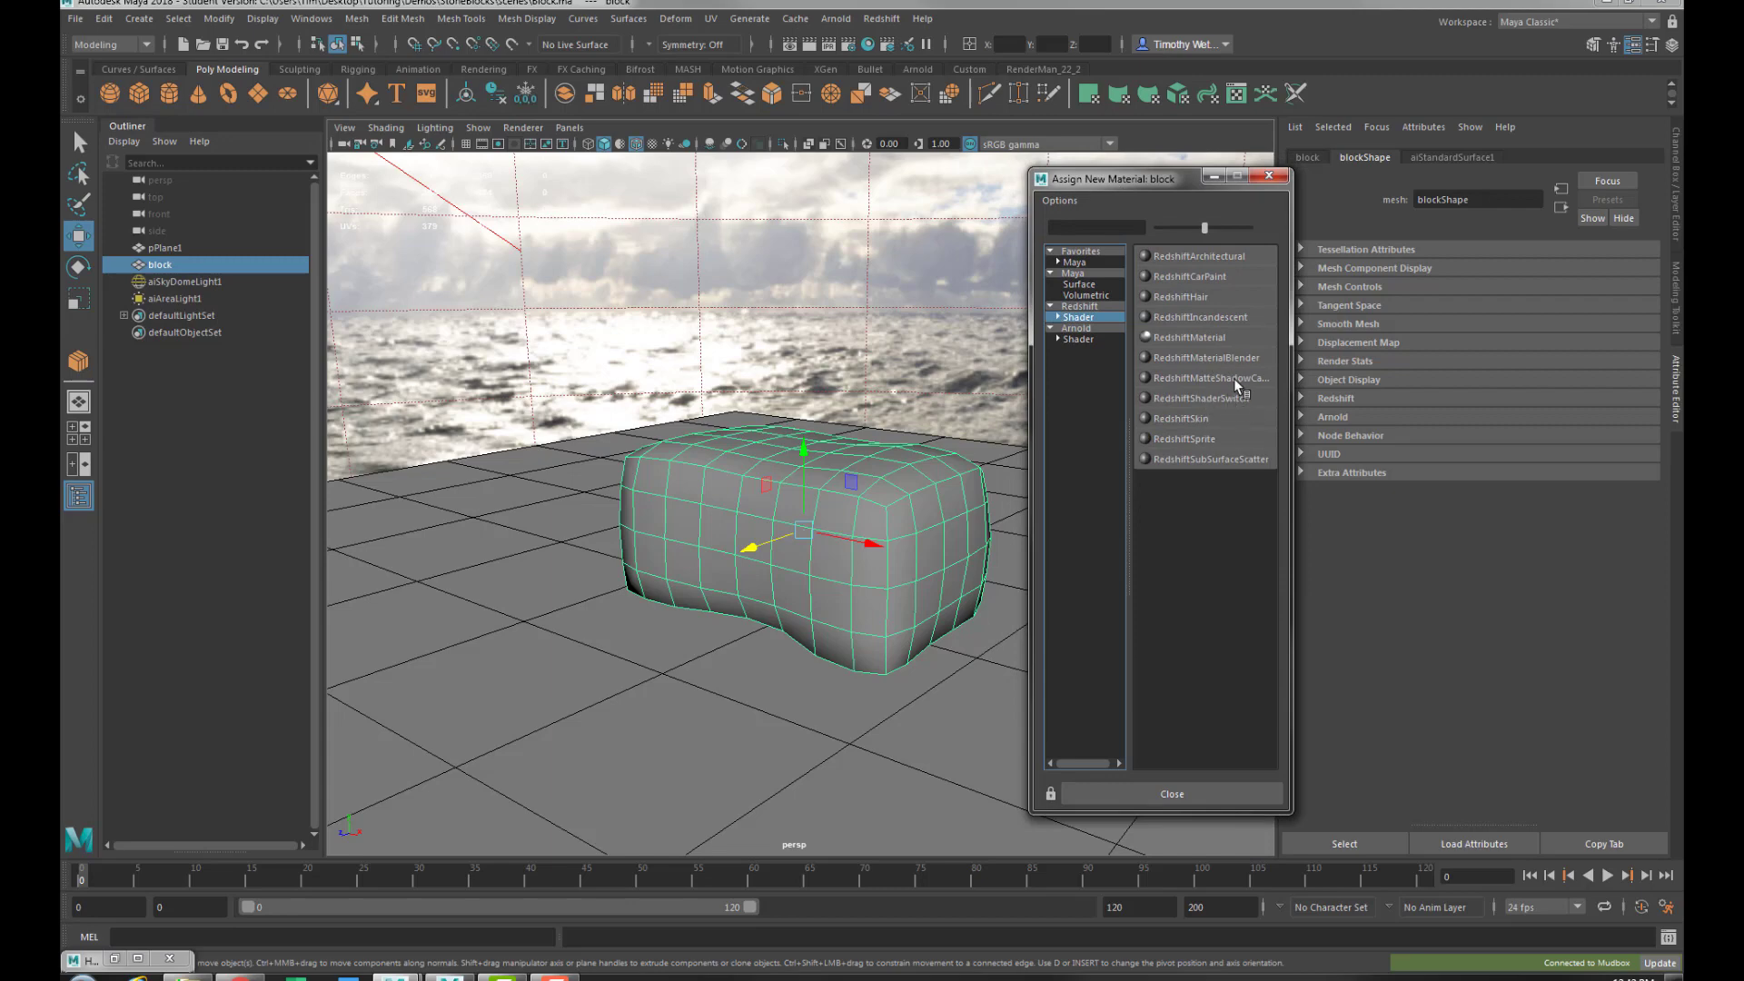
pyautogui.click(1195, 337)
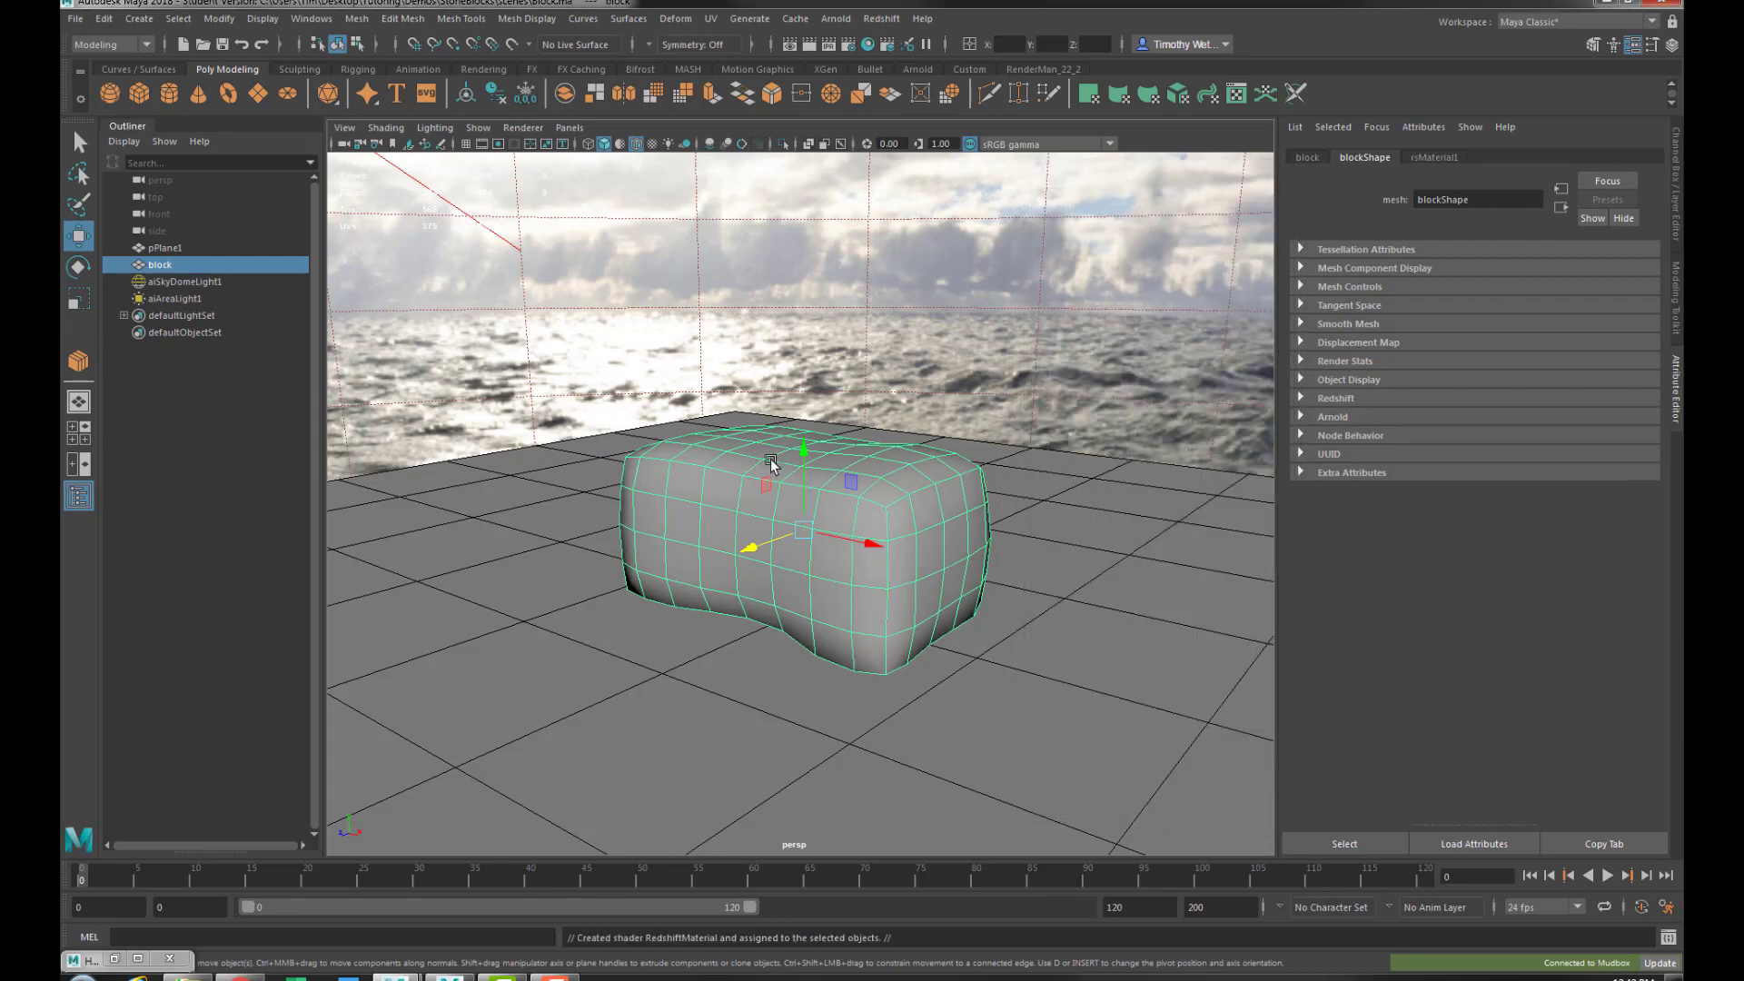
# Restore the Hypershade and move the rsMaterial1 node clear of the Arnold shading network
pyautogui.click(91, 962)
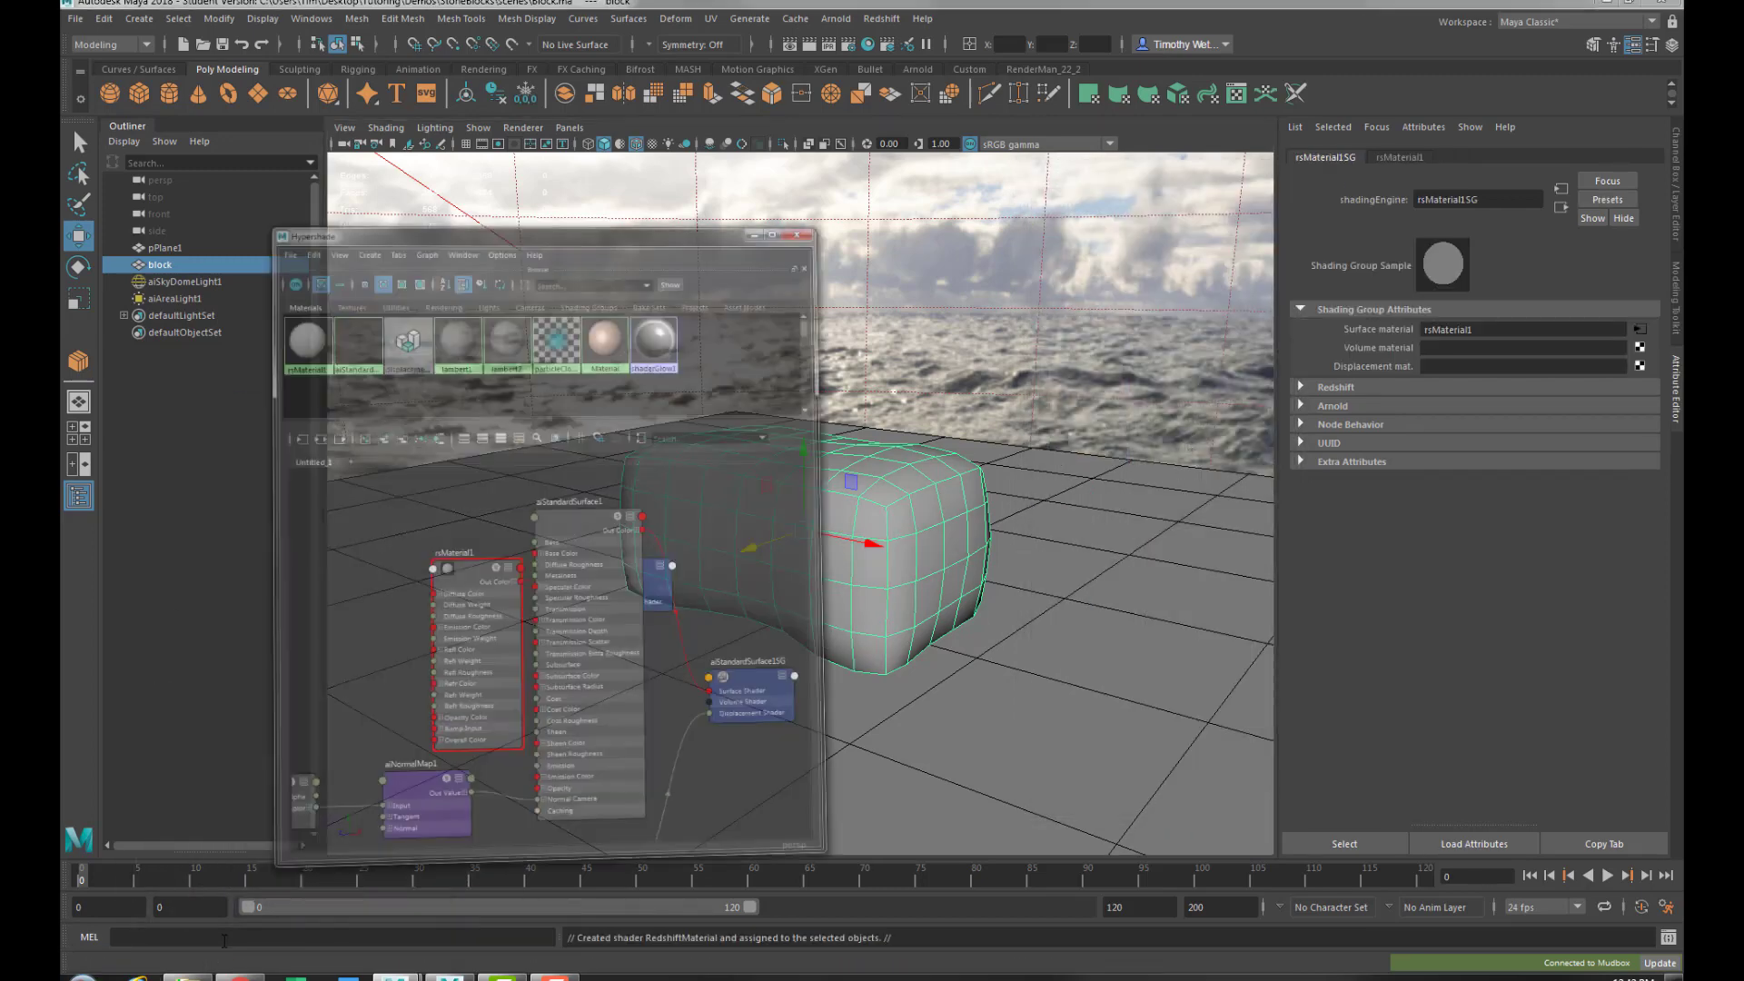
pyautogui.moveTo(552, 514); pyautogui.dragTo(830, 504)
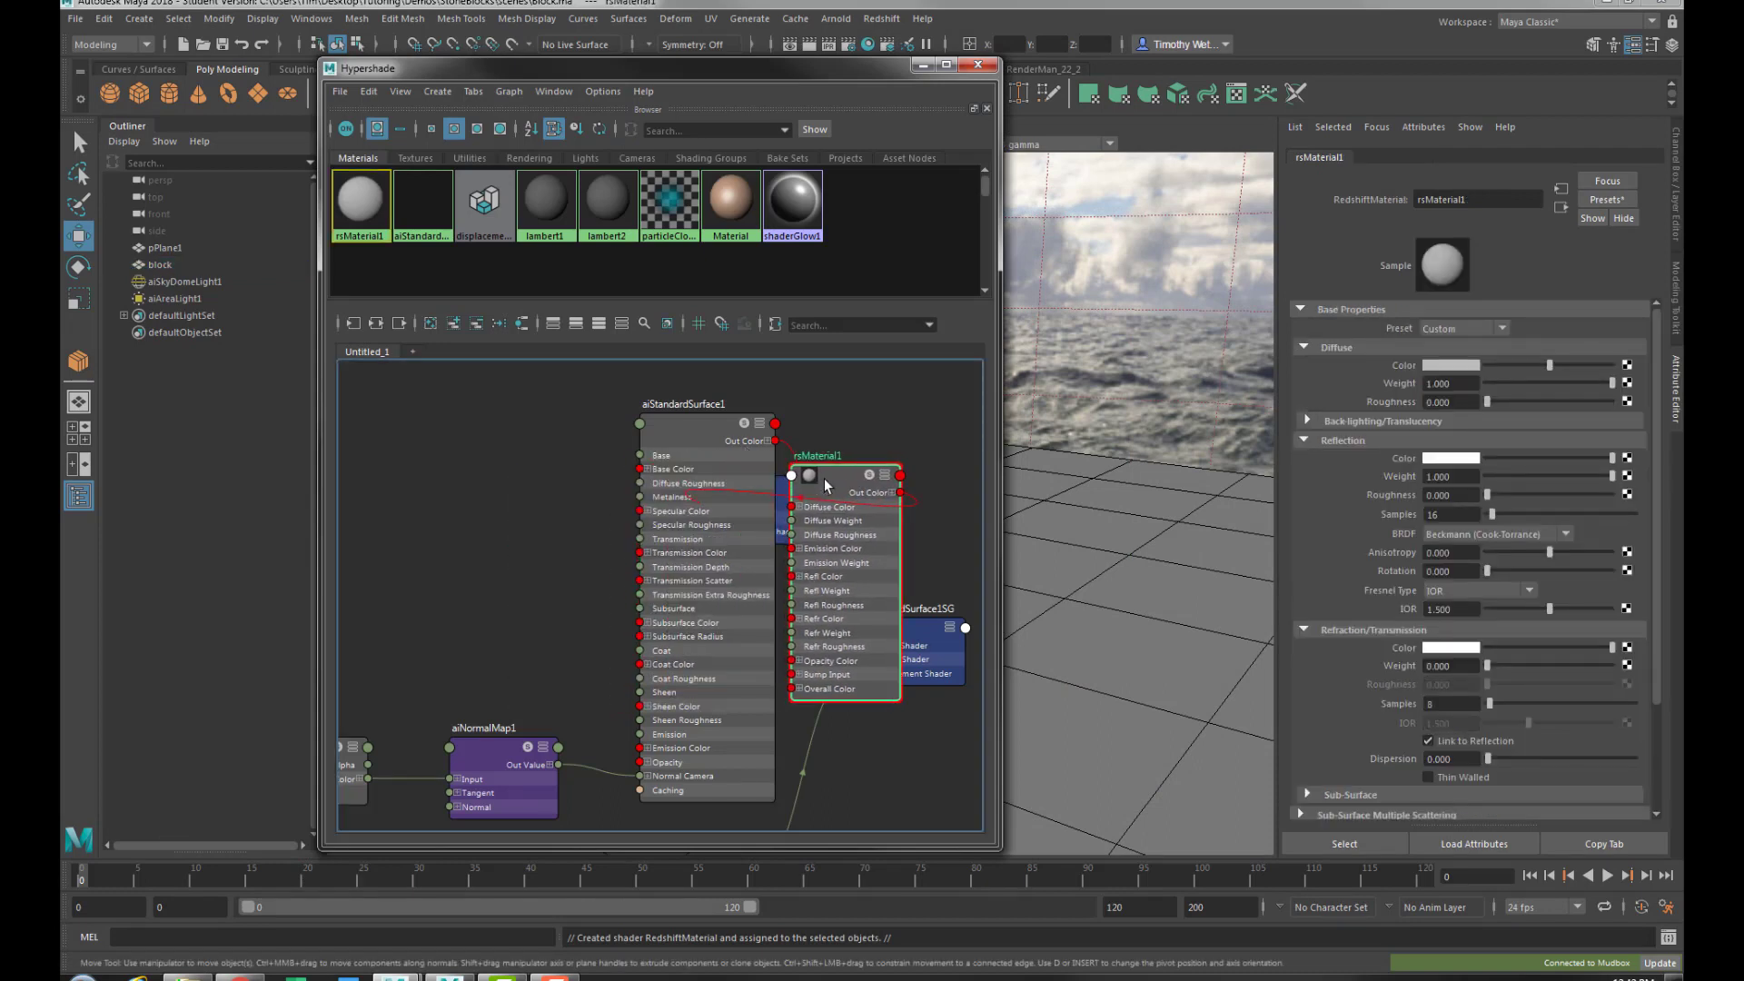
pyautogui.keyDown('alt'); pyautogui.moveTo(845, 609); pyautogui.dragTo(706, 559, button='middle'); pyautogui.keyUp('alt')
pyautogui.scroll(-5, 704, 558)
pyautogui.moveTo(704, 557); pyautogui.dragTo(828, 545)
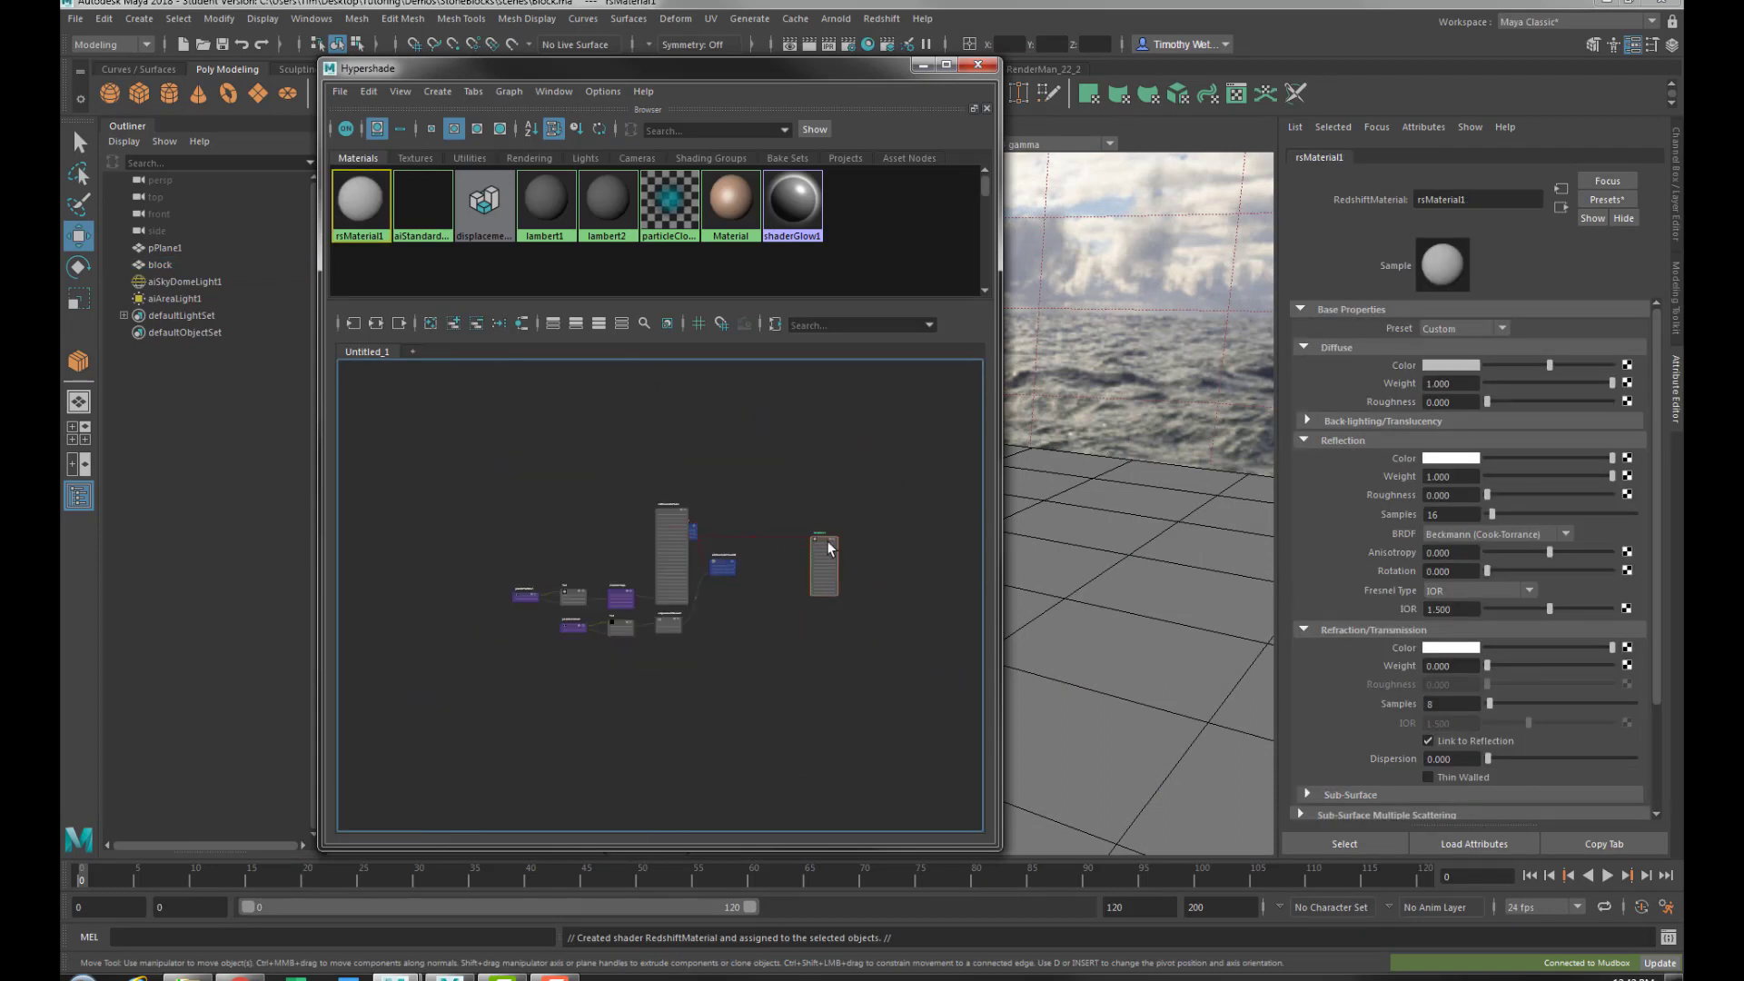
pyautogui.scroll(6, 778, 594)
pyautogui.keyDown('alt'); pyautogui.moveTo(779, 594); pyautogui.dragTo(908, 636, button='middle'); pyautogui.keyUp('alt')
pyautogui.scroll(-3, 750, 618)
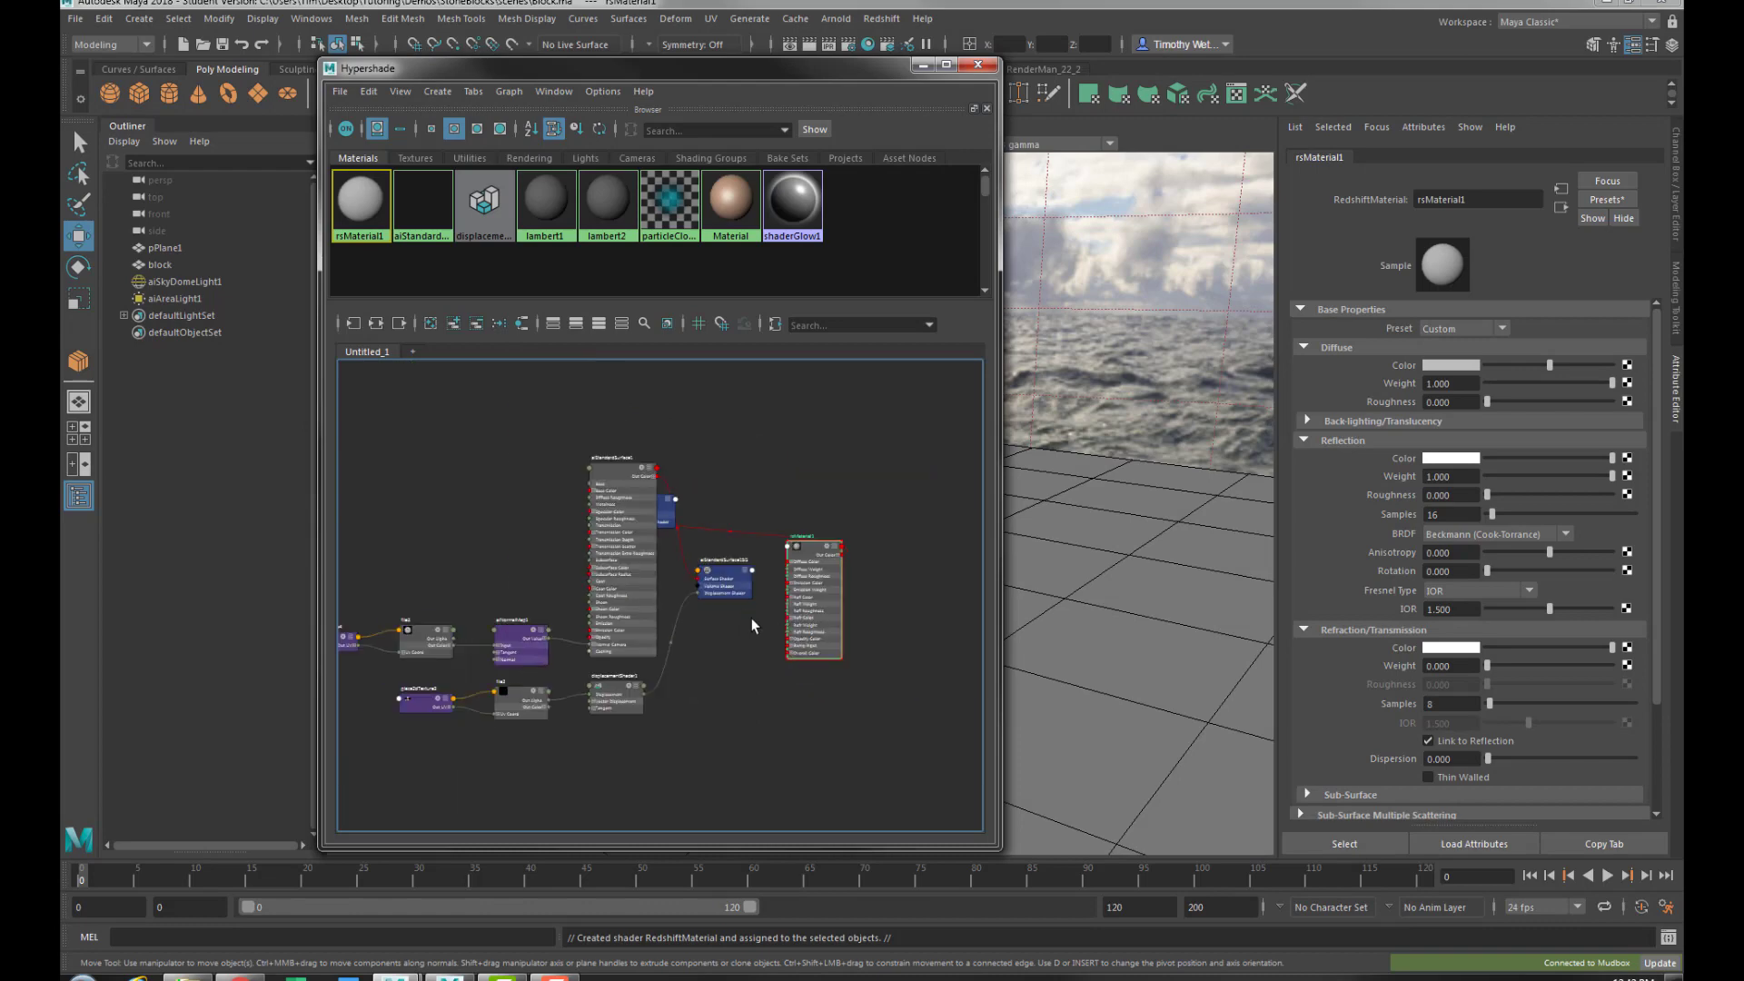
# Move aiStandardSurface1 aside and place rsMaterial1SG next to rsMaterial1 on its output side
pyautogui.scroll(1, 795, 577)
pyautogui.moveTo(663, 447); pyautogui.dragTo(521, 362)
pyautogui.scroll(3, 817, 591)
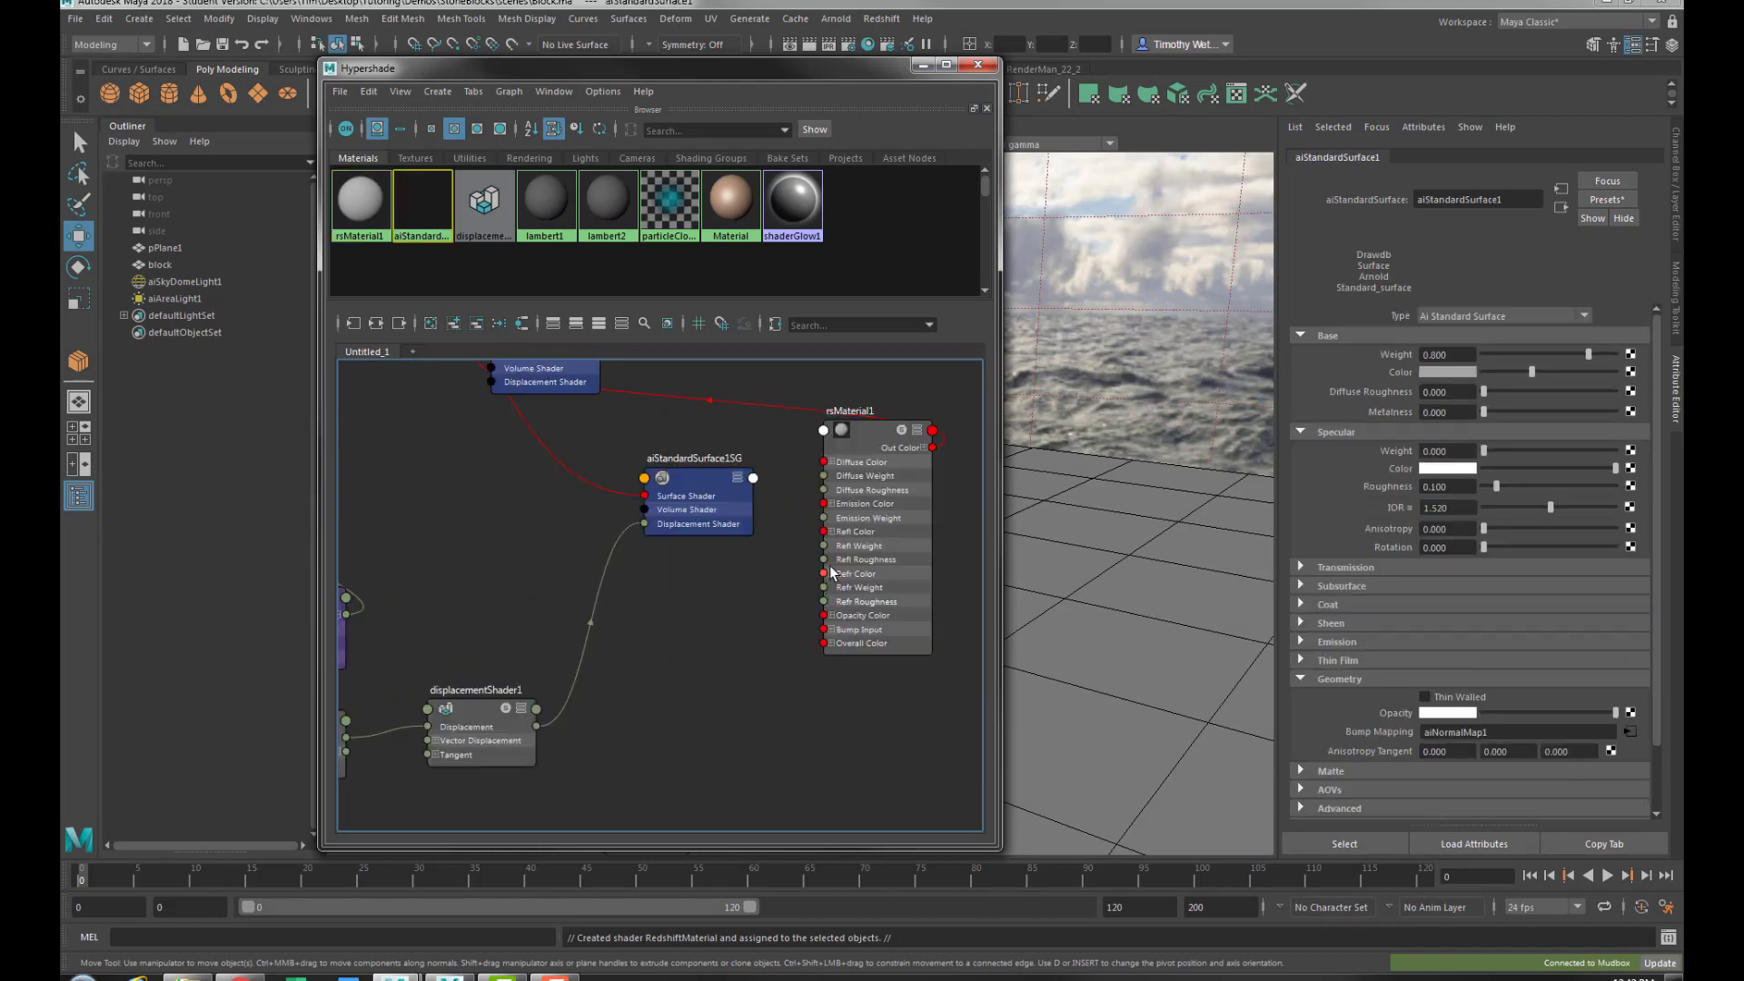
pyautogui.keyDown('alt'); pyautogui.moveTo(873, 426); pyautogui.dragTo(832, 472, button='middle'); pyautogui.keyUp('alt')
pyautogui.click(832, 472)
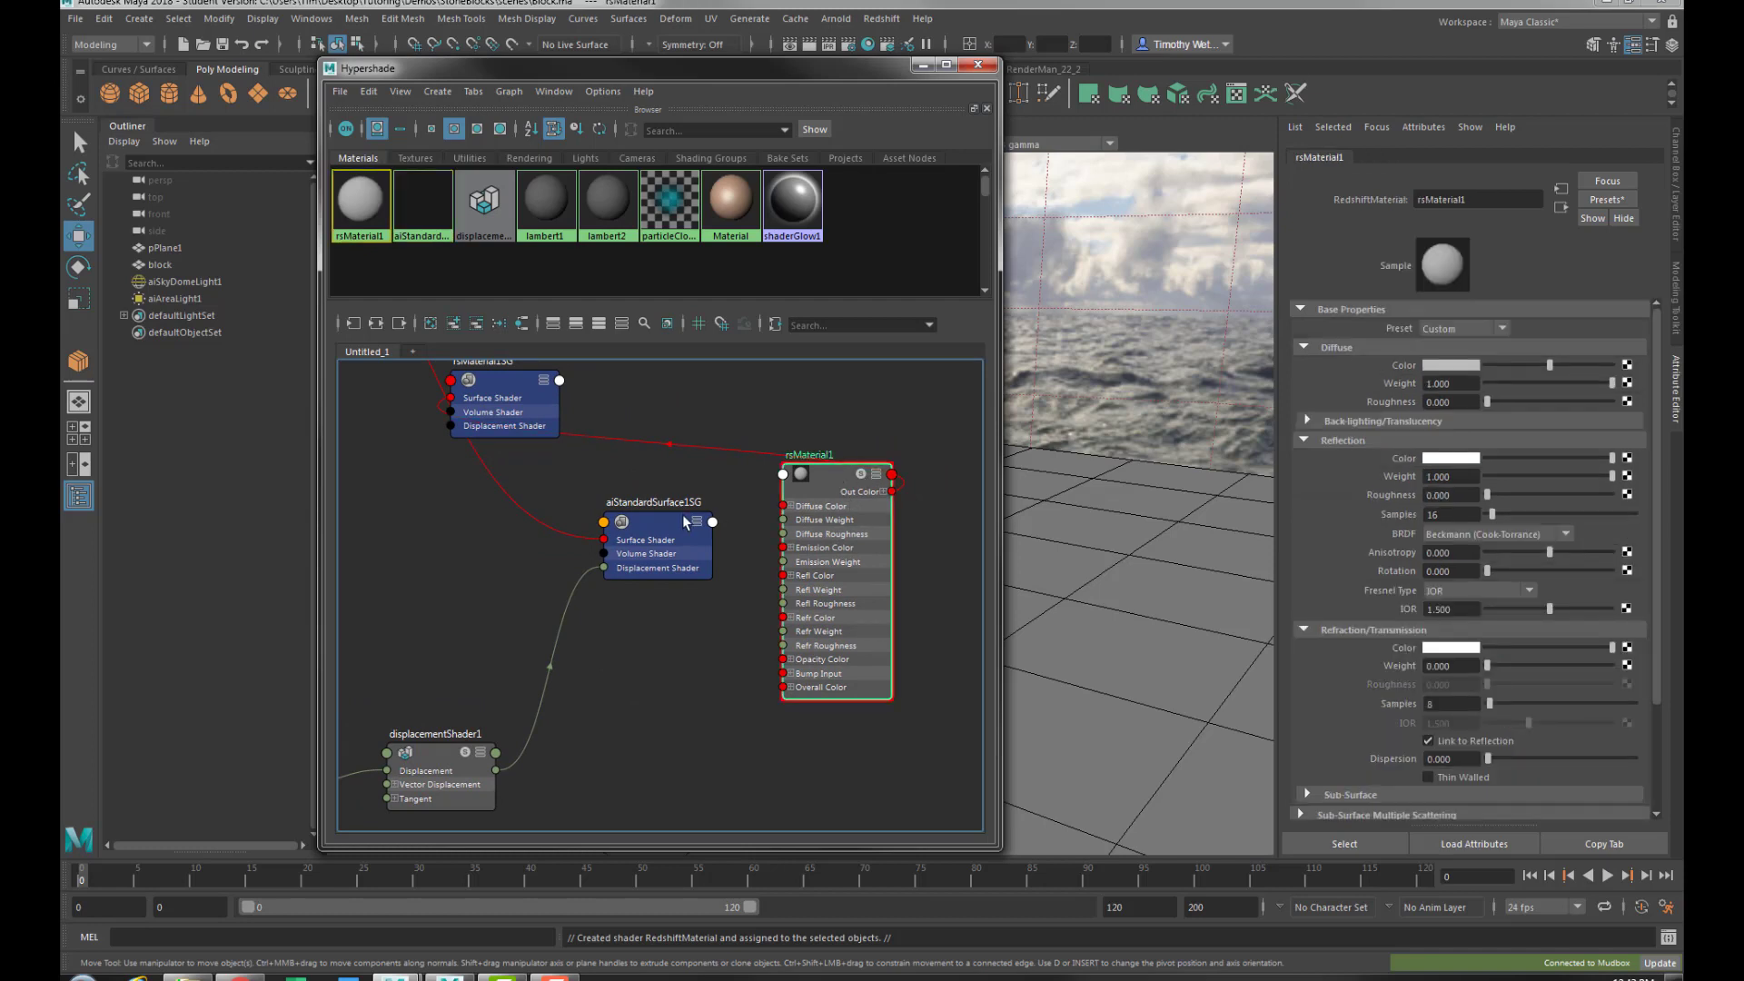
pyautogui.keyDown('alt'); pyautogui.moveTo(662, 474); pyautogui.dragTo(656, 503, button='middle'); pyautogui.keyUp('alt')
pyautogui.moveTo(502, 408); pyautogui.dragTo(971, 500)
pyautogui.keyDown('alt'); pyautogui.moveTo(971, 499); pyautogui.dragTo(885, 486, button='middle'); pyautogui.keyUp('alt')
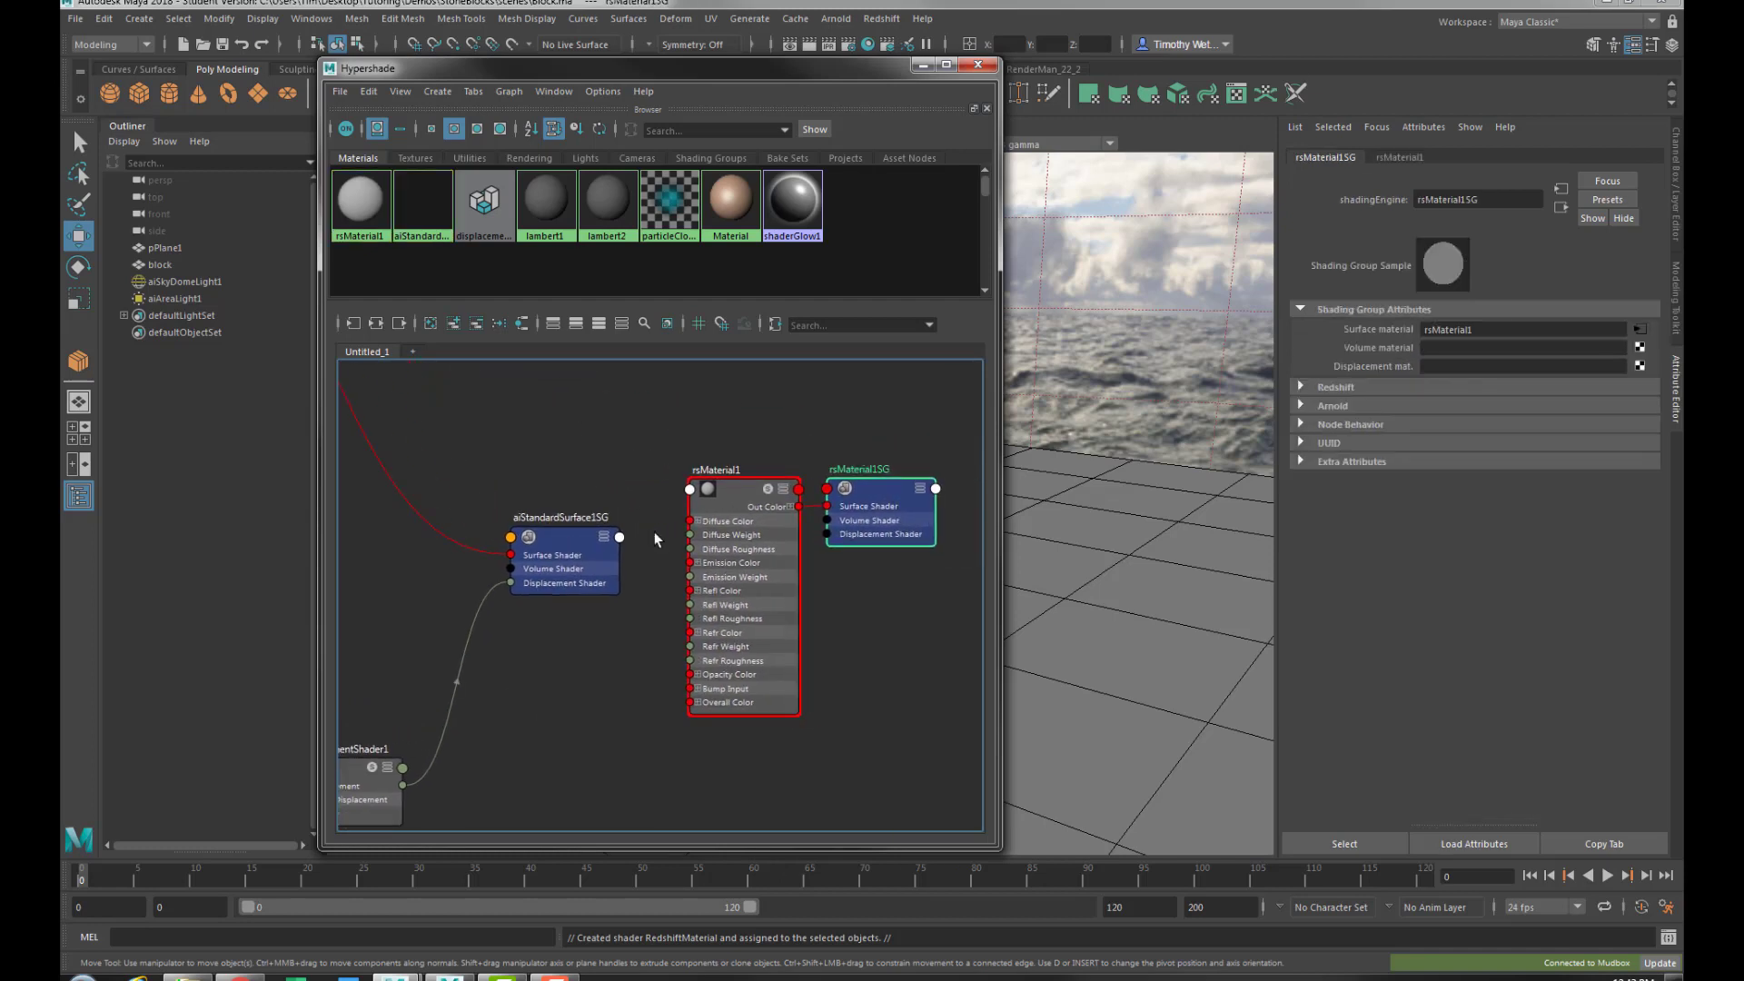
pyautogui.moveTo(873, 498); pyautogui.dragTo(928, 505)
pyautogui.keyDown('alt'); pyautogui.moveTo(864, 561); pyautogui.dragTo(808, 562, button='middle'); pyautogui.keyUp('alt')
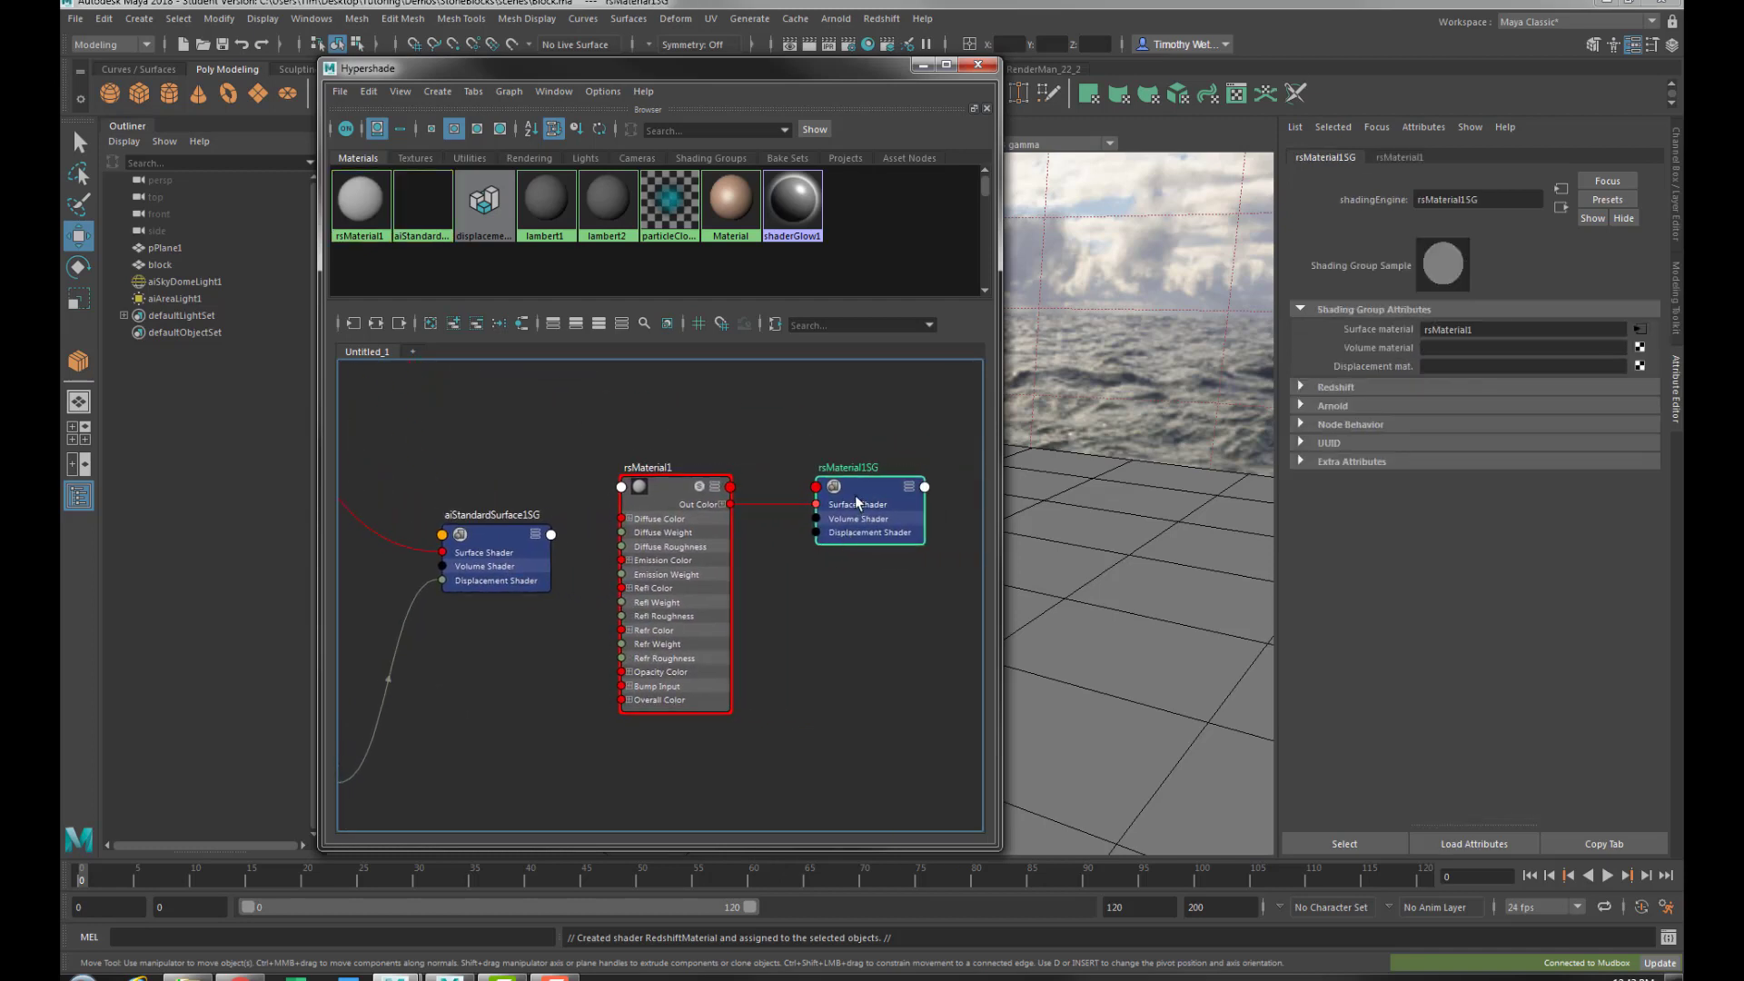
# Delete the Arnold shading network, including aiStandardSurface1, its shading group and its normal and displacement nodes
pyautogui.scroll(-4, 658, 553)
pyautogui.scroll(4, 659, 499)
pyautogui.click(484, 199)
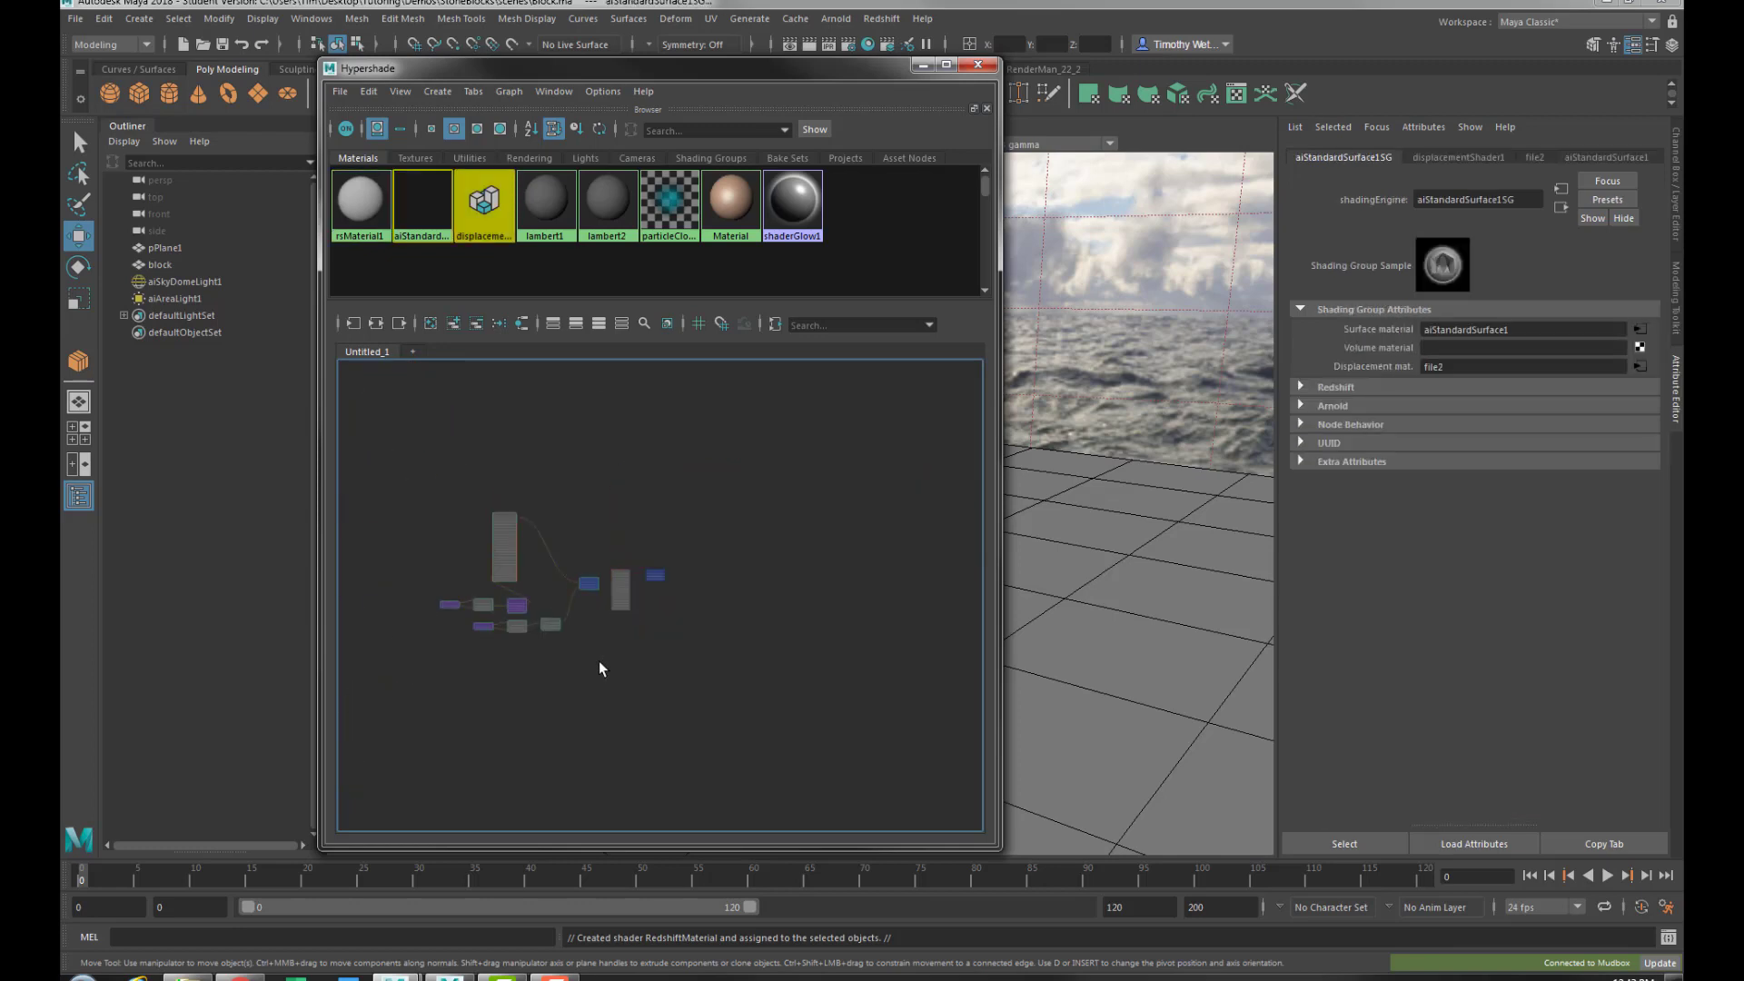
pyautogui.press('Delete')
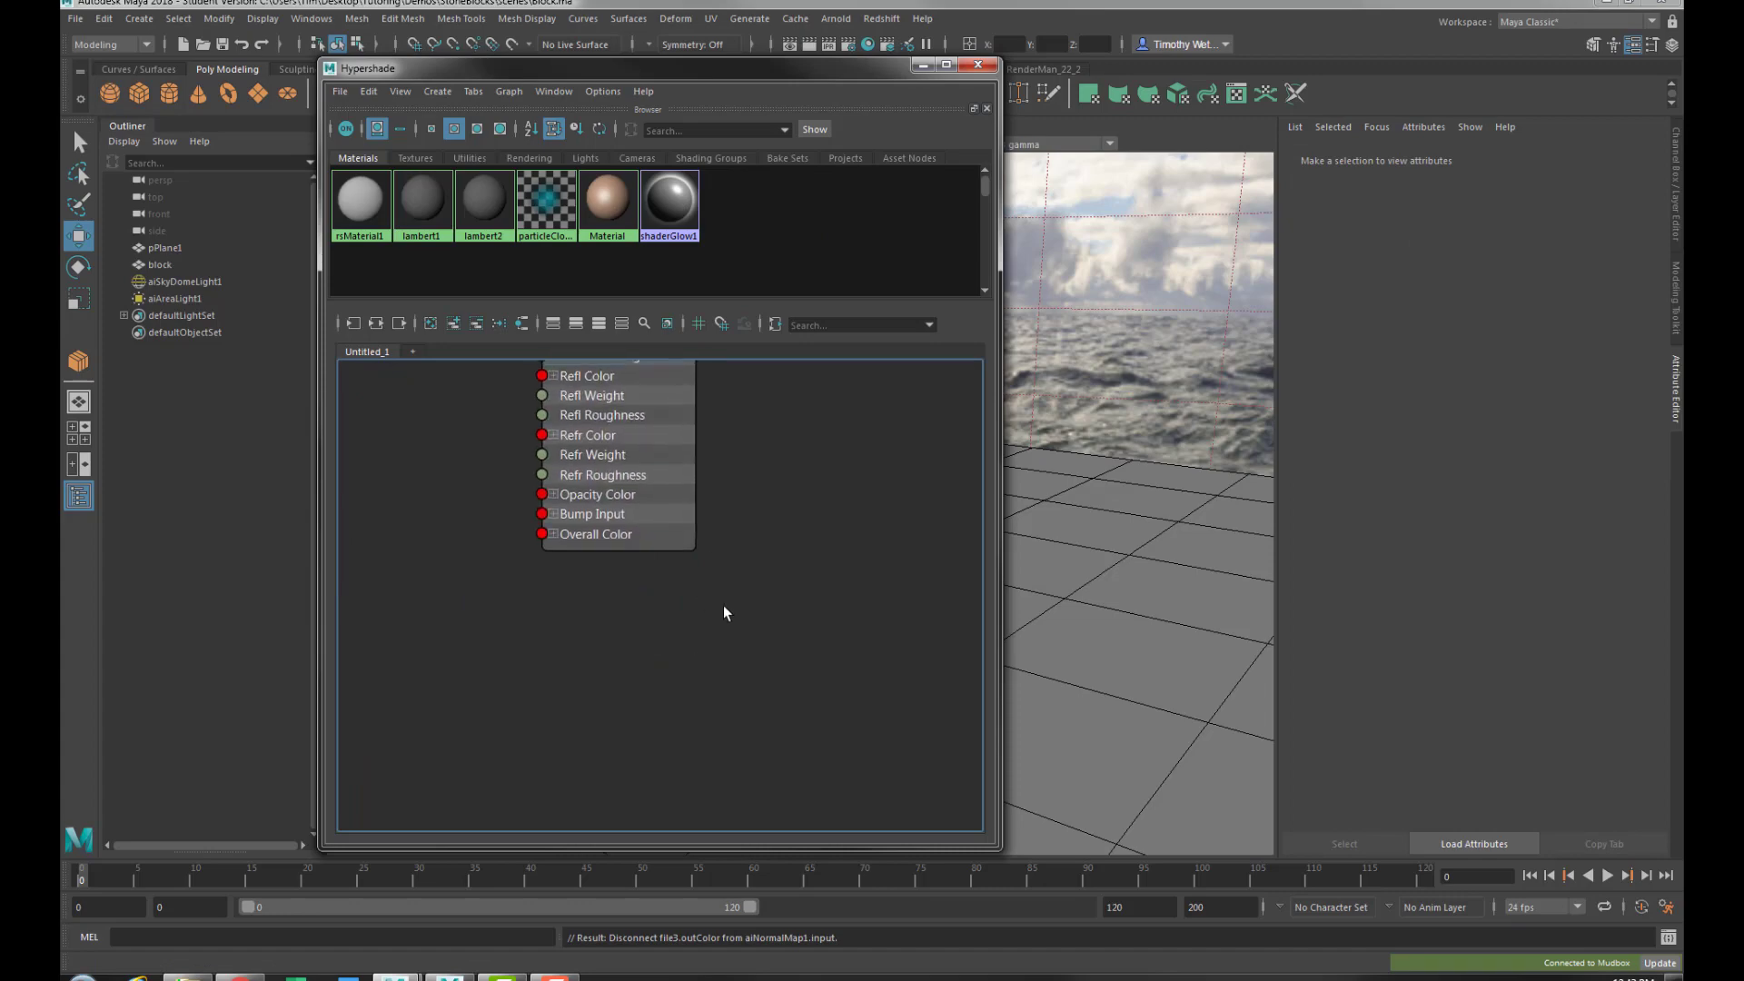
# Minimize the Hypershade and delete the Arnold sky dome light and area light from the scene
pyautogui.click(923, 65)
pyautogui.click(1078, 274)
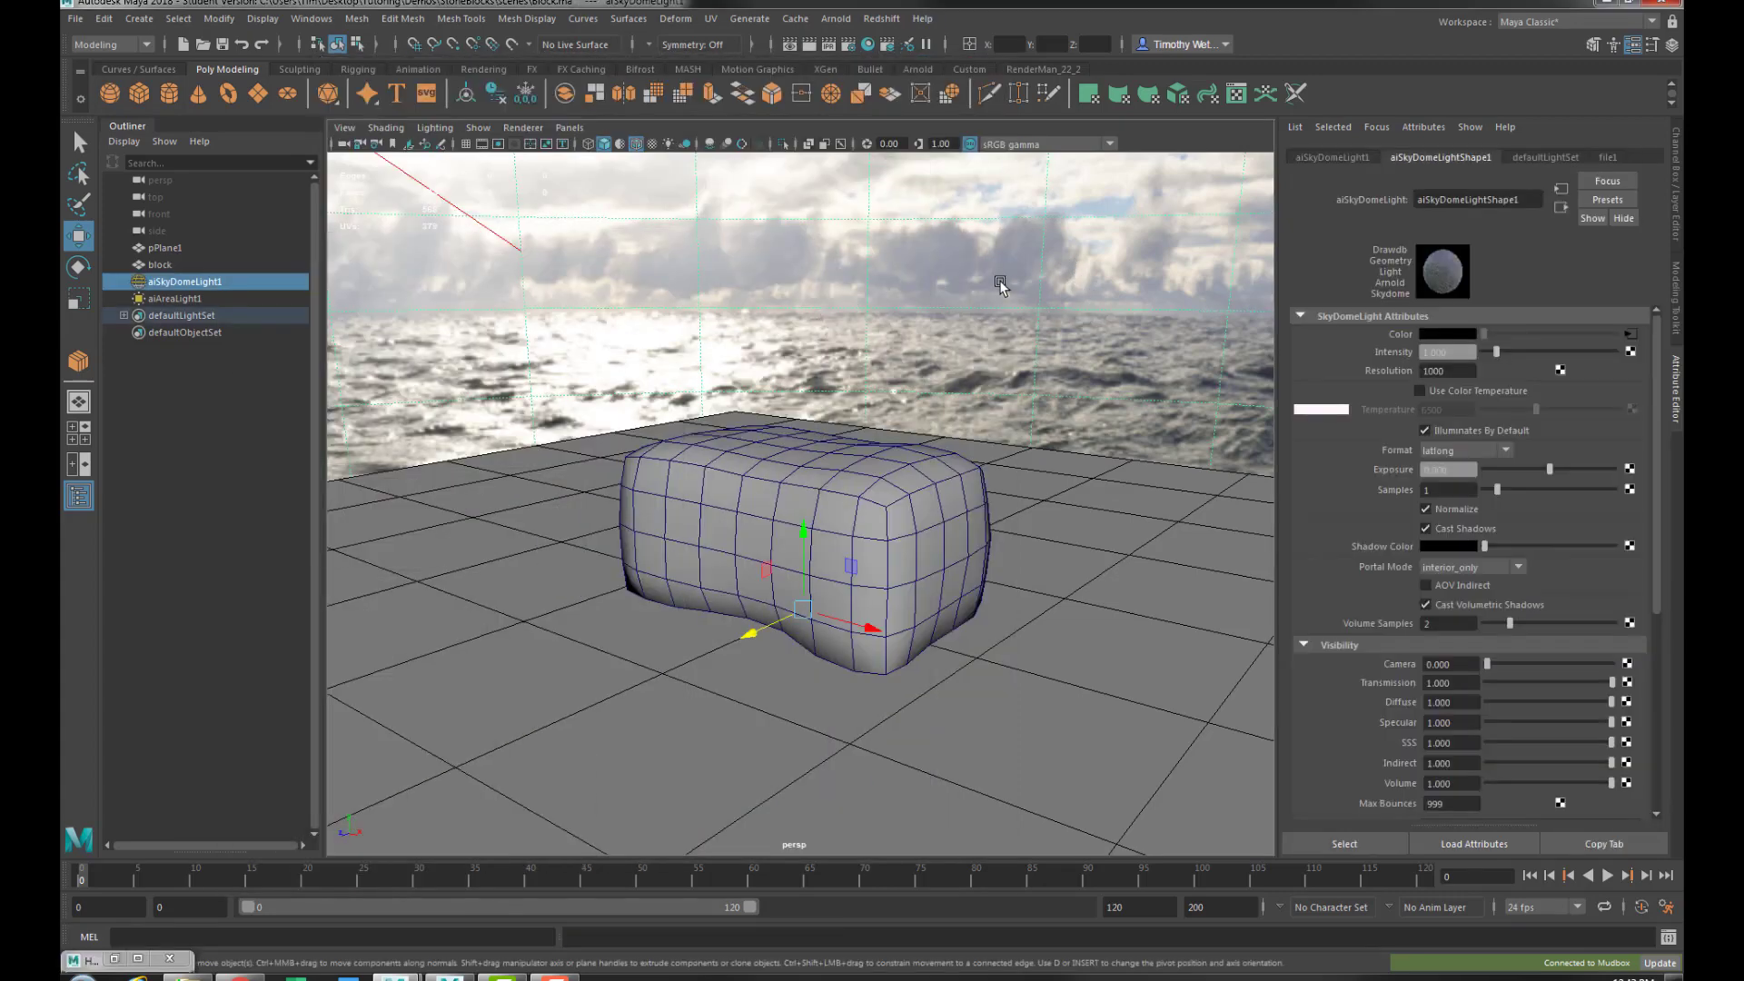
pyautogui.press('Delete')
pyautogui.click(177, 283)
pyautogui.press('Delete')
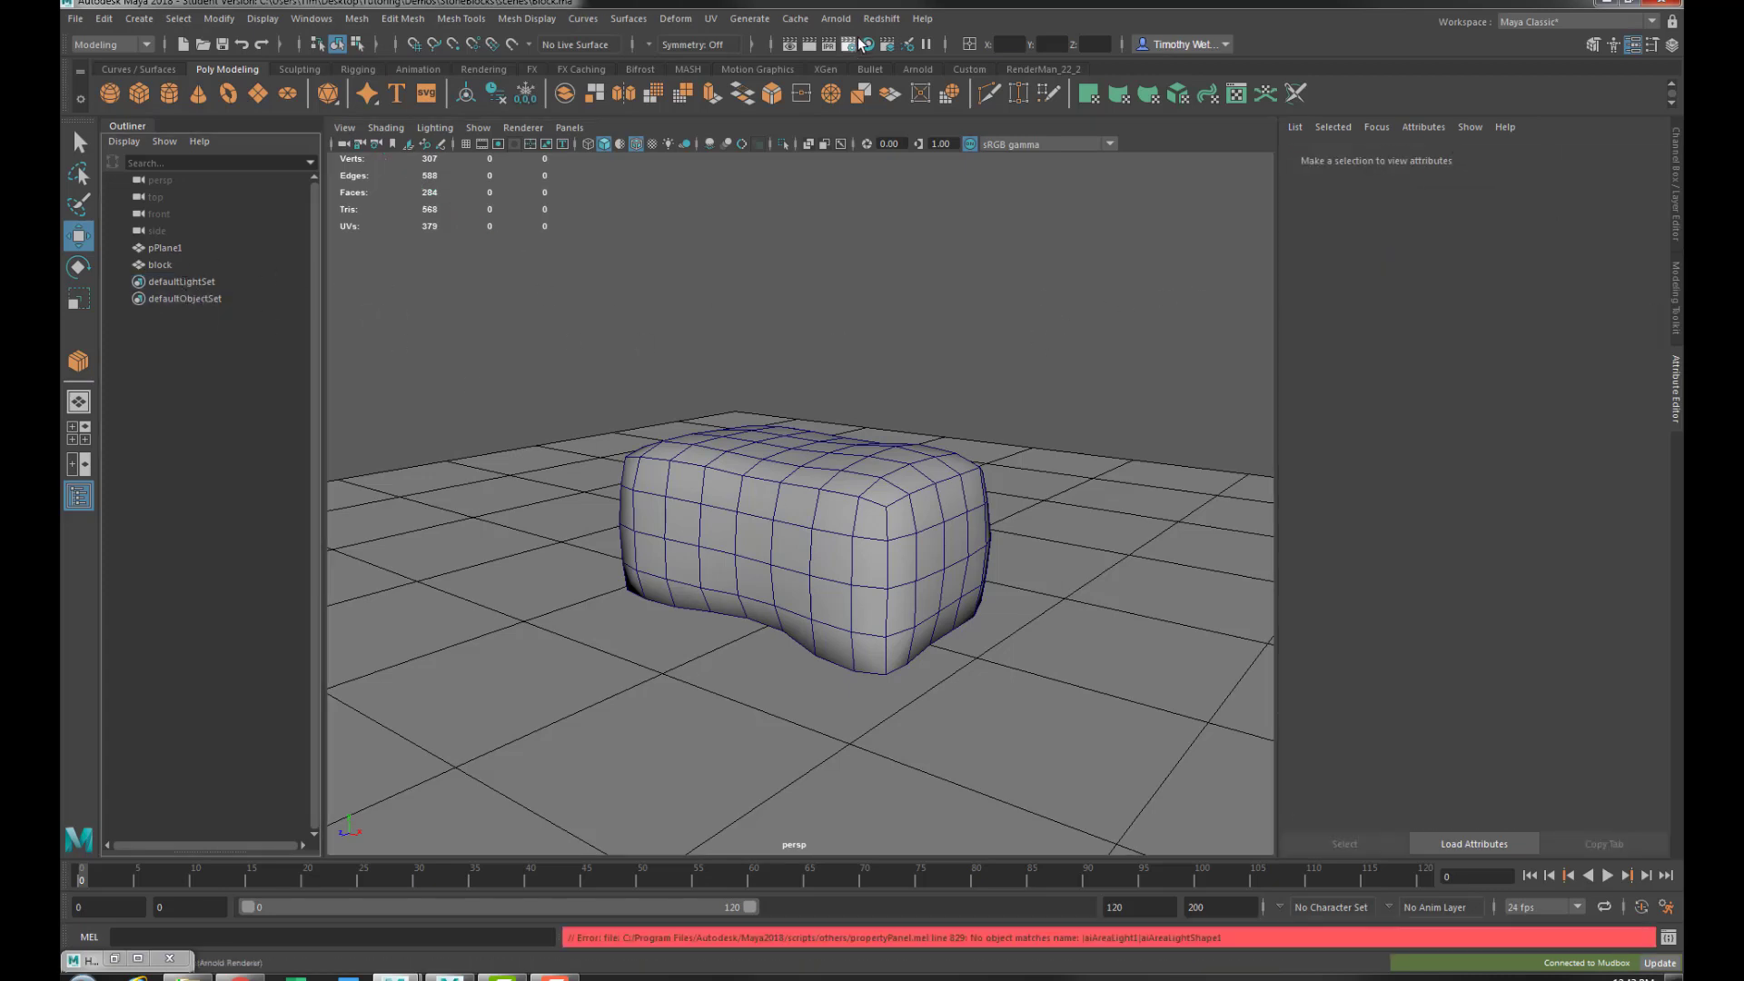
# Run a test render of the block in Redshift Render View, then close the render window
pyautogui.click(881, 18)
pyautogui.click(915, 50)
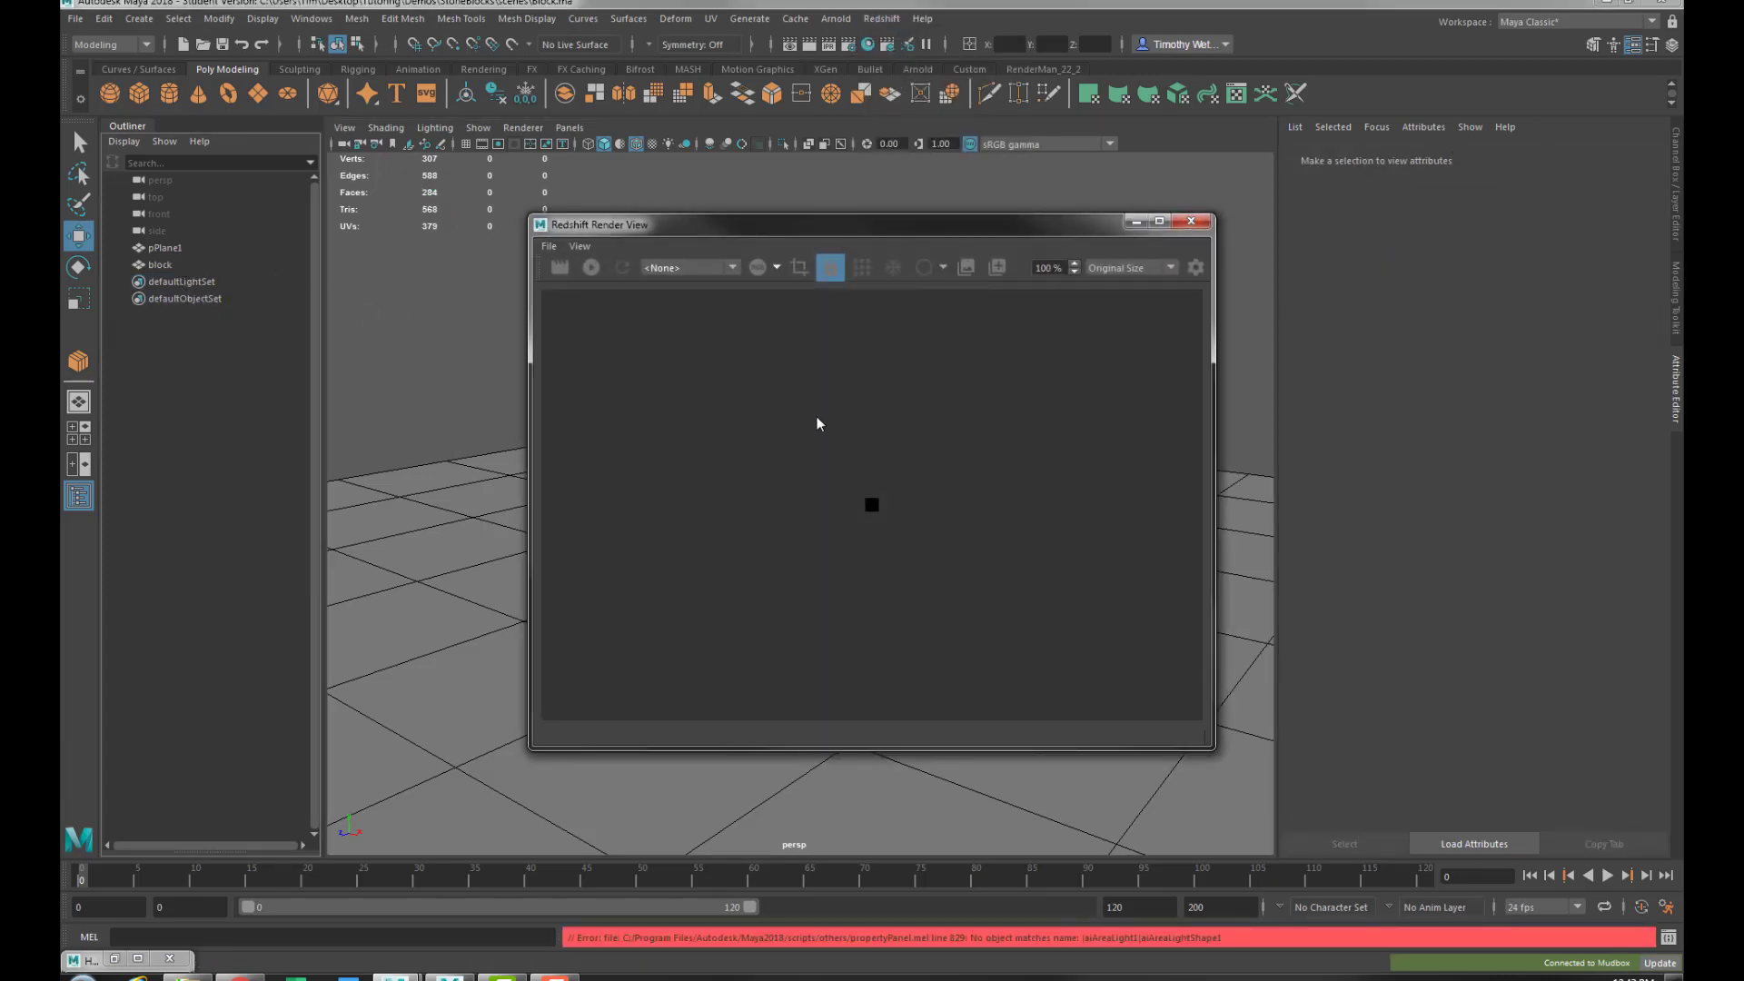
pyautogui.click(591, 267)
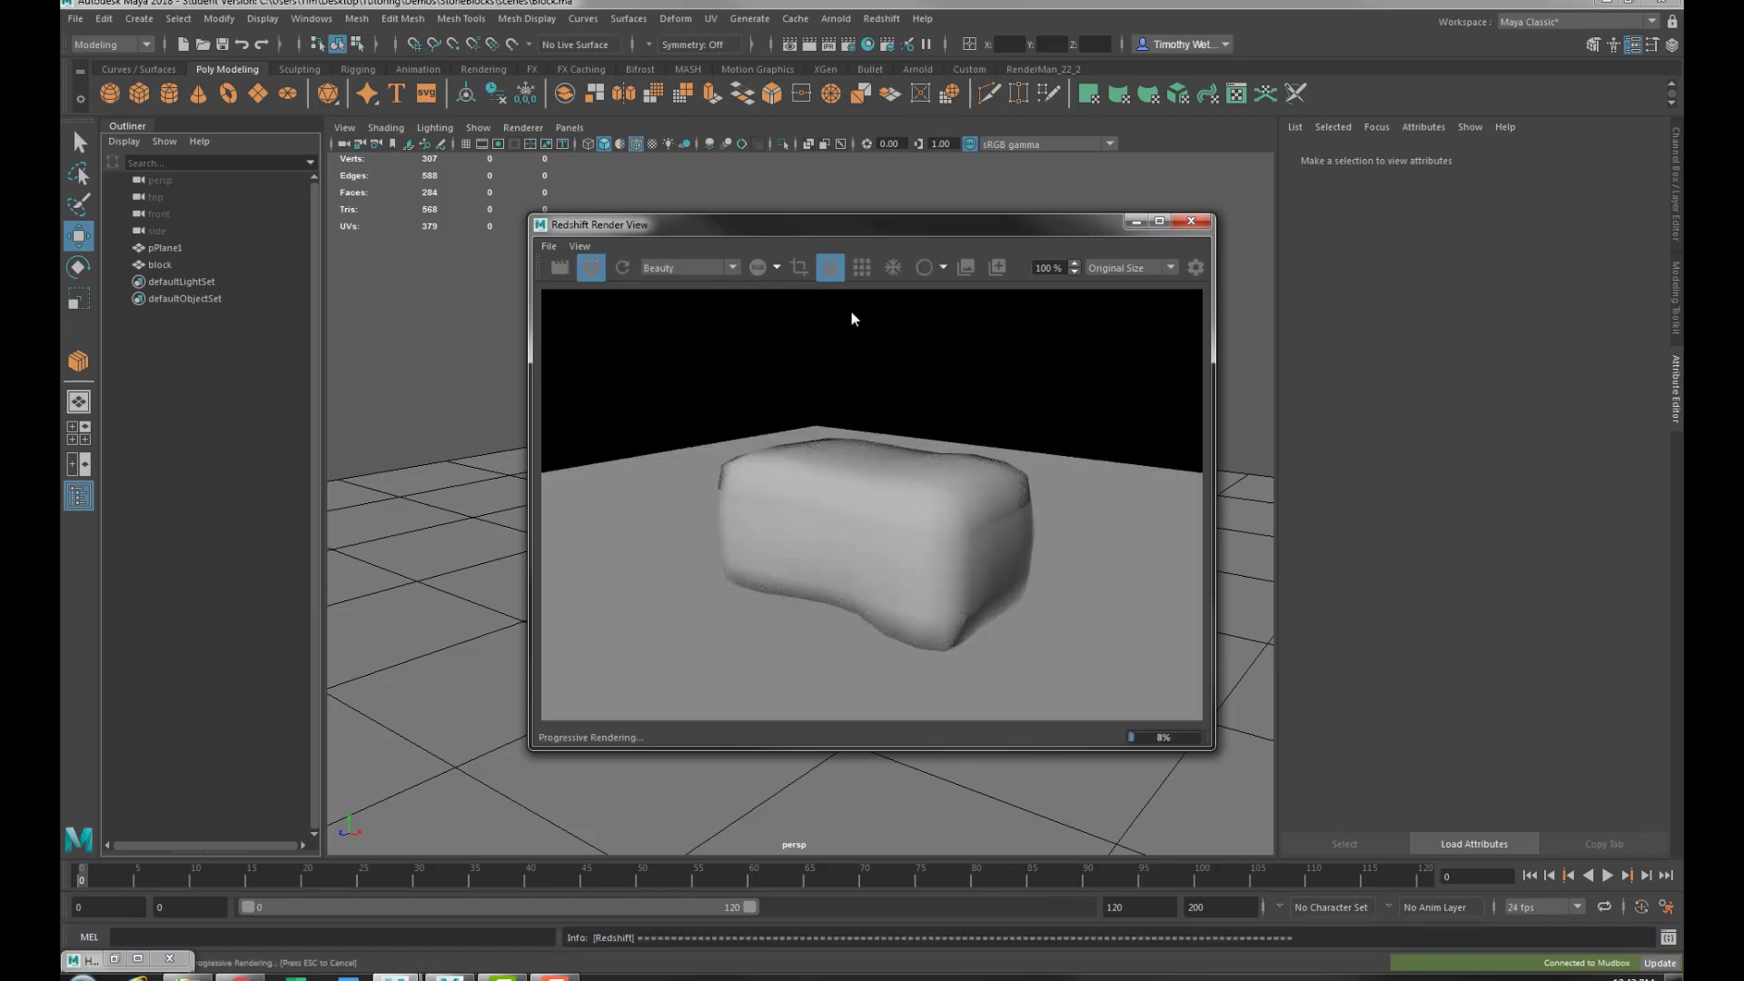
pyautogui.click(1191, 222)
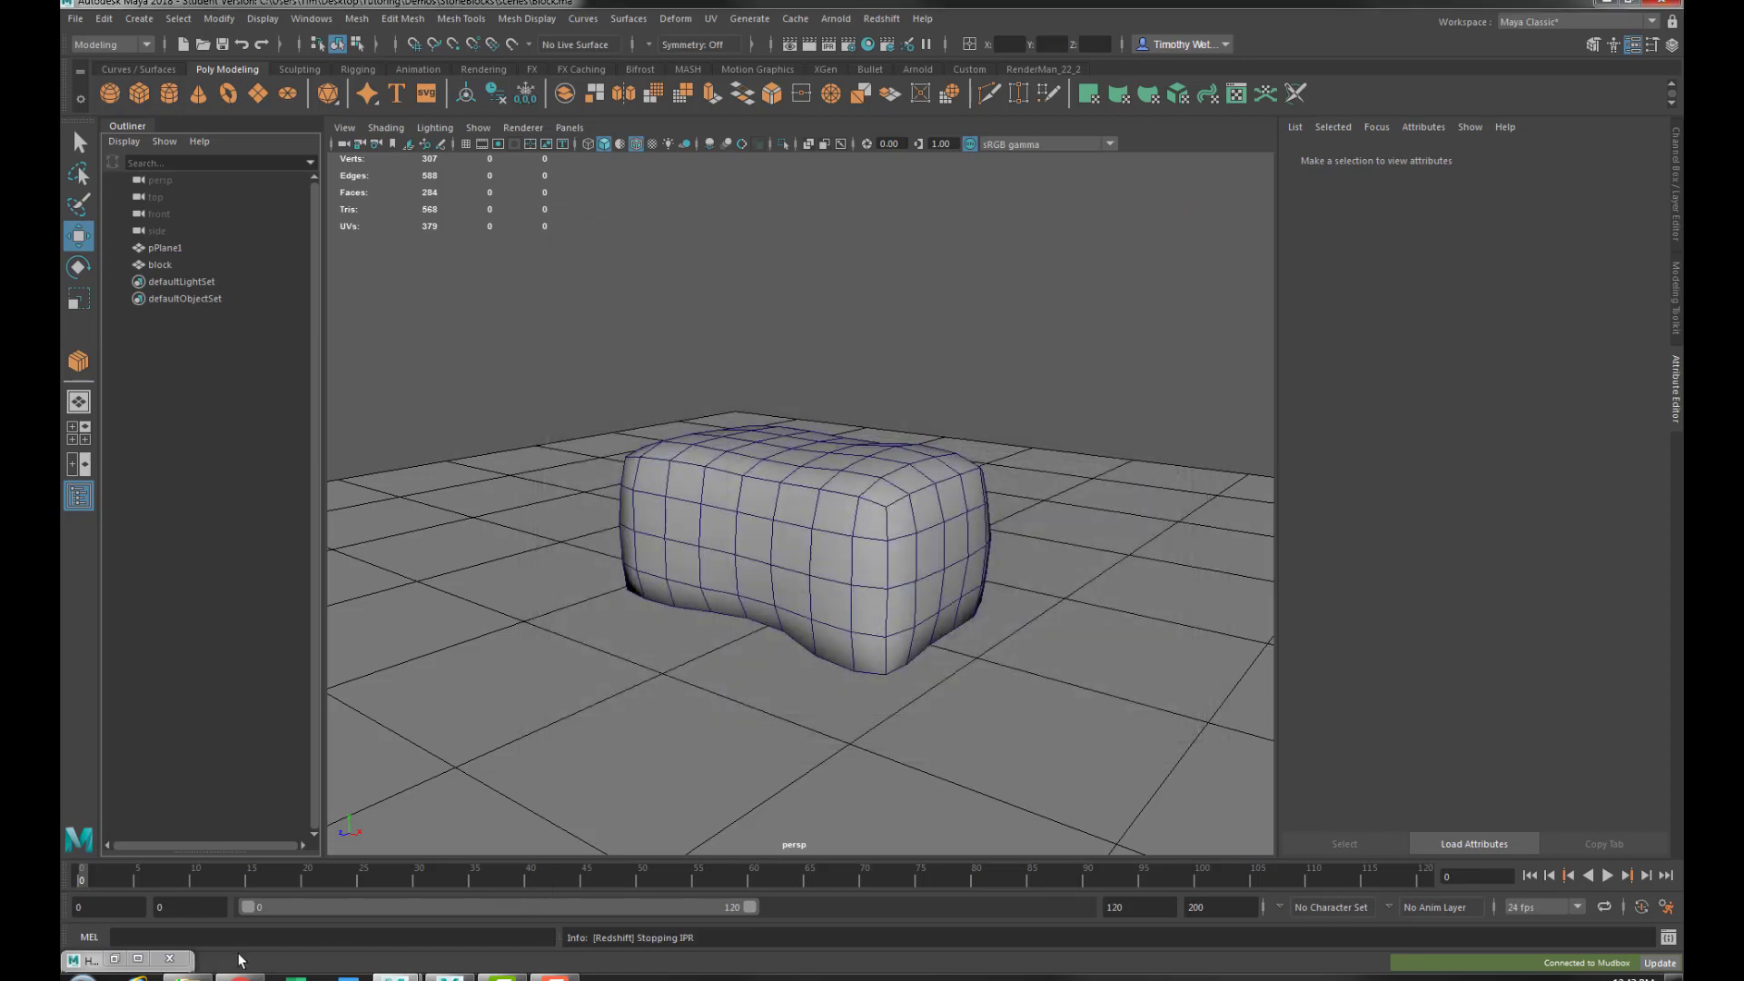
# Create a RedshiftDisplacement node in the Hypershade and connect its output to the Displacement Shader of rsMaterial1SG
pyautogui.click(114, 961)
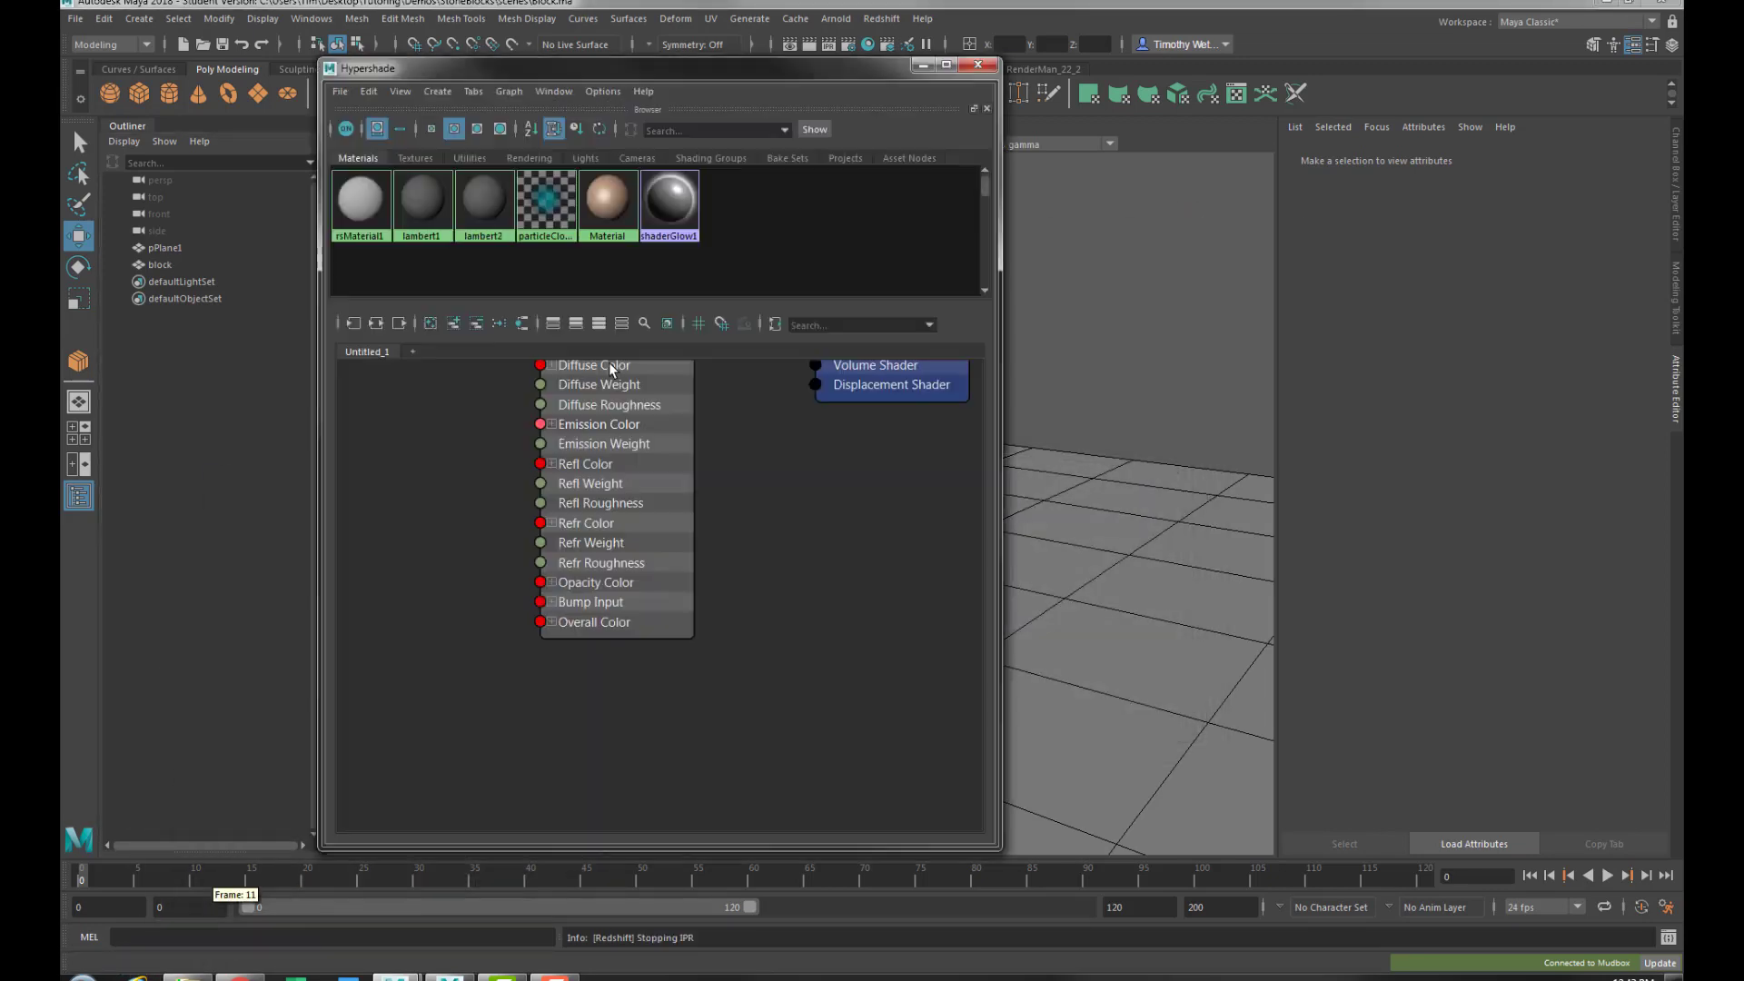
pyautogui.click(841, 433)
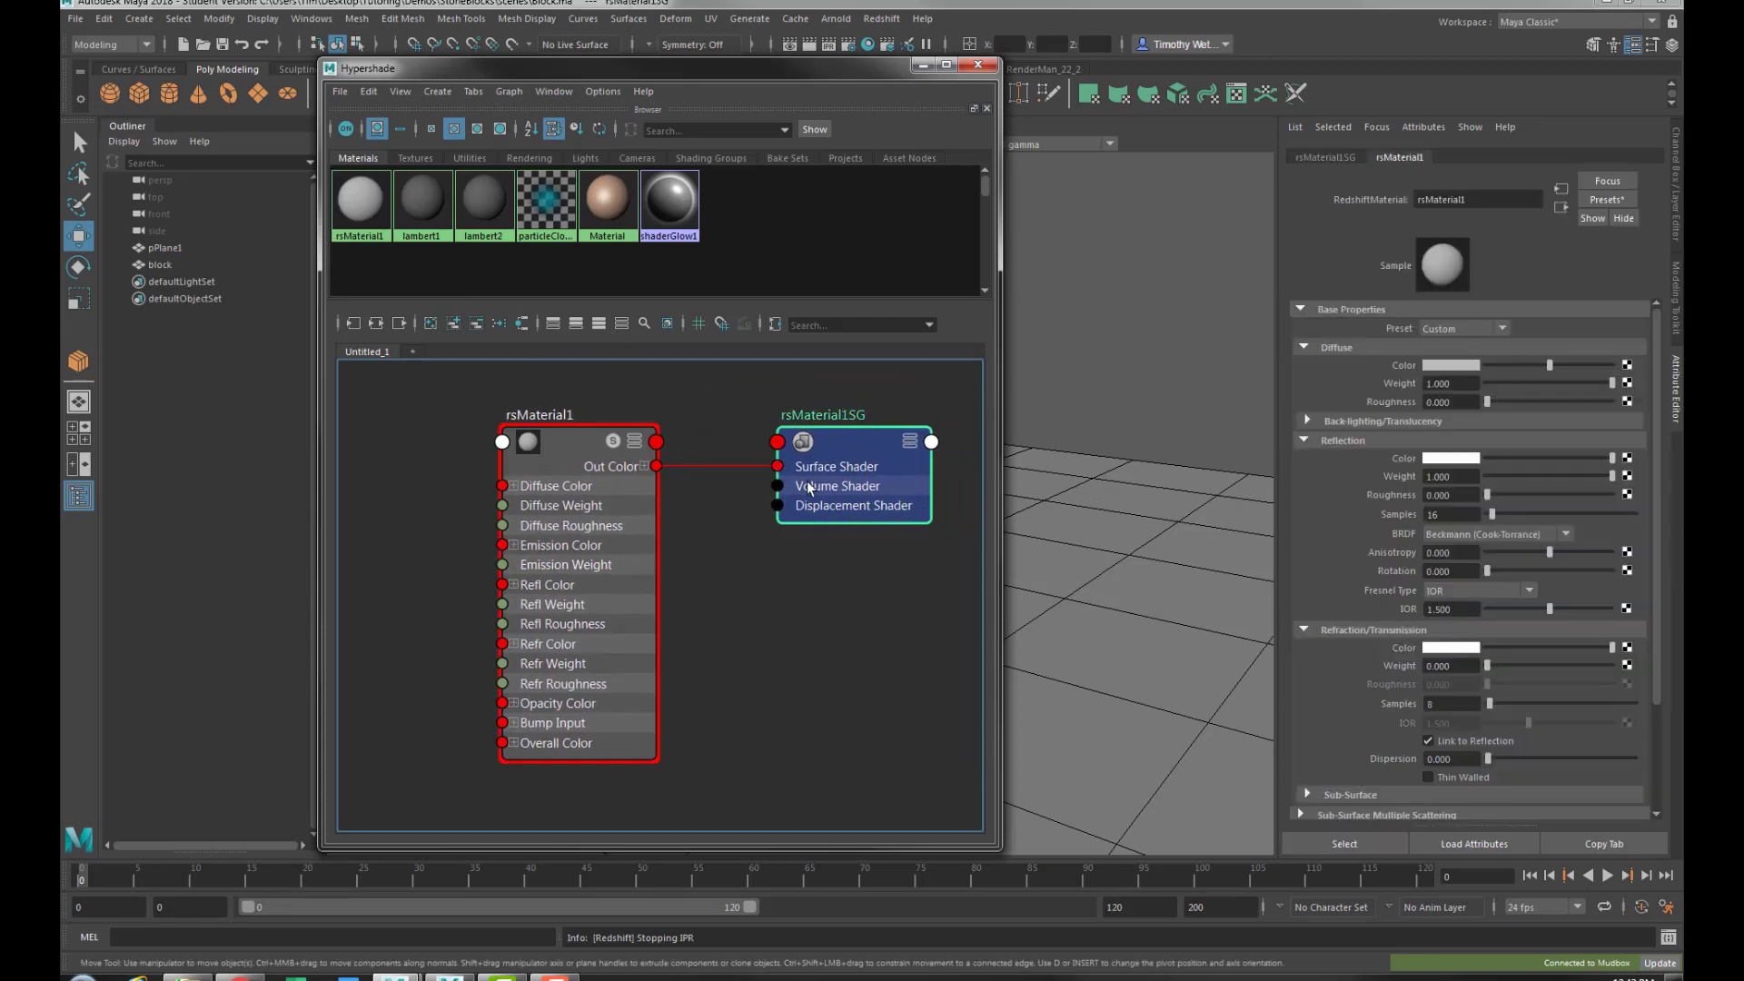
pyautogui.press('Tab')
pyautogui.write('dis')
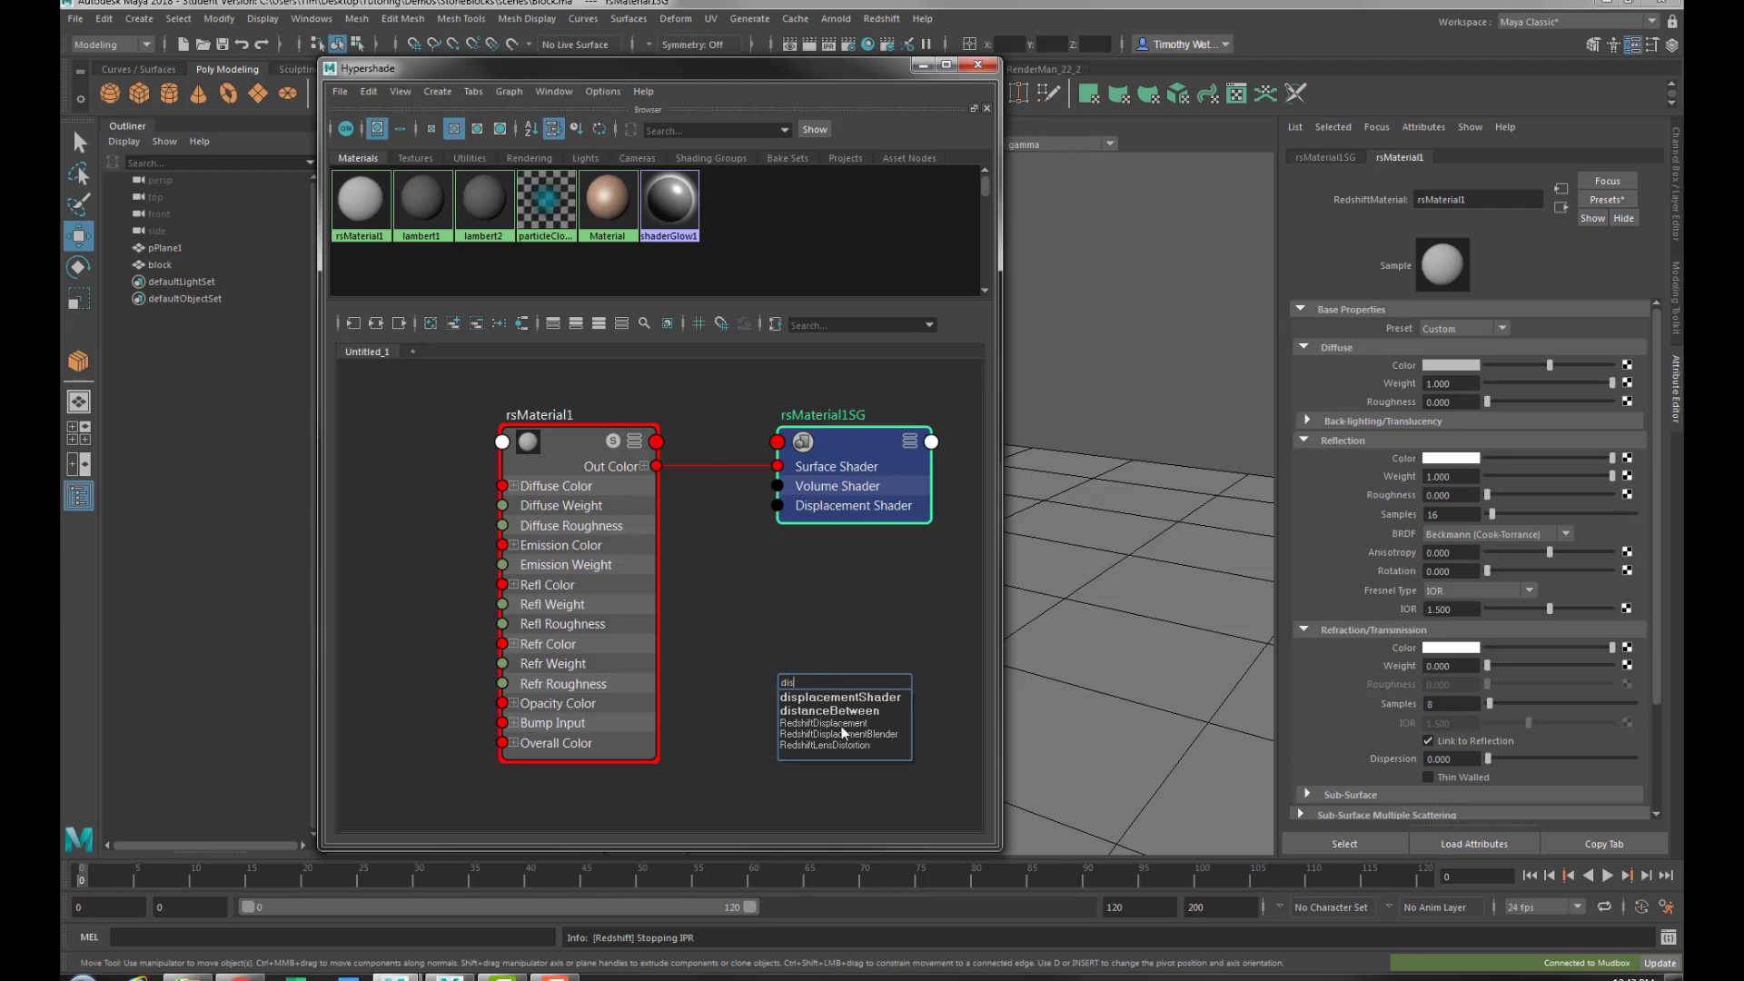
pyautogui.click(830, 724)
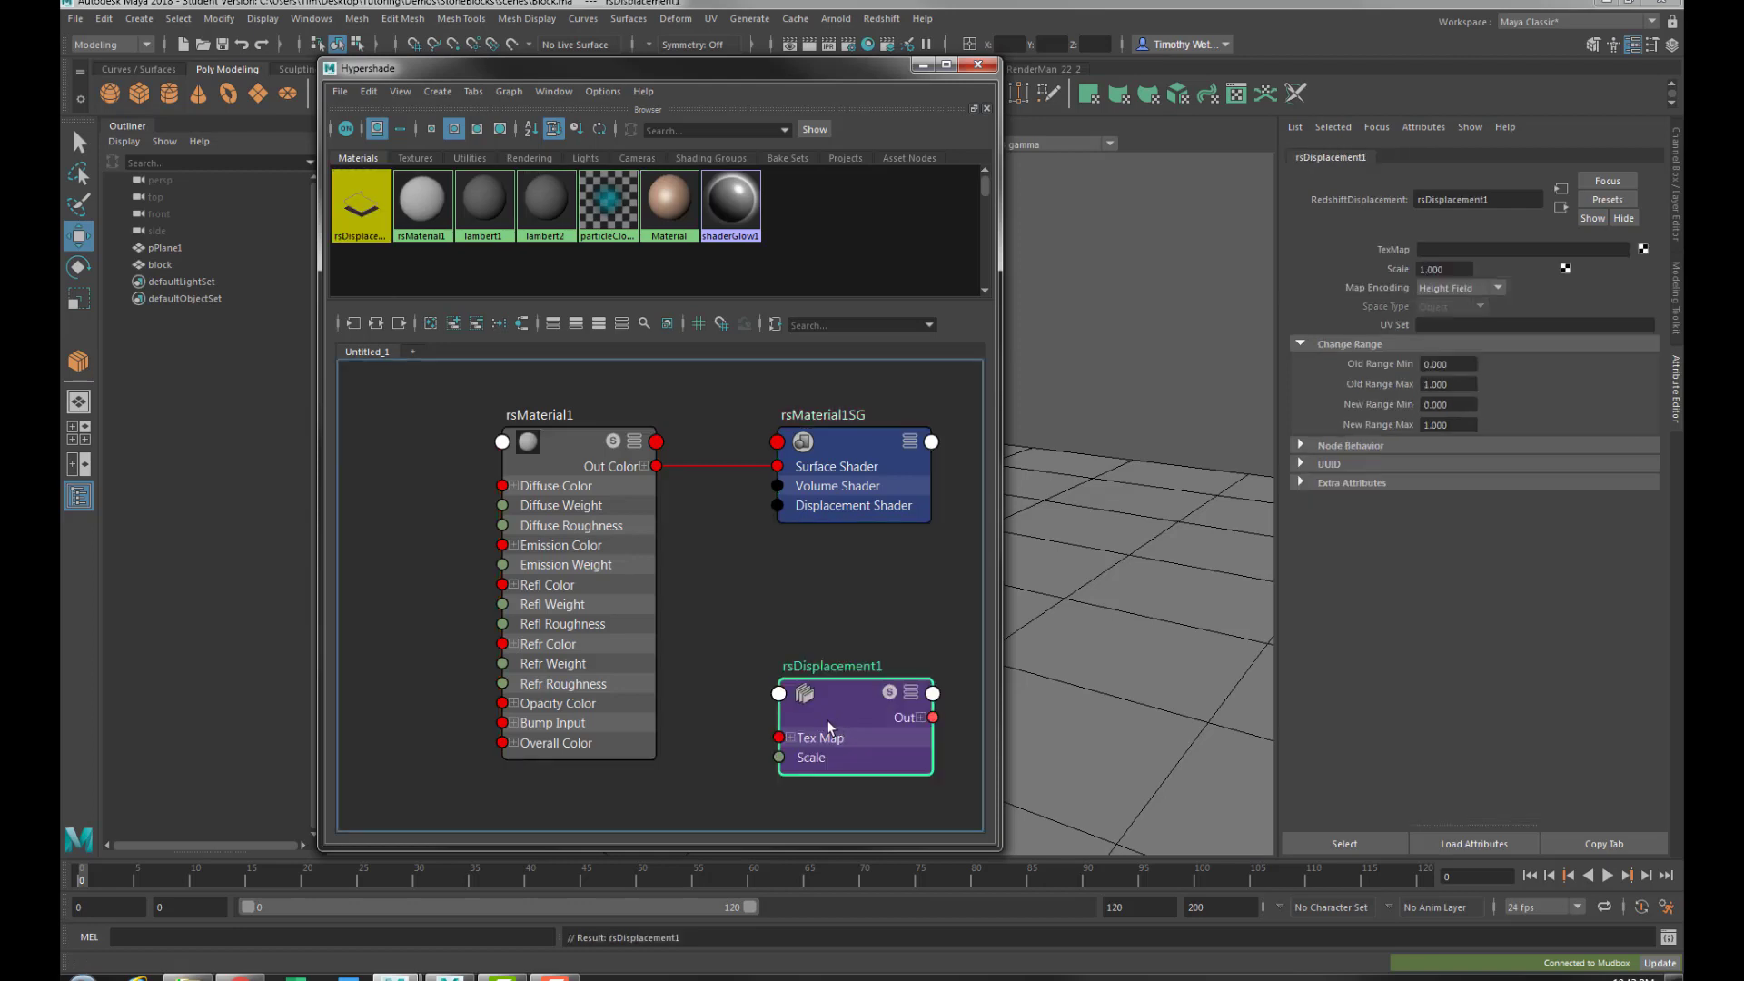
pyautogui.moveTo(868, 694); pyautogui.dragTo(786, 505)
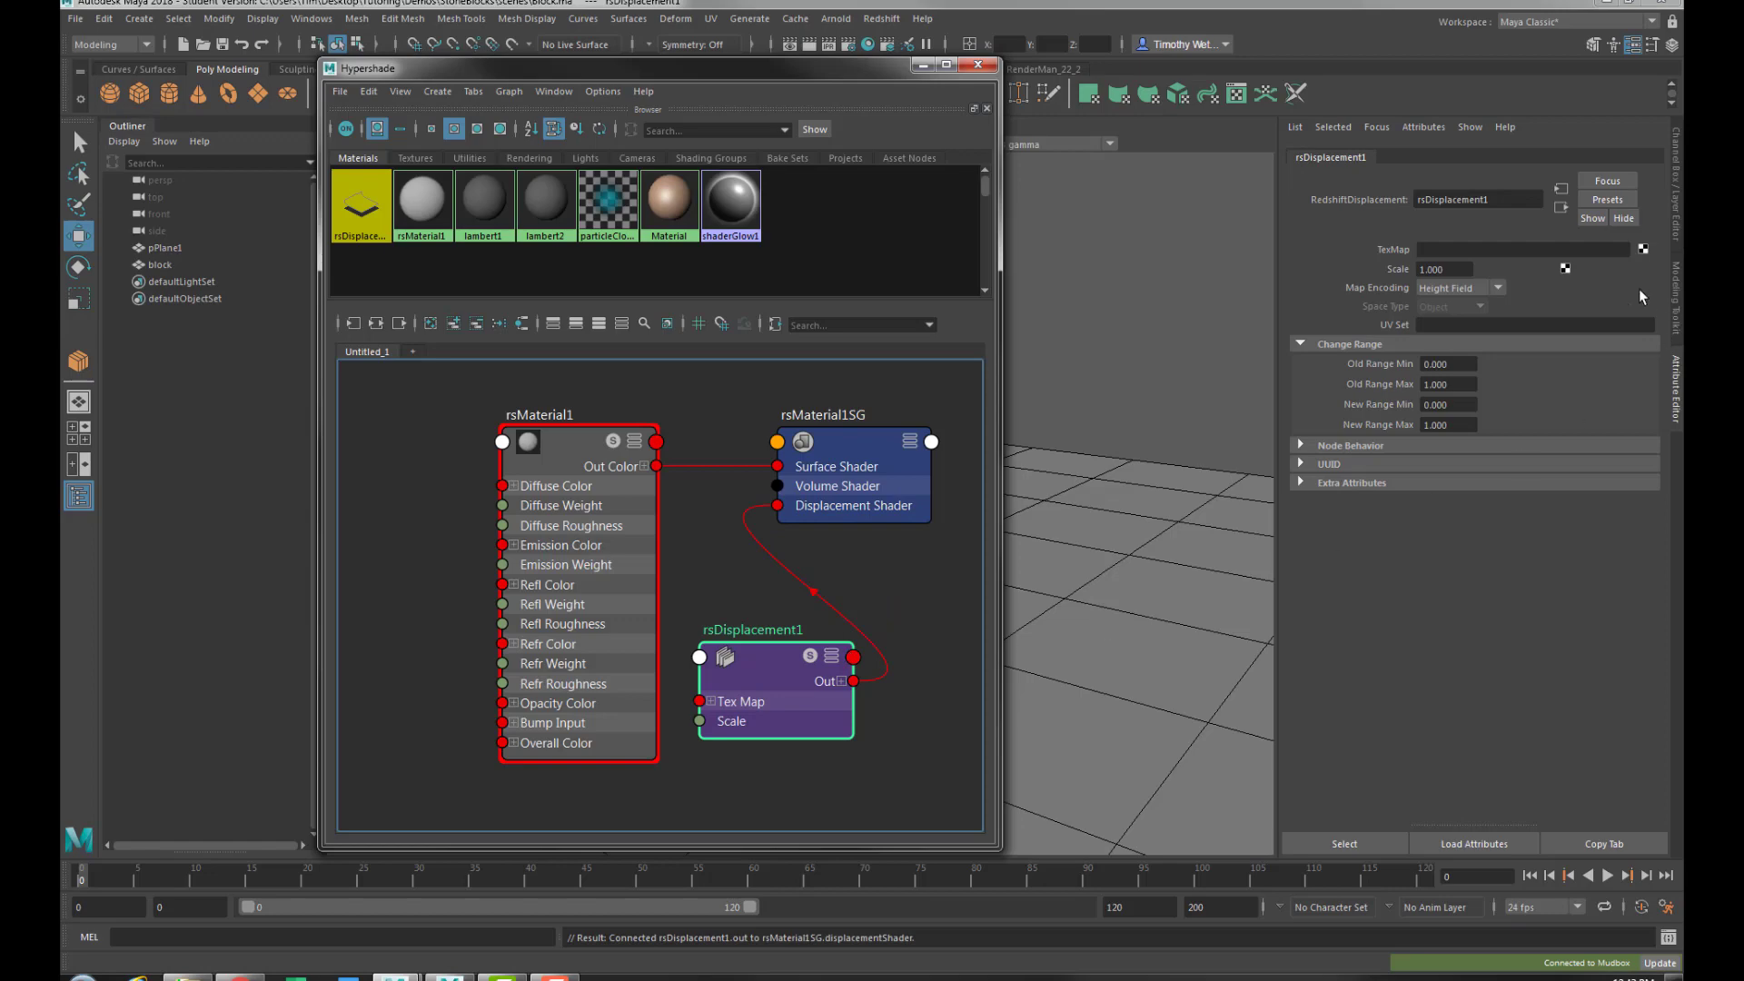
# Add a File texture to the displacement node's TexMap and load Block_Displace_A.tif from the sourceimages folder
pyautogui.click(1642, 248)
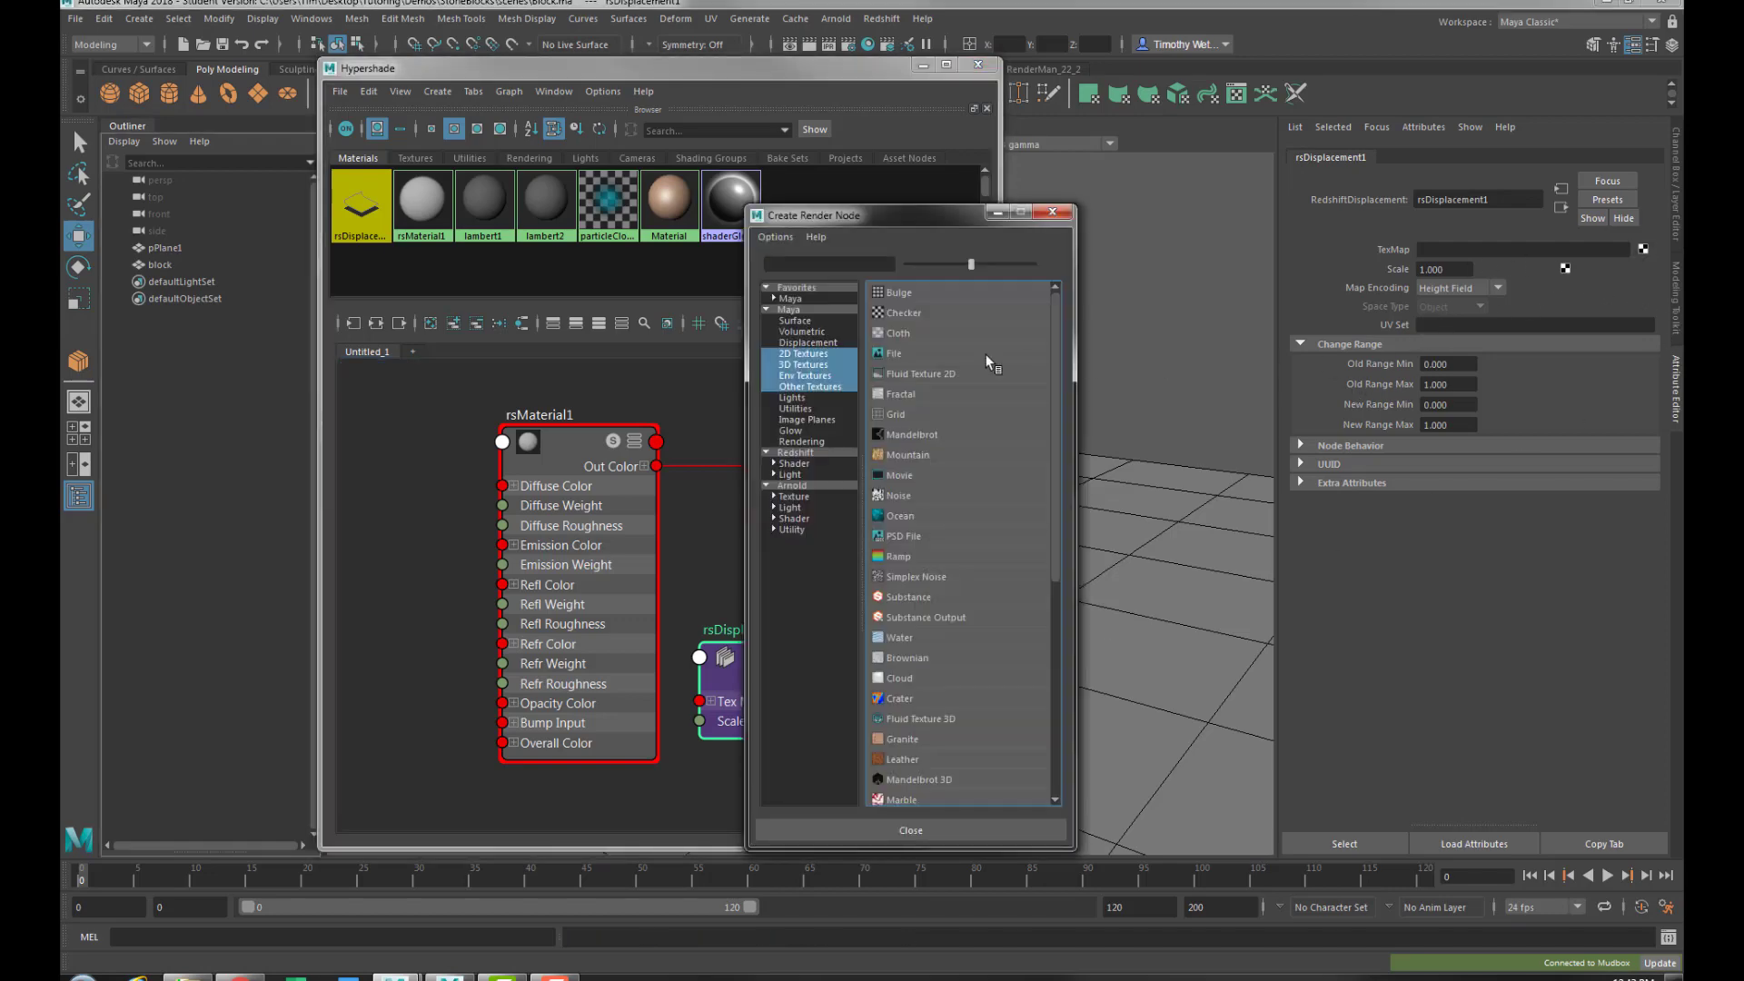
pyautogui.click(888, 355)
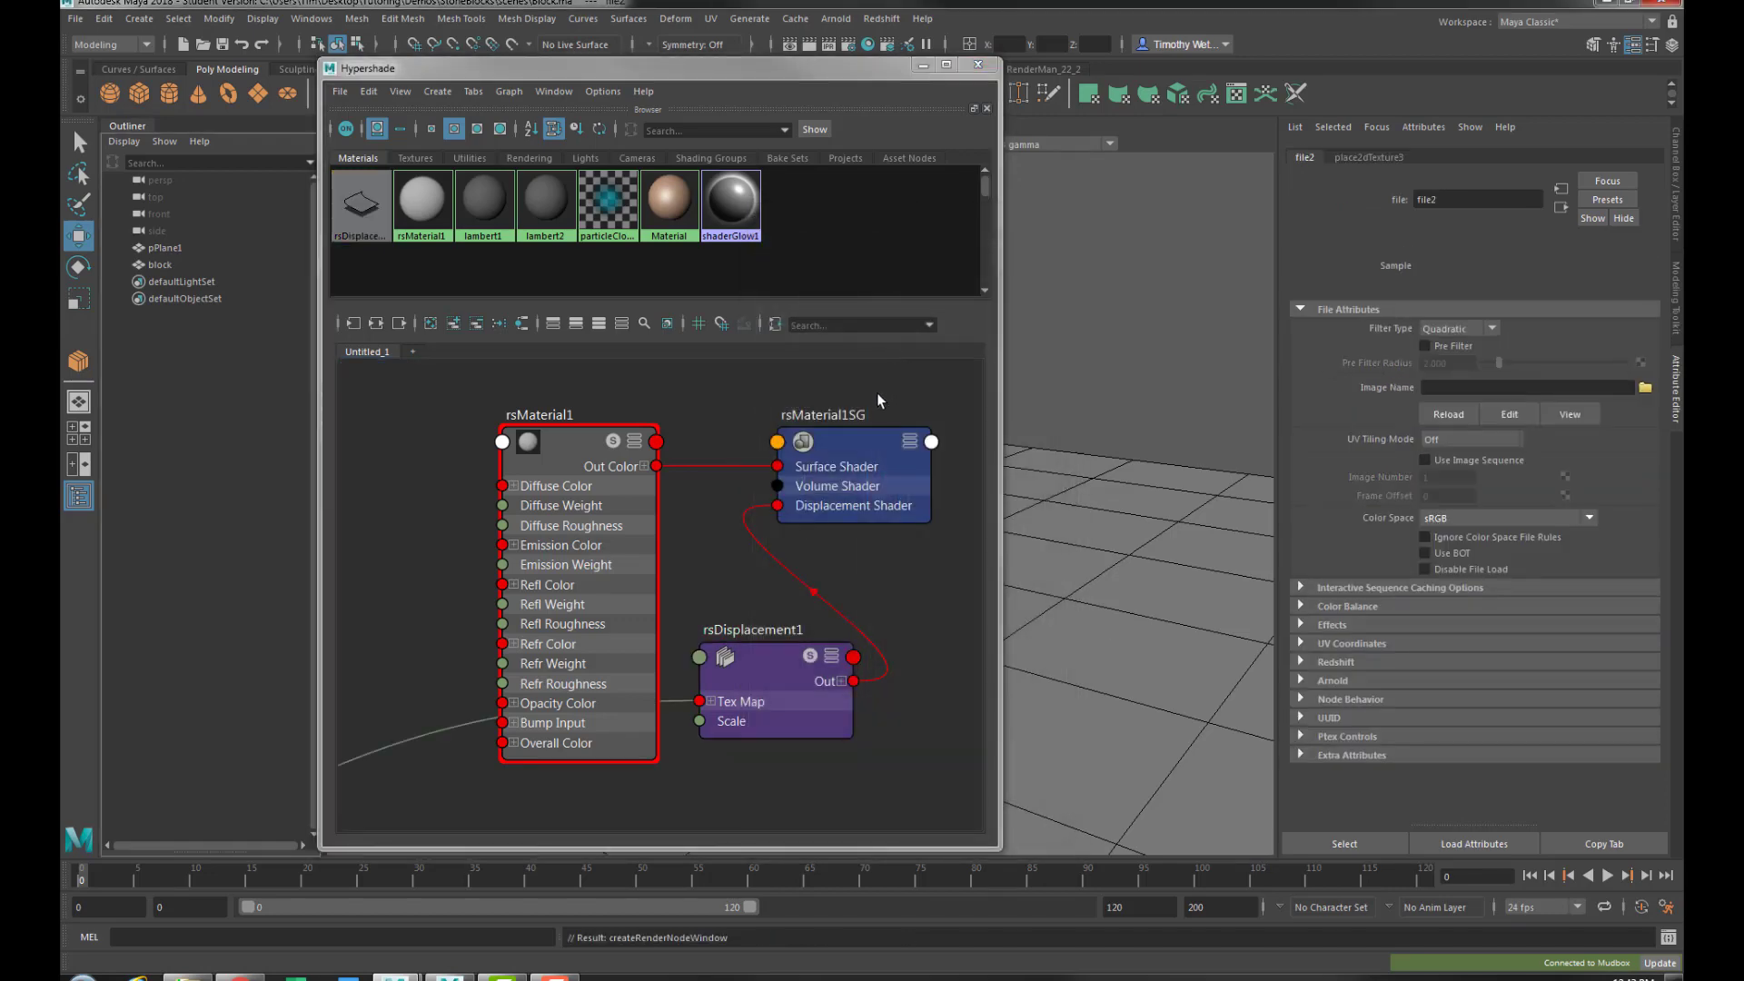
pyautogui.click(1644, 389)
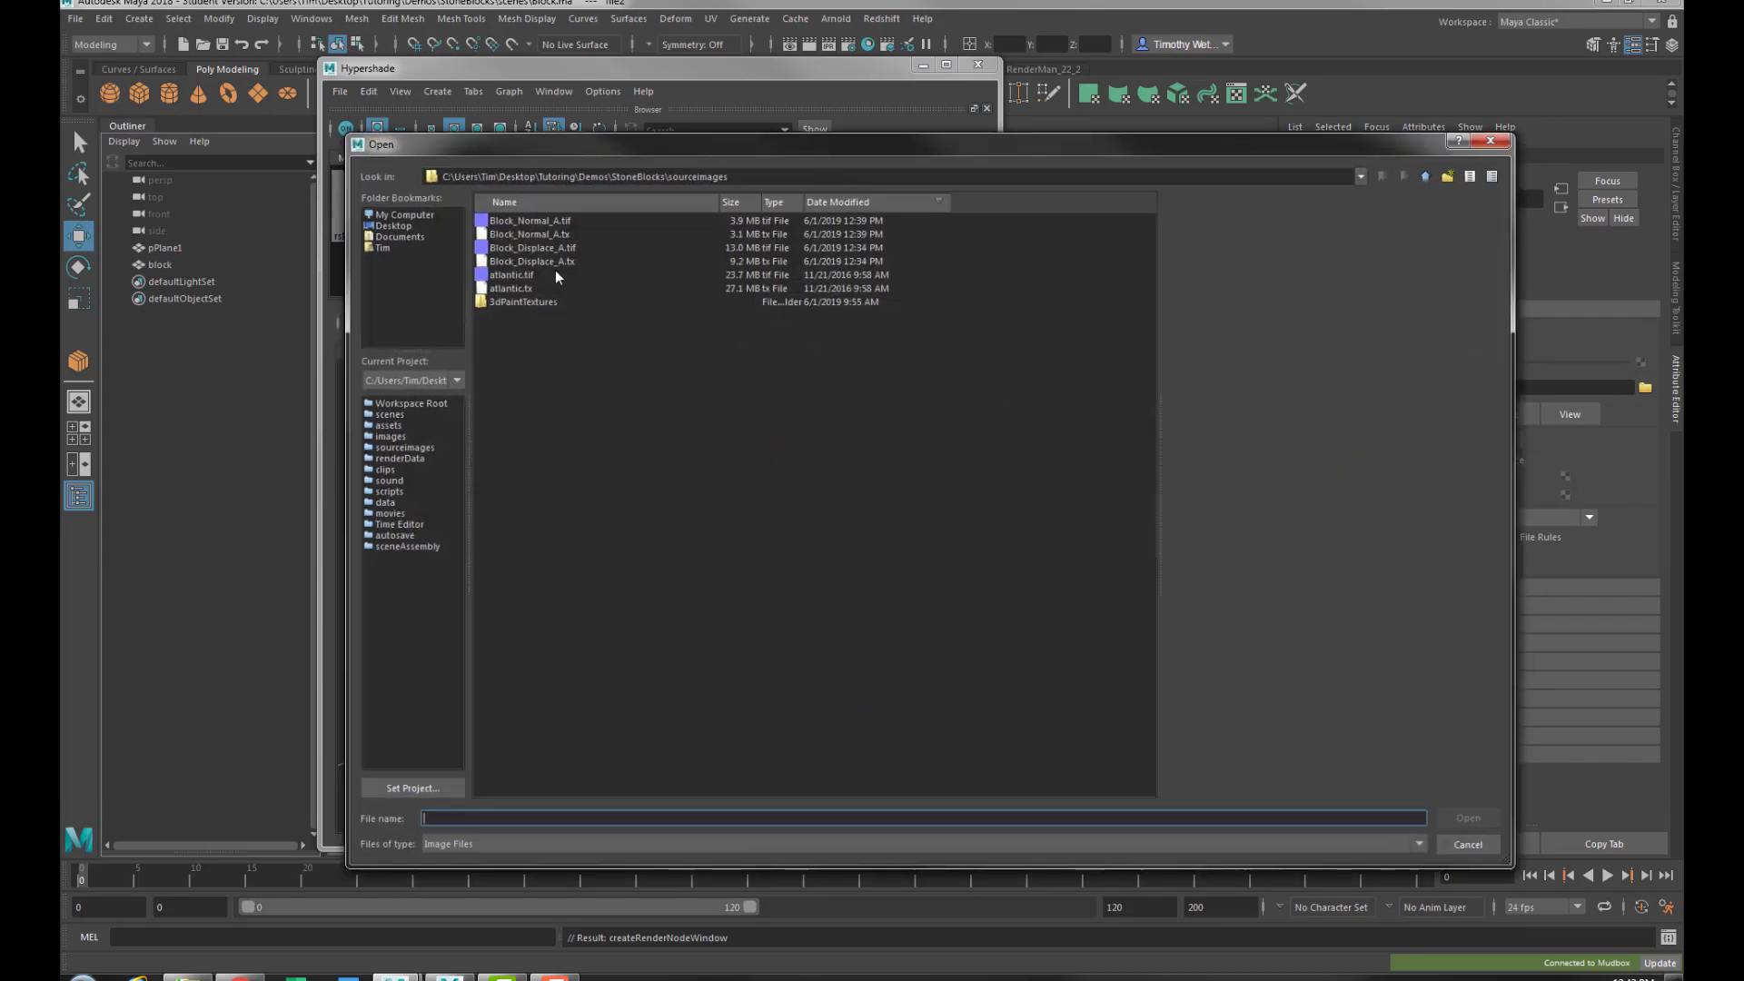
pyautogui.click(545, 249)
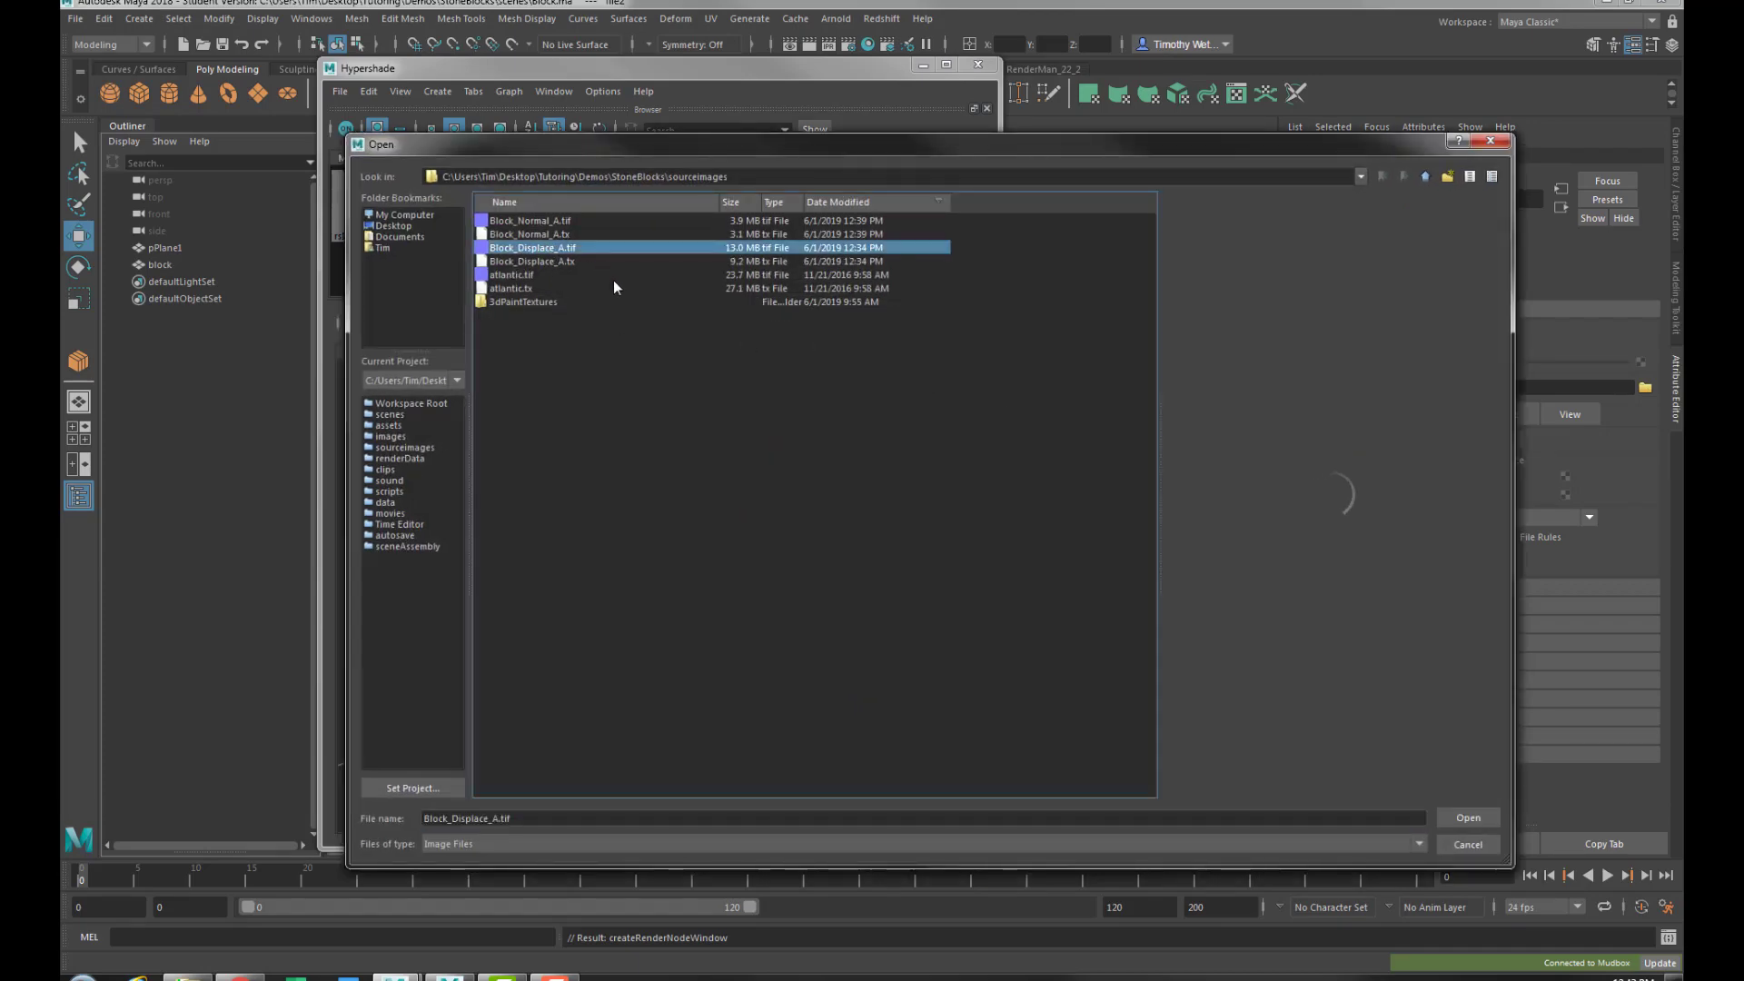
pyautogui.click(1466, 818)
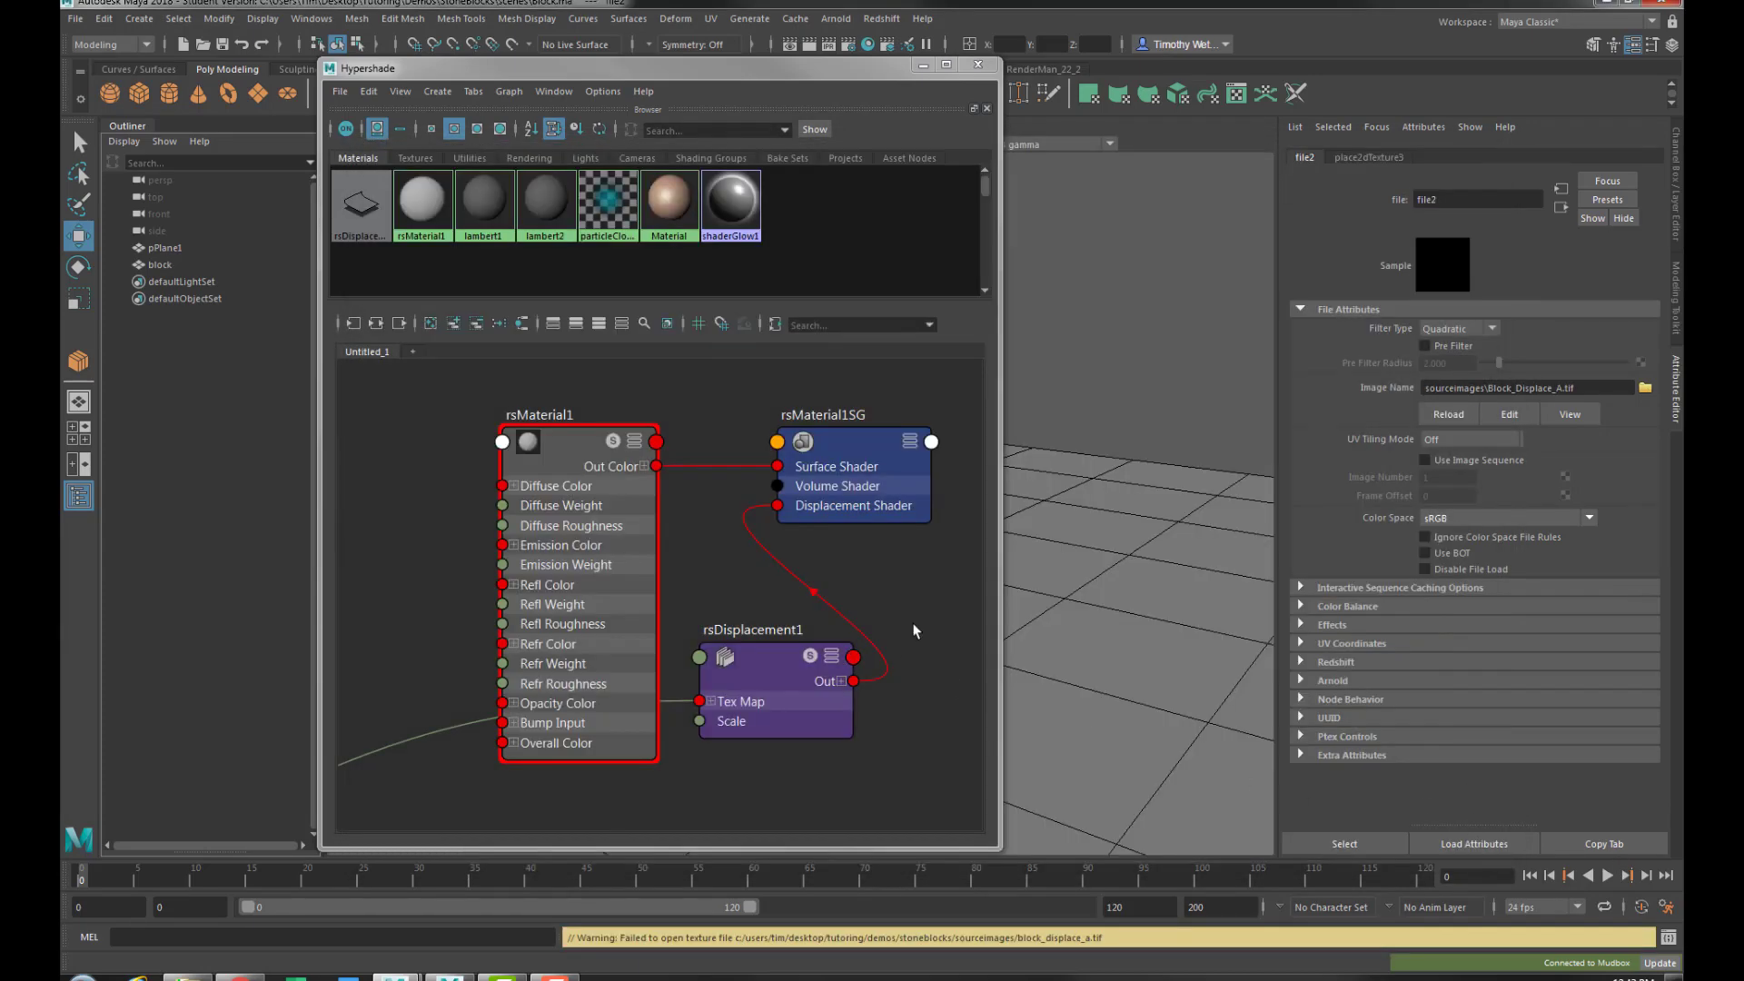
# Set the displacement file texture's color space to Raw
pyautogui.click(1463, 519)
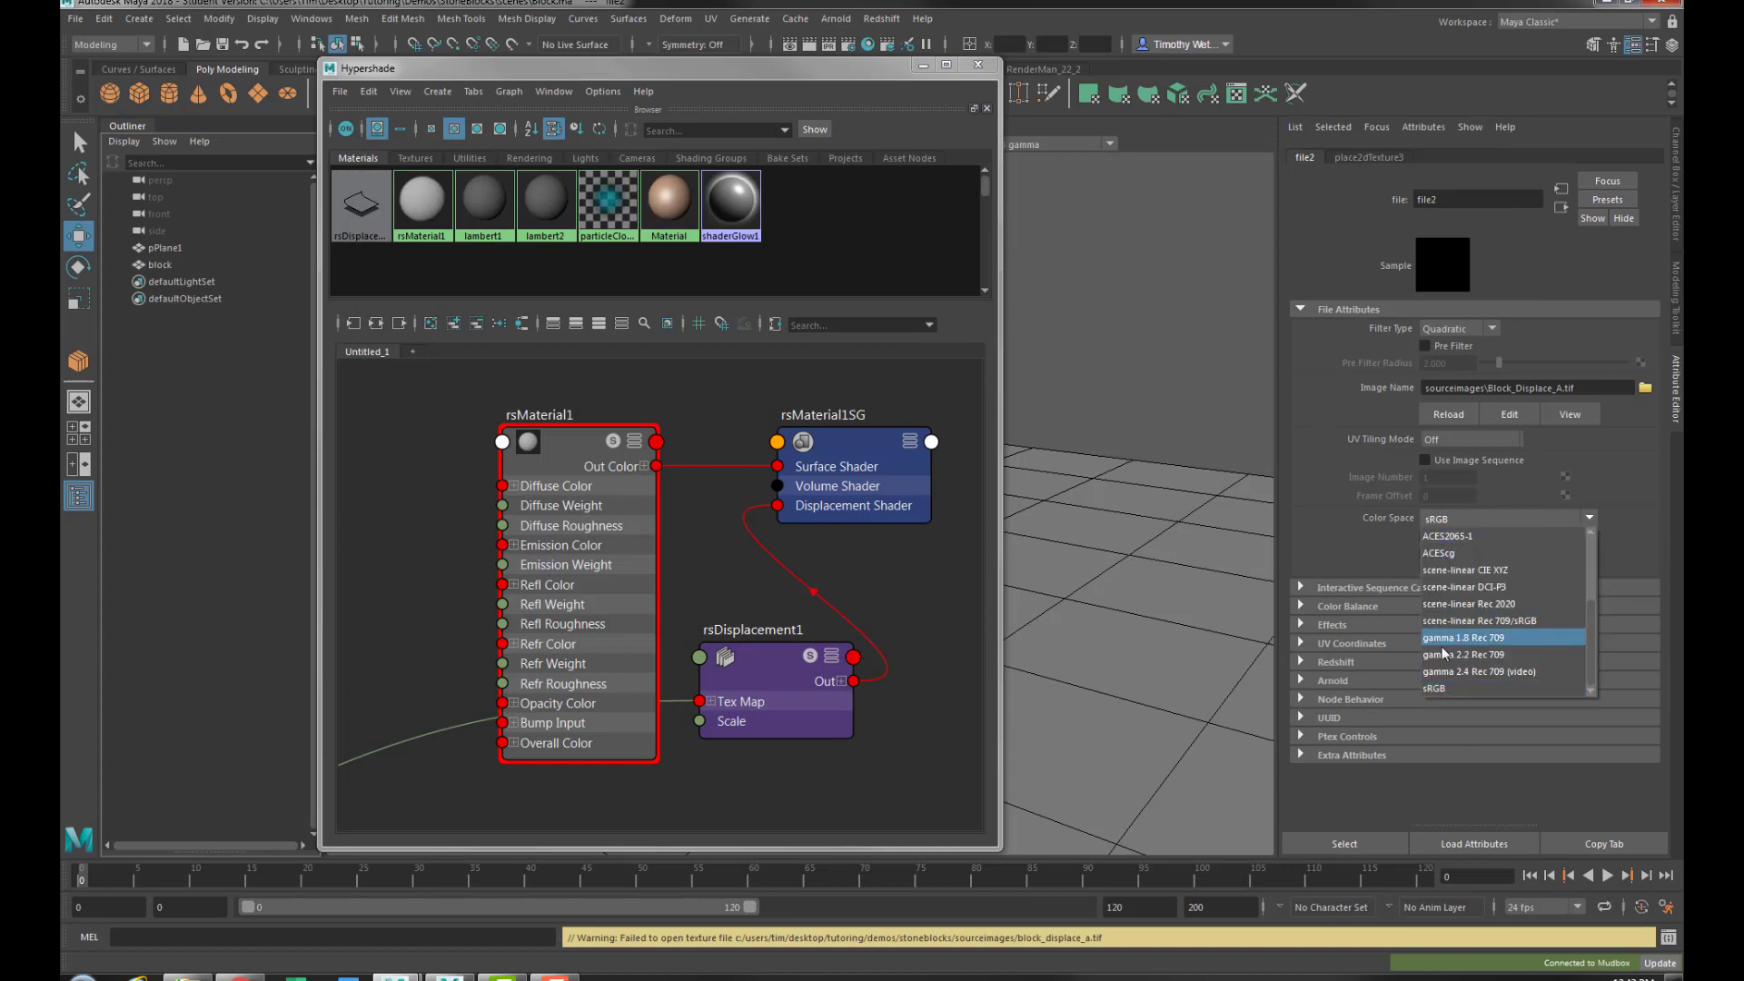
pyautogui.scroll(-2, 1447, 688)
pyautogui.click(1448, 581)
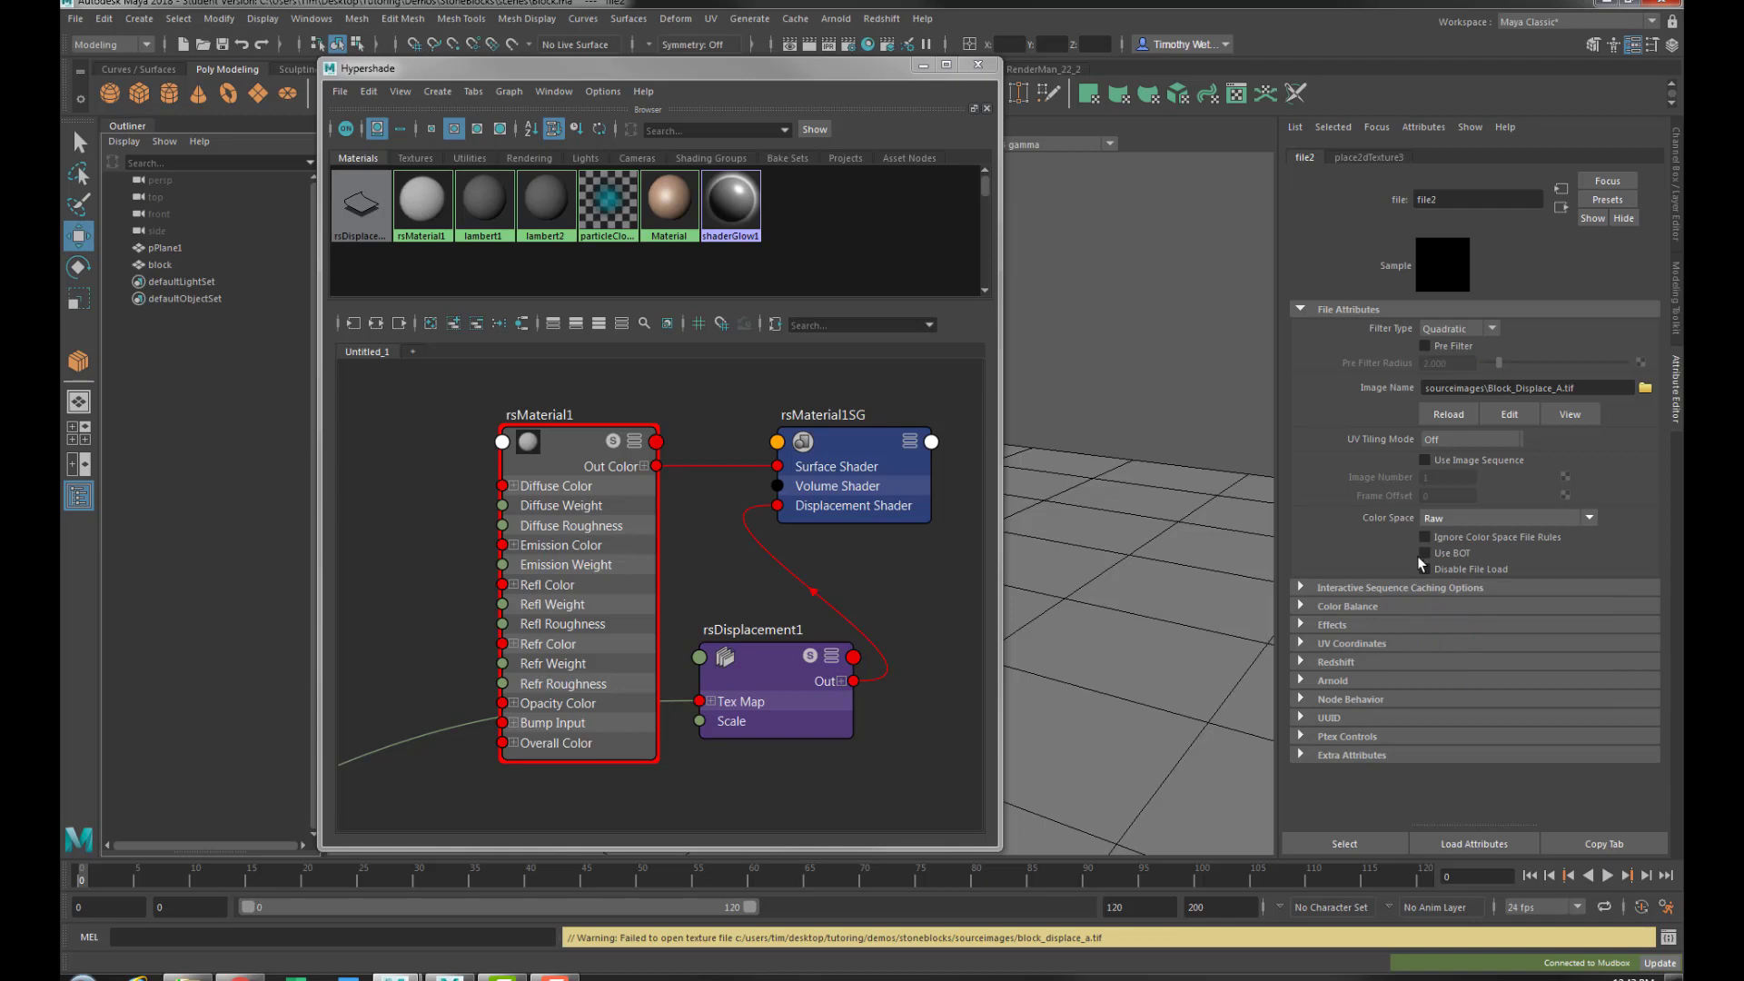
# Graph the input and output connections of rsMaterial1SG to lay out the full shading network
pyautogui.press('a')
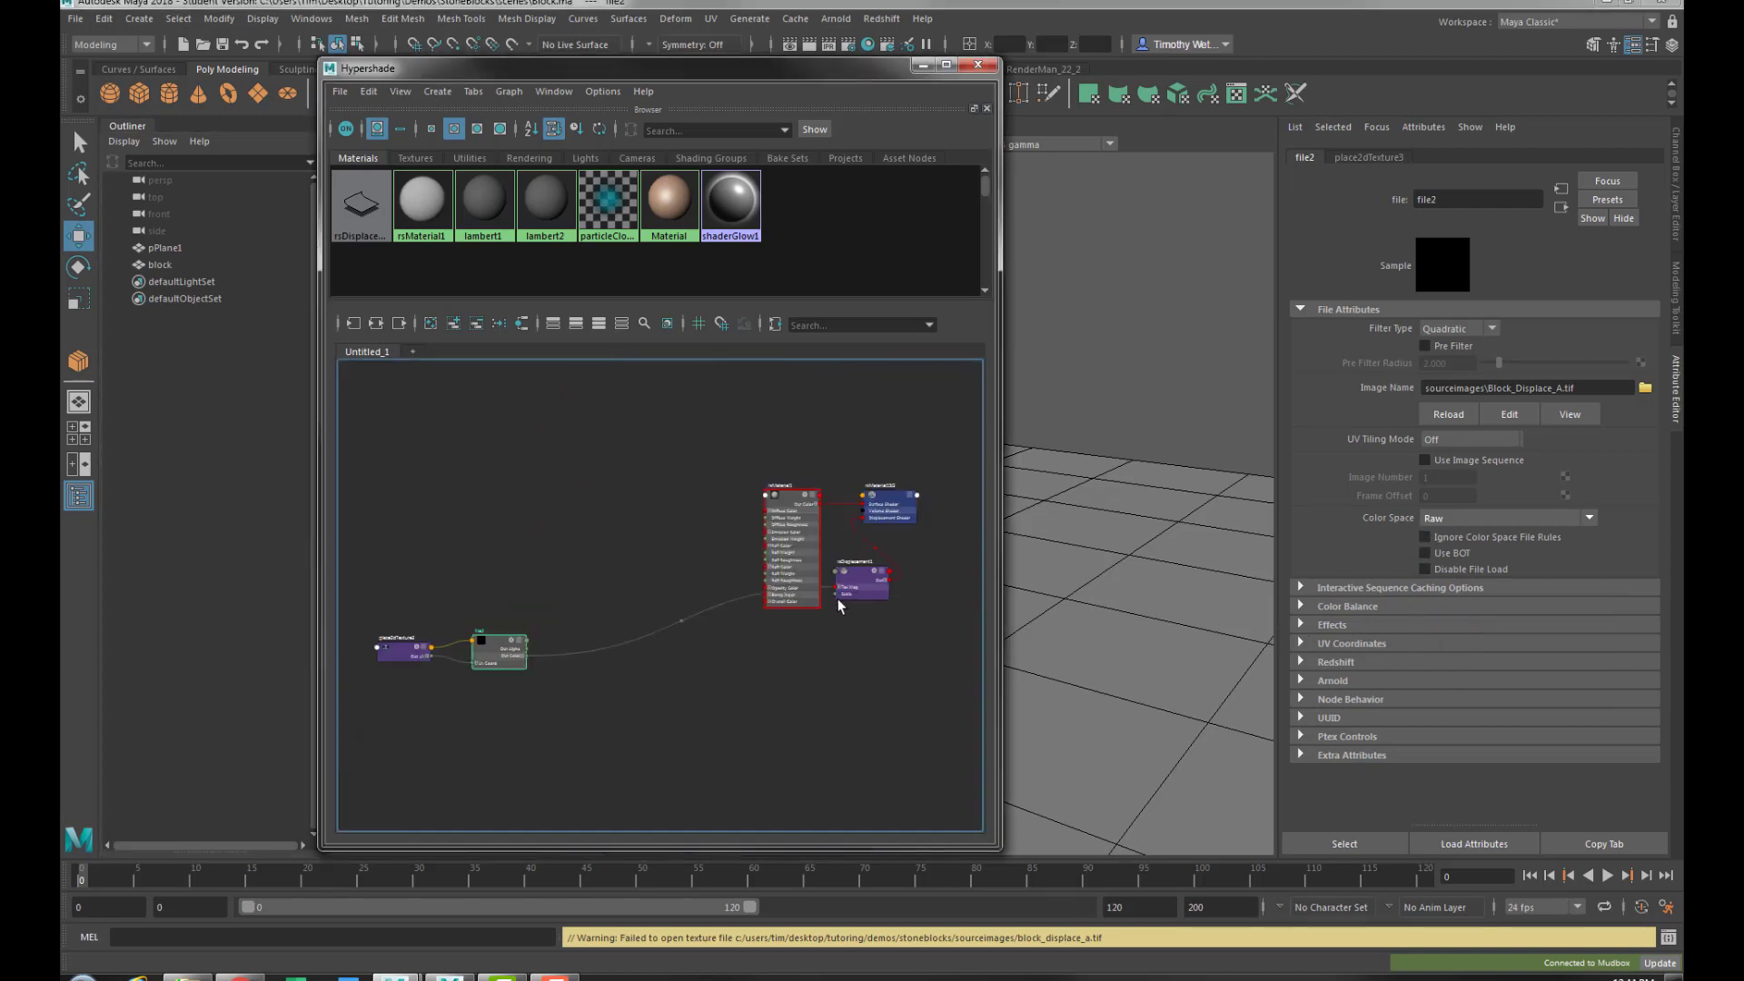
pyautogui.scroll(4, 855, 565)
pyautogui.click(875, 548)
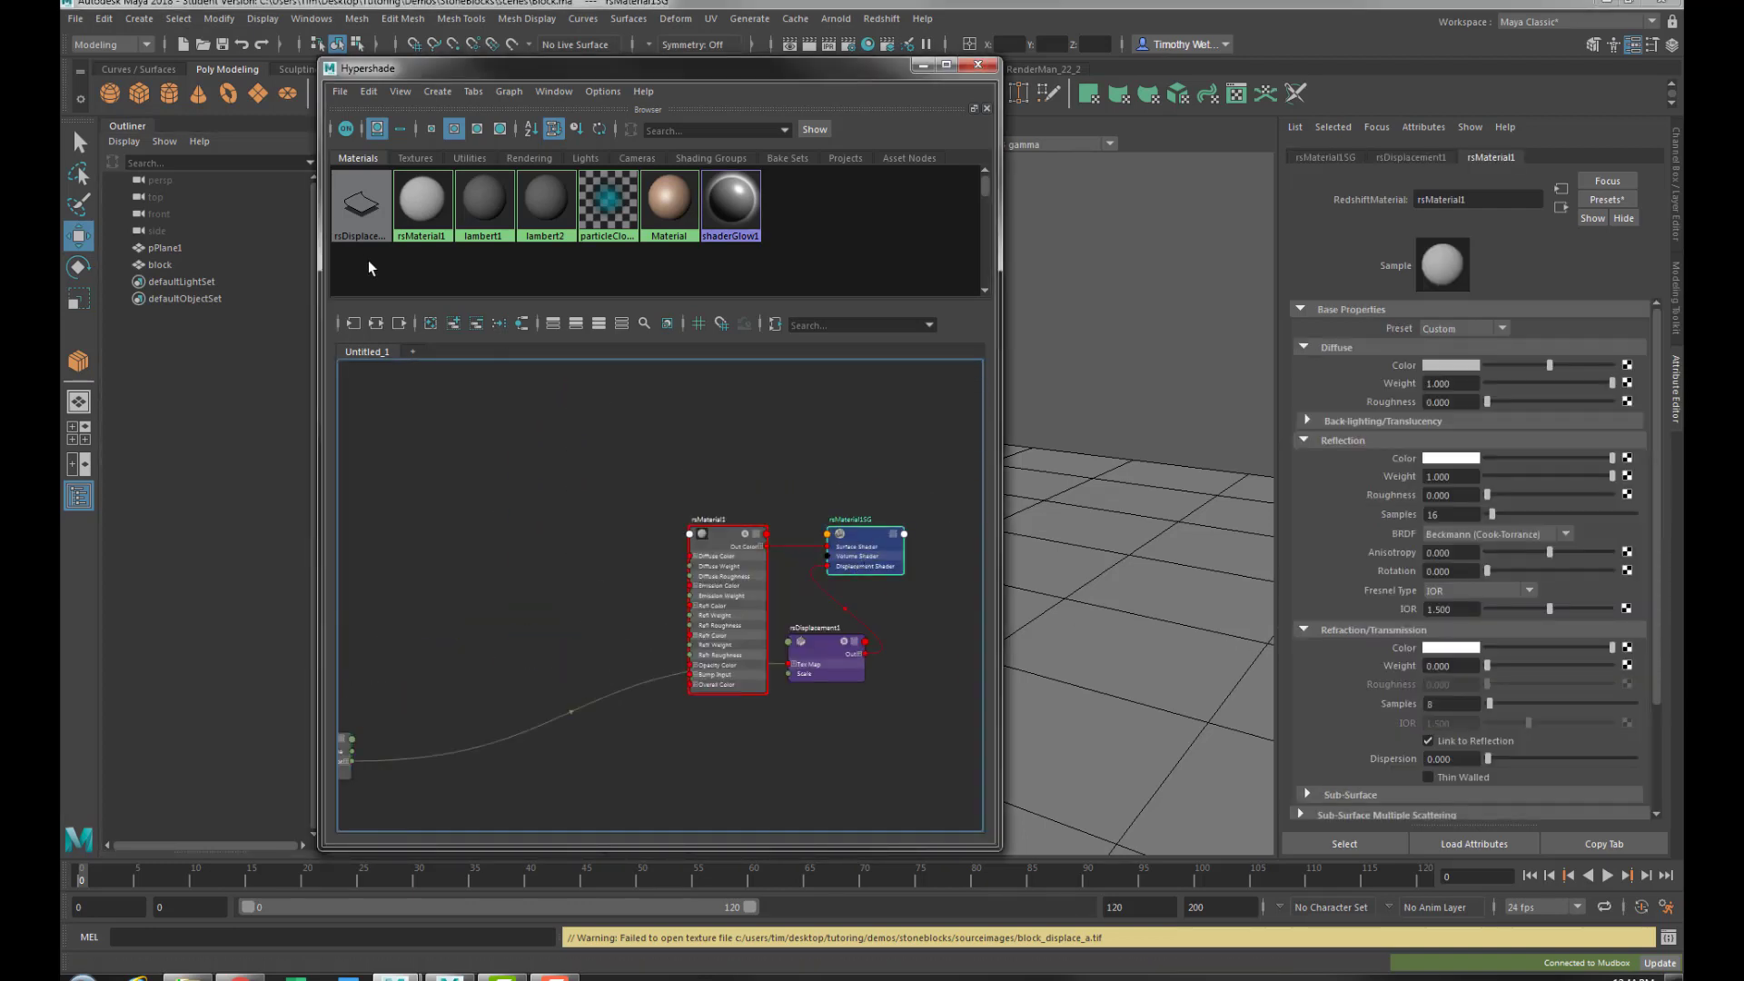
pyautogui.click(377, 324)
pyautogui.scroll(2, 687, 683)
pyautogui.keyDown('alt'); pyautogui.moveTo(734, 549); pyautogui.dragTo(724, 592, button='middle'); pyautogui.keyUp('alt')
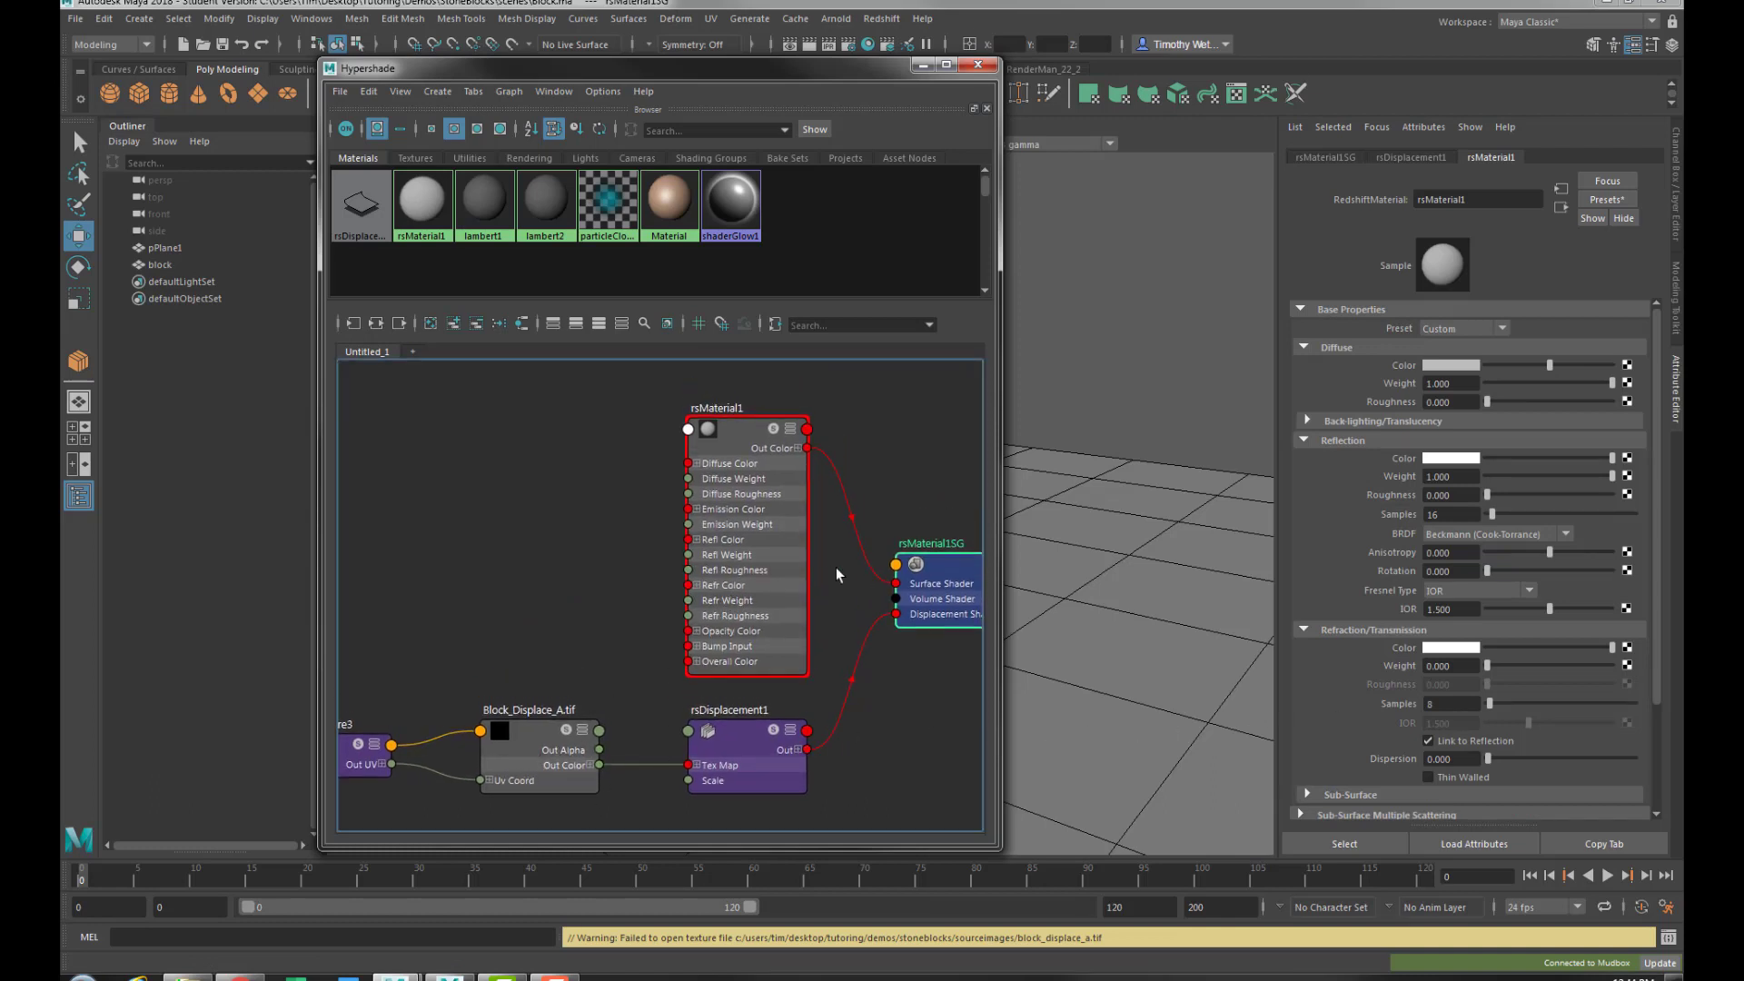
# Add a File texture to the Bump Map attribute in rsMaterial1's Overall settings
pyautogui.click(743, 440)
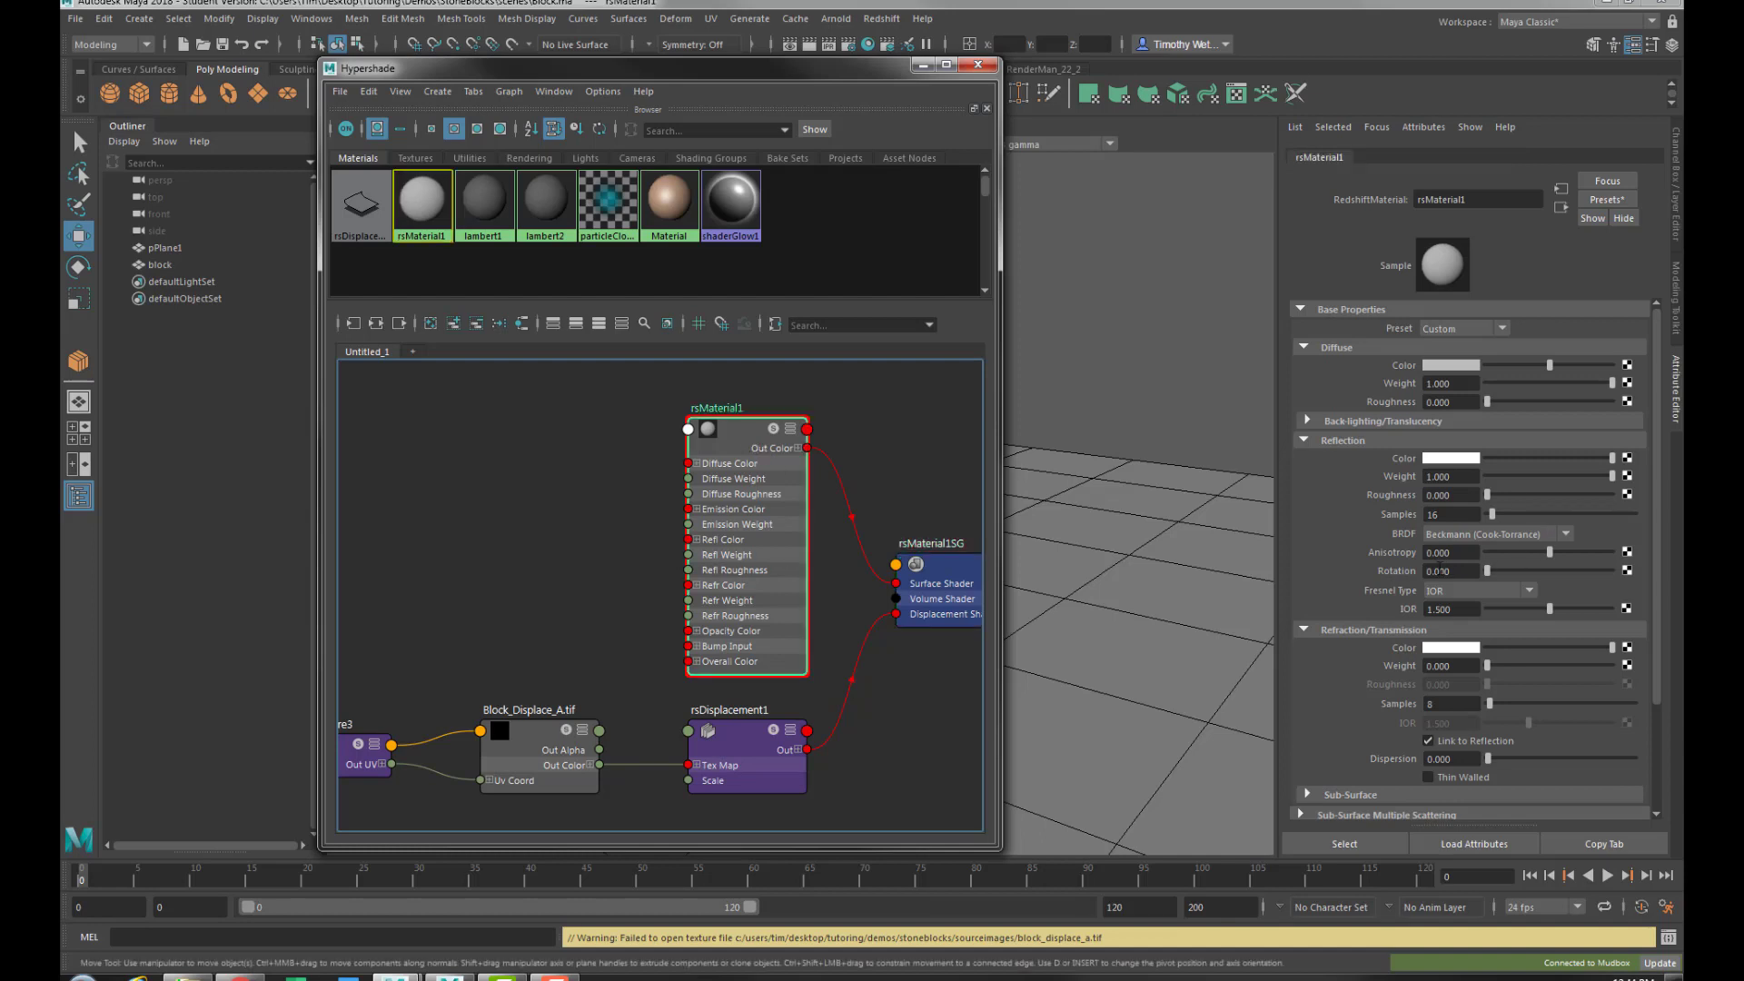
pyautogui.scroll(-3, 1441, 570)
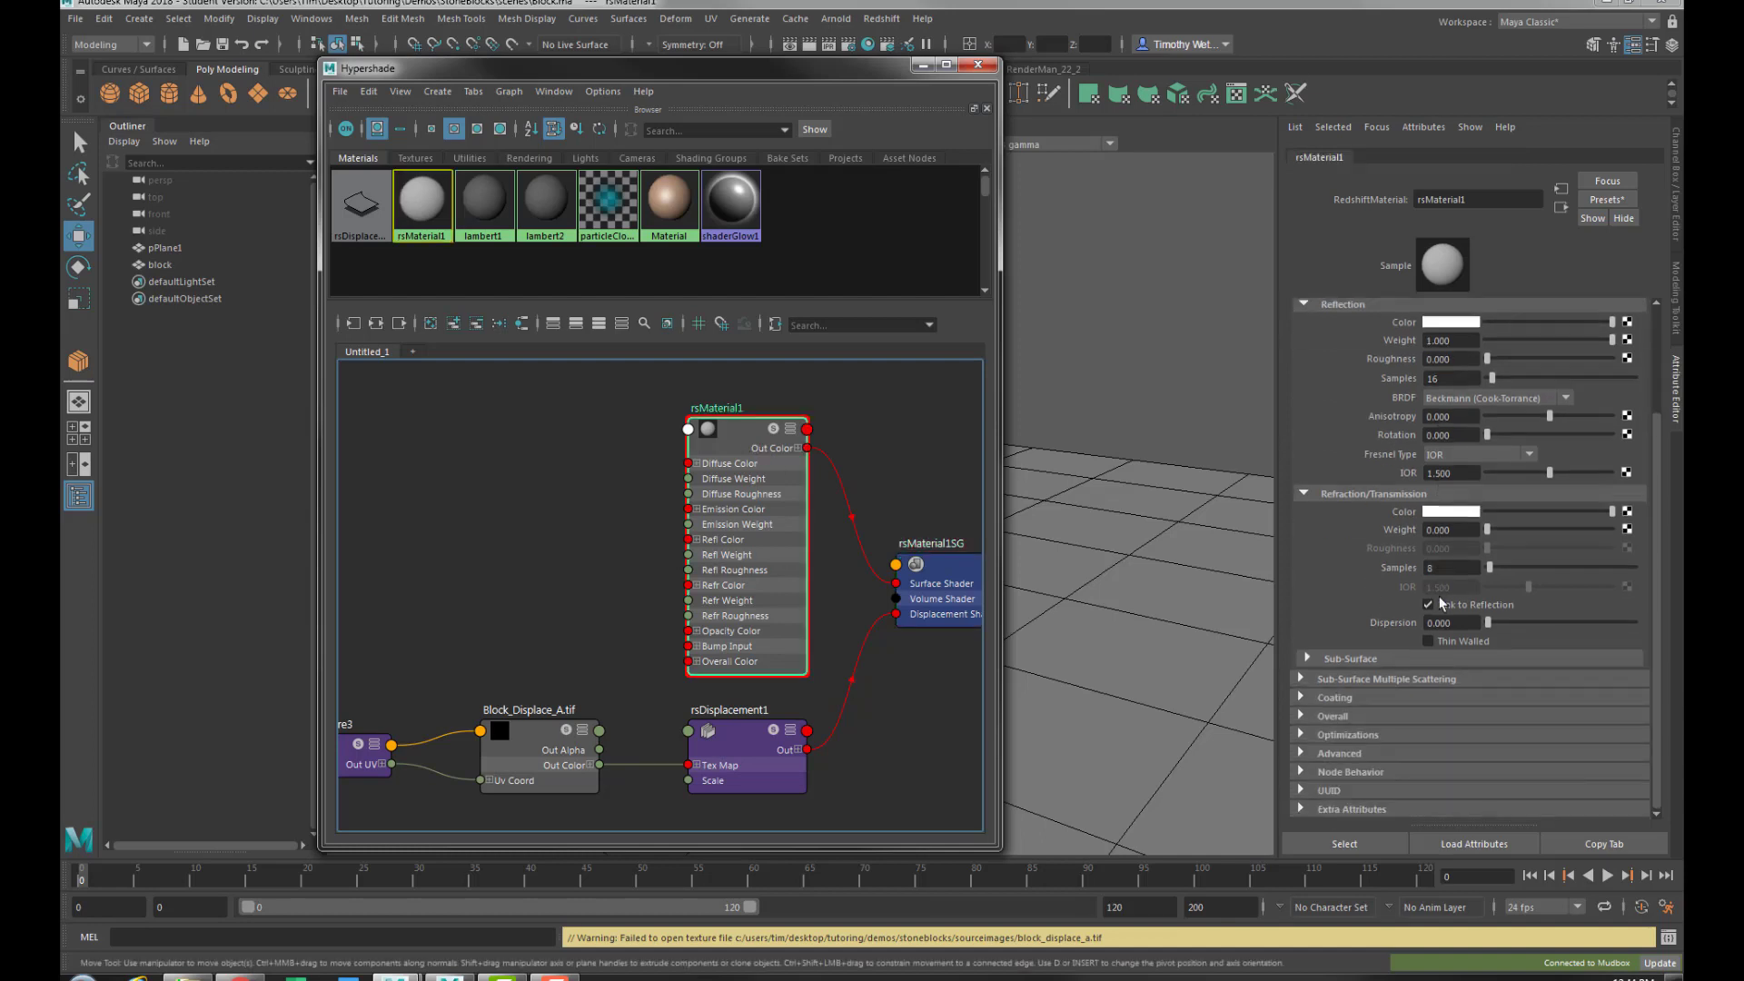
pyautogui.click(1354, 714)
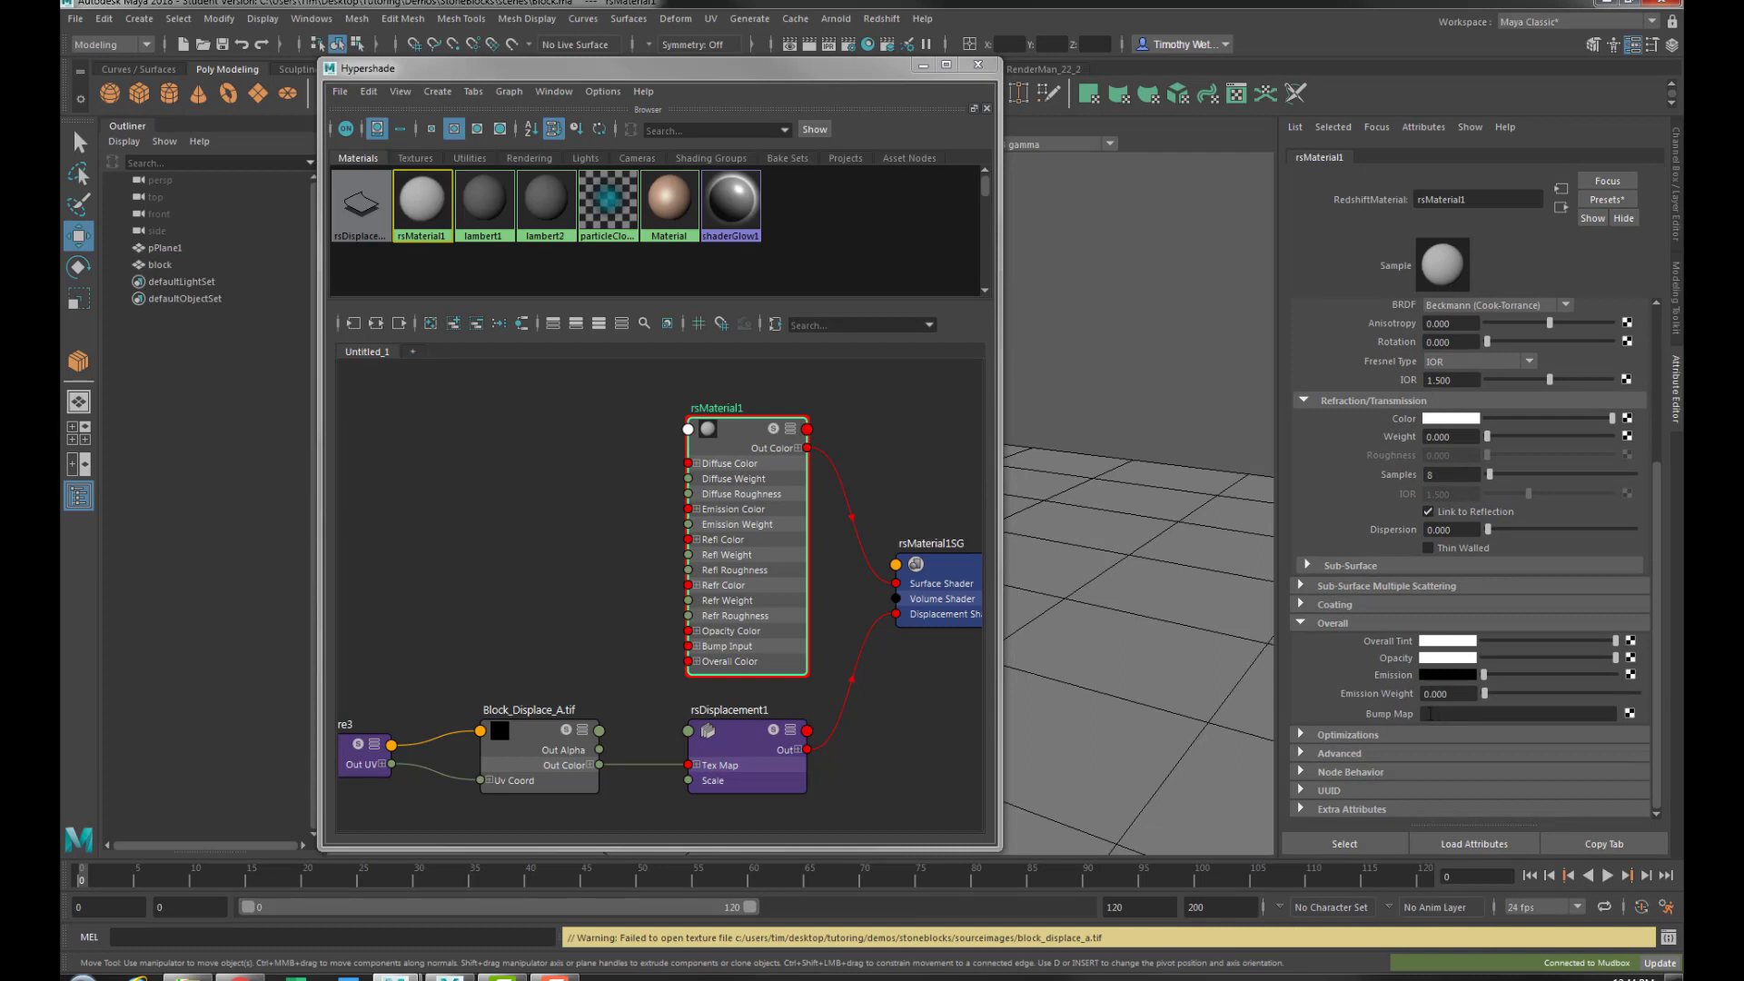
pyautogui.click(1626, 714)
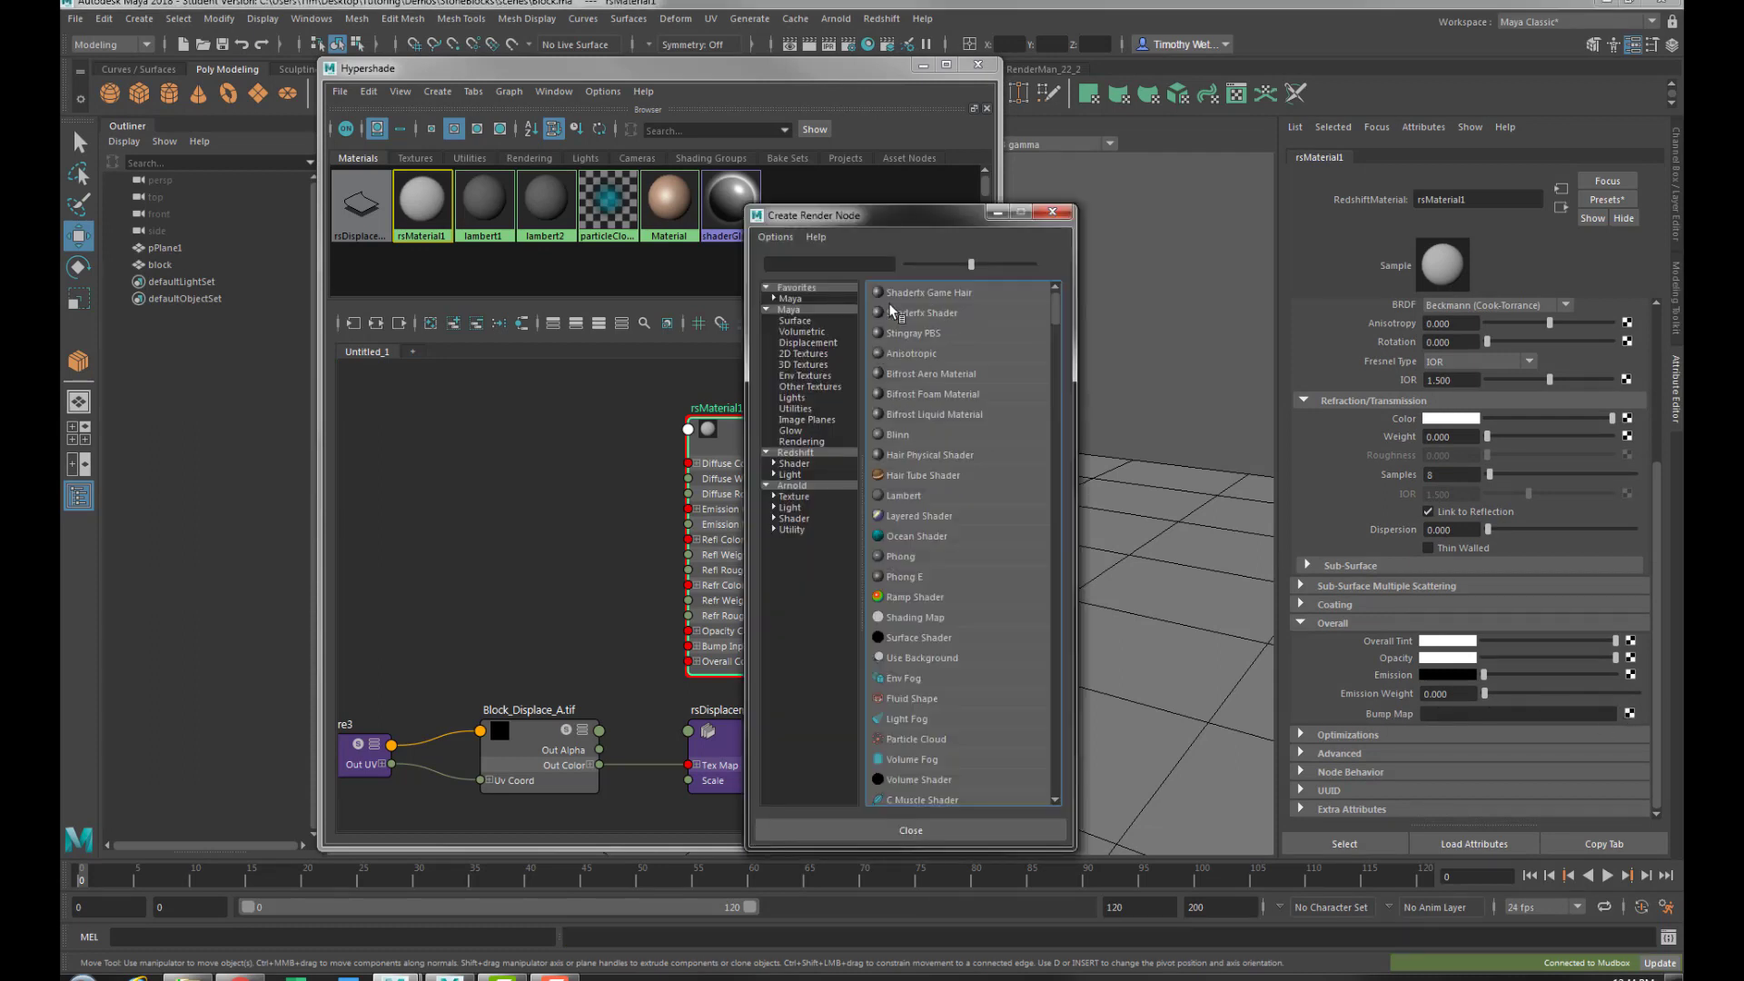
pyautogui.click(797, 353)
pyautogui.click(887, 362)
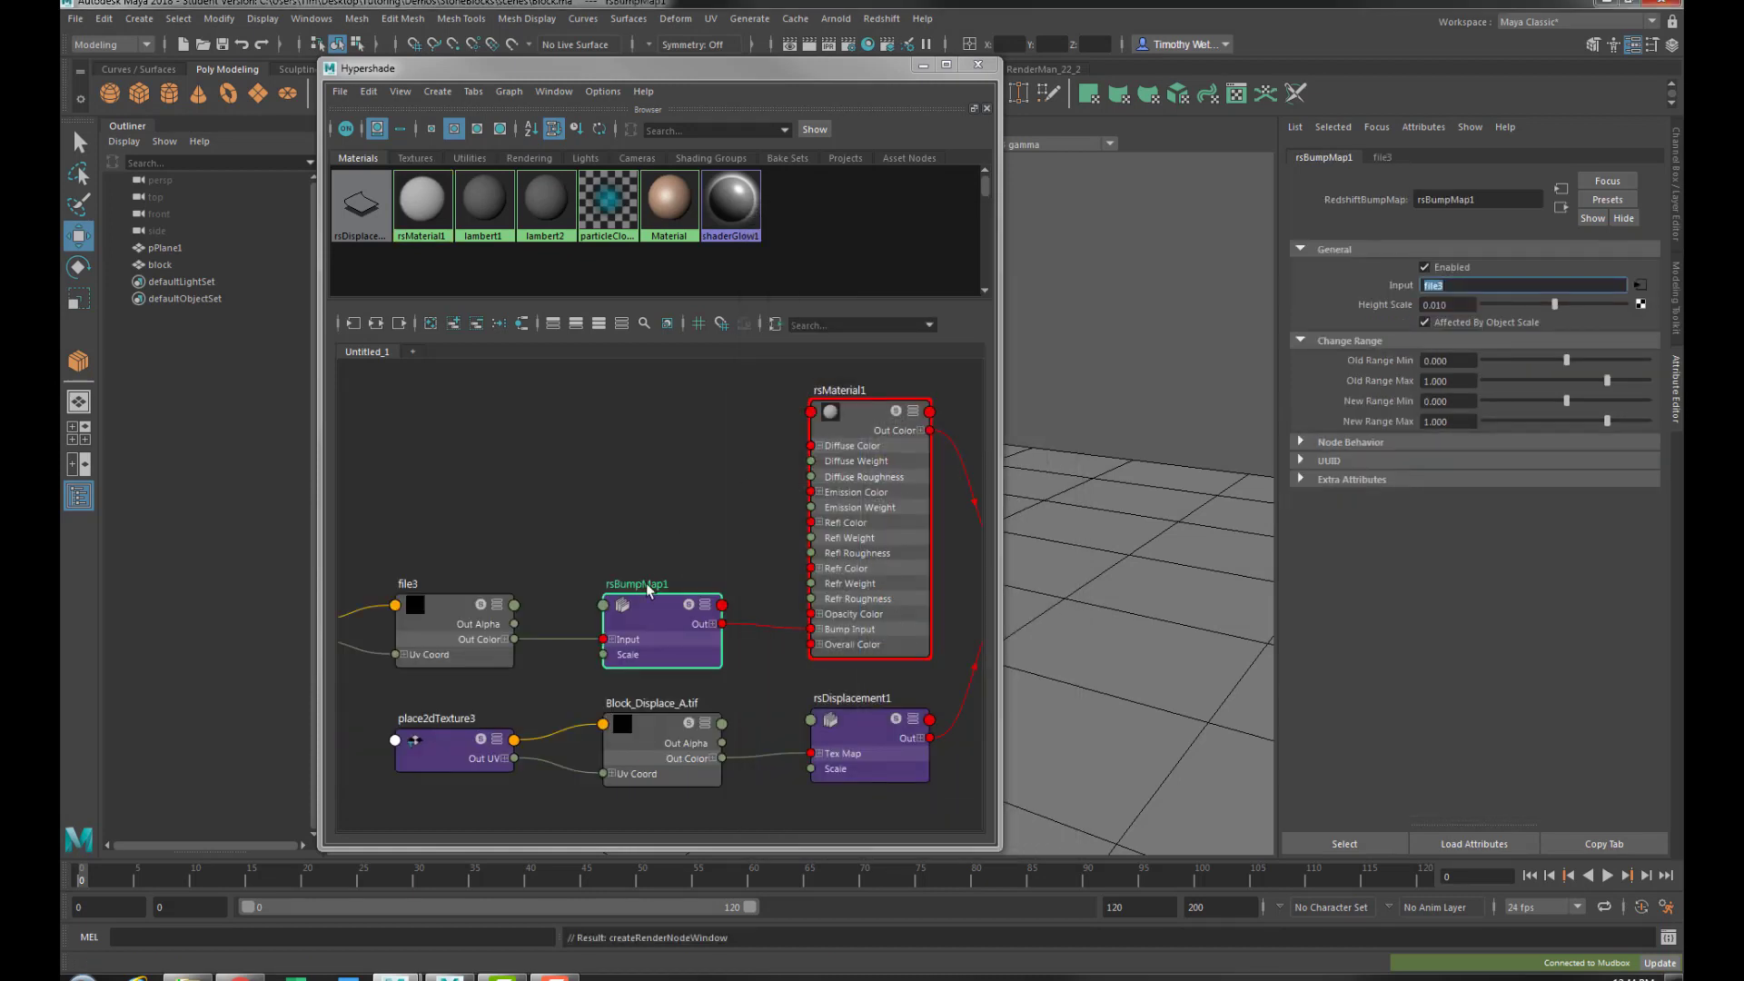
# Separate the bump map node from its neighbours in the graph and load Block_Normal_A.tif into the file3 texture
pyautogui.moveTo(668, 616); pyautogui.dragTo(665, 571)
pyautogui.click(431, 601)
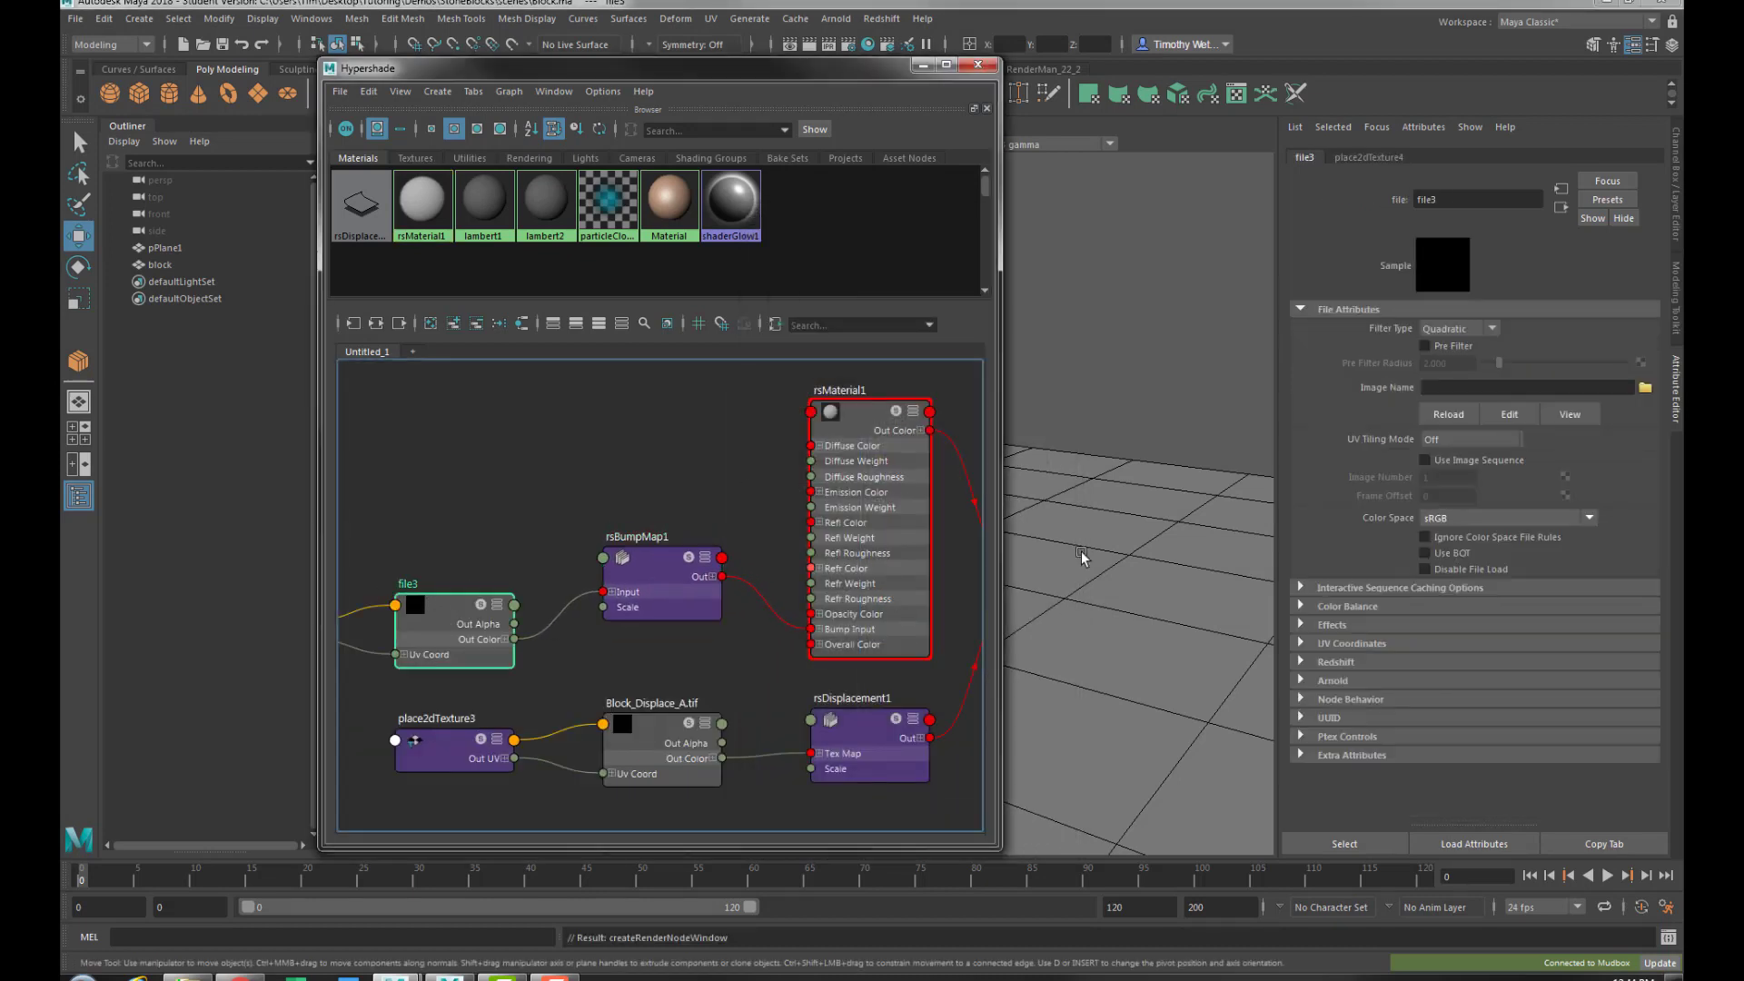
pyautogui.click(1645, 388)
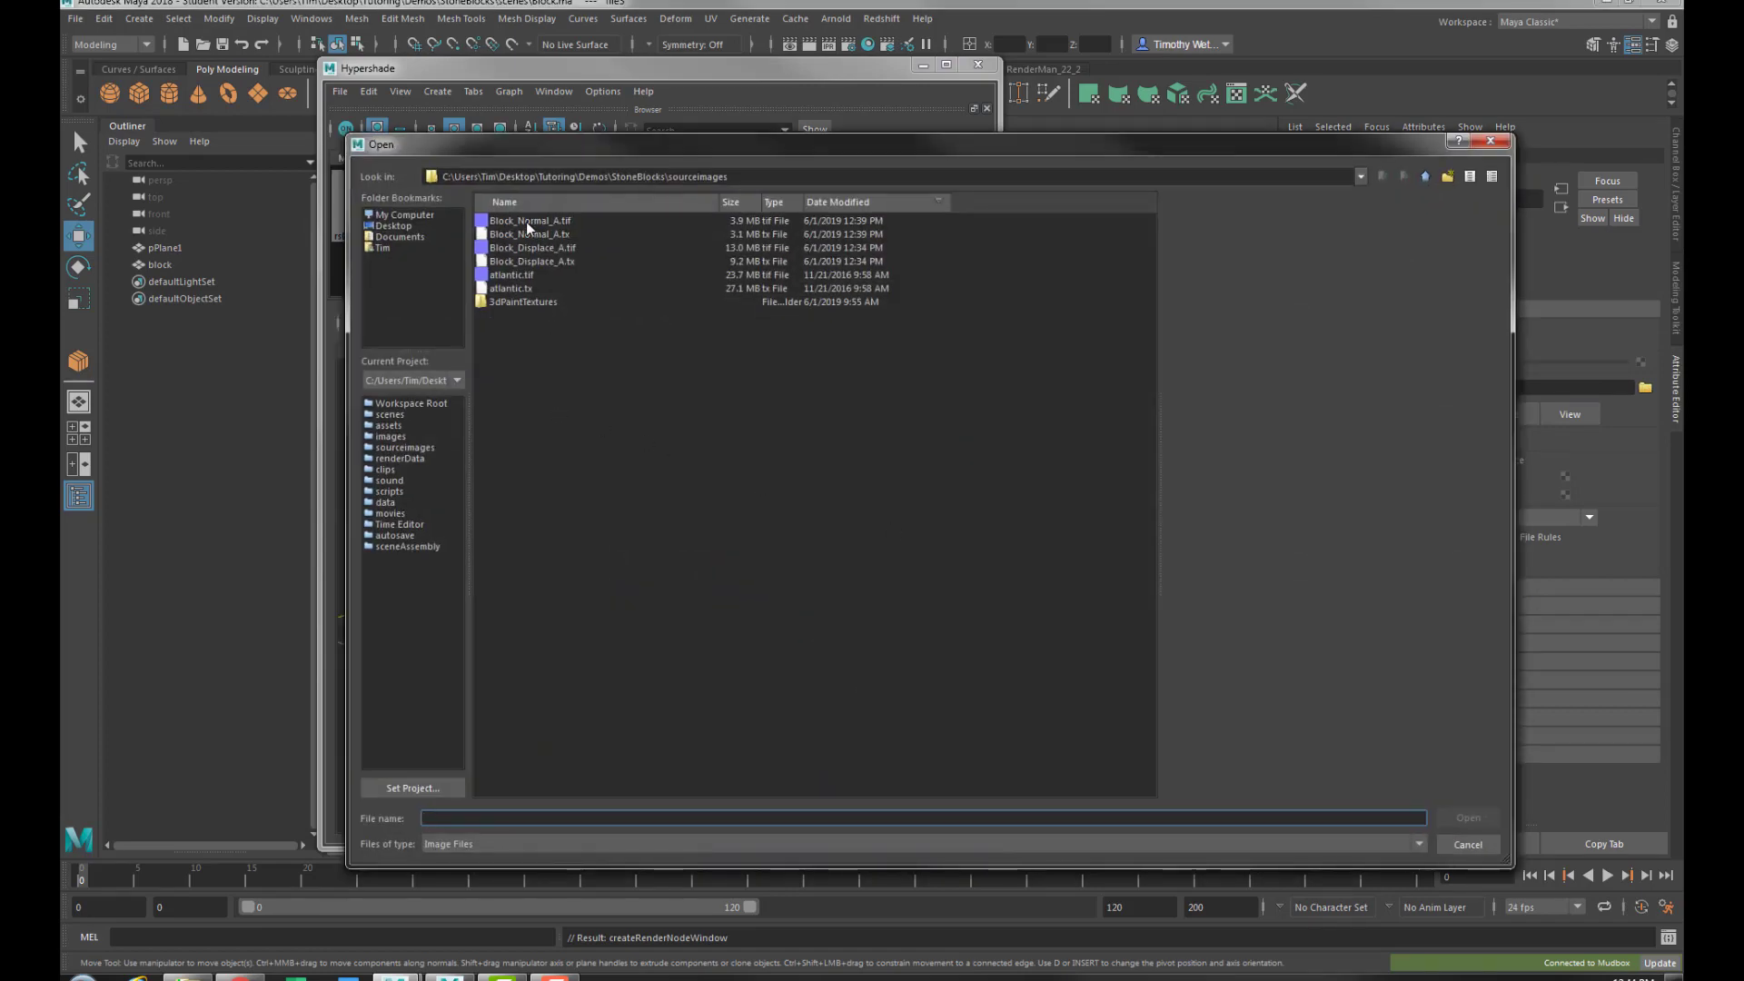
pyautogui.click(526, 222)
pyautogui.click(1453, 817)
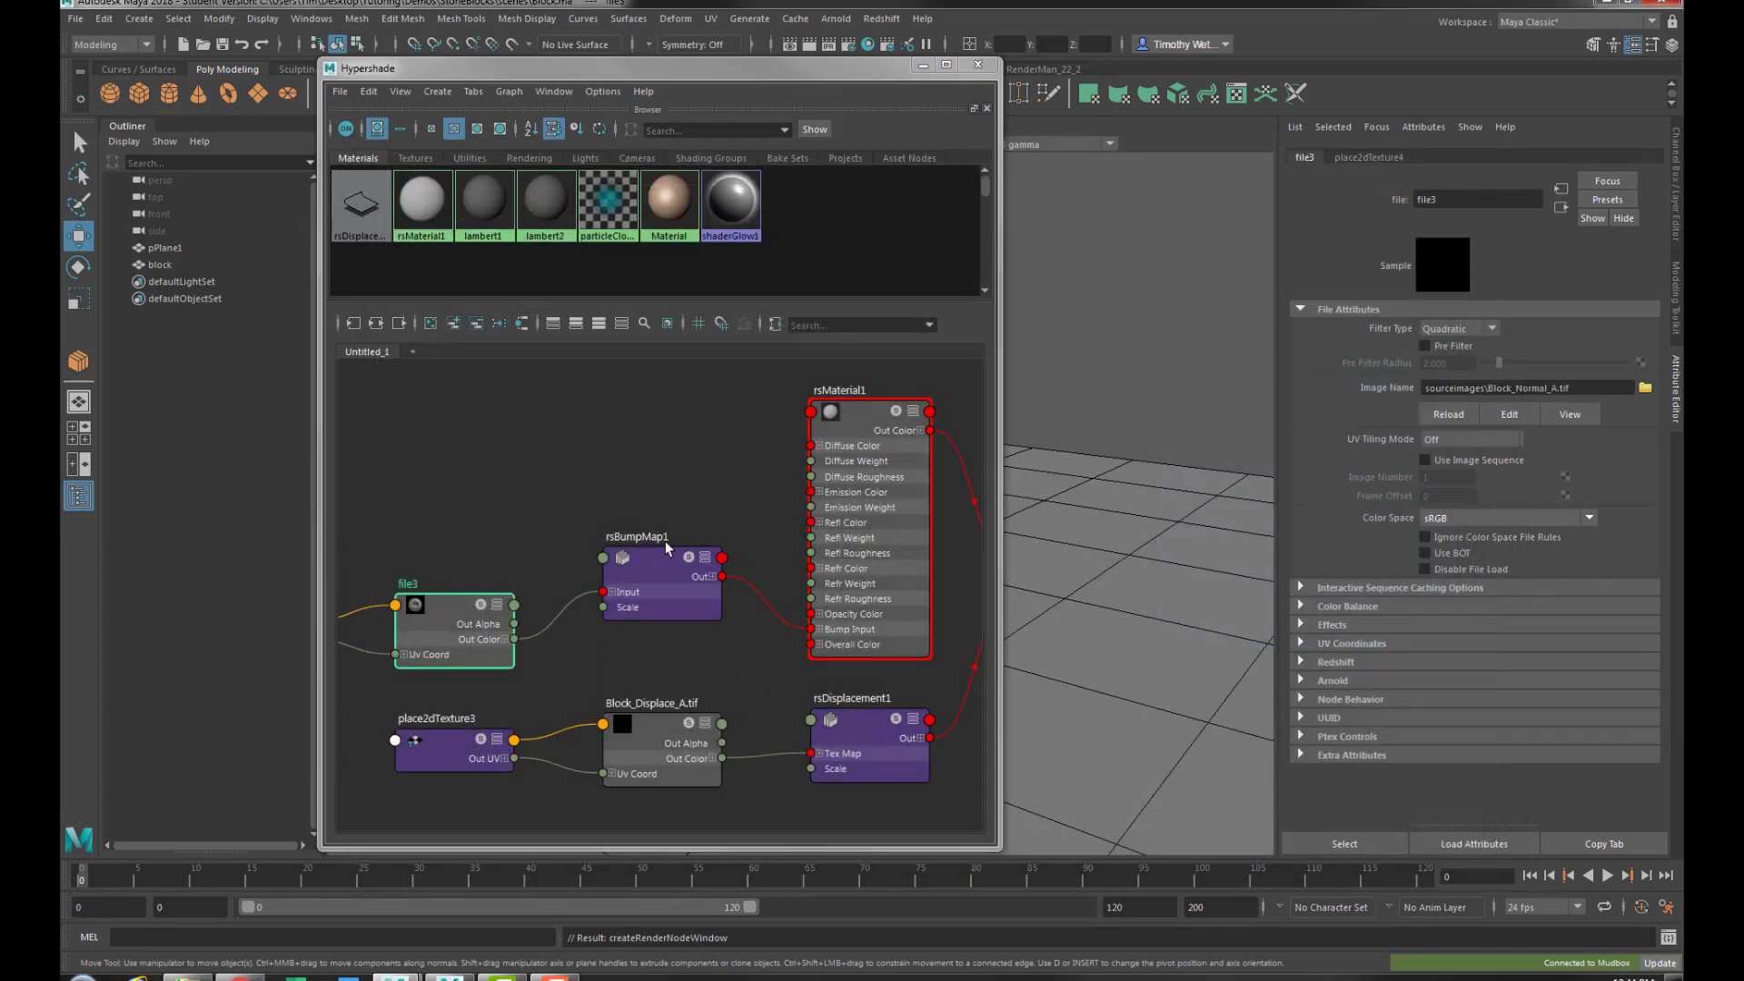
# Create a RedshiftNormalMap node in the Hypershade and spread the overlapping nodes apart in the graph
pyautogui.click(656, 561)
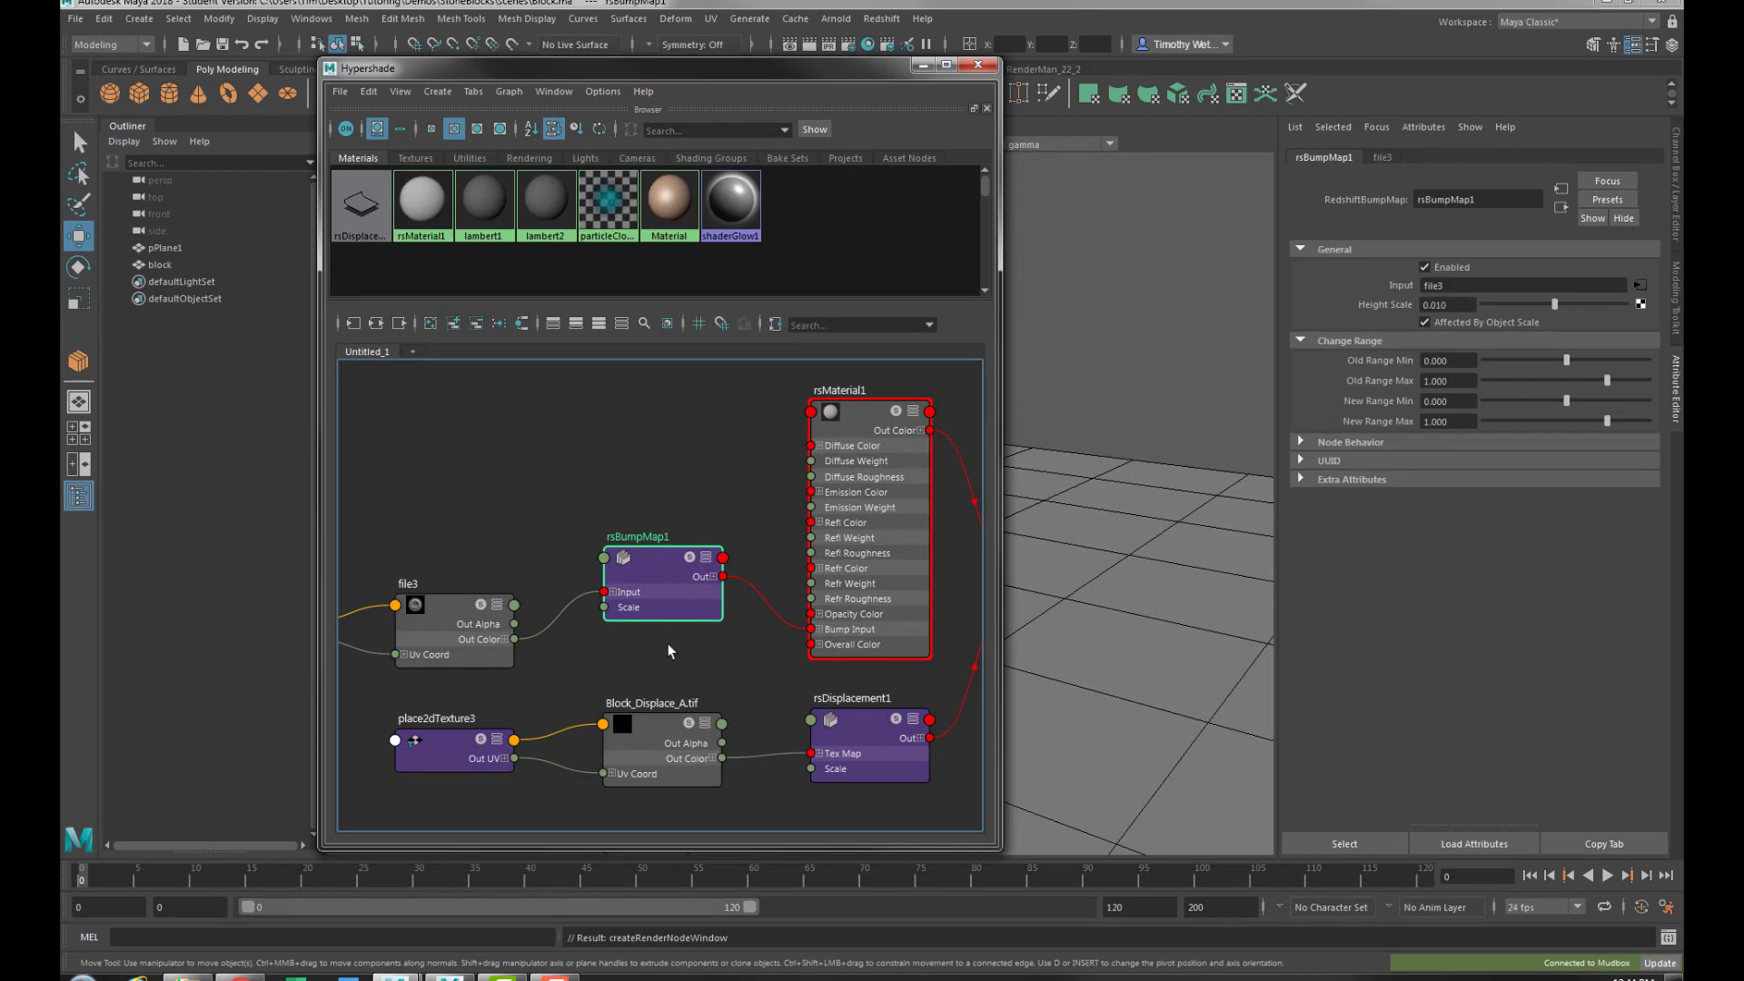
pyautogui.press('Tab')
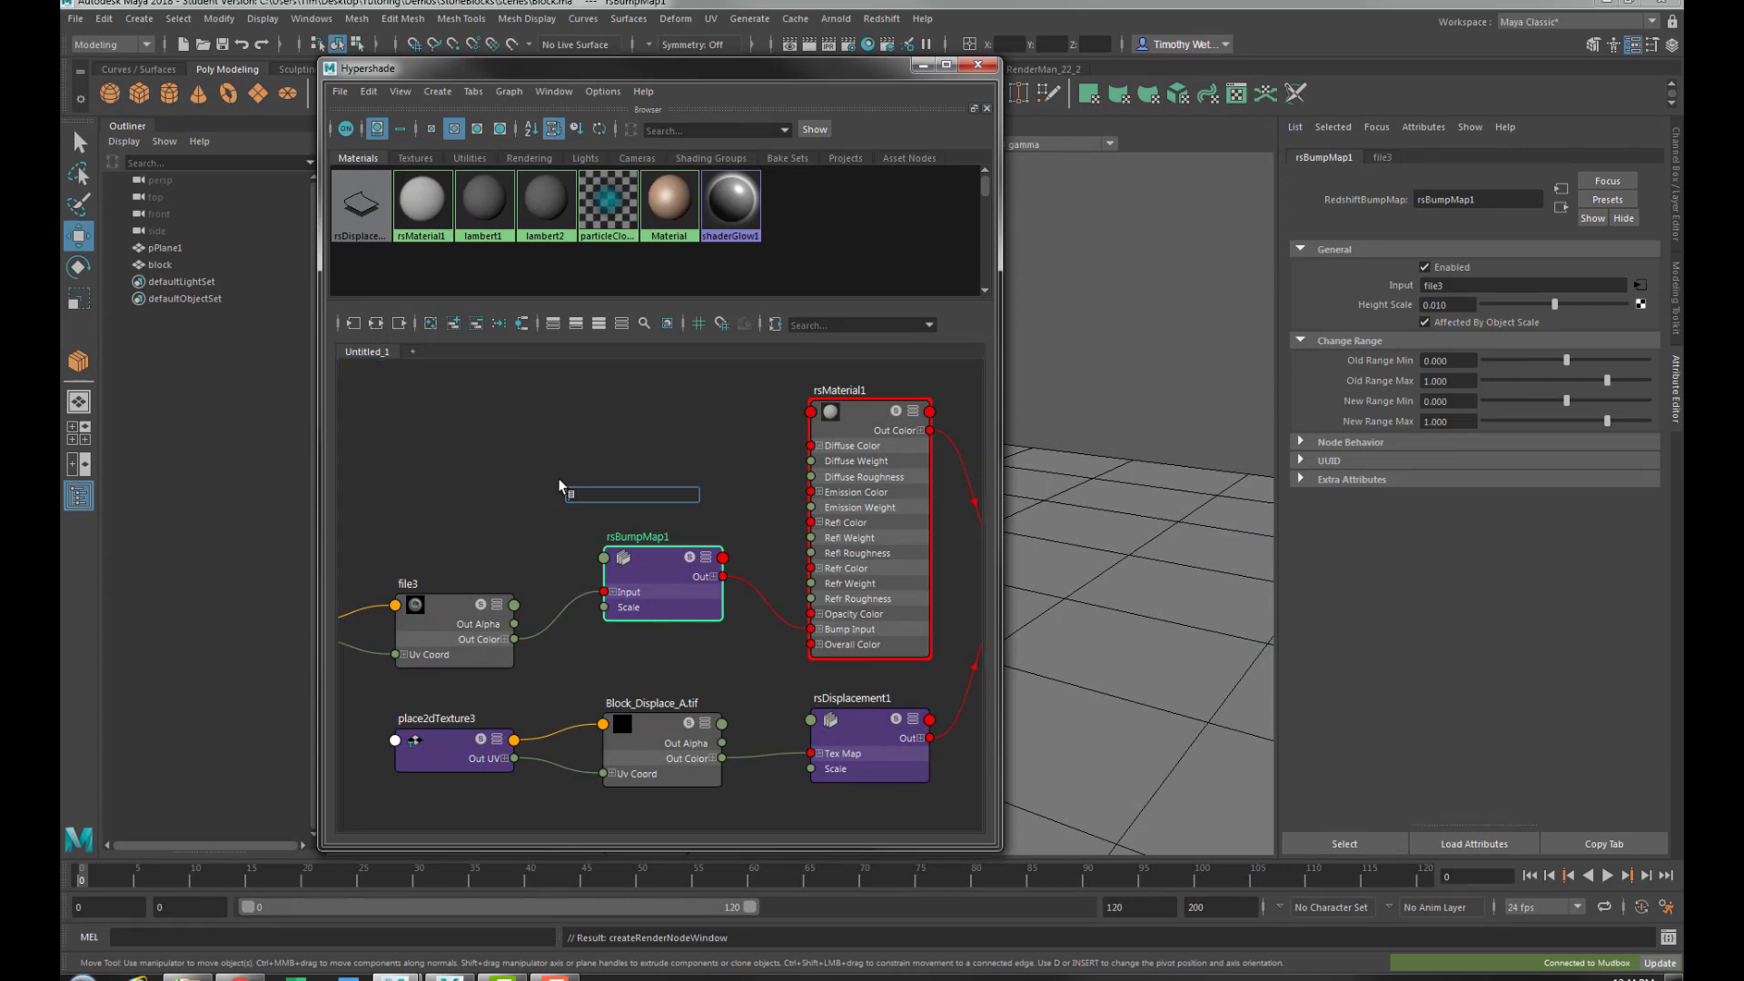
pyautogui.write('nor')
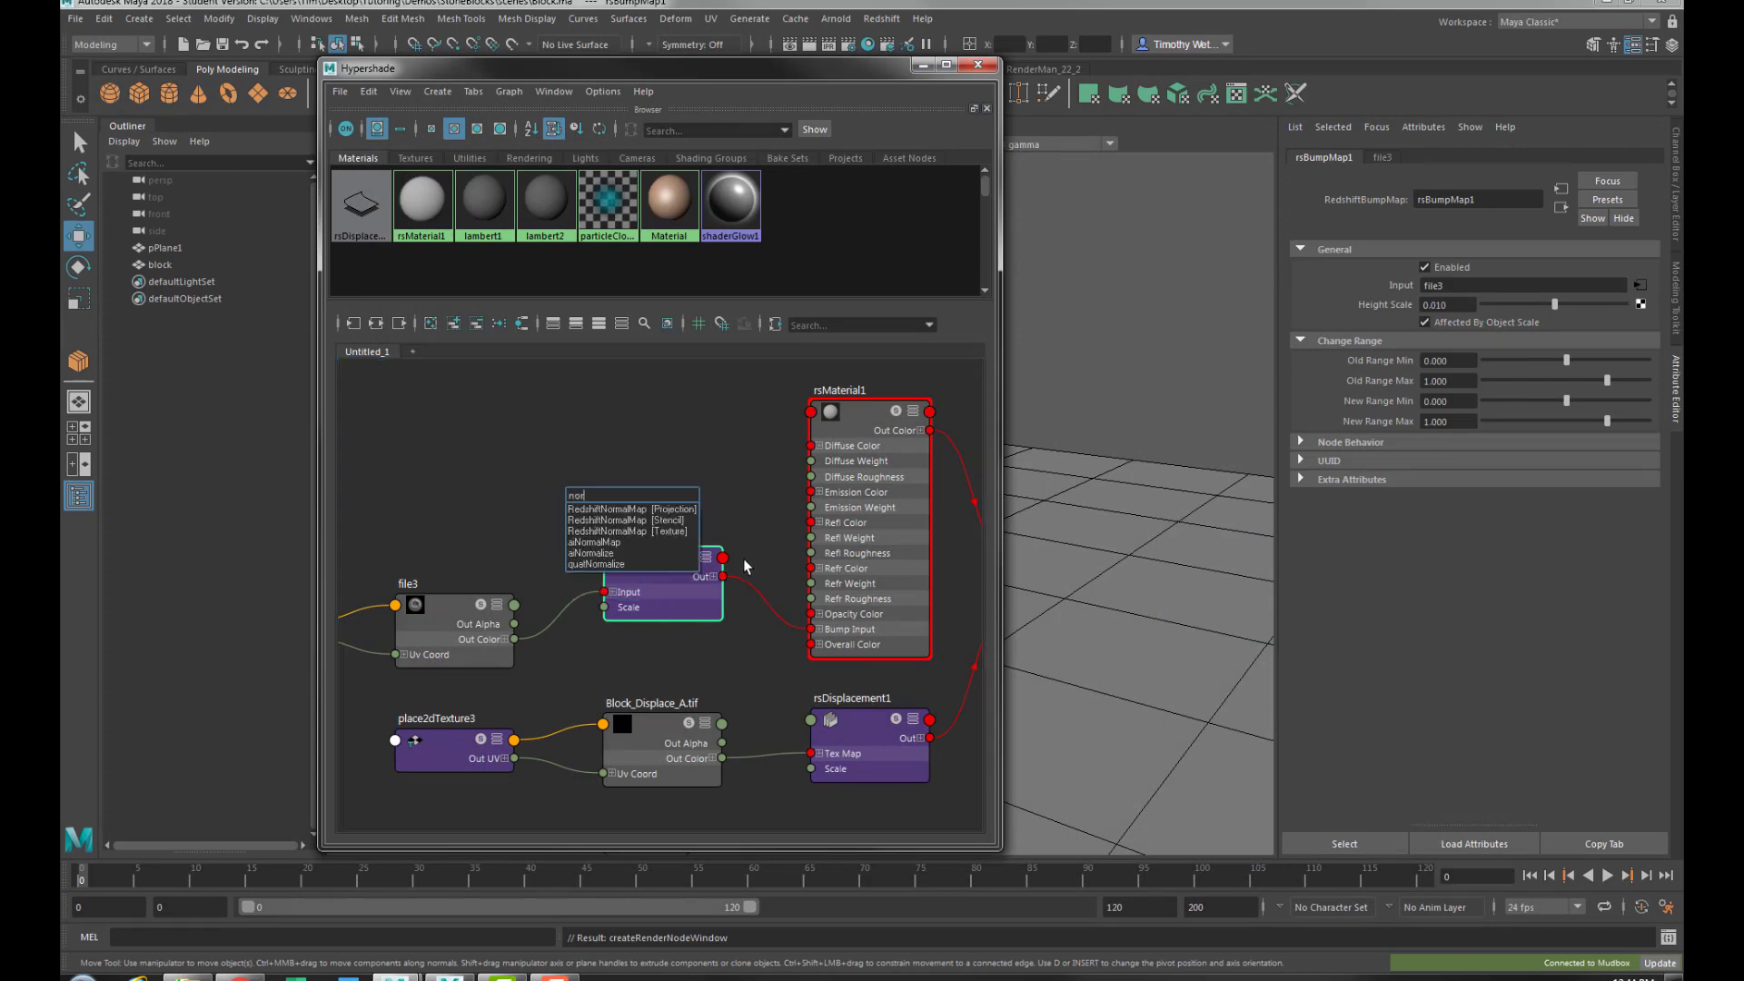
pyautogui.press('Down')
pyautogui.press('Down')
pyautogui.press('Down')
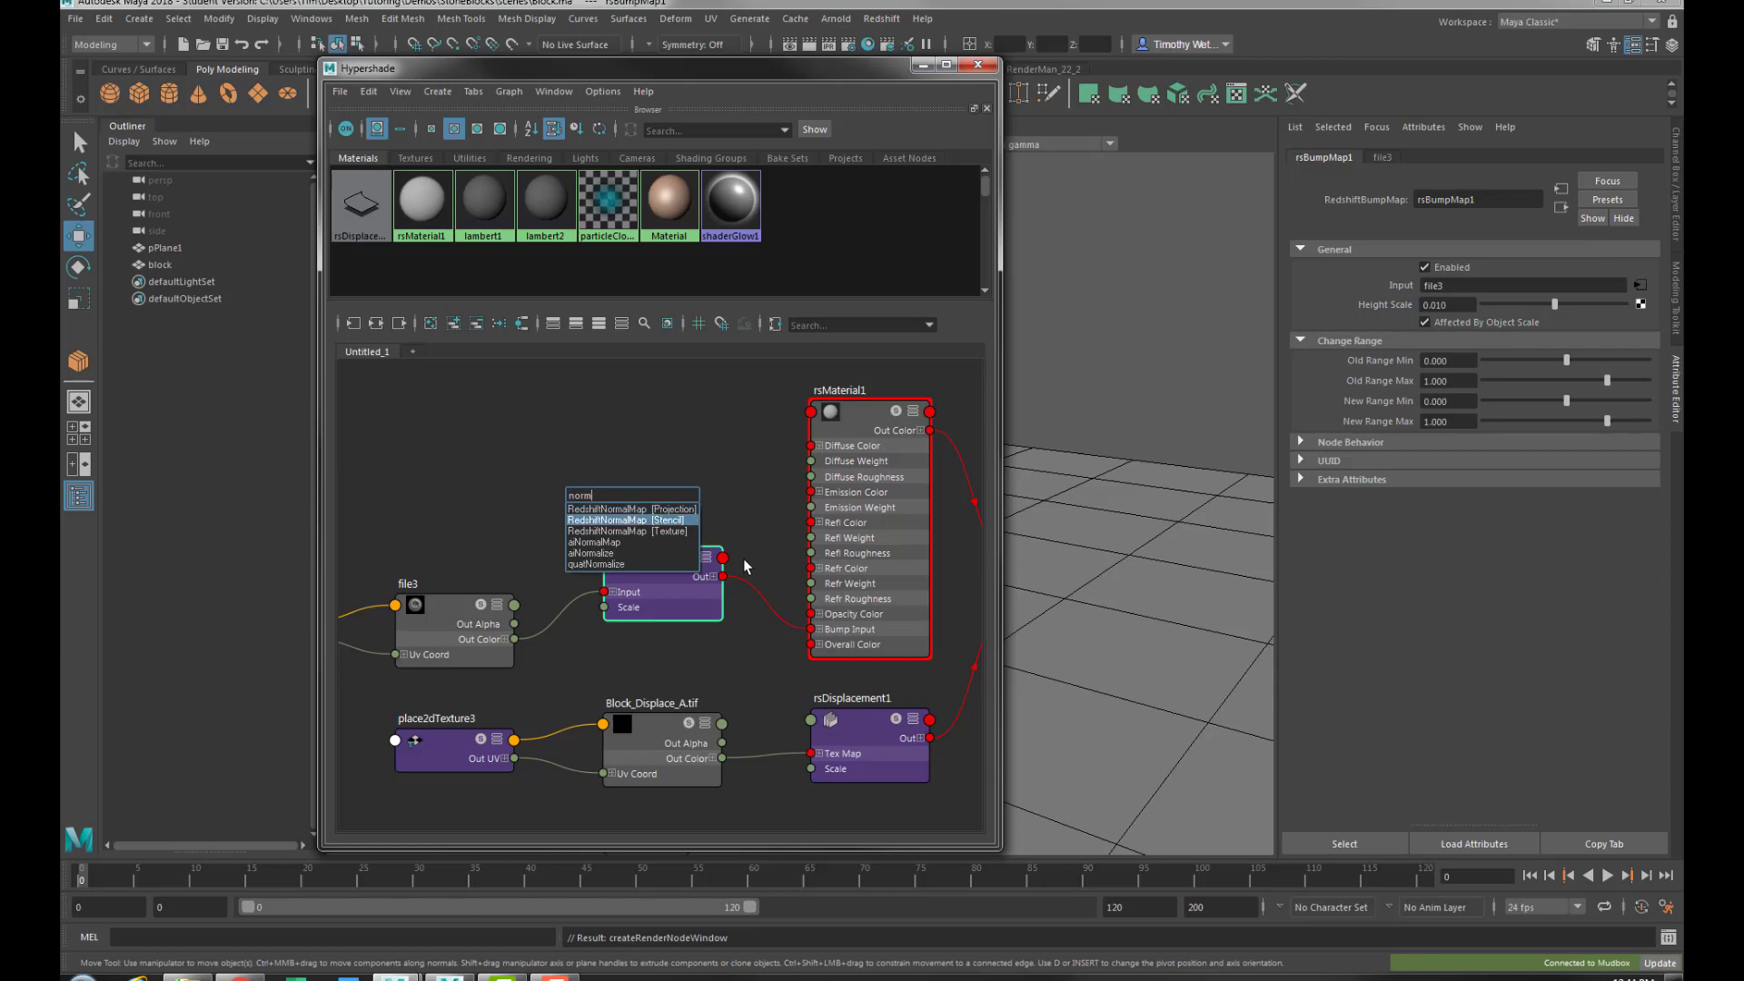
pyautogui.press('Return')
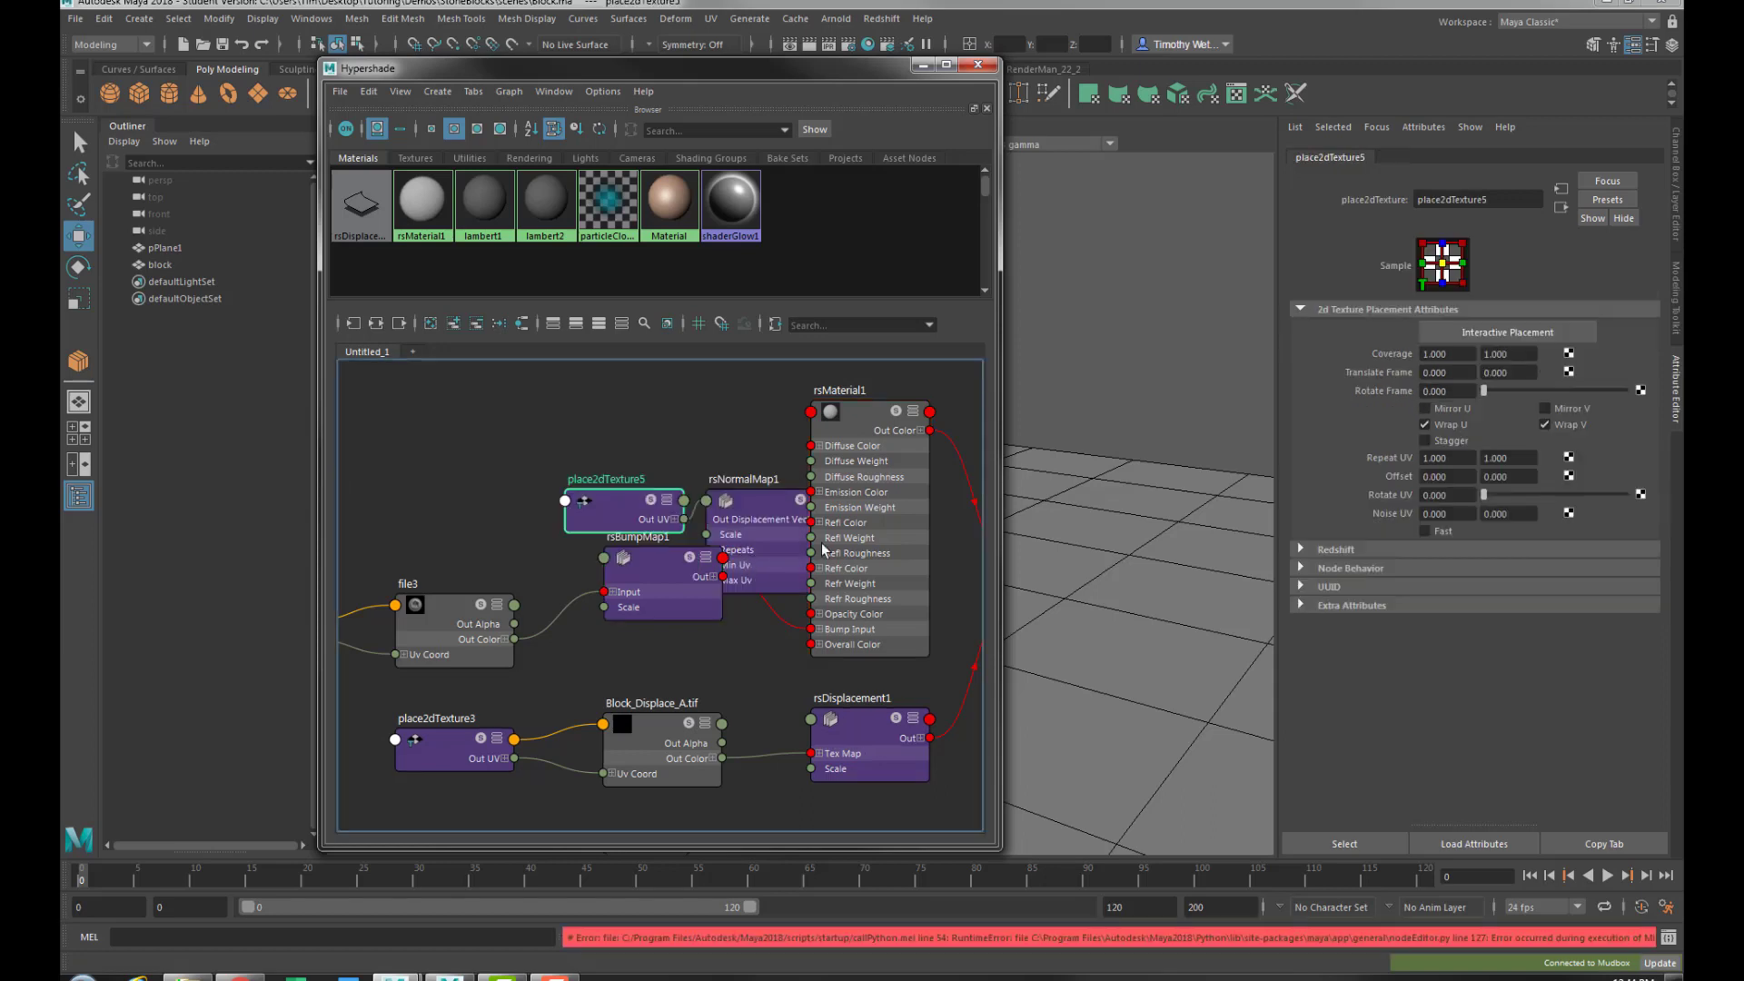
pyautogui.moveTo(622, 510); pyautogui.dragTo(451, 508)
pyautogui.moveTo(778, 506); pyautogui.dragTo(664, 461)
pyautogui.moveTo(670, 578); pyautogui.dragTo(670, 606)
# Load Block_Normal_A.tif into rsNormalMap1's Map and connect its Out Displacement Vector to rsMaterial1's Bump Input
pyautogui.click(646, 454)
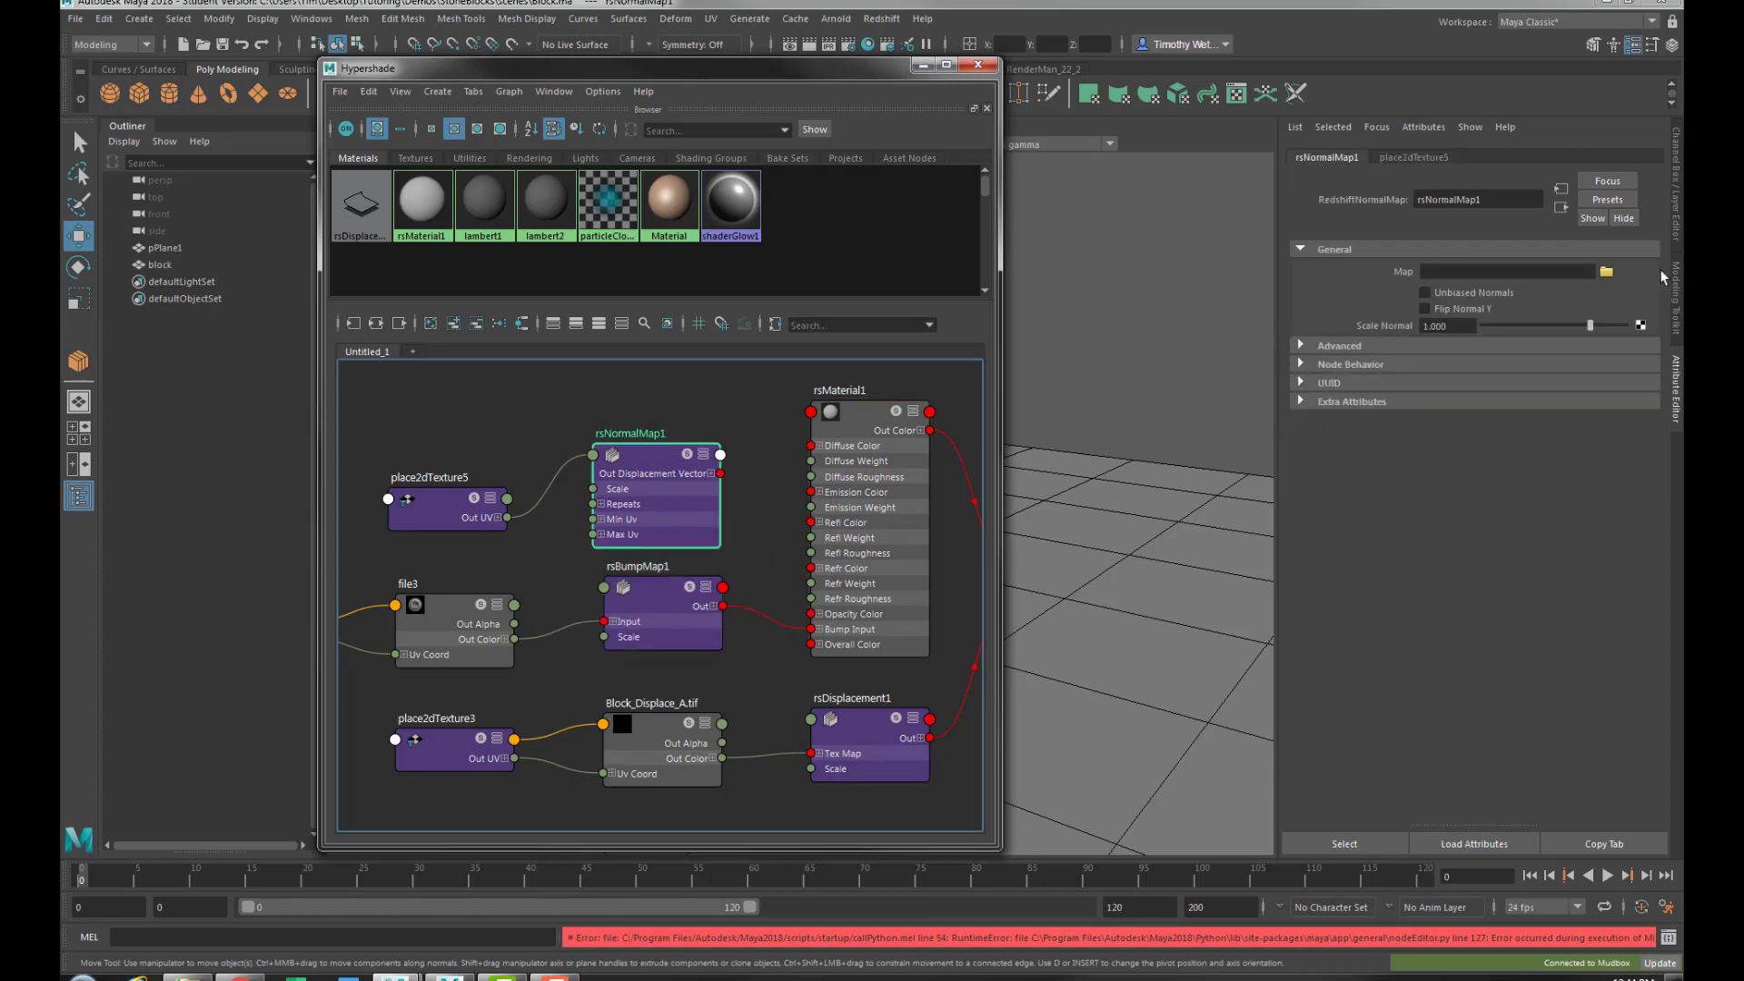
pyautogui.click(1605, 272)
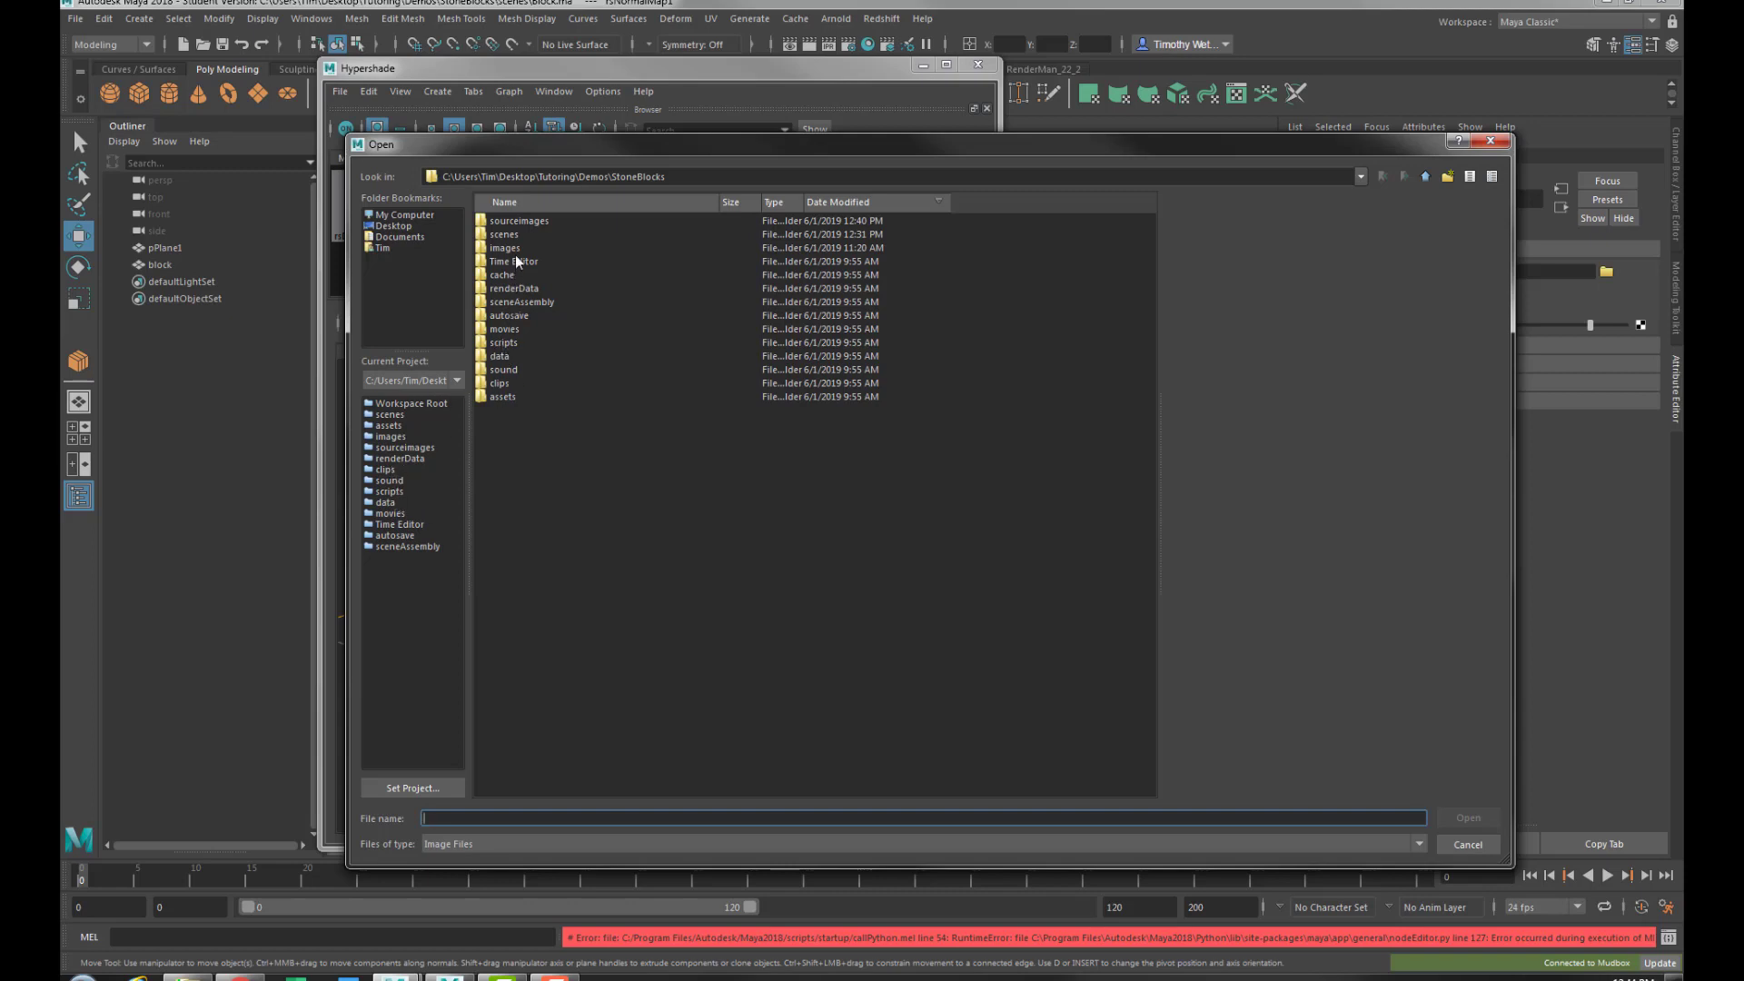
pyautogui.doubleClick(521, 223)
pyautogui.click(527, 221)
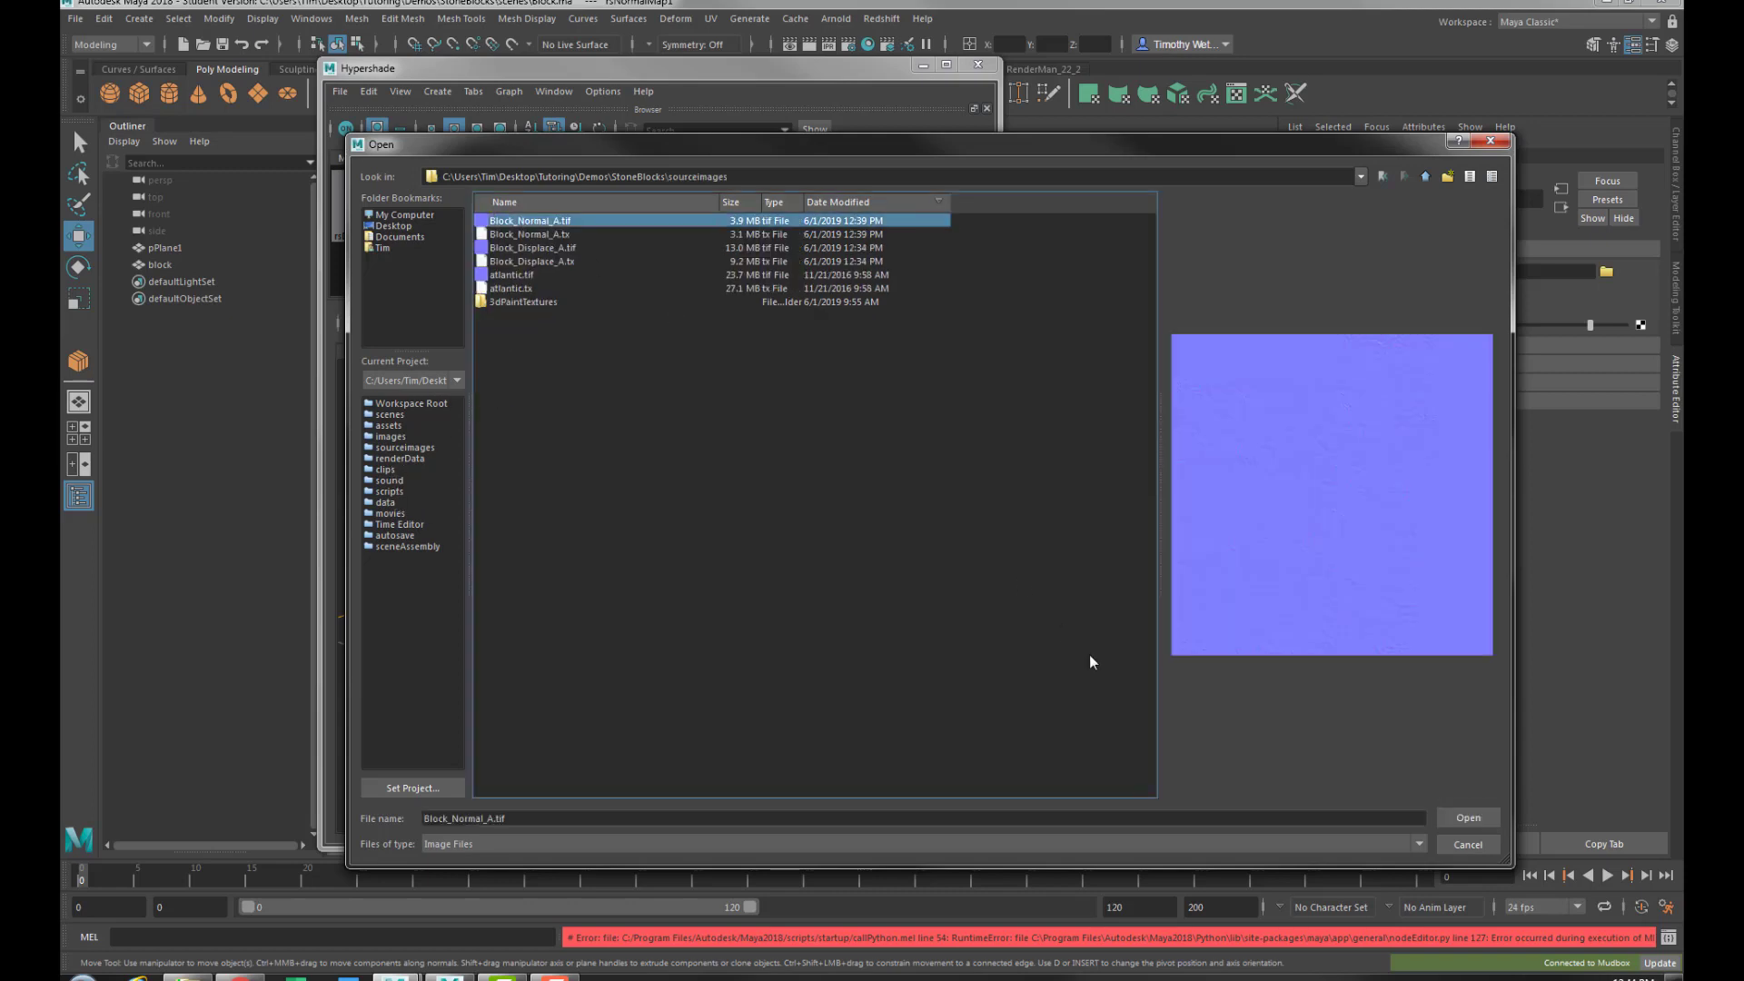
pyautogui.click(1478, 818)
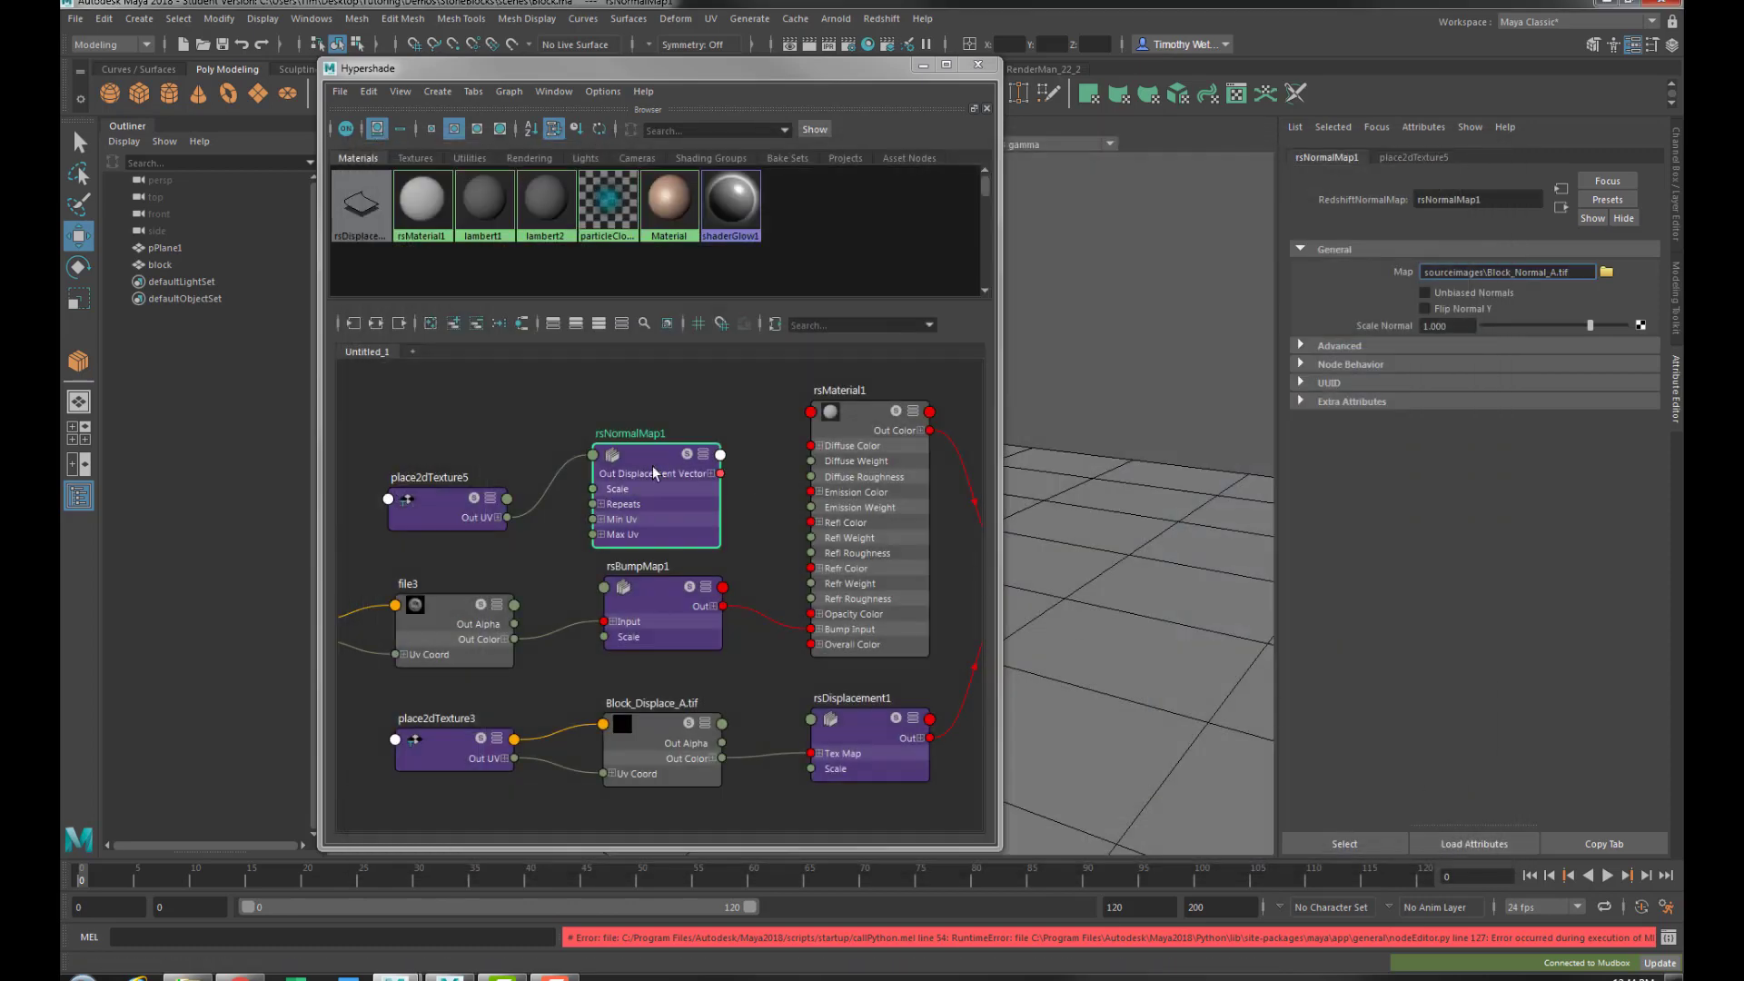
pyautogui.moveTo(720, 473); pyautogui.dragTo(810, 629)
# Delete the unneeded rsBumpMap1, file3 and place2dTexture4 nodes, and reposition the normal map node and its placement node in the graph
pyautogui.click(661, 597)
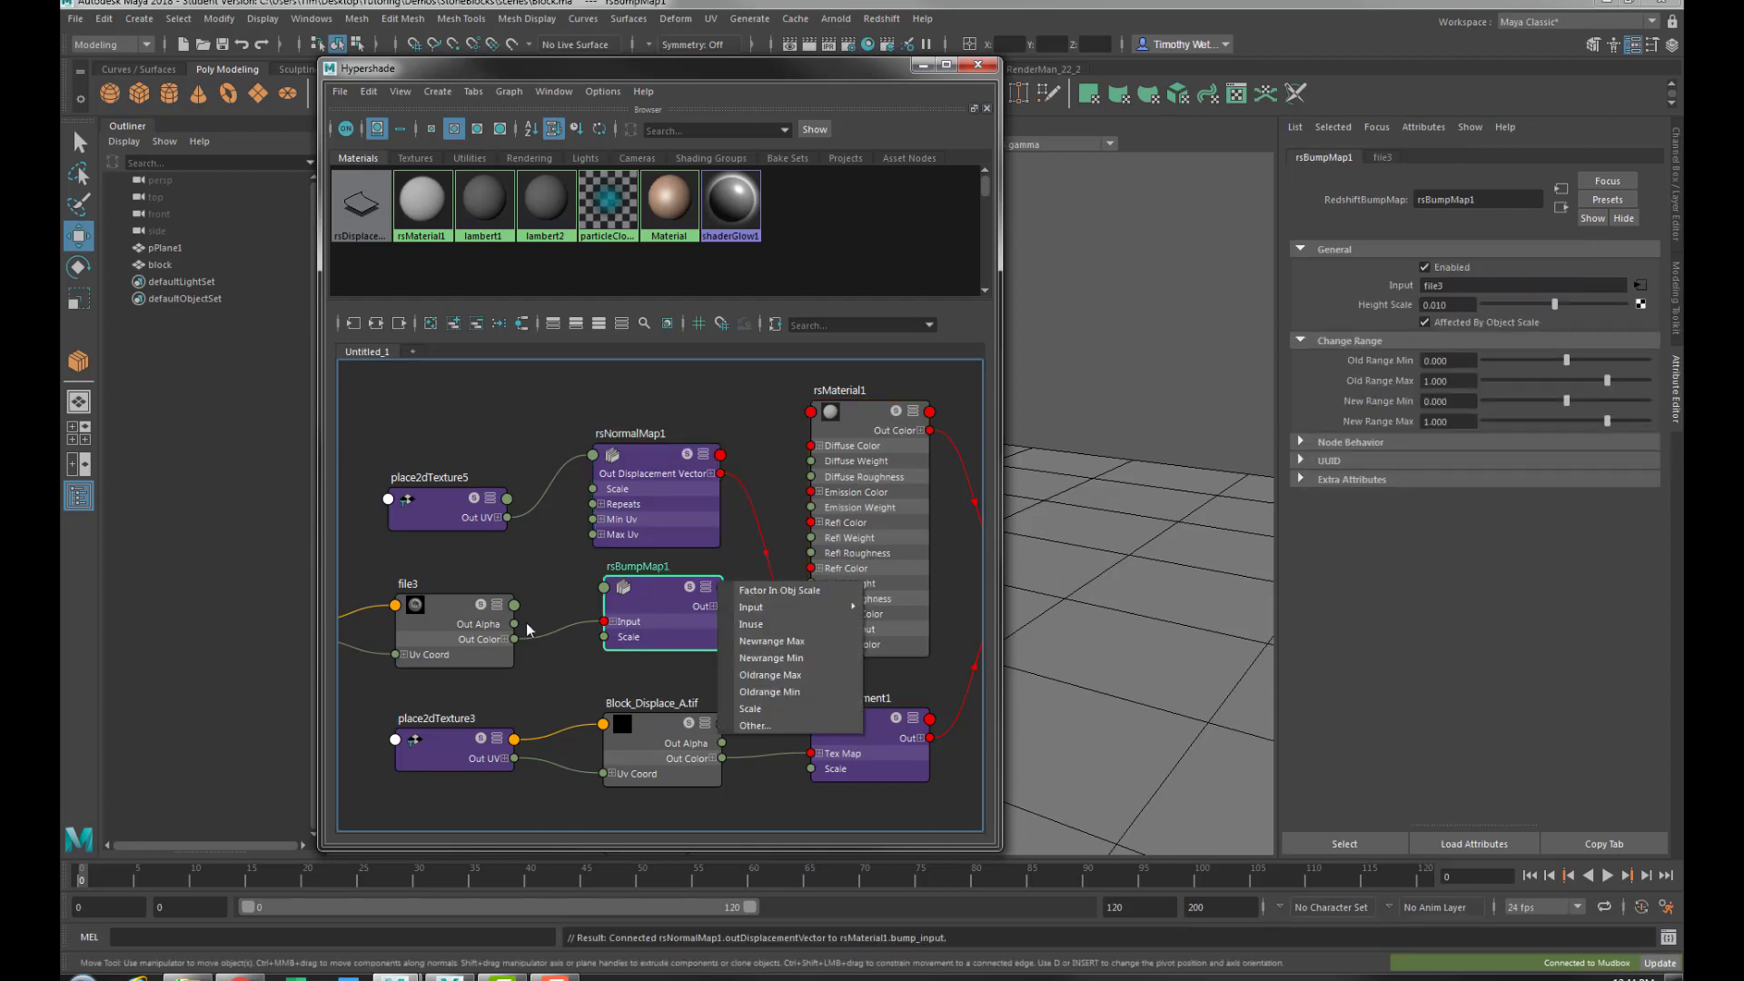
pyautogui.click(683, 631)
pyautogui.press('Delete')
pyautogui.click(438, 607)
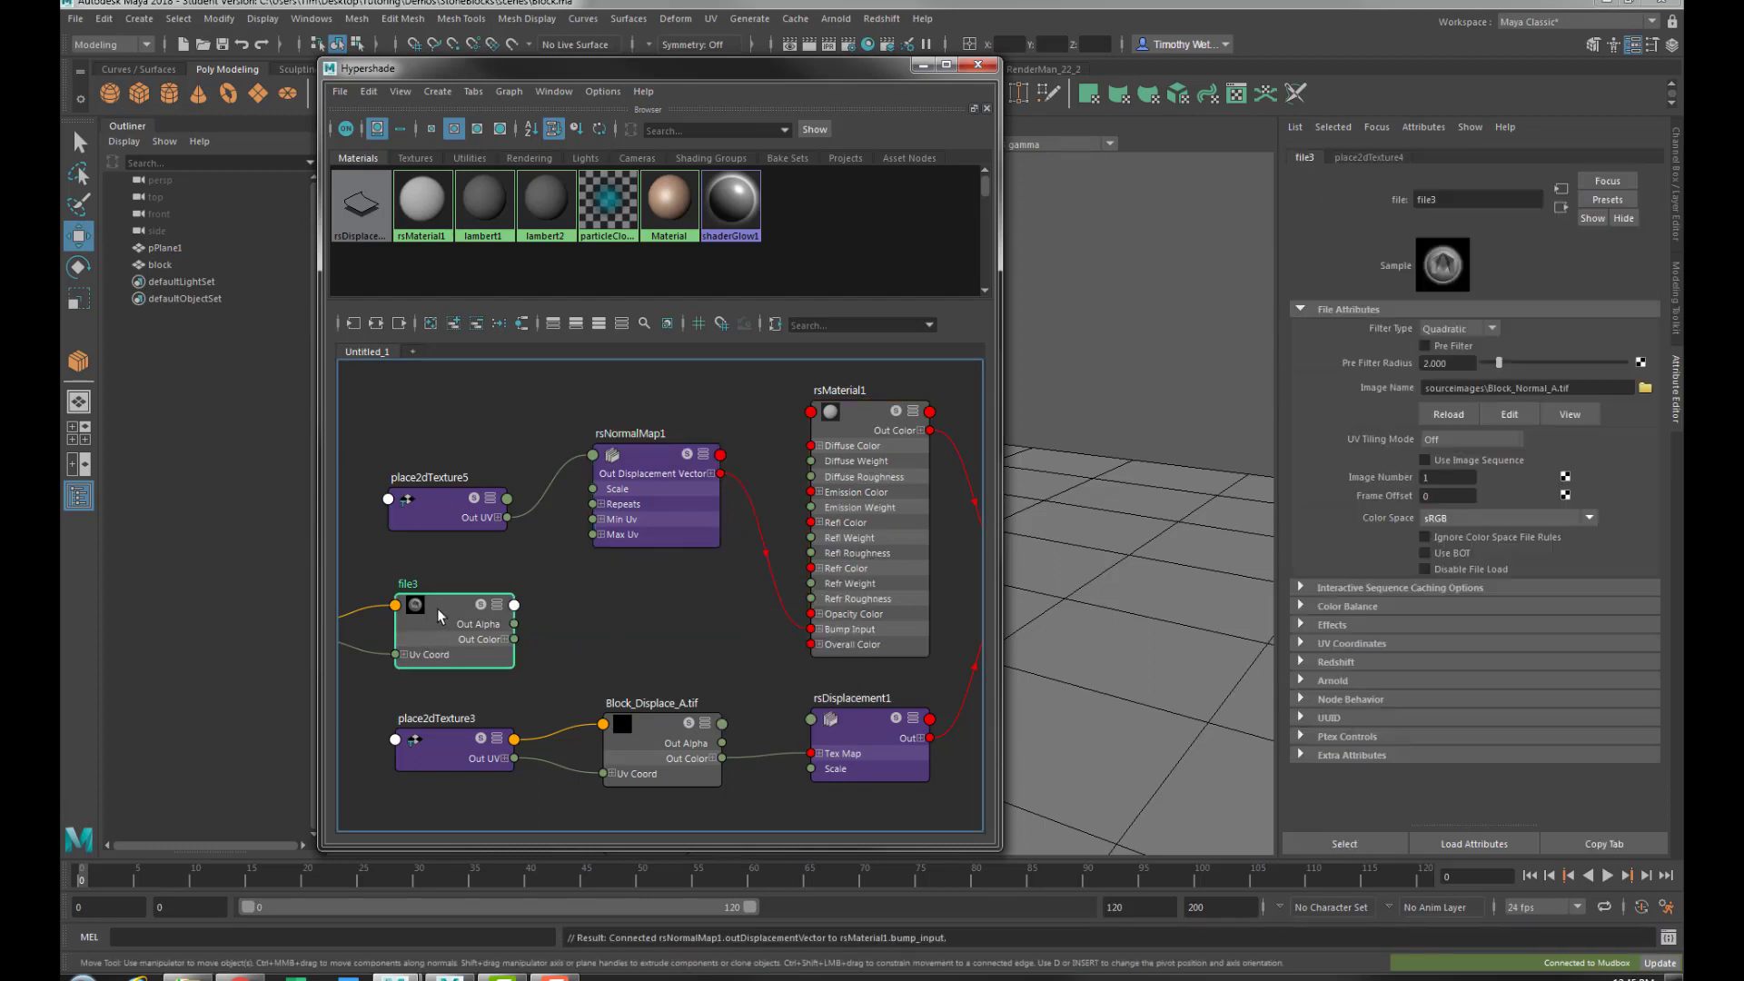
pyautogui.press('Delete')
pyautogui.keyDown('alt'); pyautogui.moveTo(521, 612); pyautogui.dragTo(662, 610, button='middle'); pyautogui.keyUp('alt')
pyautogui.click(415, 621)
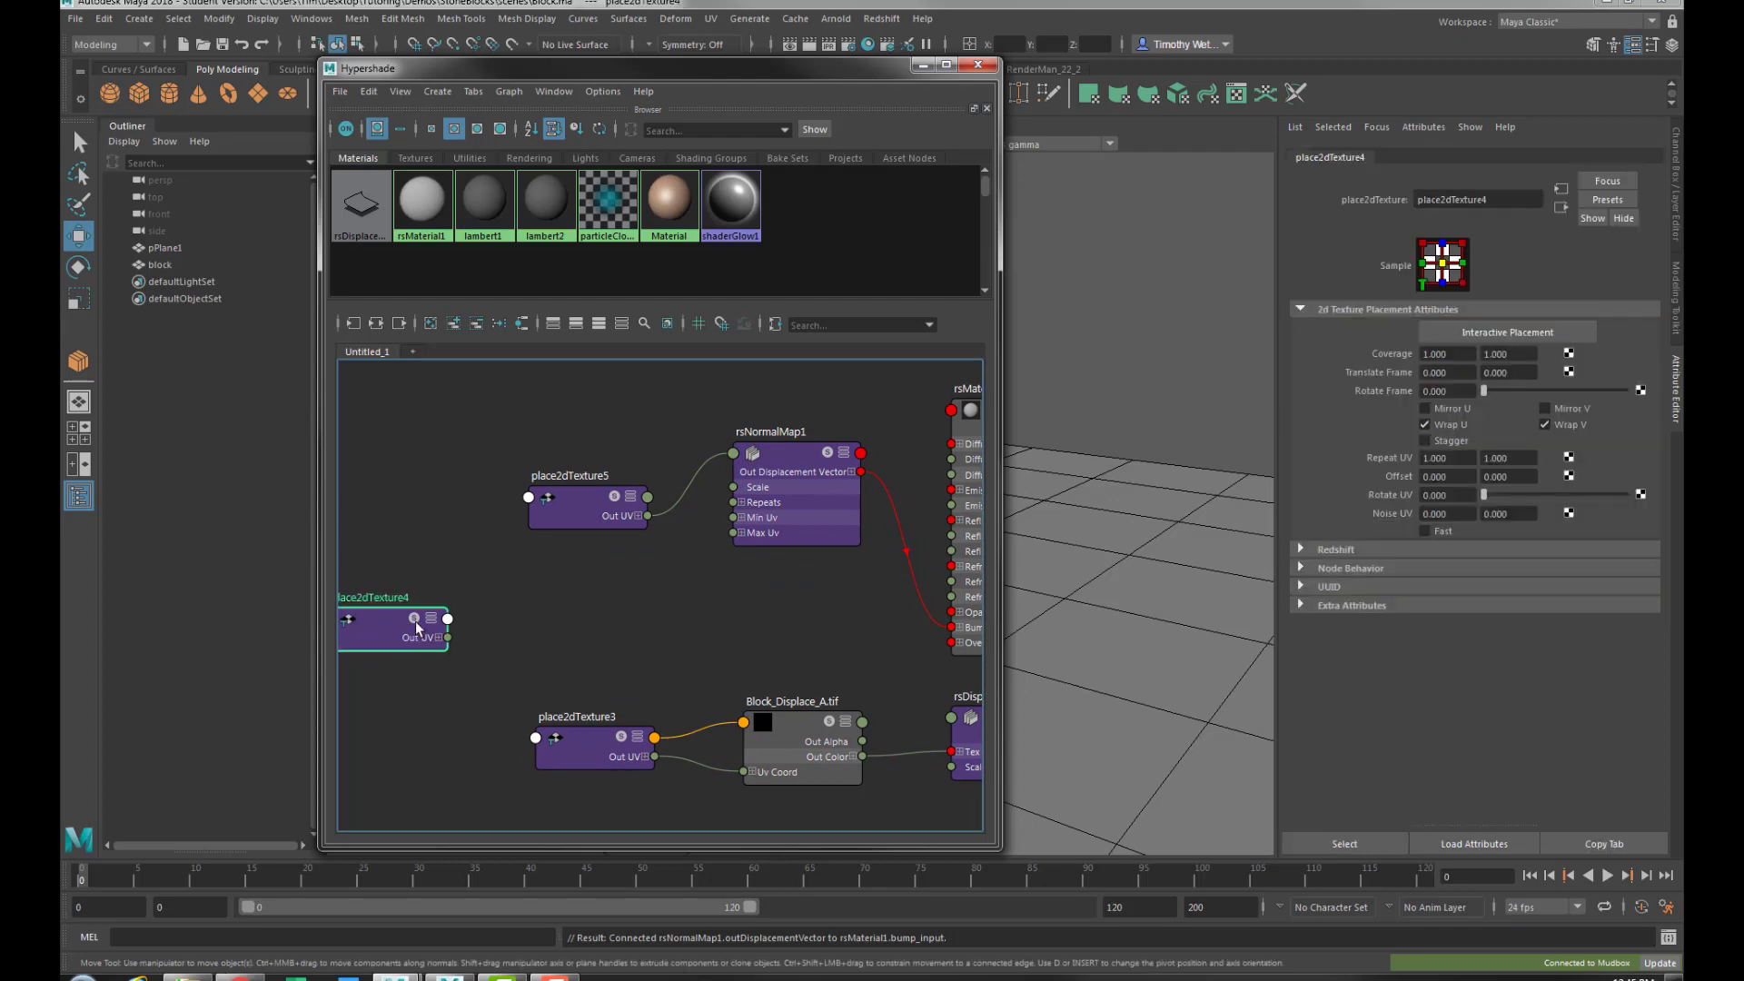
pyautogui.press('Delete')
pyautogui.moveTo(790, 454); pyautogui.dragTo(788, 518)
pyautogui.moveTo(581, 500); pyautogui.dragTo(579, 543)
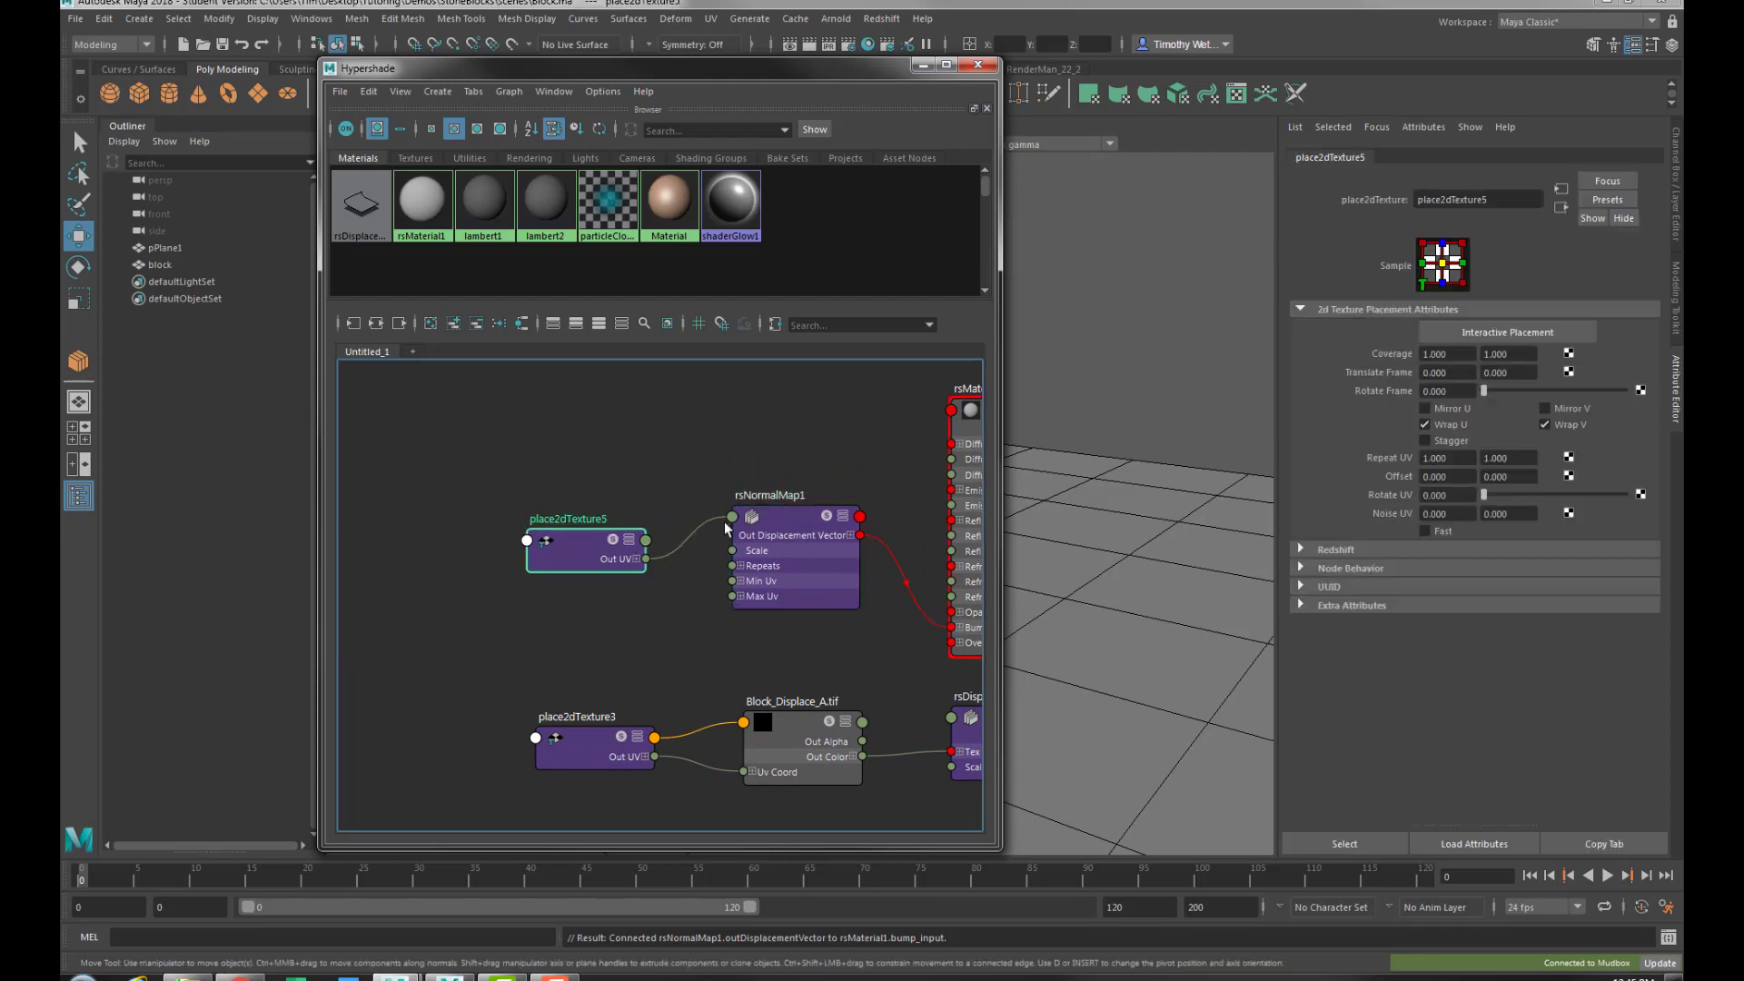
# Enable Redshift tessellation and displacement on the block's shape node, keeping the Hypershade clear of the model
pyautogui.moveTo(877, 74); pyautogui.dragTo(592, 77)
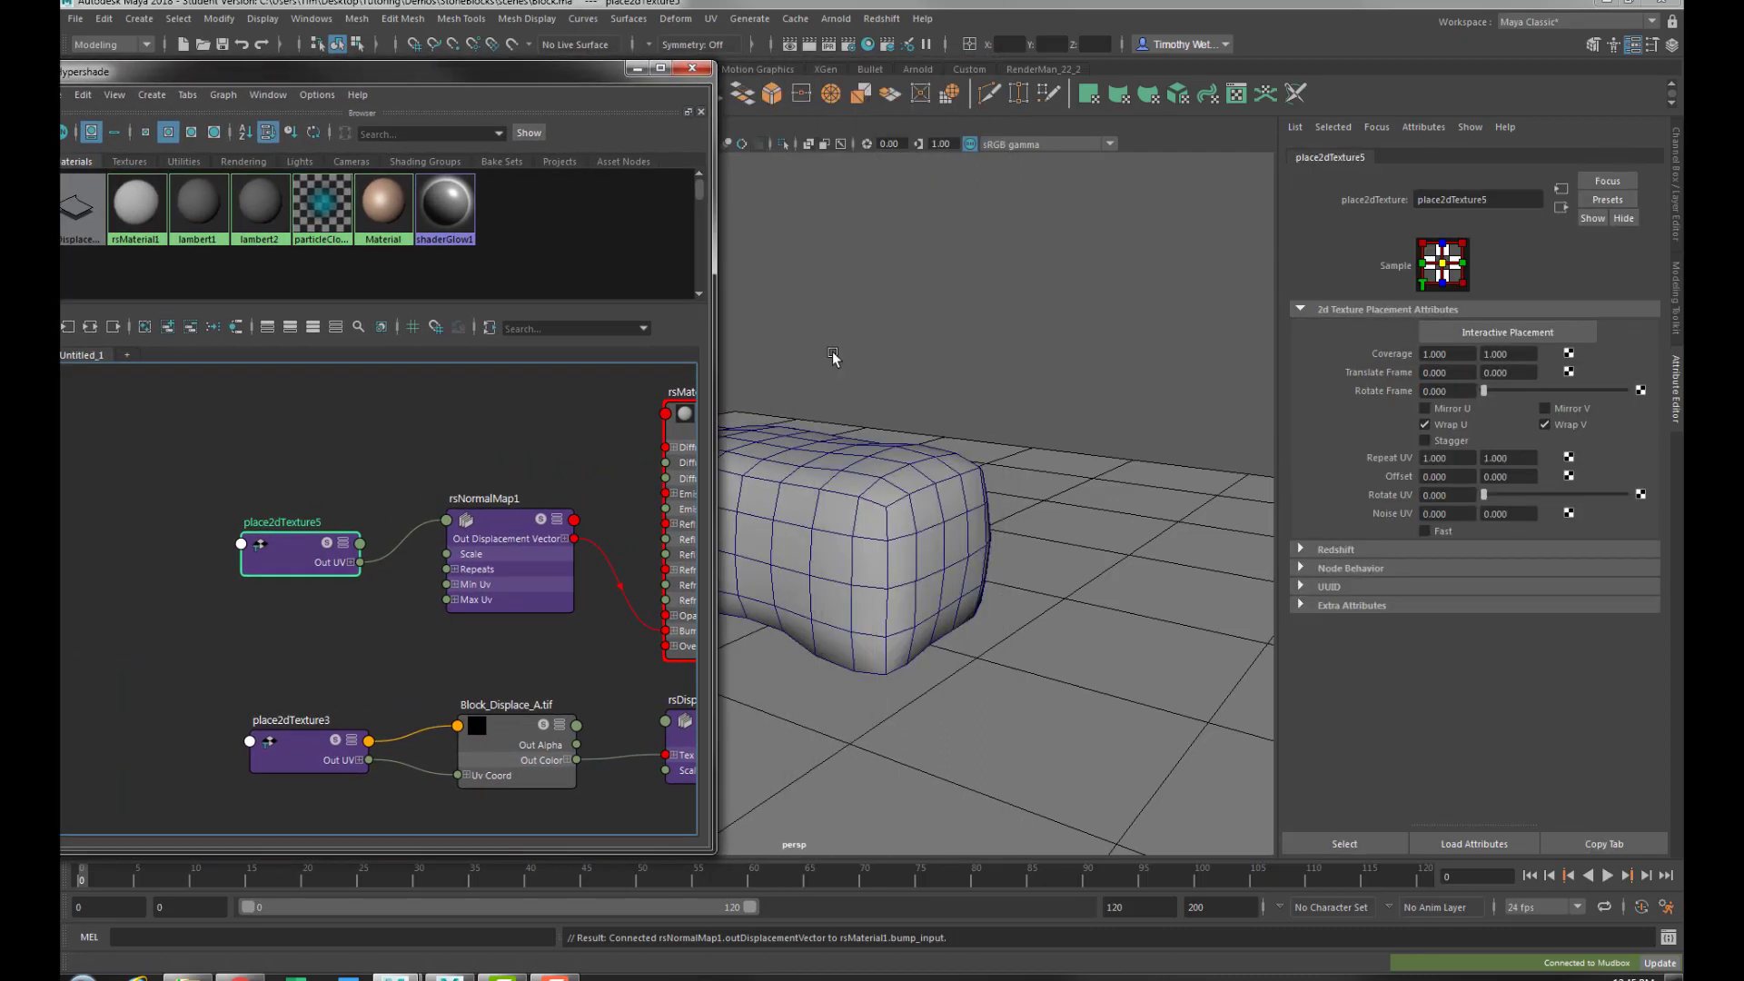
pyautogui.click(795, 518)
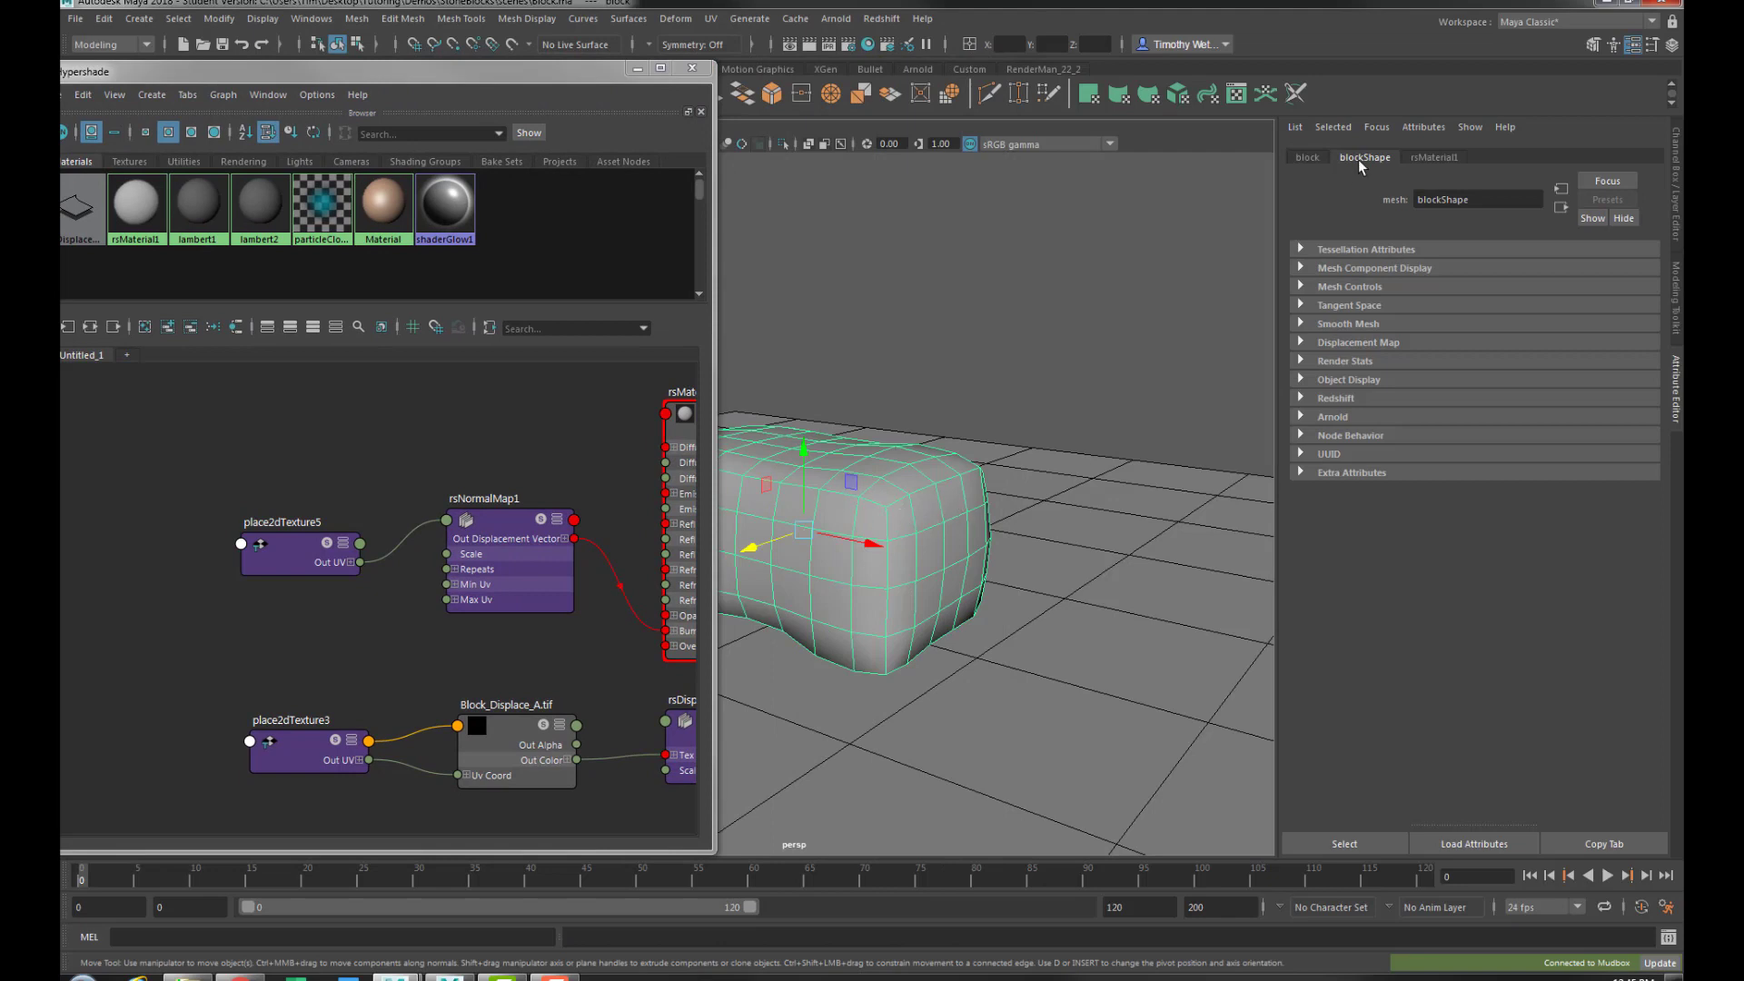
pyautogui.click(1440, 158)
pyautogui.click(1365, 157)
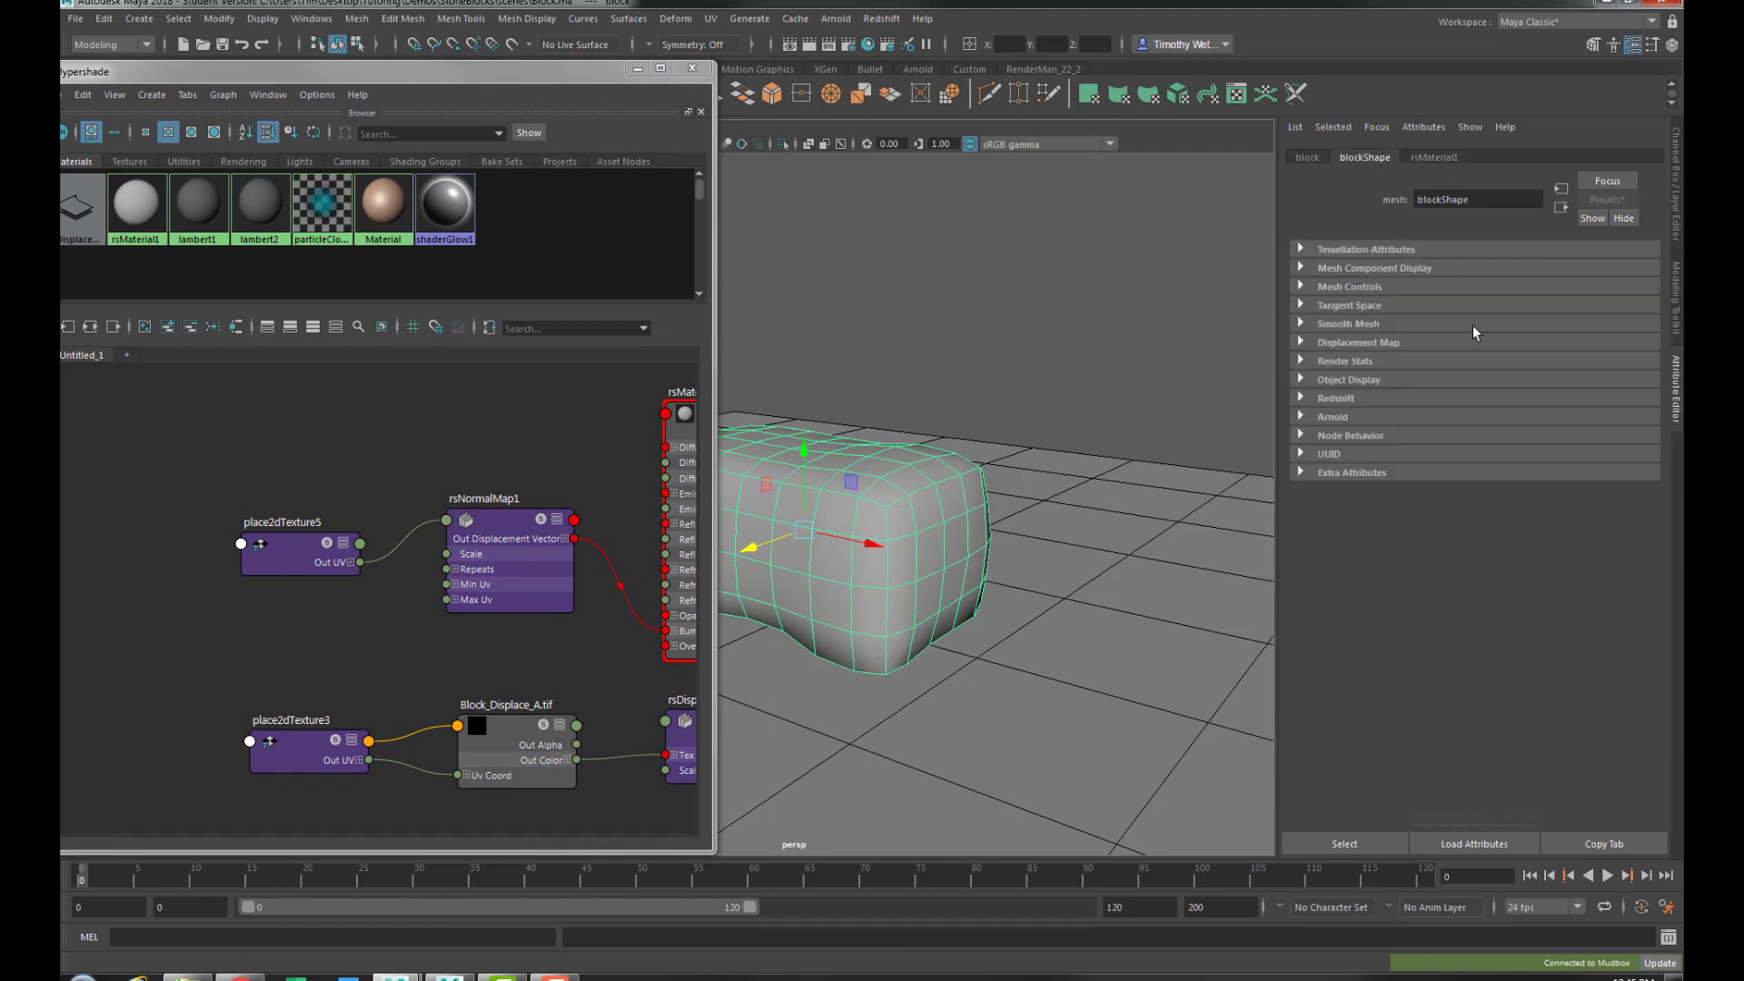
pyautogui.click(1336, 398)
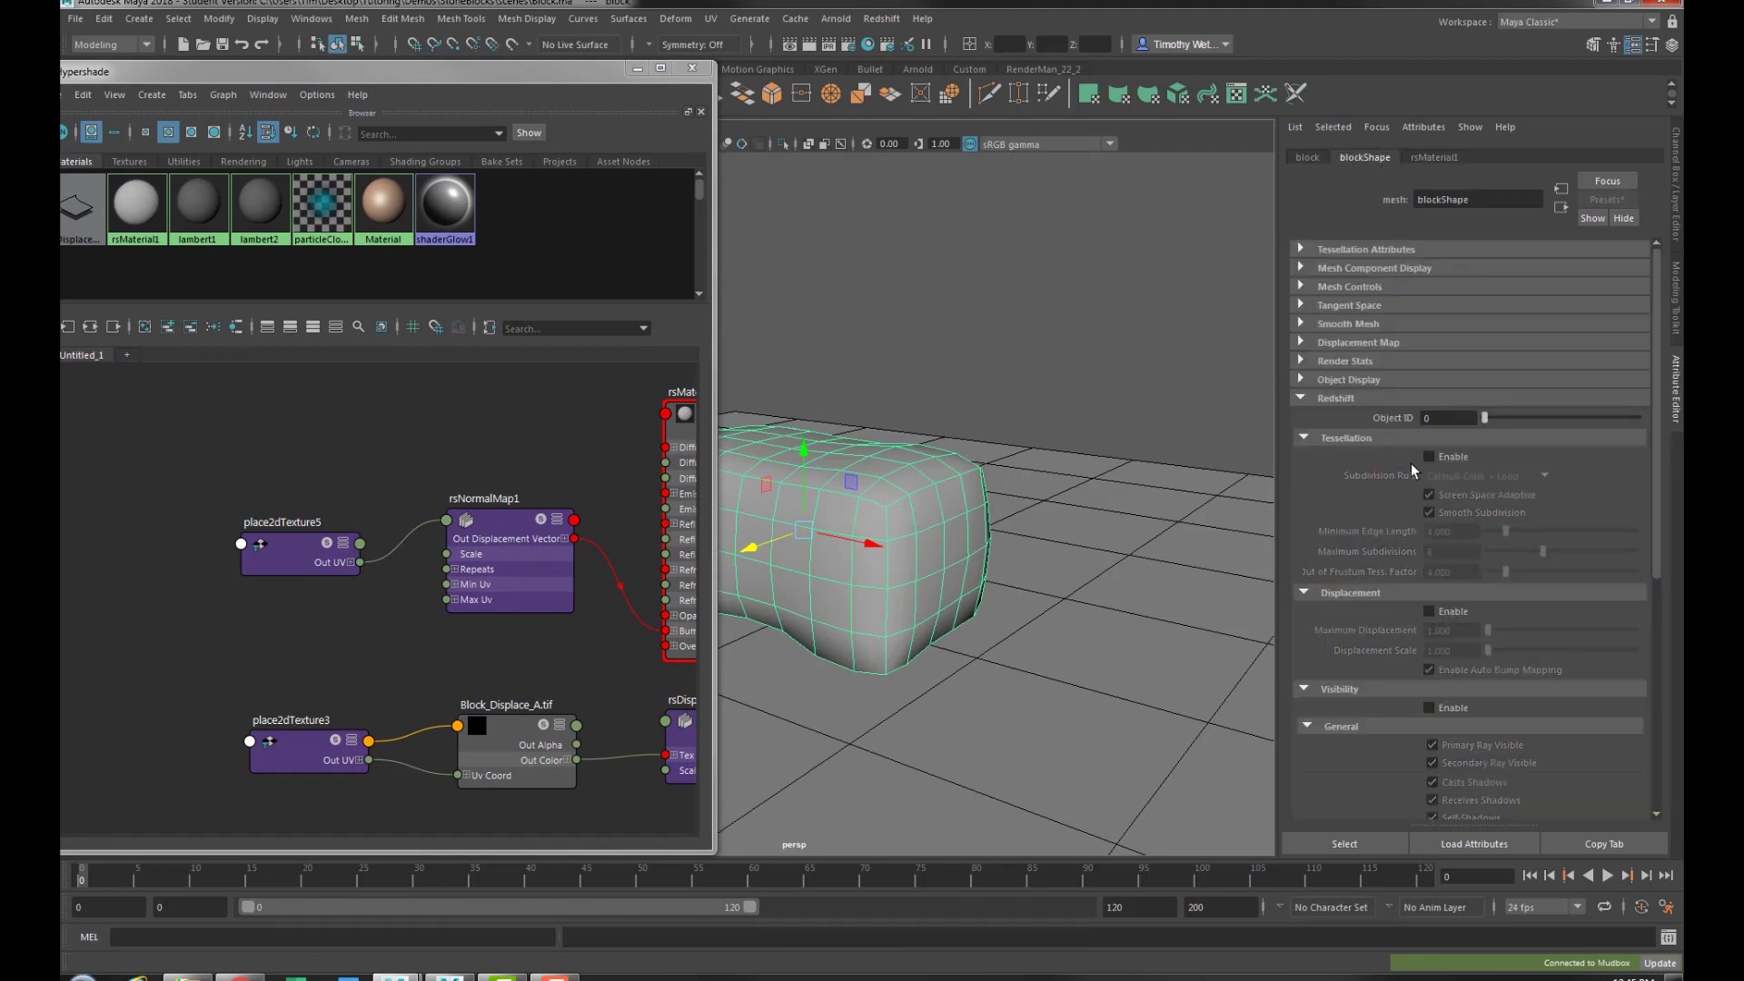
pyautogui.scroll(-3, 1380, 363)
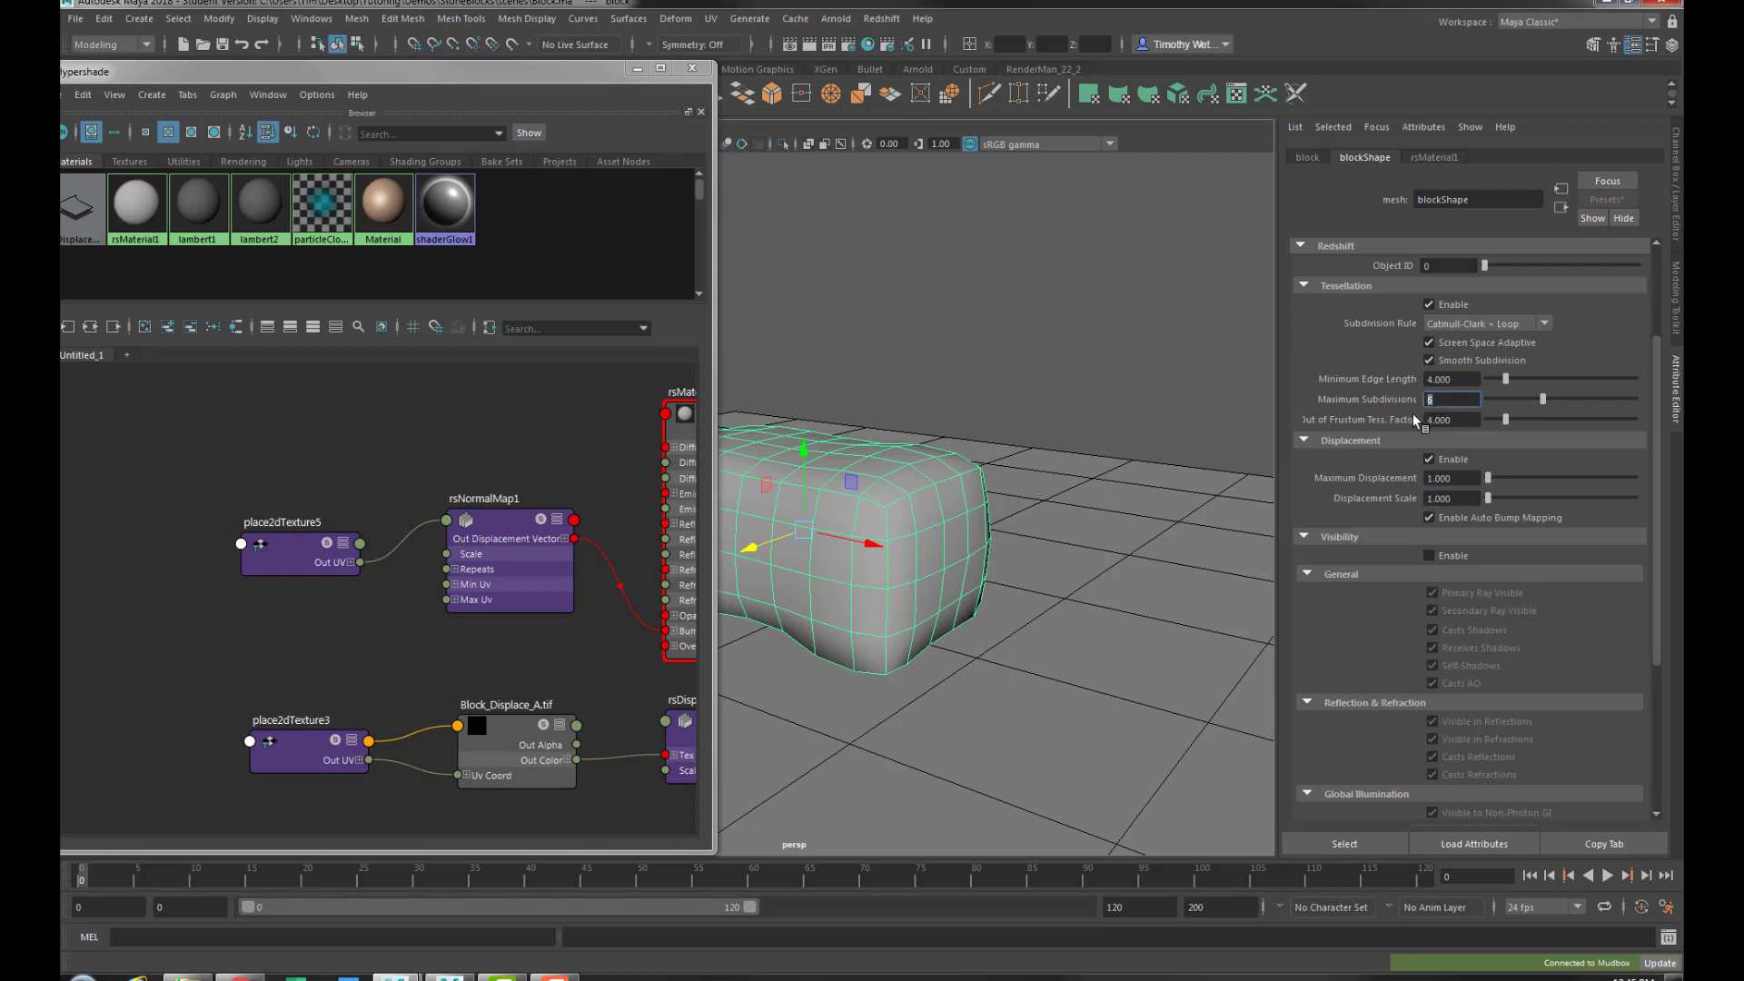
# Run an IPR render of the block in the Redshift Render View, stop it, and close the Hypershade and render windows
pyautogui.keyDown('alt'); pyautogui.moveTo(929, 535); pyautogui.dragTo(917, 527, button='middle'); pyautogui.keyUp('alt')
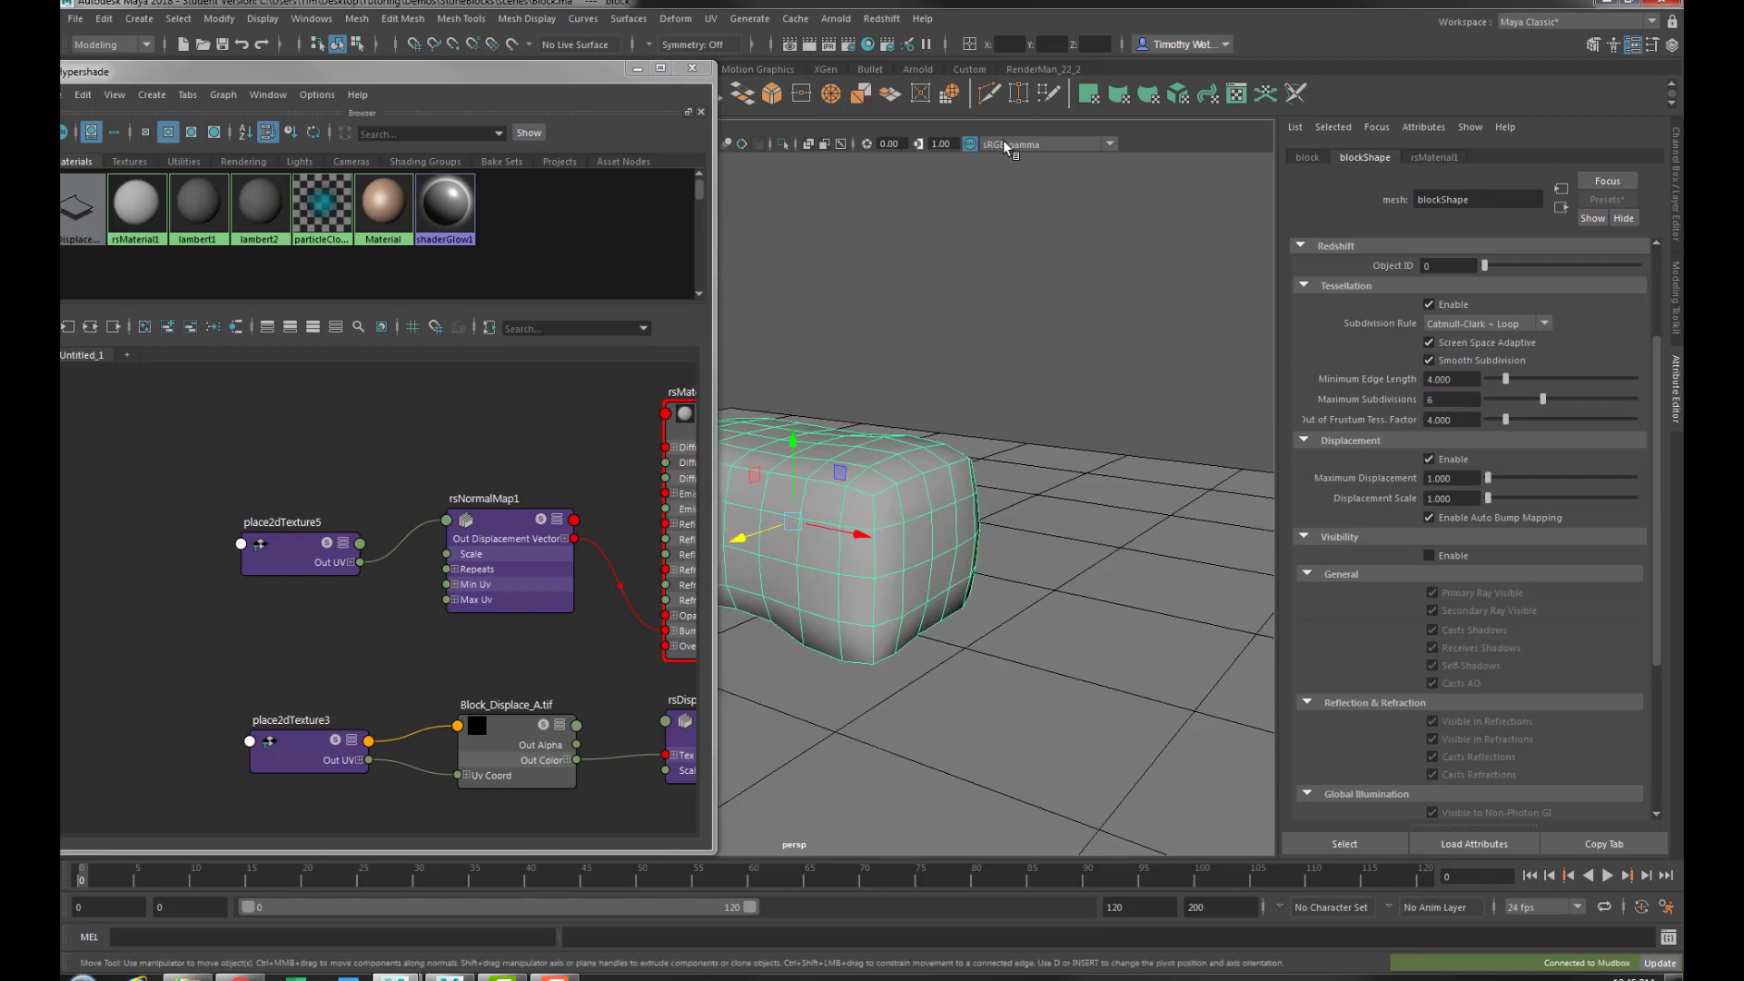
pyautogui.click(876, 22)
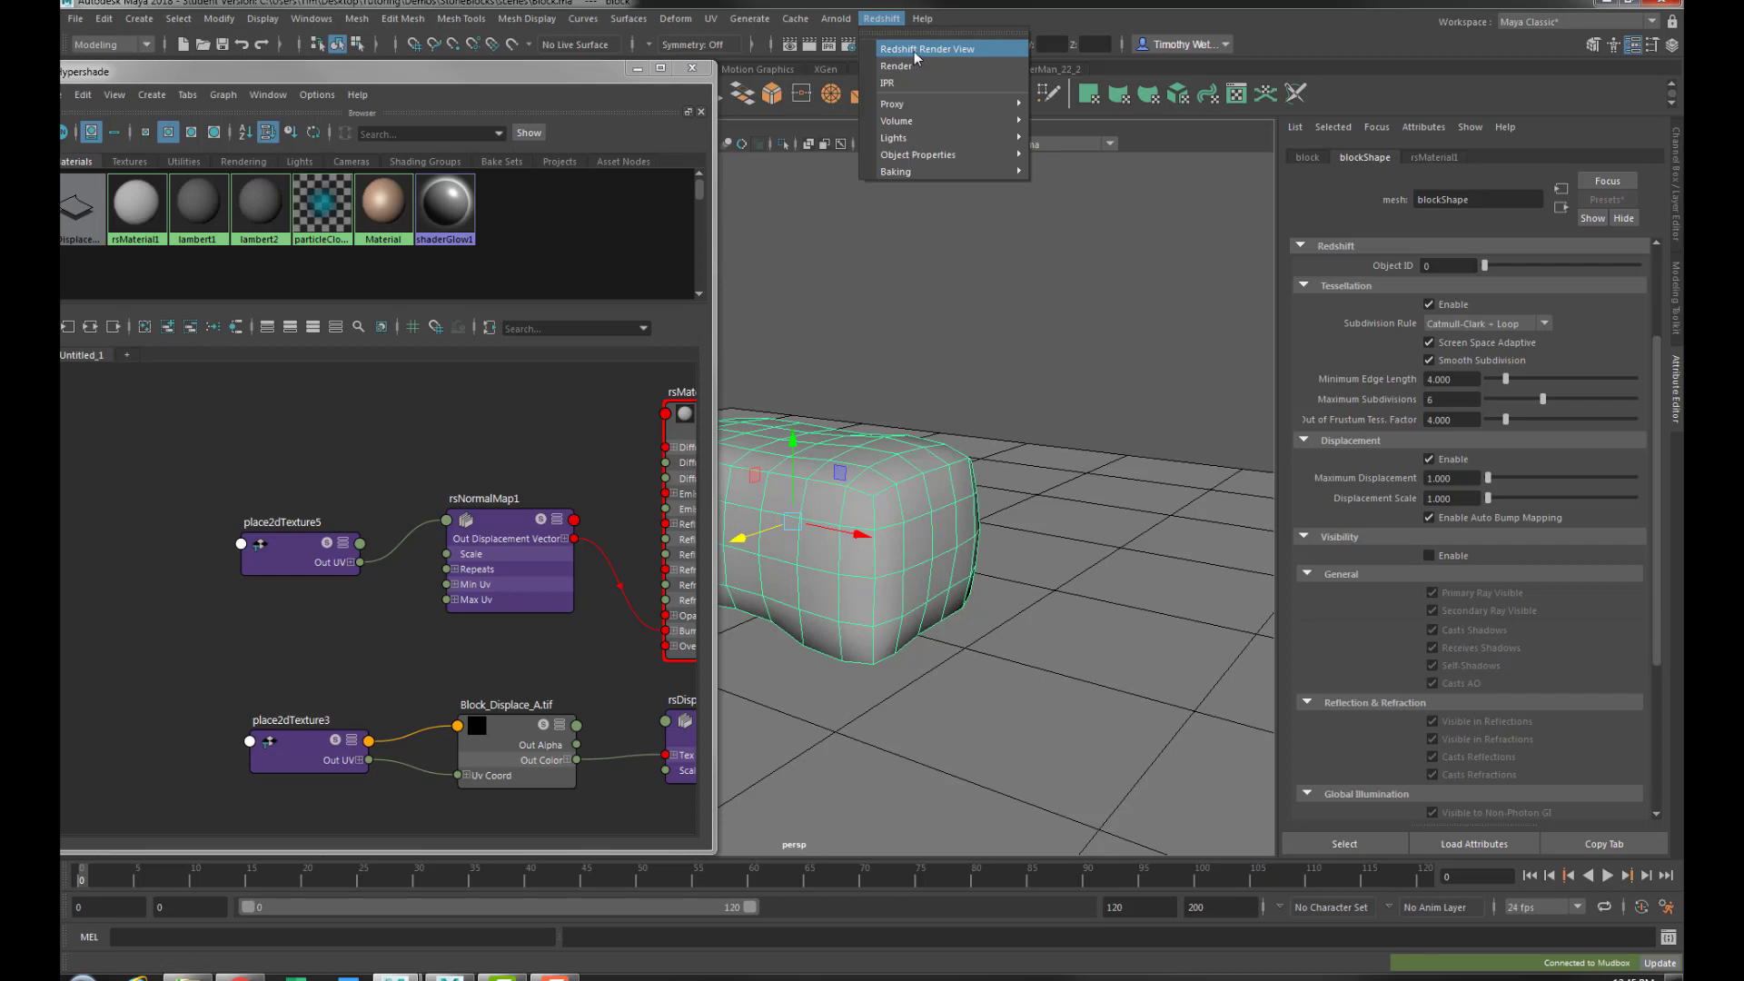
pyautogui.click(916, 50)
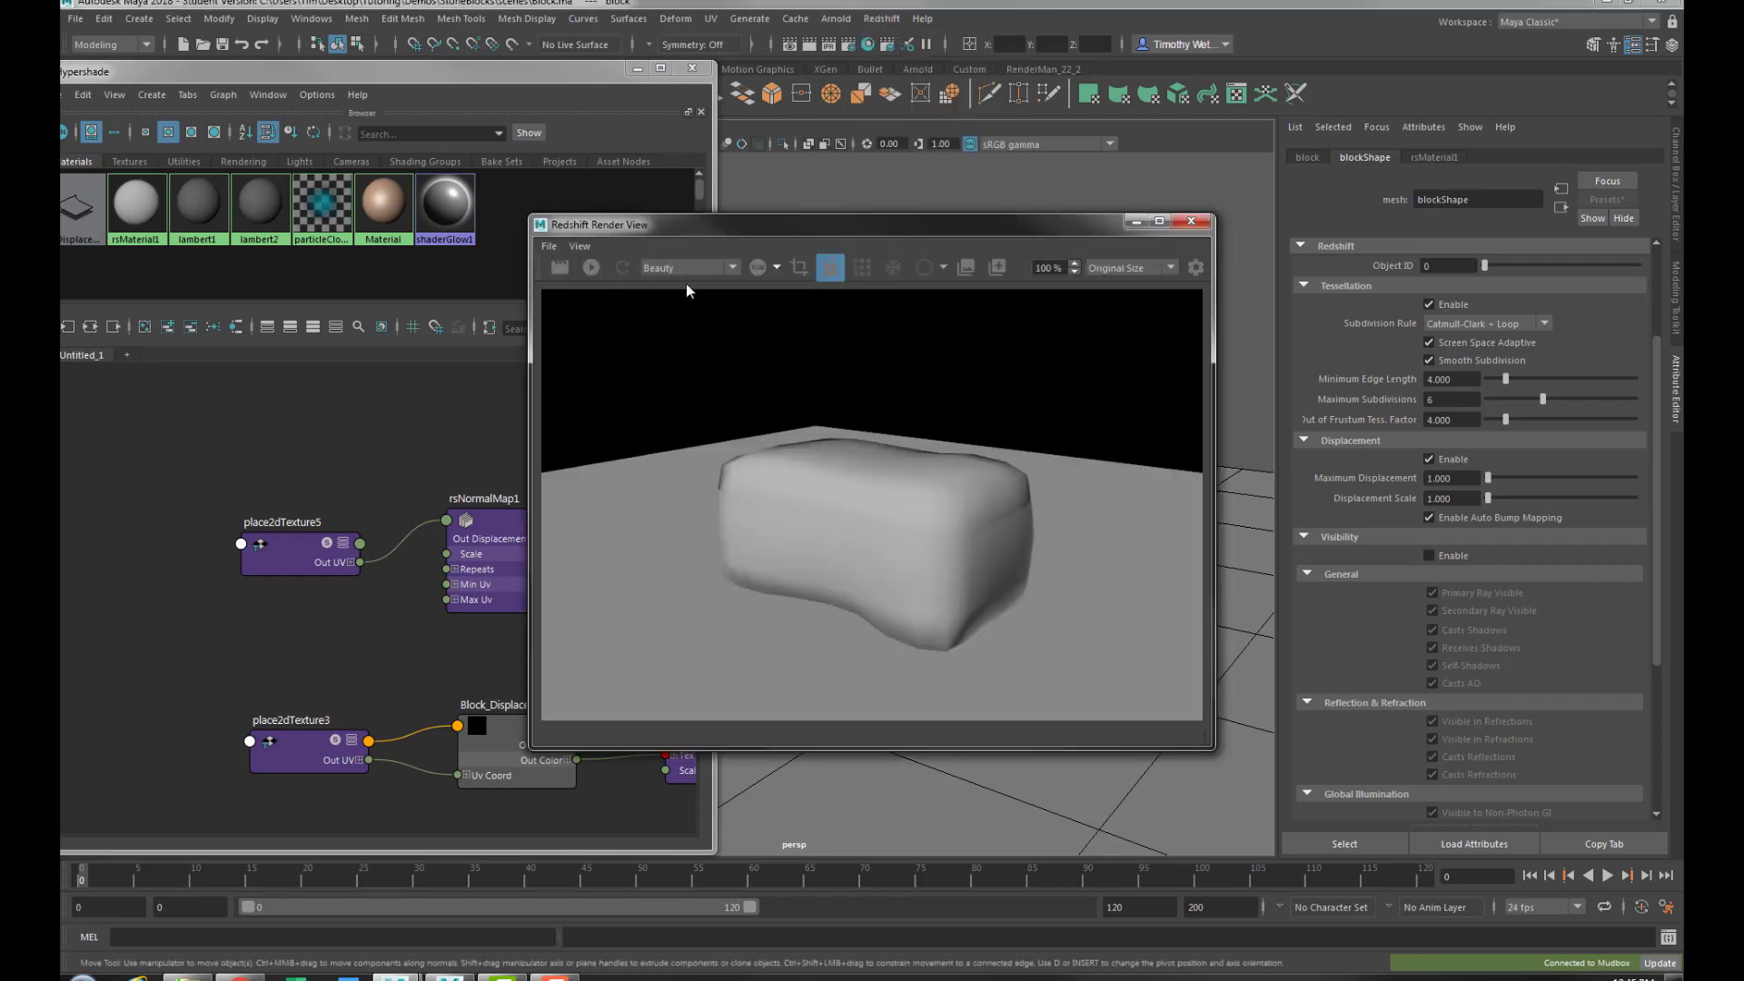
pyautogui.click(591, 268)
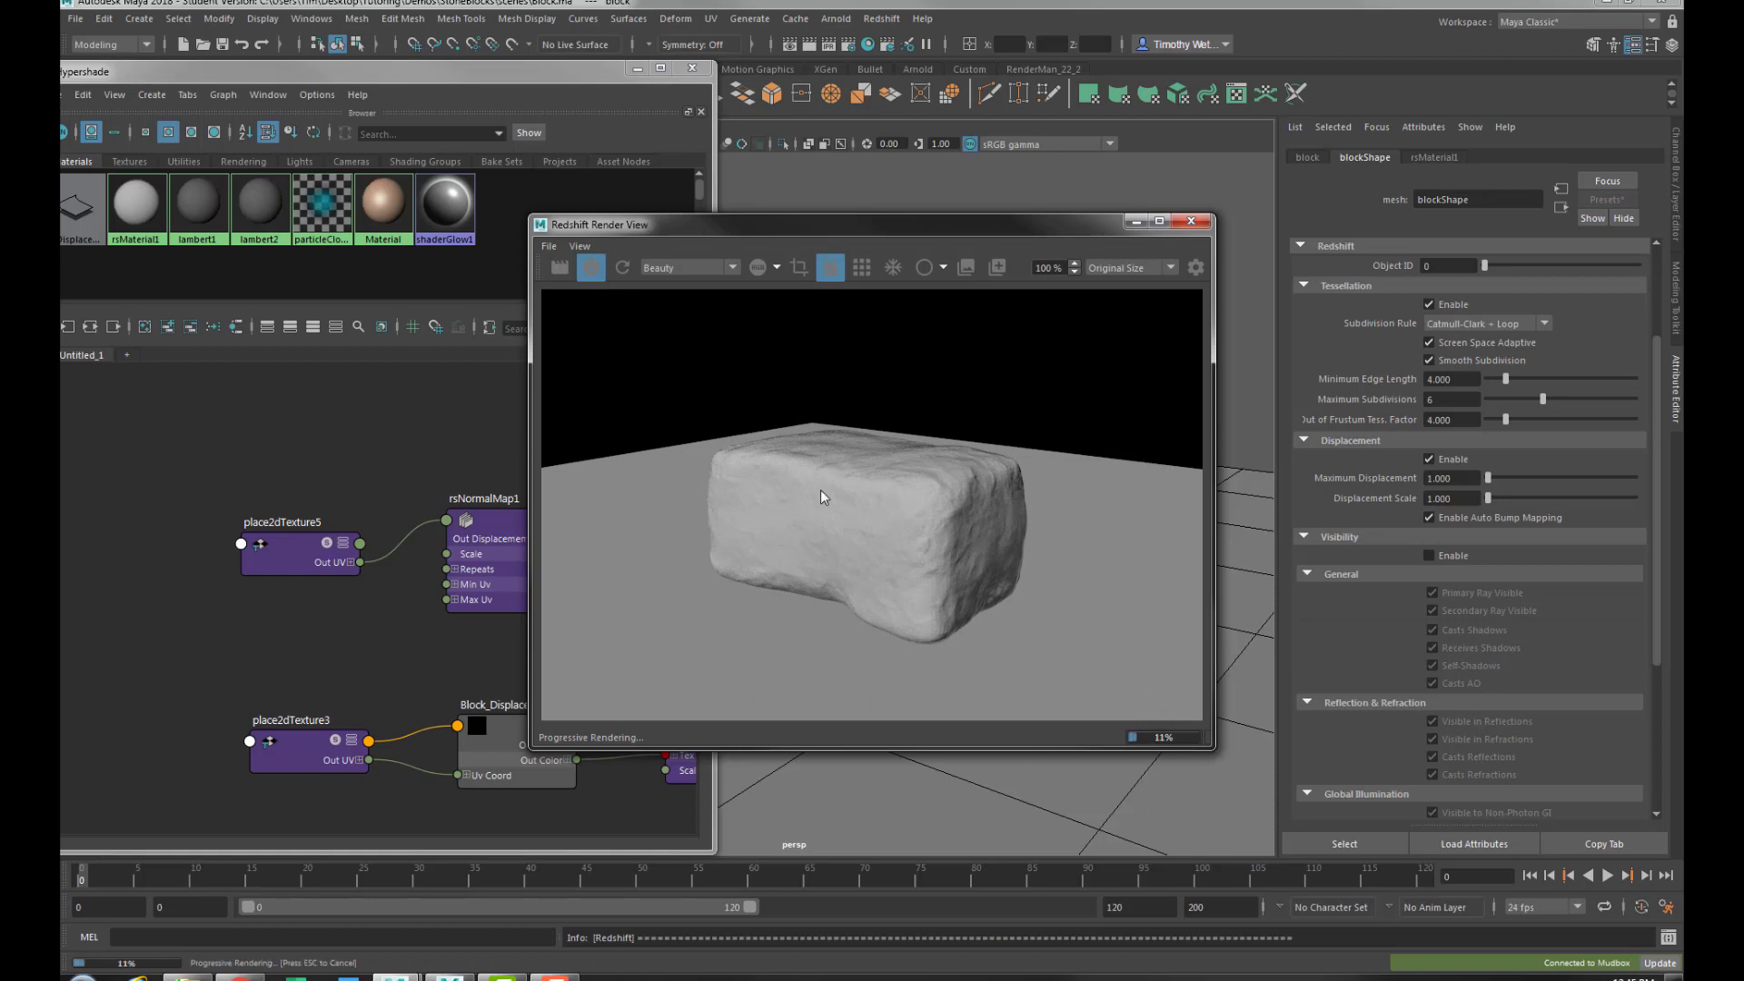
pyautogui.click(593, 271)
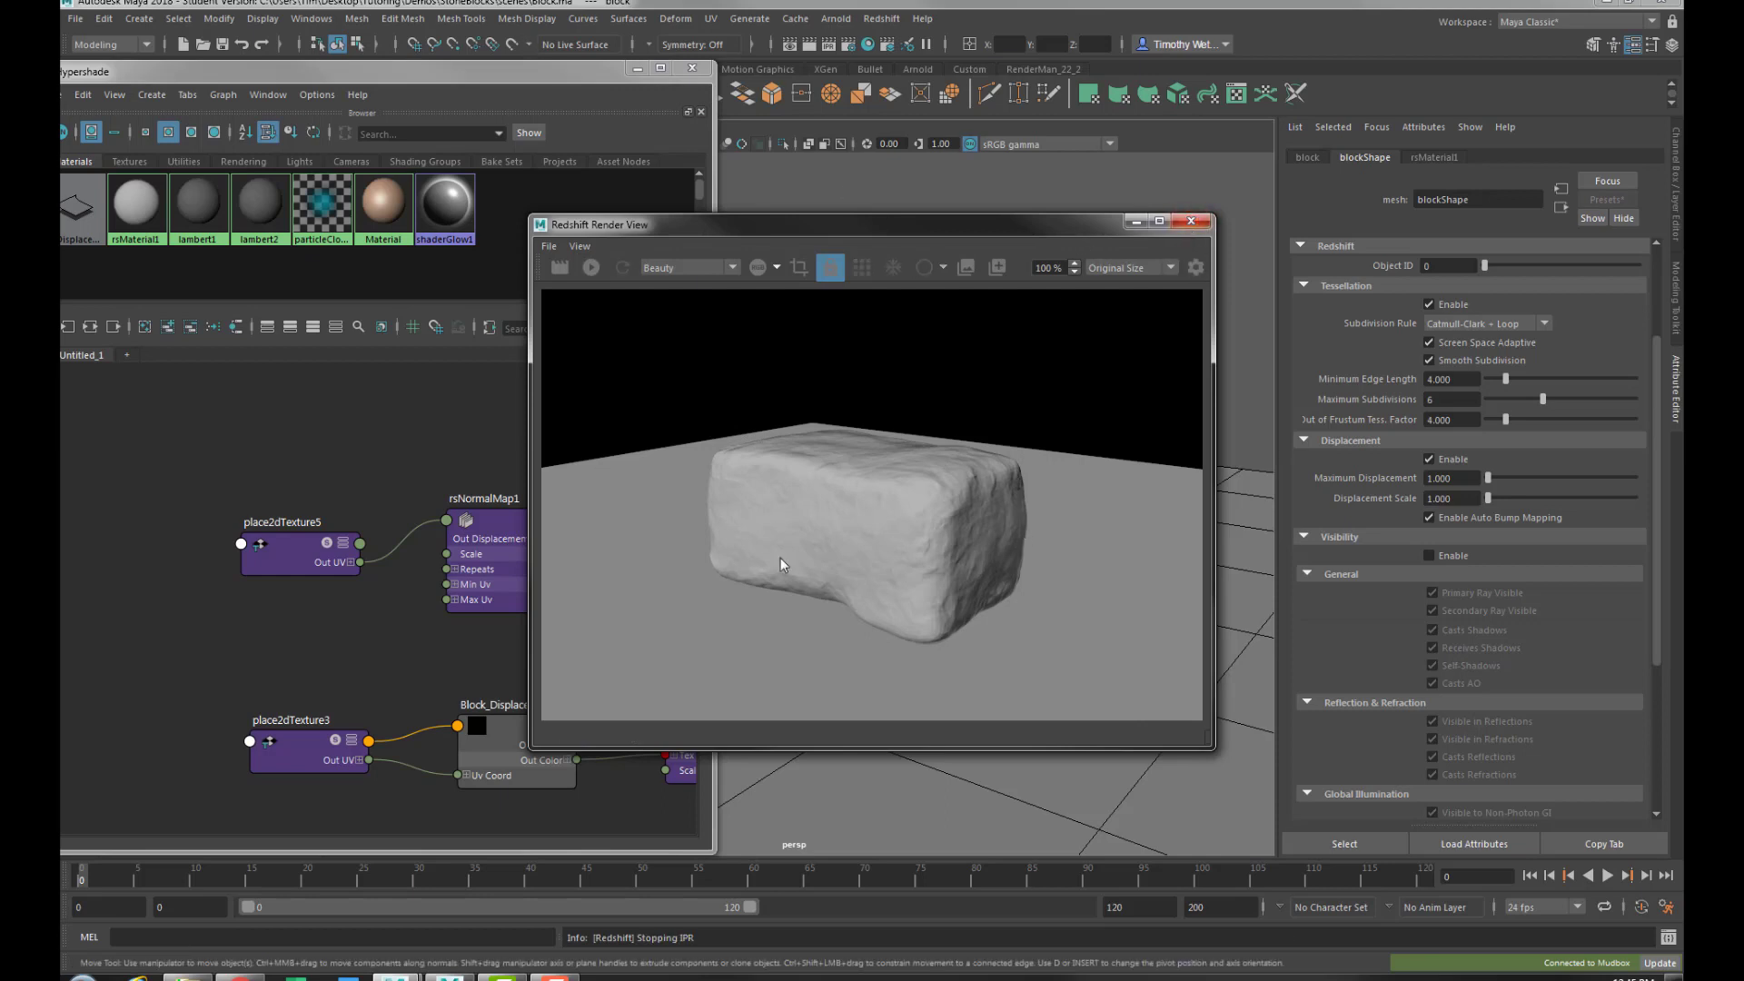
pyautogui.click(692, 68)
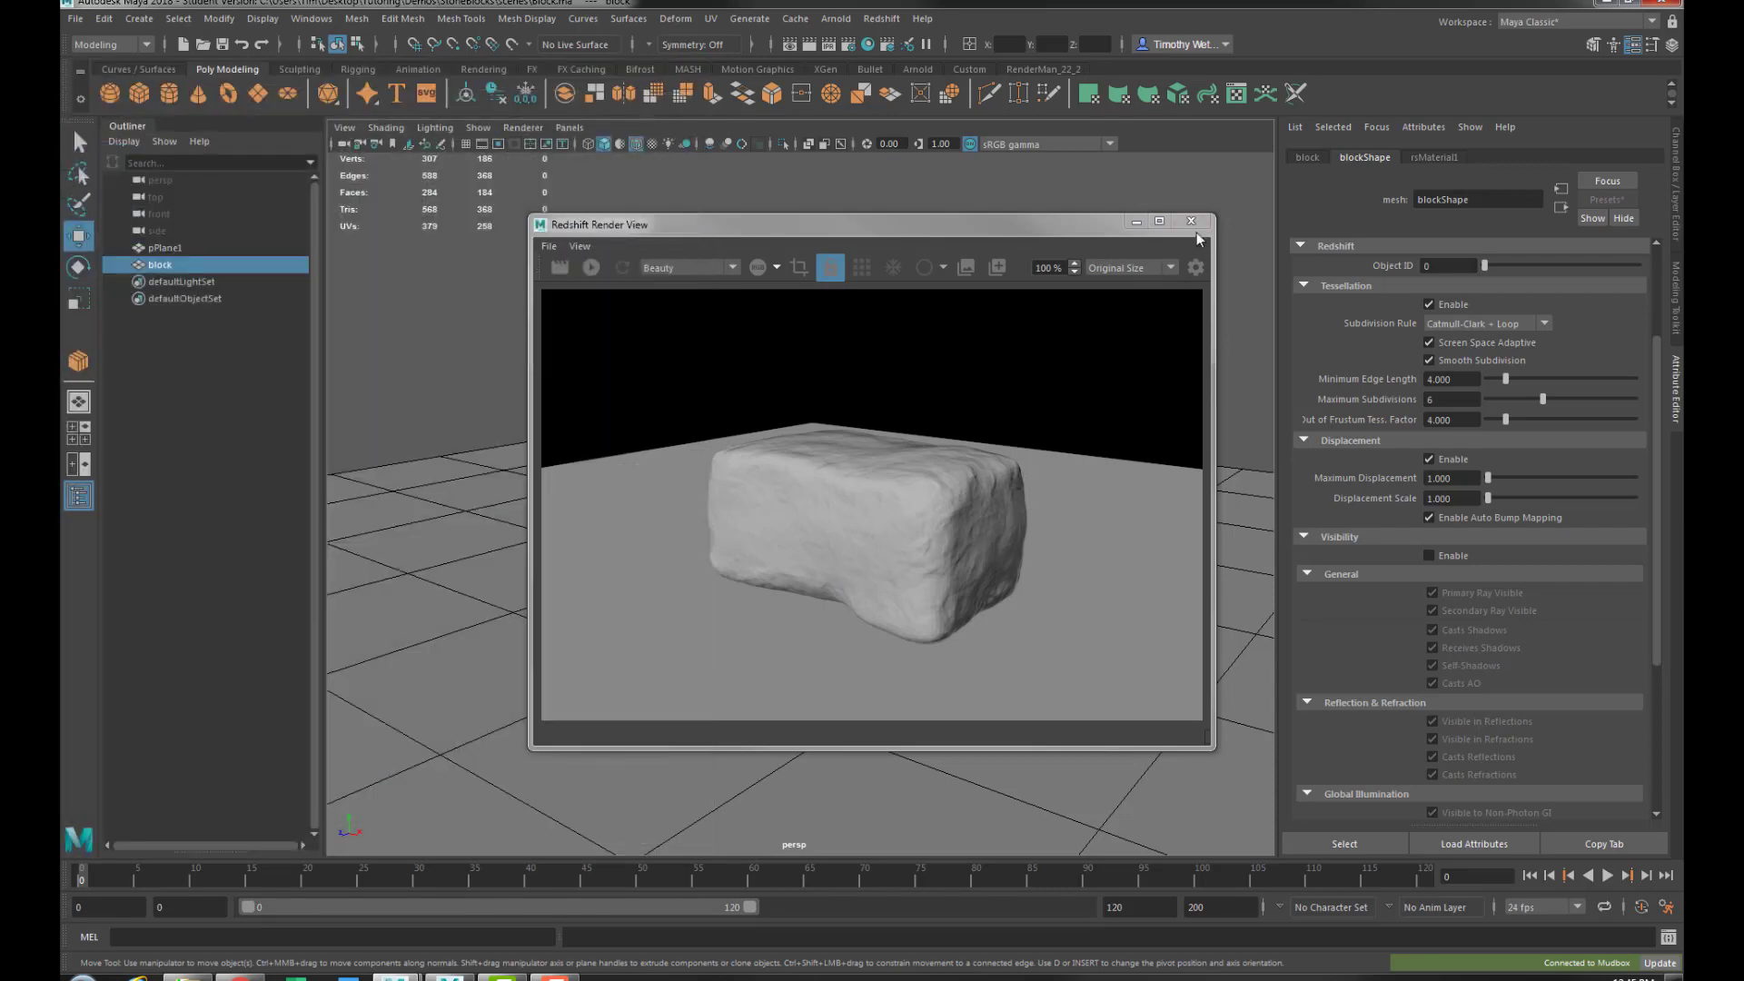
pyautogui.moveTo(872, 235); pyautogui.dragTo(1683, 238)
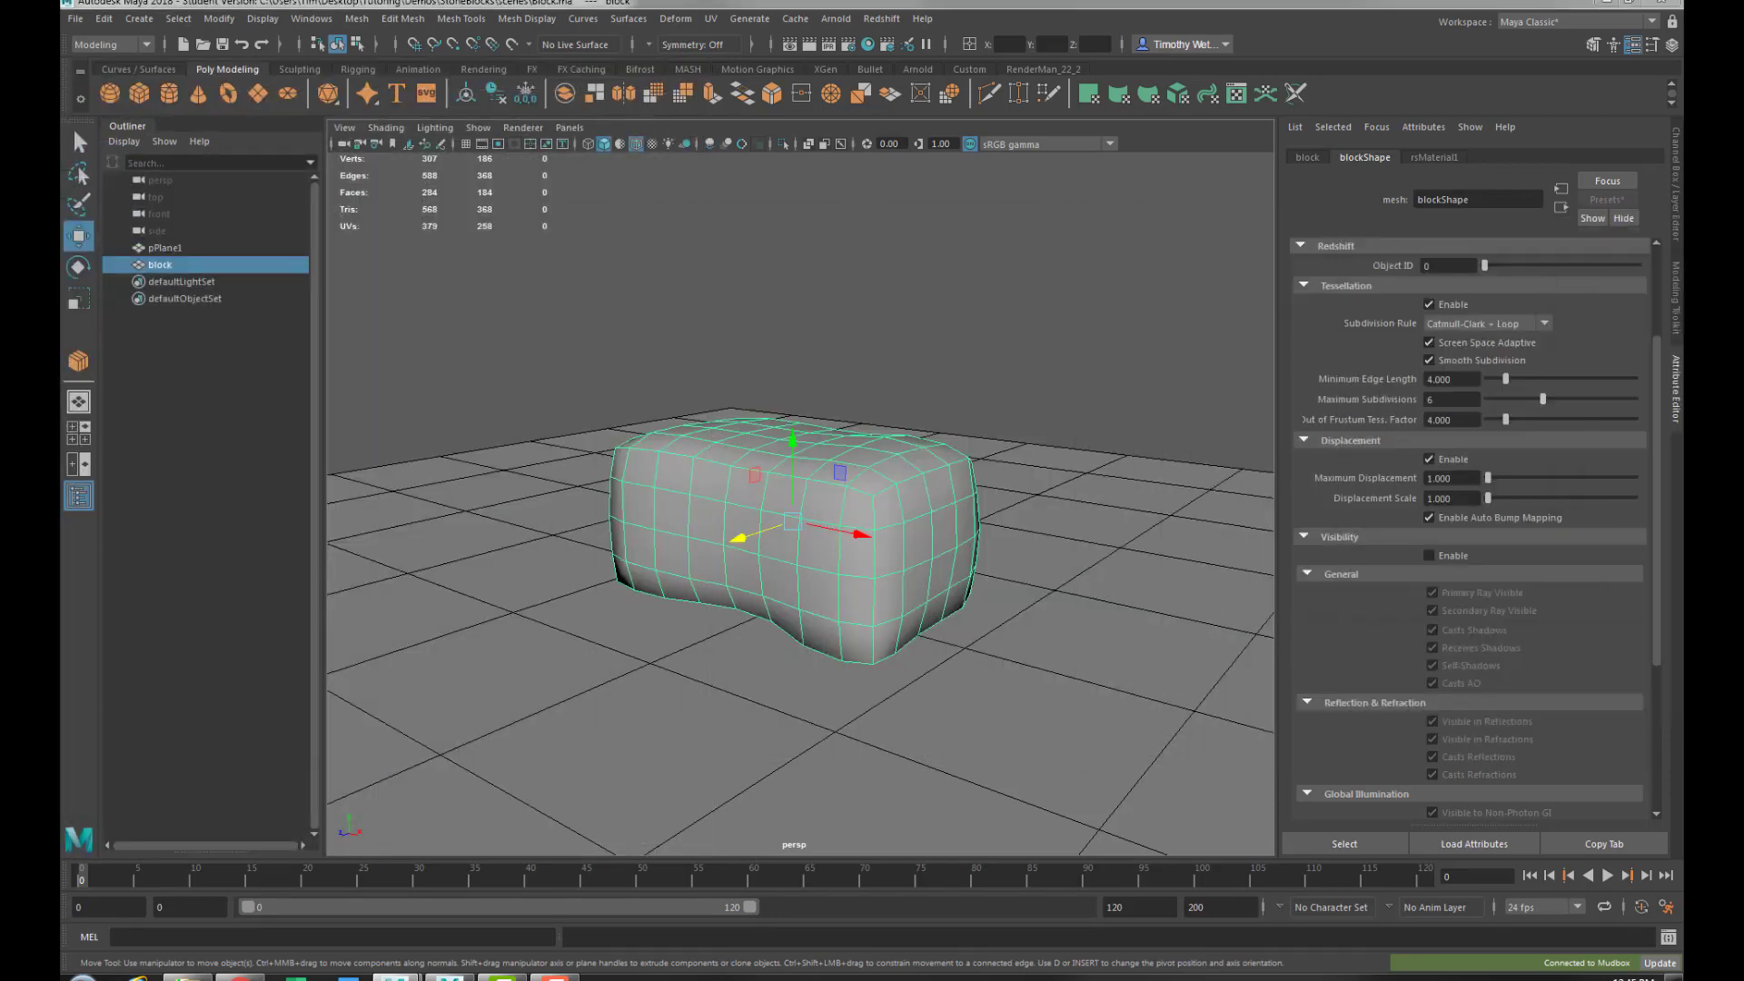
# Duplicate the block and move the copy along X to about -40.8, beside the original
pyautogui.keyDown('alt'); pyautogui.moveTo(750, 606); pyautogui.dragTo(787, 611); pyautogui.keyUp('alt')
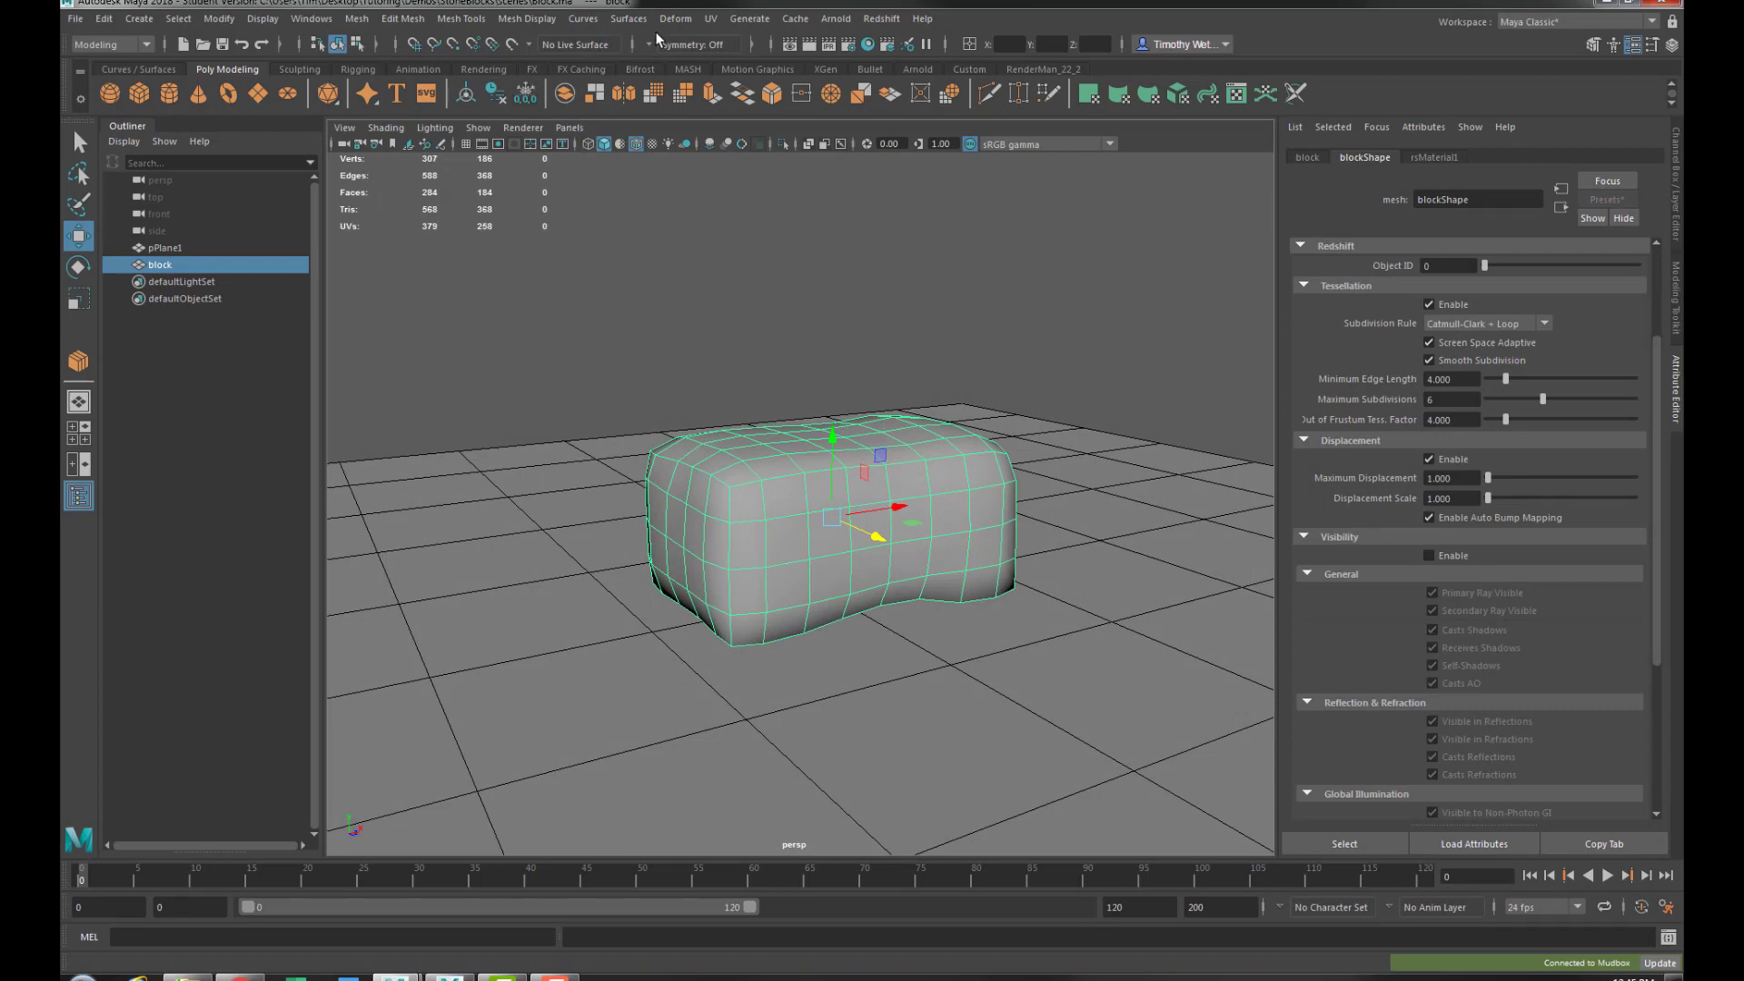
pyautogui.keyDown('alt'); pyautogui.moveTo(831, 392); pyautogui.dragTo(846, 441); pyautogui.keyUp('alt')
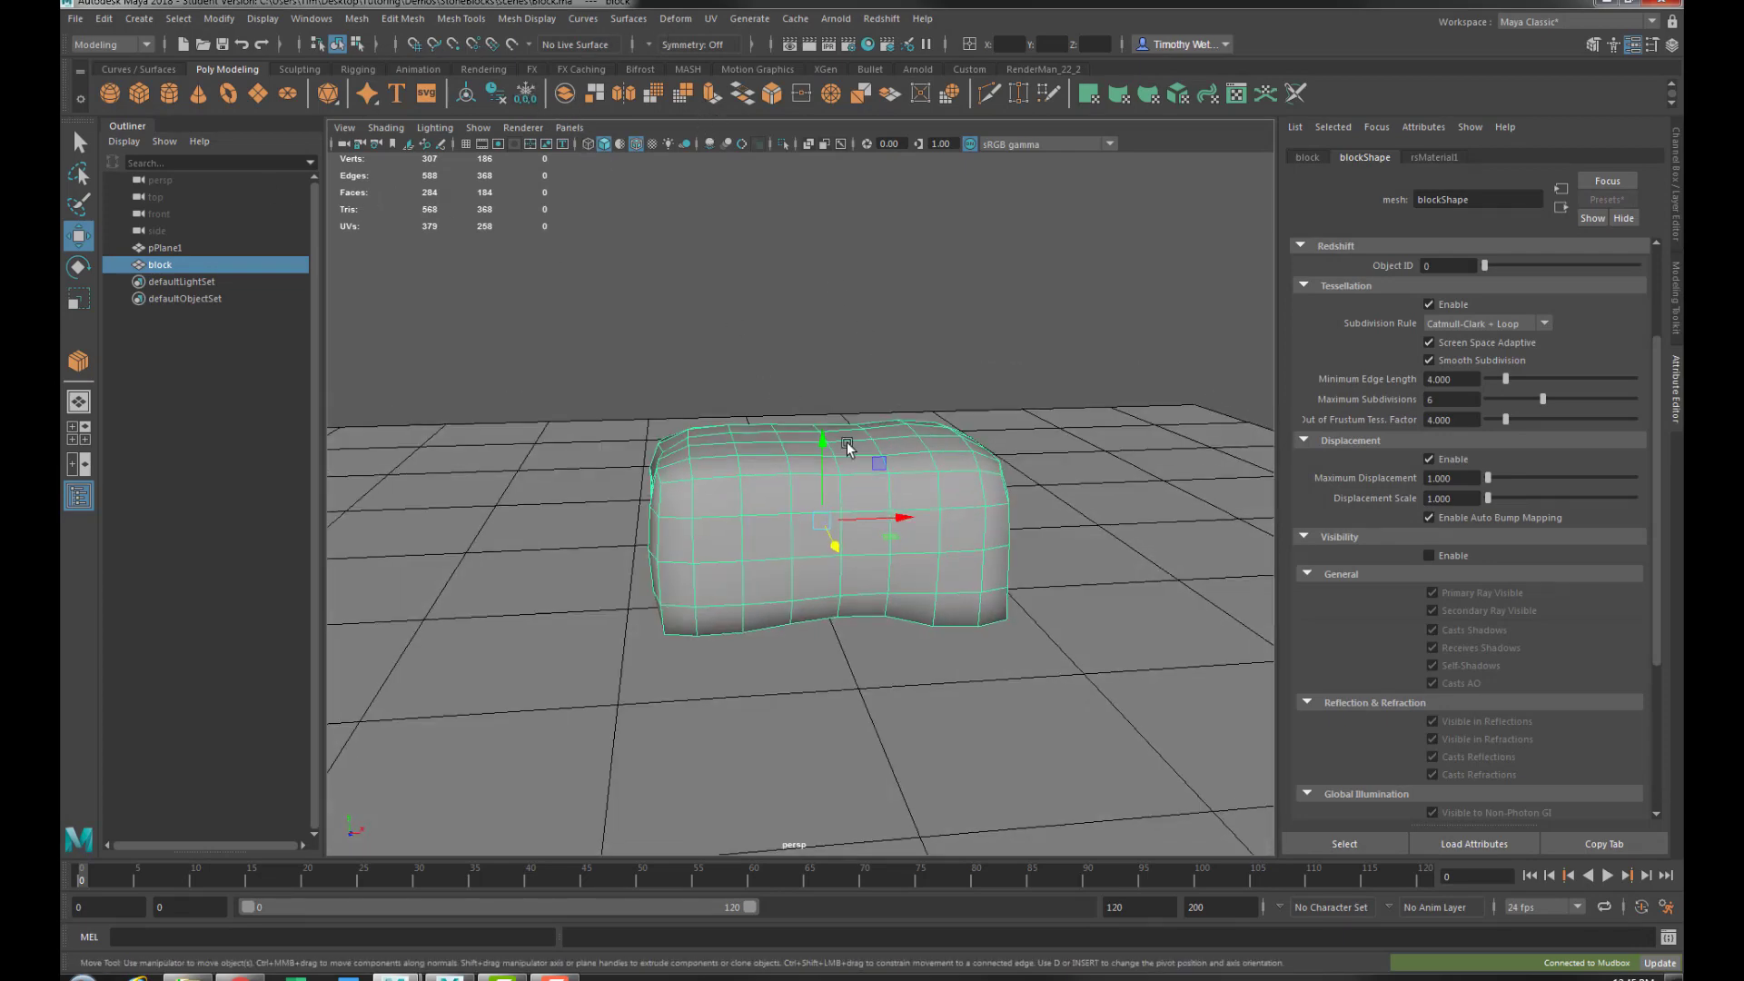
pyautogui.press('e')
pyautogui.hotkey('ctrl', 'd')
pyautogui.press('w')
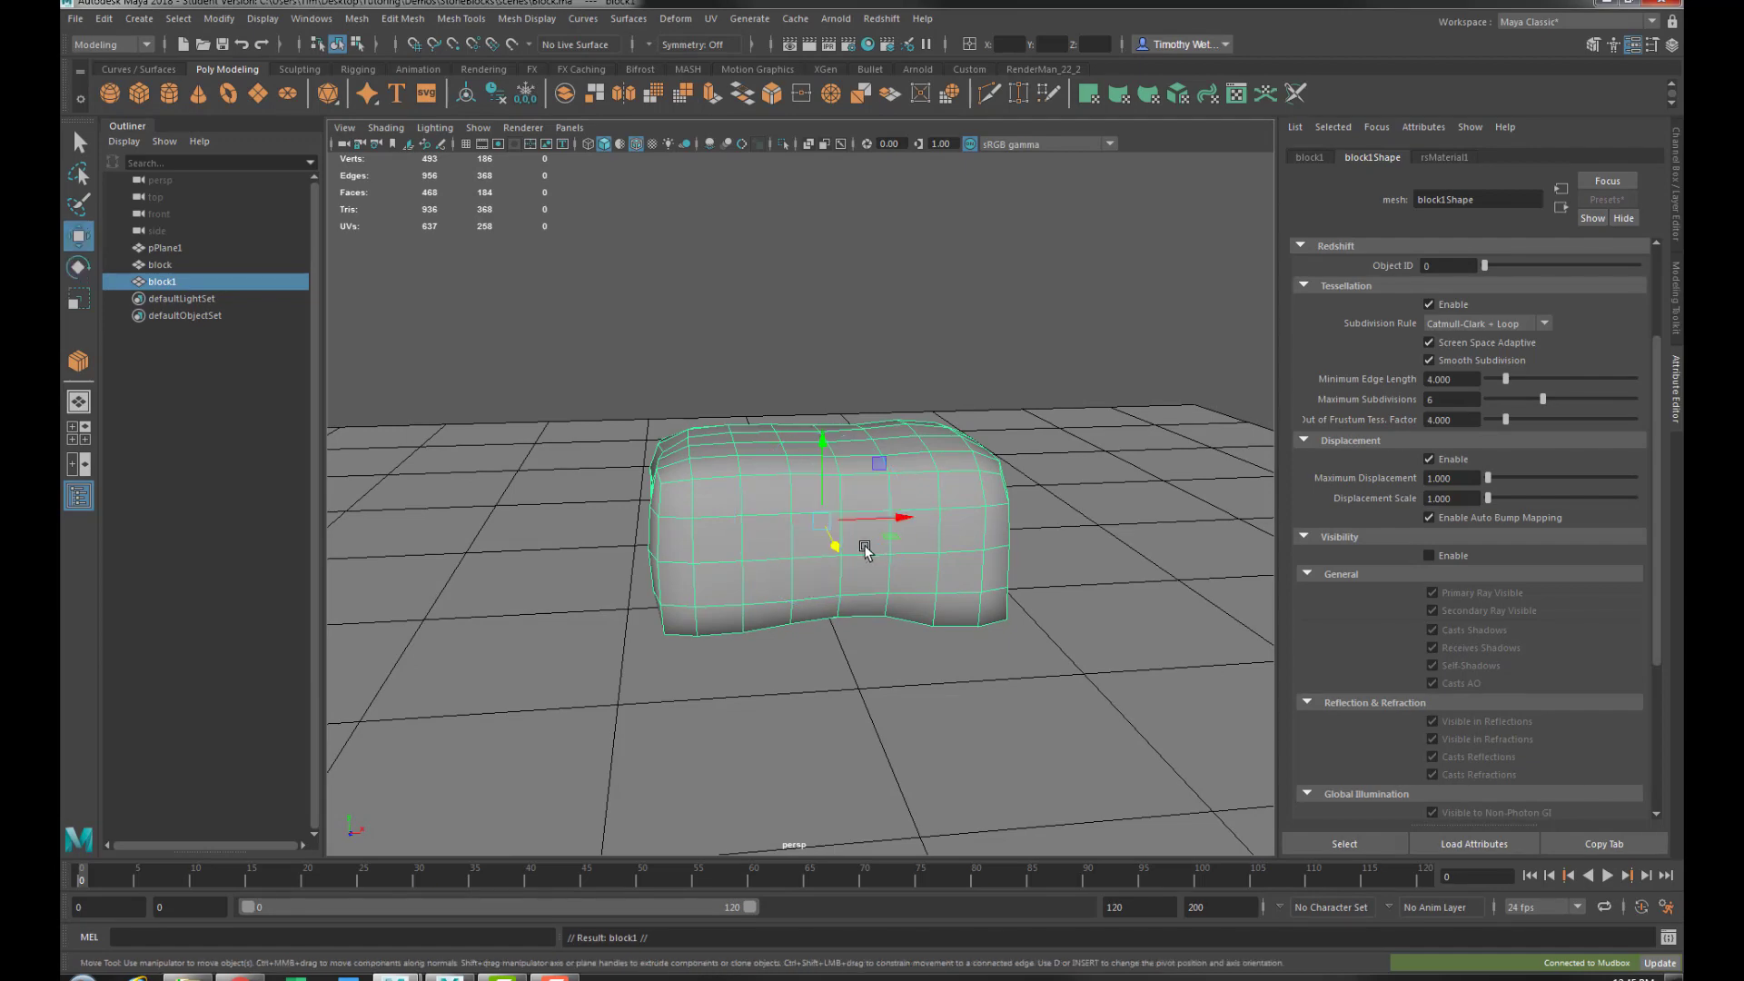
pyautogui.moveTo(885, 516); pyautogui.dragTo(519, 520)
pyautogui.press('f')
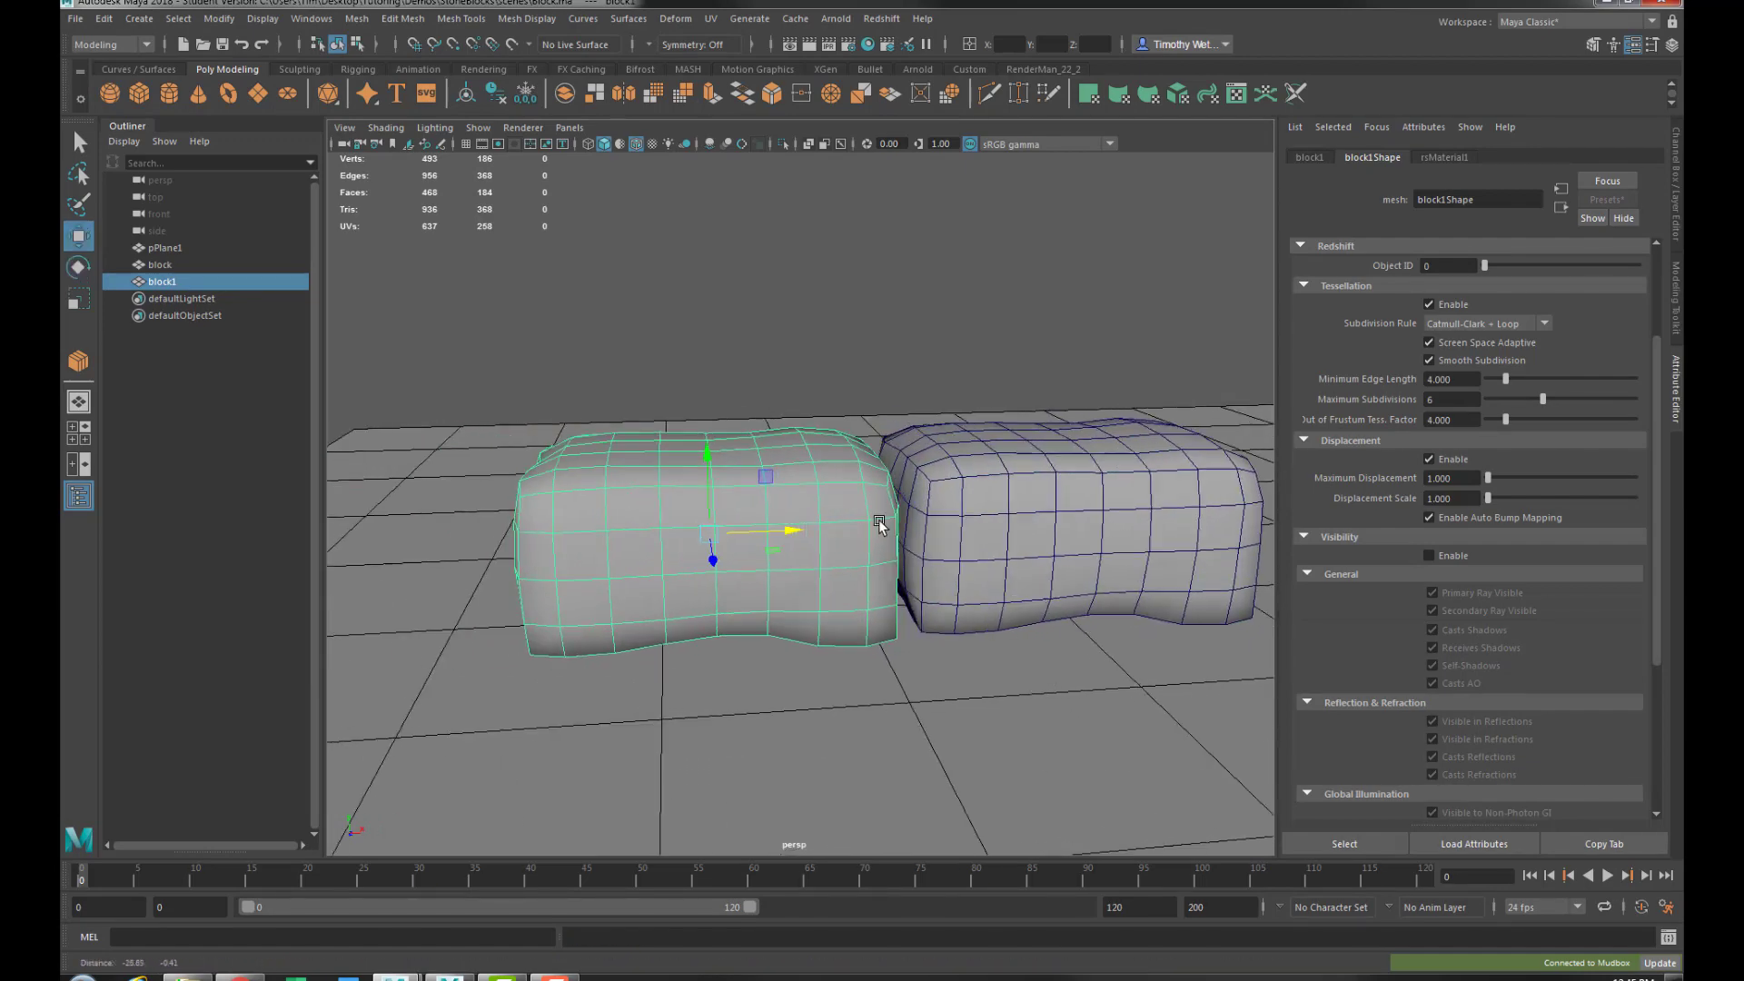
# Rotate the duplicated block onto another side by setting its Rotate X to 90
pyautogui.press('e')
pyautogui.moveTo(753, 490); pyautogui.dragTo(755, 535)
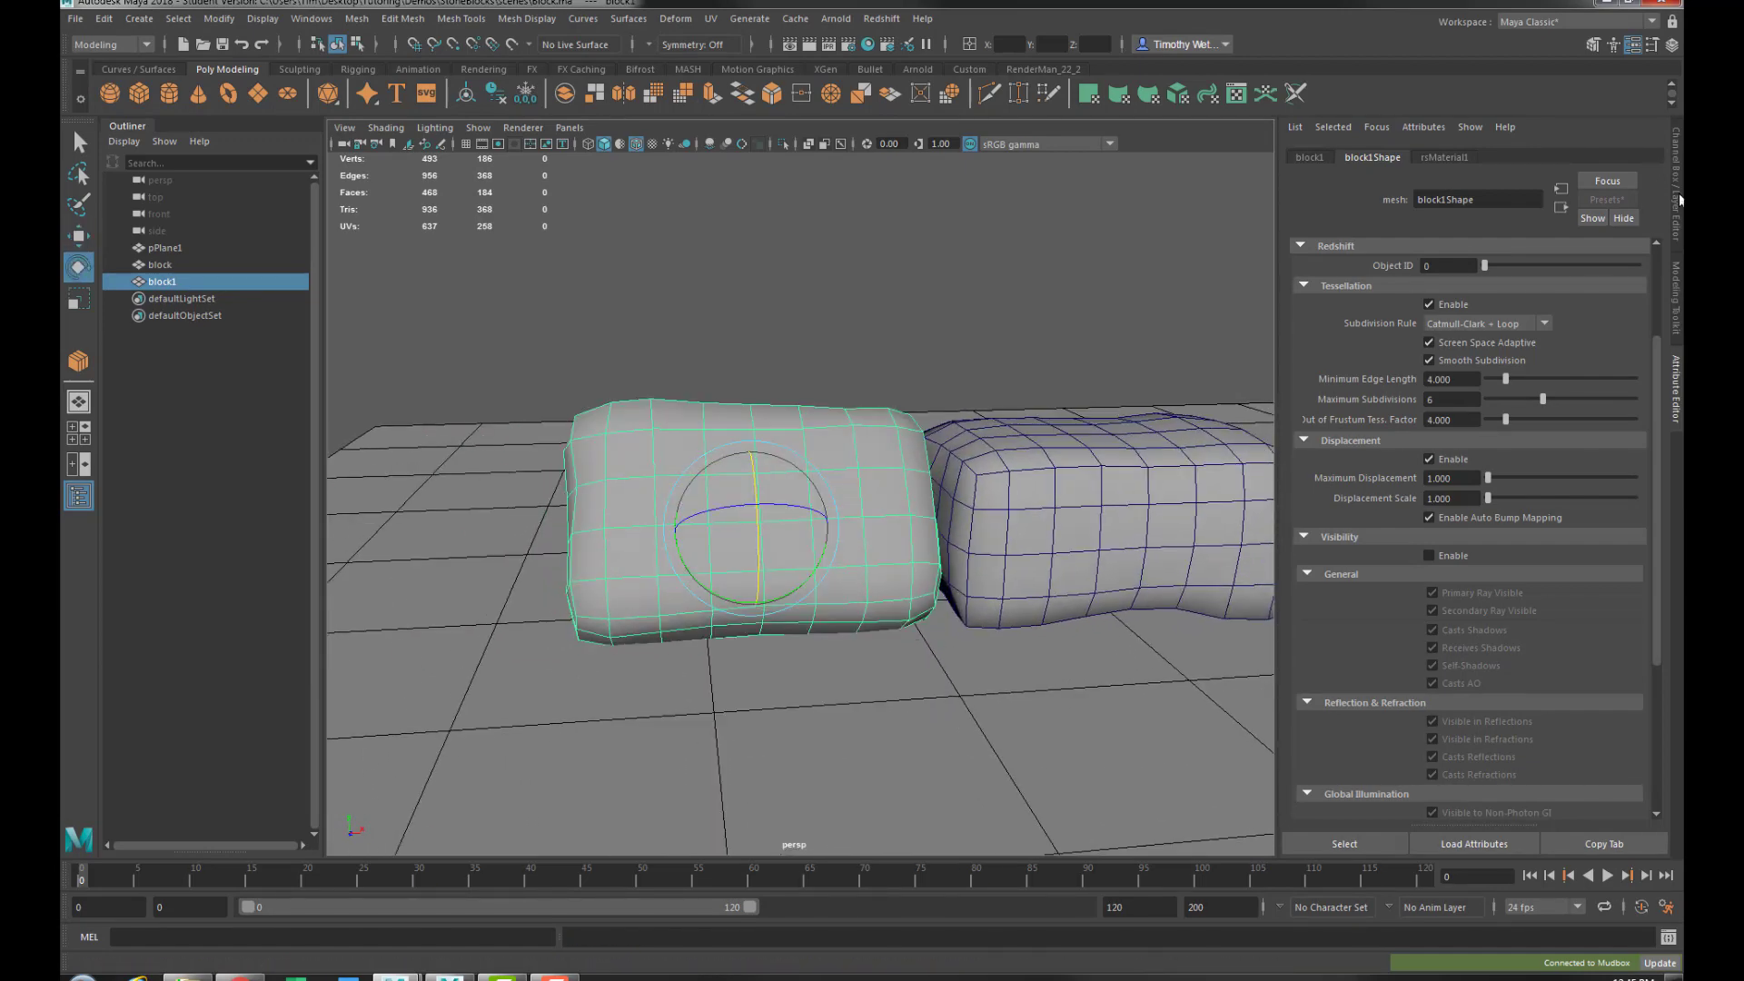
pyautogui.click(1676, 186)
pyautogui.doubleClick(1652, 213)
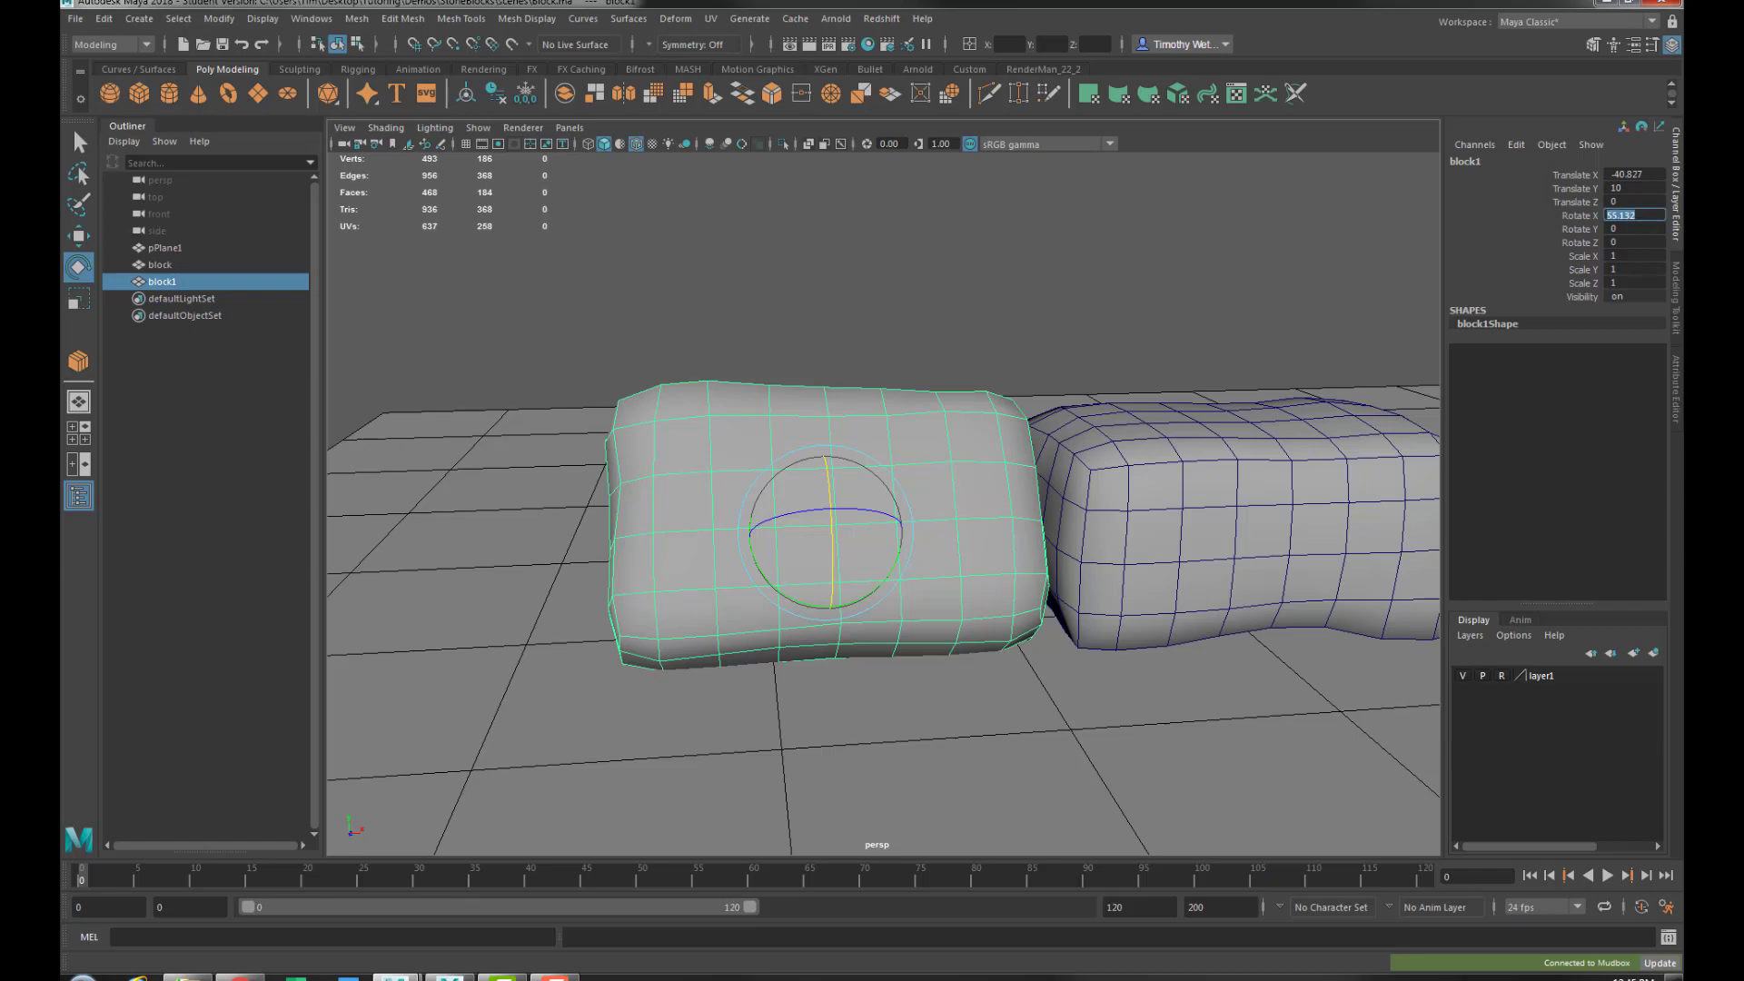
pyautogui.write('90')
pyautogui.press('Return')
# Lower both blocks into the ground plane, the original to about 7.5 and the rotated copy to about 5.1 in Y
pyautogui.keyDown('alt'); pyautogui.moveTo(1003, 591); pyautogui.dragTo(802, 494); pyautogui.keyUp('alt')
pyautogui.press('w')
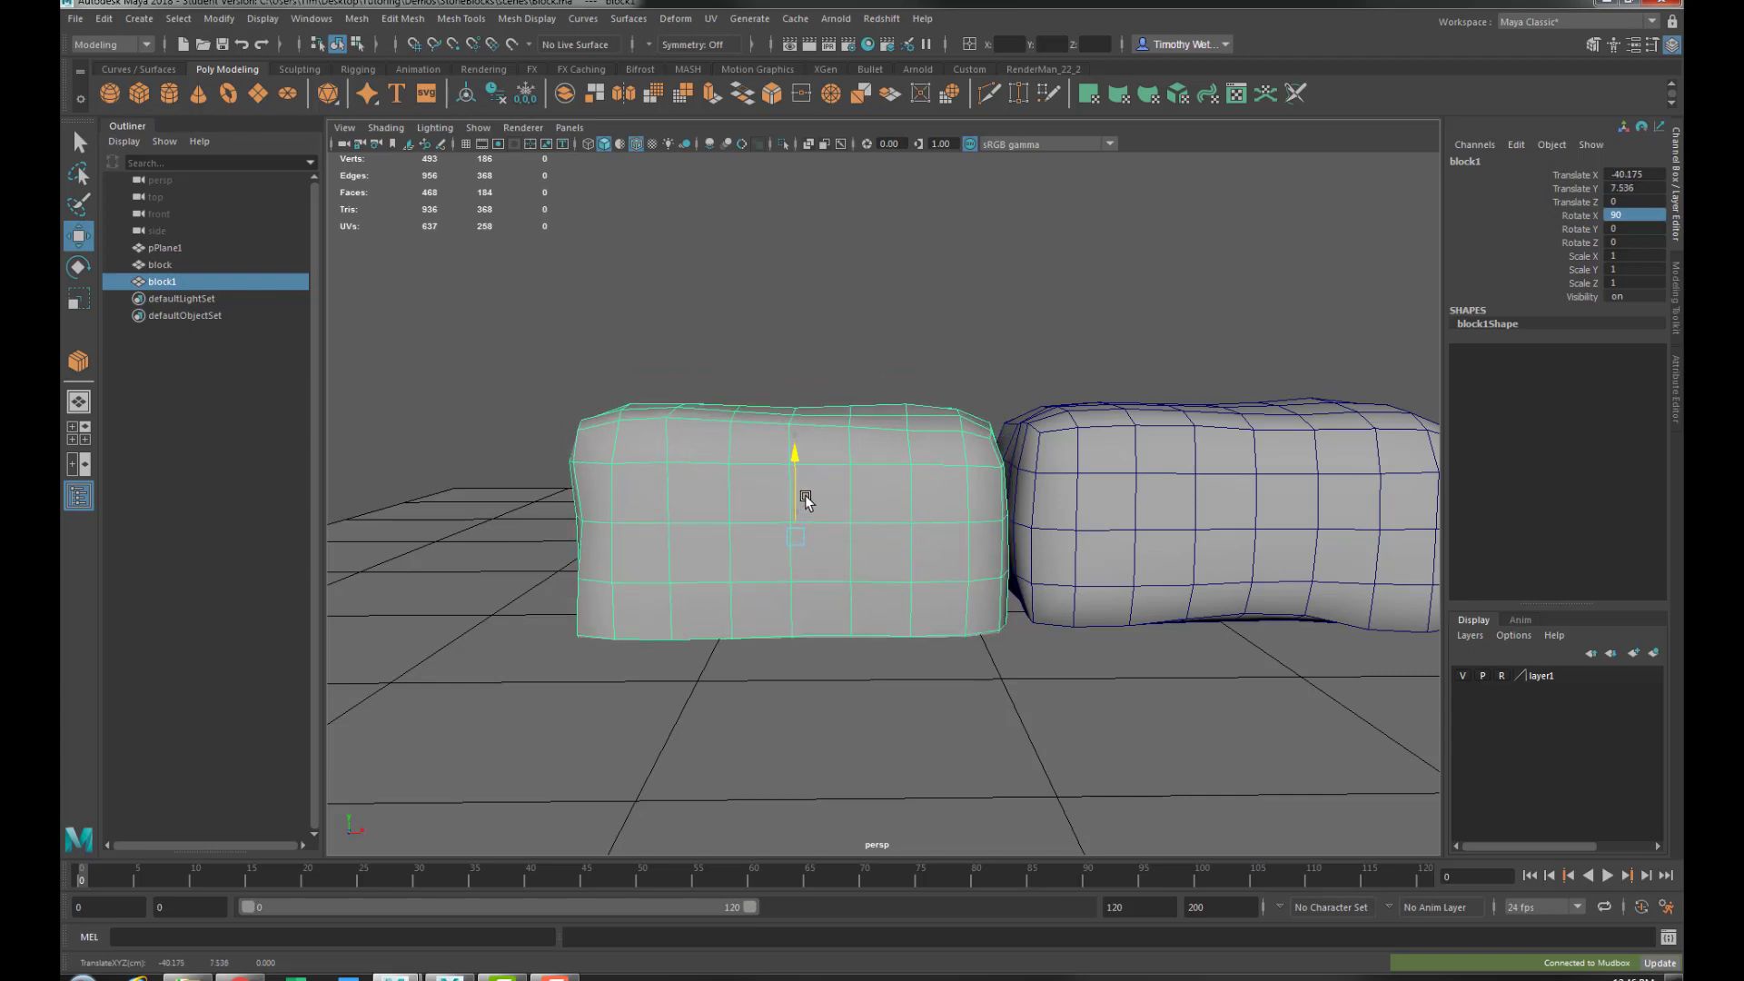
pyautogui.keyDown('alt'); pyautogui.moveTo(888, 584); pyautogui.dragTo(1006, 554); pyautogui.keyUp('alt')
pyautogui.click(992, 499)
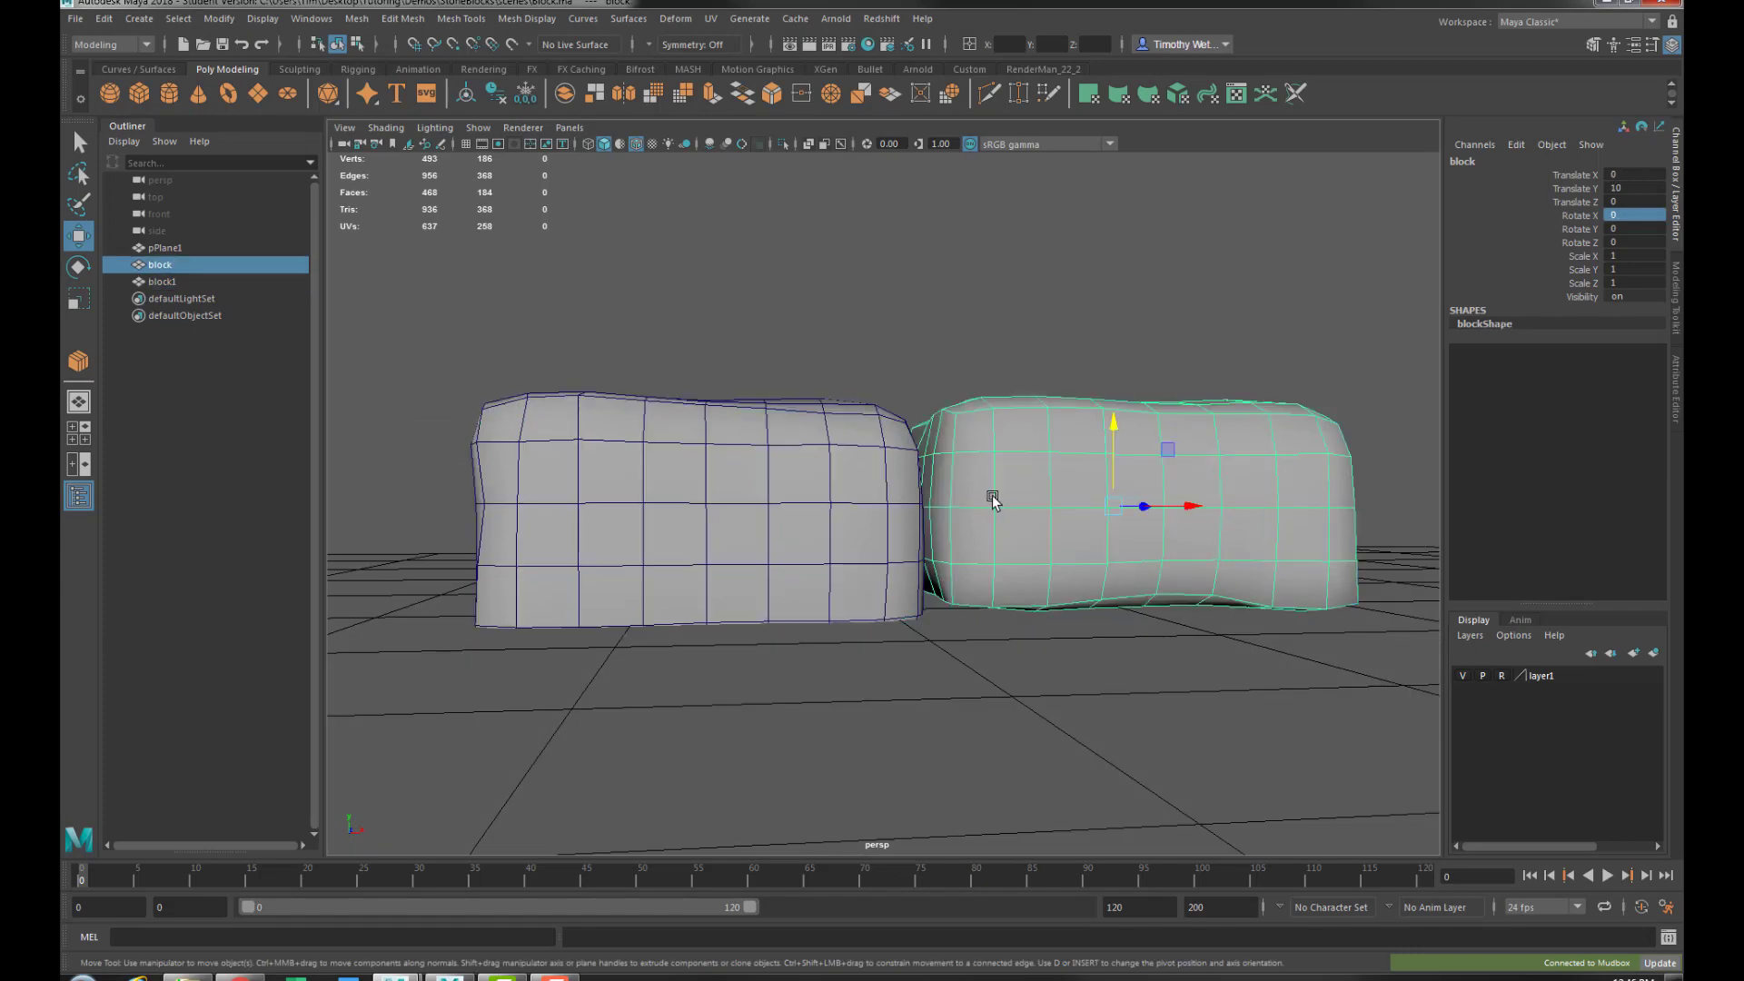
pyautogui.moveTo(1108, 457); pyautogui.dragTo(1109, 485)
pyautogui.click(853, 502)
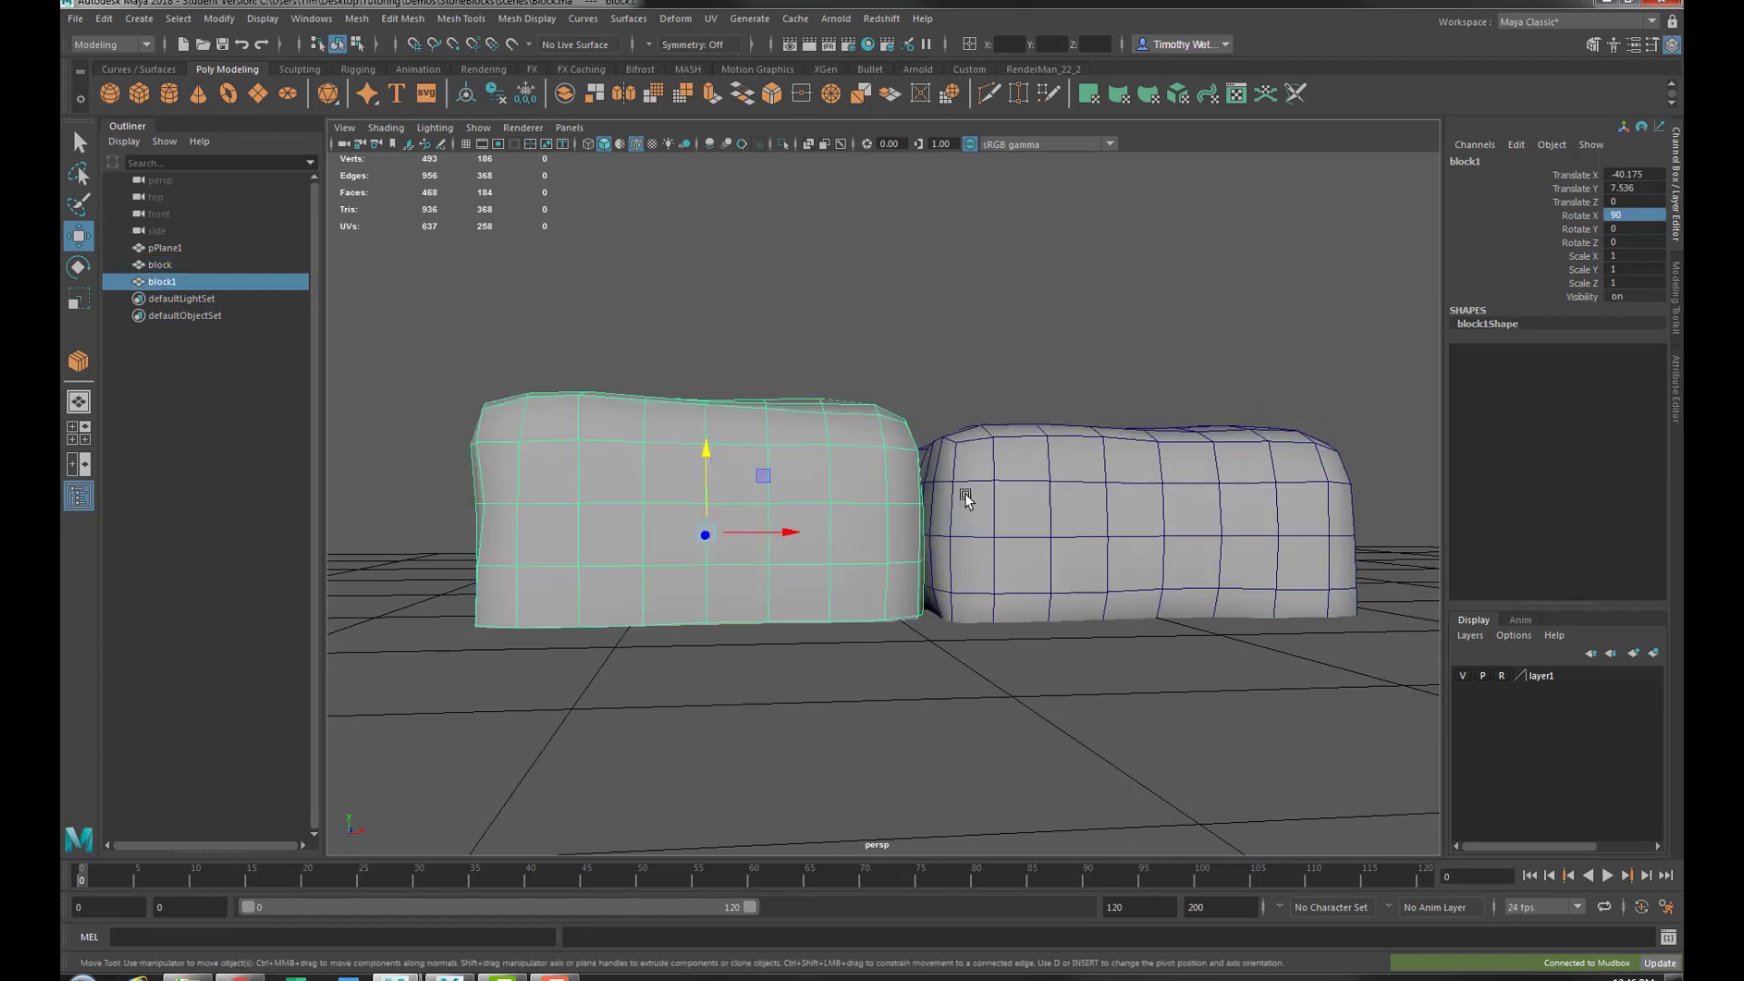
pyautogui.moveTo(721, 486); pyautogui.dragTo(872, 549)
# Duplicate the rotated block and raise the new copy above it to about 30.2 in Y
pyautogui.hotkey('ctrl', 'd')
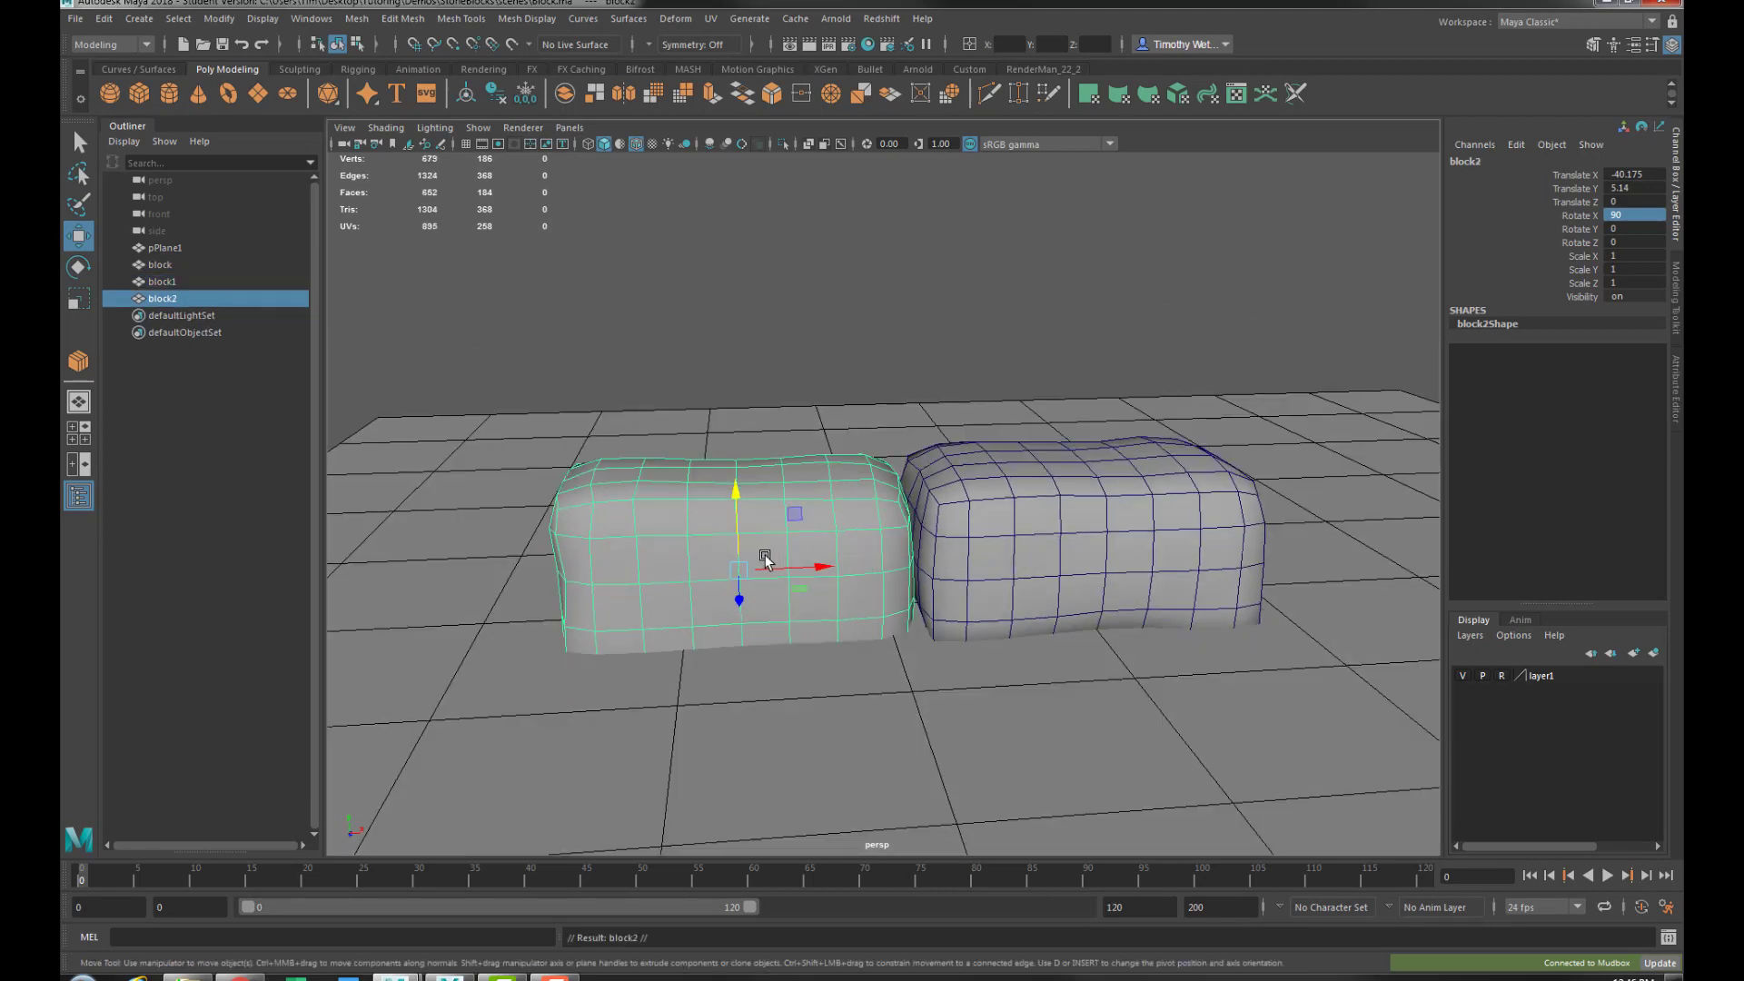
pyautogui.moveTo(735, 531); pyautogui.dragTo(727, 312)
pyautogui.scroll(5, 894, 468)
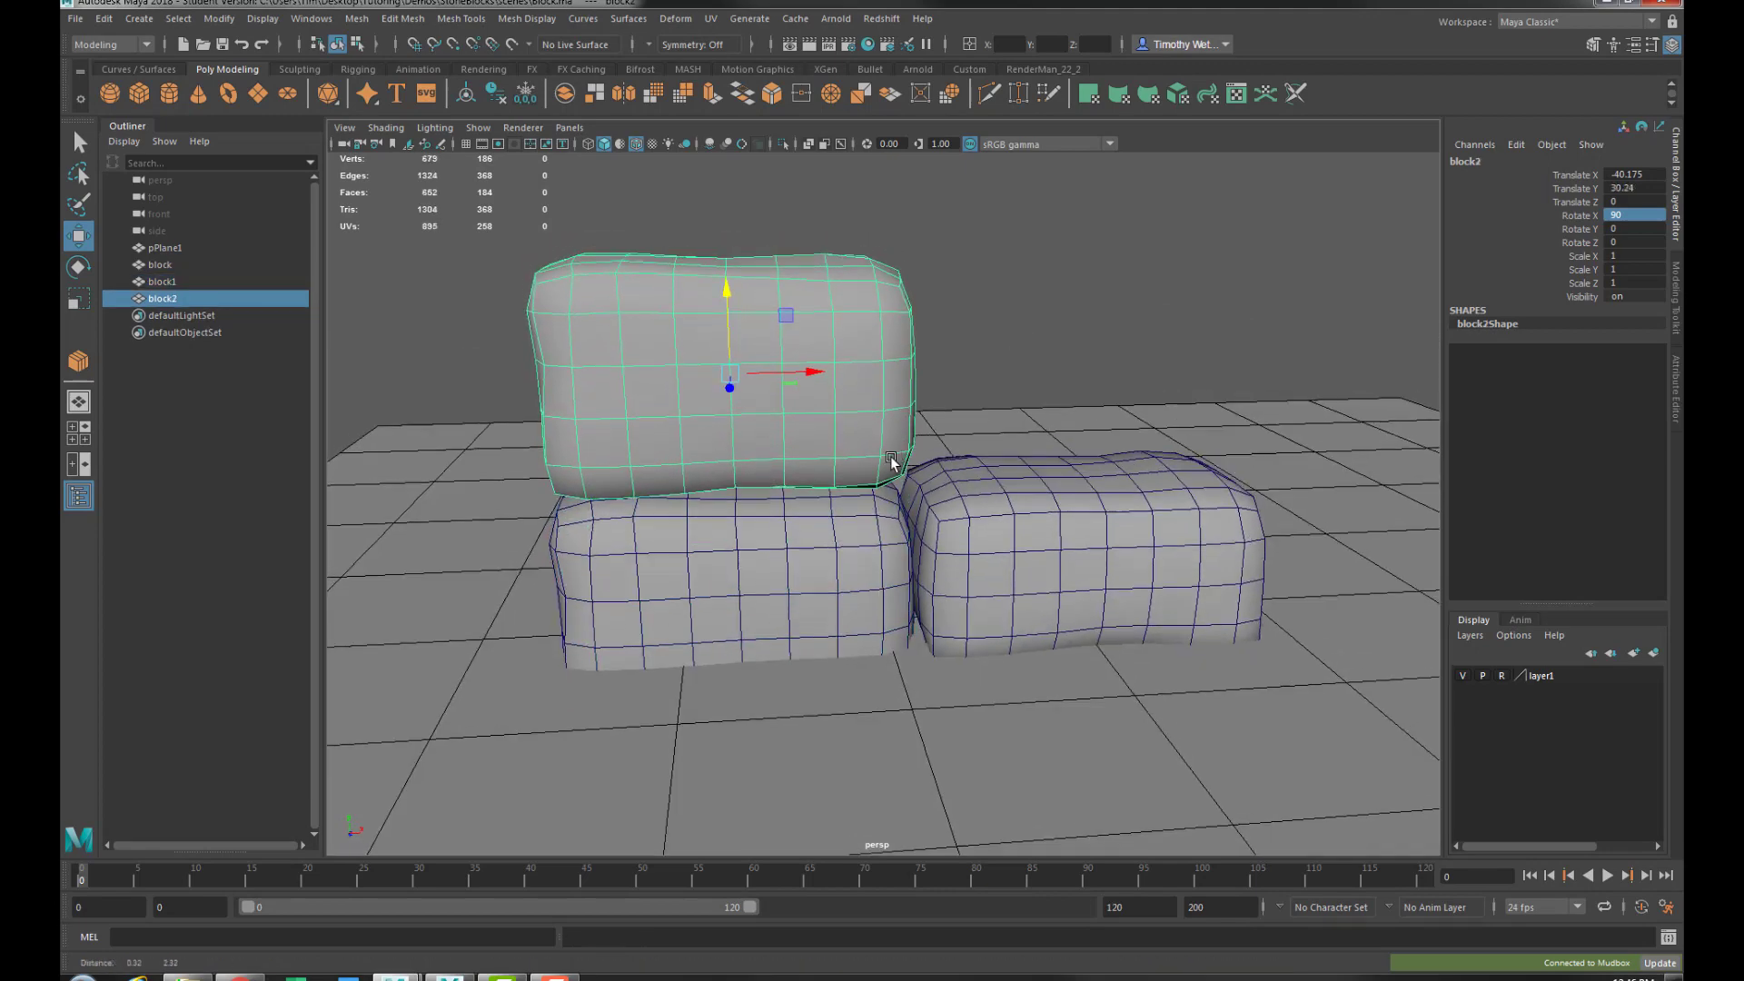
pyautogui.scroll(-2, 908, 499)
# Turn the raised copy crosswise by setting its Rotate Y to 90
pyautogui.press('e')
pyautogui.scroll(4, 962, 420)
pyautogui.scroll(-6, 944, 431)
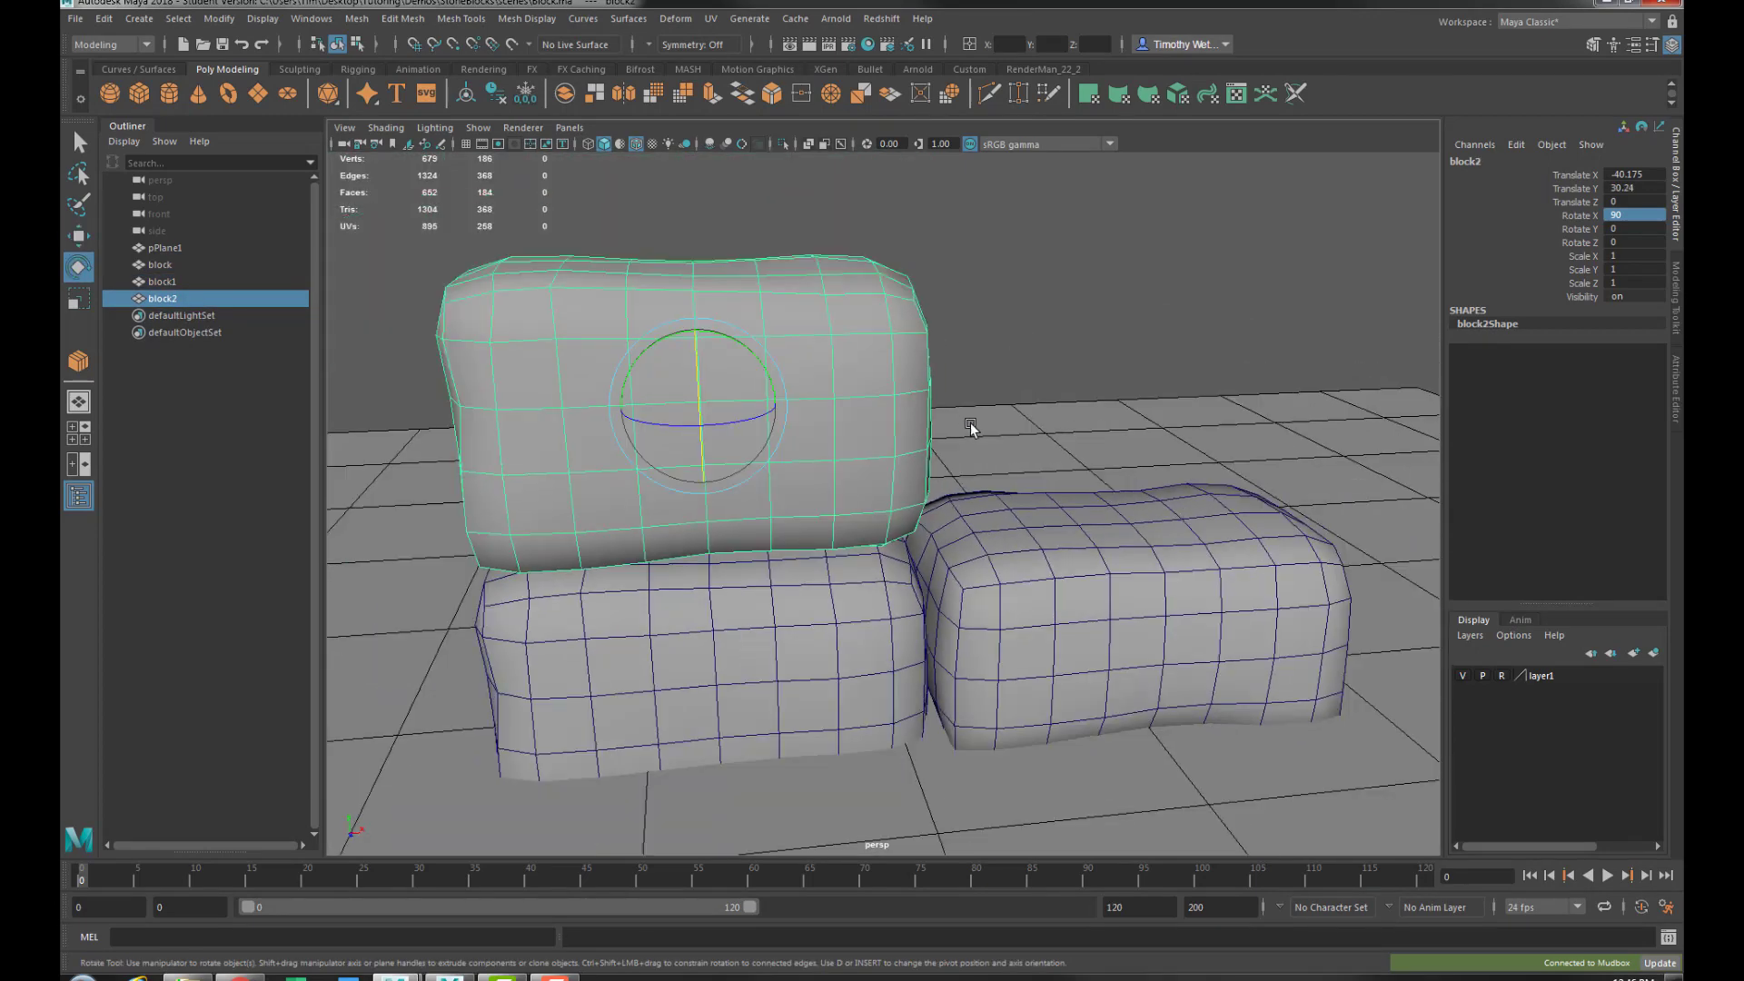
pyautogui.scroll(2, 910, 442)
pyautogui.moveTo(799, 494); pyautogui.dragTo(887, 460)
pyautogui.moveTo(808, 504)
pyautogui.mouseDown()
pyautogui.moveTo(853, 490)
pyautogui.moveTo(827, 501)
pyautogui.mouseUp()
pyautogui.click(1648, 229)
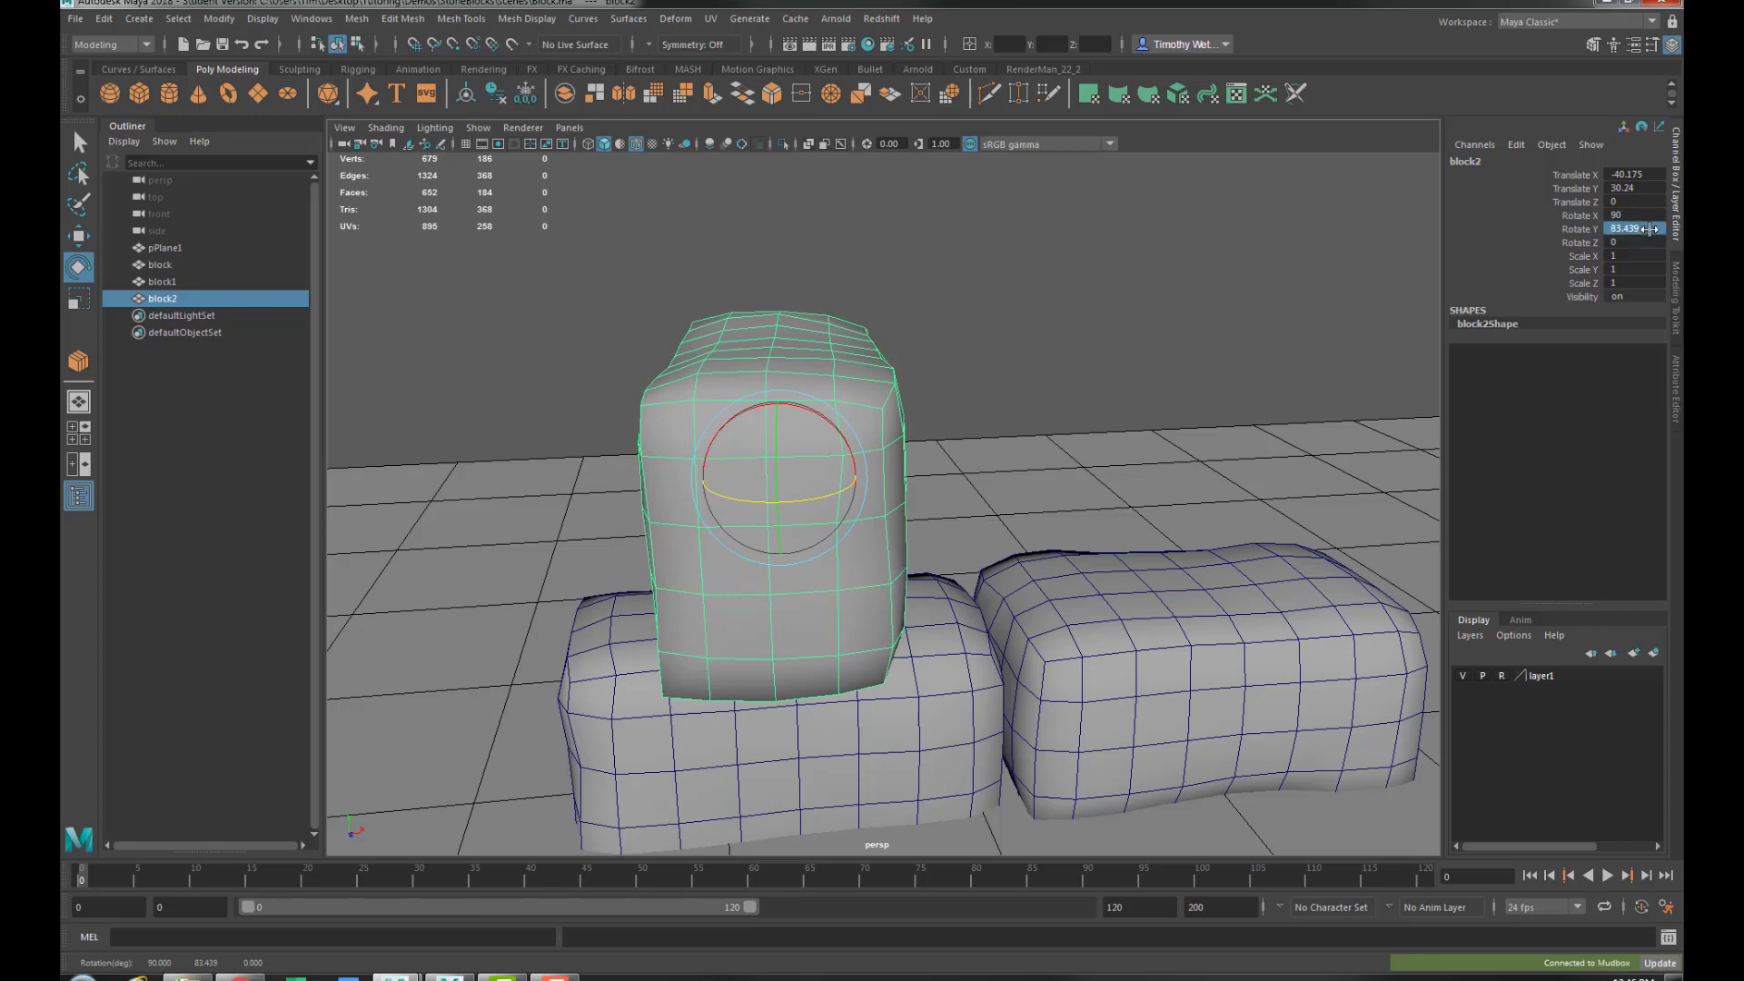
pyautogui.write('90')
pyautogui.press('Return')
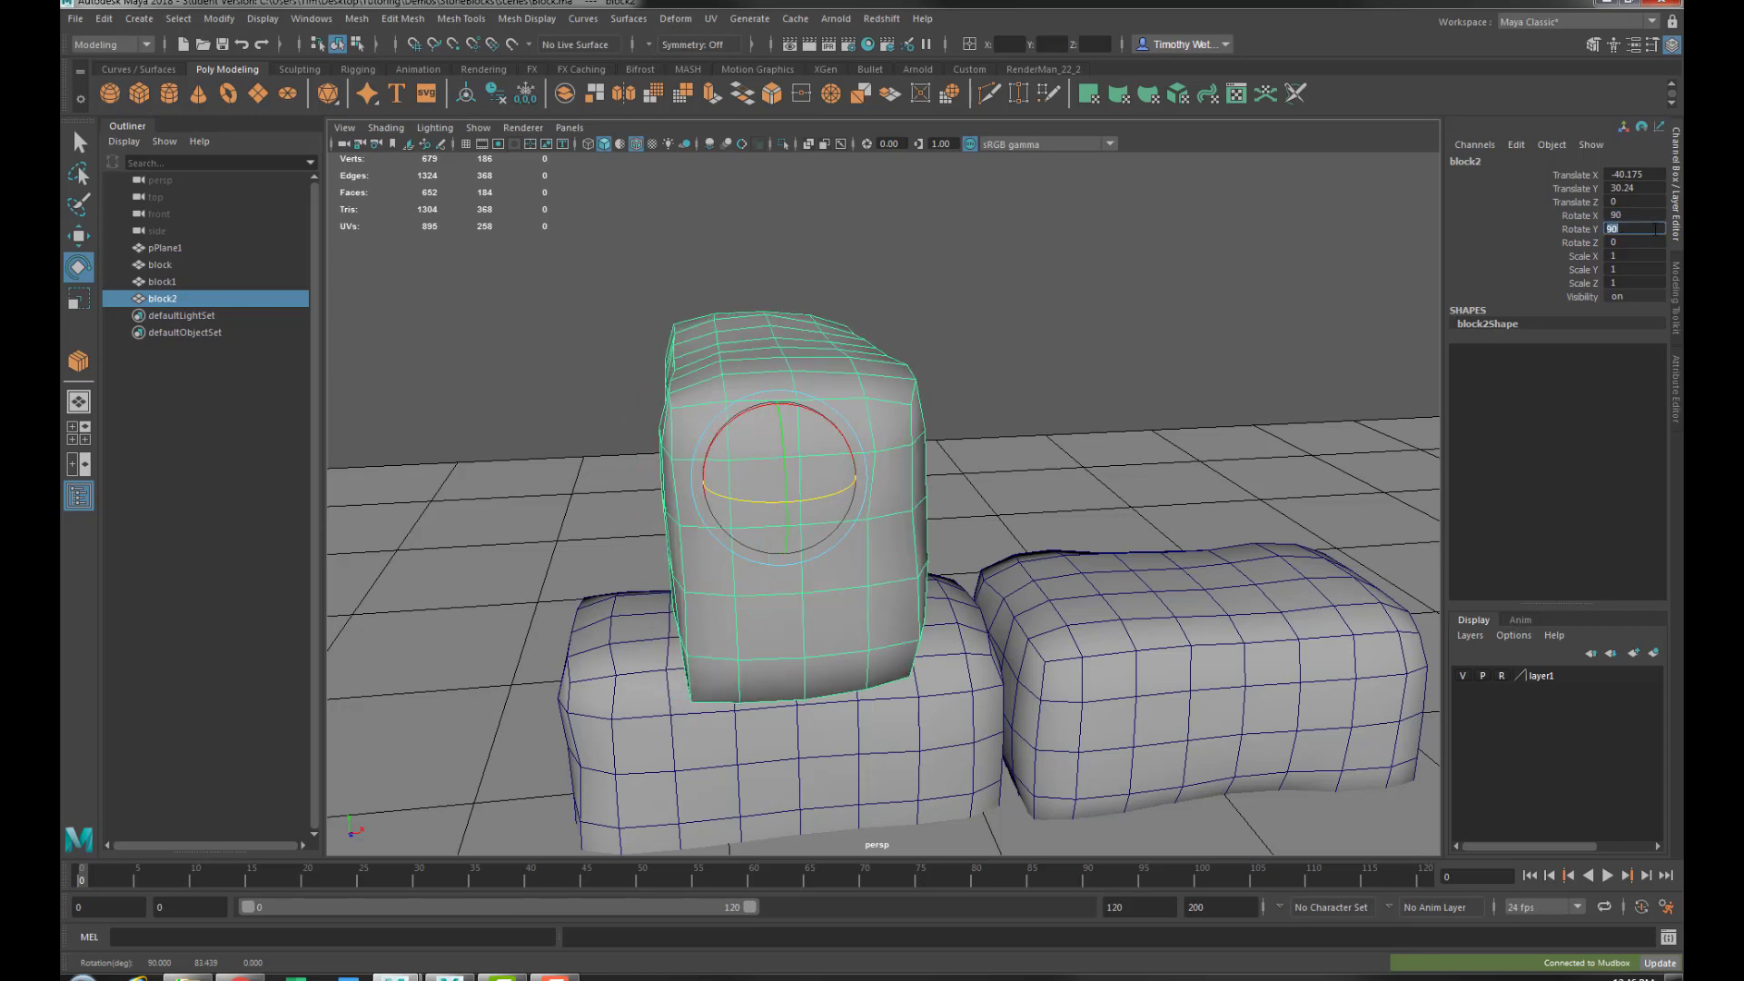
# Roll the crosswise block about its long axis and set its Rotate X to 0
pyautogui.moveTo(815, 419); pyautogui.dragTo(781, 413)
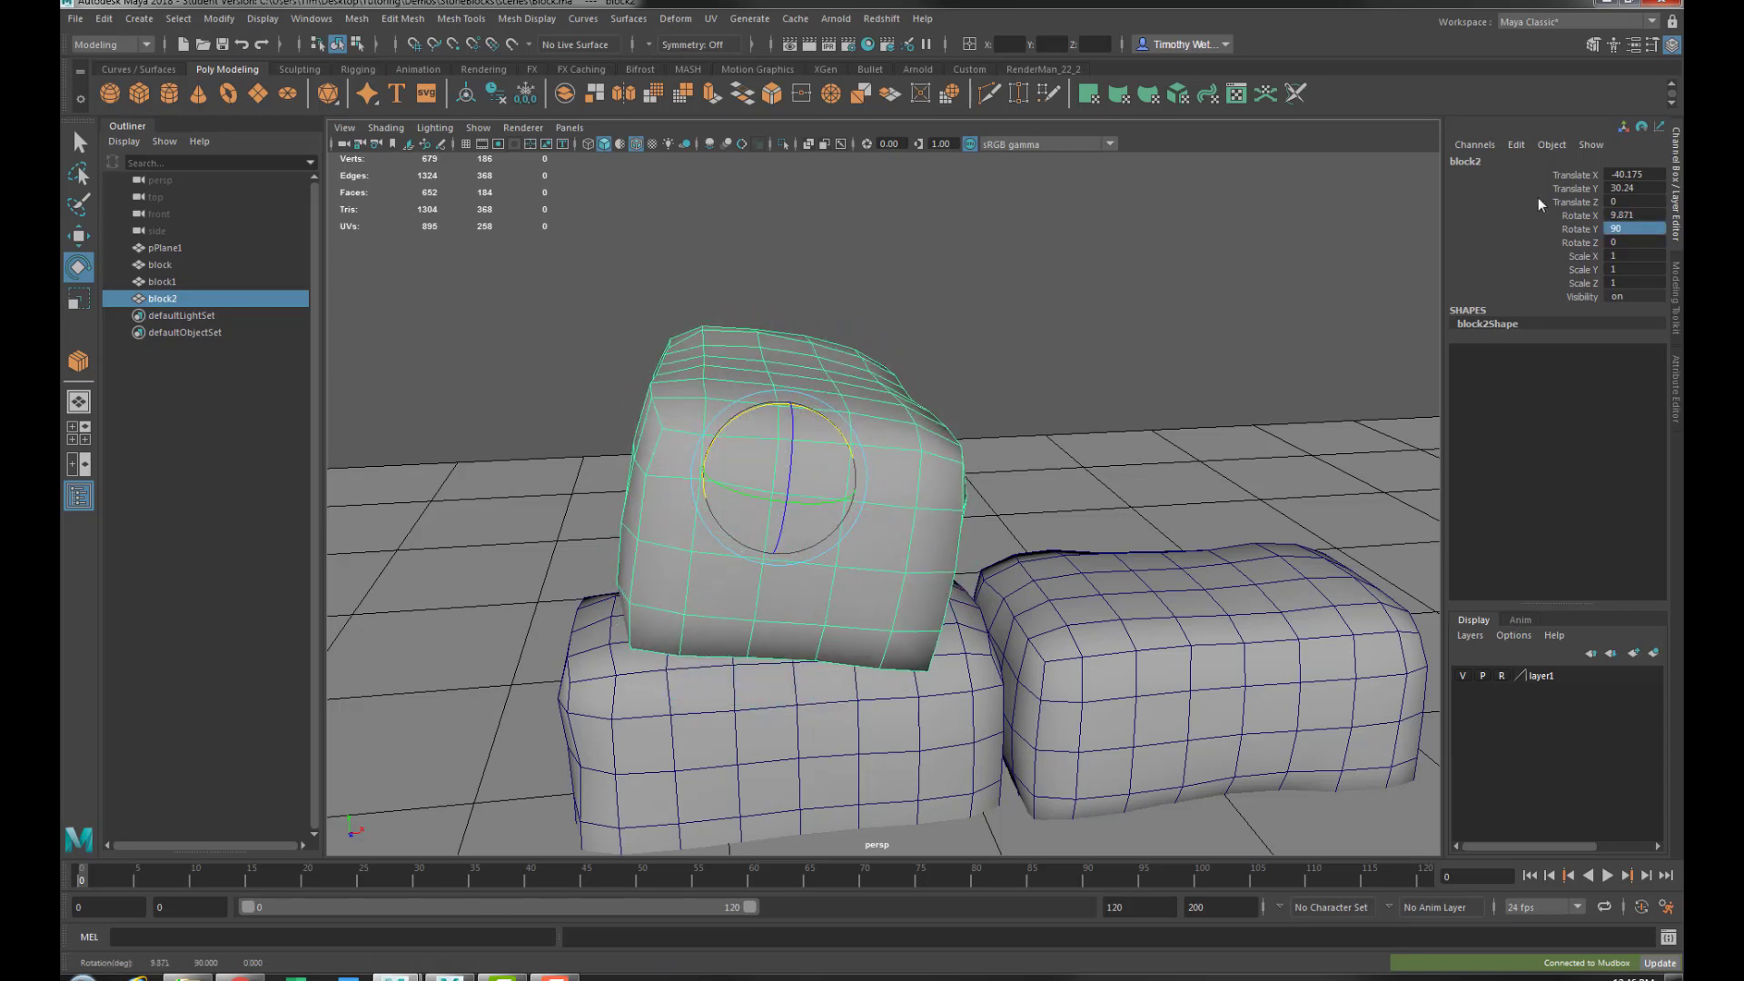
pyautogui.doubleClick(1649, 215)
pyautogui.write('0')
pyautogui.press('Return')
# Seat the crosswise block over the joint of the two lower blocks at about X -24.5, Y 26.3, Z -9.7
pyautogui.keyDown('alt'); pyautogui.moveTo(895, 545); pyautogui.dragTo(990, 441); pyautogui.keyUp('alt')
pyautogui.press('w')
pyautogui.moveTo(990, 441)
pyautogui.keyDown('alt'); pyautogui.mouseDown()
pyautogui.moveTo(1097, 447)
pyautogui.moveTo(1014, 446)
pyautogui.mouseUp(); pyautogui.keyUp('alt')
pyautogui.moveTo(824, 378); pyautogui.dragTo(1032, 459)
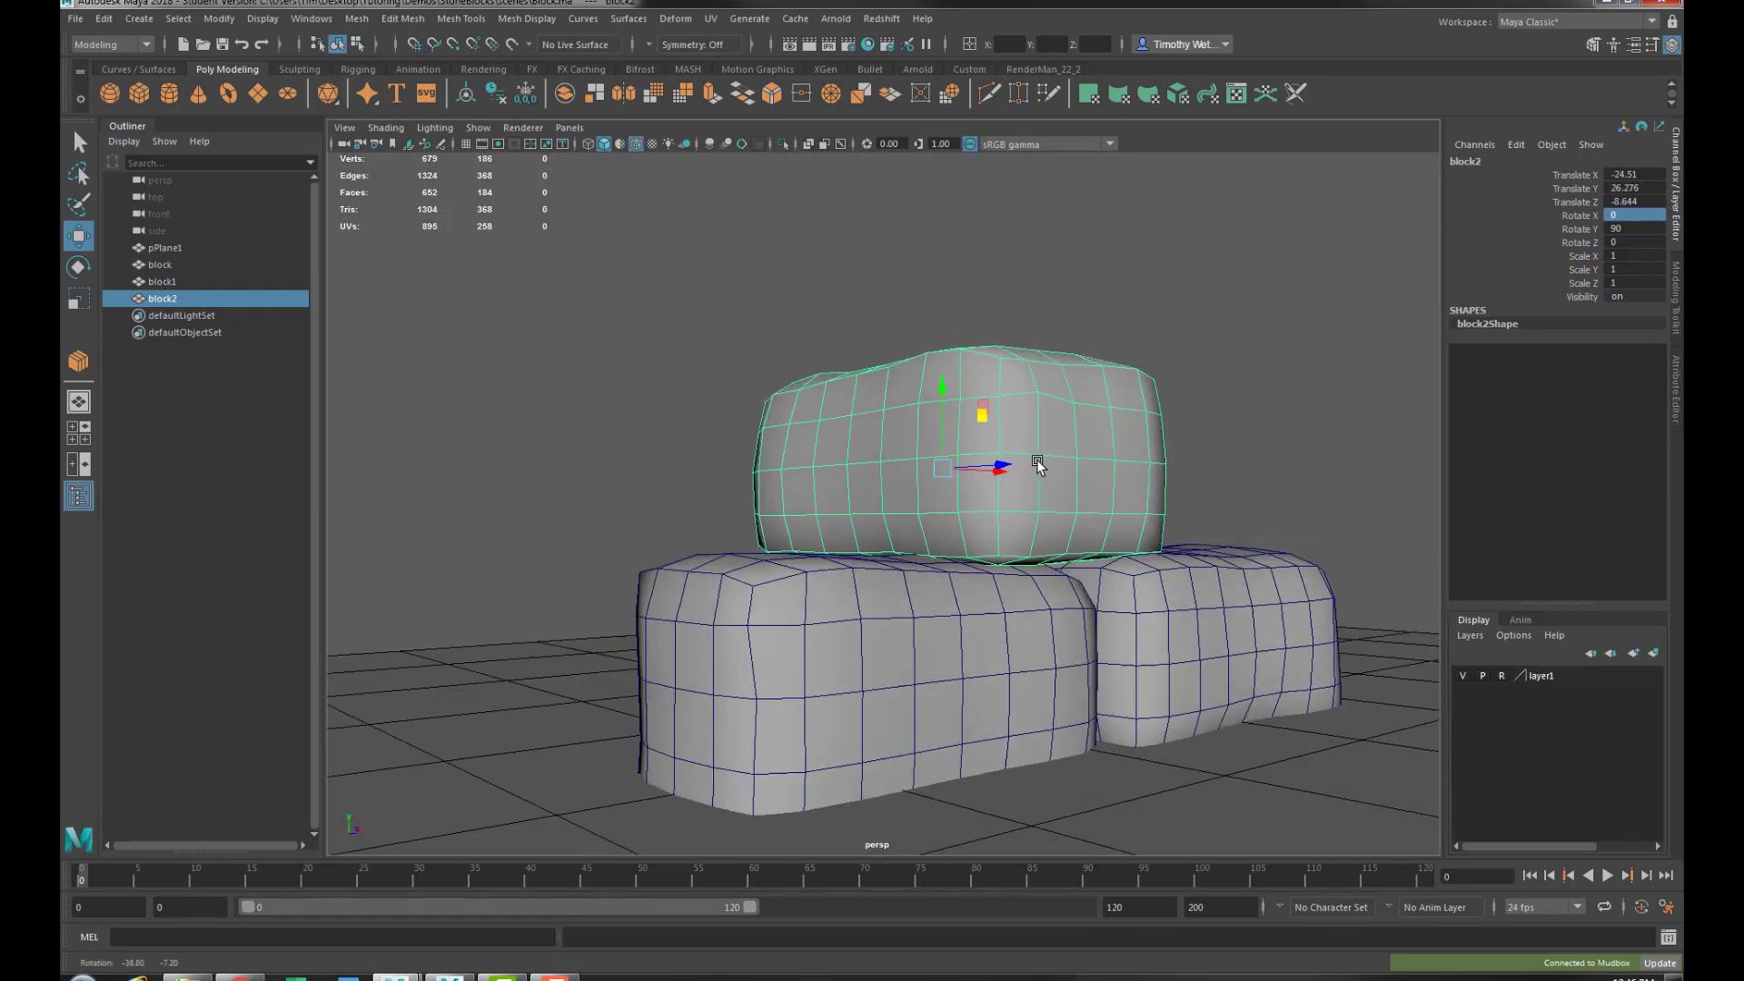
pyautogui.keyDown('alt'); pyautogui.moveTo(1031, 459); pyautogui.dragTo(1093, 518, button='right'); pyautogui.keyUp('alt')
pyautogui.keyDown('alt'); pyautogui.moveTo(1092, 518); pyautogui.dragTo(998, 460); pyautogui.keyUp('alt')
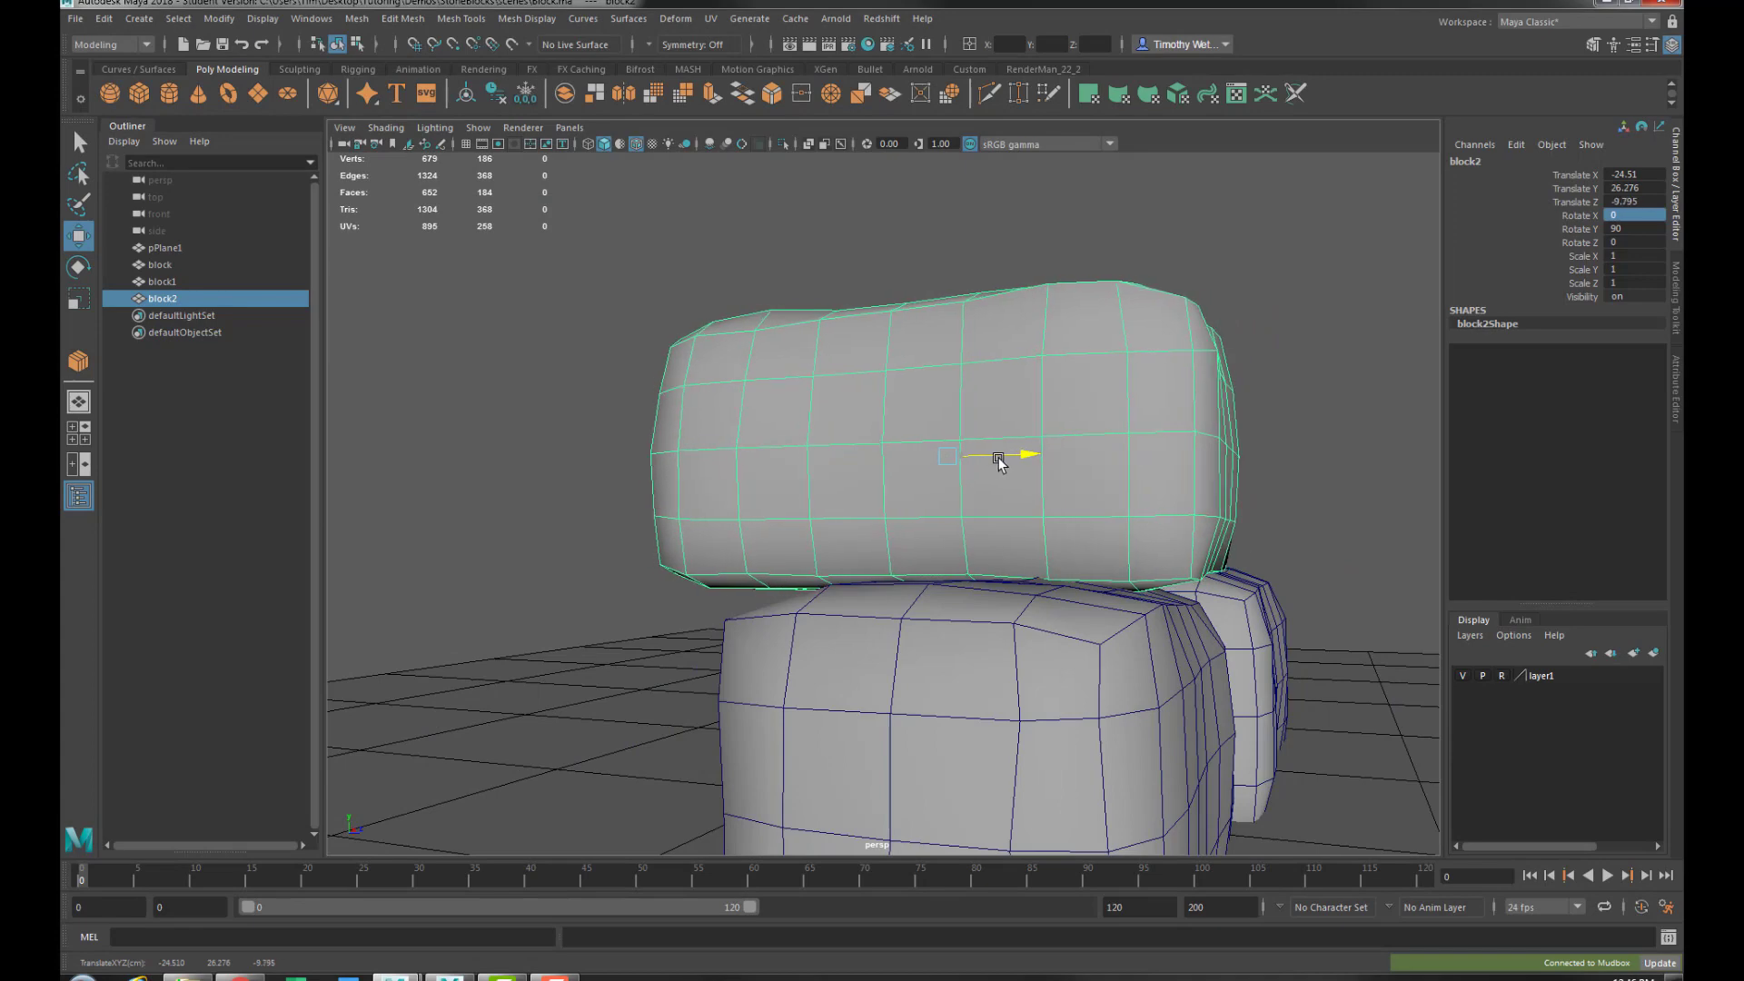
pyautogui.keyDown('alt'); pyautogui.moveTo(1190, 463); pyautogui.dragTo(1121, 481, button='right'); pyautogui.keyUp('alt')
pyautogui.keyDown('alt'); pyautogui.moveTo(1121, 481); pyautogui.dragTo(1047, 517); pyautogui.keyUp('alt')
pyautogui.keyDown('alt'); pyautogui.moveTo(1047, 518); pyautogui.dragTo(993, 537, button='right'); pyautogui.keyUp('alt')
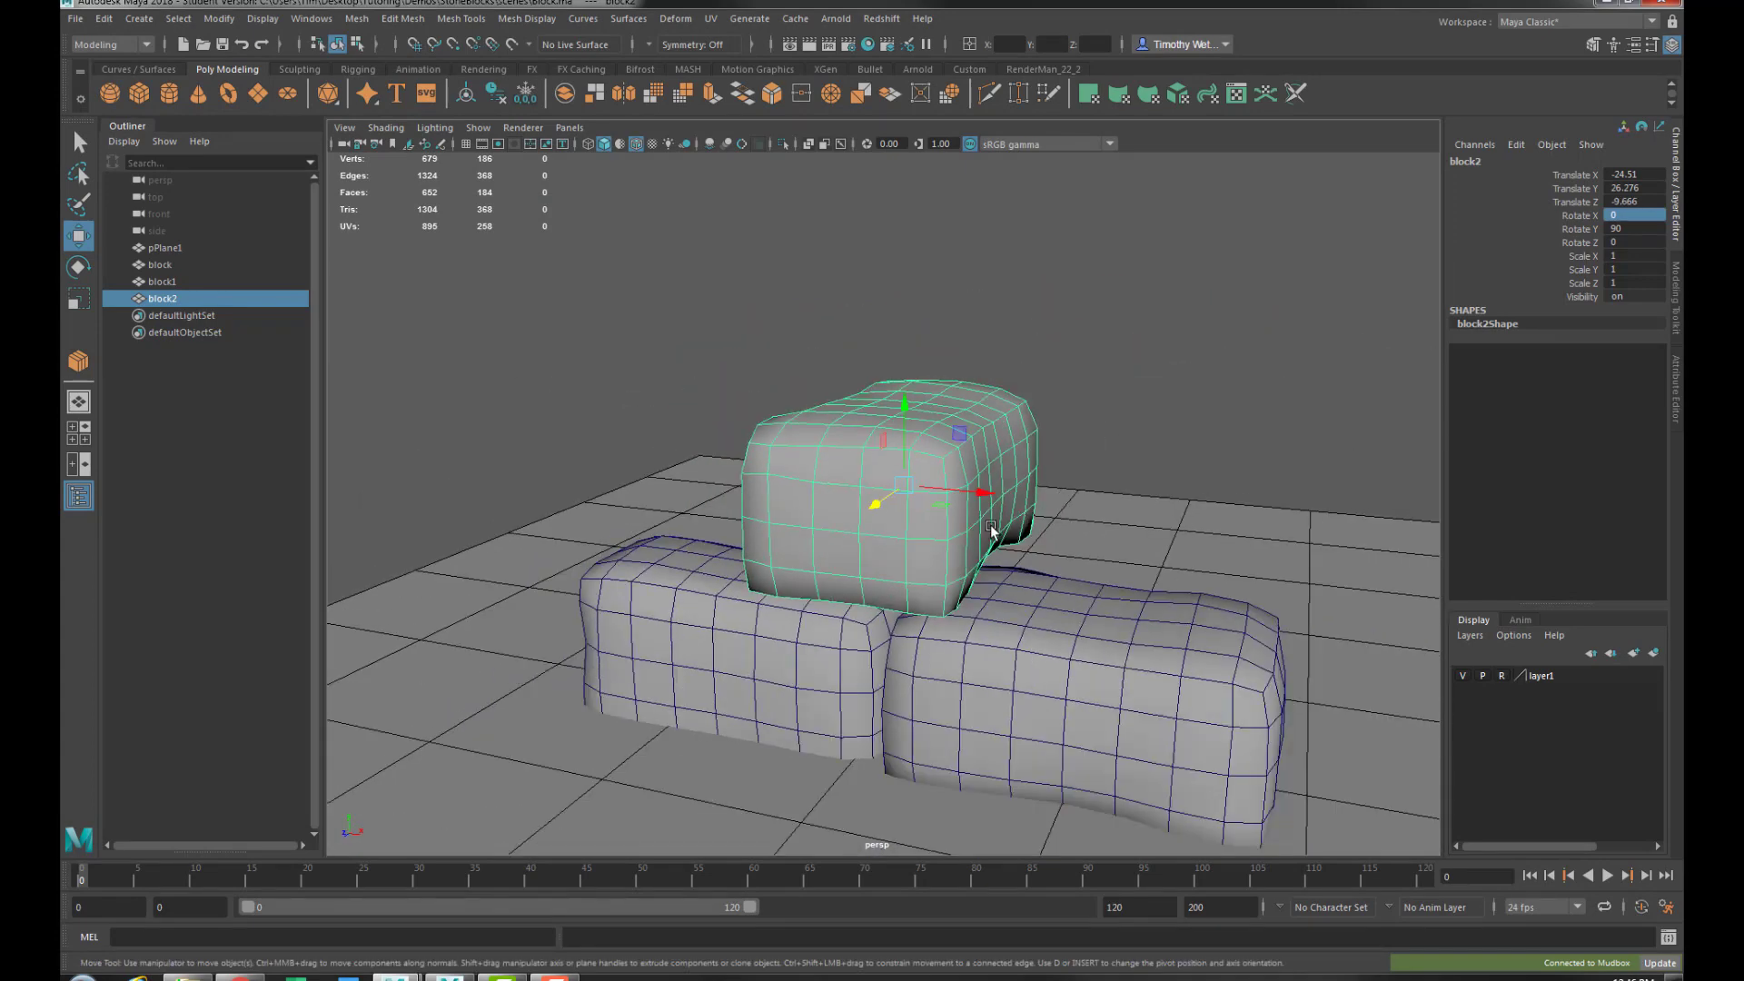
# Duplicate the original block, raise the copy to about 29.4 in Y, and set its Rotate X to 180
pyautogui.keyDown('alt'); pyautogui.moveTo(993, 537); pyautogui.dragTo(1114, 669); pyautogui.keyUp('alt')
pyautogui.click(1114, 670)
pyautogui.keyDown('alt'); pyautogui.moveTo(1216, 578); pyautogui.dragTo(1120, 545); pyautogui.keyUp('alt')
pyautogui.hotkey('ctrl', 'd')
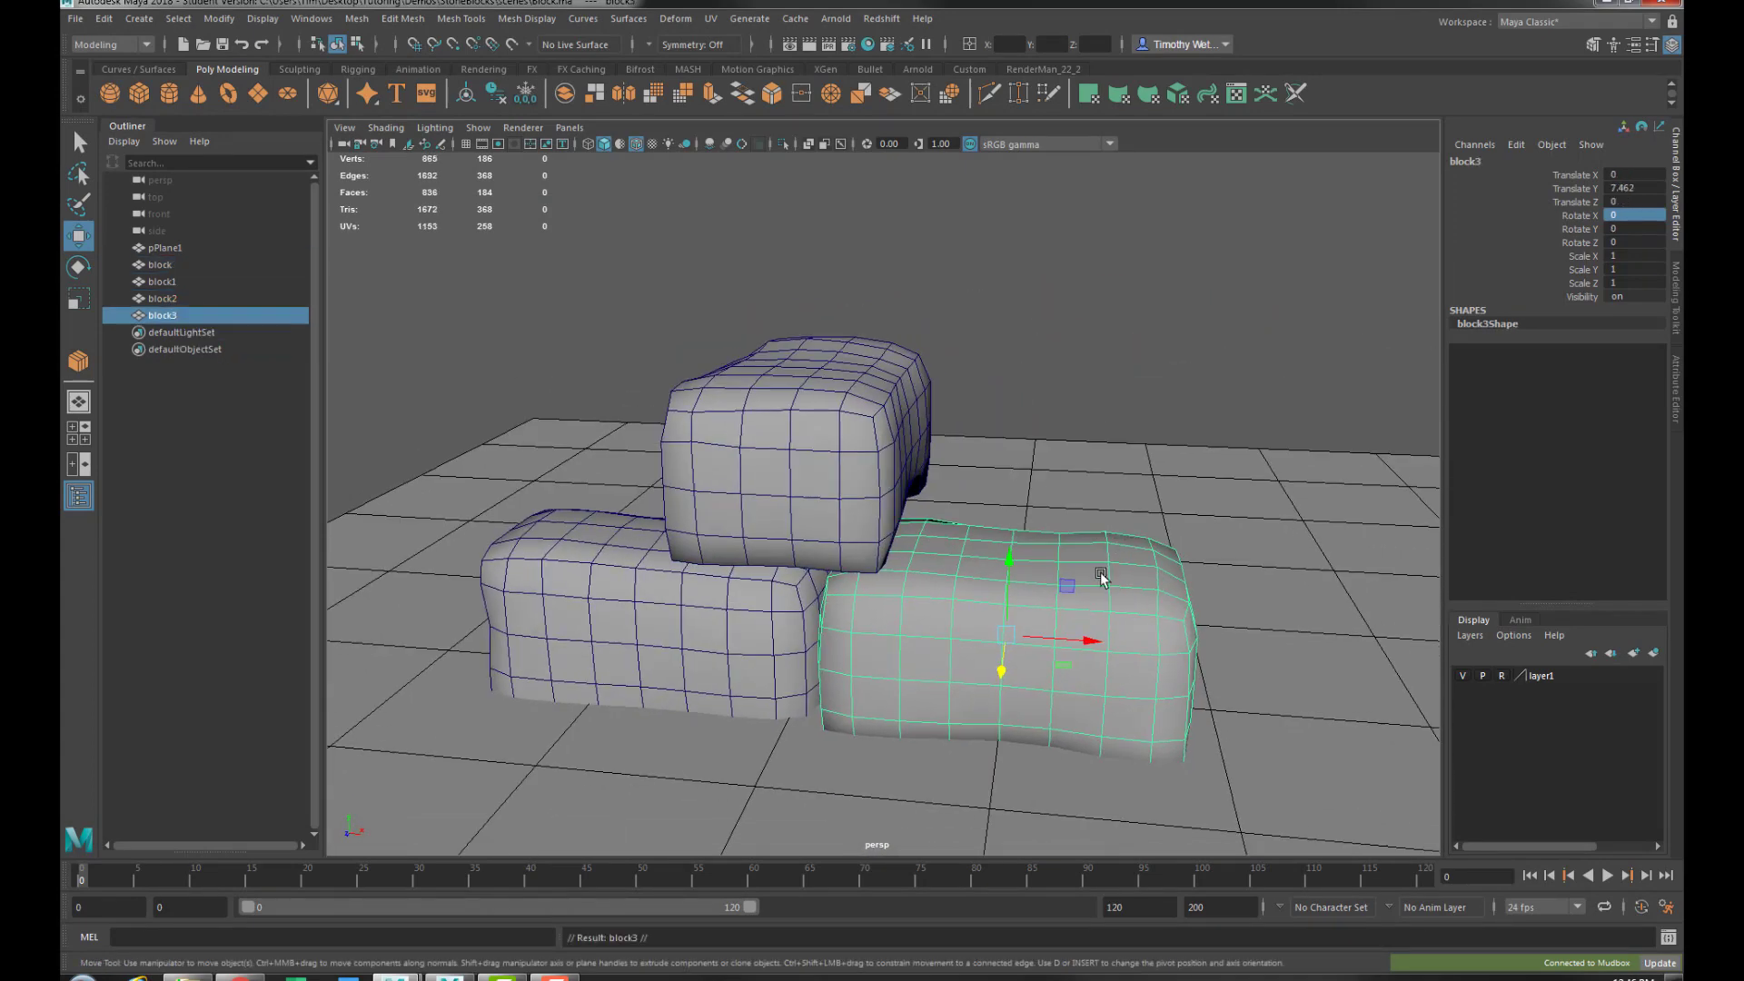
pyautogui.moveTo(1011, 513); pyautogui.dragTo(1011, 335)
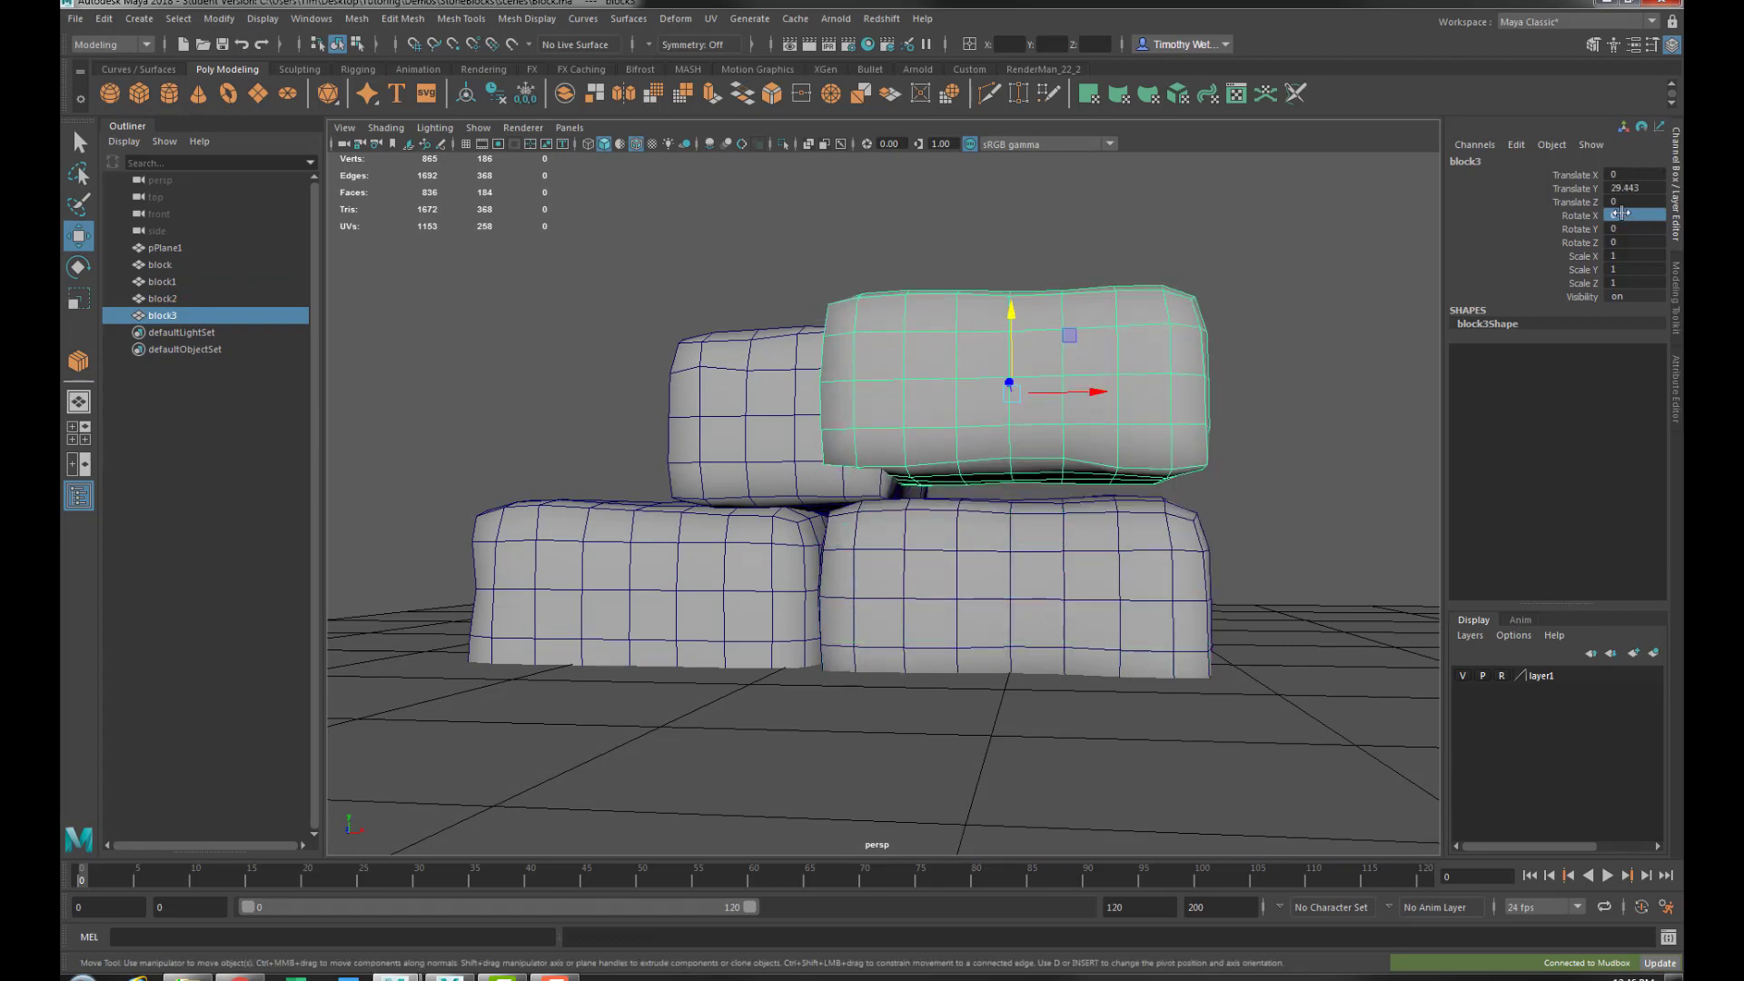
pyautogui.press('Return')
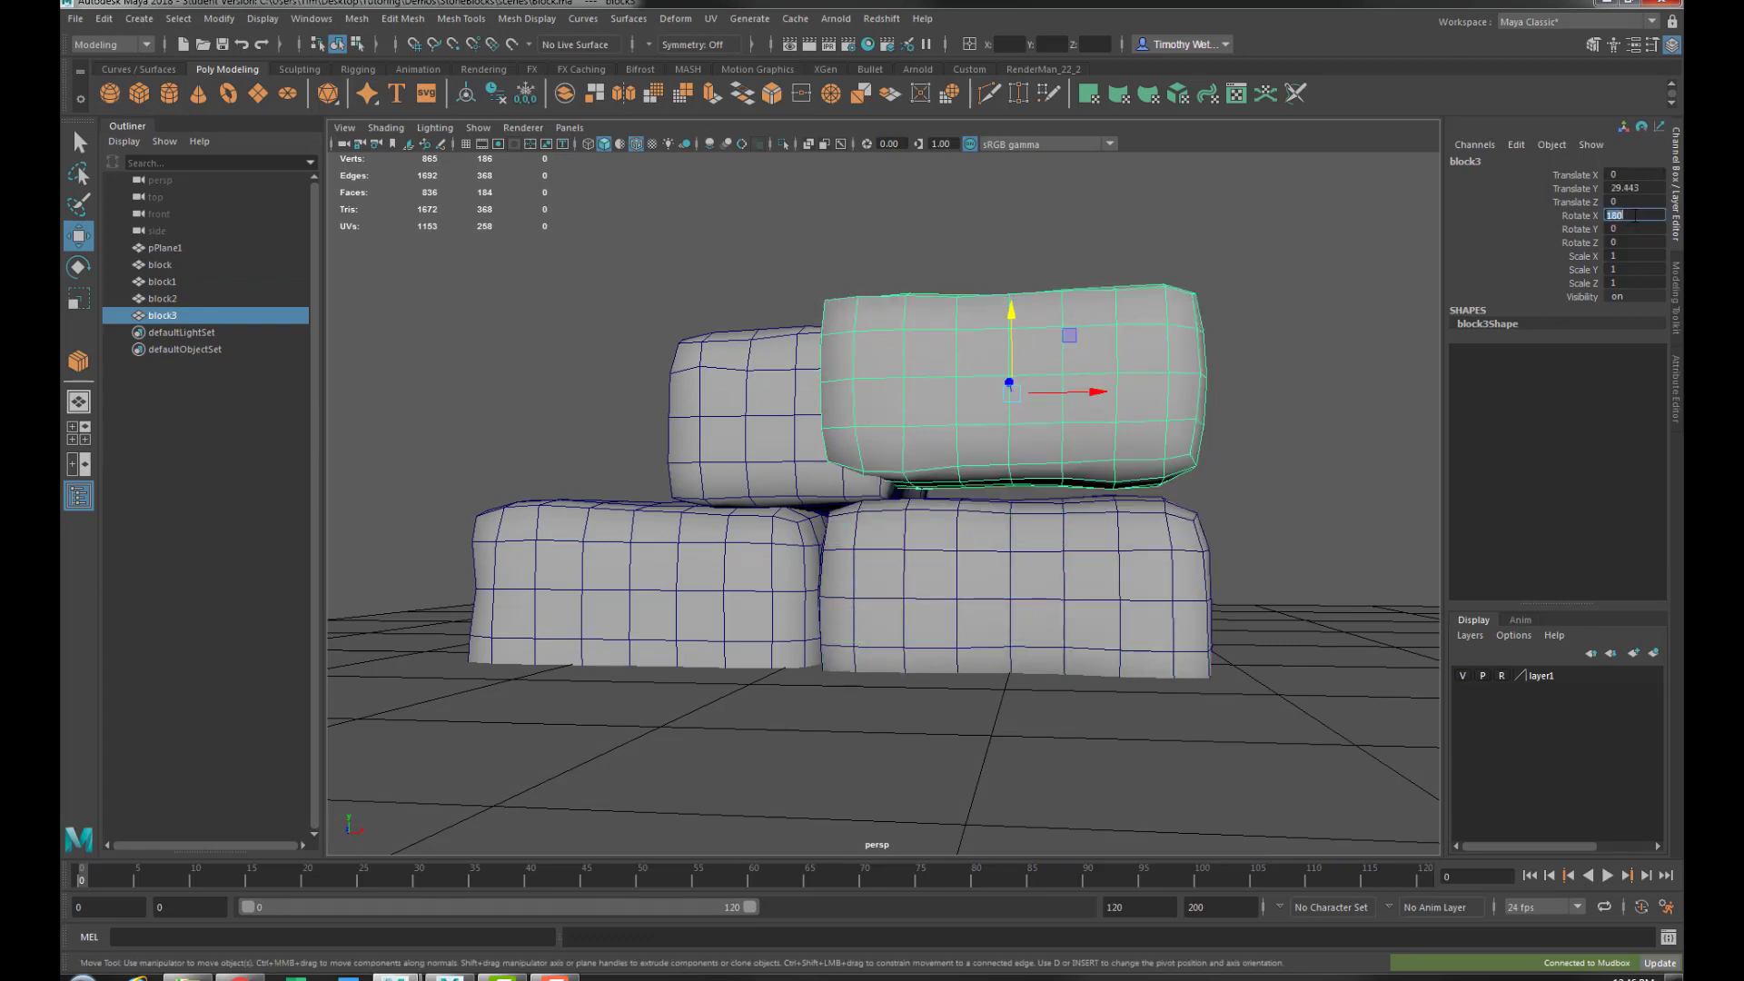
# Scale the flipped copy uniformly to about 0.89 and seat it beside the crosswise block at about X 6.4, Y 27
pyautogui.keyDown('alt'); pyautogui.moveTo(1049, 397); pyautogui.dragTo(1141, 415); pyautogui.keyUp('alt')
pyautogui.moveTo(1172, 414); pyautogui.dragTo(1144, 377)
pyautogui.press('r')
pyautogui.press('w')
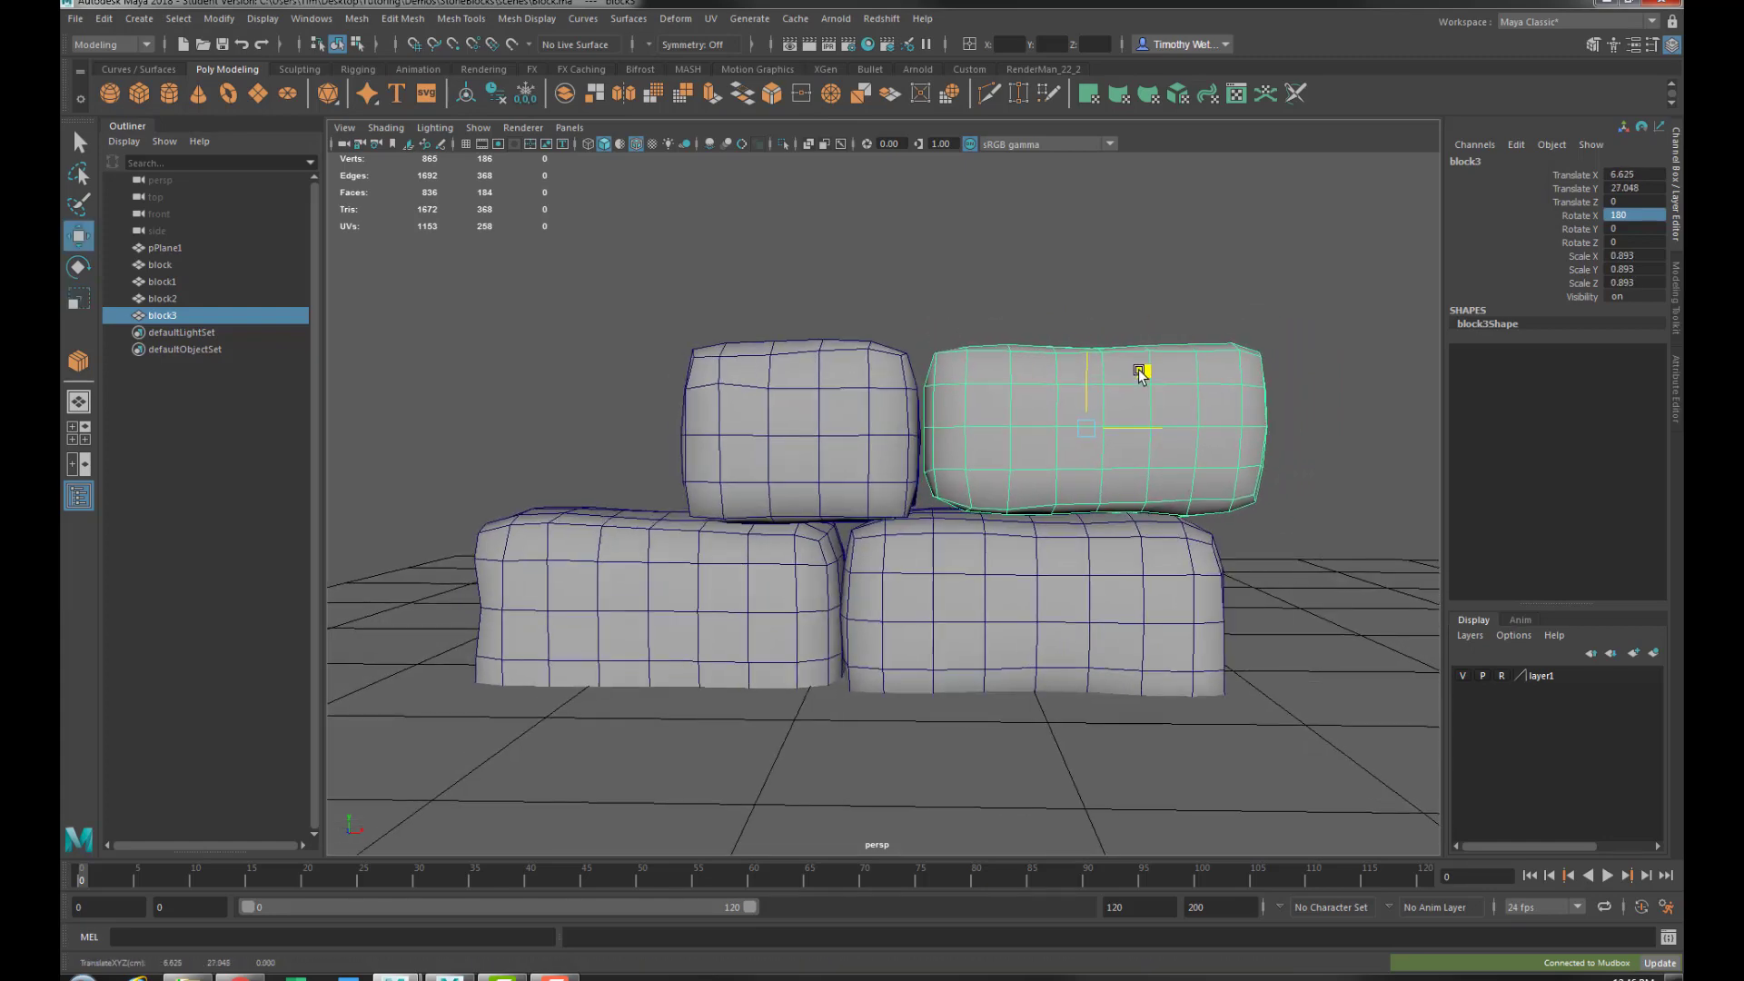
pyautogui.keyDown('alt'); pyautogui.moveTo(945, 451); pyautogui.dragTo(1211, 534); pyautogui.keyUp('alt')
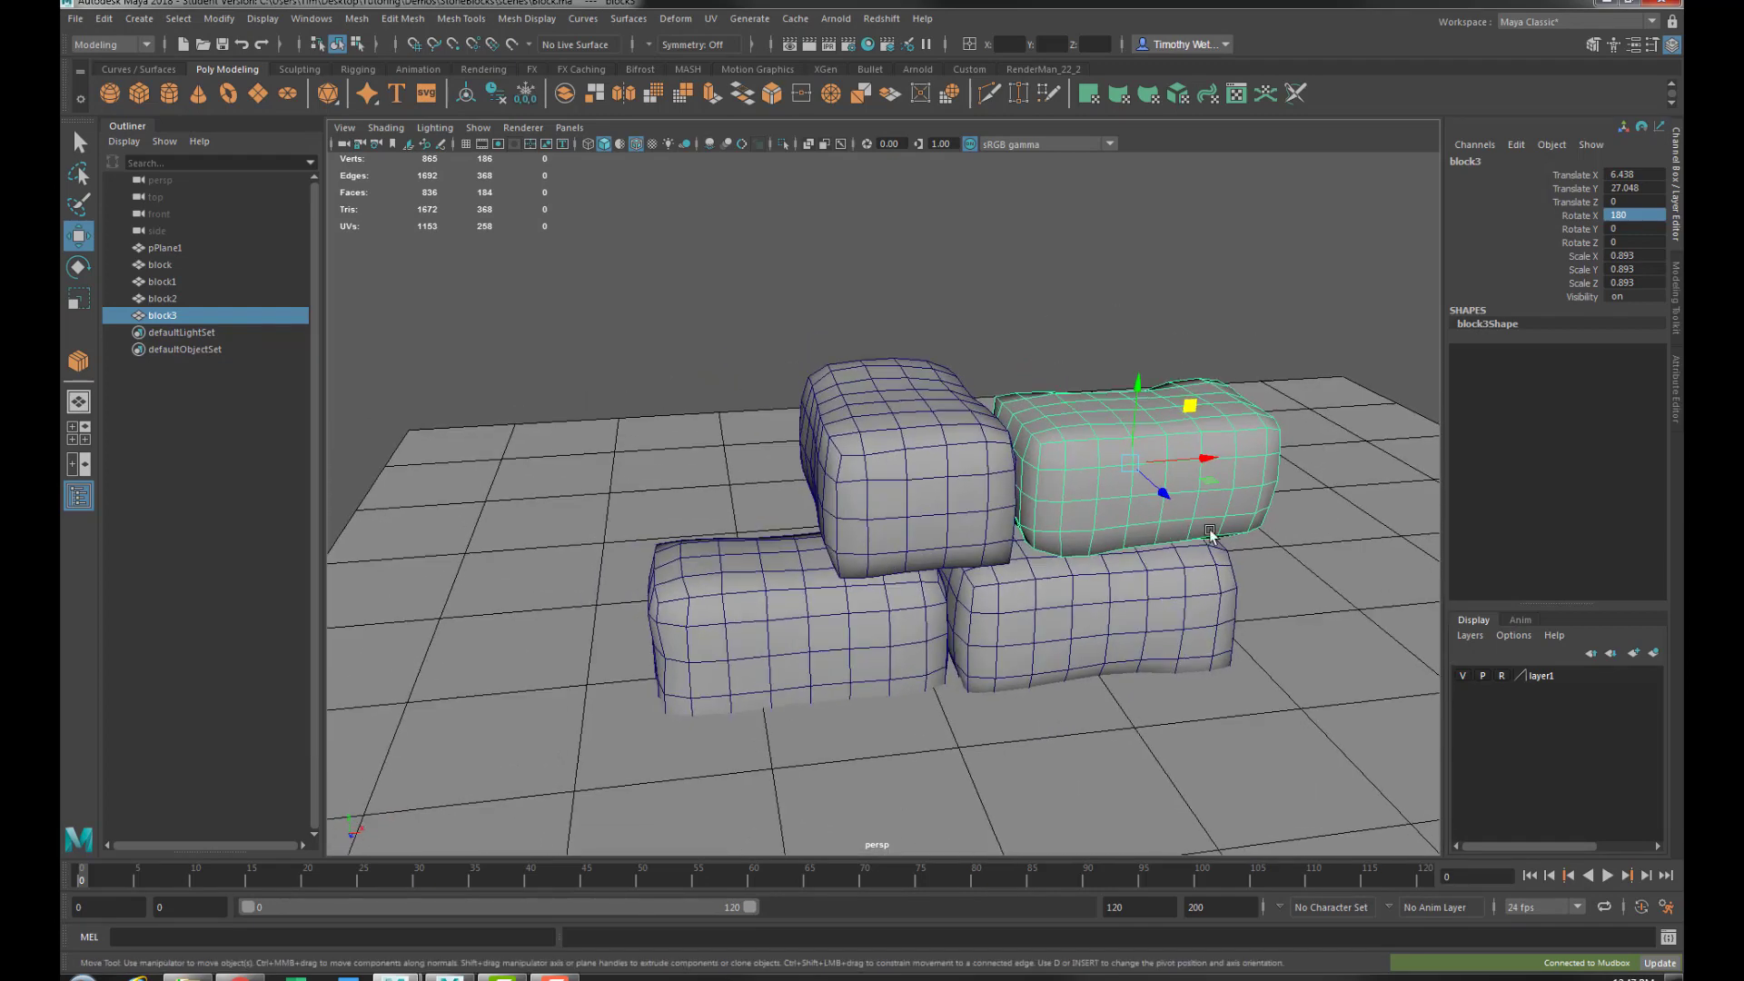
# Duplicate the lower block under the crosswise one and slide the copy outward along the row to about X -67.6
pyautogui.click(833, 647)
pyautogui.keyDown('alt'); pyautogui.moveTo(833, 646); pyautogui.dragTo(958, 602); pyautogui.keyUp('alt')
pyautogui.hotkey('ctrl', 'd')
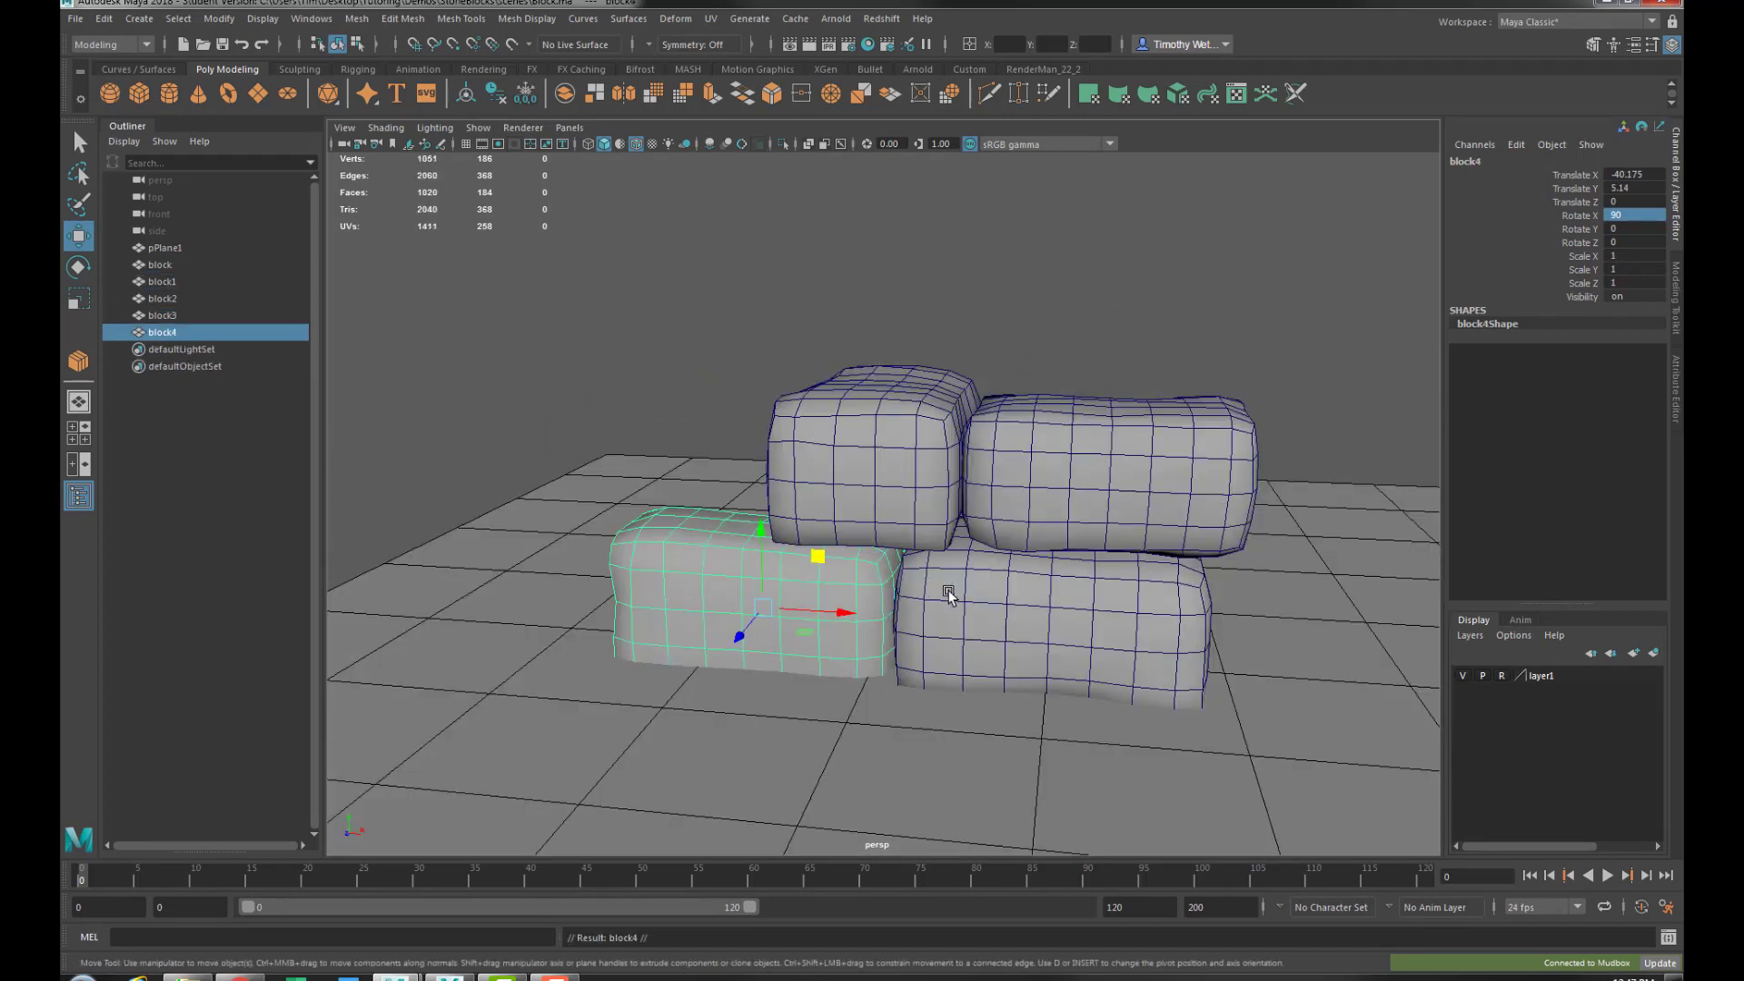
pyautogui.moveTo(838, 610); pyautogui.dragTo(842, 572)
# Try rotating the new end block about its X axis and moving it, and undo those changes
pyautogui.press('e')
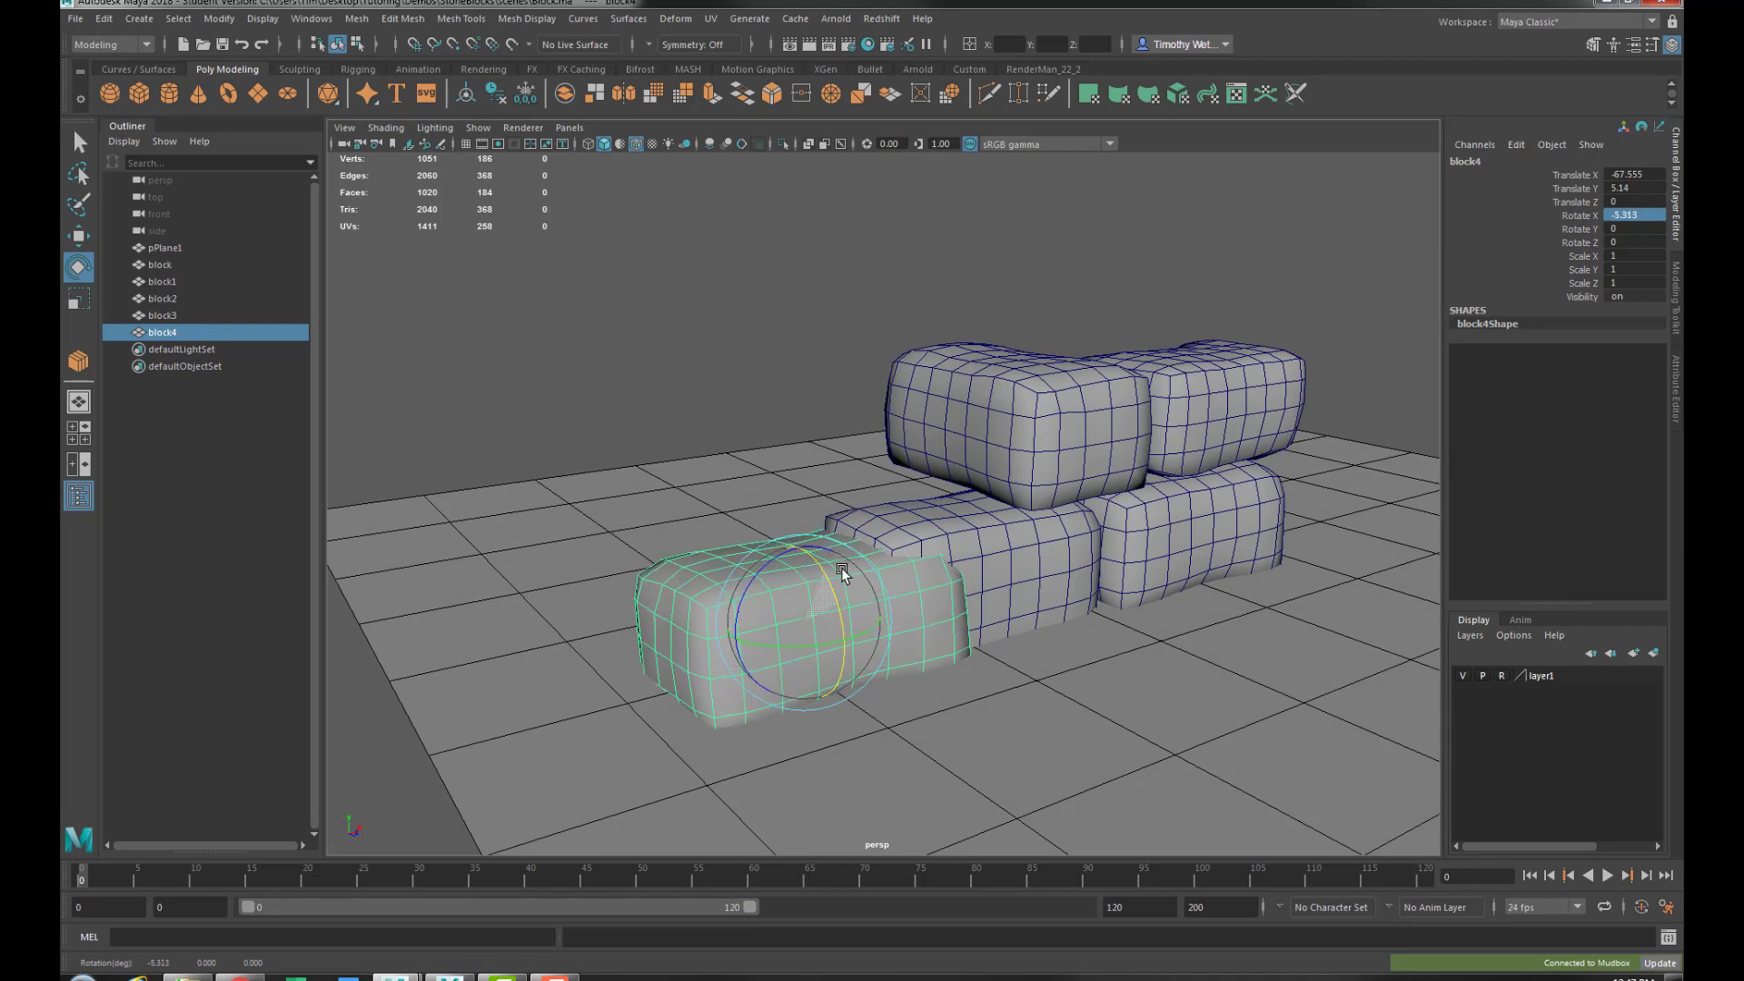
pyautogui.press('w')
pyautogui.keyDown('alt'); pyautogui.moveTo(848, 635); pyautogui.dragTo(933, 398); pyautogui.keyUp('alt')
pyautogui.press('e')
pyautogui.press('w')
pyautogui.hotkey('ctrl', 'z')
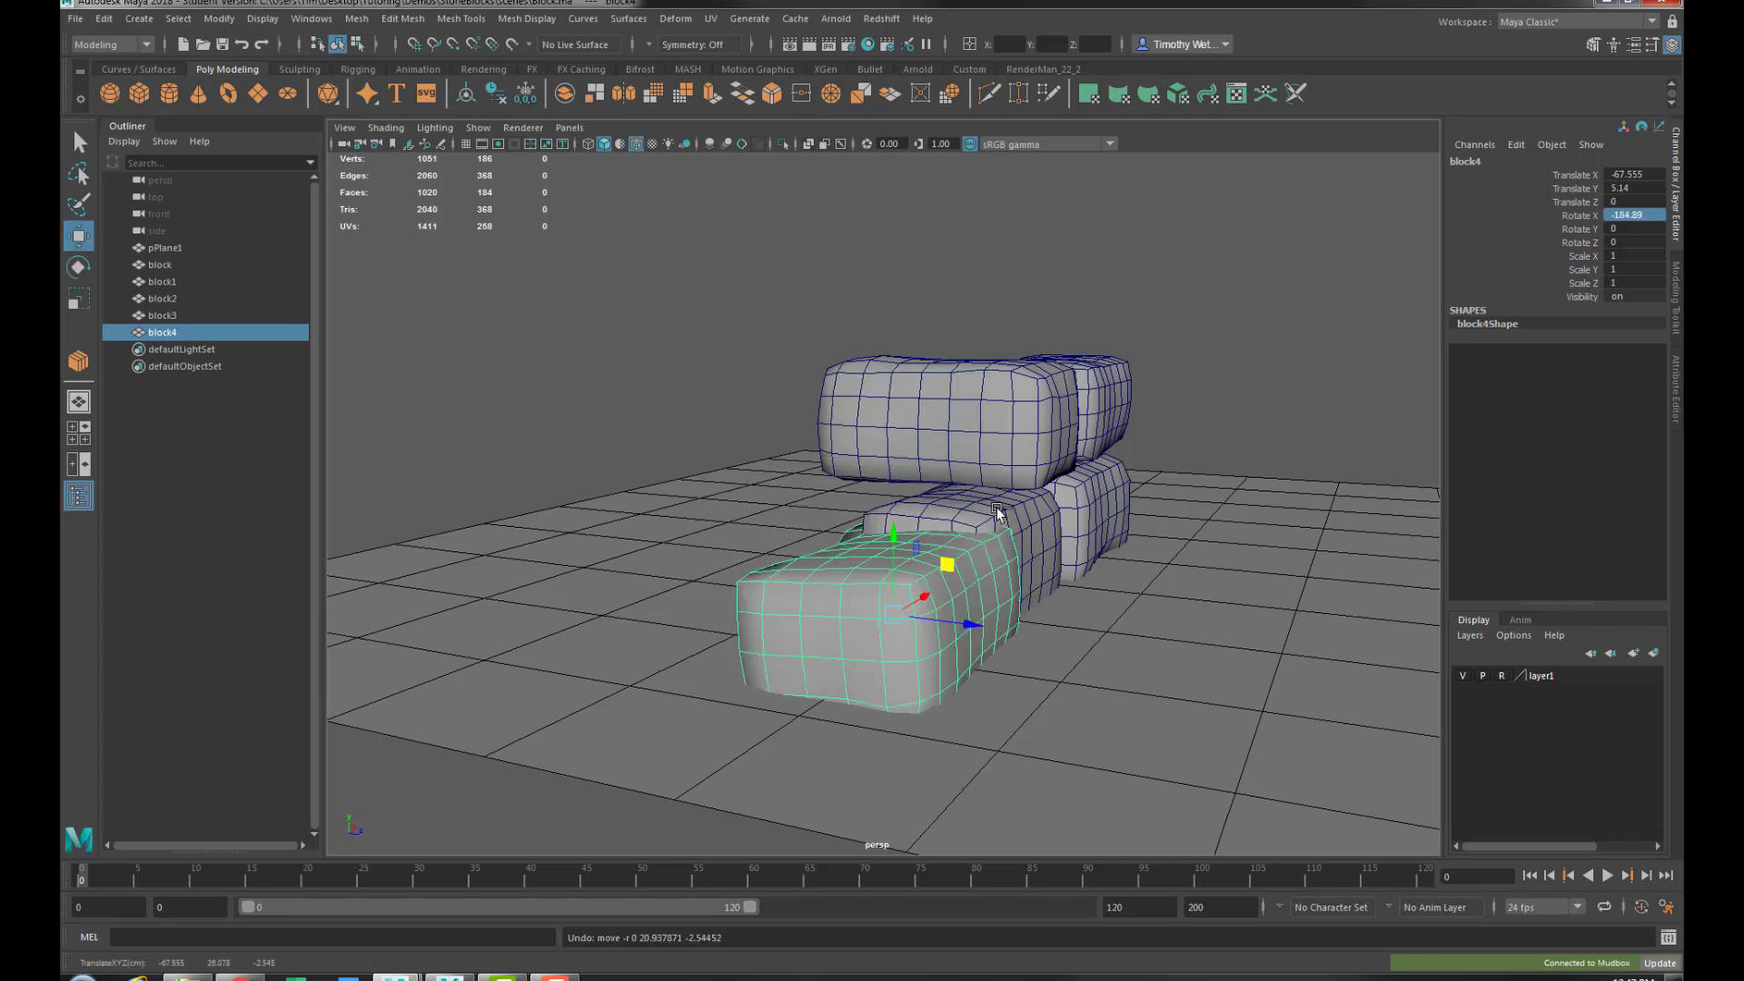
pyautogui.hotkey('ctrl', 'z')
pyautogui.hotkey('ctrl', 'z')
pyautogui.hotkey('ctrl', 'z')
pyautogui.hotkey('ctrl', 'z')
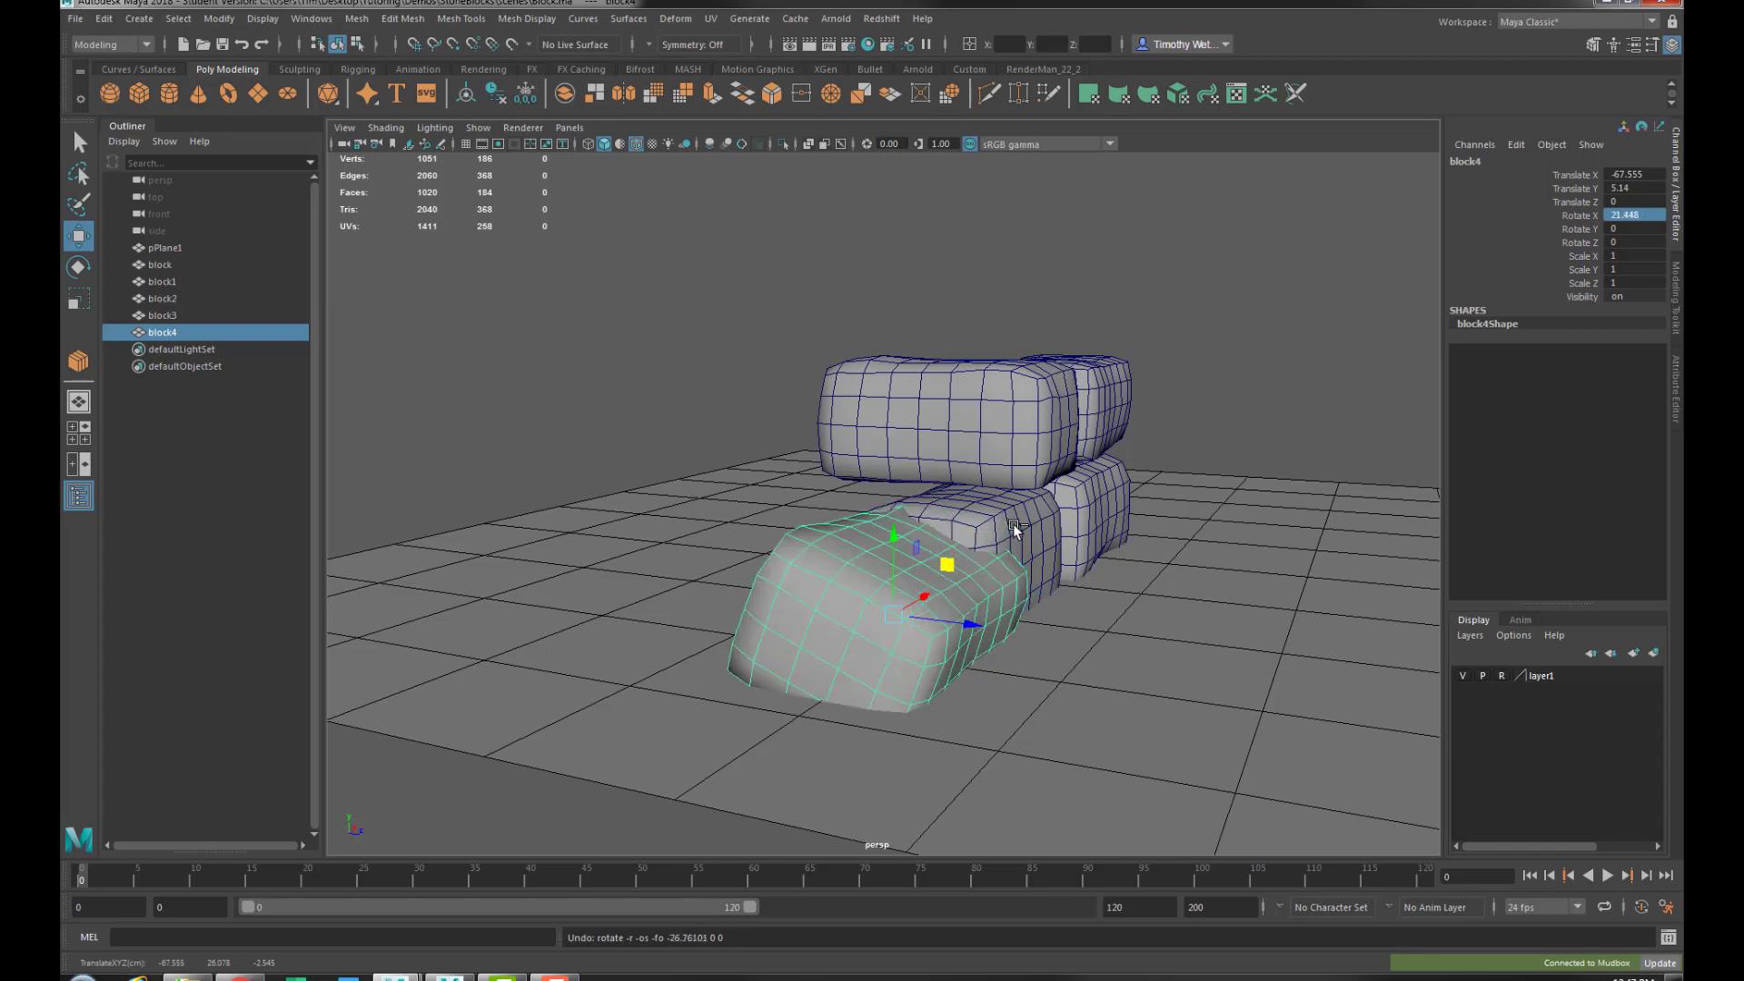
pyautogui.hotkey('ctrl', 'z')
# Duplicate the end block, raise the copy to about 27.9 in Y, and set its Rotate X to -90
pyautogui.hotkey('ctrl', 'd')
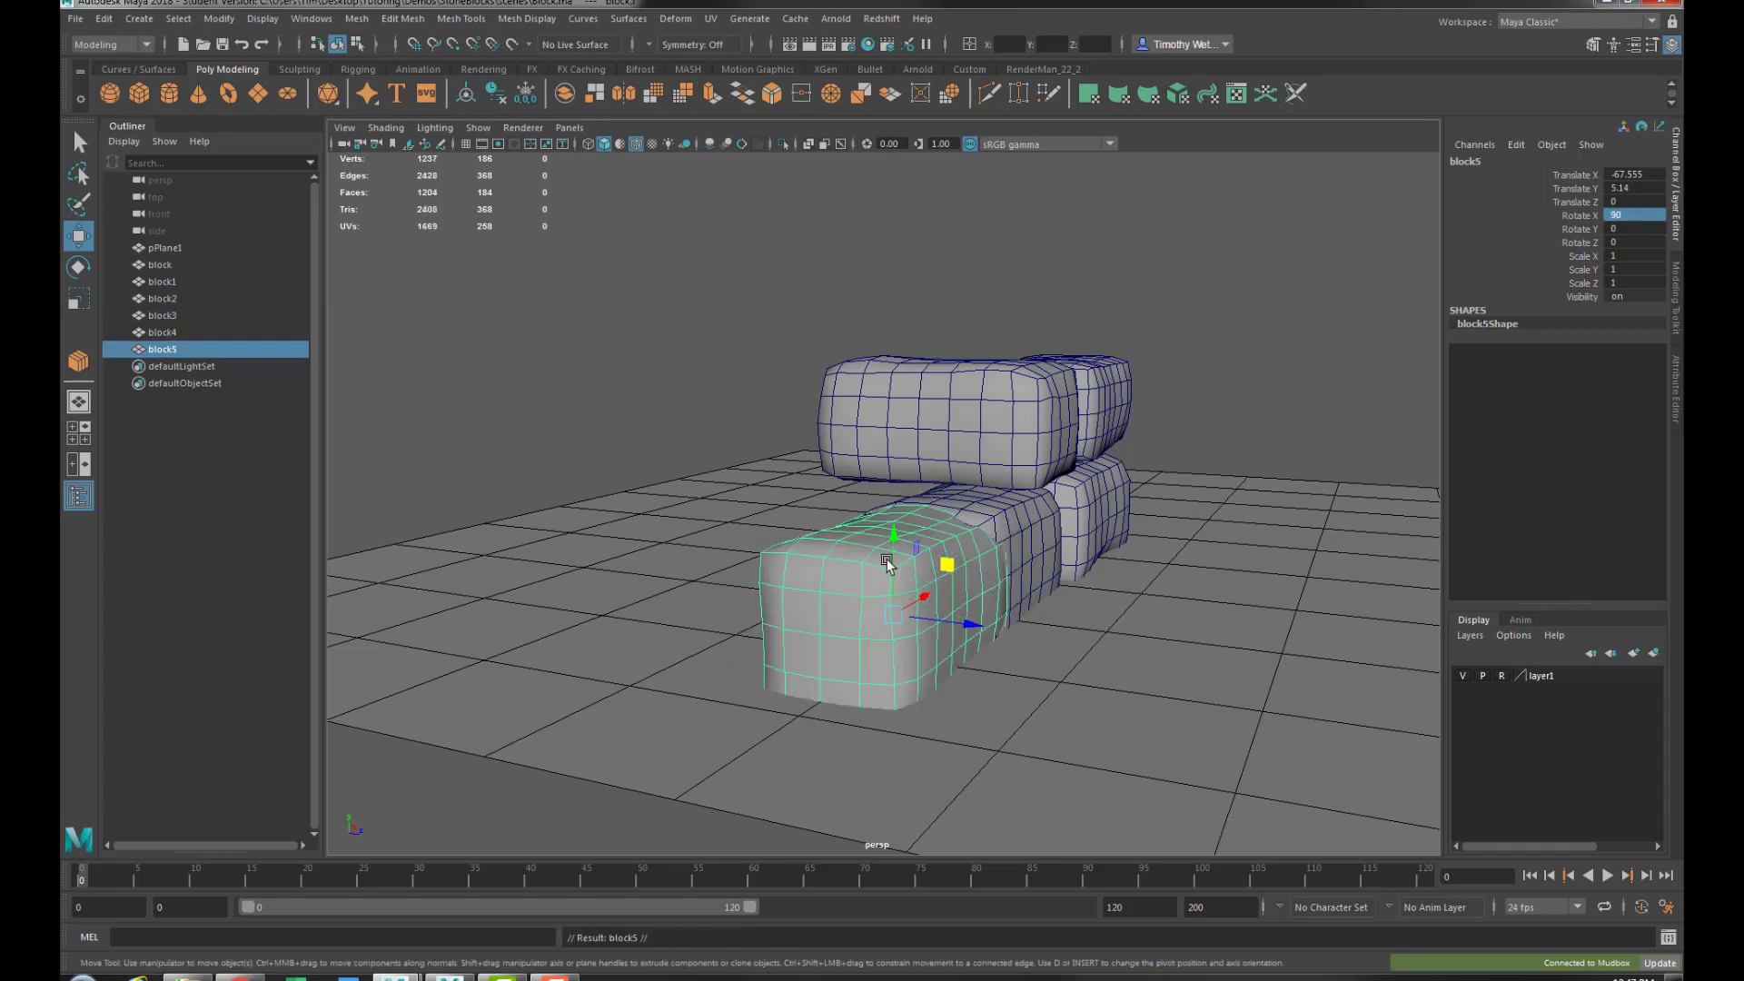
pyautogui.moveTo(888, 563); pyautogui.dragTo(889, 386)
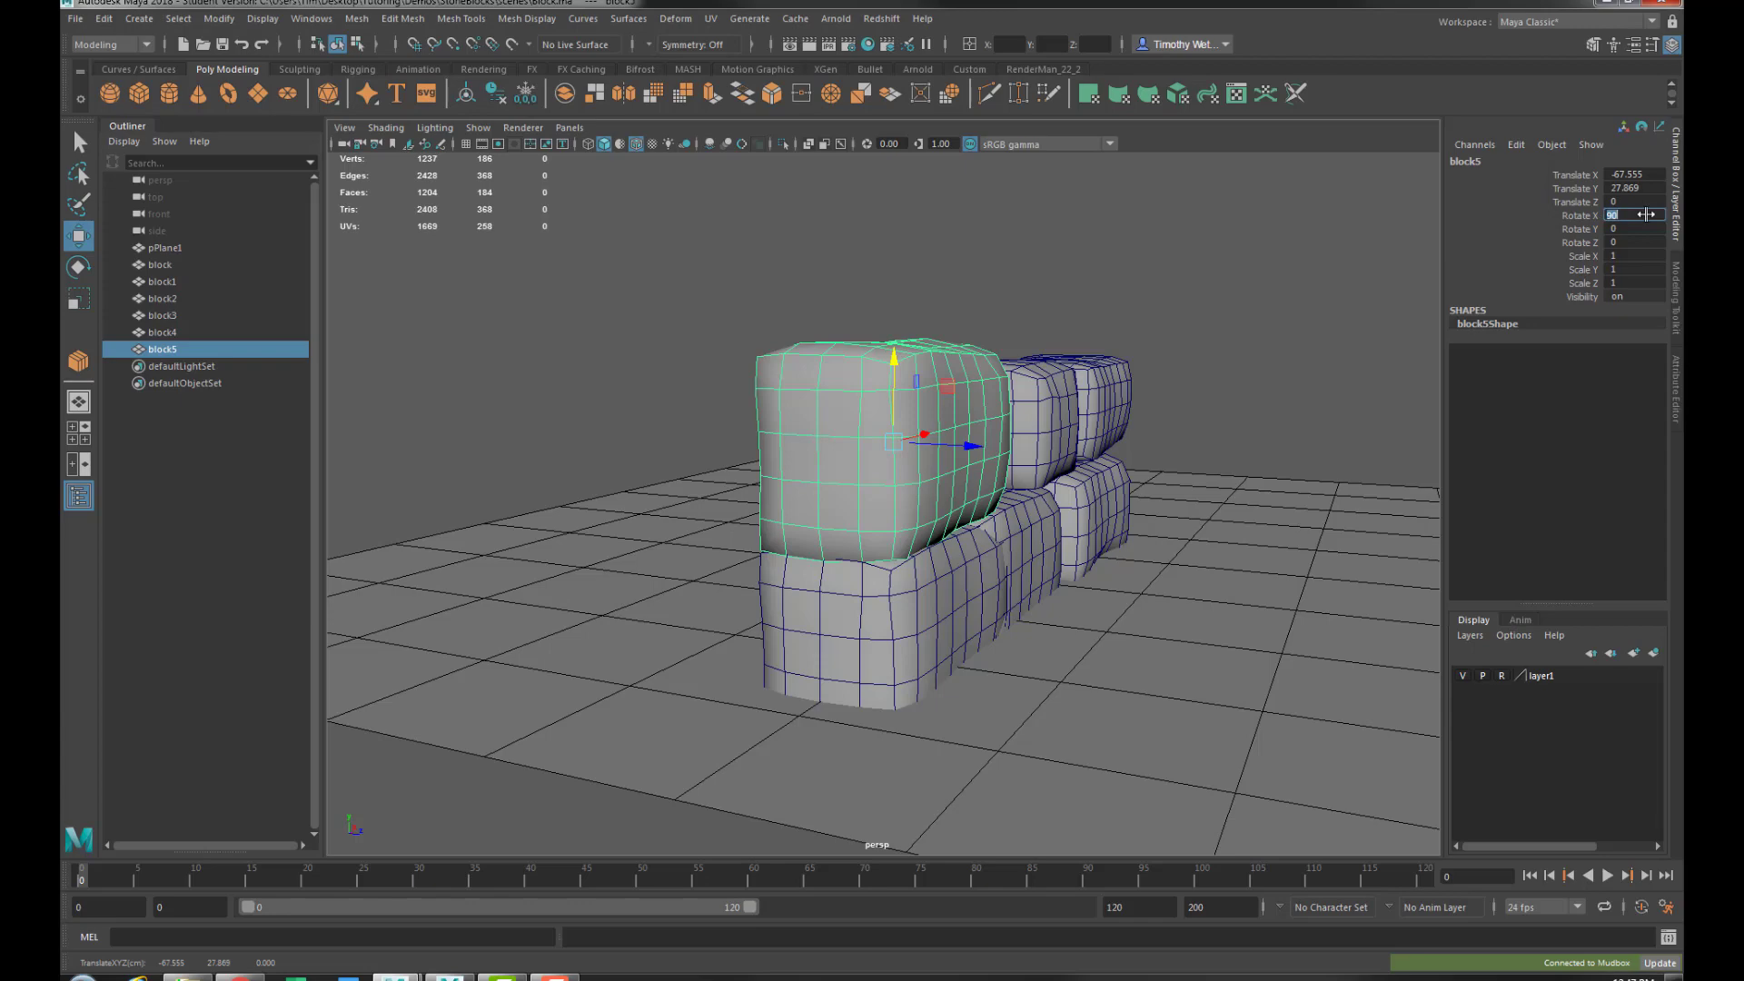
pyautogui.click(1645, 214)
pyautogui.write('-90')
pyautogui.press('Return')
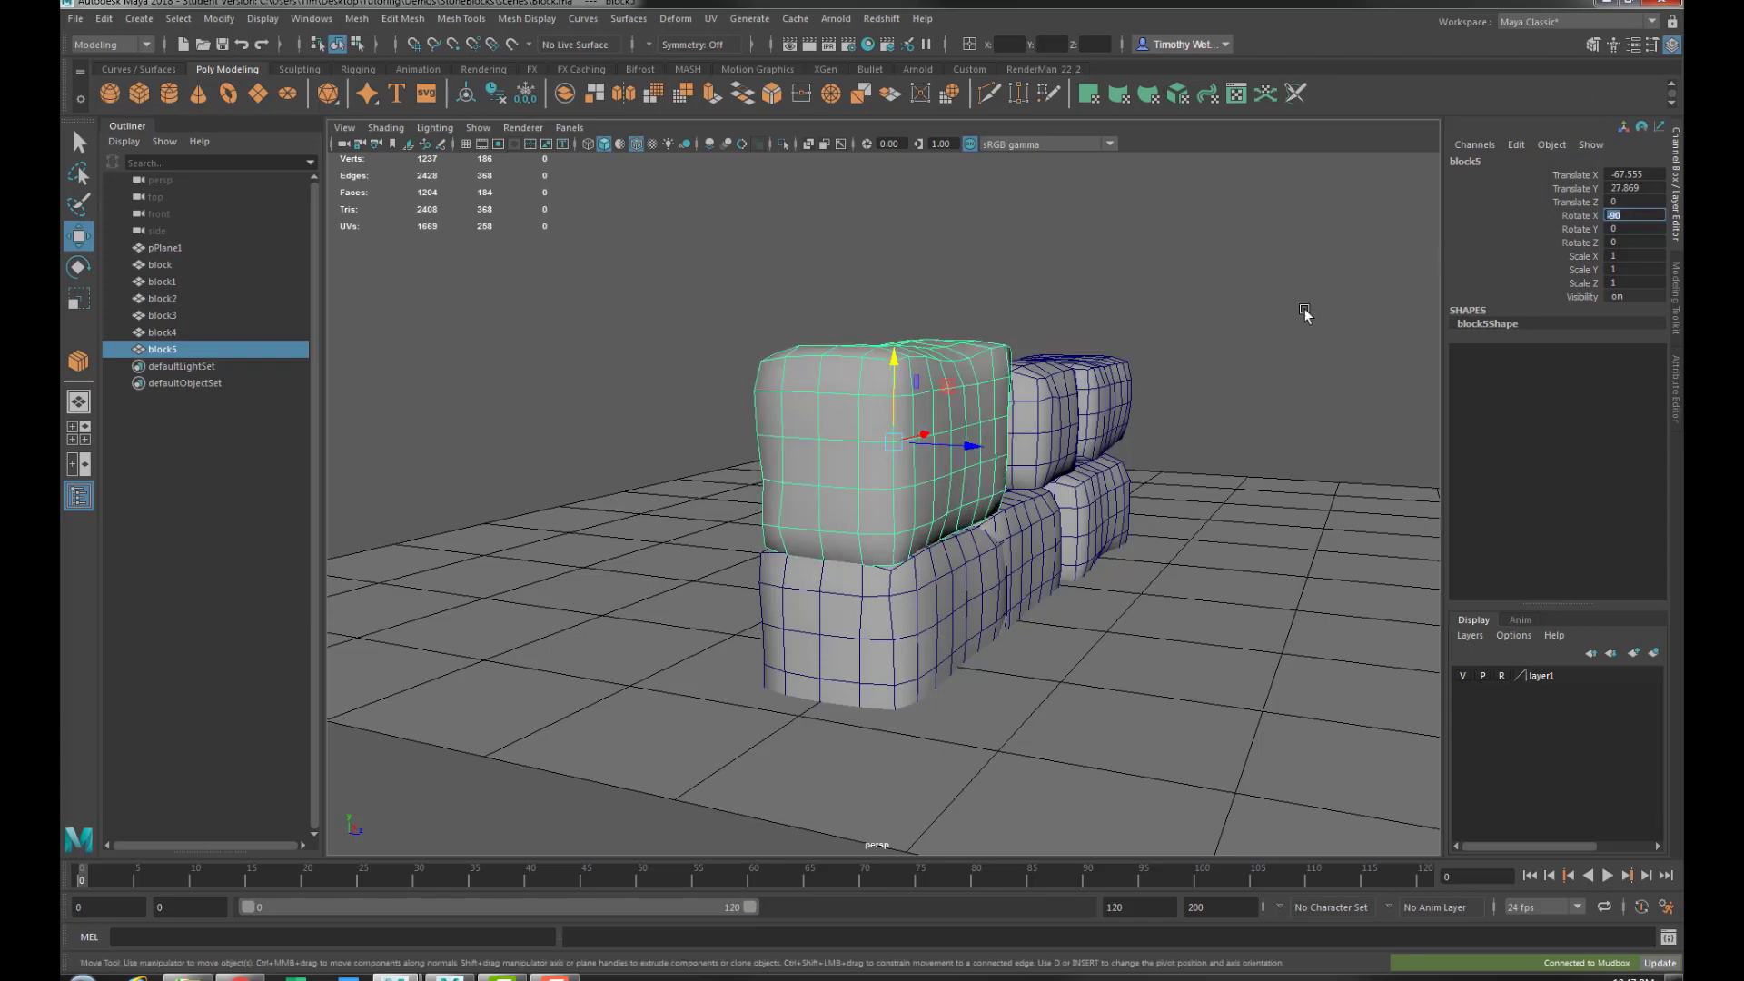
# Scale the raised copy slightly and seat it on the lower row against the crosswise block
pyautogui.keyDown('alt'); pyautogui.moveTo(1135, 447); pyautogui.dragTo(926, 466); pyautogui.keyUp('alt')
pyautogui.keyDown('alt'); pyautogui.moveTo(927, 467); pyautogui.dragTo(1001, 488, button='right'); pyautogui.keyUp('alt')
pyautogui.keyDown('alt'); pyautogui.moveTo(1001, 487); pyautogui.dragTo(1017, 531, button='middle'); pyautogui.keyUp('alt')
pyautogui.press('r')
pyautogui.moveTo(738, 374); pyautogui.dragTo(737, 390)
pyautogui.keyDown('alt'); pyautogui.moveTo(905, 459); pyautogui.dragTo(825, 700); pyautogui.keyUp('alt')
pyautogui.press('w')
pyautogui.scroll(-3, 872, 460)
# Turn the lower end block crosswise to about 88.9 in Rotate Y and seat it at about X -69.9, Z -11.1
pyautogui.click(857, 664)
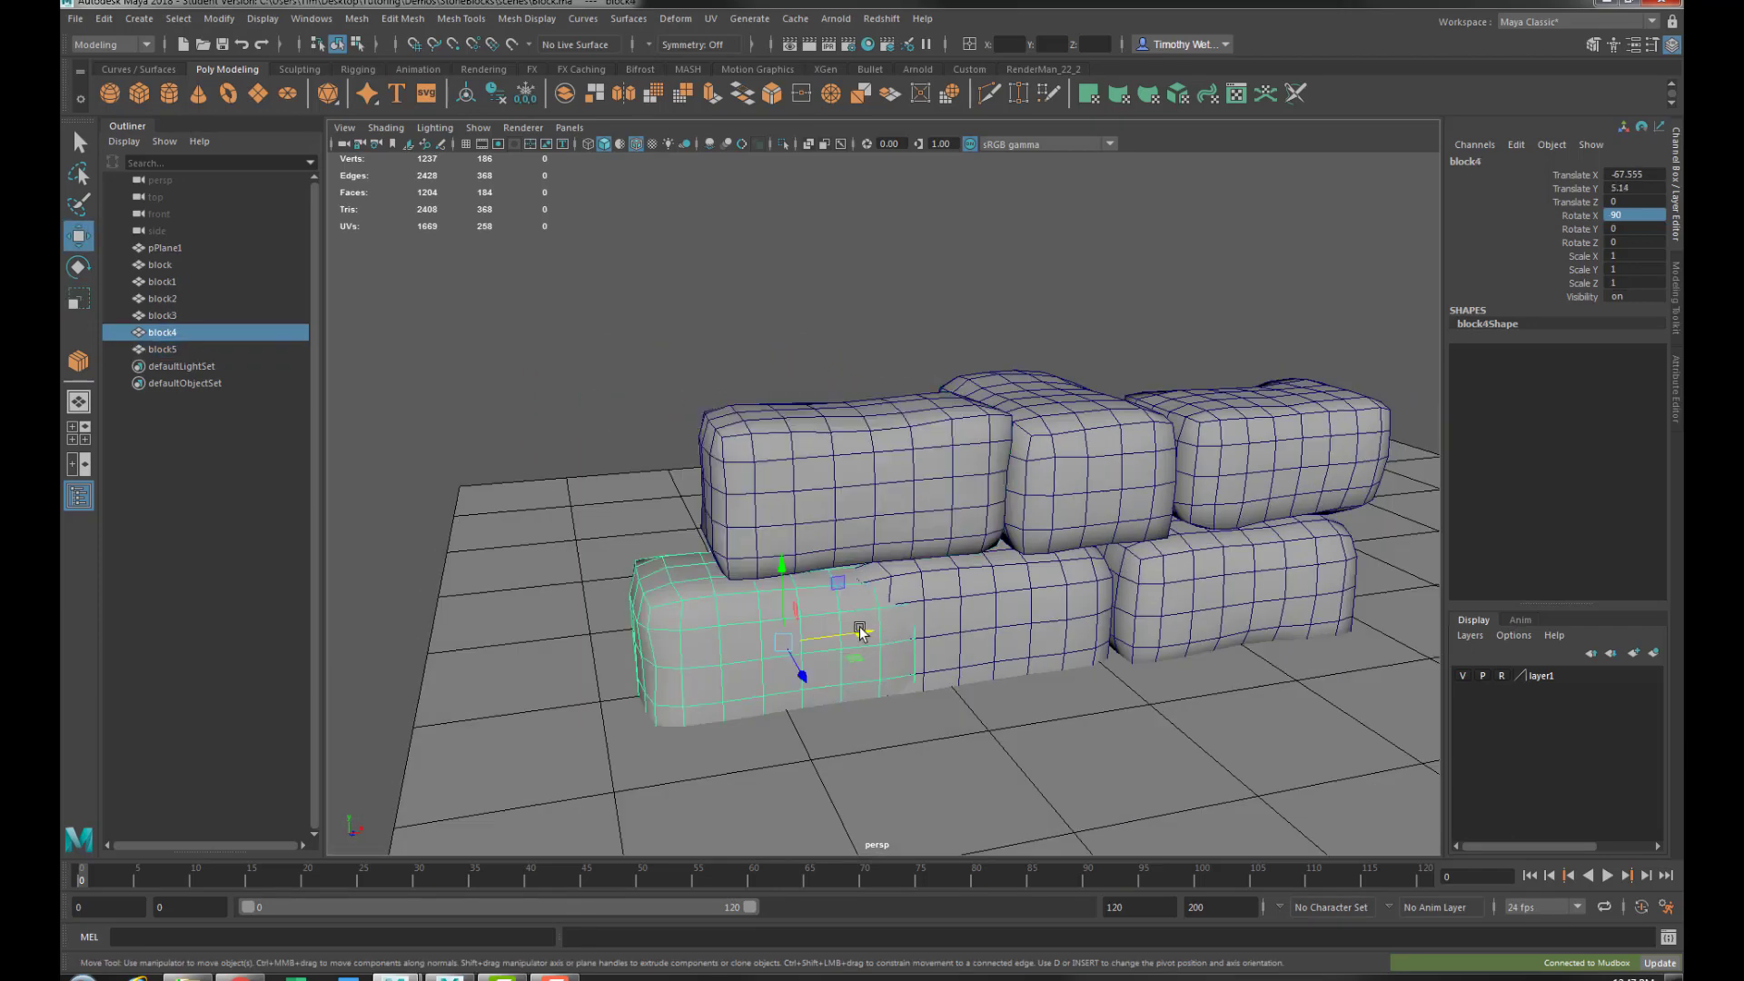
pyautogui.moveTo(860, 633); pyautogui.dragTo(773, 634)
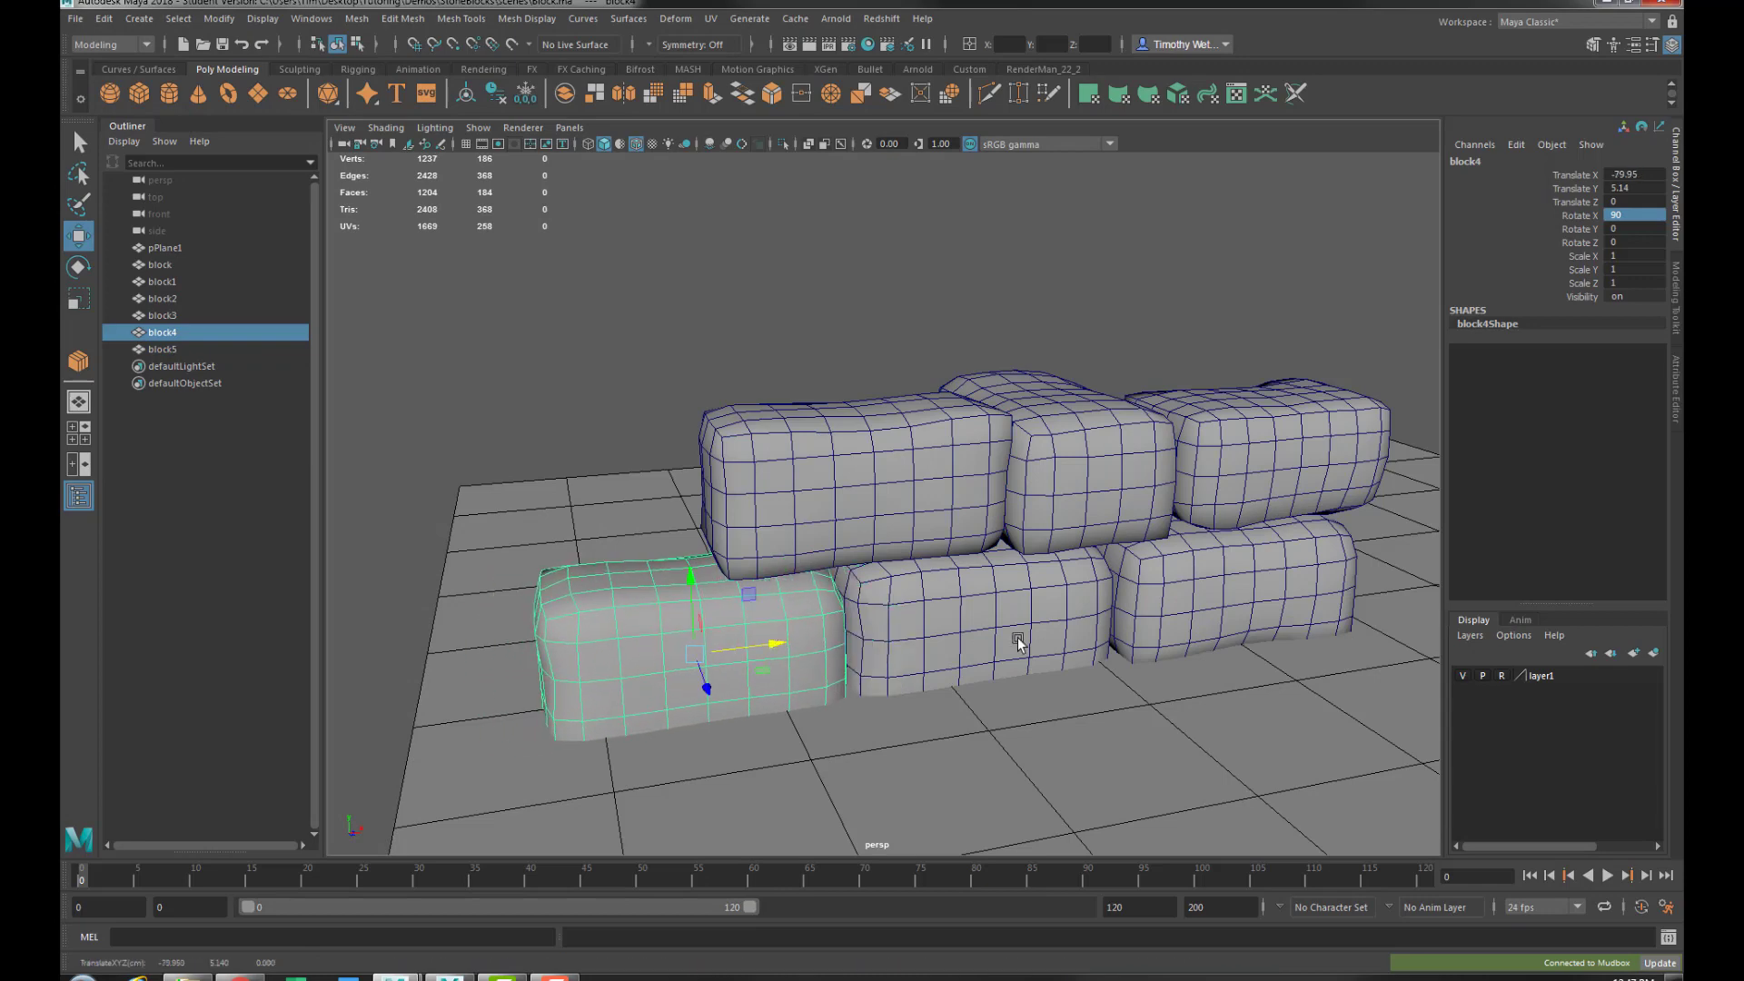
pyautogui.keyDown('alt'); pyautogui.moveTo(1018, 641); pyautogui.dragTo(877, 612); pyautogui.keyUp('alt')
pyautogui.scroll(2, 877, 612)
pyautogui.keyDown('alt'); pyautogui.moveTo(877, 612); pyautogui.dragTo(948, 589, button='middle'); pyautogui.keyUp('alt')
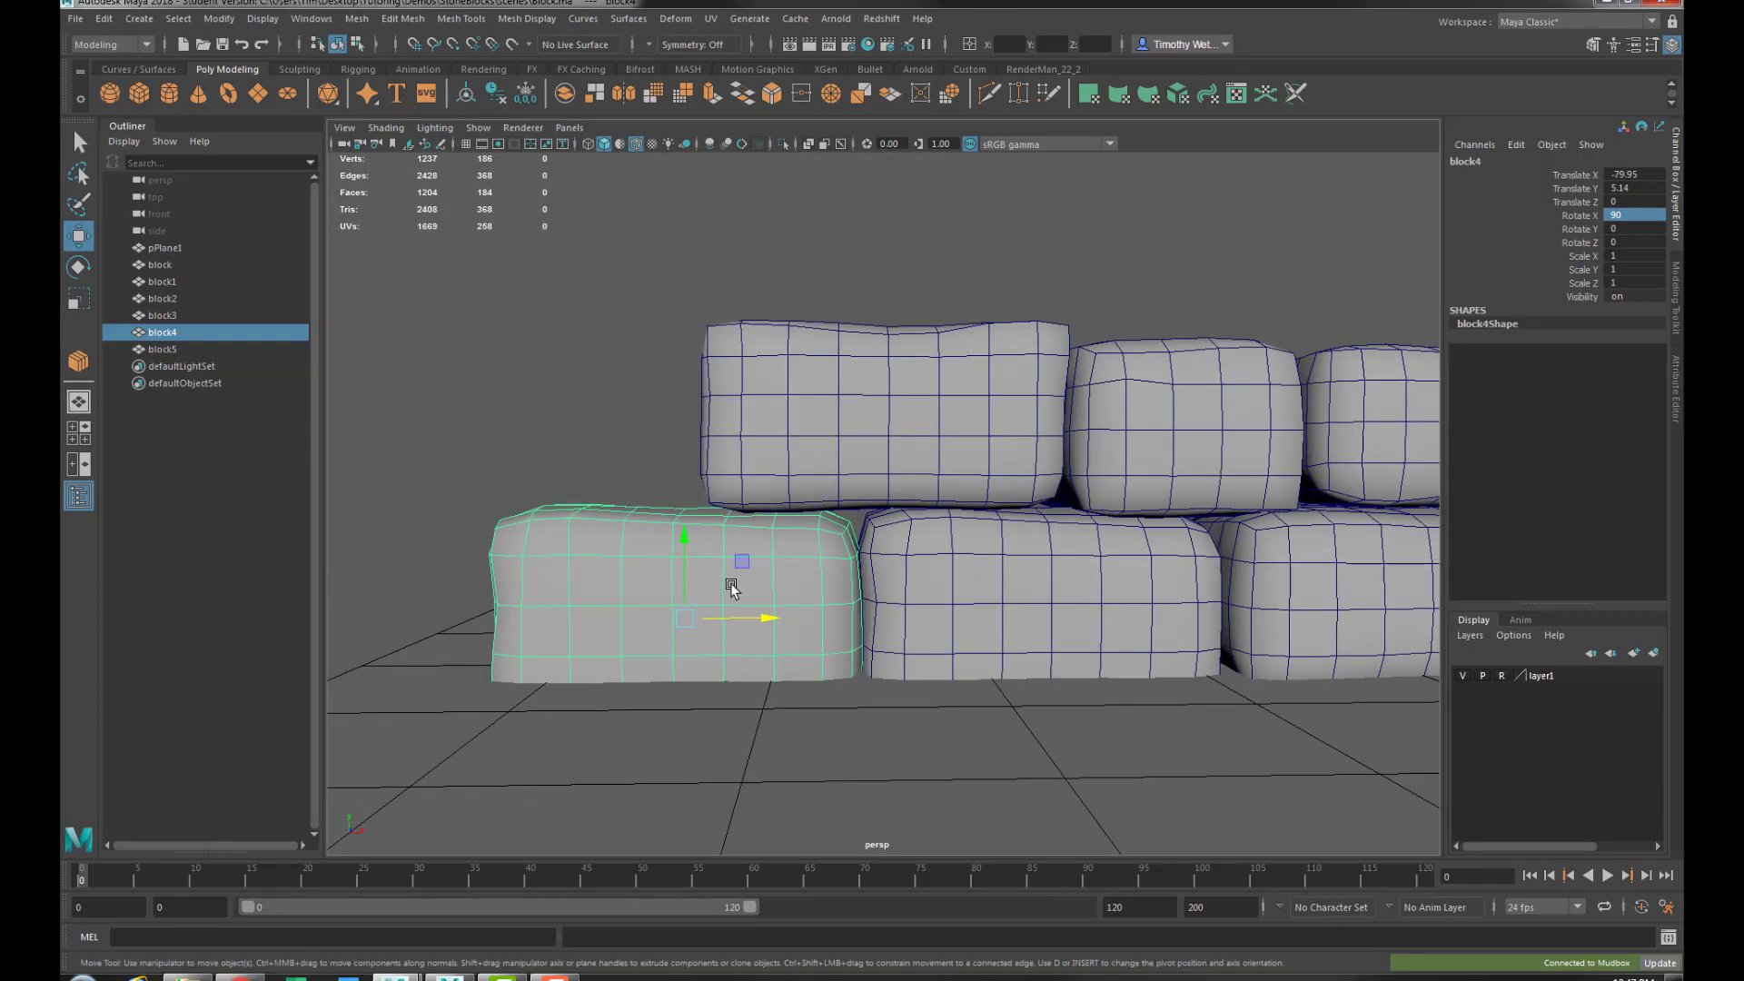
pyautogui.press('e')
pyautogui.moveTo(681, 584); pyautogui.dragTo(1054, 589)
pyautogui.hotkey('ctrl', 'z')
pyautogui.press('w')
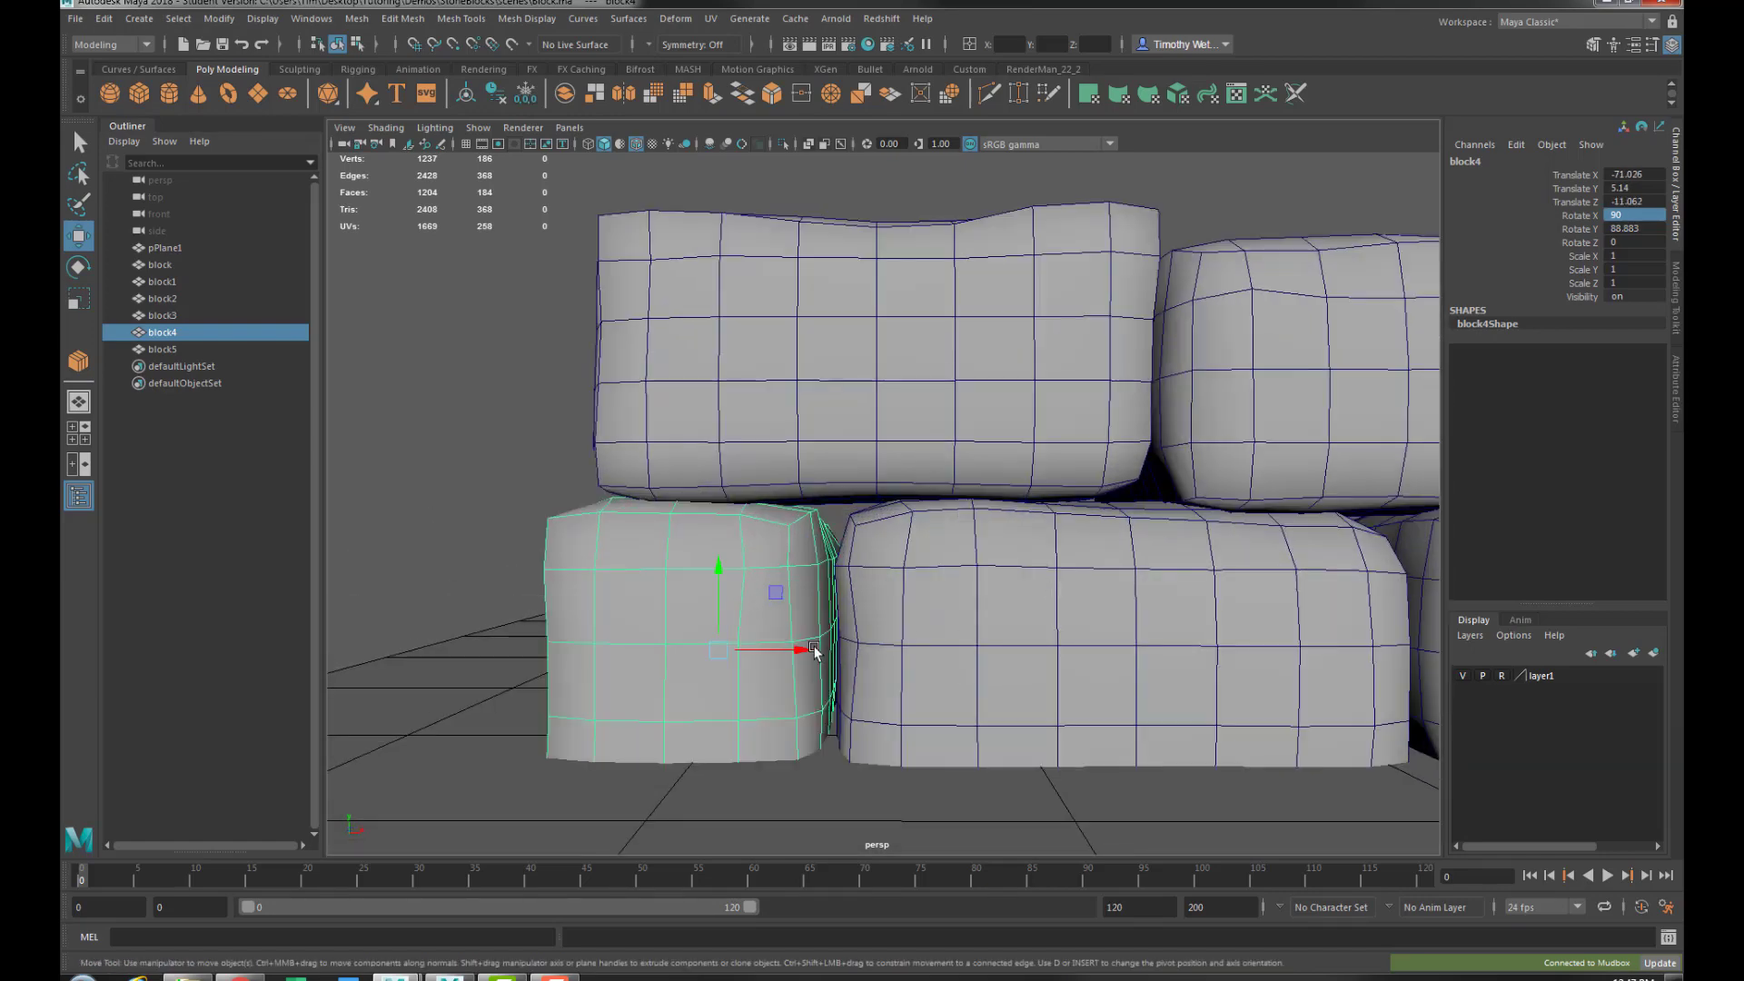
pyautogui.moveTo(813, 651); pyautogui.dragTo(819, 650)
pyautogui.keyDown('alt'); pyautogui.moveTo(902, 611); pyautogui.dragTo(1126, 581); pyautogui.keyUp('alt')
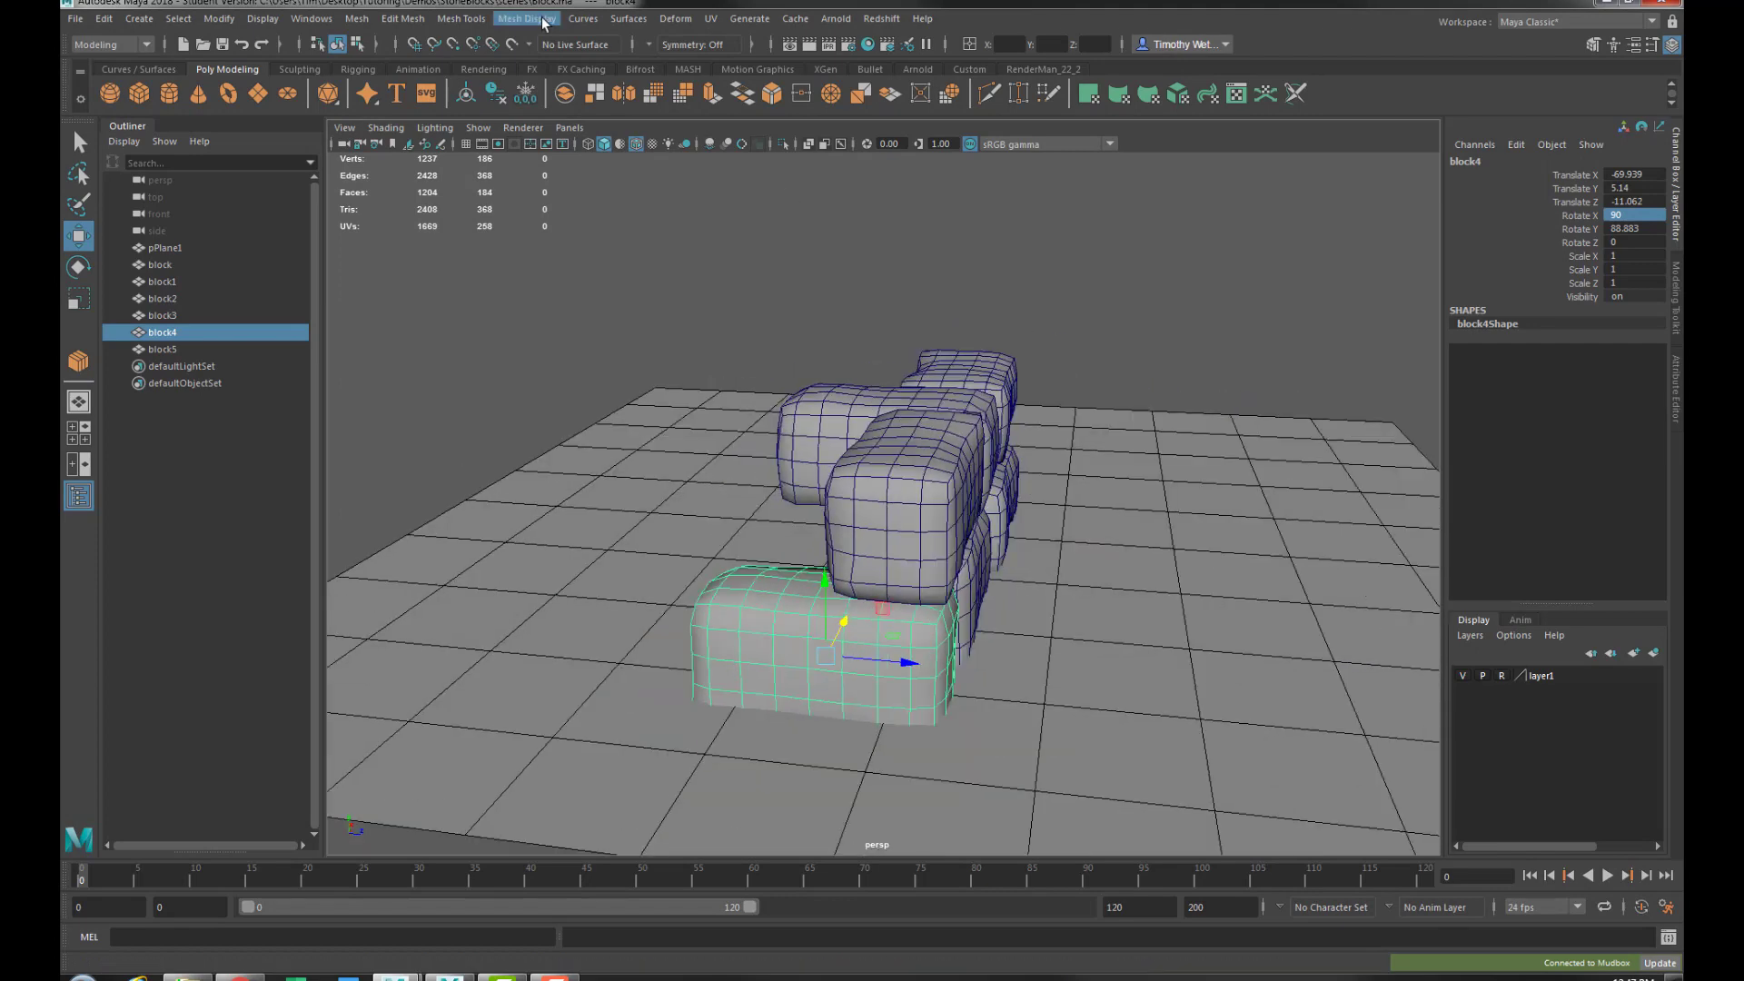
# Create a polygon cube and scale it up uniformly to about 49.8
pyautogui.click(139, 93)
pyautogui.keyDown('alt'); pyautogui.moveTo(999, 436); pyautogui.dragTo(1135, 418); pyautogui.keyUp('alt')
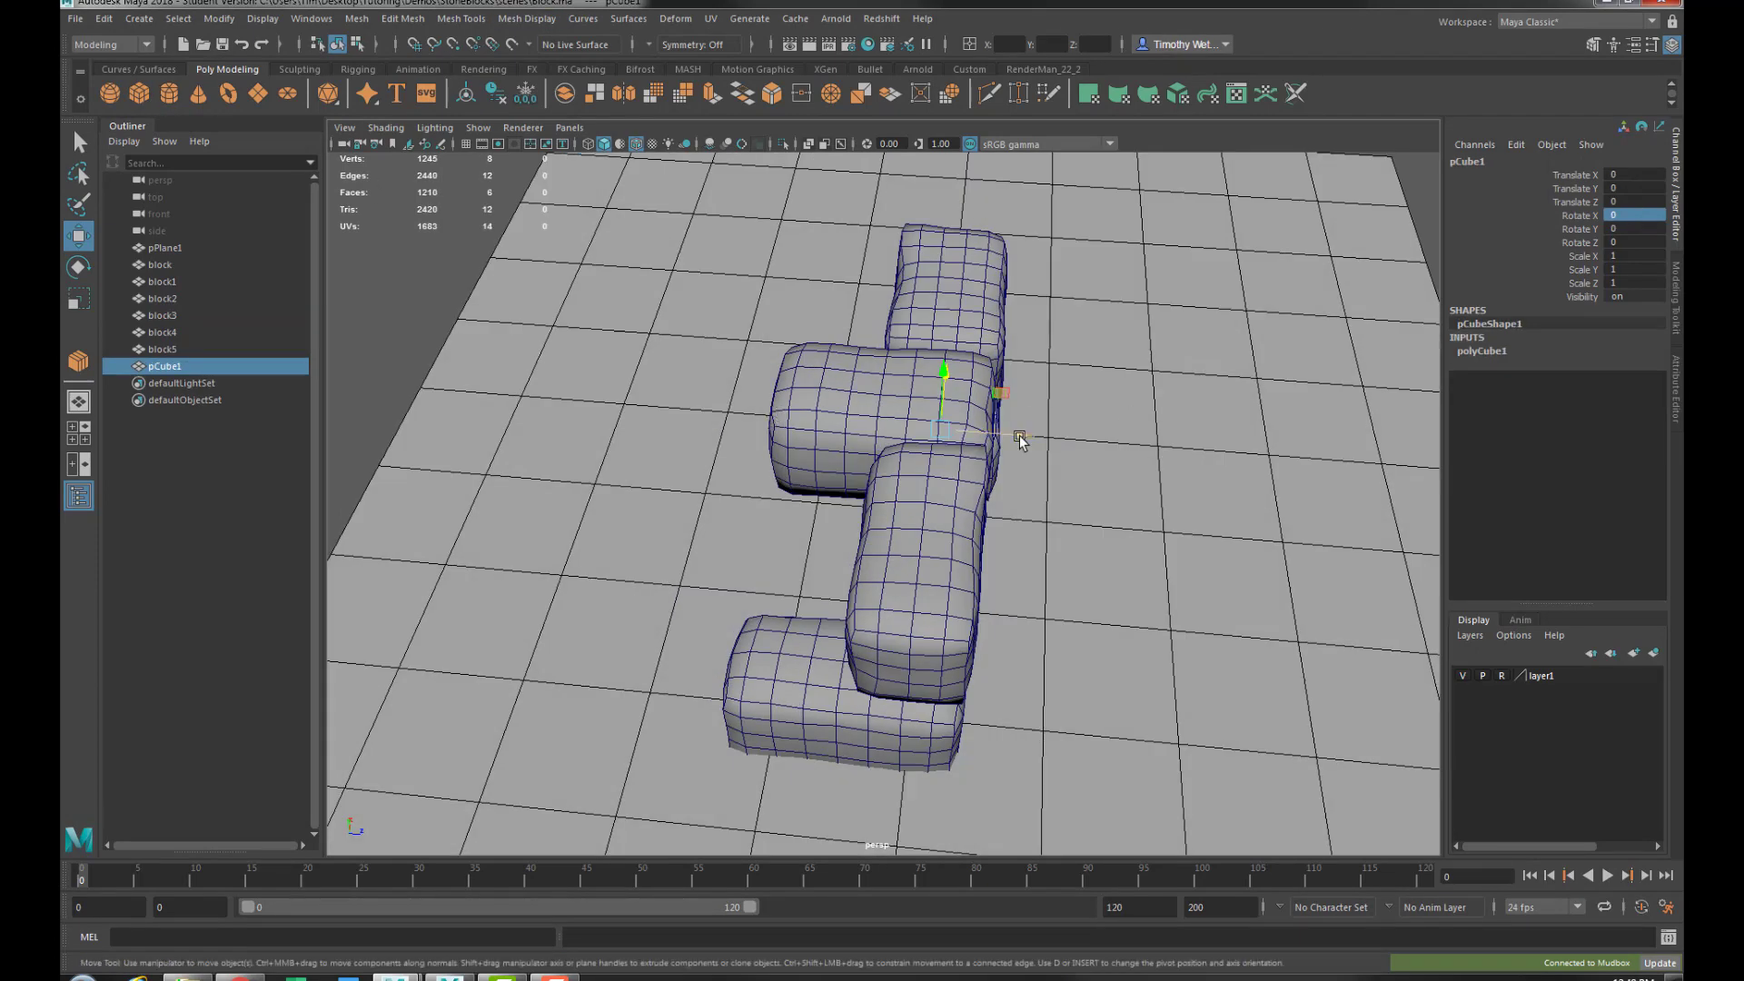
pyautogui.press('r')
pyautogui.moveTo(940, 430); pyautogui.dragTo(1179, 722)
# Place the cube behind the blocks at about X -30.3, Y 13, Z -17.8 and stretch its Scale X to about 104.2
pyautogui.press('w')
pyautogui.moveTo(1023, 655); pyautogui.dragTo(1103, 523)
pyautogui.scroll(3, 964, 526)
pyautogui.press('r')
pyautogui.keyDown('alt'); pyautogui.moveTo(1036, 541); pyautogui.dragTo(1053, 482); pyautogui.keyUp('alt')
pyautogui.keyDown('alt'); pyautogui.moveTo(1053, 481); pyautogui.dragTo(1043, 480, button='middle'); pyautogui.keyUp('alt')
pyautogui.keyDown('alt'); pyautogui.moveTo(1042, 483); pyautogui.dragTo(1111, 505, button='right'); pyautogui.keyUp('alt')
pyautogui.scroll(-3, 1112, 505)
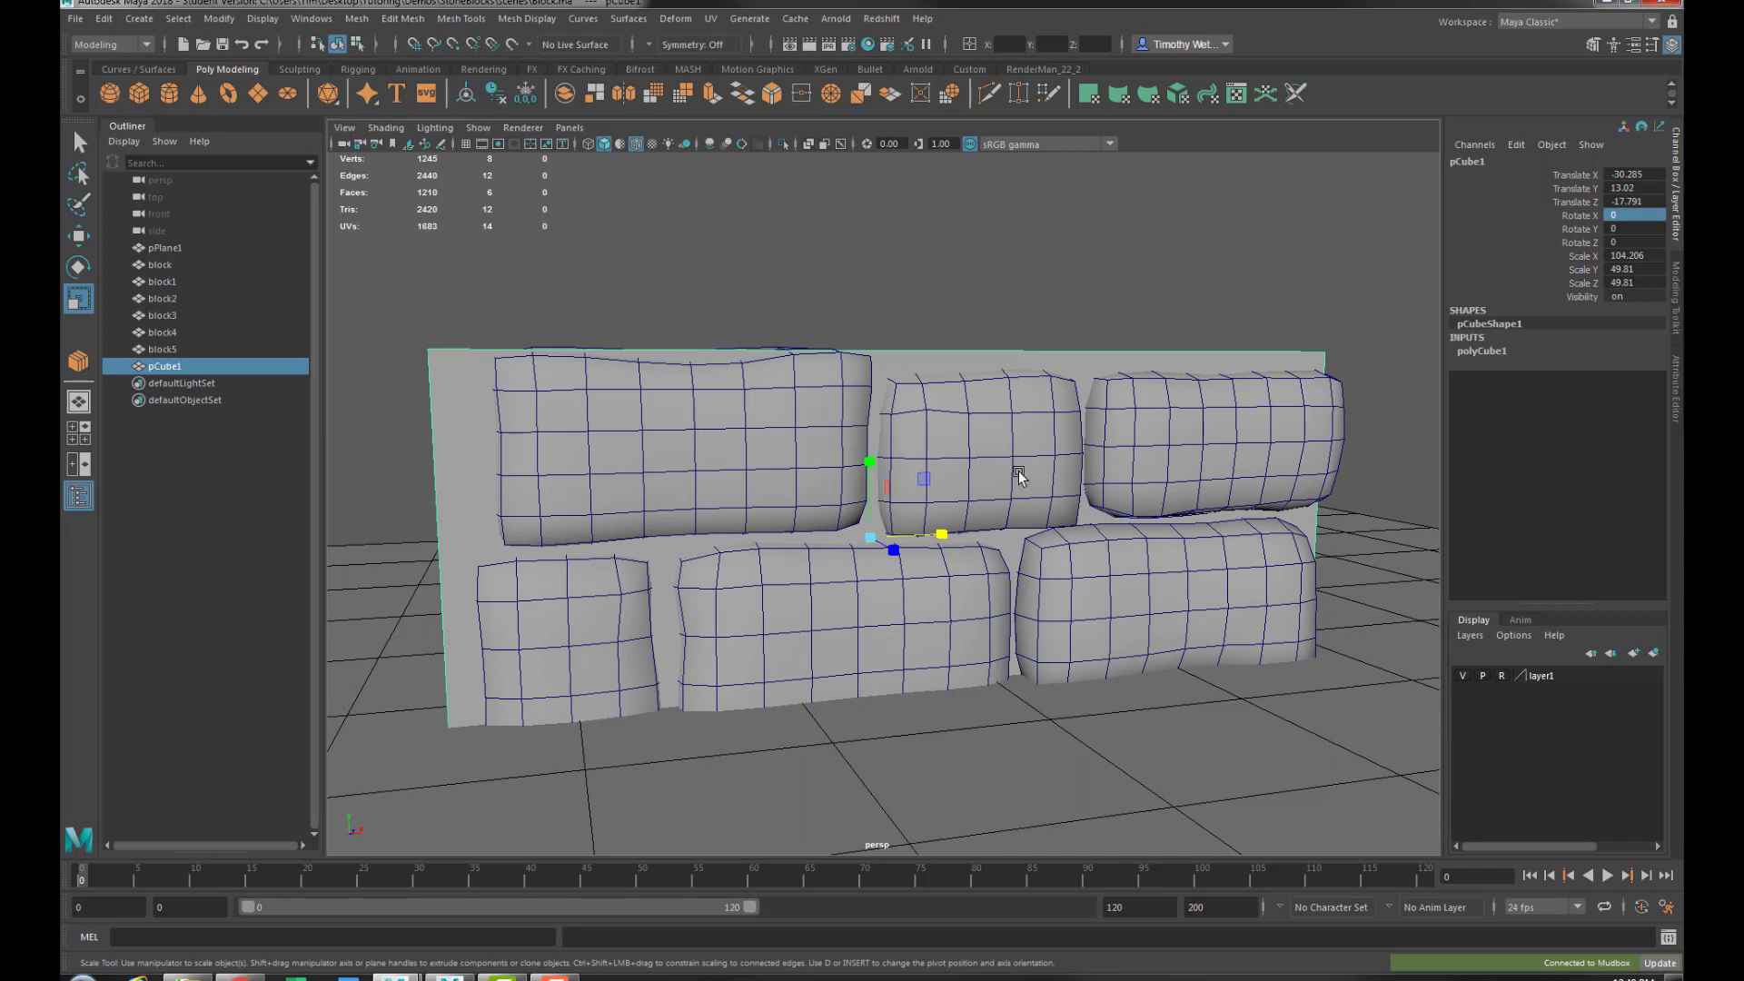
# Open the Redshift Render View, place it clear of the wall, and start an interactive render
pyautogui.click(883, 20)
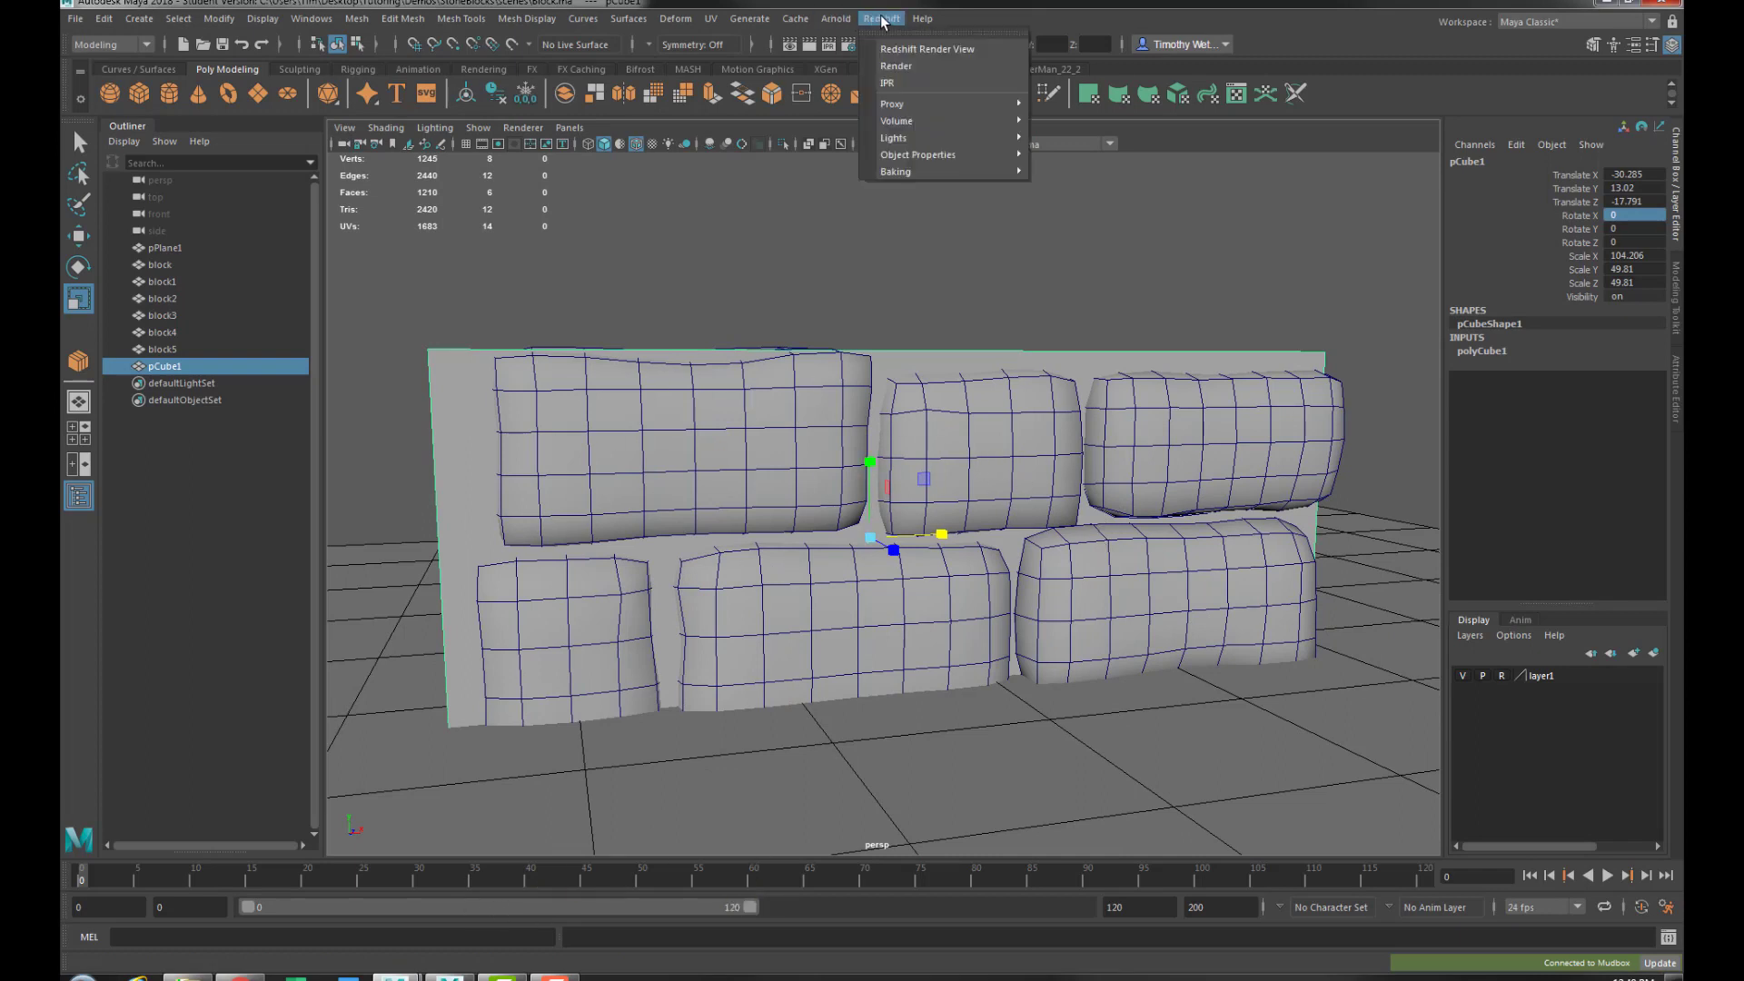
pyautogui.click(906, 52)
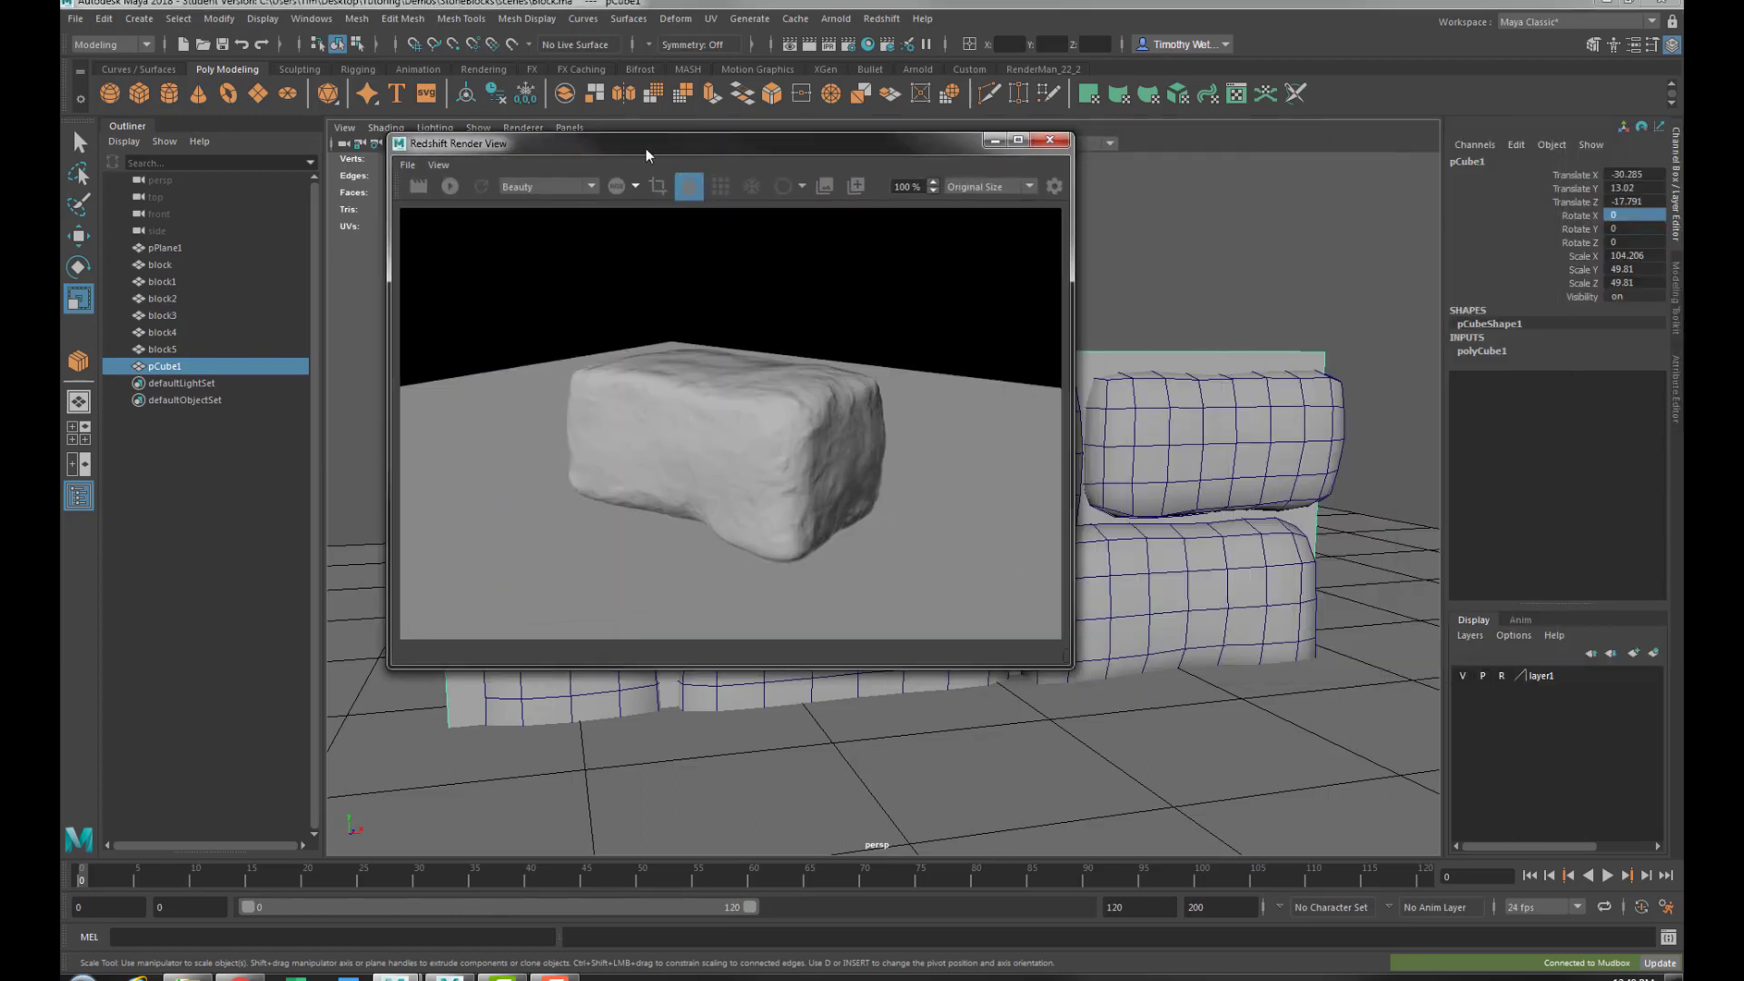
pyautogui.moveTo(646, 149); pyautogui.dragTo(494, 191)
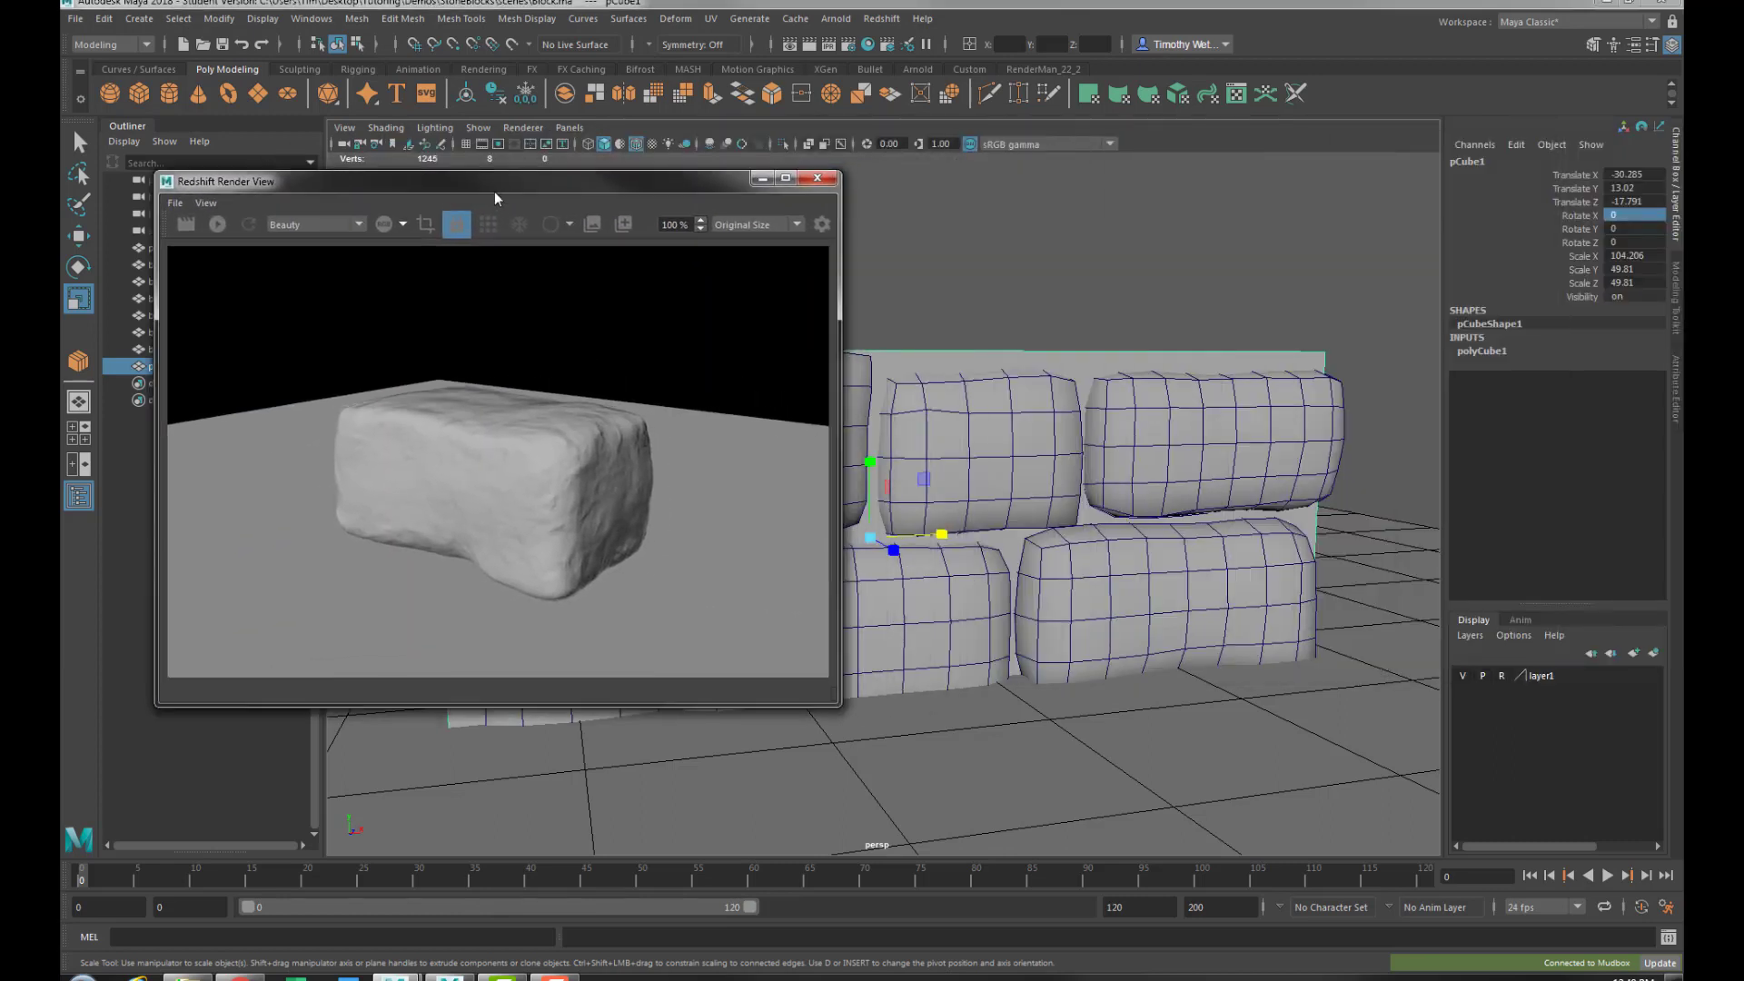
pyautogui.click(217, 225)
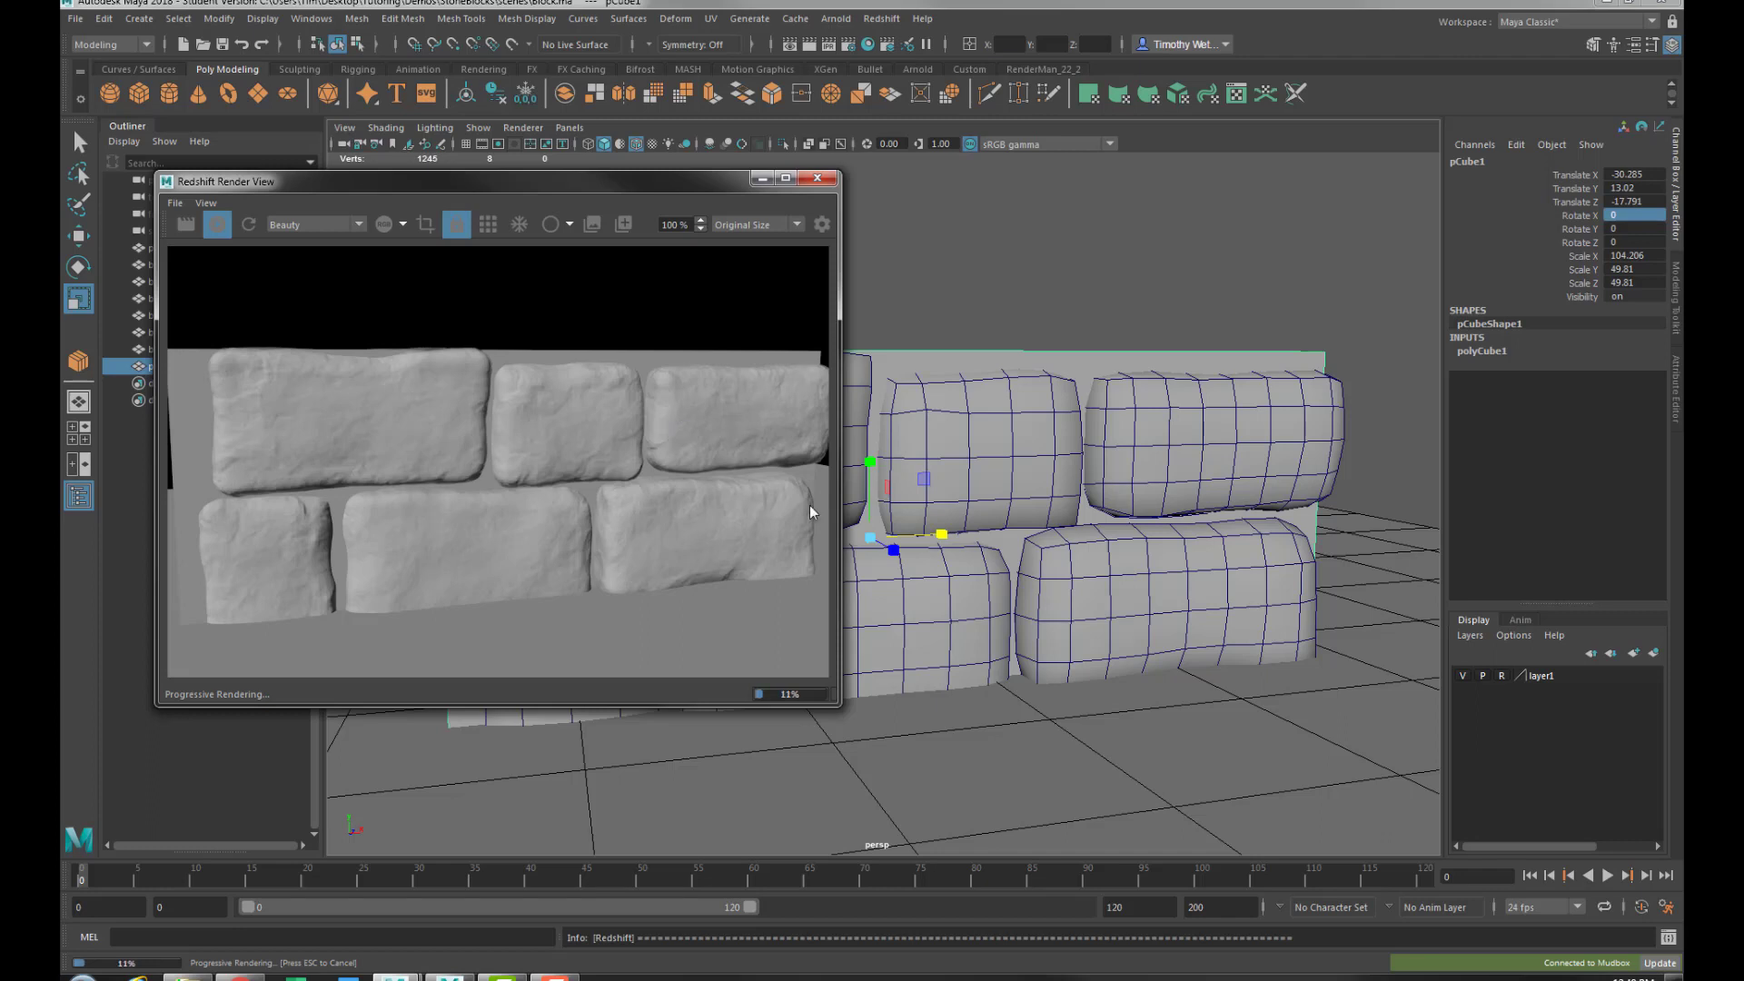
# Try a lattice deformer with 3 x 3 x 3 divisions on the upper crosswise block and check it in the live render
pyautogui.click(986, 449)
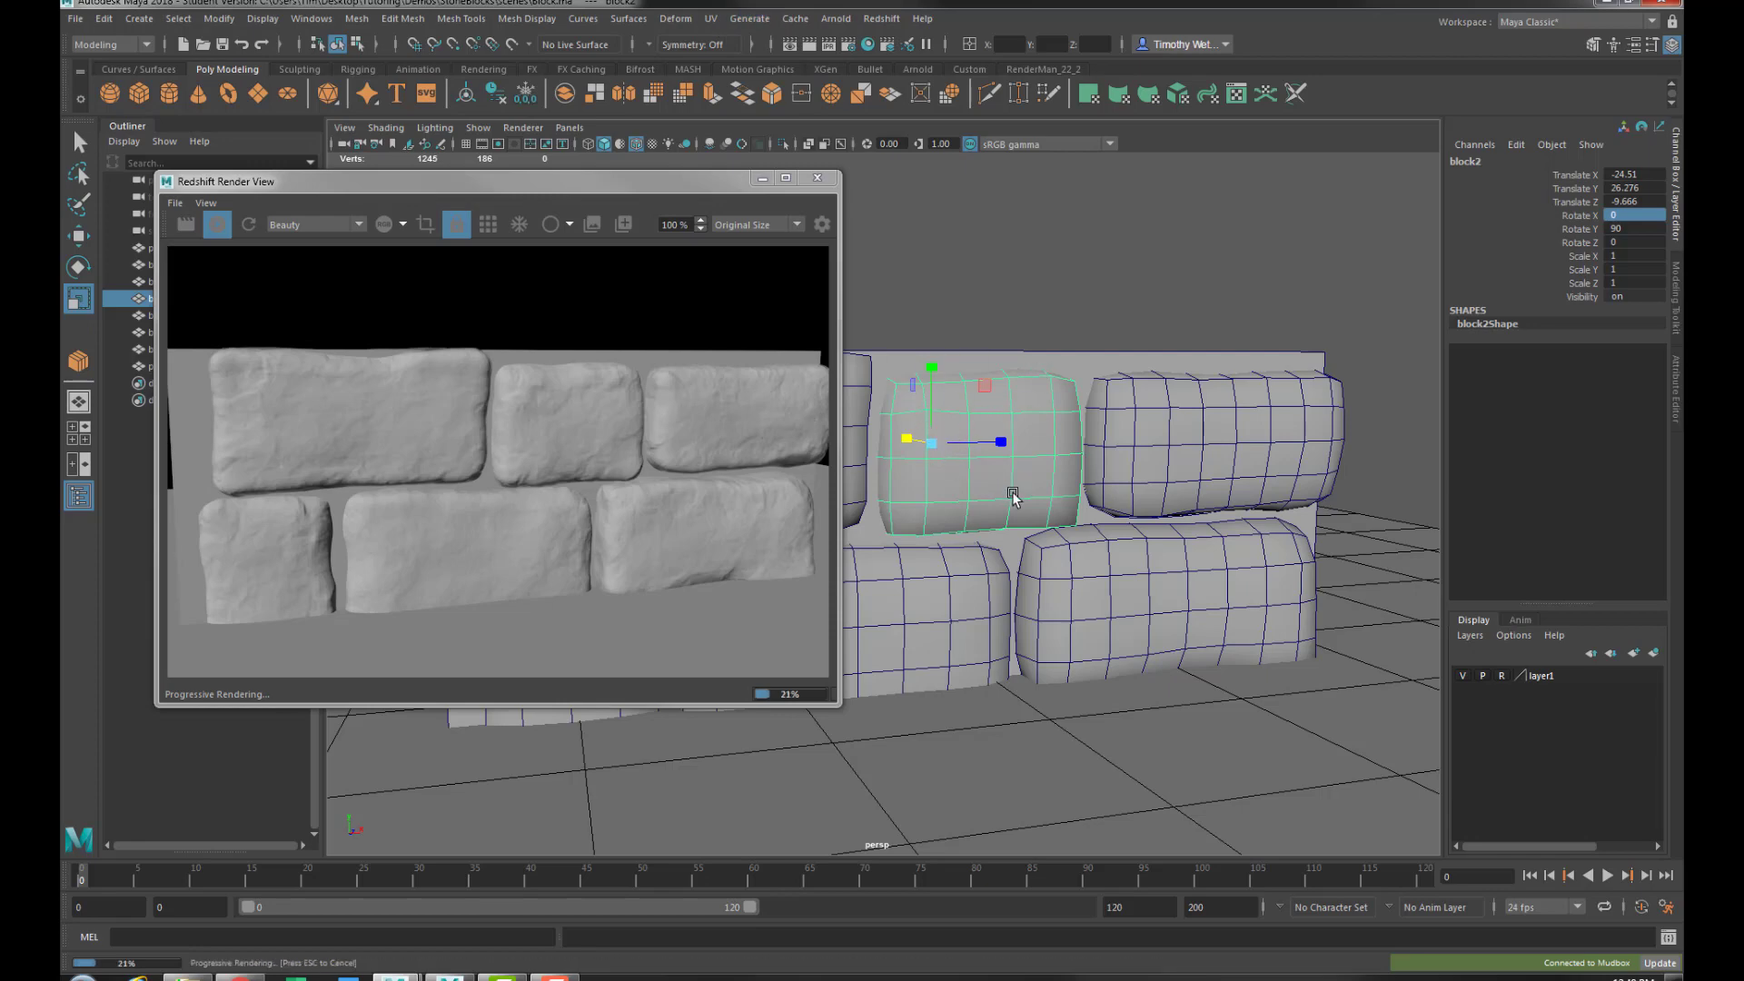
pyautogui.keyDown('alt'); pyautogui.moveTo(970, 457); pyautogui.dragTo(997, 432); pyautogui.keyUp('alt')
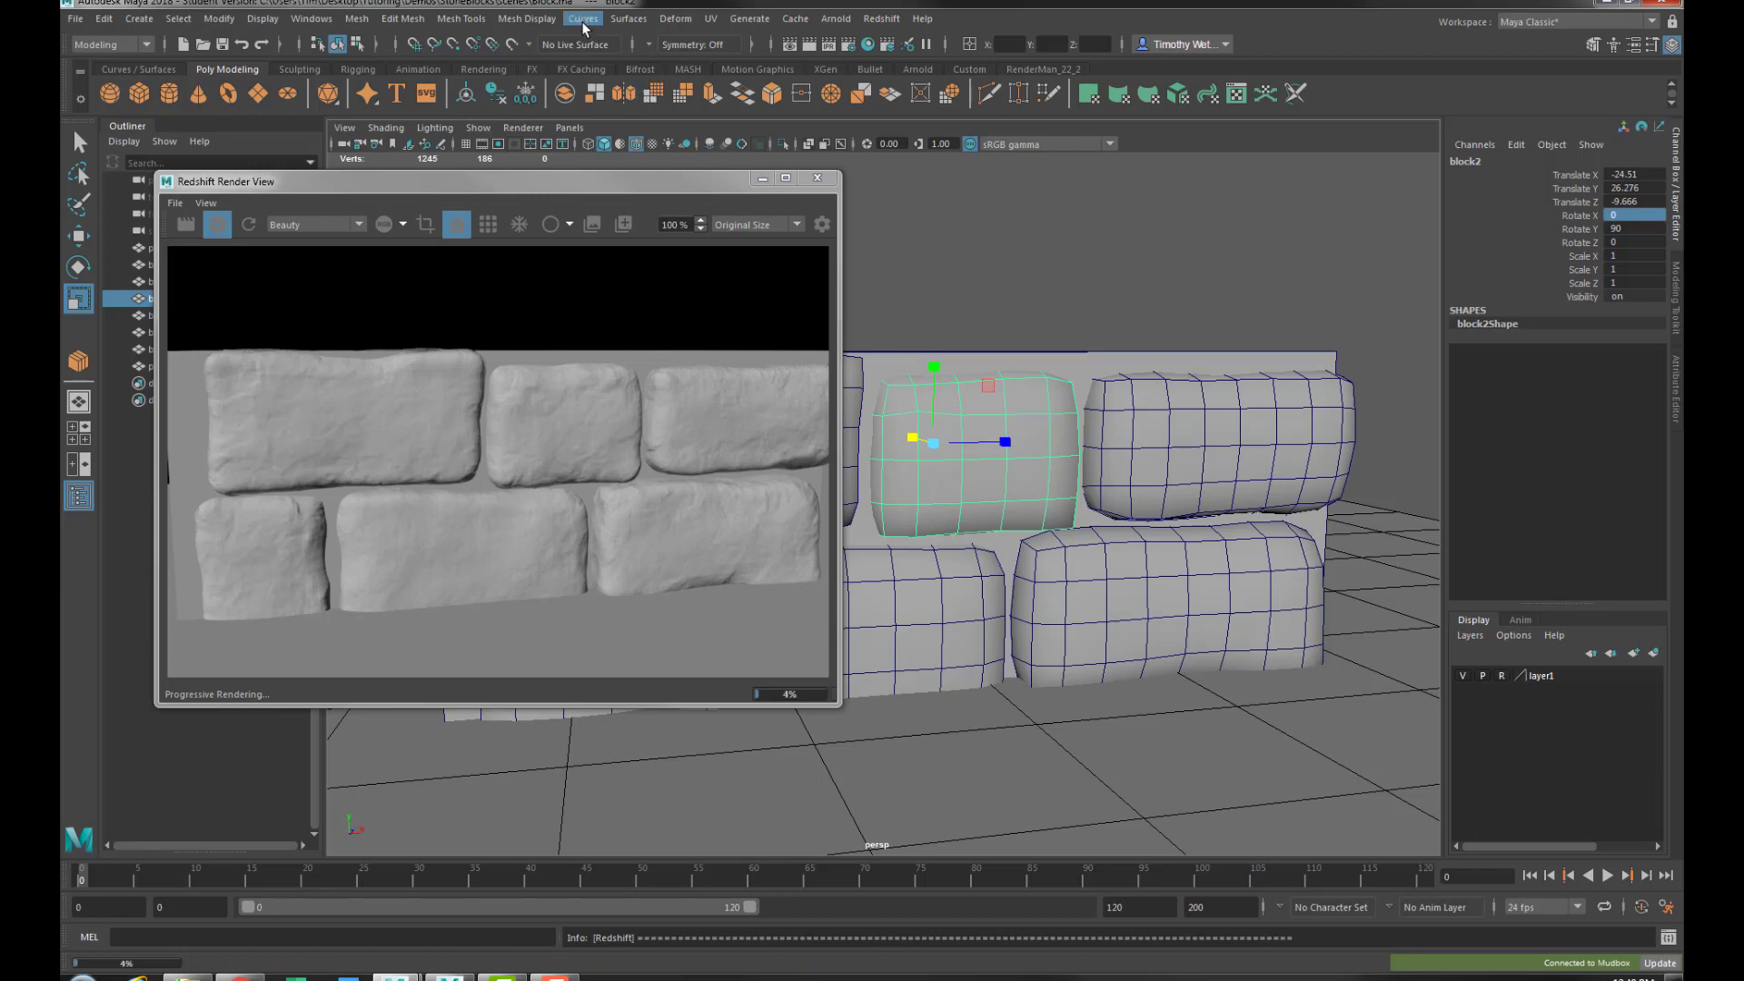
pyautogui.click(662, 21)
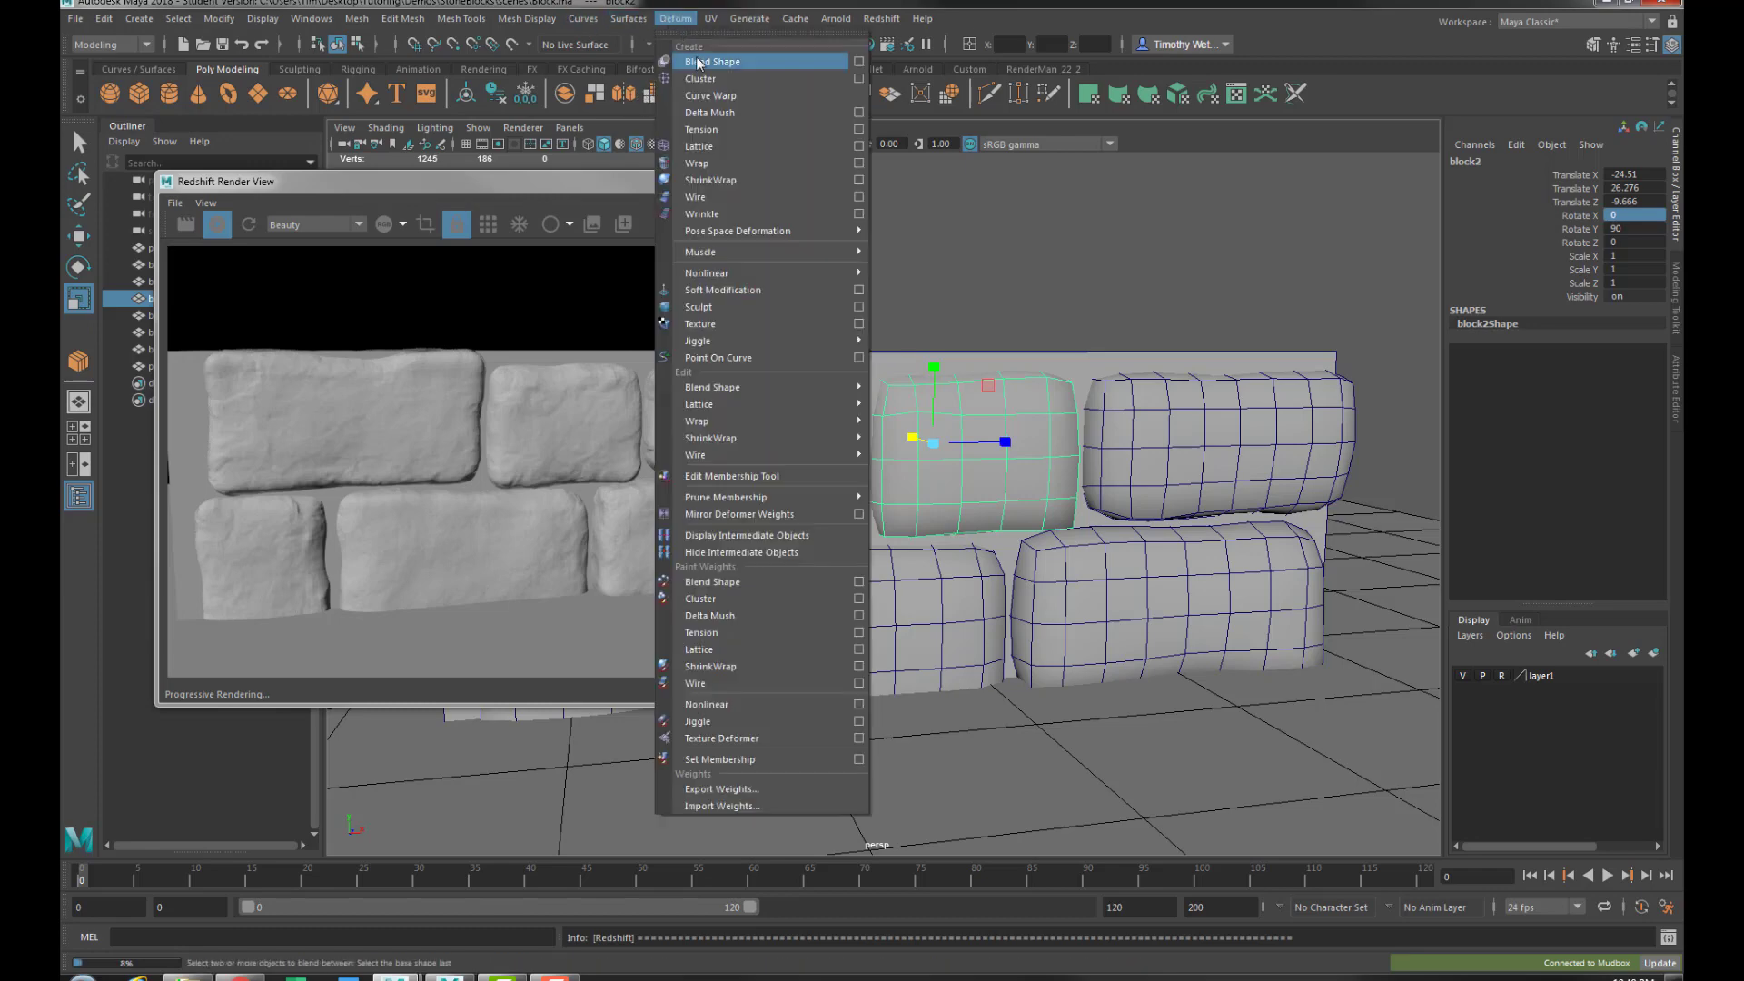
pyautogui.click(695, 147)
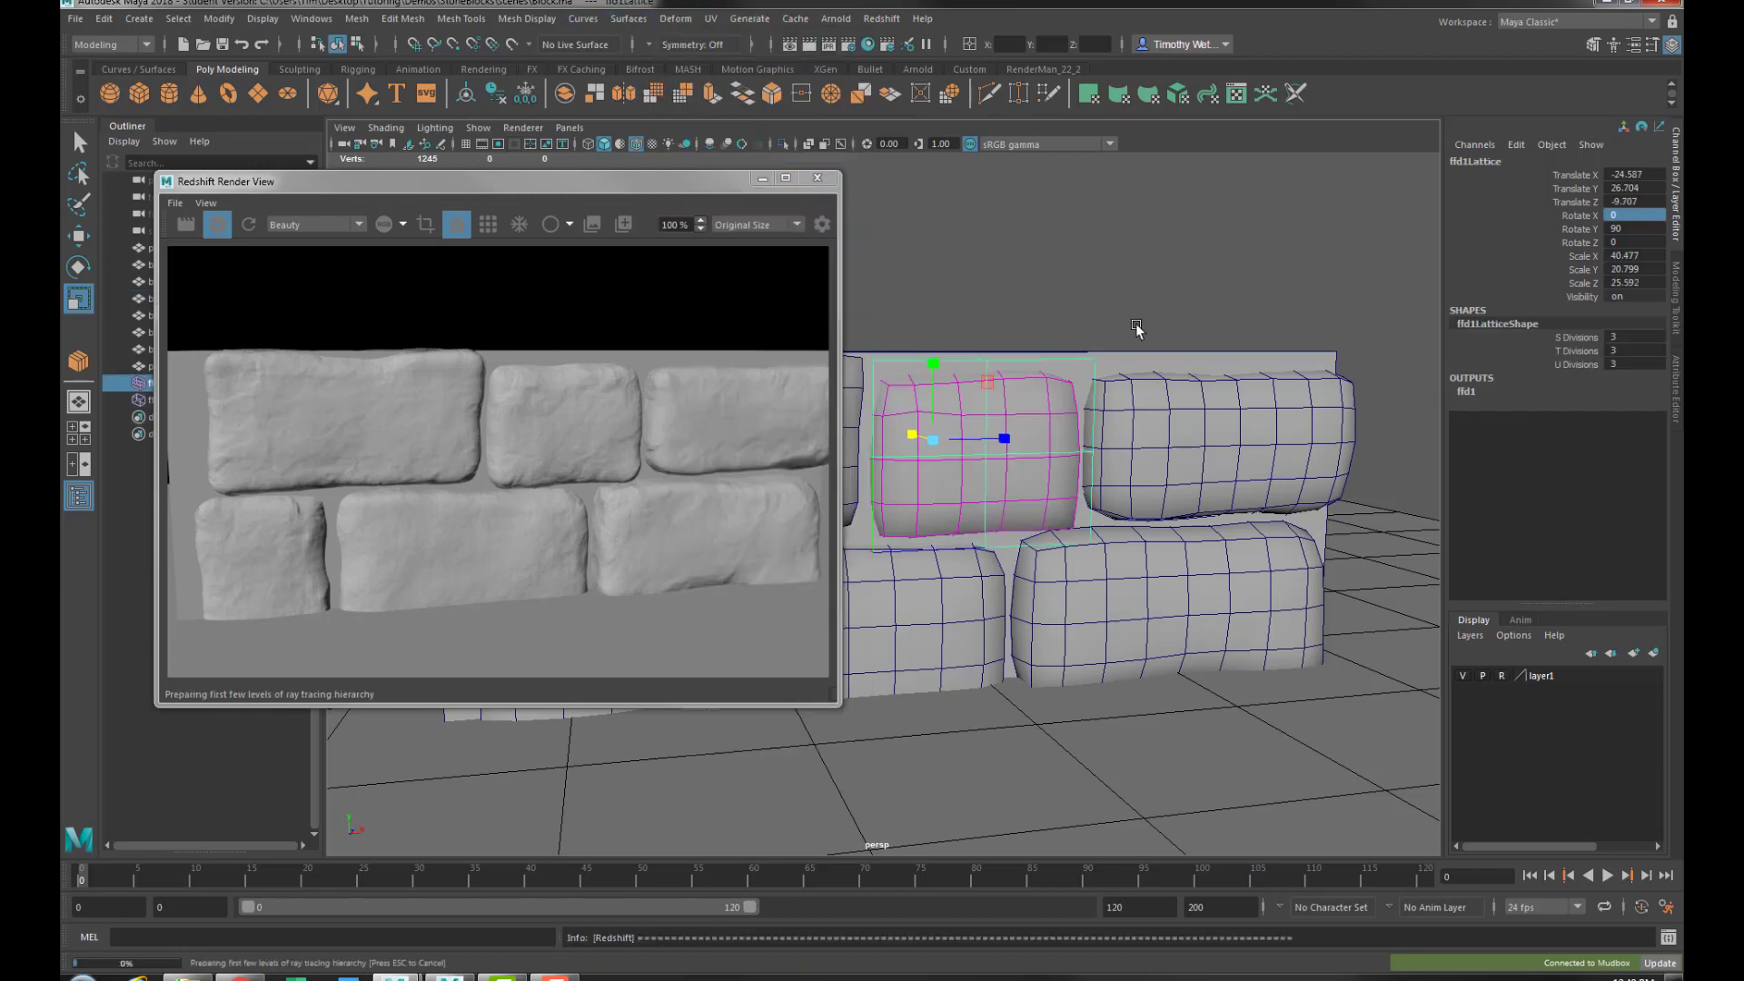
pyautogui.rightClick(1096, 293)
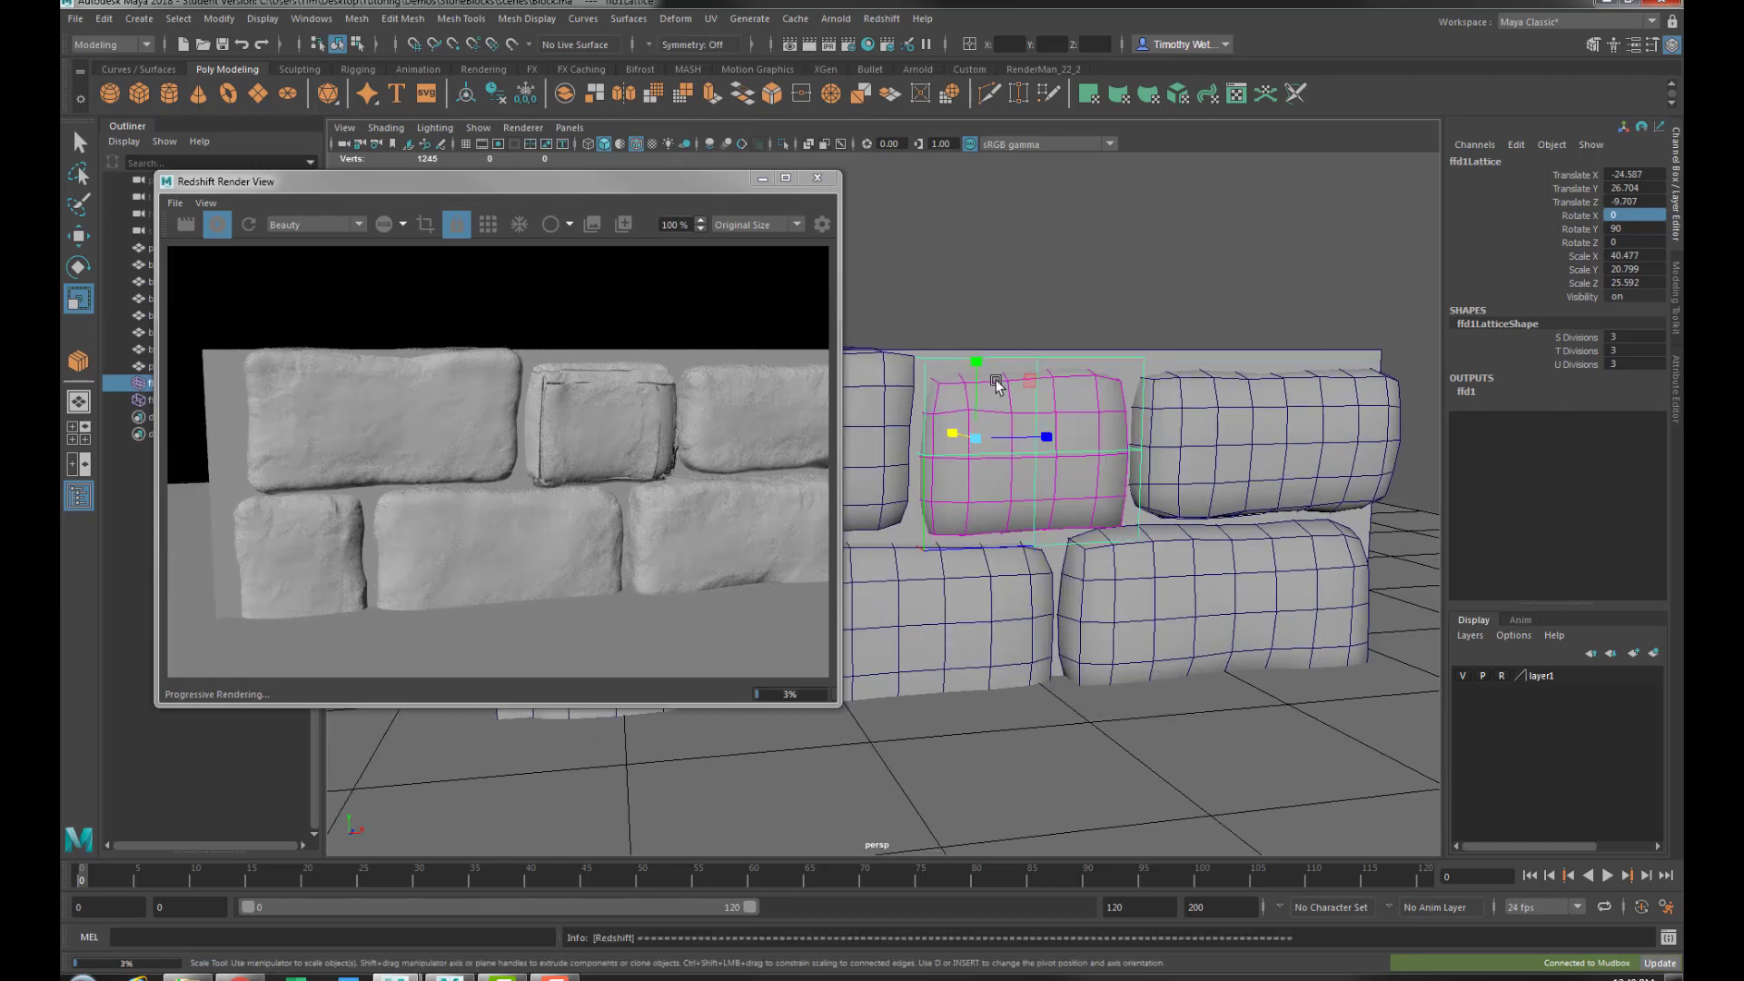
pyautogui.moveTo(678, 433)
pyautogui.mouseDown()
pyautogui.moveTo(677, 460)
pyautogui.moveTo(666, 447)
pyautogui.mouseUp()
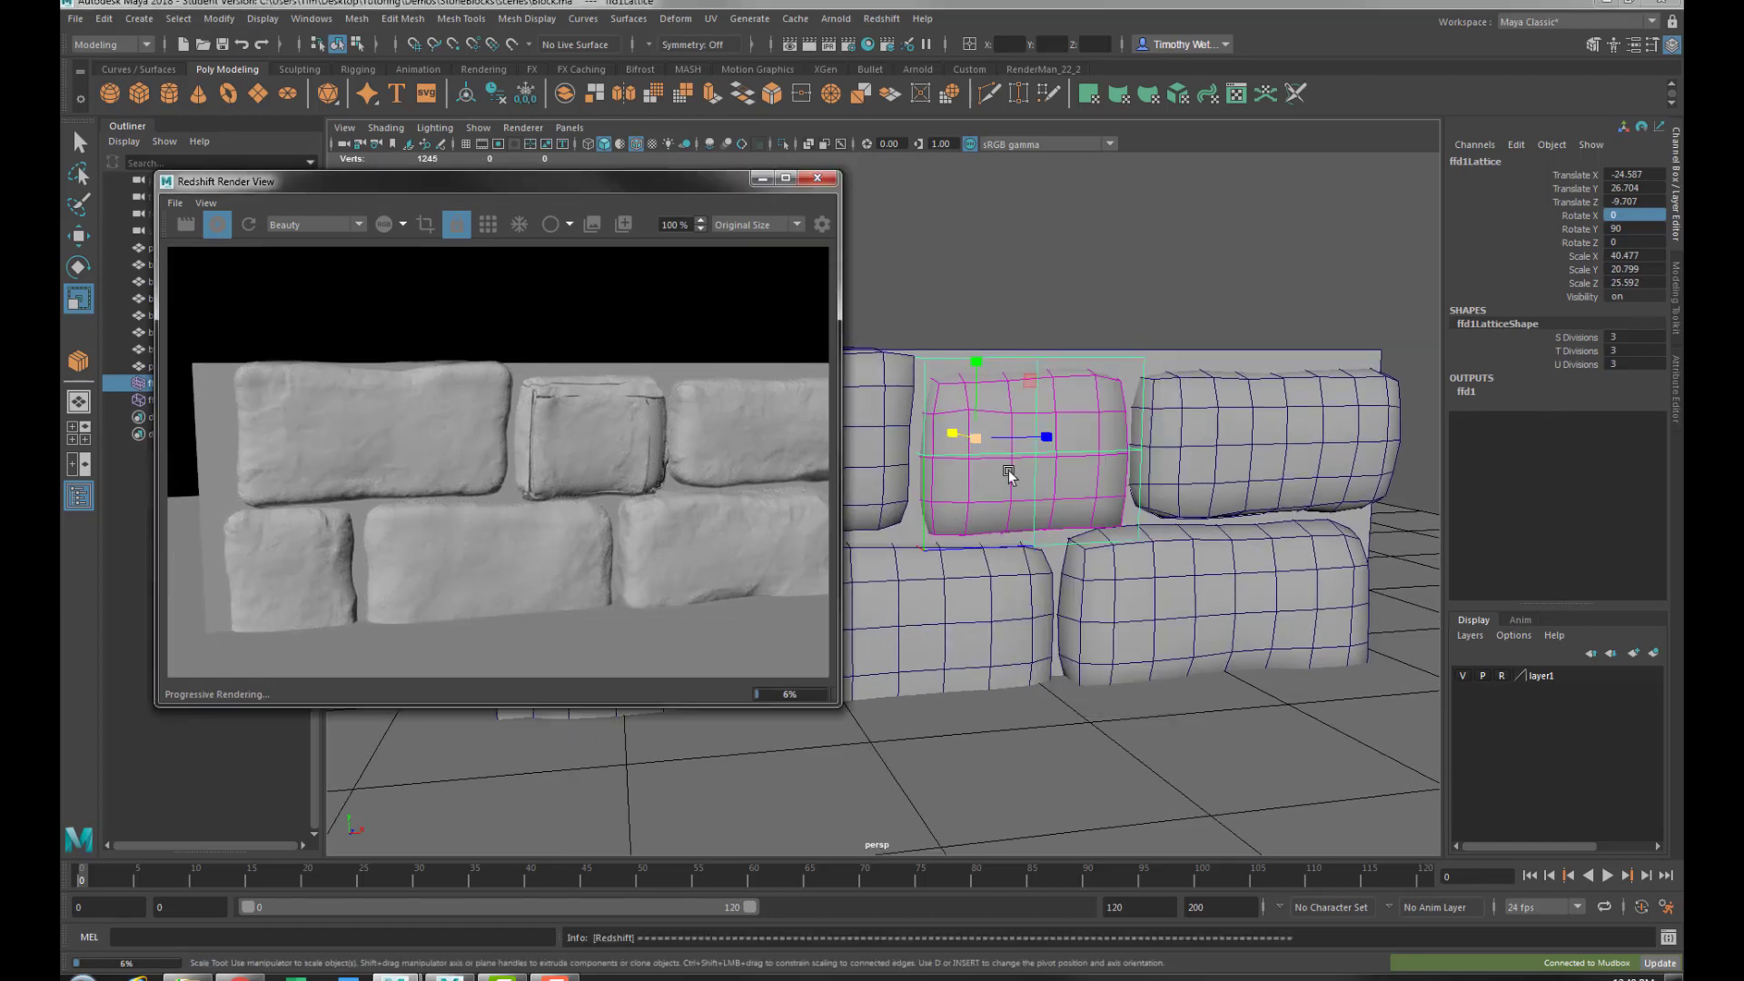
# Delete the lattice from the upper crosswise block and restart the interactive render
pyautogui.click(1109, 315)
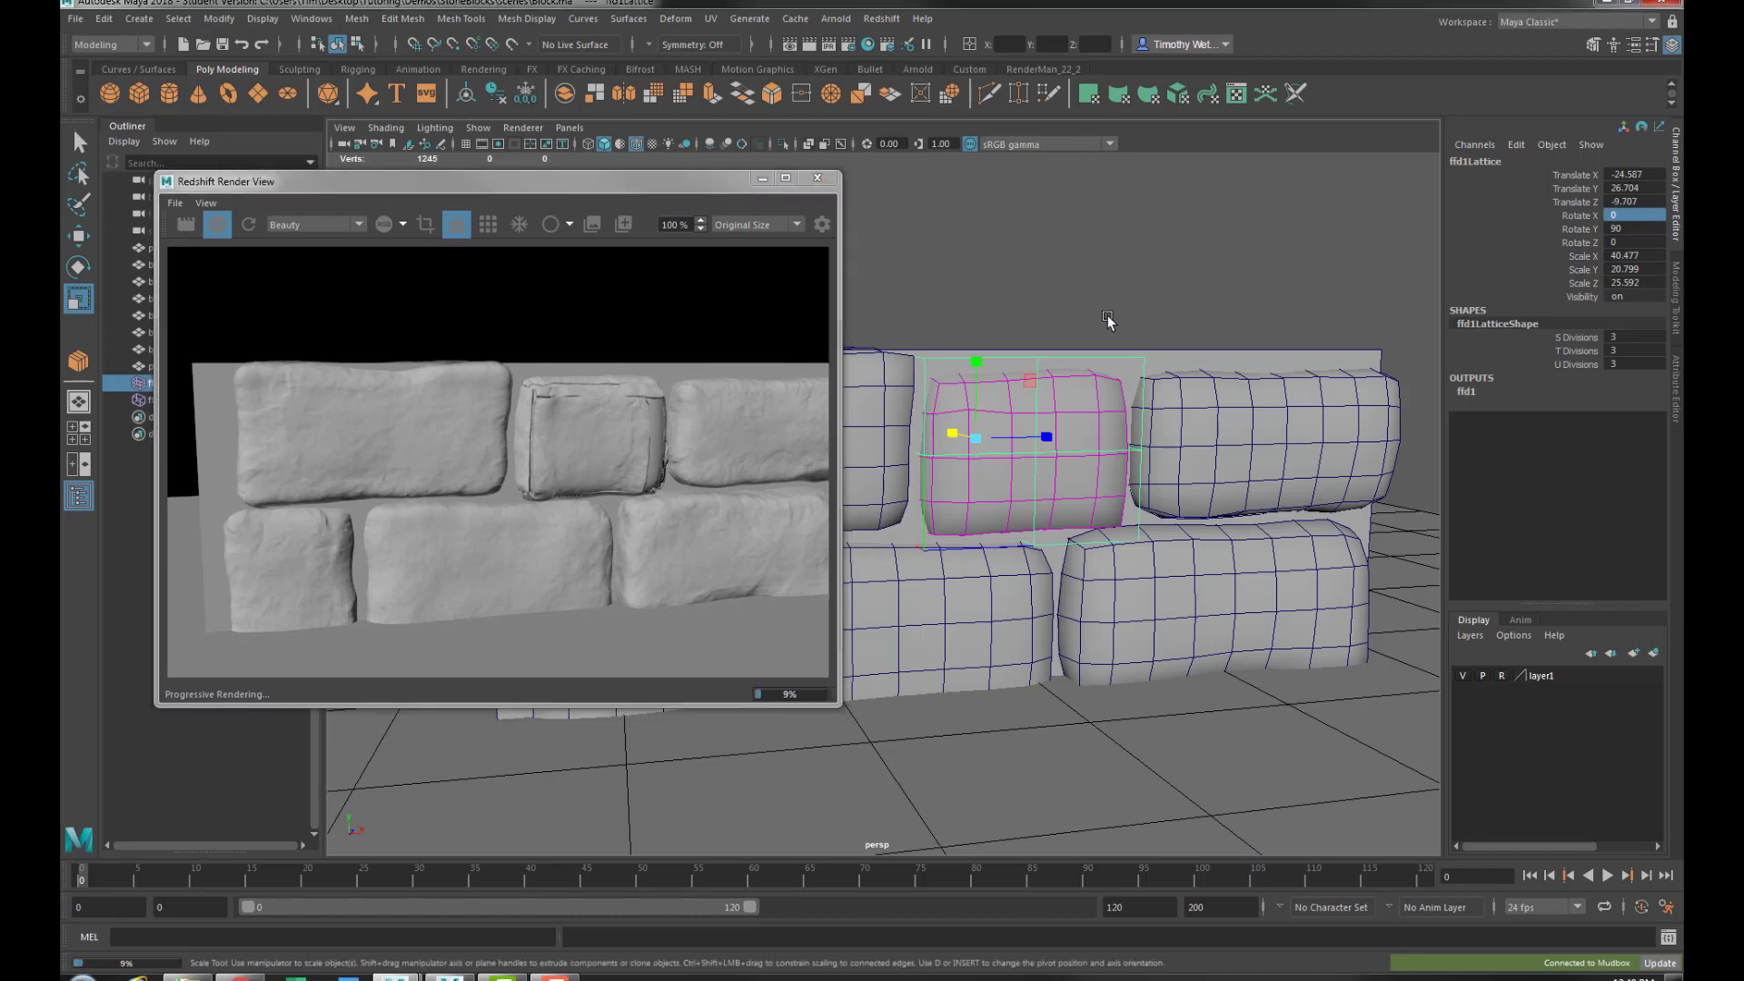
pyautogui.click(1061, 356)
pyautogui.press('Delete')
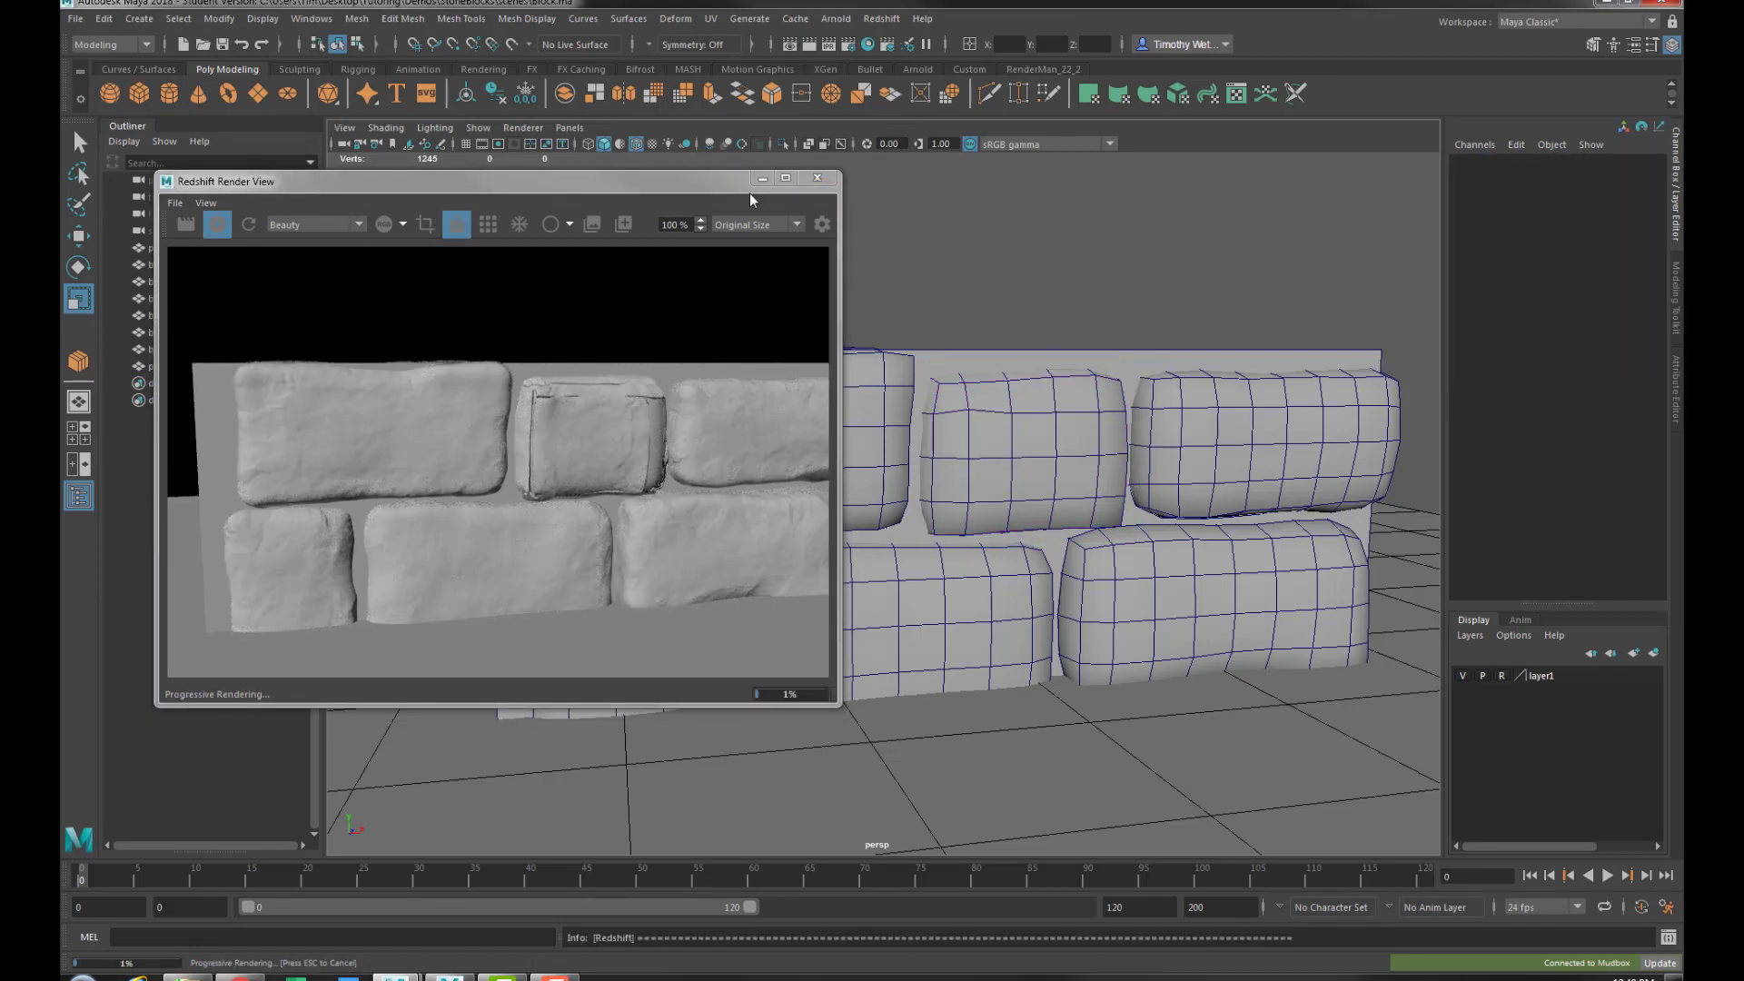
pyautogui.click(218, 226)
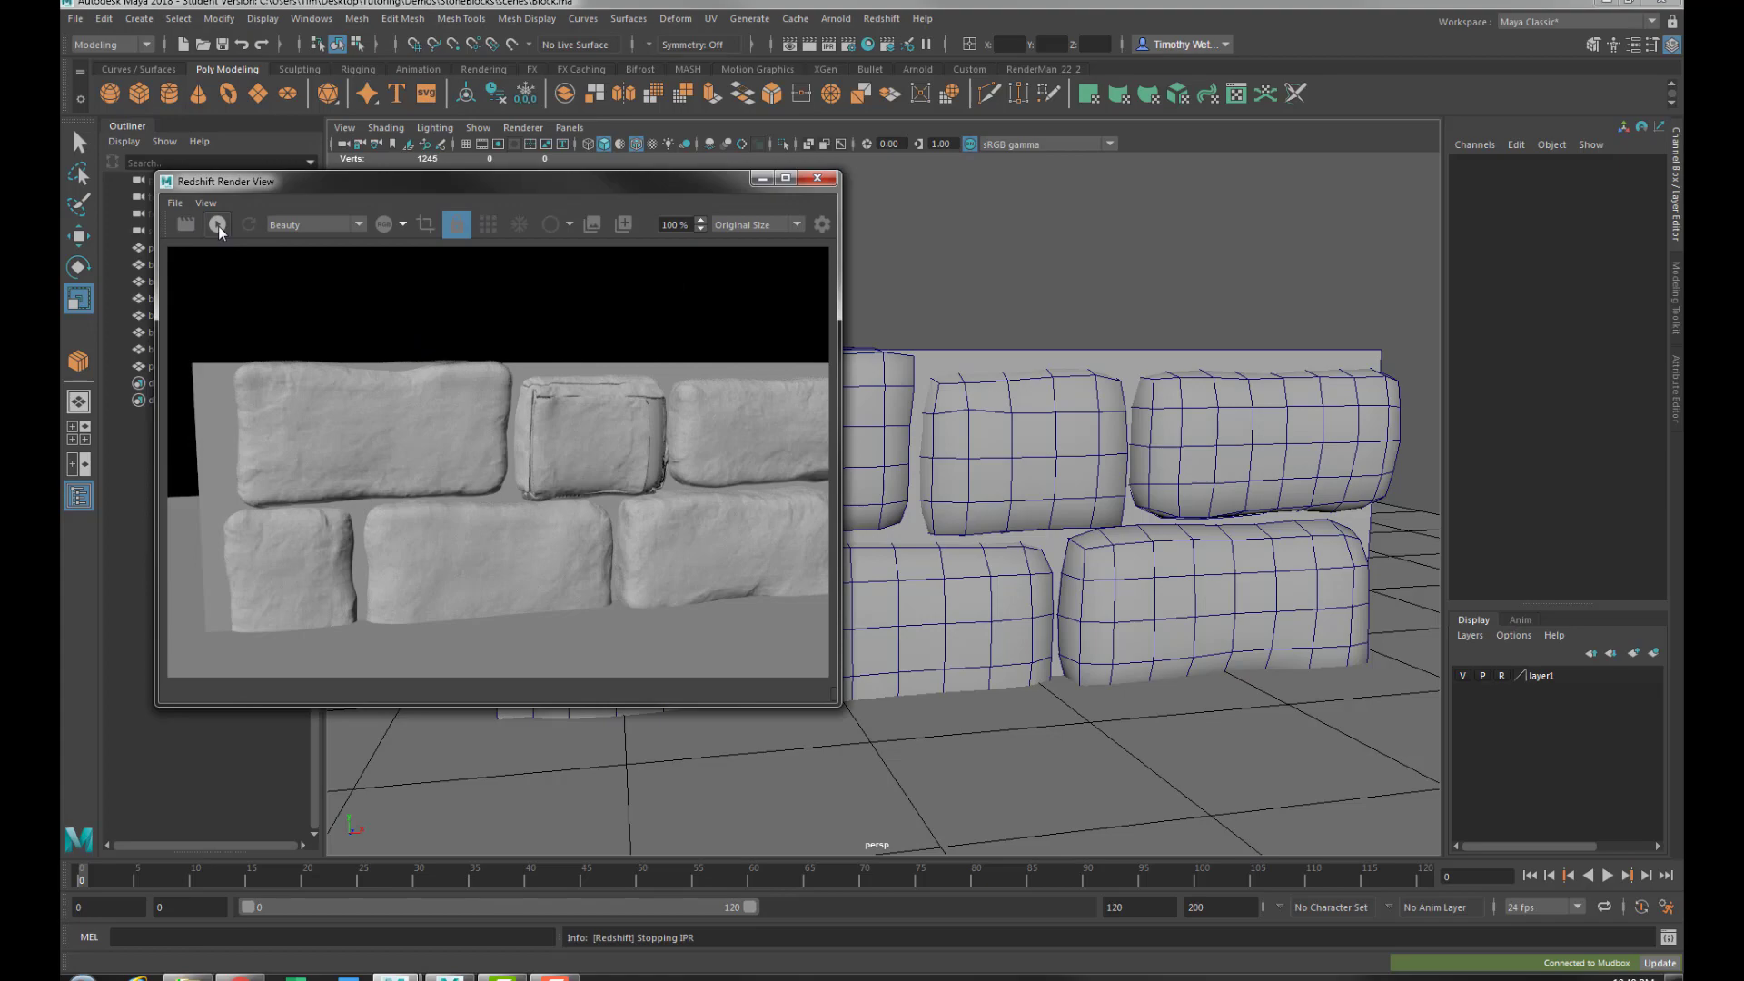
# Delete the upper crosswise block from the middle of the wall
pyautogui.click(997, 454)
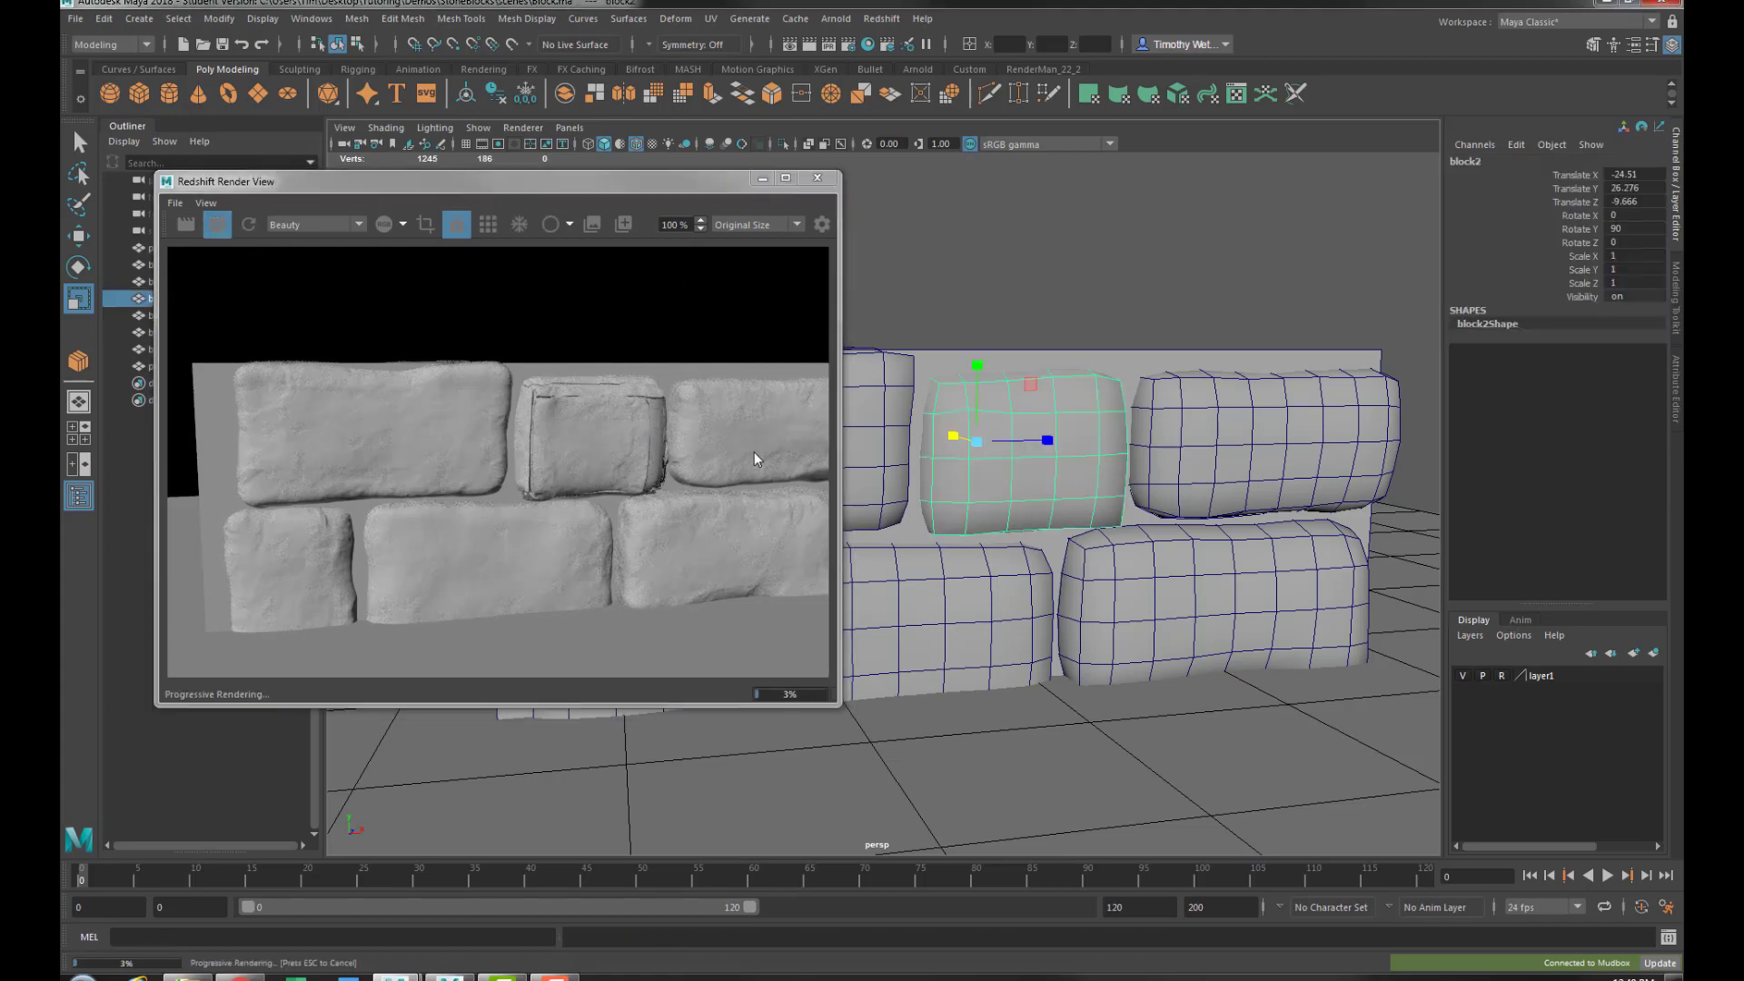
pyautogui.keyDown('alt'); pyautogui.moveTo(990, 452); pyautogui.dragTo(879, 438); pyautogui.keyUp('alt')
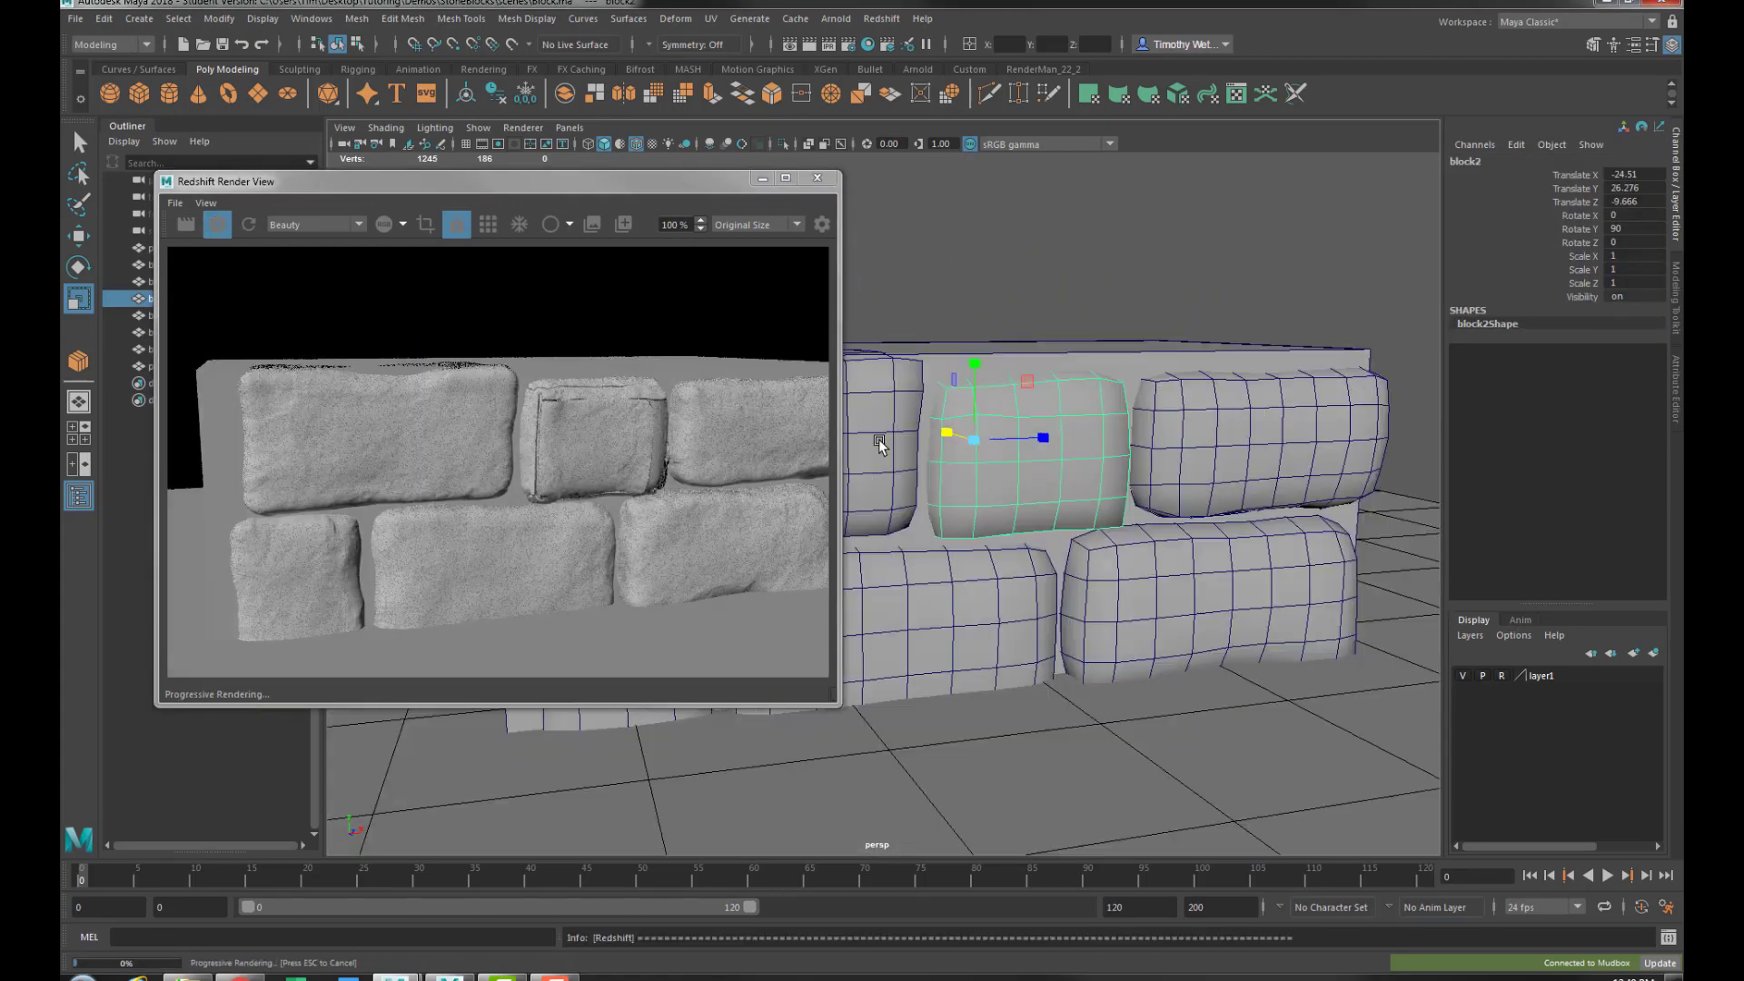
pyautogui.press('Delete')
pyautogui.keyDown('alt'); pyautogui.moveTo(1052, 386); pyautogui.dragTo(1014, 420); pyautogui.keyUp('alt')
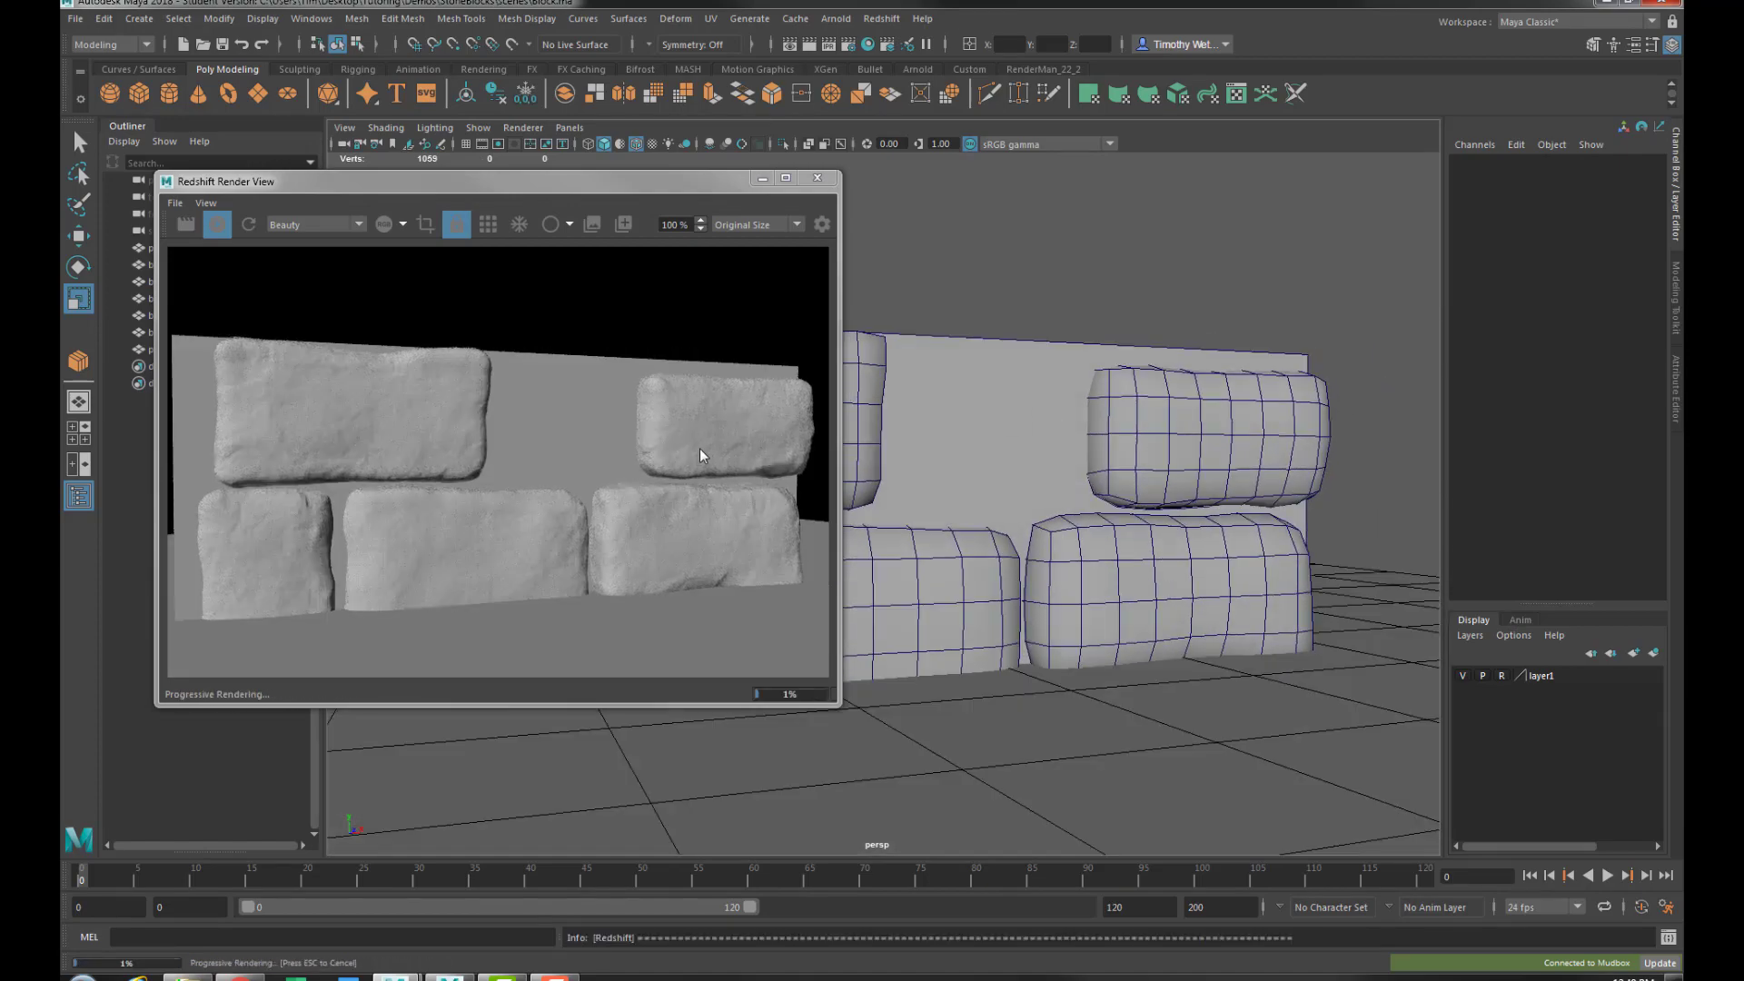
# Duplicate the 0.893-scaled upper end block and slide the copy along X into the gap in the upper row
pyautogui.click(1166, 461)
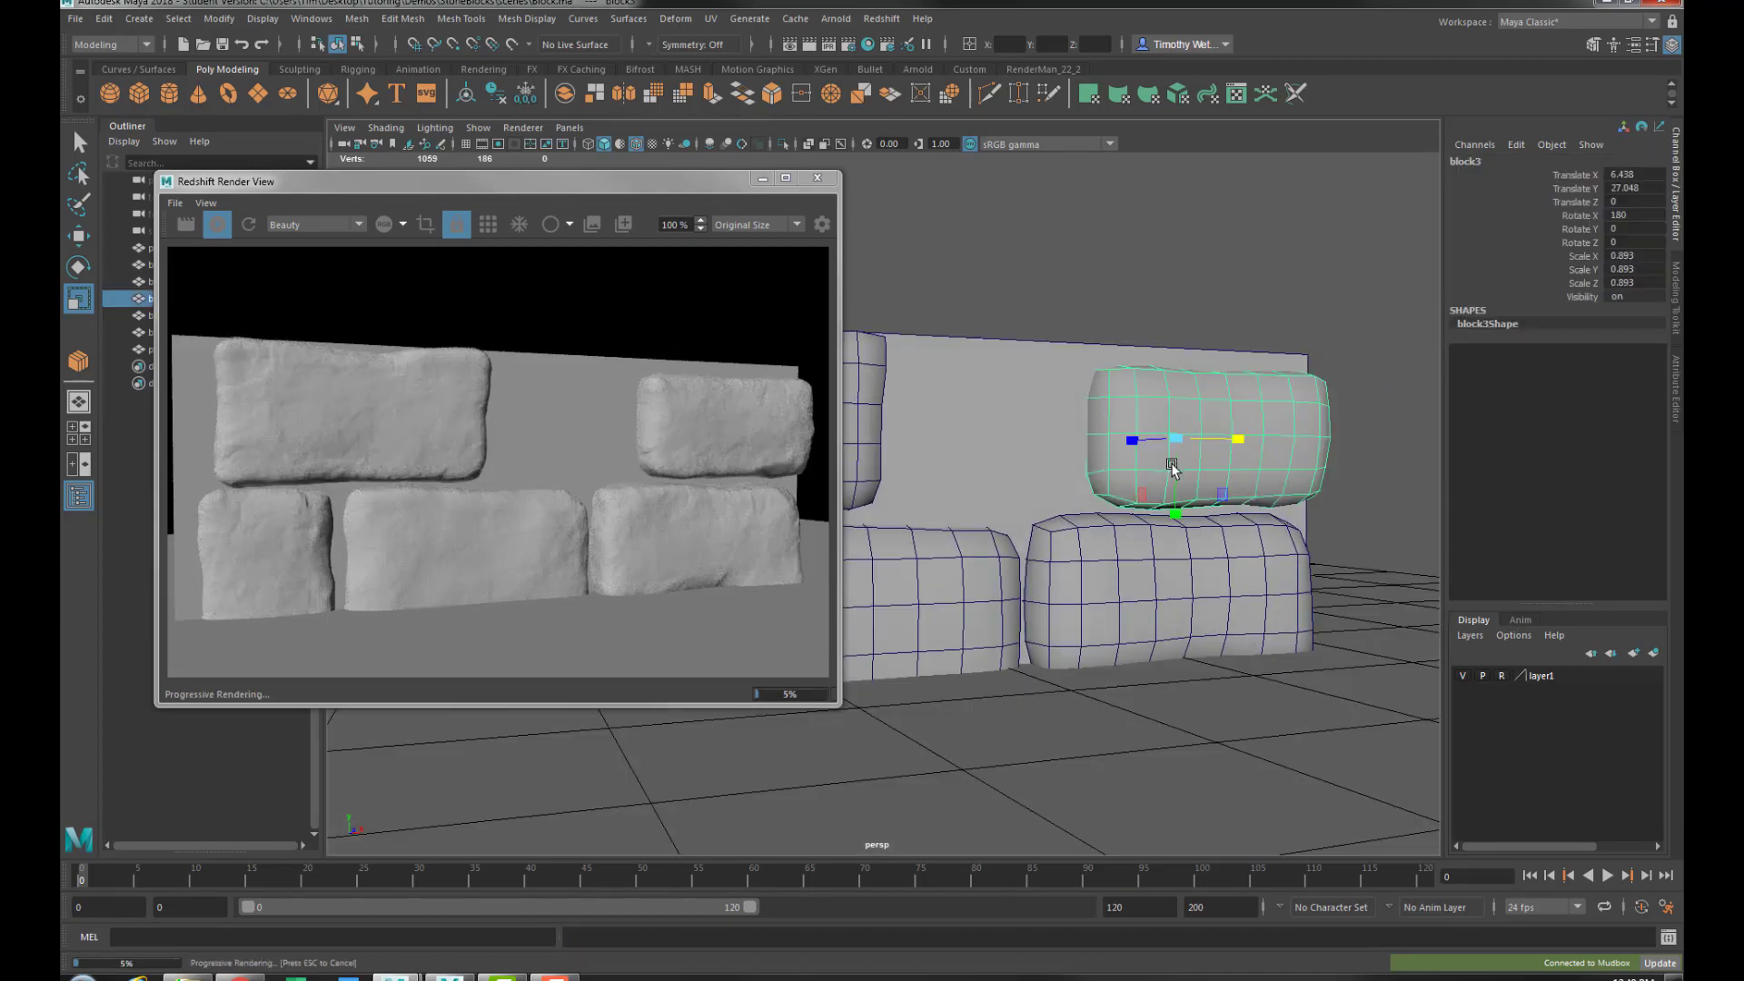
pyautogui.press('e')
pyautogui.press('w')
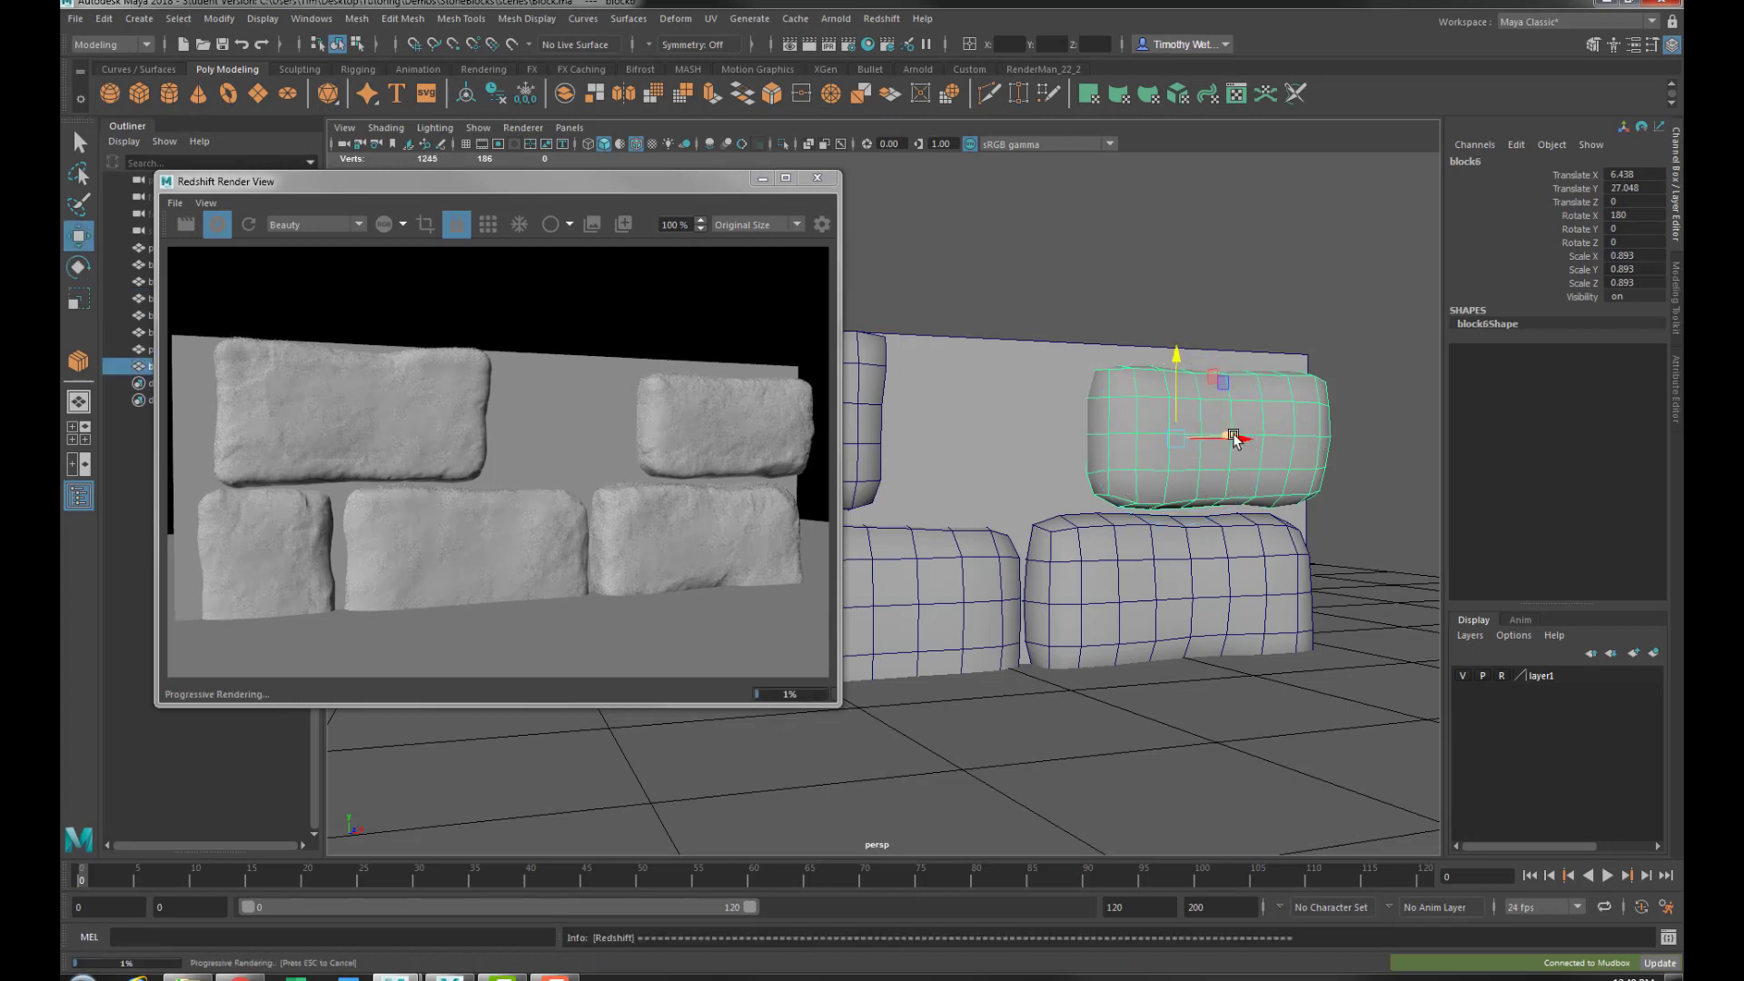
pyautogui.moveTo(1247, 441); pyautogui.dragTo(1012, 440)
# Fit the copy to the gap at about X -24.1 with Rotate Y about 82.2 and Scale X about 0.58
pyautogui.press('r')
pyautogui.press('w')
pyautogui.press('e')
pyautogui.press('w')
pyautogui.keyDown('alt'); pyautogui.moveTo(1058, 504); pyautogui.dragTo(1027, 532); pyautogui.keyUp('alt')
pyautogui.scroll(-4, 1081, 493)
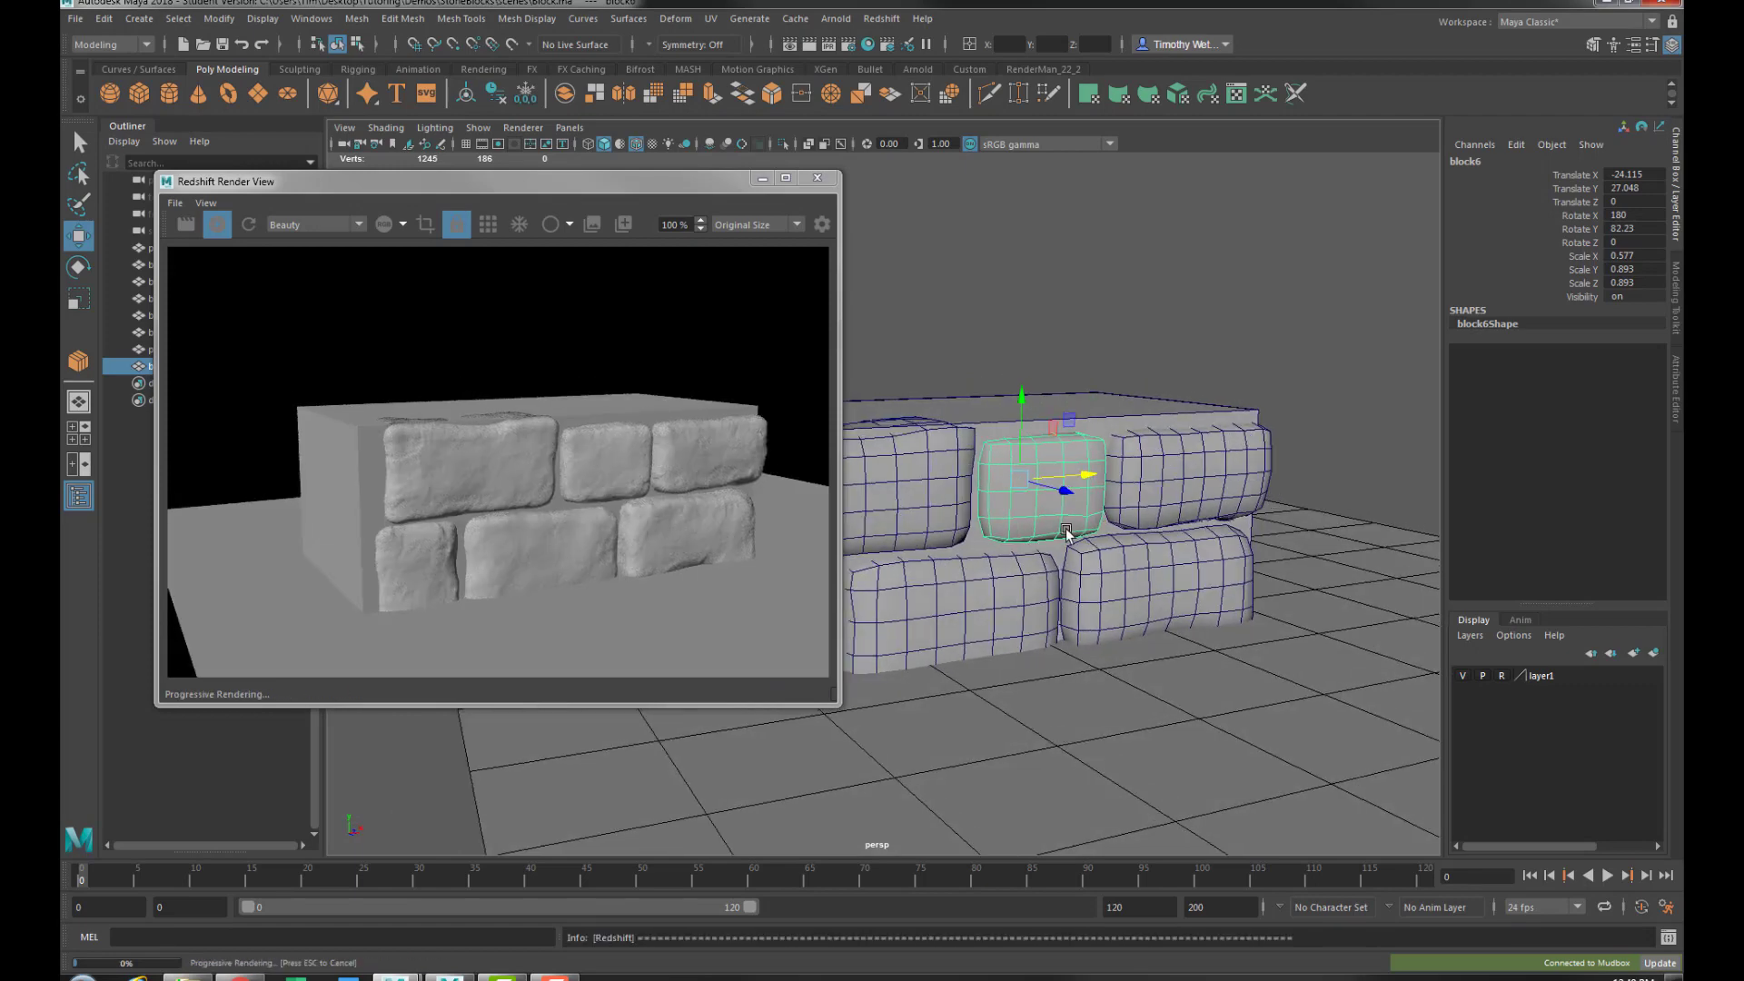
pyautogui.click(1111, 331)
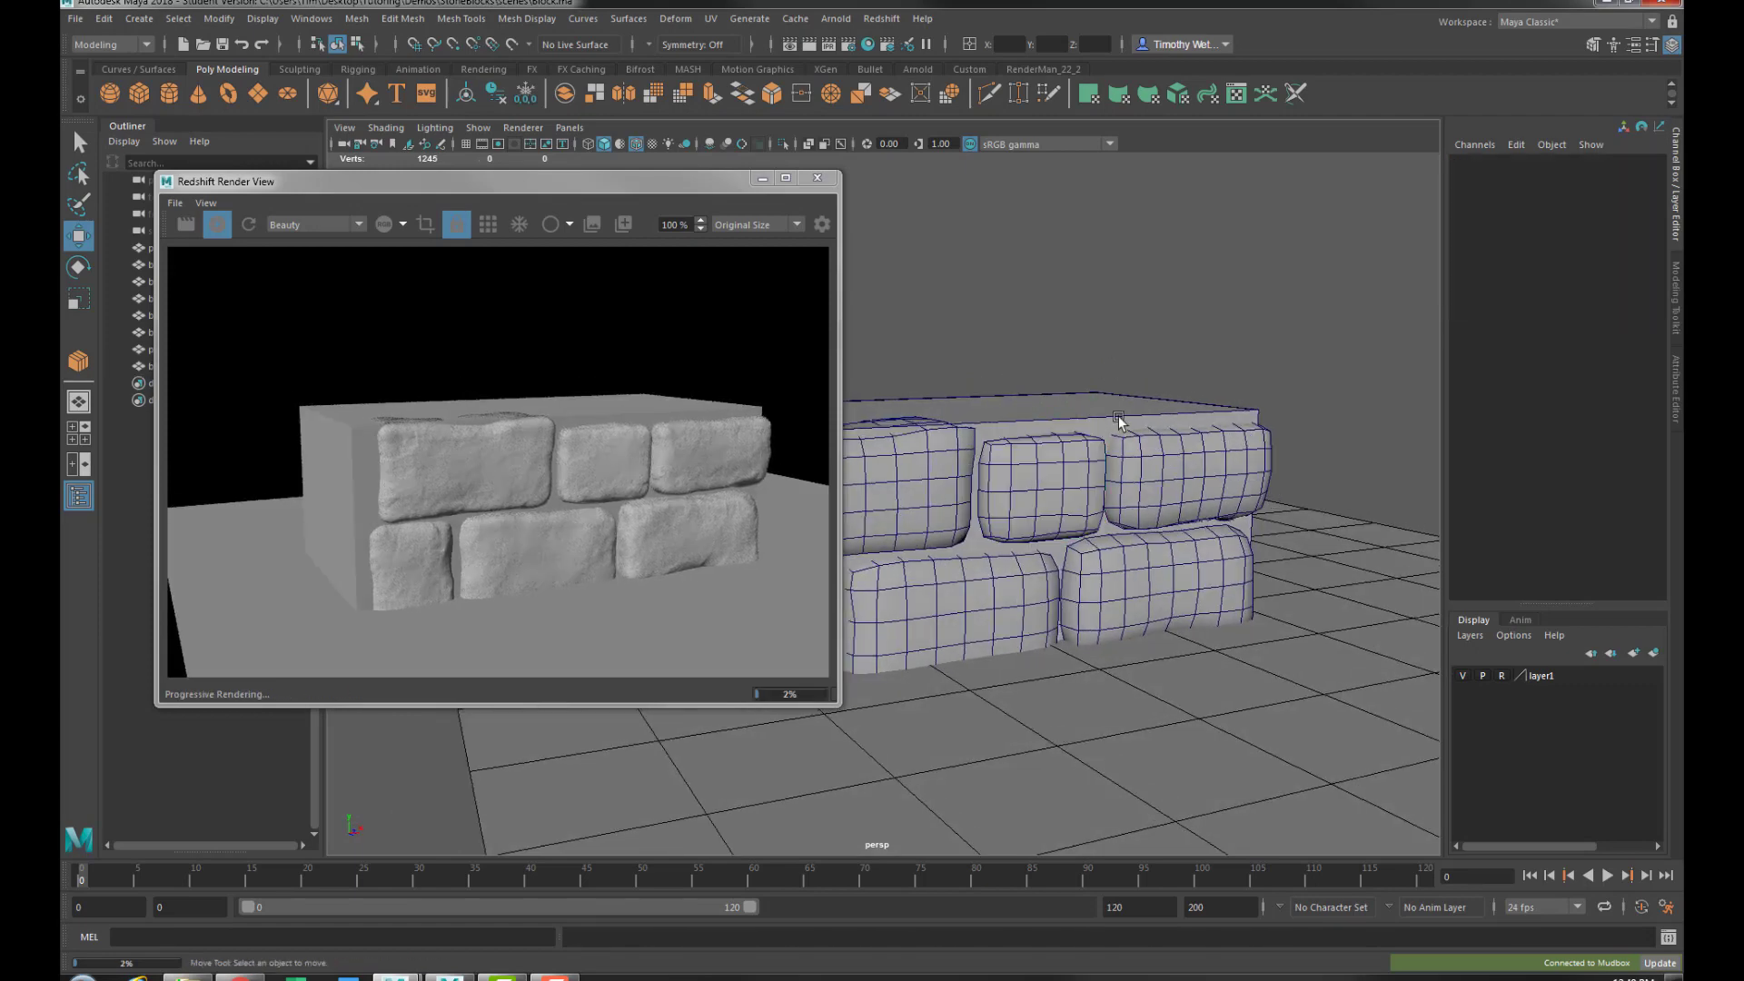
pyautogui.click(1054, 471)
pyautogui.keyDown('alt'); pyautogui.moveTo(1015, 434); pyautogui.dragTo(933, 434); pyautogui.keyUp('alt')
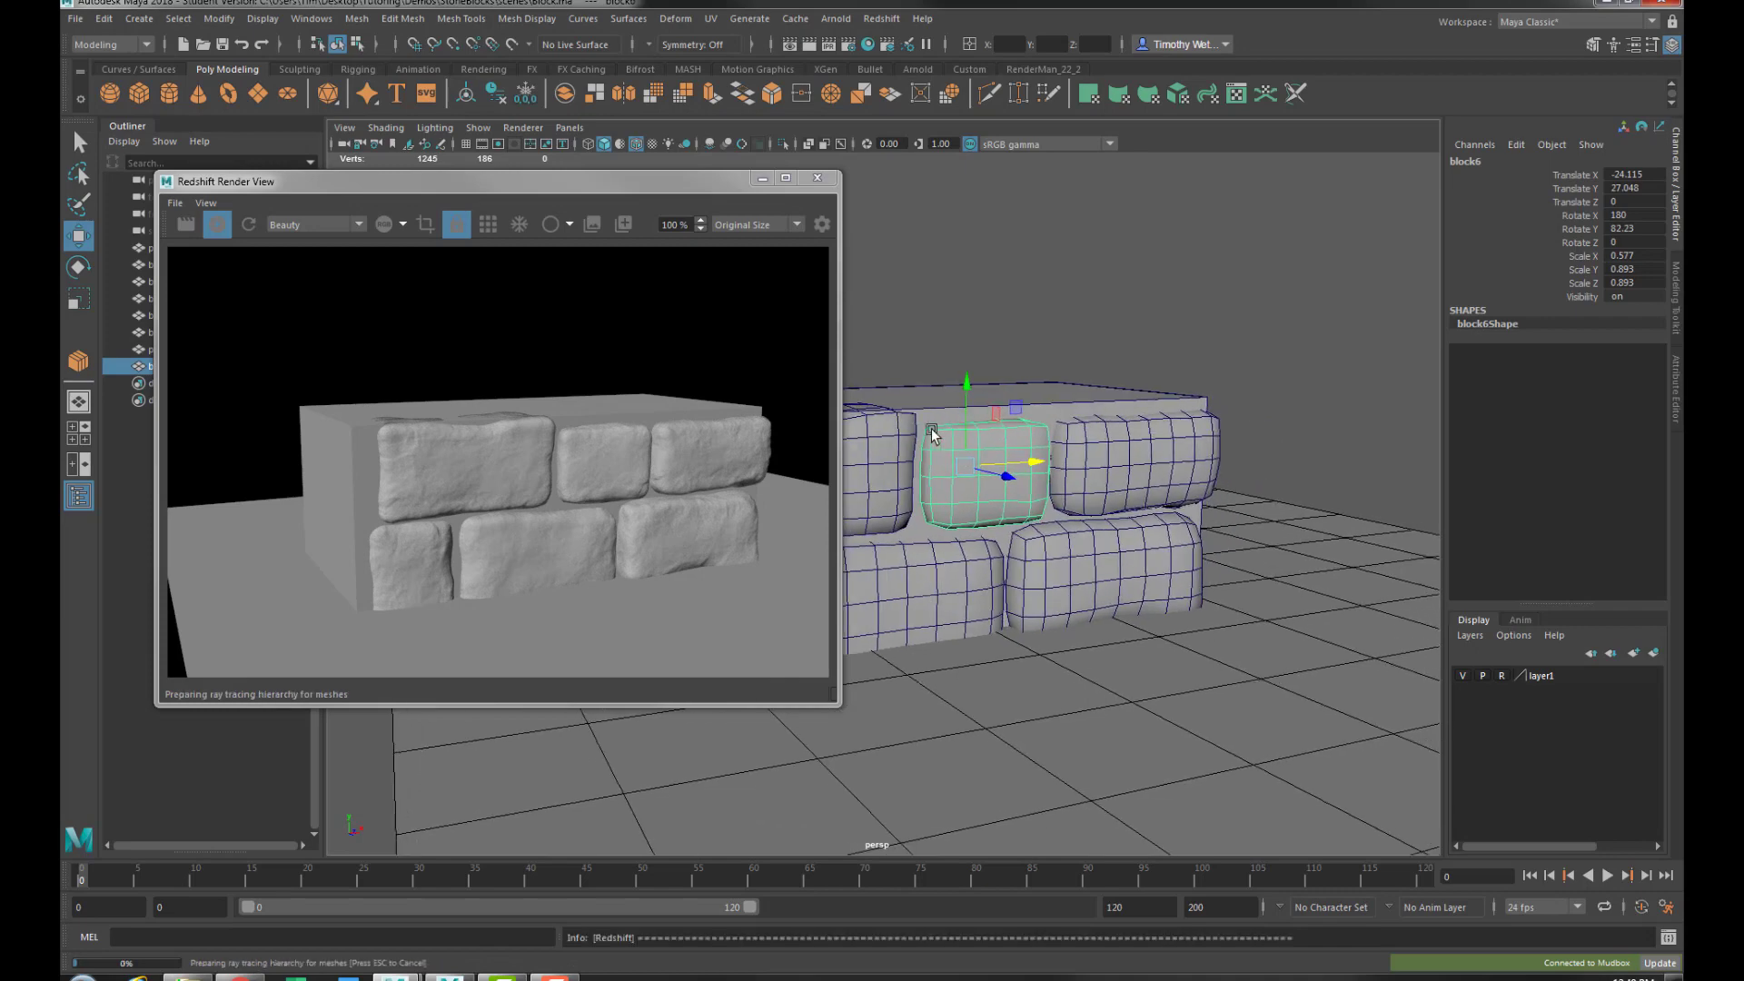